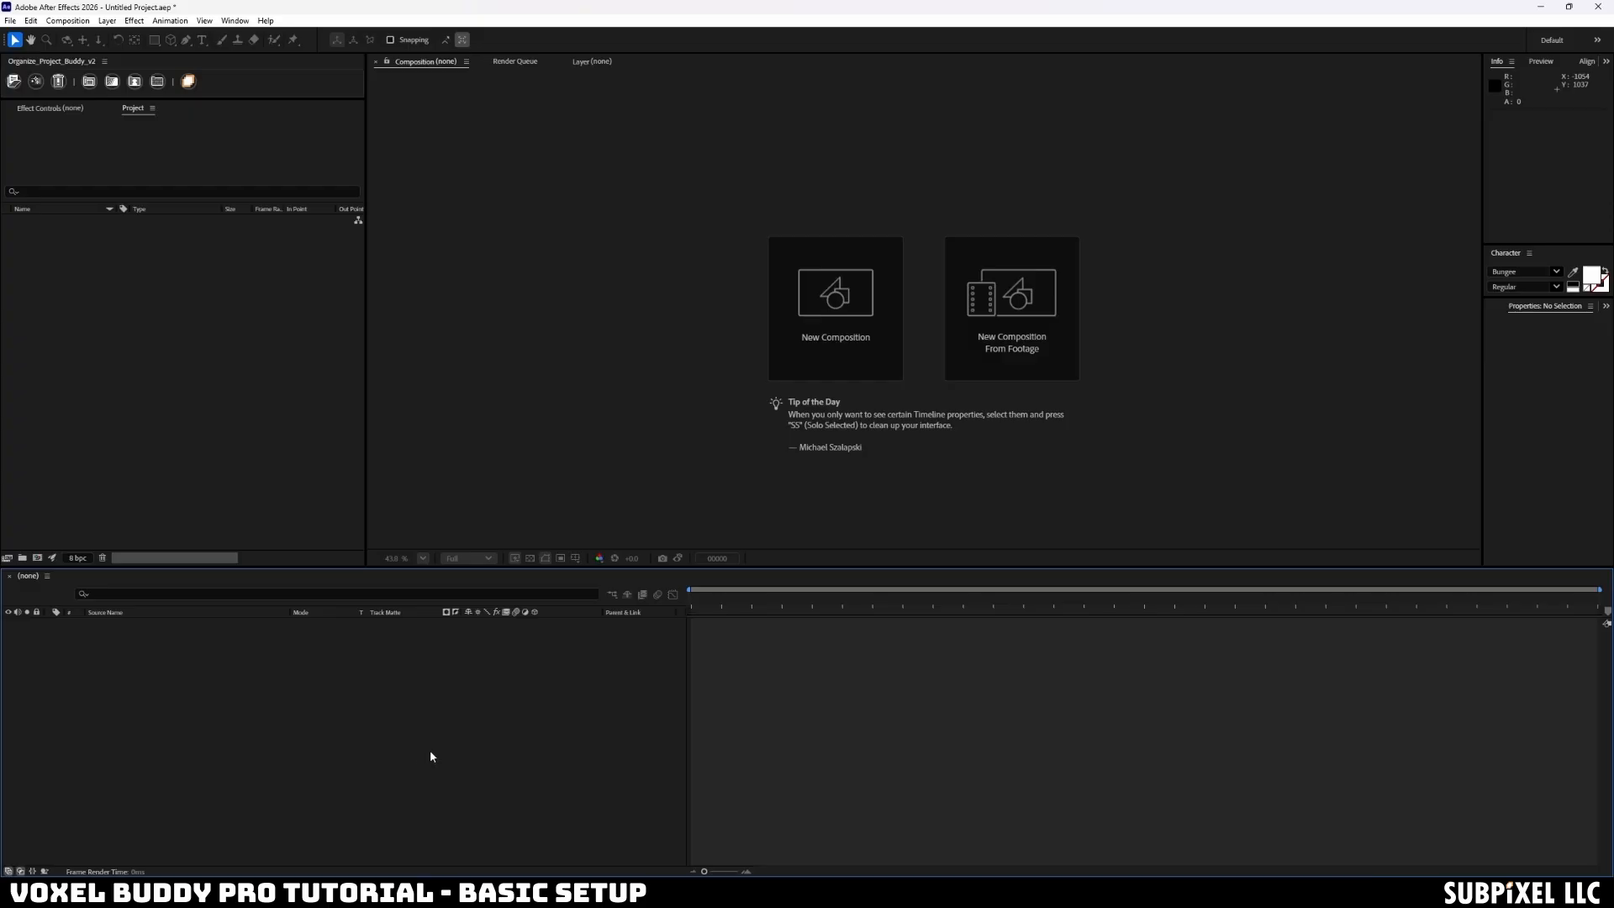
# - Create a 1920x1080 composition at 29.97 fps and add a gray solid layer at composition size
pyautogui.click(36, 558)
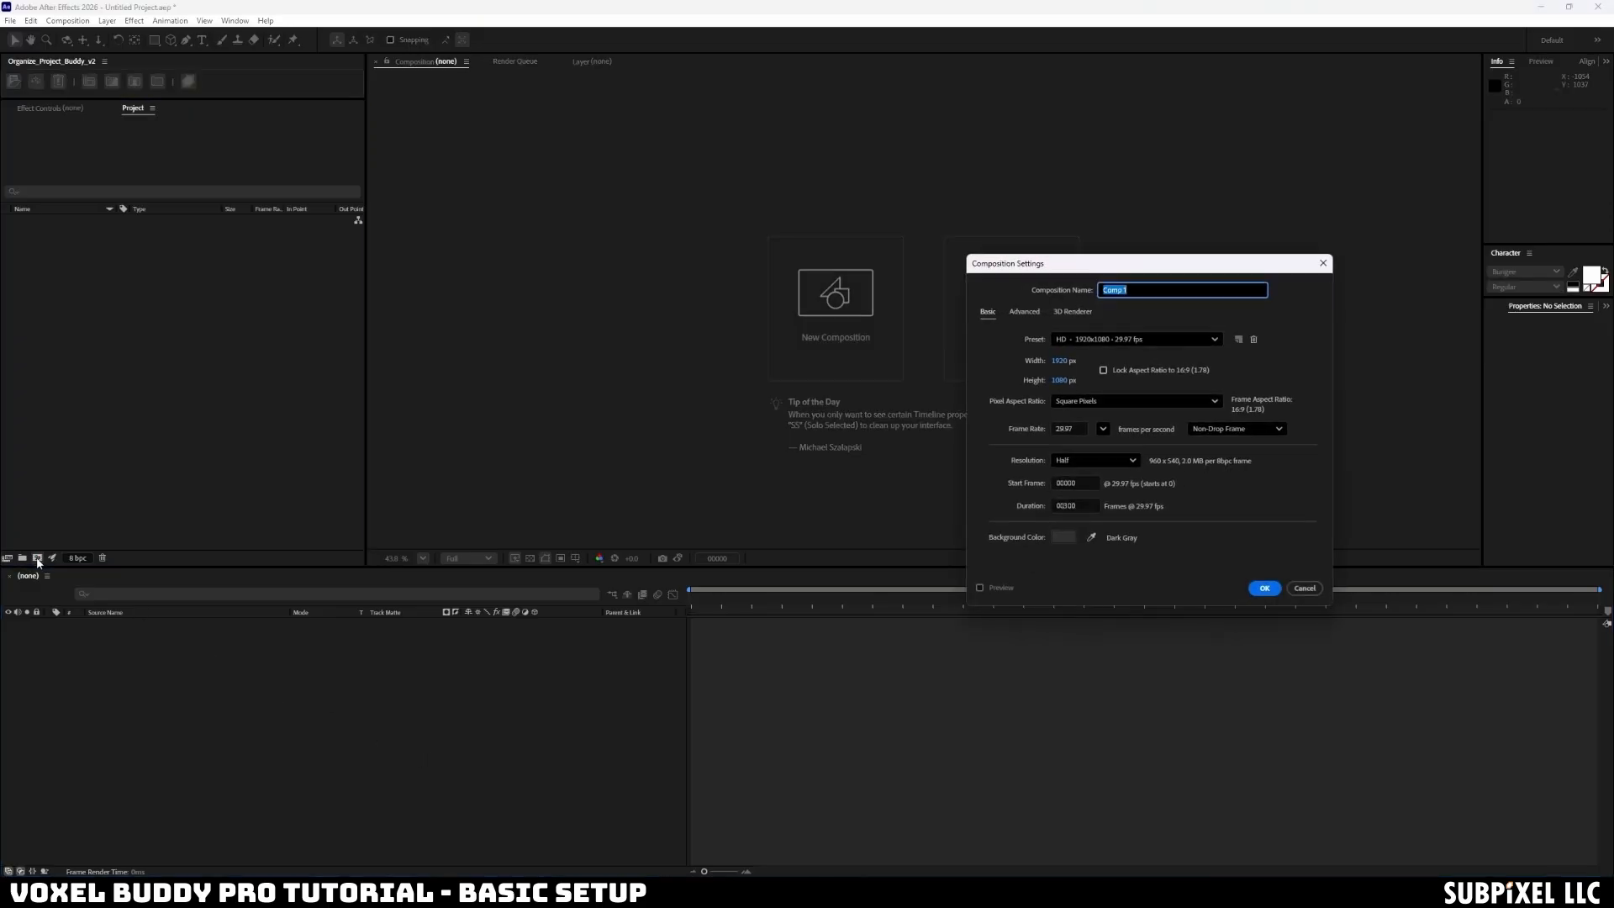
pyautogui.press('Return')
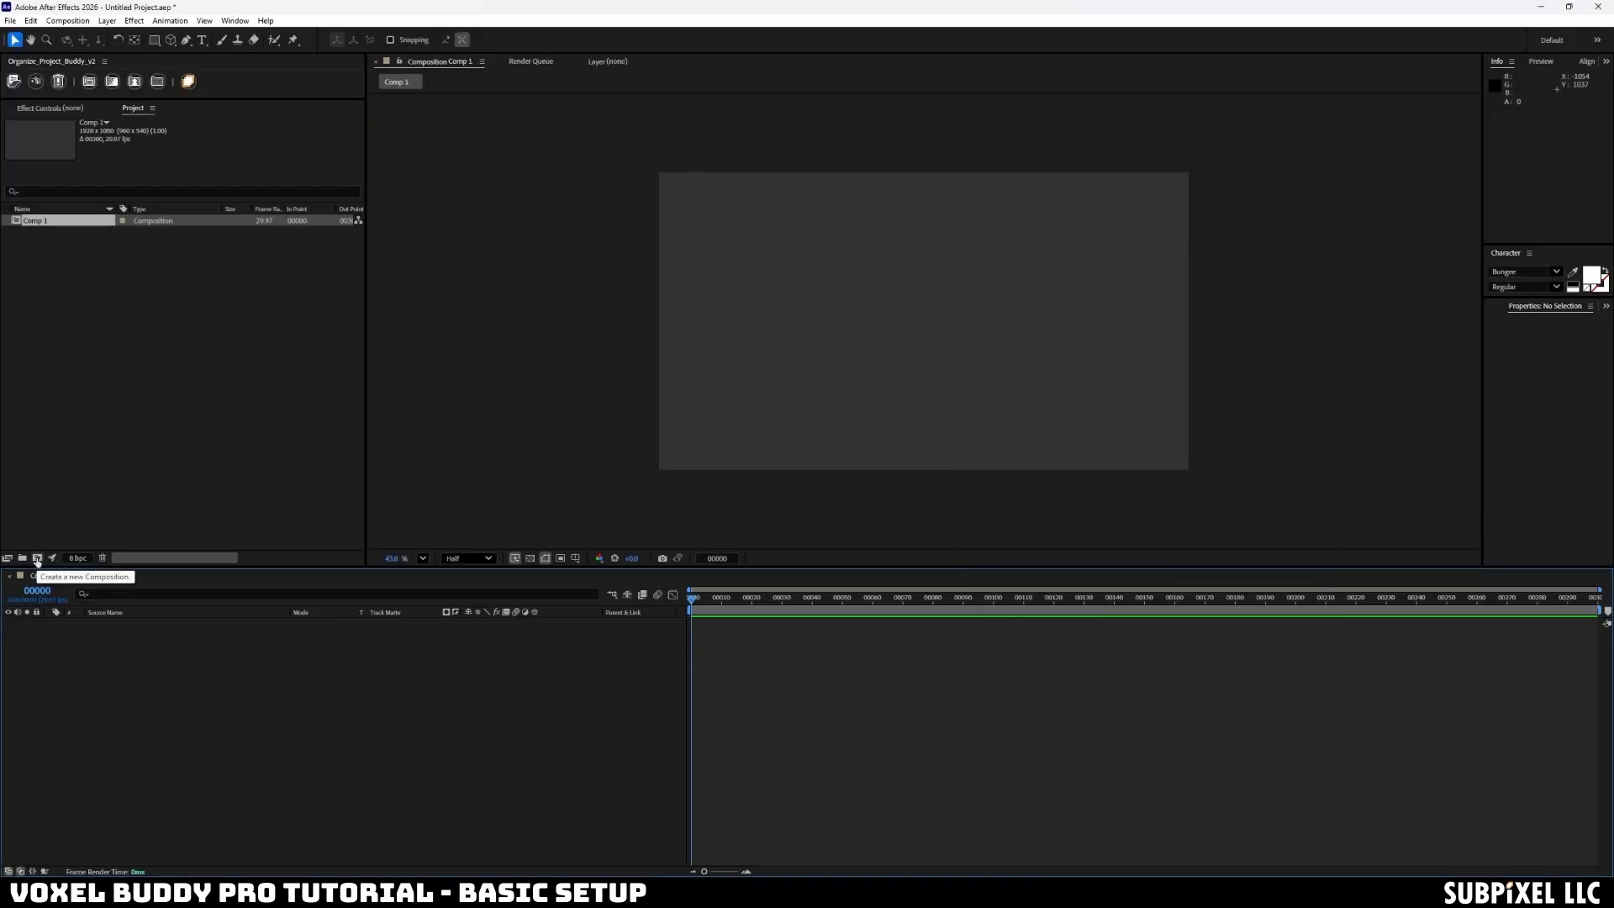
pyautogui.click(135, 21)
pyautogui.moveTo(119, 37)
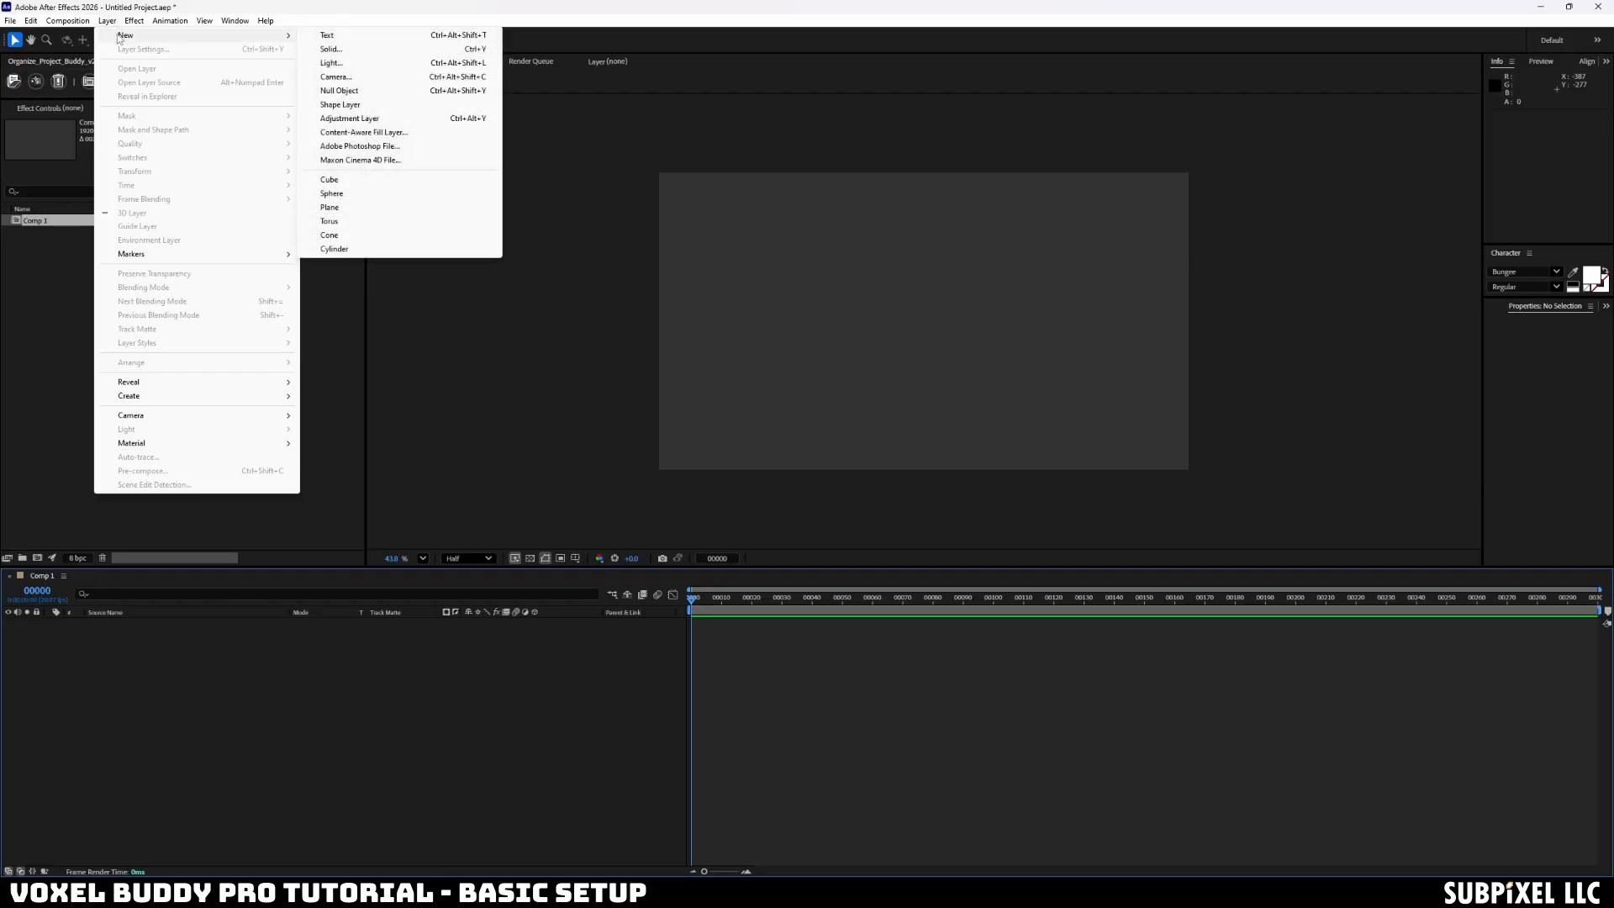
pyautogui.click(331, 49)
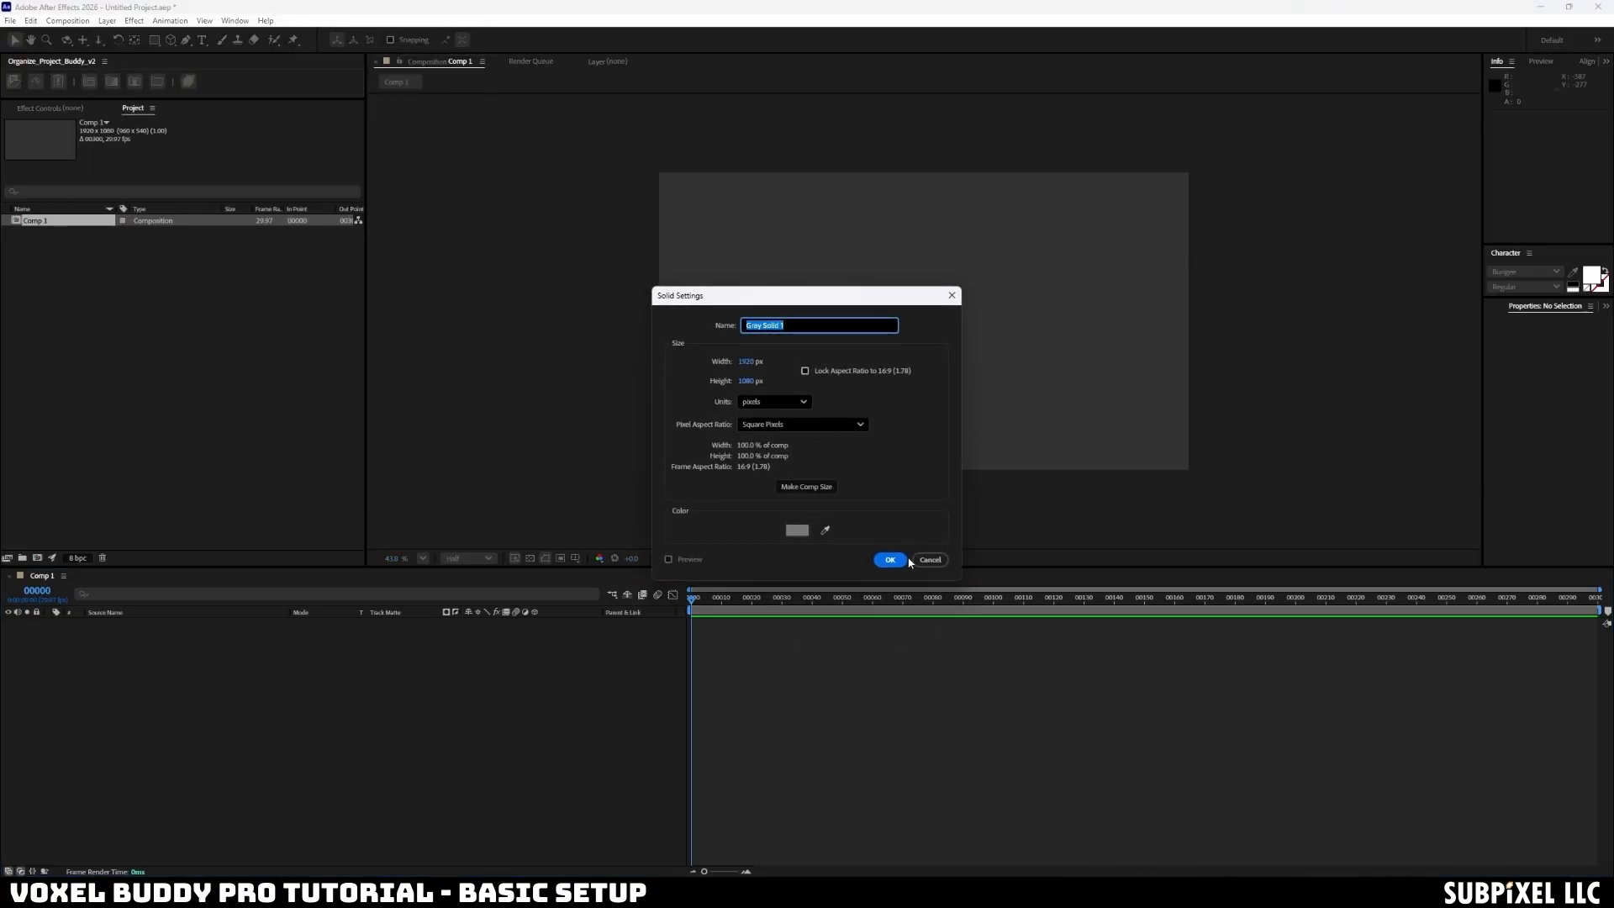
pyautogui.click(907, 560)
pyautogui.moveTo(1059, 367)
pyautogui.mouseDown()
pyautogui.moveTo(1141, 326)
pyautogui.moveTo(1057, 390)
pyautogui.mouseUp()
pyautogui.hotkey('ctrl', 'z')
pyautogui.click(392, 766)
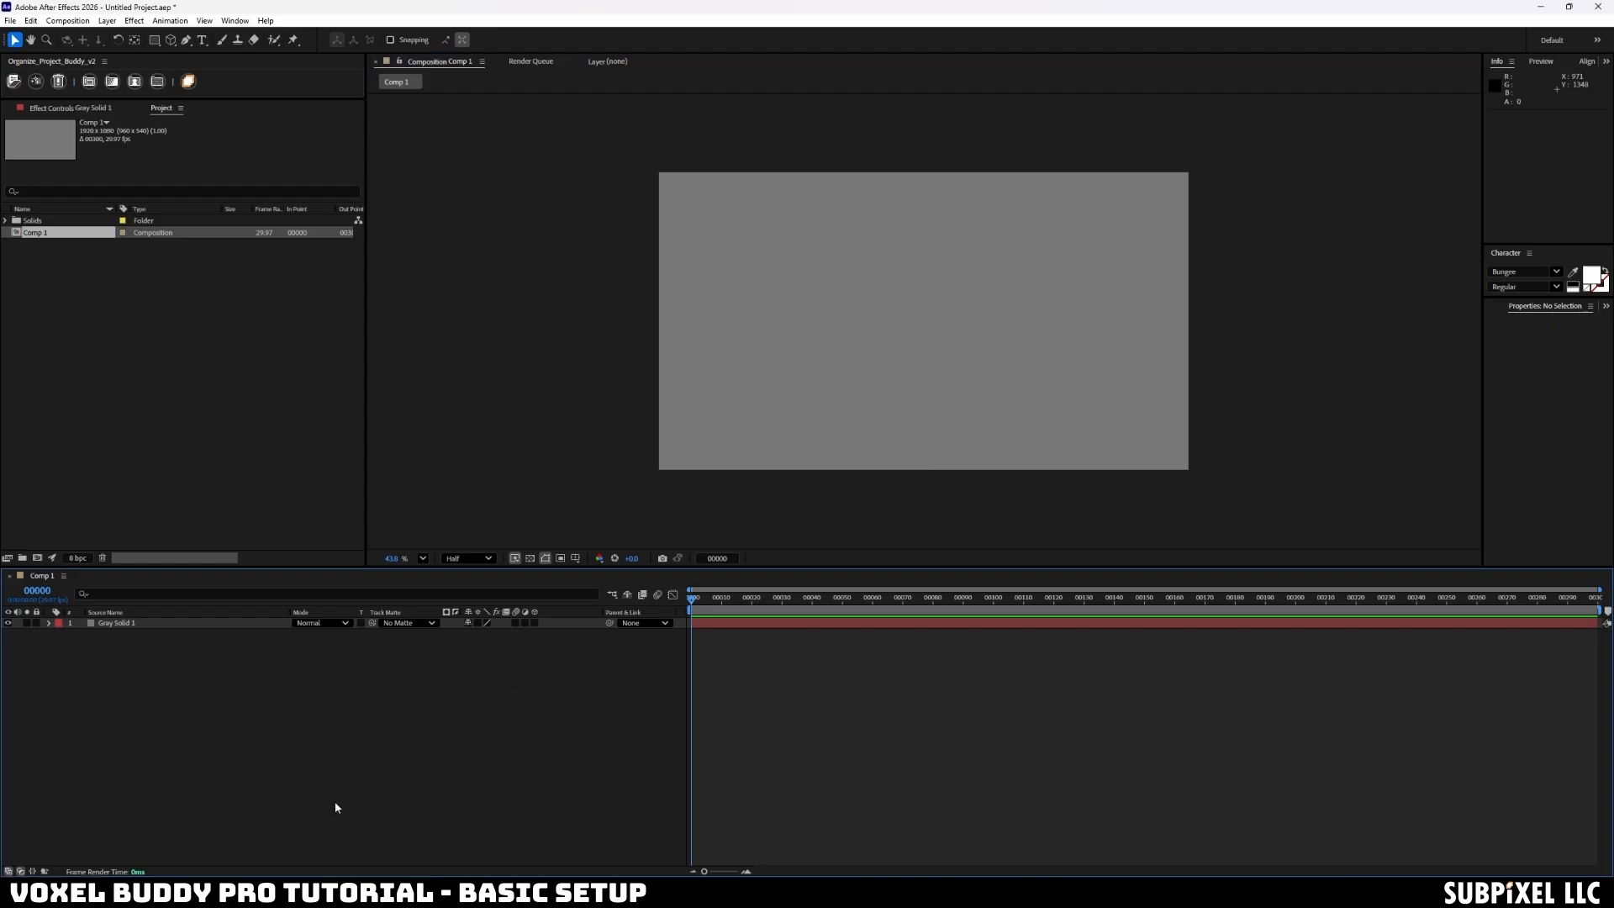
pyautogui.click(134, 20)
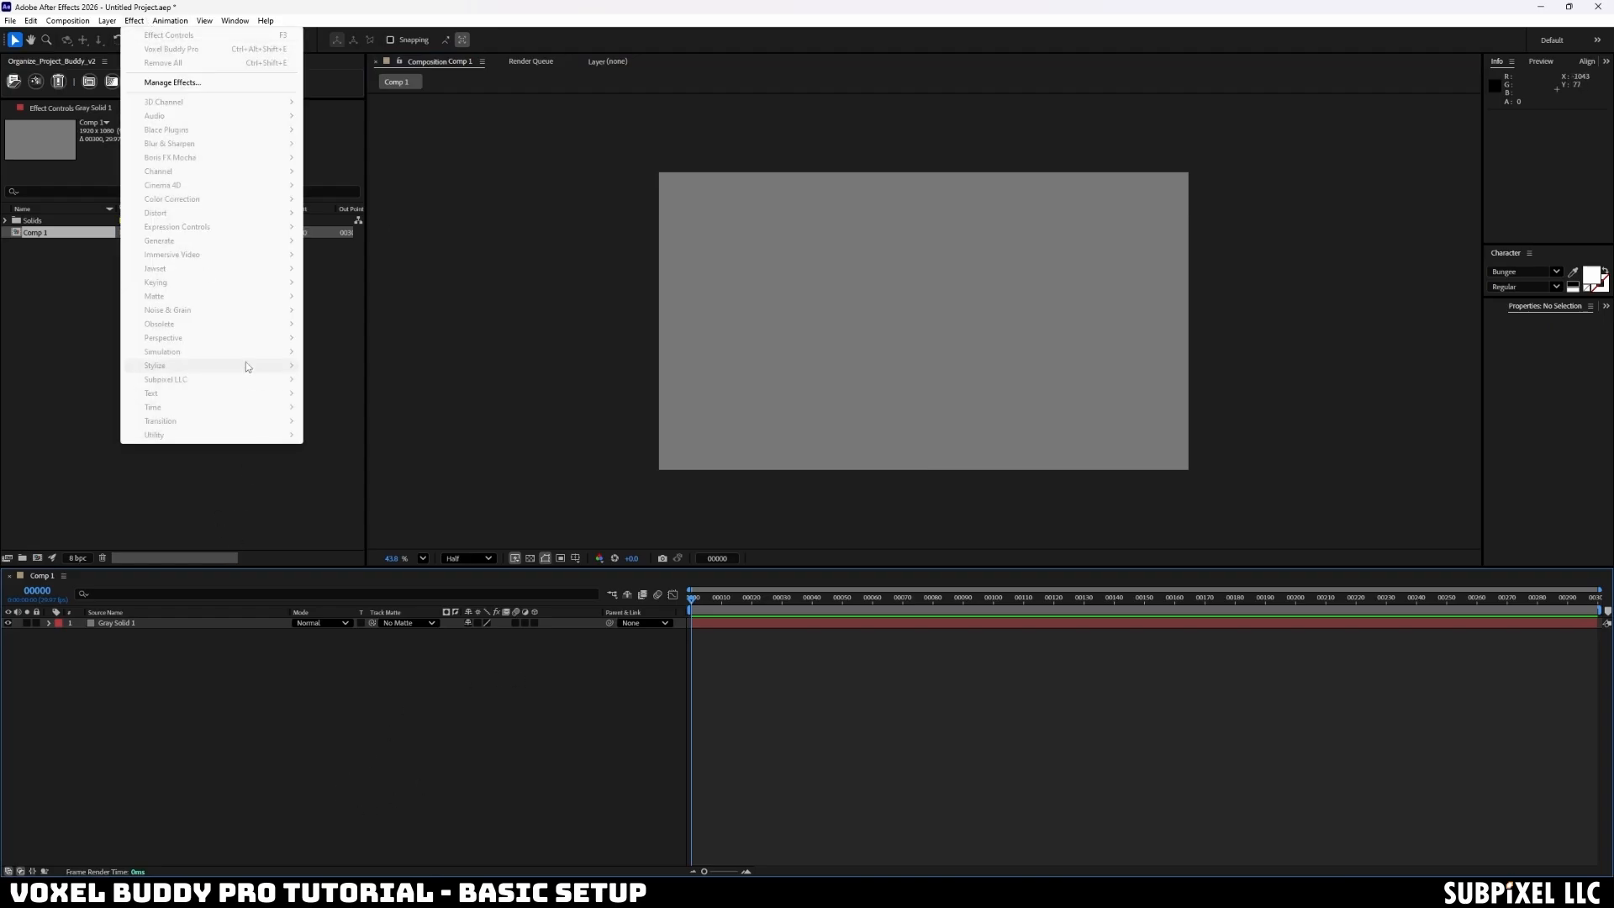
pyautogui.click(228, 679)
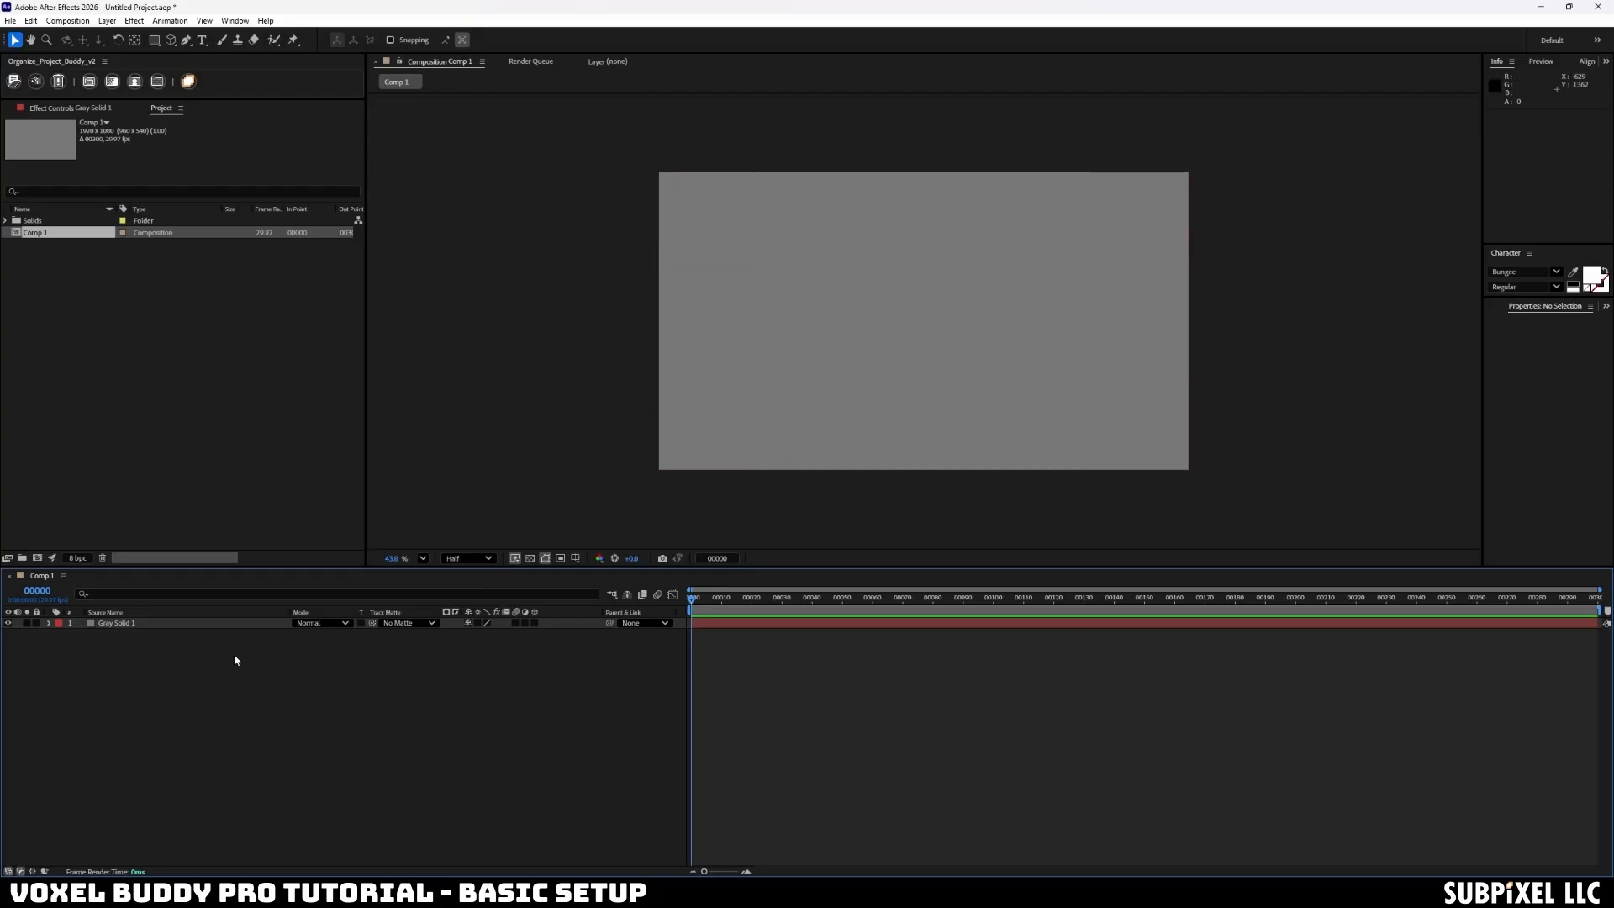
pyautogui.click(136, 20)
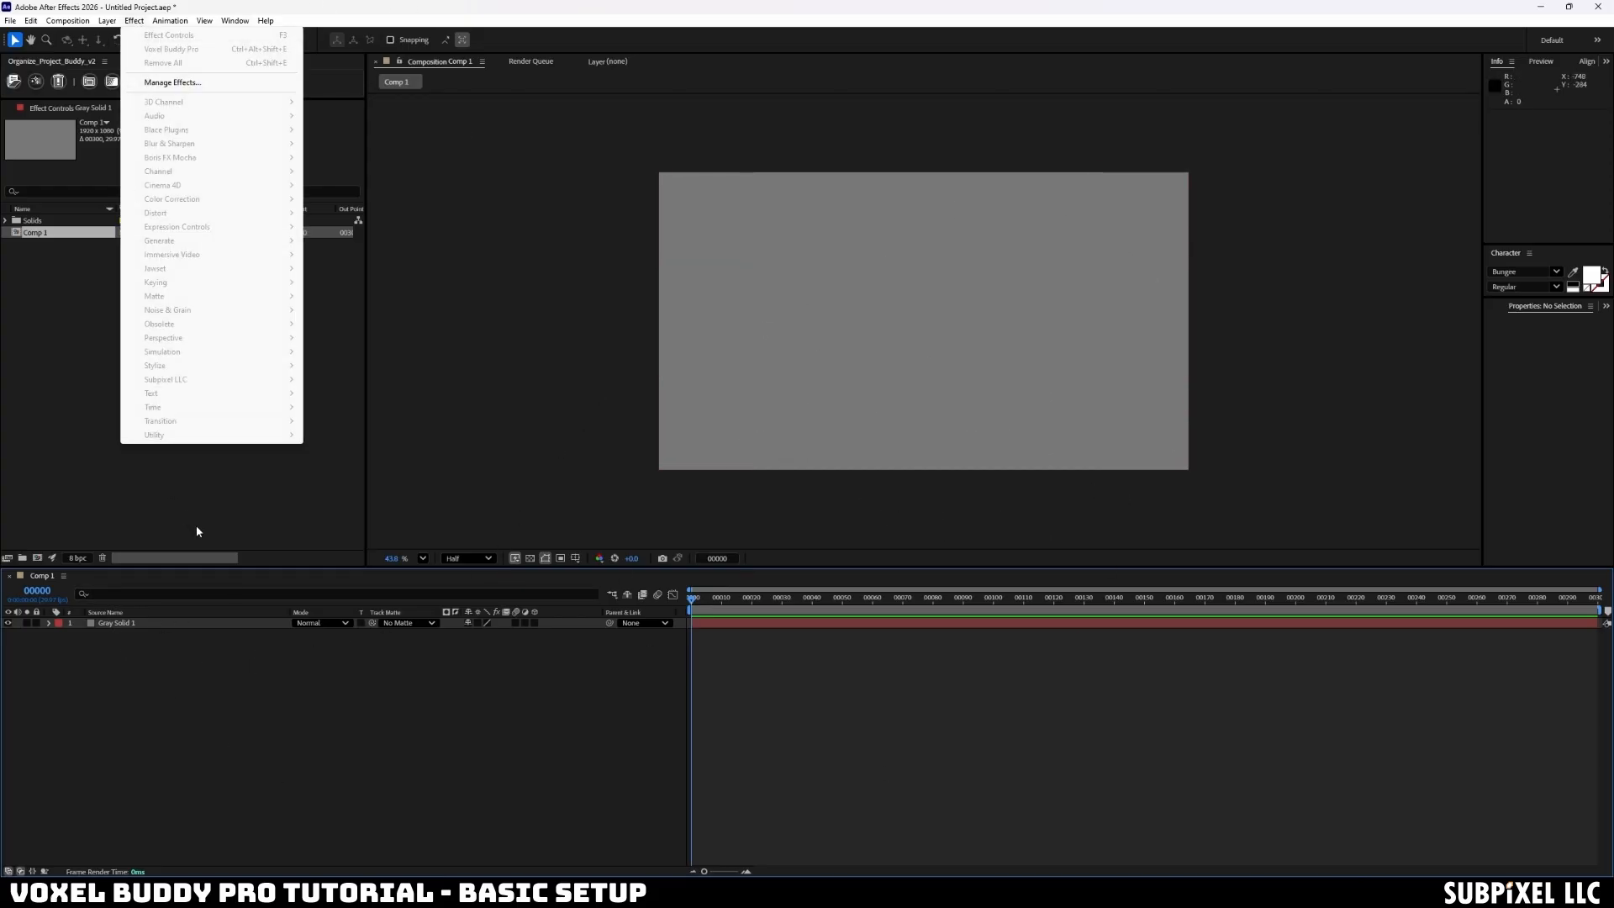
pyautogui.click(137, 681)
# - Apply the Subpixel LLC Voxel Buddy Pro effect to the gray solid layer
pyautogui.click(138, 621)
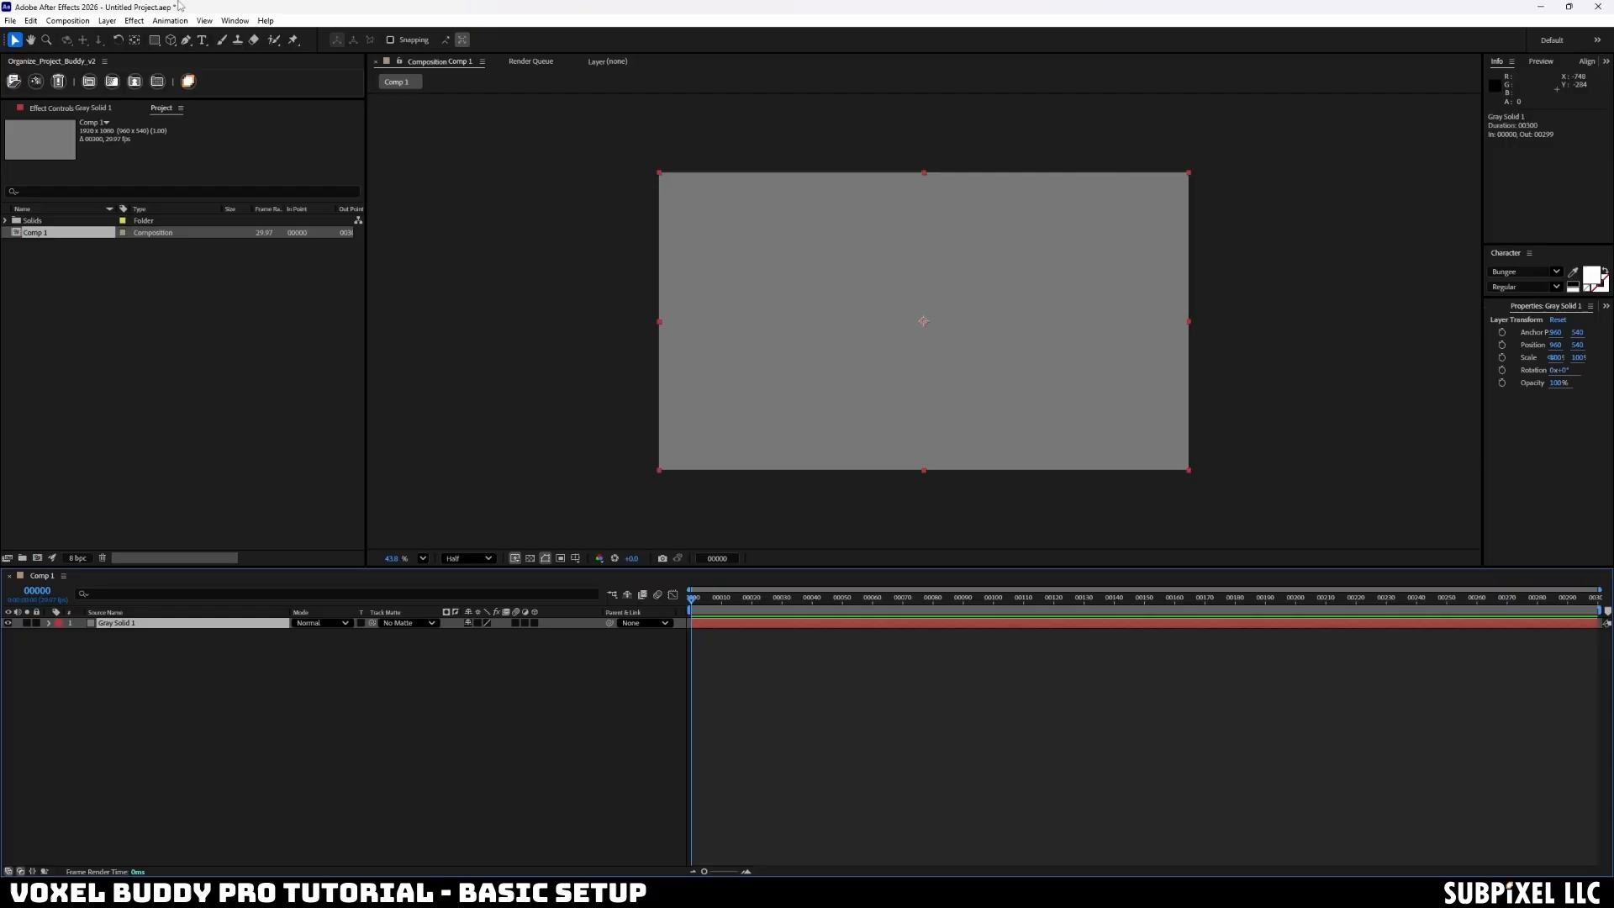
pyautogui.click(143, 21)
pyautogui.moveTo(281, 380)
pyautogui.click(378, 394)
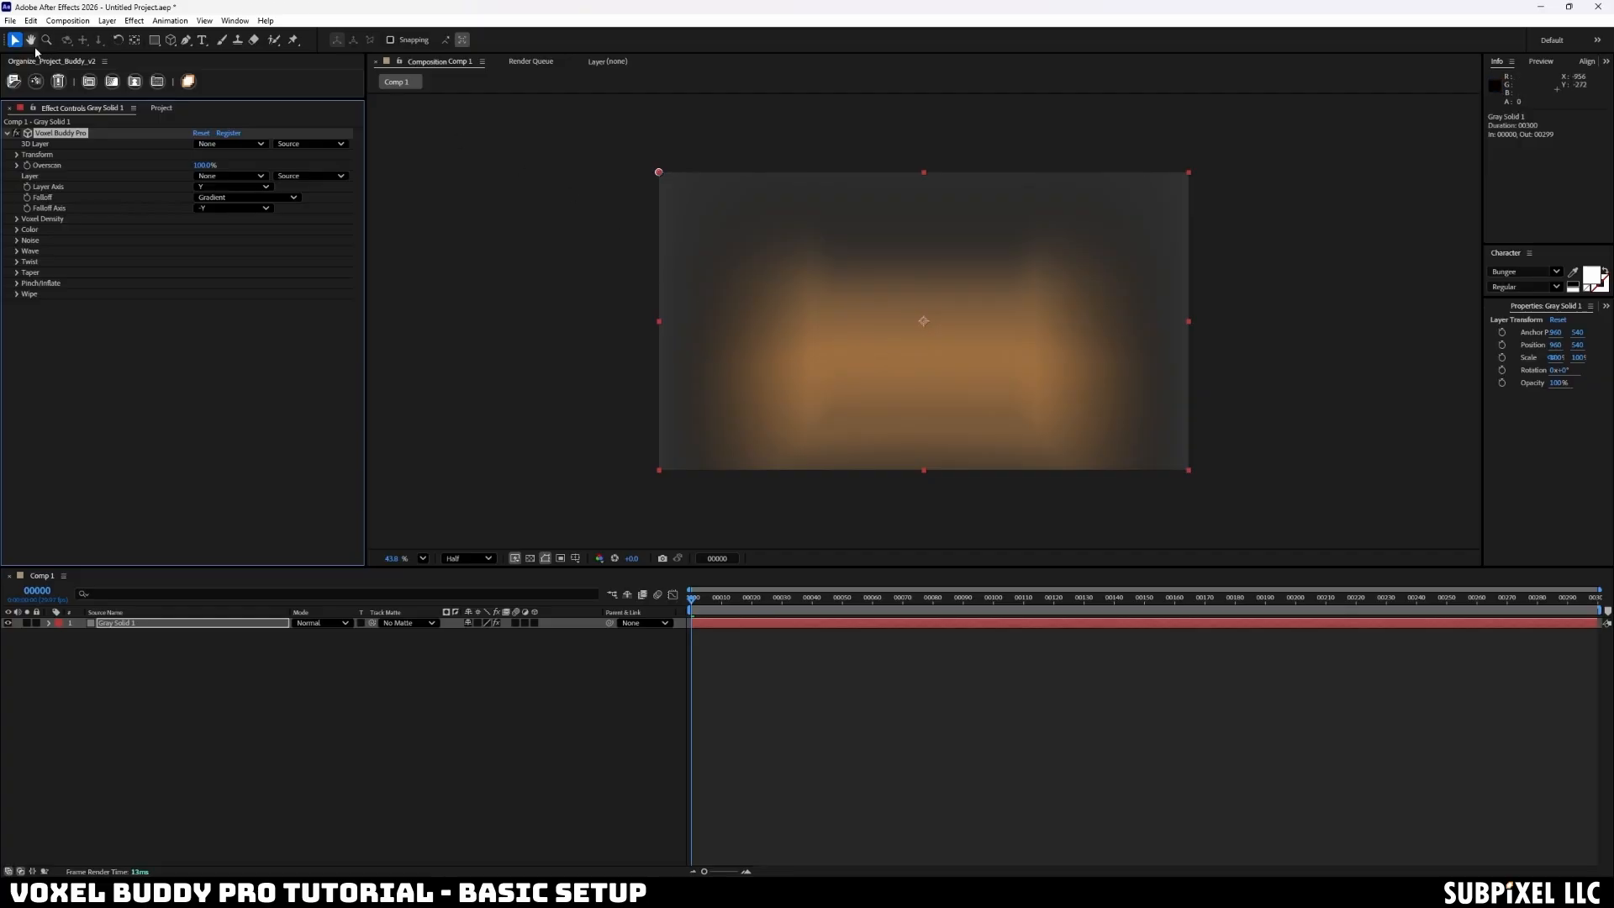
# - Add a one-node camera with the 24mm preset to the composition
pyautogui.click(72, 22)
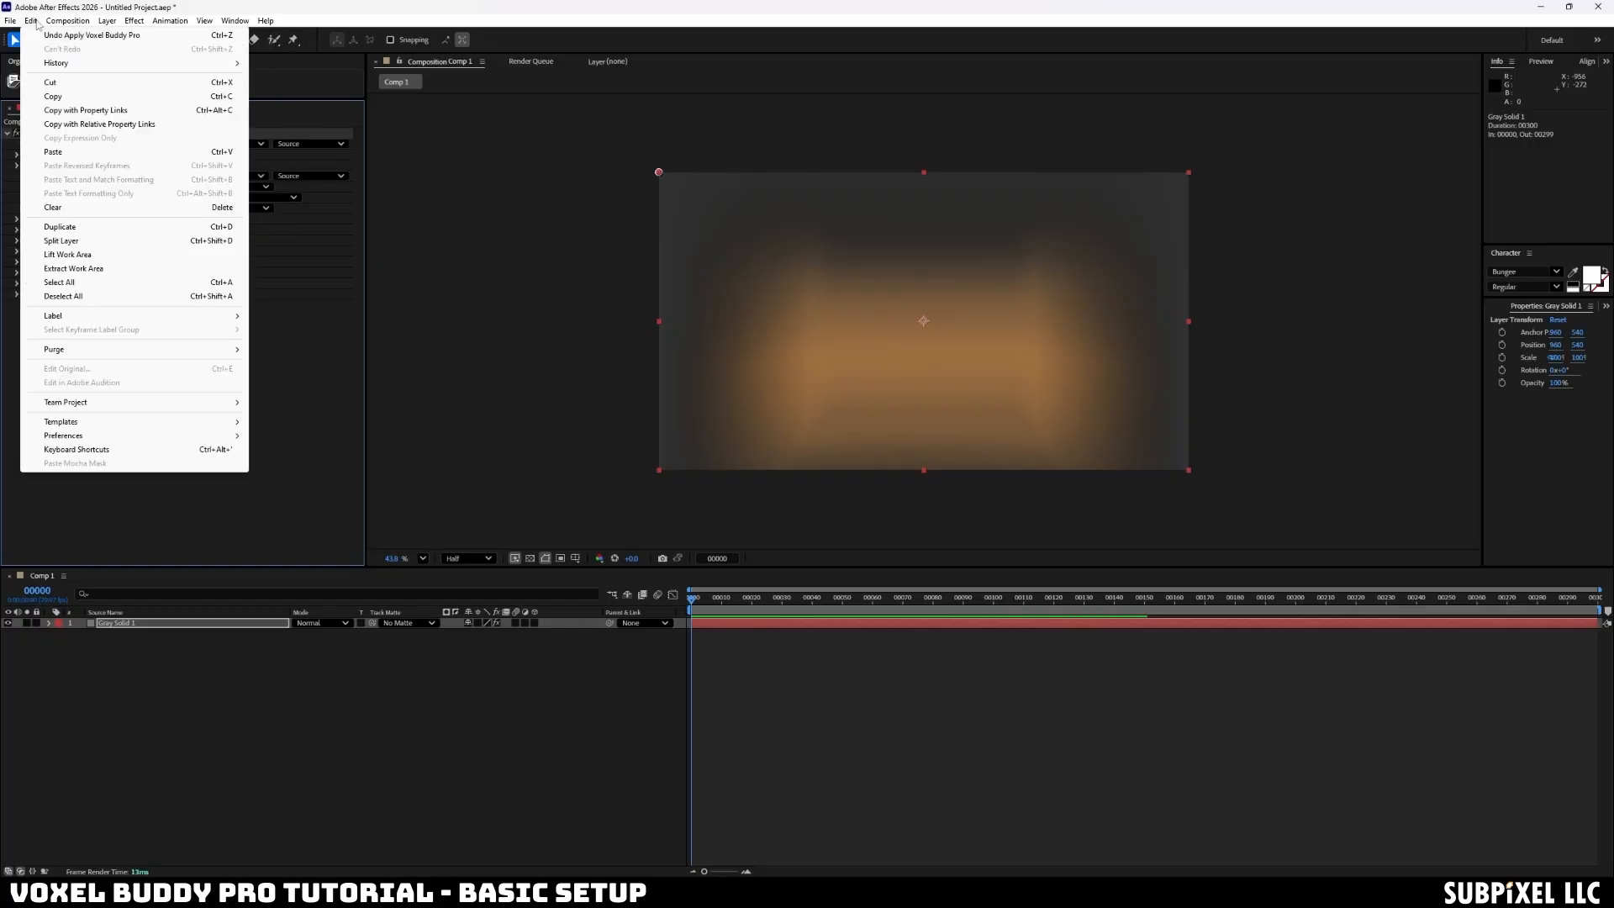
pyautogui.moveTo(107, 20)
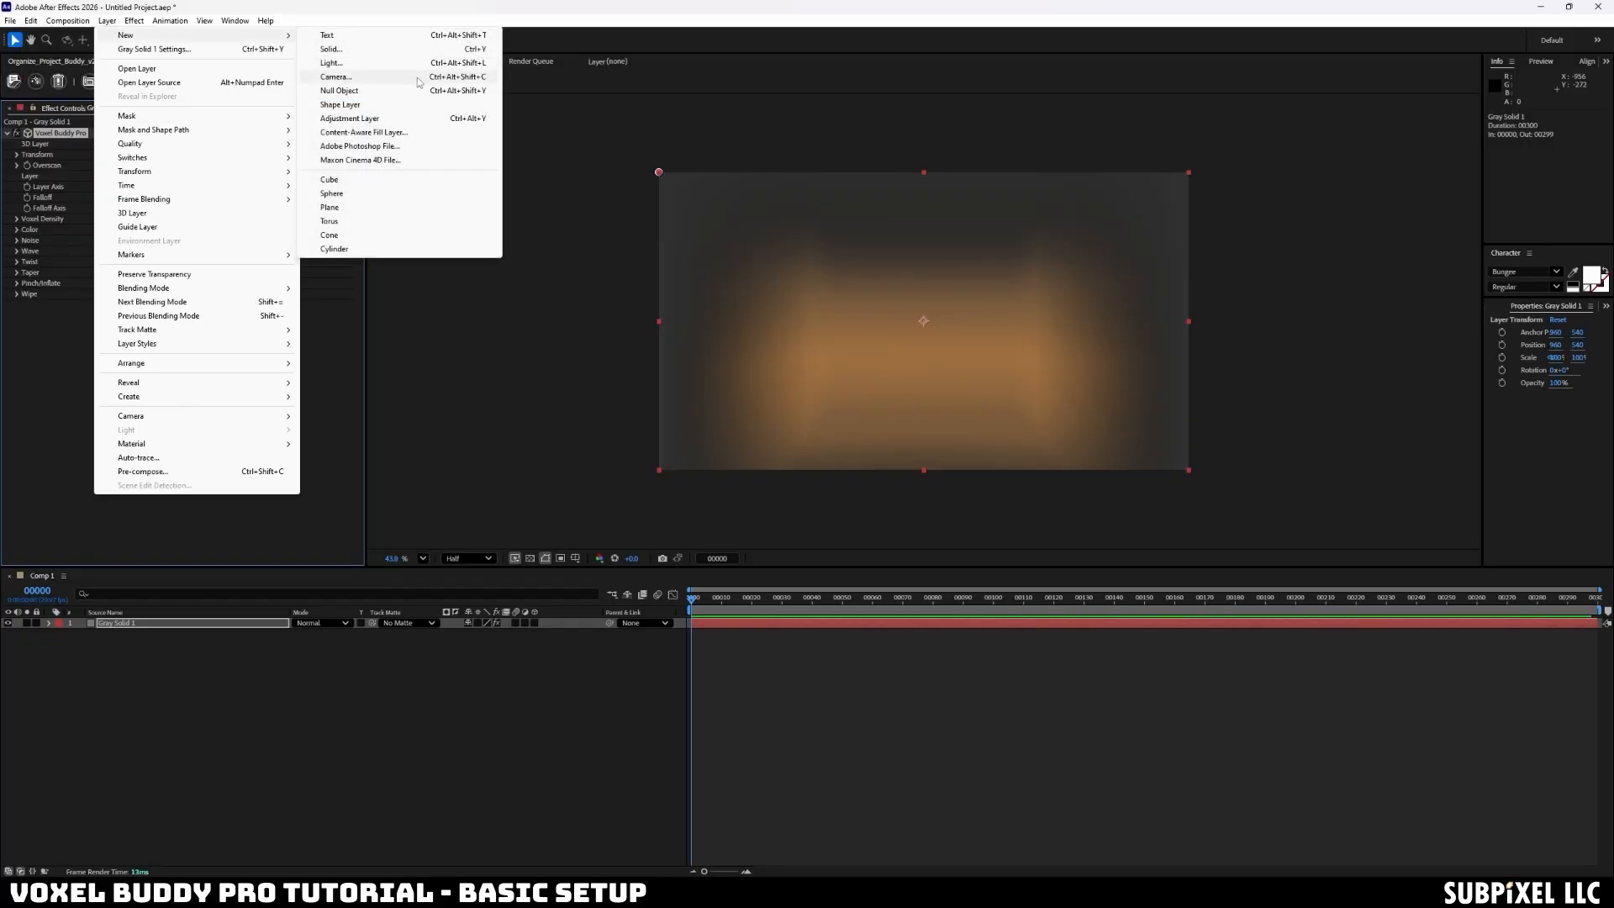
pyautogui.click(353, 76)
pyautogui.click(525, 214)
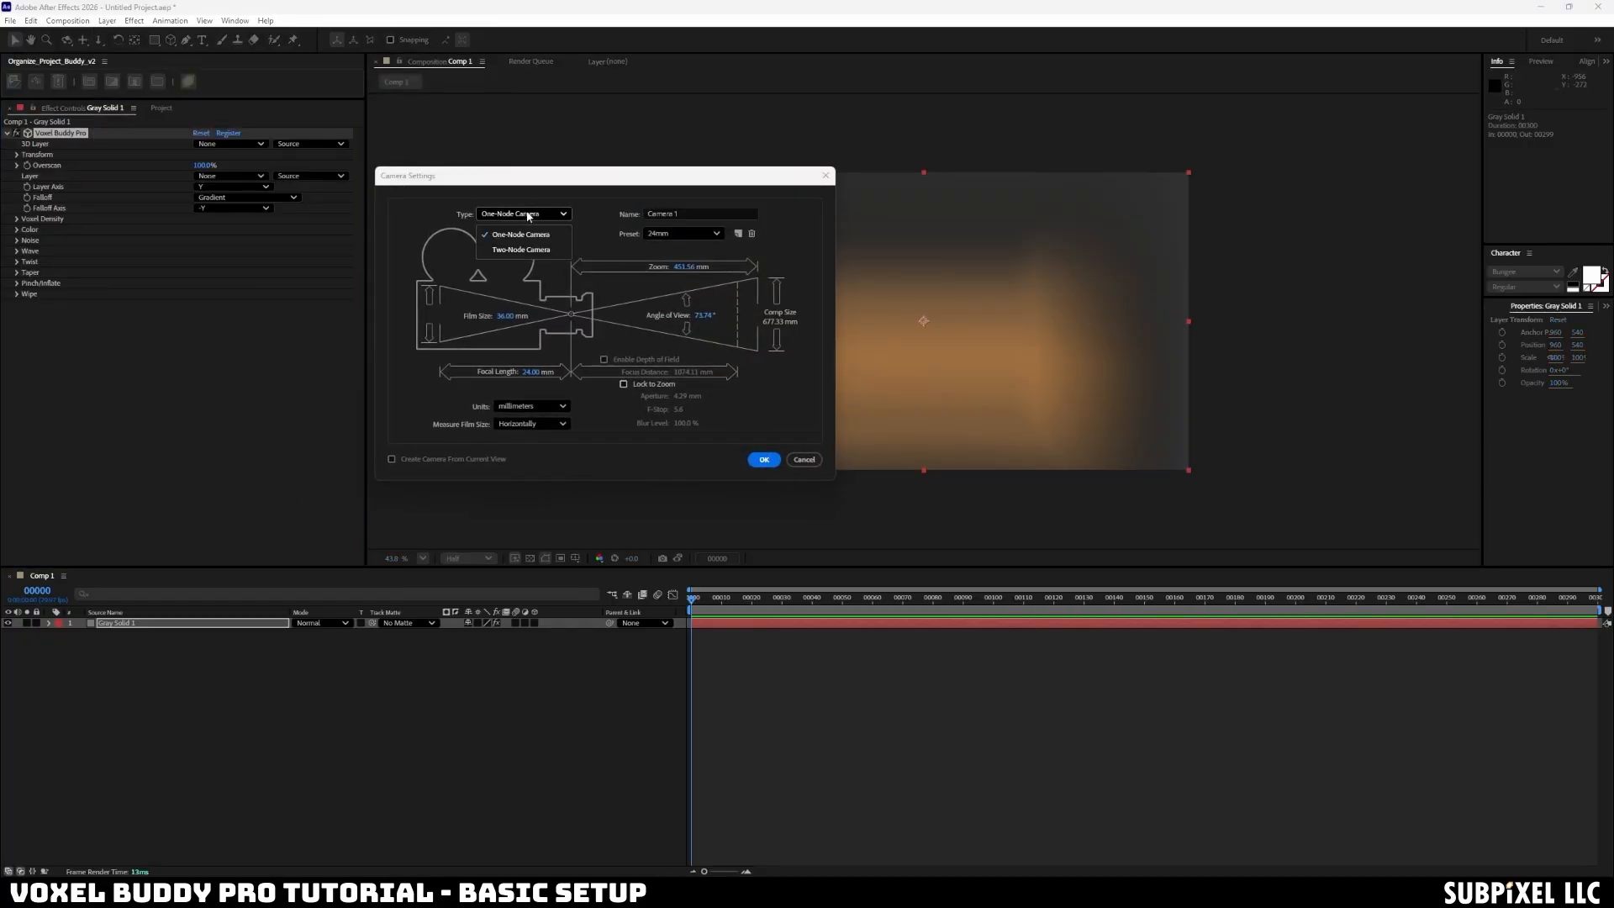
pyautogui.click(527, 216)
pyautogui.click(764, 460)
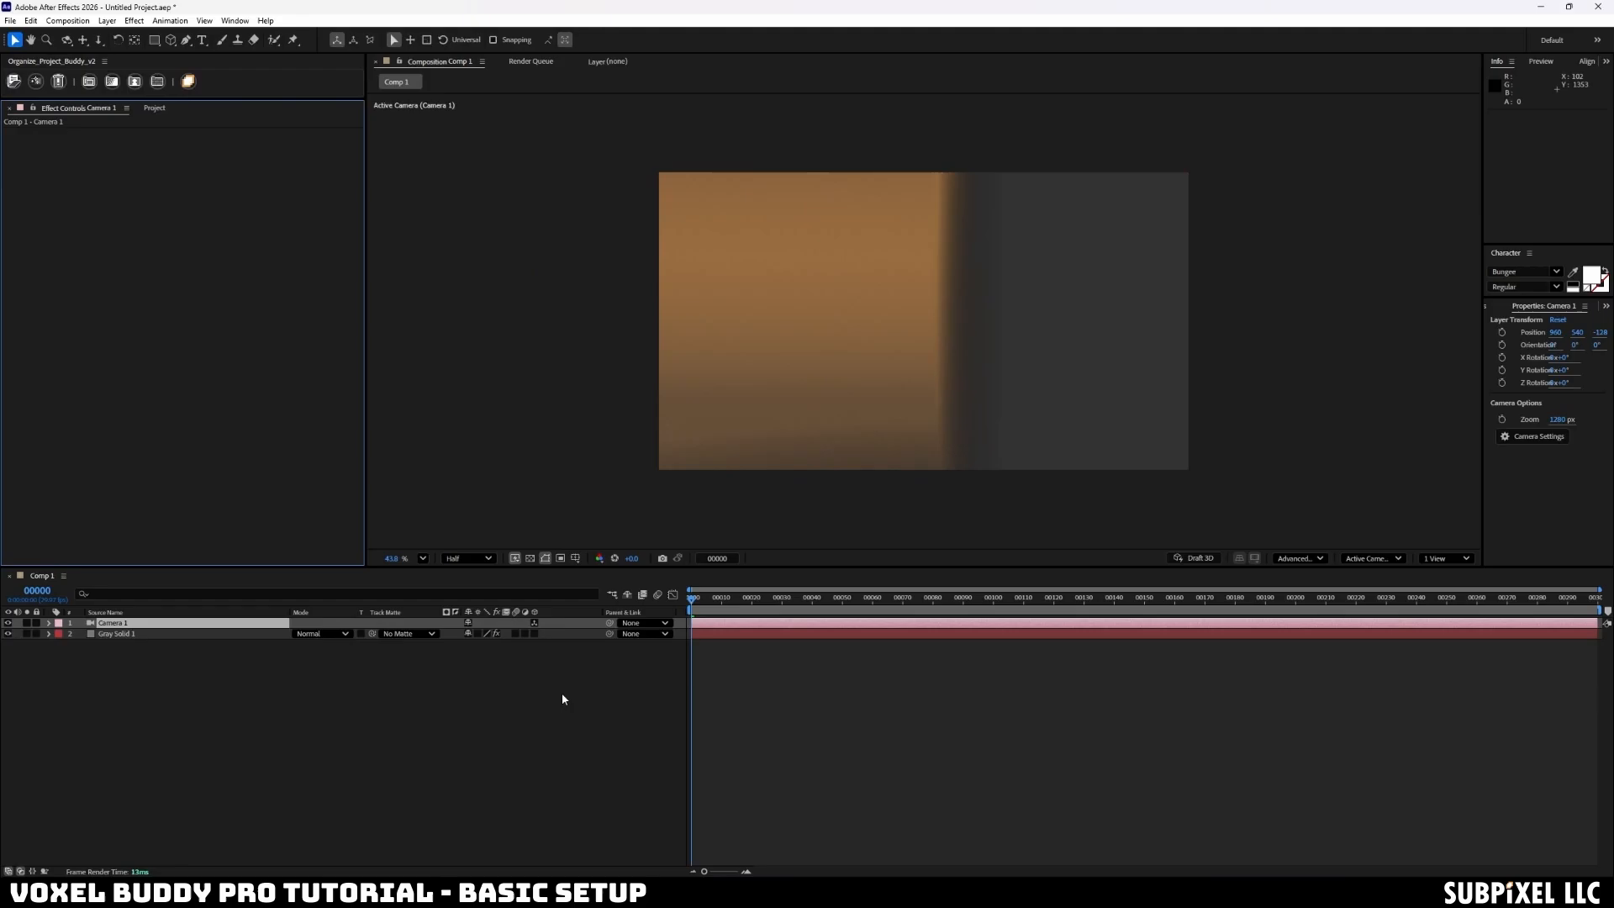
pyautogui.click(136, 740)
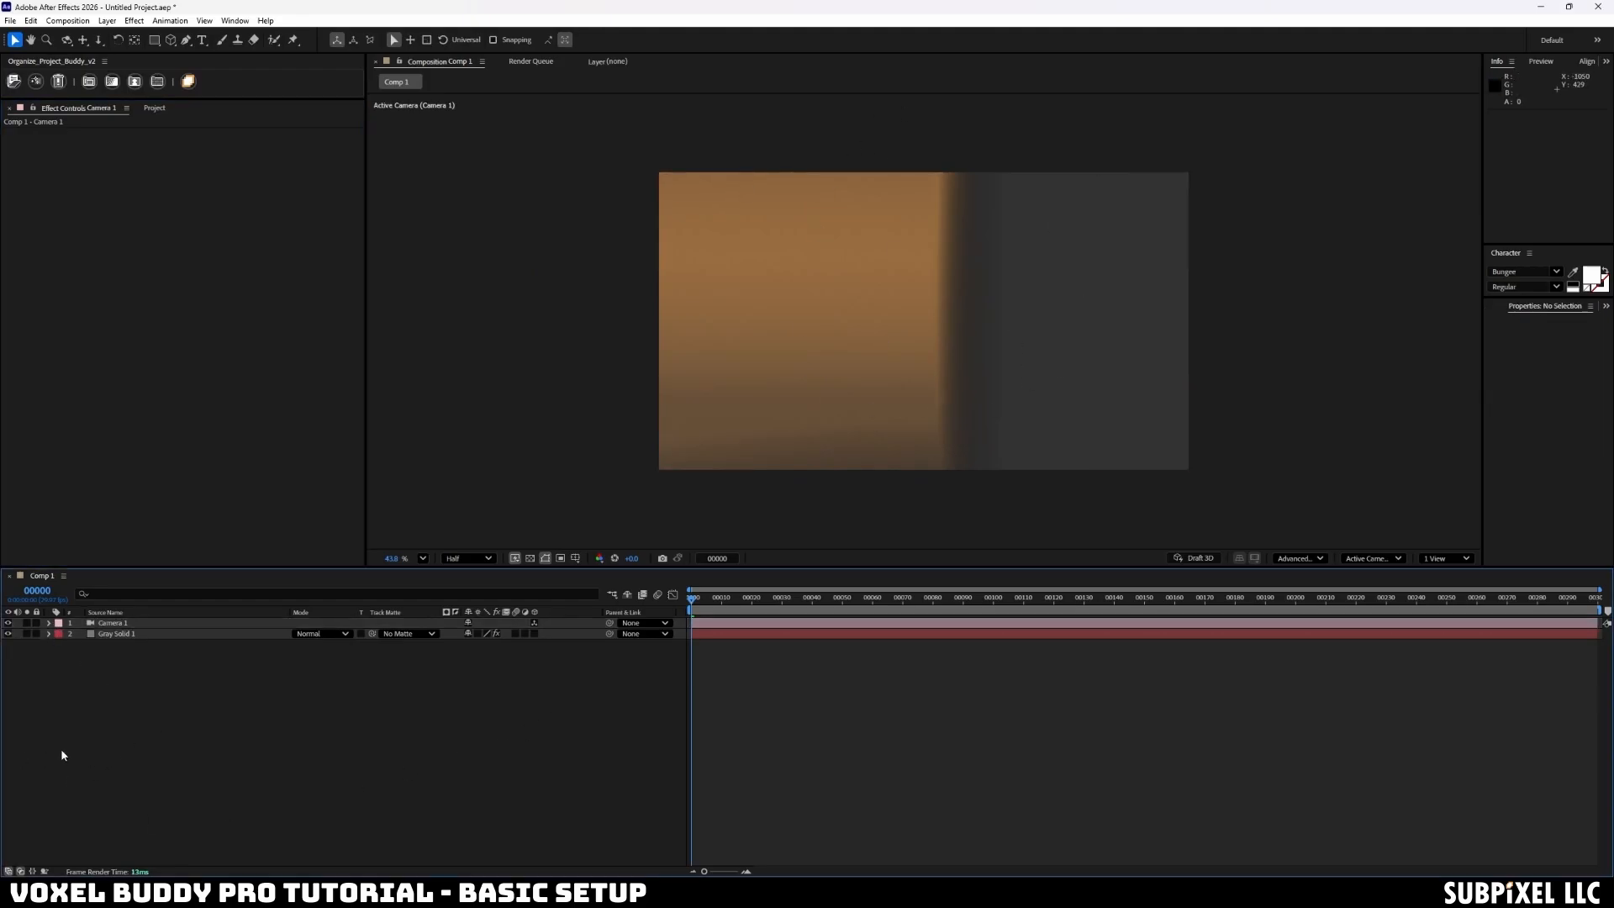
# - Set the camera's X and Y position to 0 in its transform properties
pyautogui.click(49, 623)
pyautogui.click(60, 635)
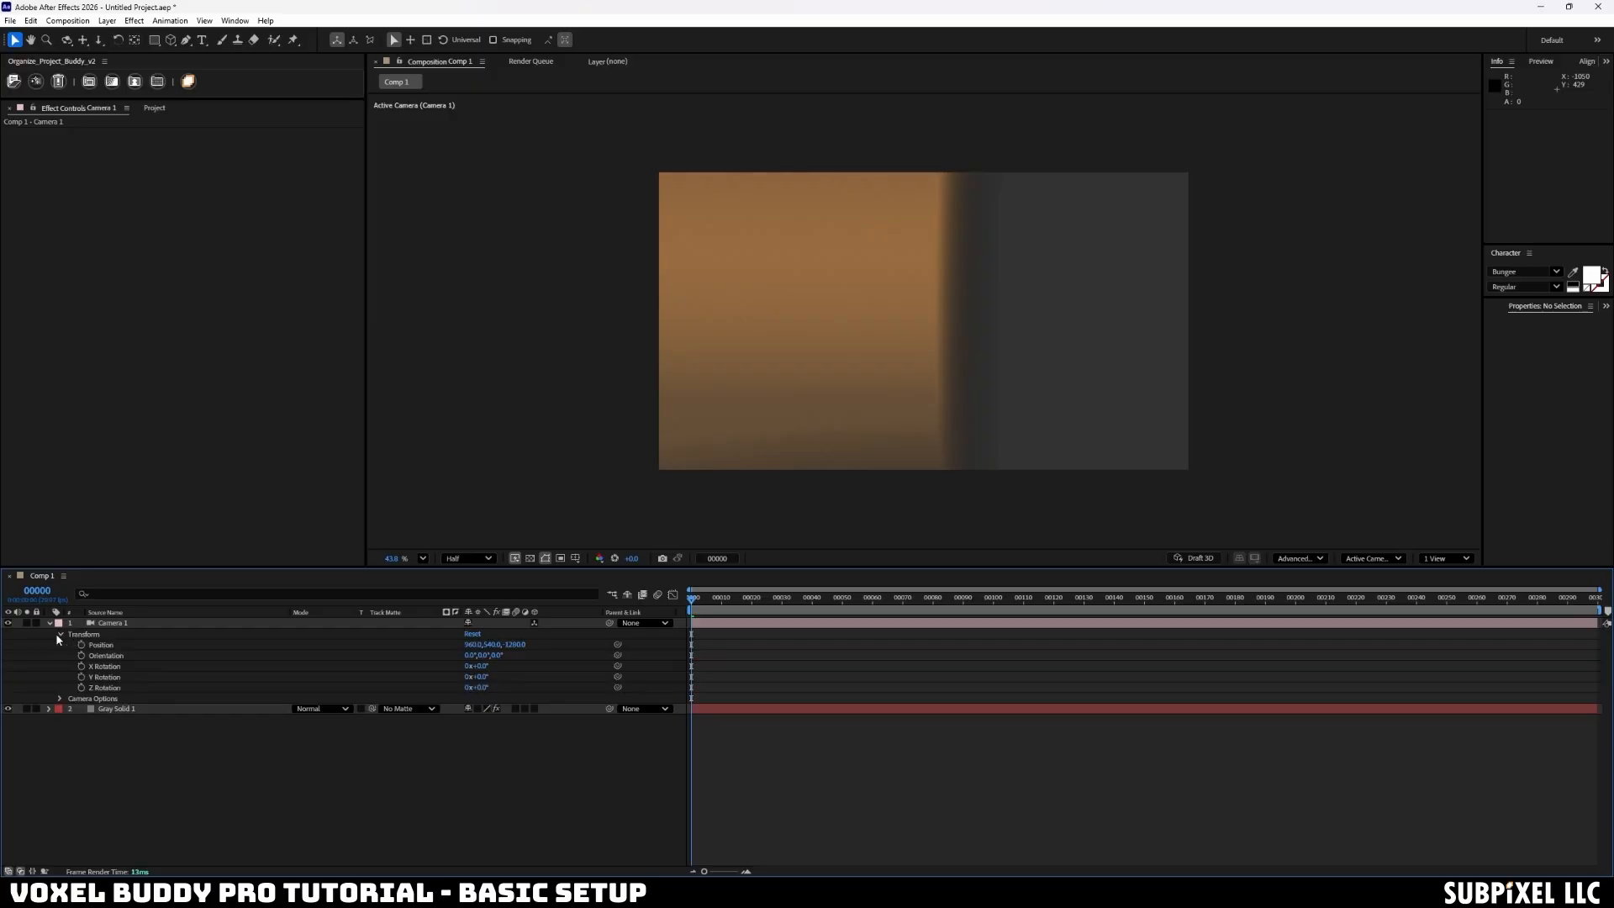
pyautogui.click(476, 643)
pyautogui.write('0')
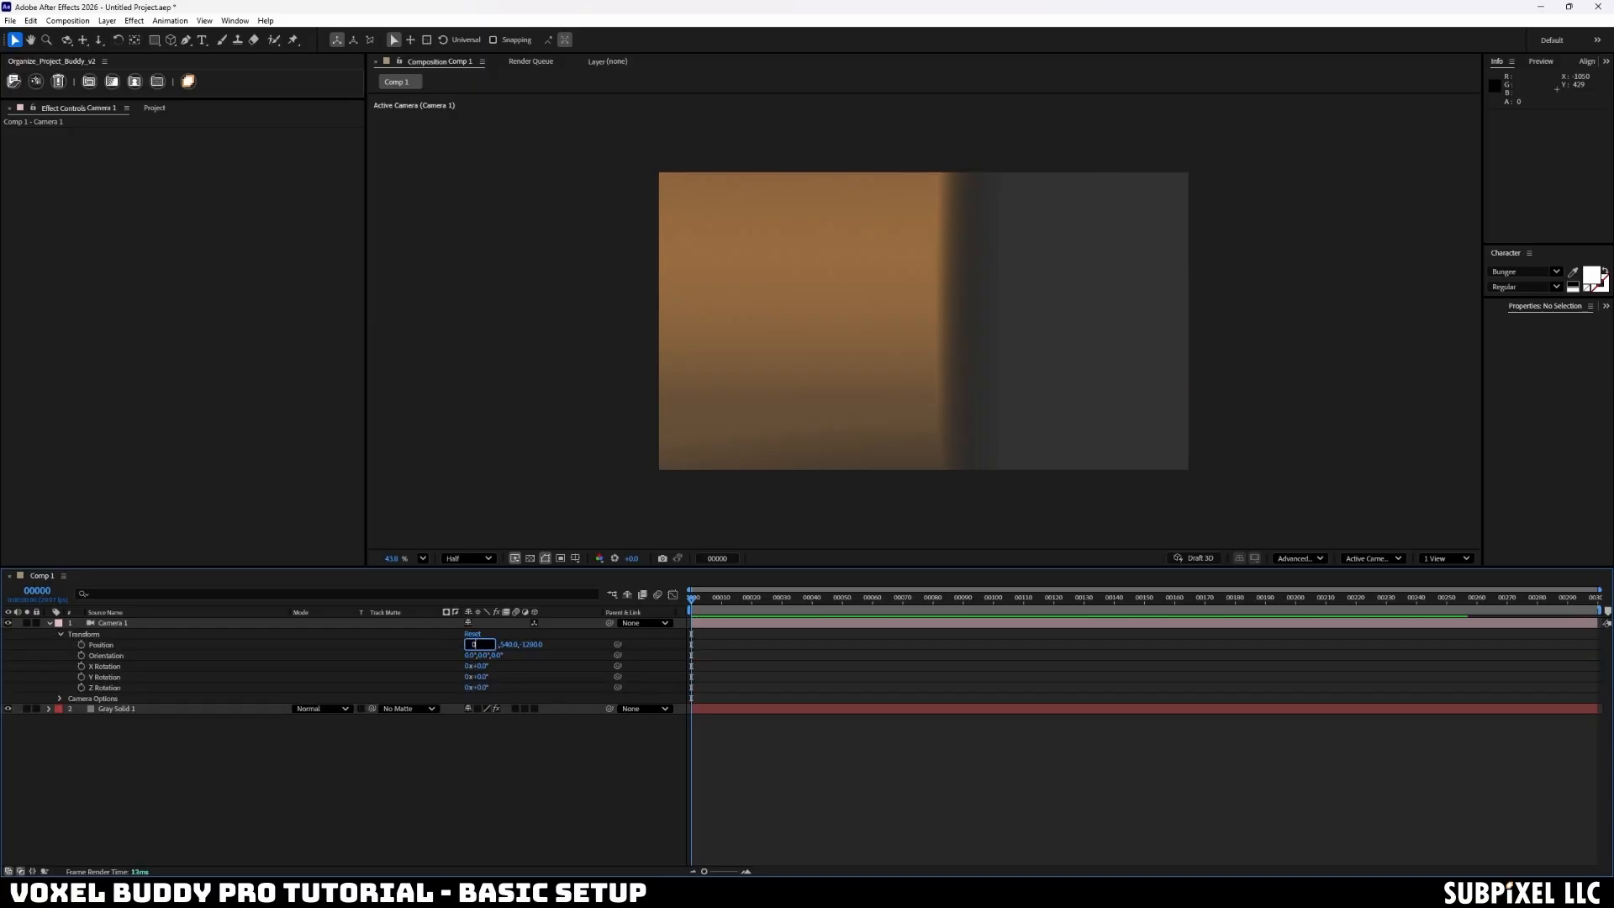
pyautogui.press('Tab')
pyautogui.write('0')
pyautogui.press('Return')
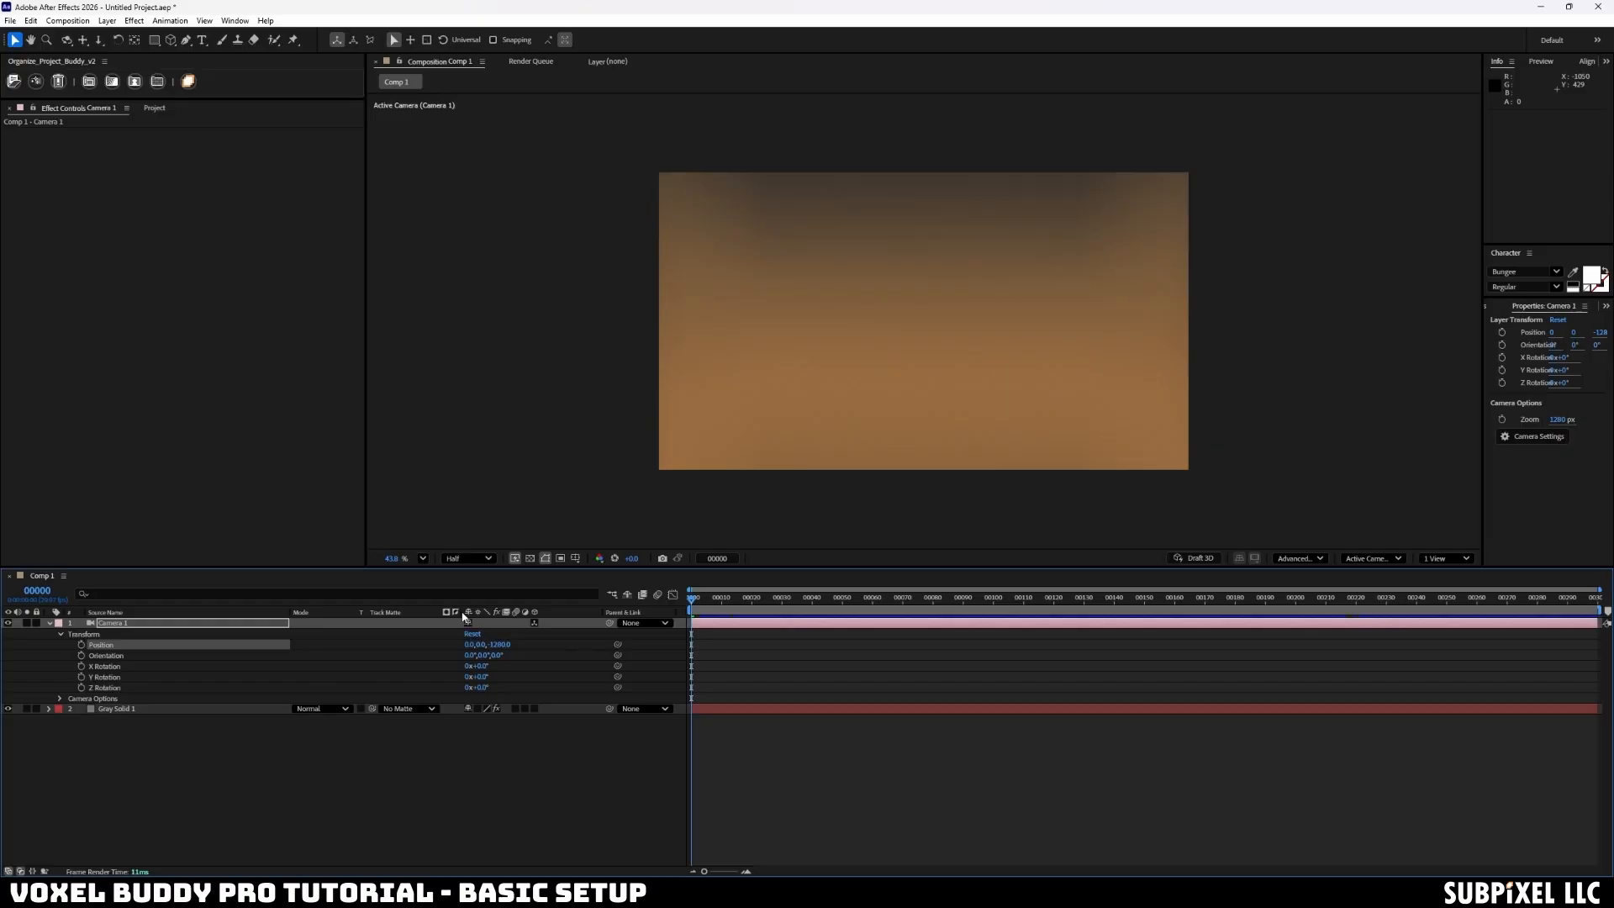
# - Pull the camera back along Z to a position of about -2632
pyautogui.moveTo(502, 644); pyautogui.dragTo(235, 639)
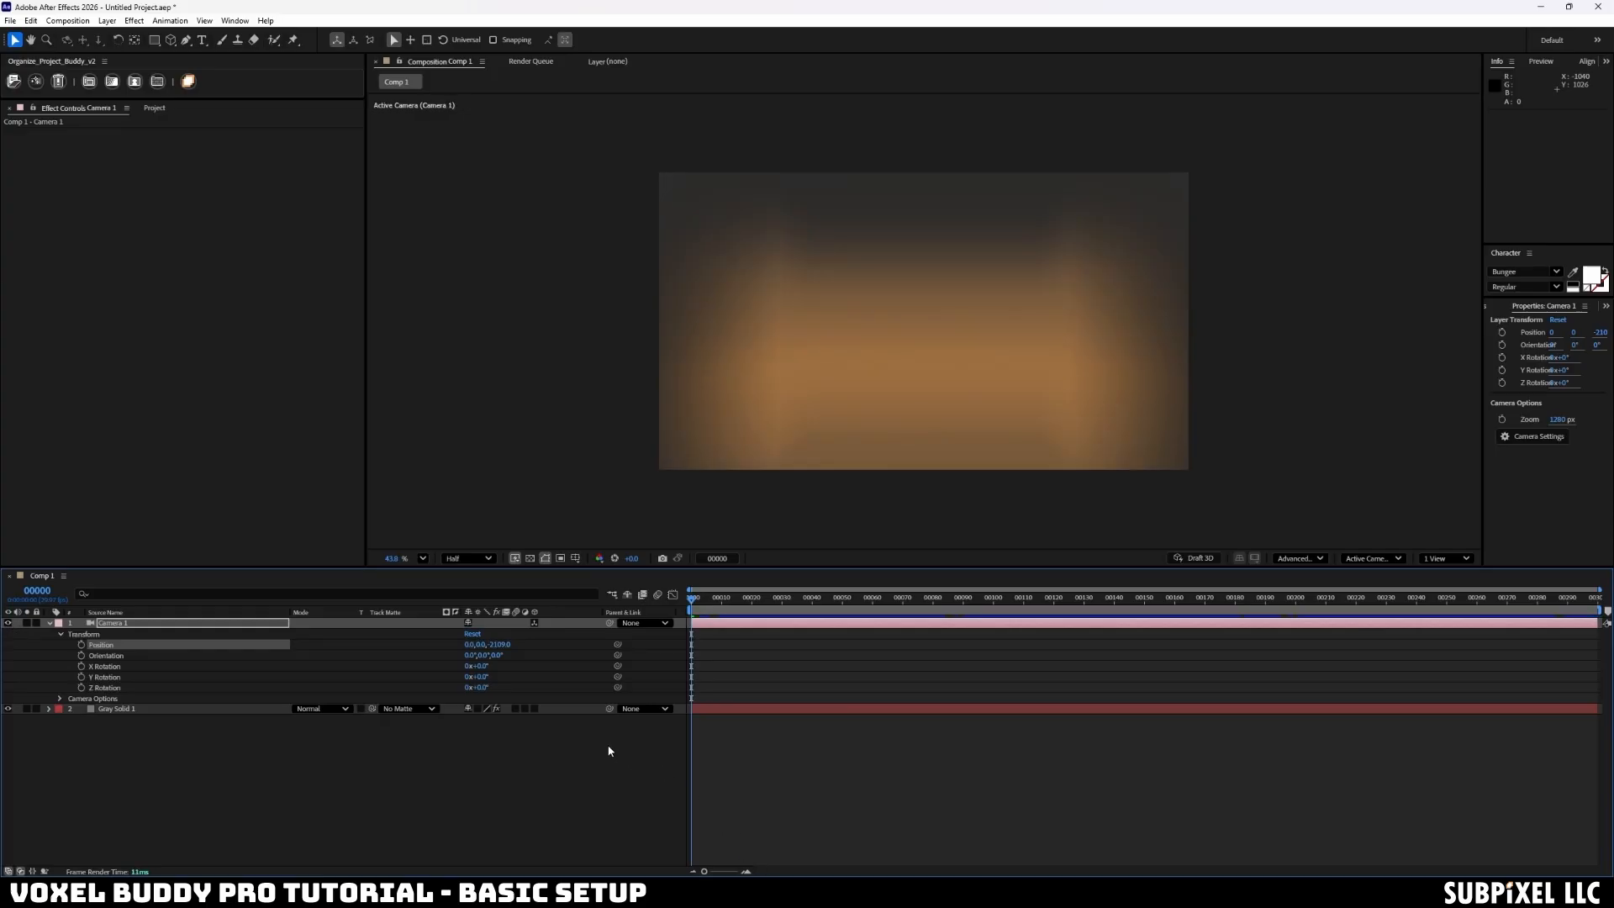
pyautogui.moveTo(499, 648); pyautogui.dragTo(320, 667)
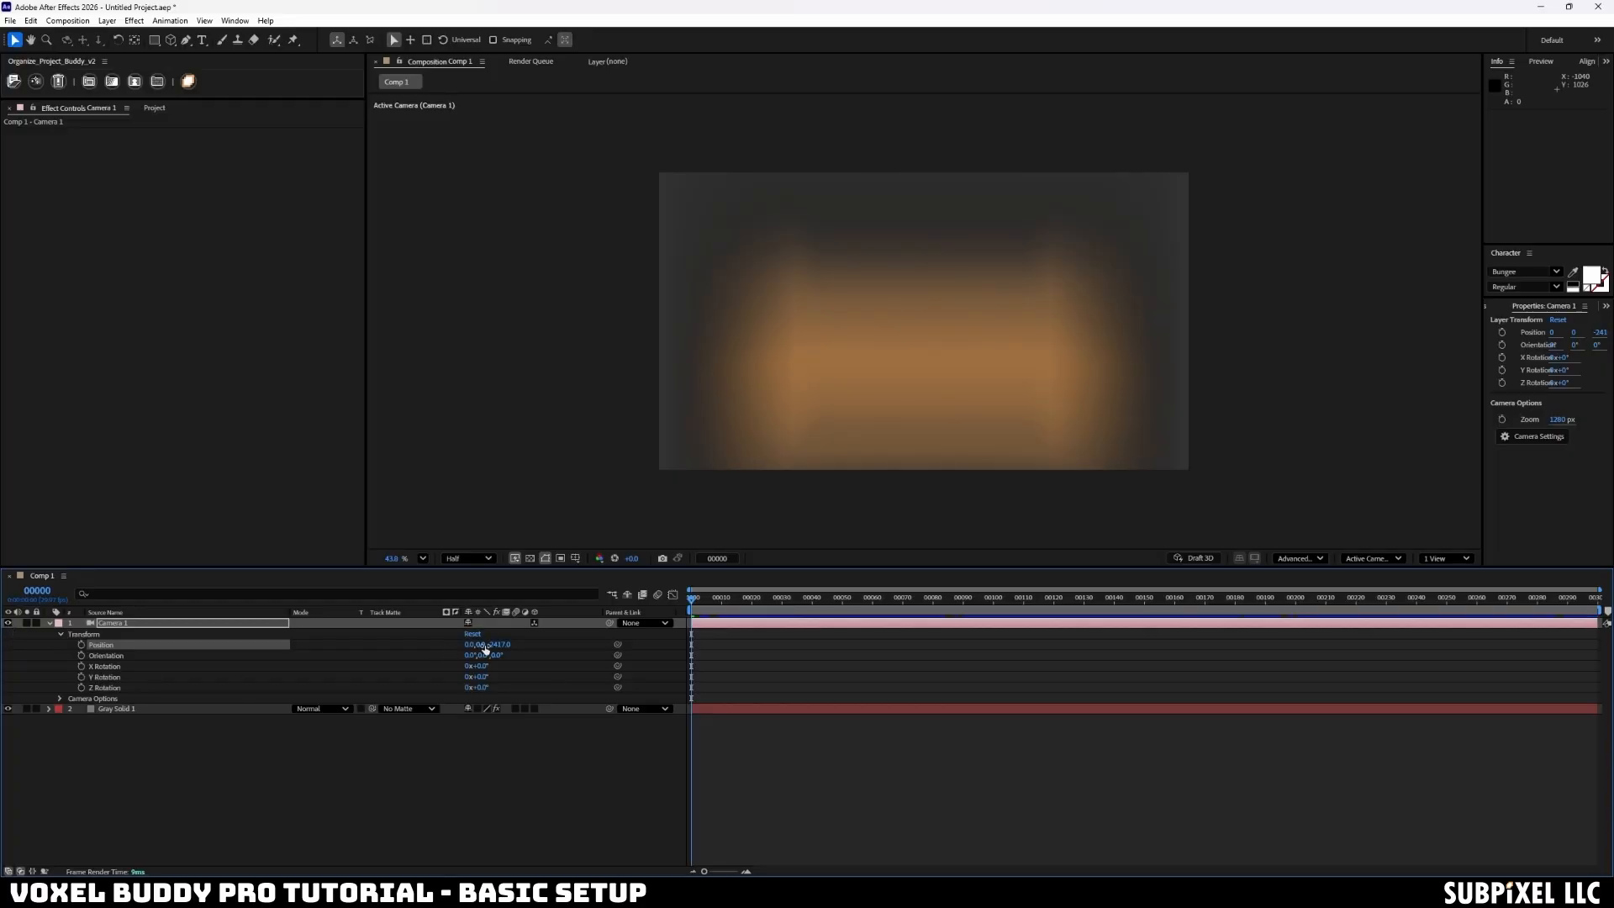
pyautogui.moveTo(500, 645); pyautogui.dragTo(392, 707)
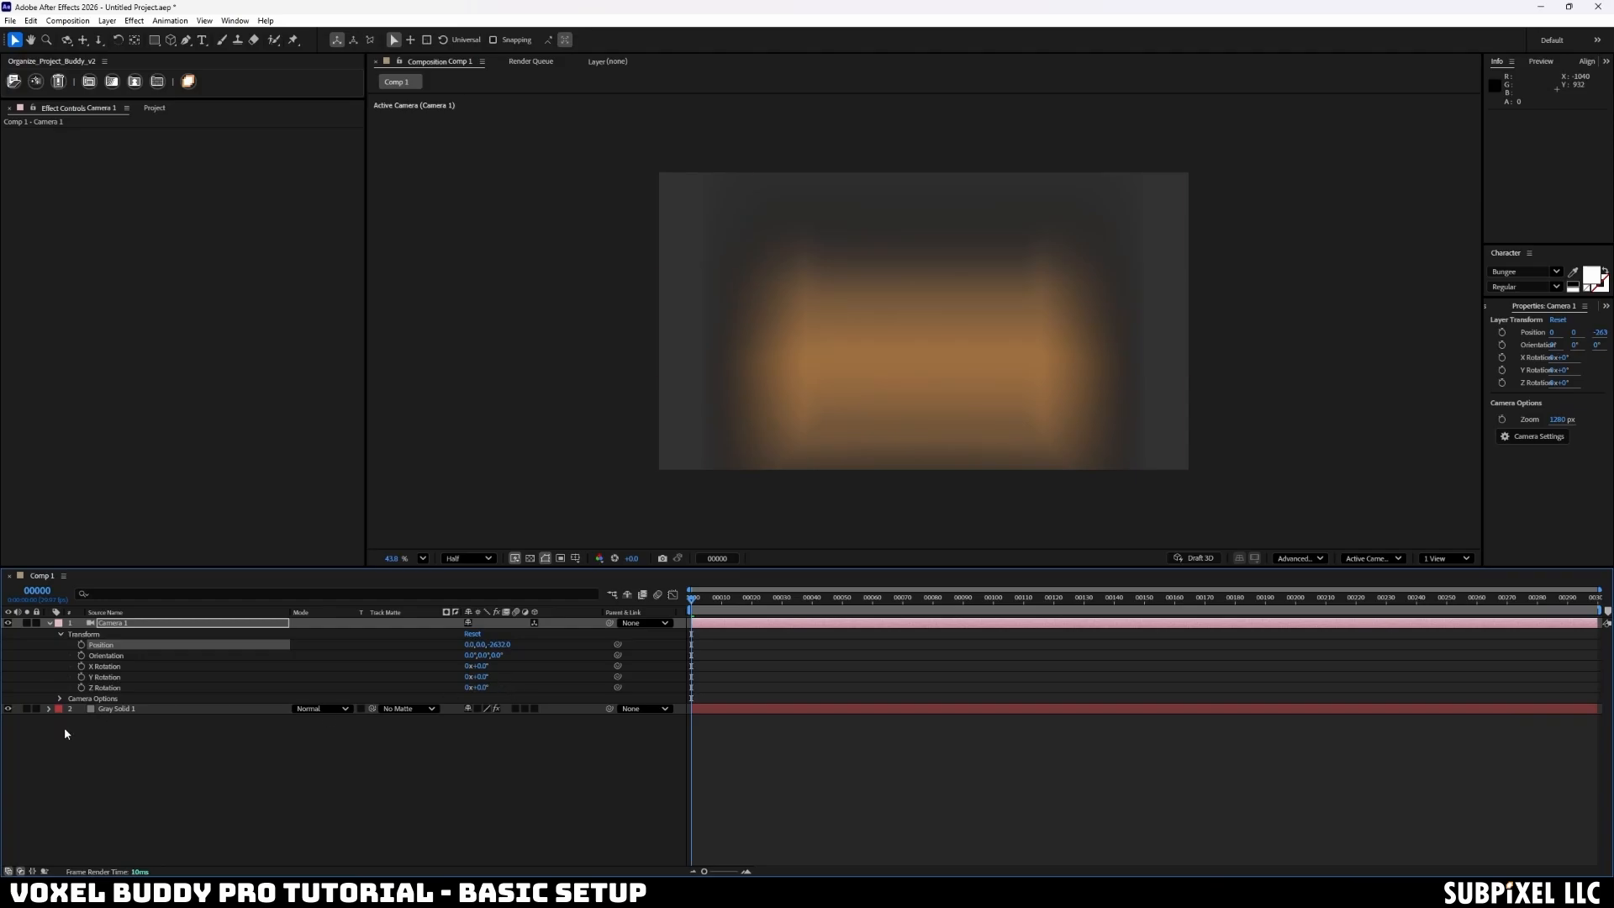
# - Try shifting the Voxel Buddy Pro Center on Y and changing Rot X on the gray solid, and undo both changes
pyautogui.click(132, 709)
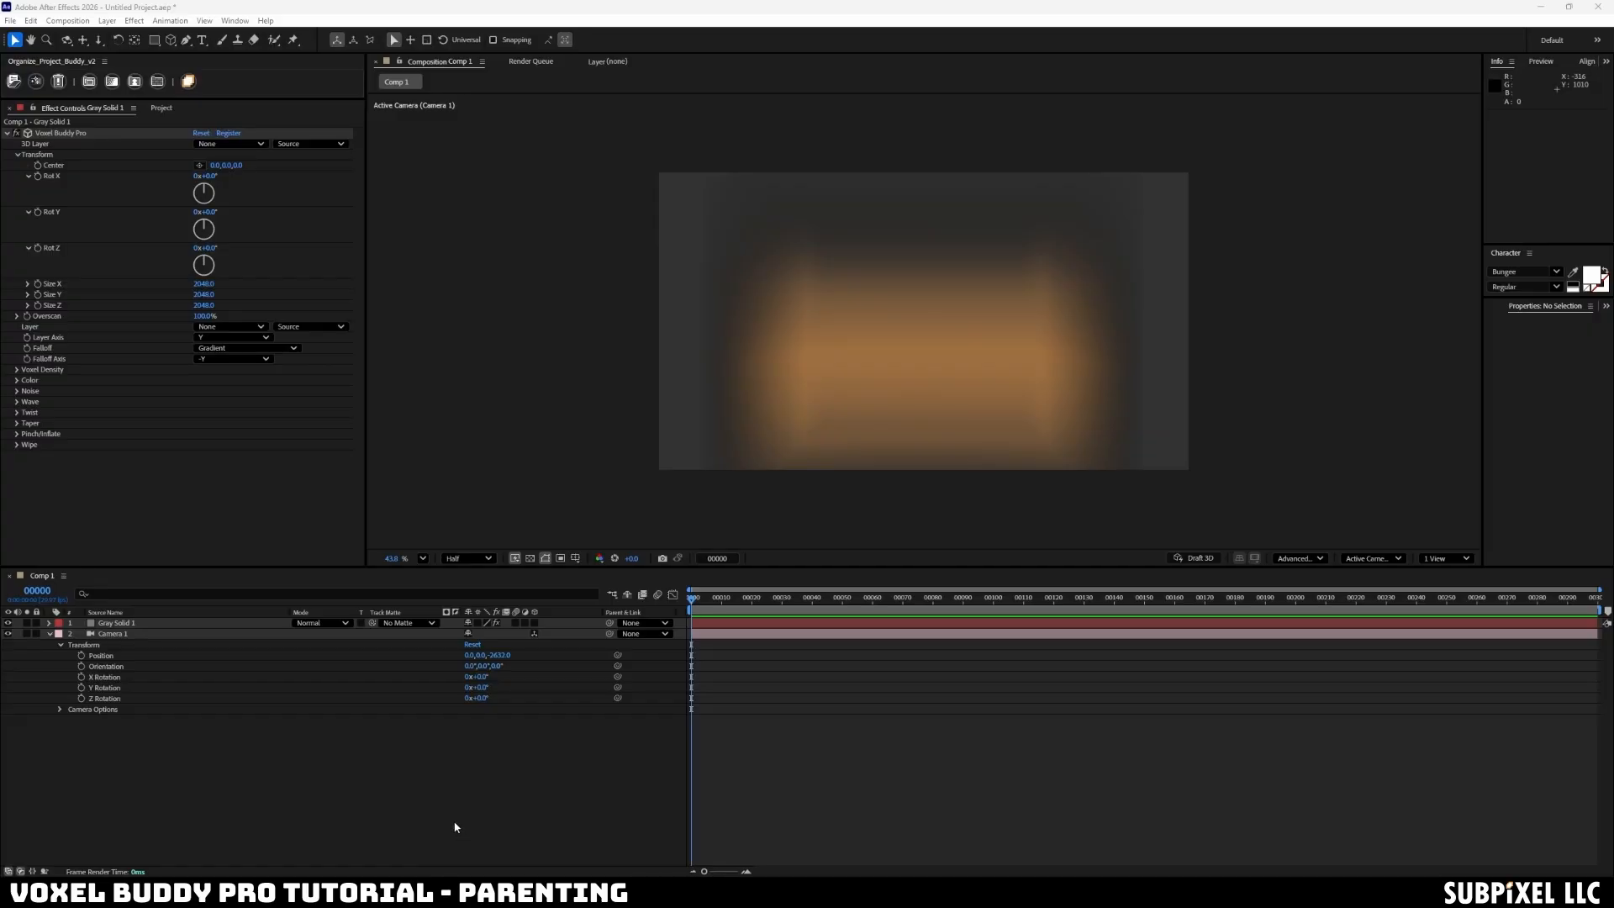
pyautogui.click(51, 160)
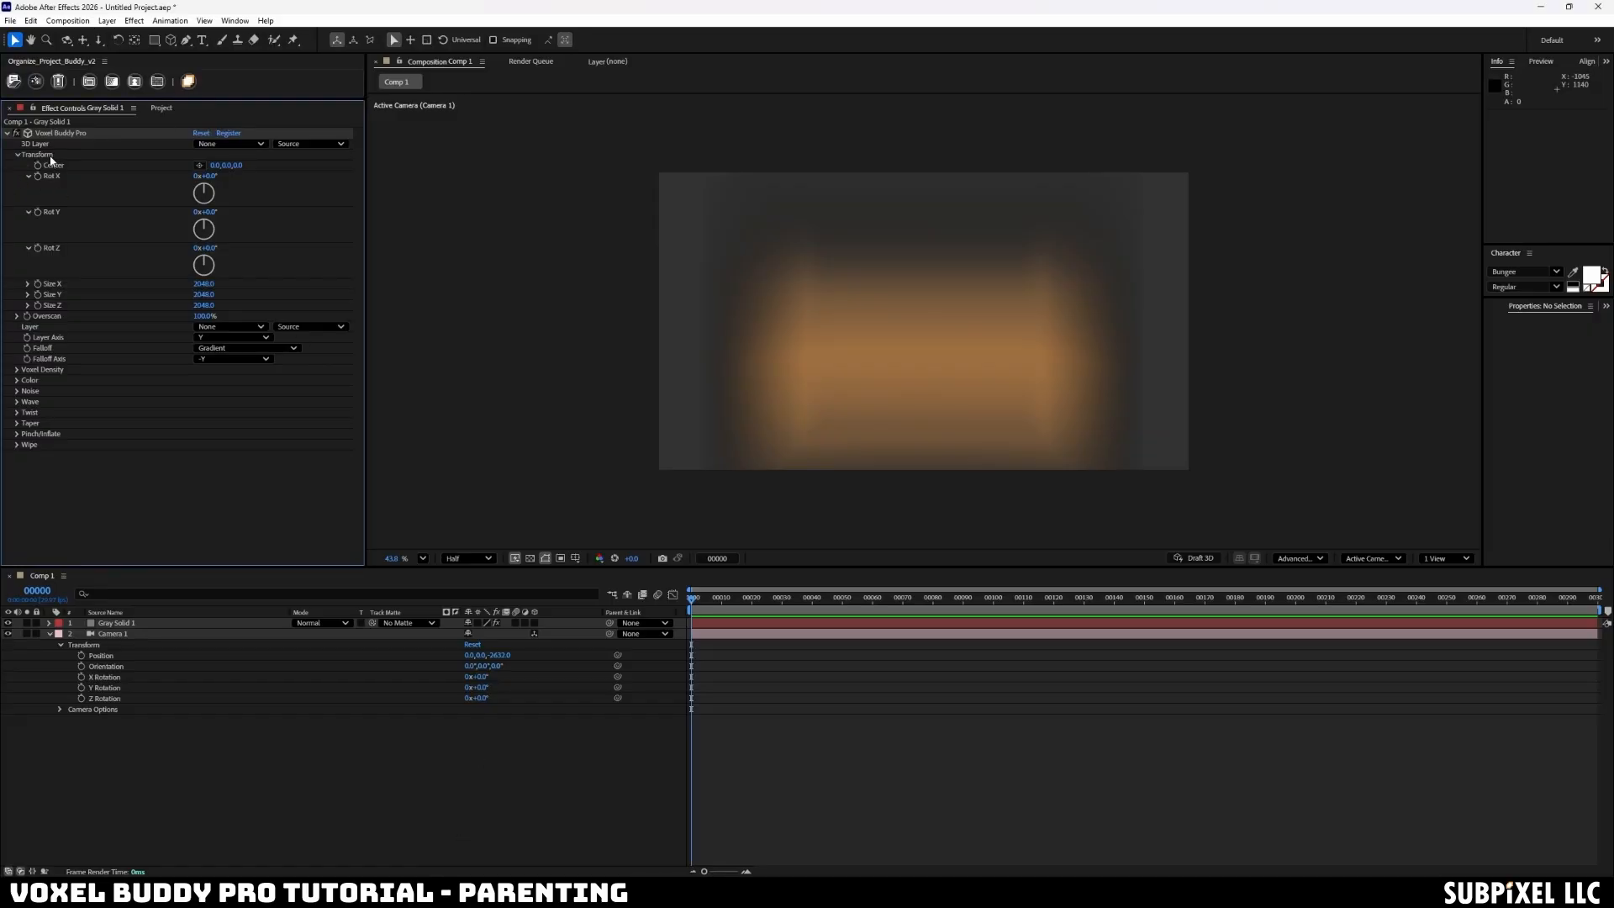
pyautogui.moveTo(224, 165); pyautogui.dragTo(191, 190)
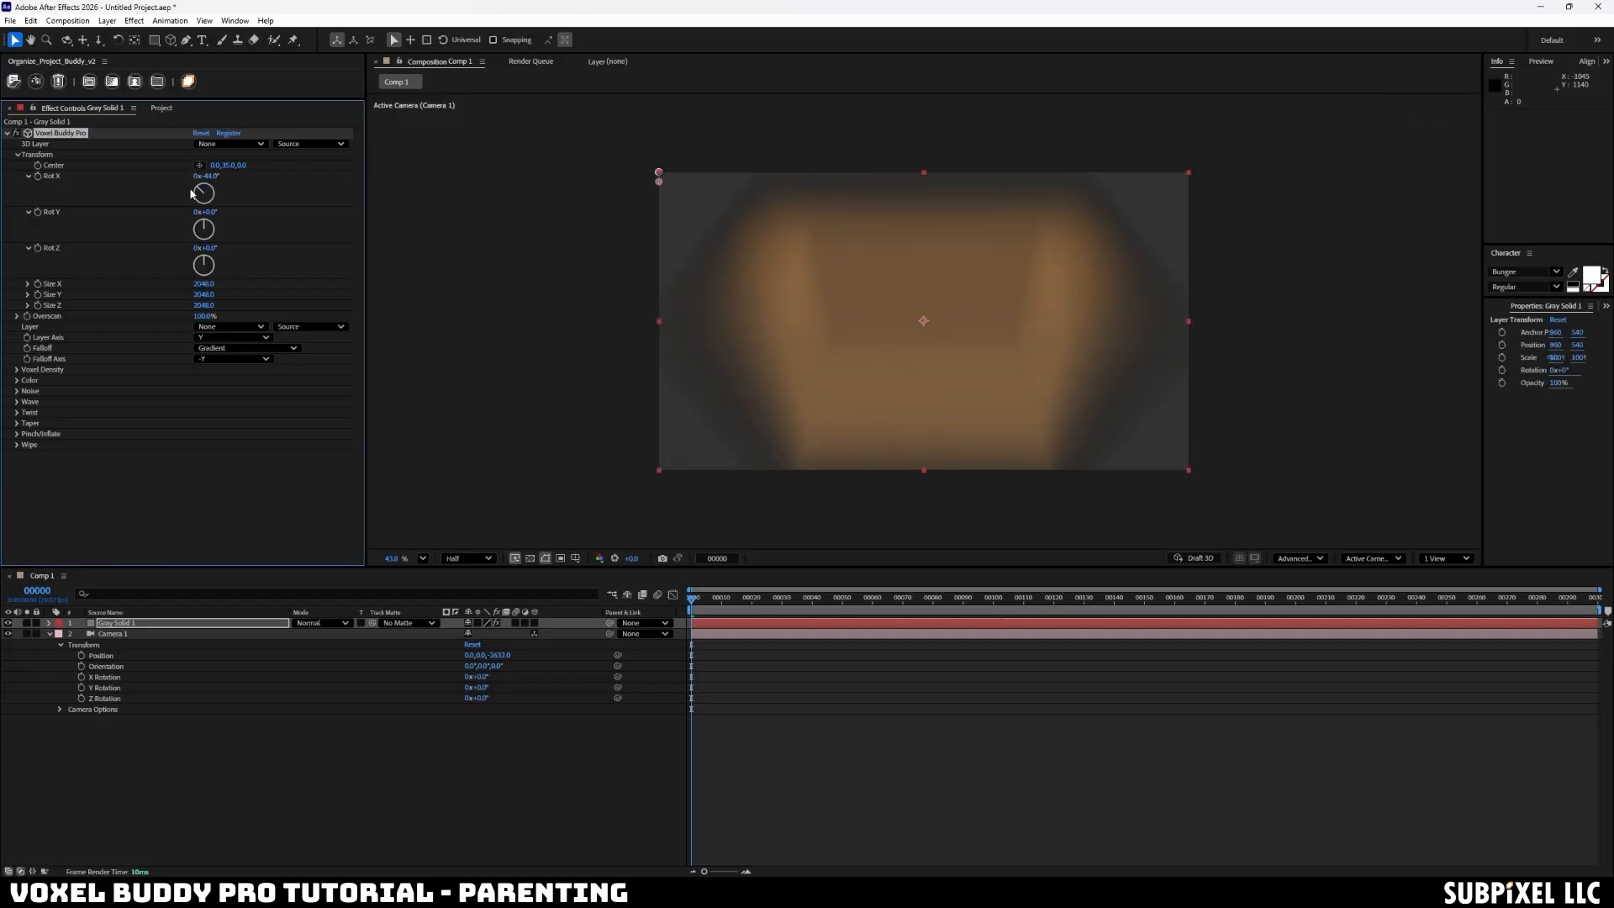
pyautogui.hotkey('ctrl', 'z')
pyautogui.hotkey('ctrl', 'z')
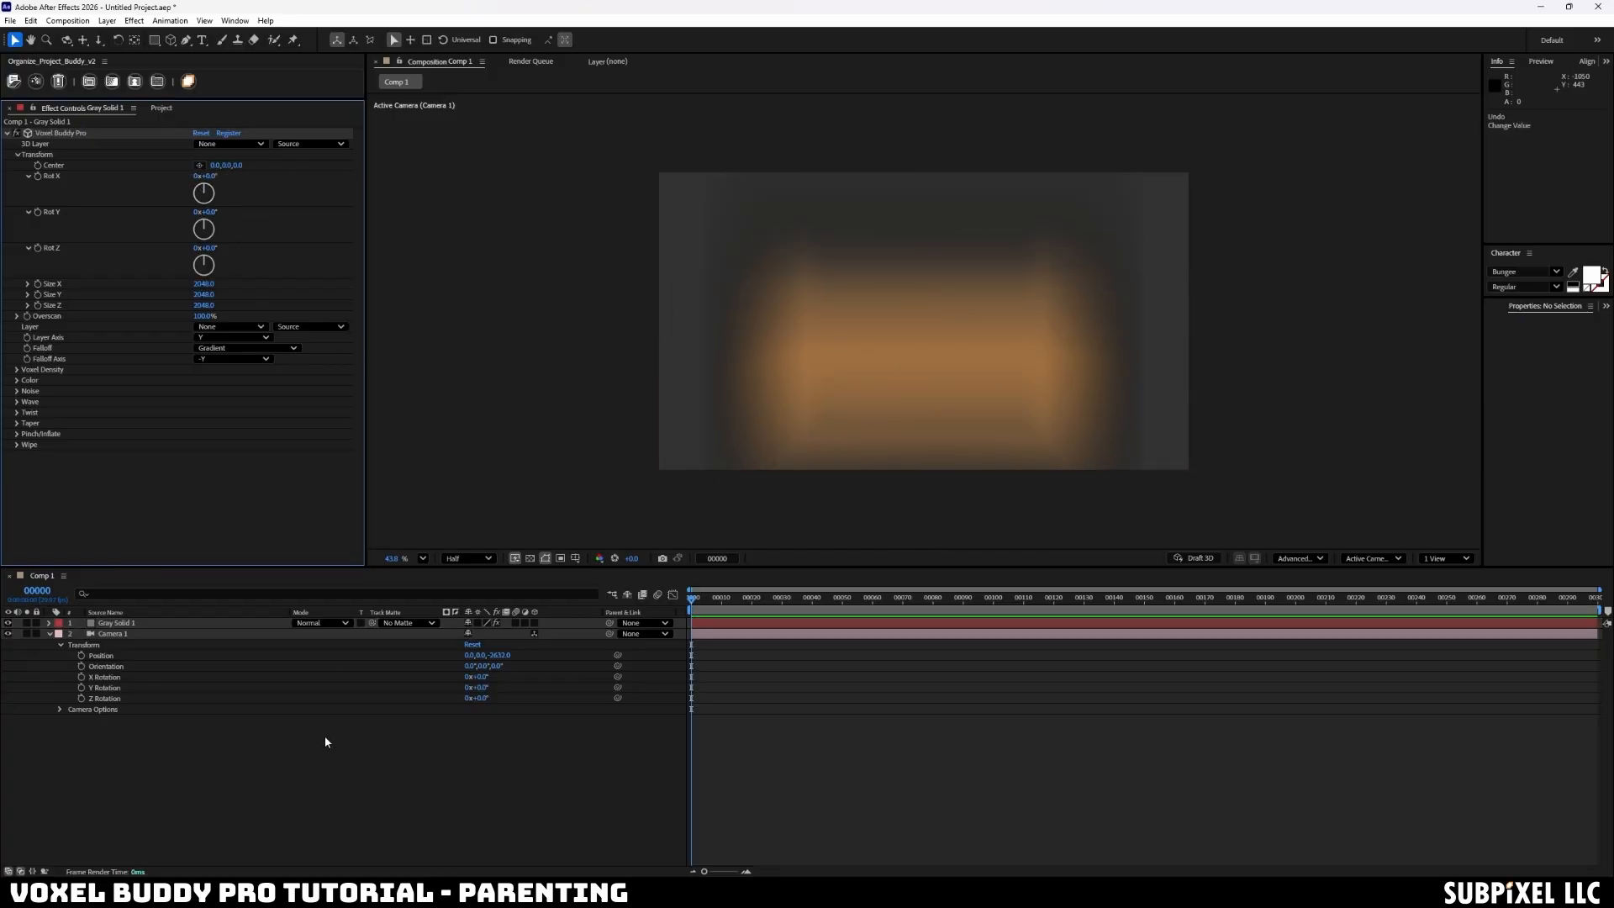
pyautogui.click(324, 736)
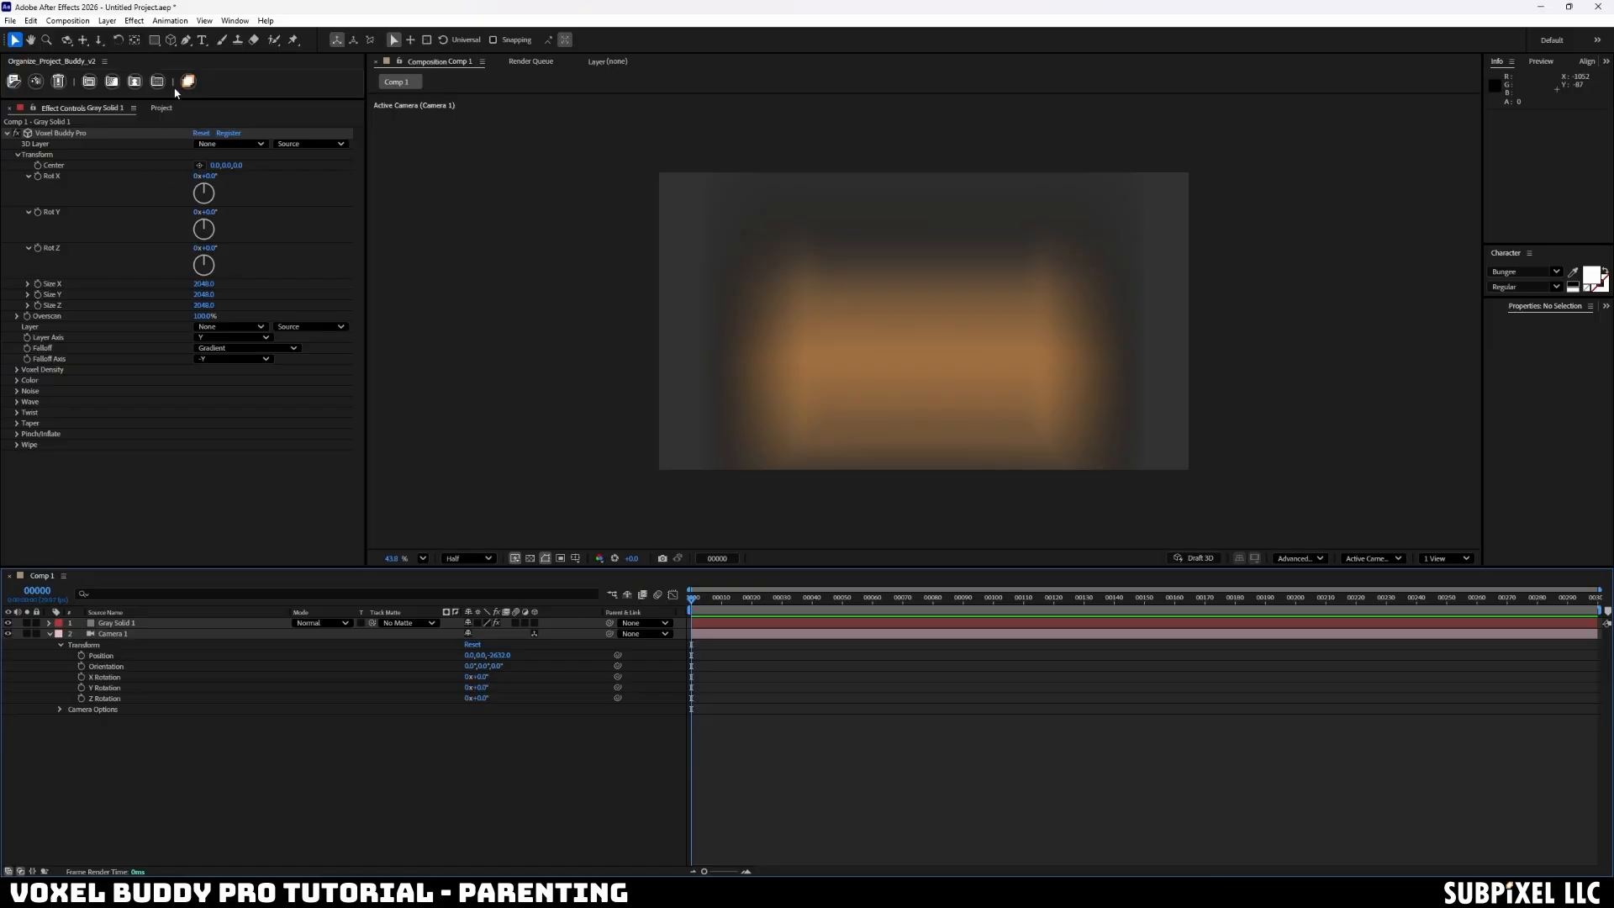
pyautogui.click(51, 149)
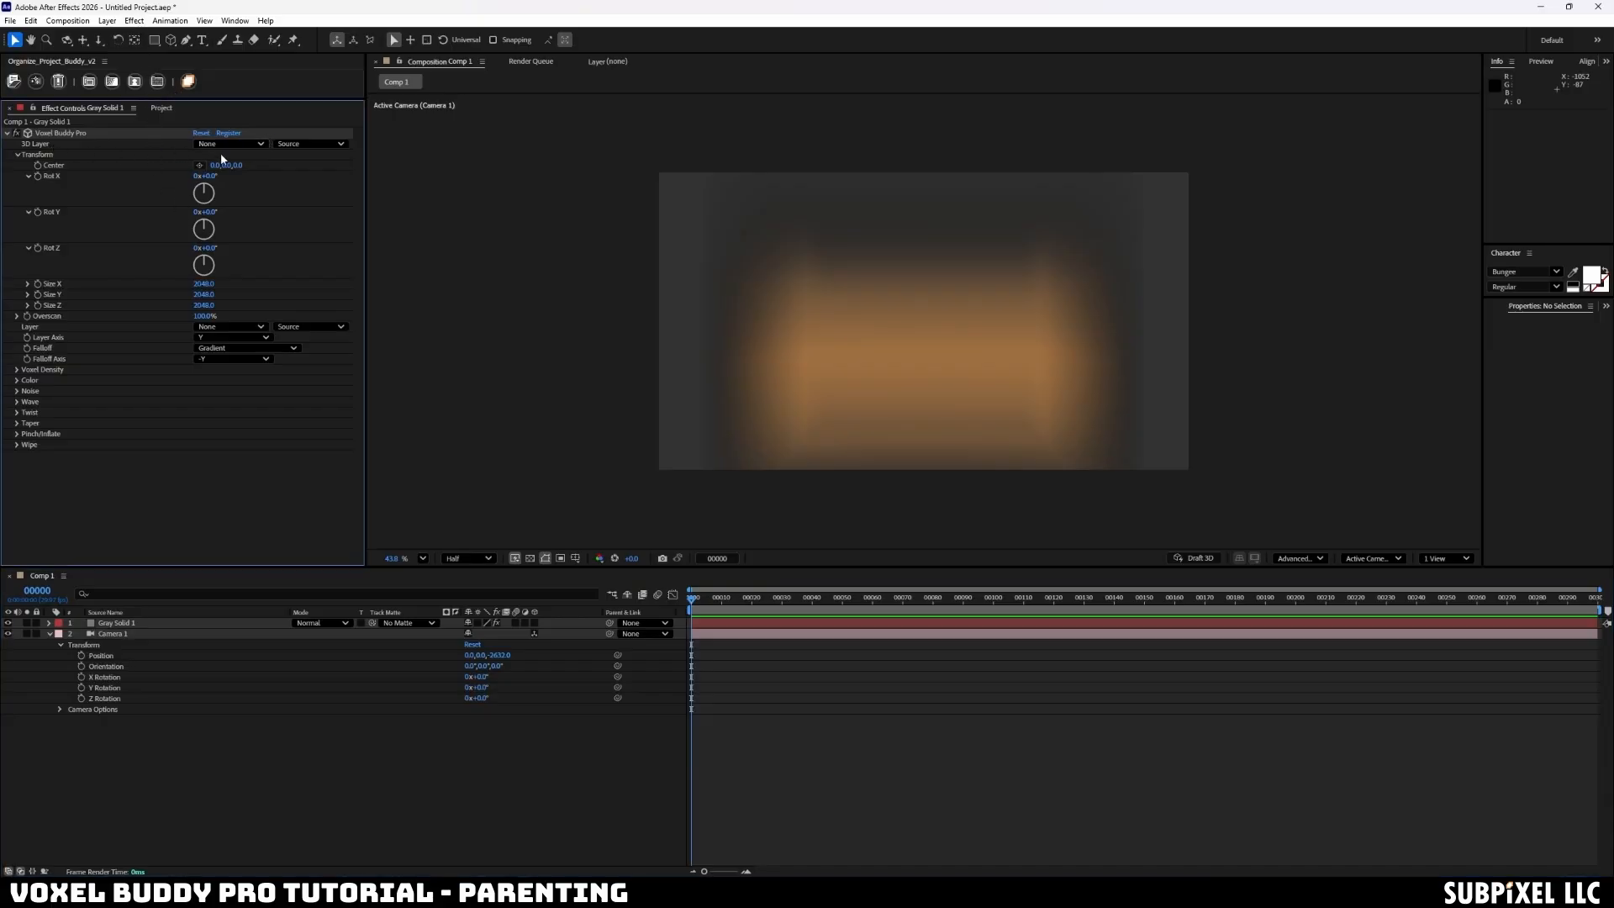
pyautogui.moveTo(610, 625)
pyautogui.mouseDown()
pyautogui.moveTo(318, 620)
pyautogui.moveTo(615, 624)
pyautogui.mouseUp()
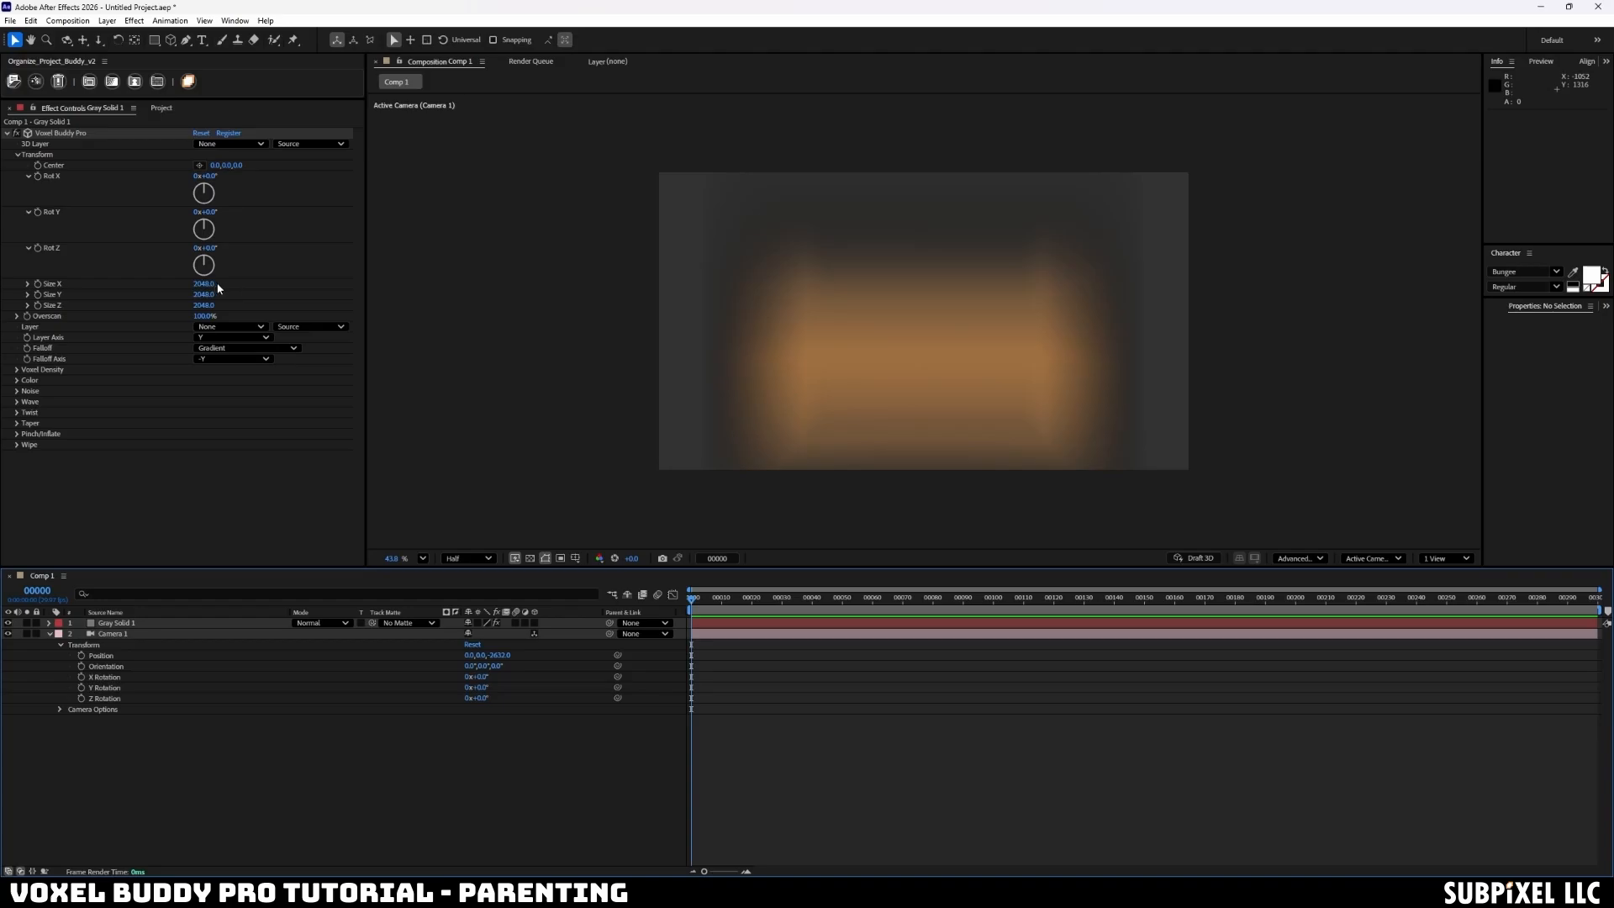
# - Add a null object to the composition and make it a 3D layer
pyautogui.click(106, 20)
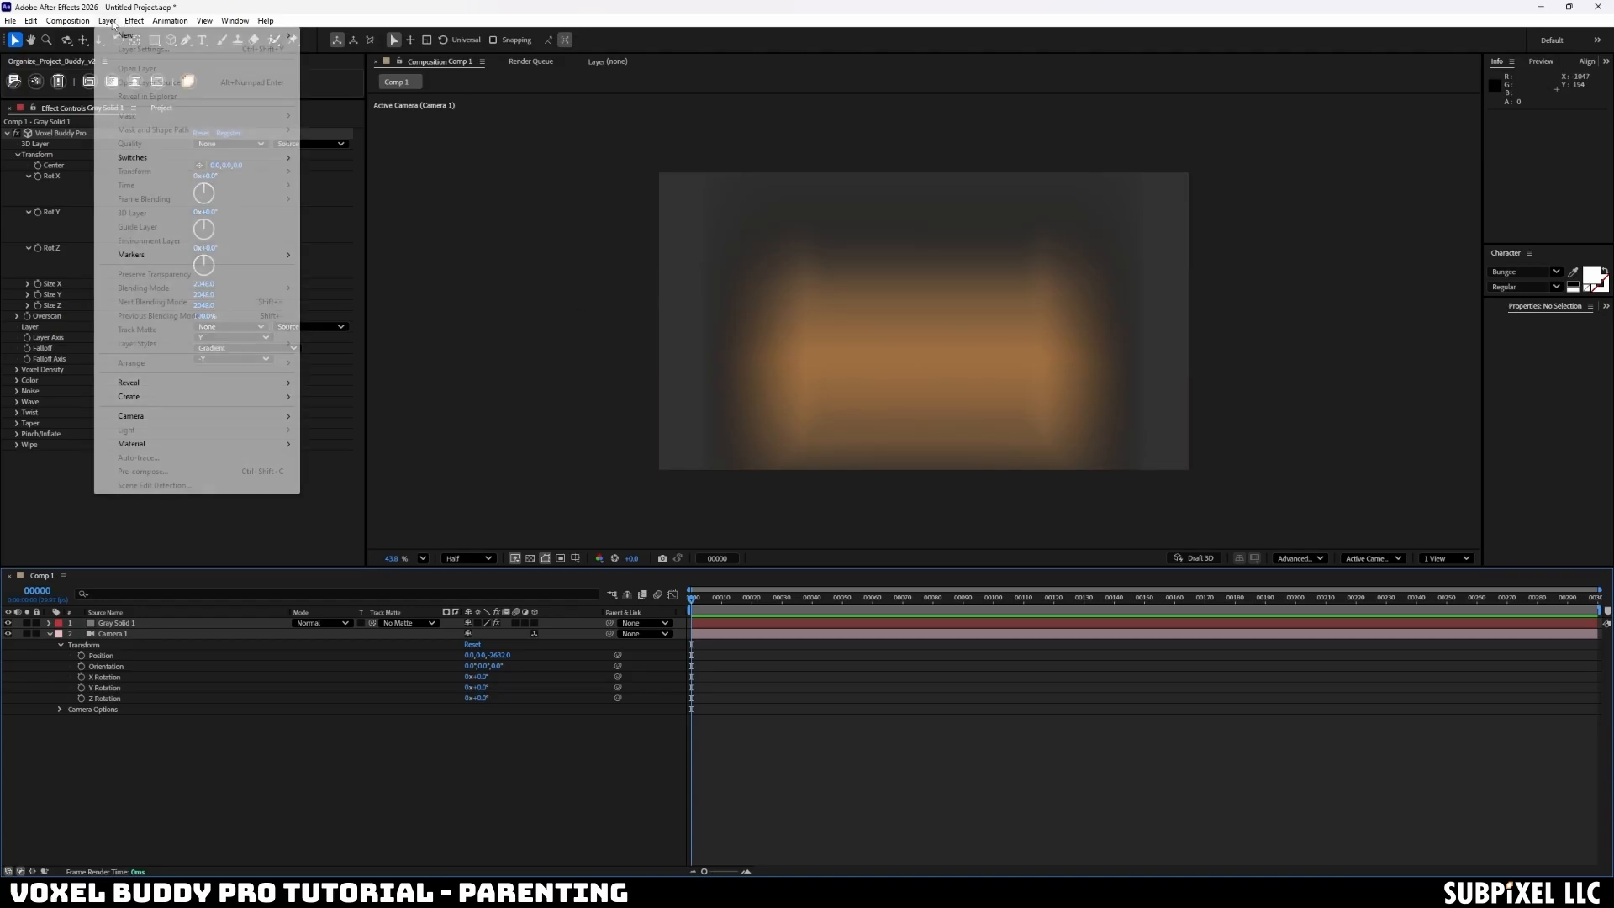
pyautogui.moveTo(168, 35)
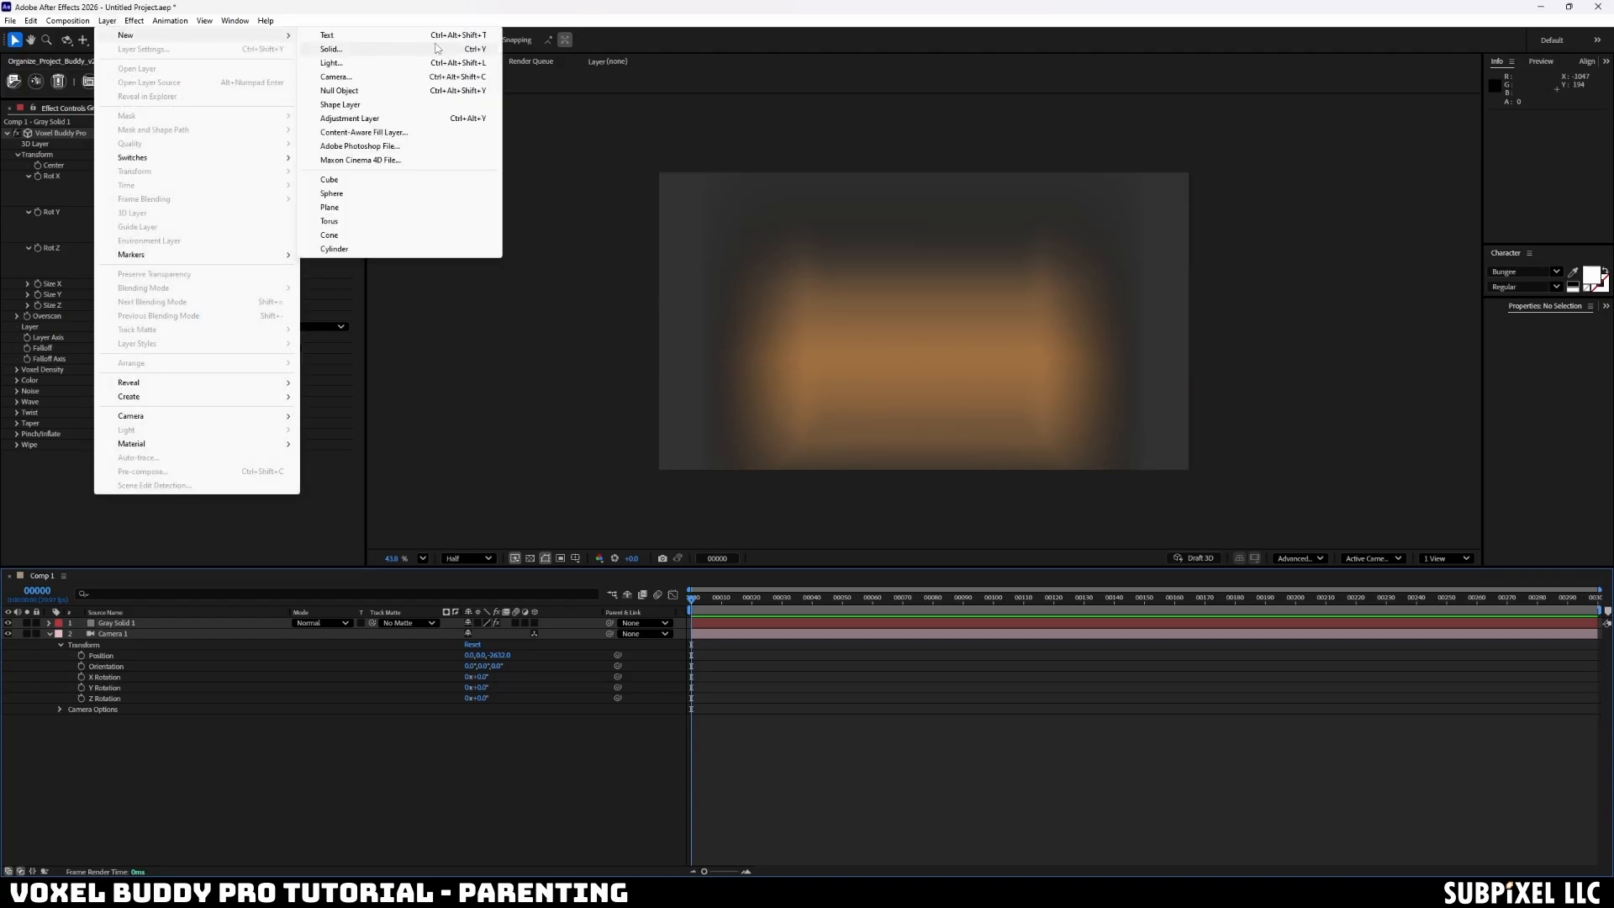
pyautogui.click(386, 90)
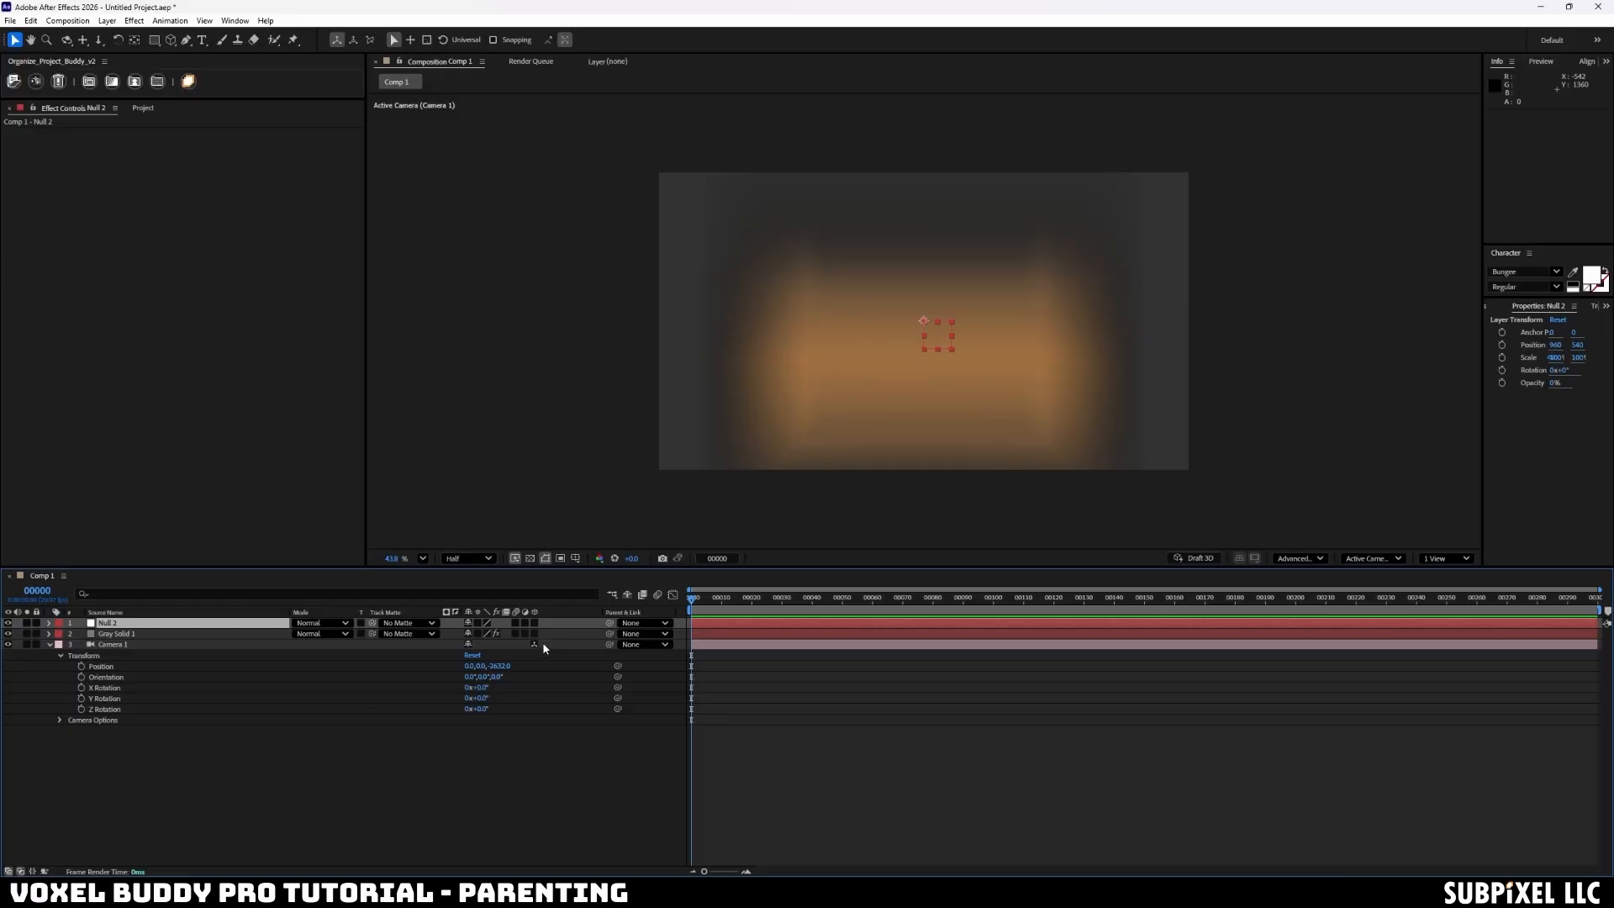
pyautogui.click(48, 623)
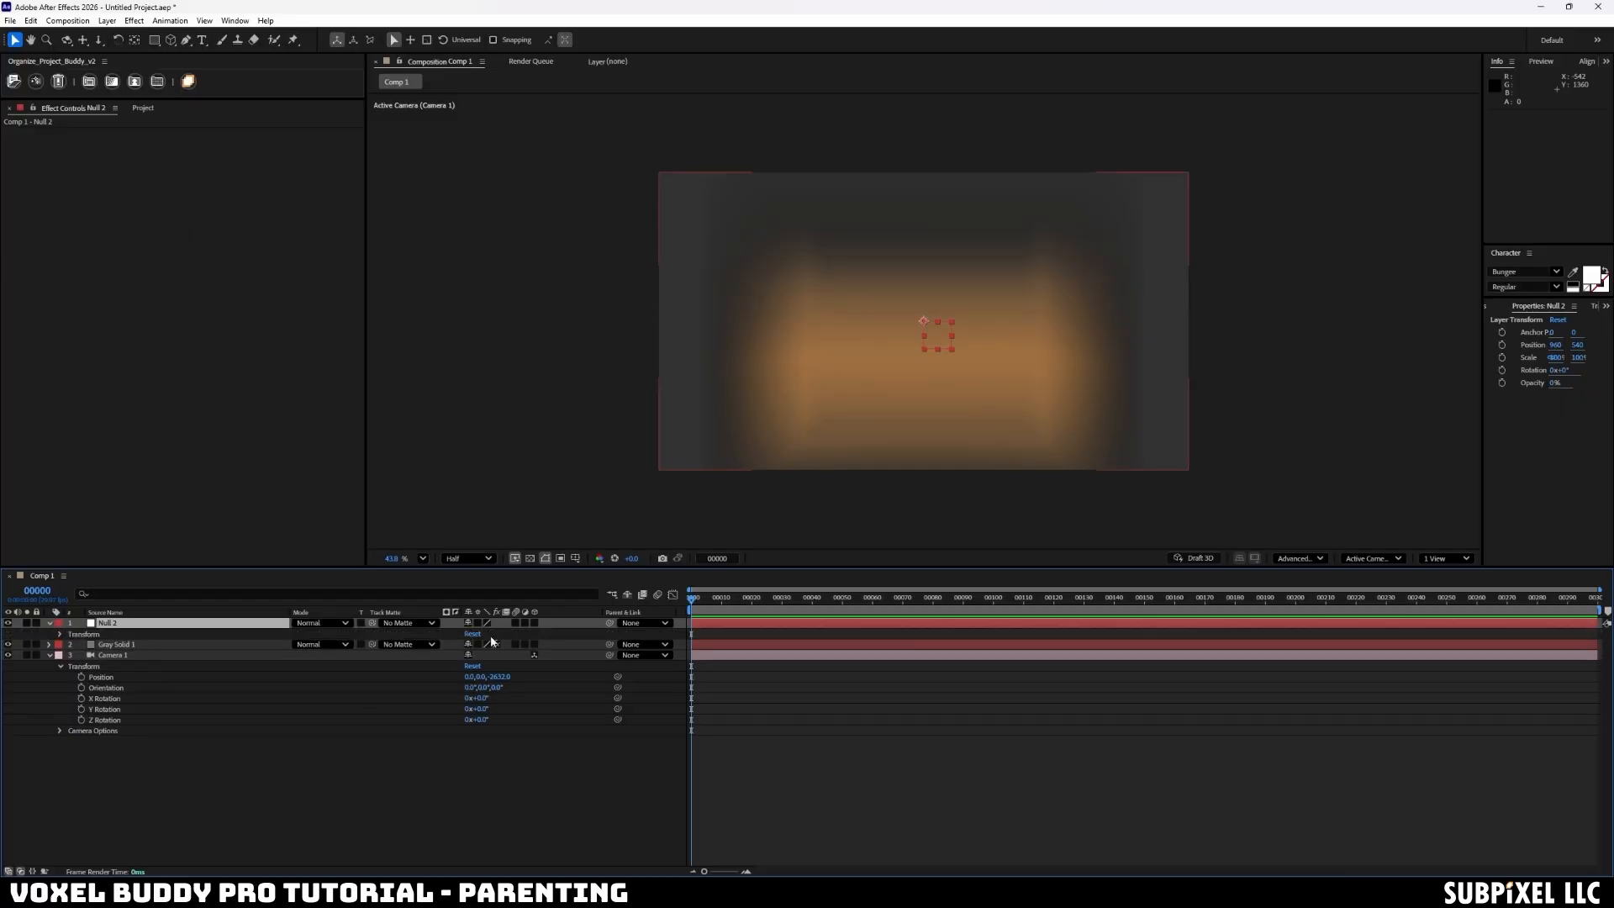
pyautogui.click(535, 623)
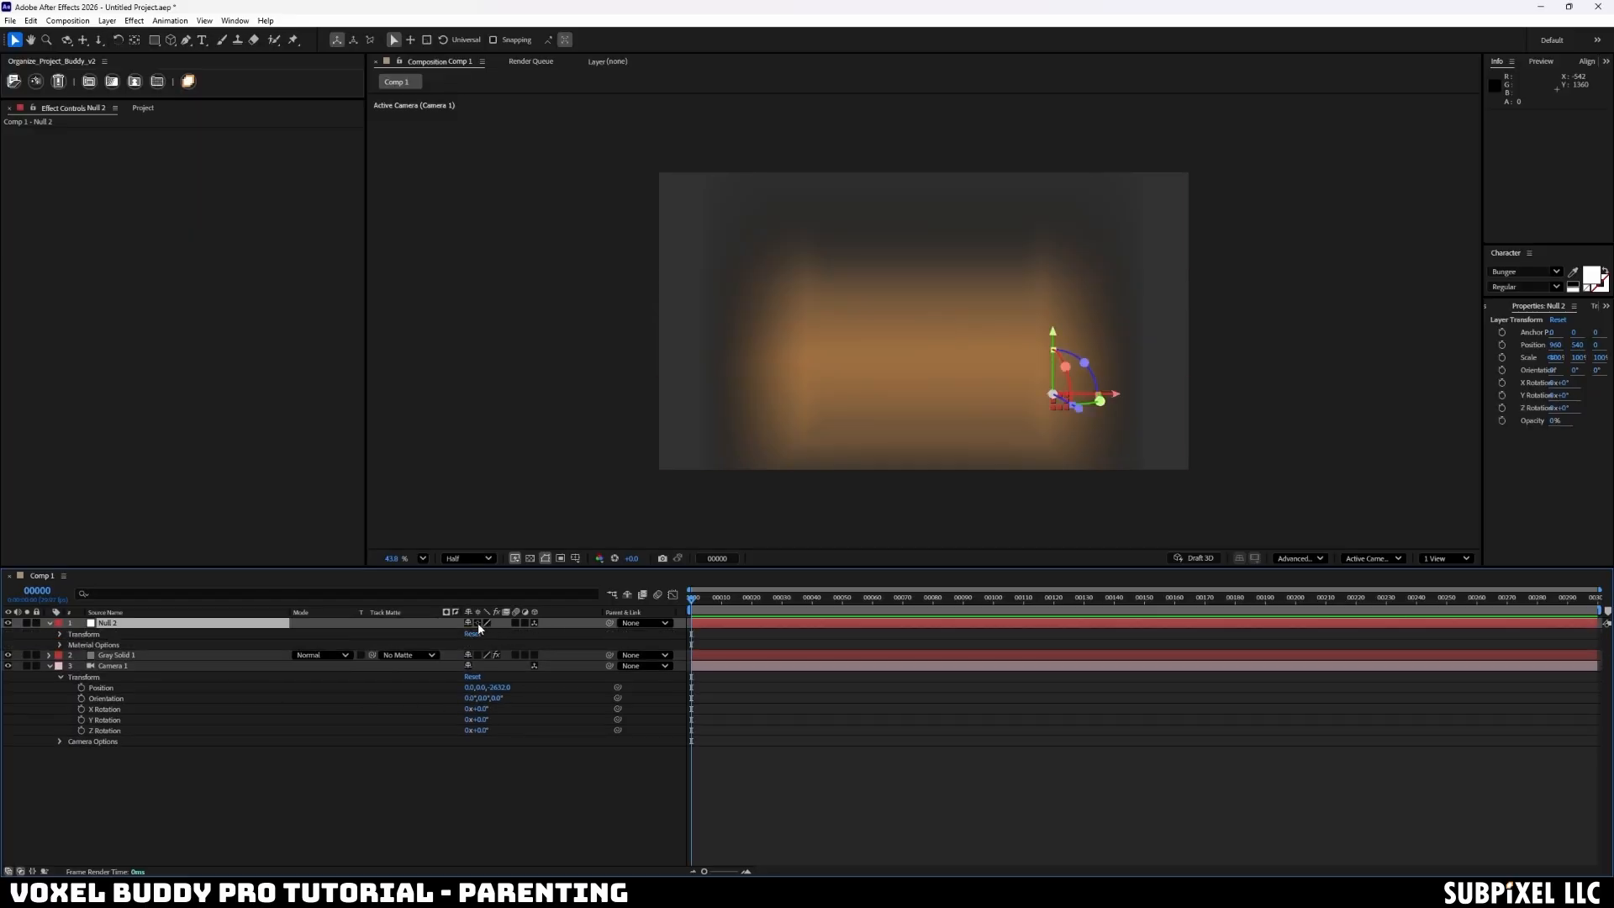
# - Set the null object's X and Y position to 0 in its transform properties
pyautogui.click(60, 635)
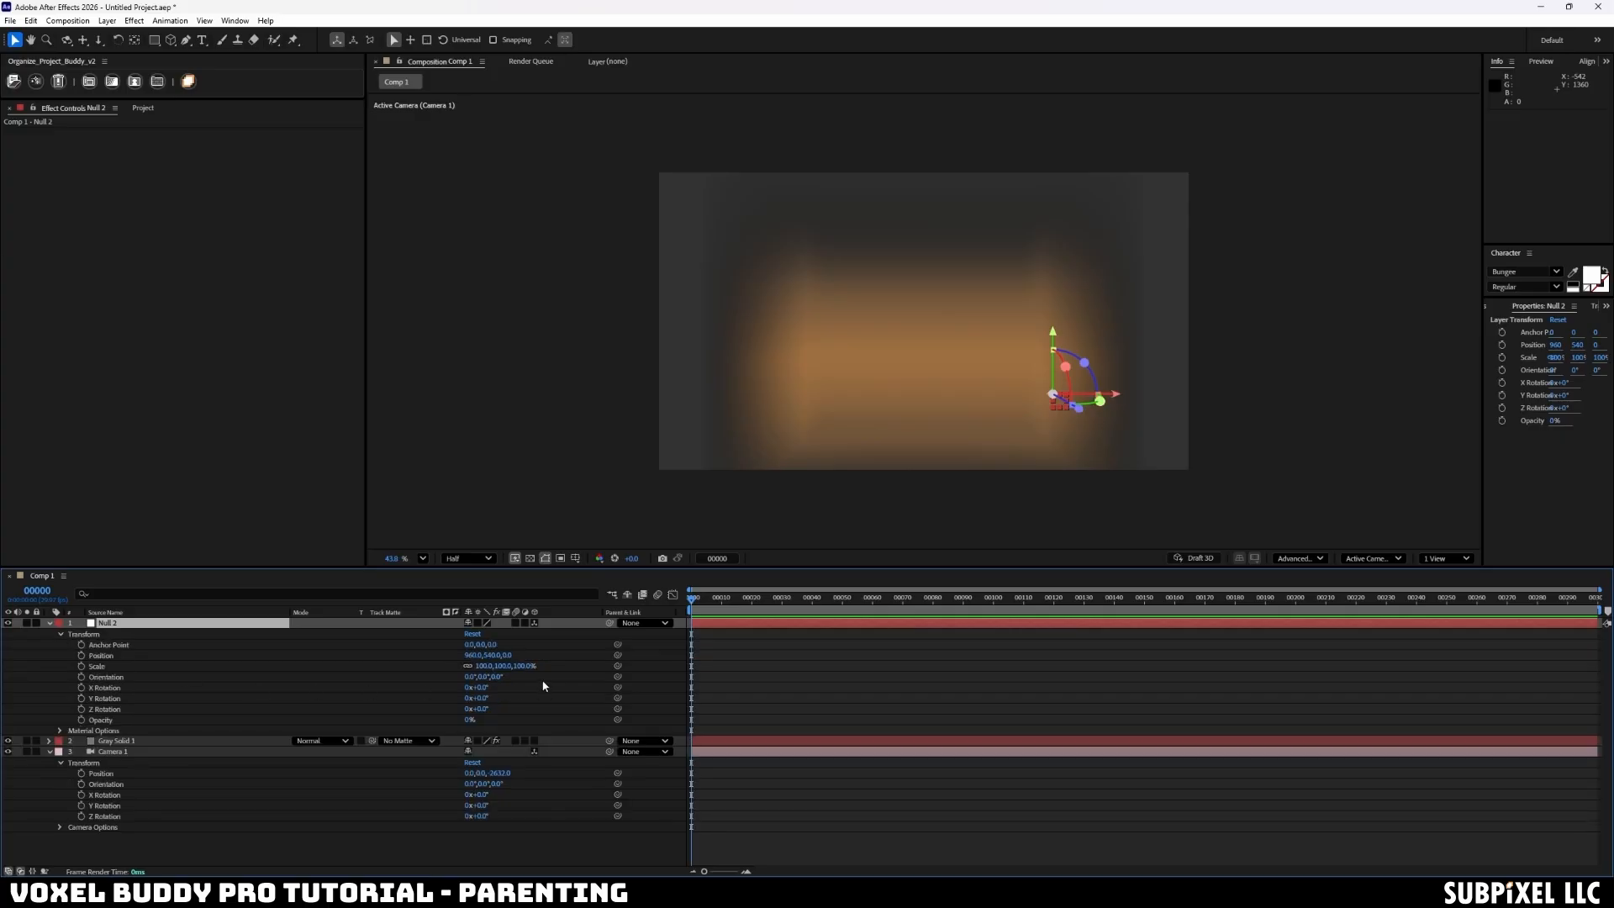
pyautogui.click(477, 654)
pyautogui.write('0')
pyautogui.press('Tab')
pyautogui.write('0')
pyautogui.press('Return')
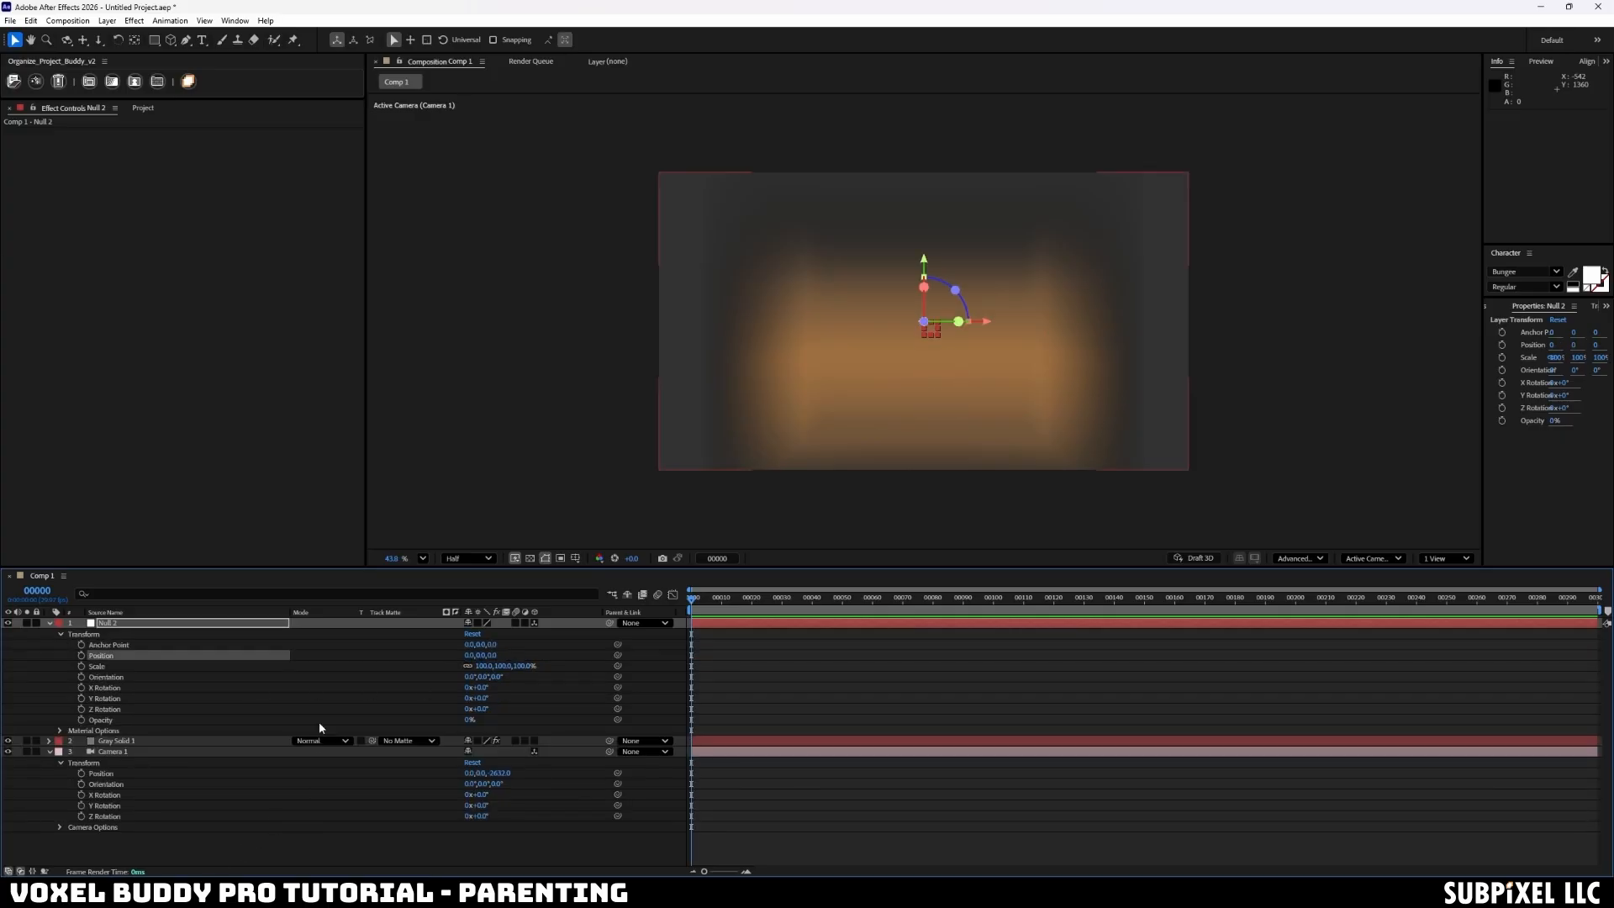
# - Undo the null's last position change and try assigning Null 2 as the gray solid's 3D Layer in Voxel Buddy Pro
pyautogui.click(138, 740)
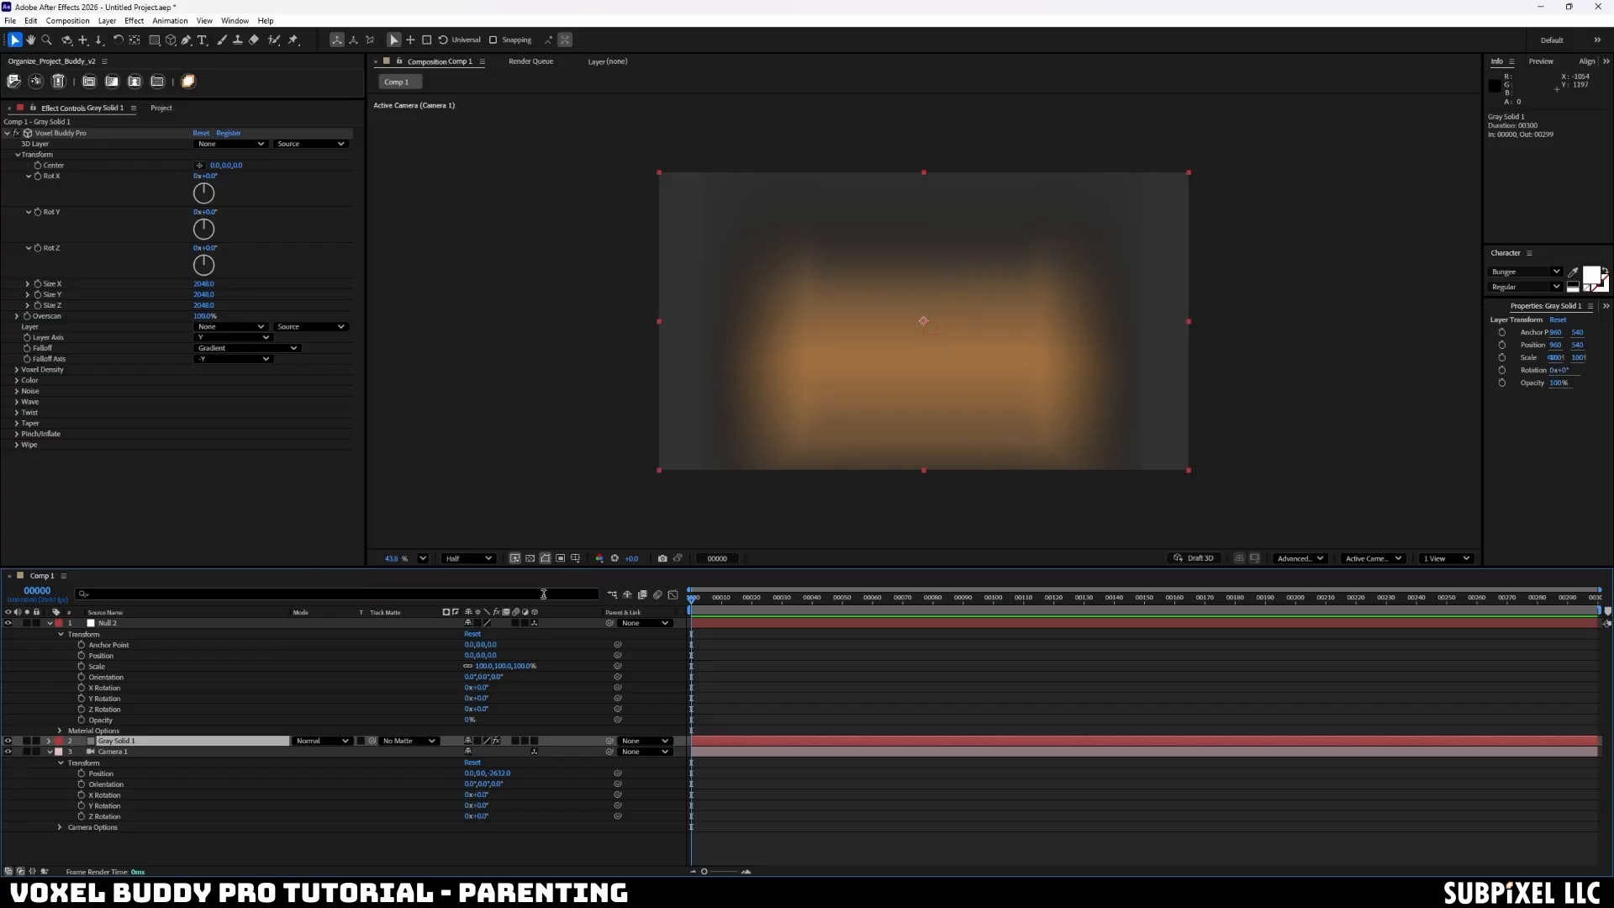
pyautogui.hotkey('ctrl', 'z')
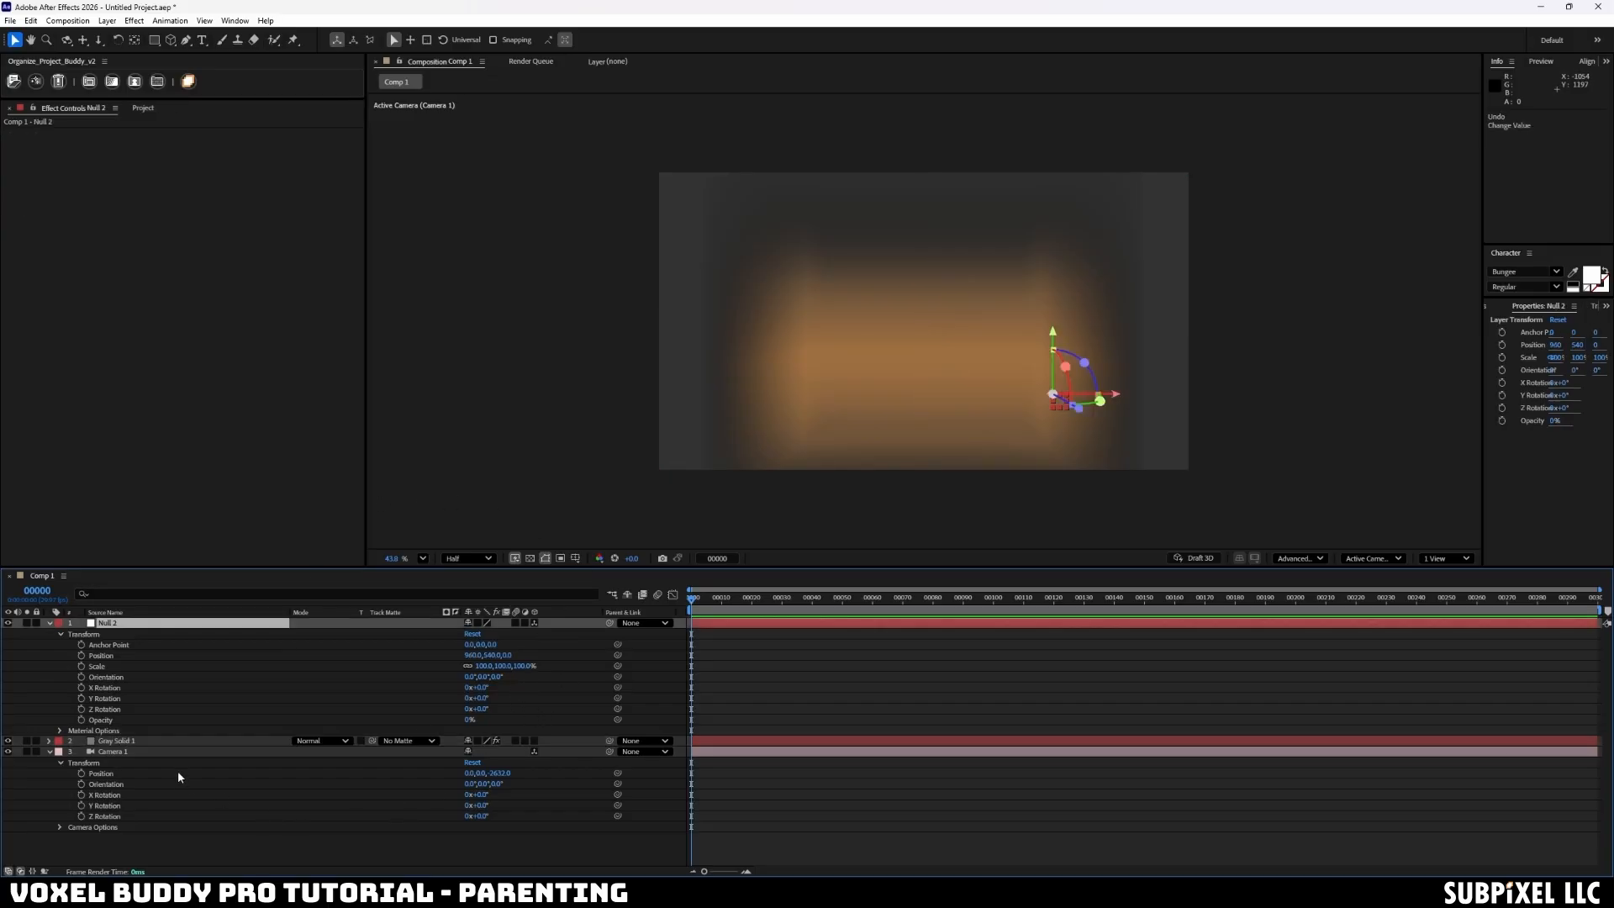
pyautogui.click(112, 741)
pyautogui.click(244, 145)
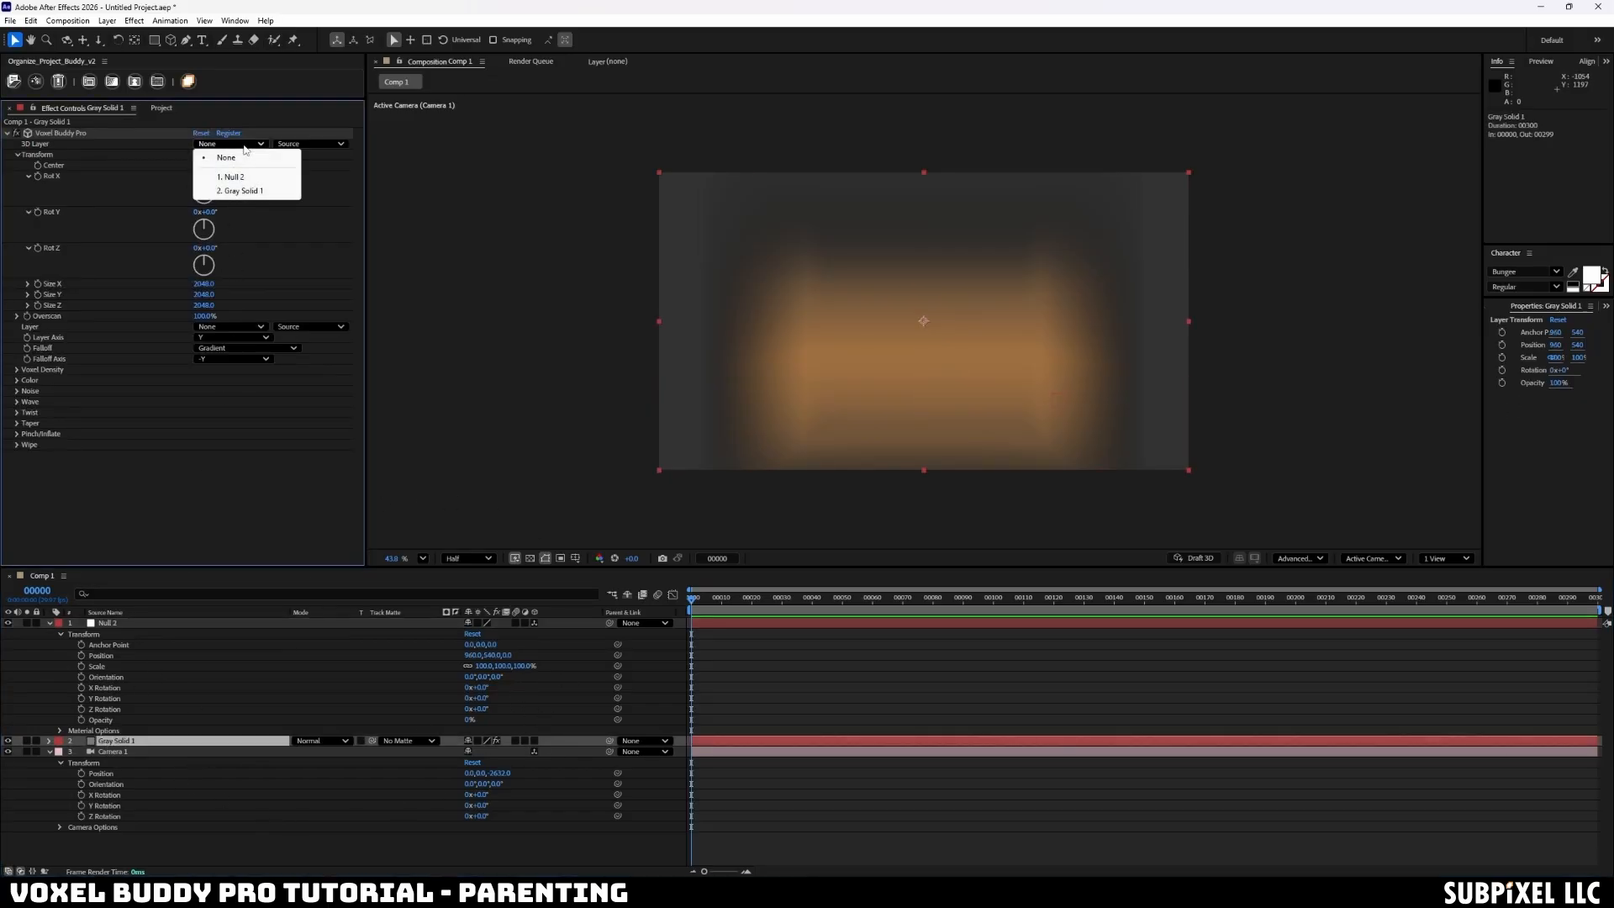
pyautogui.click(251, 177)
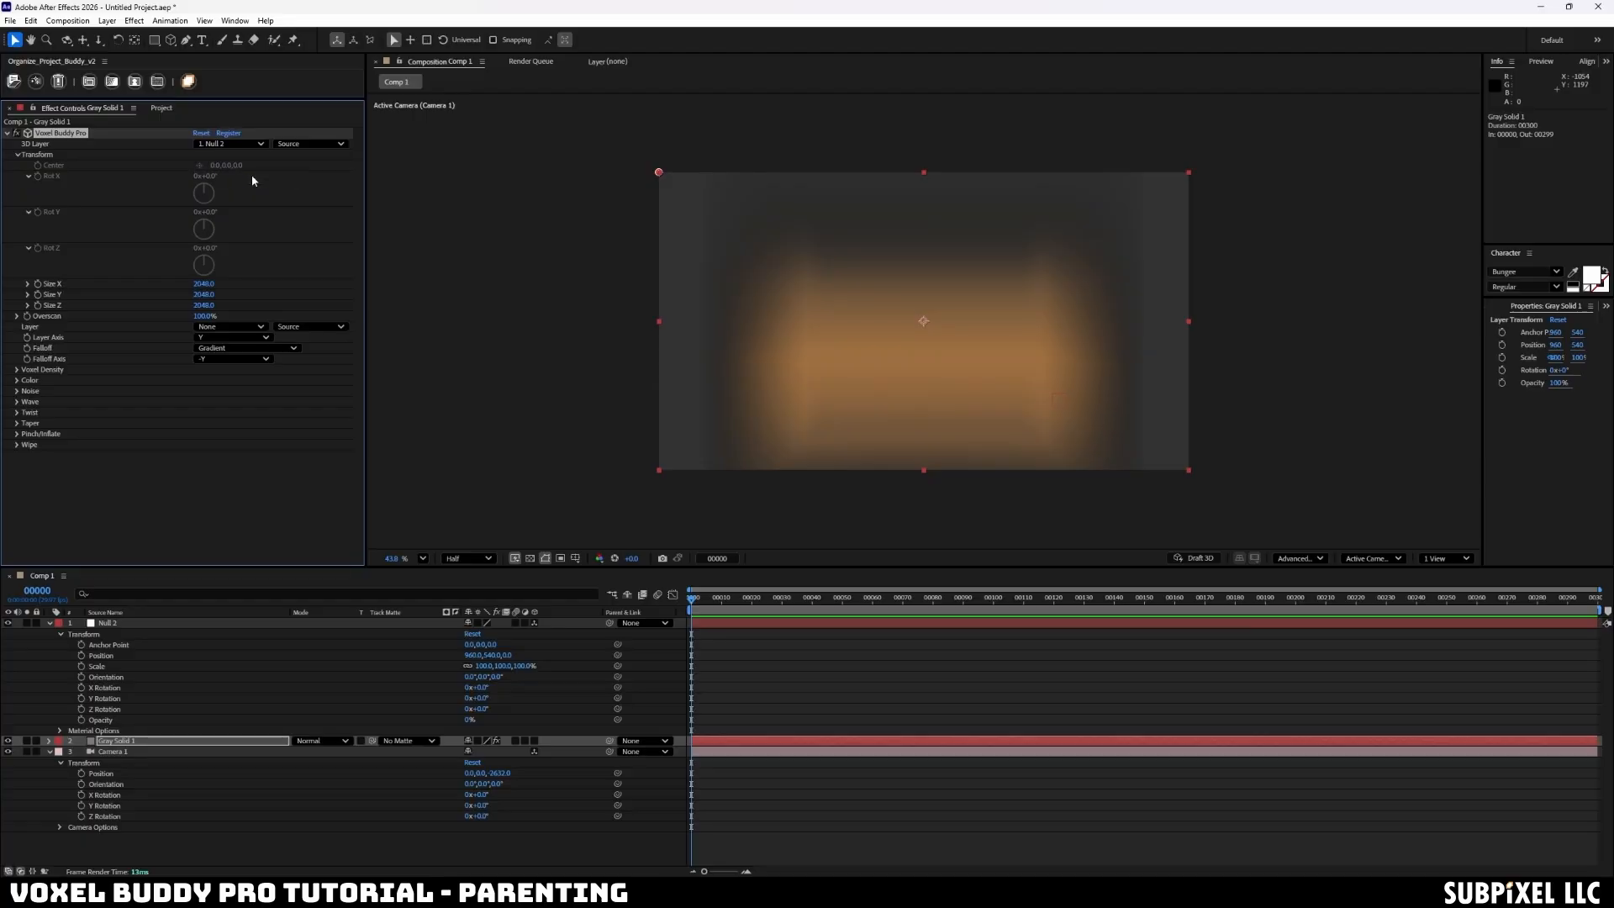
# - Try rotating the off-centre null about its Y axis by about 28°, and undo the rotations and the 3D Layer assignment
pyautogui.click(140, 677)
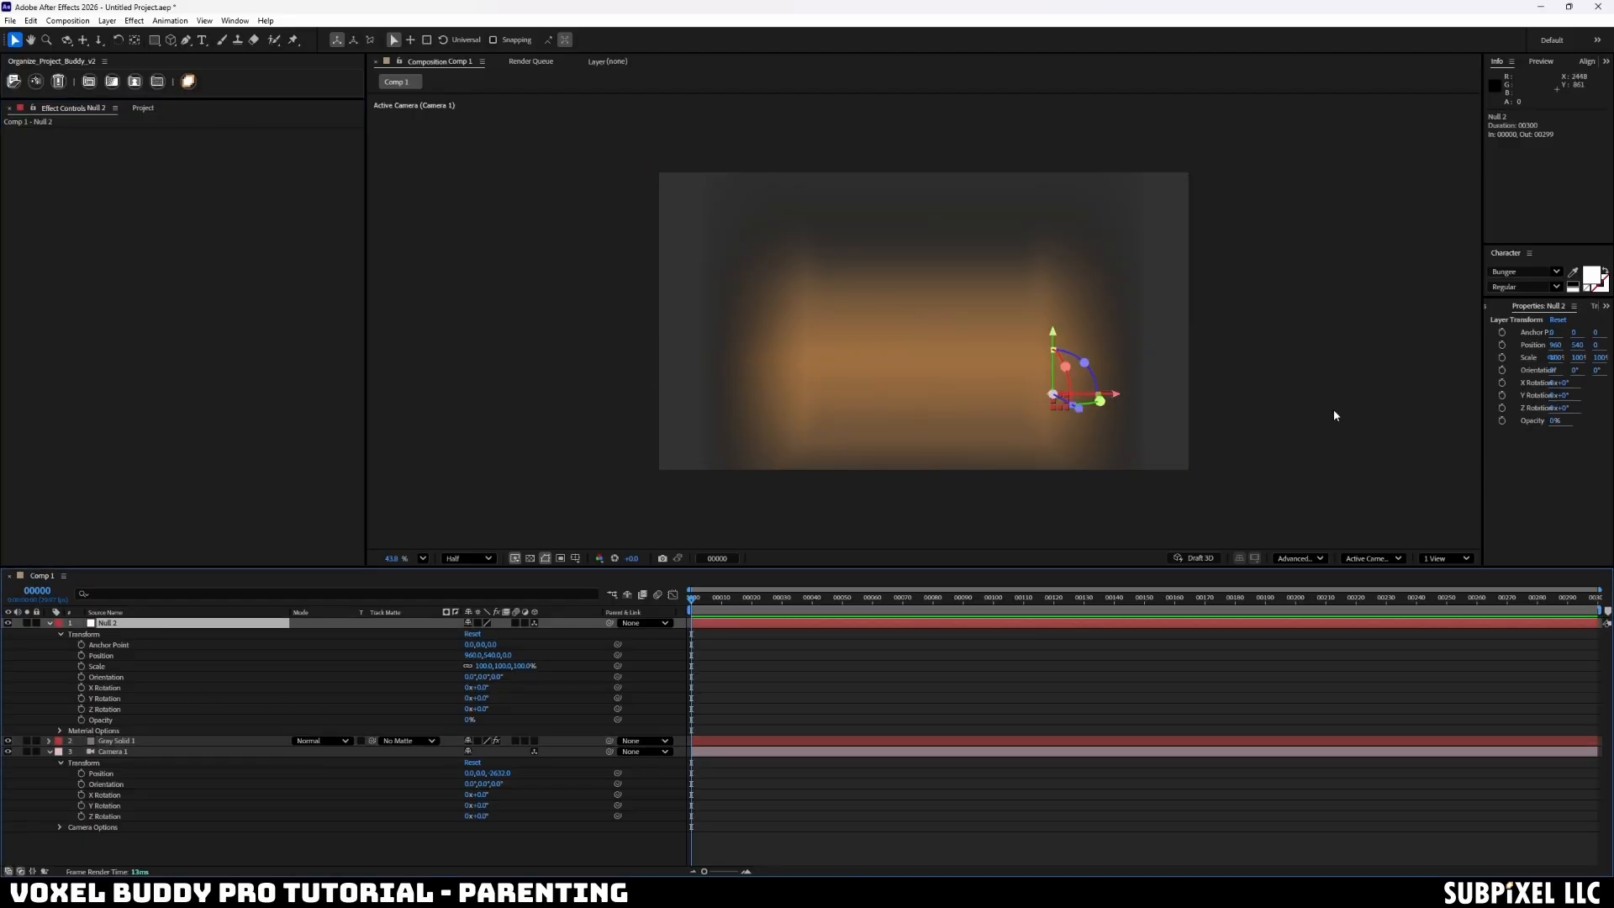
pyautogui.moveTo(1099, 407); pyautogui.dragTo(1094, 398)
pyautogui.hotkey('ctrl', 'z')
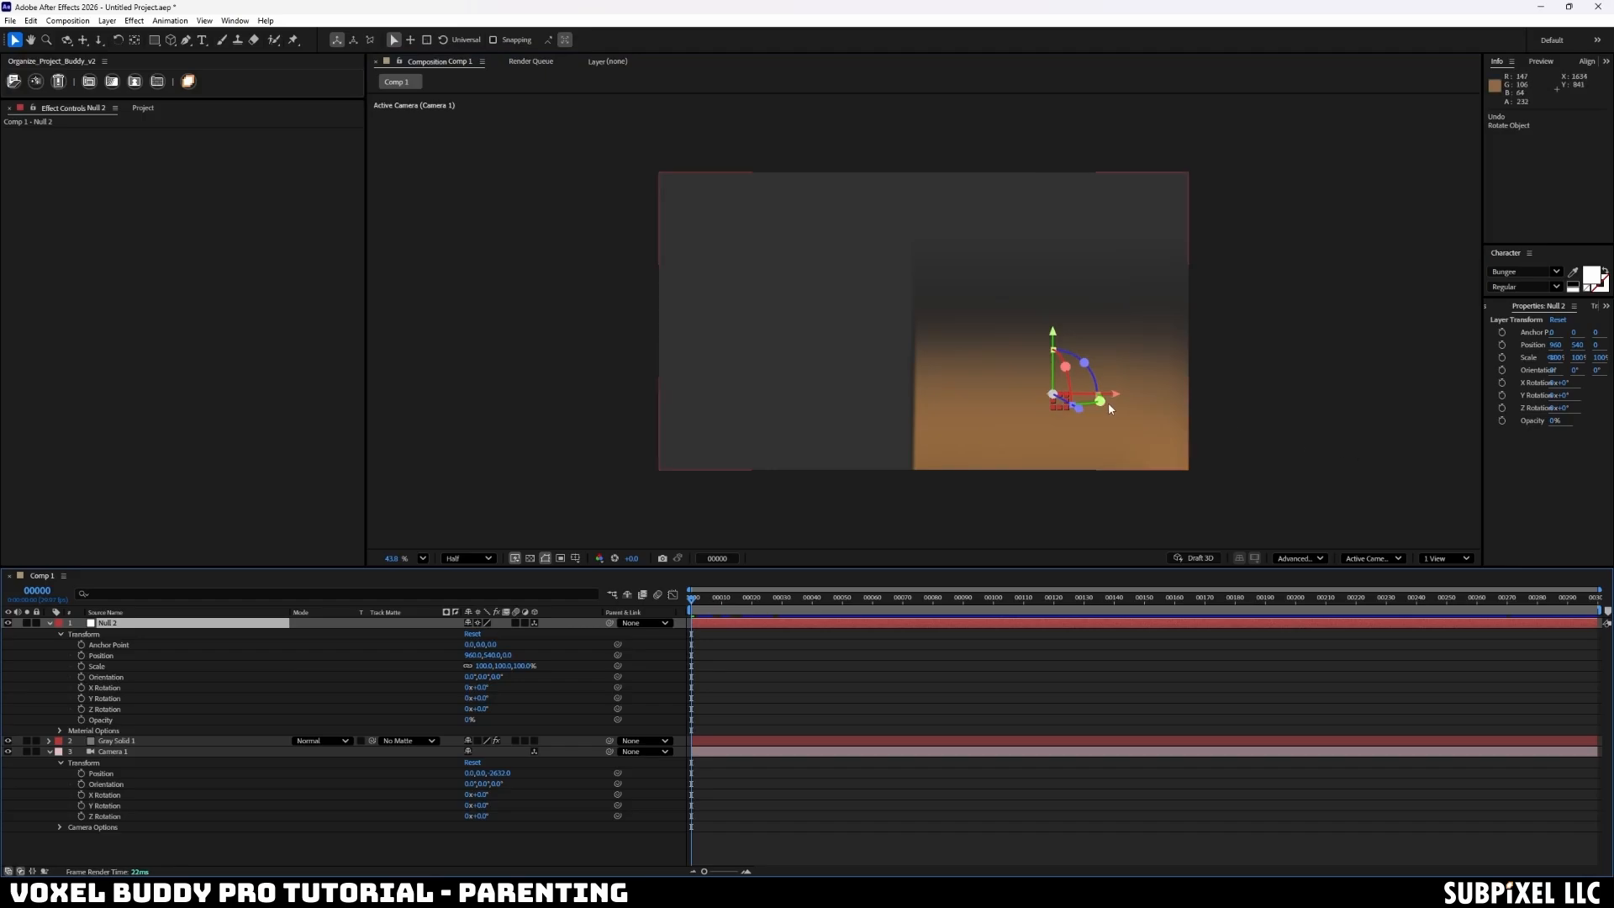
pyautogui.moveTo(1101, 402); pyautogui.dragTo(1052, 394)
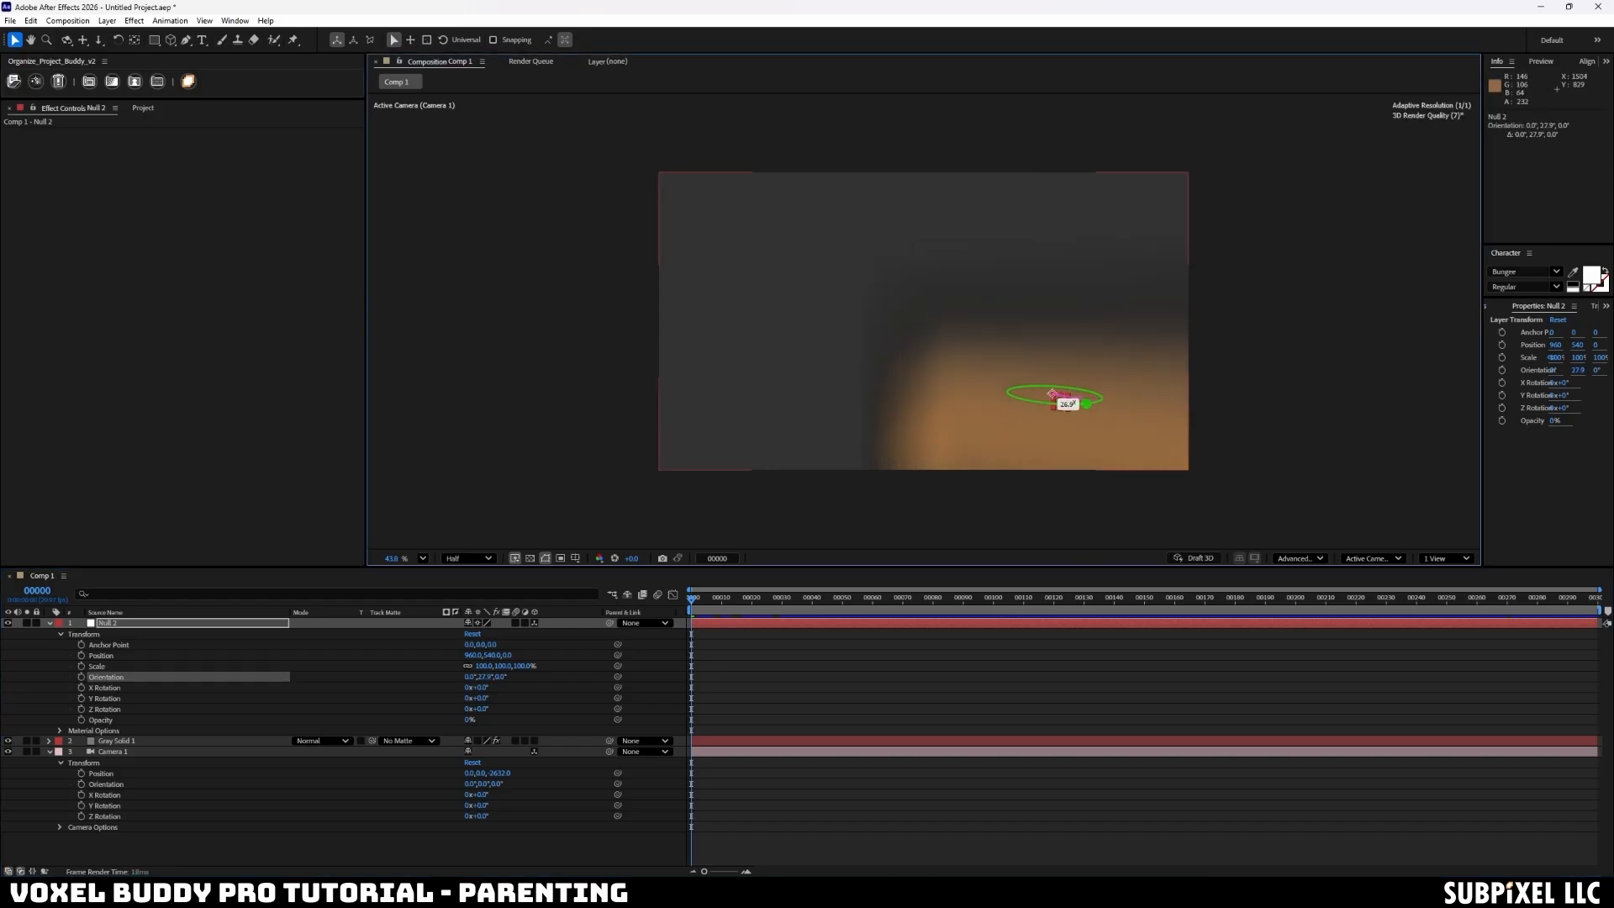
pyautogui.hotkey('ctrl', 'z')
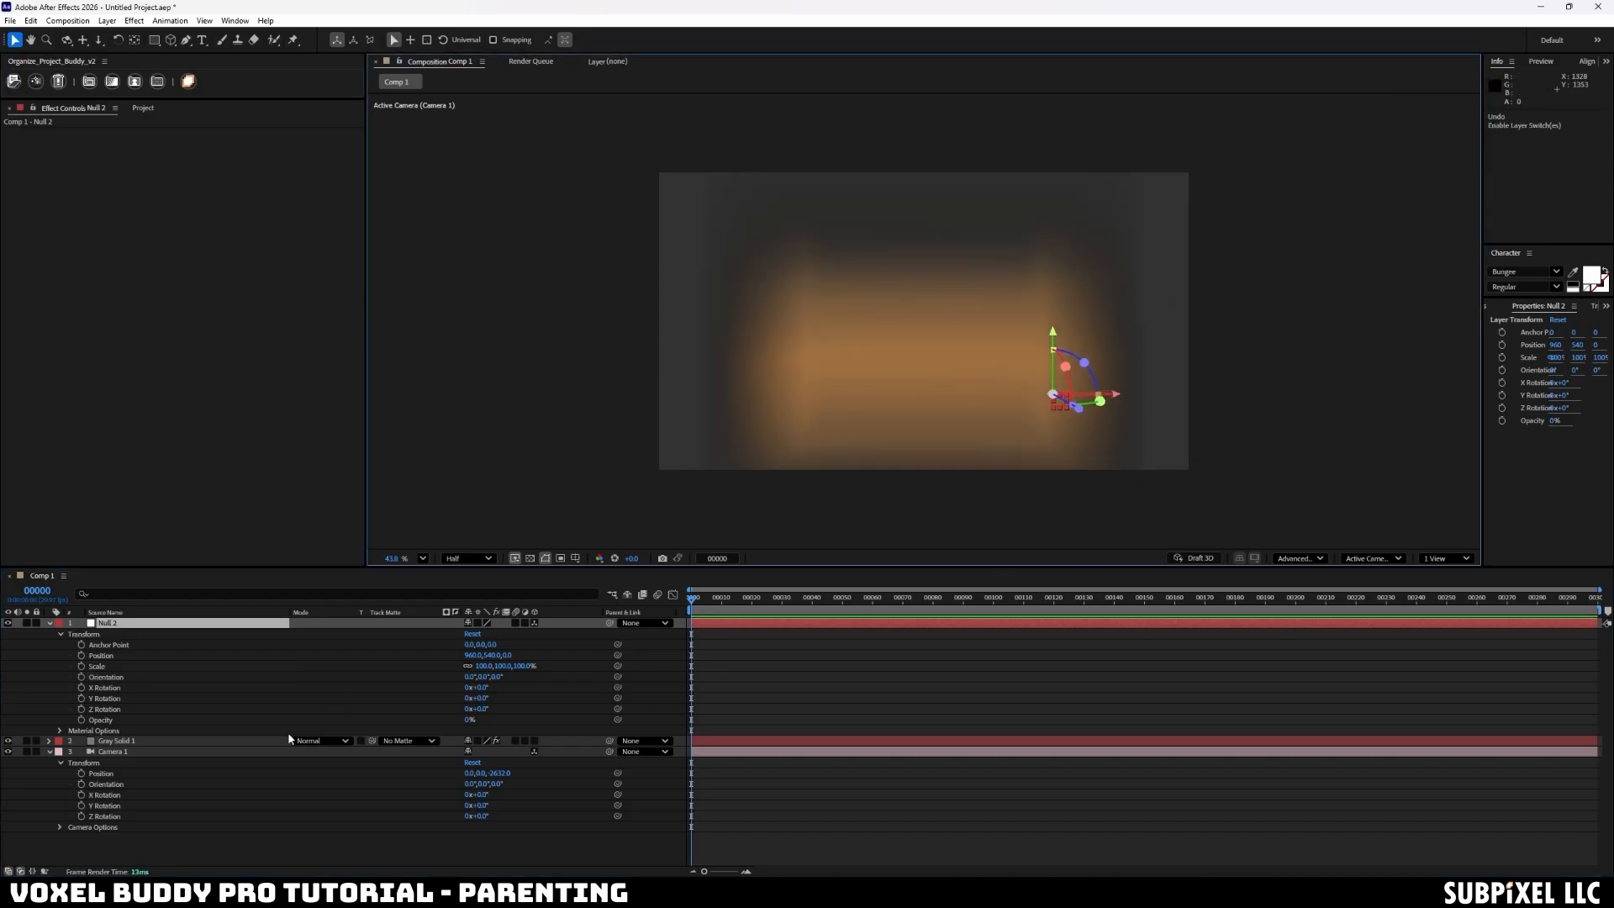
# - Set Null 2's X and Y position to 0
pyautogui.click(336, 739)
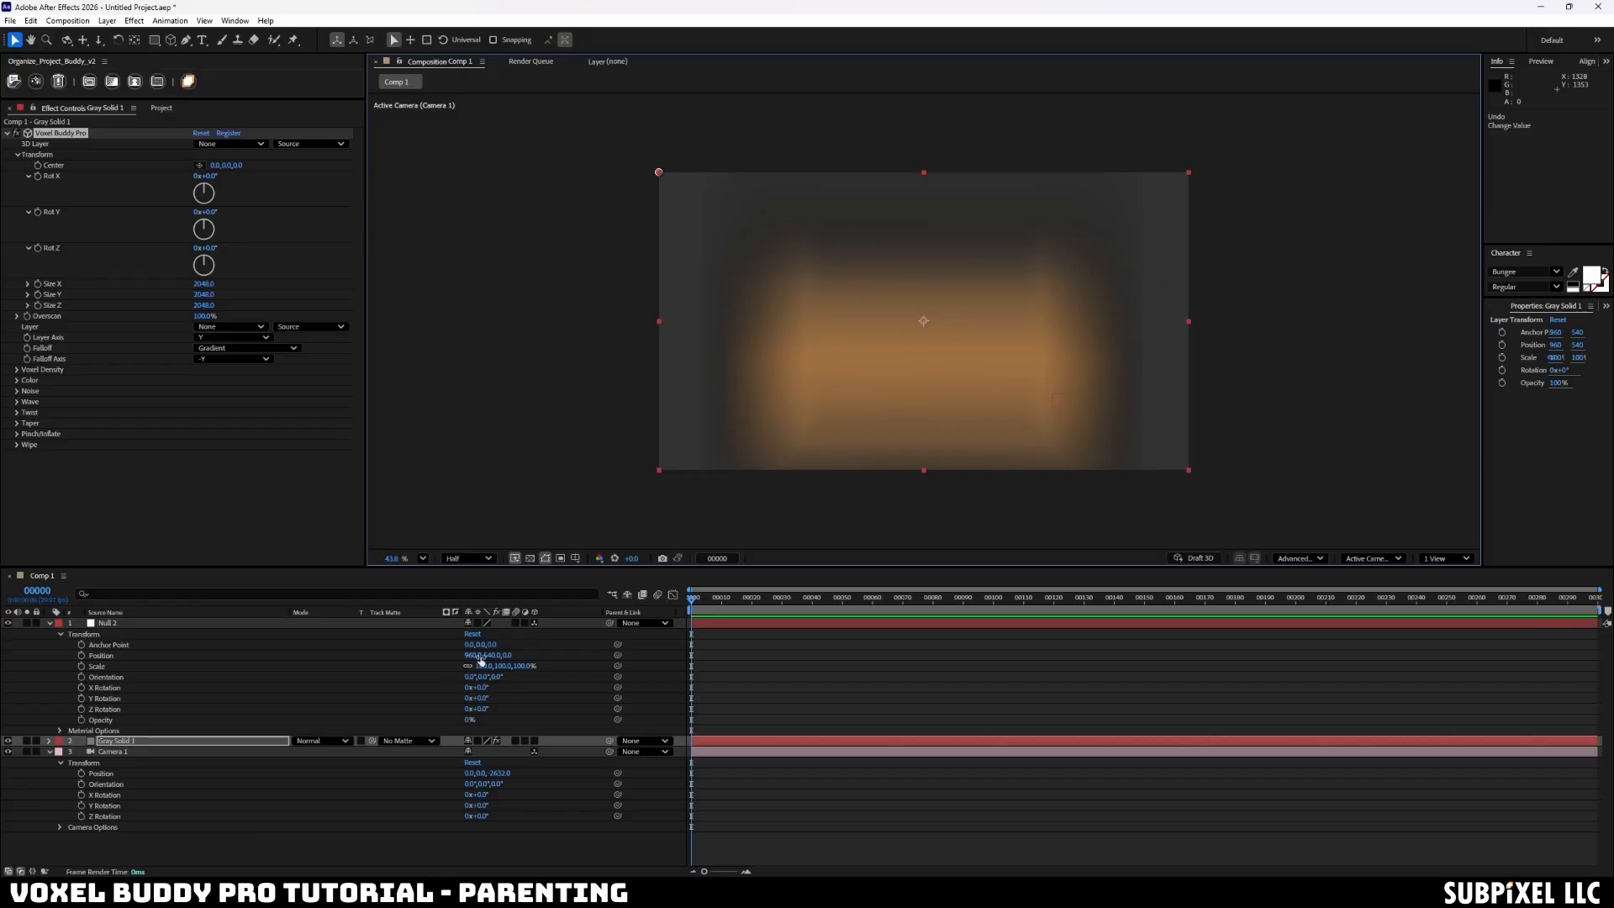
pyautogui.click(477, 656)
pyautogui.write('0')
pyautogui.press('Tab')
pyautogui.write('0')
pyautogui.press('Return')
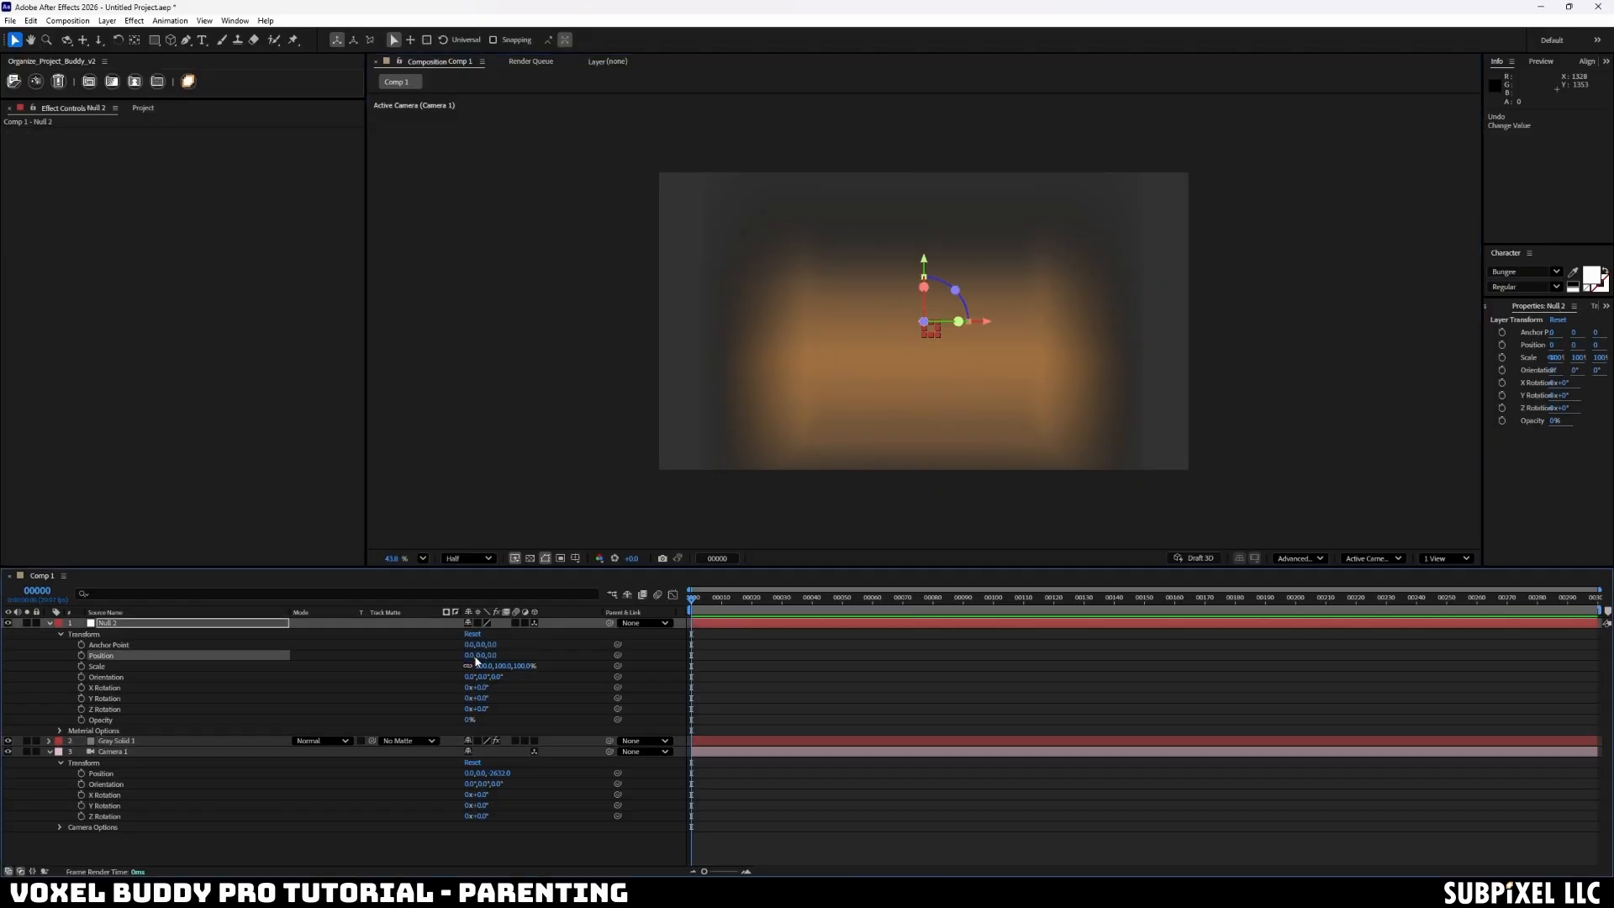
# - Set the 3D Layer of the gray solid's Voxel Buddy Pro effect to Null 2
pyautogui.click(278, 740)
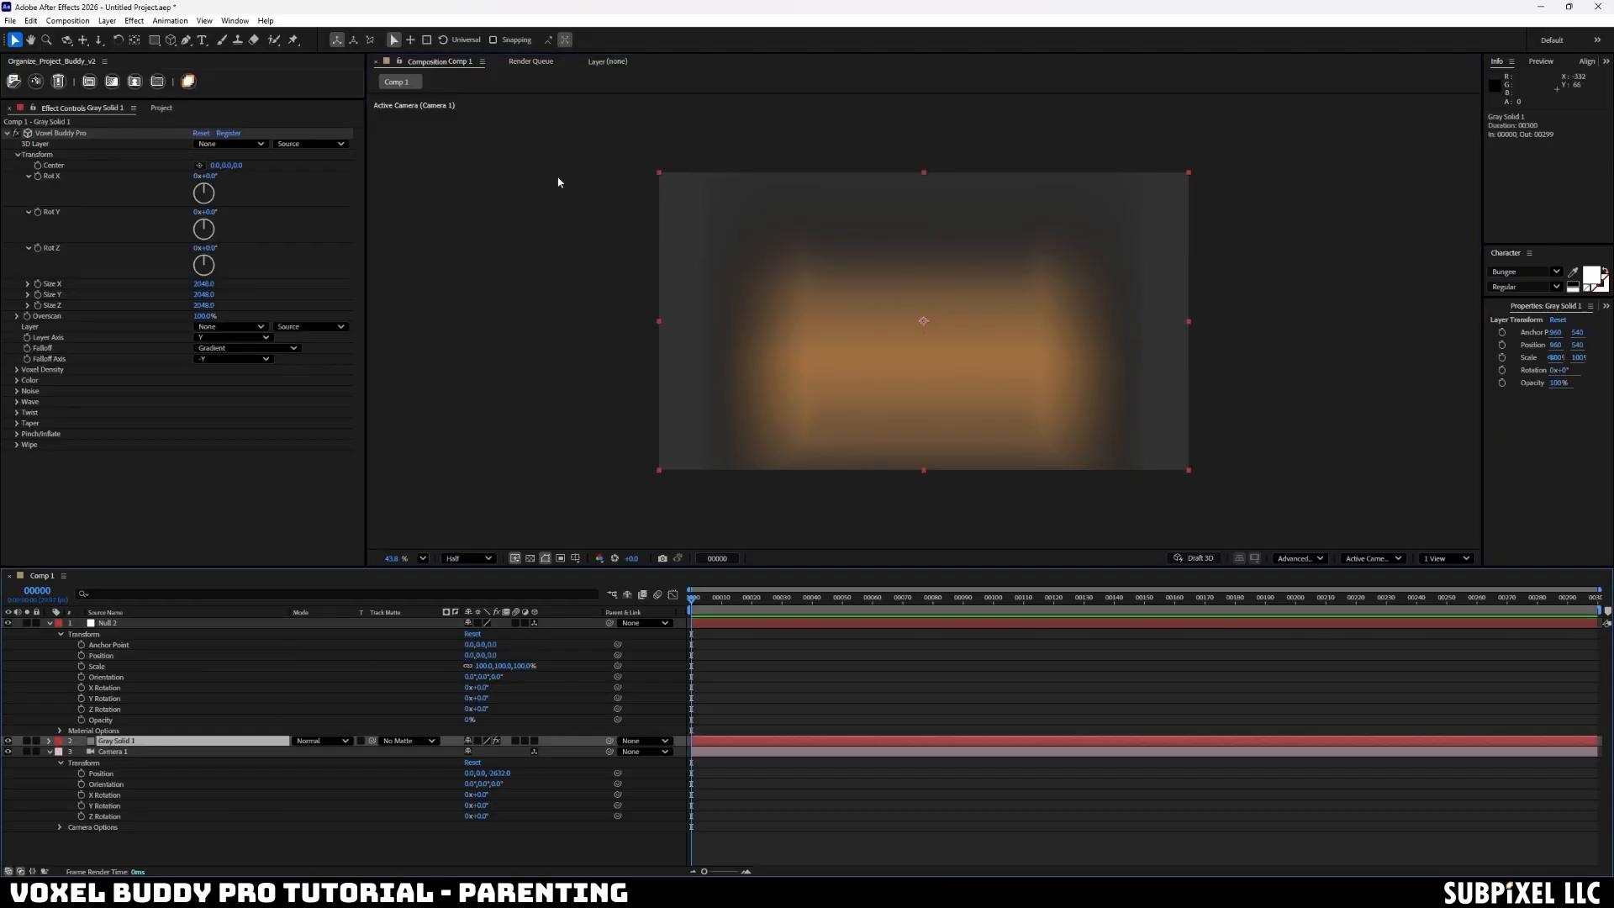
pyautogui.click(250, 144)
pyautogui.click(240, 176)
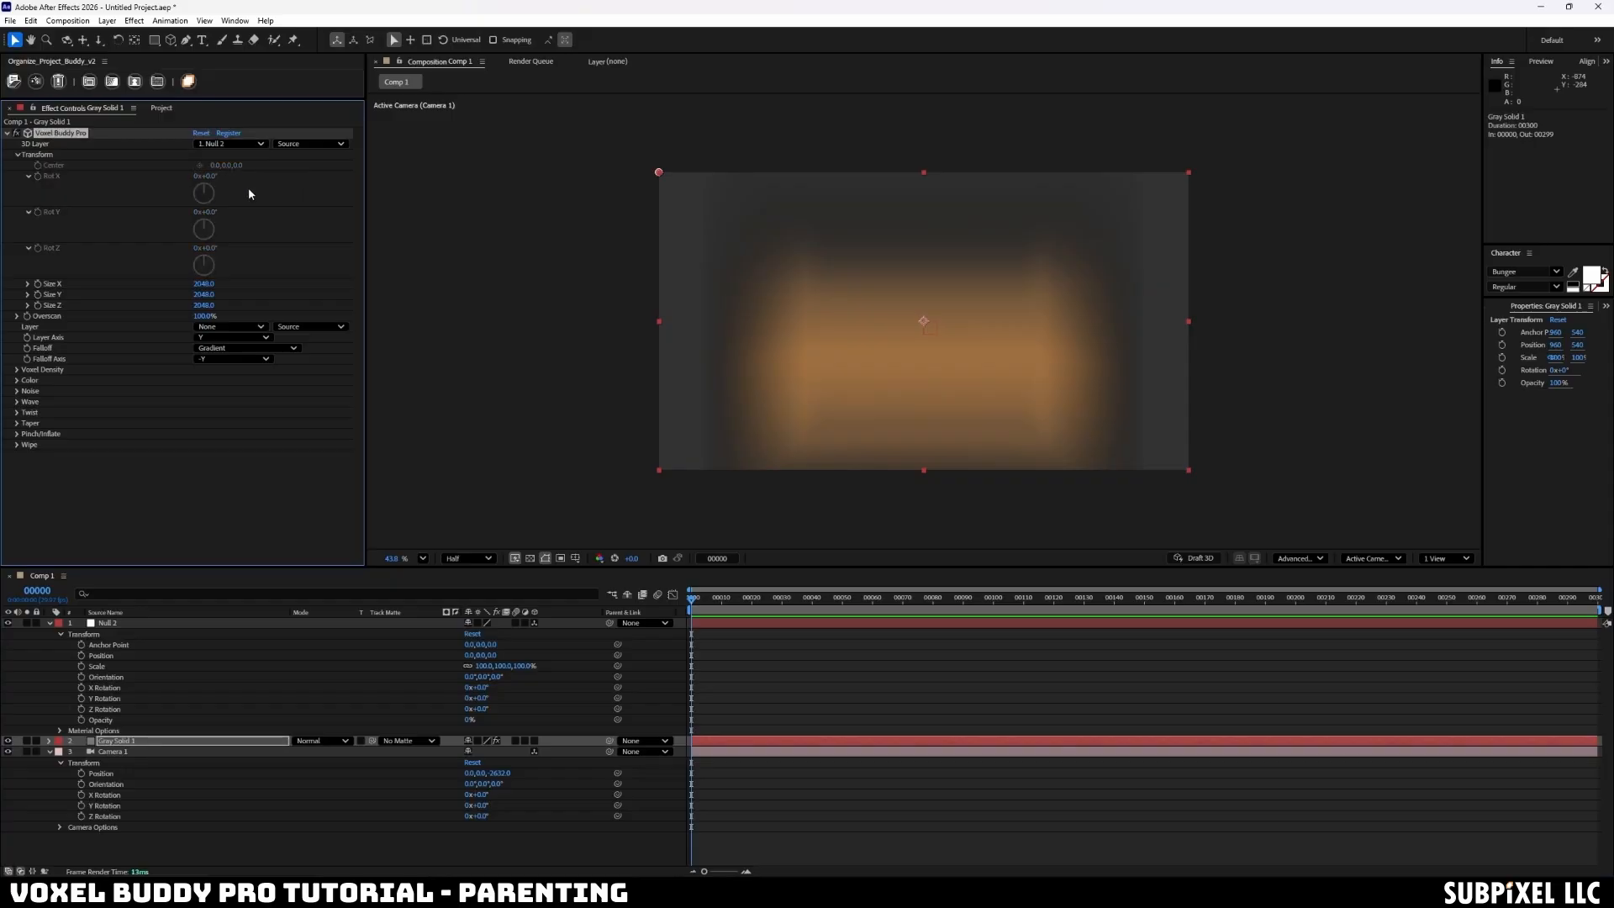
# - Try rotating the null on several axes to an orientation of about 4°, 13.5°, 4°, scrubbing the timeline to refresh the volume
pyautogui.click(178, 629)
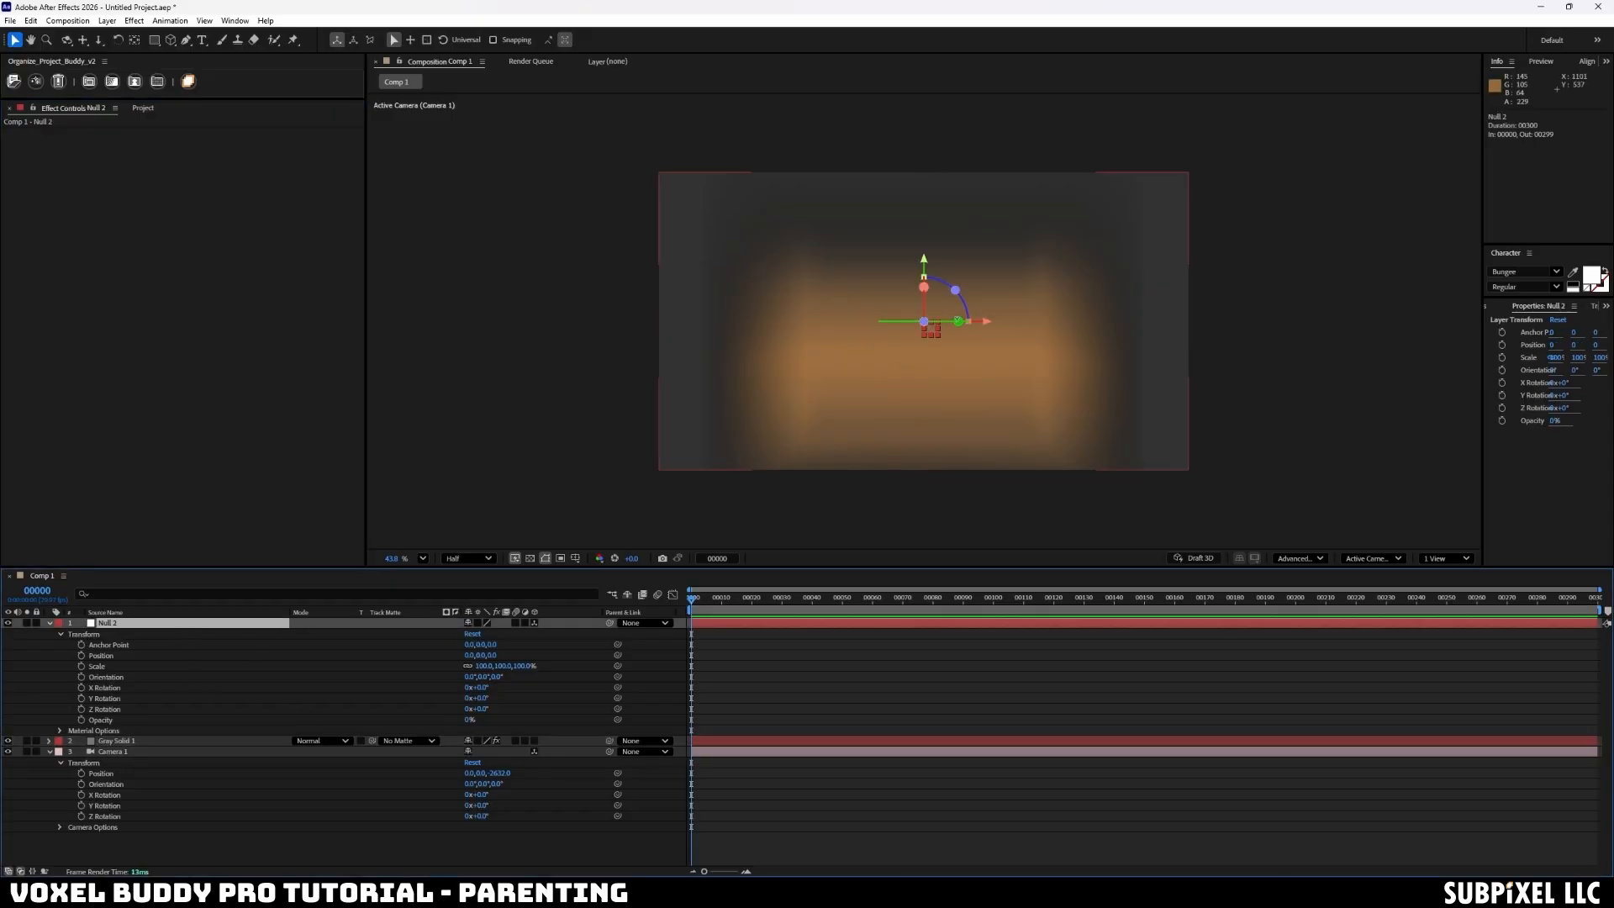
pyautogui.moveTo(921, 285); pyautogui.dragTo(921, 292)
pyautogui.hotkey('ctrl', 'z')
pyautogui.moveTo(924, 289); pyautogui.dragTo(945, 346)
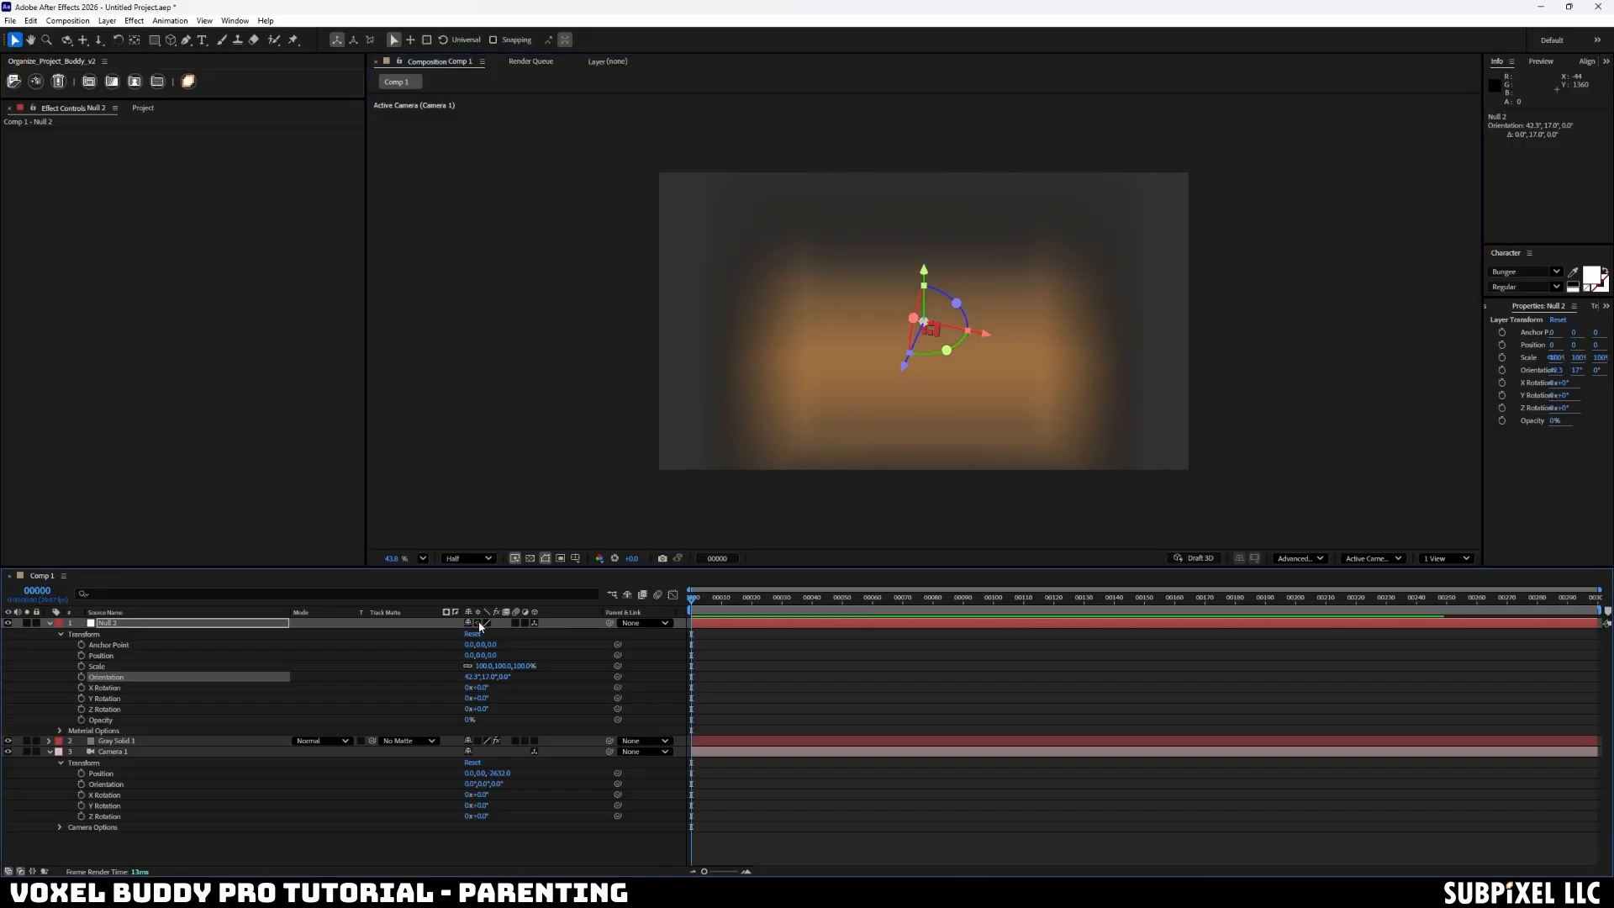
pyautogui.click(818, 598)
pyautogui.moveTo(866, 605); pyautogui.dragTo(667, 605)
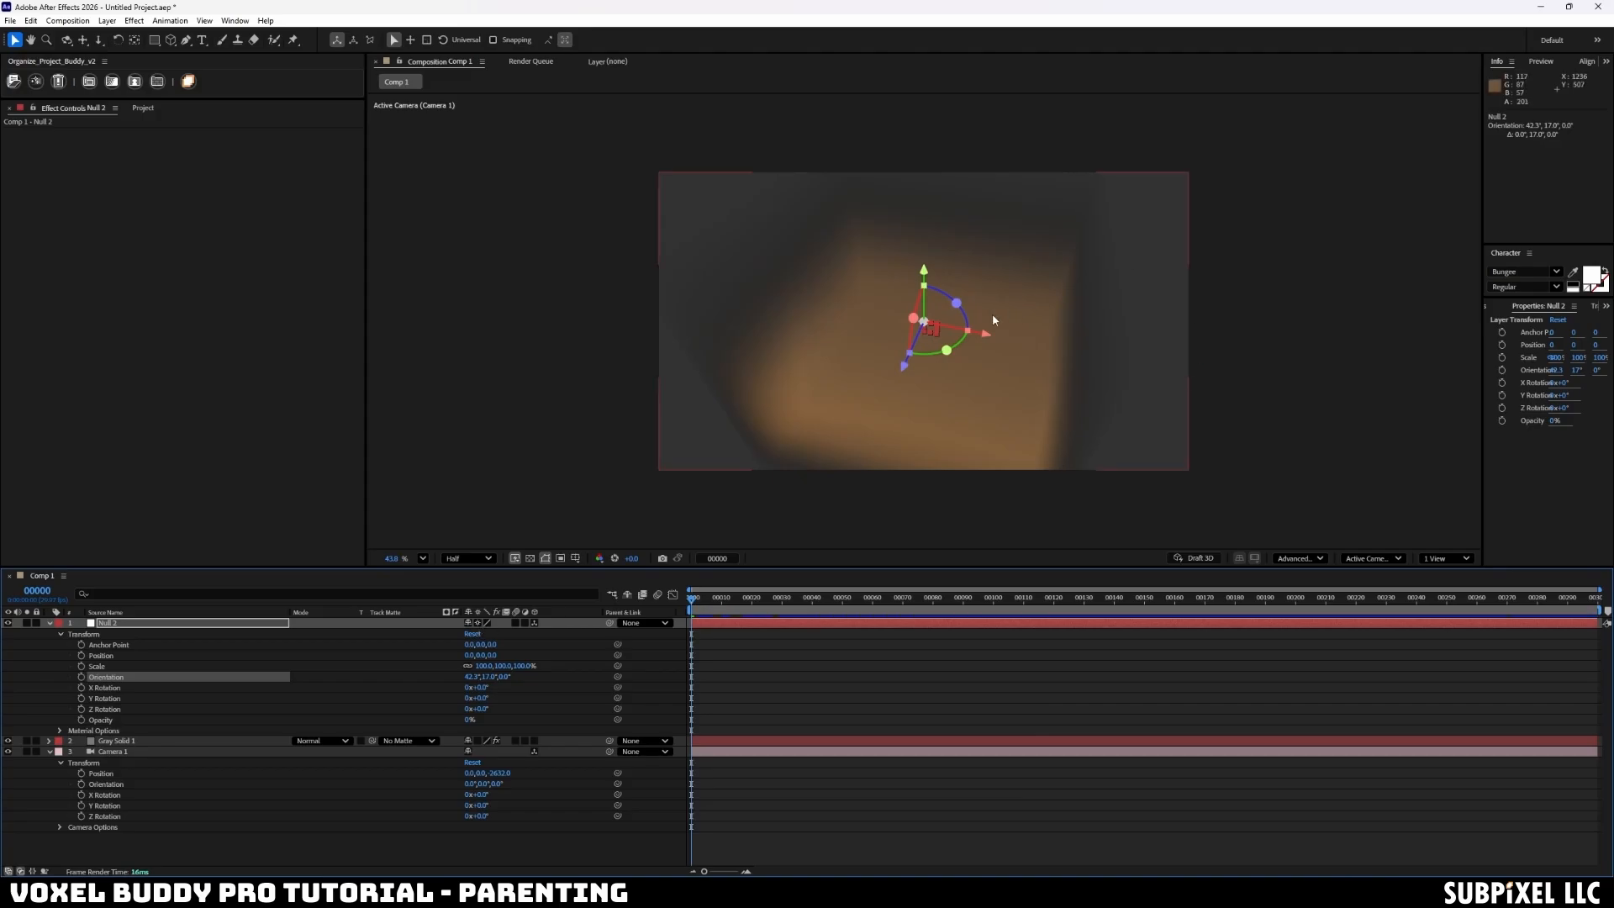
pyautogui.moveTo(913, 319); pyautogui.dragTo(959, 290)
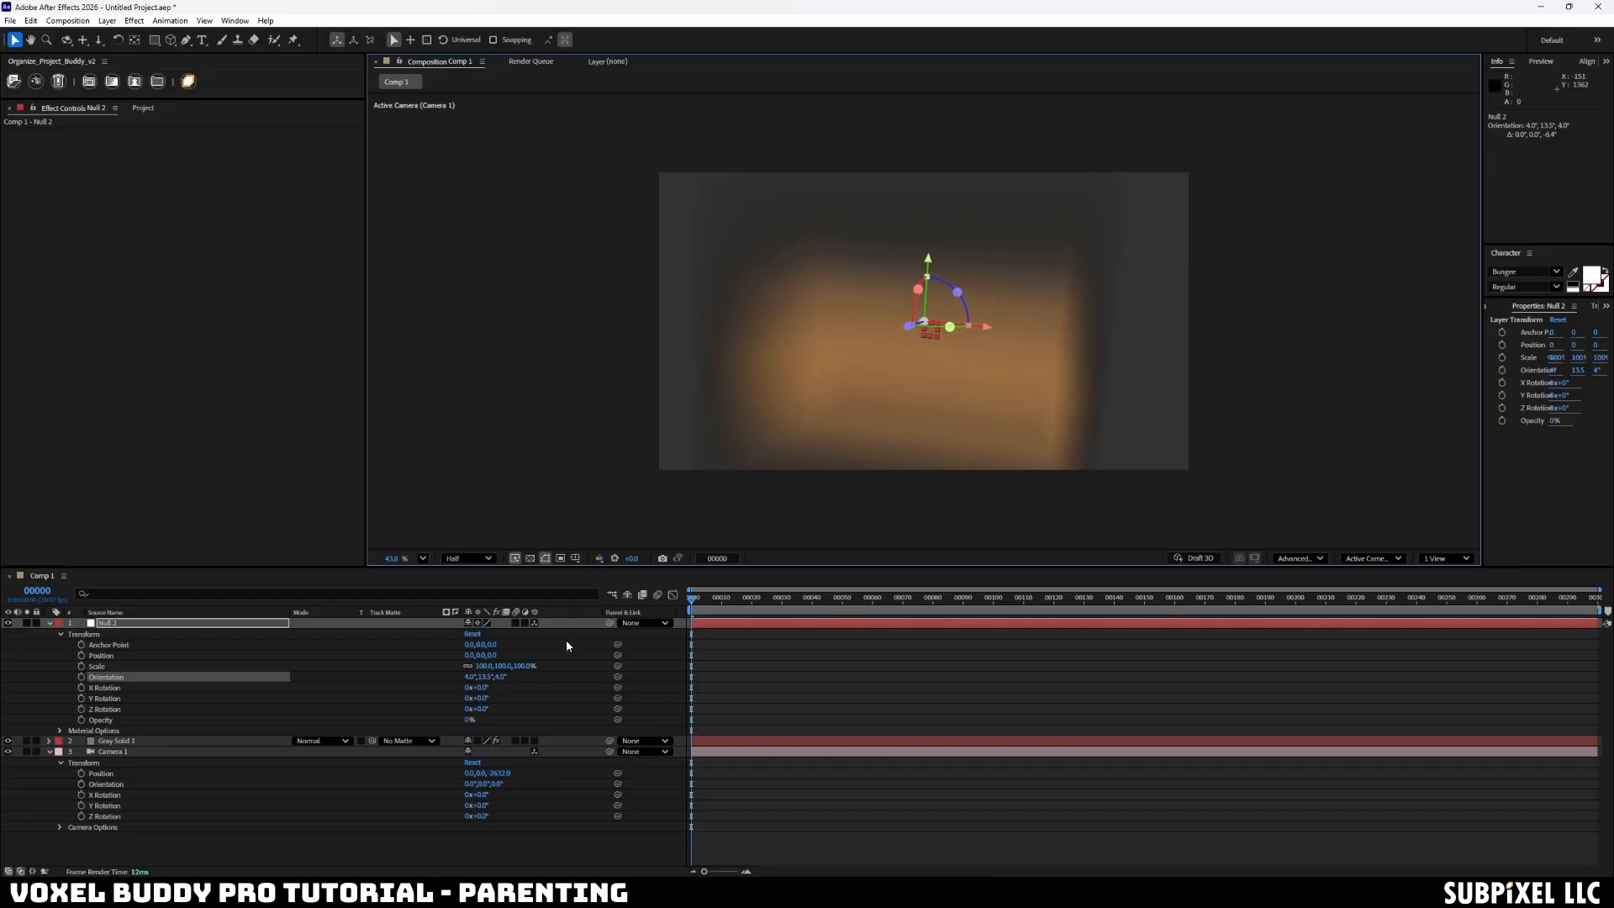
# - Set the null's orientation to 0° on all three axes
pyautogui.click(476, 677)
pyautogui.write('0')
pyautogui.press('Tab')
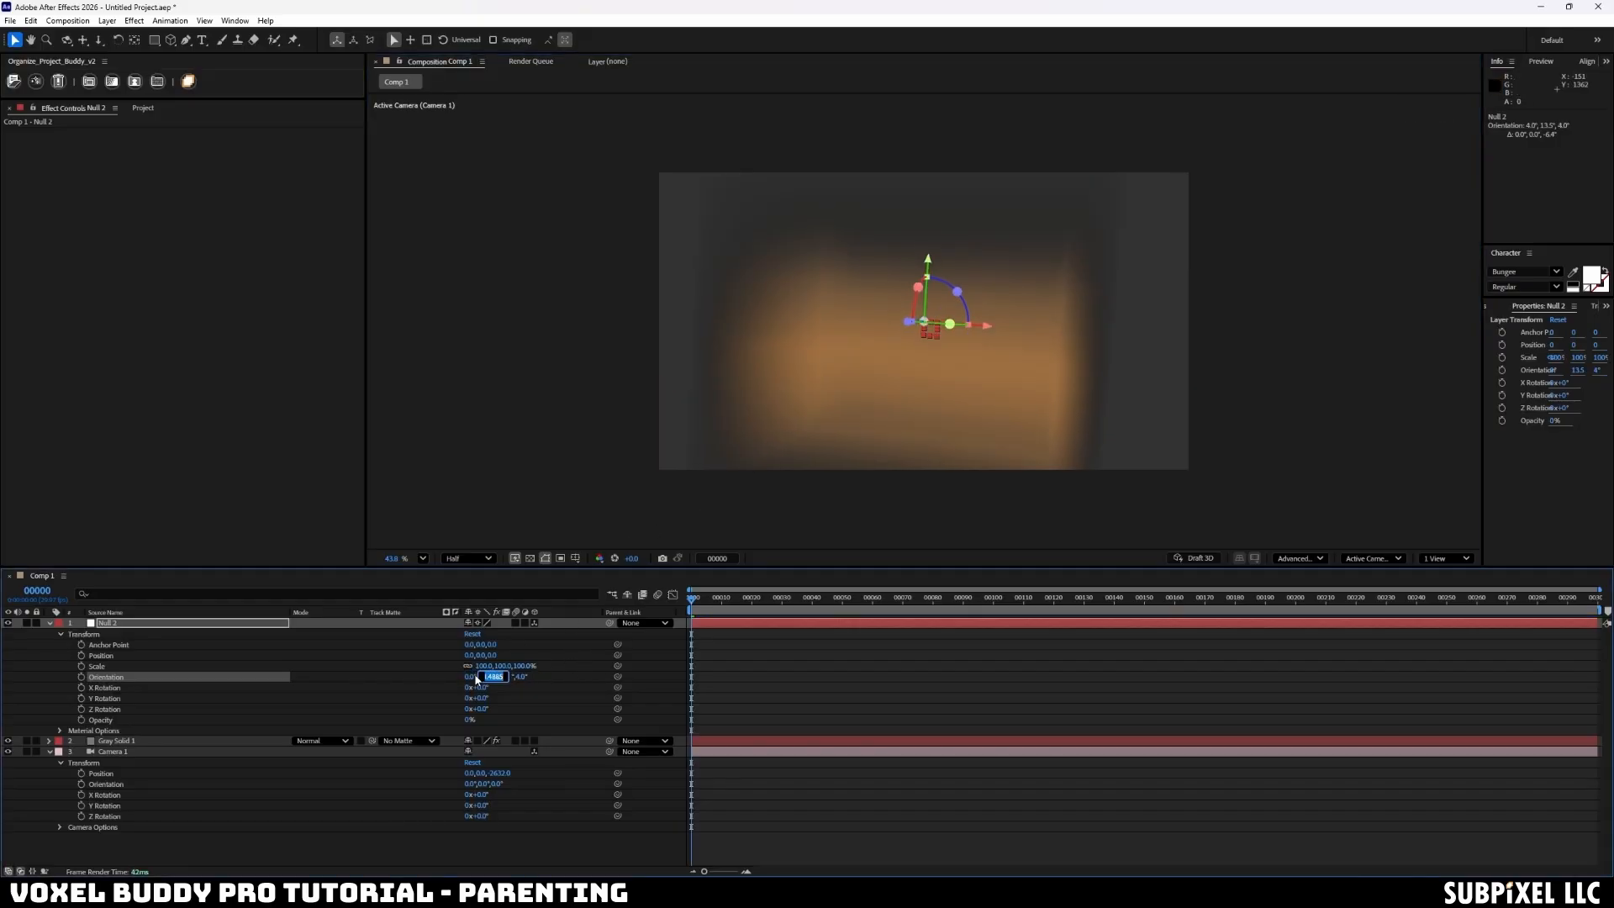
pyautogui.write('0')
pyautogui.press('Tab')
pyautogui.press('Return')
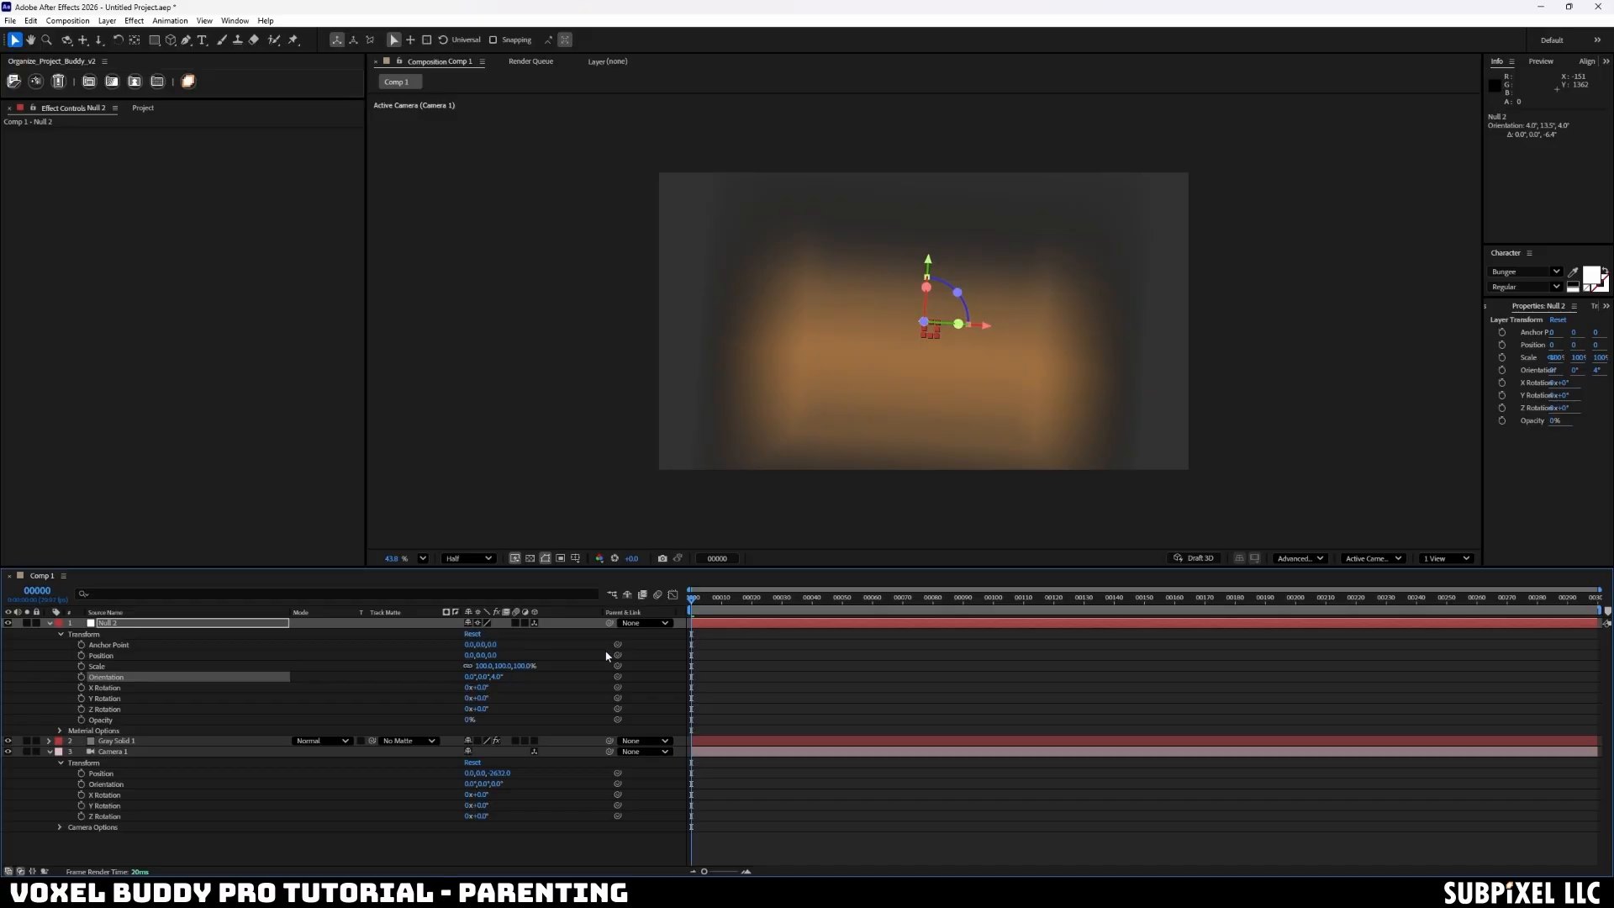
pyautogui.click(580, 663)
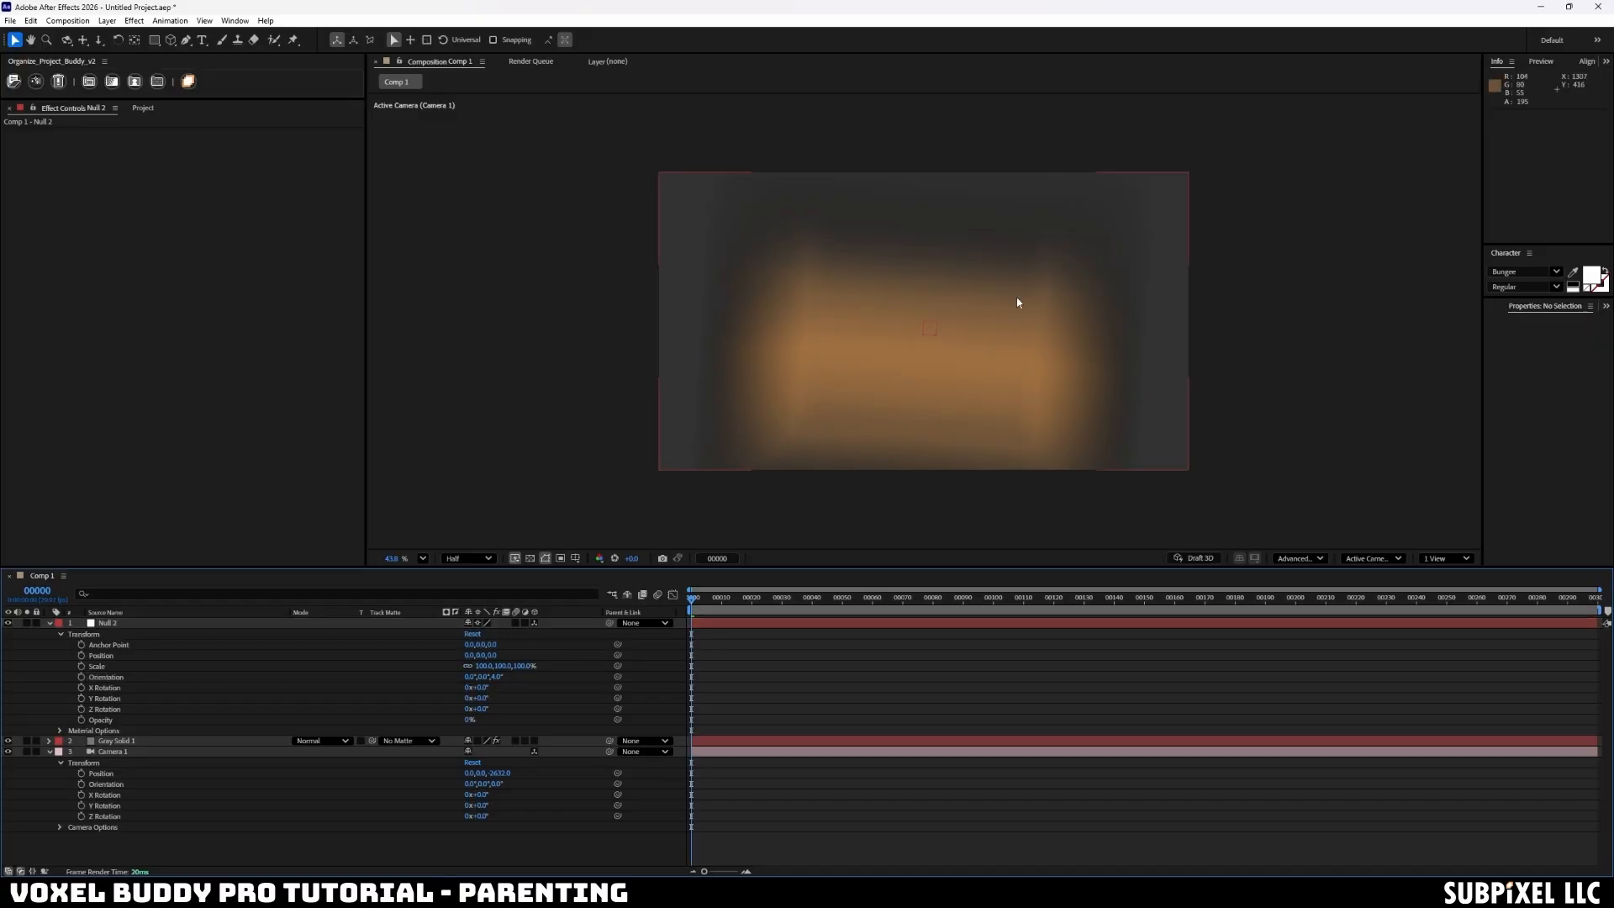
pyautogui.click(498, 676)
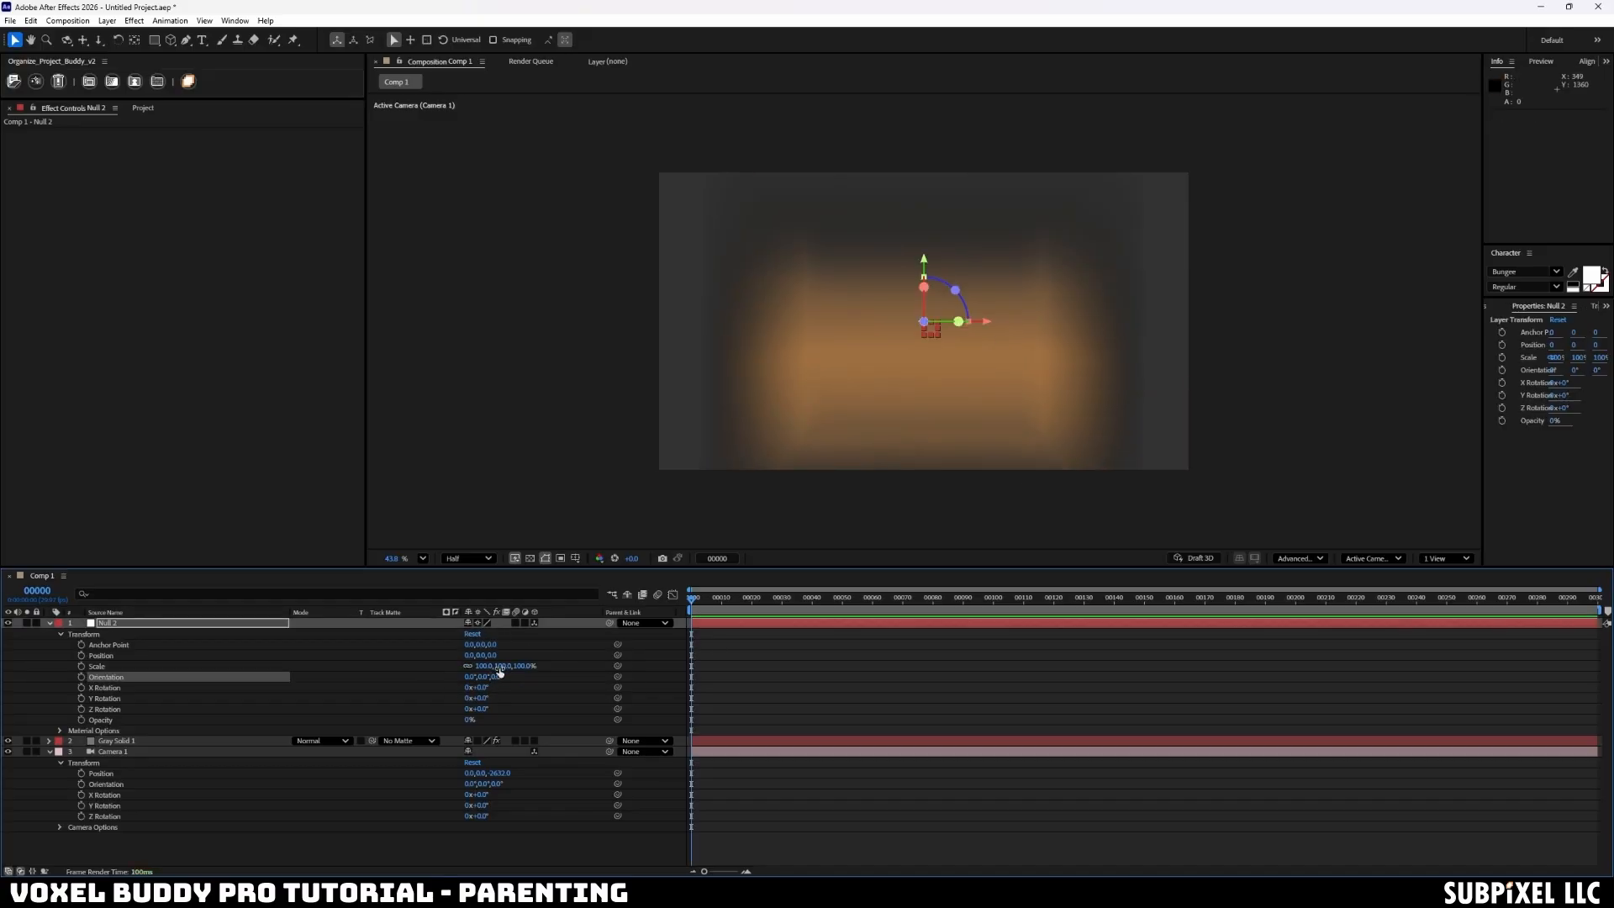
# - Paste a copy of the null, shift it about 1415 along X, and parent the original null to it
pyautogui.click(183, 623)
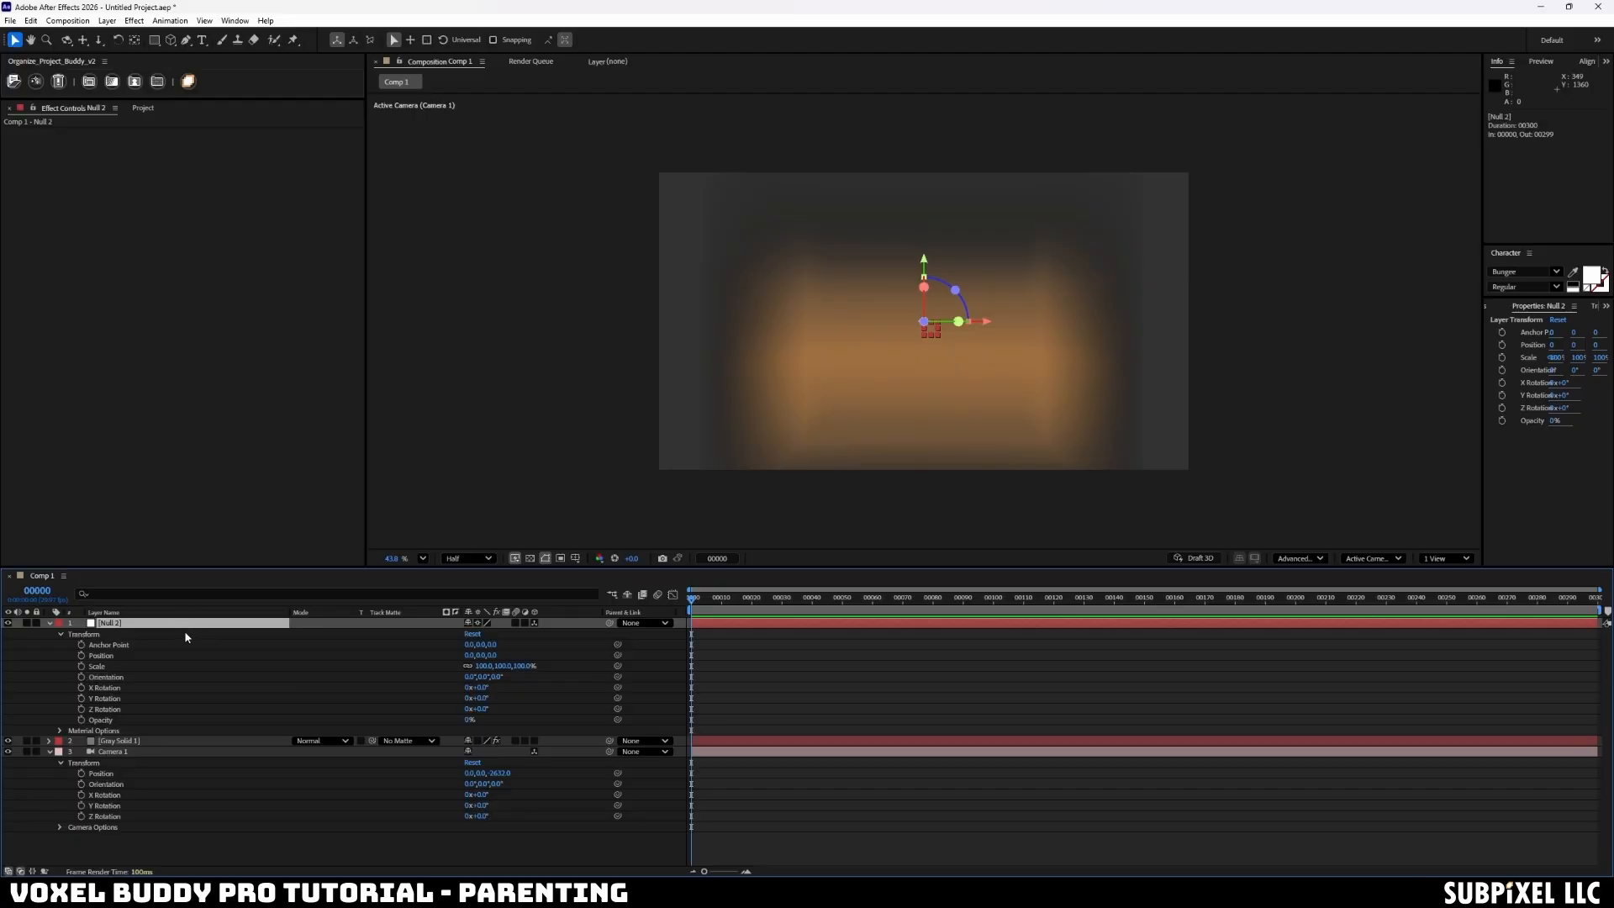
pyautogui.hotkey('ctrl', 'v')
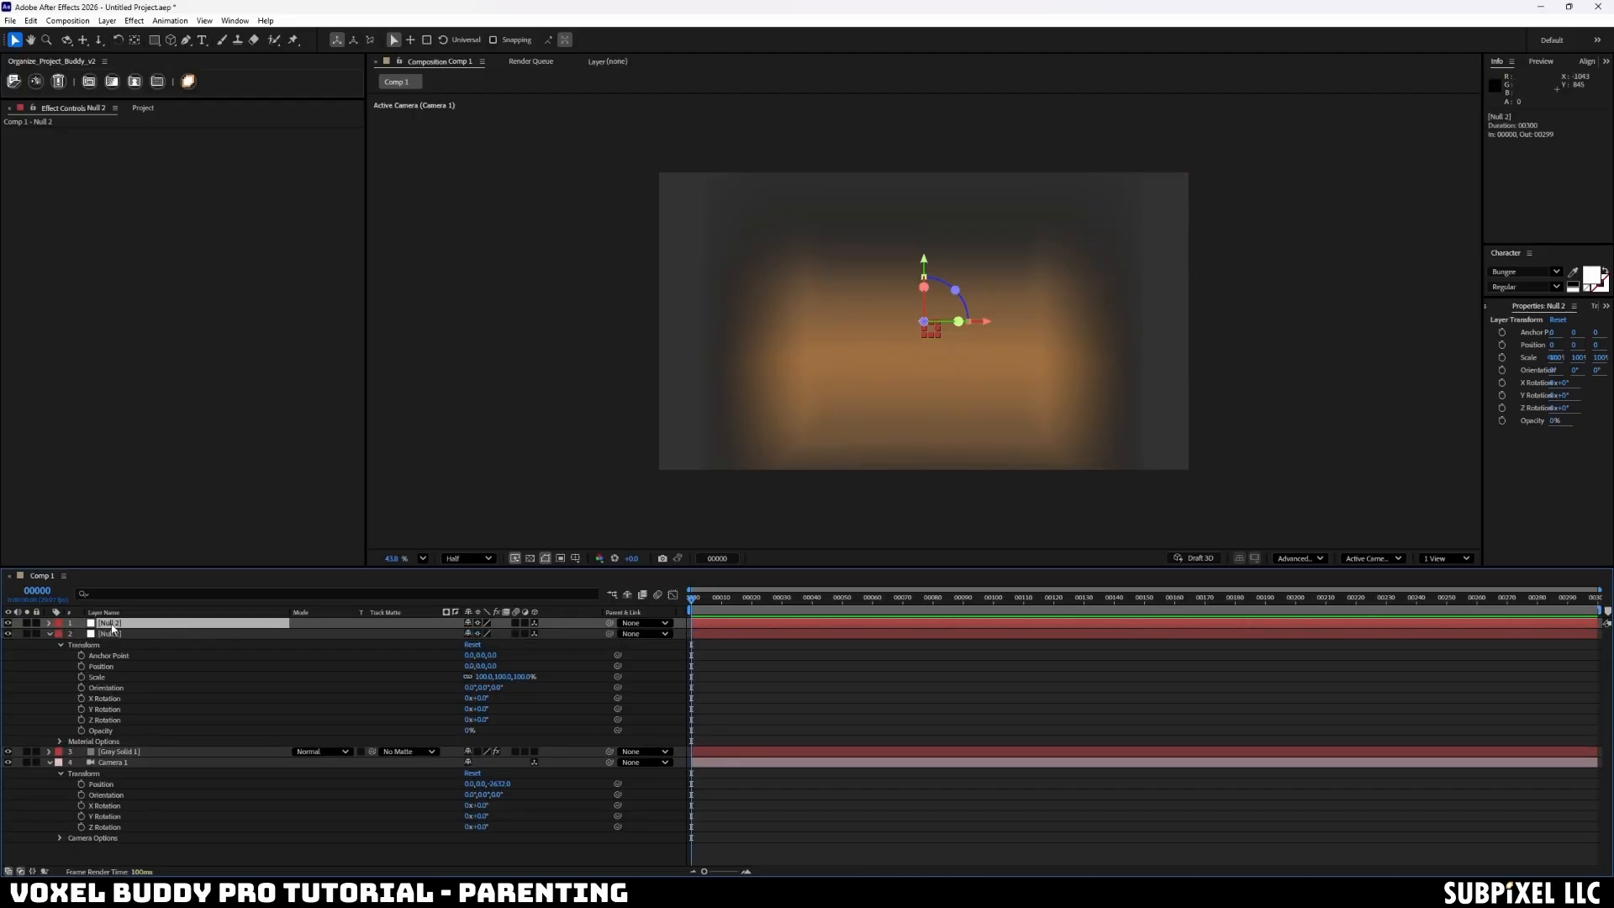
pyautogui.moveTo(986, 322); pyautogui.dragTo(1193, 330)
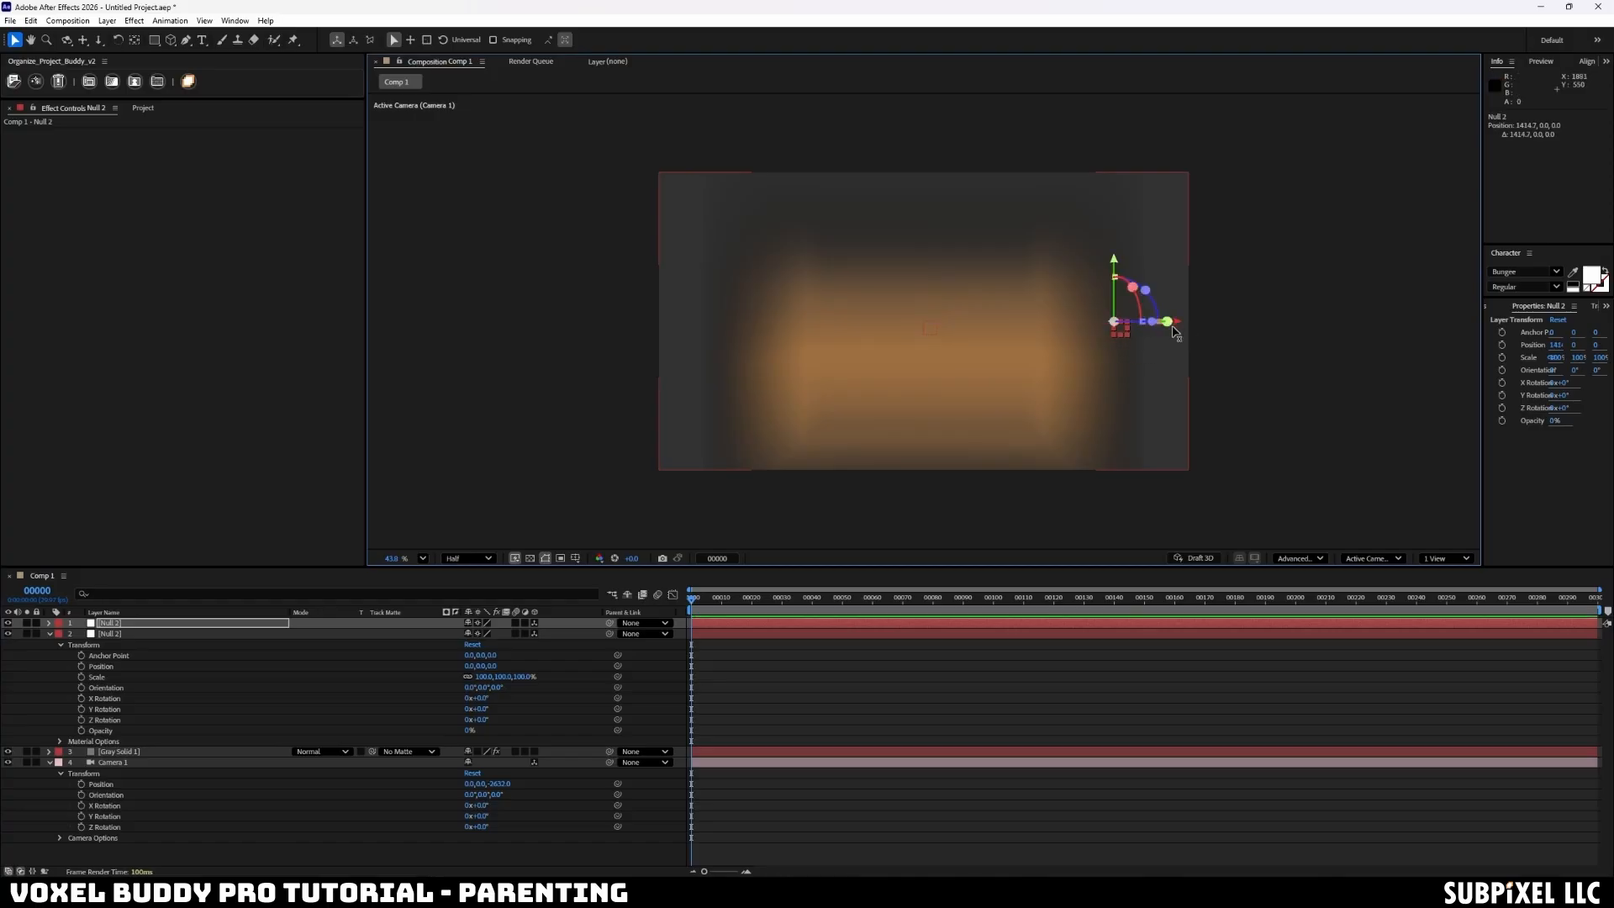
pyautogui.moveTo(609, 635); pyautogui.dragTo(193, 627)
# - Try rotating the parent null about Z by about -19°, and undo the rotation, the parenting, the move and the pasted null
pyautogui.click(139, 752)
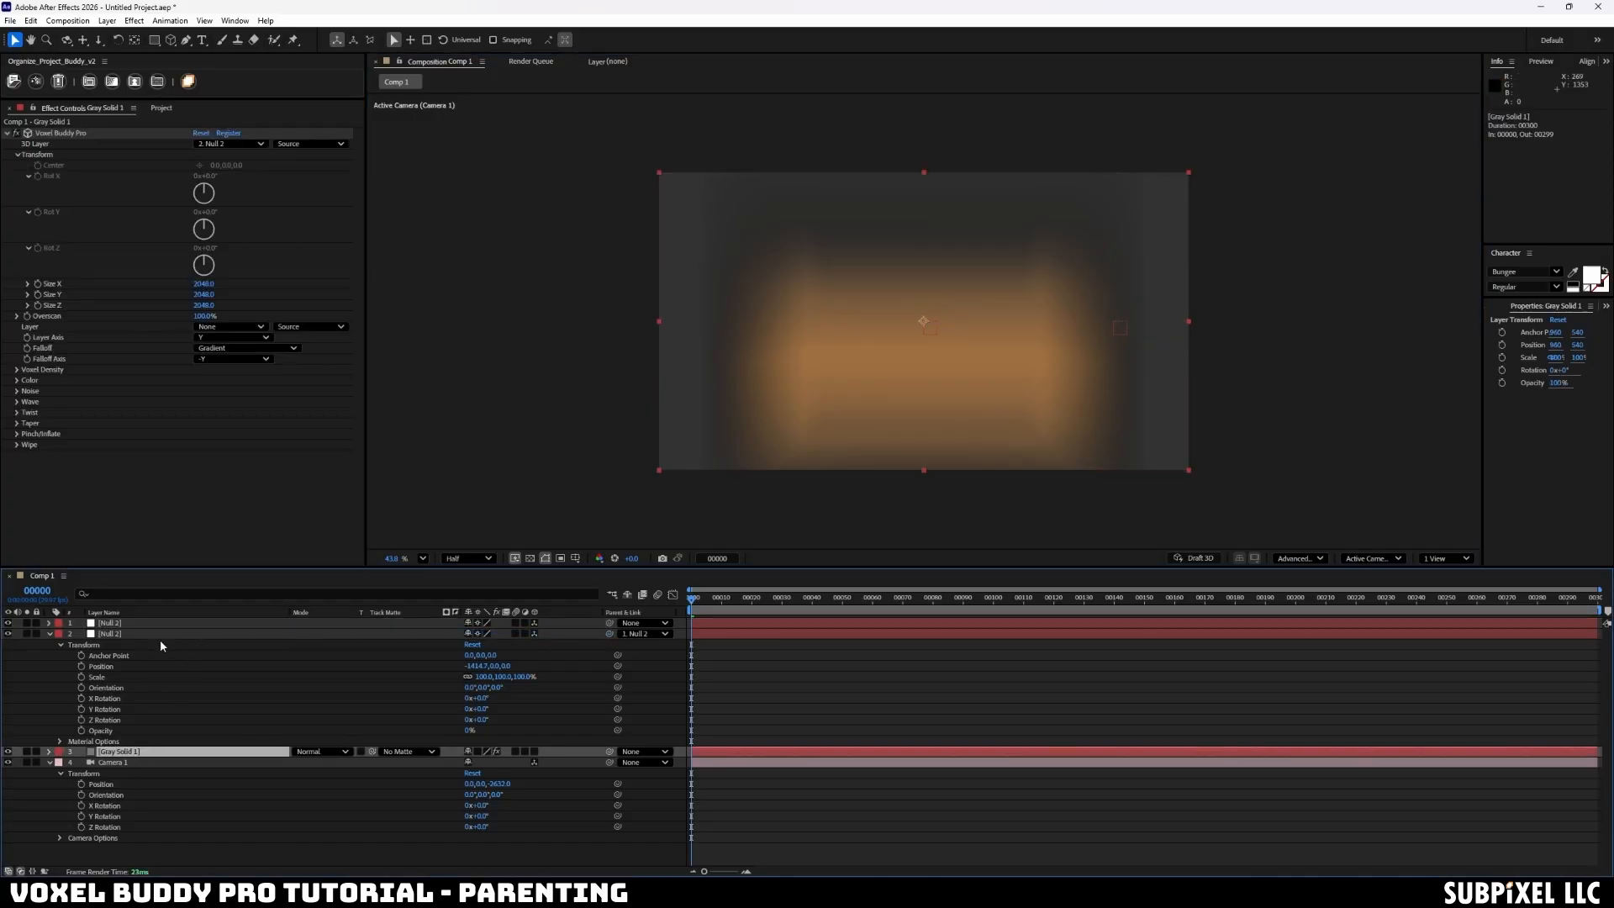
pyautogui.click(161, 636)
pyautogui.click(165, 624)
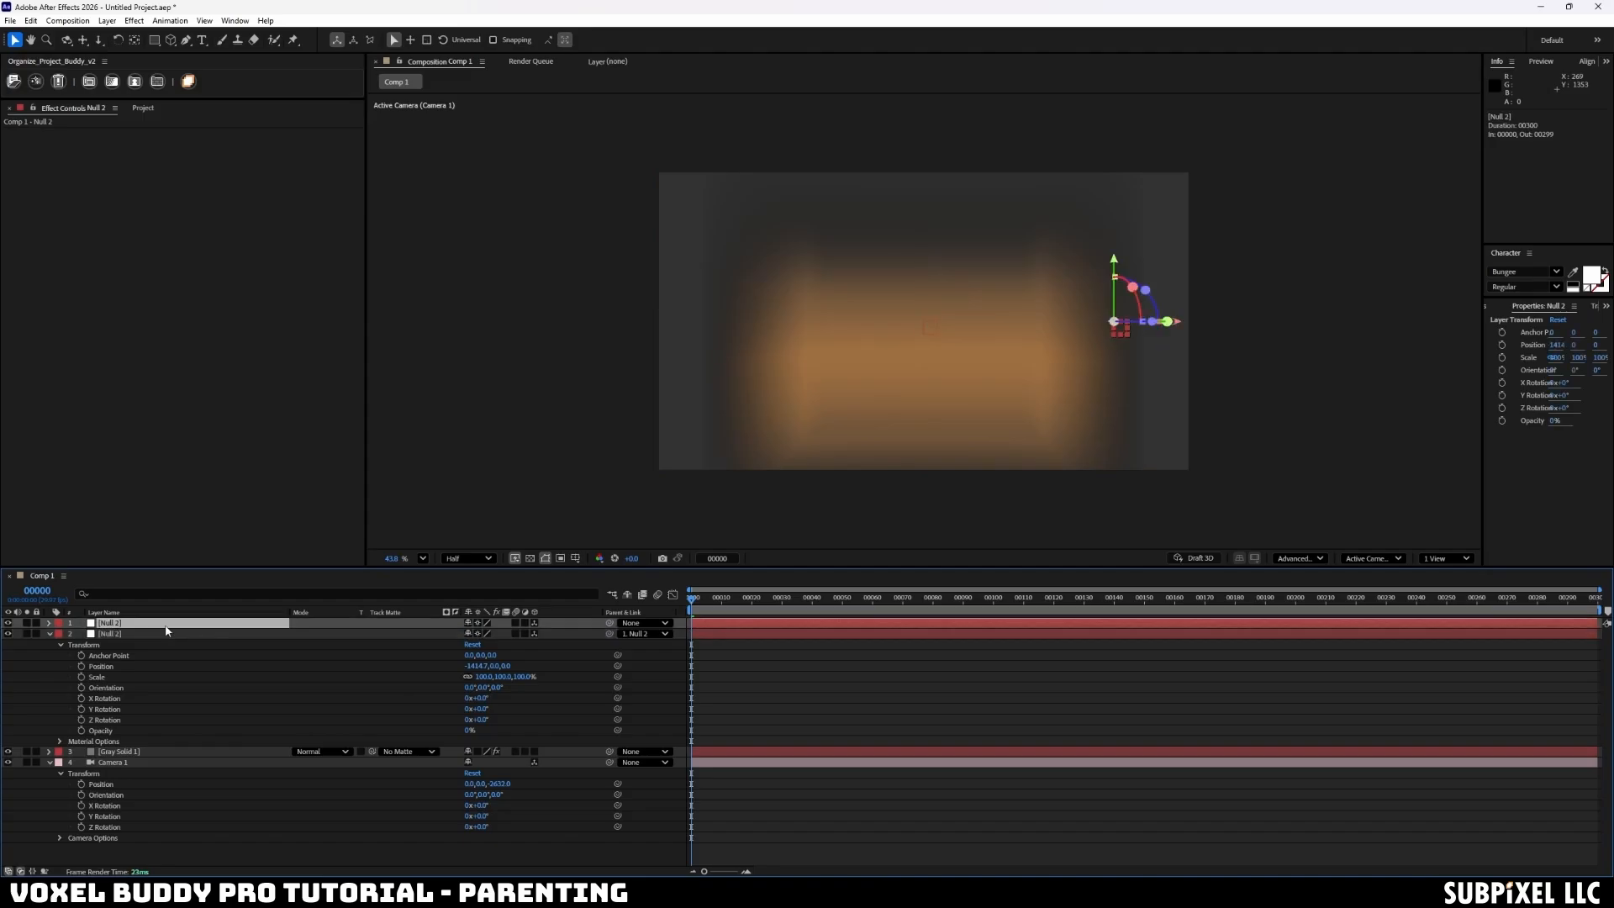
pyautogui.click(169, 624)
pyautogui.moveTo(1145, 291)
pyautogui.mouseDown()
pyautogui.moveTo(1166, 321)
pyautogui.moveTo(1153, 270)
pyautogui.moveTo(1169, 330)
pyautogui.moveTo(1148, 259)
pyautogui.mouseUp()
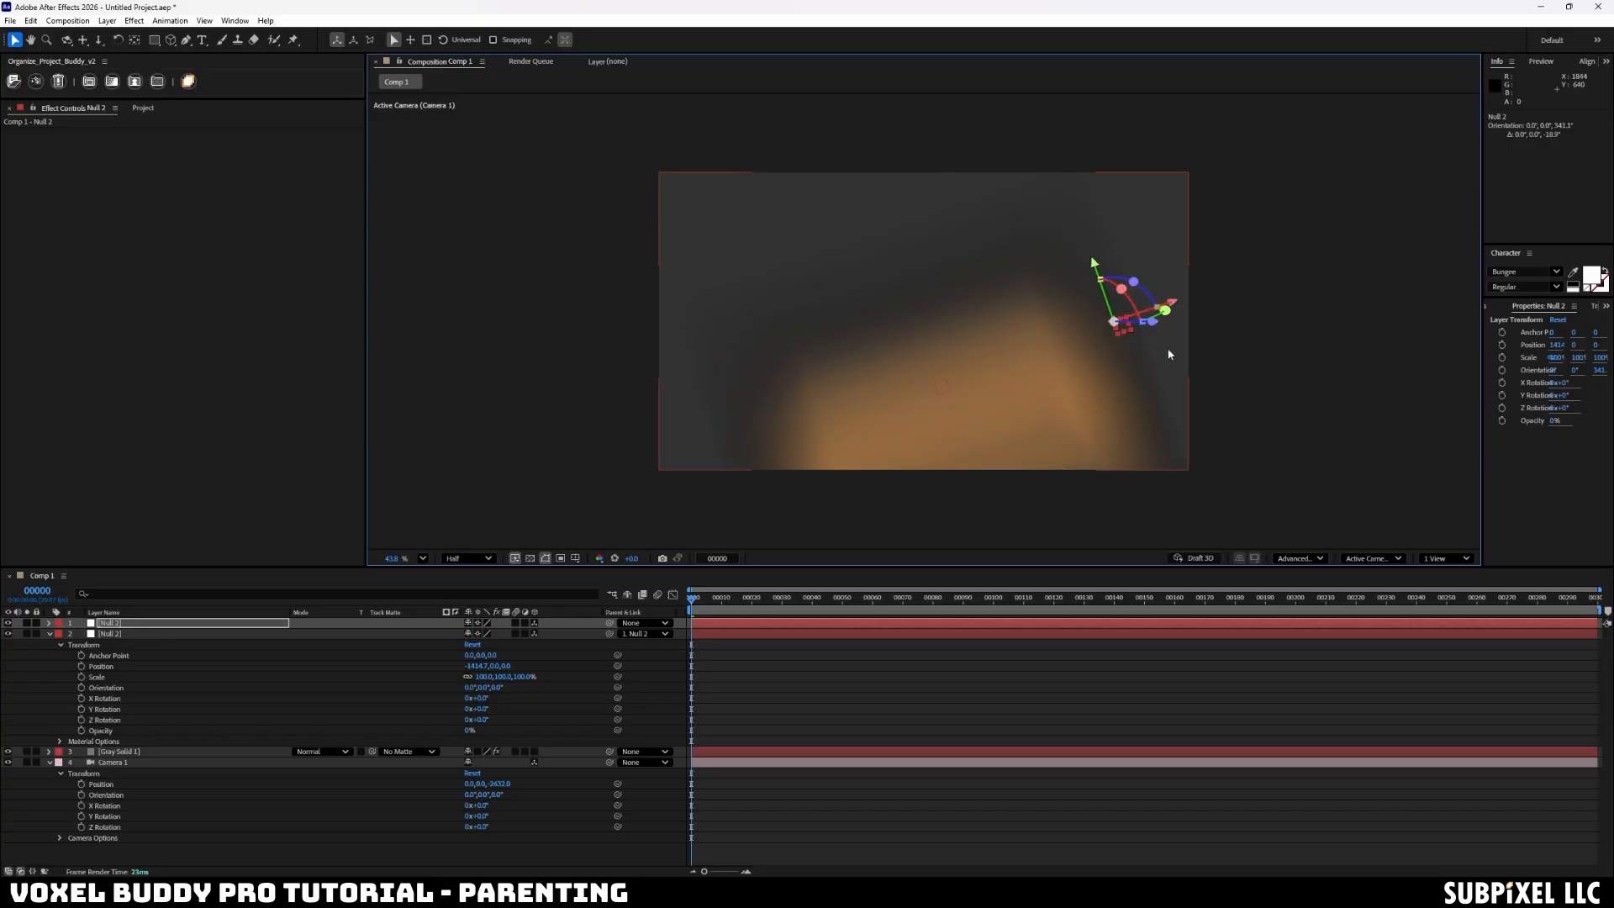
pyautogui.hotkey('ctrl', 'z')
pyautogui.hotkey('ctrl', 'z')
pyautogui.hotkey('ctrl', 'z')
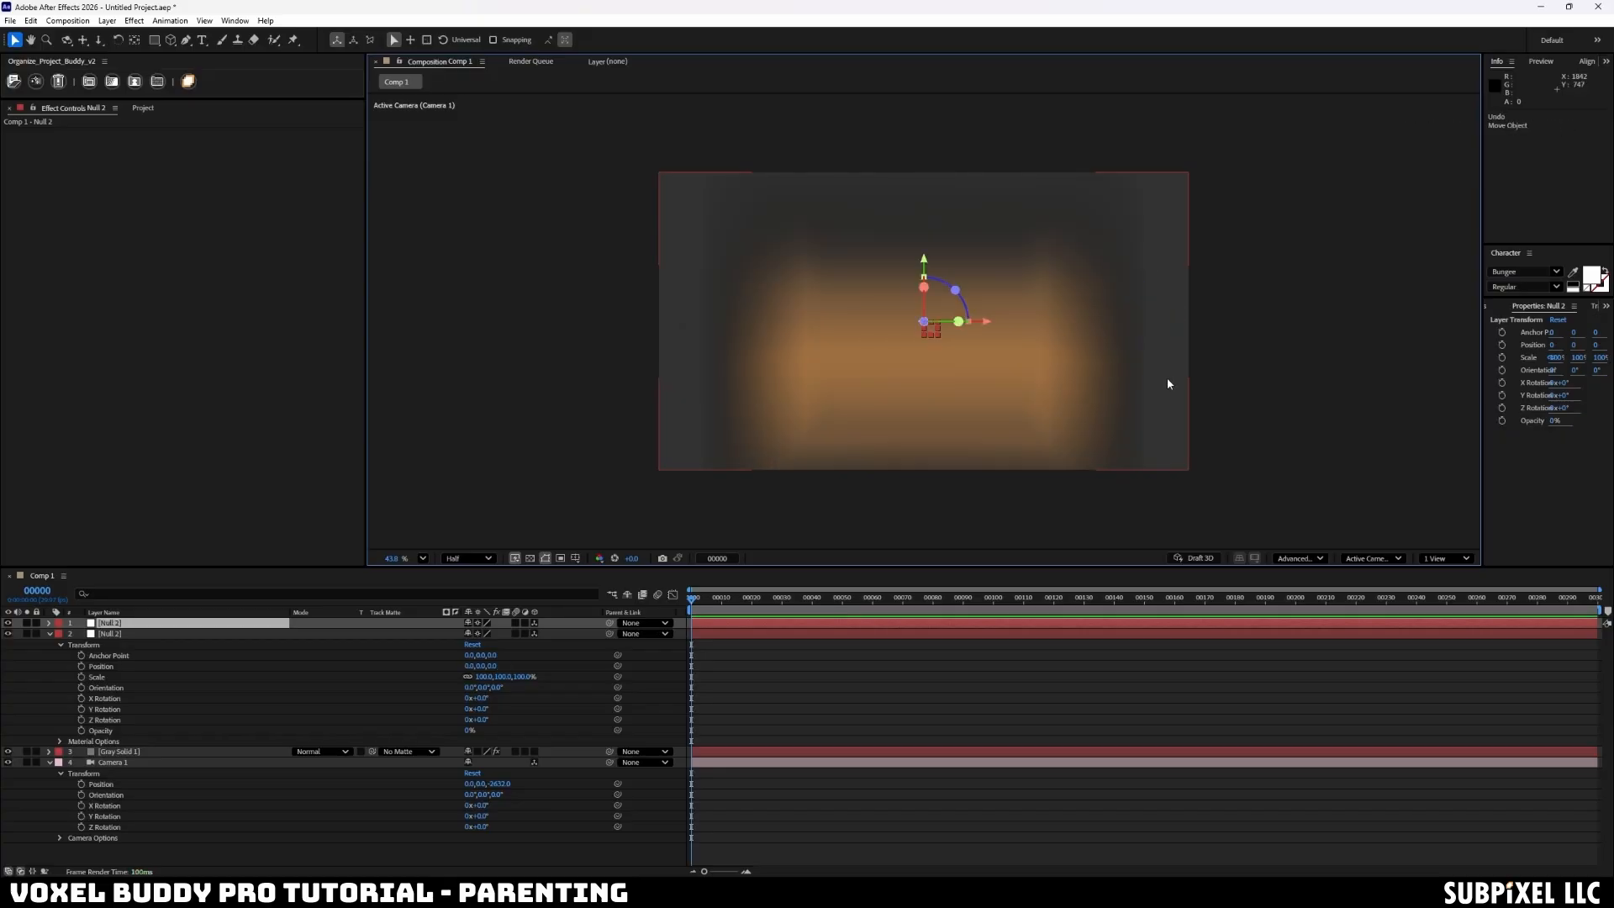
pyautogui.hotkey('ctrl', 'z')
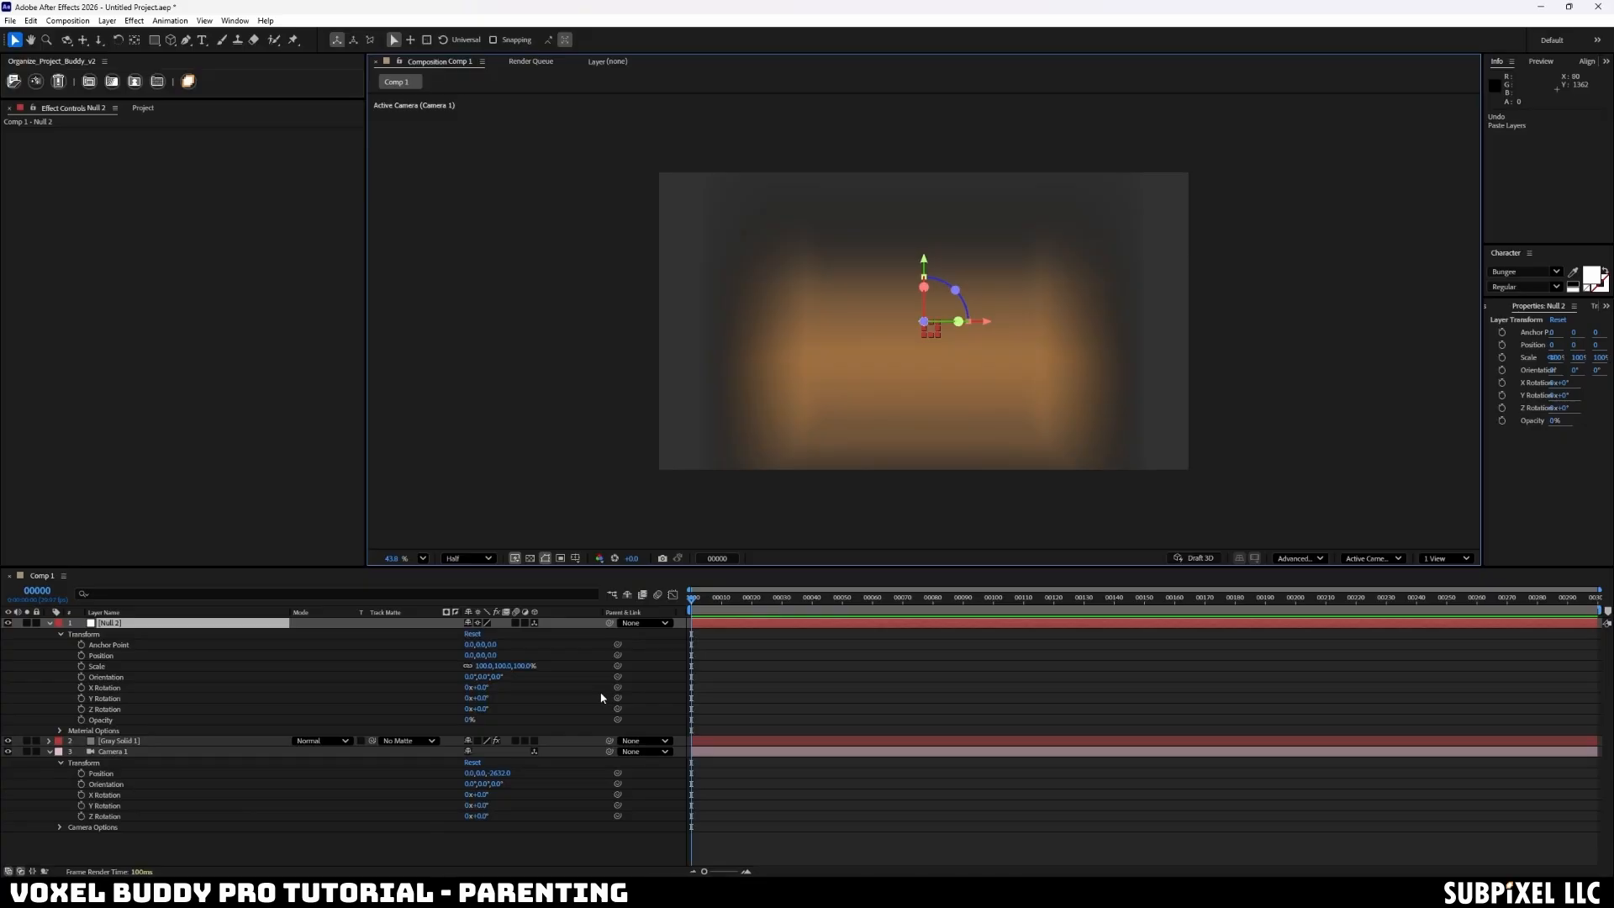
# - Try reducing Size X of the voxel volume on the gray solid, and undo the change
pyautogui.click(118, 741)
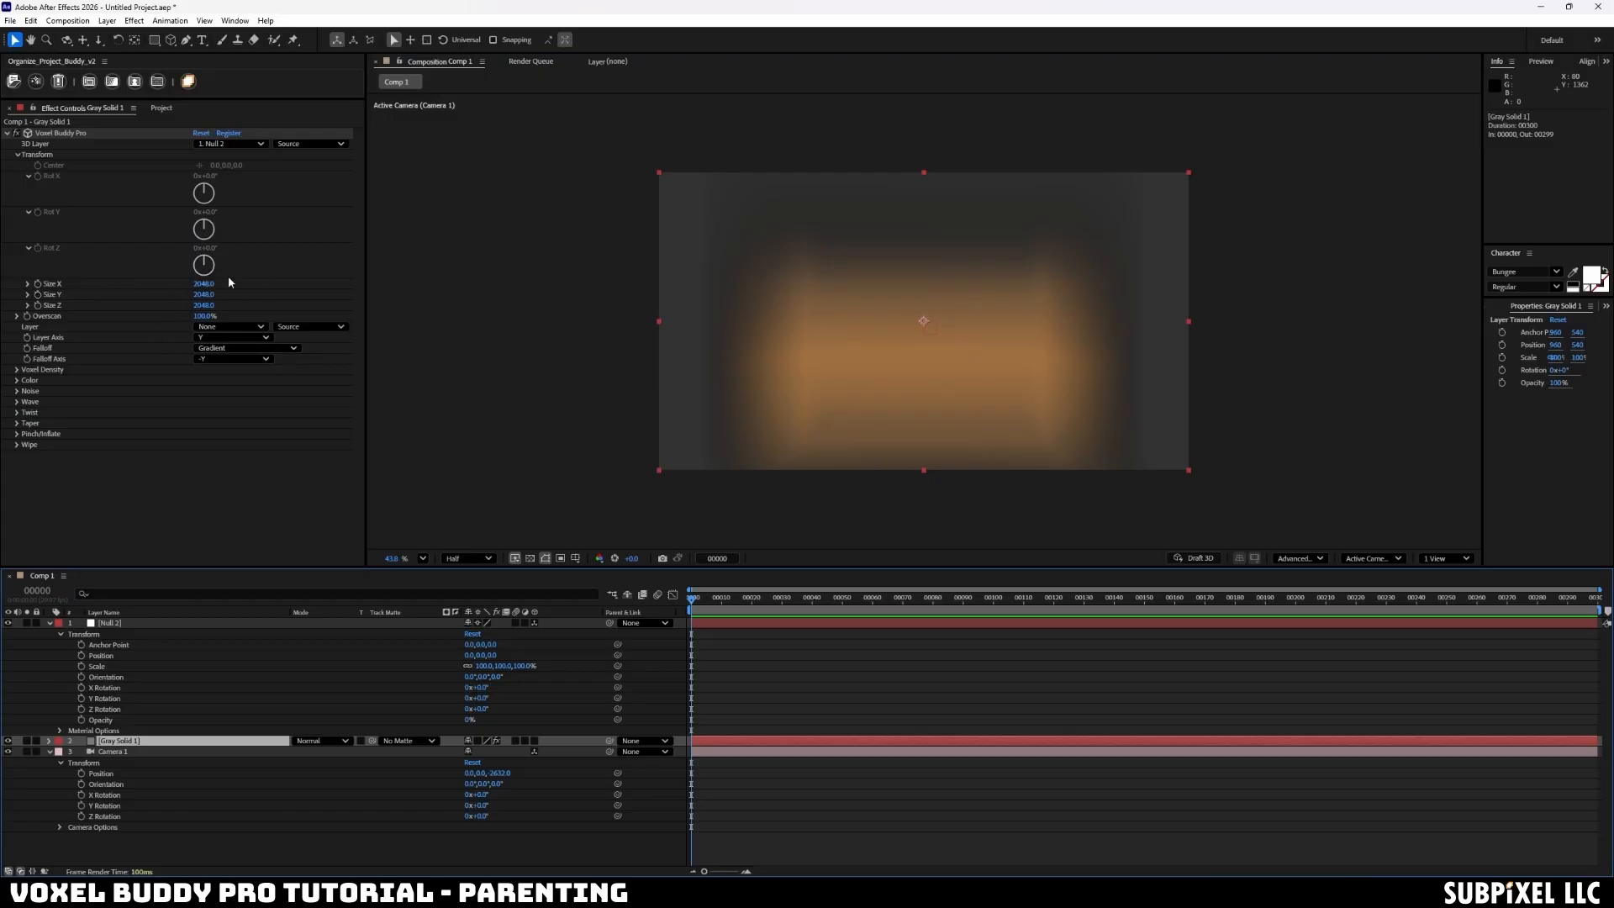
pyautogui.moveTo(205, 283); pyautogui.dragTo(162, 255)
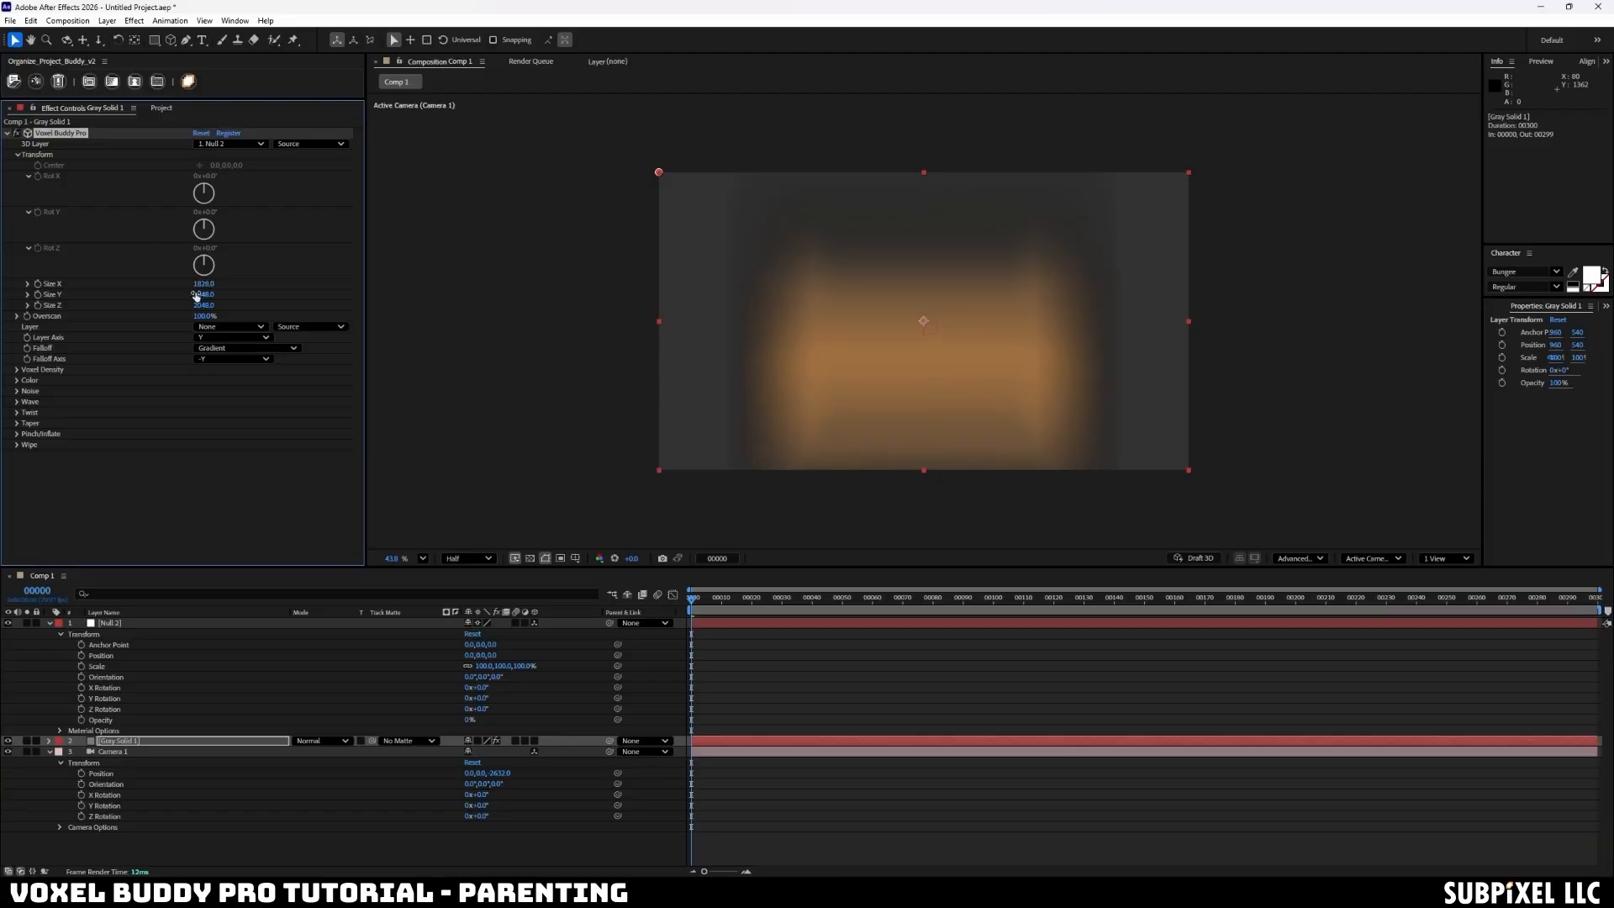
pyautogui.hotkey('ctrl', 'z')
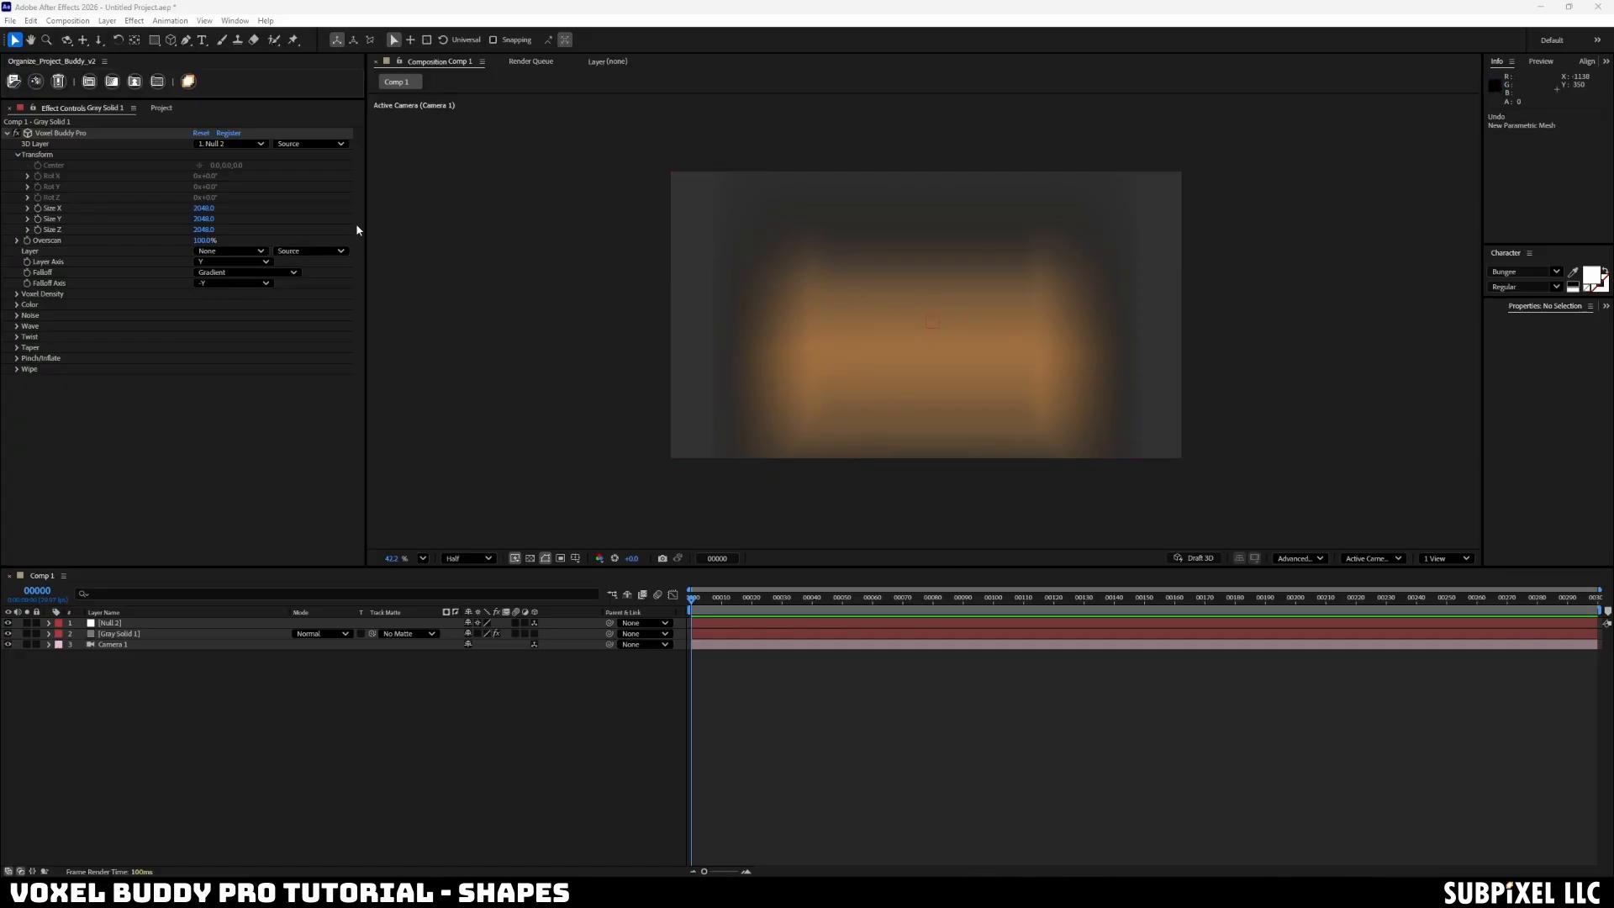
# - Draw a wide box mesh with the Cube tool in the lower middle of the composition
pyautogui.click(172, 44)
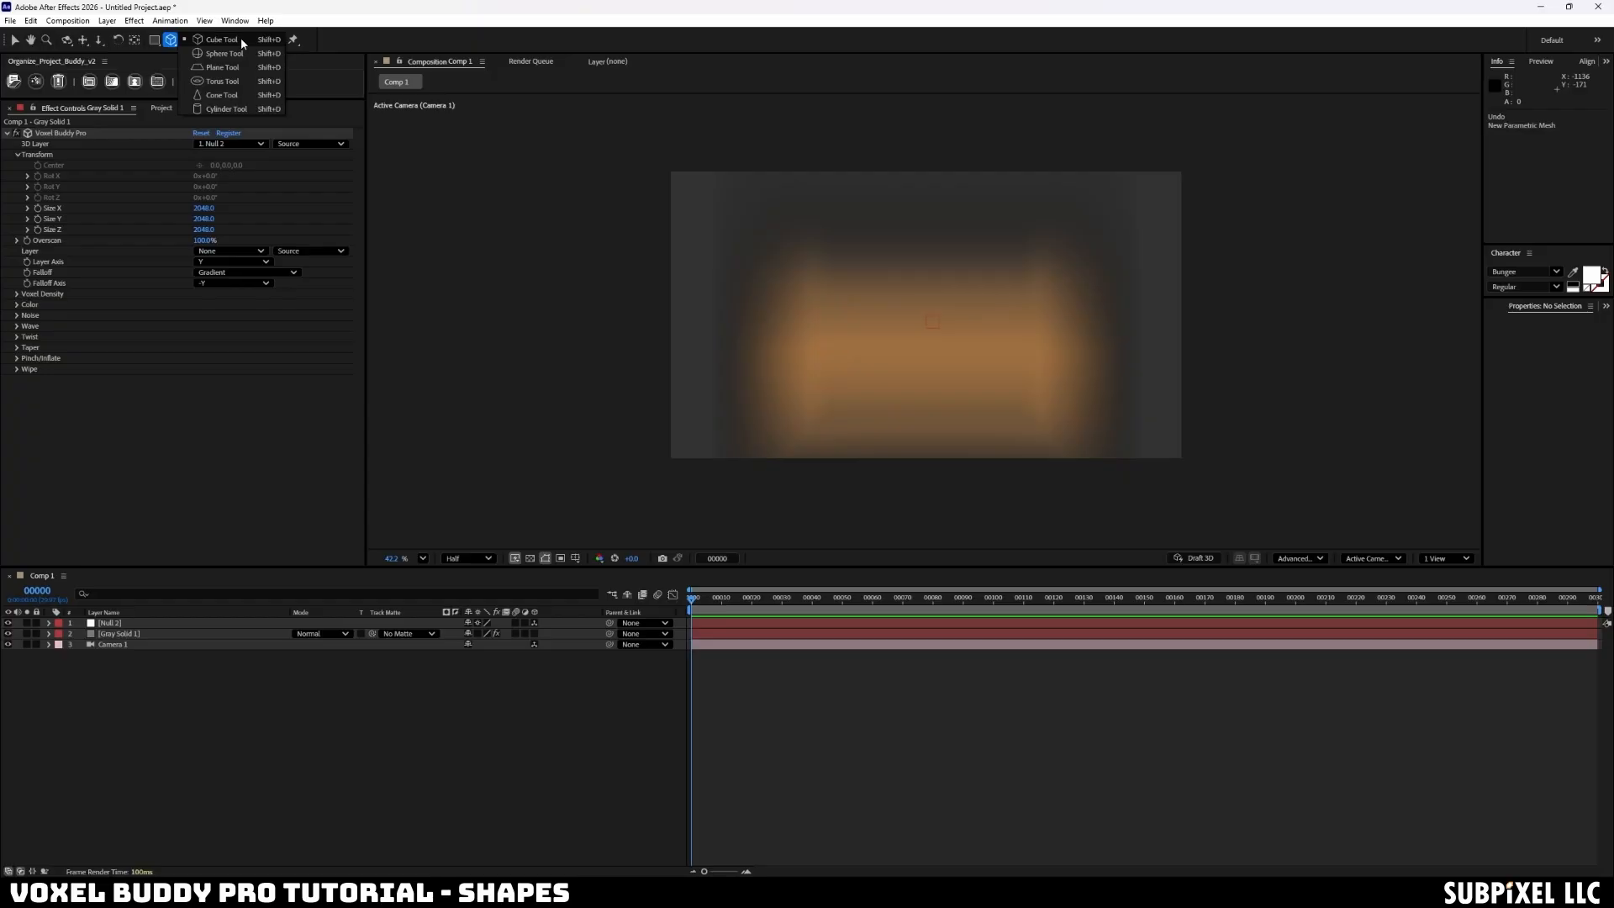
pyautogui.click(220, 45)
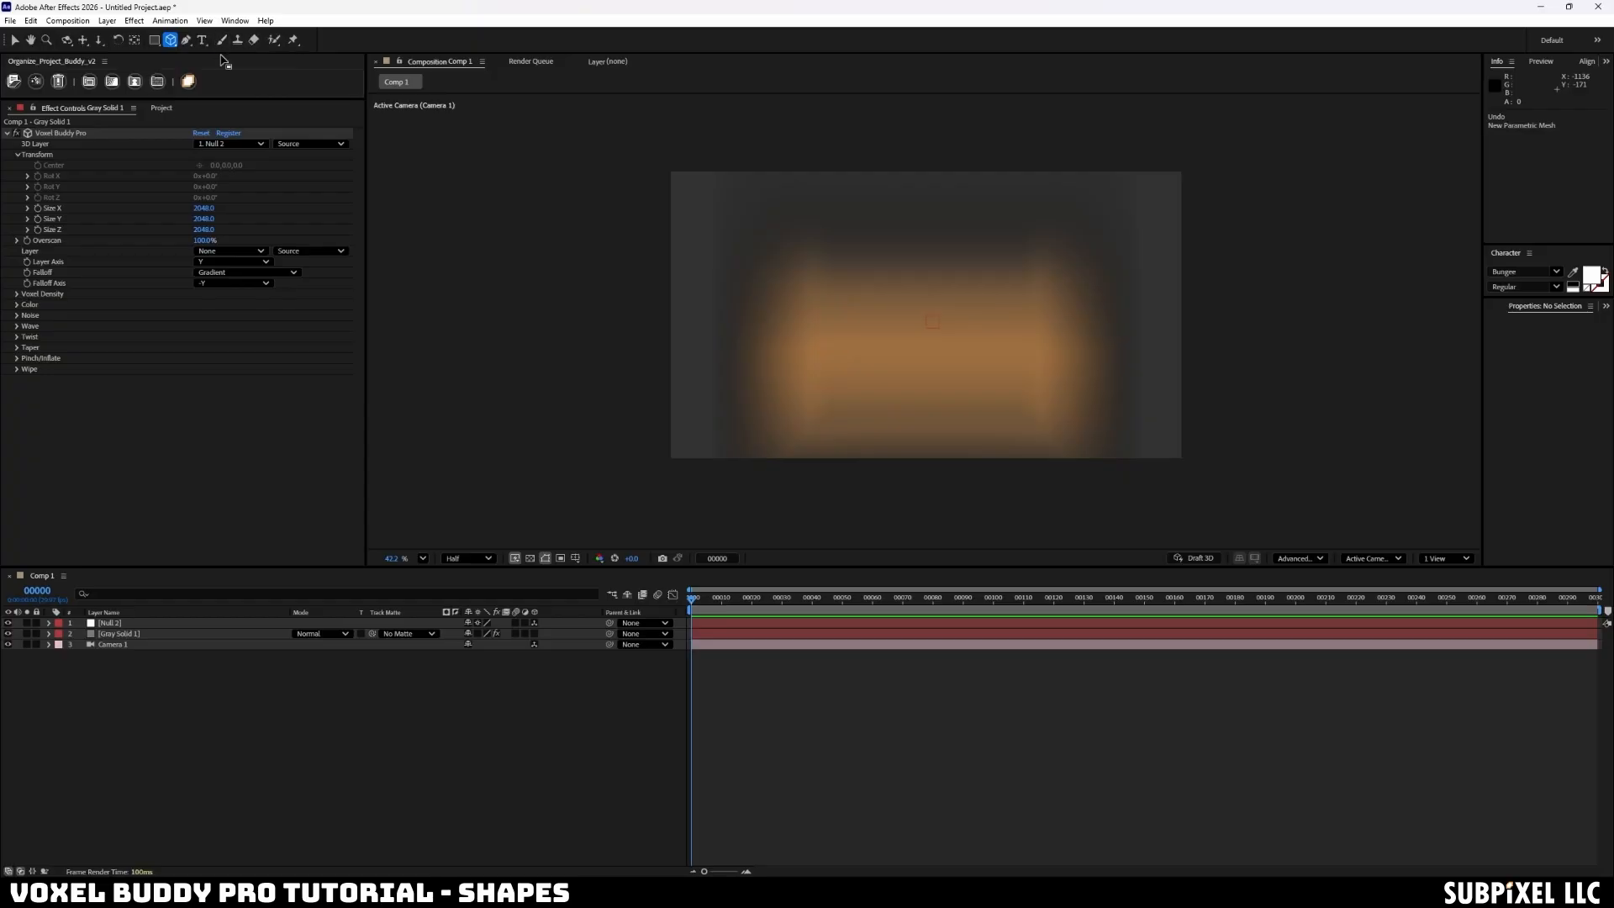
pyautogui.moveTo(832, 351); pyautogui.dragTo(1050, 427)
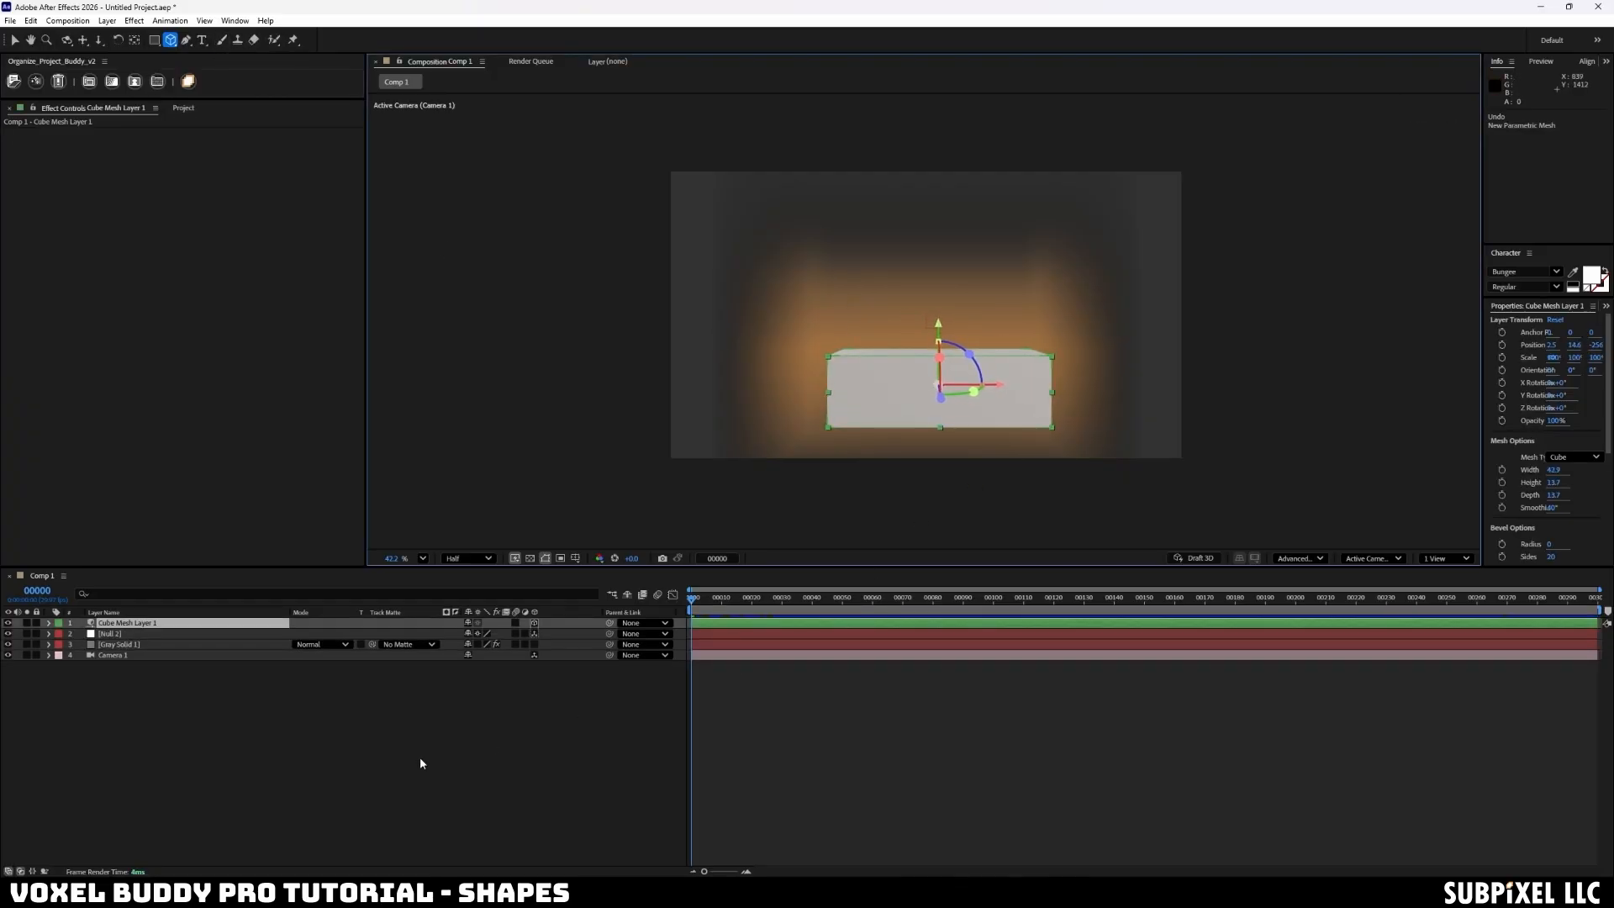
# - Move the gray solid above the cube mesh layer and set Voxel Buddy Pro's 3D Layer to Cube Mesh Layer 1
pyautogui.click(120, 644)
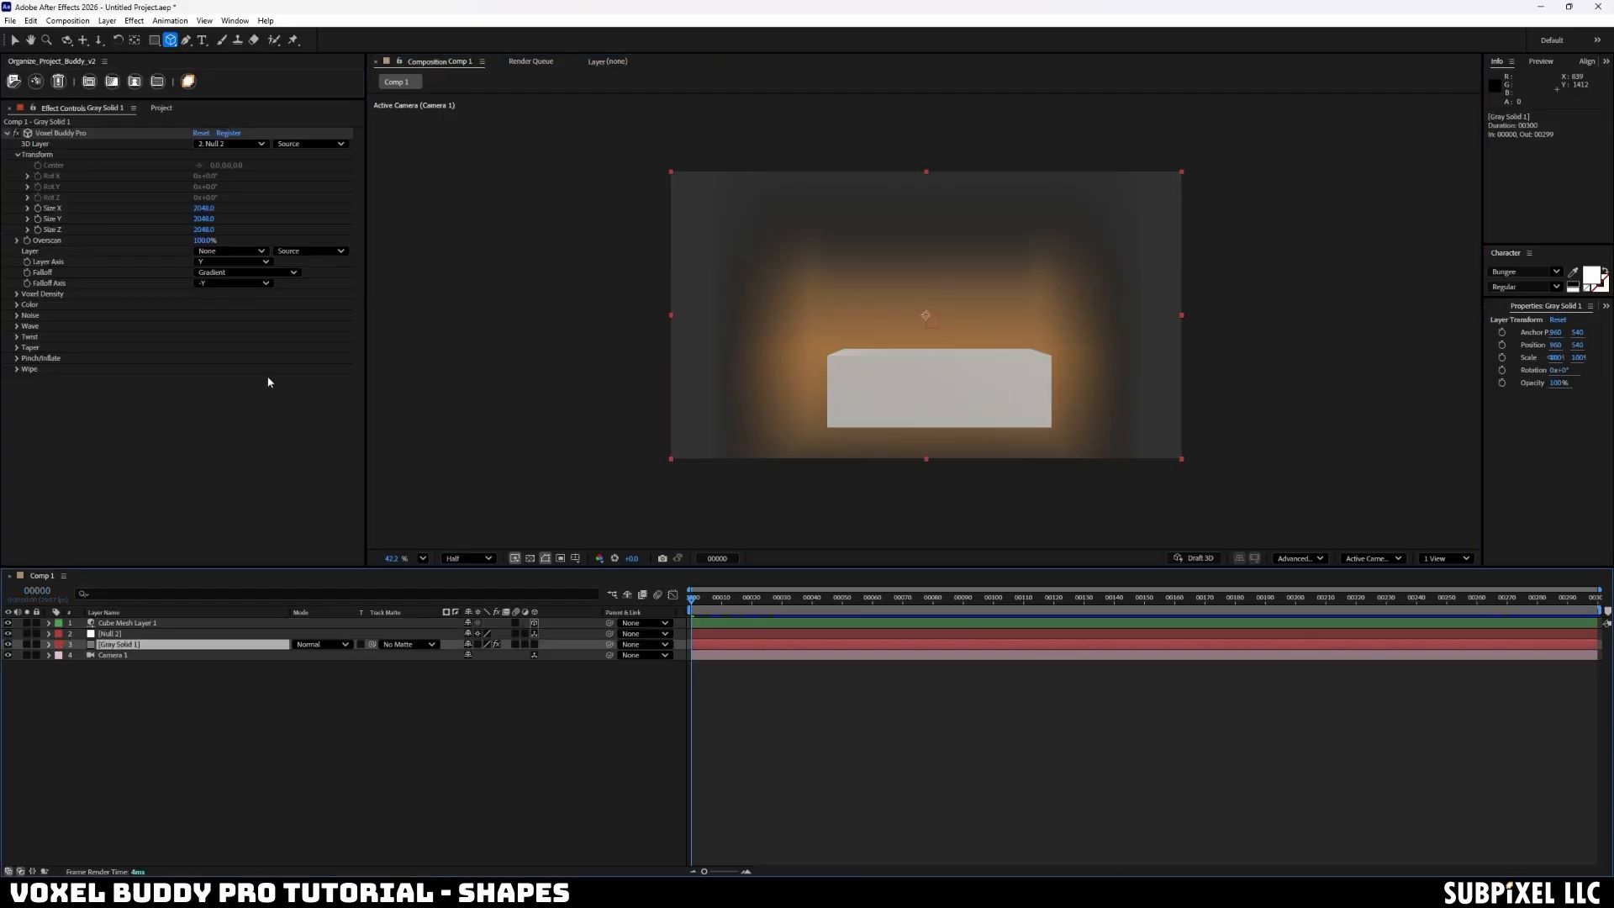
pyautogui.moveTo(124, 650); pyautogui.dragTo(122, 619)
pyautogui.click(230, 143)
pyautogui.click(244, 191)
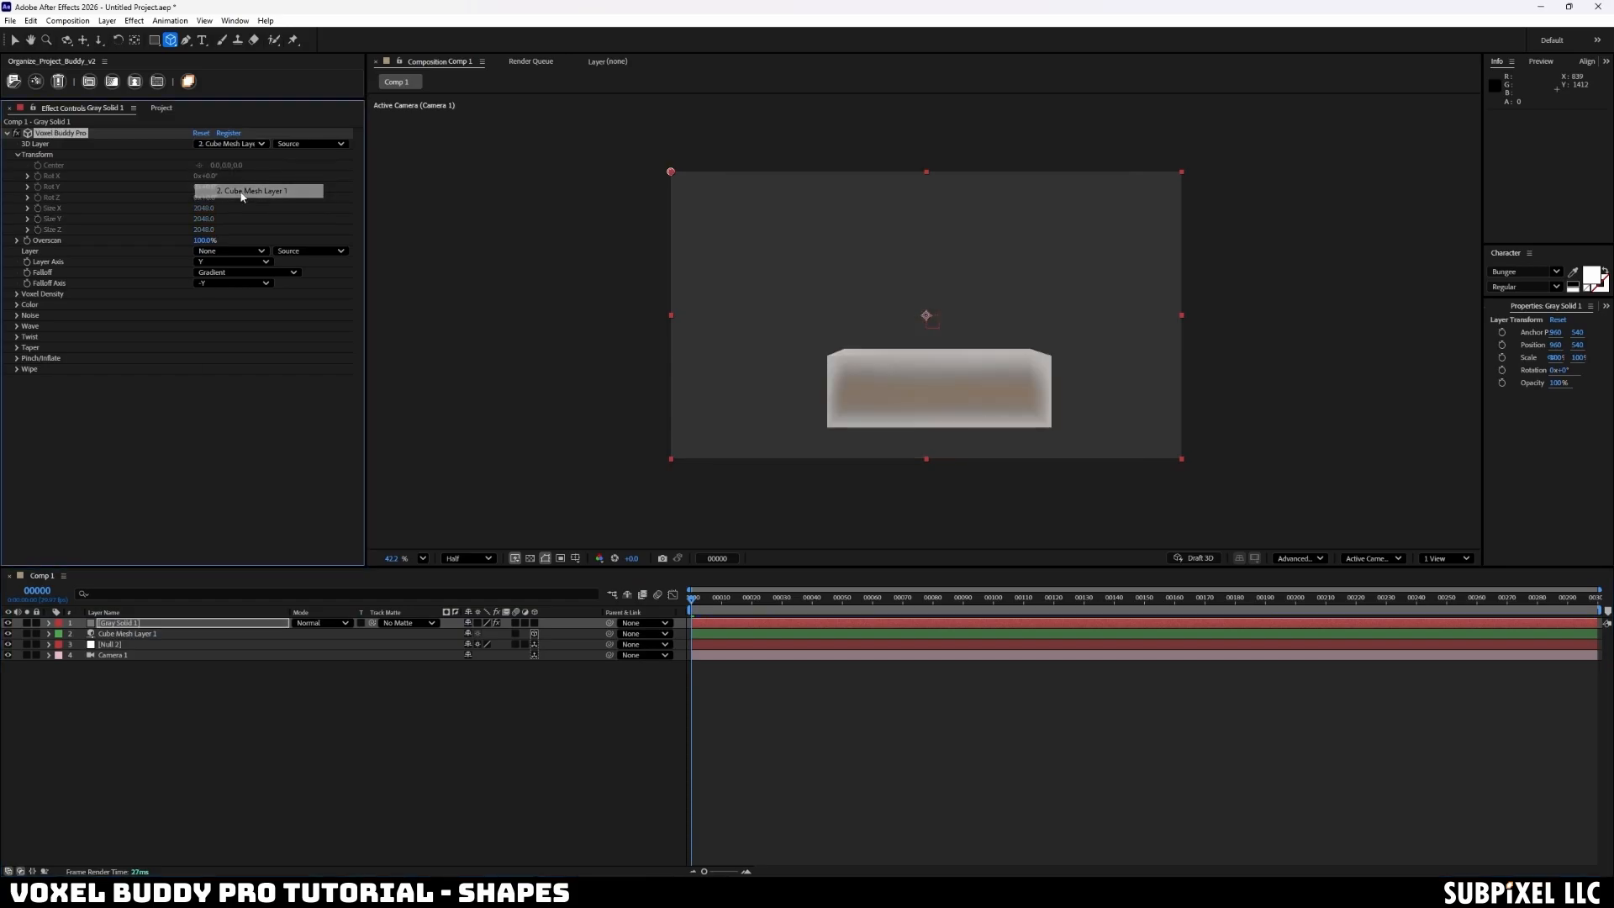
# - Delete the null layer and reselect the gray solid
pyautogui.click(108, 644)
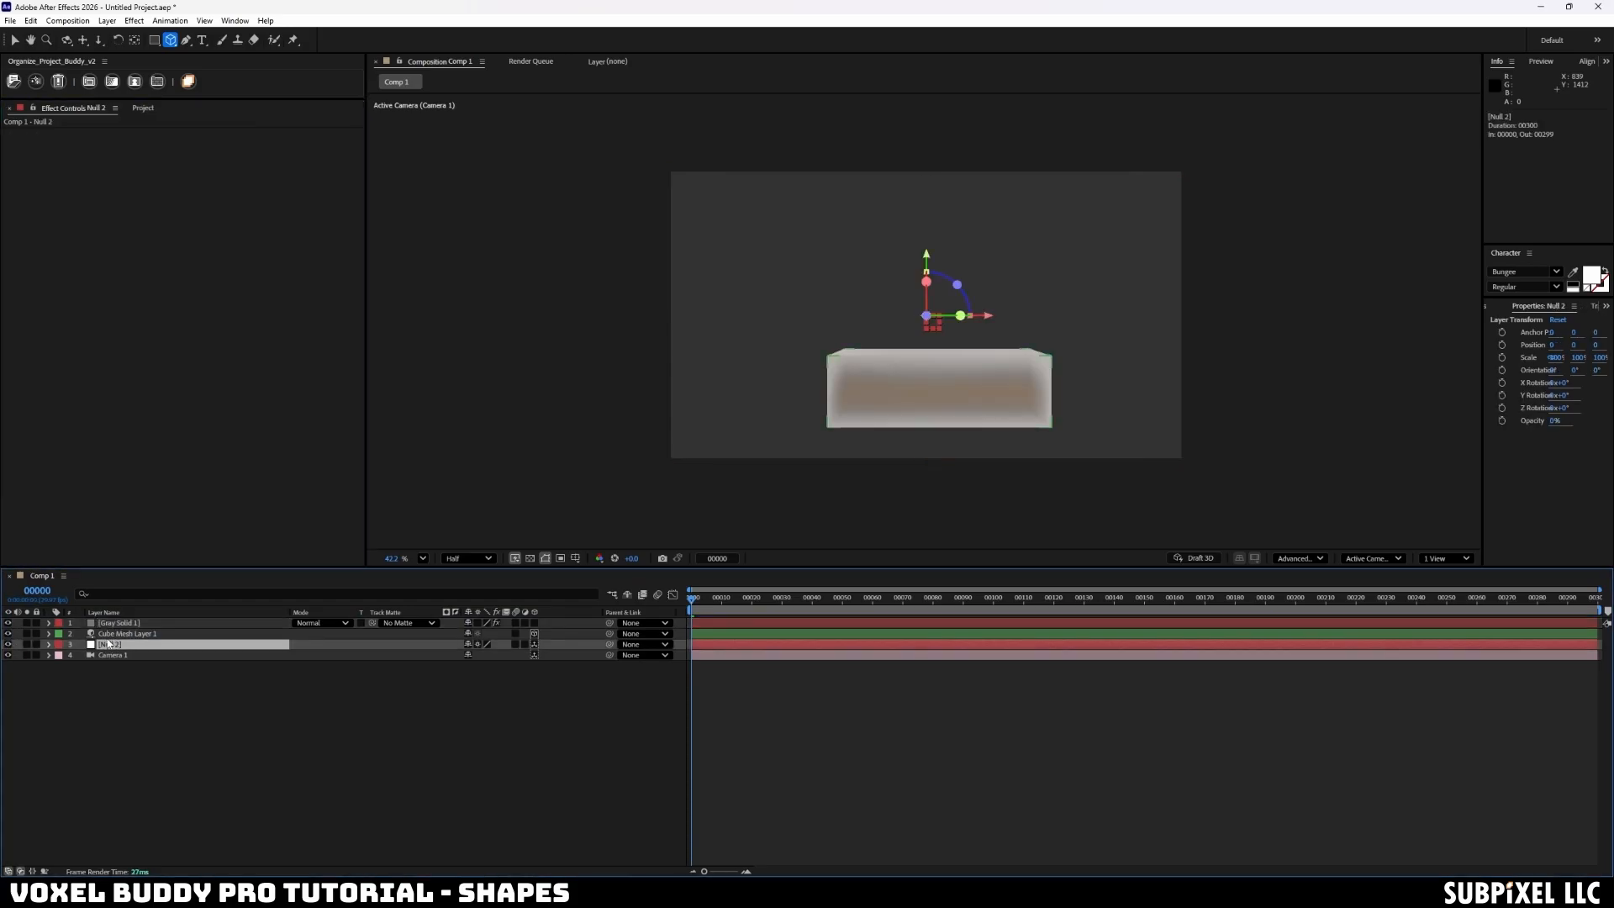
pyautogui.press('Delete')
pyautogui.click(146, 624)
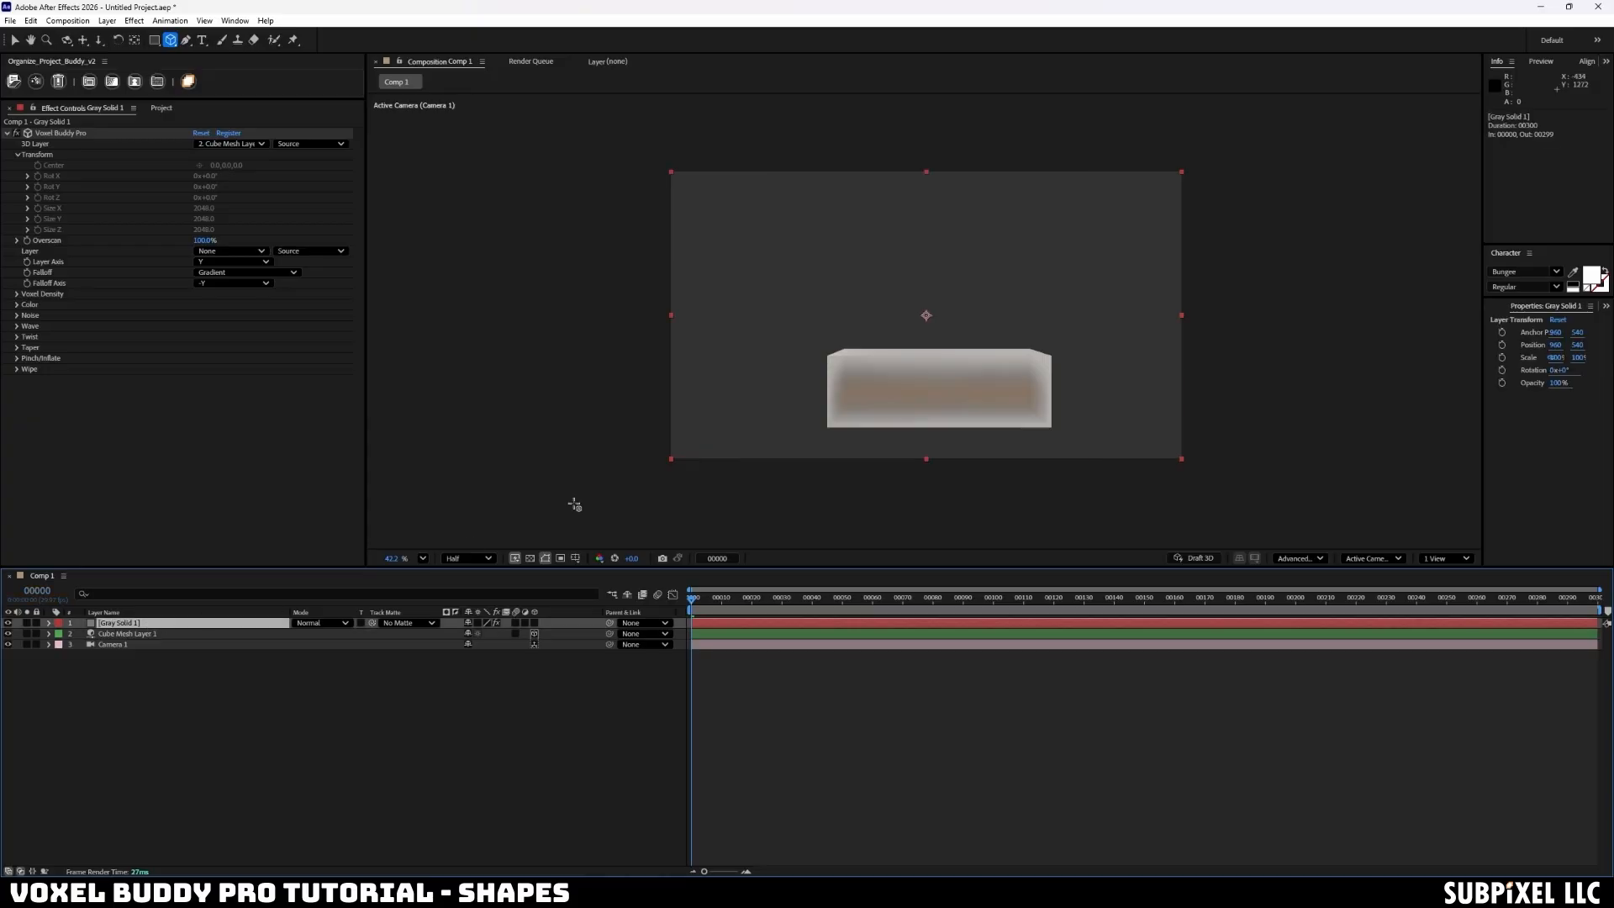
# - Move the cube mesh up to about the centre of the composition, and undo the trial rotation
pyautogui.click(15, 39)
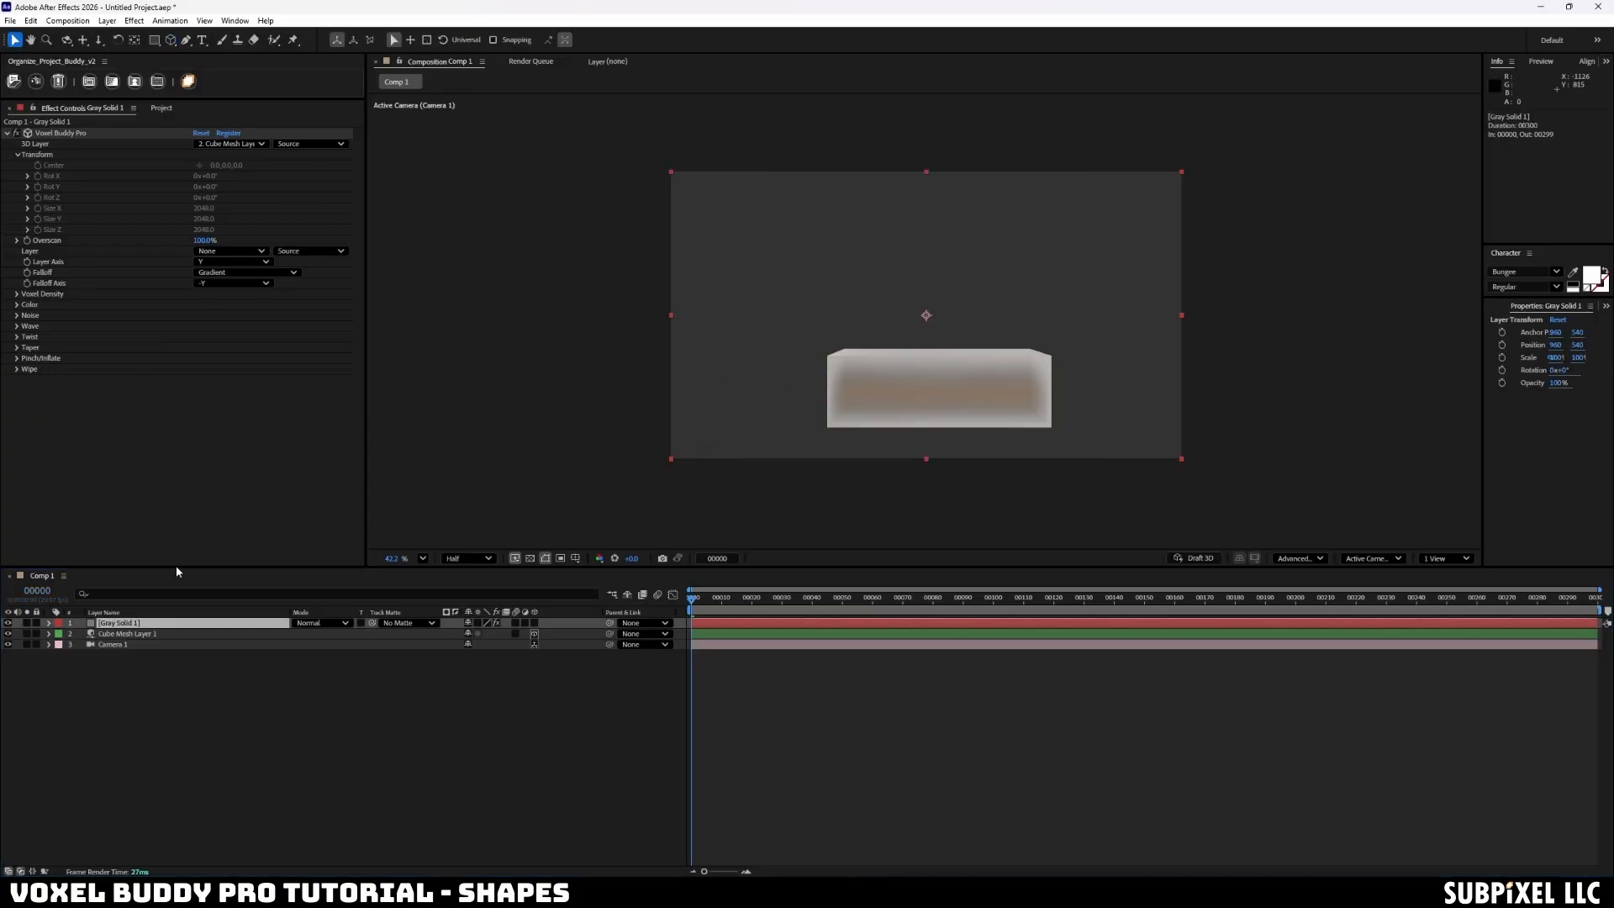
pyautogui.click(126, 634)
pyautogui.moveTo(943, 338)
pyautogui.mouseDown()
pyautogui.moveTo(950, 264)
pyautogui.moveTo(1027, 322)
pyautogui.moveTo(927, 323)
pyautogui.moveTo(927, 309)
pyautogui.moveTo(943, 350)
pyautogui.mouseUp()
pyautogui.hotkey('ctrl', 'z')
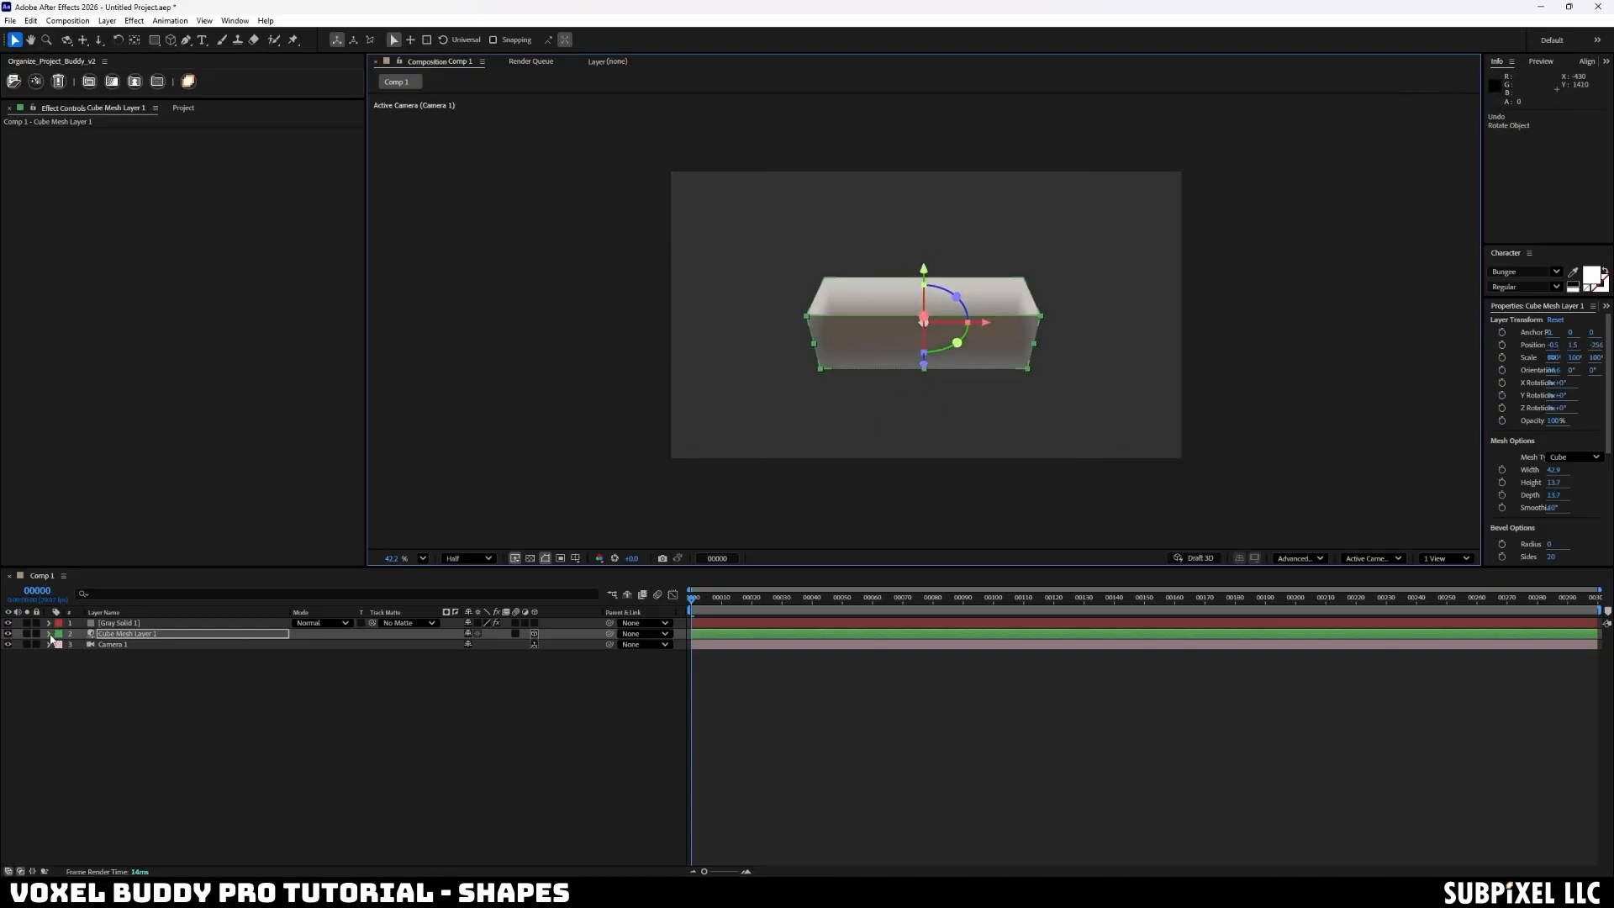
# - Enlarge the cube mesh to about 82.9 wide, 44.7 high and 45.7 deep, and tilt it to about 20.9° around X
pyautogui.click(49, 633)
pyautogui.click(60, 677)
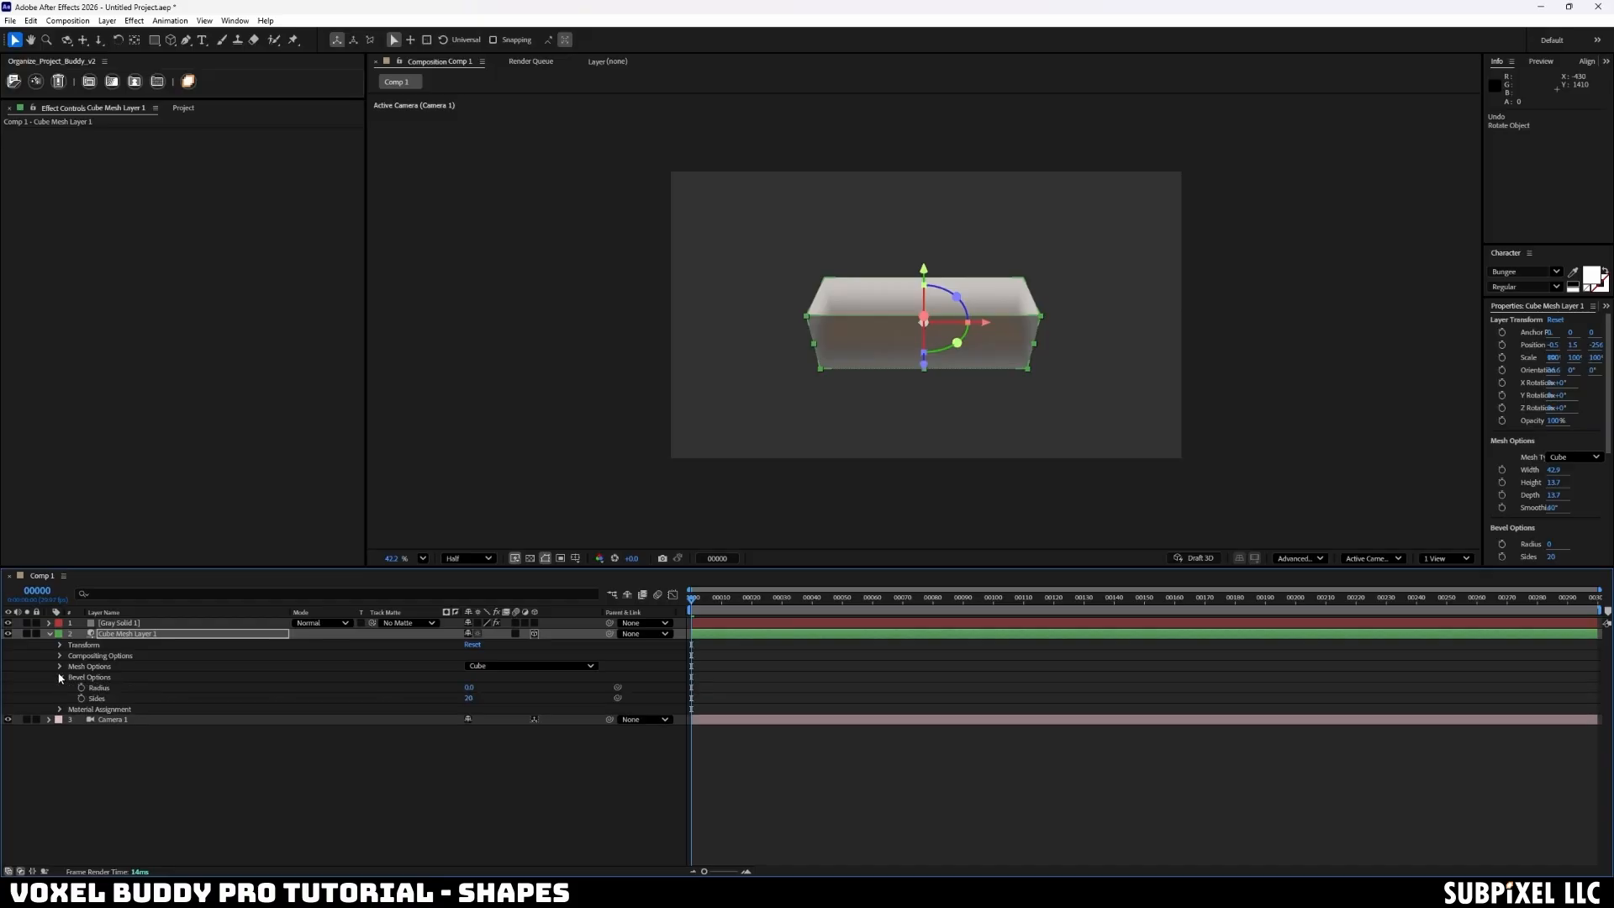
pyautogui.click(60, 677)
pyautogui.click(60, 667)
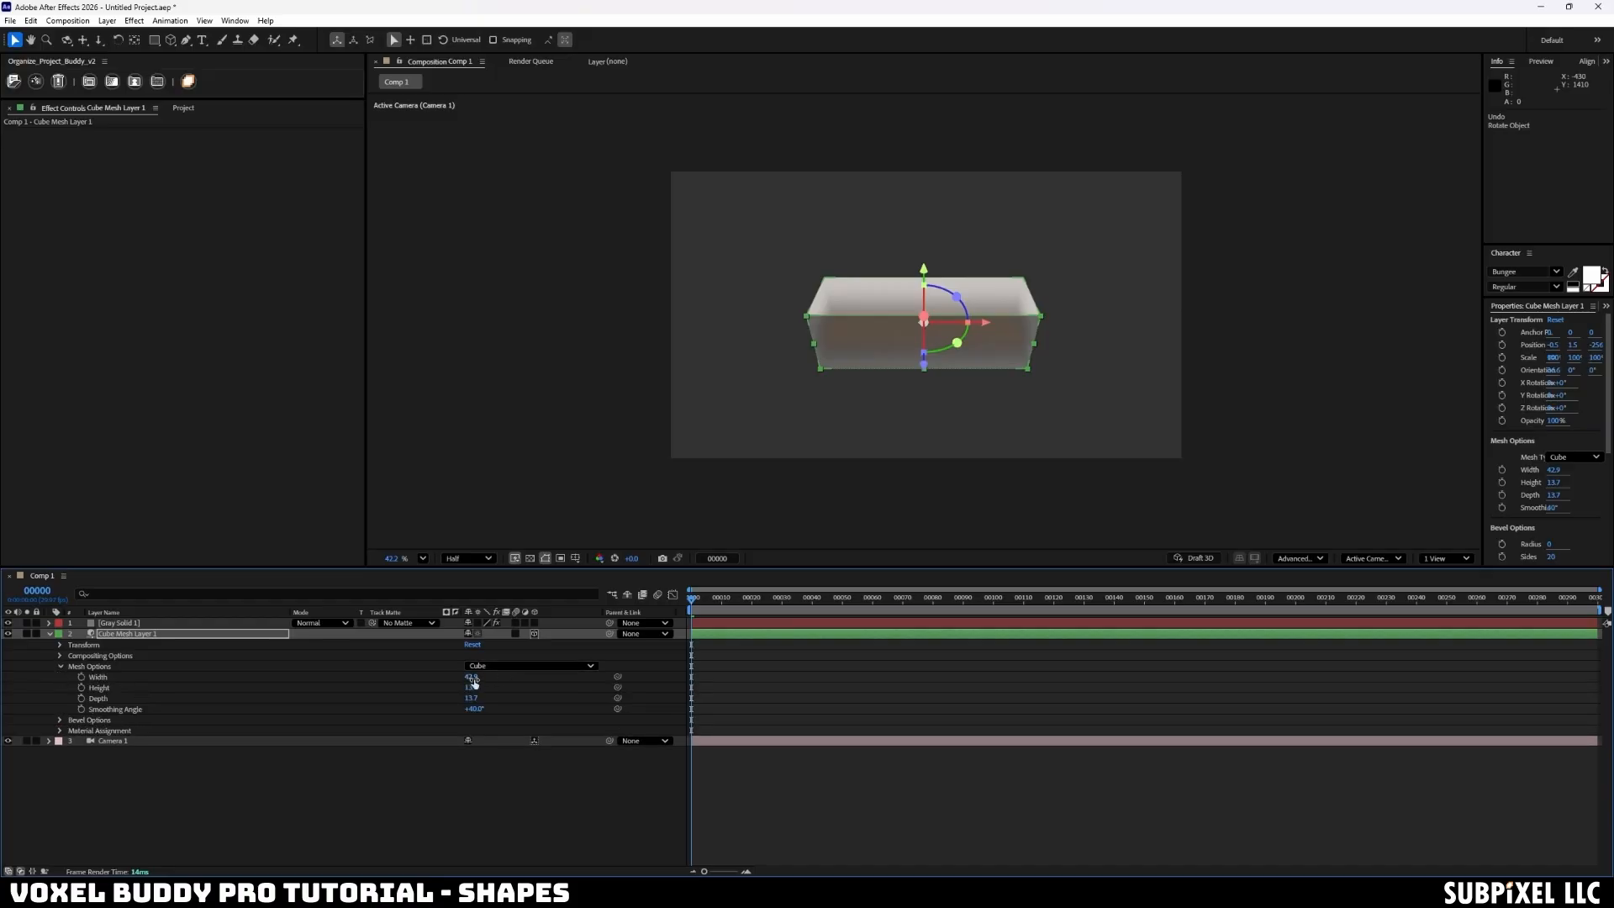
pyautogui.moveTo(471, 677)
pyautogui.mouseDown()
pyautogui.moveTo(484, 698)
pyautogui.moveTo(498, 686)
pyautogui.moveTo(491, 697)
pyautogui.mouseUp()
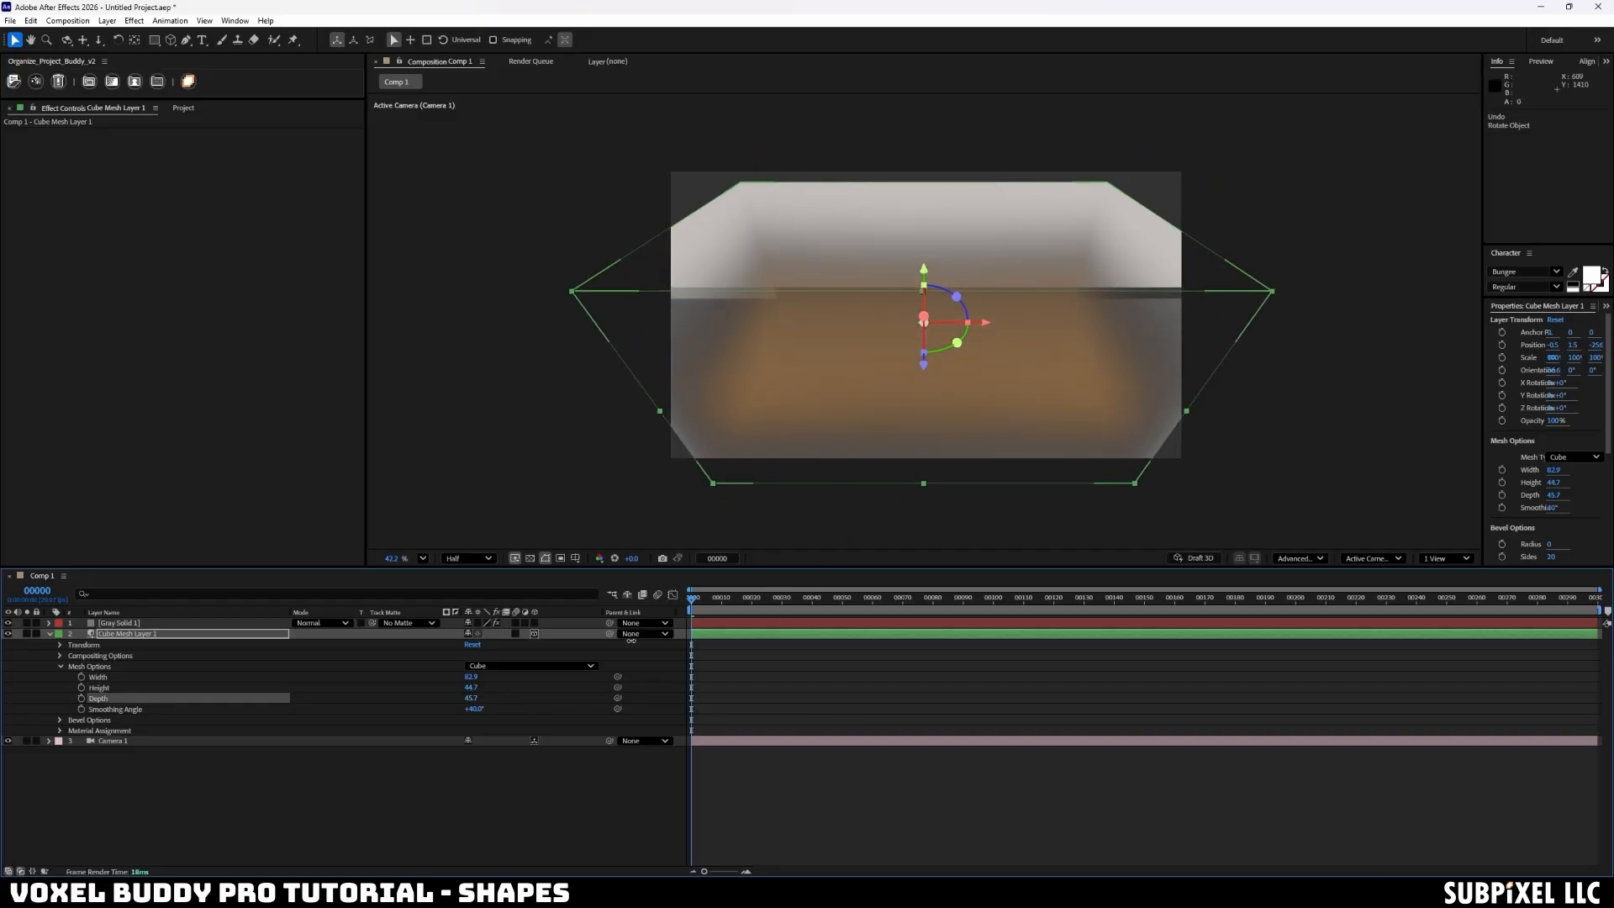
pyautogui.moveTo(923, 316); pyautogui.dragTo(703, 403)
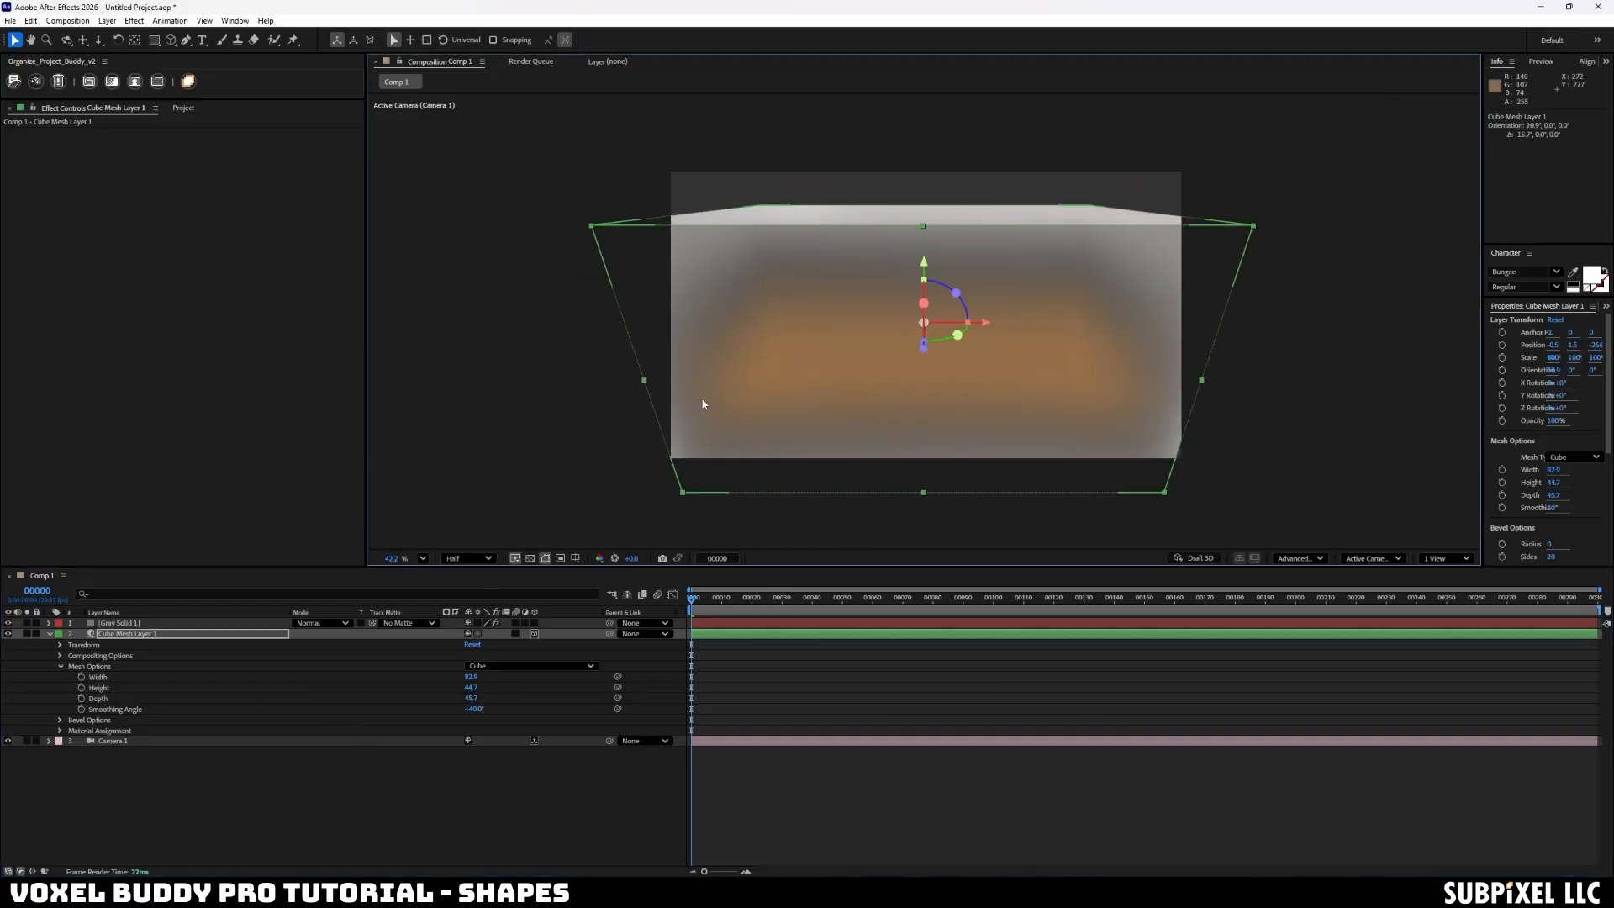
# - Pull the camera back to a Z position of about -2703
pyautogui.click(84, 741)
pyautogui.click(49, 741)
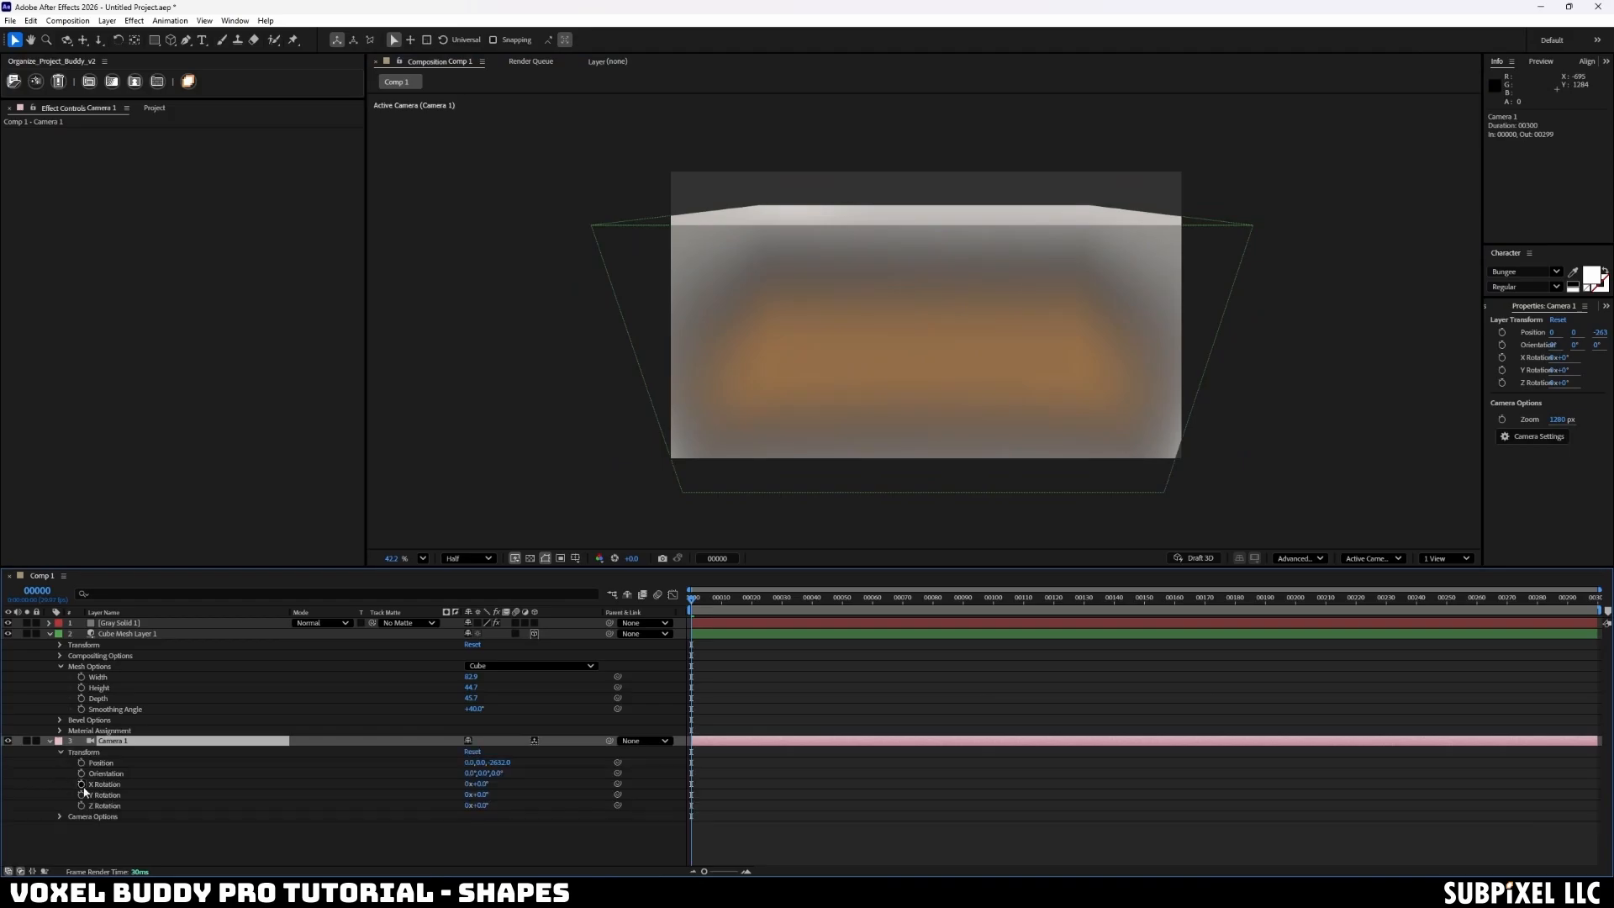
pyautogui.moveTo(508, 766); pyautogui.dragTo(433, 728)
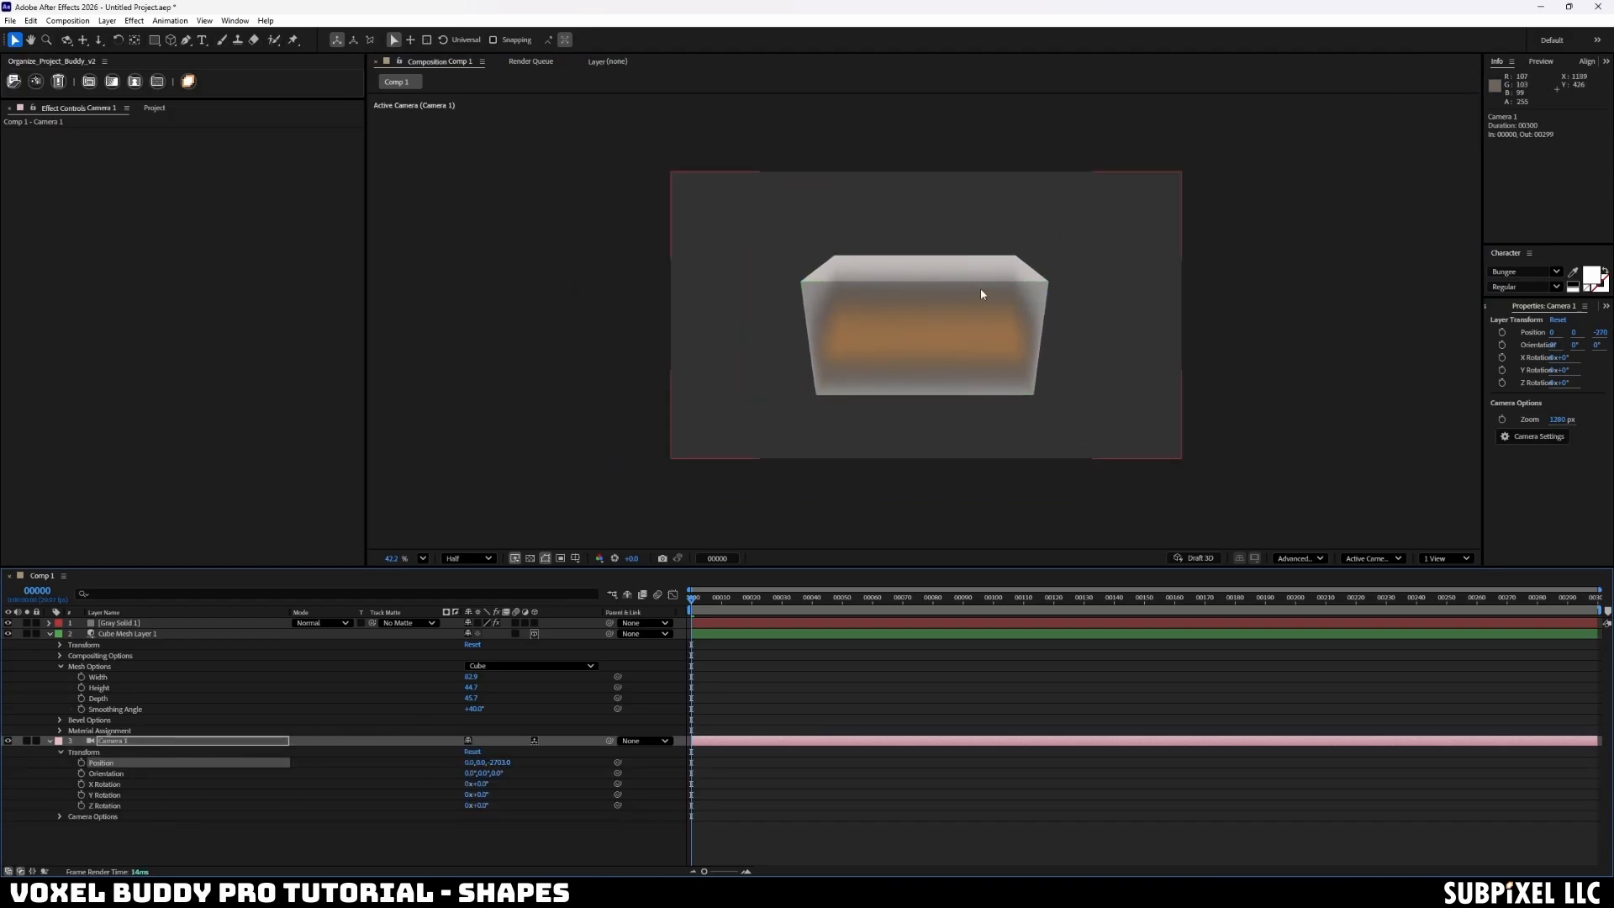
# - Set the Voxel Buddy Pro falloff on the gray solid to Solid
pyautogui.click(126, 623)
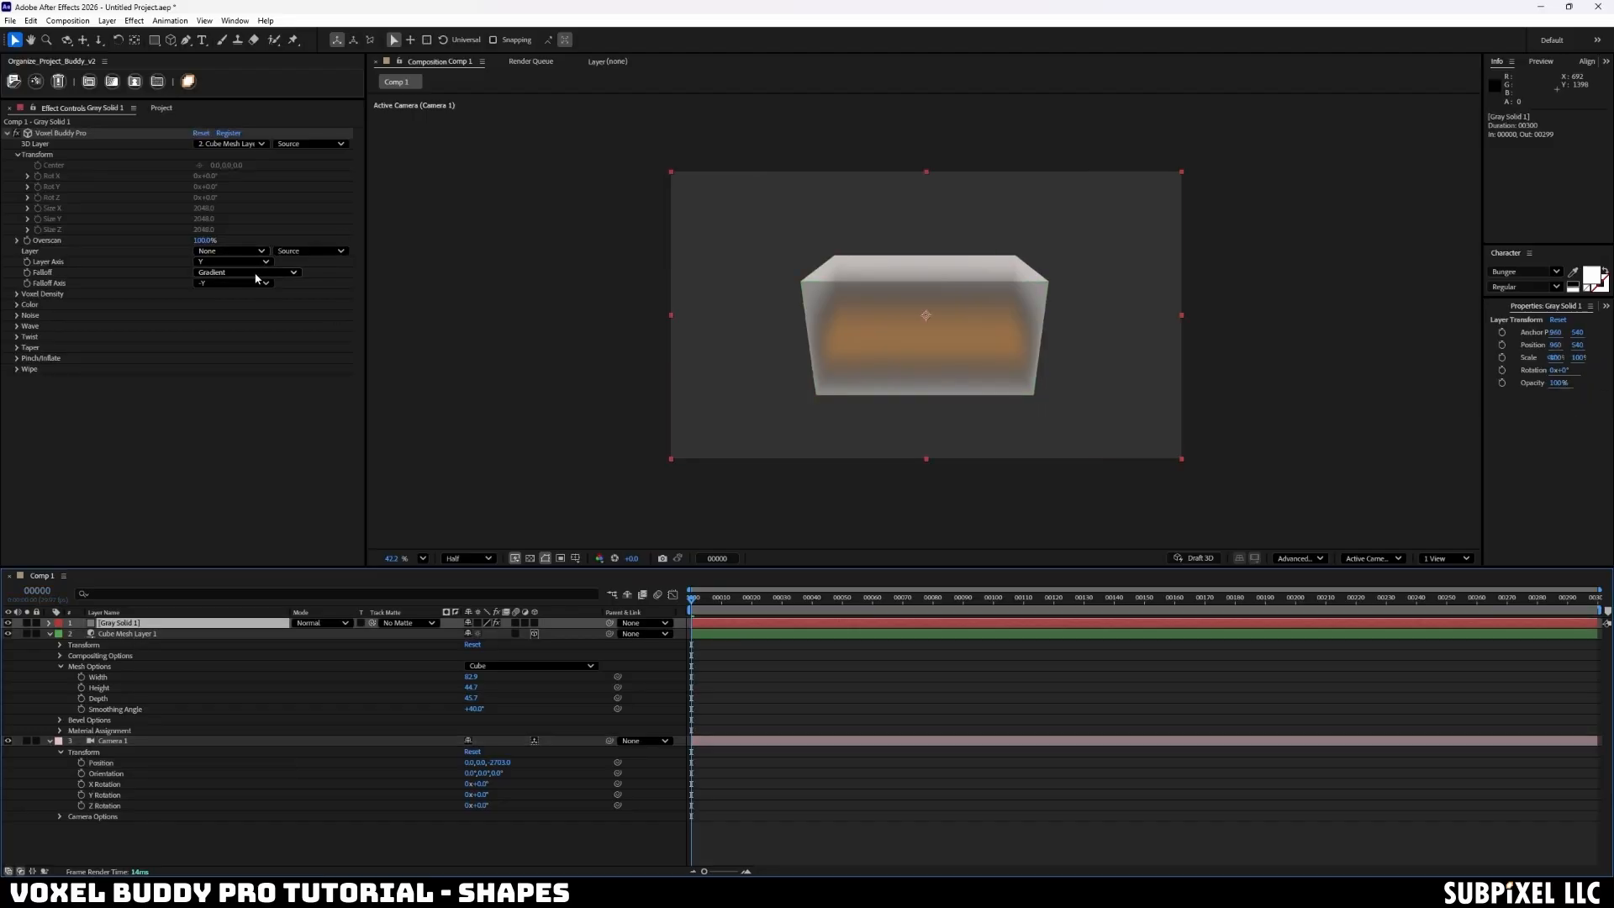
pyautogui.click(257, 274)
pyautogui.click(267, 329)
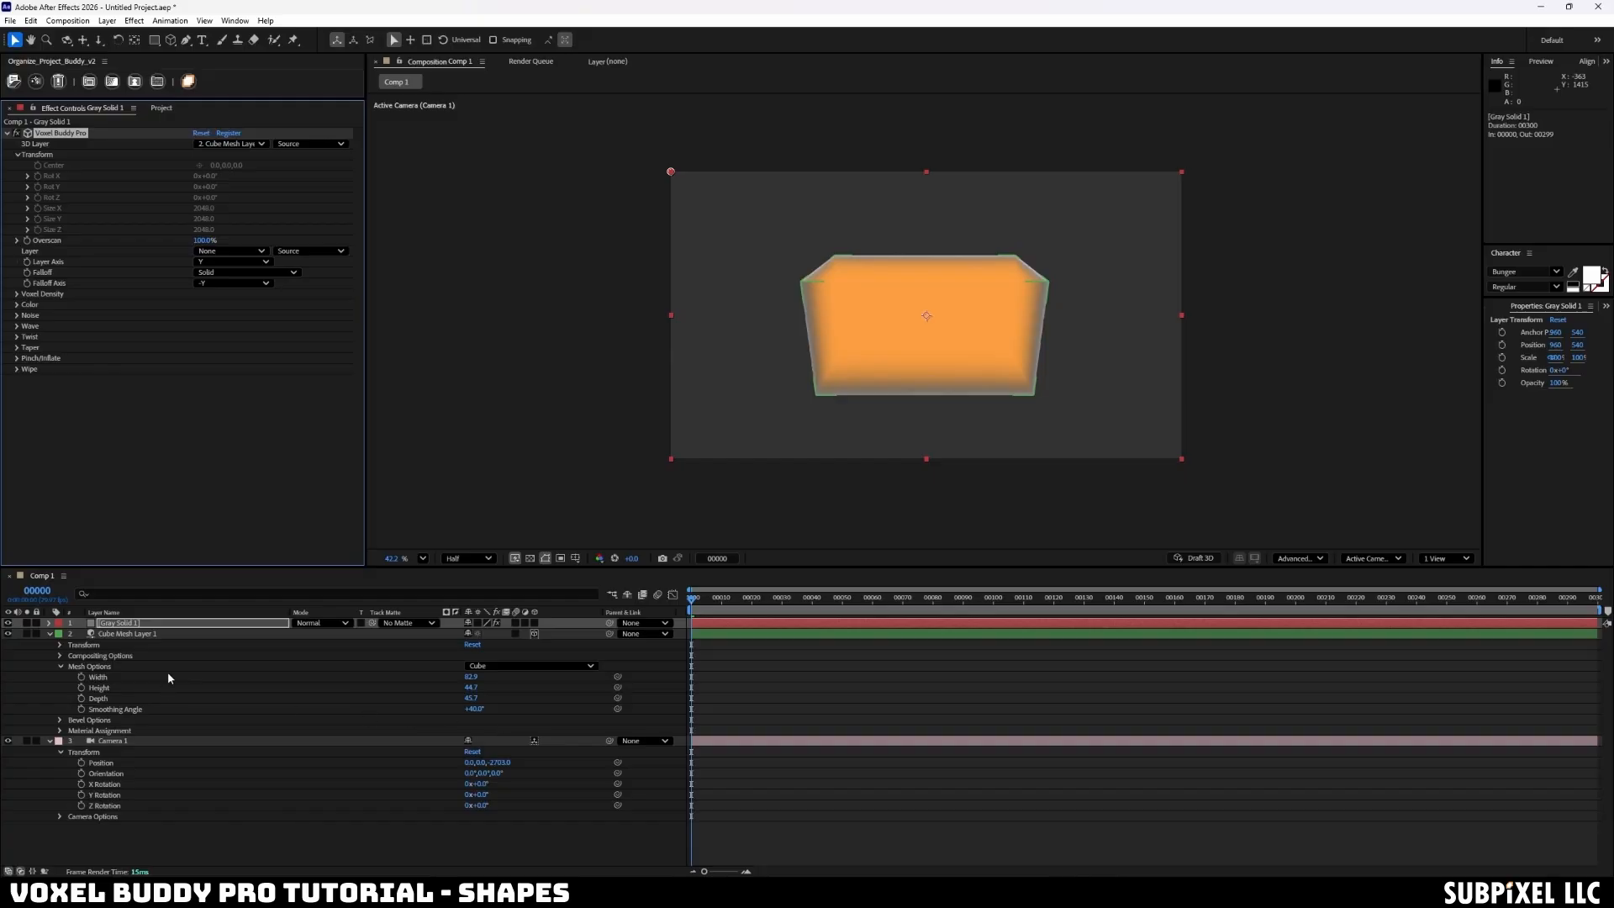
# - Bevel the cube mesh with a radius of 13 and 100 sides, undoing the trial rotation
pyautogui.click(60, 720)
pyautogui.moveTo(469, 729)
pyautogui.mouseDown()
pyautogui.moveTo(494, 730)
pyautogui.moveTo(481, 729)
pyautogui.mouseUp()
pyautogui.moveTo(927, 279); pyautogui.dragTo(931, 325)
pyautogui.hotkey('ctrl', 'z')
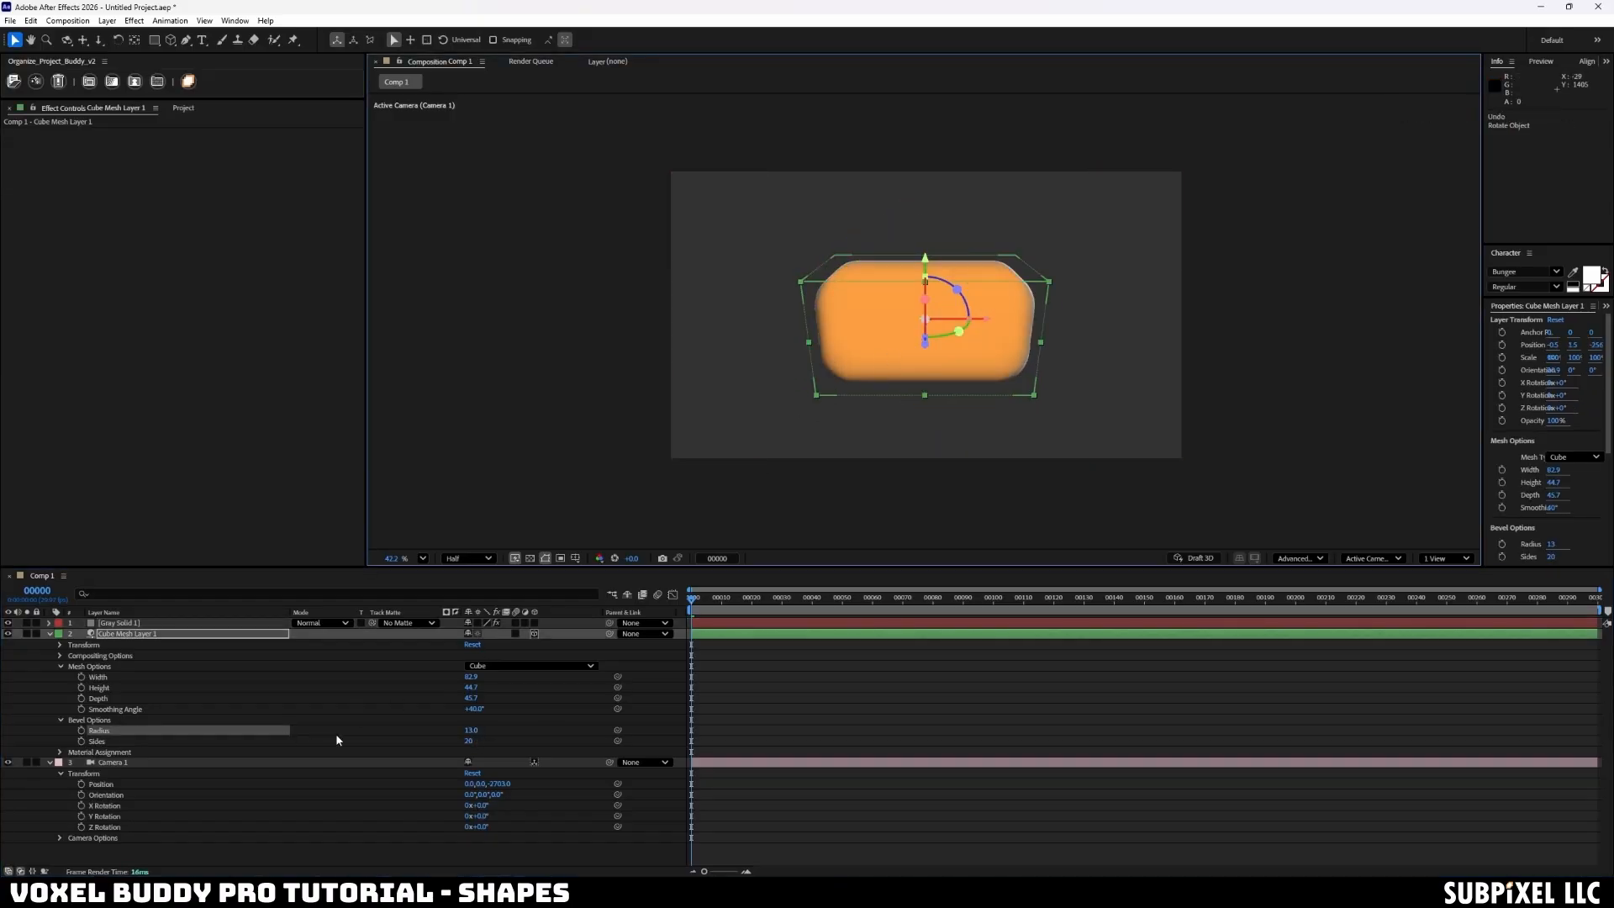
pyautogui.moveTo(469, 740); pyautogui.dragTo(342, 737)
# - Change the mesh type to Sphere and pull the camera back to a Z position of about -2960
pyautogui.click(530, 665)
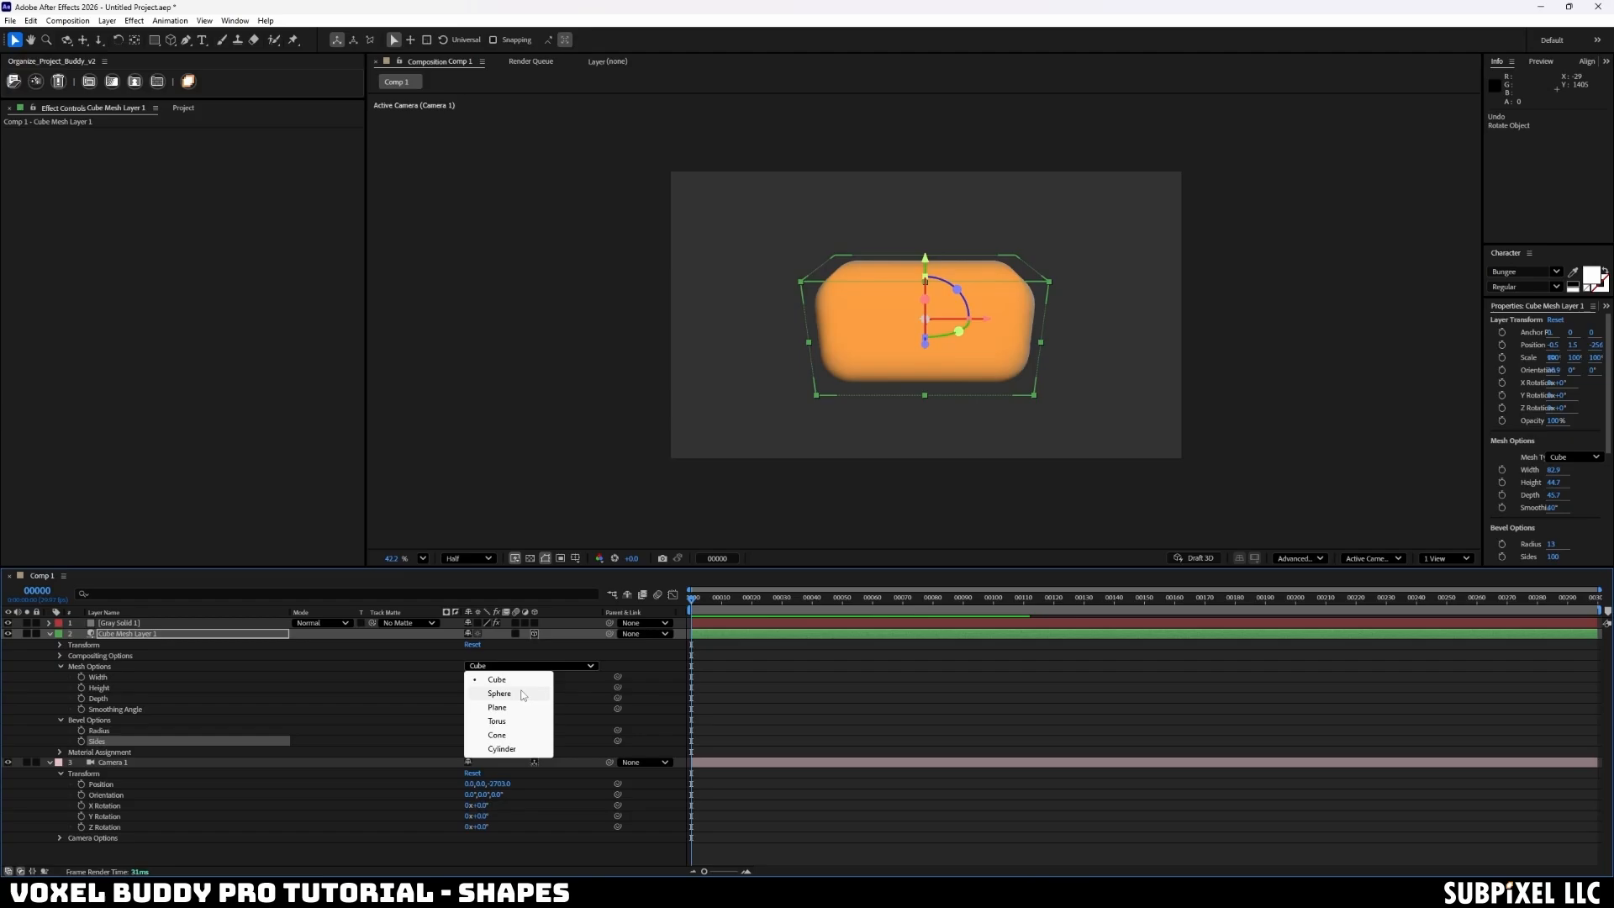
pyautogui.click(520, 695)
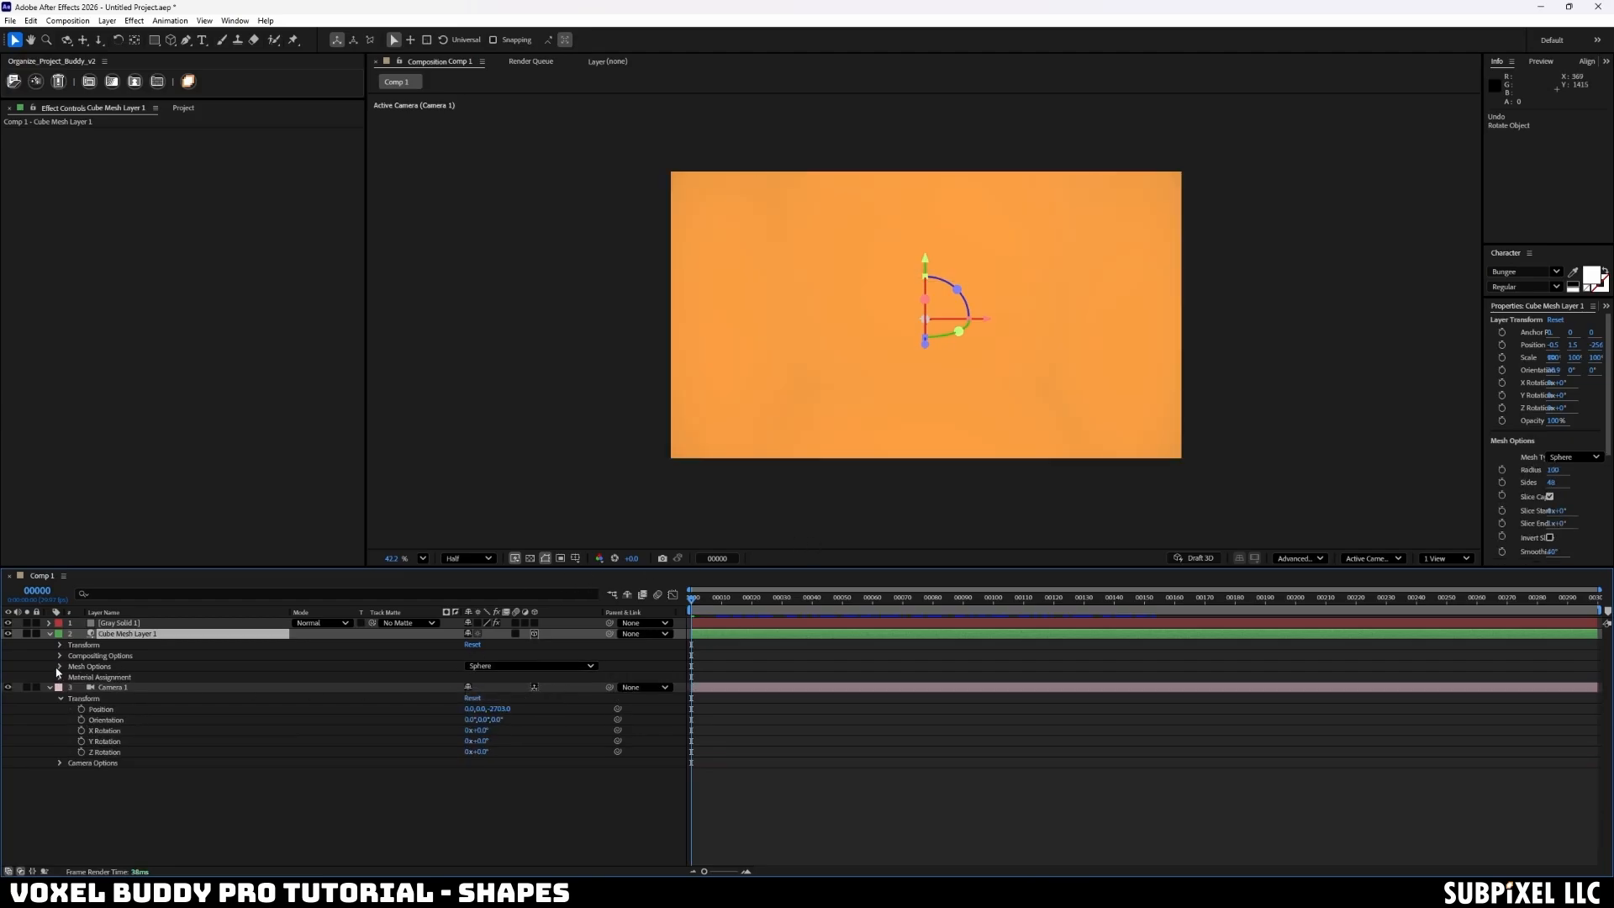
pyautogui.moveTo(506, 711); pyautogui.dragTo(329, 696)
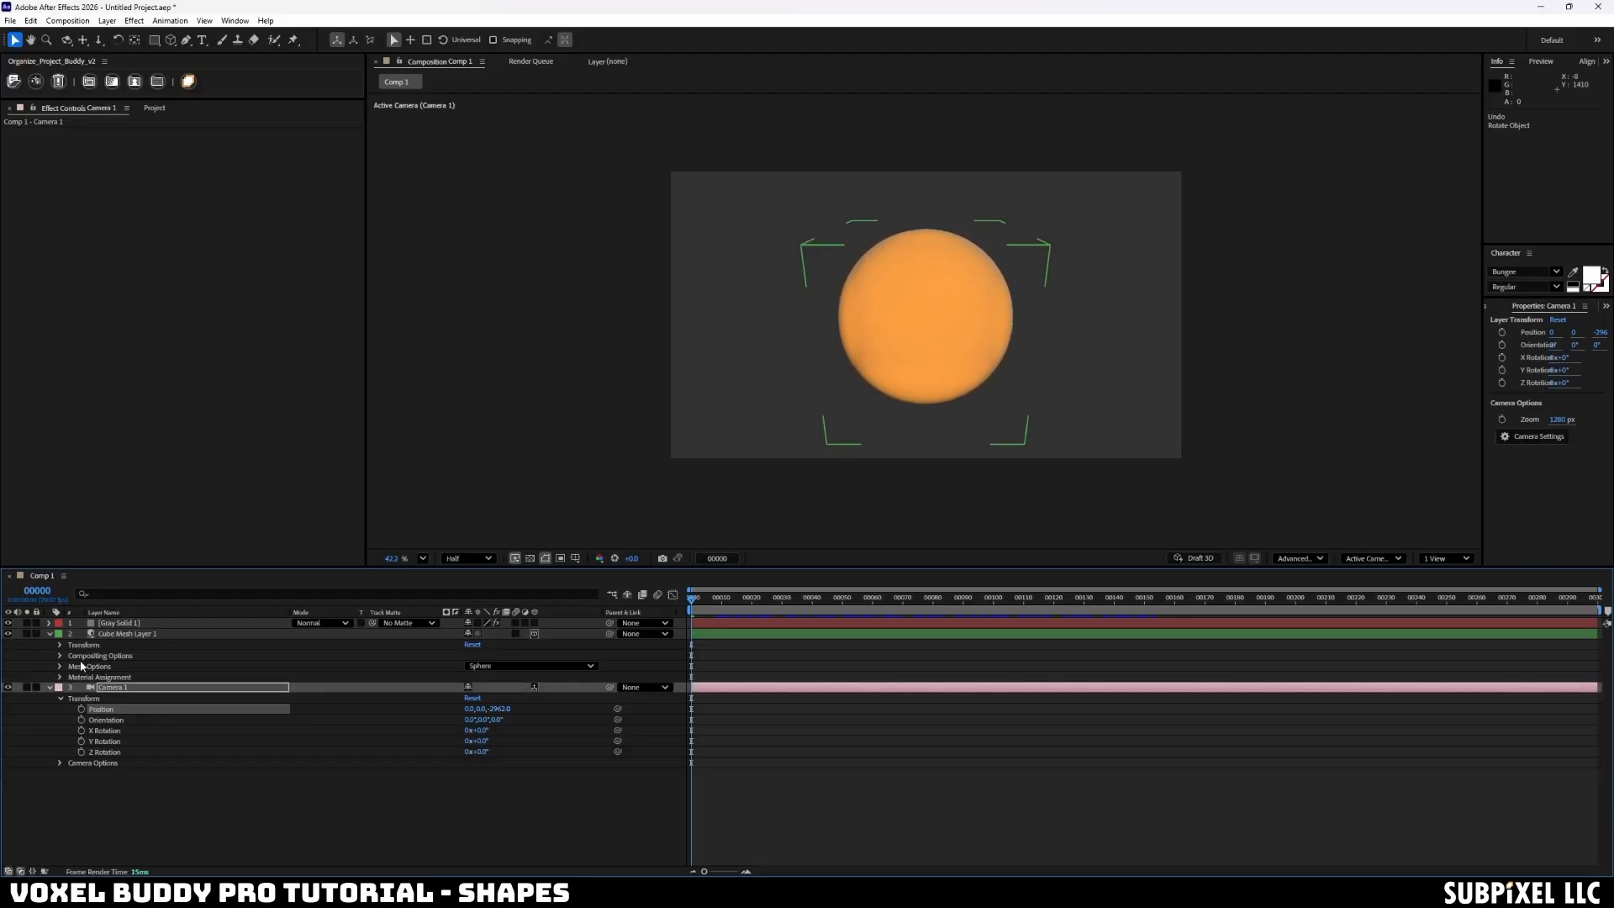
# - Set the sphere's radius to 106, cut it into a wedge with Slice End, and tilt it to about 90° around X
pyautogui.click(418, 645)
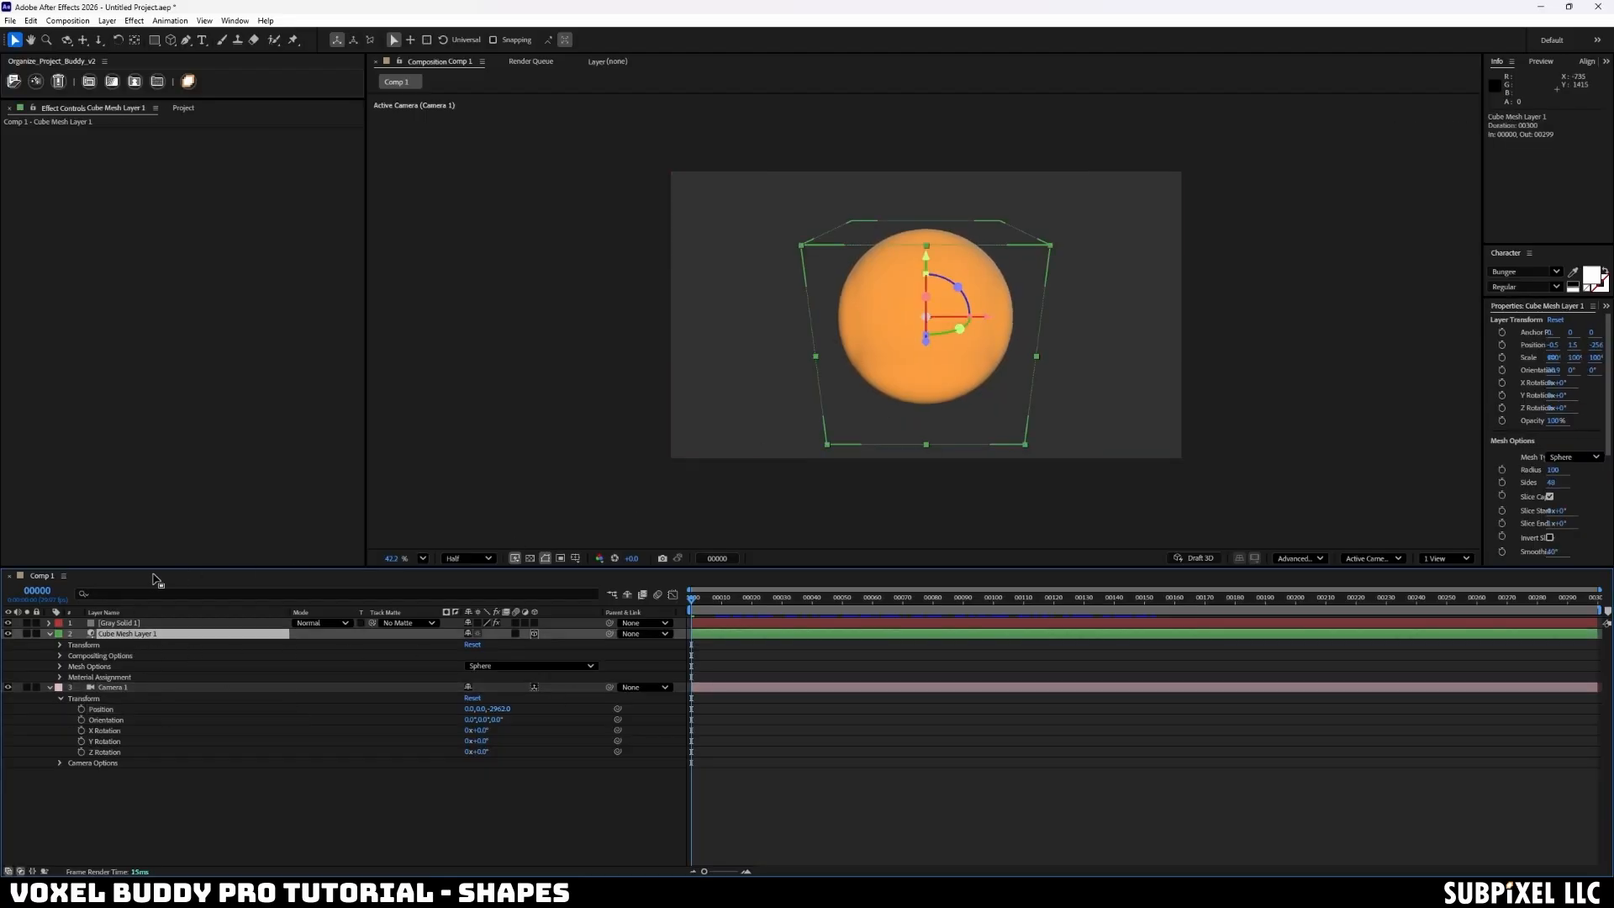
pyautogui.click(60, 645)
pyautogui.click(60, 644)
pyautogui.click(60, 667)
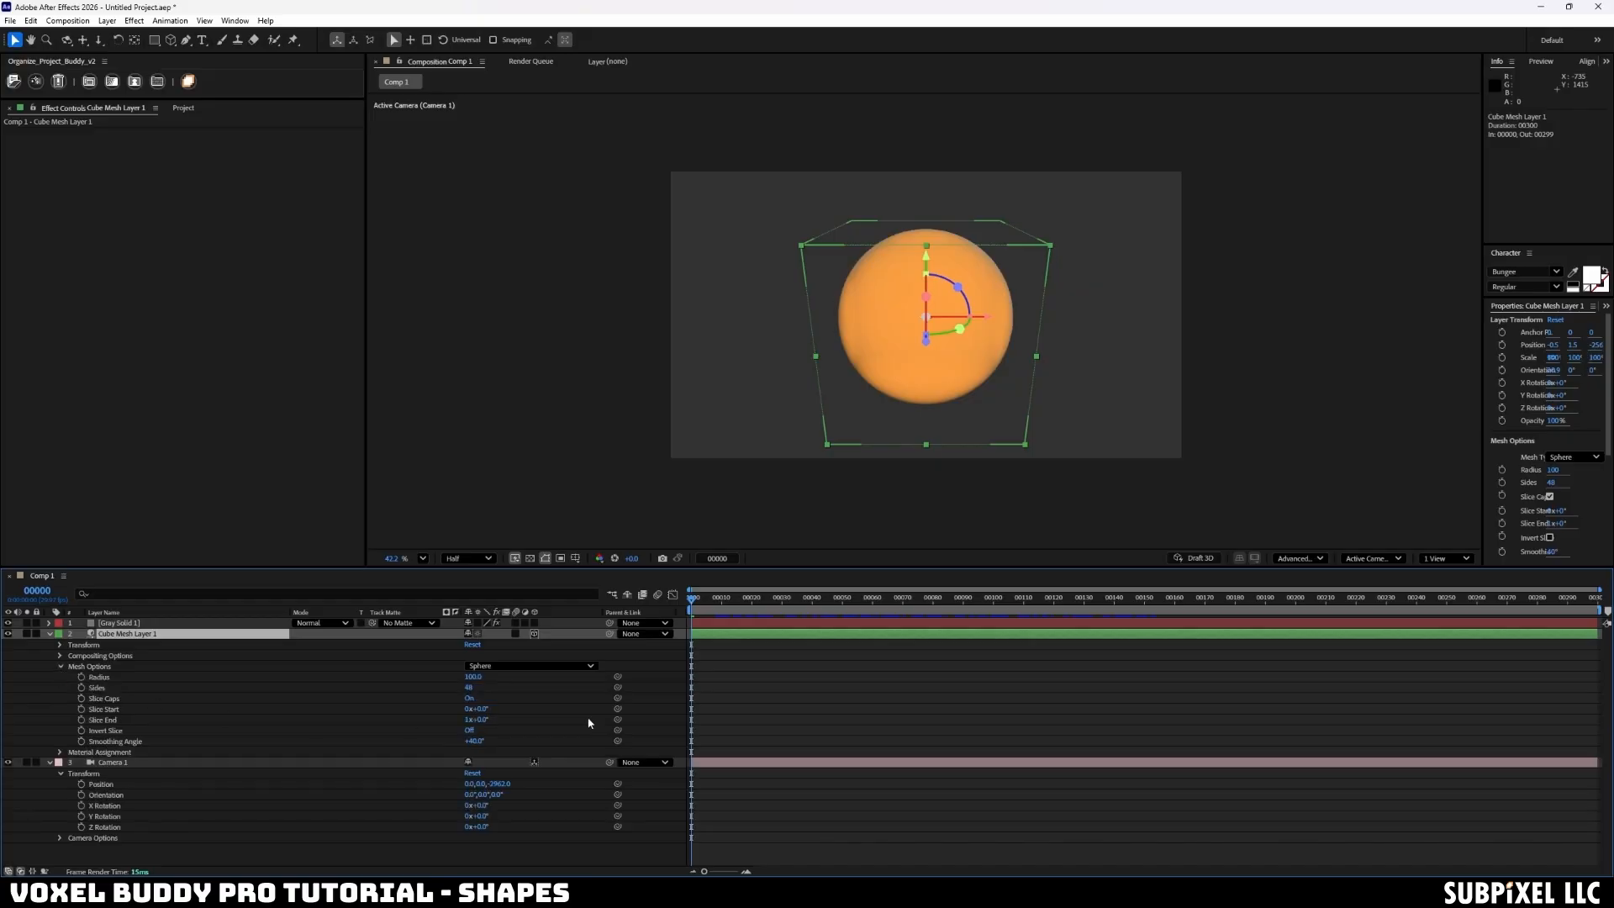
pyautogui.moveTo(473, 676); pyautogui.dragTo(521, 720)
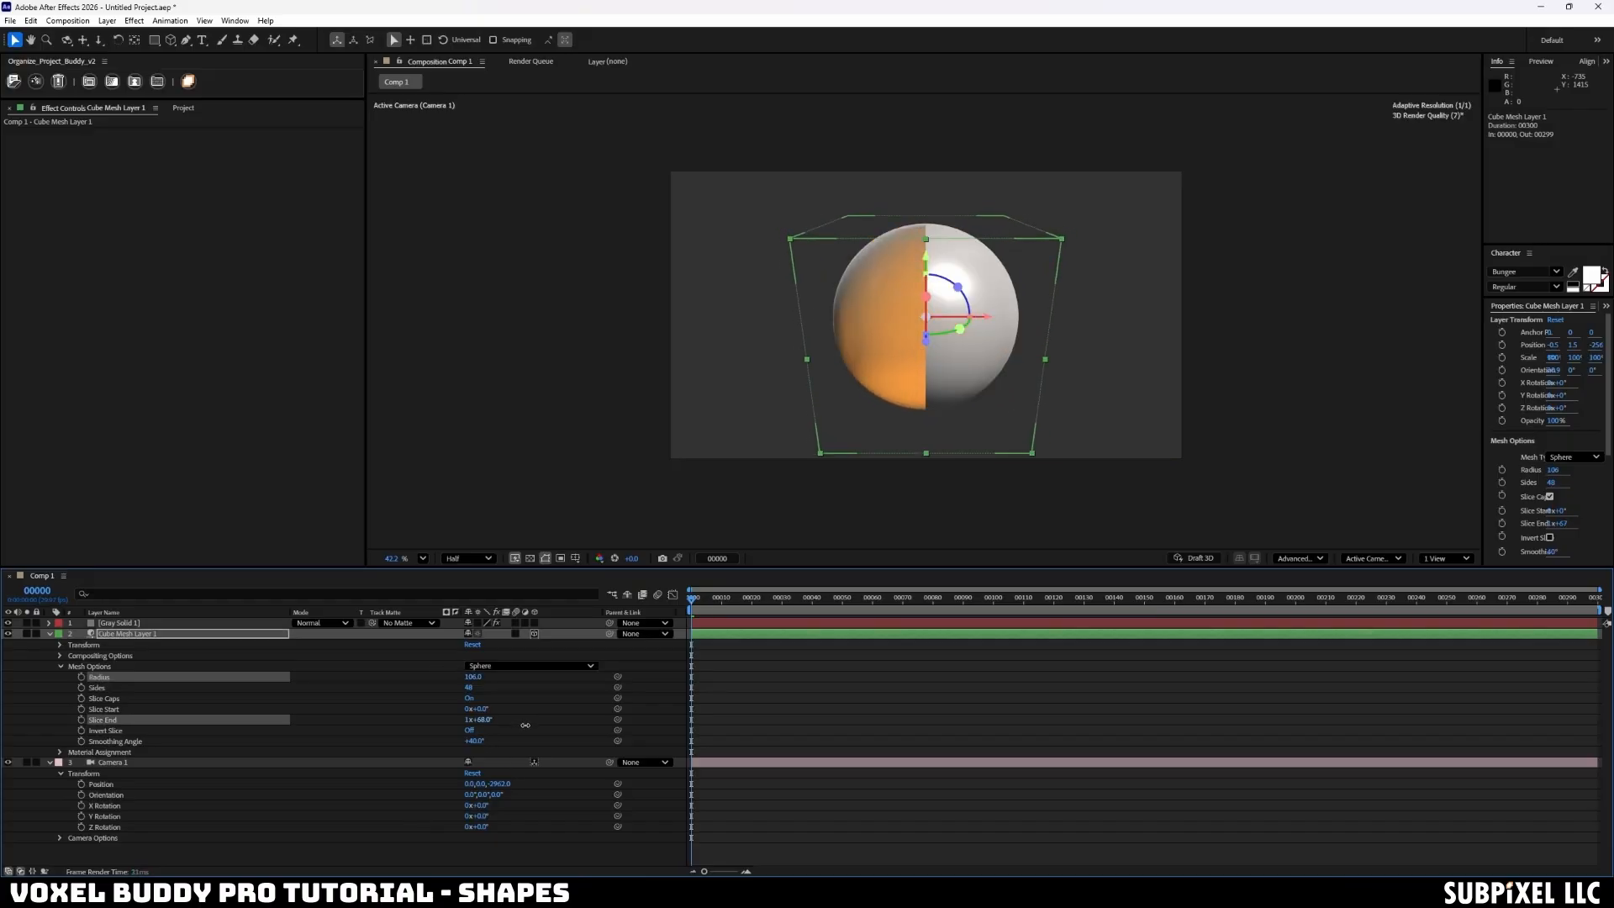
pyautogui.moveTo(925, 296); pyautogui.dragTo(925, 349)
pyautogui.moveTo(477, 719); pyautogui.dragTo(355, 714)
# - Try the Plane mesh type and a free rotation of the plane, and undo the rotation
pyautogui.click(546, 665)
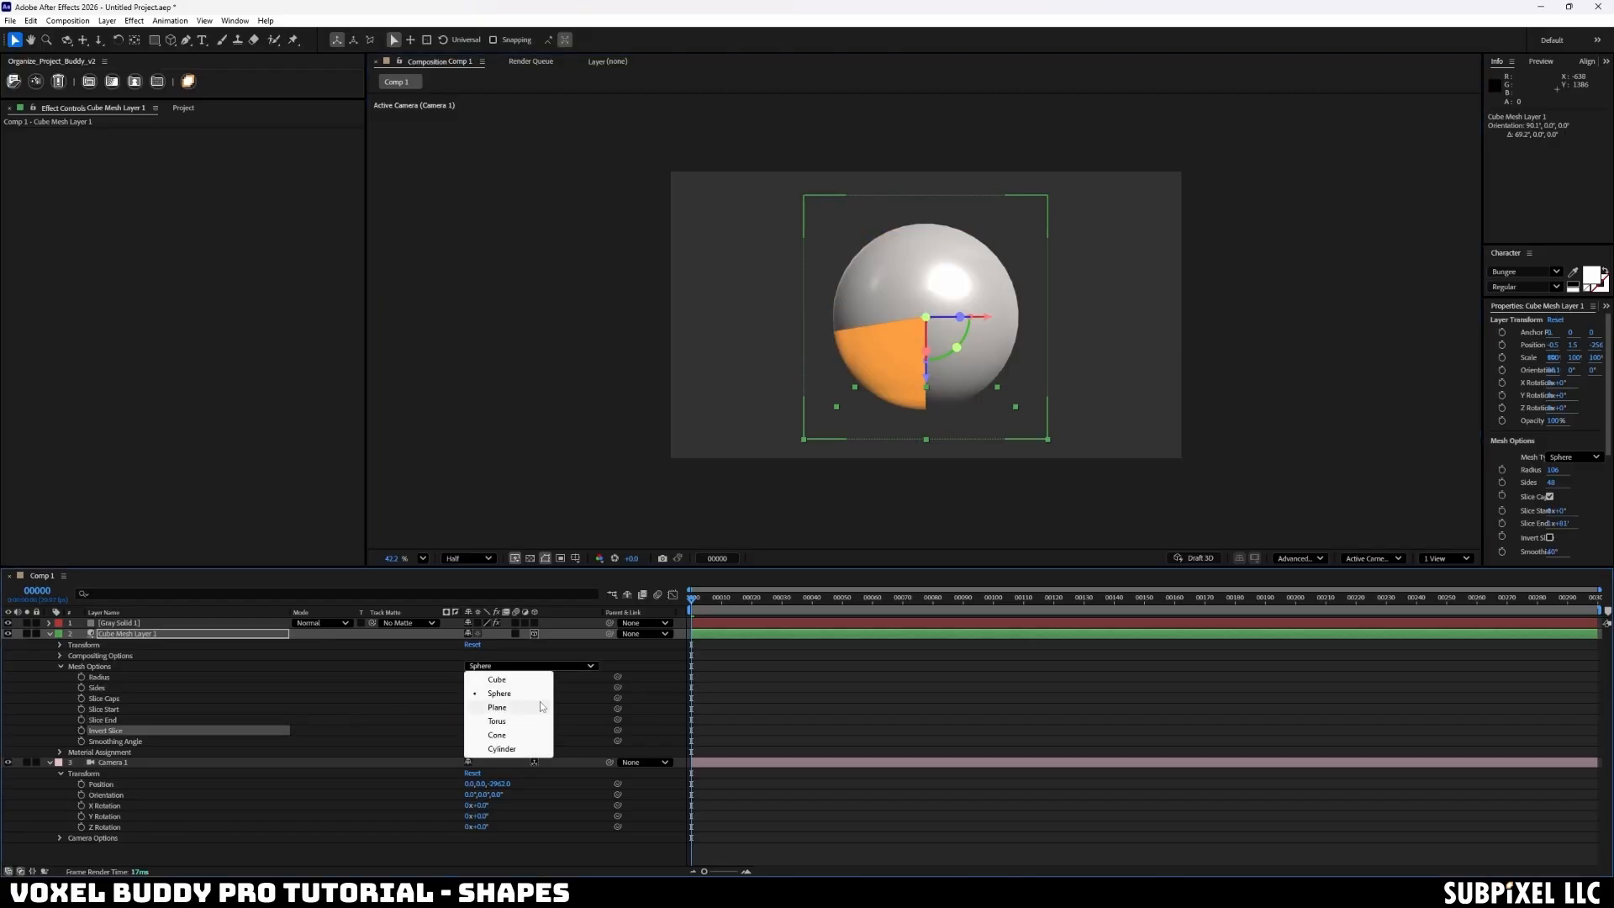
pyautogui.click(538, 708)
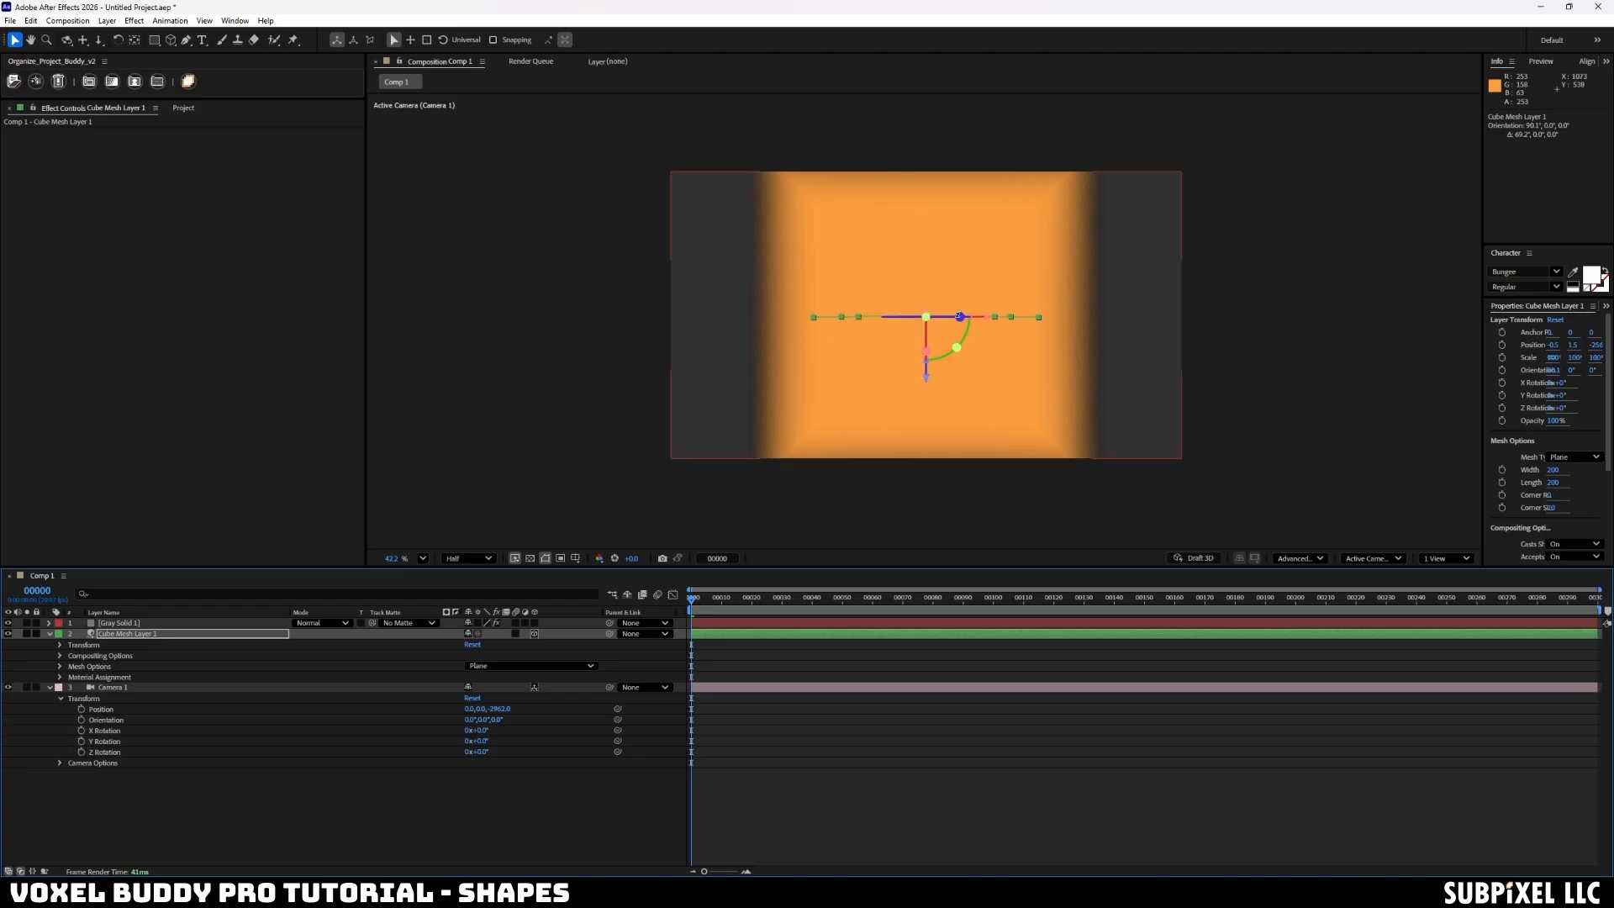
pyautogui.moveTo(959, 317); pyautogui.dragTo(958, 394)
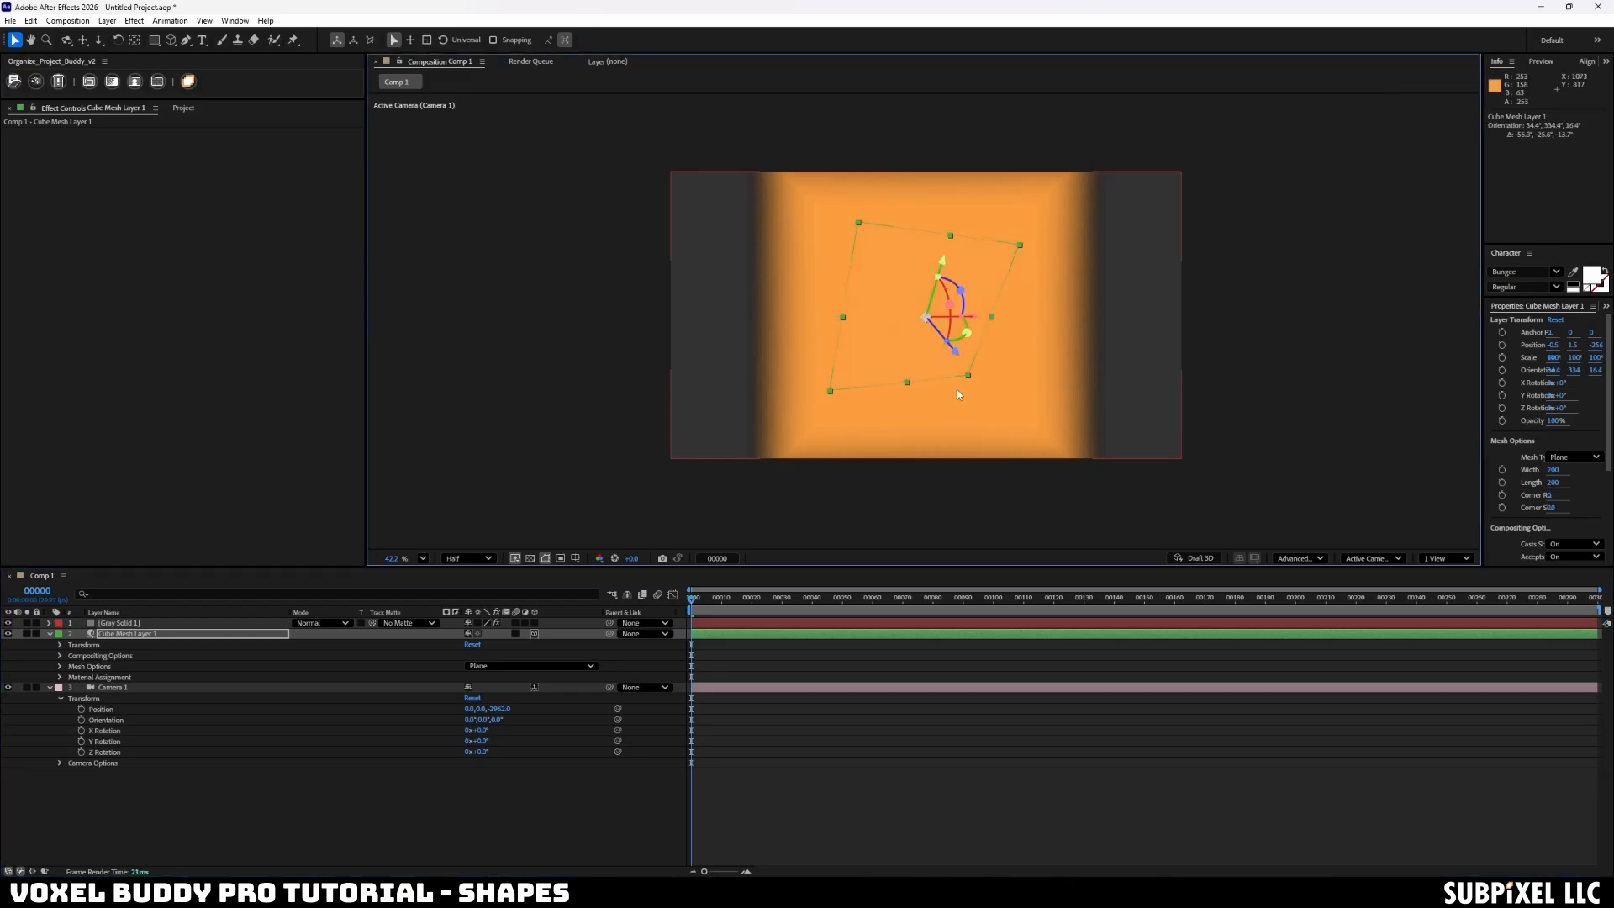
pyautogui.hotkey('ctrl', 'z')
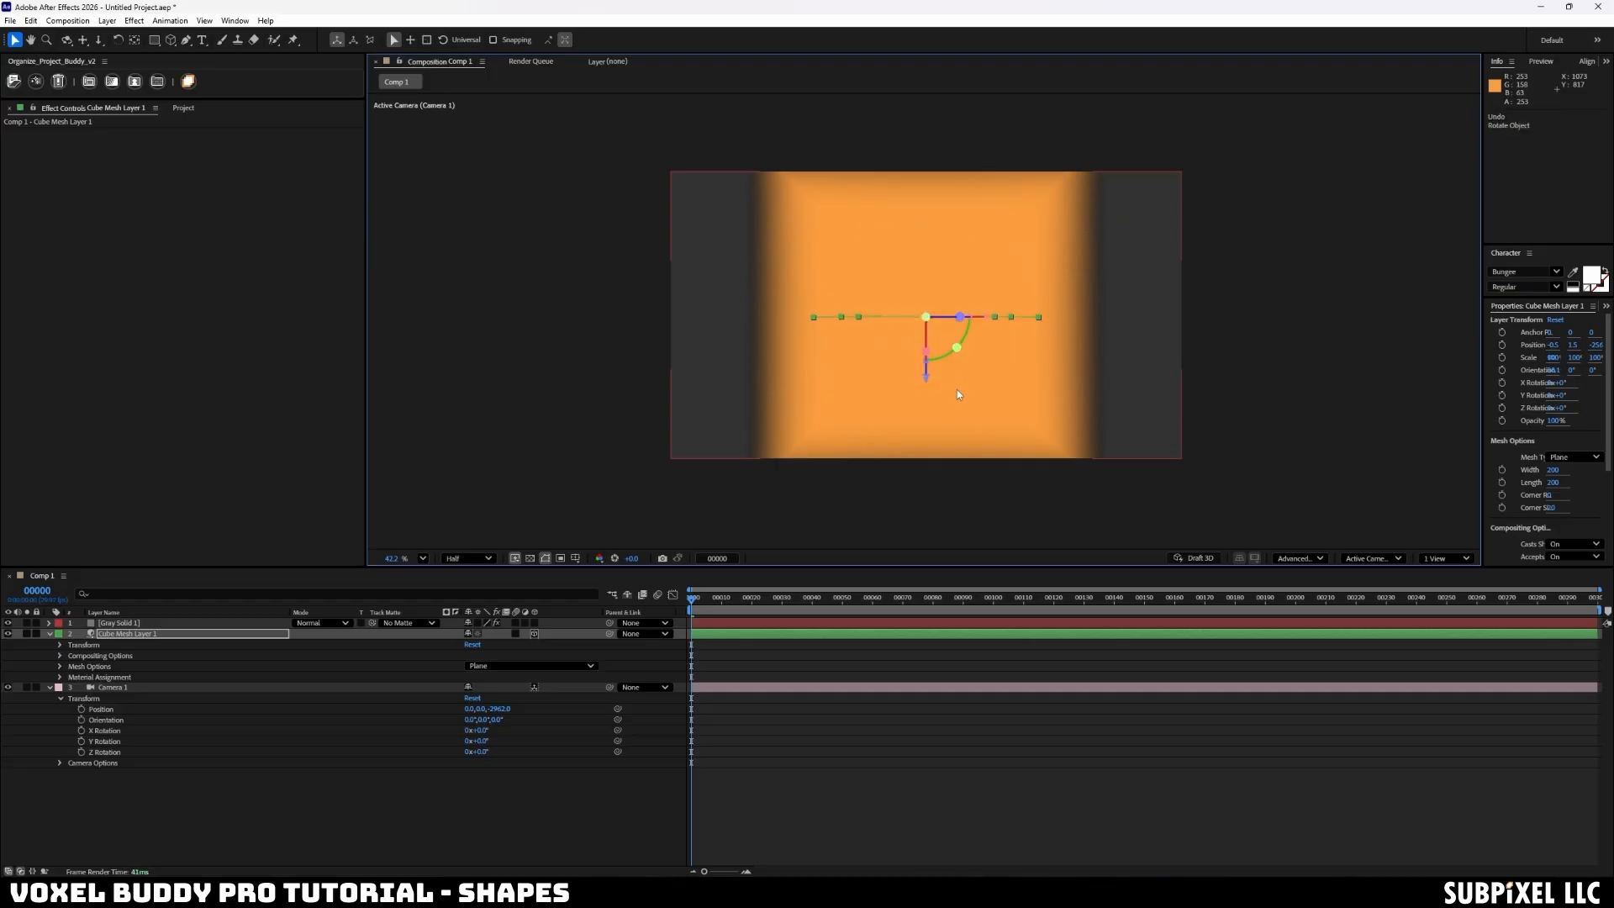
# - Change the mesh type to Torus and tilt the ring to about 134° around X
pyautogui.click(516, 666)
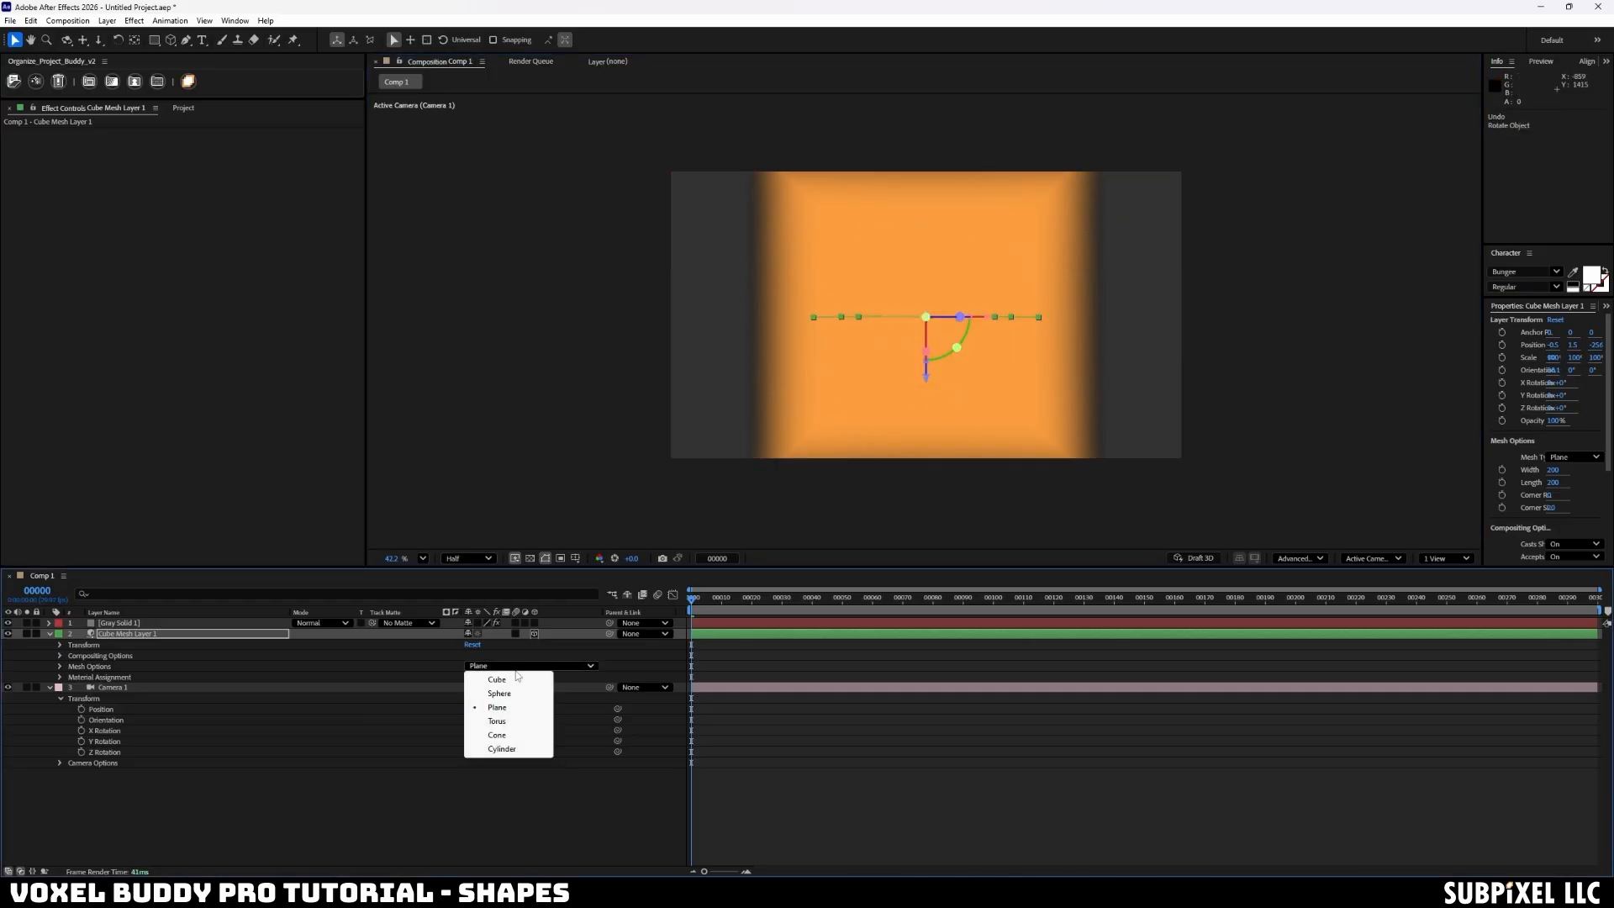
pyautogui.click(517, 723)
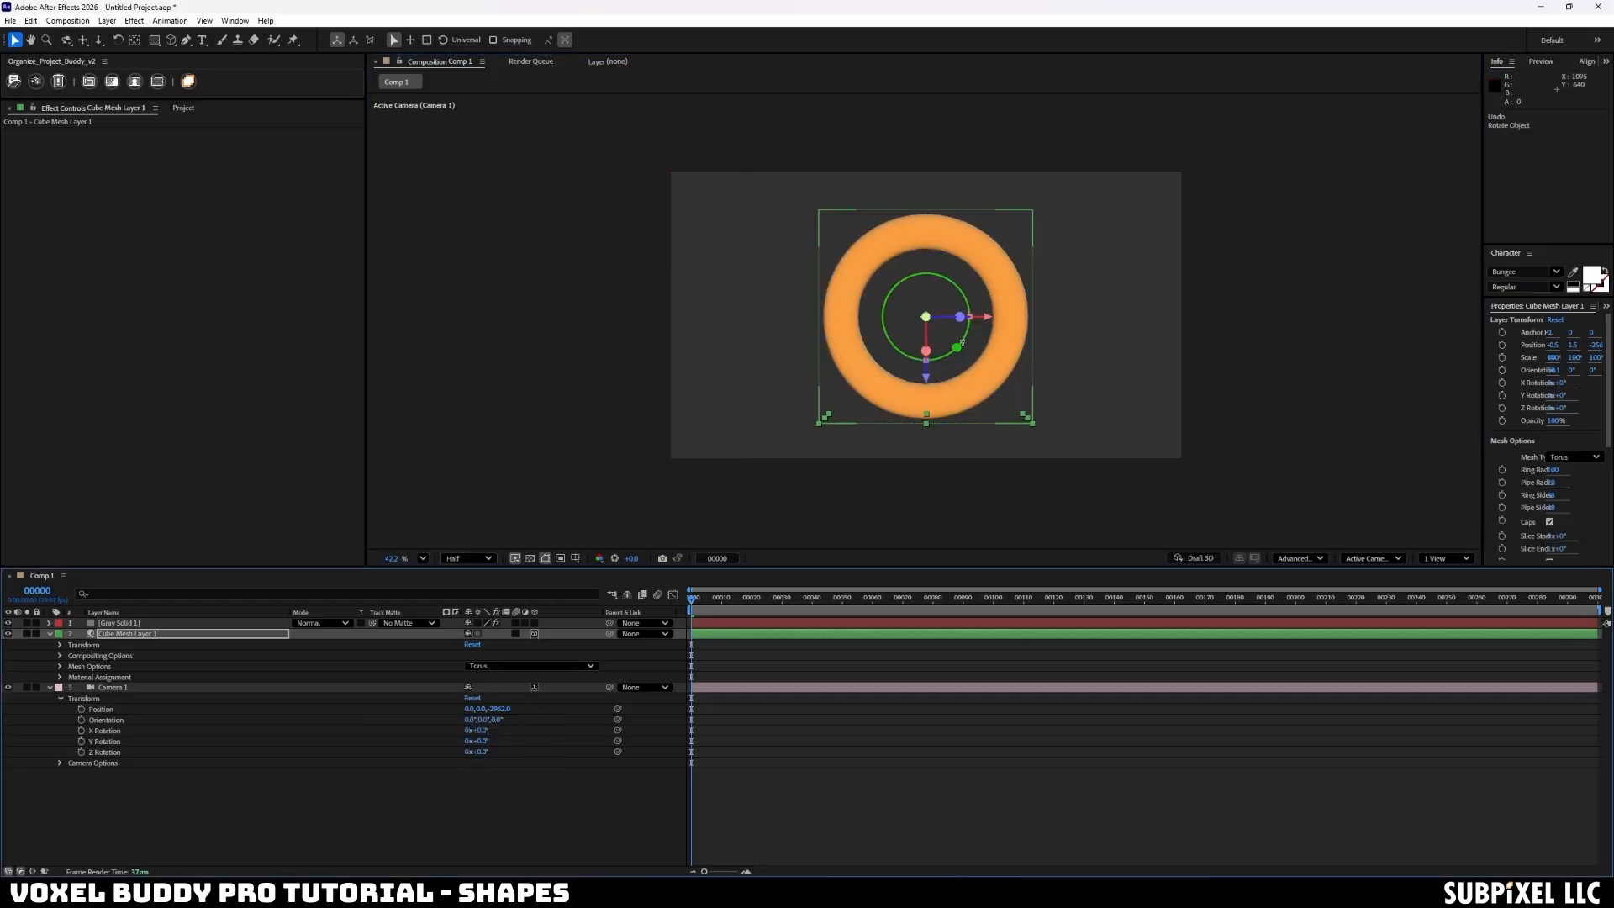
pyautogui.moveTo(962, 342)
pyautogui.mouseDown()
pyautogui.moveTo(937, 325)
pyautogui.moveTo(927, 348)
pyautogui.moveTo(939, 336)
pyautogui.mouseUp()
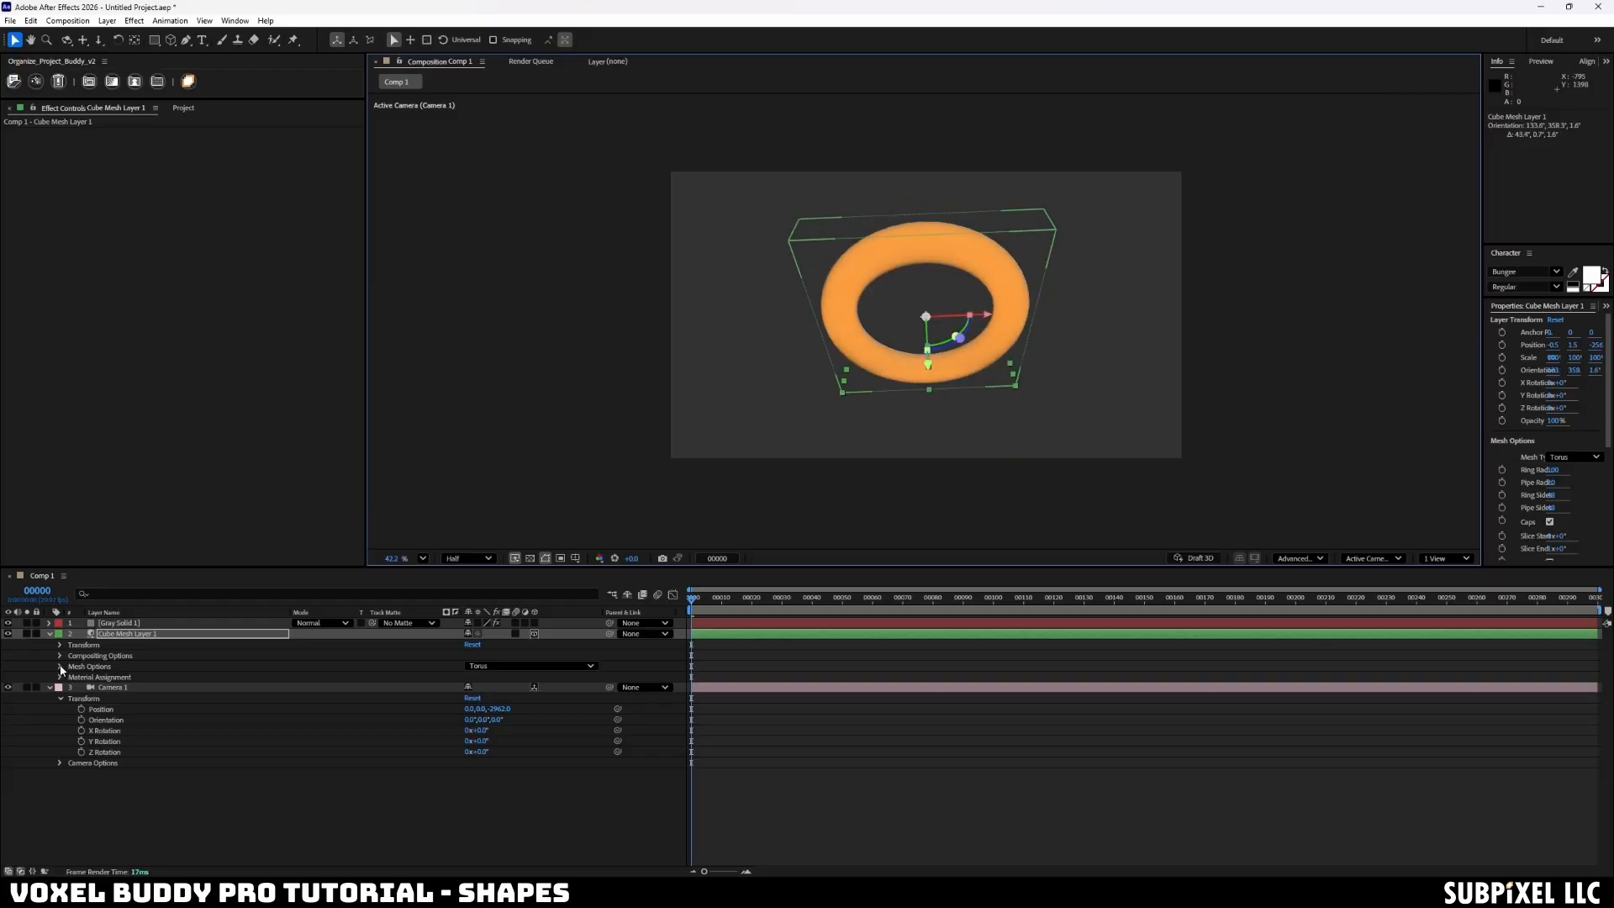
# - Try cutting a gap in the torus with Slice End, and undo the change
pyautogui.click(59, 666)
pyautogui.moveTo(480, 744)
pyautogui.mouseDown()
pyautogui.moveTo(503, 745)
pyautogui.moveTo(475, 731)
pyautogui.mouseUp()
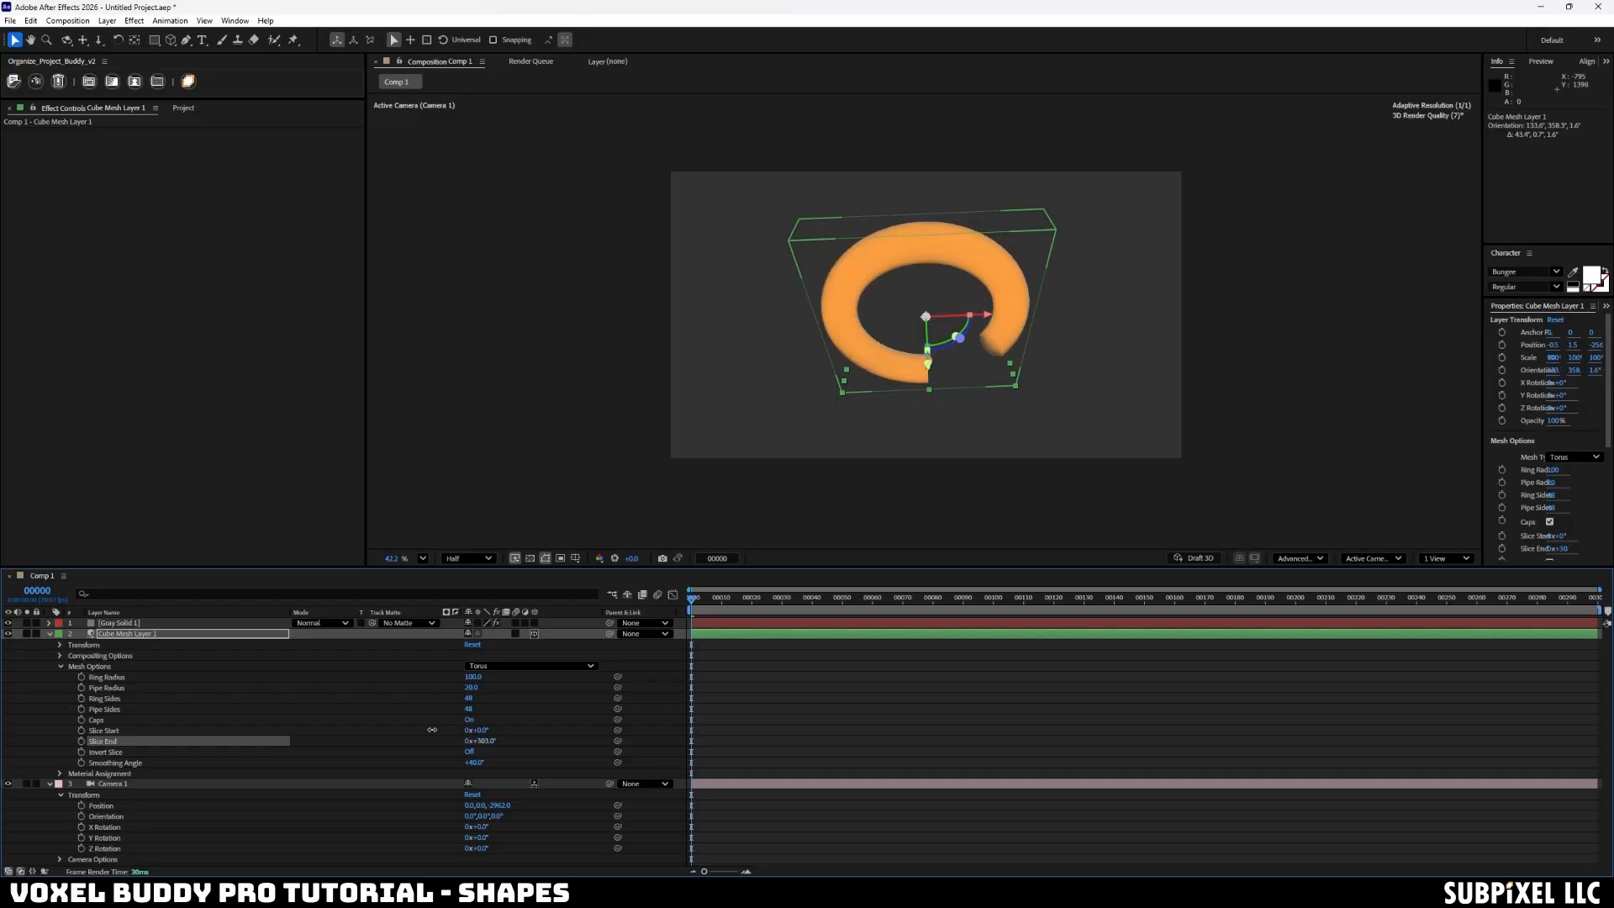
pyautogui.hotkey('ctrl', 'z')
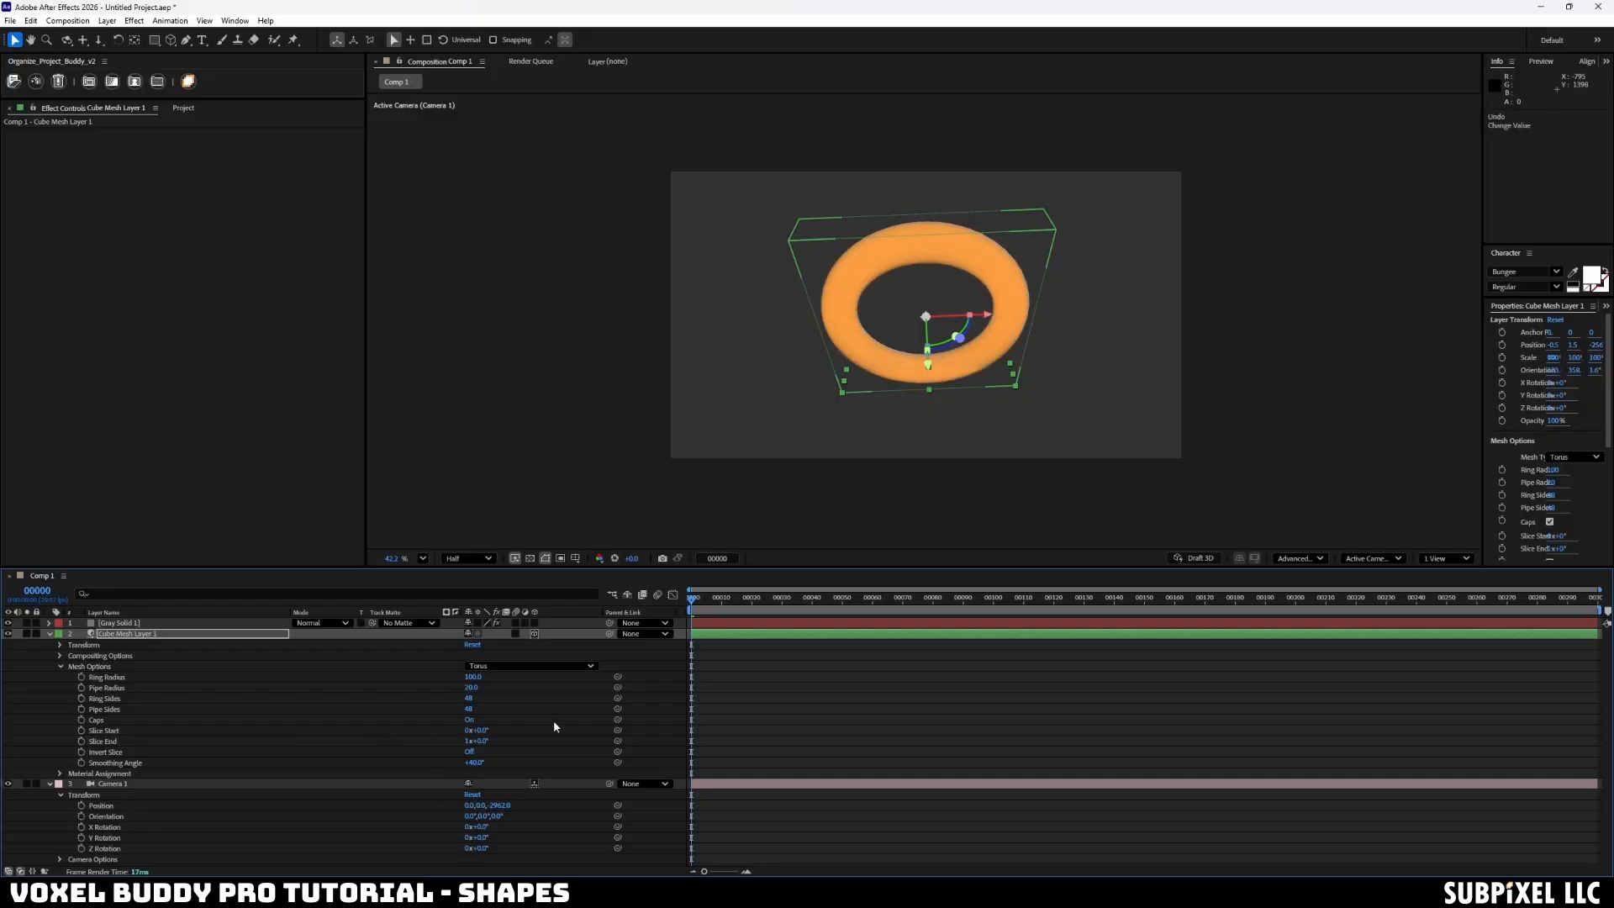
# - Change the mesh type to Cone and rotate it point-up to an orientation of about 202°, 331°, 170°
pyautogui.click(563, 666)
pyautogui.click(516, 738)
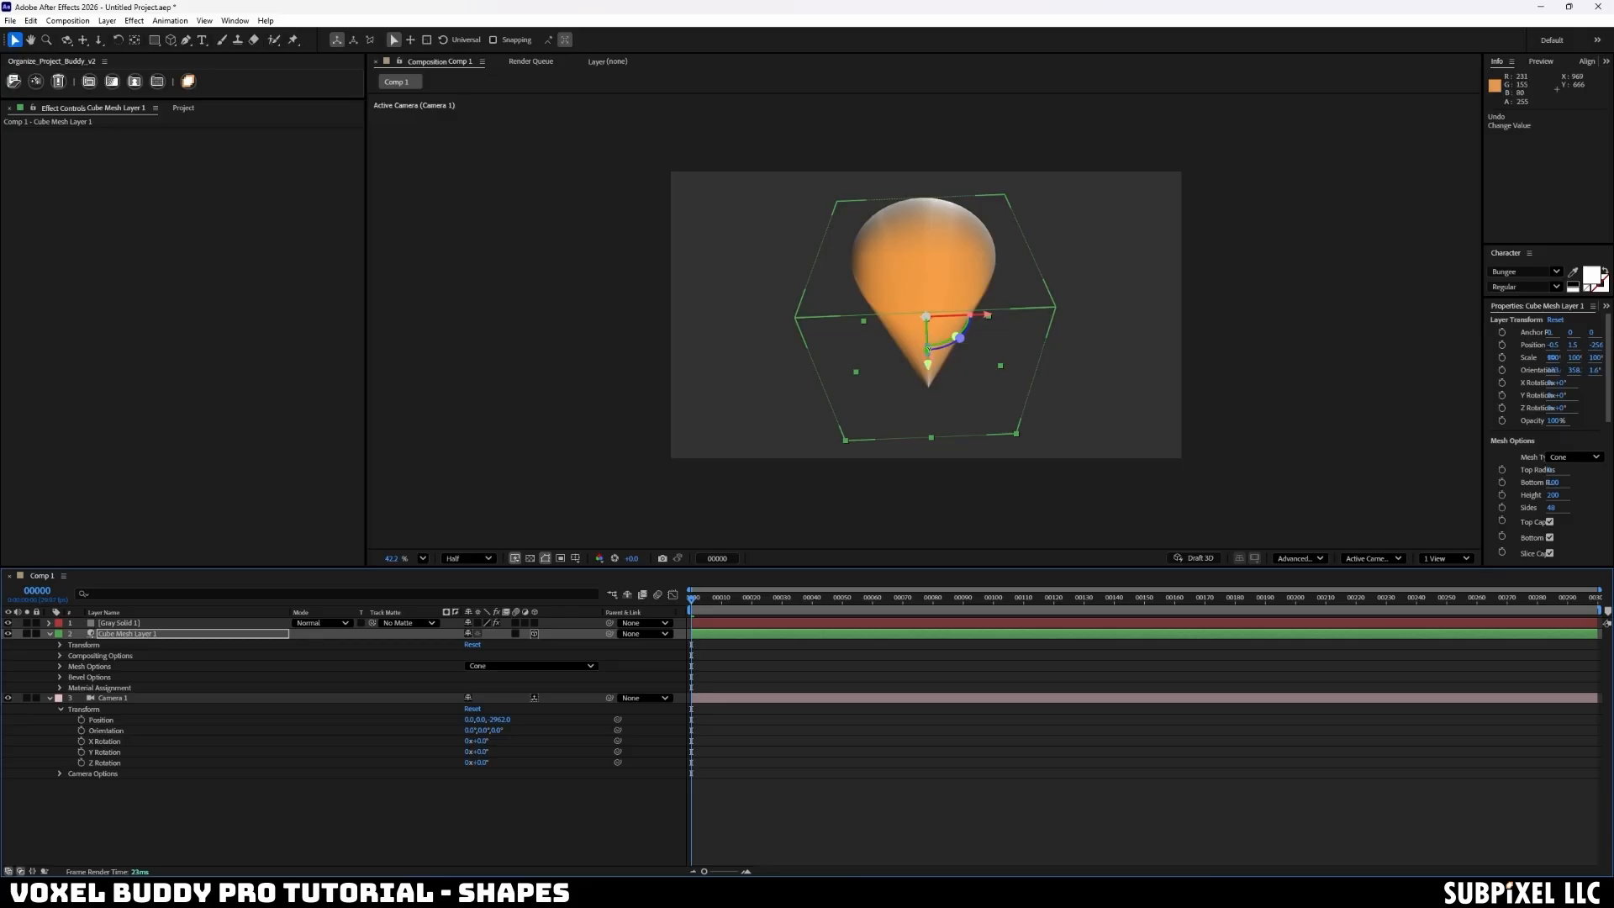
pyautogui.moveTo(956, 339)
pyautogui.mouseDown()
pyautogui.moveTo(916, 321)
pyautogui.moveTo(953, 314)
pyautogui.moveTo(933, 328)
pyautogui.mouseUp()
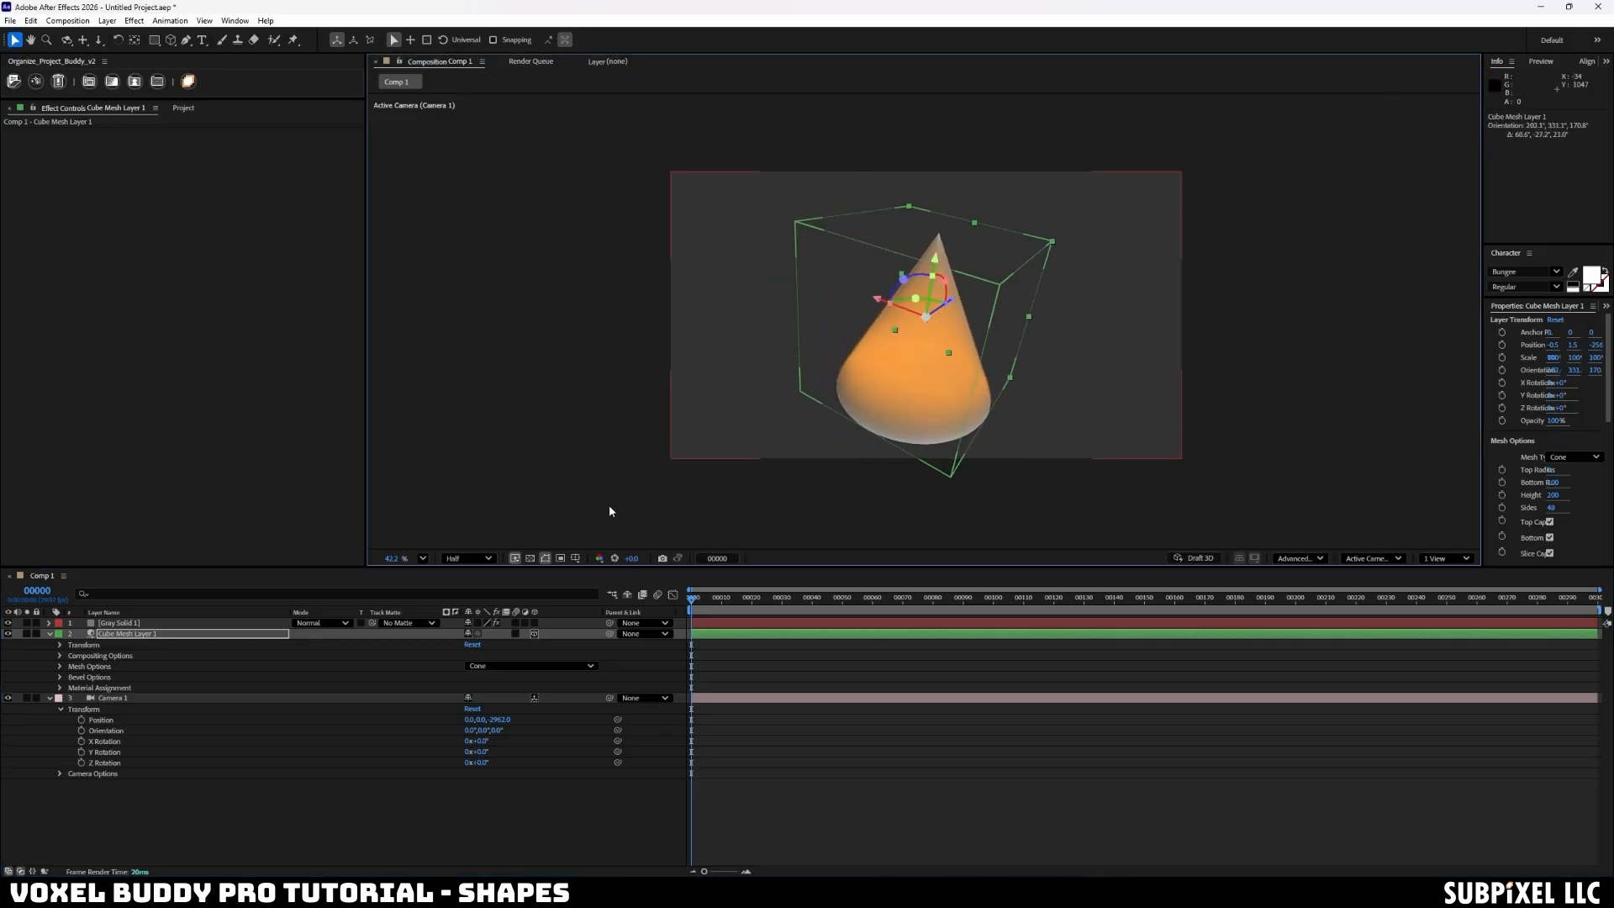
# - Try adjusting the cone's top and bottom bevel radius, and undo the change
pyautogui.click(59, 678)
pyautogui.moveTo(469, 687)
pyautogui.mouseDown()
pyautogui.moveTo(497, 706)
pyautogui.moveTo(452, 701)
pyautogui.mouseUp()
pyautogui.hotkey('ctrl', 'z')
# - Change the mesh type to Cylinder and adjust the cylinder's bevel radius
pyautogui.click(521, 666)
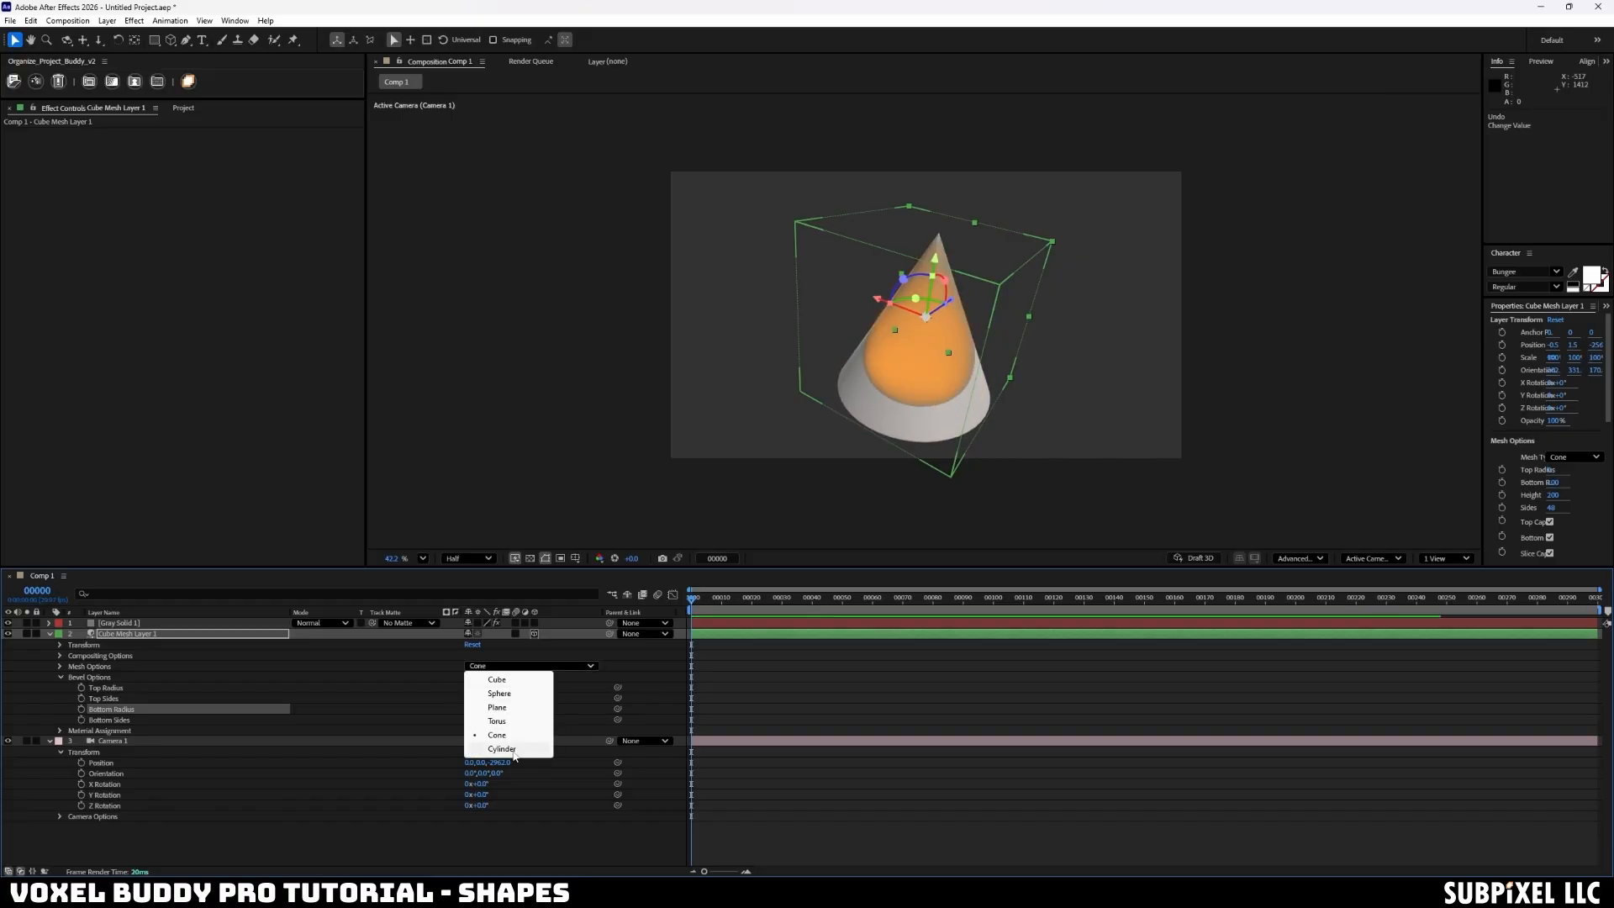
pyautogui.click(516, 750)
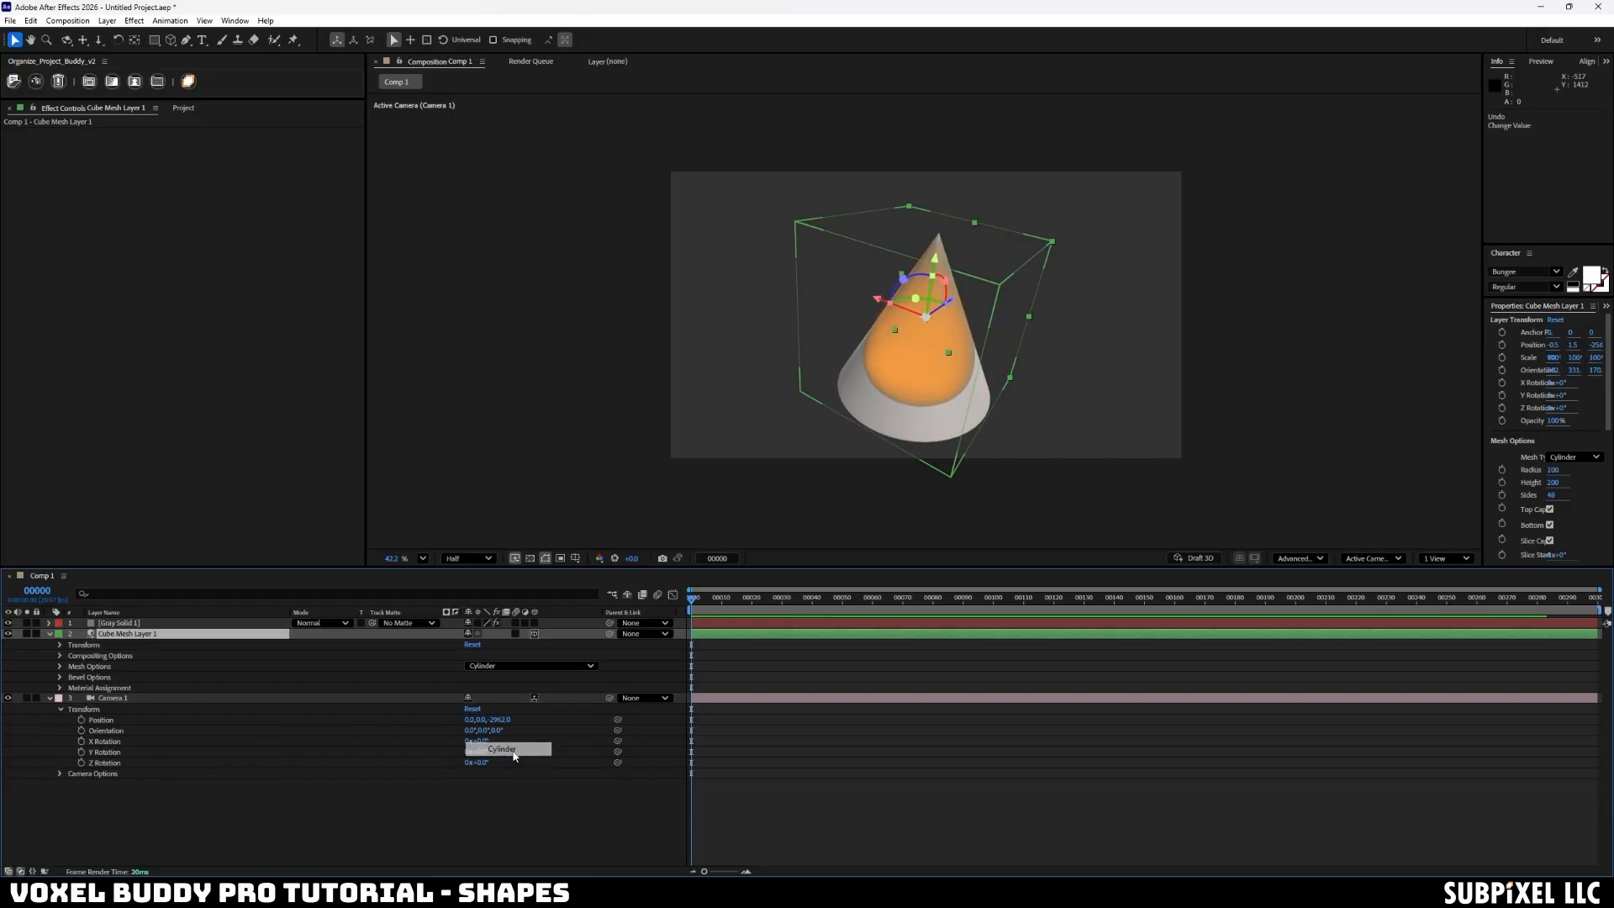
pyautogui.click(59, 676)
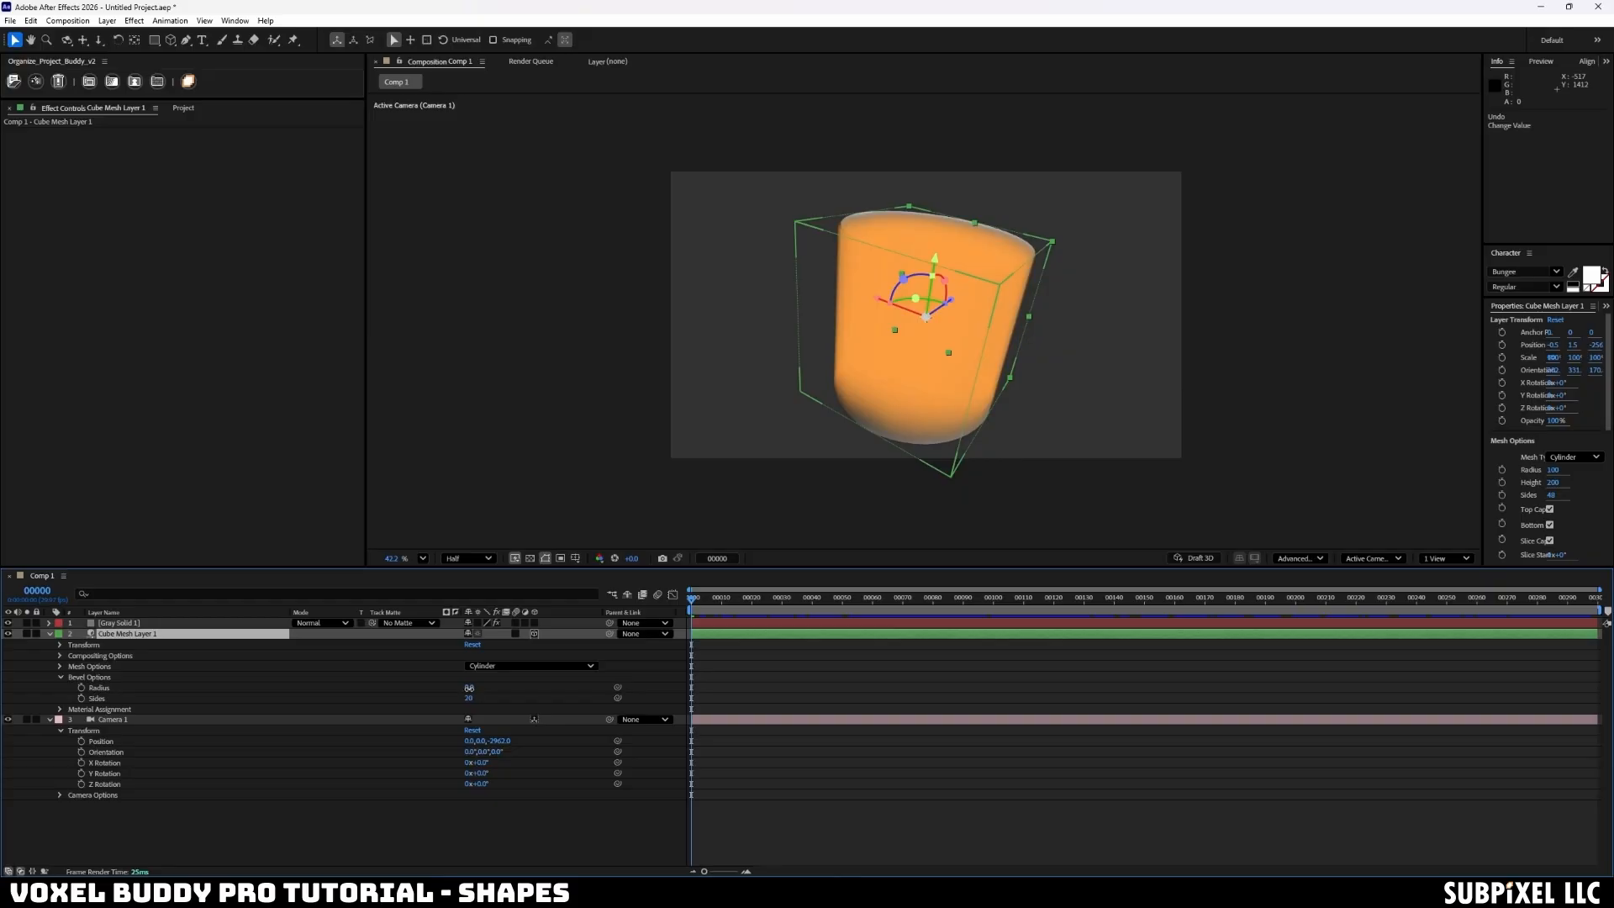
pyautogui.moveTo(468, 688); pyautogui.dragTo(665, 698)
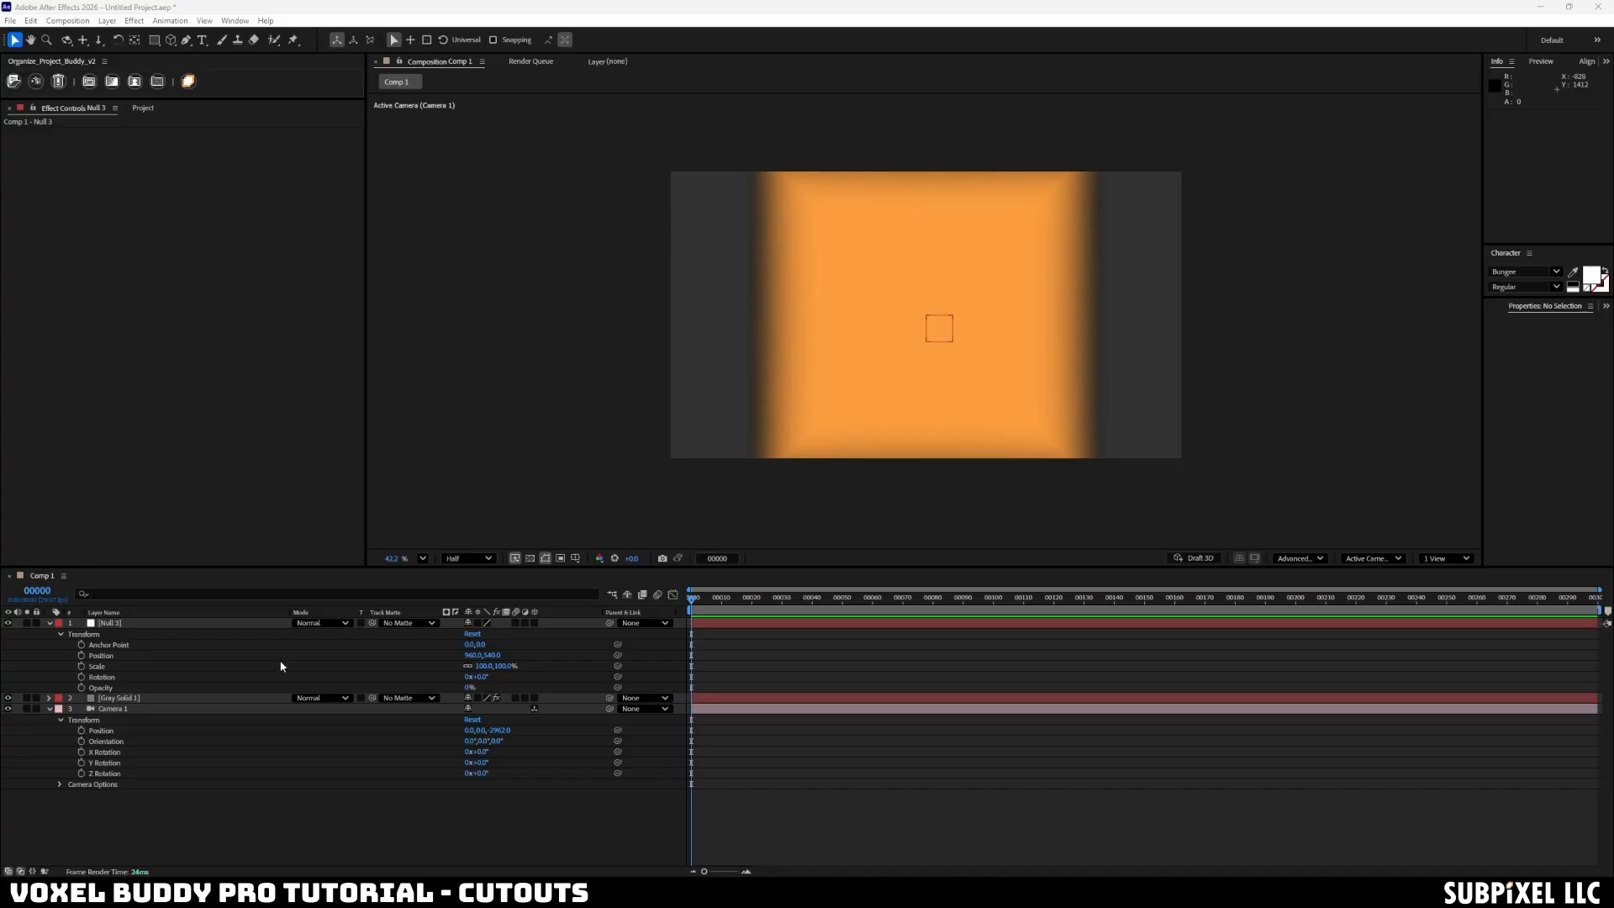
# - Create a text layer reading HELLO and centre it over the orange volume
pyautogui.click(254, 697)
pyautogui.click(18, 155)
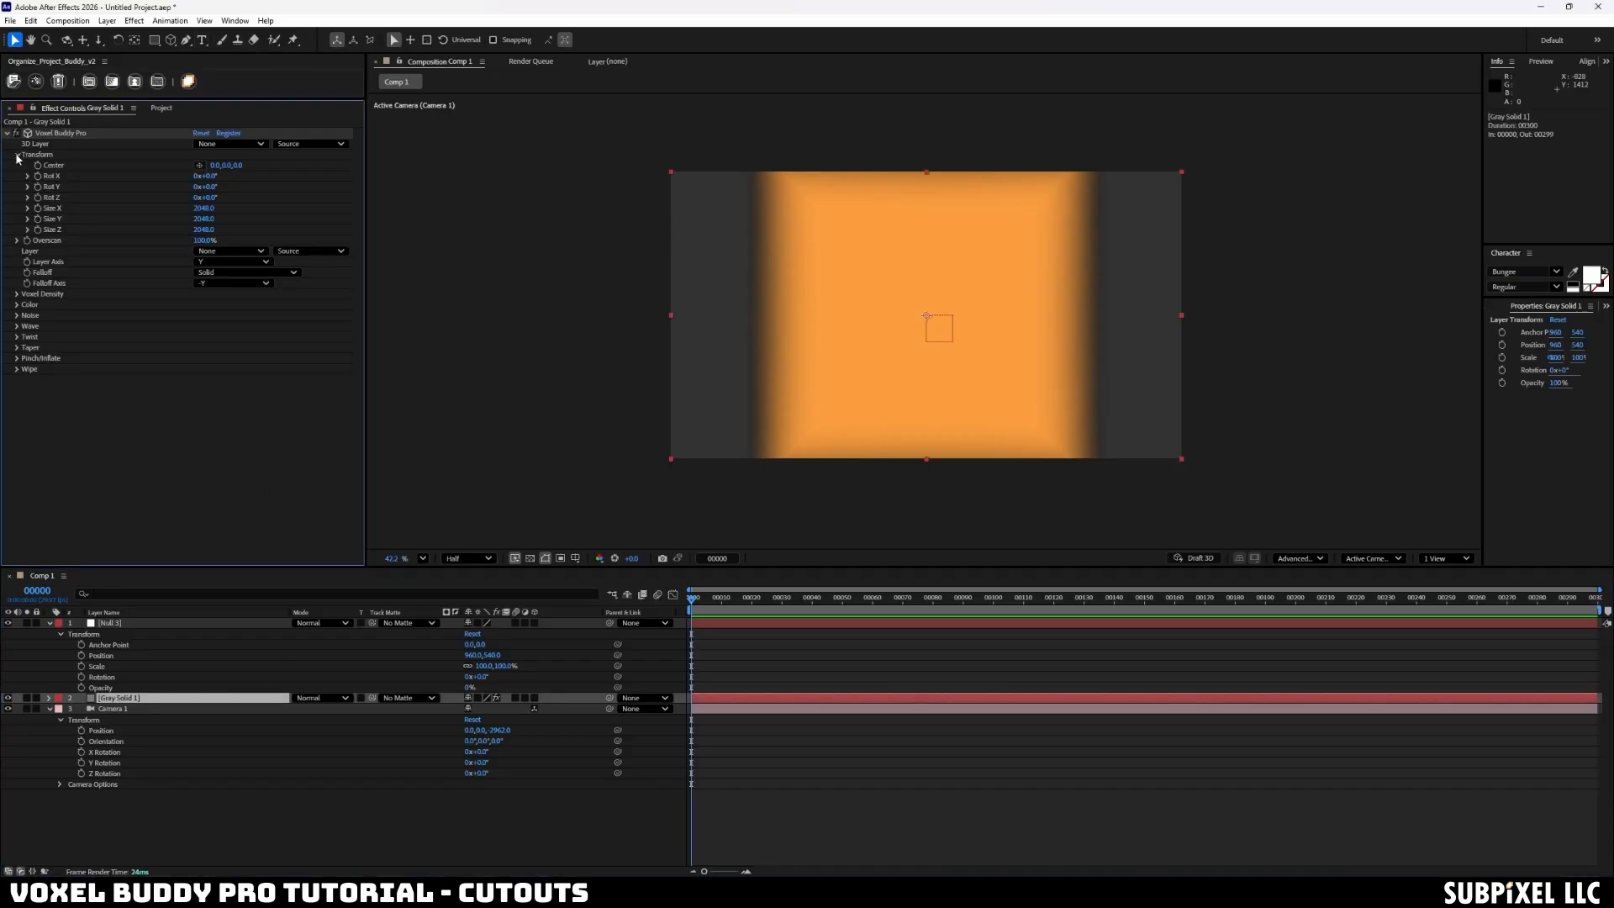
pyautogui.click(201, 40)
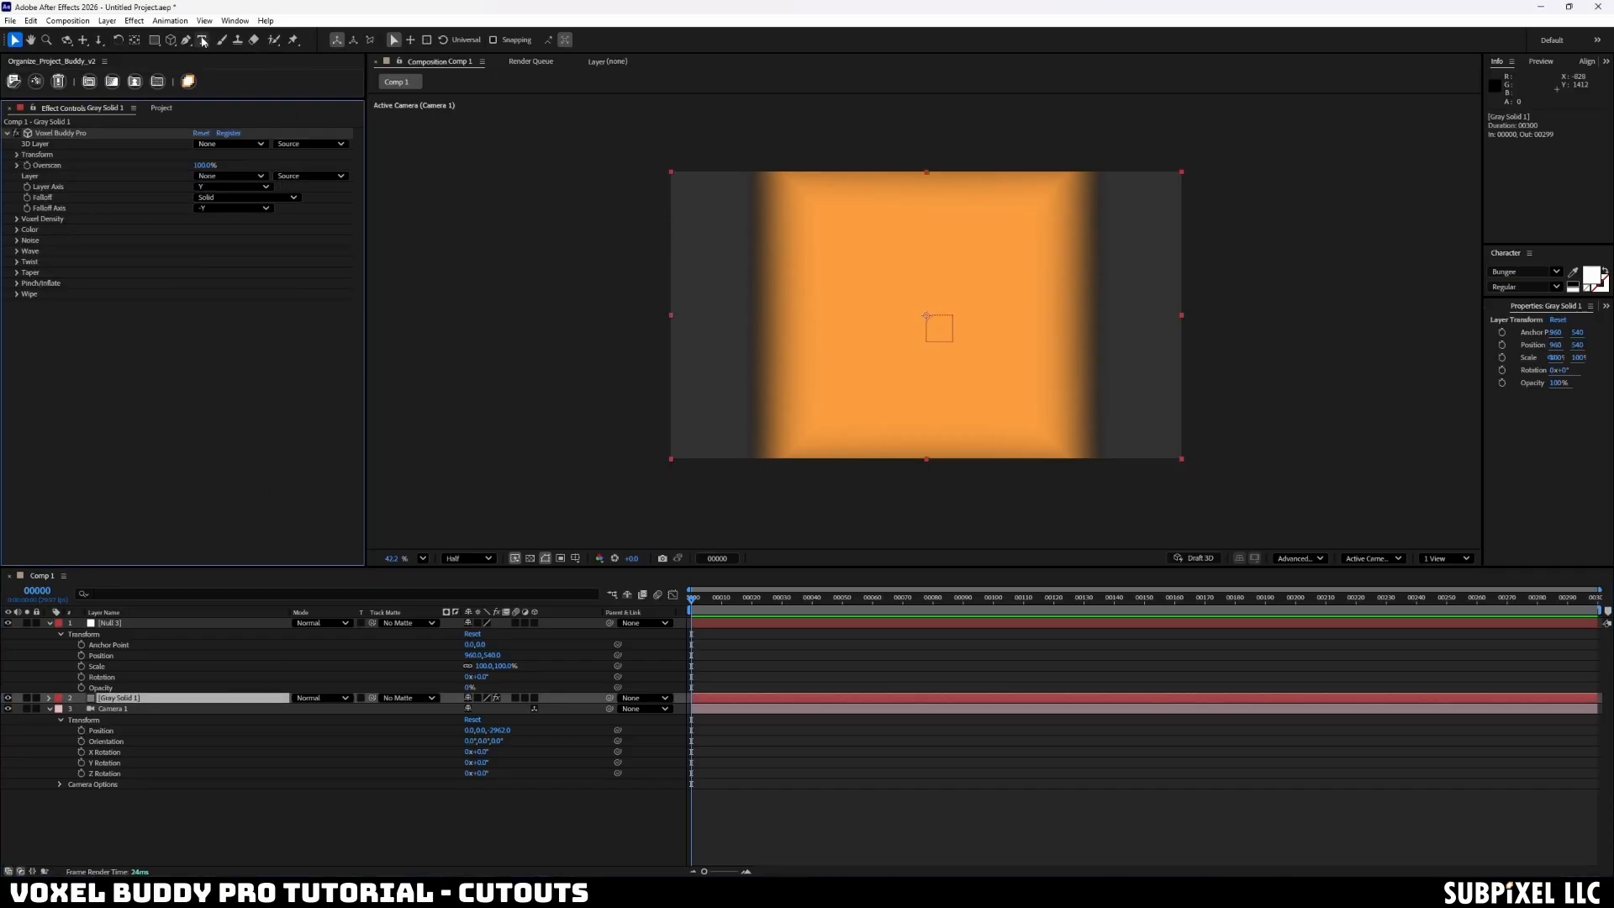
pyautogui.click(825, 305)
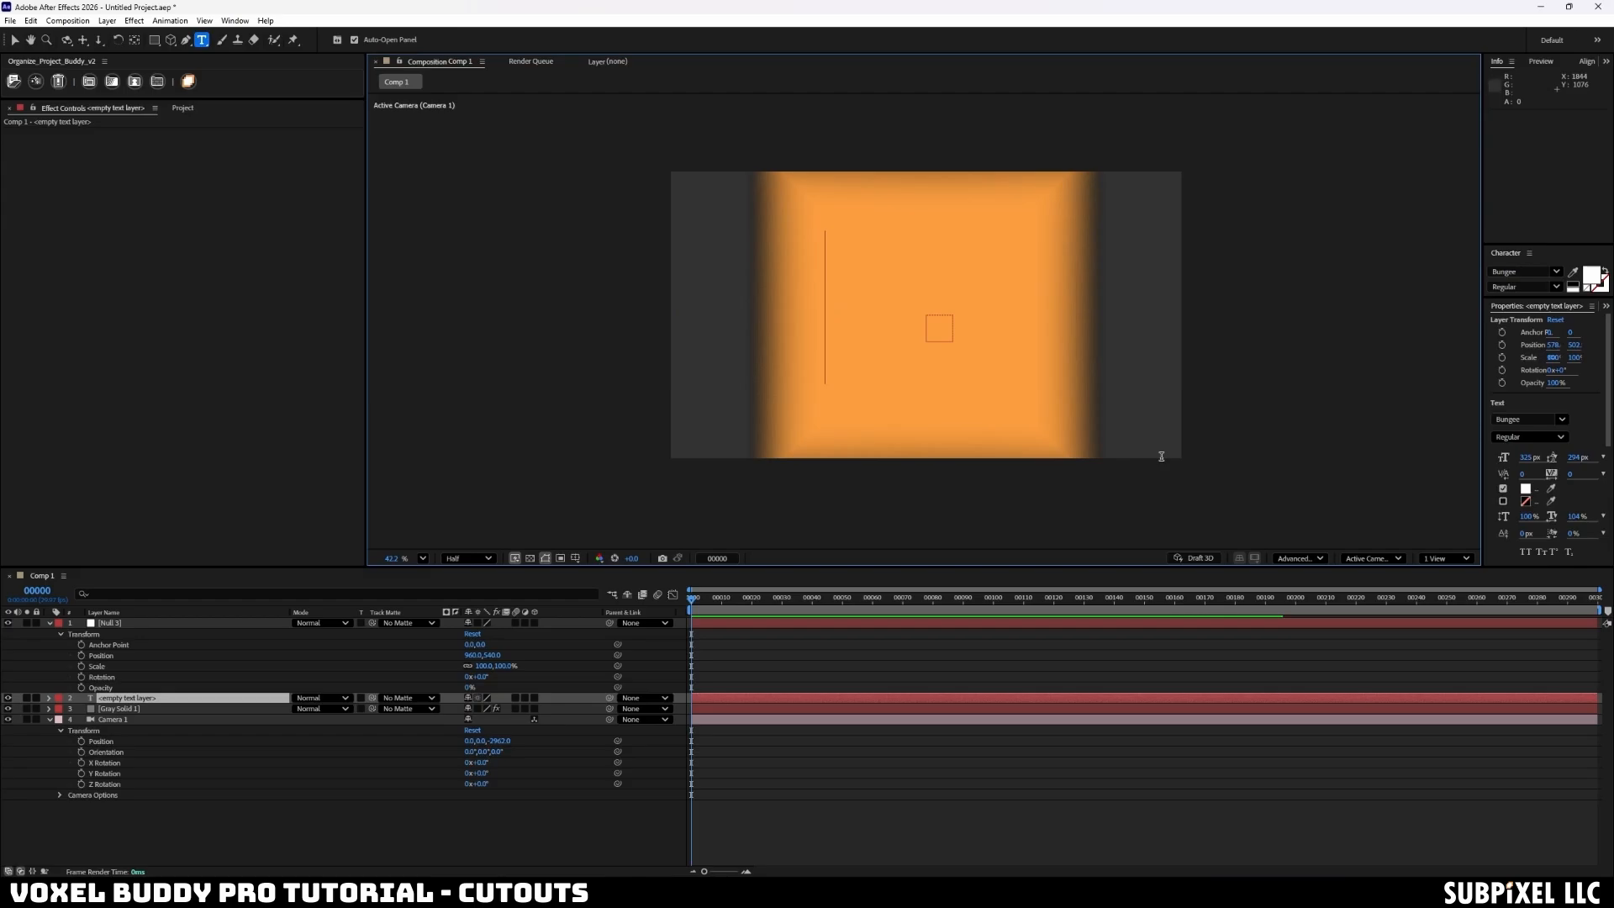
pyautogui.write('HEKK')
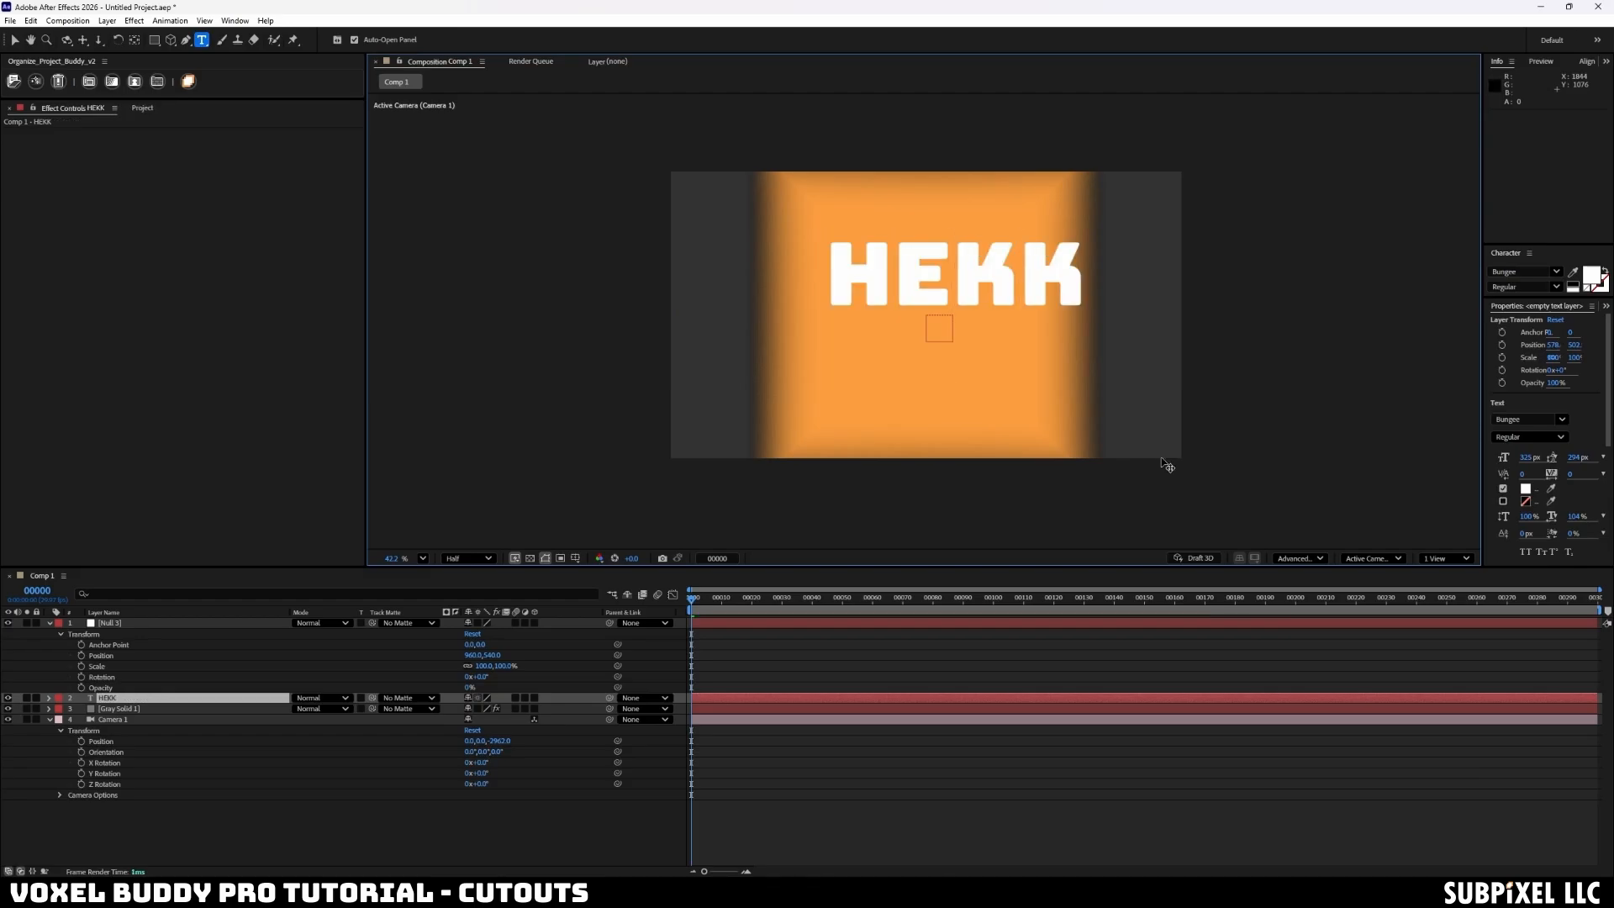
pyautogui.press('BackSpace')
pyautogui.press('BackSpace')
pyautogui.write('LLO')
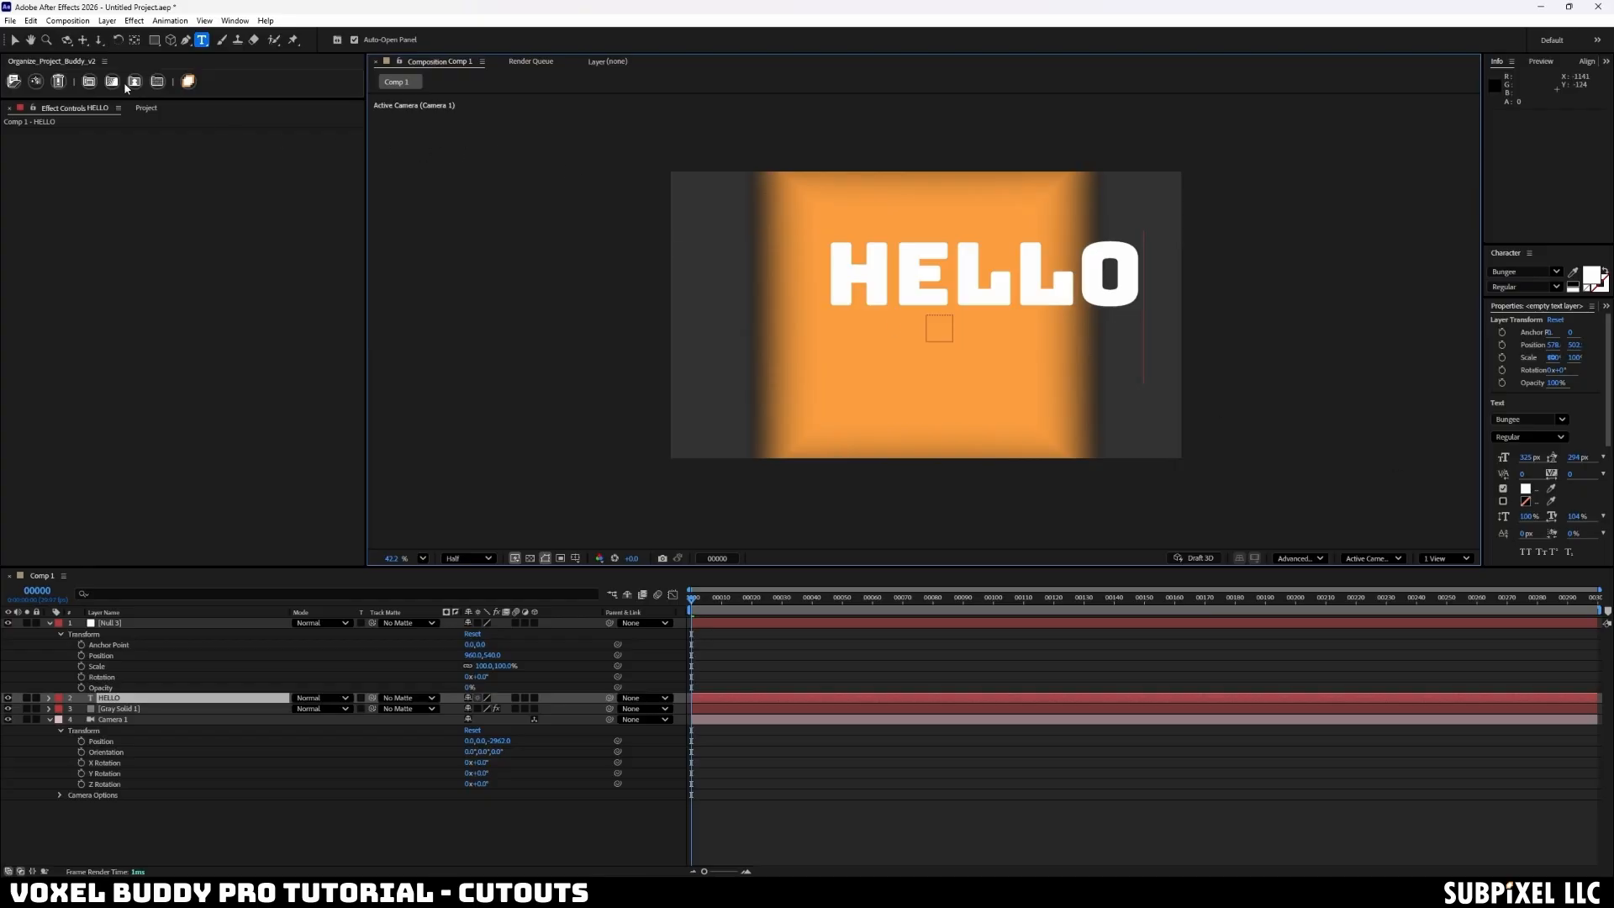
pyautogui.click(15, 41)
pyautogui.moveTo(996, 265); pyautogui.dragTo(939, 309)
# - In Gray Solid 1's Voxel Buddy Pro effect, assign HELLO as the Layer with Layer Axis Z, and hide the HELLO text layer
pyautogui.click(119, 708)
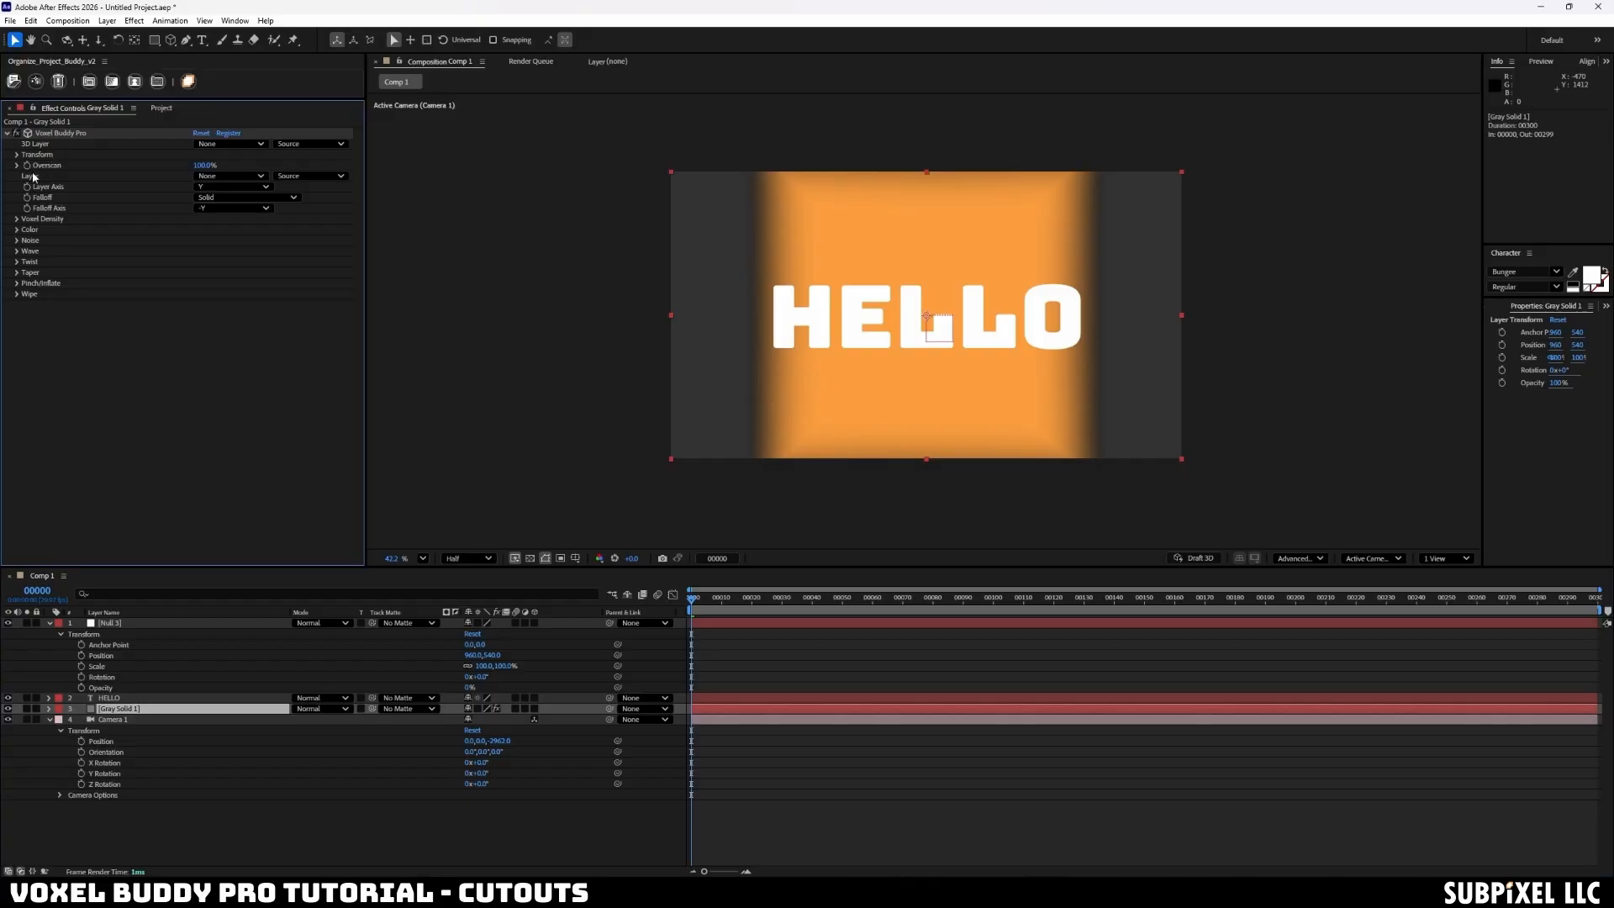
pyautogui.hotkey('ctrl', 'z')
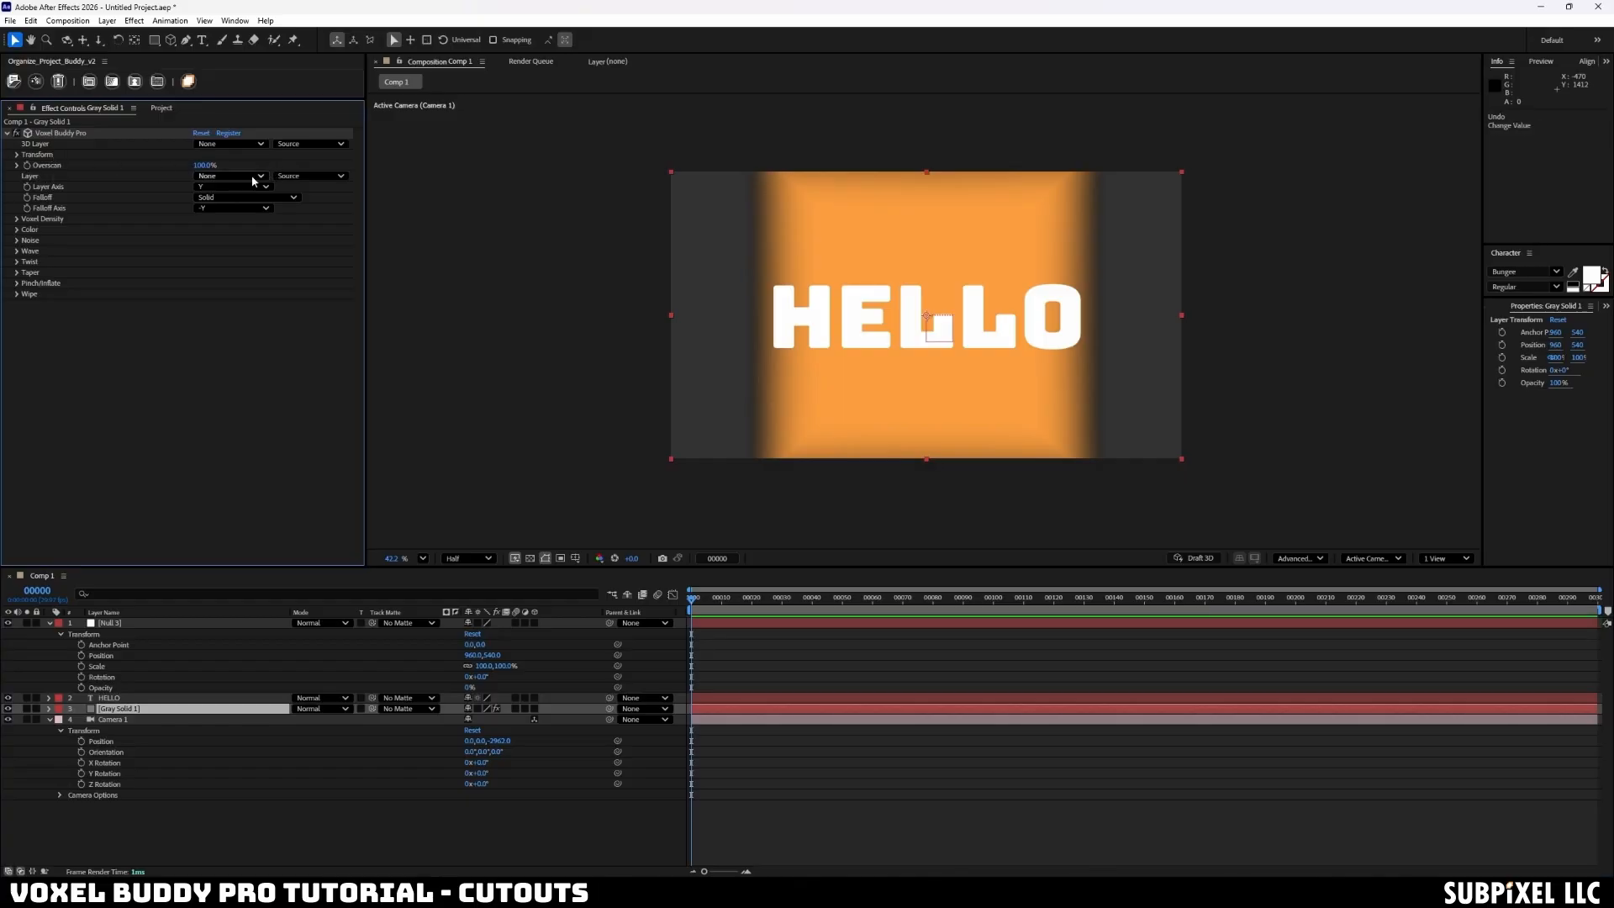
pyautogui.click(252, 180)
pyautogui.click(236, 220)
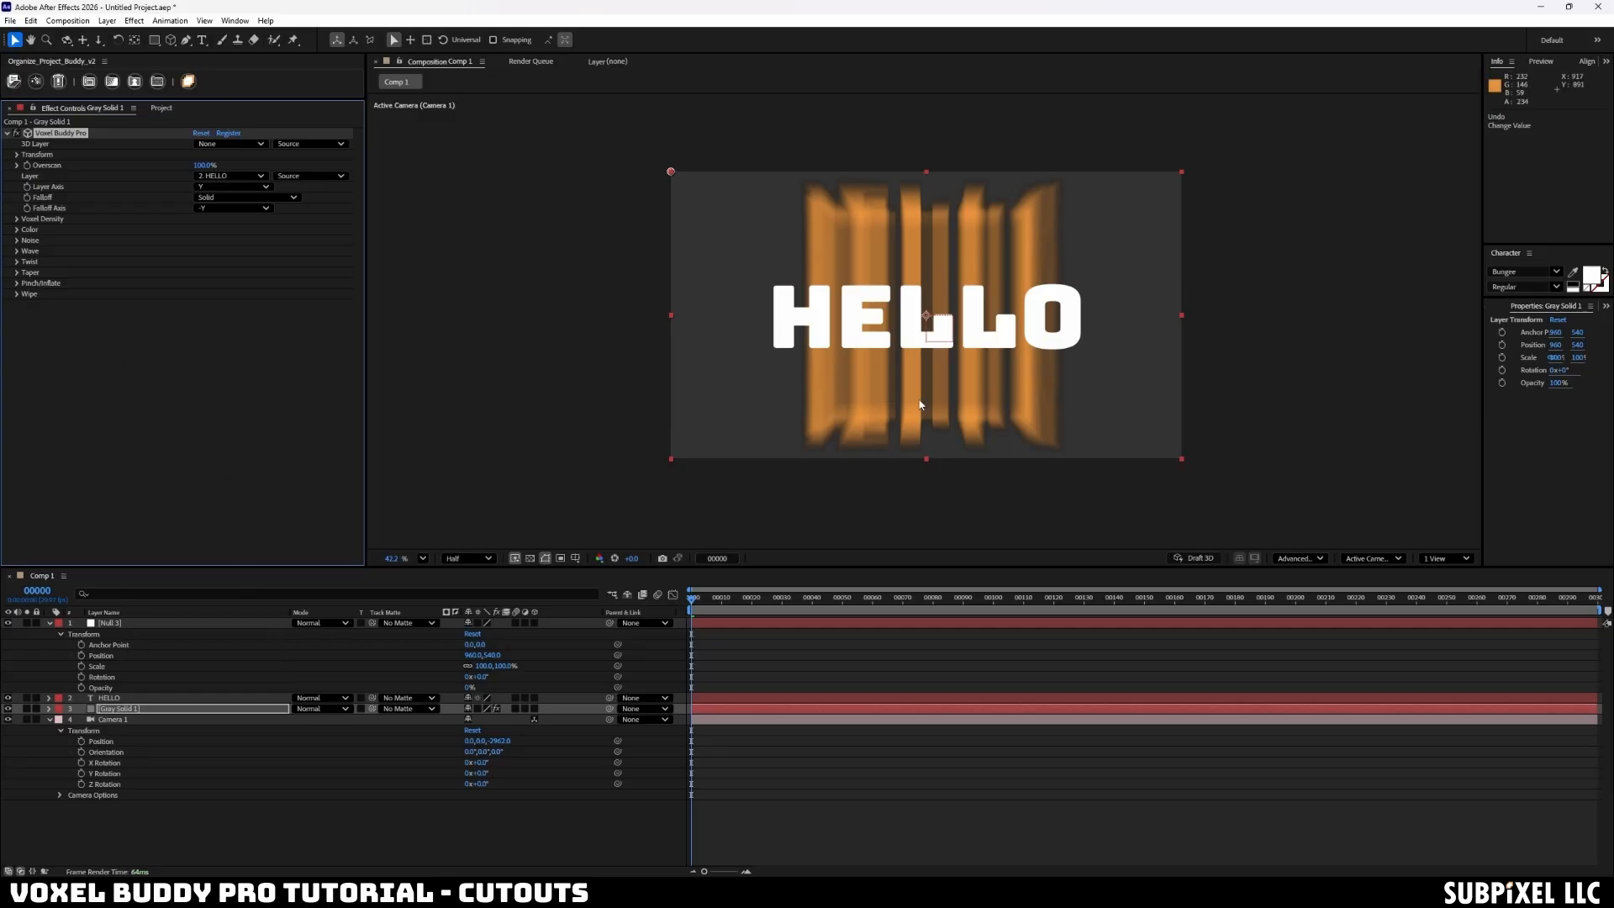
pyautogui.click(254, 187)
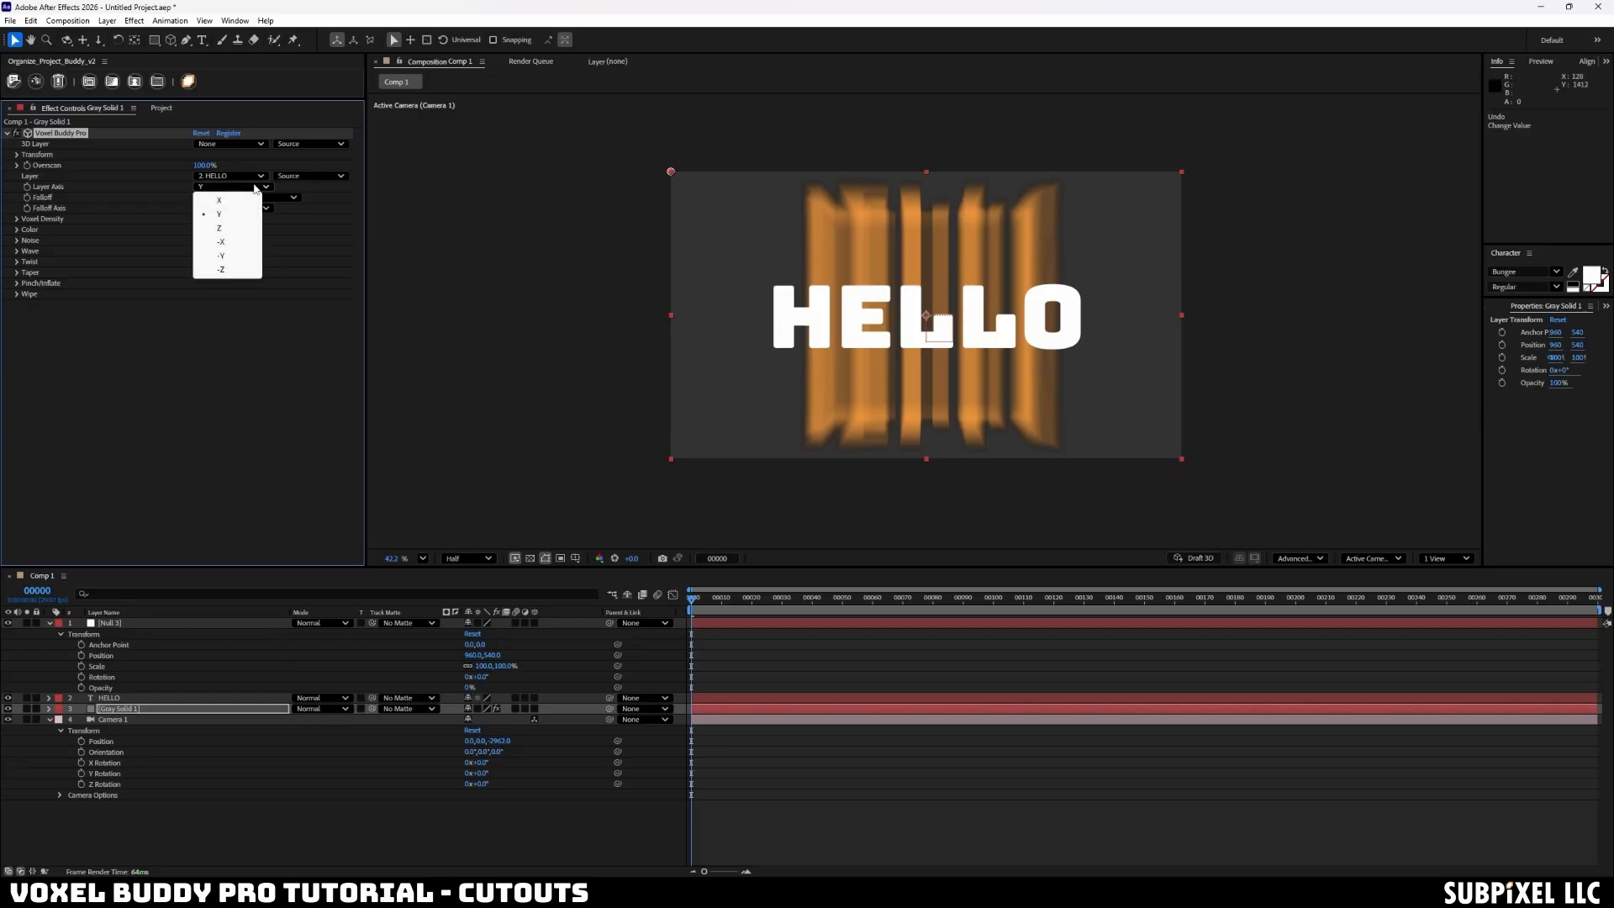
pyautogui.click(240, 230)
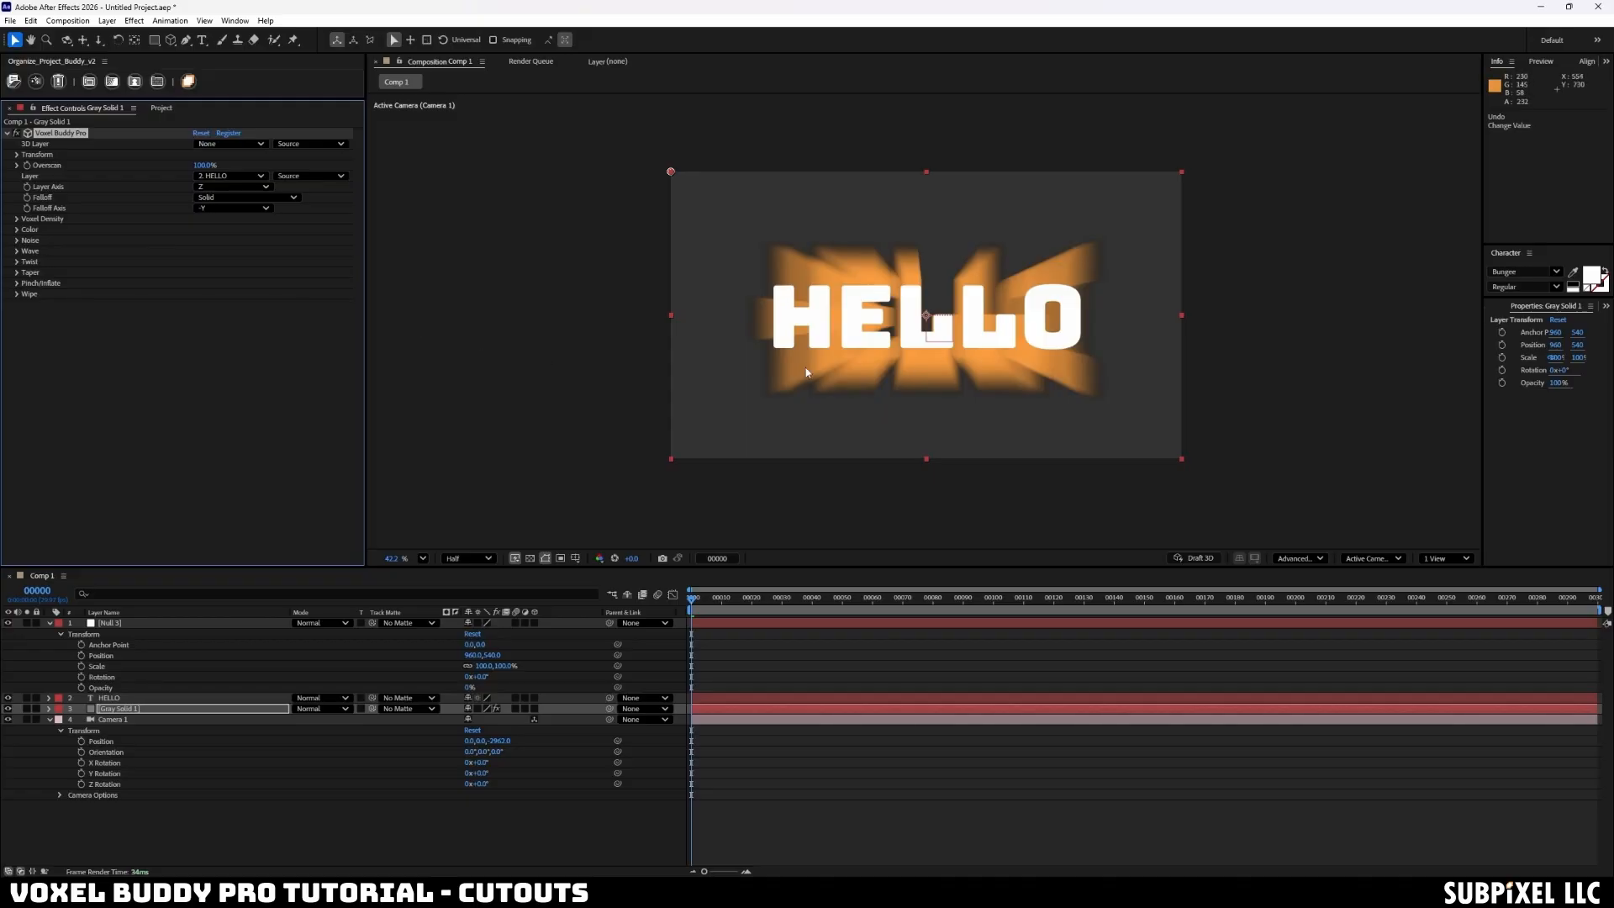
pyautogui.click(7, 698)
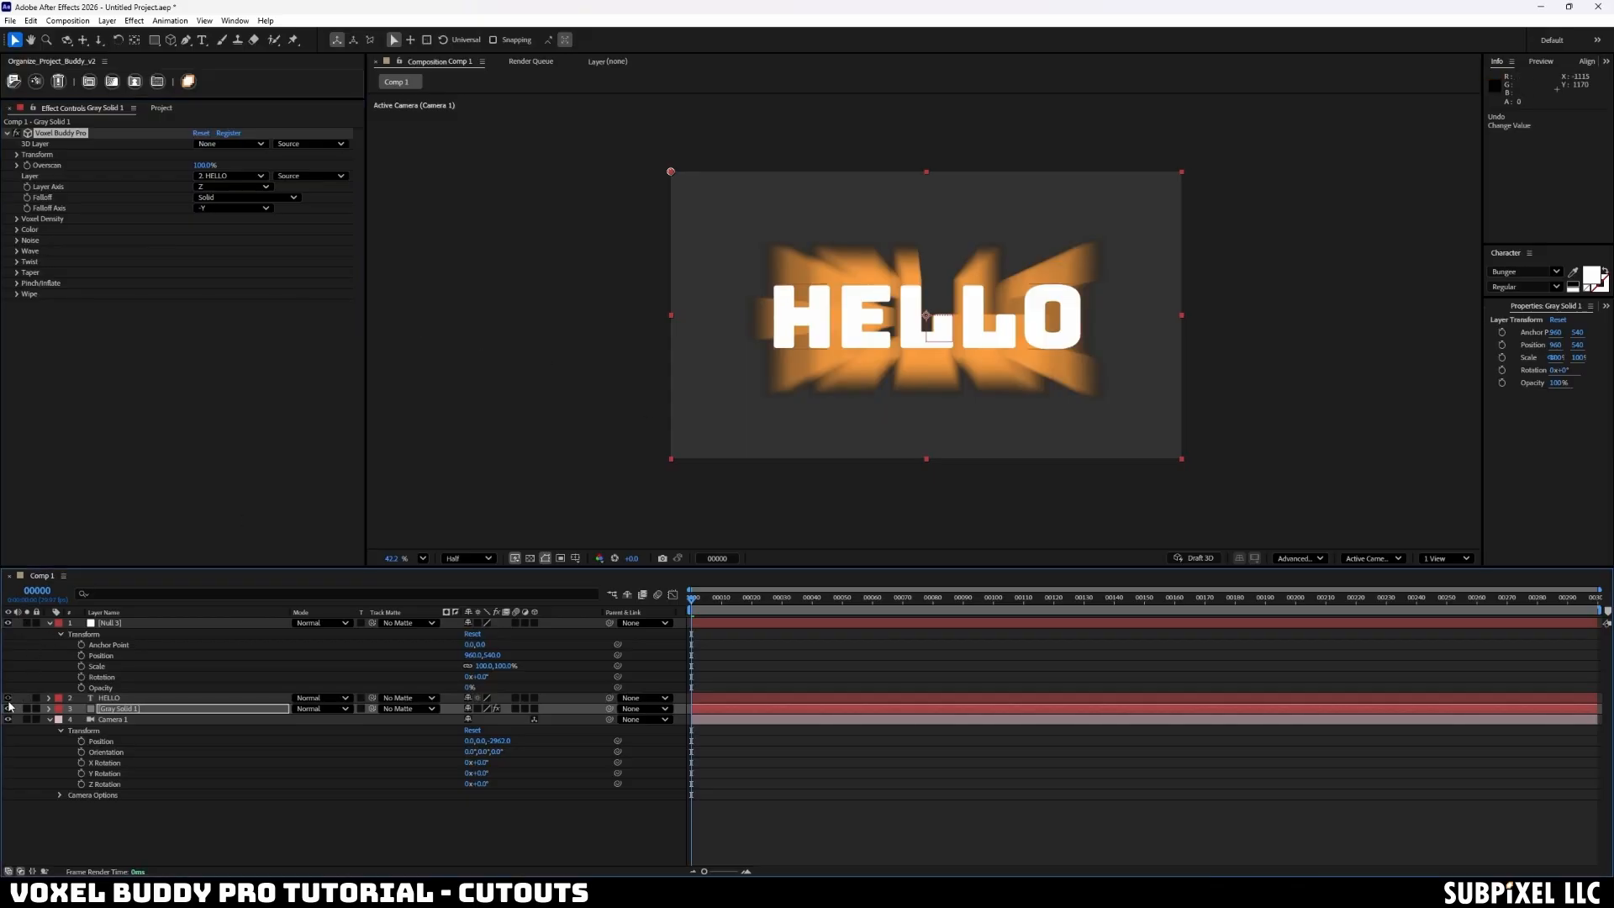
# - Try reducing Size Y in the Voxel Buddy Pro transform settings, and undo the change
pyautogui.click(242, 712)
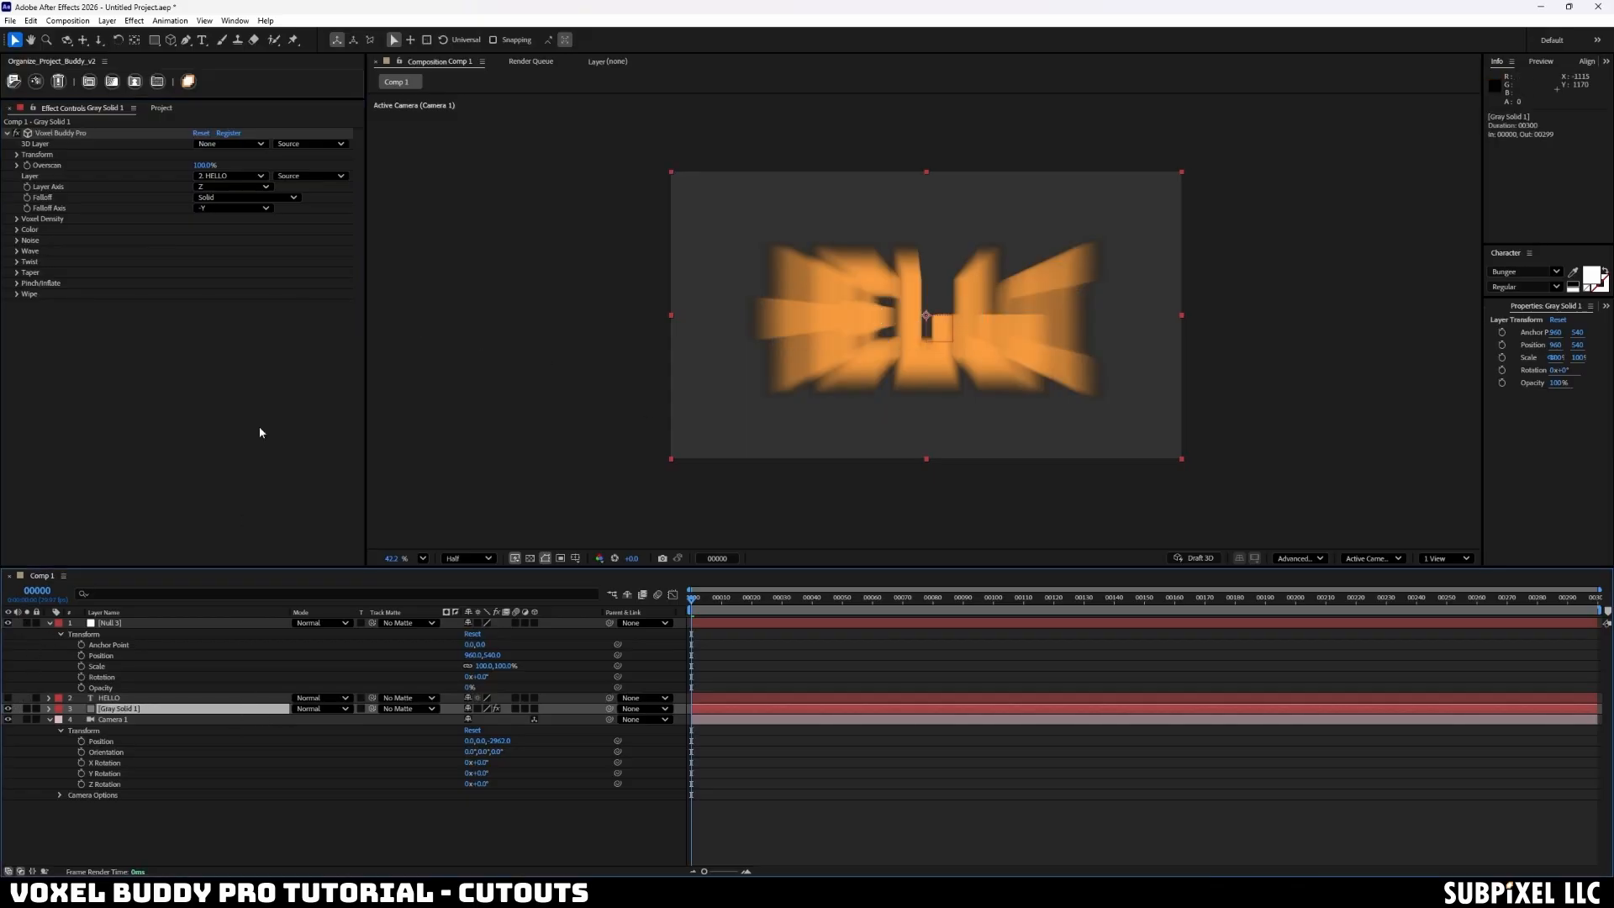
pyautogui.click(16, 154)
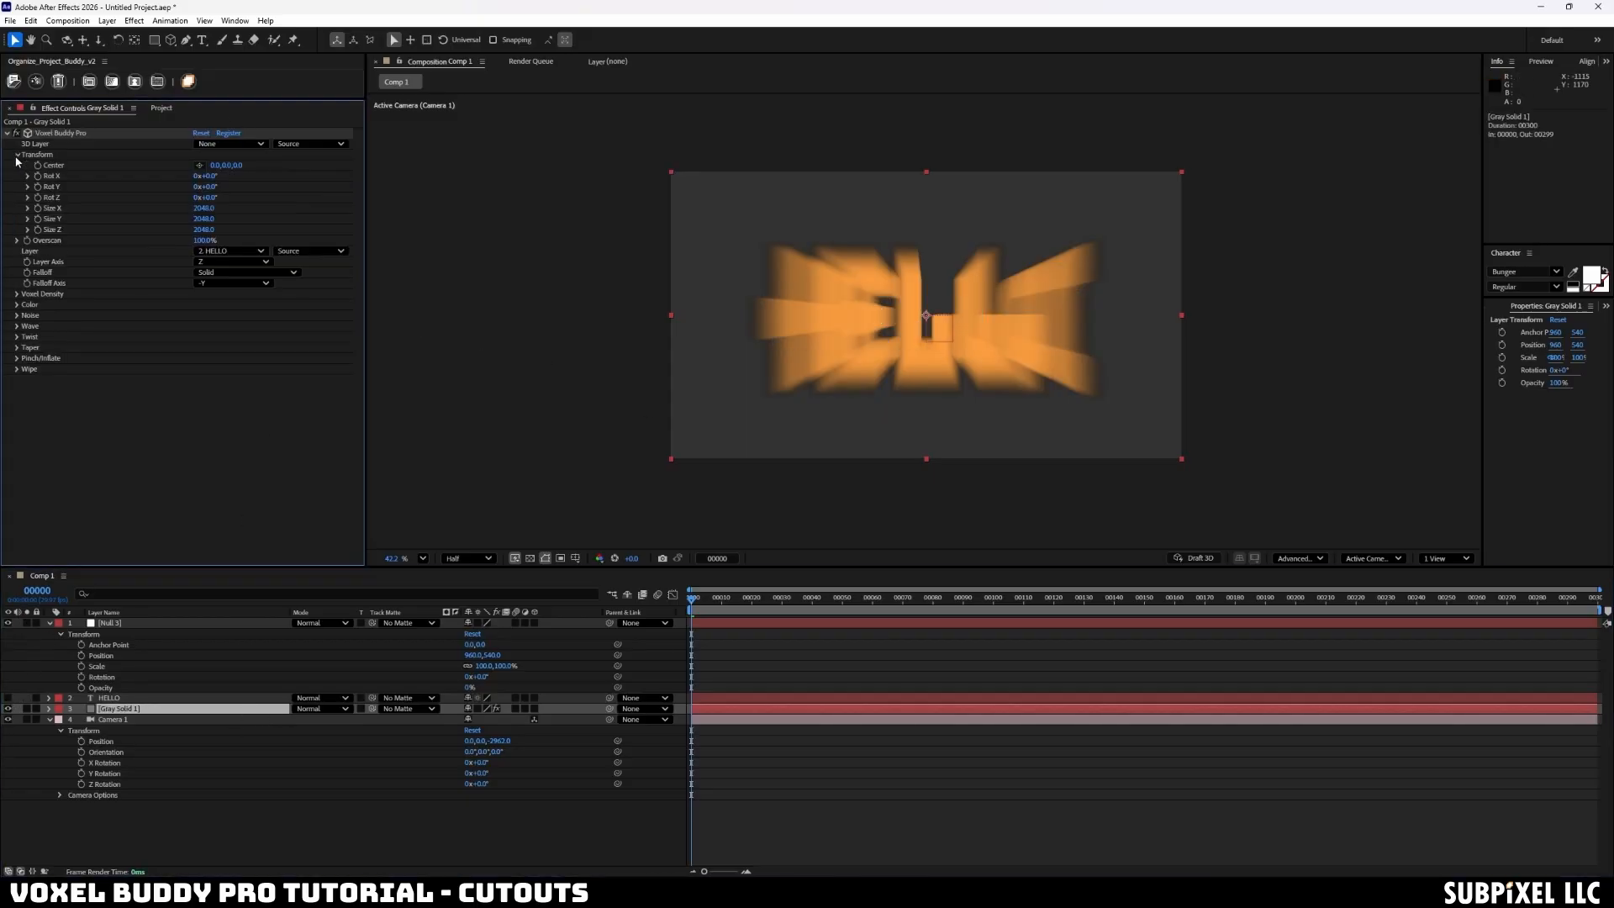
pyautogui.click(205, 219)
pyautogui.write('1728')
pyautogui.press('Return')
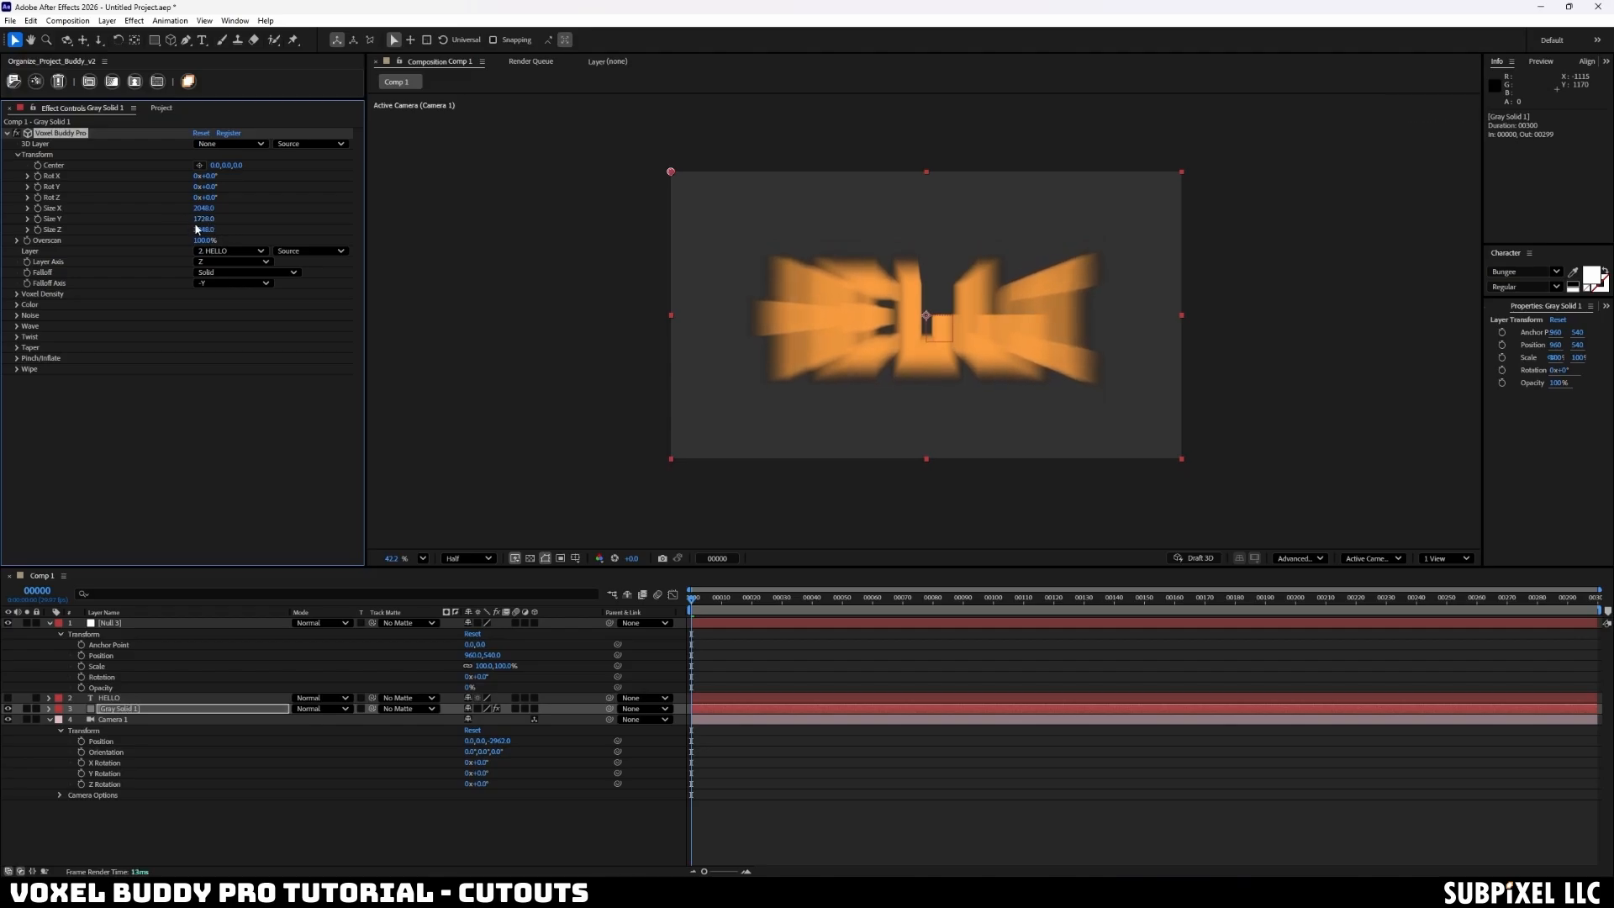
pyautogui.hotkey('ctrl', 'z')
# - Reduce the volume's Size Z to about 258 and raise Overscan to 200%
pyautogui.click(206, 240)
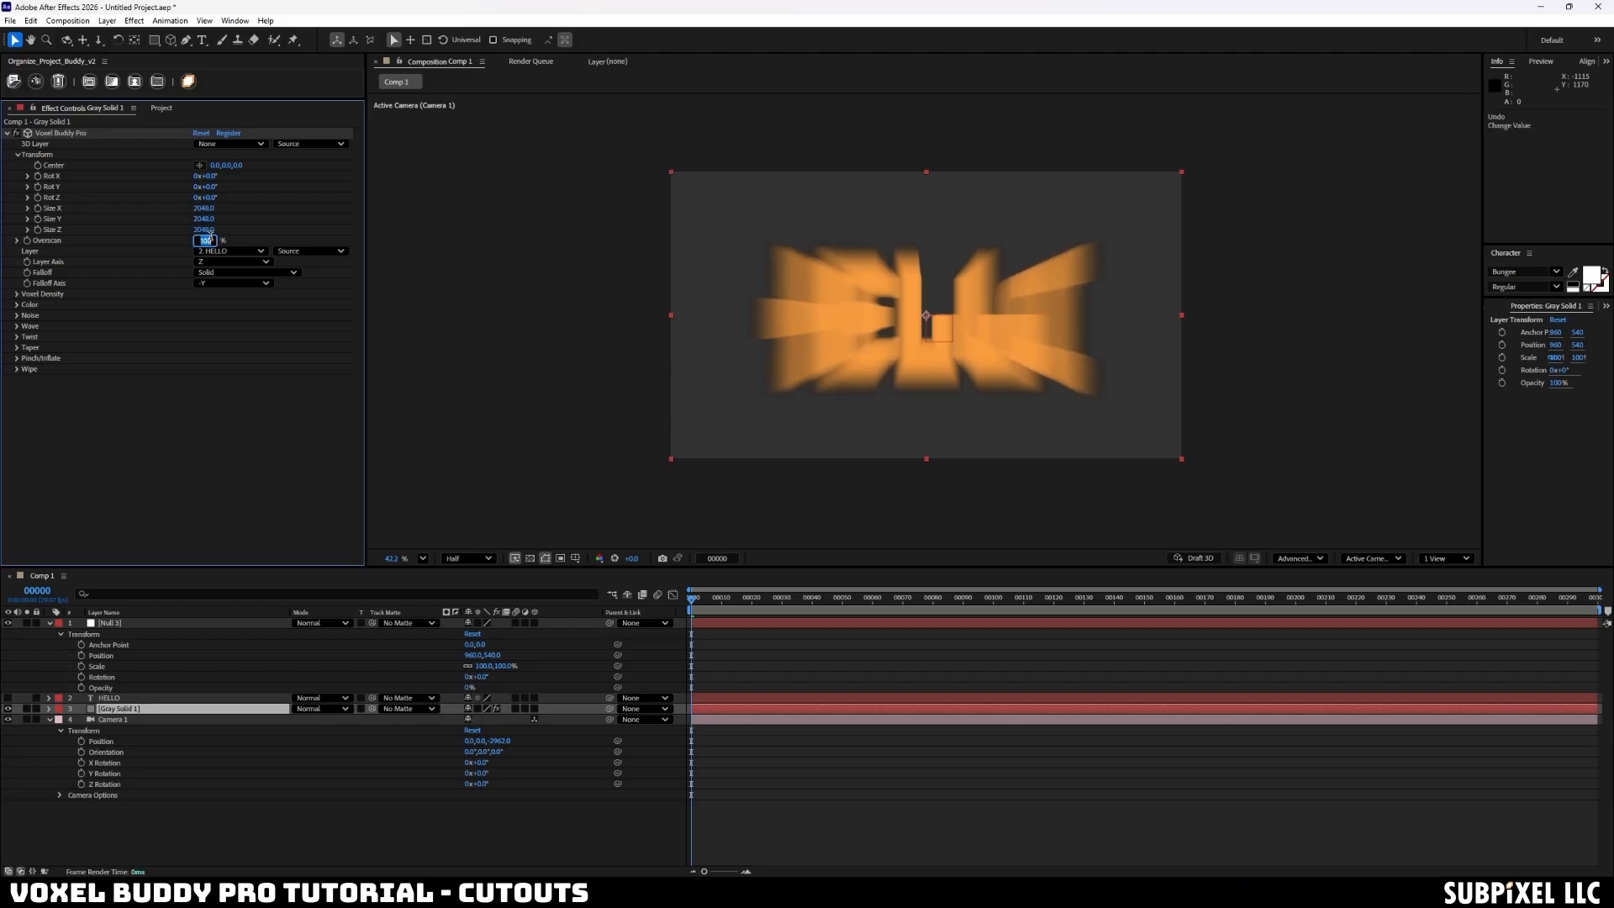
pyautogui.press('Escape')
pyautogui.moveTo(203, 230); pyautogui.dragTo(110, 251)
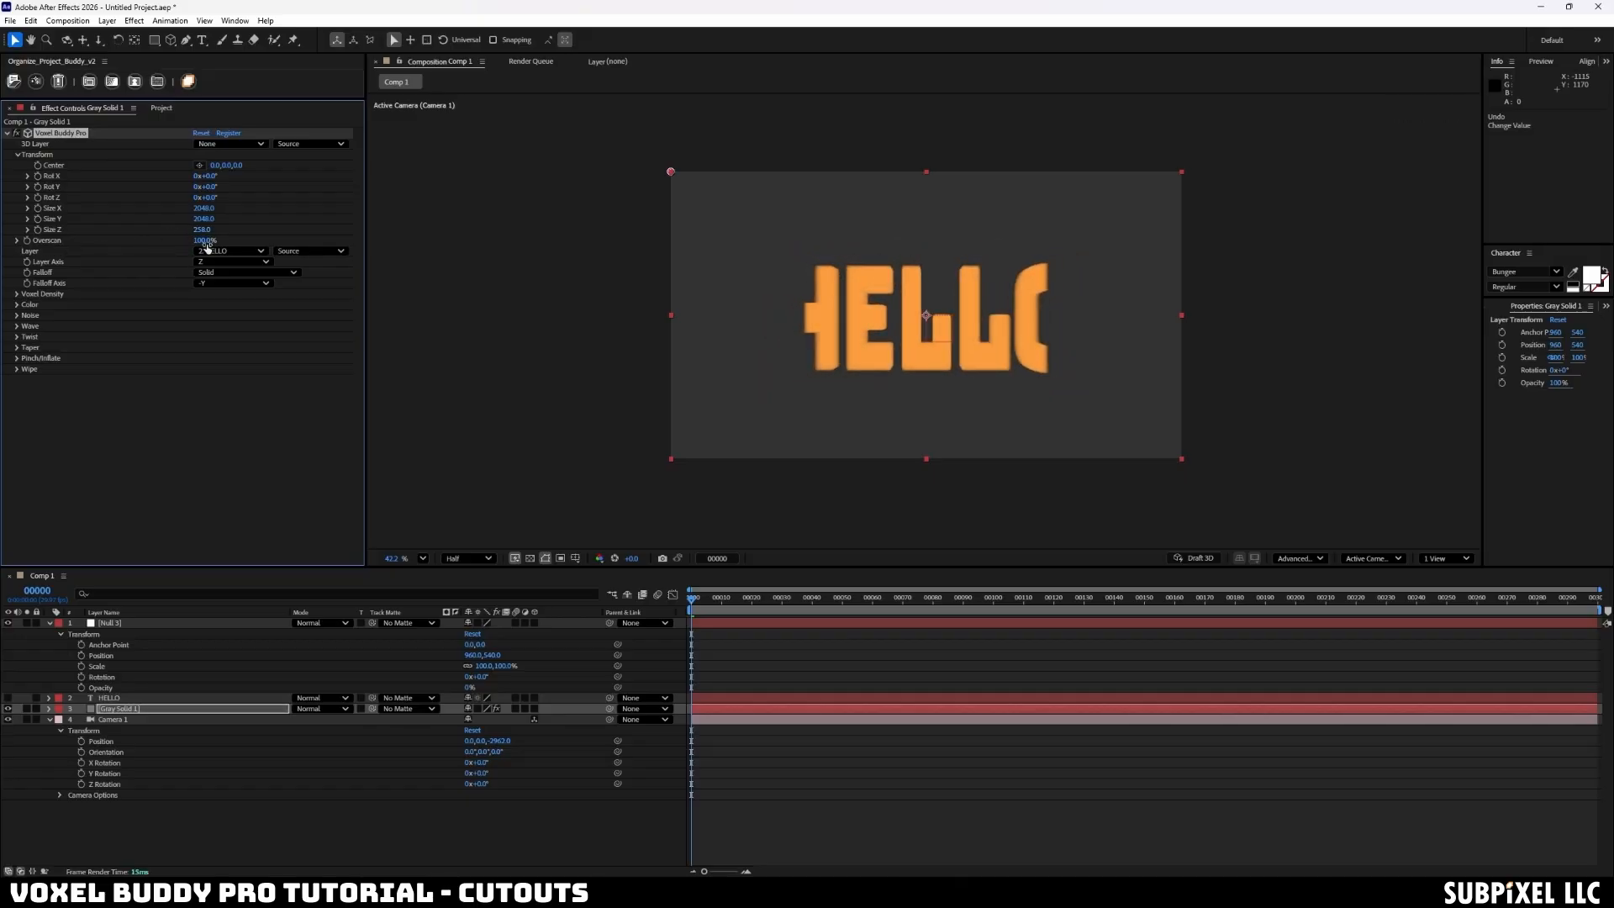
pyautogui.moveTo(206, 242); pyautogui.dragTo(310, 254)
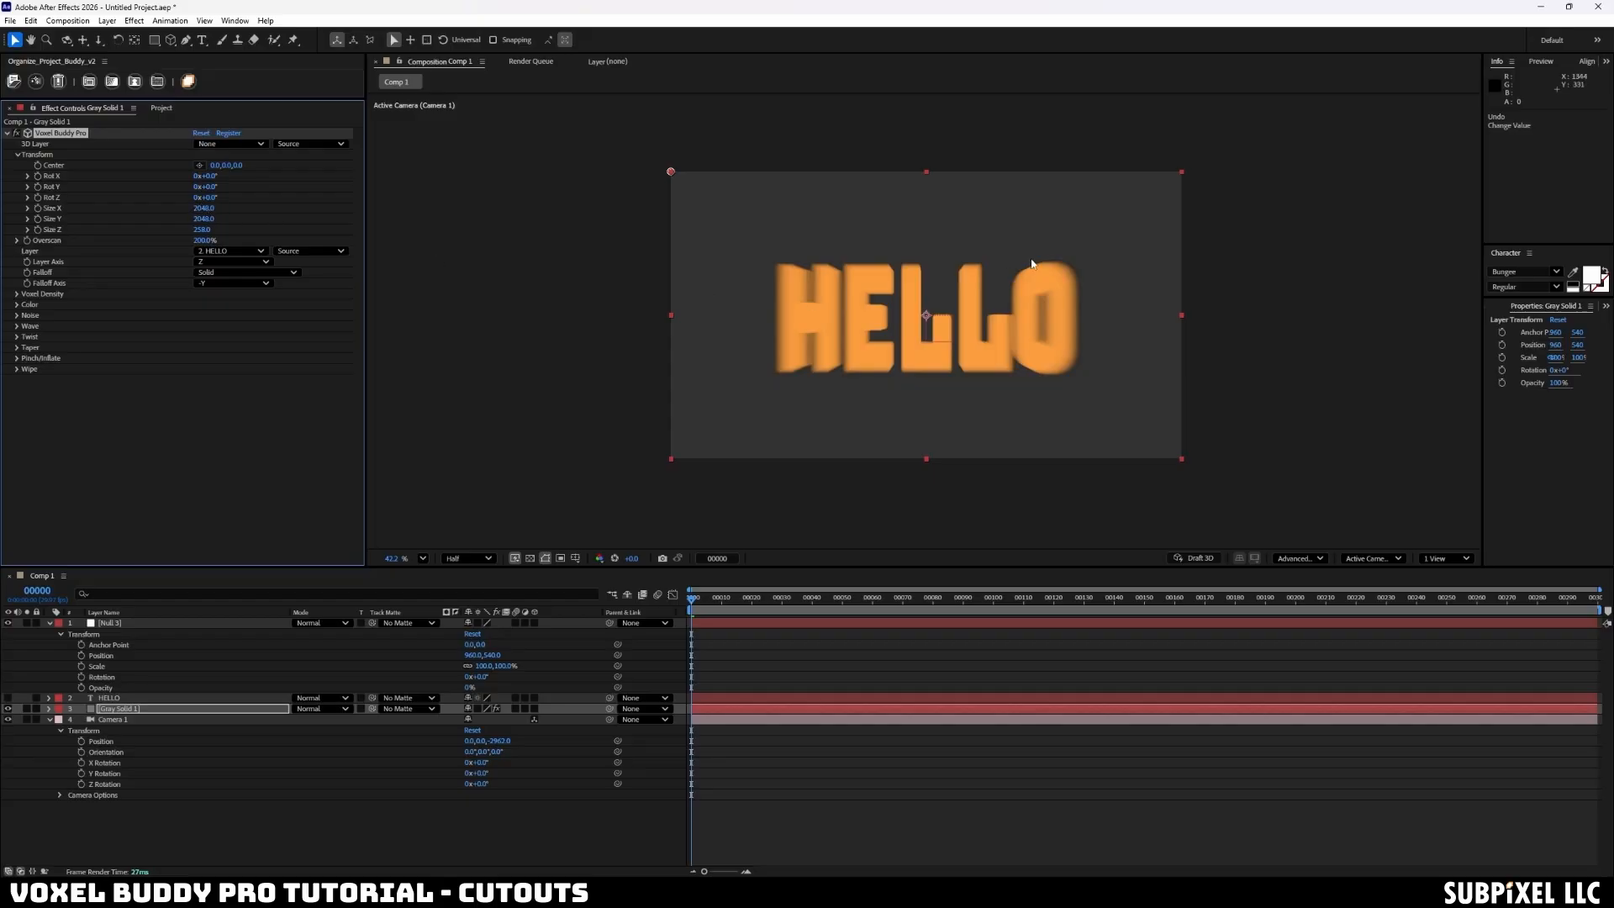
# - Show the HELLO text layer again and set the volume's Size X to 1920 and Size Y to 1080
pyautogui.click(7, 698)
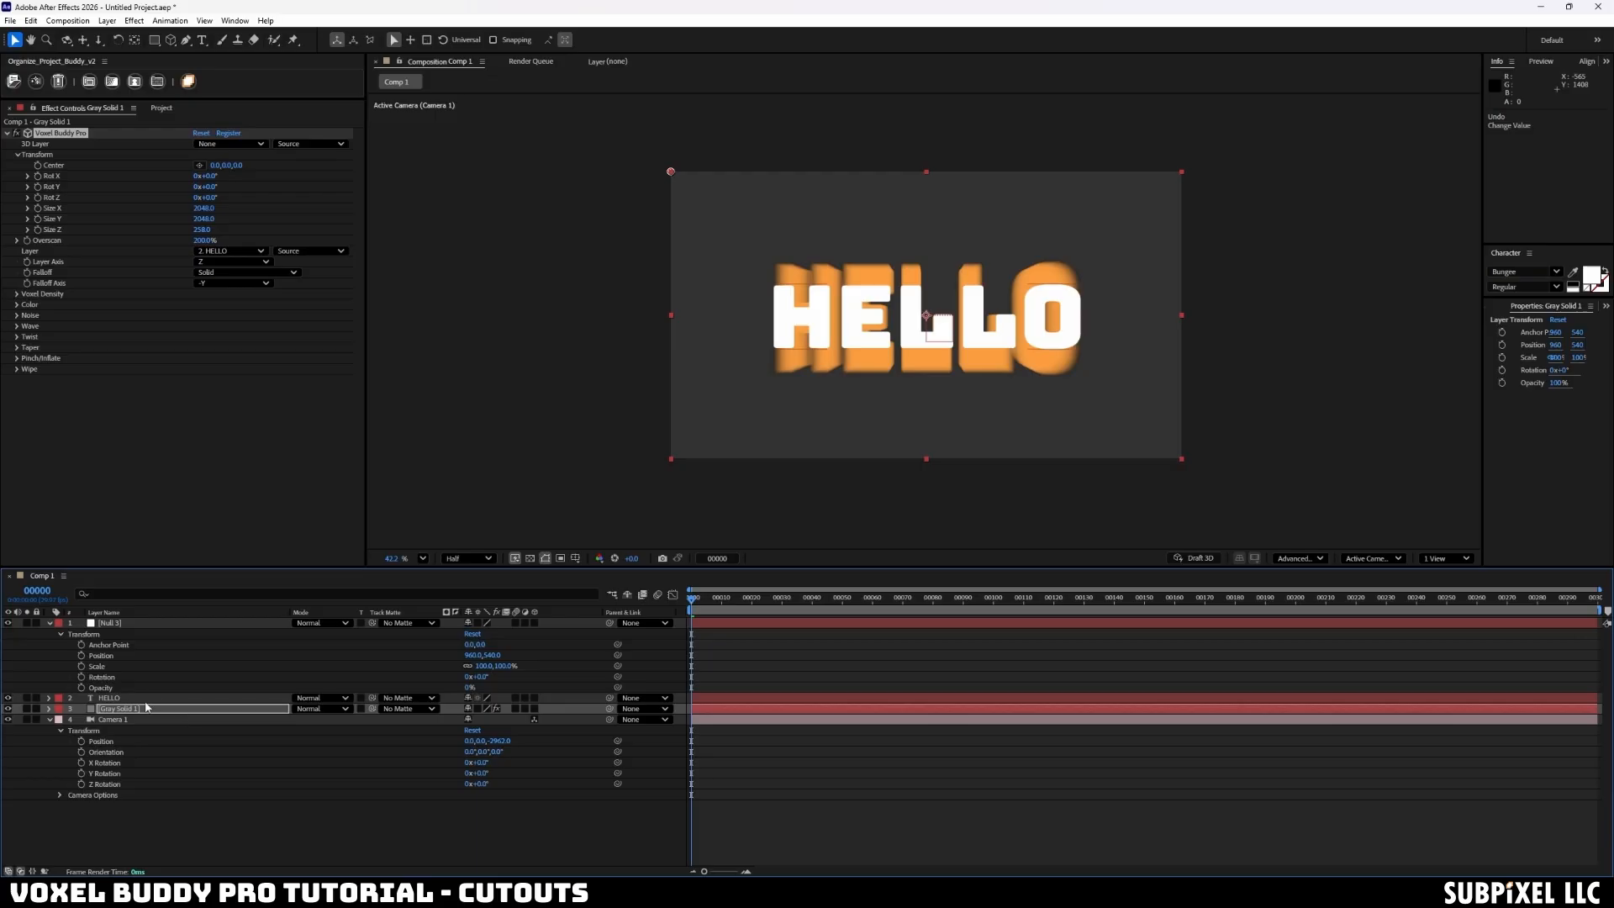
pyautogui.click(132, 623)
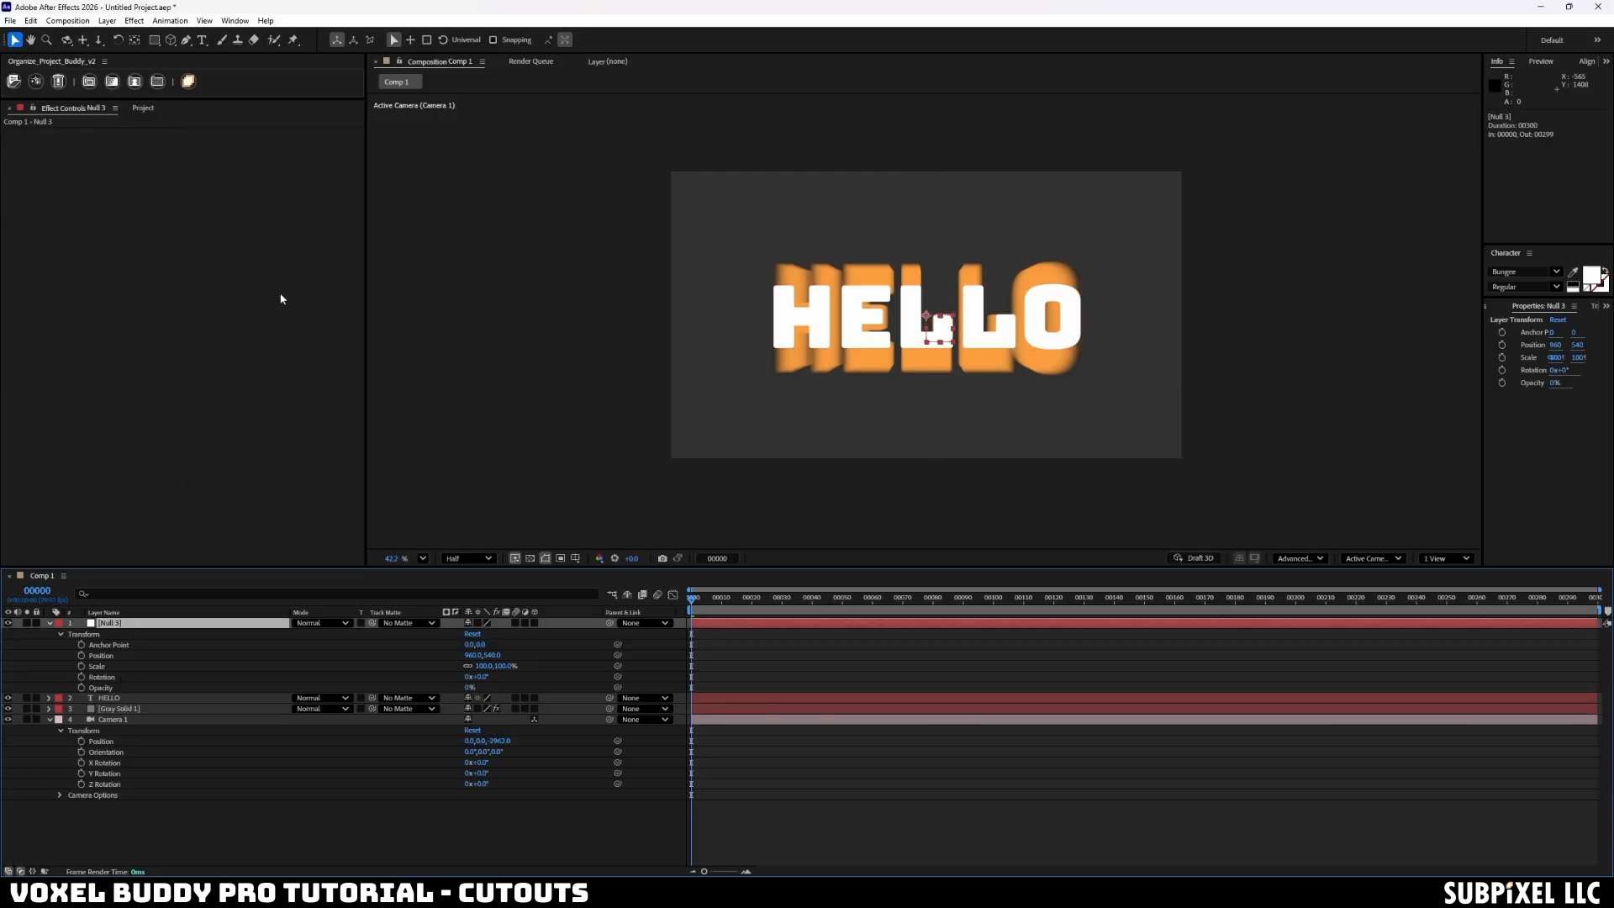
pyautogui.click(134, 708)
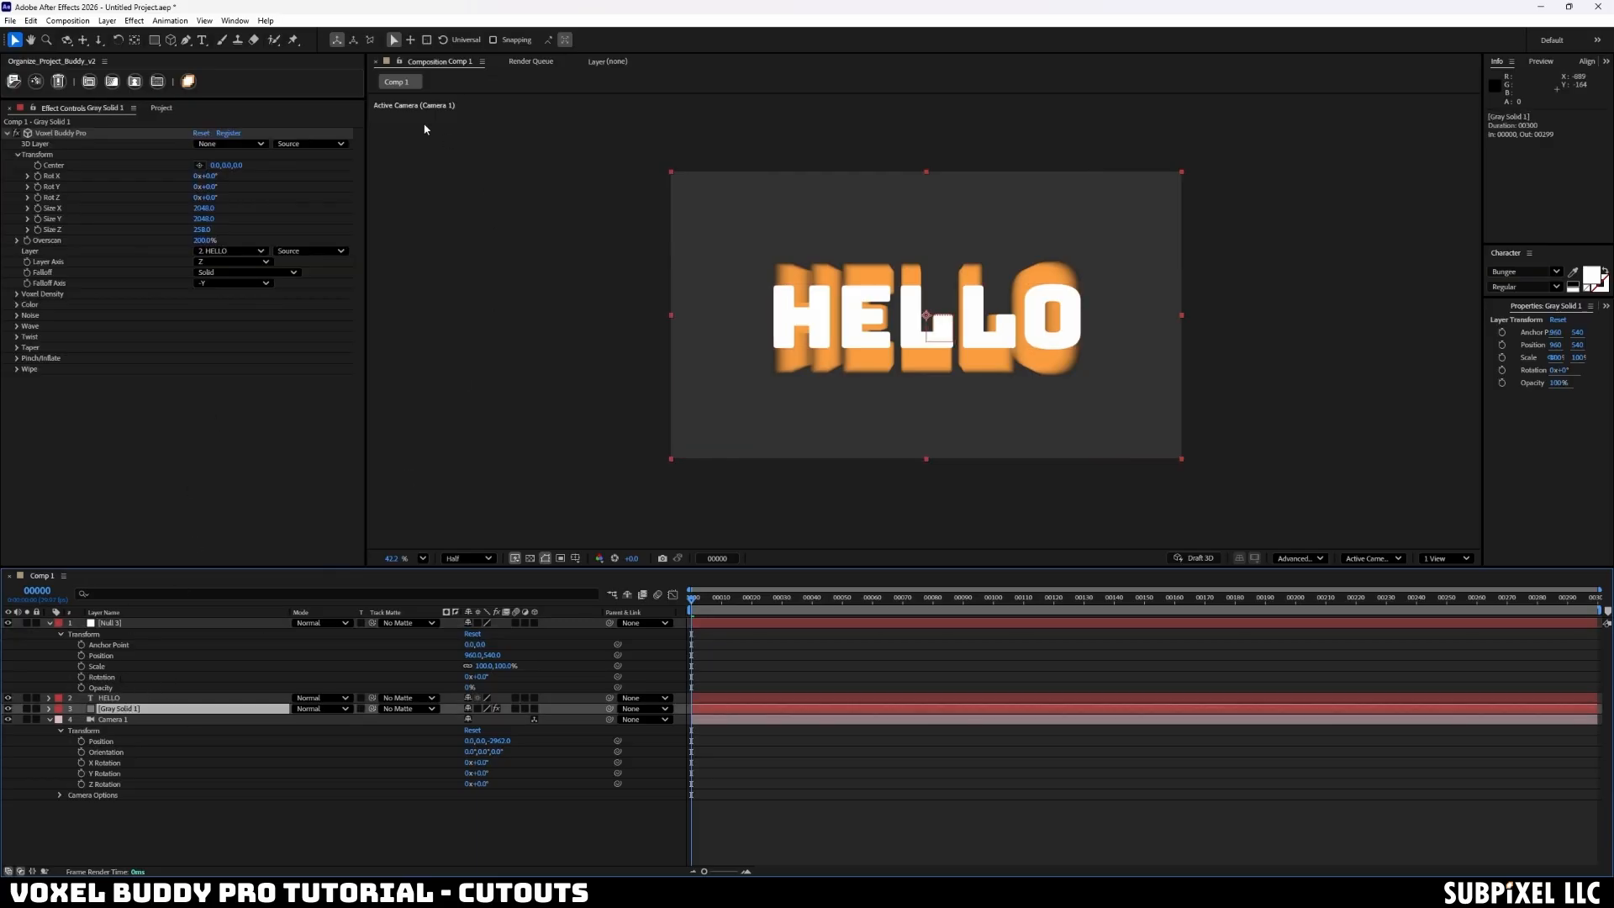
pyautogui.click(205, 209)
pyautogui.write('192')
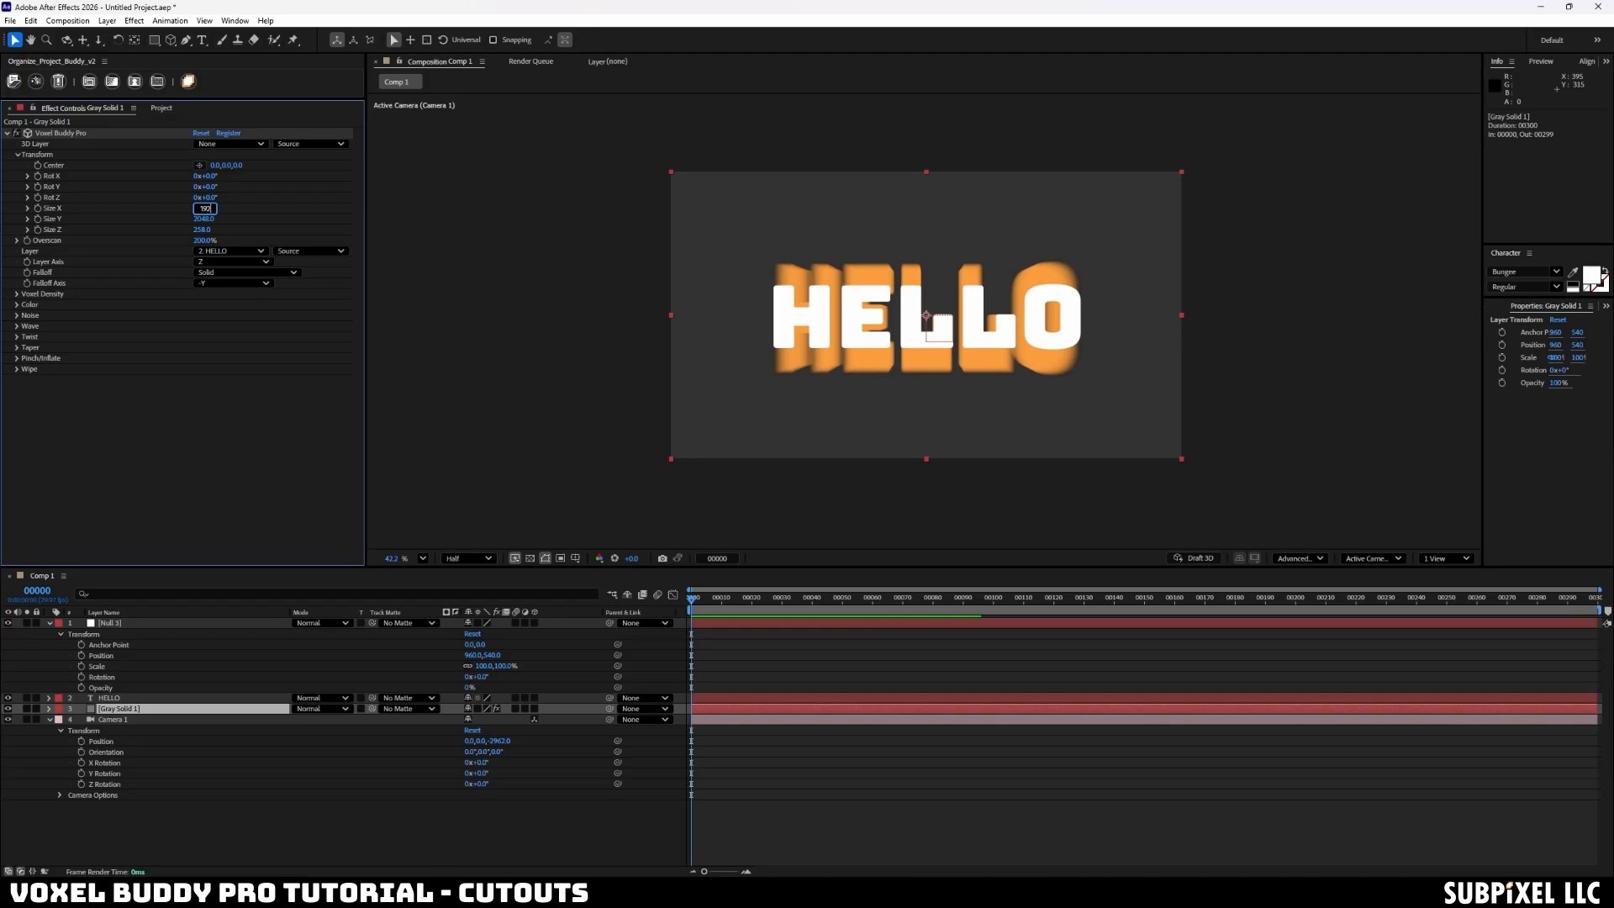
pyautogui.write('0')
pyautogui.press('Tab')
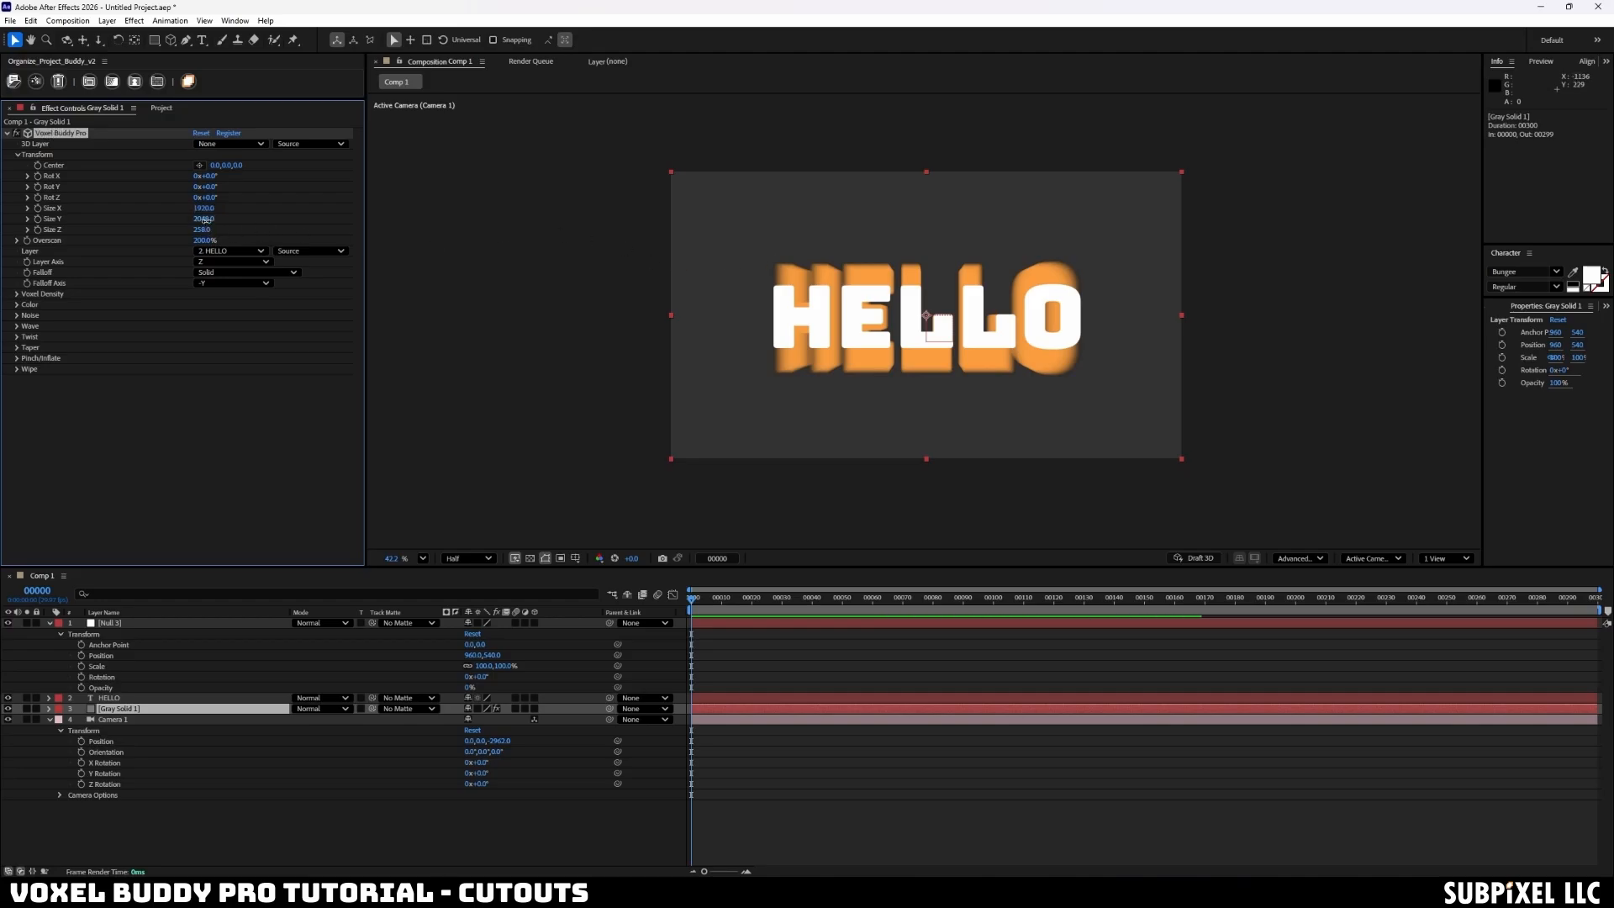
pyautogui.write('1080')
pyautogui.press('Return')
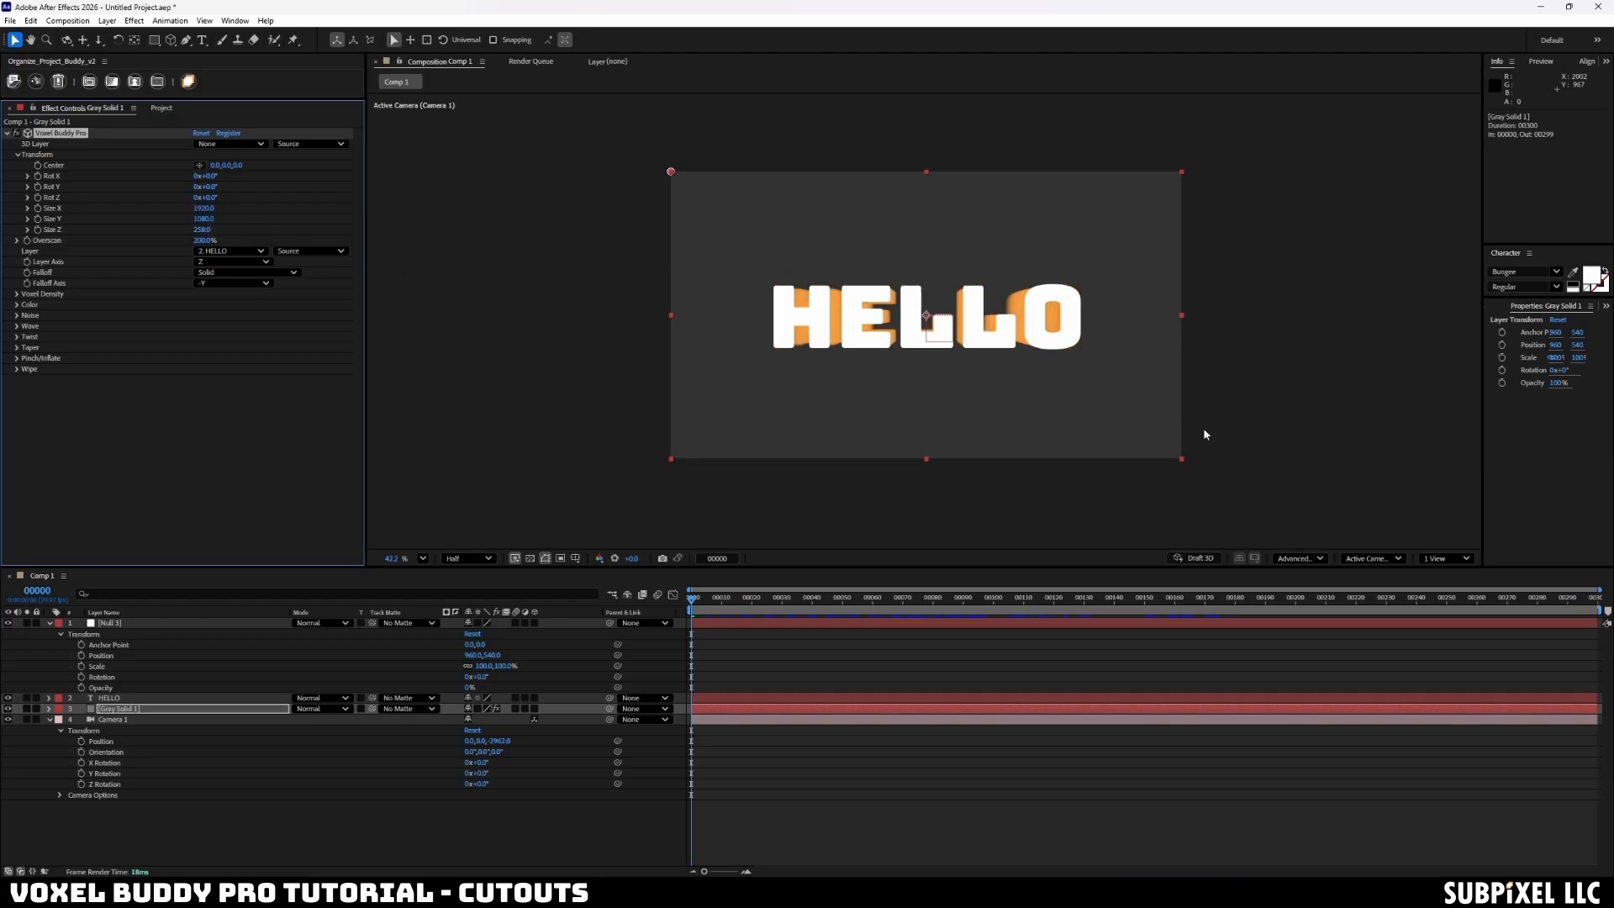
# - Toggle the HELLO text layer's visibility to compare the flat text with the extruded volume
pyautogui.click(7, 697)
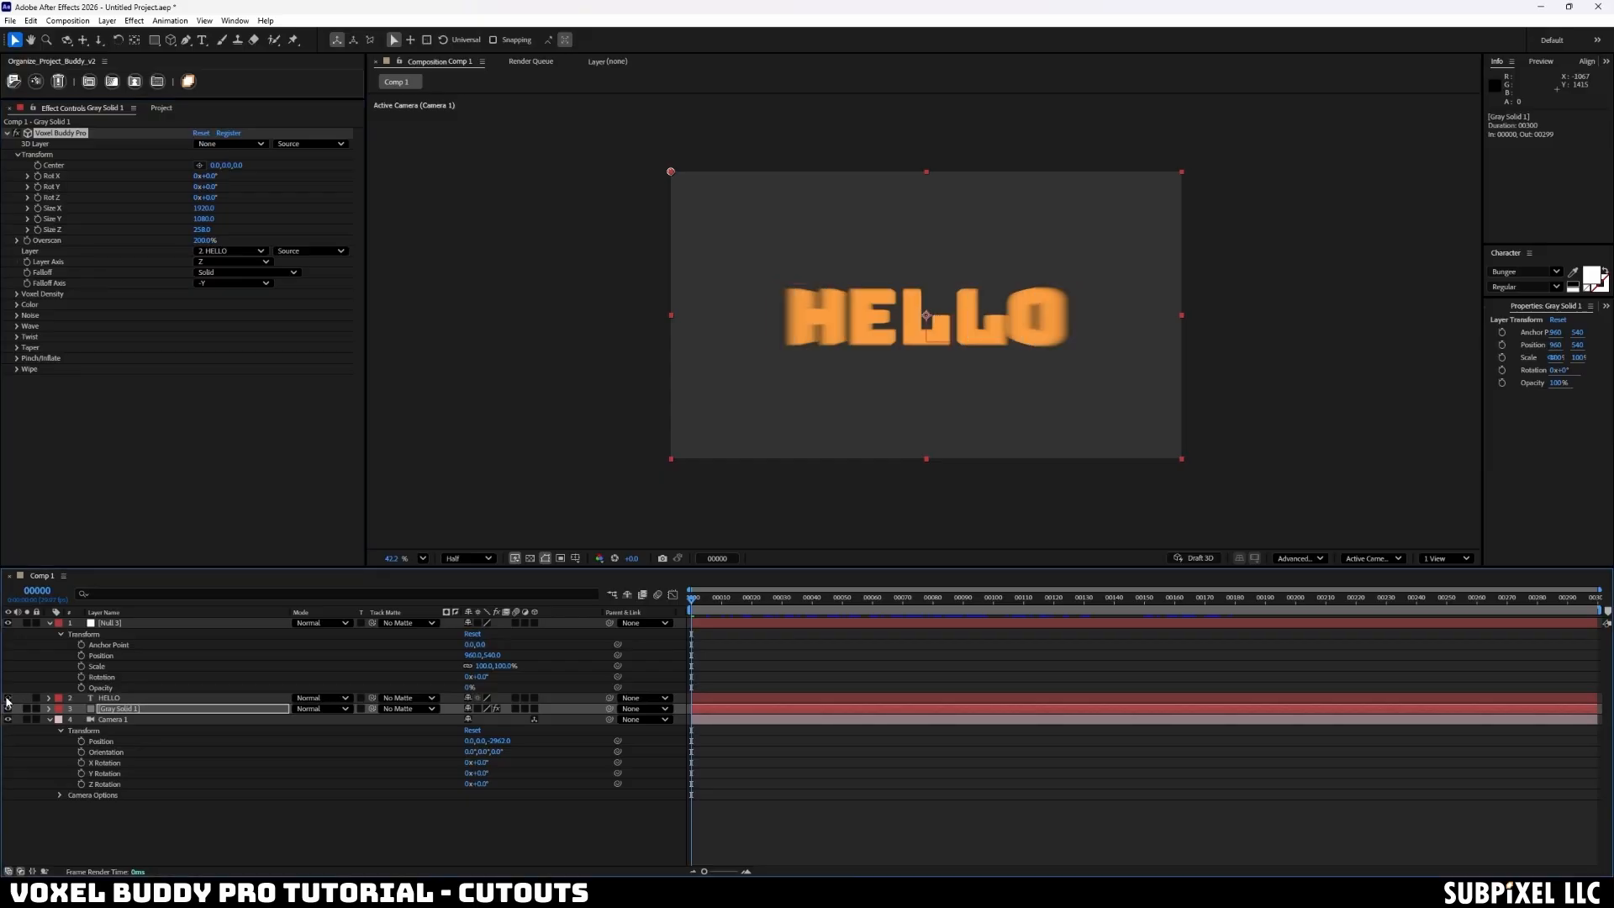
pyautogui.click(8, 698)
pyautogui.click(7, 697)
pyautogui.click(7, 698)
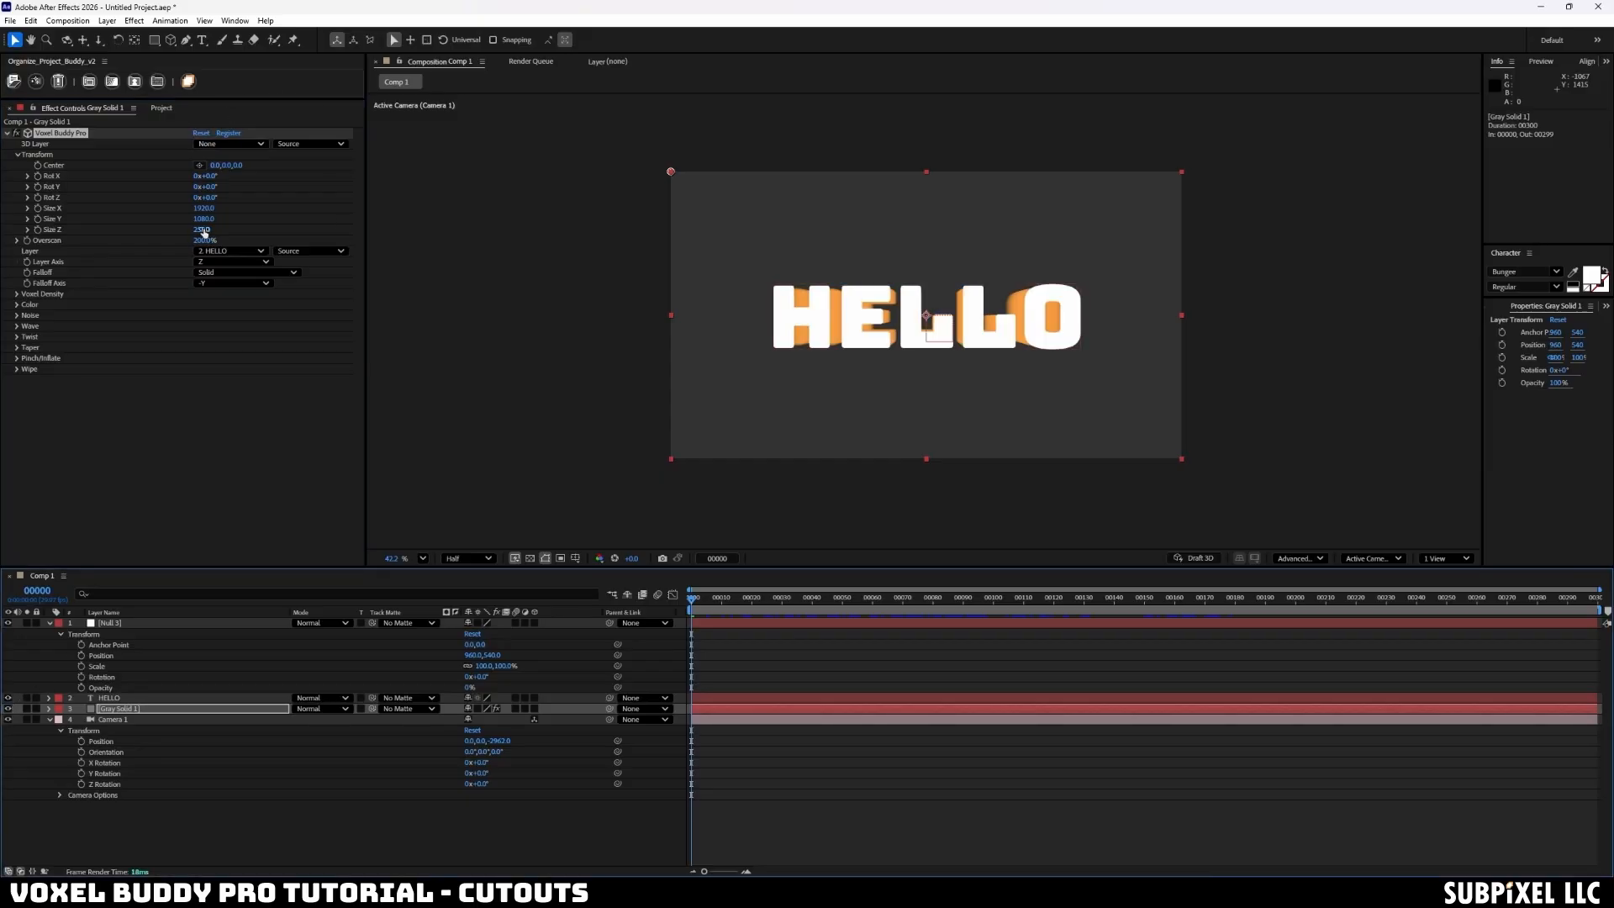
# - Shift the volume's Center to about -241 in Z and hide the HELLO text layer
pyautogui.moveTo(226, 170); pyautogui.dragTo(107, 192)
pyautogui.hotkey('ctrl', 'z')
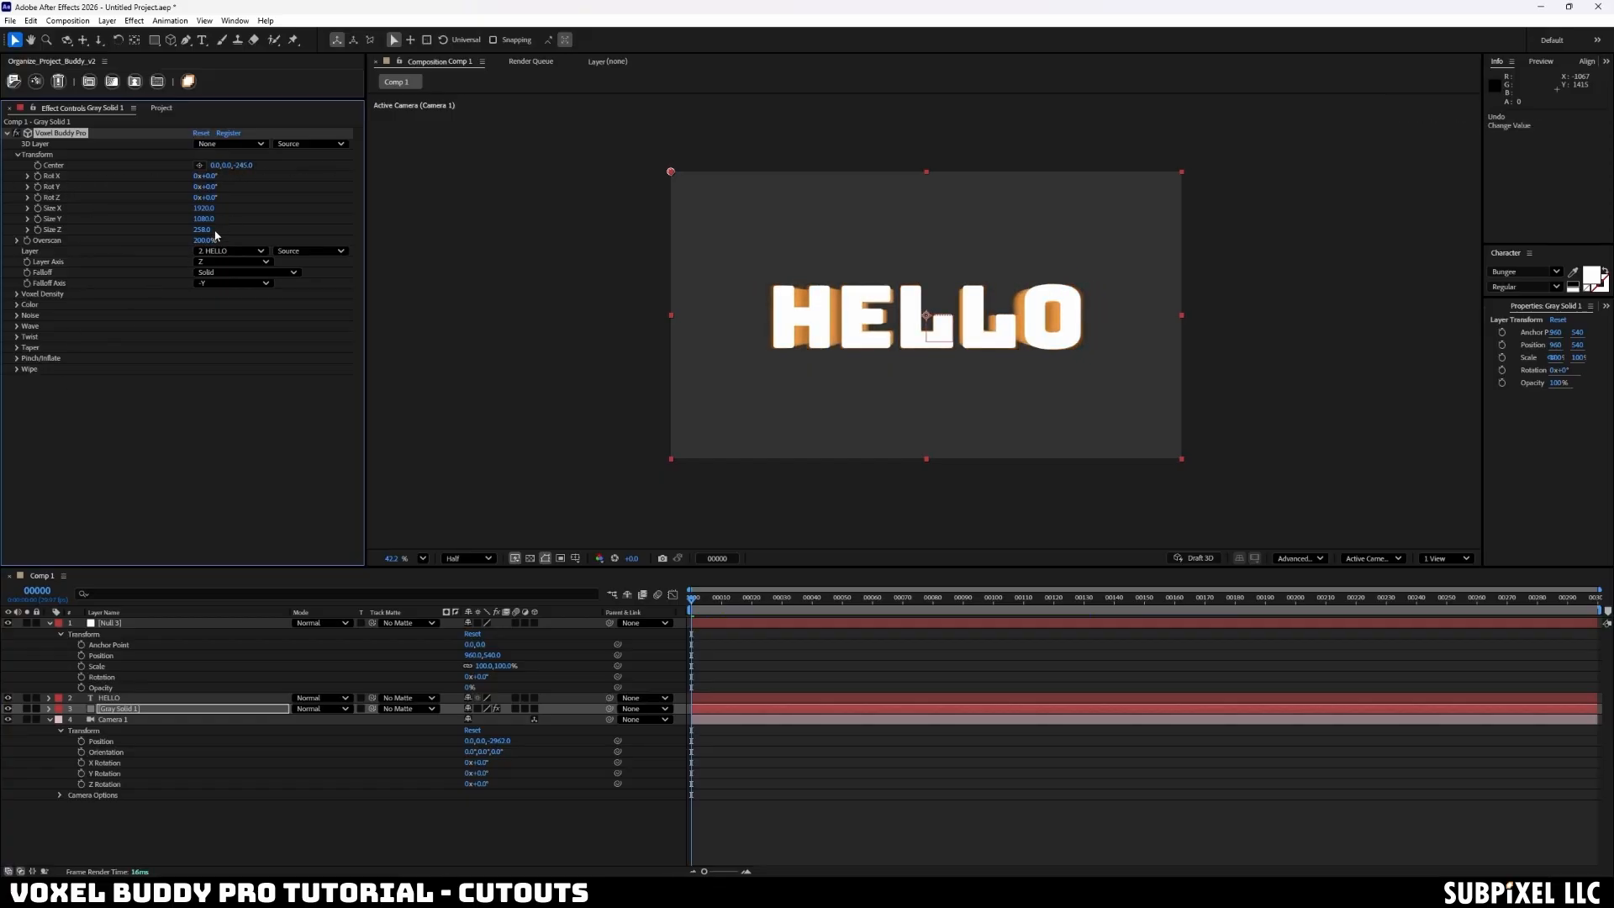
pyautogui.click(9, 624)
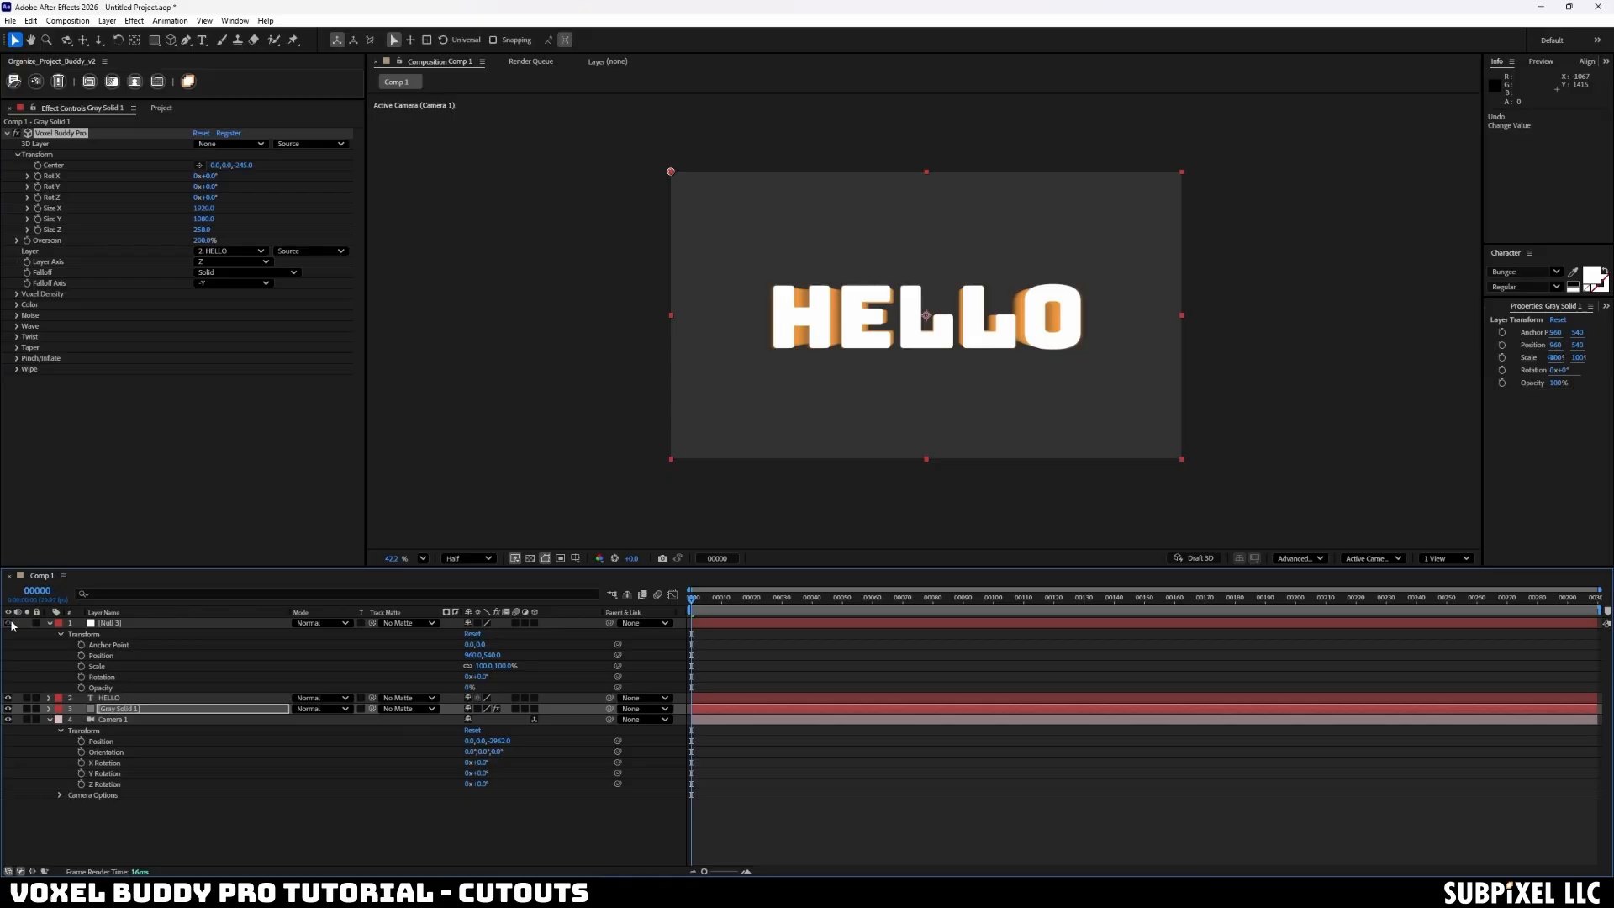
pyautogui.click(9, 624)
pyautogui.click(8, 698)
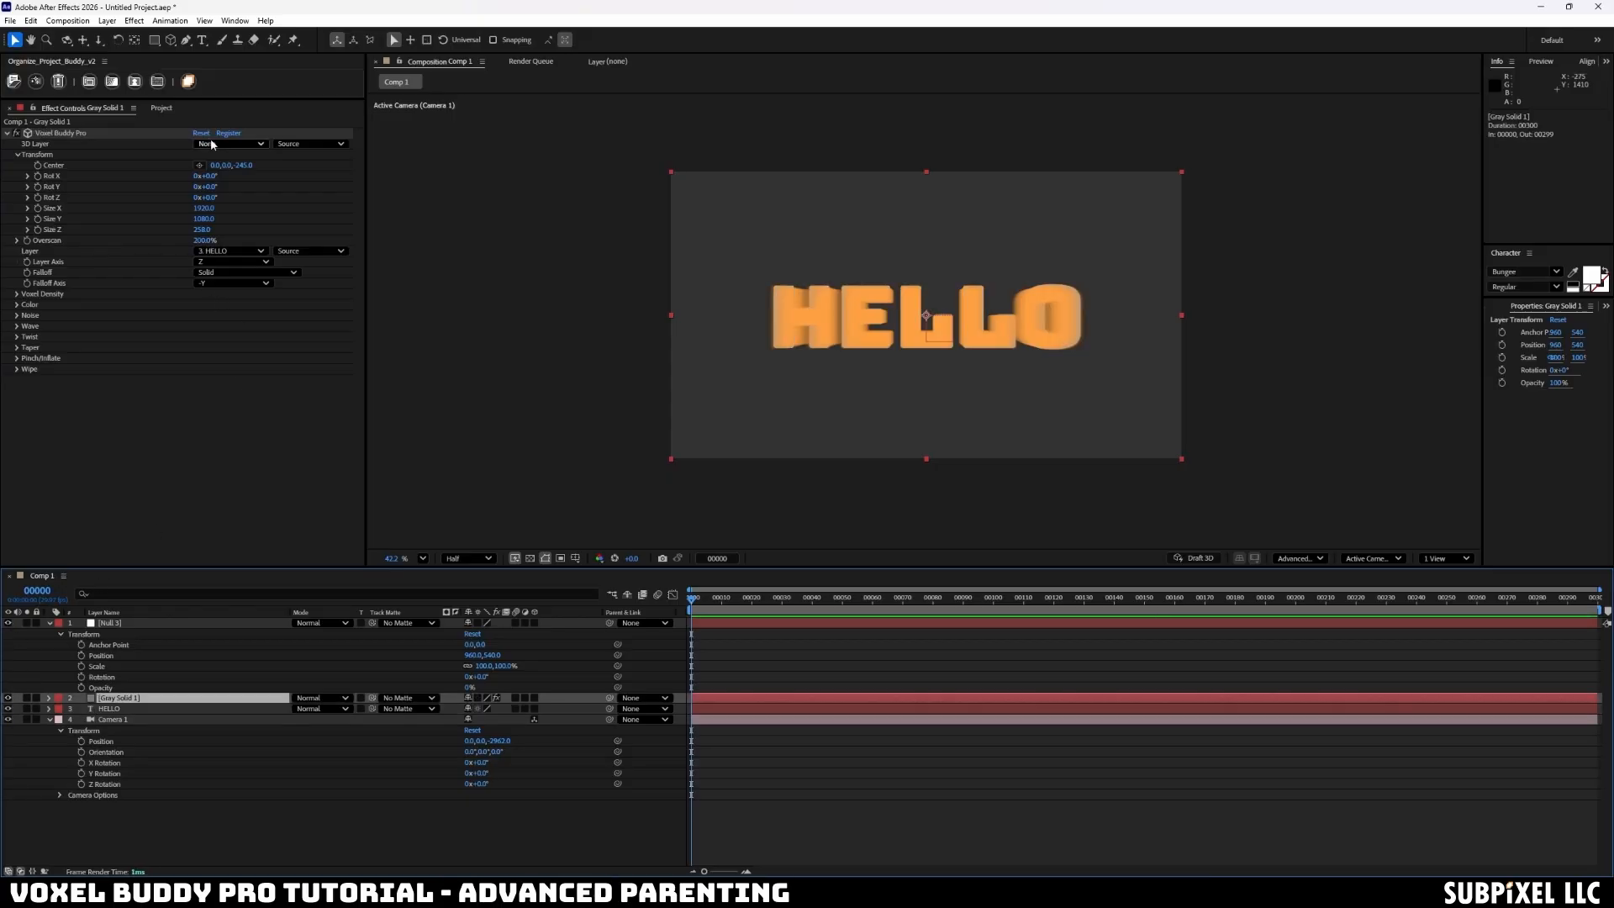
# - Collapse the camera and null layer properties and move the HELLO layer above Gray Solid 1
pyautogui.click(45, 146)
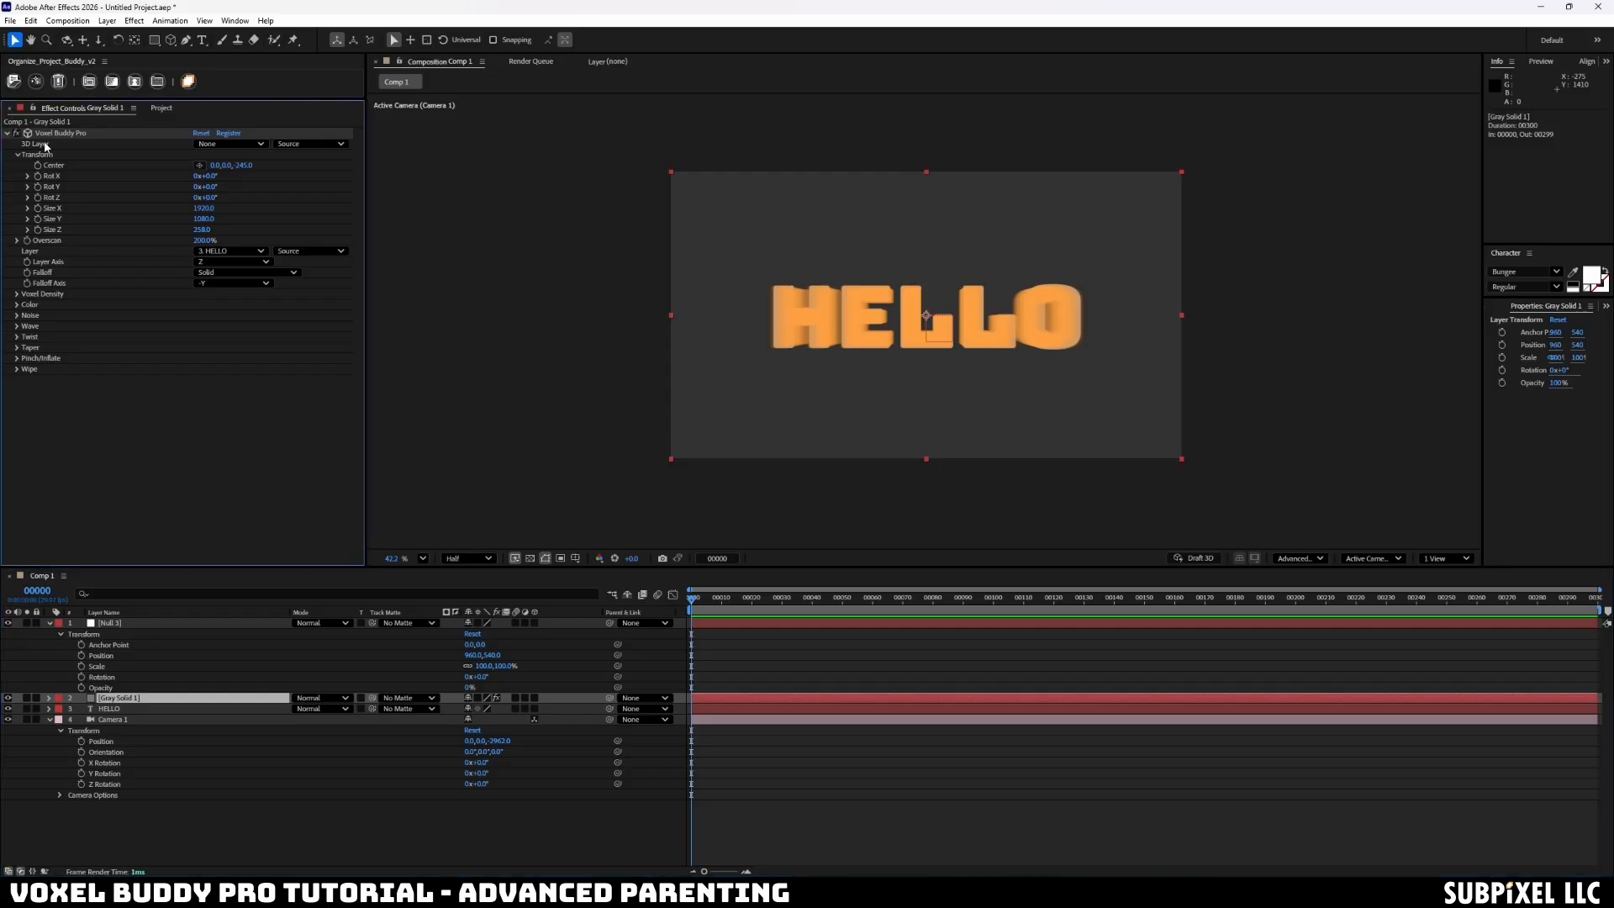
pyautogui.click(50, 720)
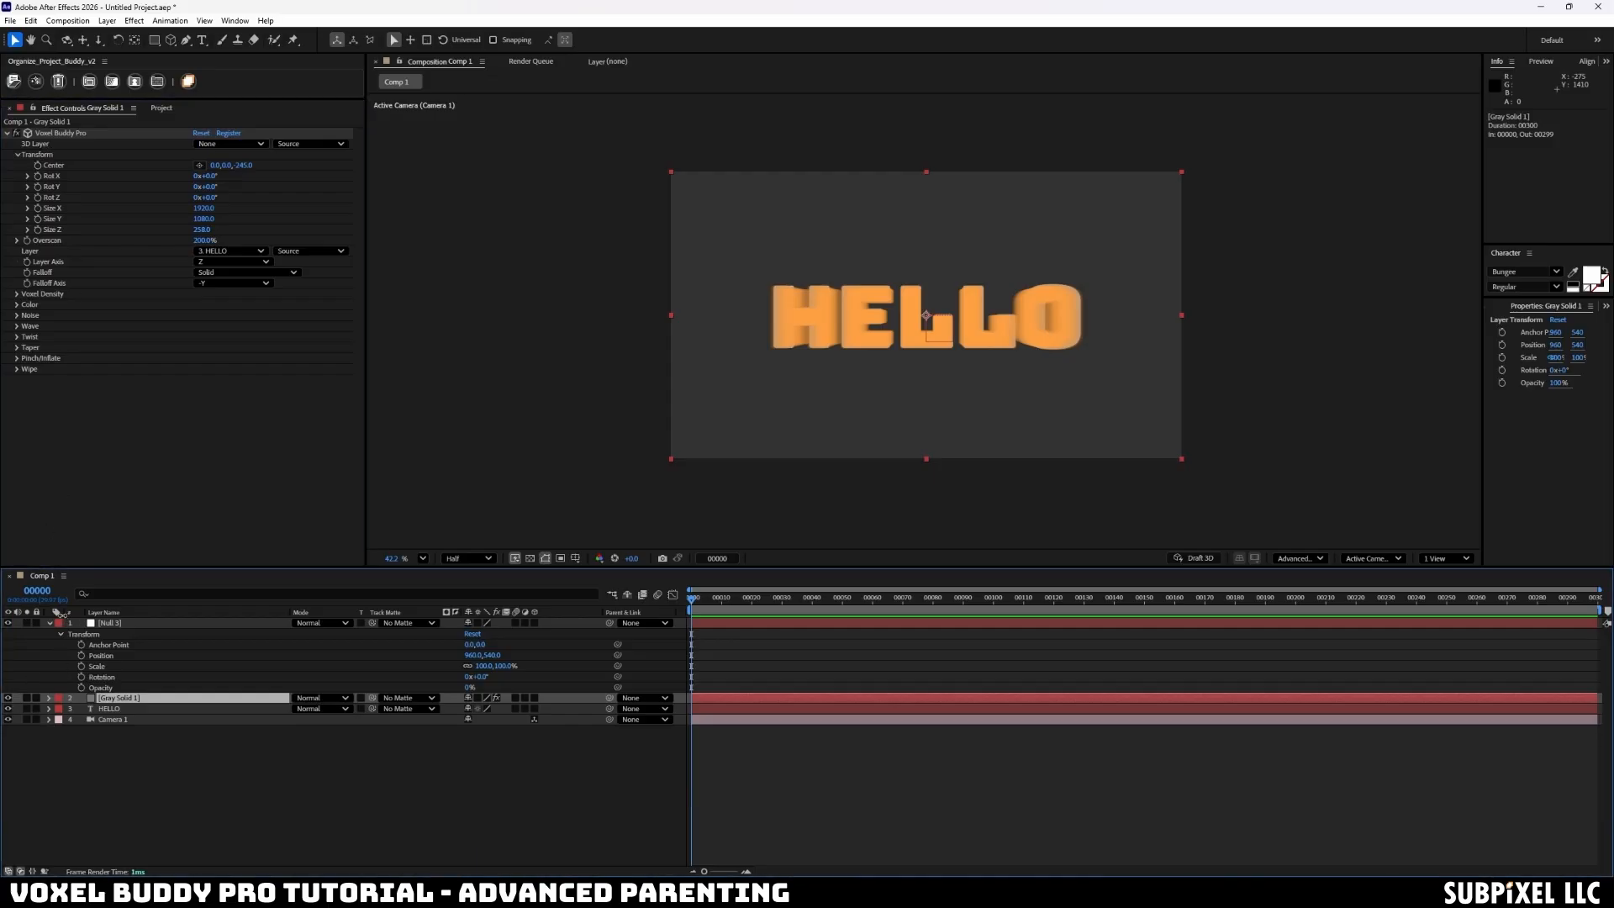
pyautogui.click(49, 623)
pyautogui.moveTo(118, 644); pyautogui.dragTo(120, 635)
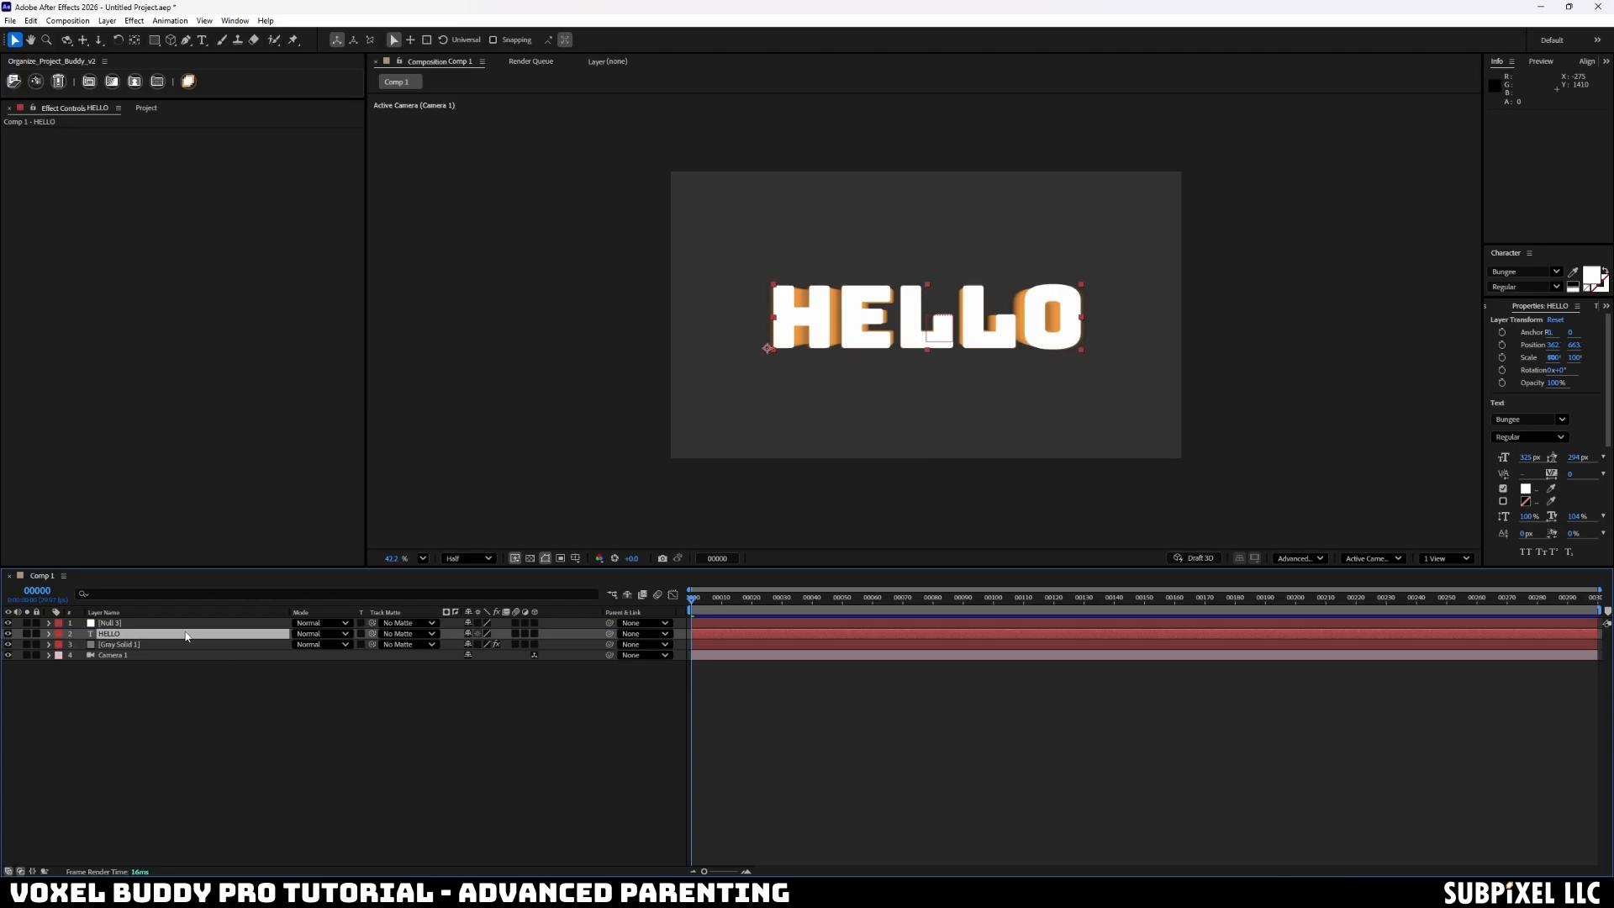
# - Pre-compose the HELLO text layer as HELLO Comp 1 with all attributes moved into it, and return to Comp 1
pyautogui.moveTo(844, 353)
pyautogui.mouseDown()
pyautogui.moveTo(806, 283)
pyautogui.moveTo(769, 344)
pyautogui.moveTo(826, 434)
pyautogui.moveTo(783, 322)
pyautogui.moveTo(838, 340)
pyautogui.mouseUp()
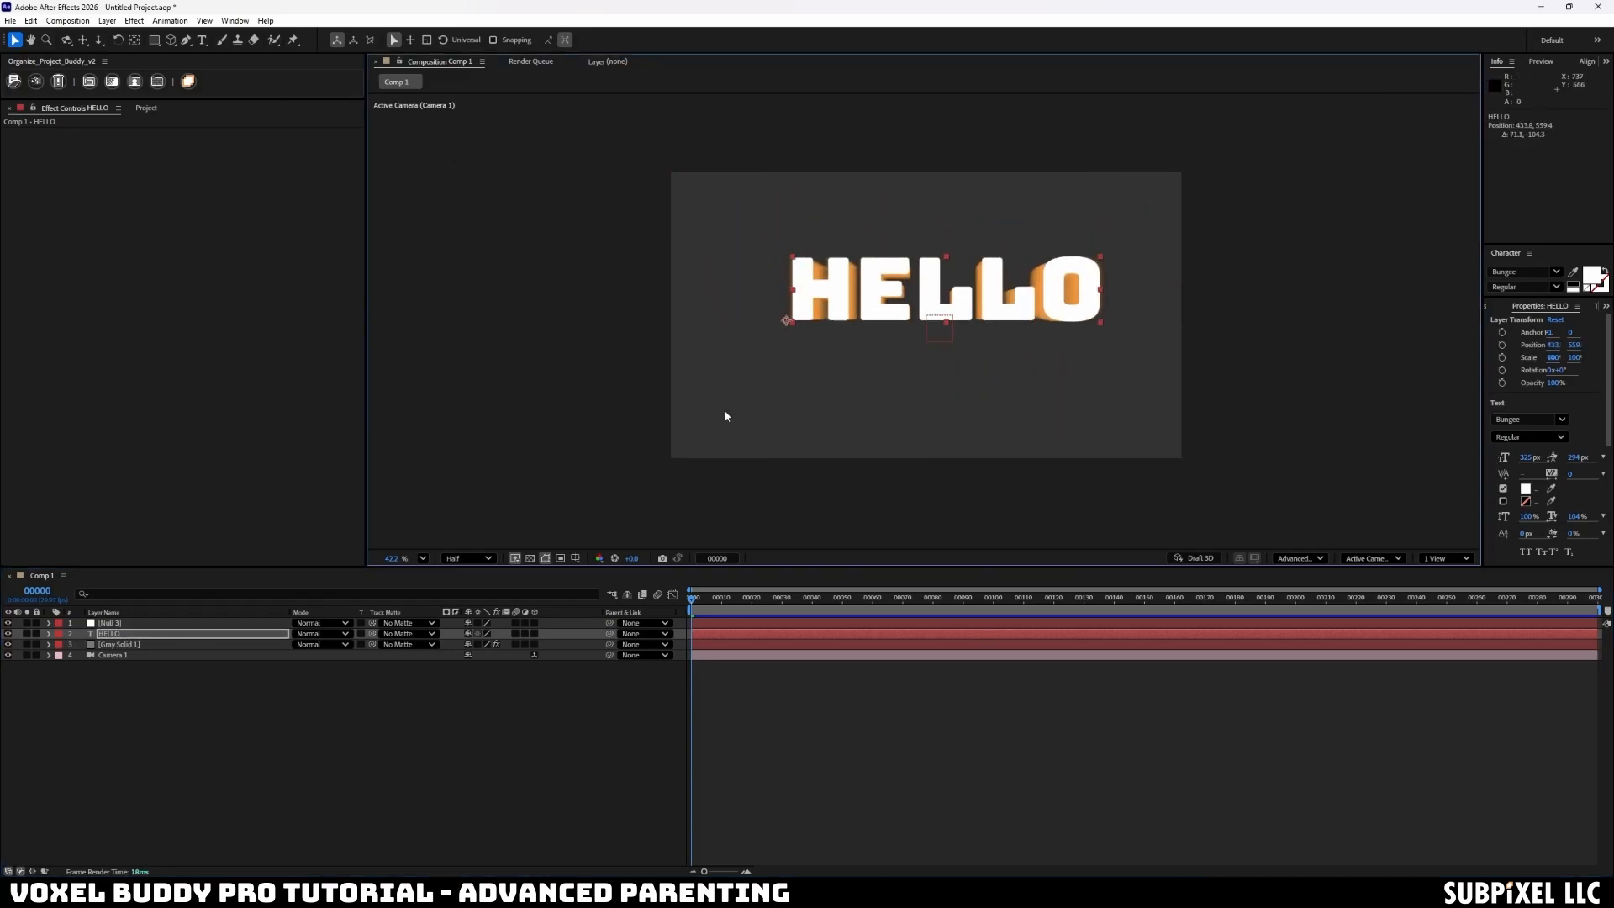
pyautogui.hotkey('ctrl', 'z')
pyautogui.rightClick(129, 632)
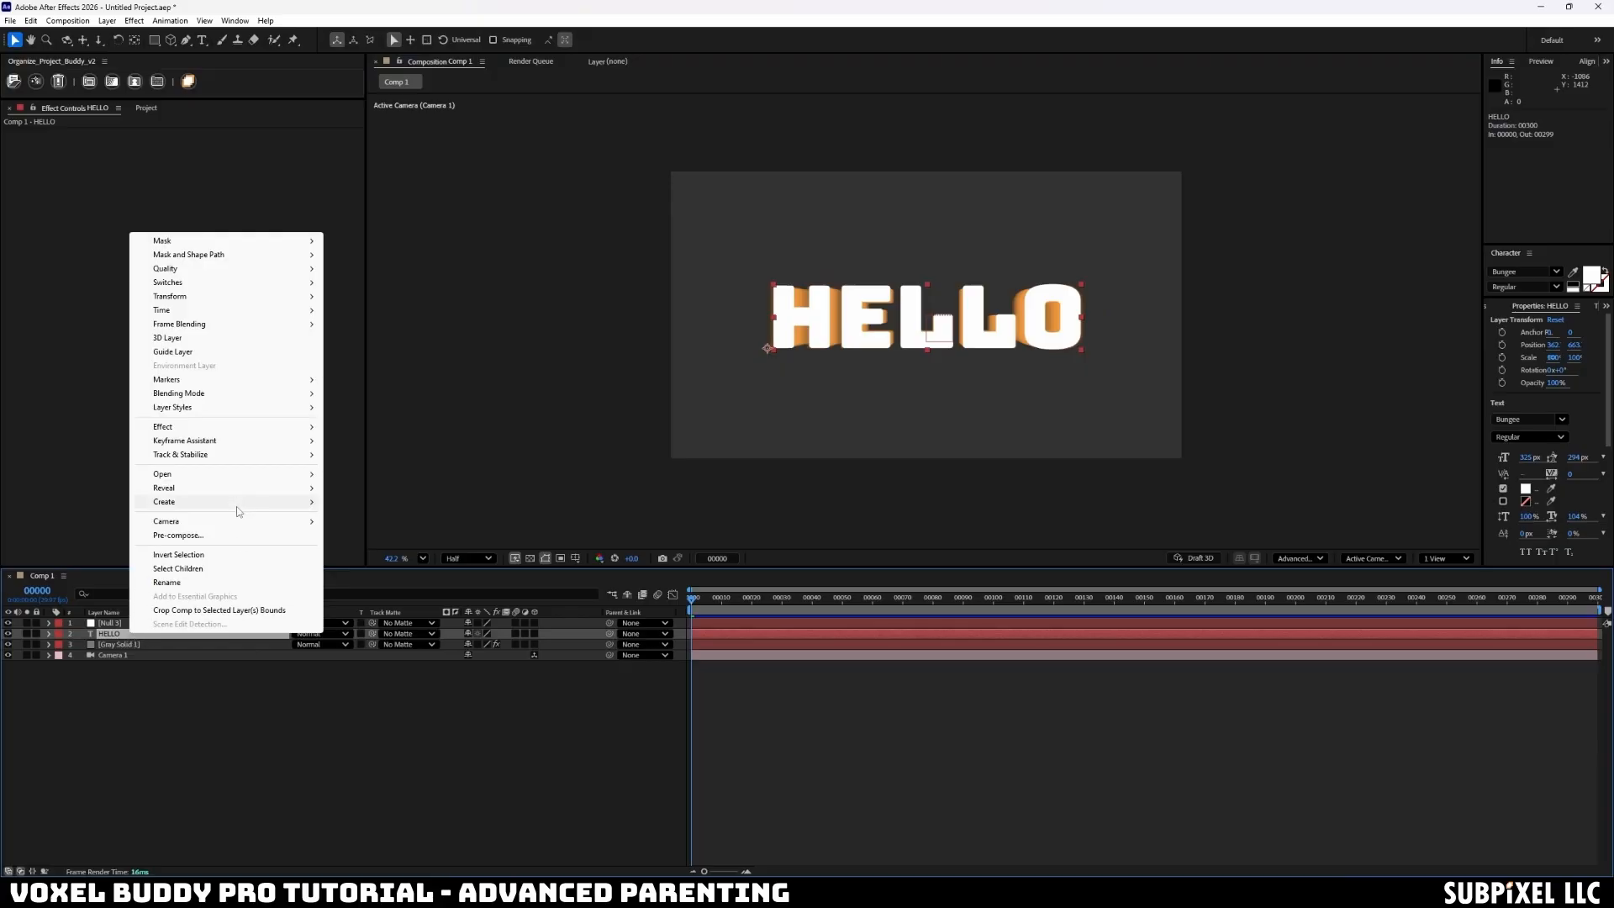
pyautogui.click(239, 534)
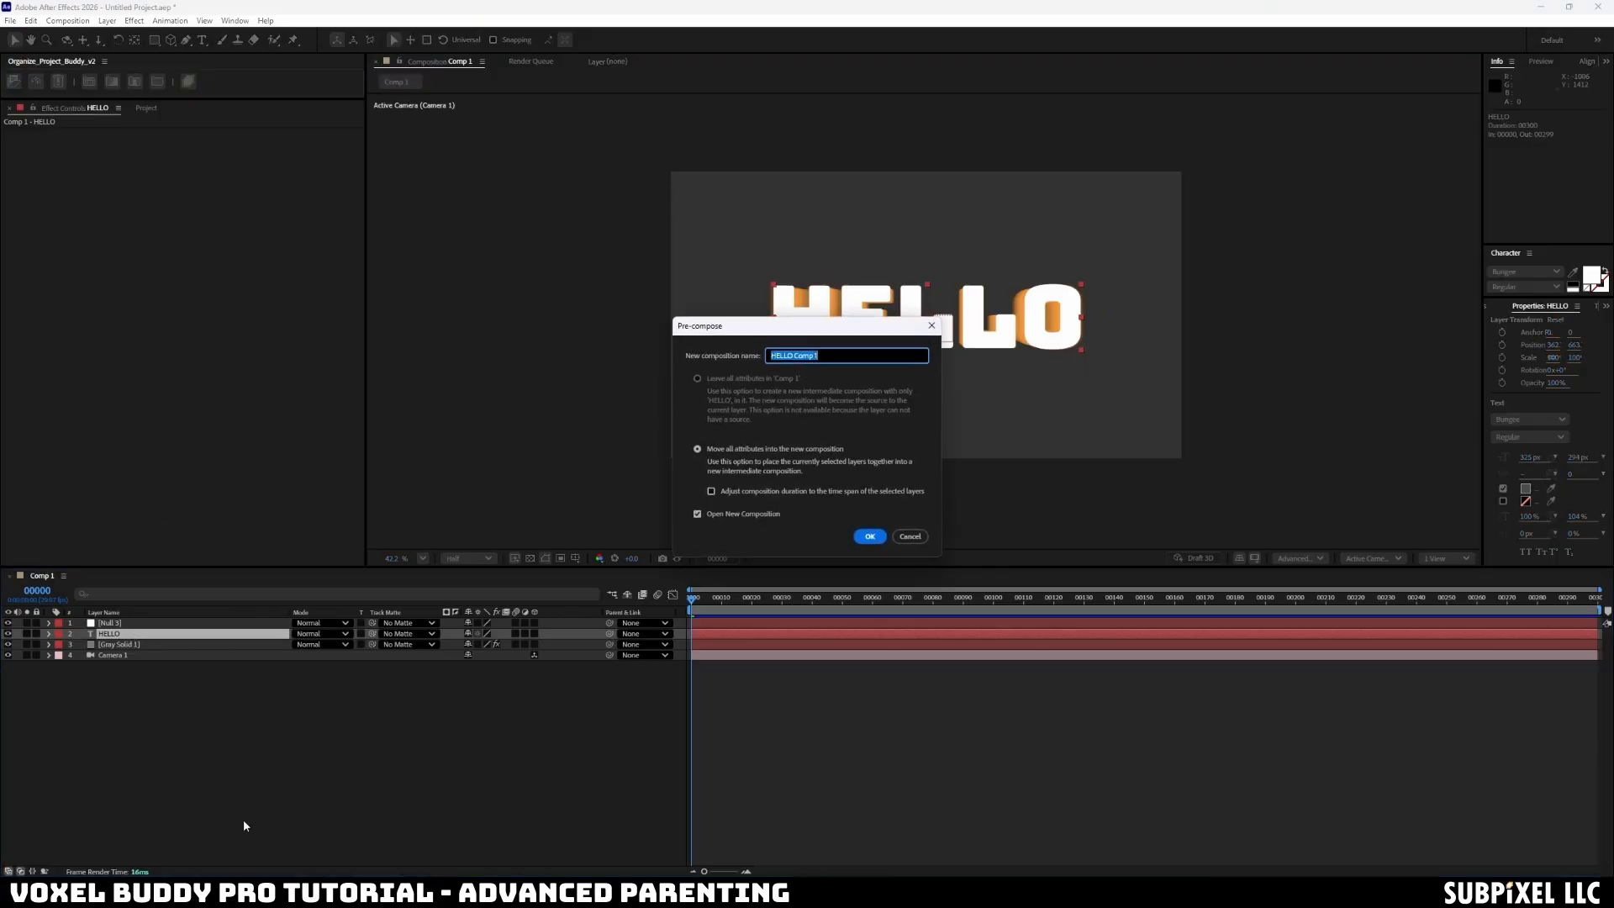
pyautogui.click(869, 537)
pyautogui.click(37, 576)
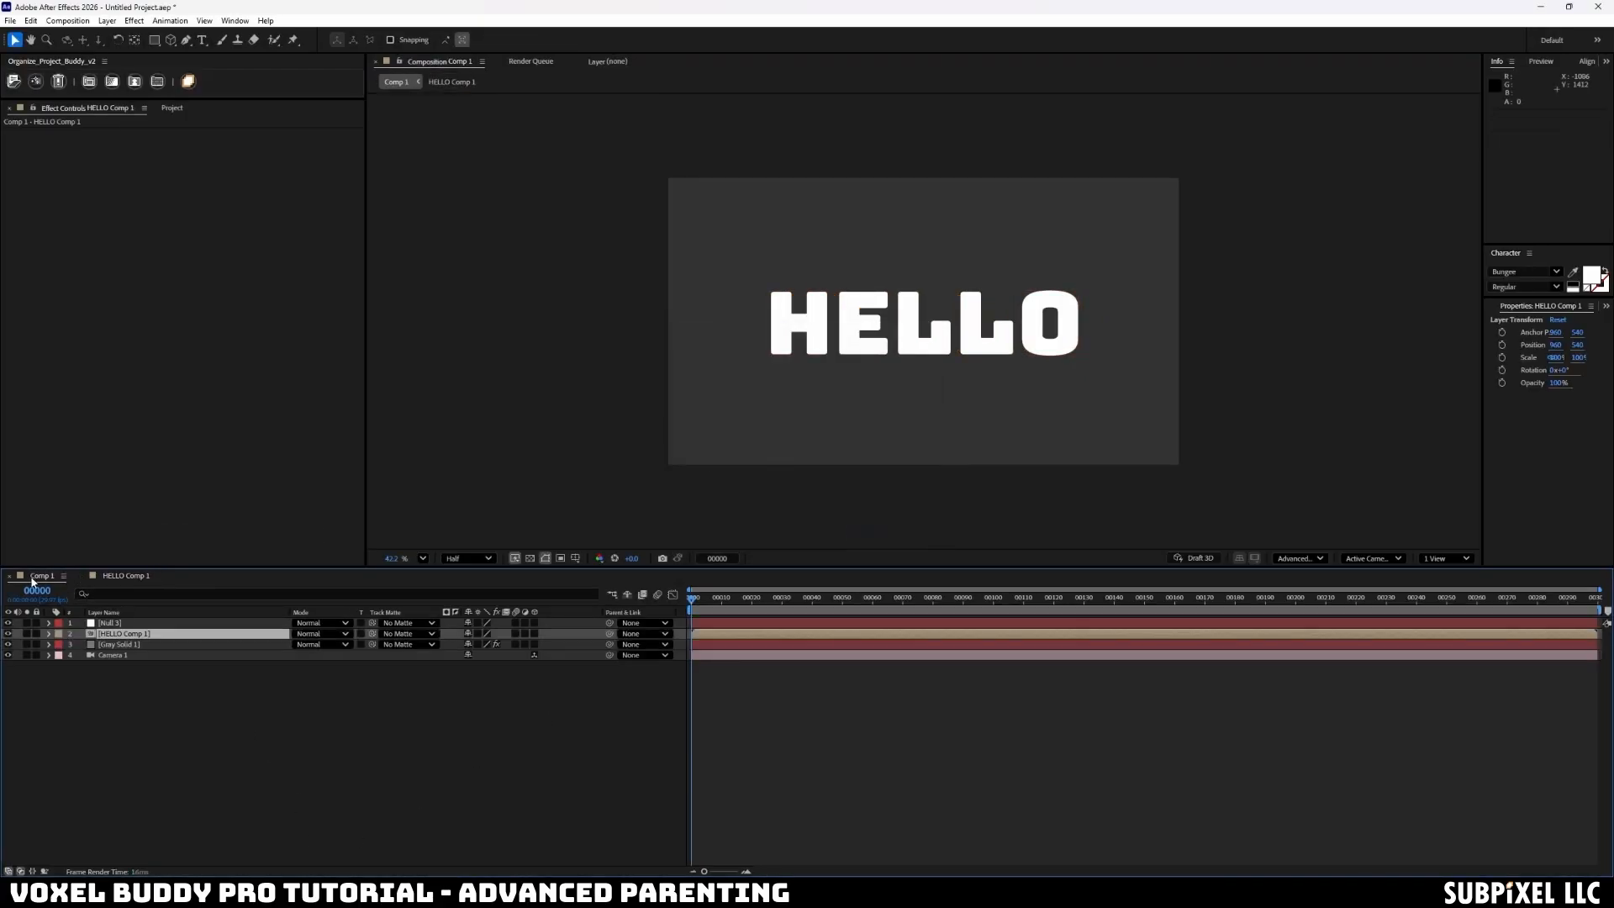
# - Duplicate the HELLO Comp 1 layer and rename the upper copy Ref
pyautogui.click(255, 778)
pyautogui.click(111, 634)
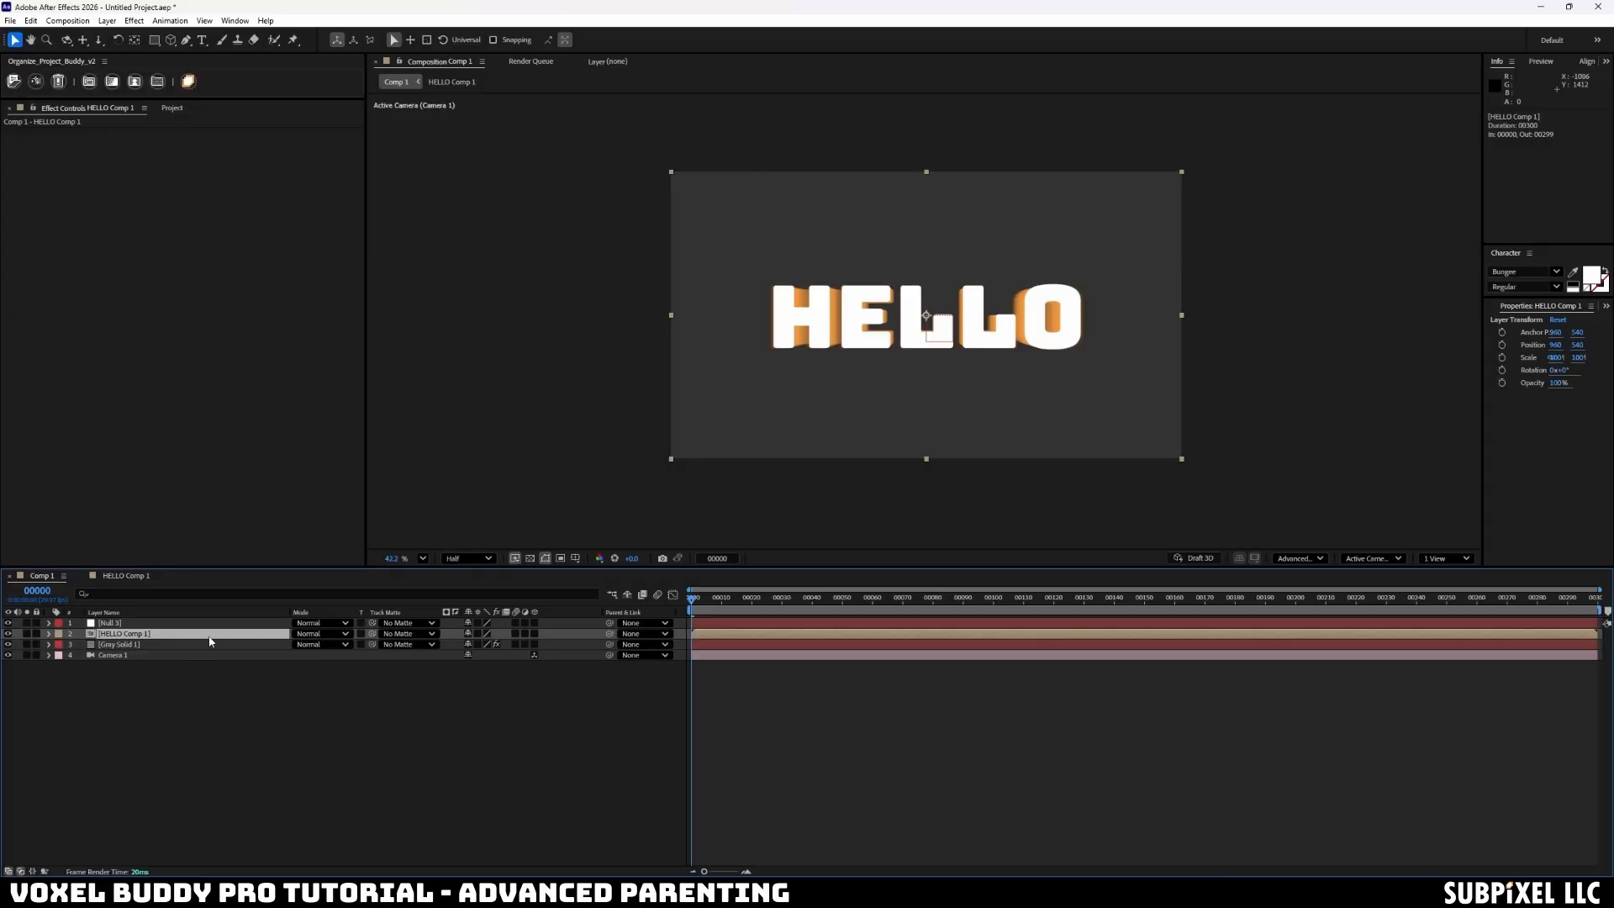
pyautogui.hotkey('ctrl', 'd')
pyautogui.click(205, 743)
pyautogui.click(140, 636)
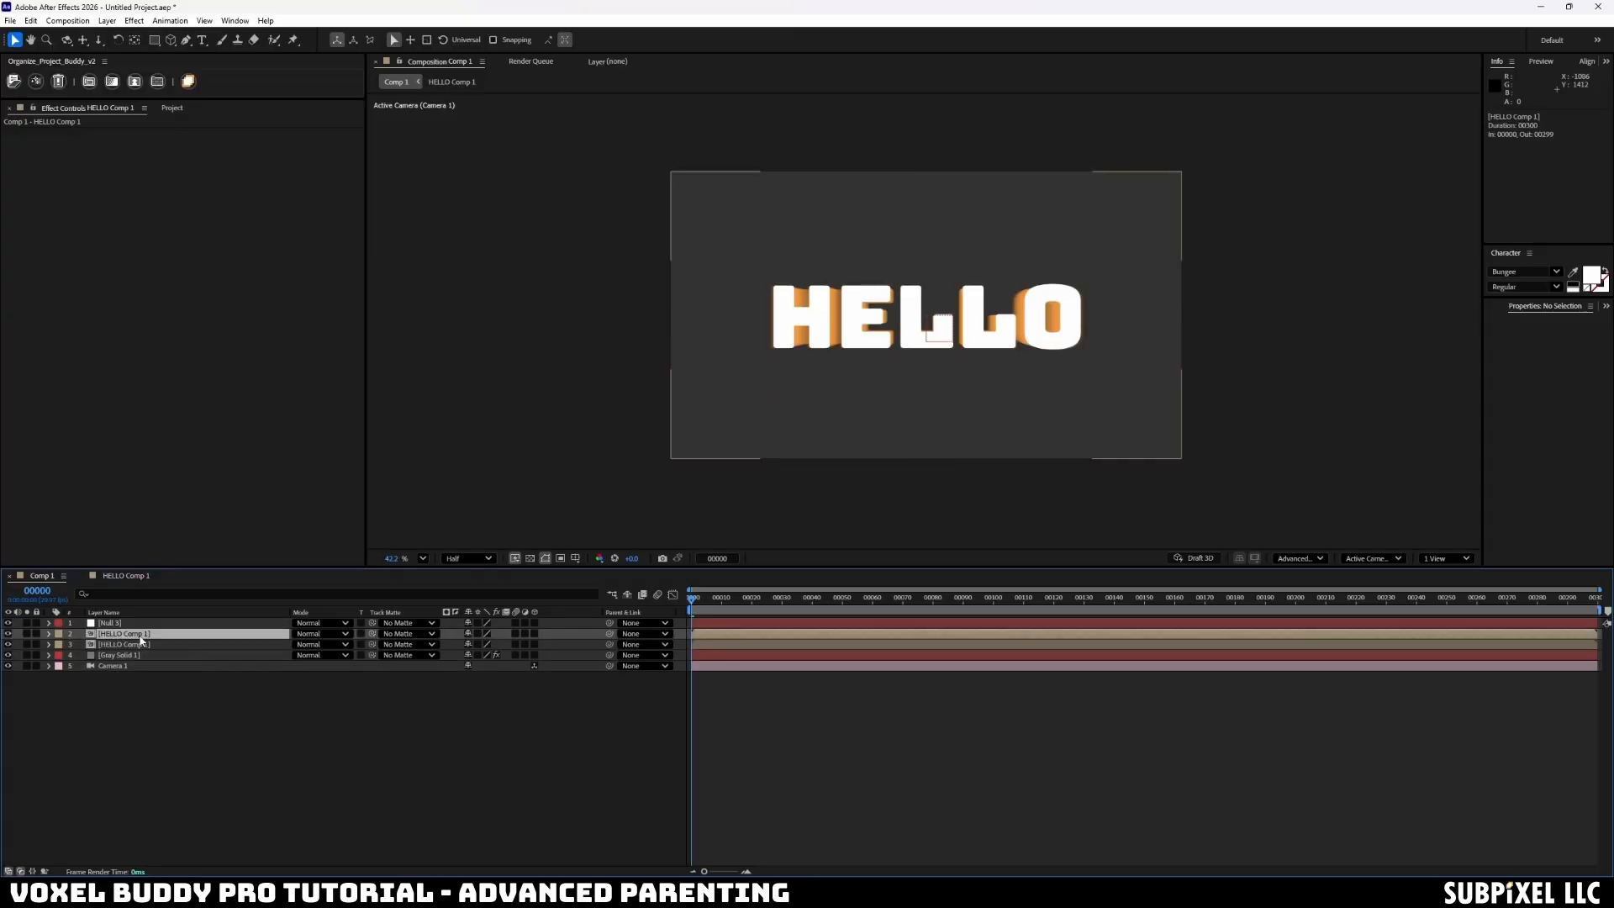
pyautogui.press('Return')
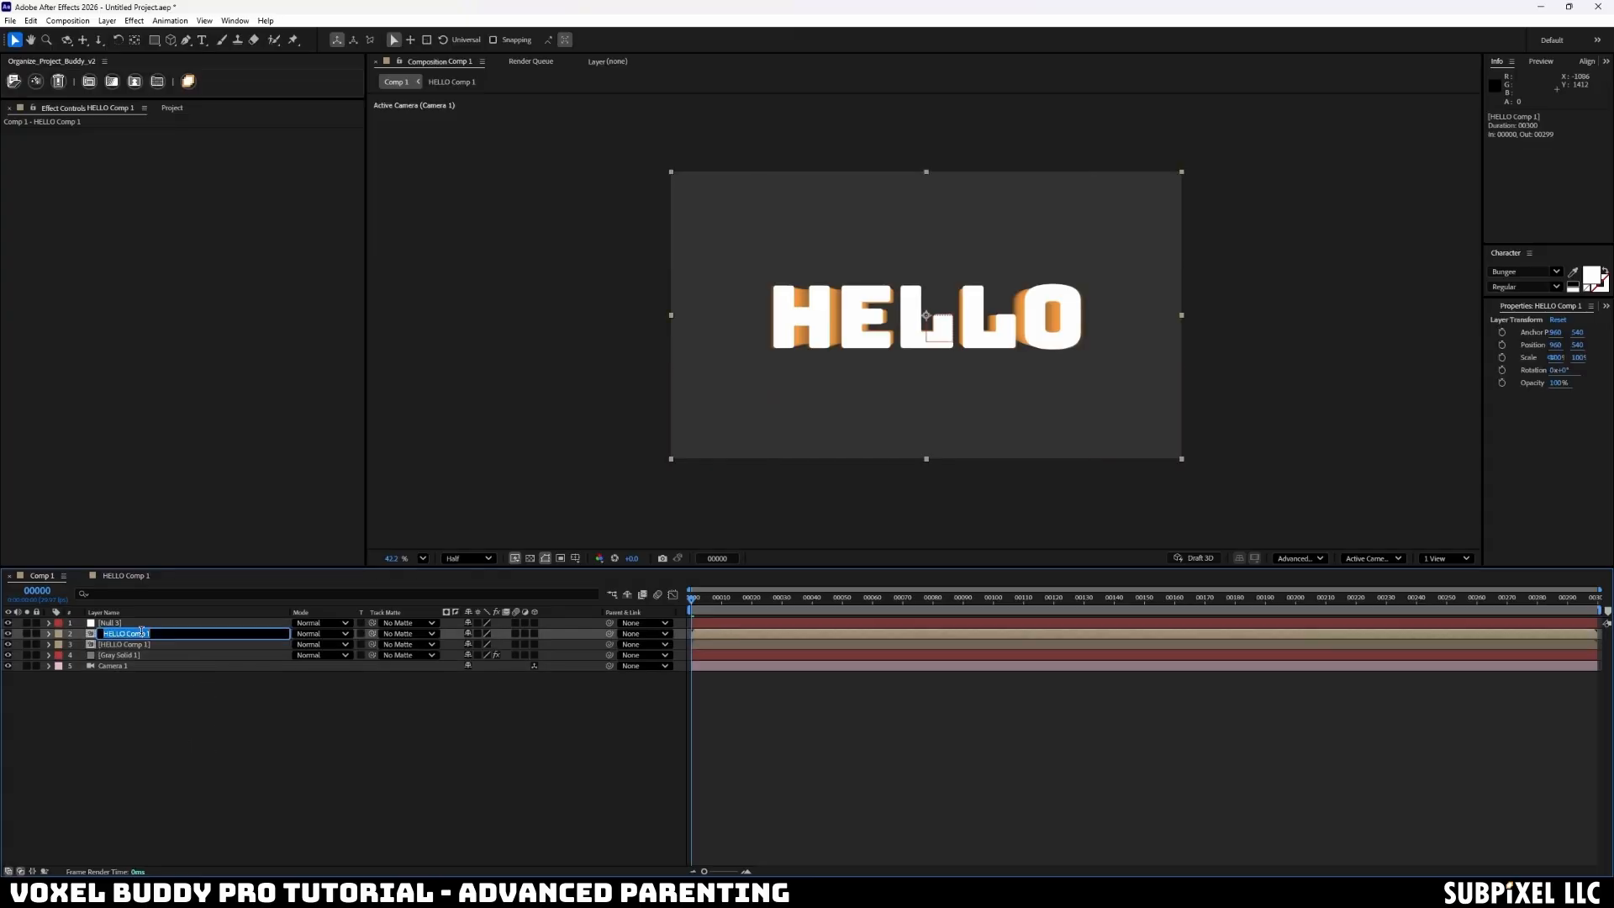
pyautogui.write('Ref')
pyautogui.press('Return')
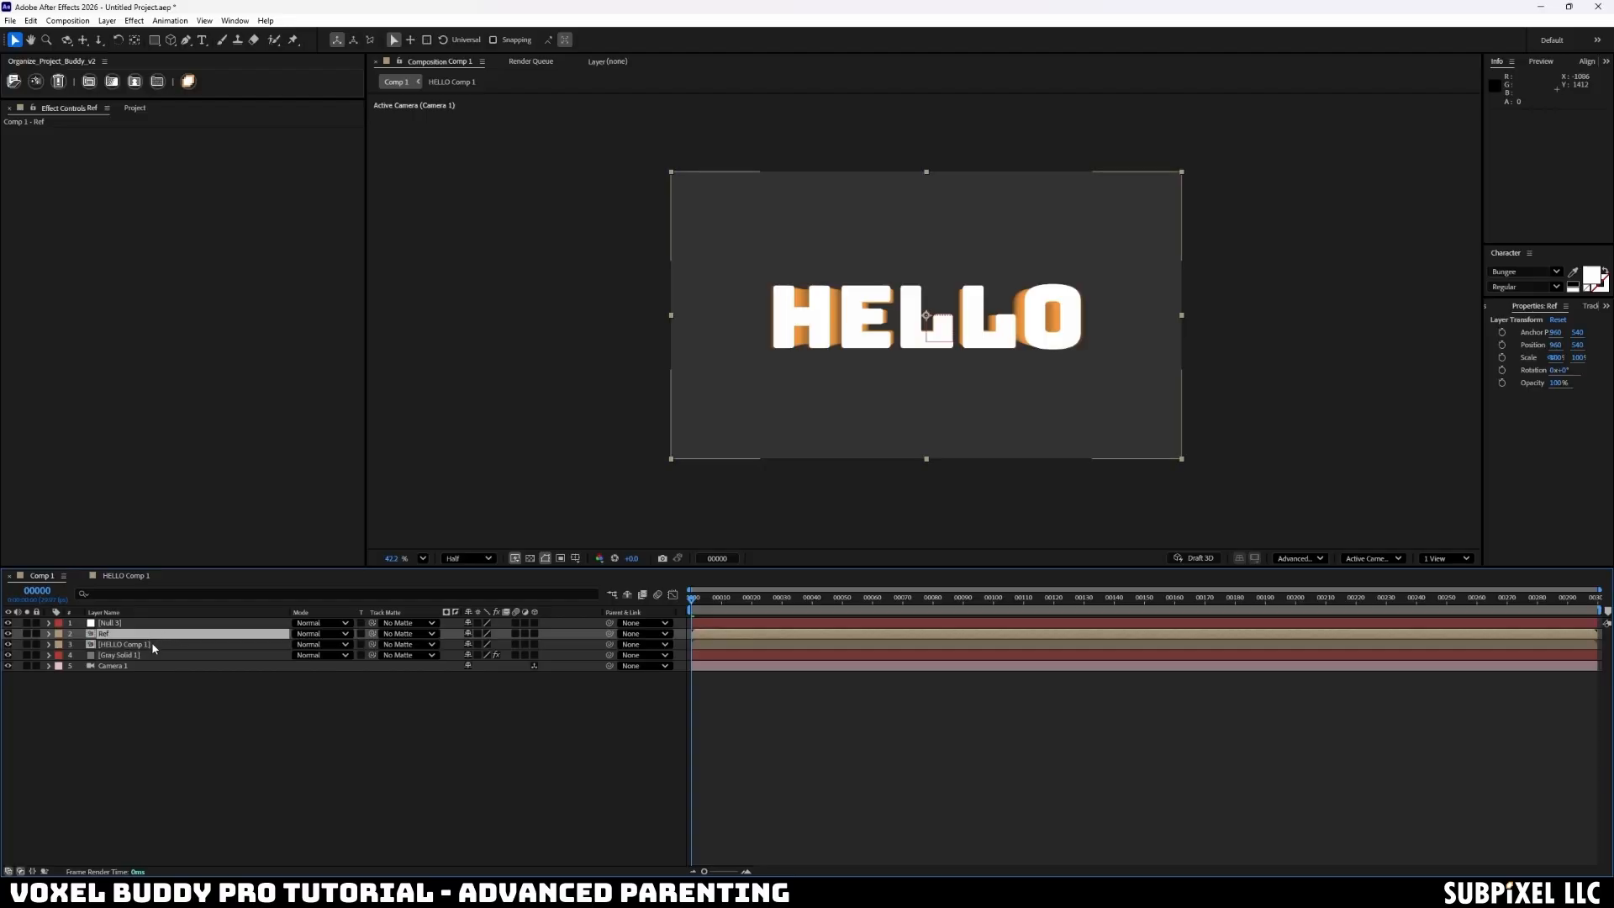
# - Rename the remaining HELLO Comp 1 layer 3dMove
pyautogui.click(154, 644)
pyautogui.press('Return')
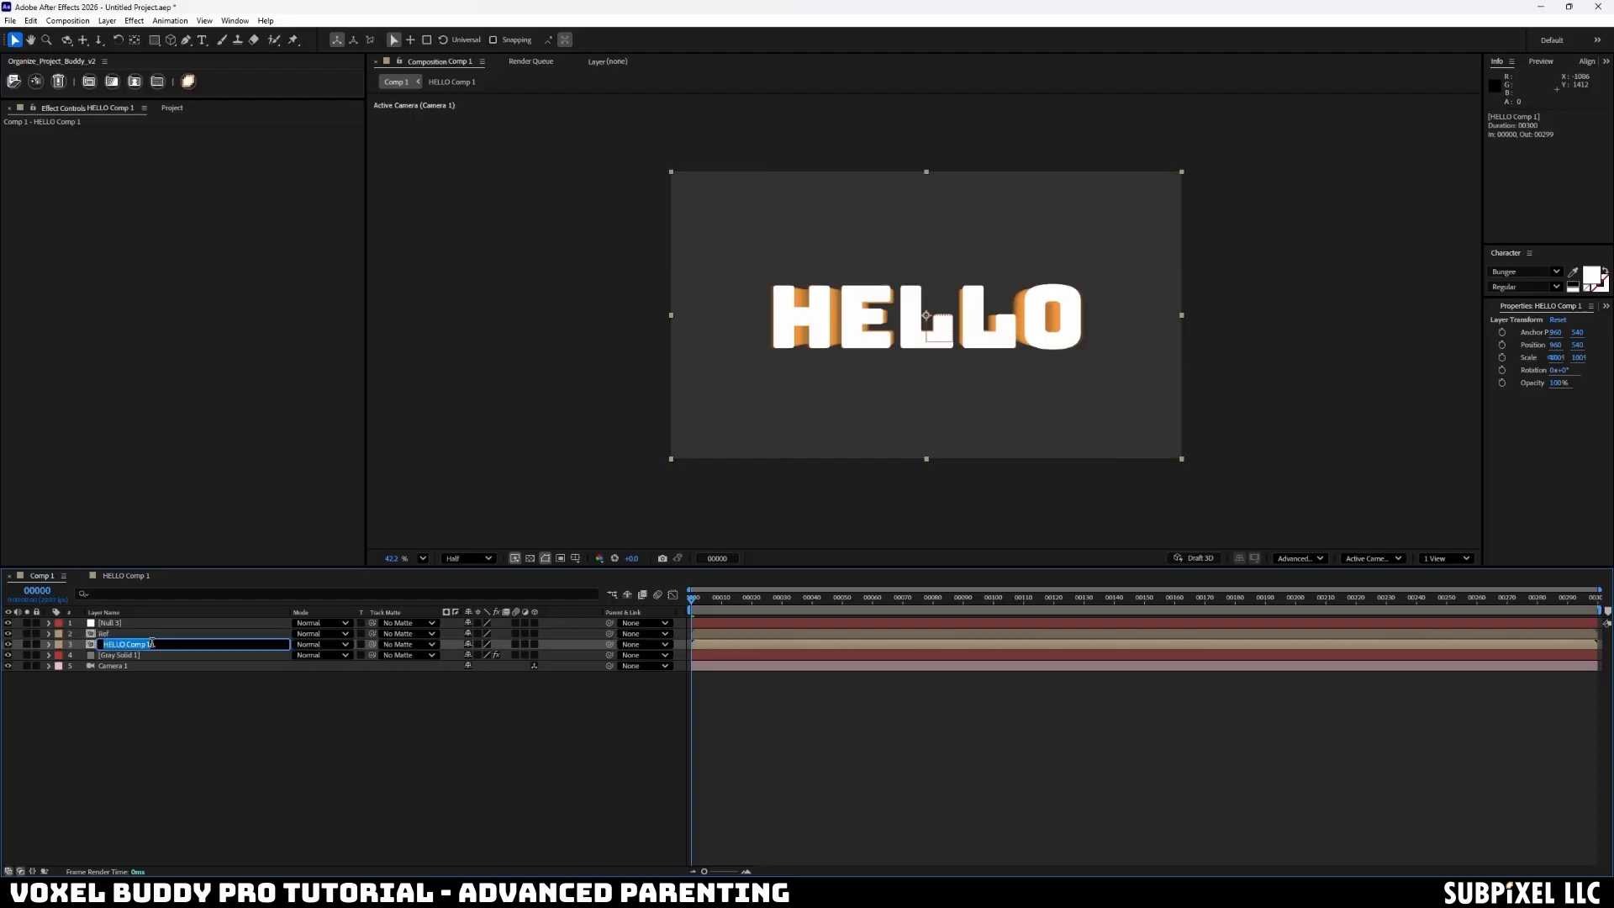
pyautogui.write('3dMove')
pyautogui.press('Return')
# - In Gray Solid 1's Voxel Buddy Pro effect, set Layer to Ref and 3D Layer to 3dMove
pyautogui.click(118, 657)
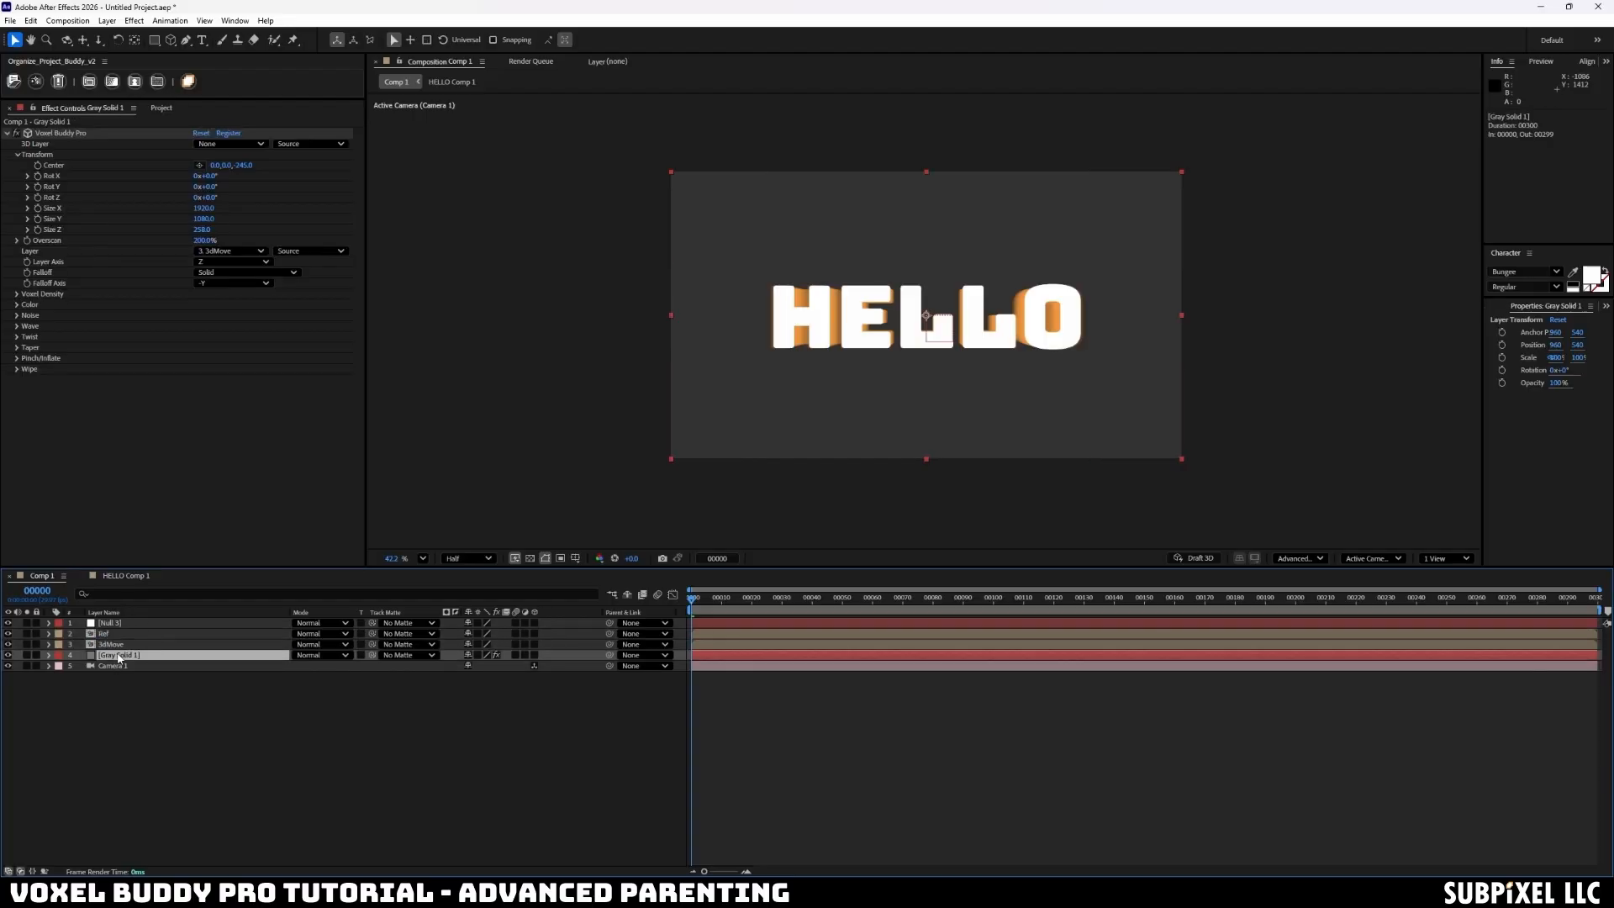
pyautogui.click(251, 249)
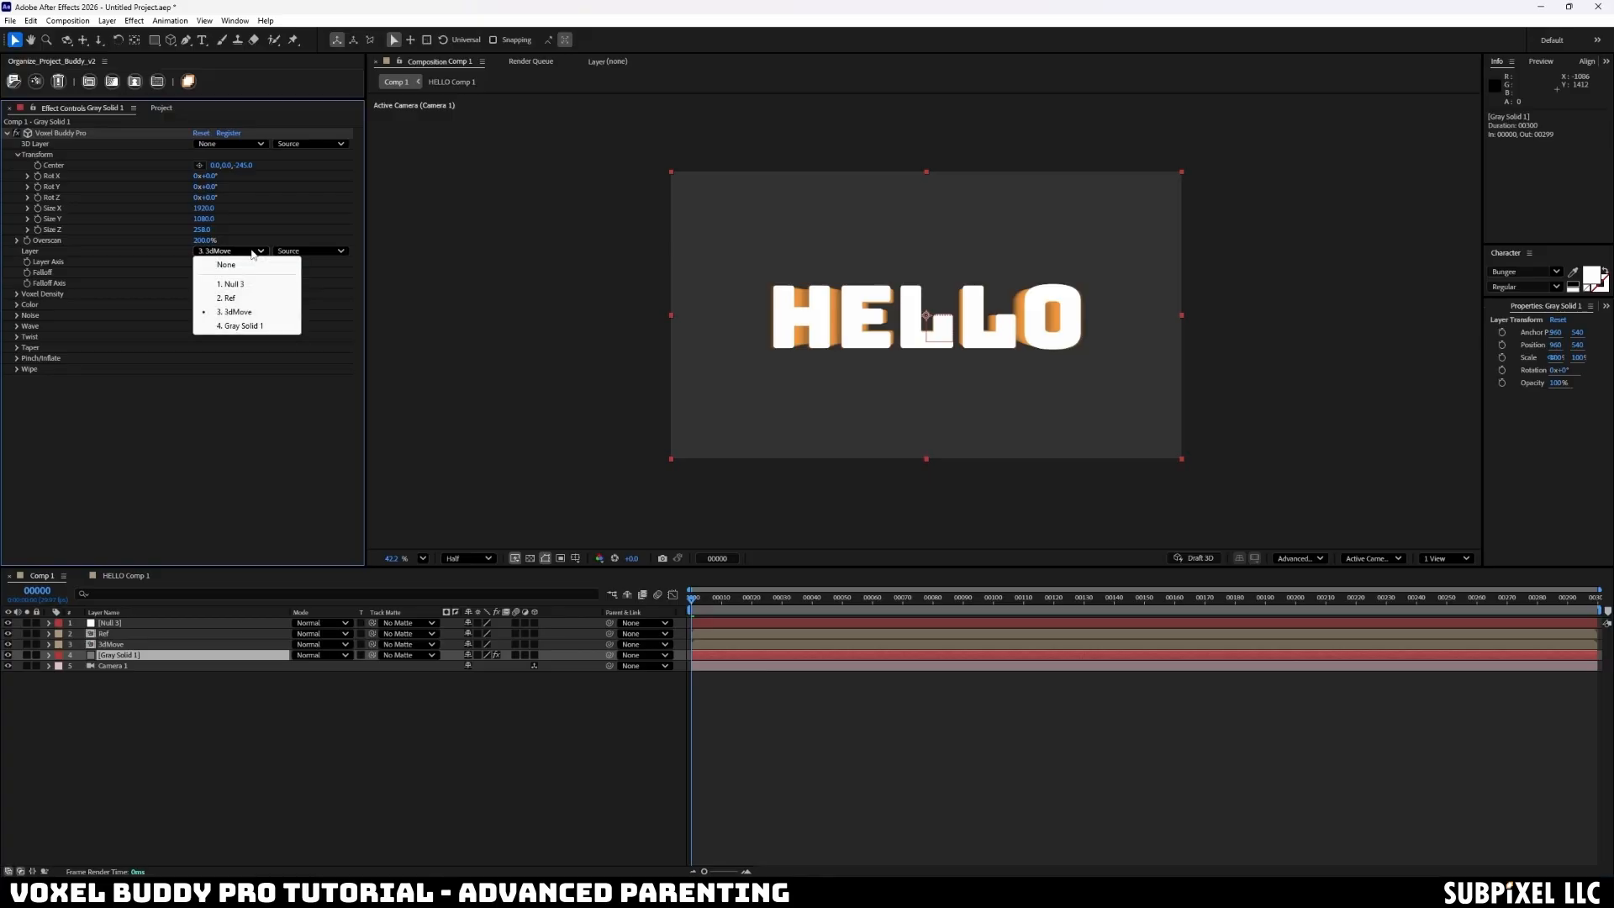
pyautogui.click(244, 299)
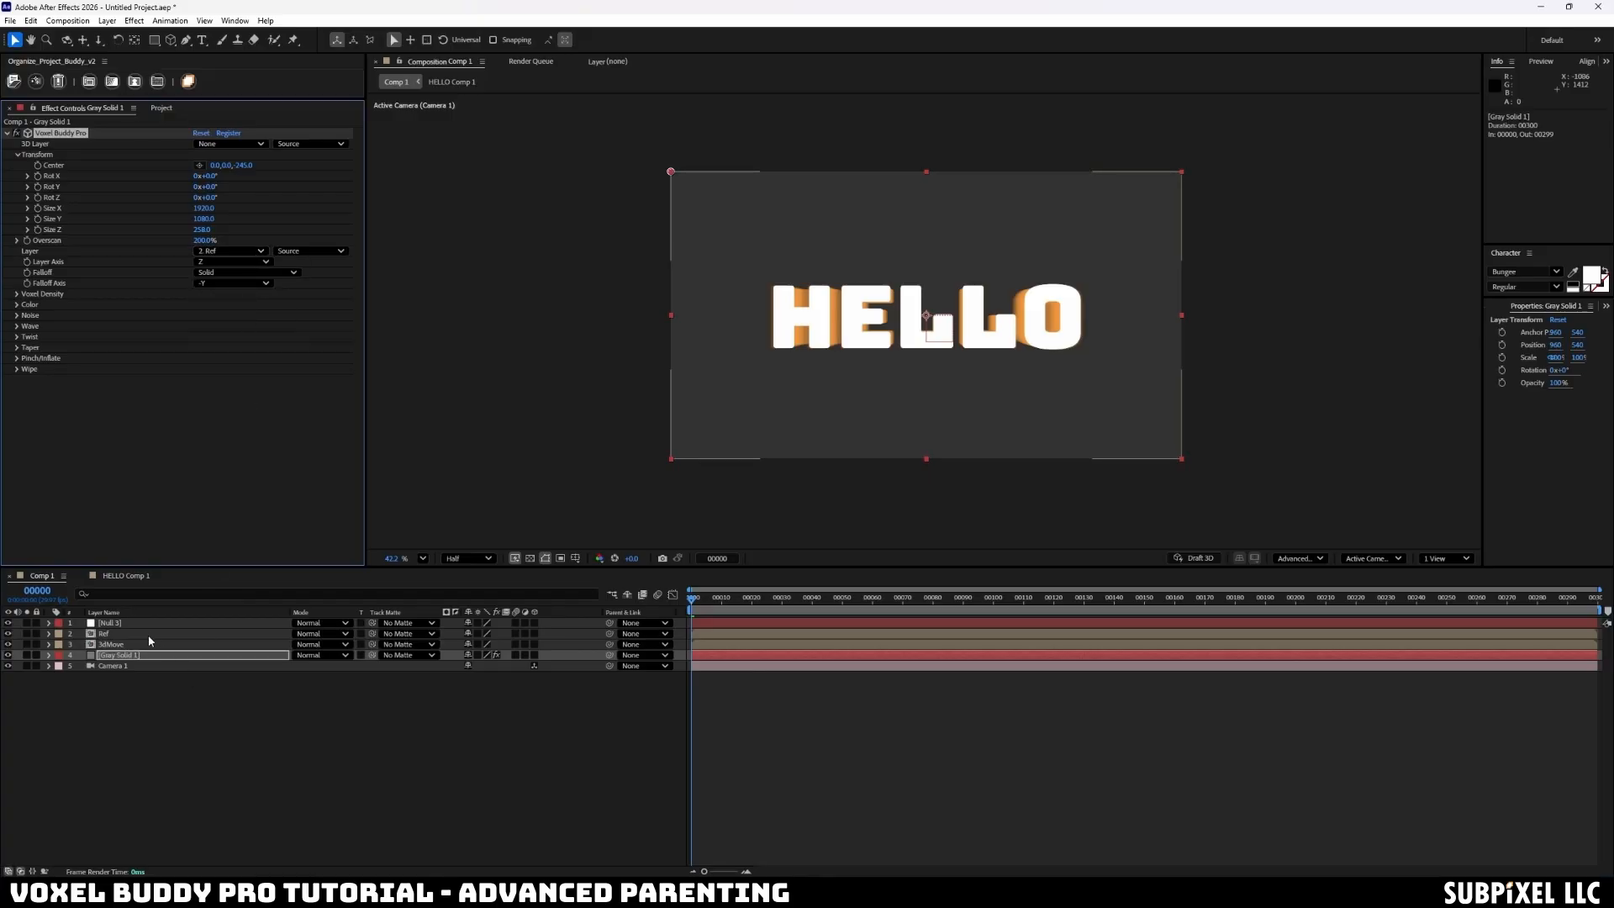
pyautogui.click(231, 143)
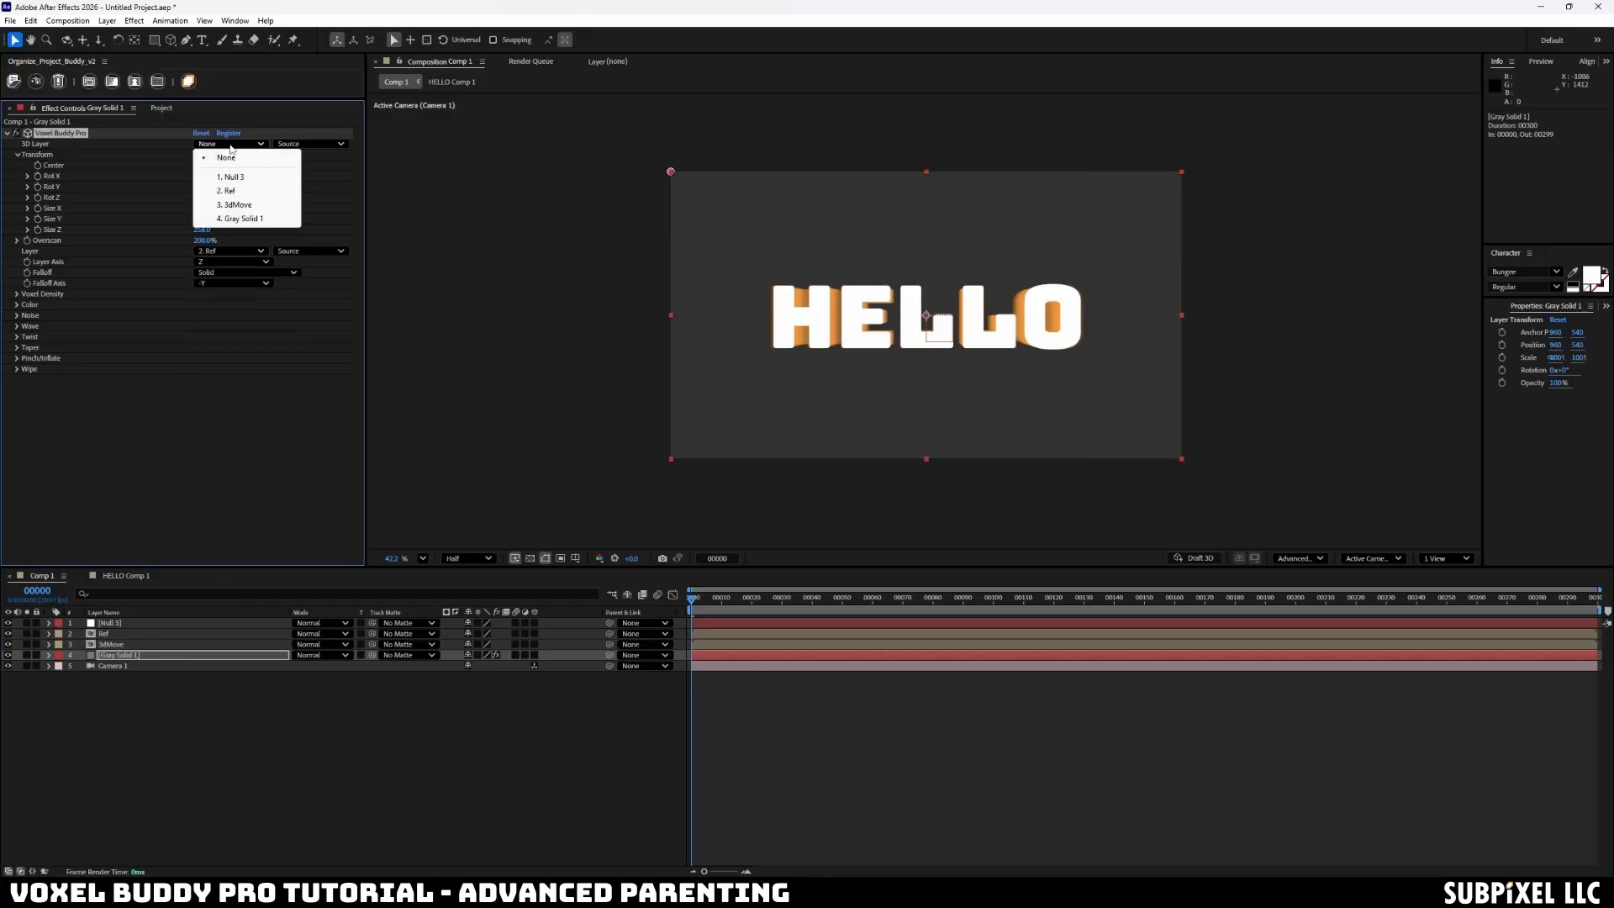
pyautogui.click(236, 204)
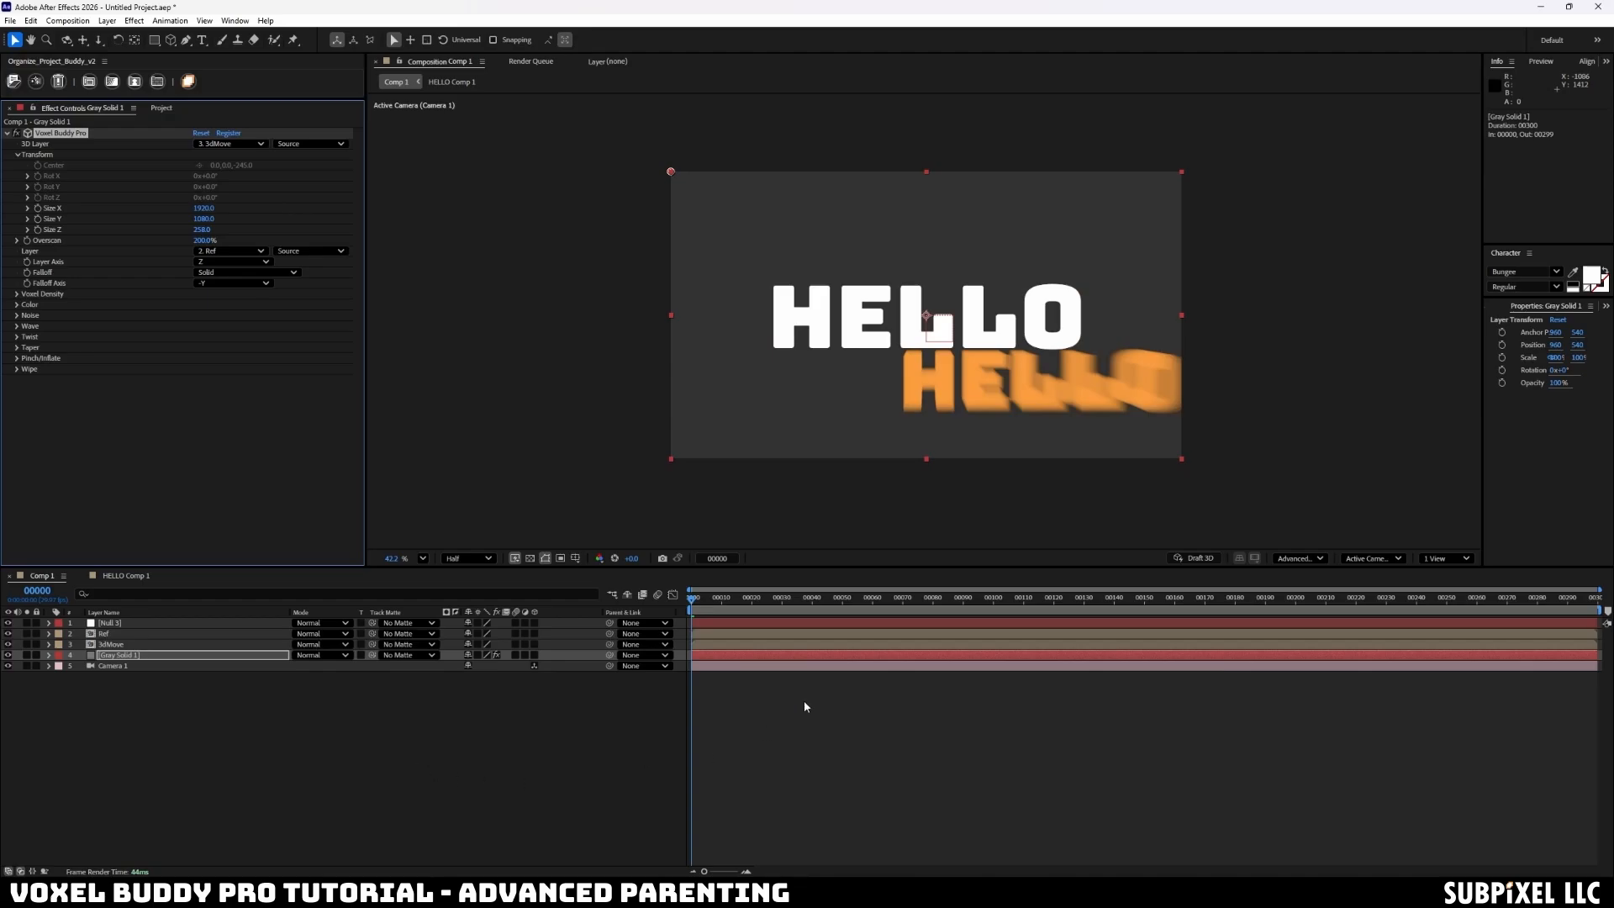
# - Make the 3dMove layer three-dimensional and hide the Ref layer
pyautogui.click(534, 644)
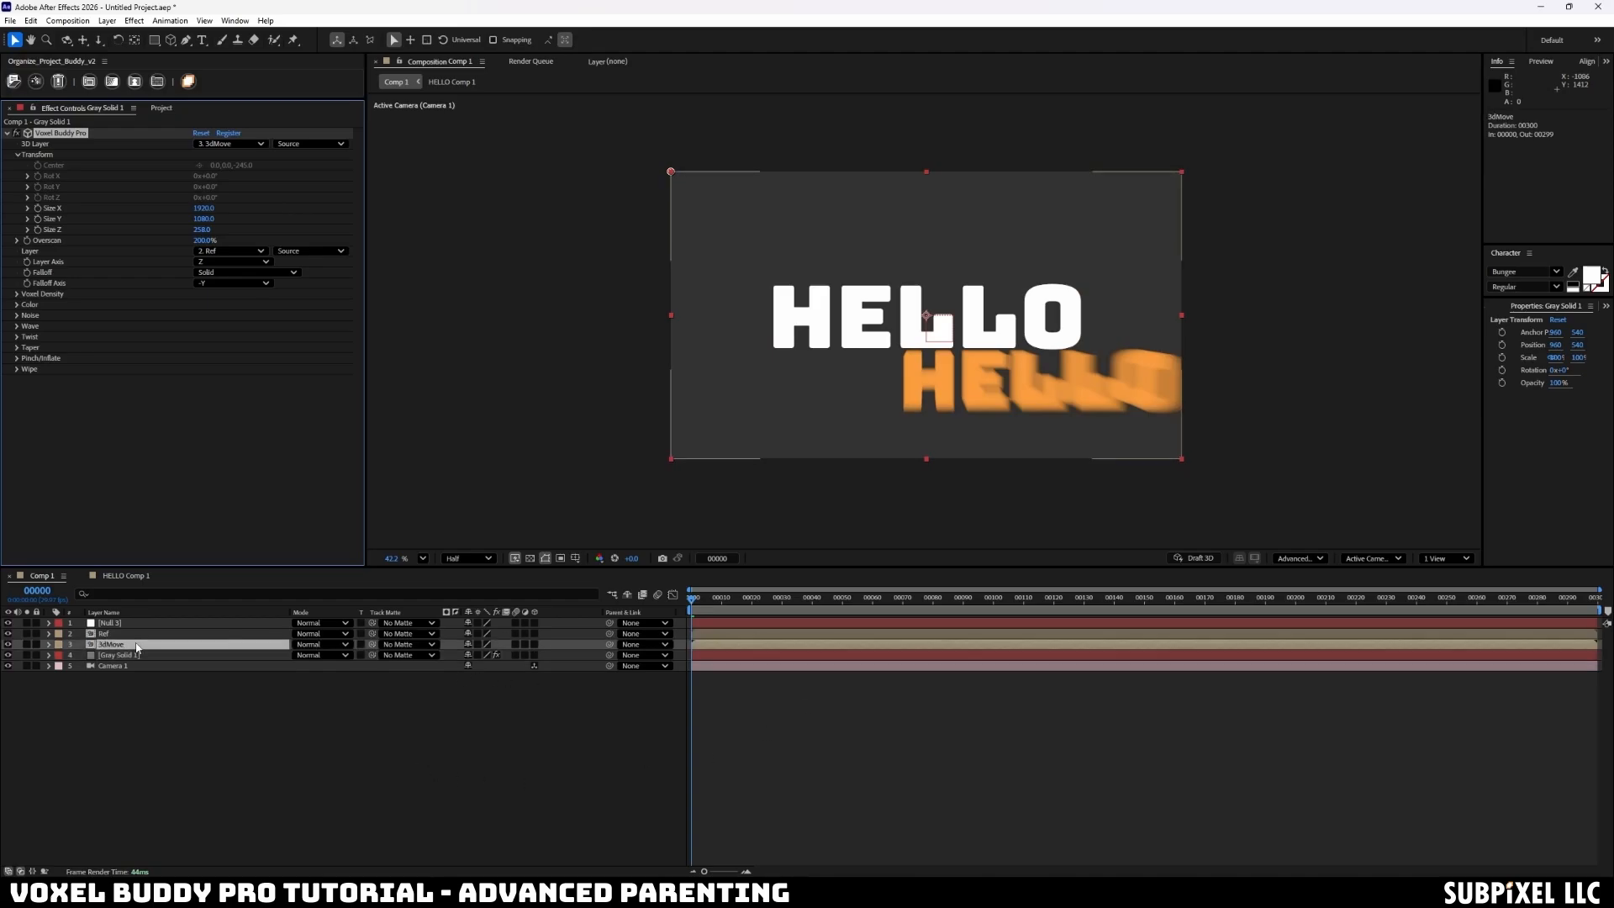
pyautogui.click(533, 644)
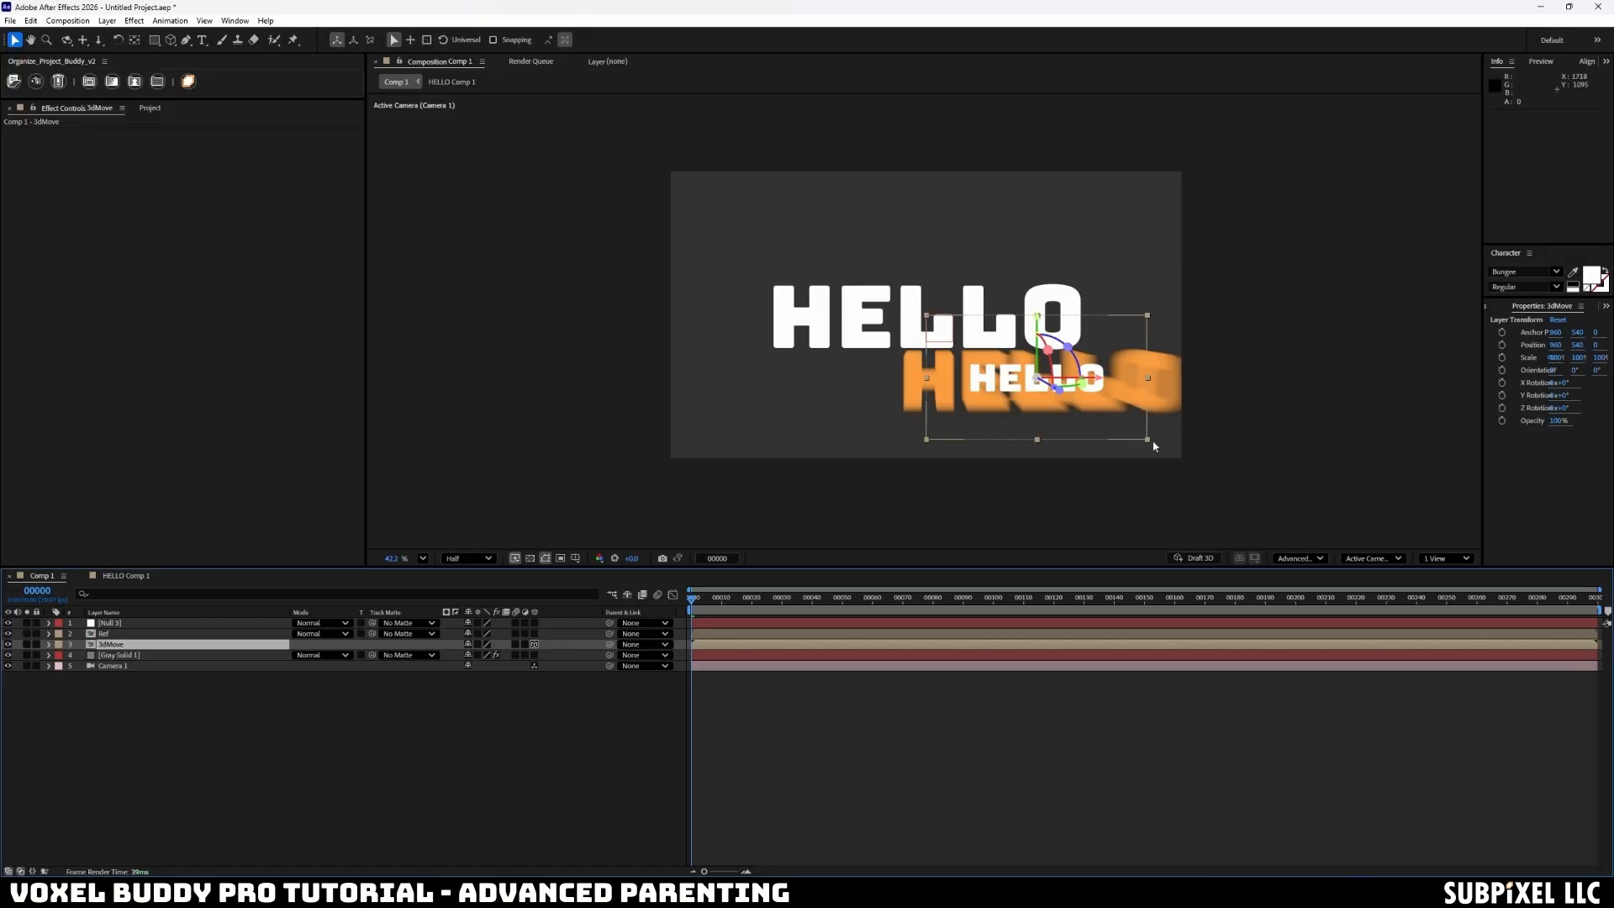
pyautogui.click(49, 644)
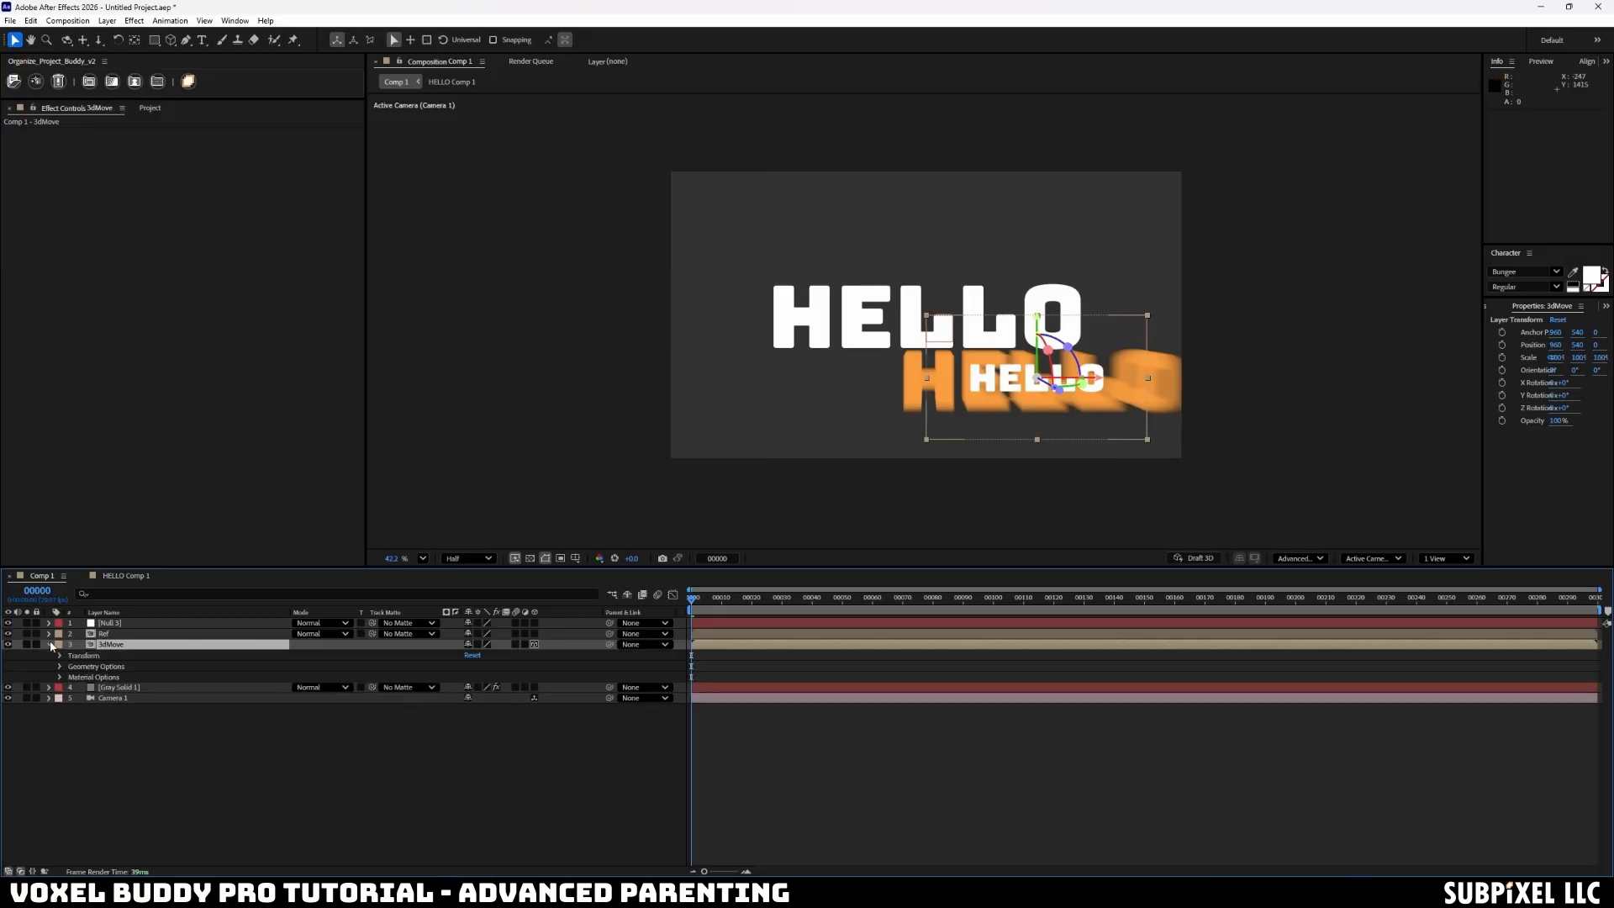
pyautogui.click(10, 634)
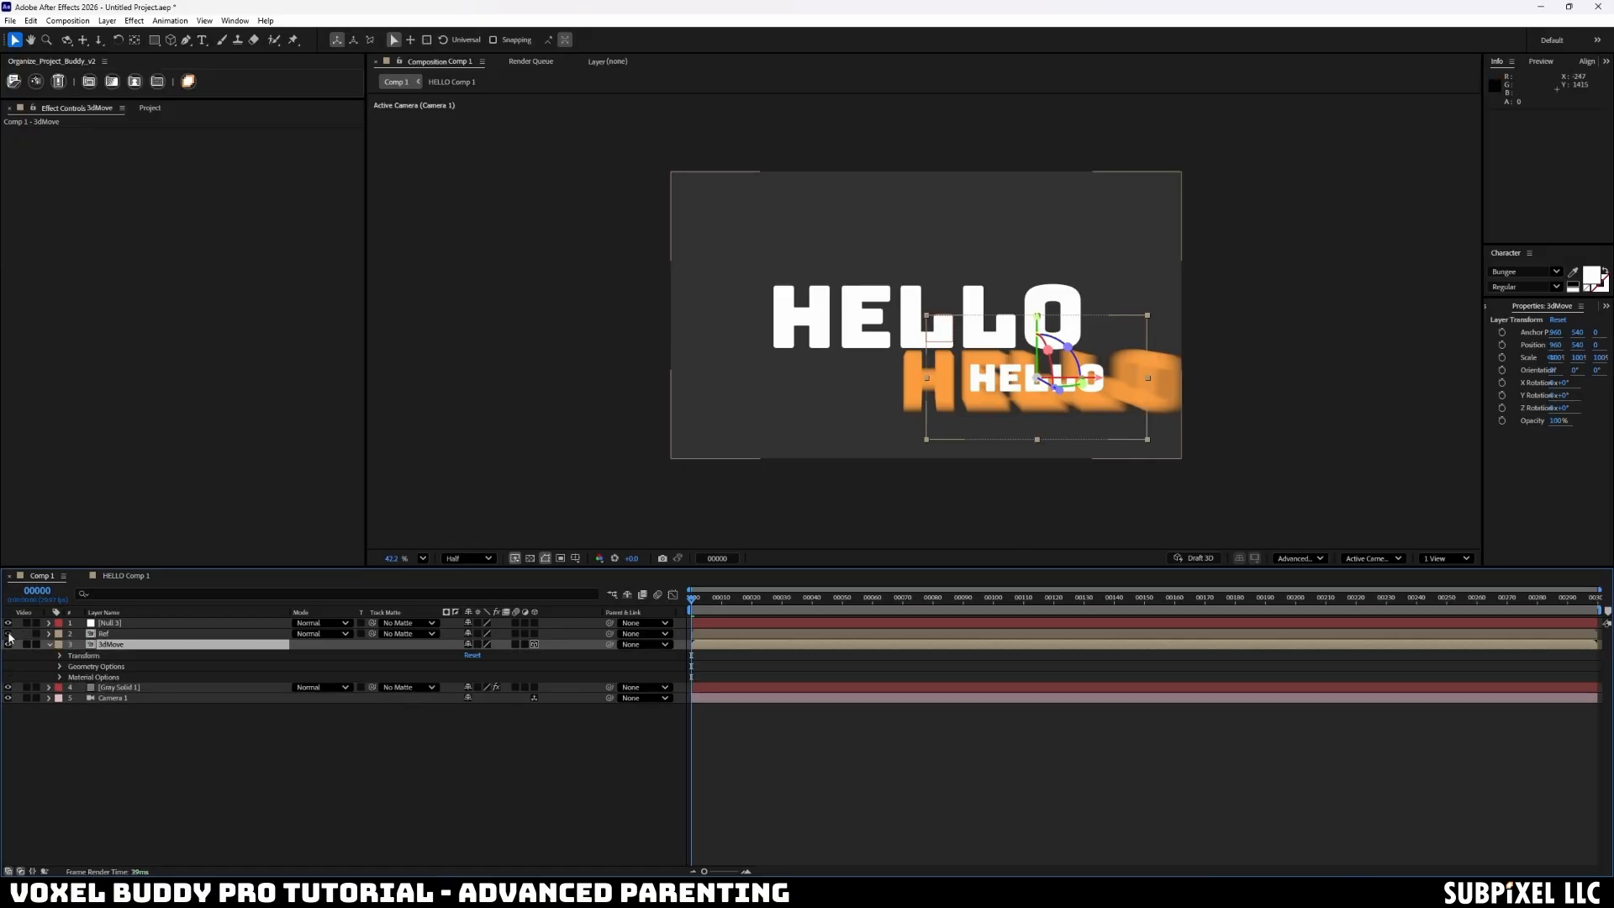
# - Set the 3dMove layer's Scale to 200% and move the layer below Gray Solid 1
pyautogui.click(60, 656)
pyautogui.click(502, 688)
pyautogui.write('200')
pyautogui.press('Return')
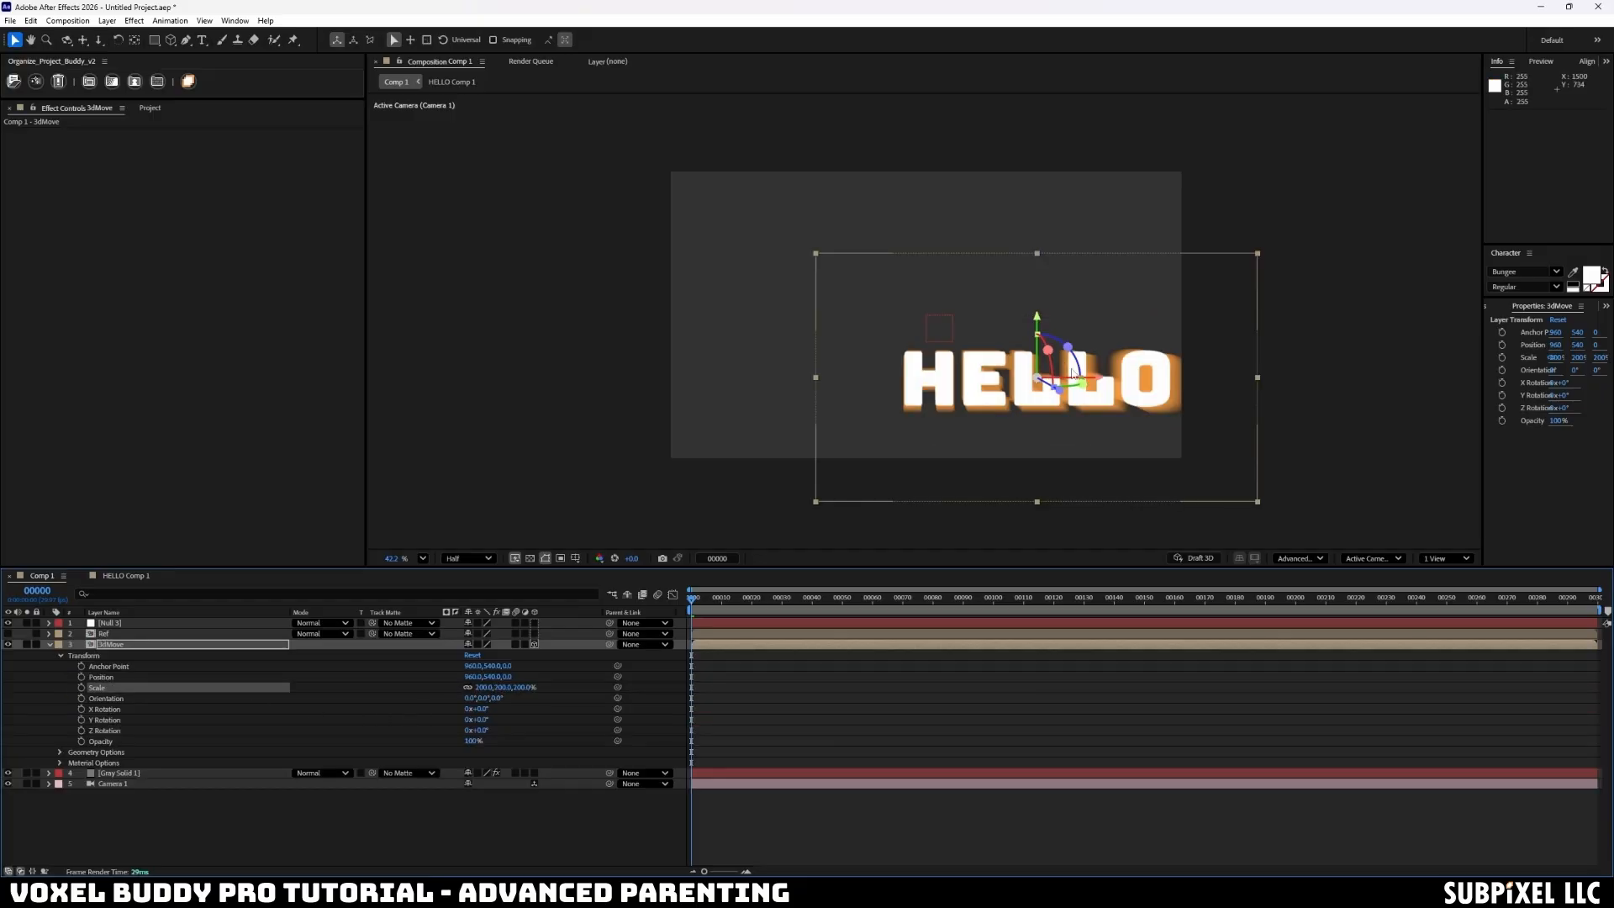
pyautogui.moveTo(110, 645); pyautogui.dragTo(139, 778)
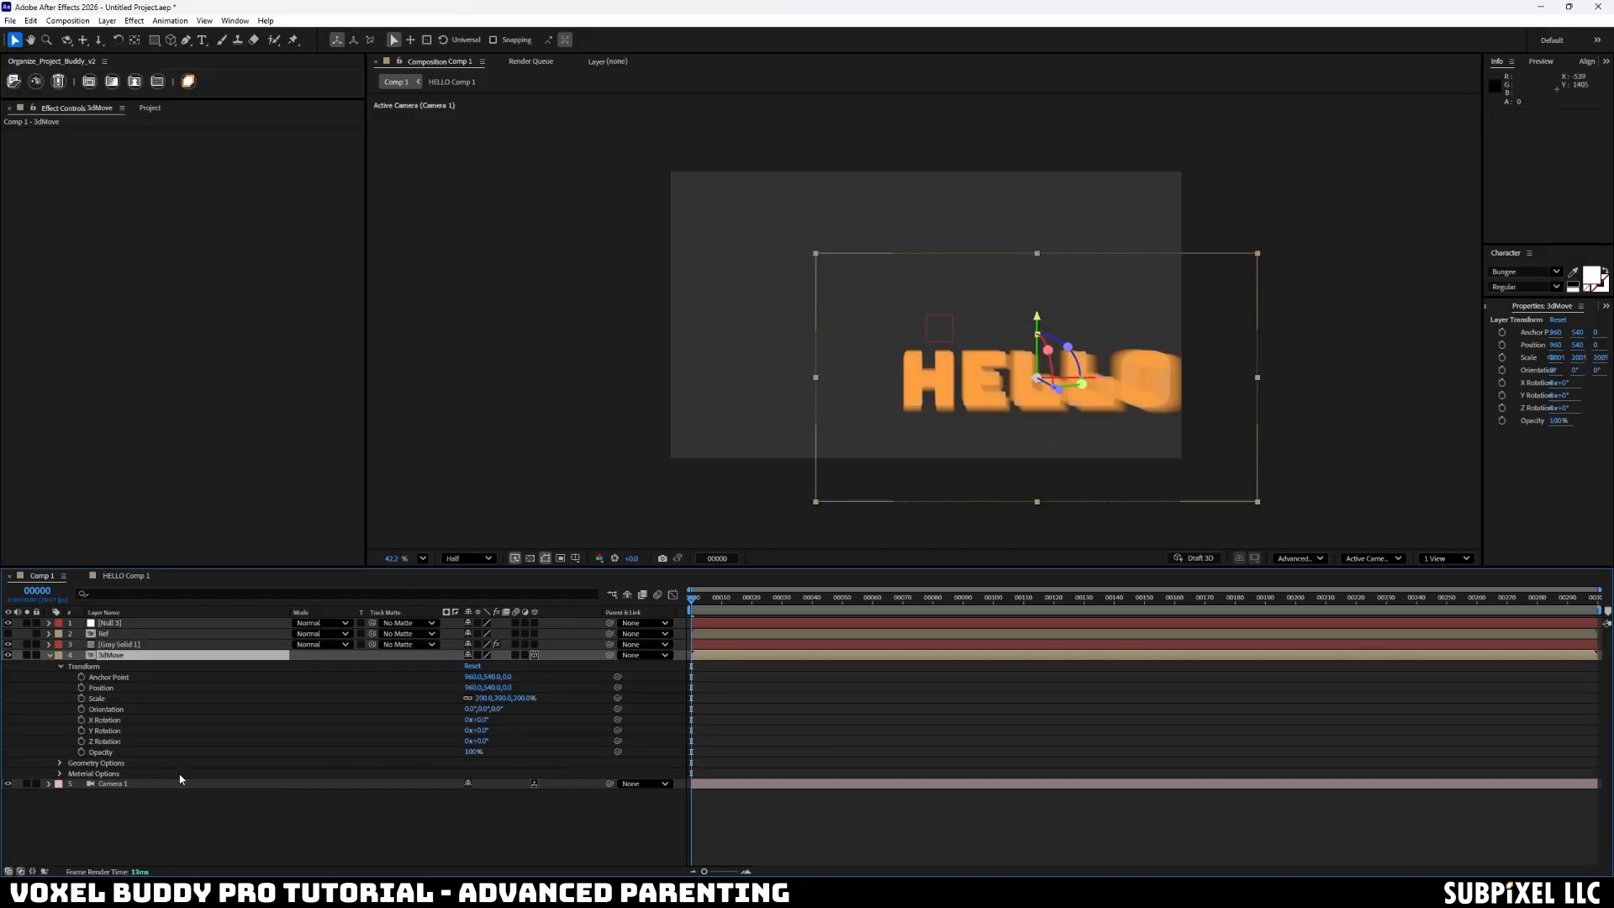
pyautogui.moveTo(1080, 378); pyautogui.dragTo(1064, 380)
pyautogui.hotkey('ctrl', 'z')
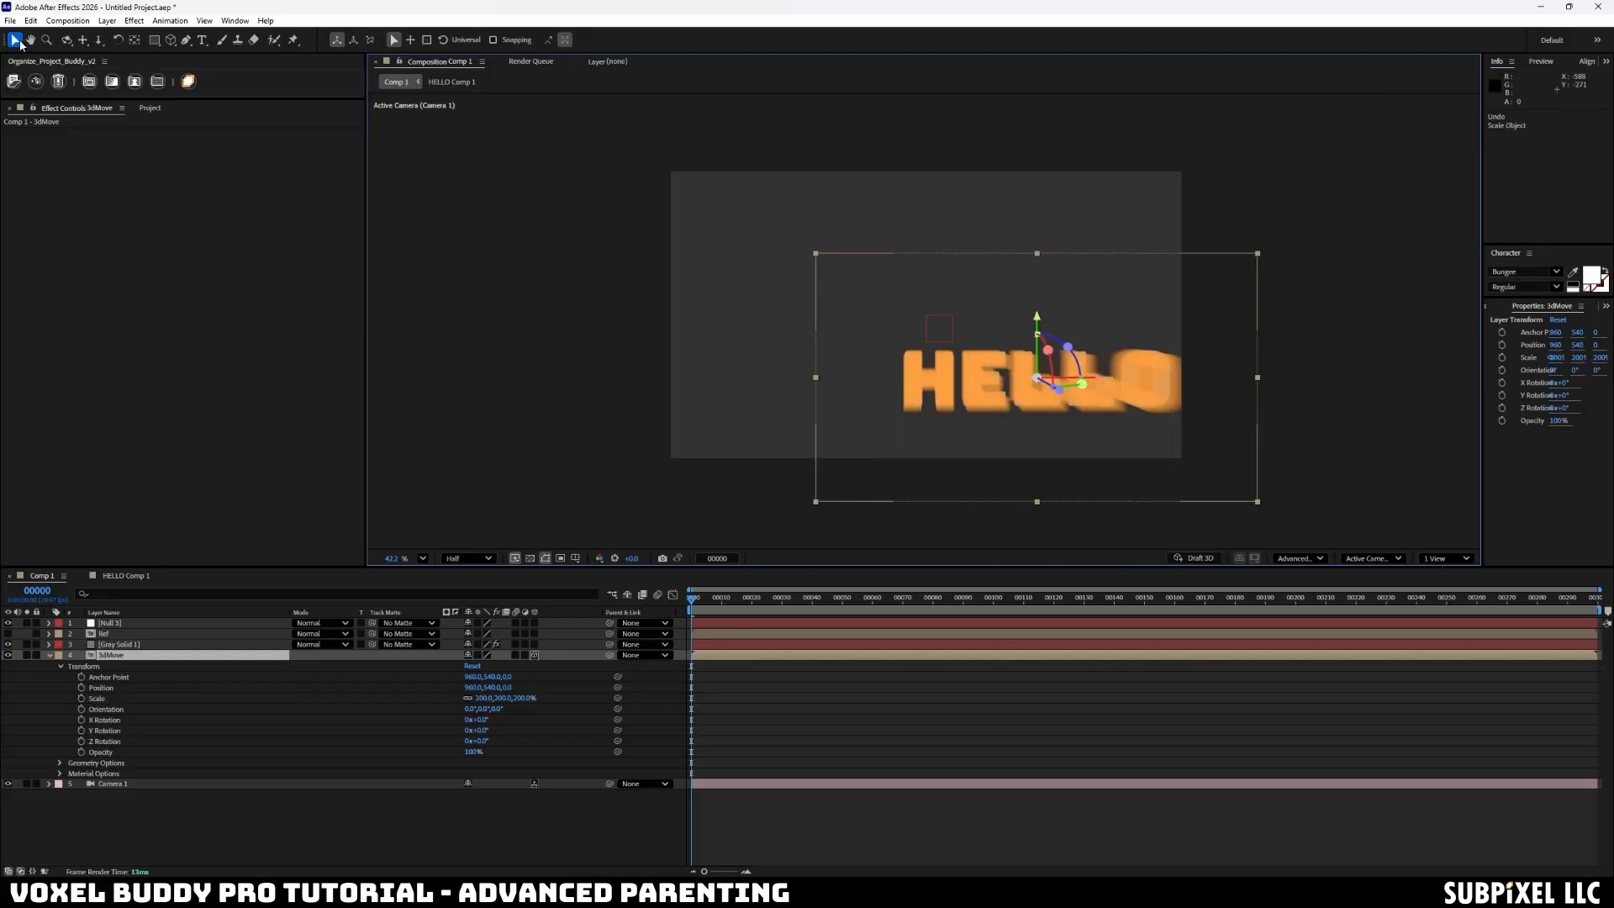
pyautogui.click(16, 41)
pyautogui.click(119, 627)
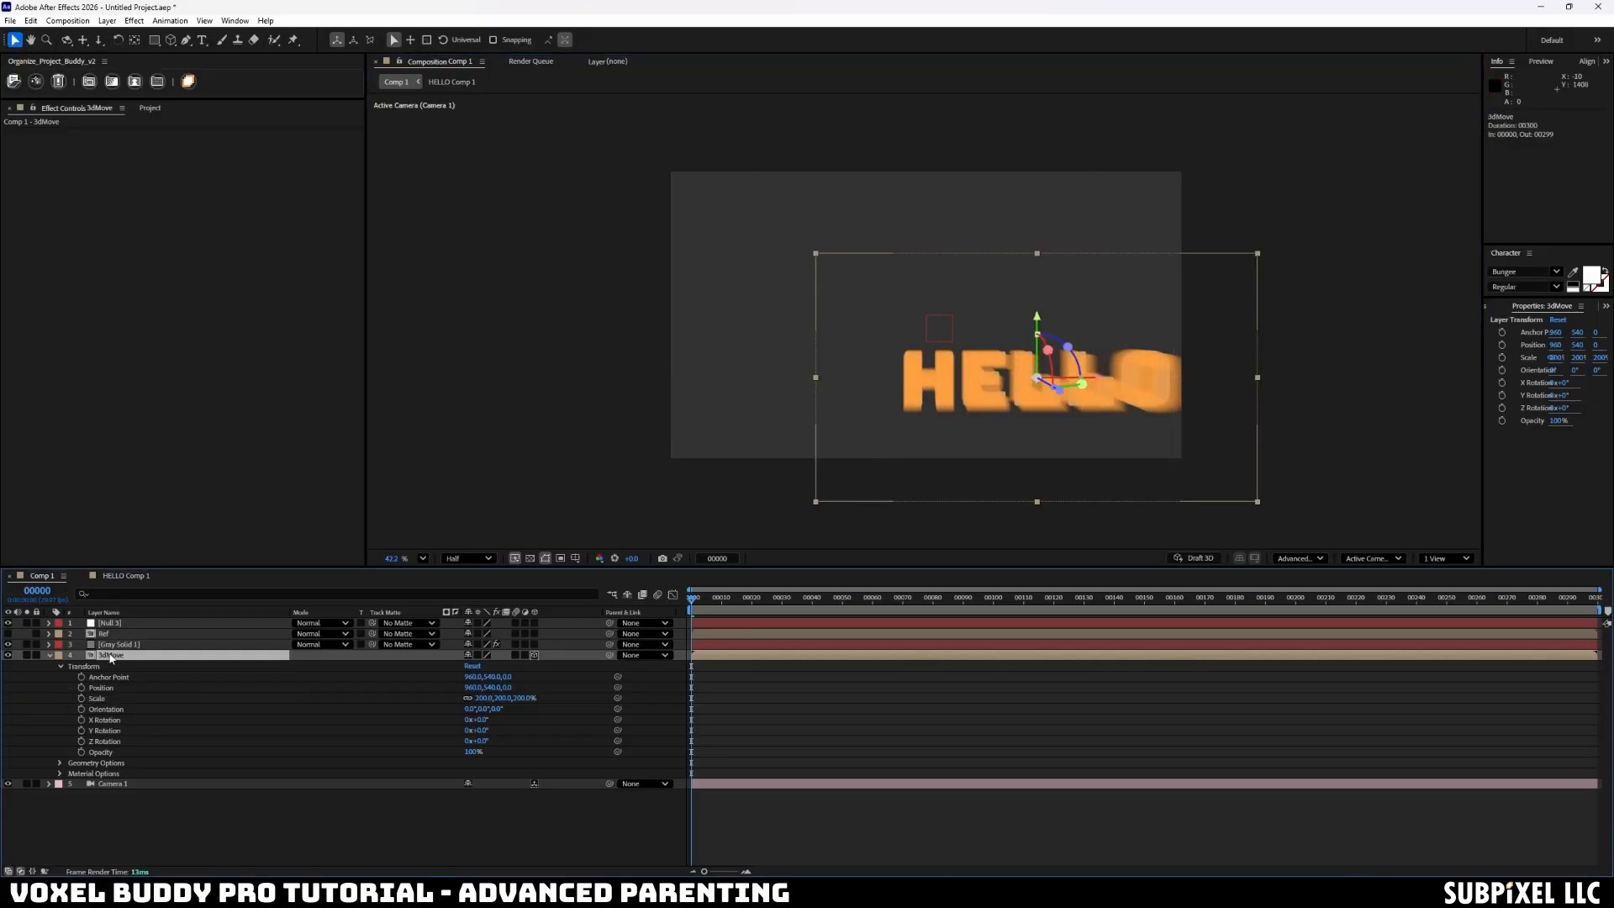
# - Make the HELLO text inside HELLO Comp 1 a 3D layer, and enable Collapse Transformations on 3dMove in Comp 1
pyautogui.doubleClick(109, 655)
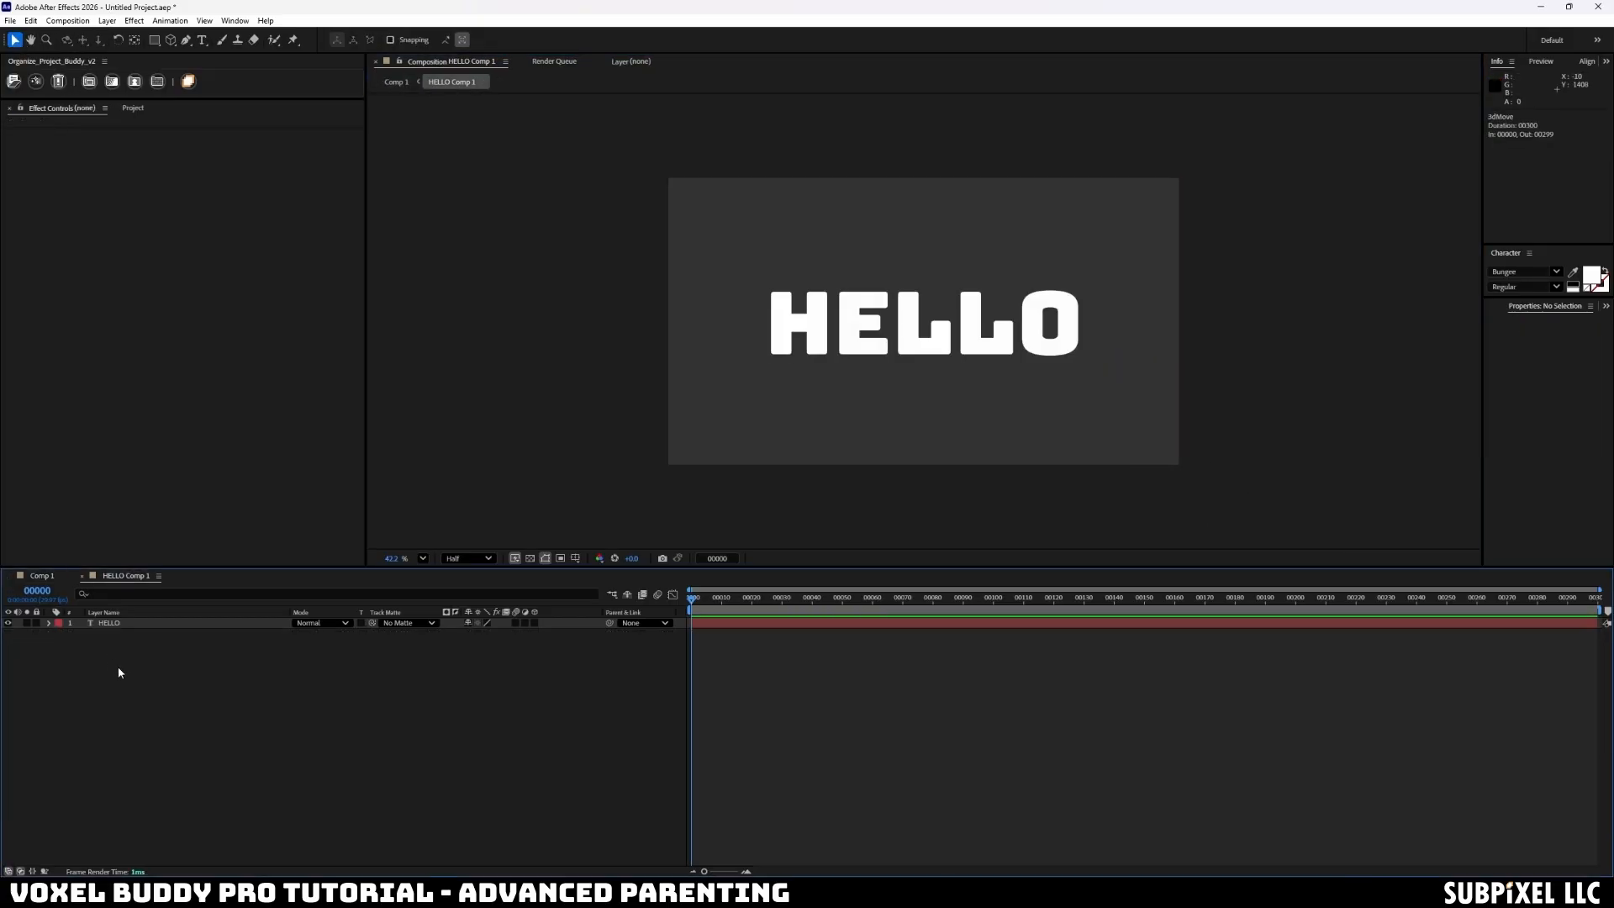
pyautogui.click(535, 623)
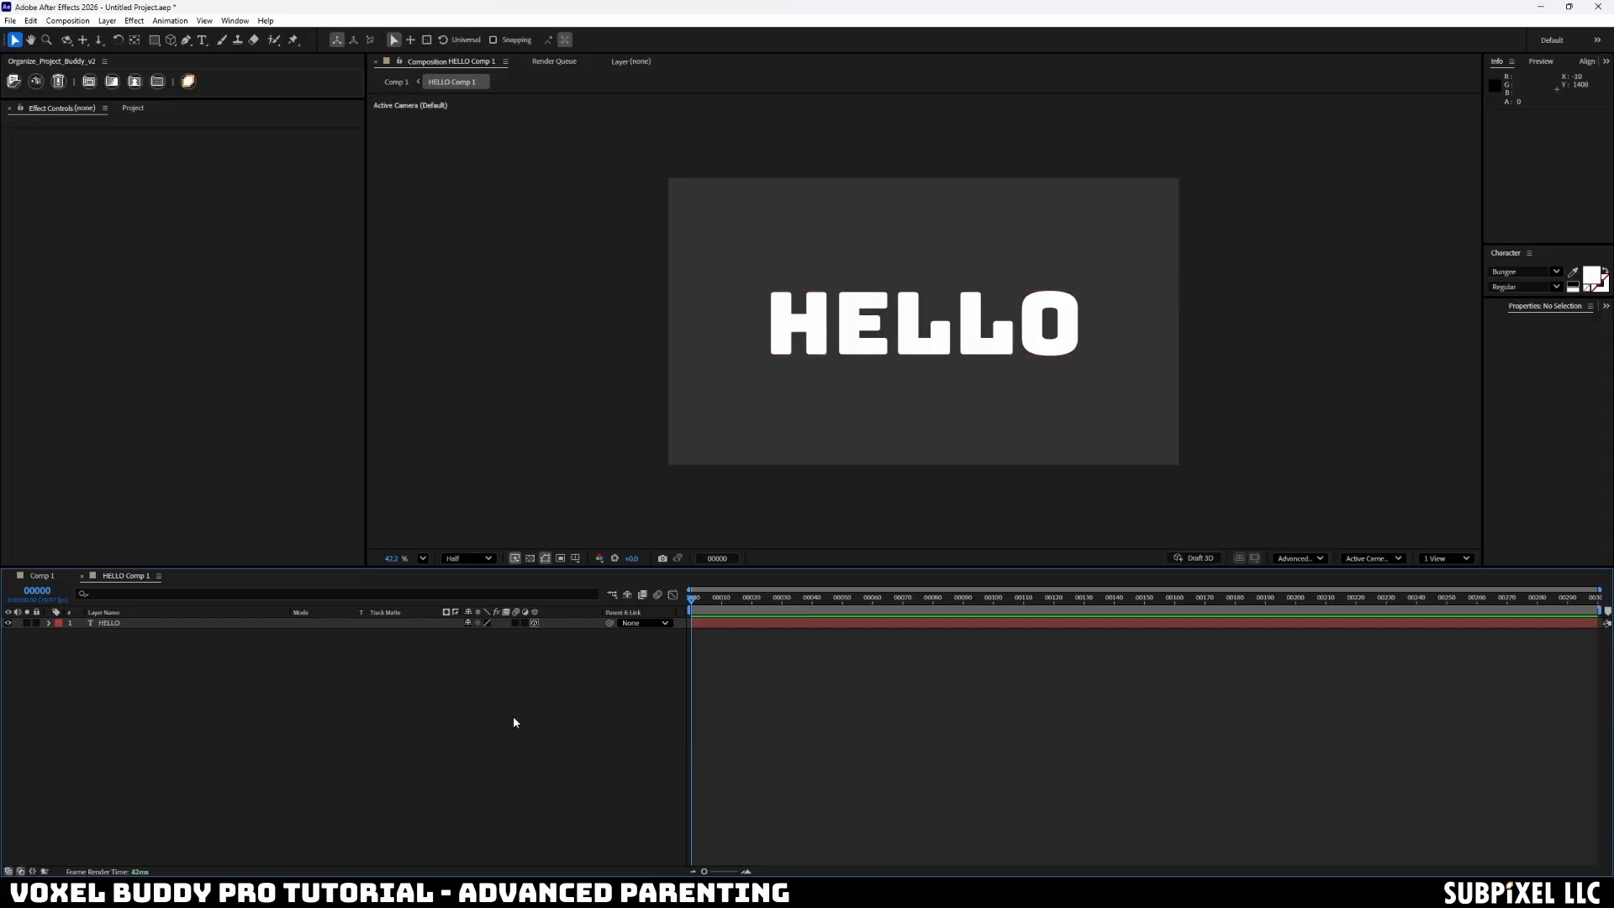
pyautogui.click(41, 575)
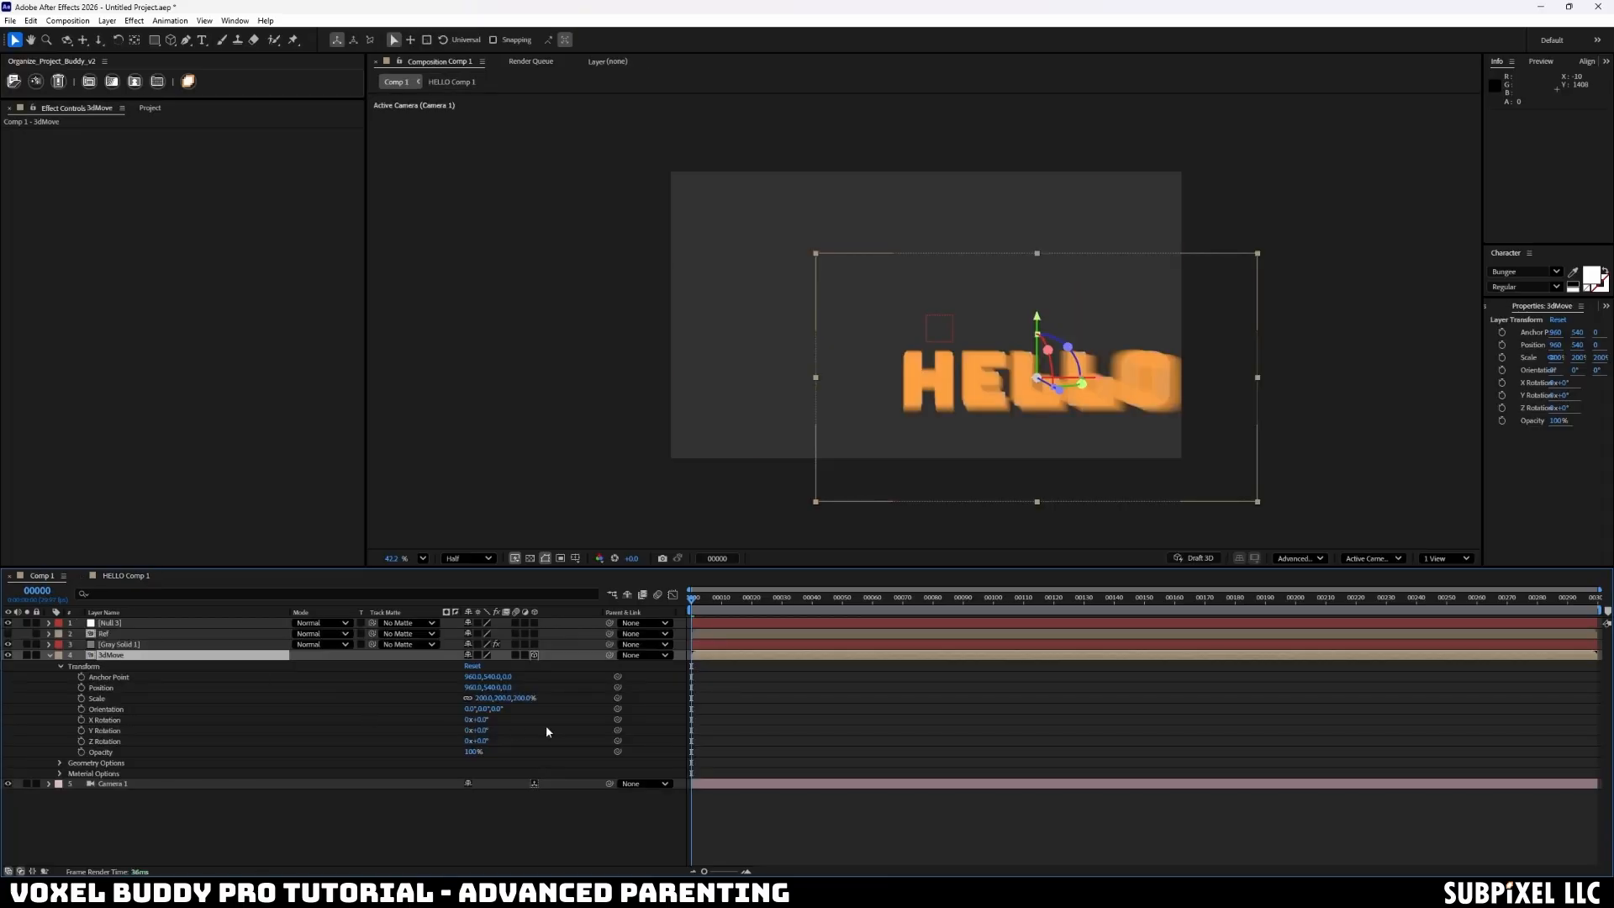
pyautogui.click(478, 655)
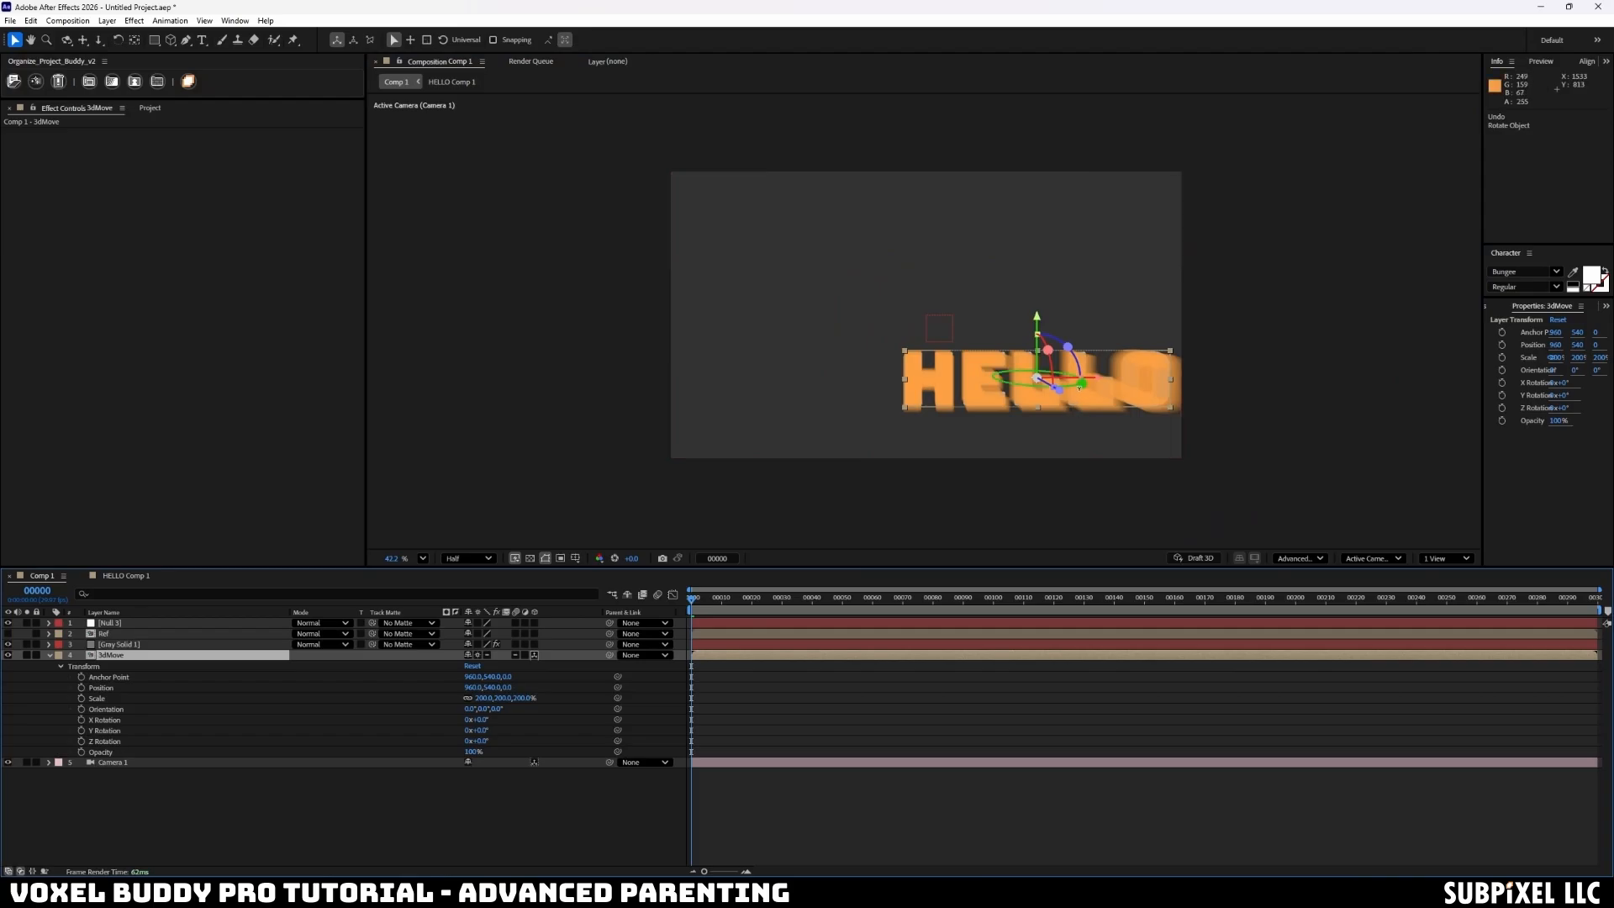
# - Rotate the 3dMove layer to an orientation of about 39°, 329°, 23° and move it to about 124, -8, -637
pyautogui.moveTo(1080, 383); pyautogui.dragTo(1046, 375)
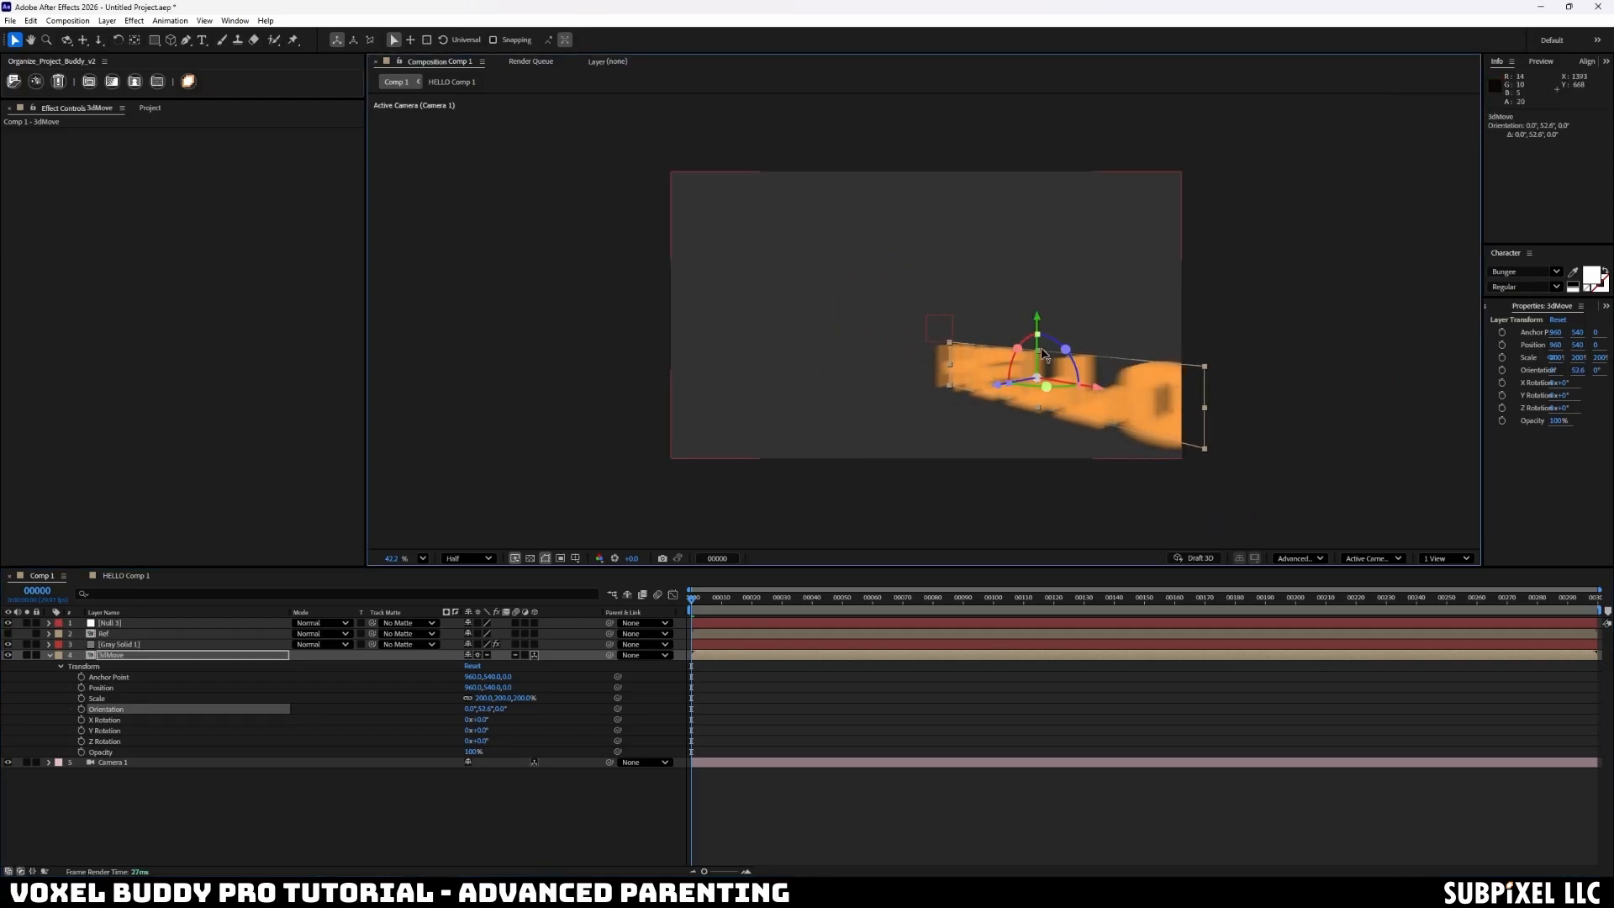
pyautogui.moveTo(1037, 317); pyautogui.dragTo(1039, 254)
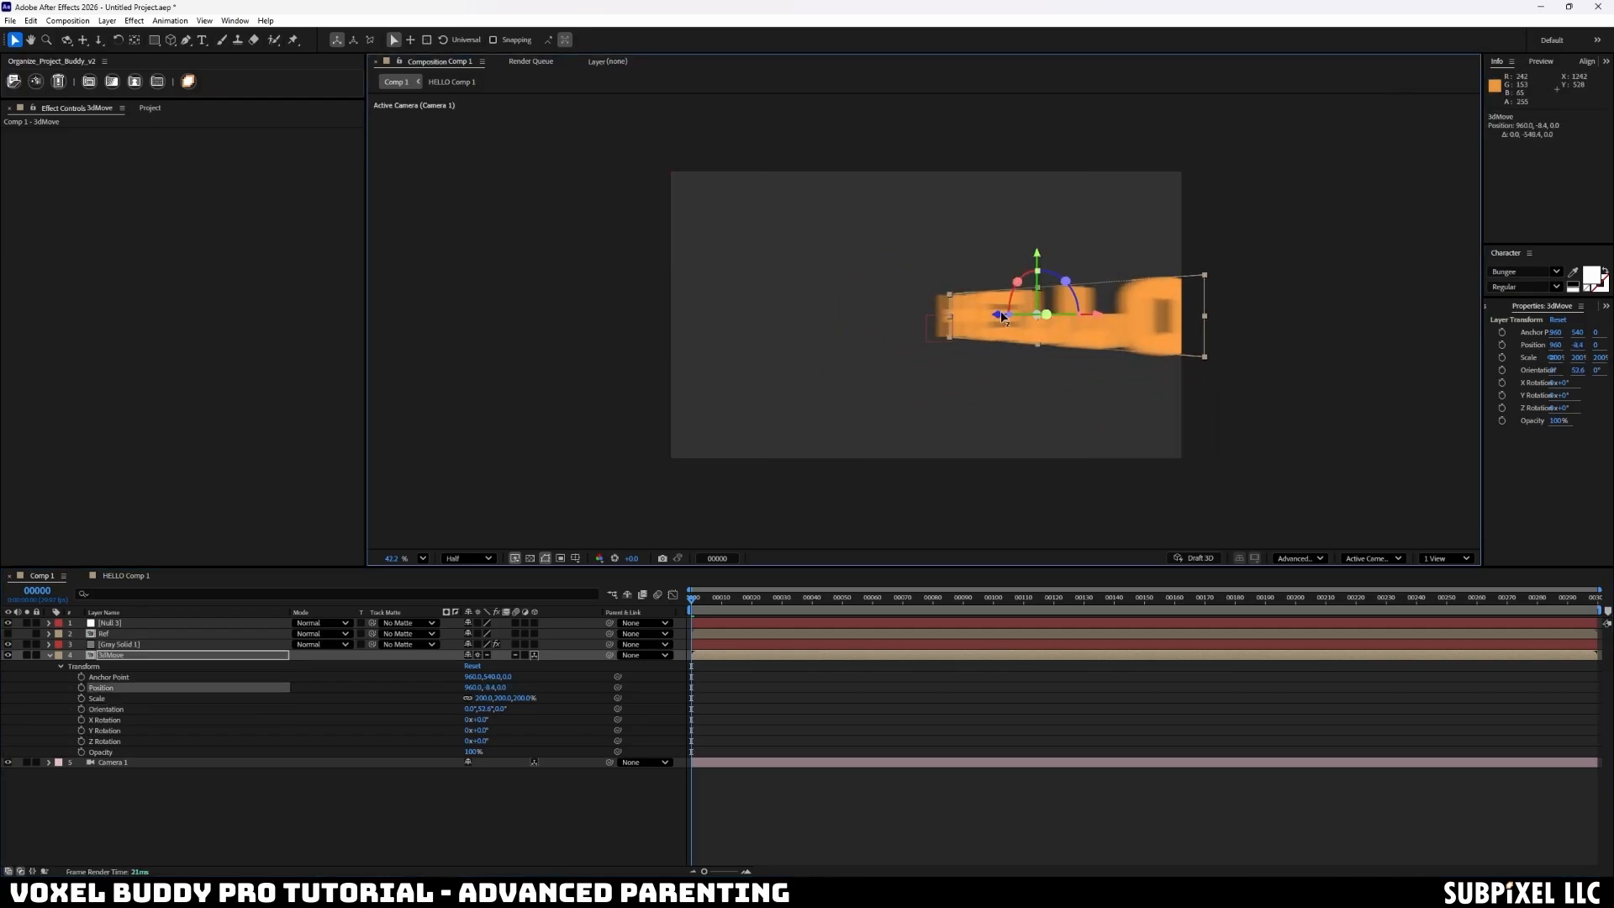
pyautogui.moveTo(998, 316); pyautogui.dragTo(937, 303)
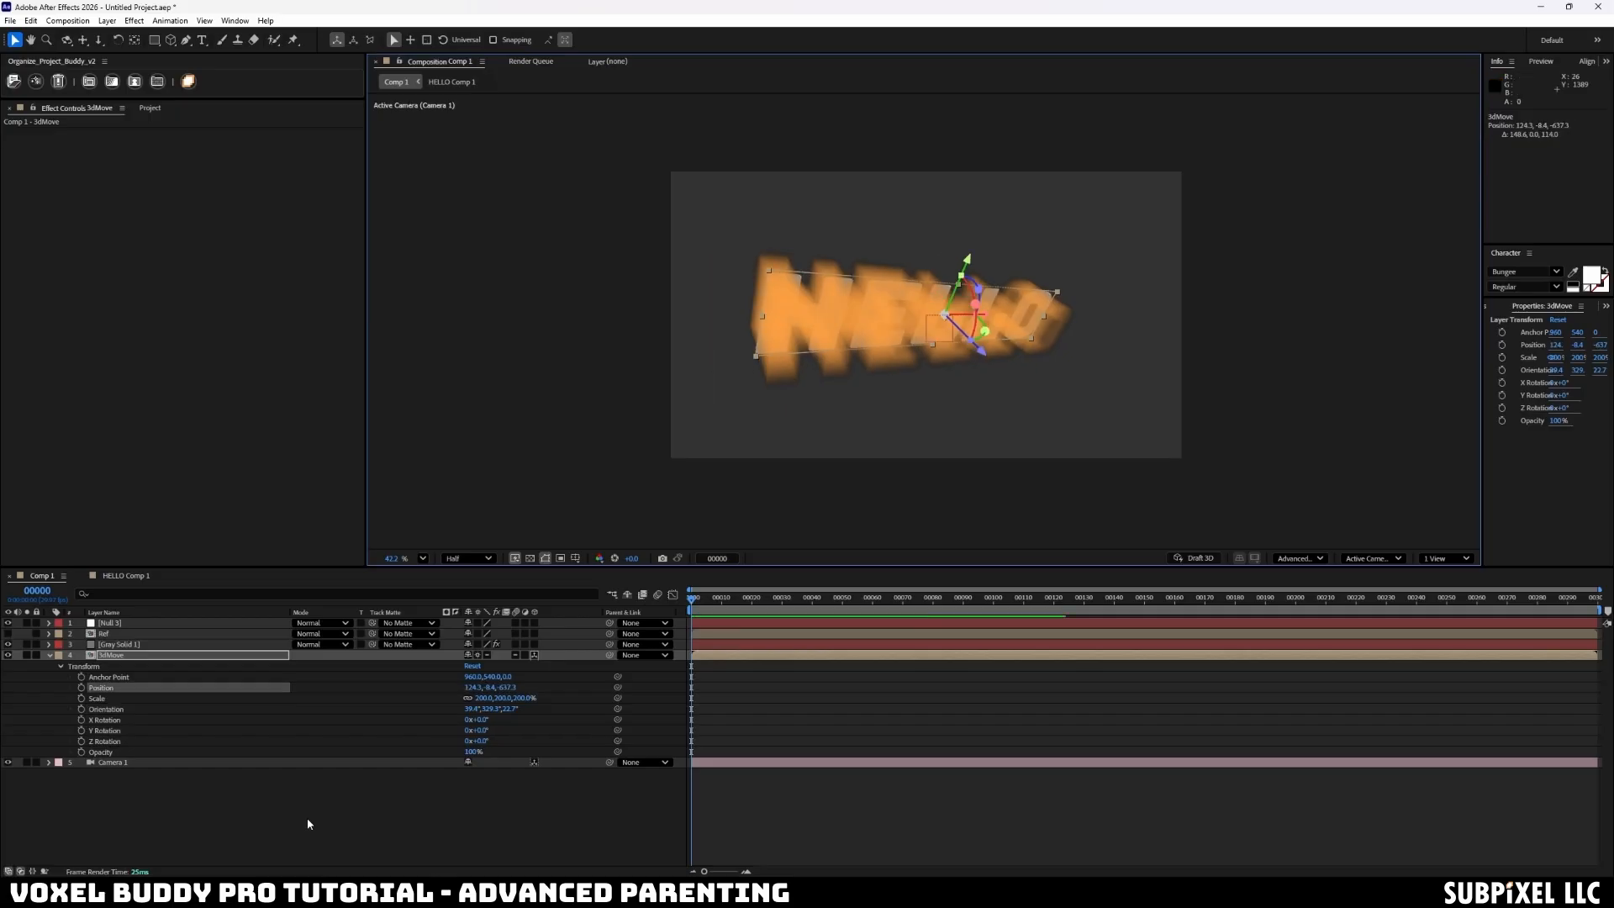
pyautogui.click(147, 761)
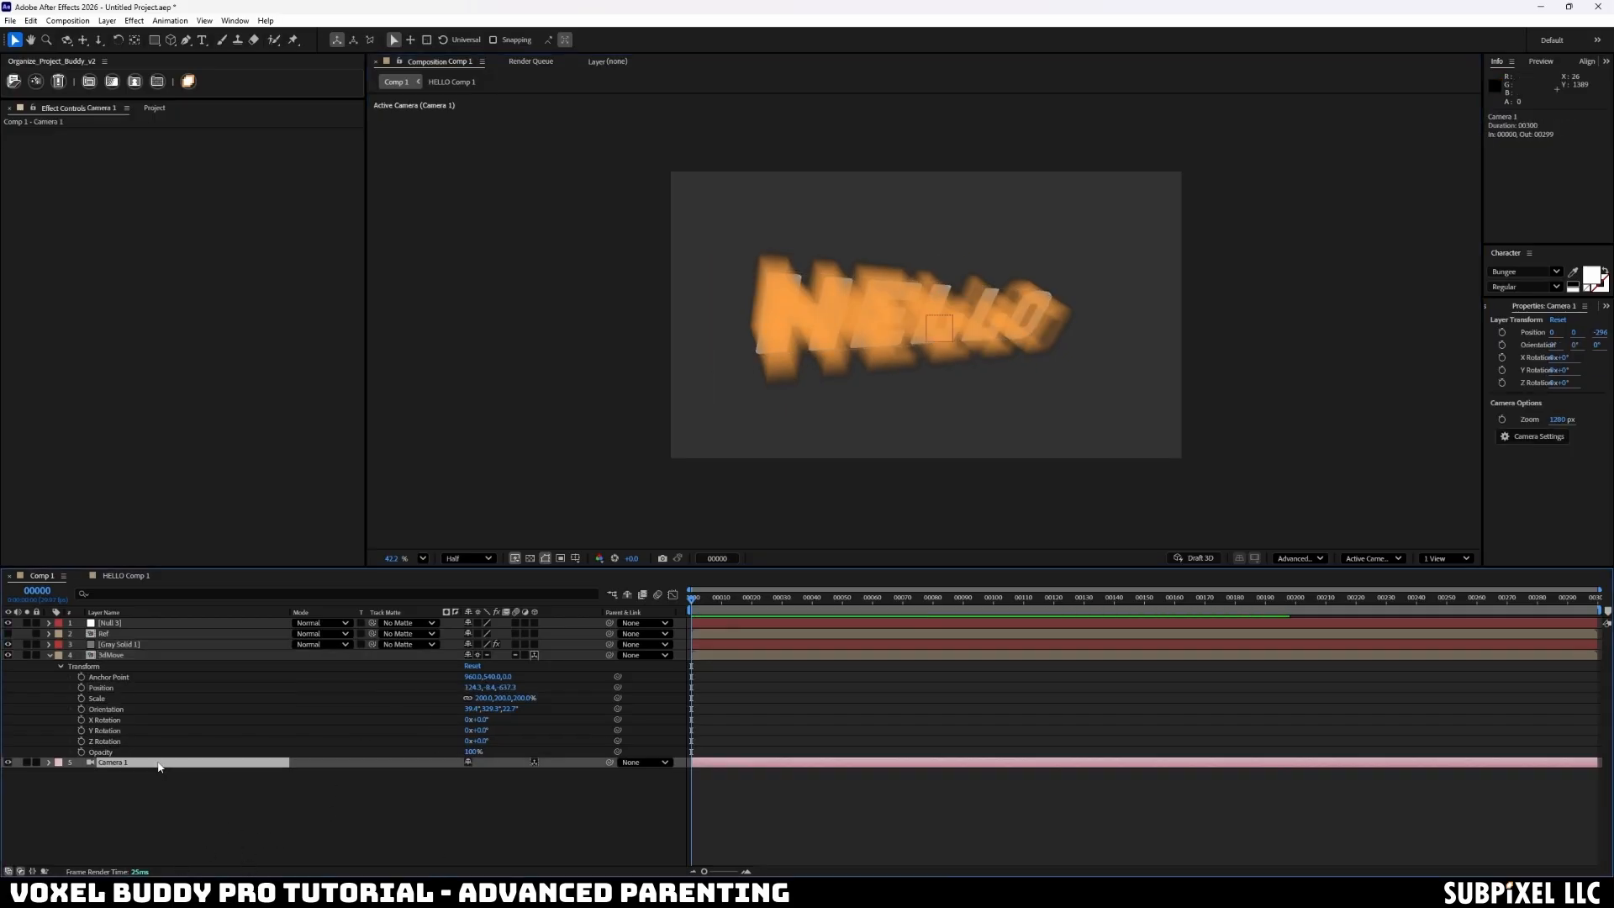
pyautogui.click(180, 621)
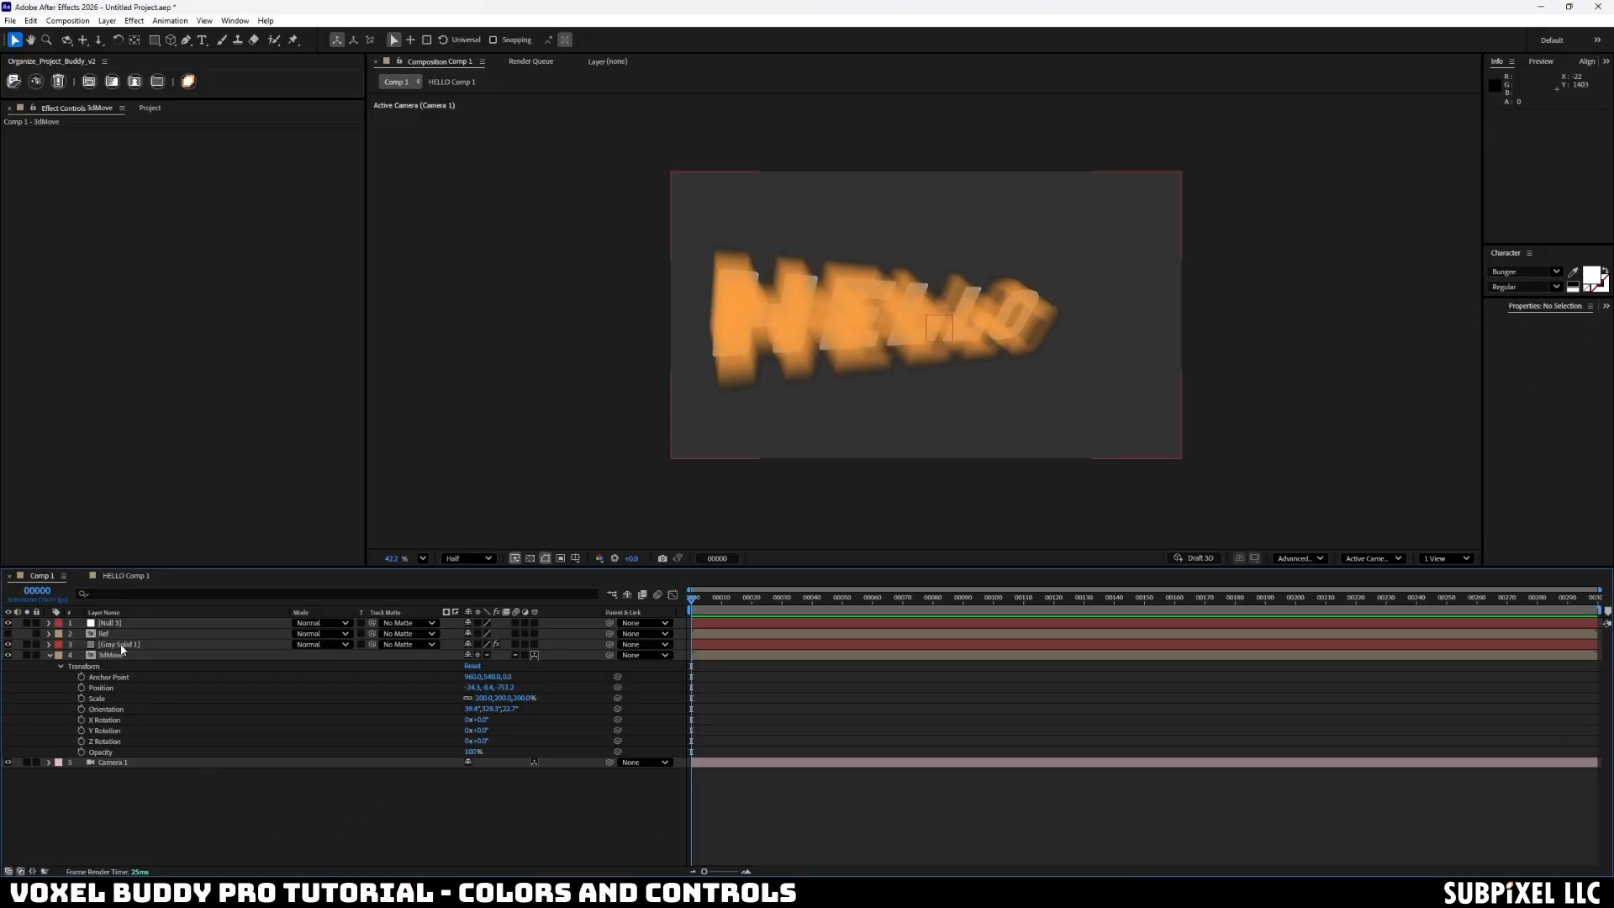
# - Try the Gradient, Soft Ends and Soft All Sides falloffs in the Voxel Buddy Pro effect on Gray Solid 1
pyautogui.click(122, 645)
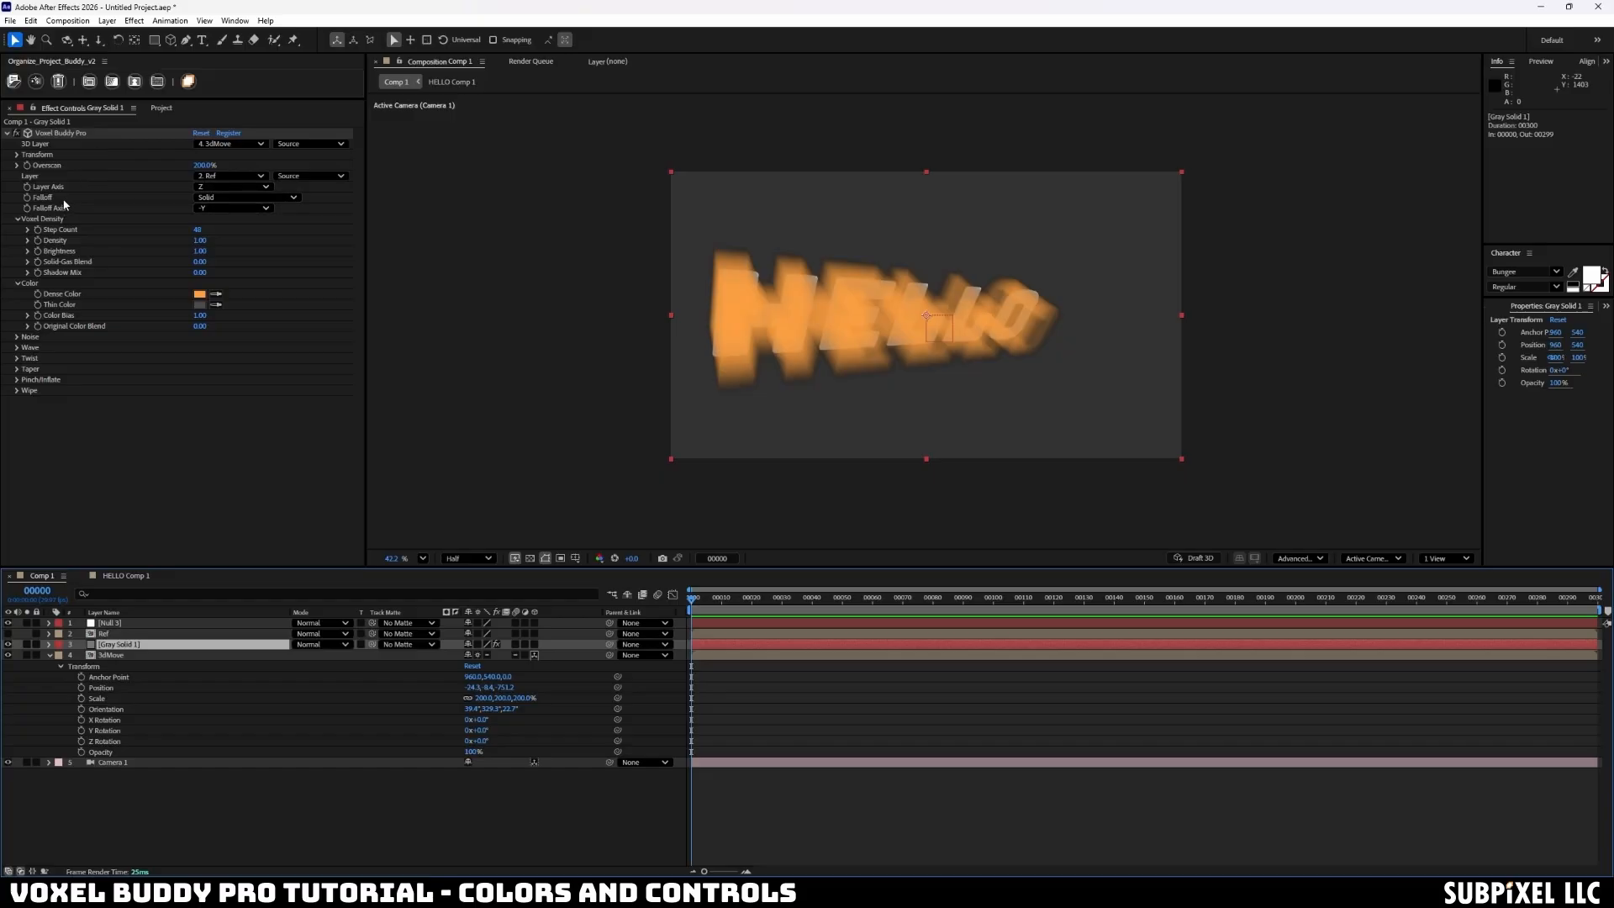
pyautogui.click(267, 200)
pyautogui.click(262, 213)
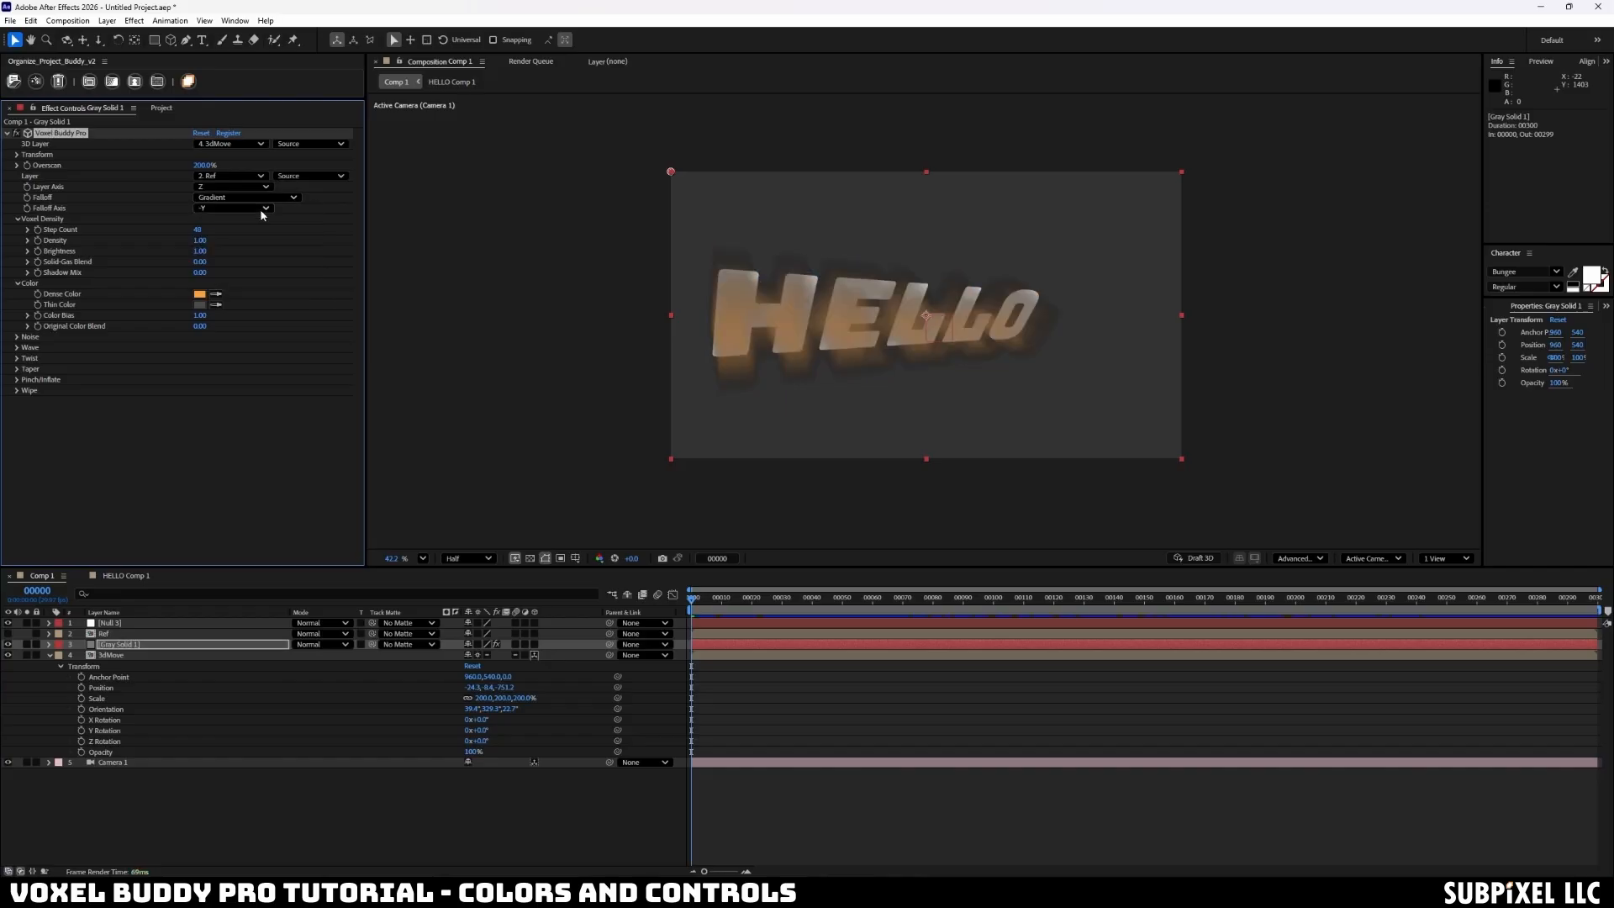
pyautogui.click(276, 198)
pyautogui.click(232, 224)
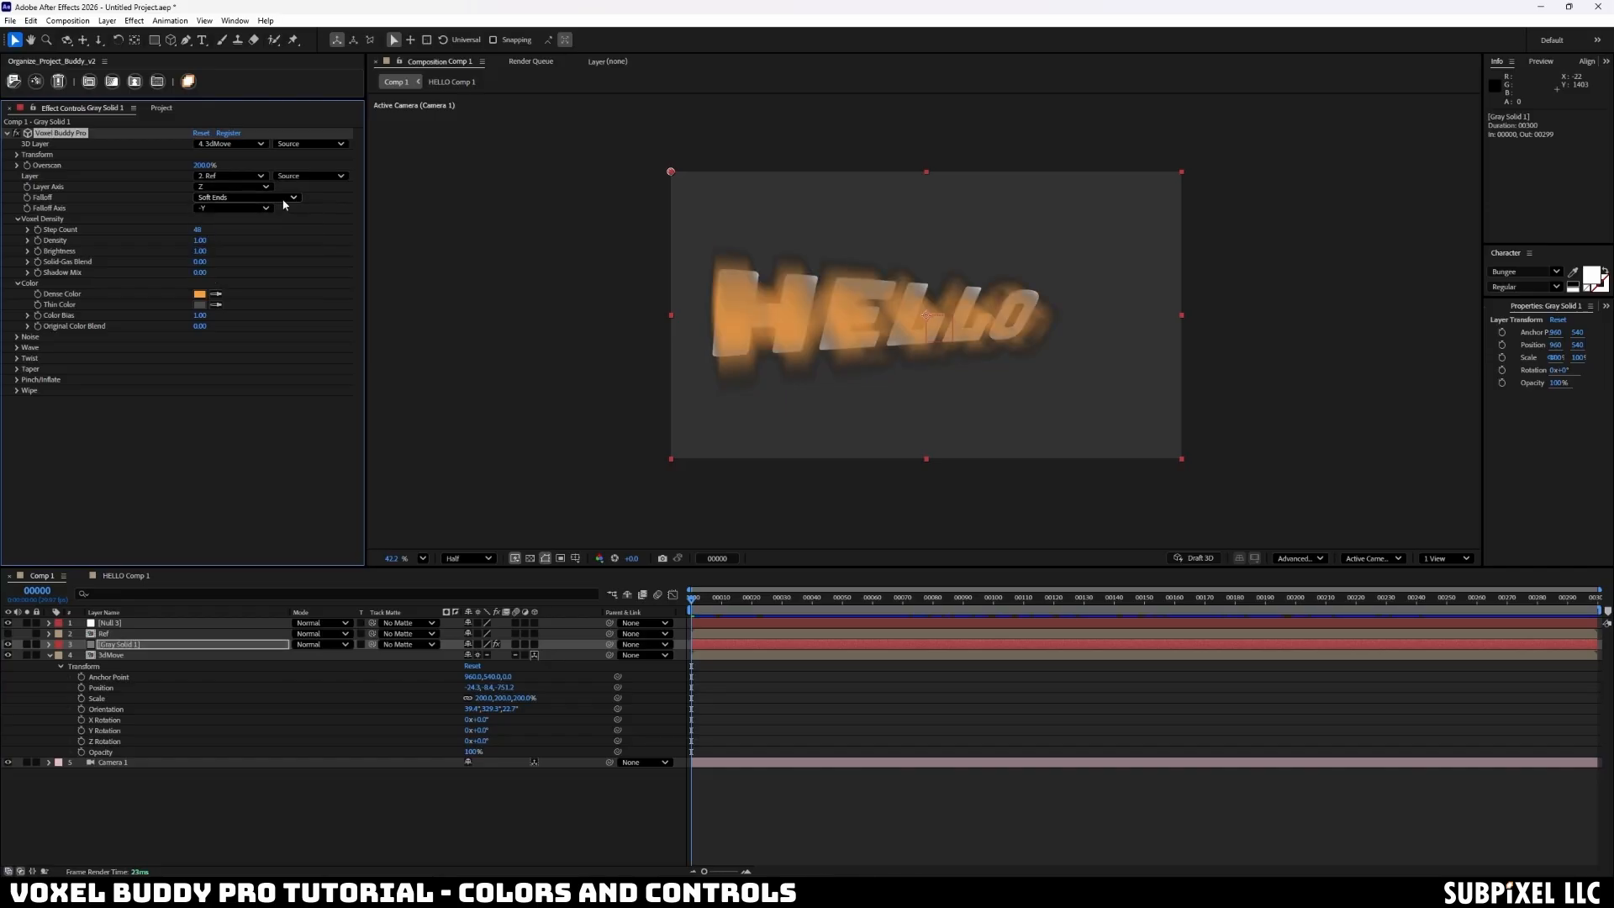
pyautogui.click(278, 198)
pyautogui.click(252, 238)
# - Try the Solid and Diagonal Gradient falloffs on the HELLO volume
pyautogui.click(280, 198)
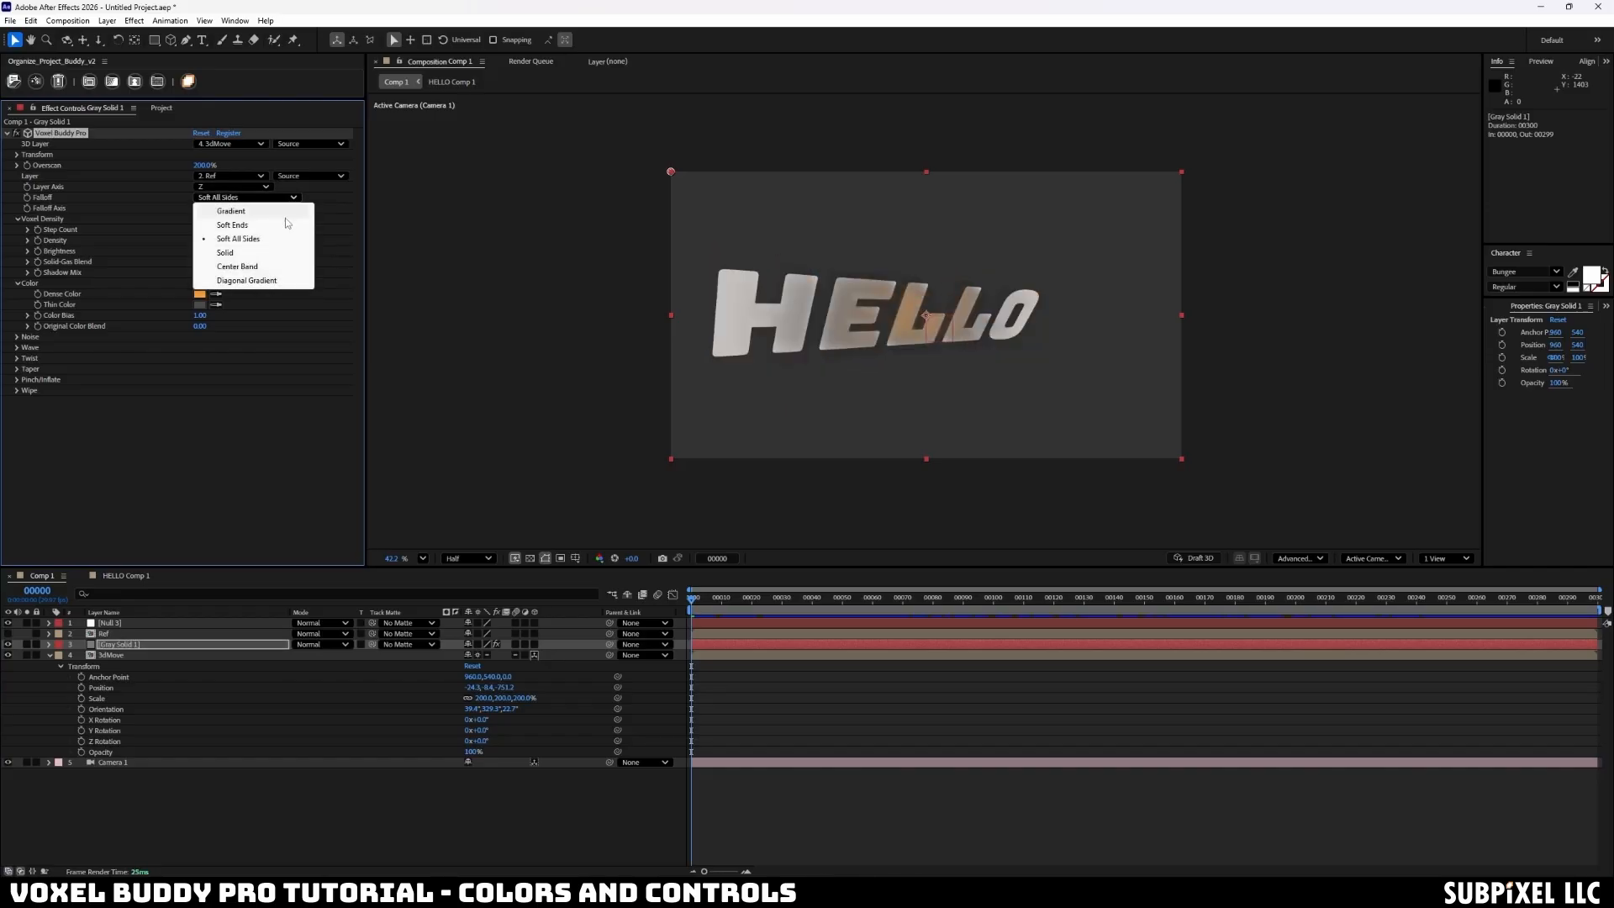
pyautogui.click(277, 252)
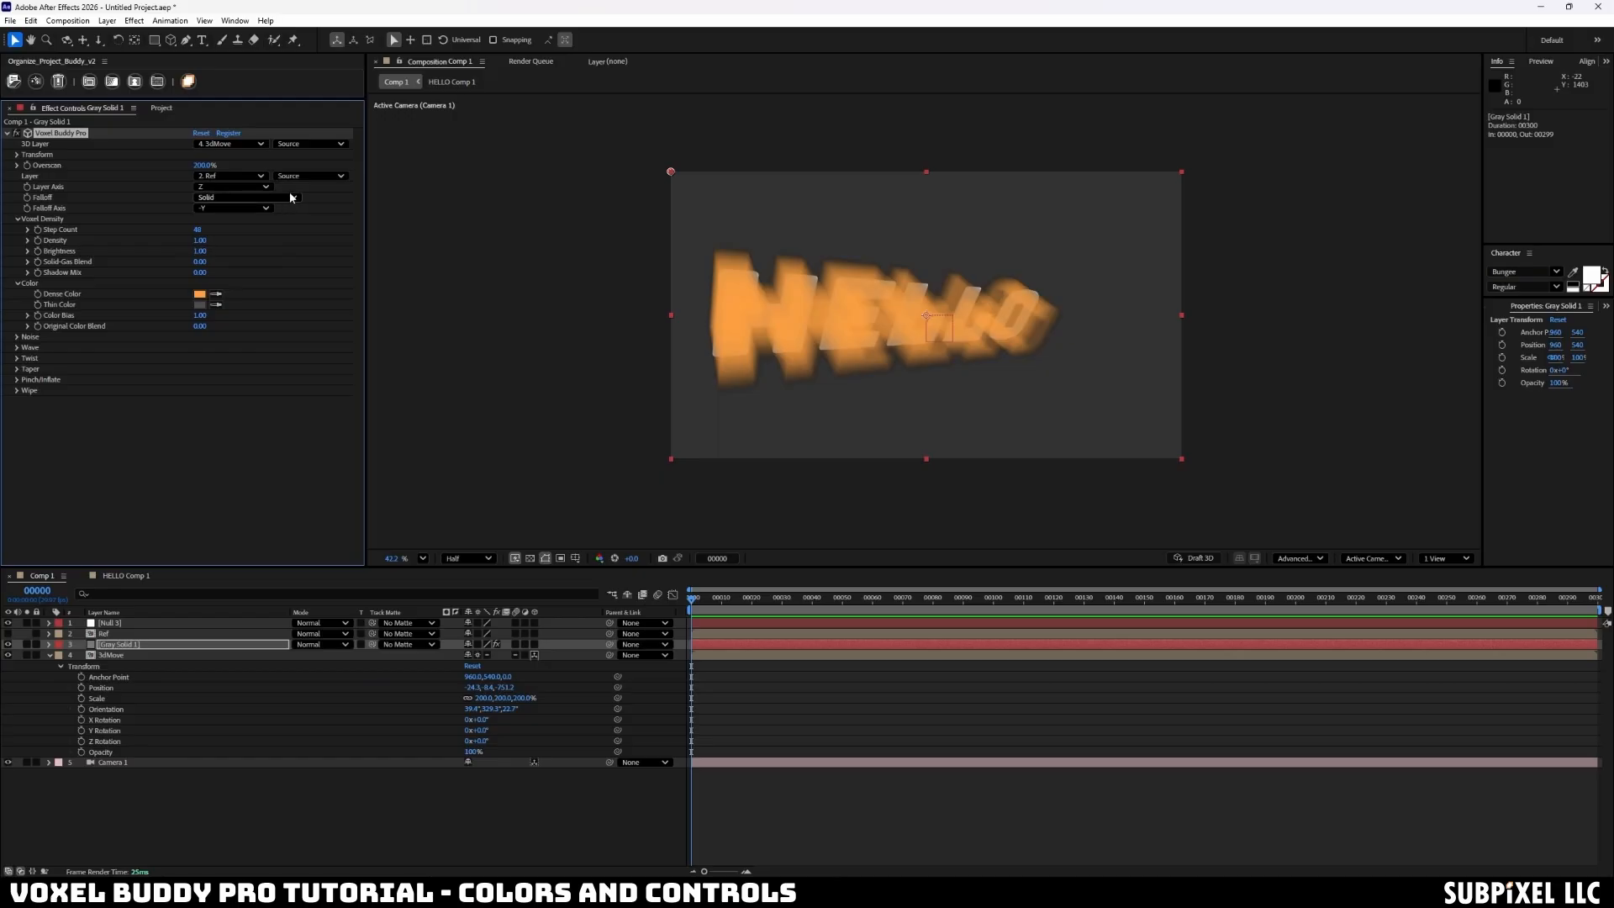
pyautogui.click(293, 197)
pyautogui.click(274, 283)
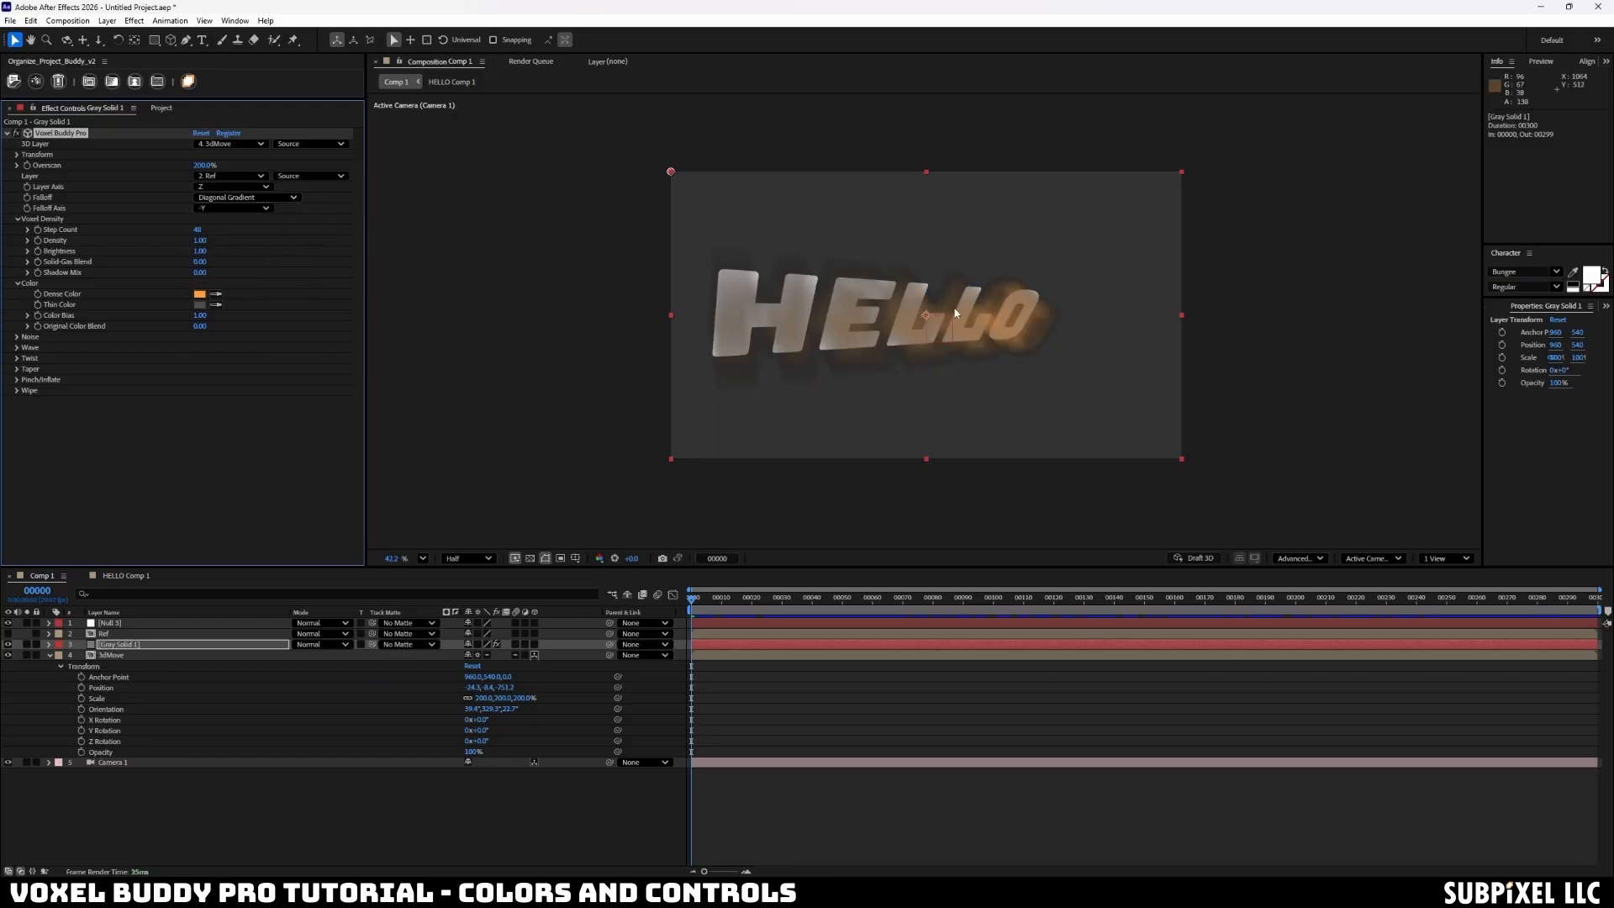
pyautogui.click(271, 199)
pyautogui.click(337, 214)
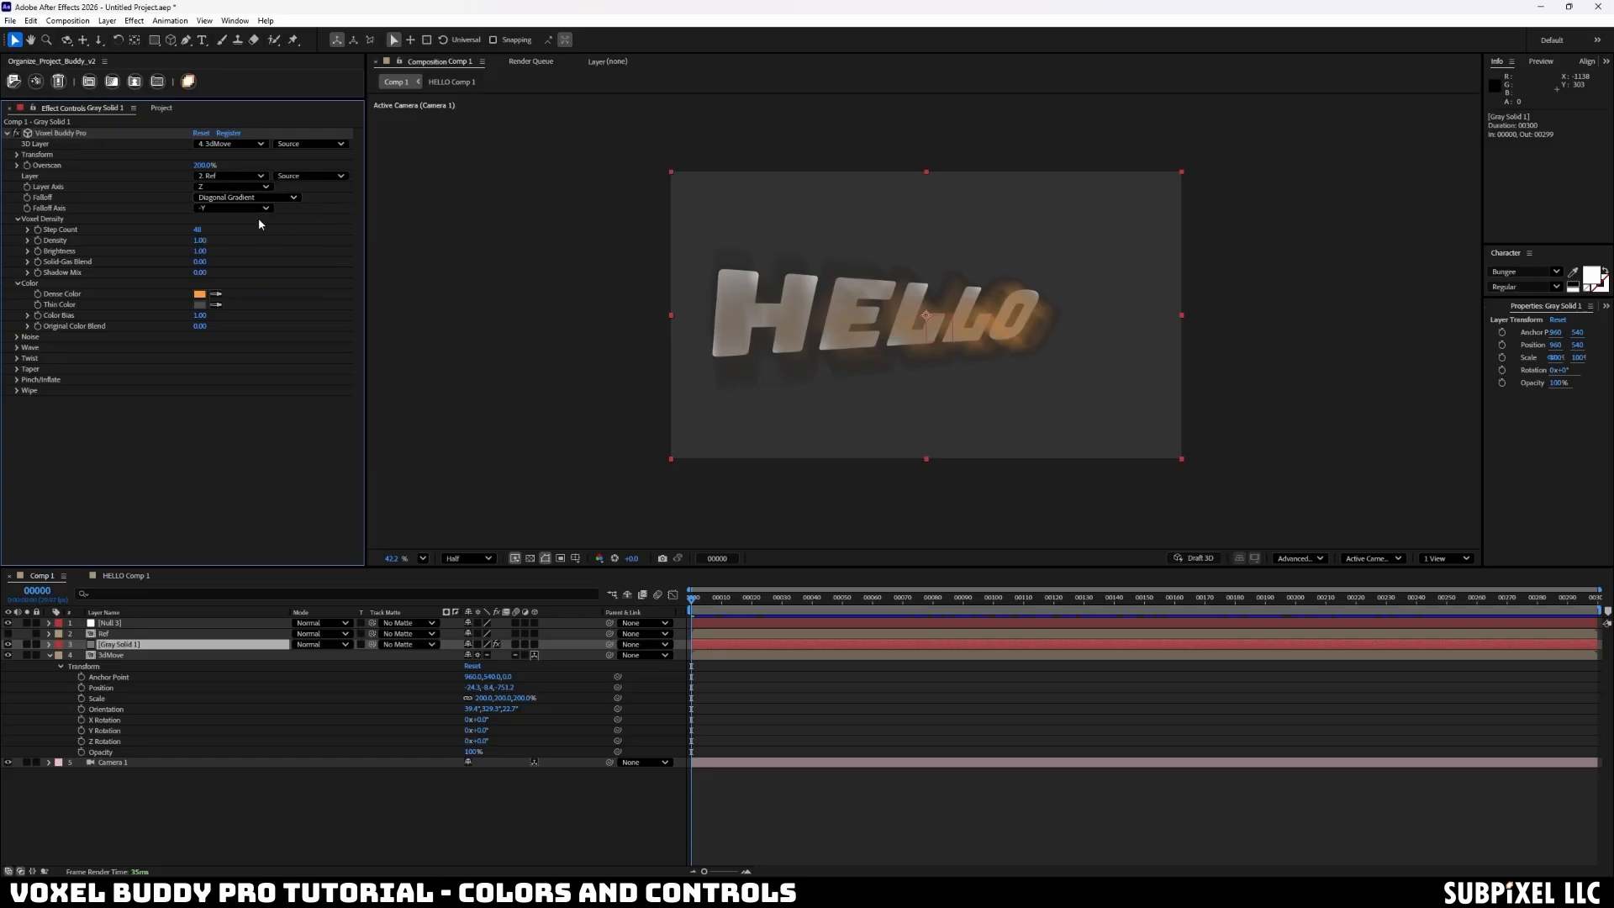
# - Try the -X and Y falloff axes with the Diagonal Gradient falloff
pyautogui.click(256, 209)
pyautogui.click(220, 263)
pyautogui.click(239, 210)
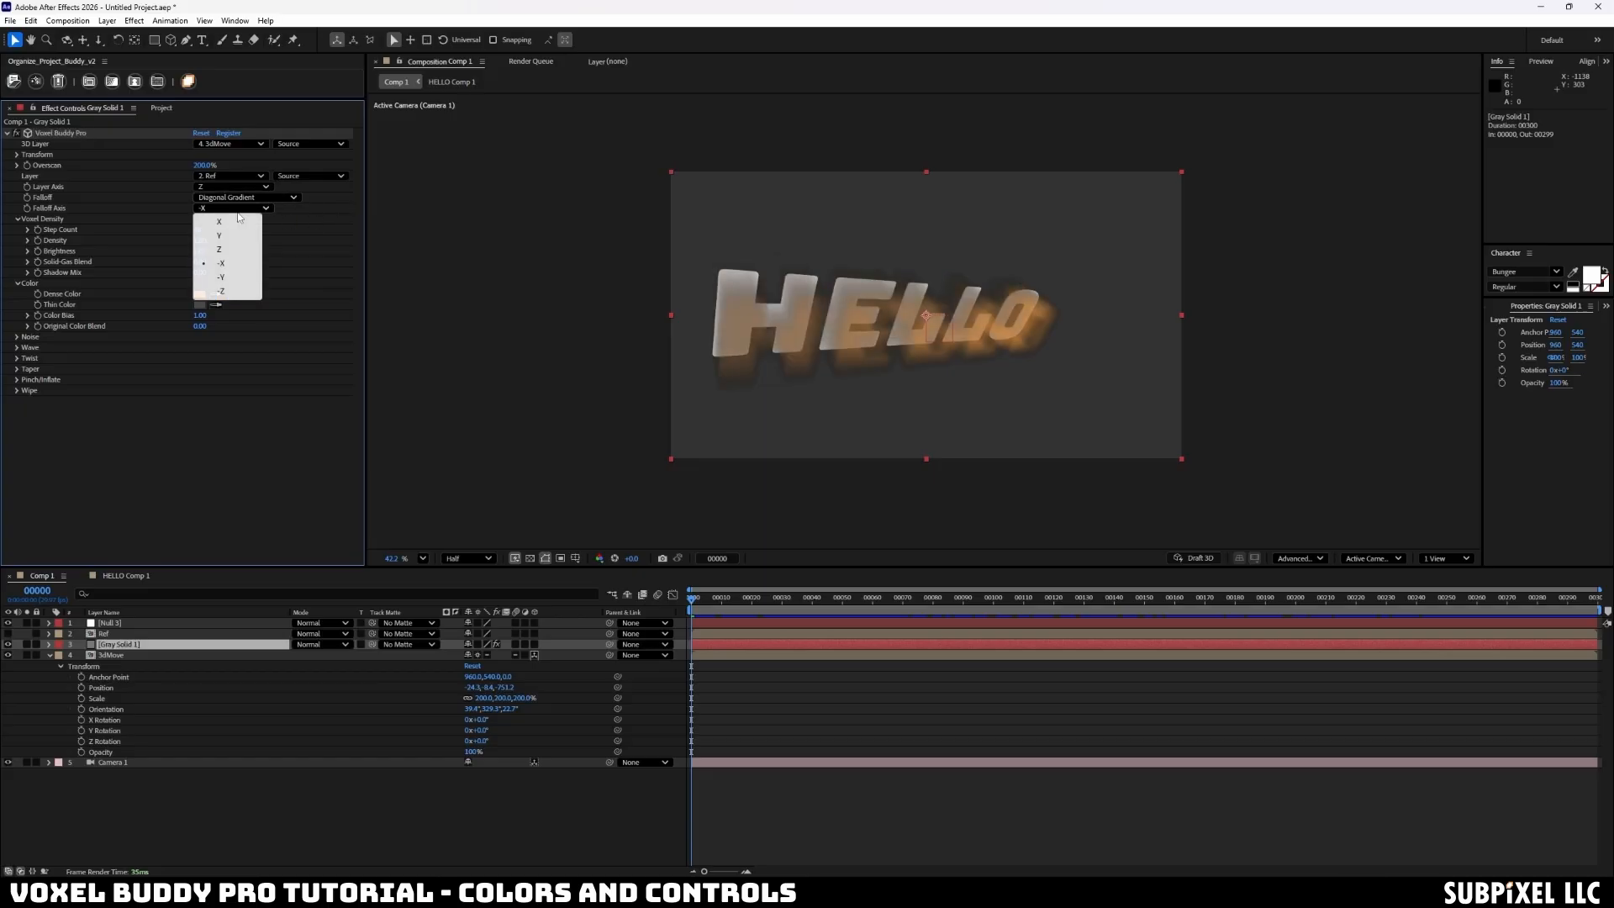
pyautogui.click(220, 235)
# - Set the Falloff to Soft Ends, try the X falloff axis, and settle on the Y axis
pyautogui.click(294, 200)
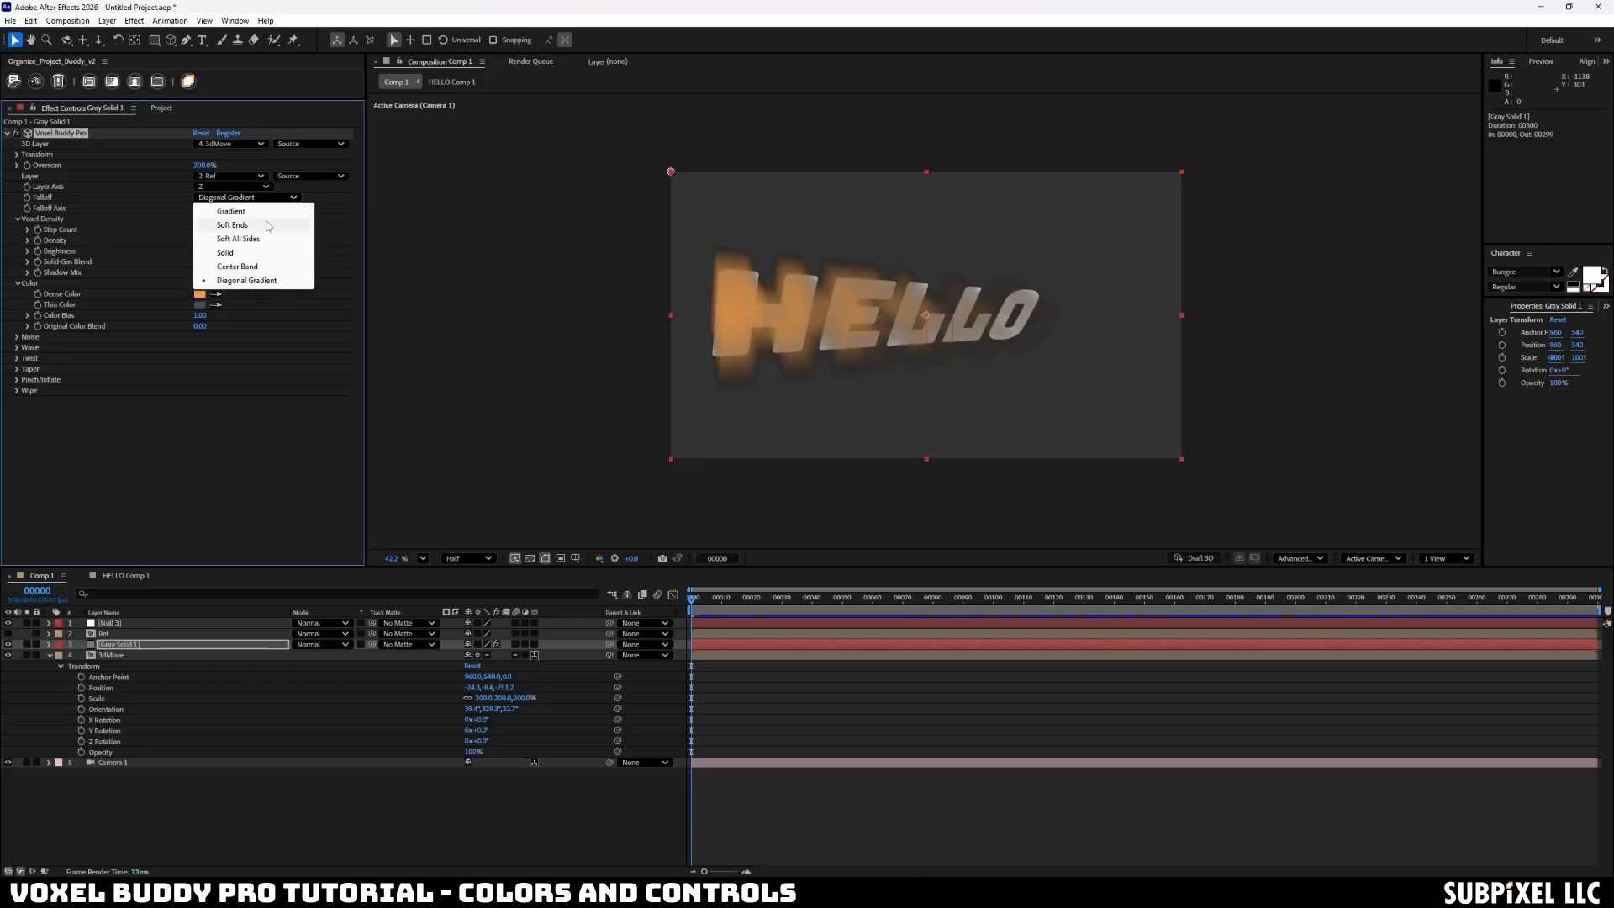
pyautogui.click(239, 231)
pyautogui.click(238, 209)
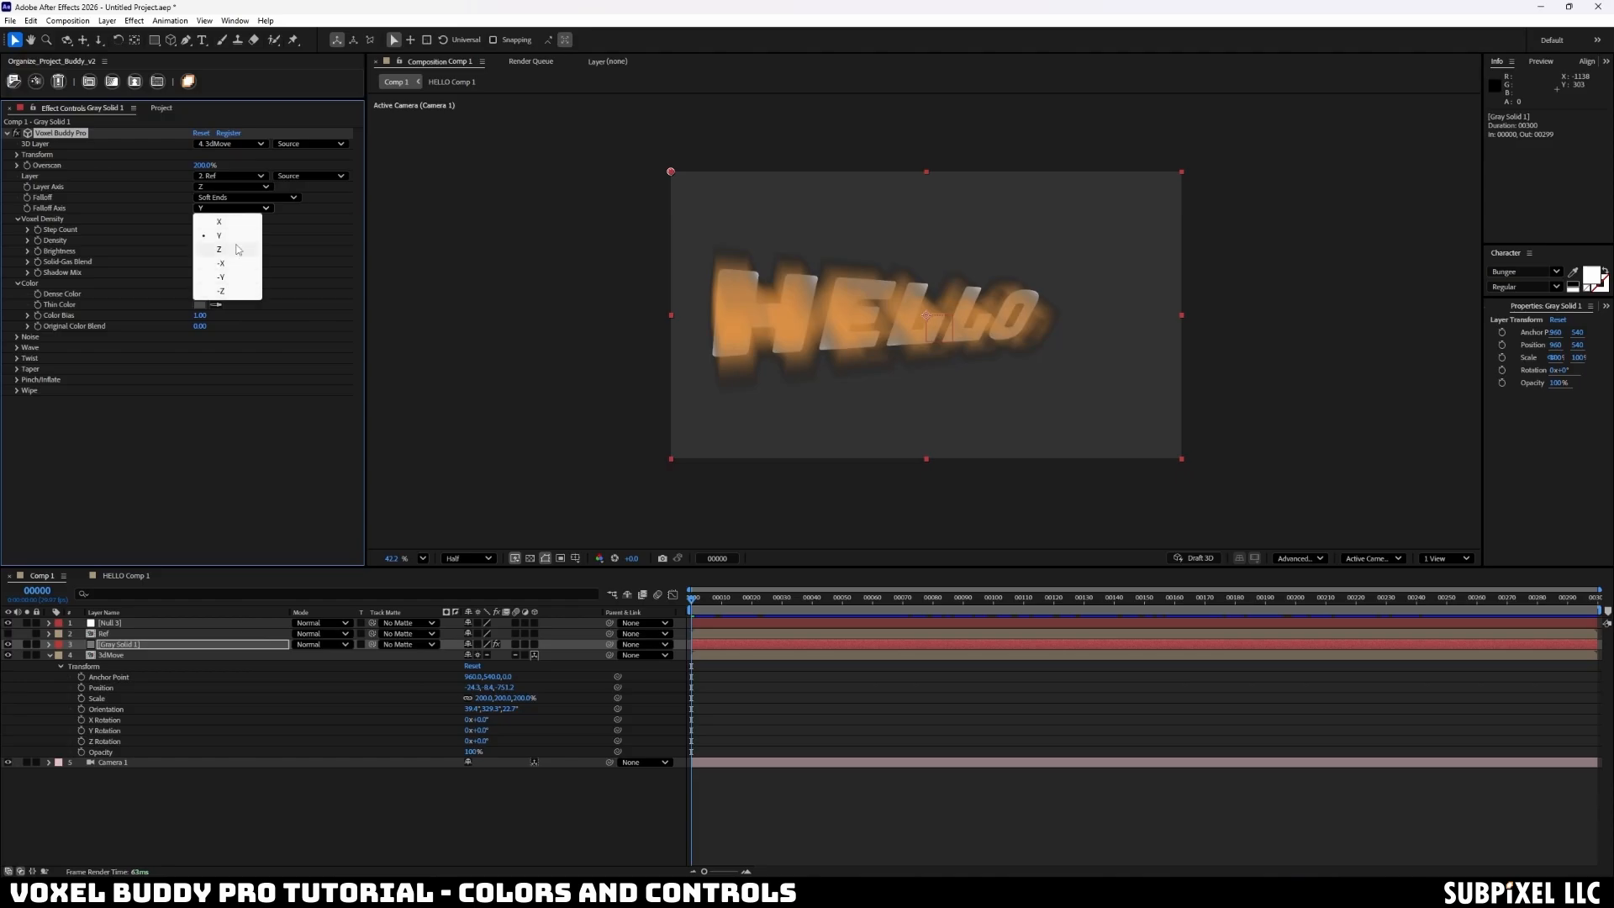
pyautogui.click(239, 222)
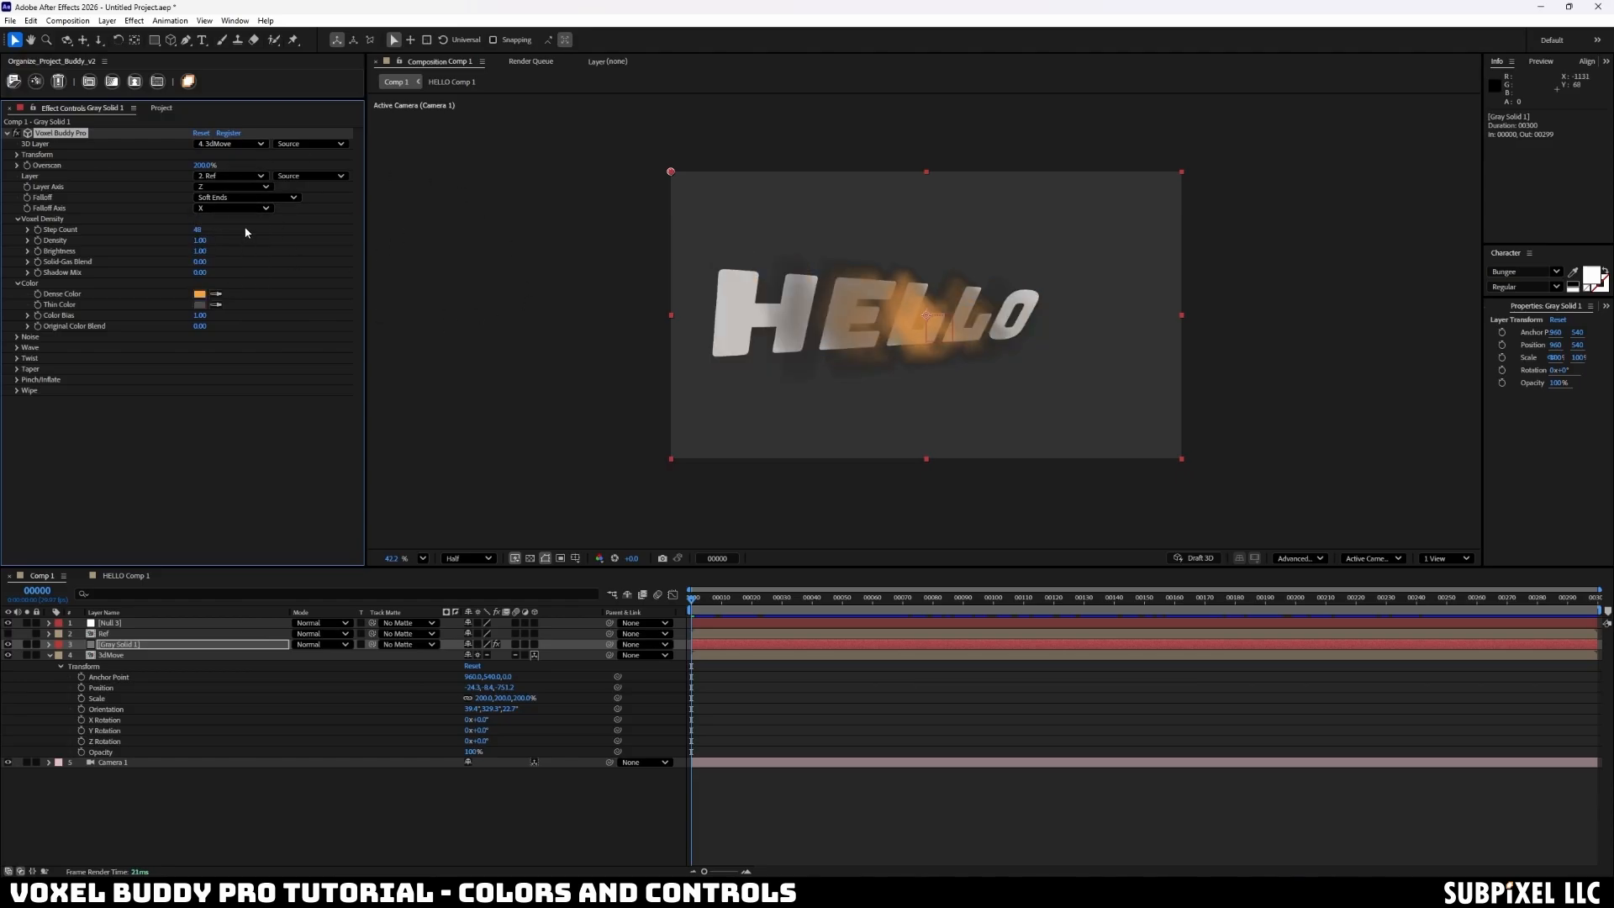
pyautogui.click(245, 210)
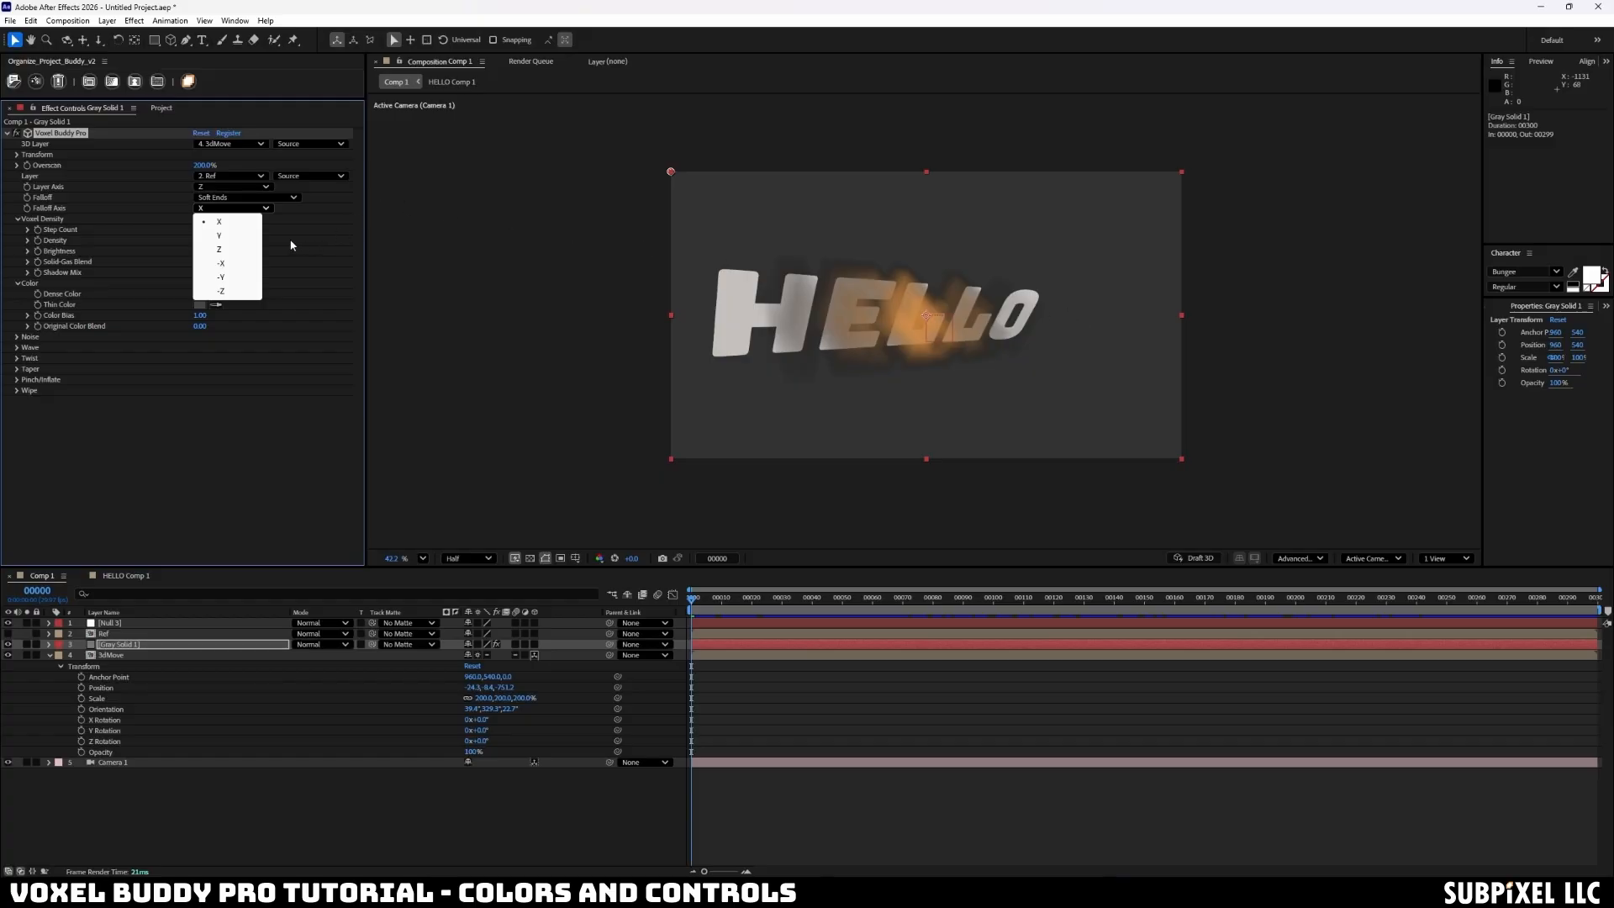
pyautogui.click(227, 236)
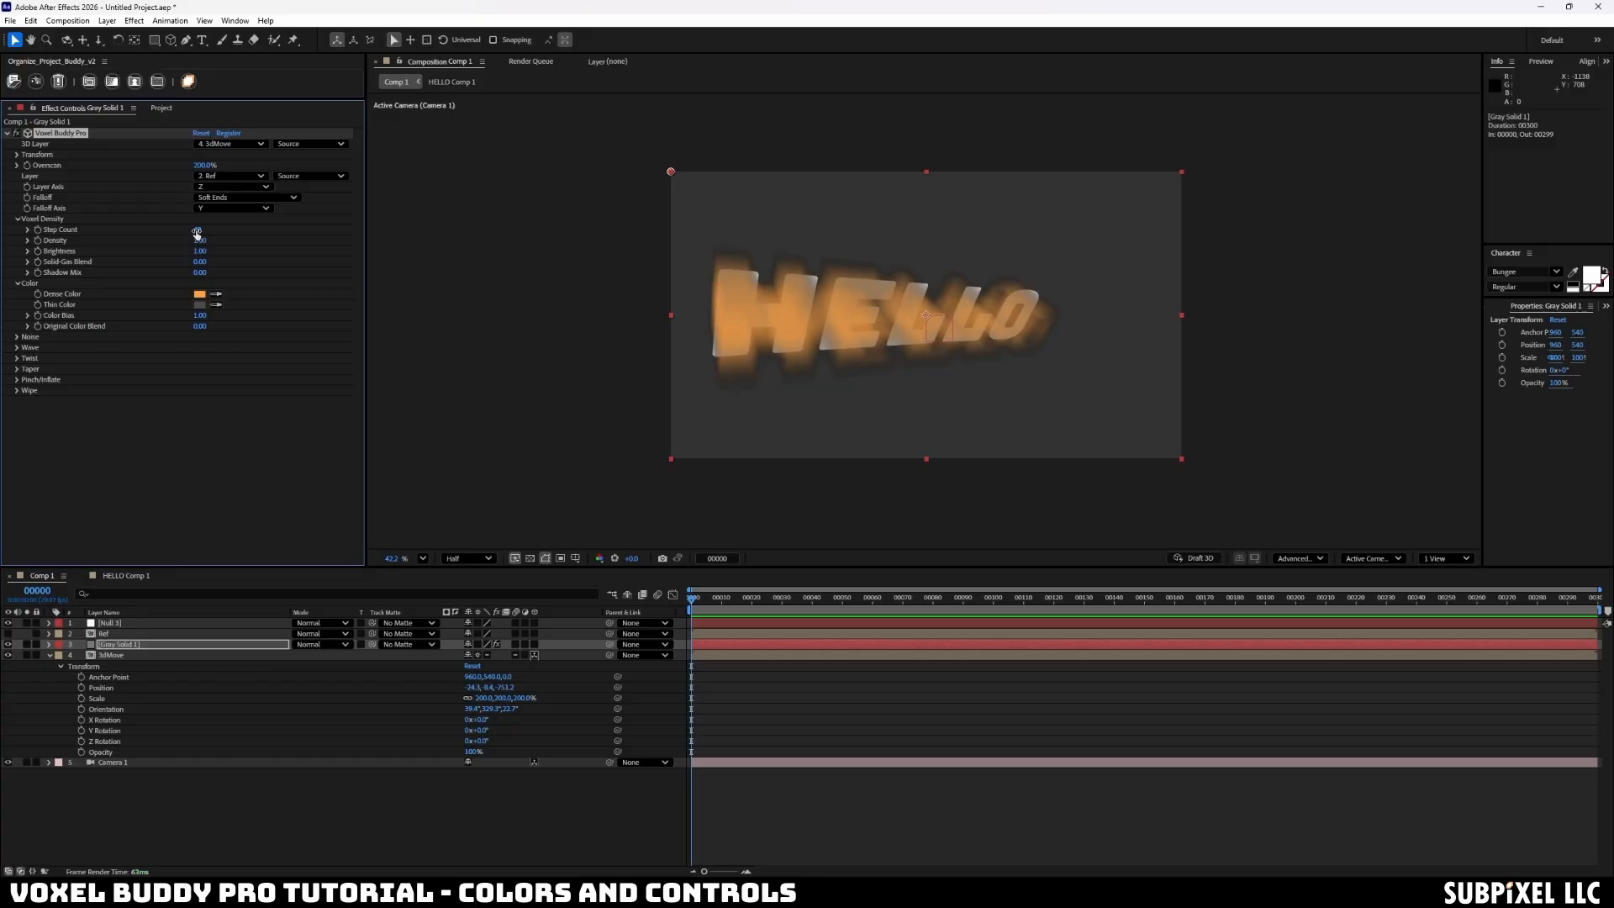
# - Lower the Step Count to about 10 to inspect the coarse slices, and raise it to more than 100
pyautogui.moveTo(195, 231); pyautogui.dragTo(301, 224)
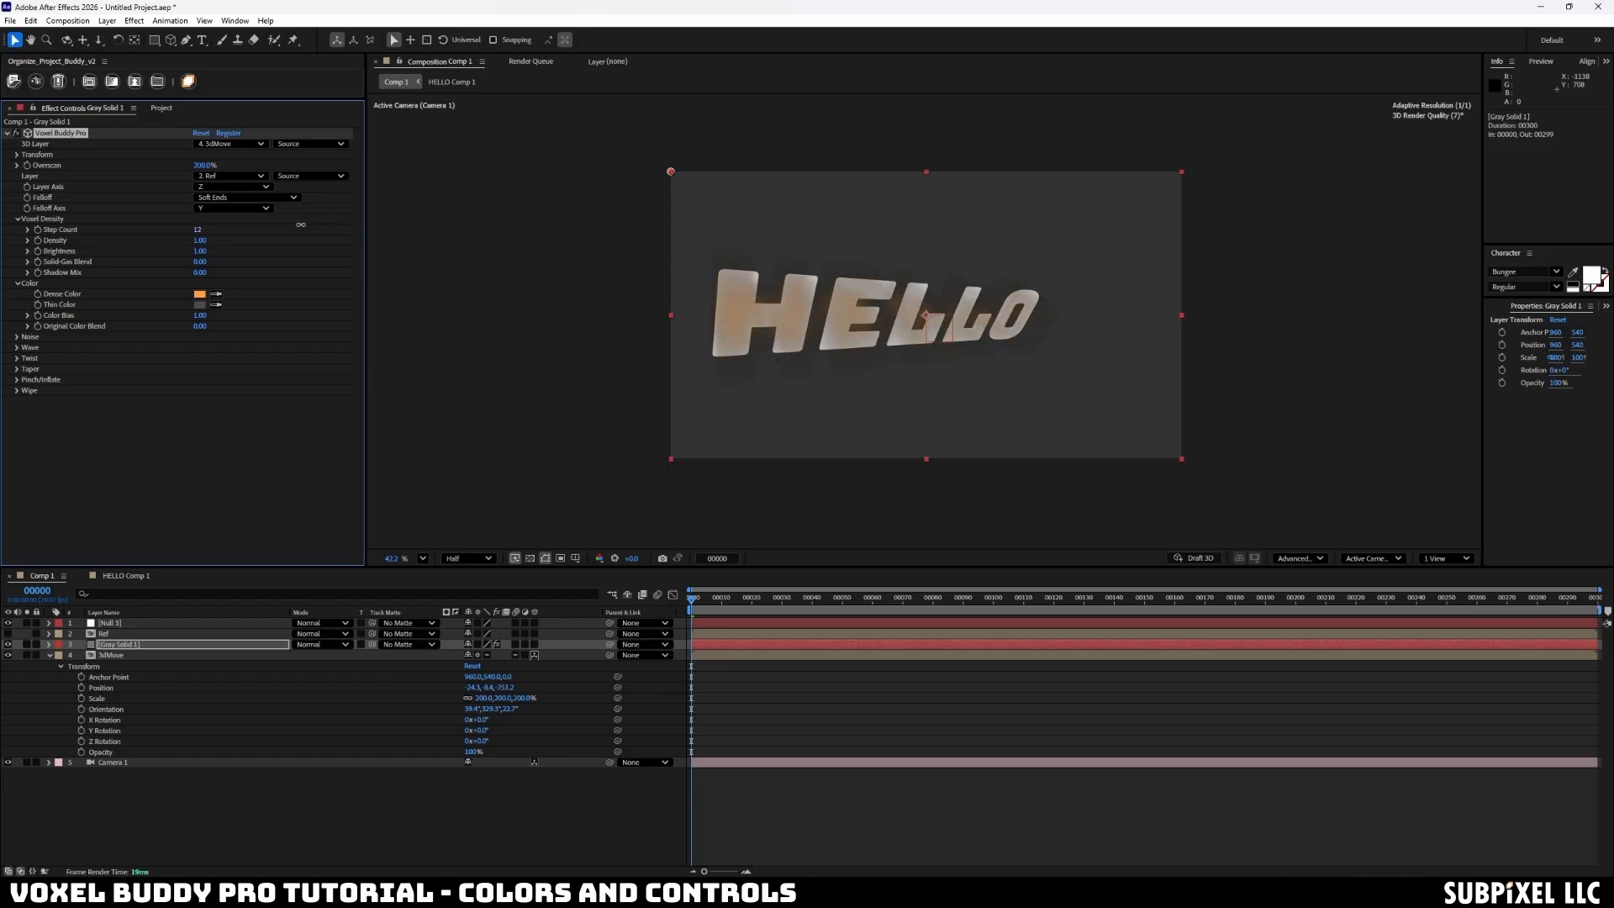
pyautogui.scroll(5, 709, 317)
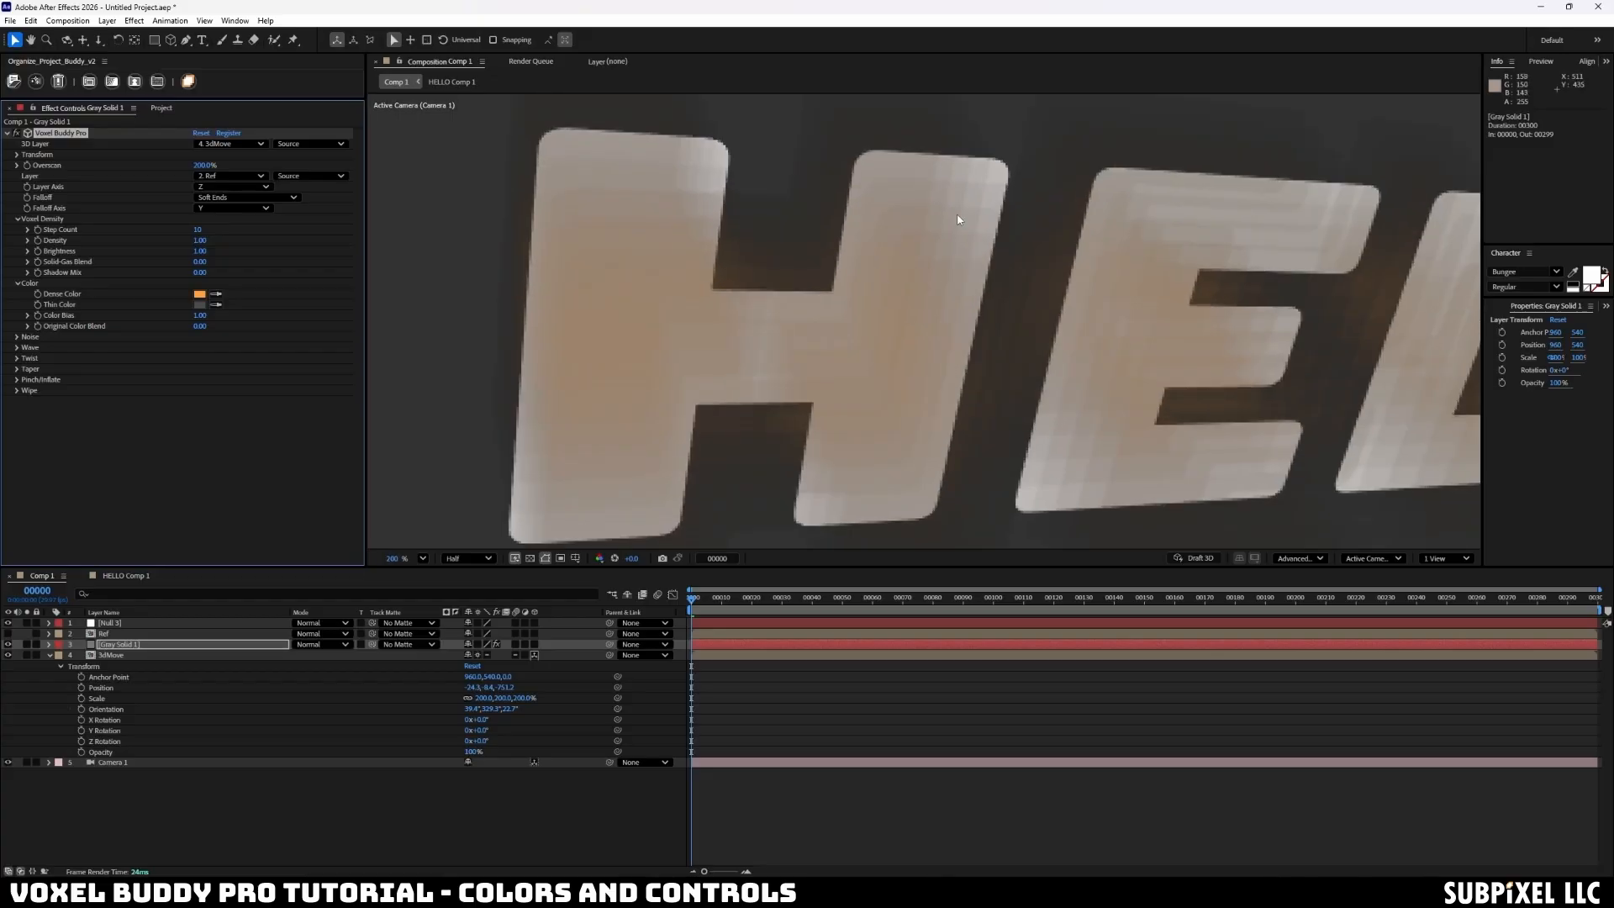
pyautogui.scroll(-4, 981, 250)
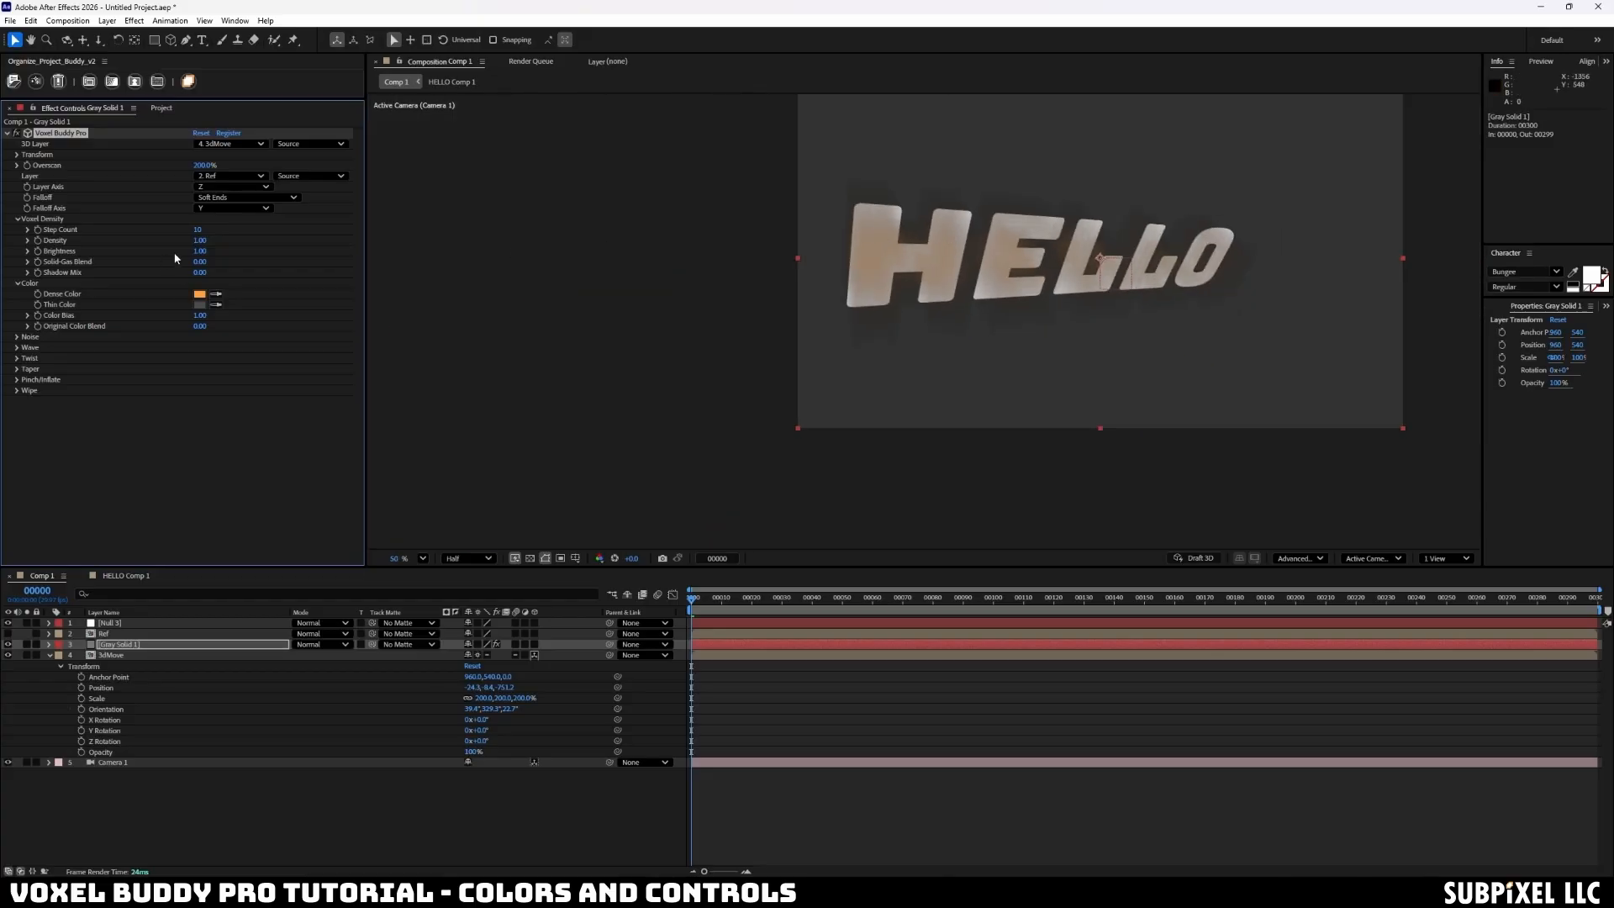
pyautogui.moveTo(199, 229); pyautogui.dragTo(134, 221)
pyautogui.hotkey('ctrl', 'z')
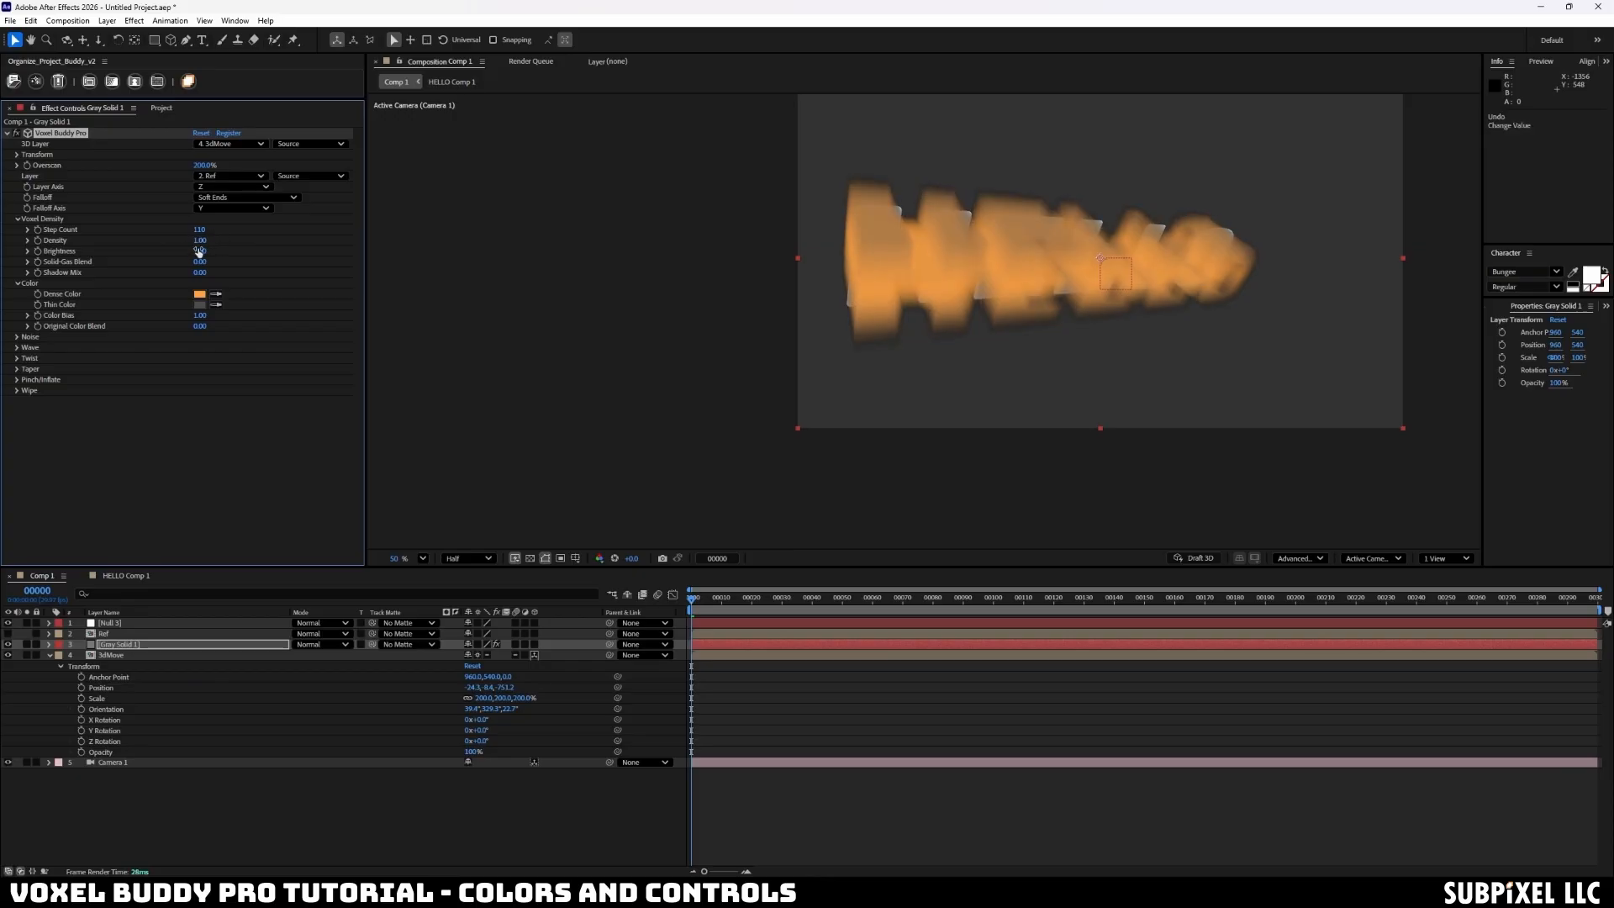
# - Try a different Brightness, undo it, and set the Solid-Gas Blend to 1.00
pyautogui.moveTo(200, 252); pyautogui.dragTo(279, 253)
pyautogui.hotkey('ctrl', 'z')
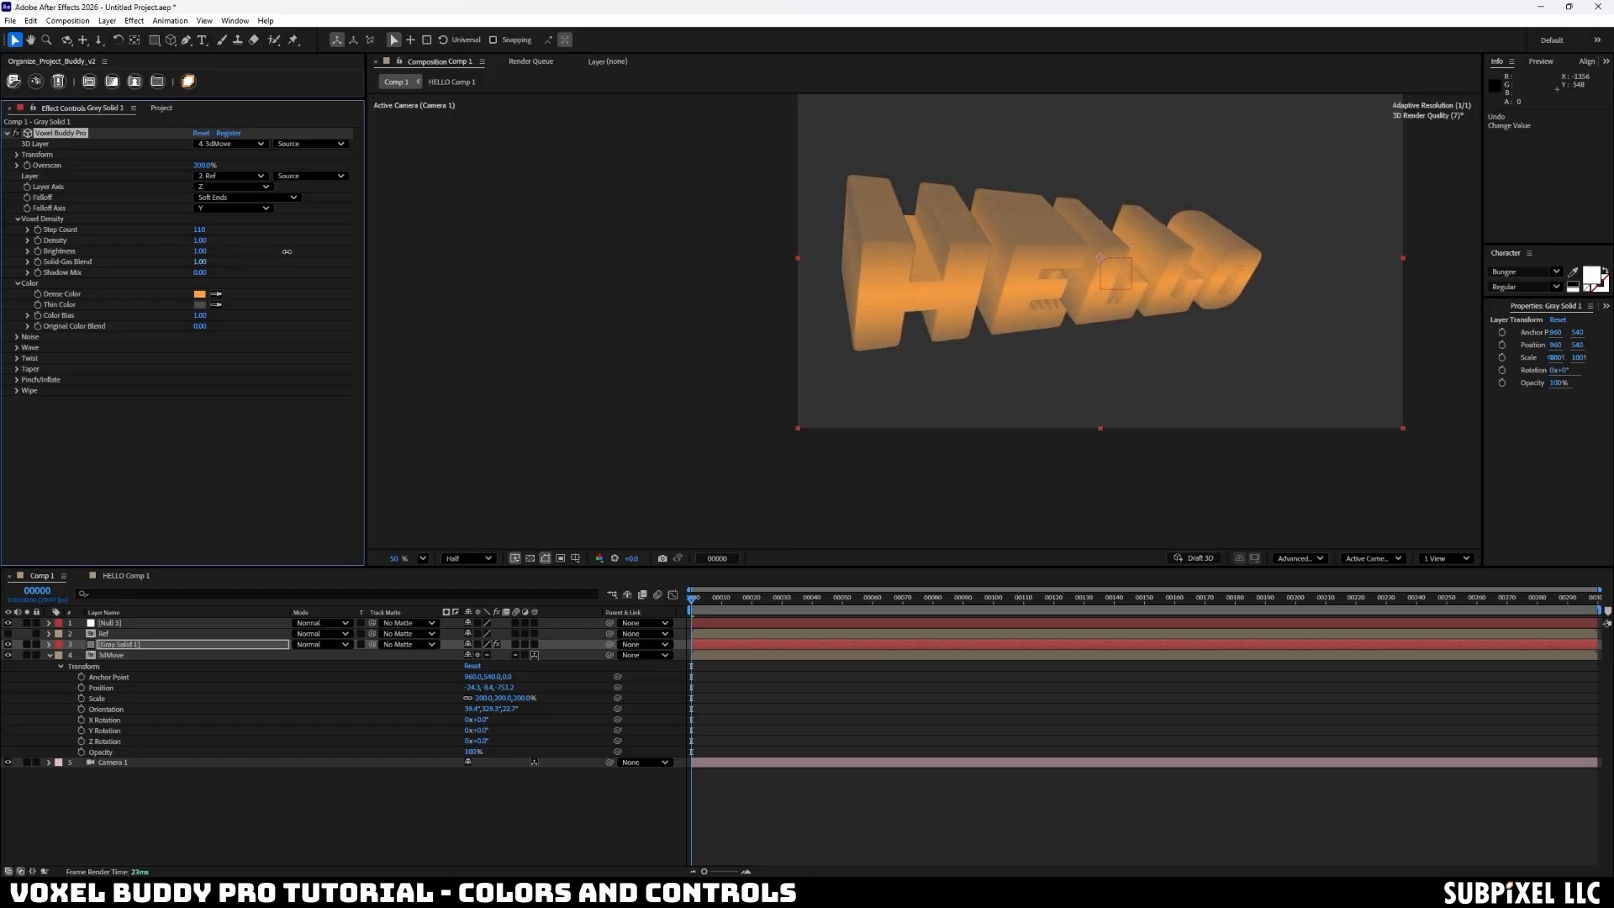
# - Raise the Step Count to 277 and increase the Density well above 1.00 to smooth the solid letters
pyautogui.scroll(3, 869, 222)
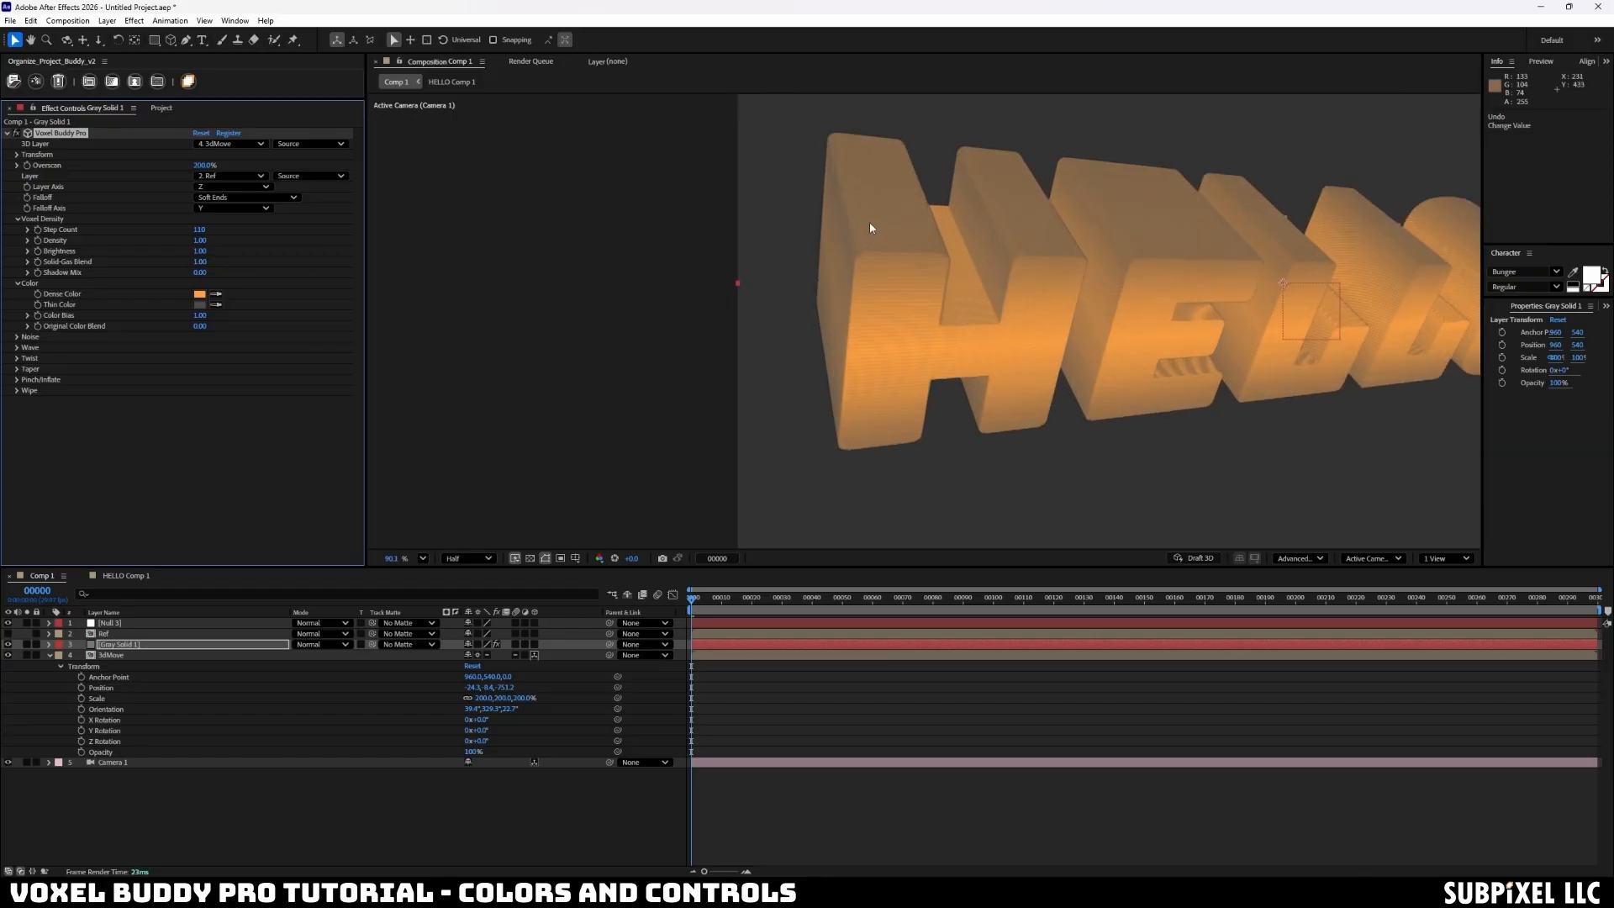
pyautogui.moveTo(200, 232); pyautogui.dragTo(297, 220)
pyautogui.moveTo(200, 241); pyautogui.dragTo(301, 234)
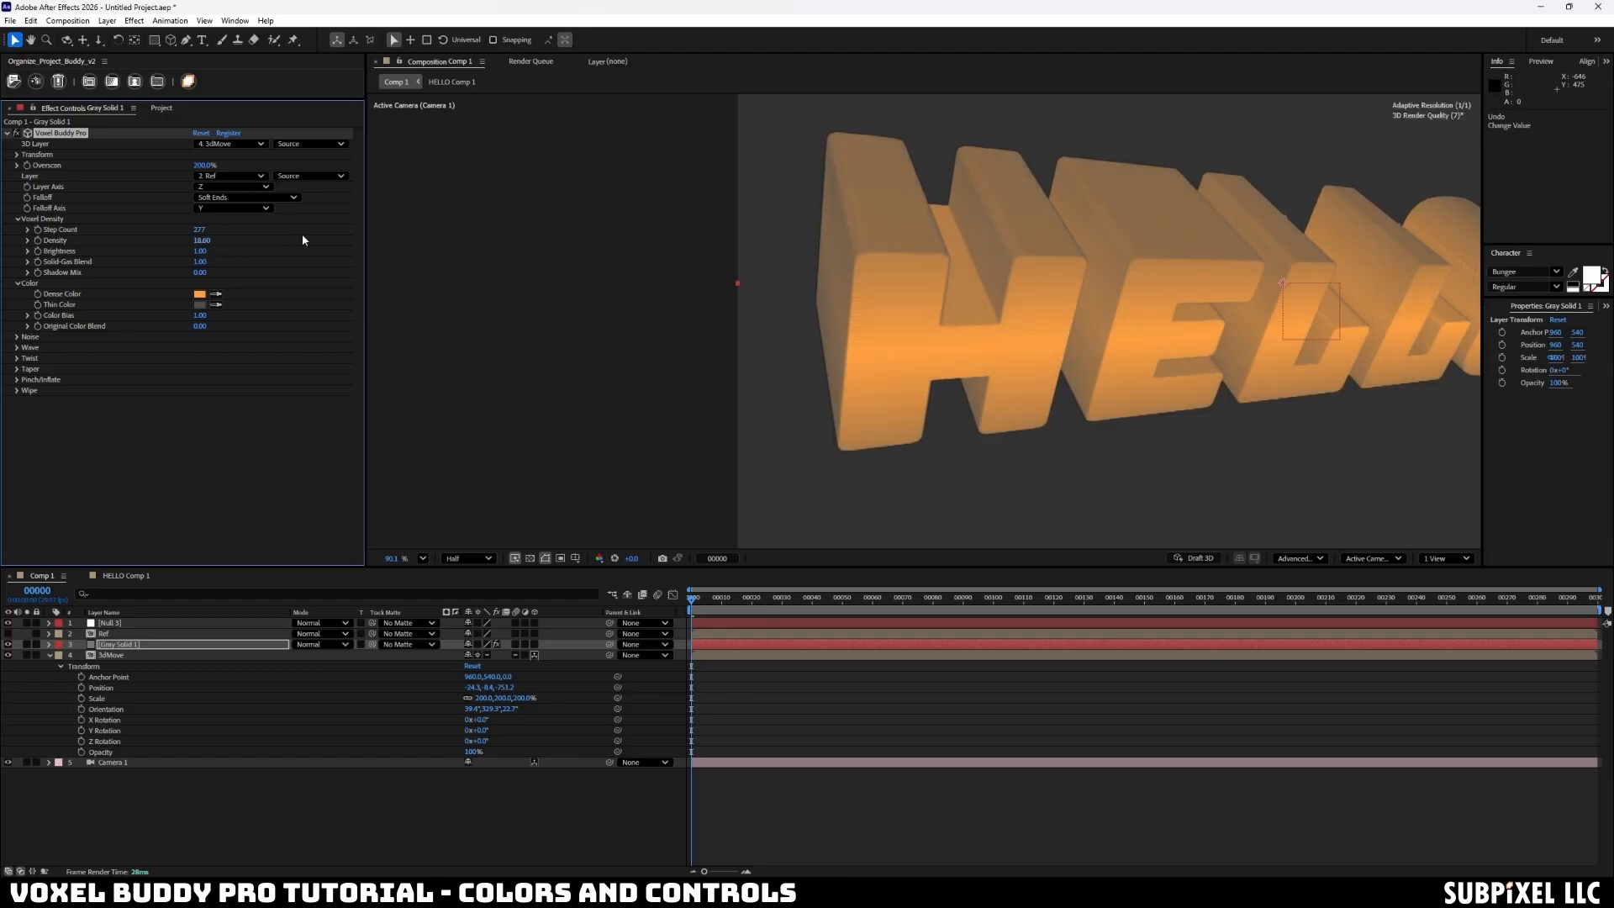
pyautogui.scroll(-2, 965, 310)
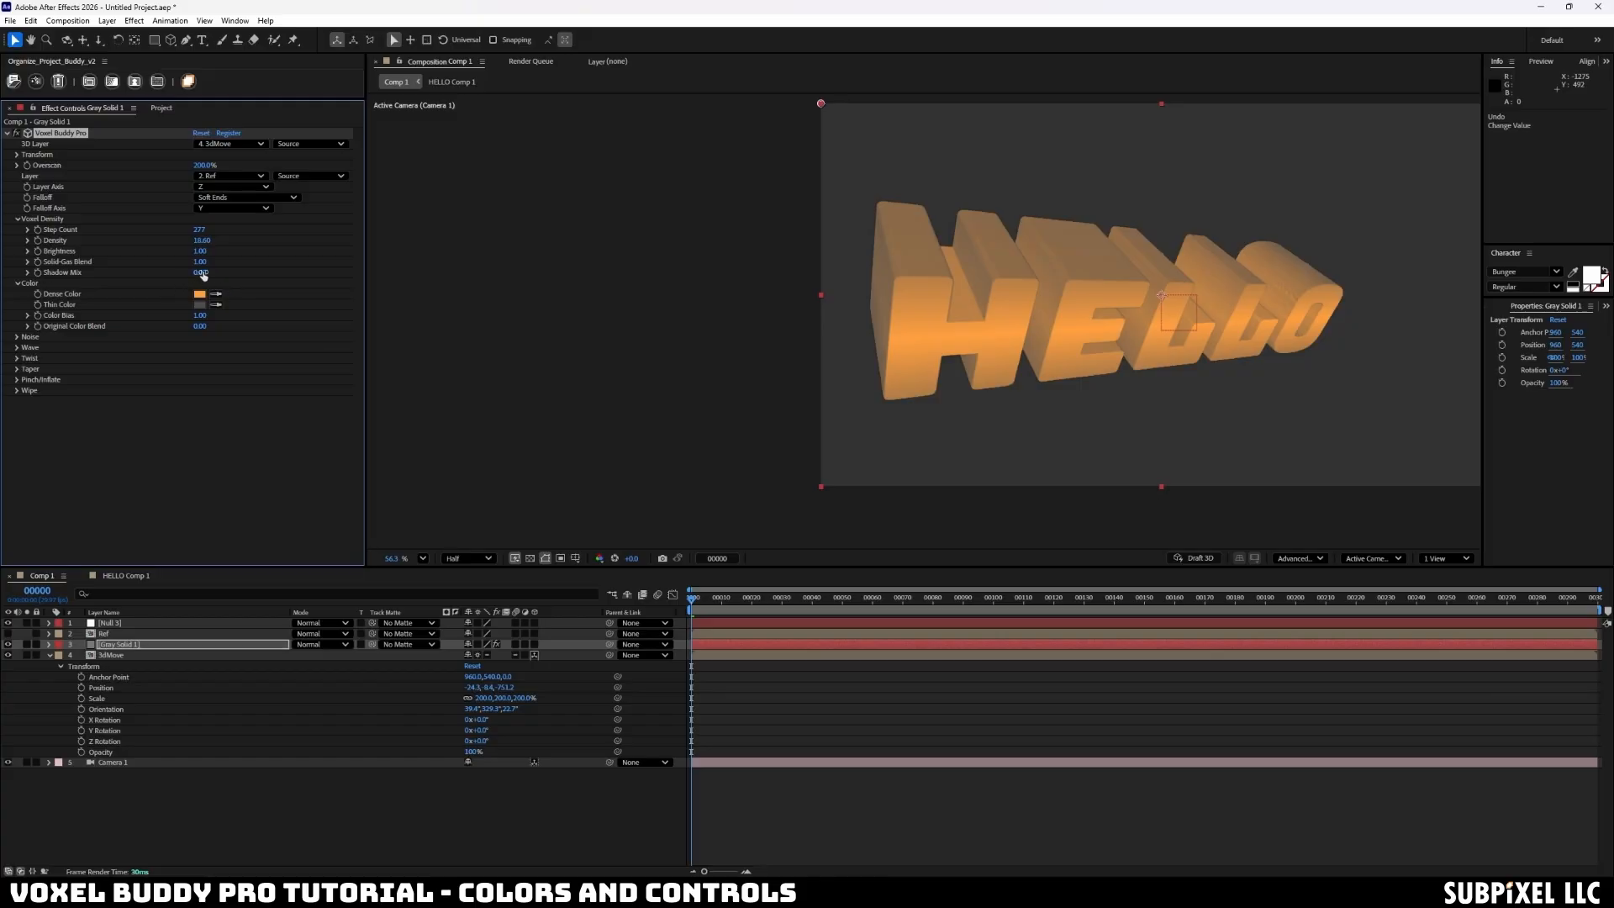
# - Try a higher Shadow Mix and set the Thin Color to black
pyautogui.moveTo(199, 272); pyautogui.dragTo(293, 253)
pyautogui.click(200, 304)
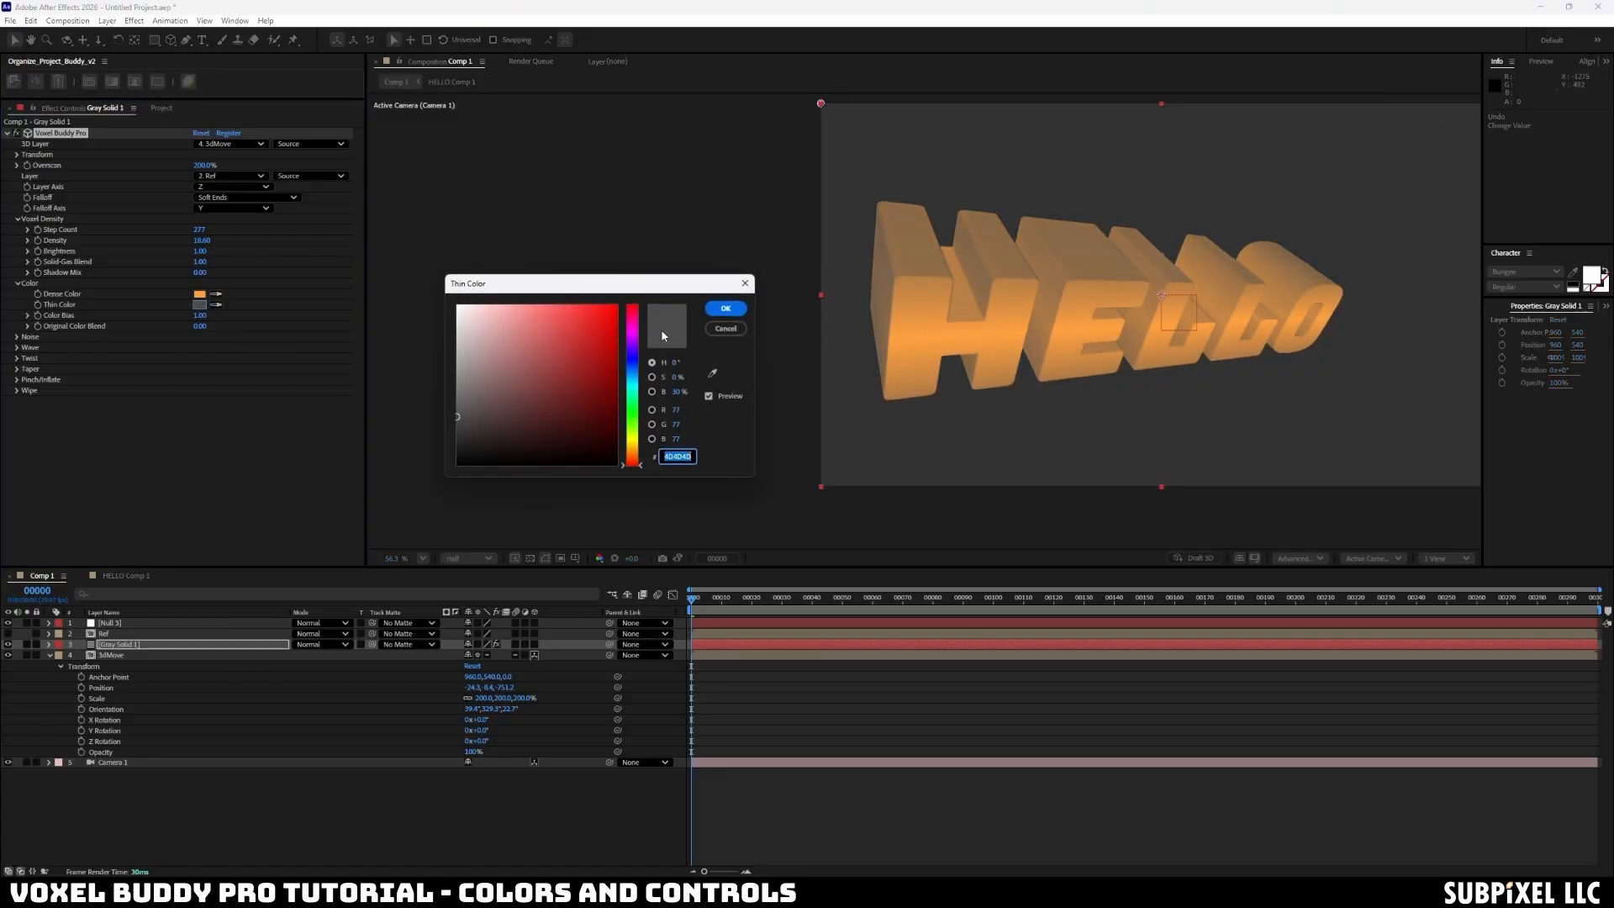
pyautogui.click(725, 307)
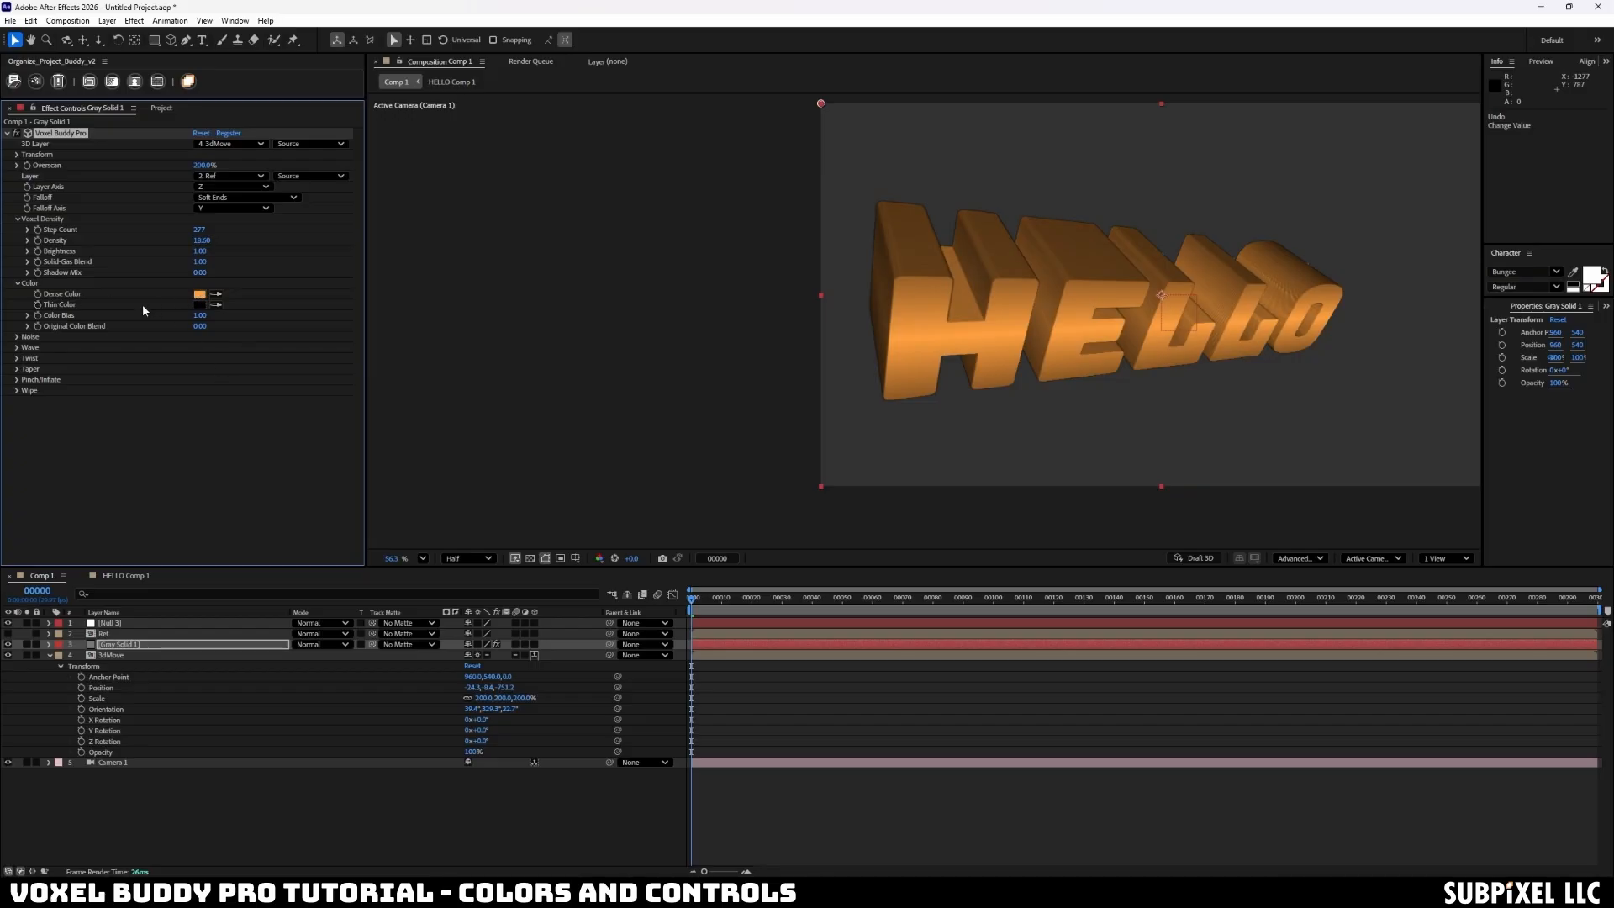
# - Set the Dense Color to bright magenta, FF00FC
pyautogui.click(202, 294)
pyautogui.click(574, 391)
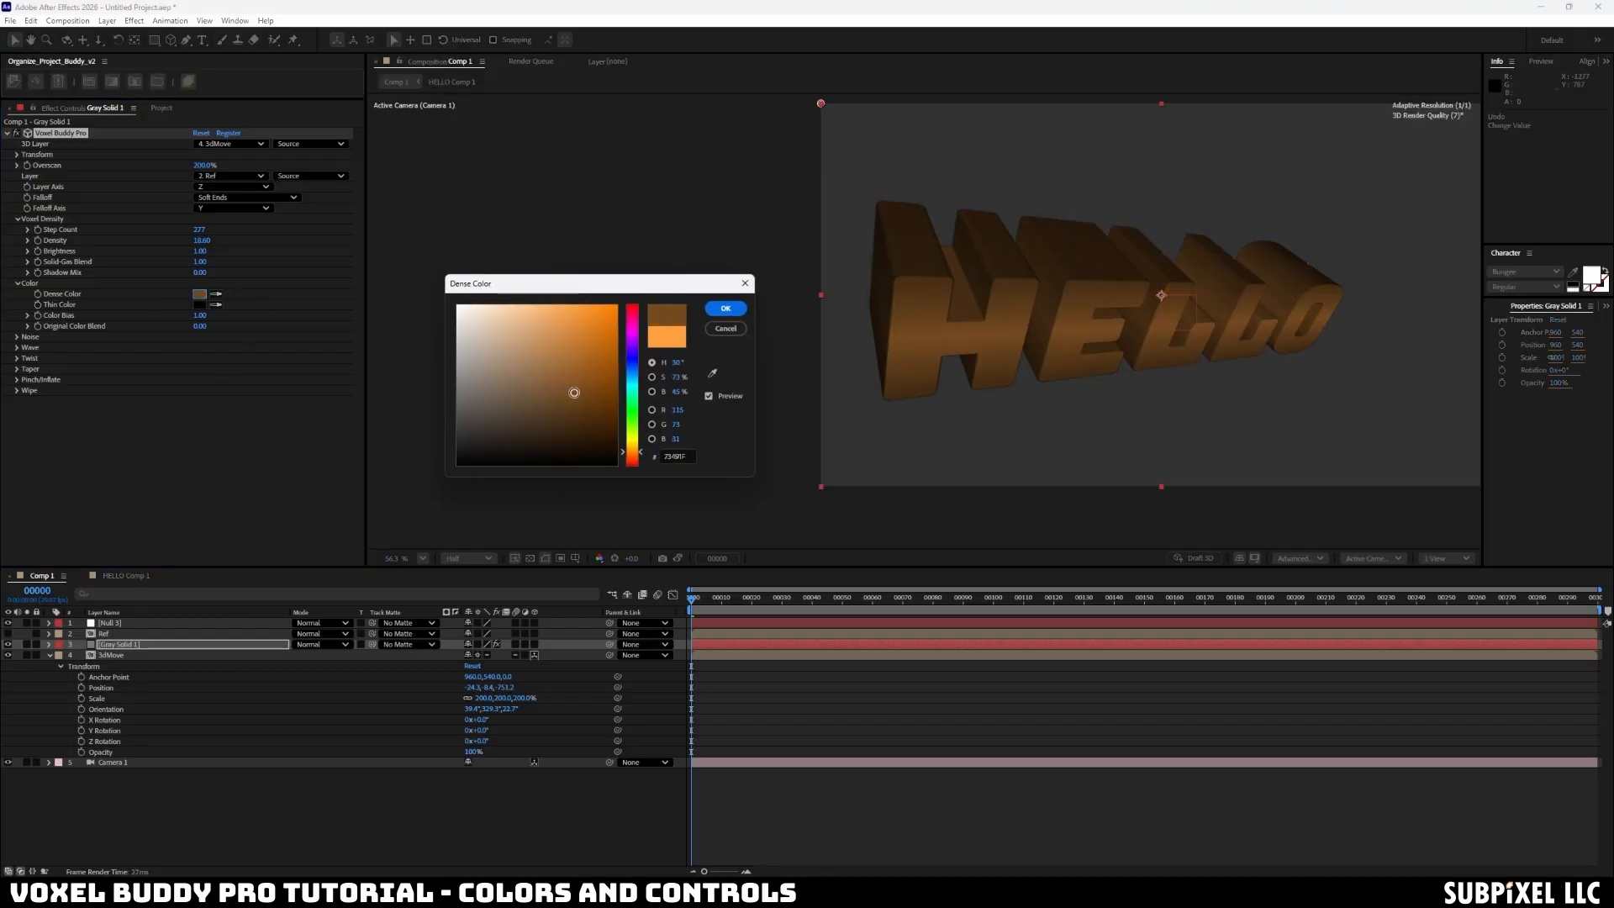
pyautogui.moveTo(631, 393); pyautogui.dragTo(637, 331)
pyautogui.moveTo(588, 361); pyautogui.dragTo(666, 244)
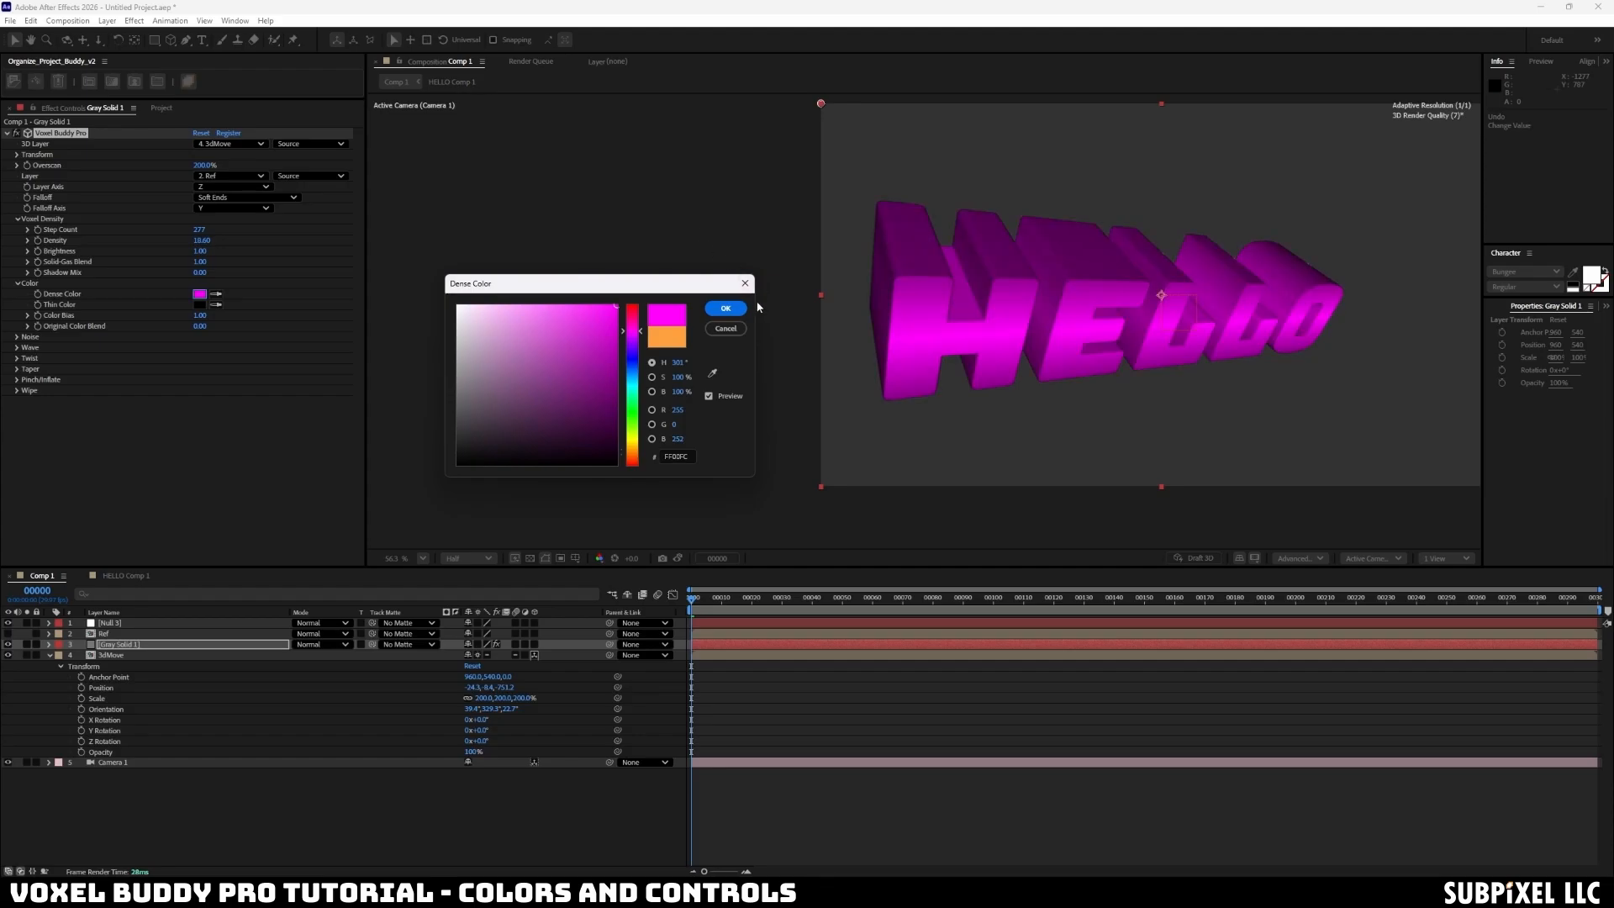
pyautogui.click(728, 309)
# - Set the Thin Color to a muted red with hue 0°, about 44% saturation and 69% brightness
pyautogui.click(198, 304)
pyautogui.click(528, 352)
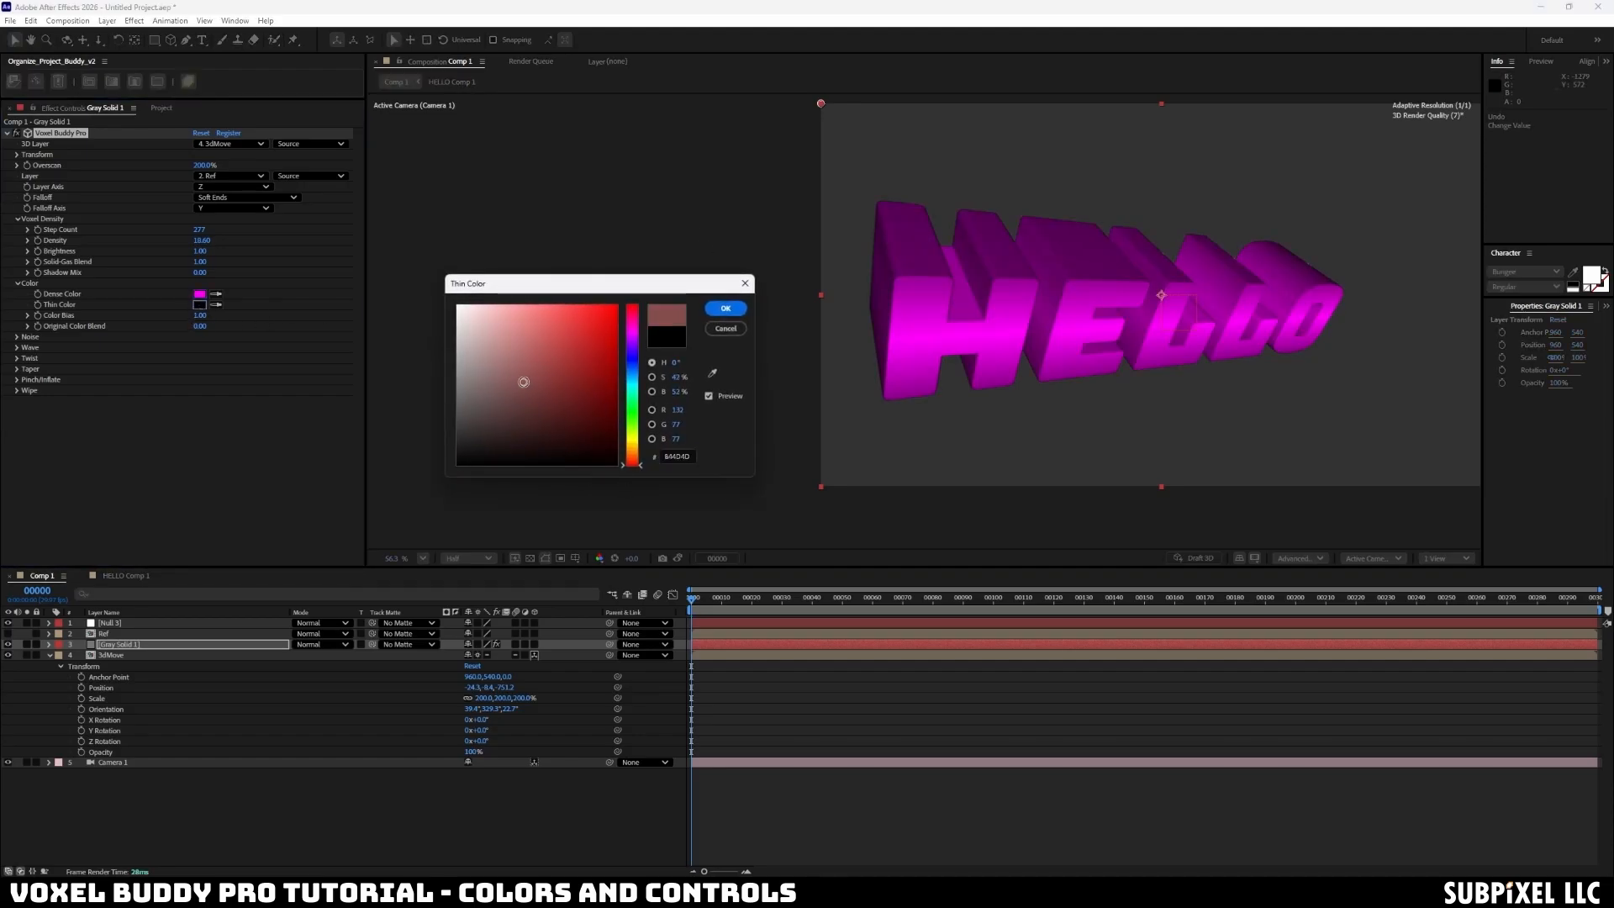
pyautogui.click(725, 308)
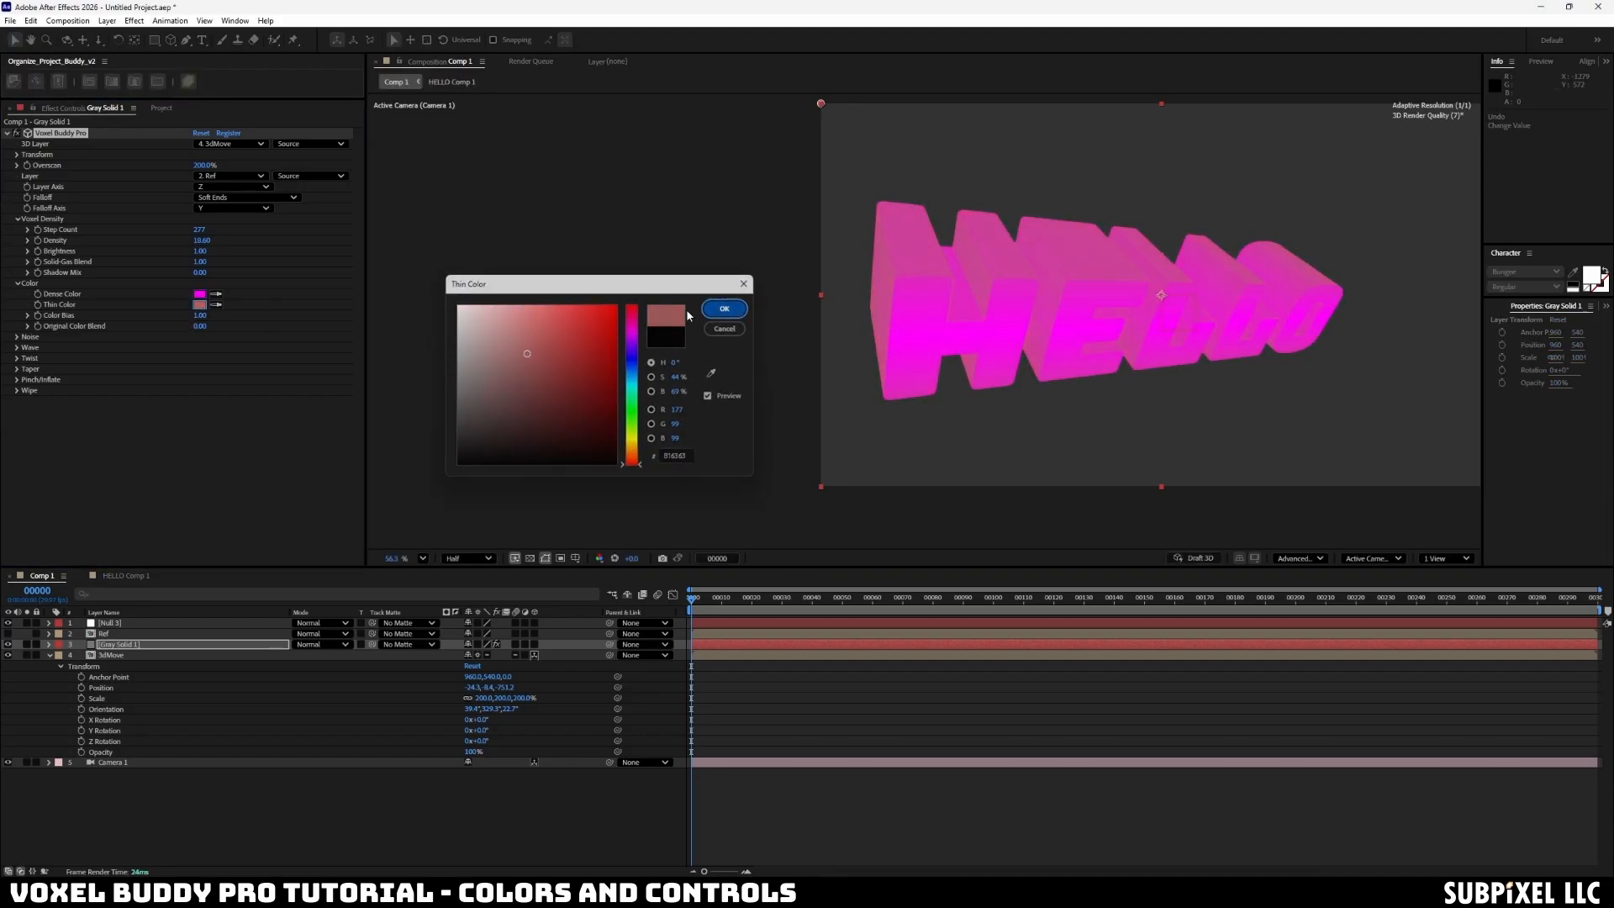
# - Raise the Color Bias to about 3 and set the Solid-Gas Blend to 0.00, keeping the magenta Dense Color
pyautogui.moveTo(202, 317); pyautogui.dragTo(379, 312)
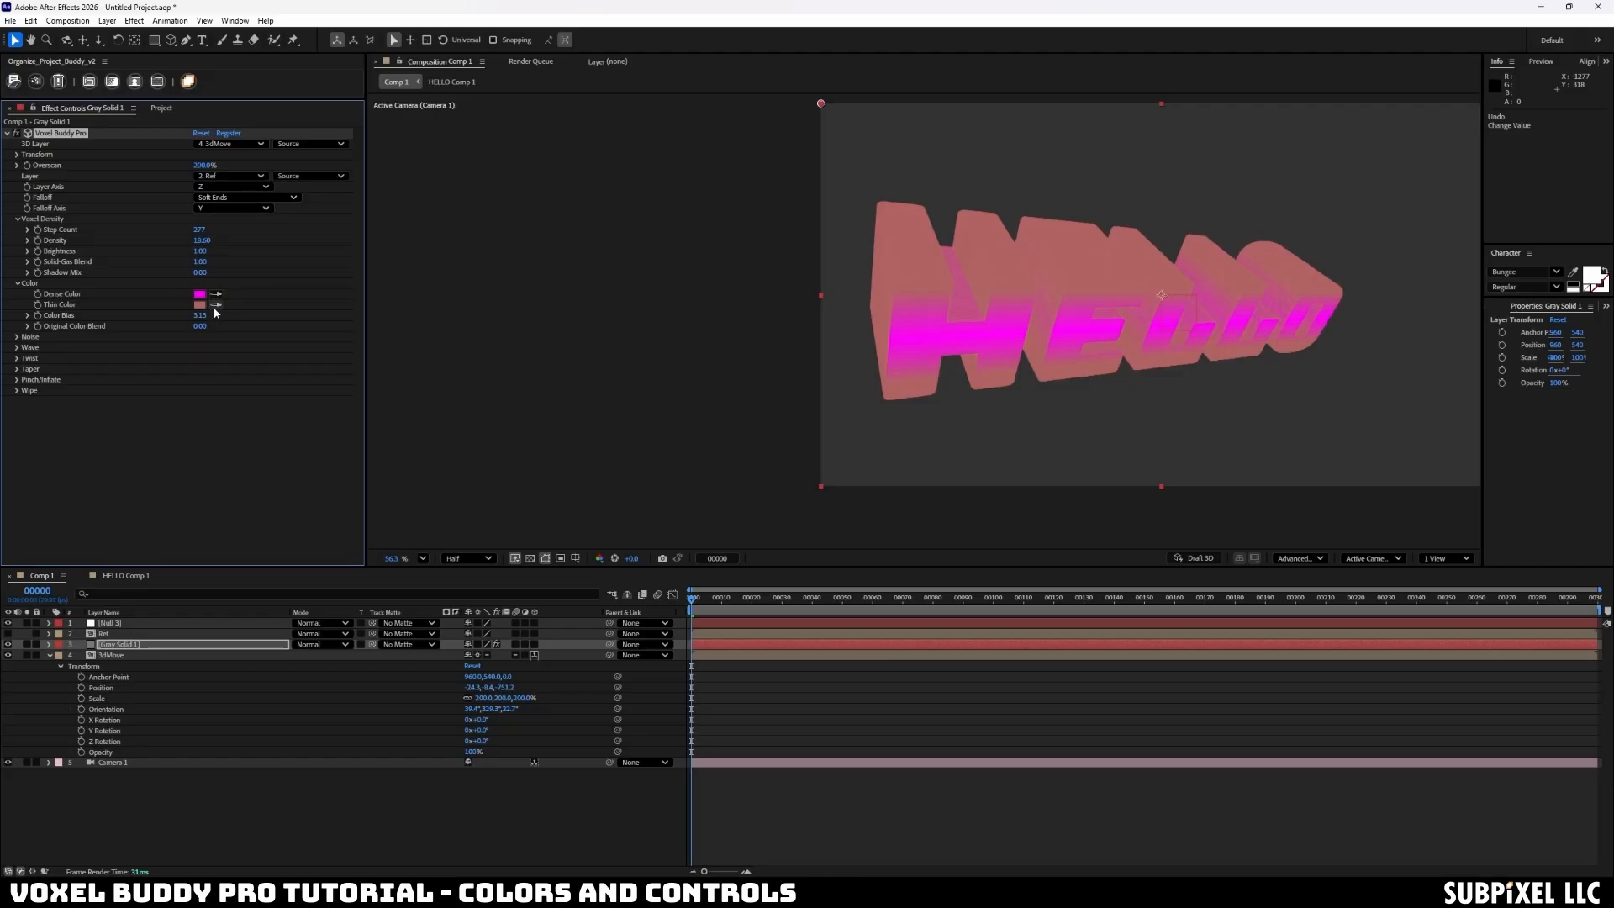
pyautogui.moveTo(199, 261); pyautogui.dragTo(101, 262)
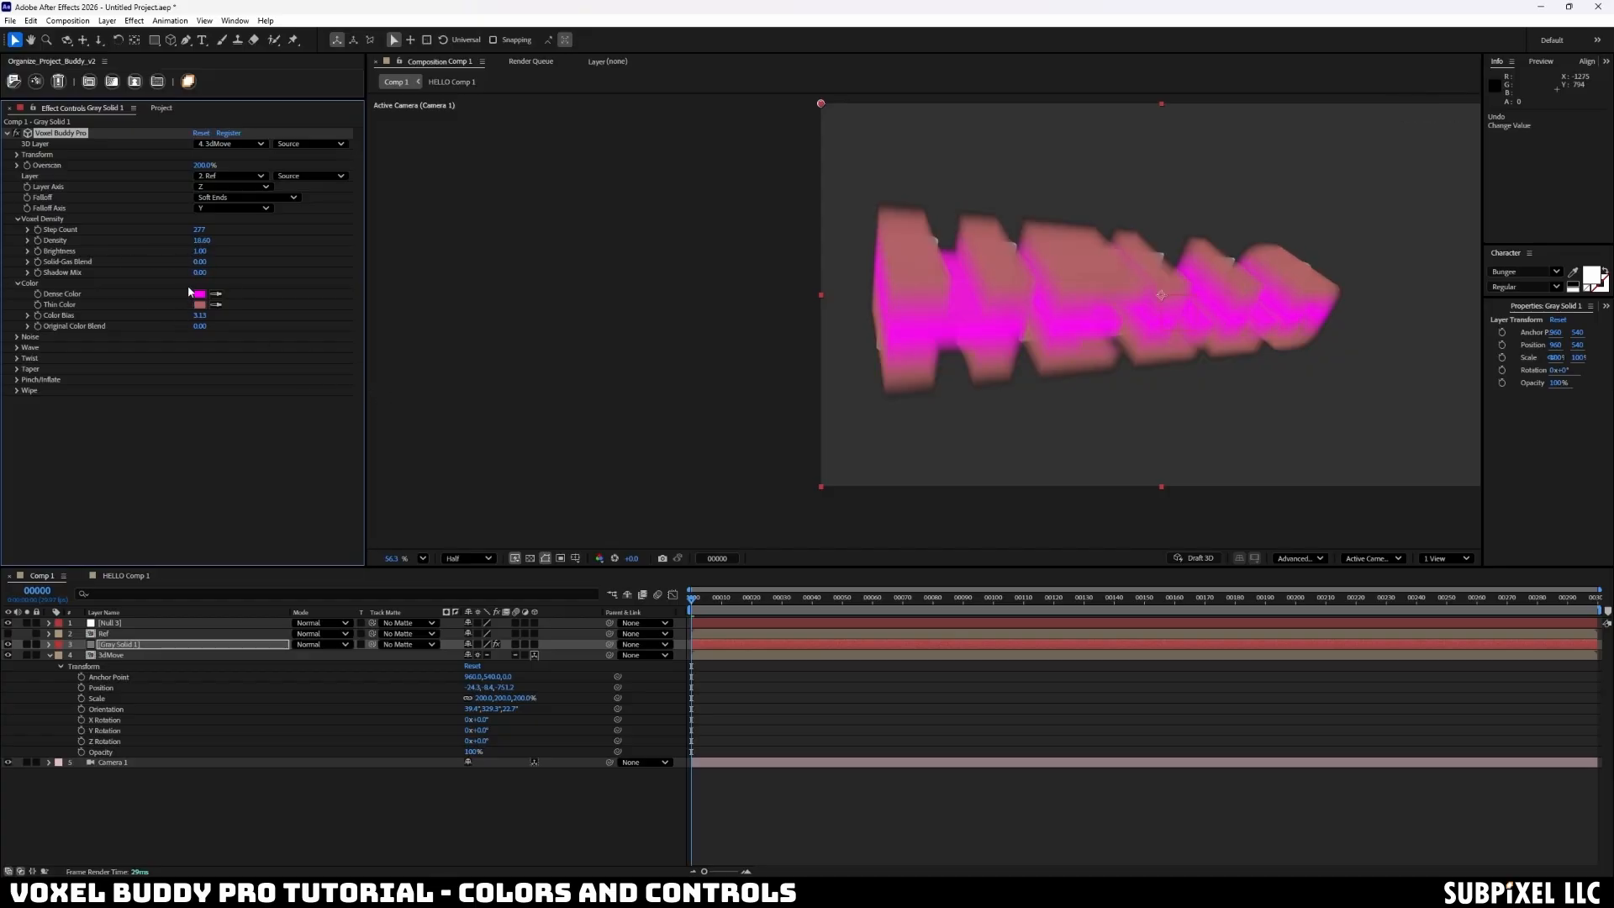
pyautogui.moveTo(202, 309)
pyautogui.mouseDown()
pyautogui.moveTo(244, 311)
pyautogui.moveTo(134, 309)
pyautogui.moveTo(185, 310)
pyautogui.mouseUp()
pyautogui.click(199, 294)
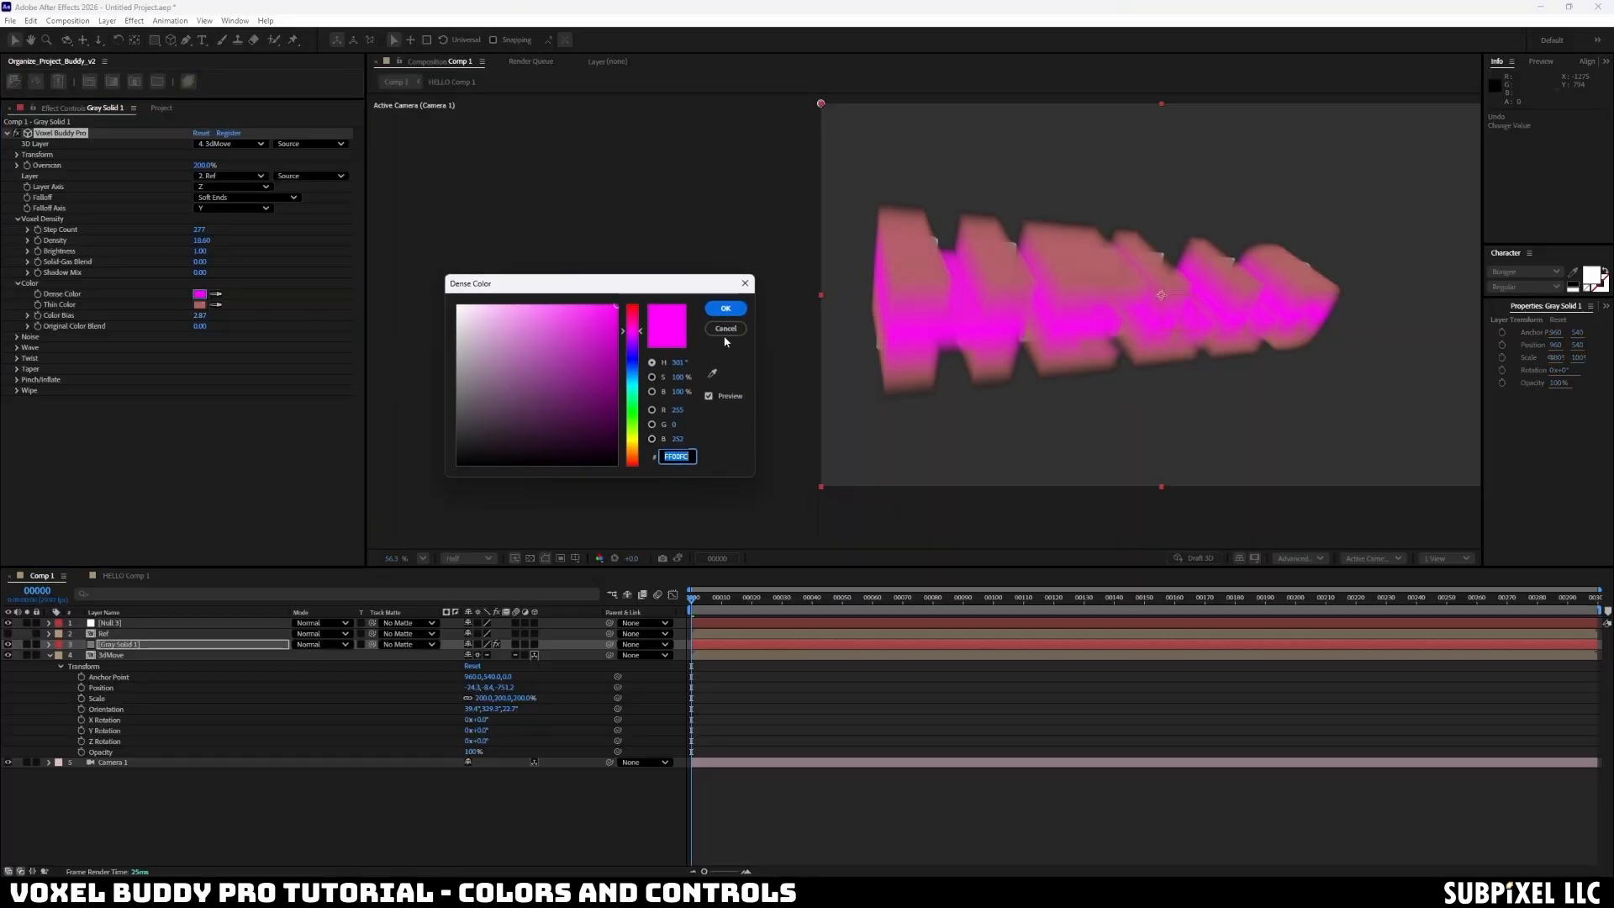
pyautogui.click(726, 308)
# - Undo the recent color, Color Bias, Solid-Gas Blend, Density and Step Count changes back to the soft orange volume
pyautogui.hotkey('ctrl', 'z')
pyautogui.hotkey('ctrl', 'z')
pyautogui.hotkey('ctrl', 'z')
pyautogui.hotkey('ctrl', 'z')
pyautogui.hotkey('ctrl', 'z')
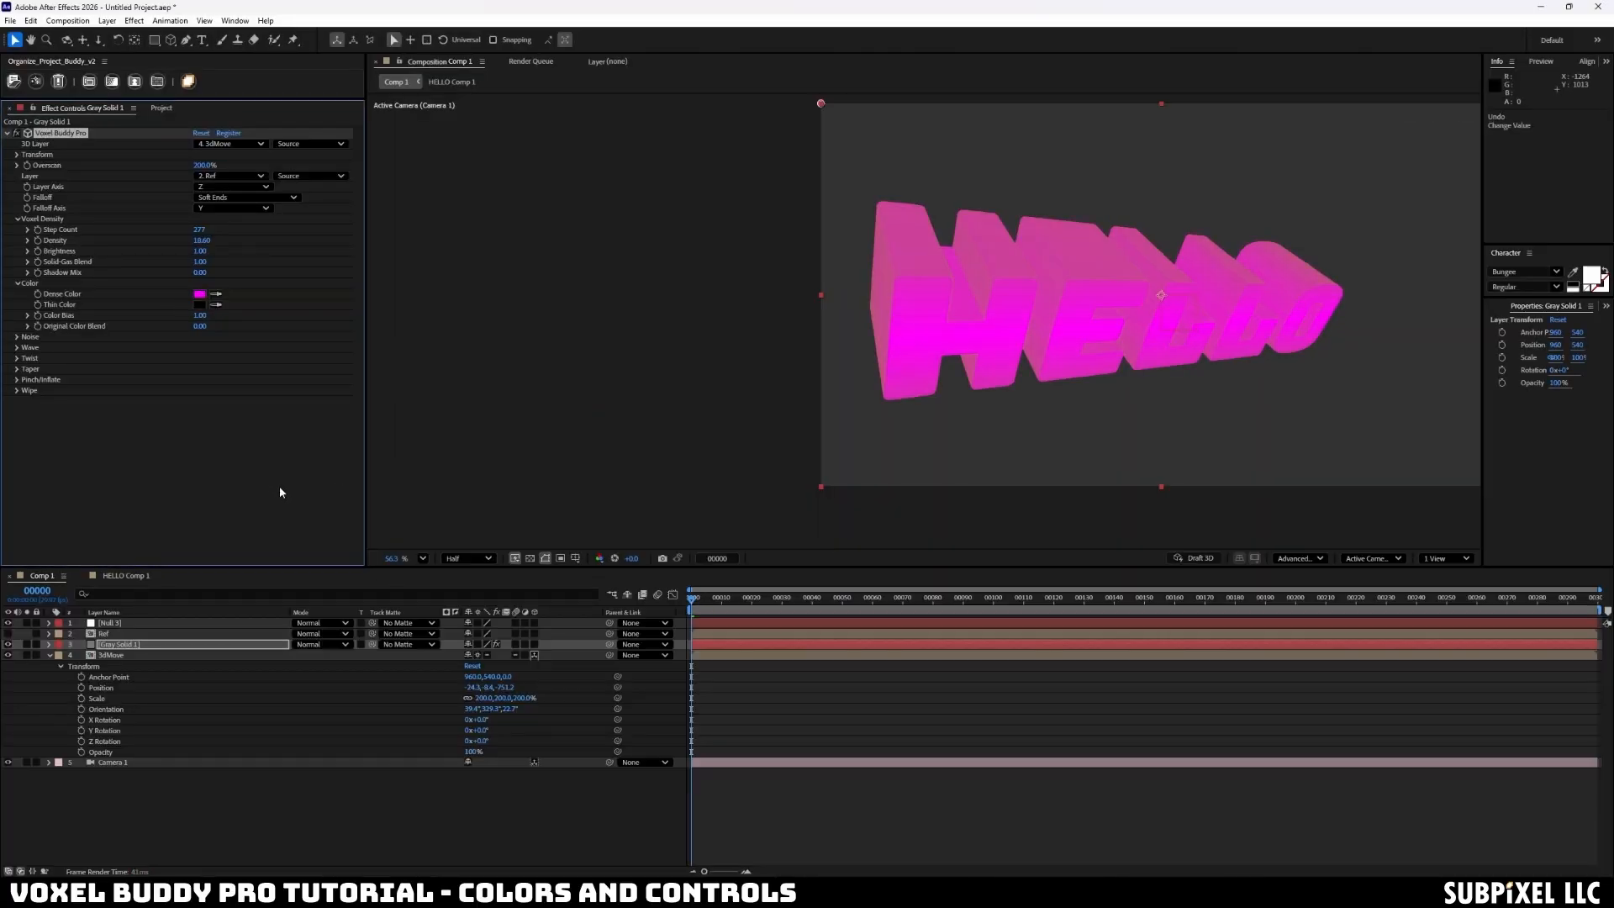
pyautogui.hotkey('ctrl', 'z')
pyautogui.hotkey('ctrl', 'z')
pyautogui.hotkey('ctrl', 'z')
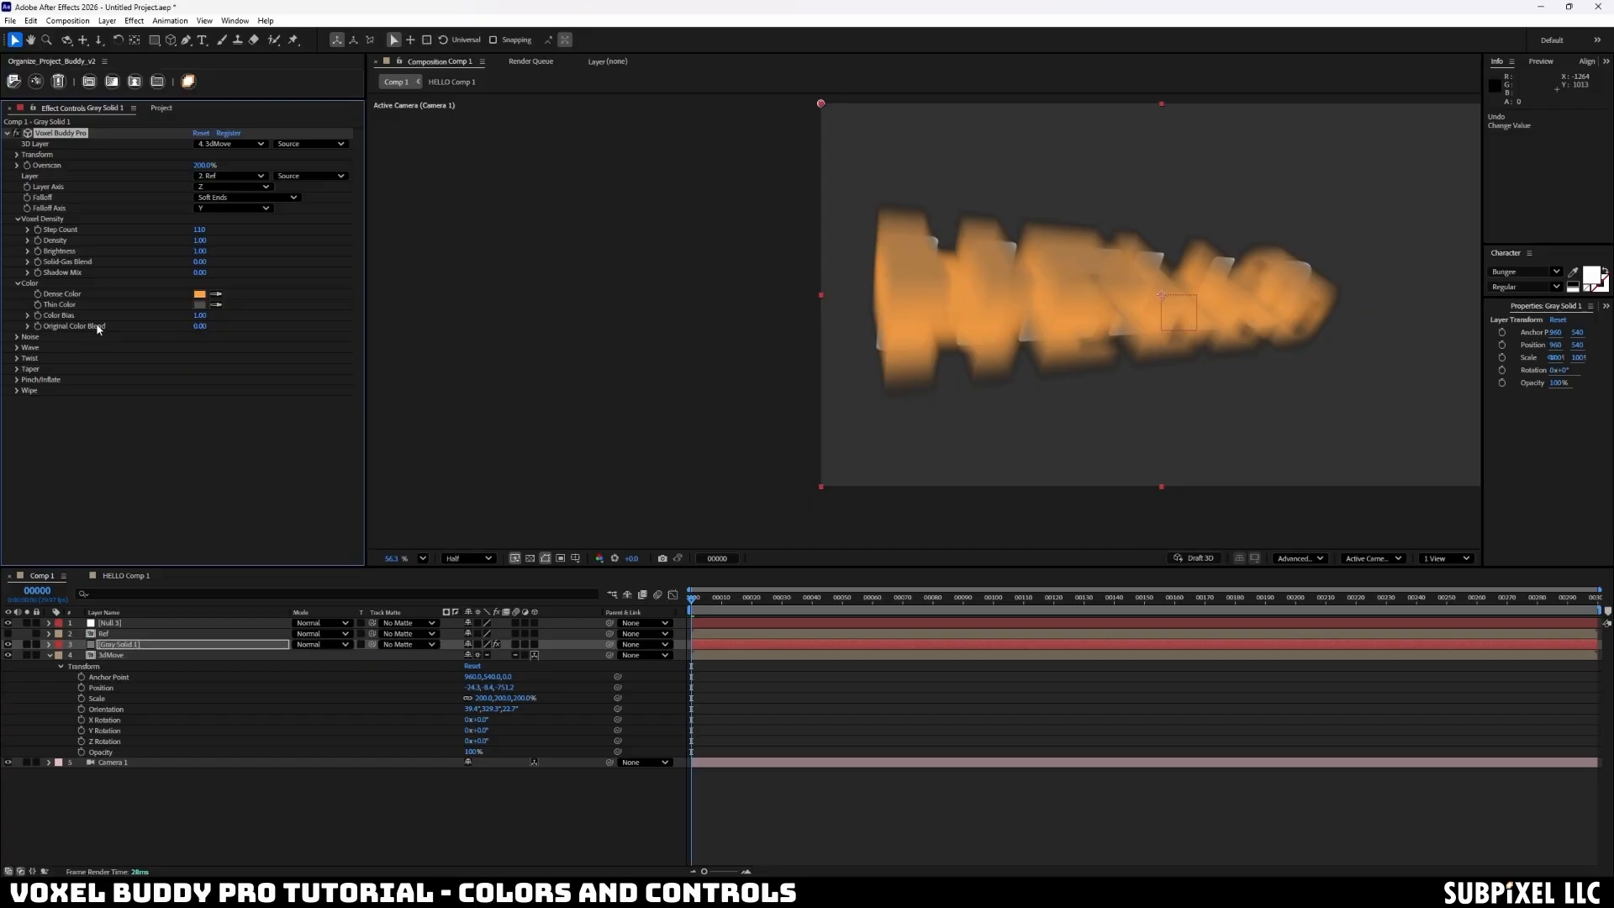
# - Check the original white text in HELLO Comp 1, and set the Original Color Blend to 1.00 in Comp 1
pyautogui.click(134, 577)
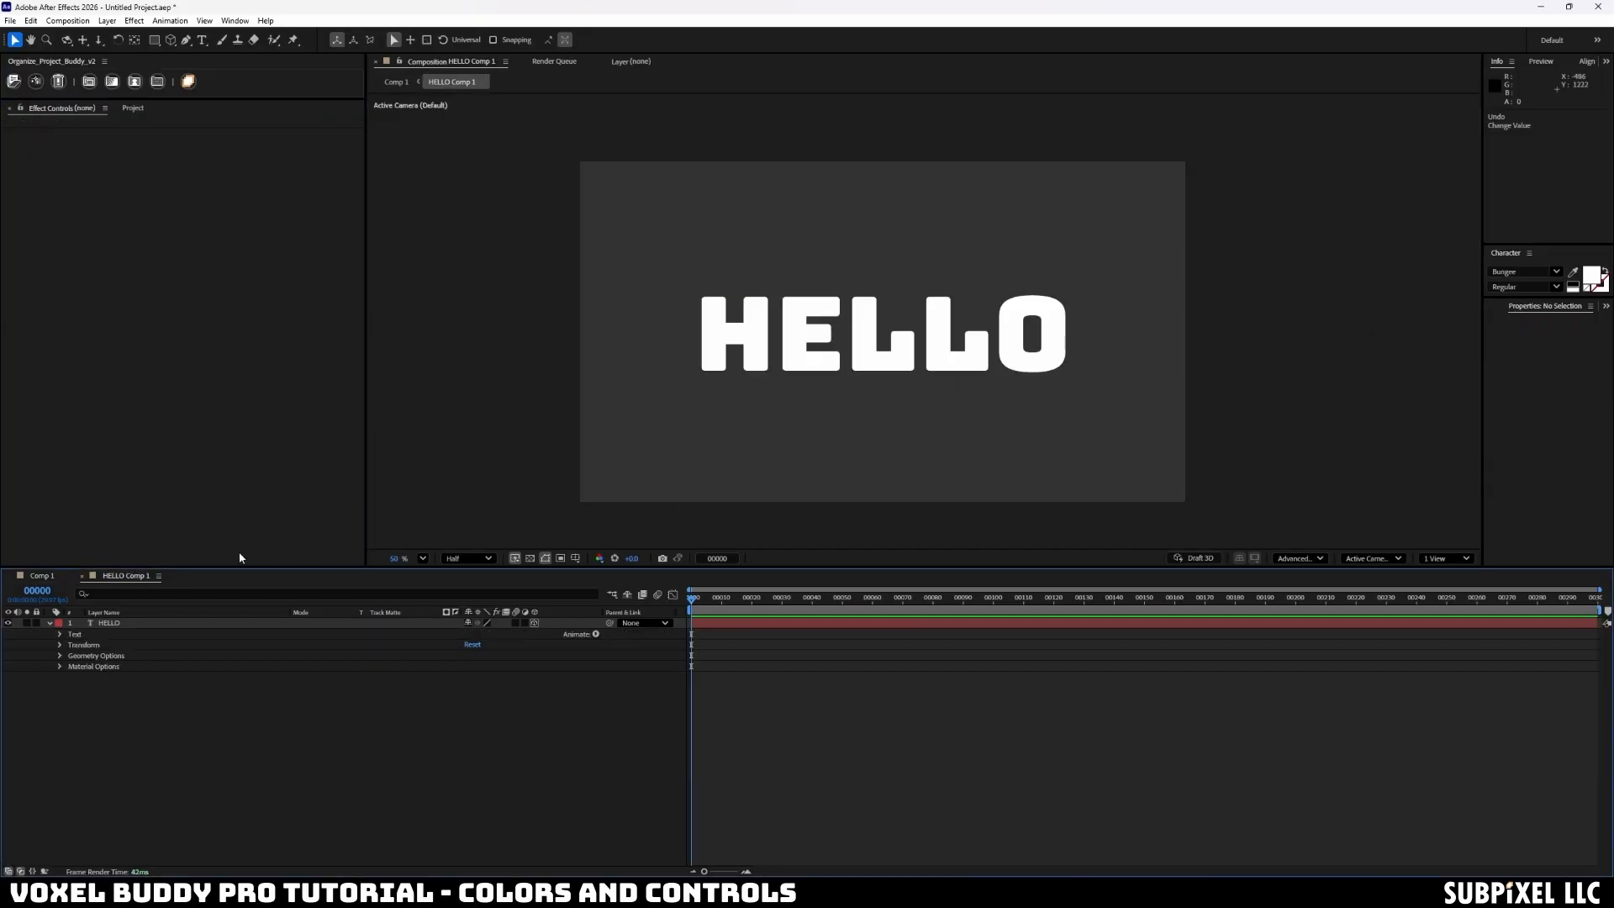
pyautogui.click(42, 577)
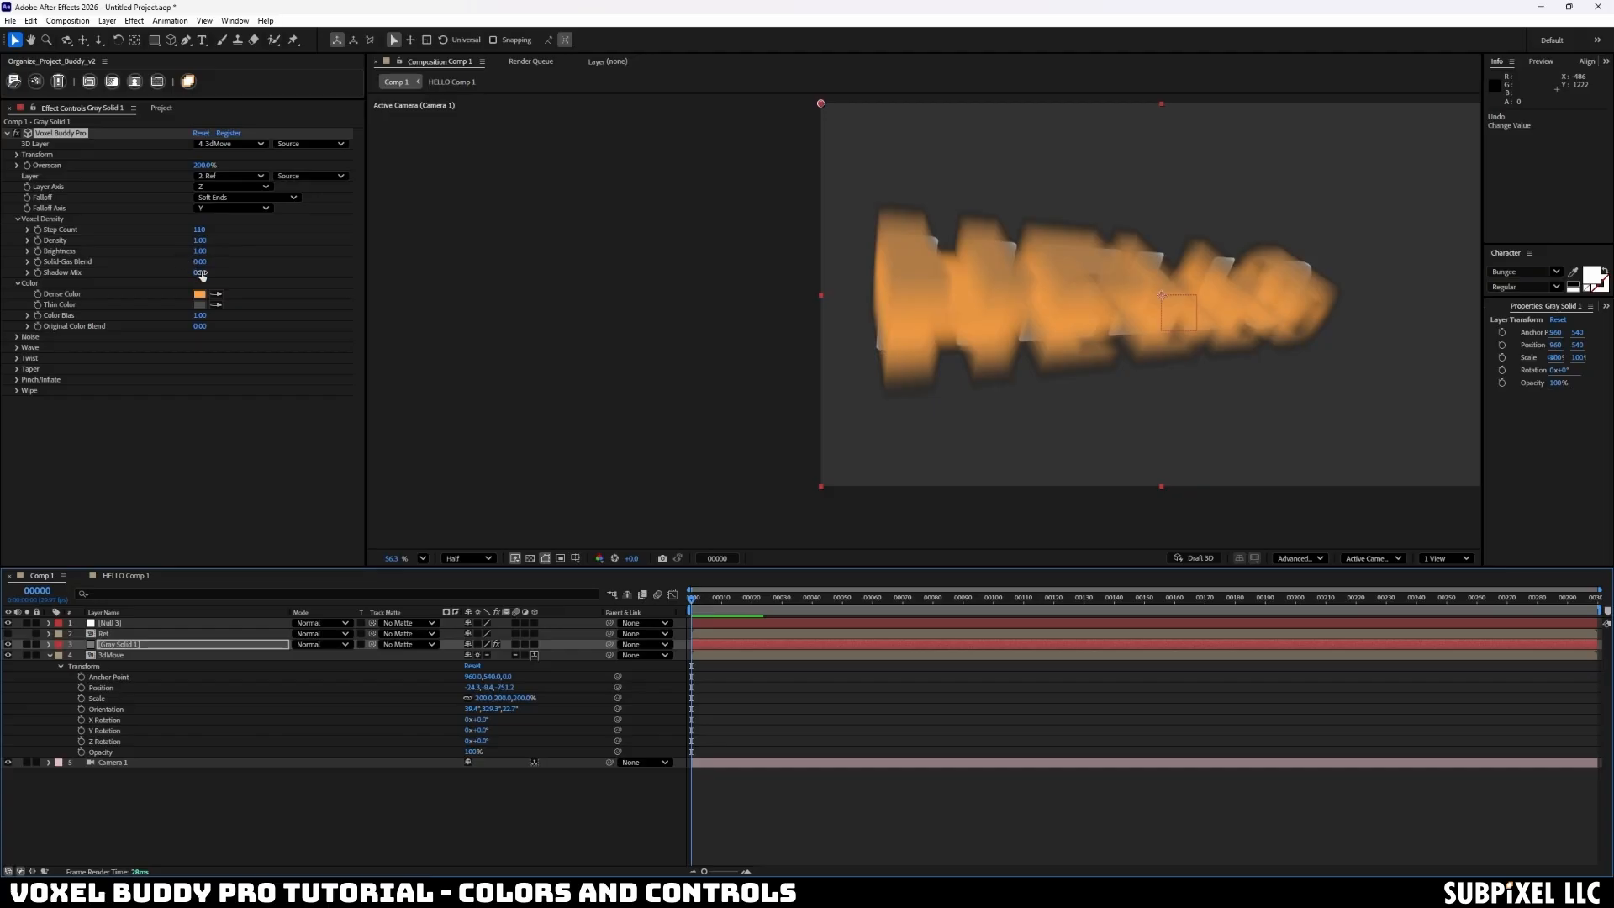
pyautogui.moveTo(200, 326); pyautogui.dragTo(428, 323)
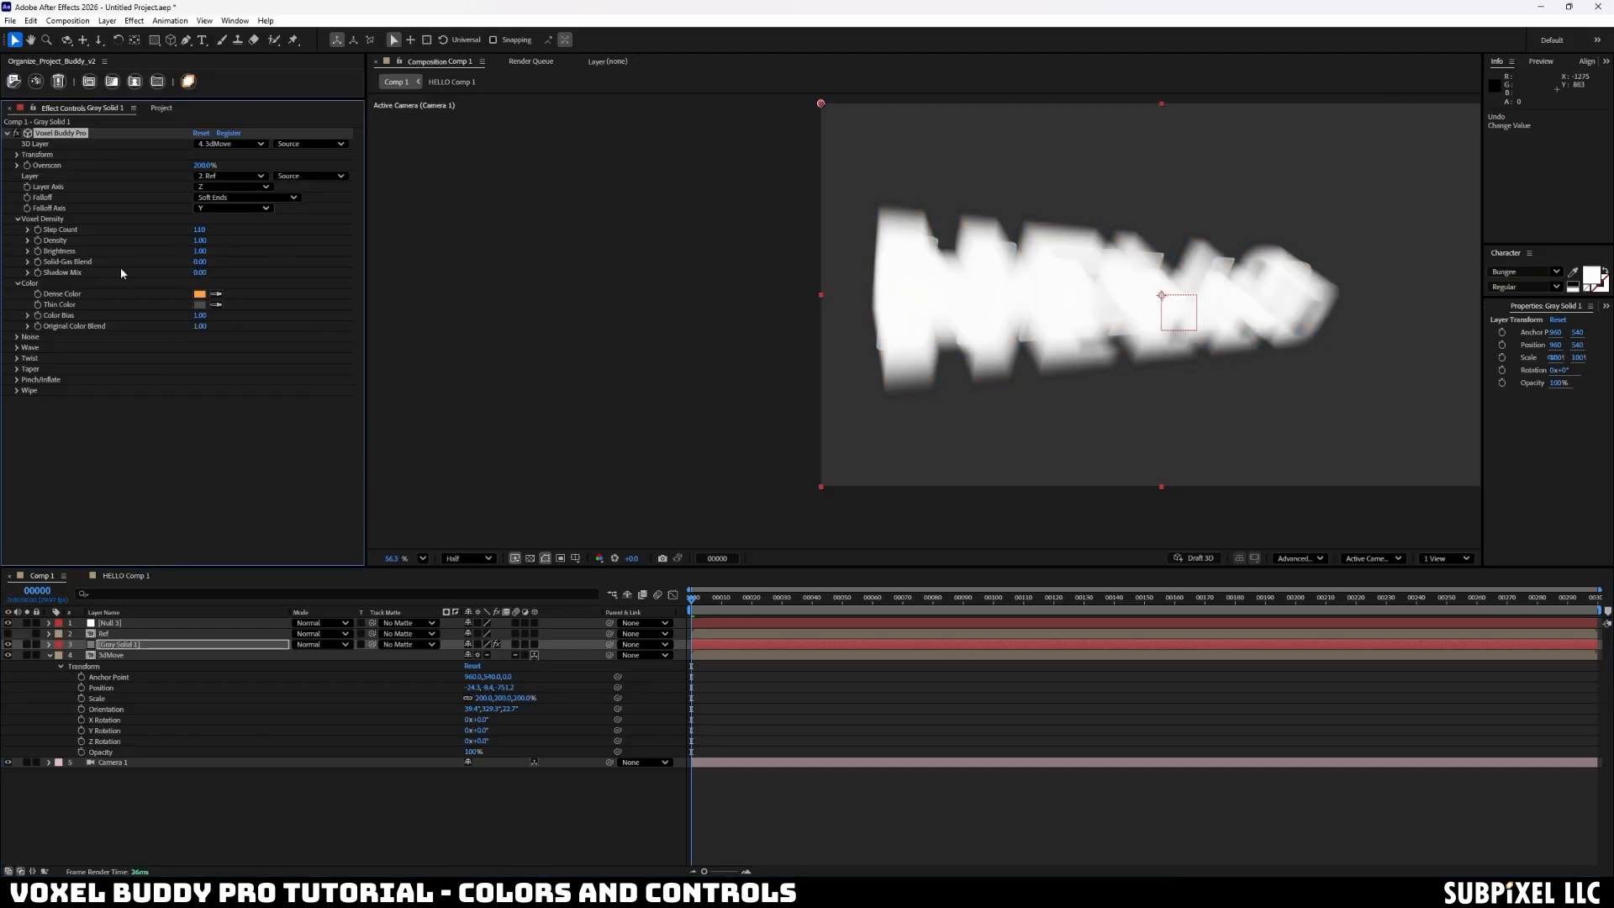
# - Add a red outside Stroke layer style of size about 14 to the HELLO text in HELLO Comp 1
pyautogui.moveTo(201, 327)
pyautogui.mouseDown()
pyautogui.moveTo(132, 329)
pyautogui.moveTo(227, 328)
pyautogui.mouseUp()
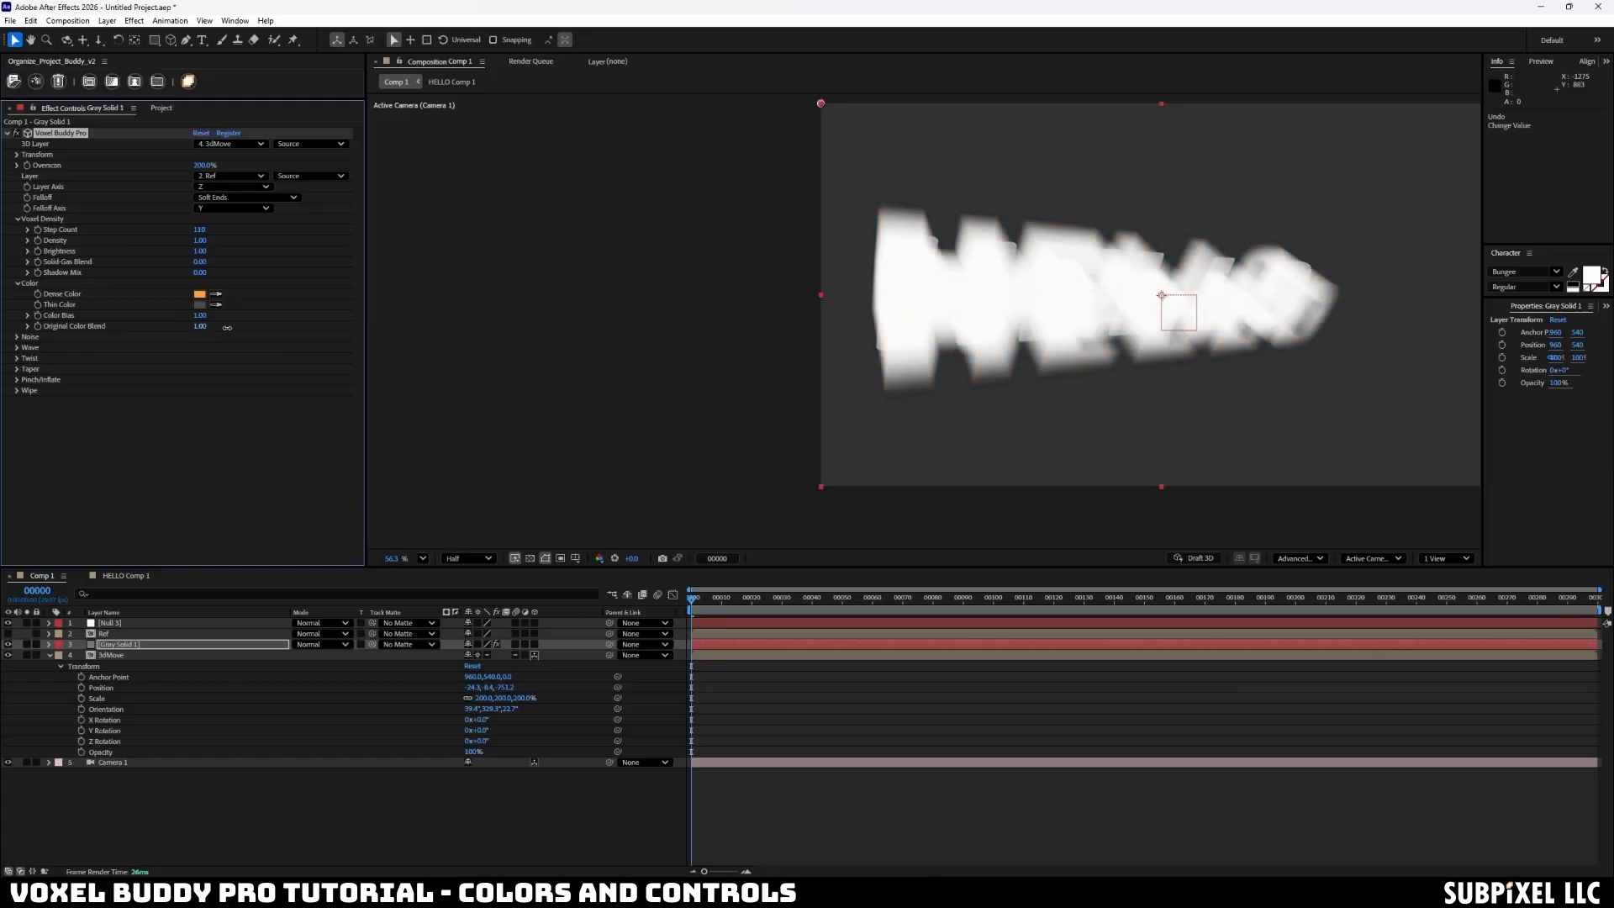
pyautogui.click(126, 576)
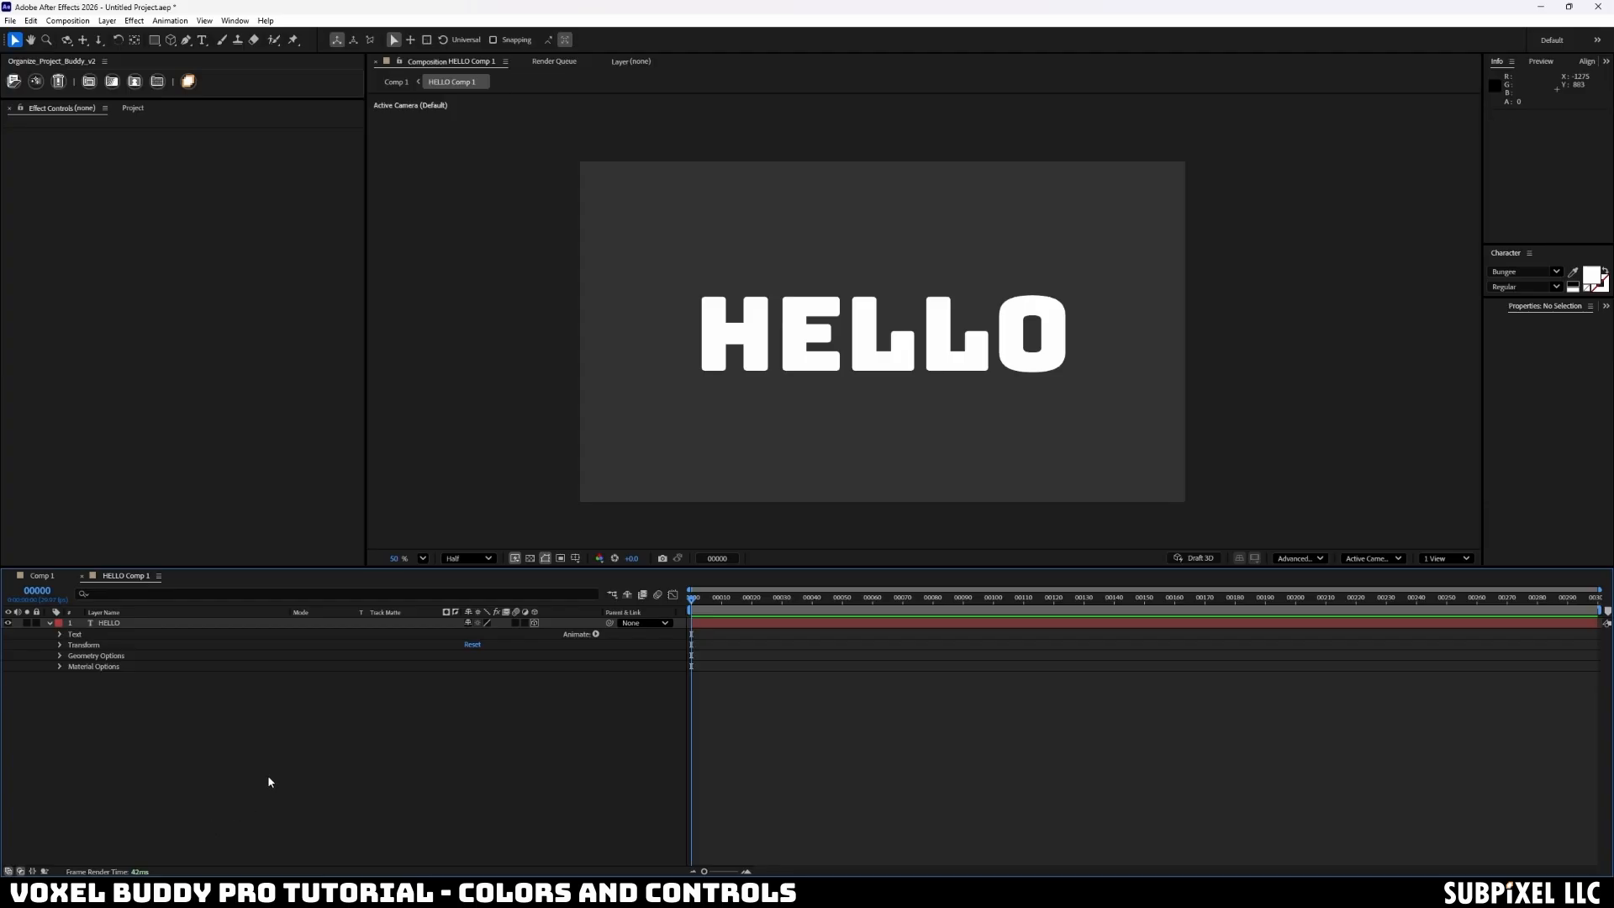
pyautogui.click(135, 622)
pyautogui.rightClick(187, 622)
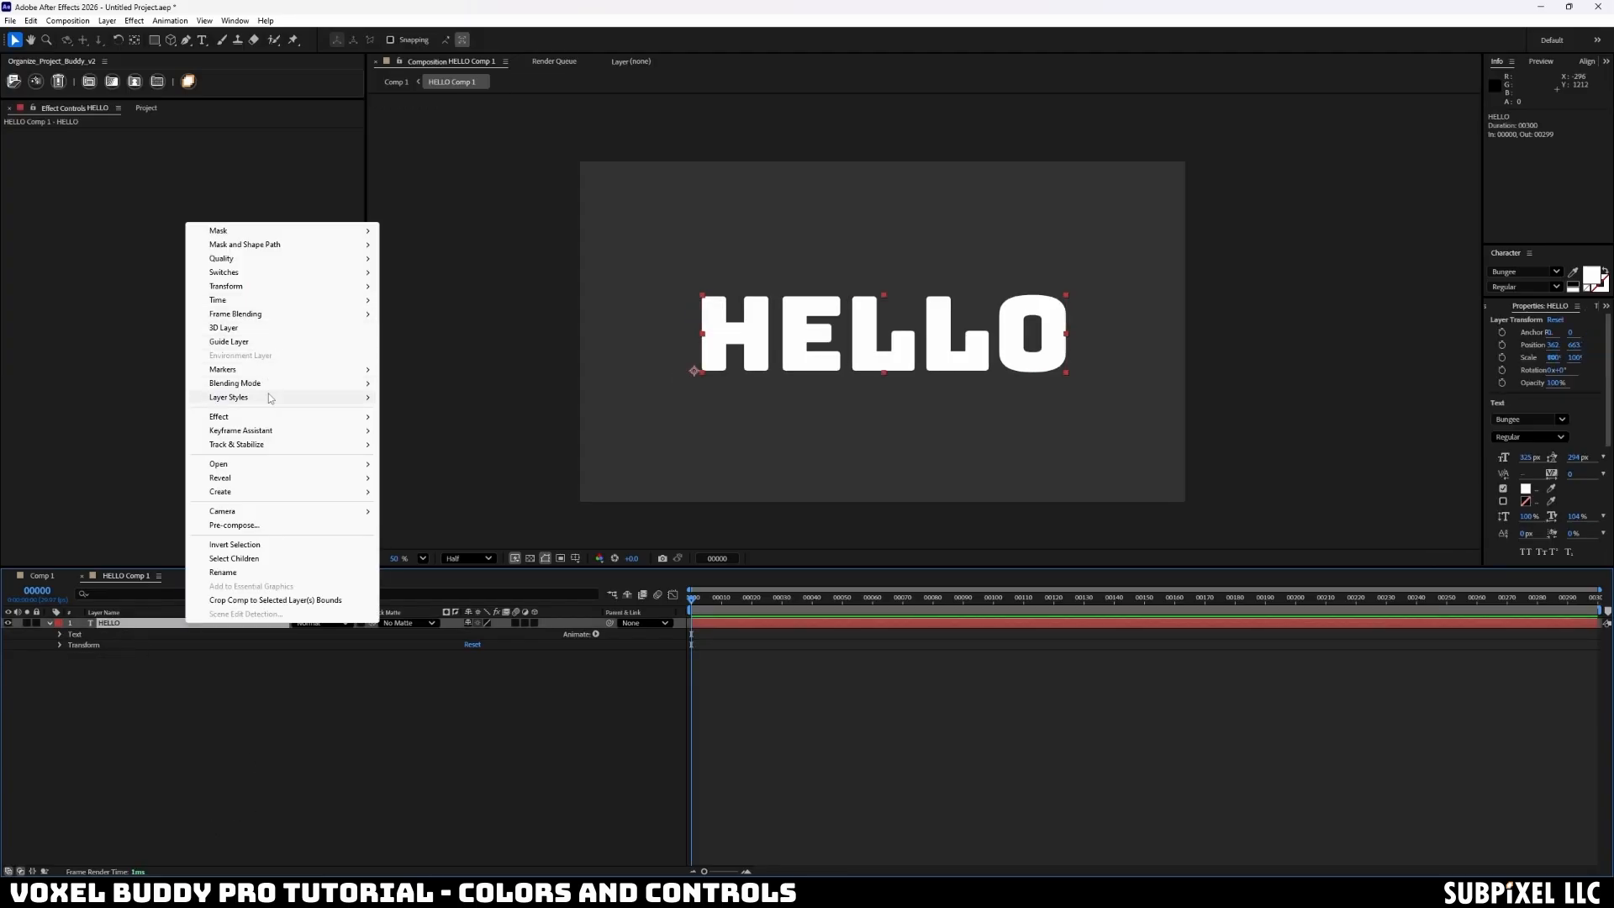
pyautogui.moveTo(271, 397)
pyautogui.click(456, 559)
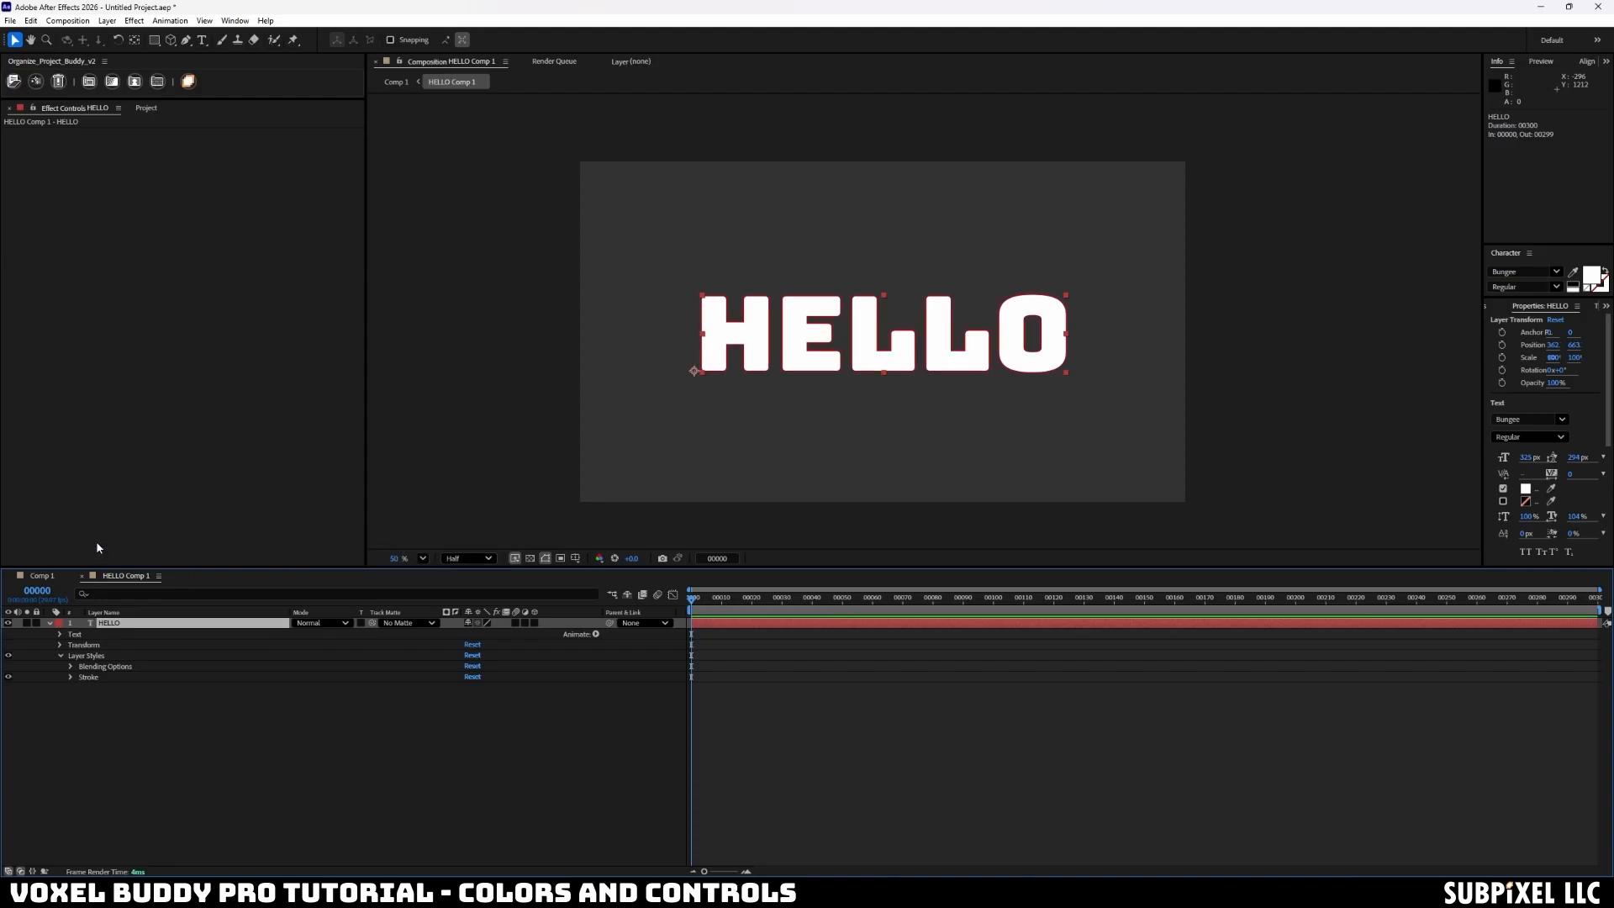
pyautogui.click(71, 678)
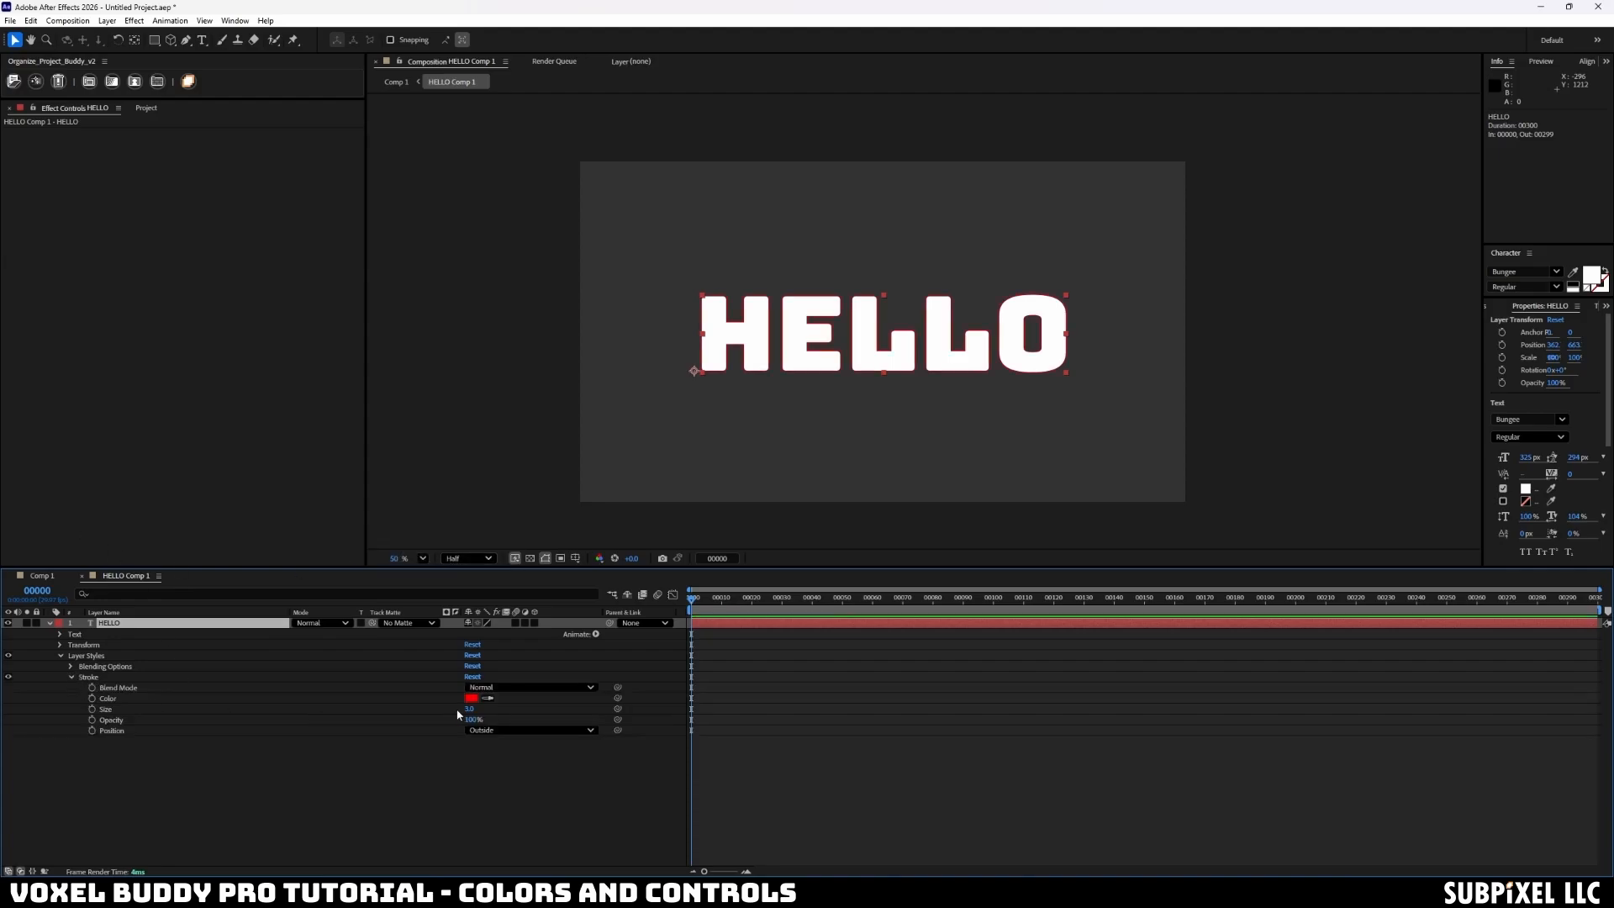
pyautogui.moveTo(468, 710); pyautogui.dragTo(542, 709)
pyautogui.click(415, 839)
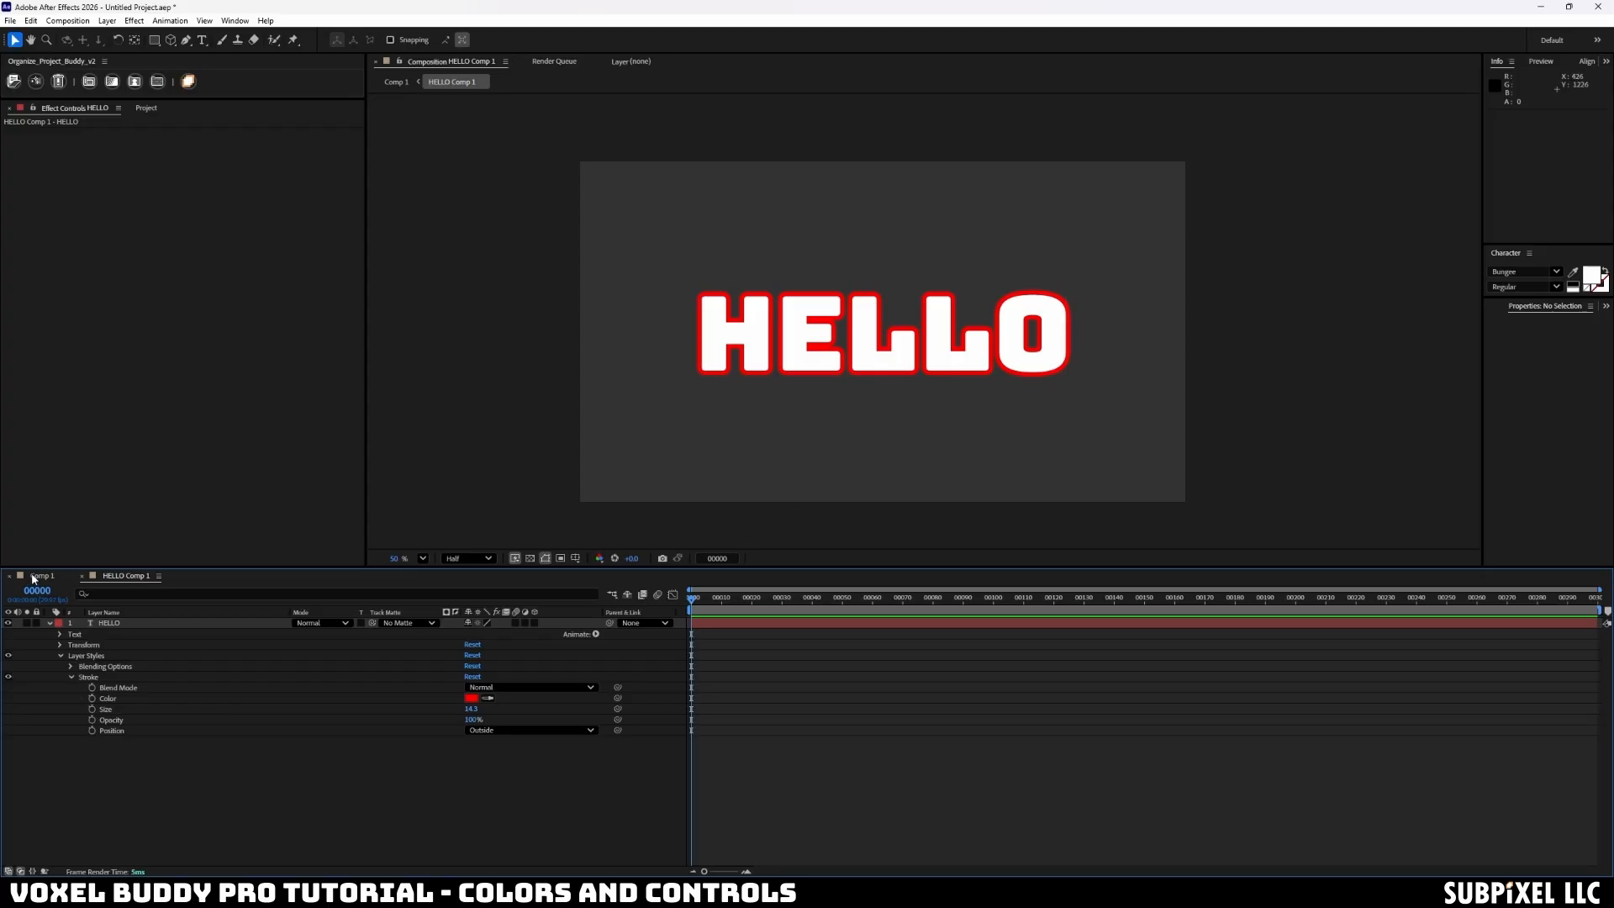
# - Make the HELLO text a 3D layer and pre-compose it as HELLO Comp 2, moving all attributes into the new composition
pyautogui.click(532, 623)
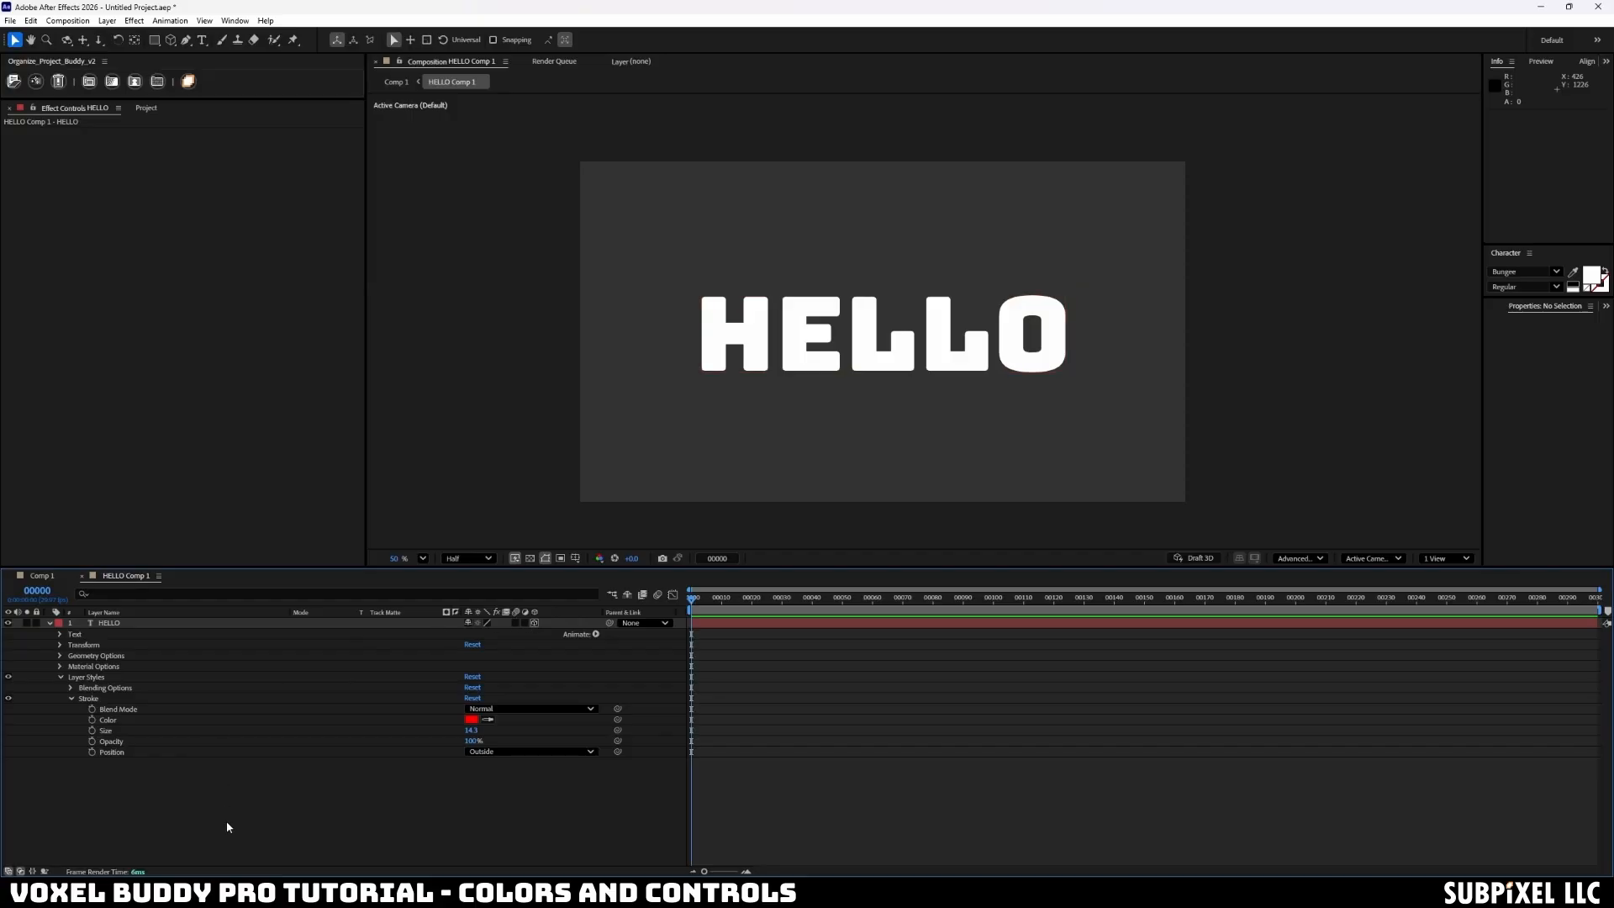
pyautogui.rightClick(99, 623)
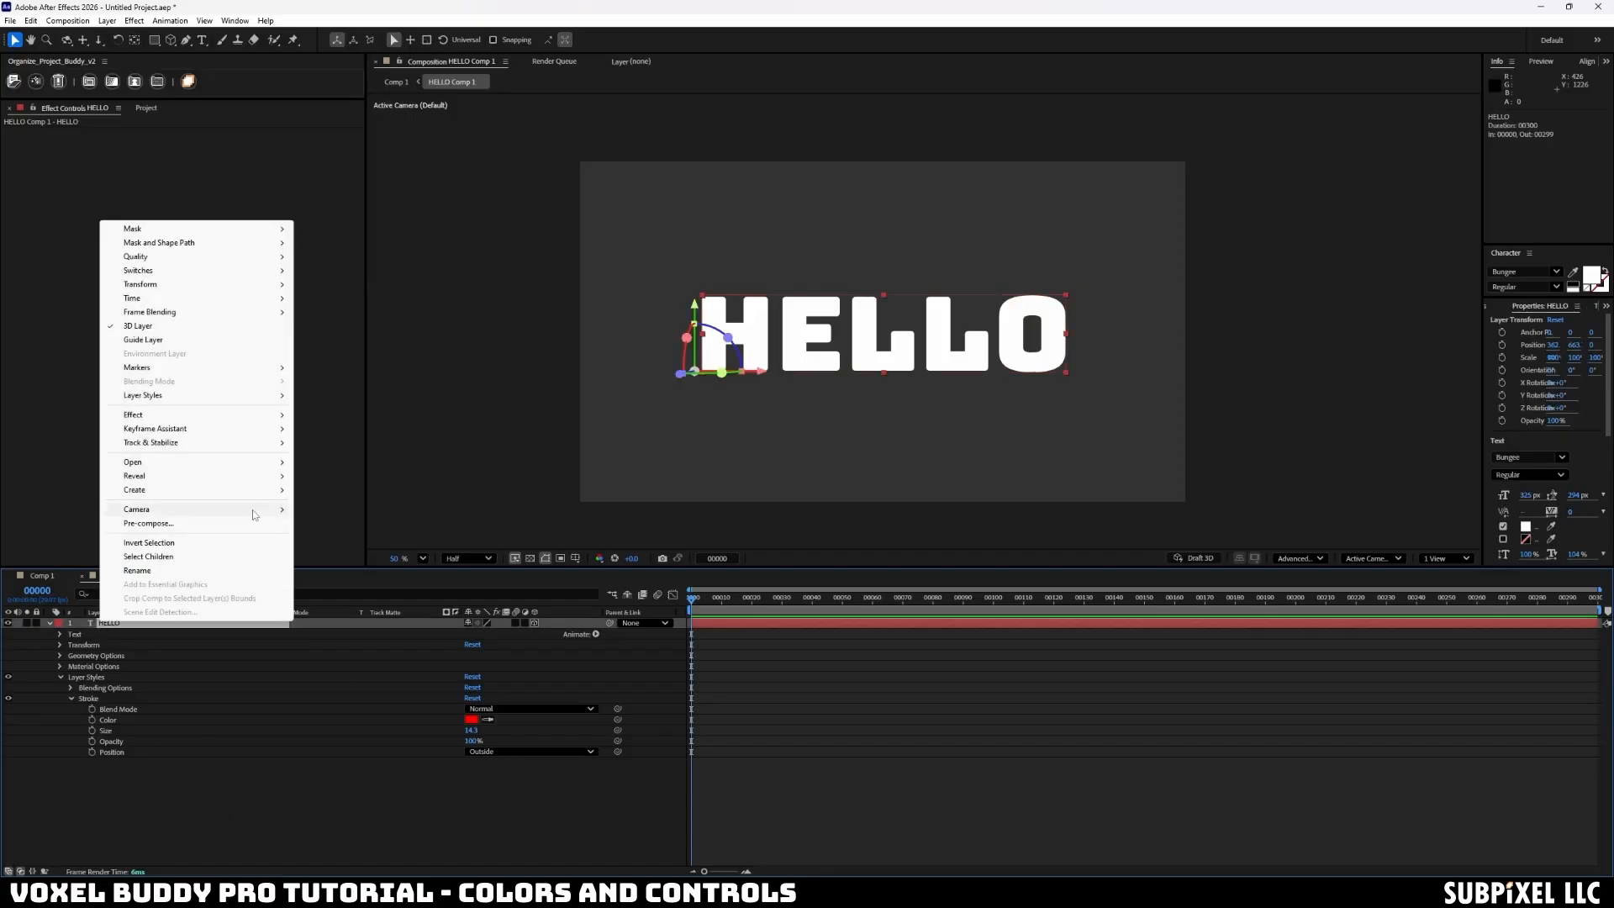
pyautogui.click(227, 522)
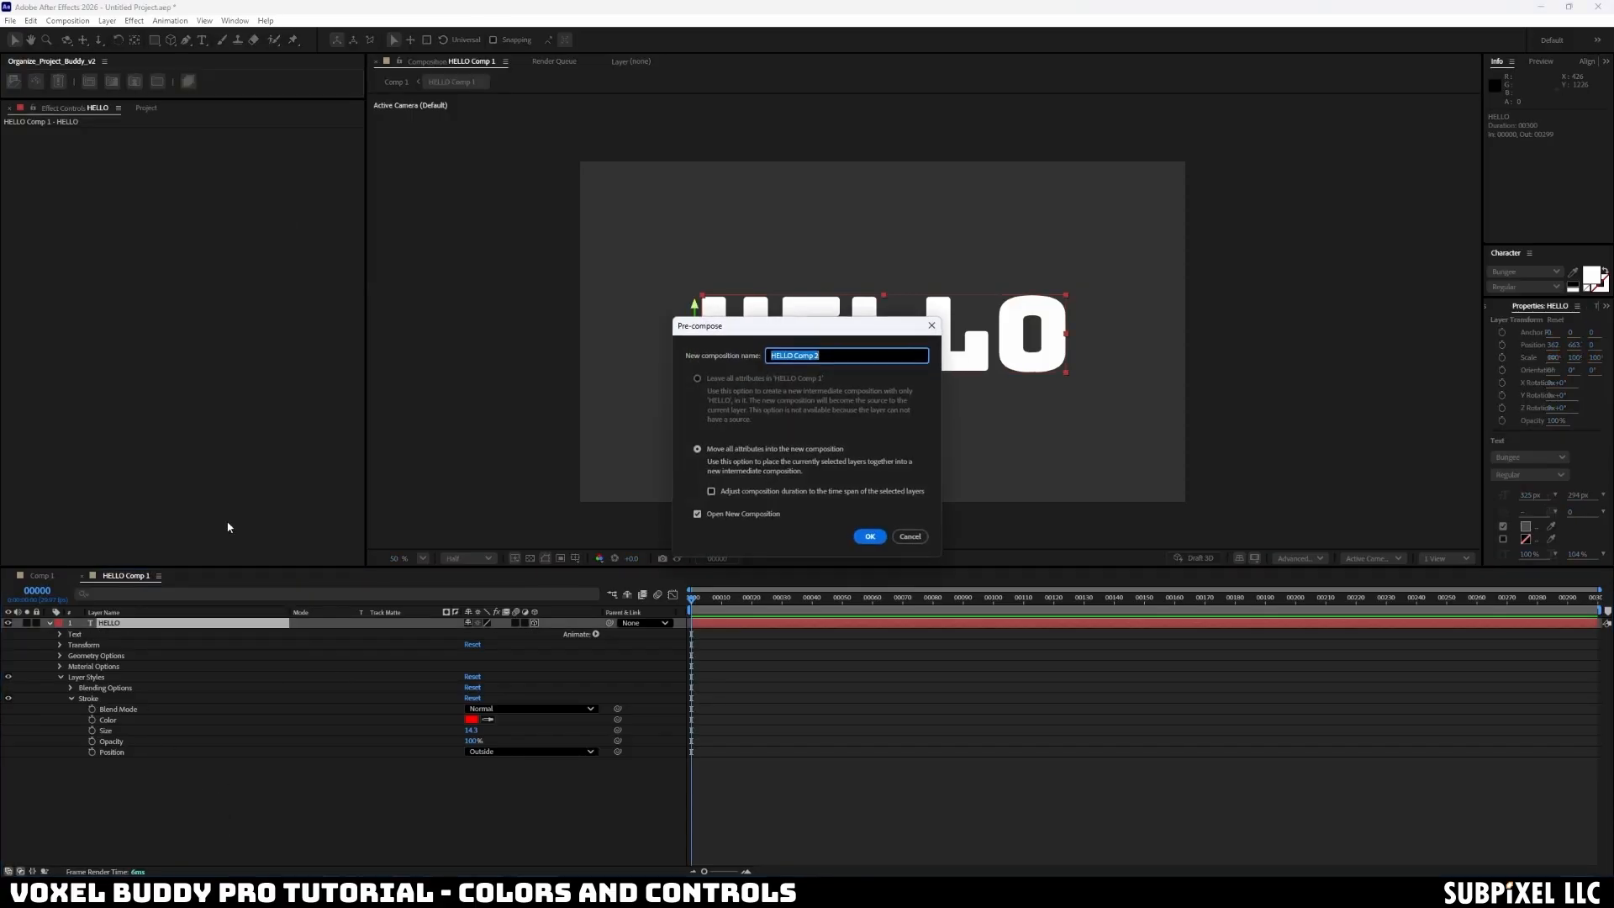
pyautogui.click(871, 536)
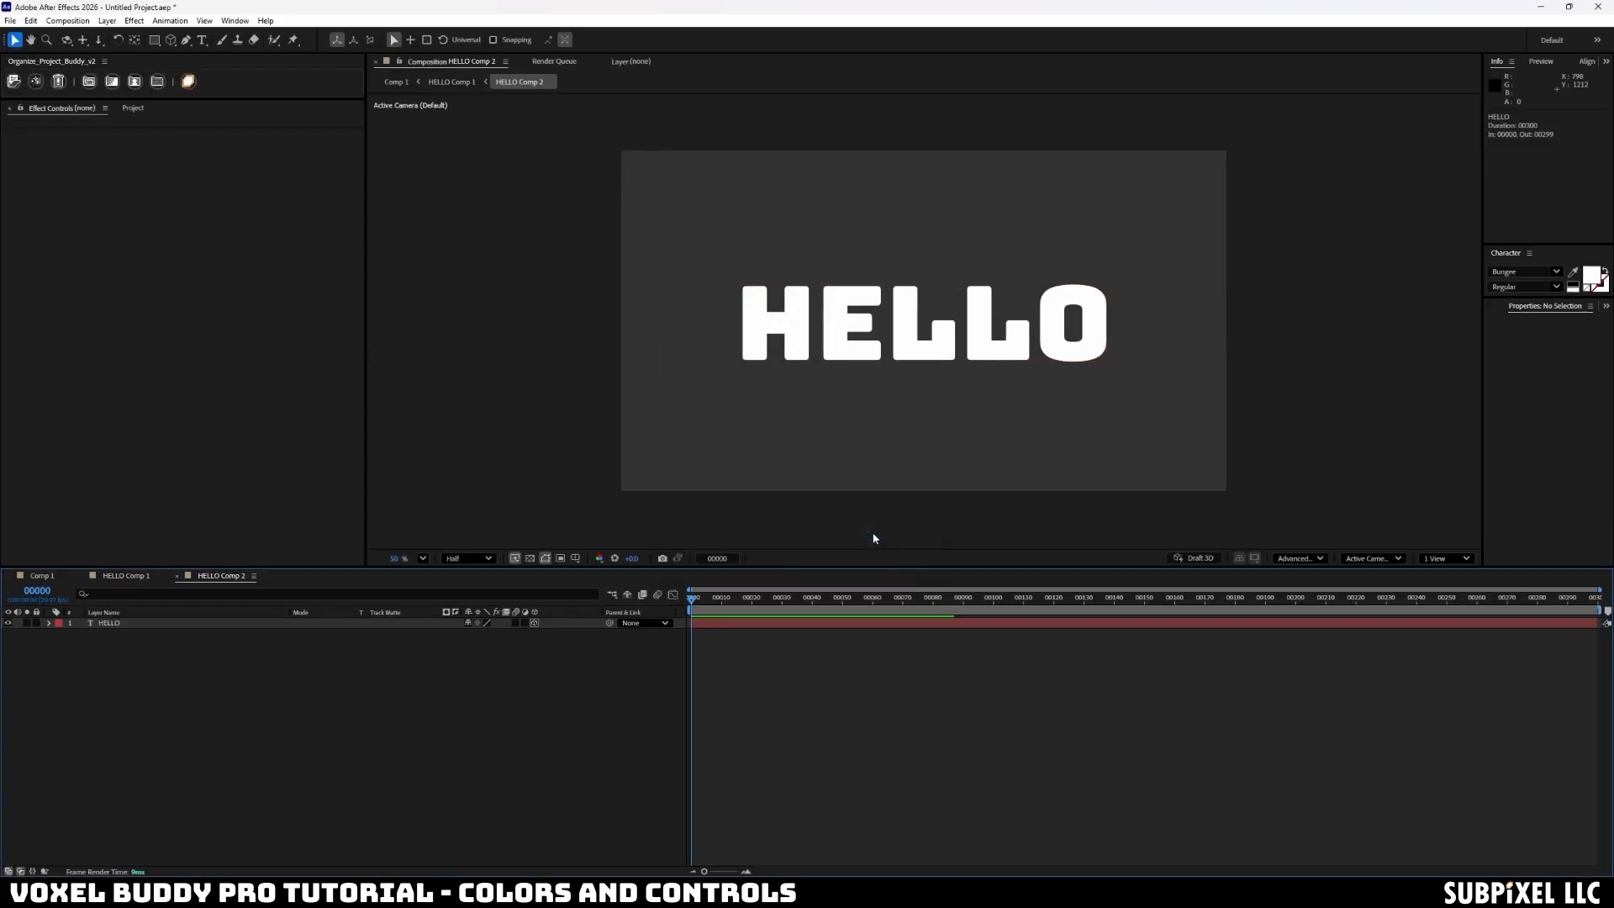
# - Turn off 3D for the HELLO text in HELLO Comp 2 and make the HELLO Comp 2 layer 3D in HELLO Comp 1
pyautogui.click(534, 622)
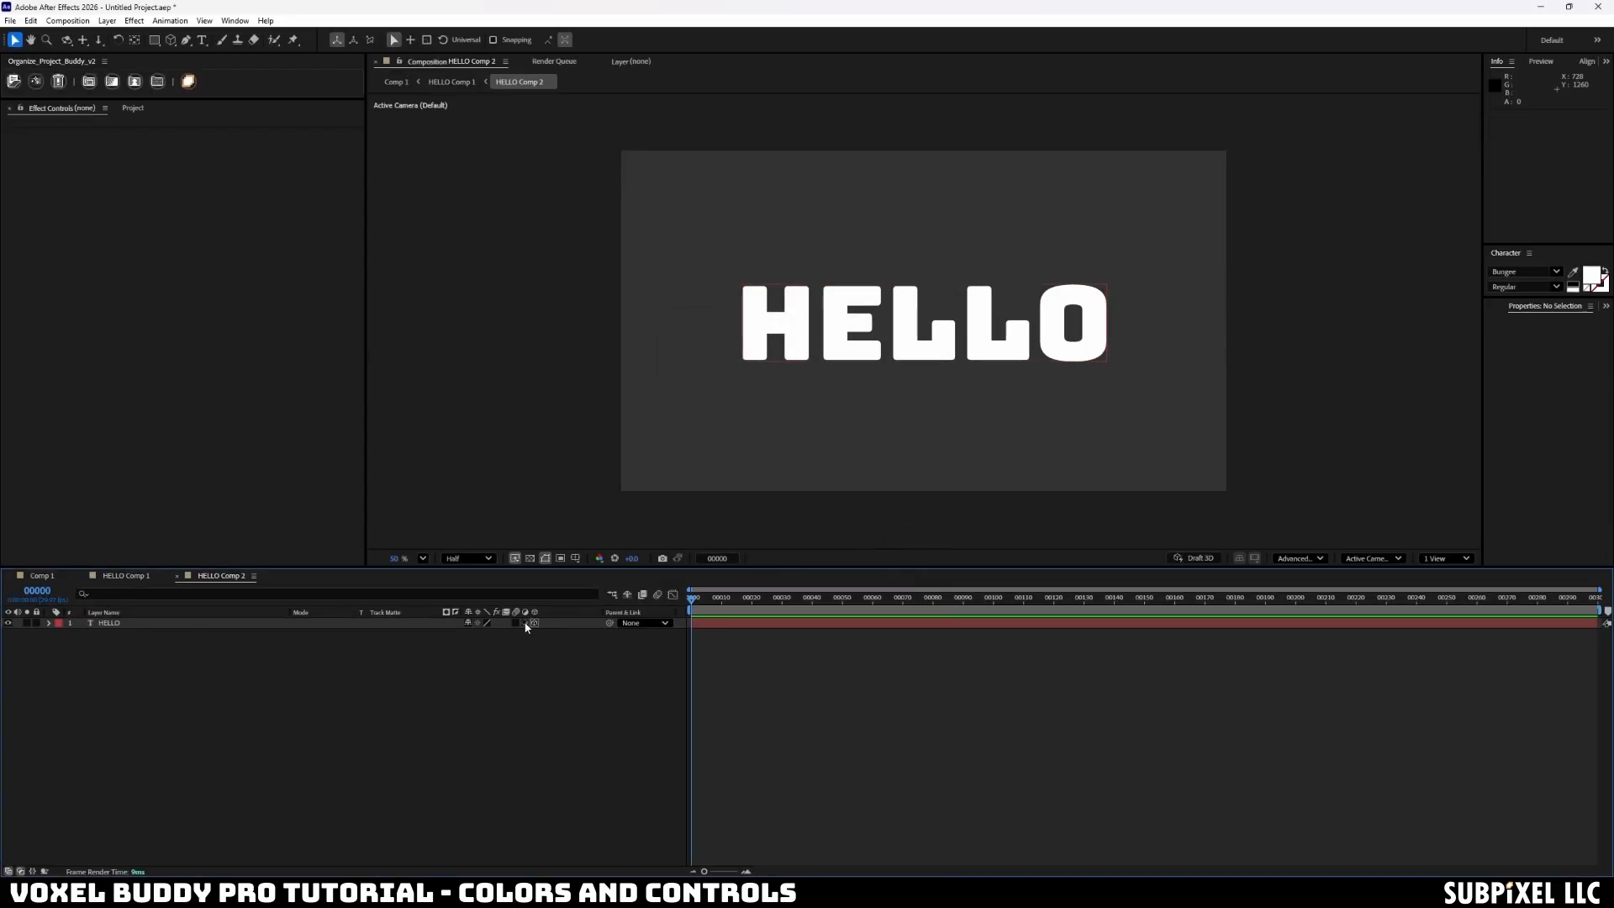
pyautogui.click(534, 623)
pyautogui.click(128, 576)
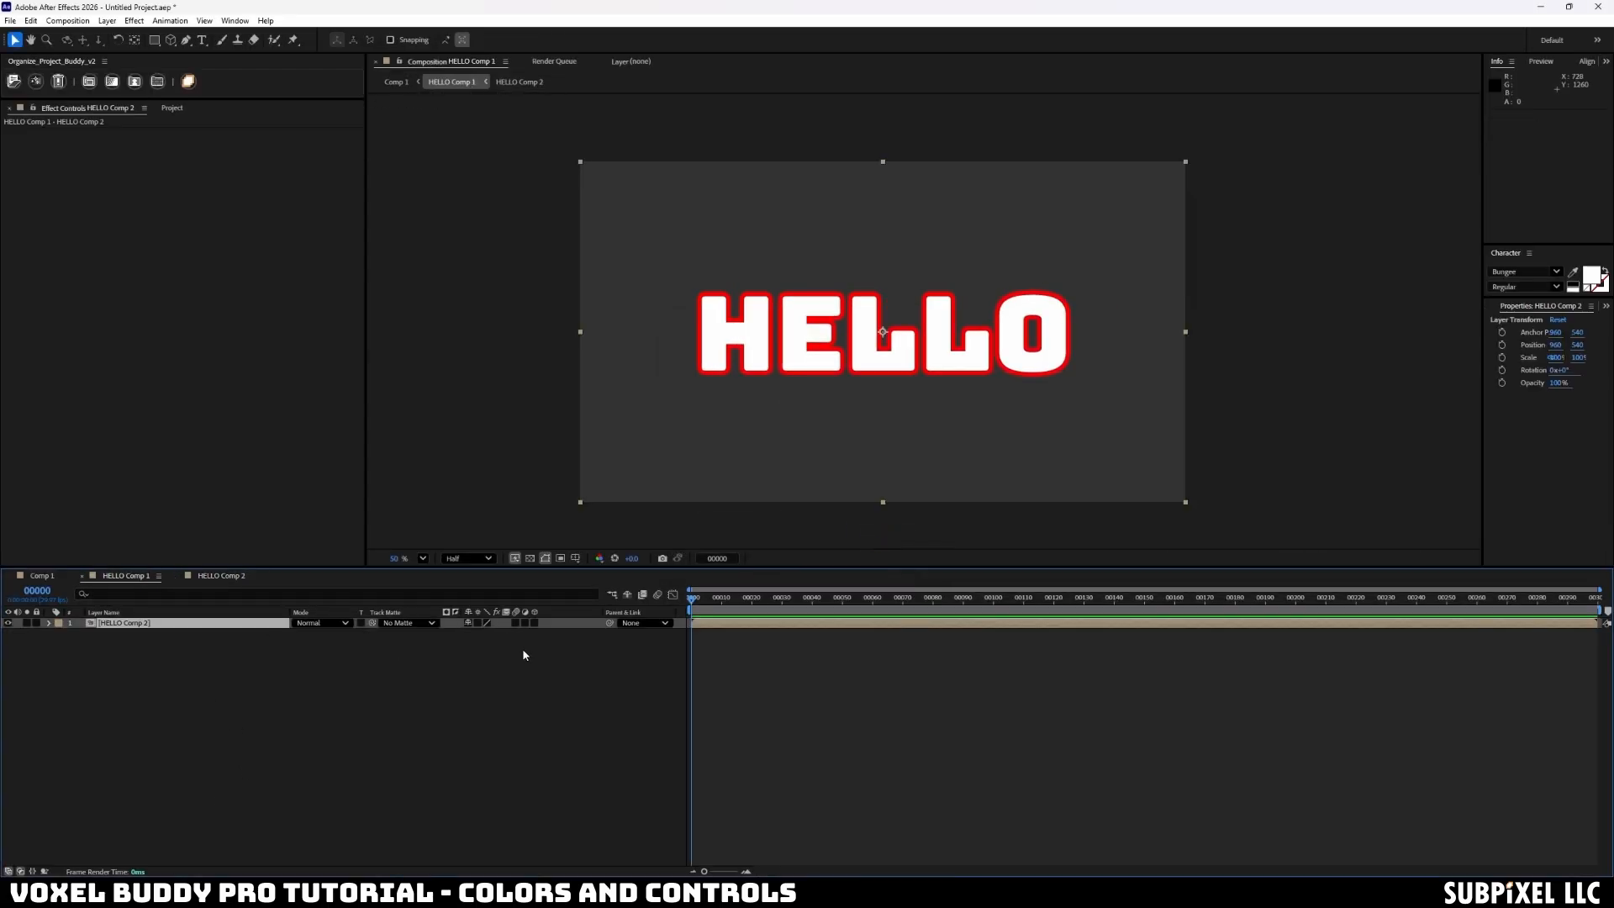
pyautogui.click(534, 623)
pyautogui.click(506, 691)
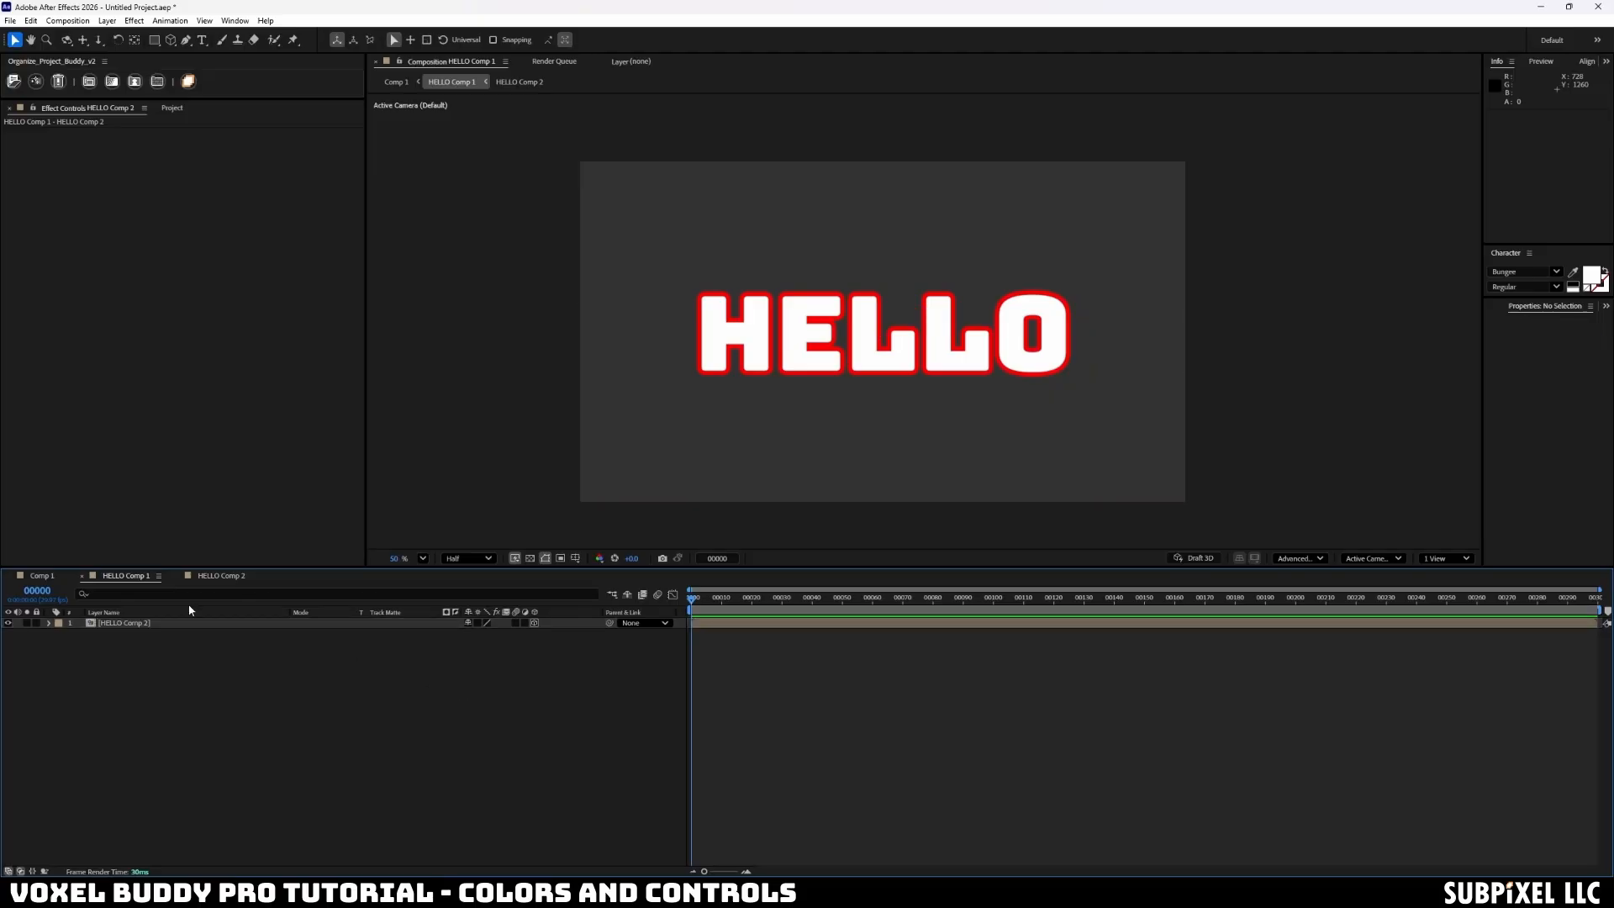
# - Keep the Original Color Blend at 1.00 in Comp 1 and hide the 3dMove layer to view the outlined volume alone
pyautogui.click(40, 576)
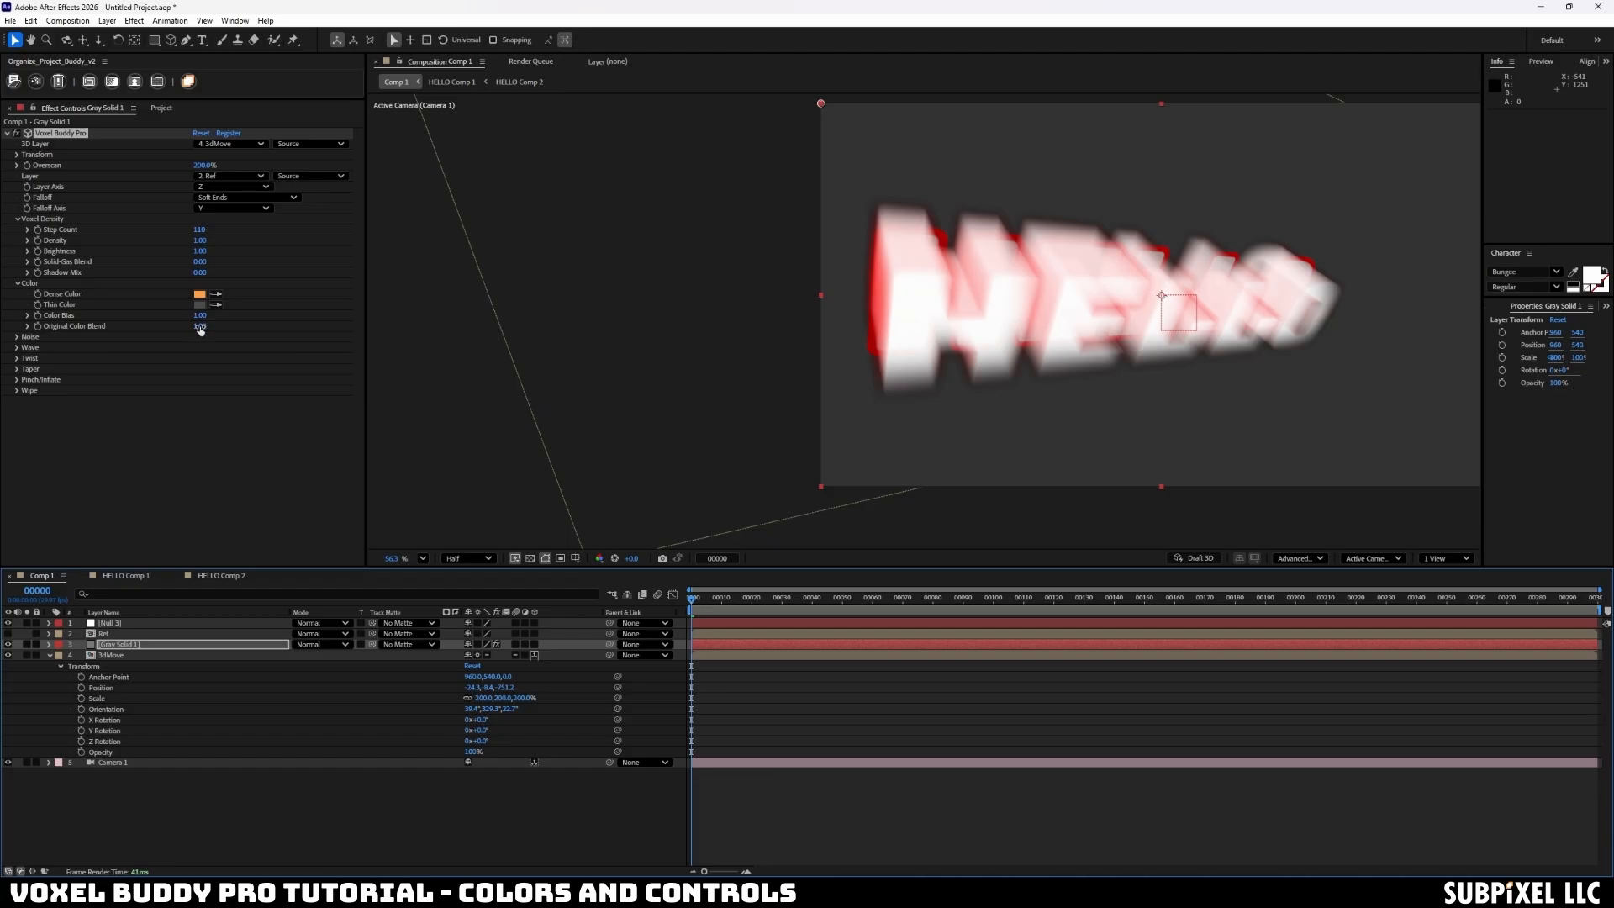
pyautogui.moveTo(200, 327); pyautogui.dragTo(255, 325)
pyautogui.click(130, 654)
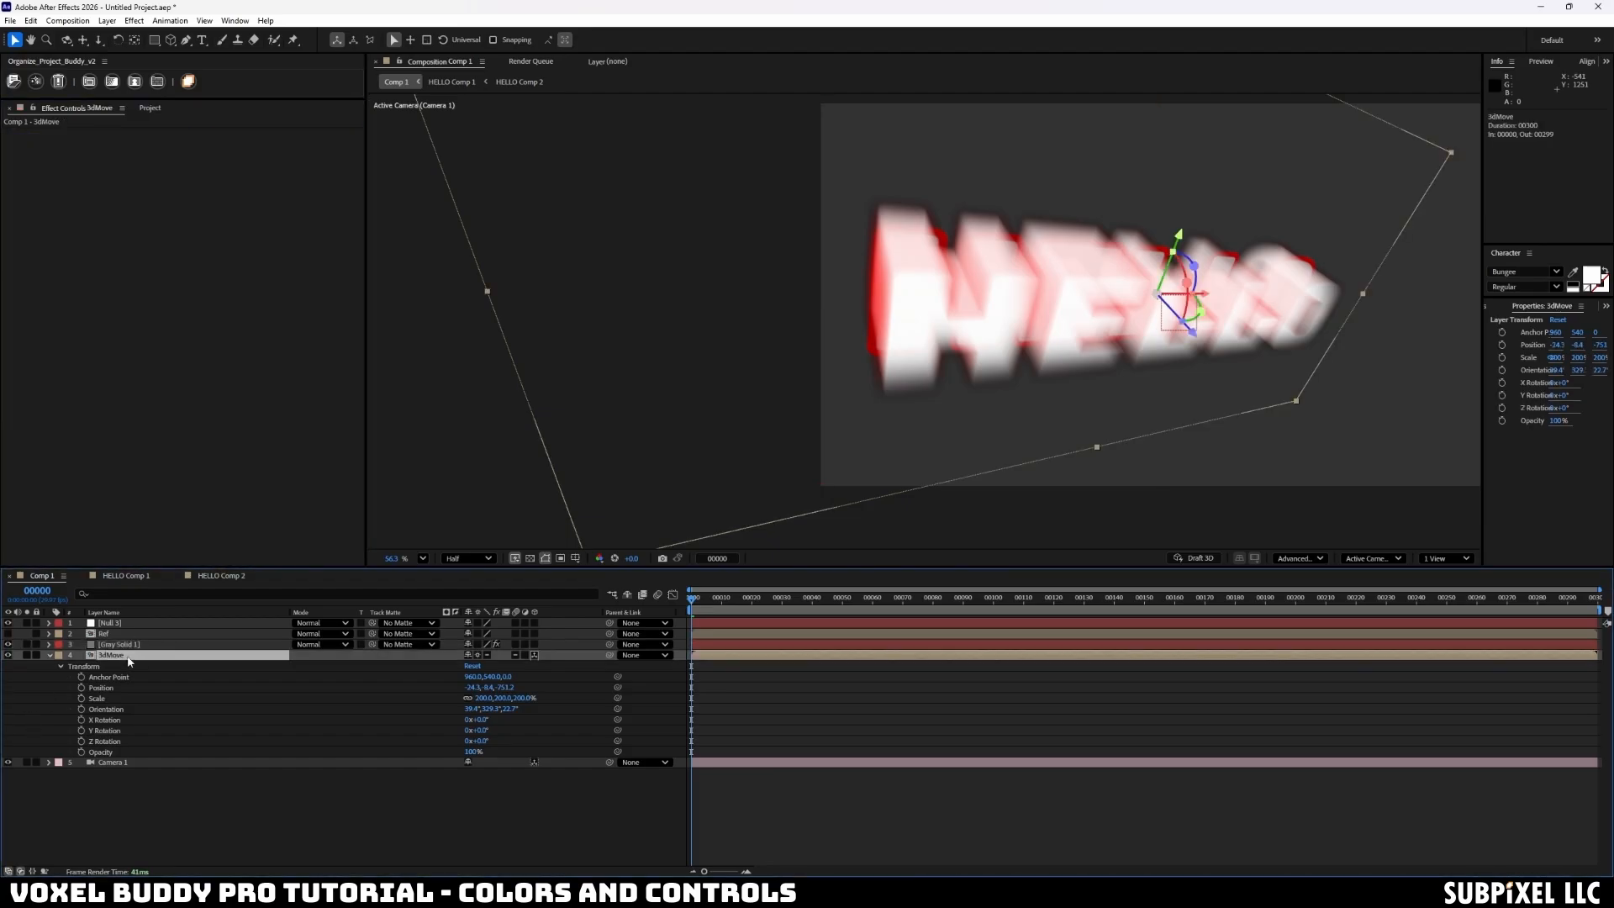
pyautogui.click(7, 656)
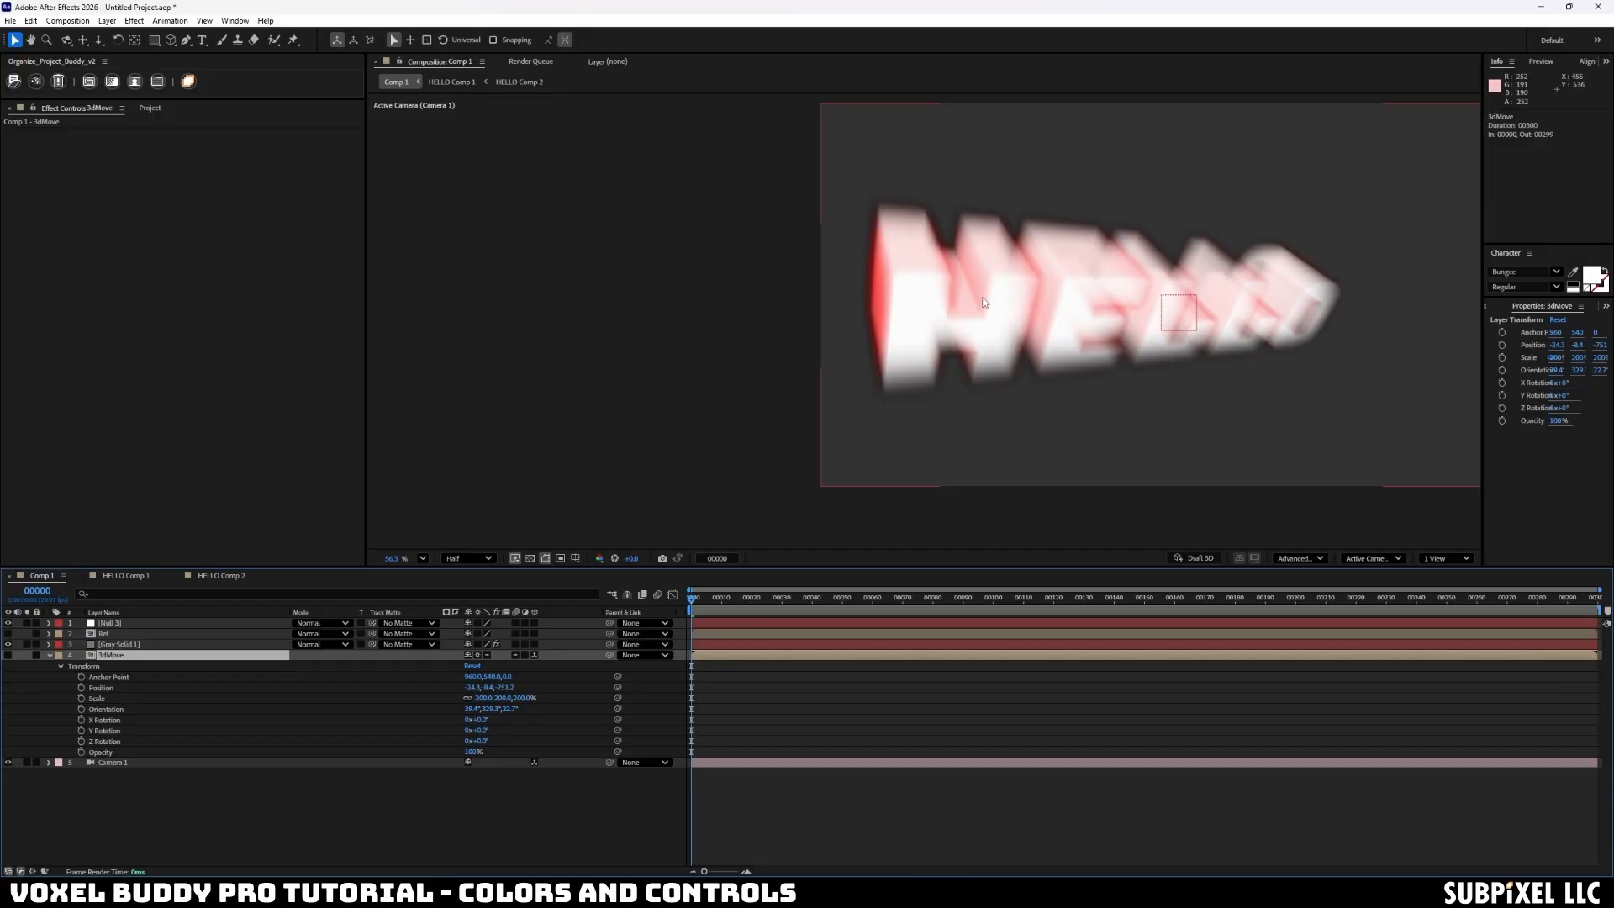
# - Apply the Linear Wipe transition effect to the HELLO text in HELLO Comp 2
pyautogui.click(222, 575)
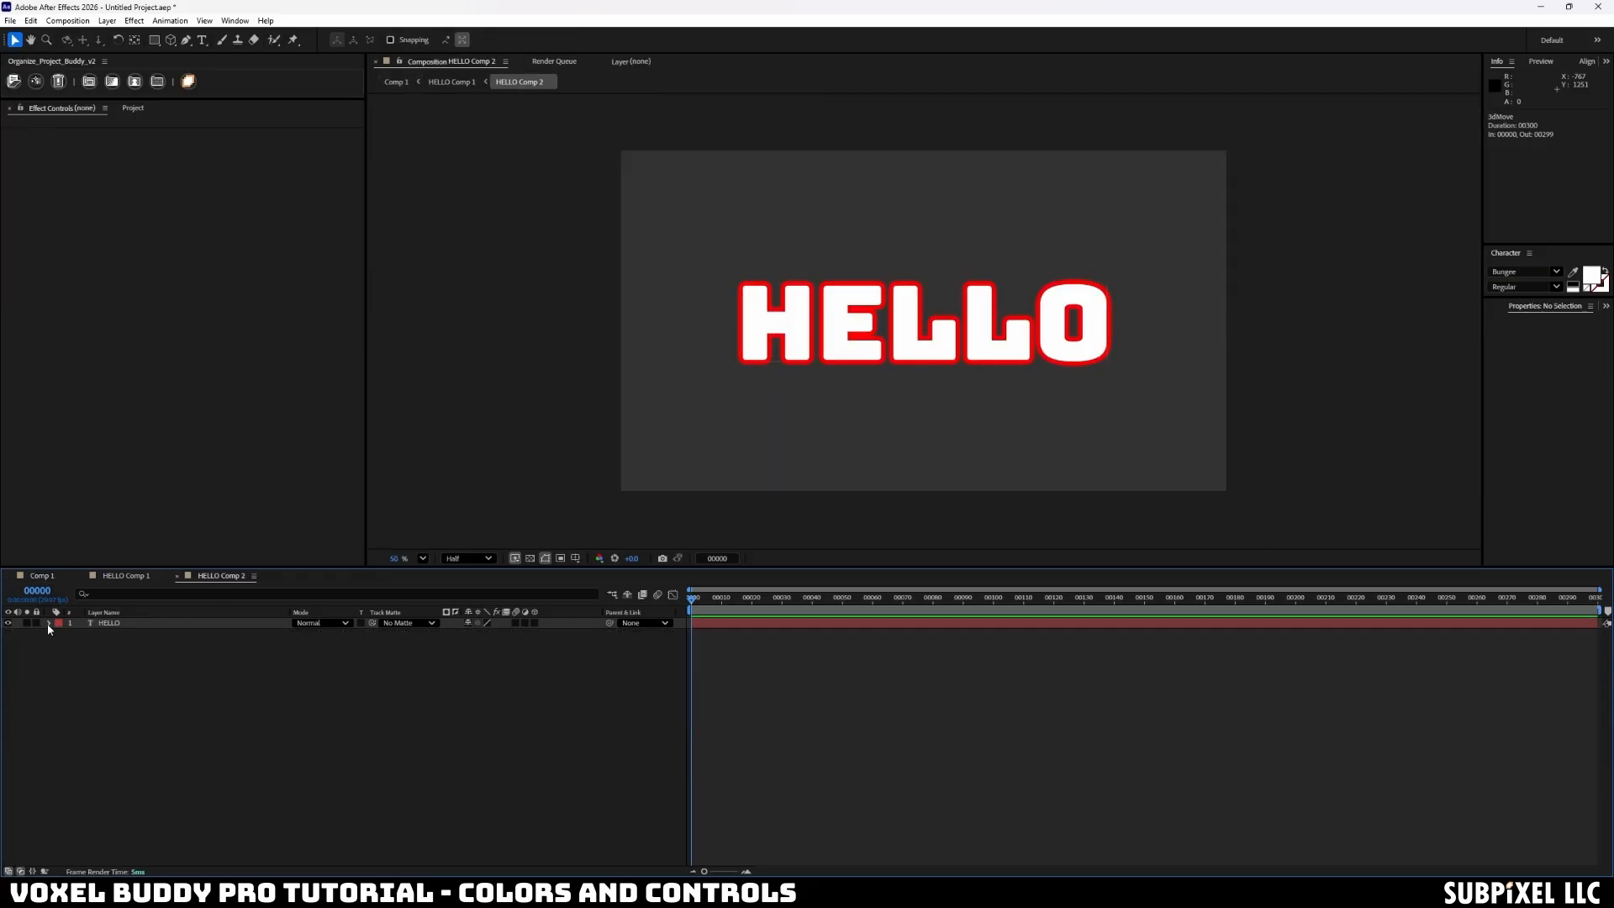
pyautogui.click(110, 624)
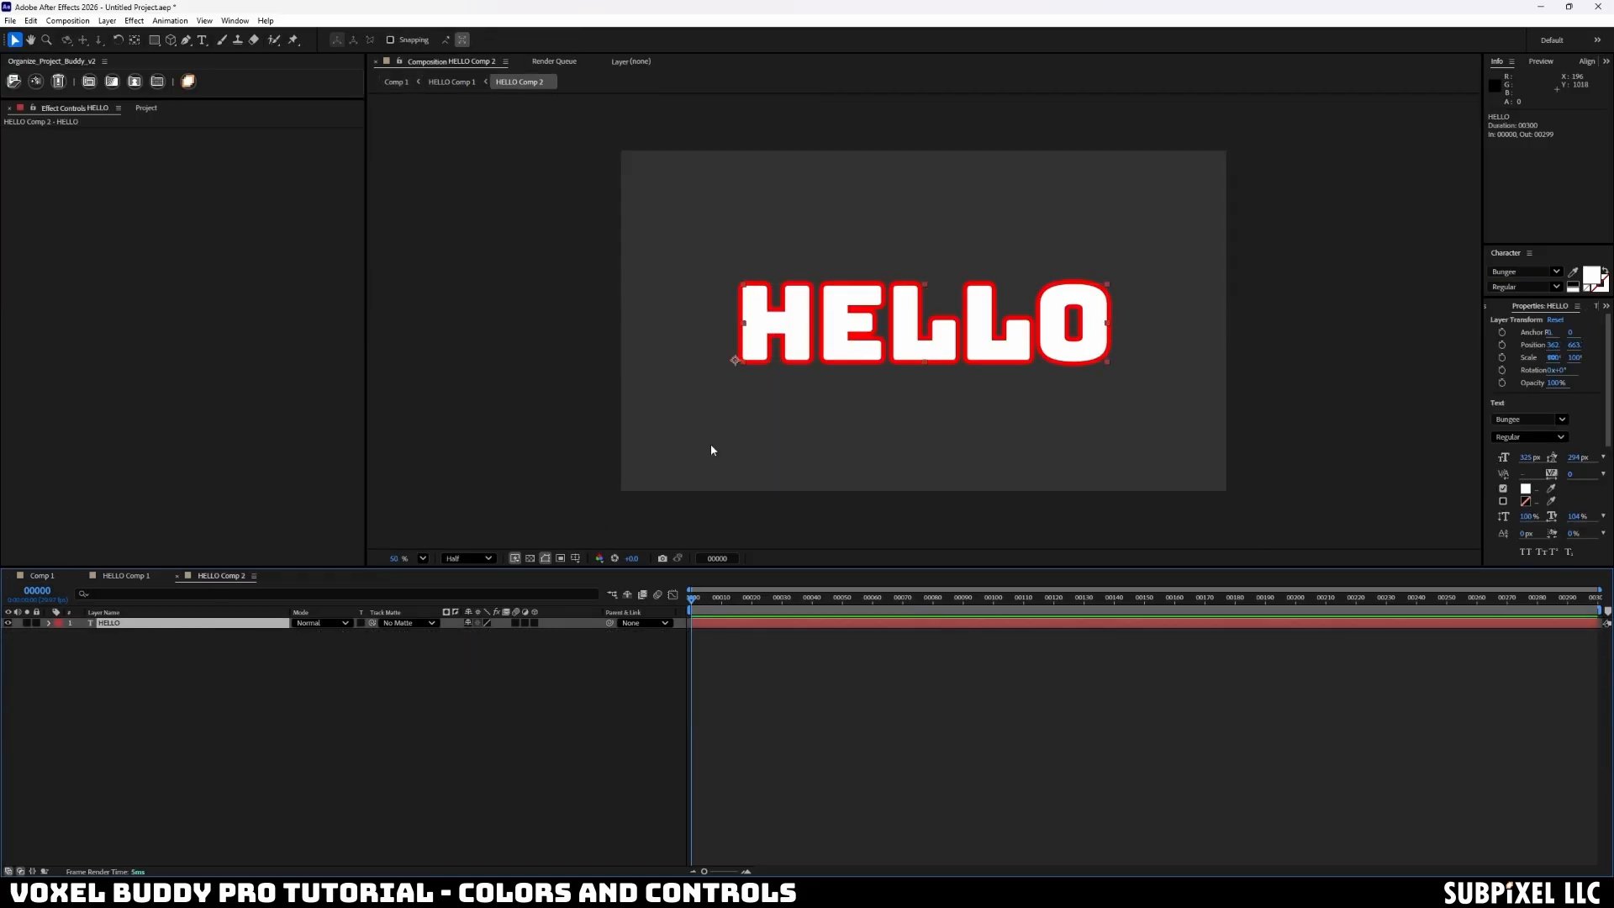
pyautogui.click(134, 21)
pyautogui.moveTo(247, 424)
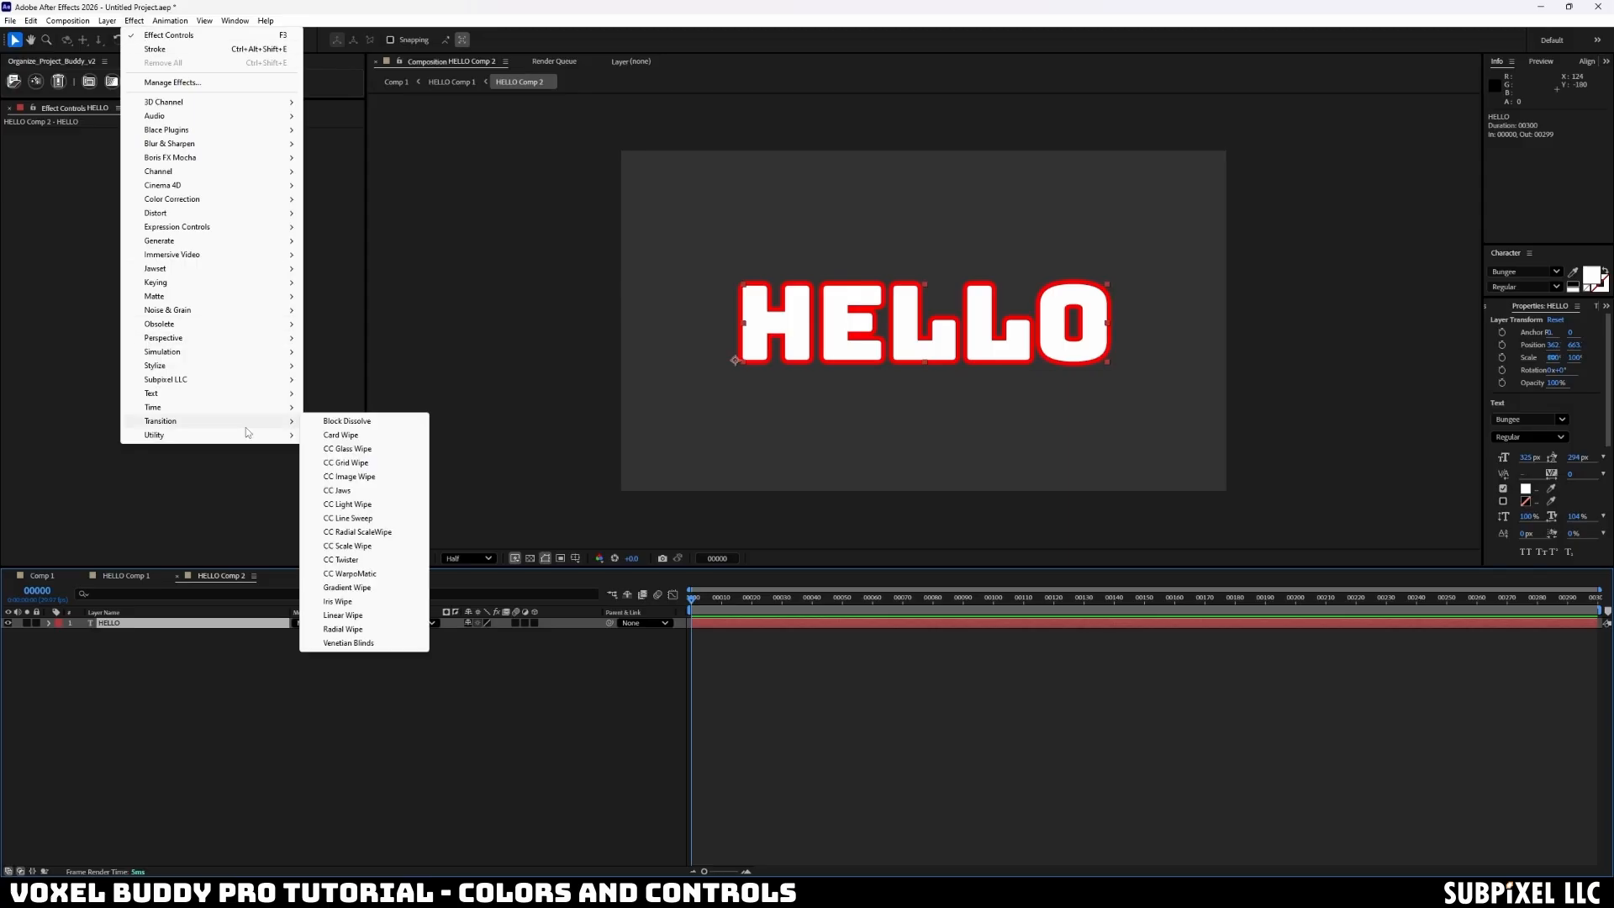
pyautogui.click(357, 615)
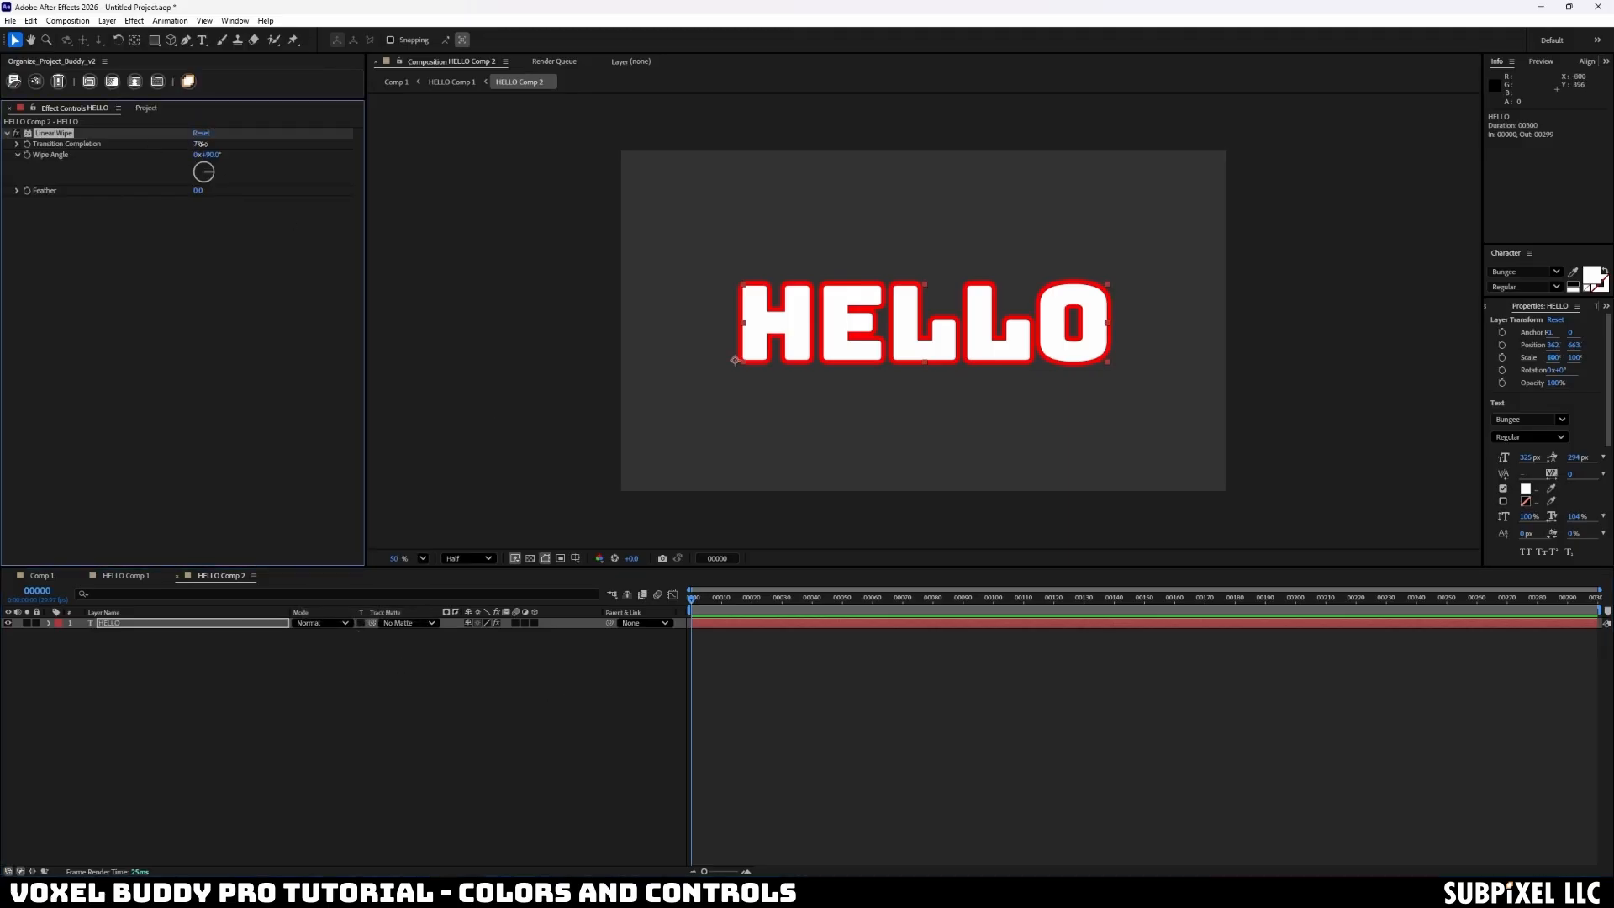
# - Keyframe the Linear Wipe's Transition Completion from the first frame to 100% at frame 74
pyautogui.moveTo(202, 143)
pyautogui.mouseDown()
pyautogui.moveTo(267, 149)
pyautogui.moveTo(205, 145)
pyautogui.mouseUp()
pyautogui.click(915, 616)
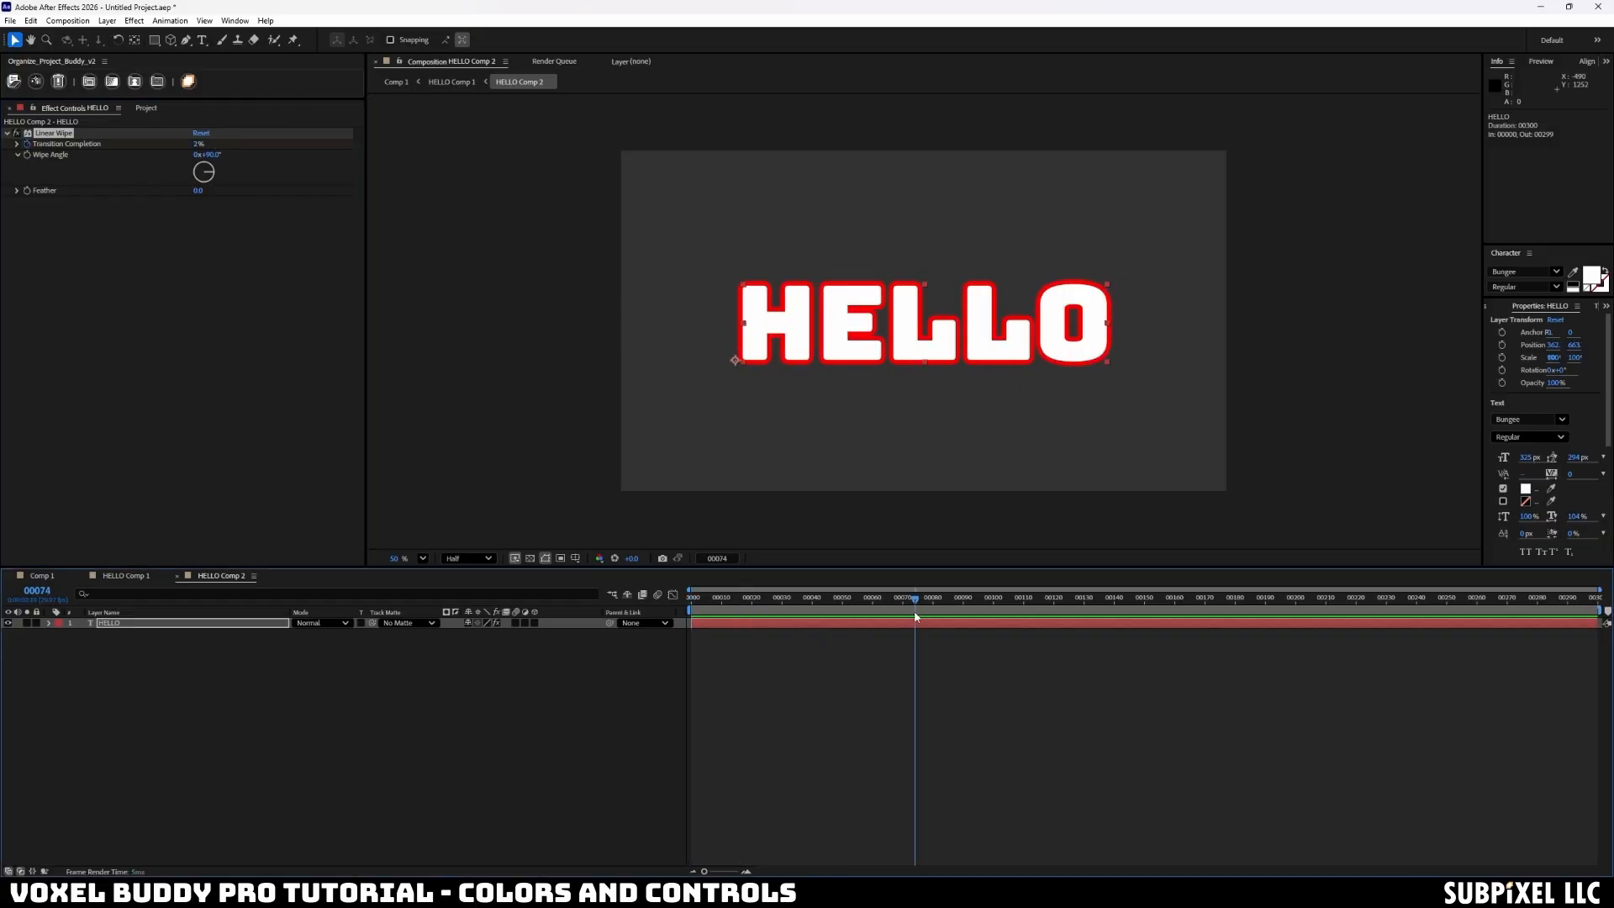
pyautogui.moveTo(196, 146); pyautogui.dragTo(344, 148)
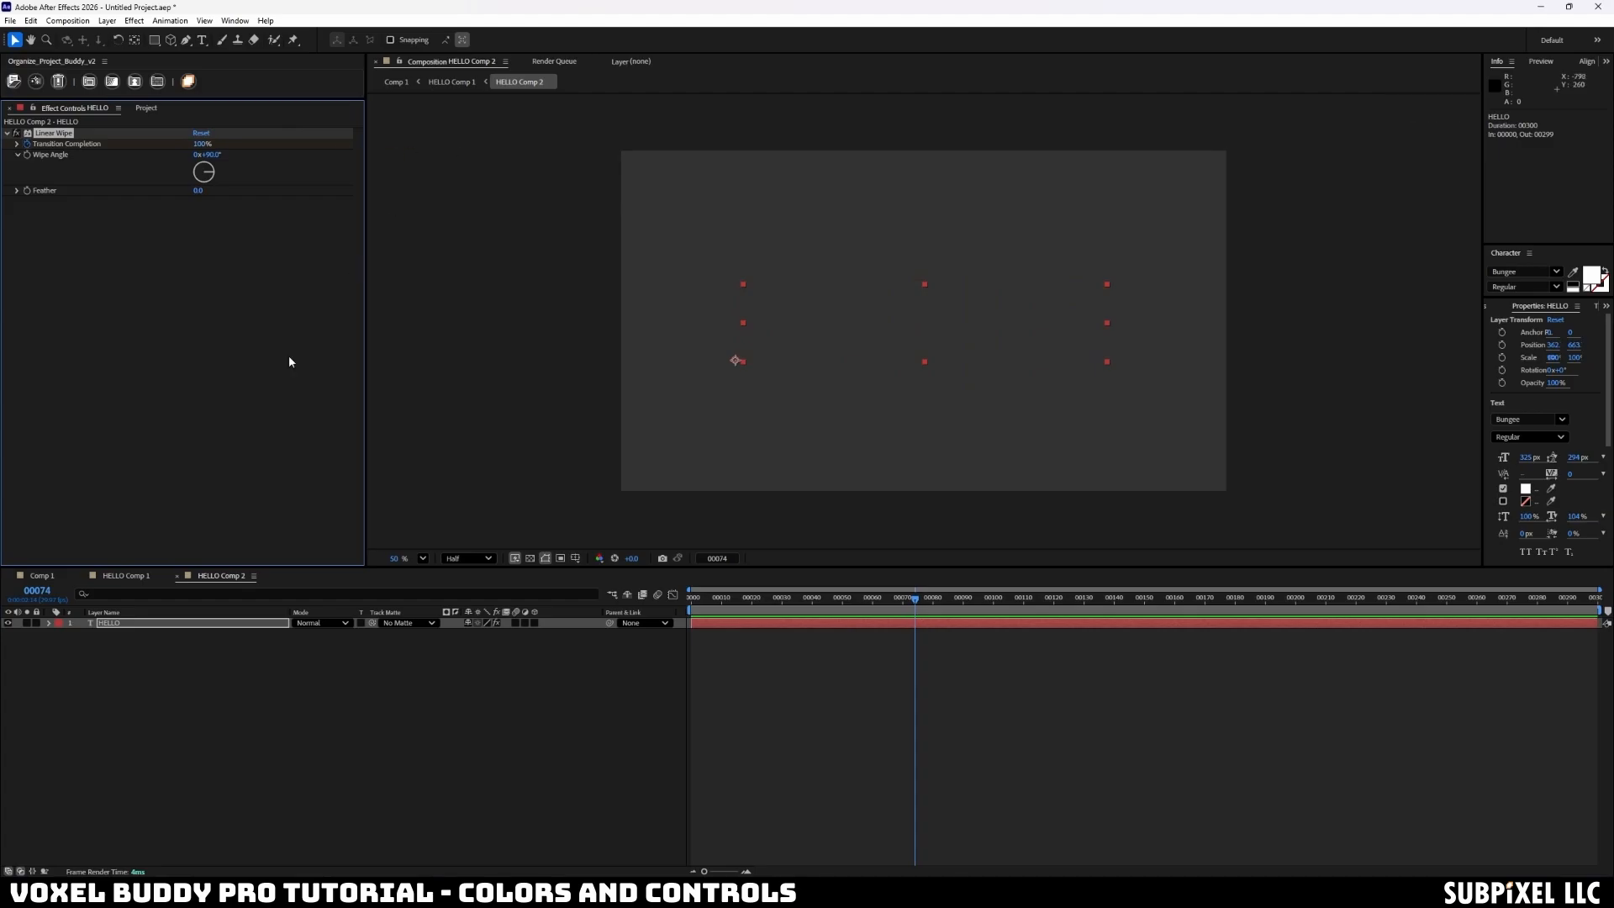
# - Scrub through the wipe in Comp 1, and shift and rotate the 3dMove layer at 1% opacity to reposition the HELLO volume
pyautogui.click(42, 575)
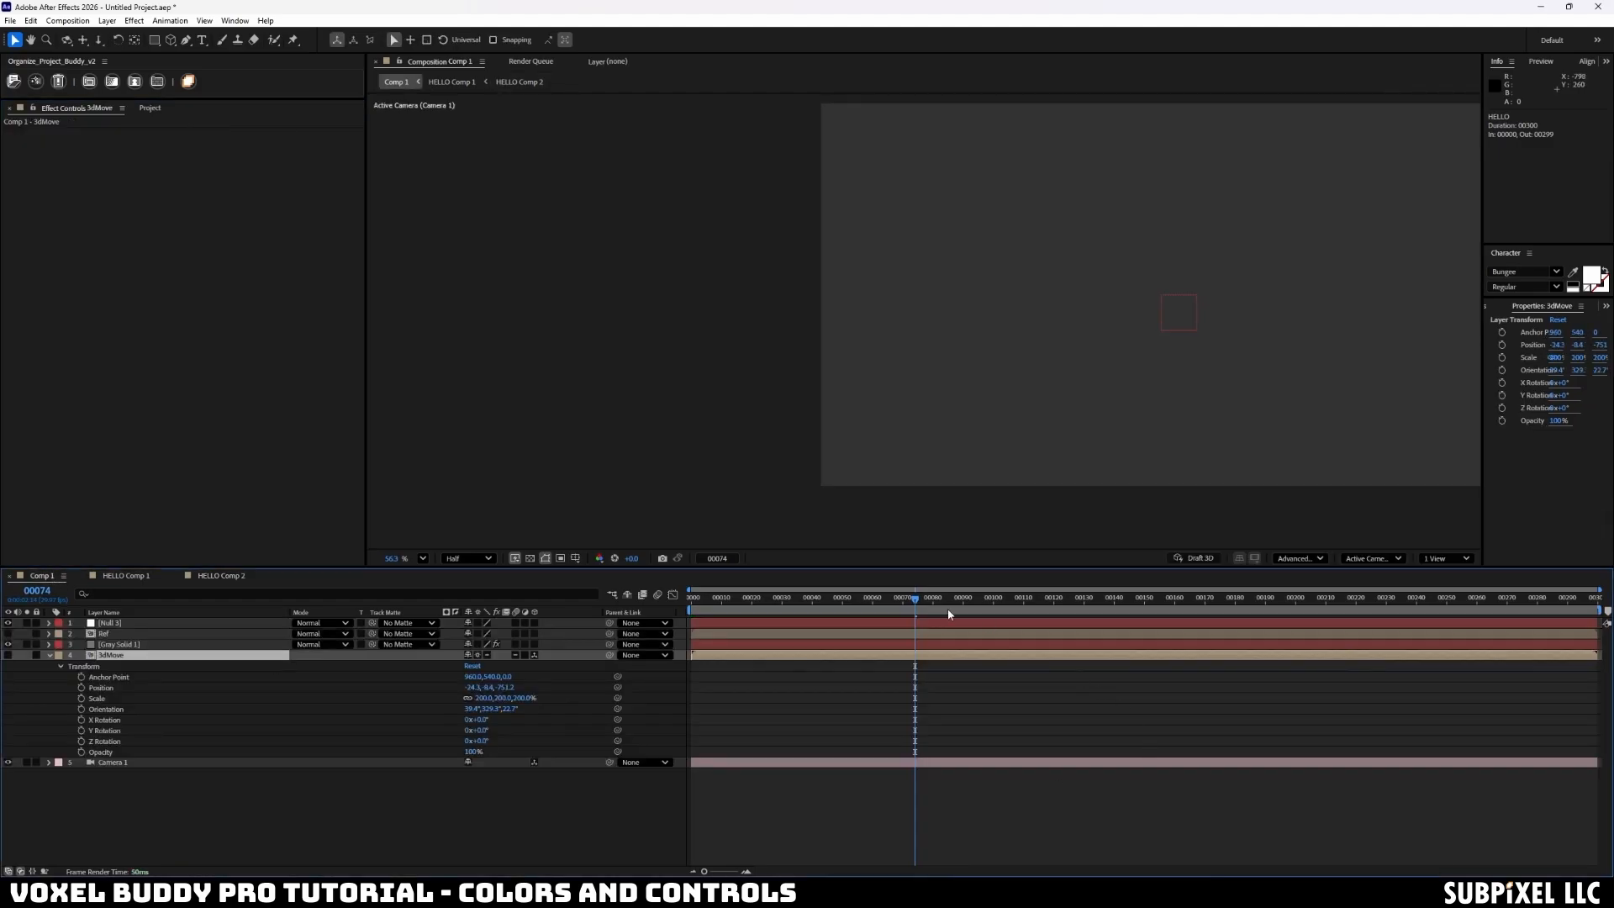
pyautogui.moveTo(912, 598); pyautogui.dragTo(871, 622)
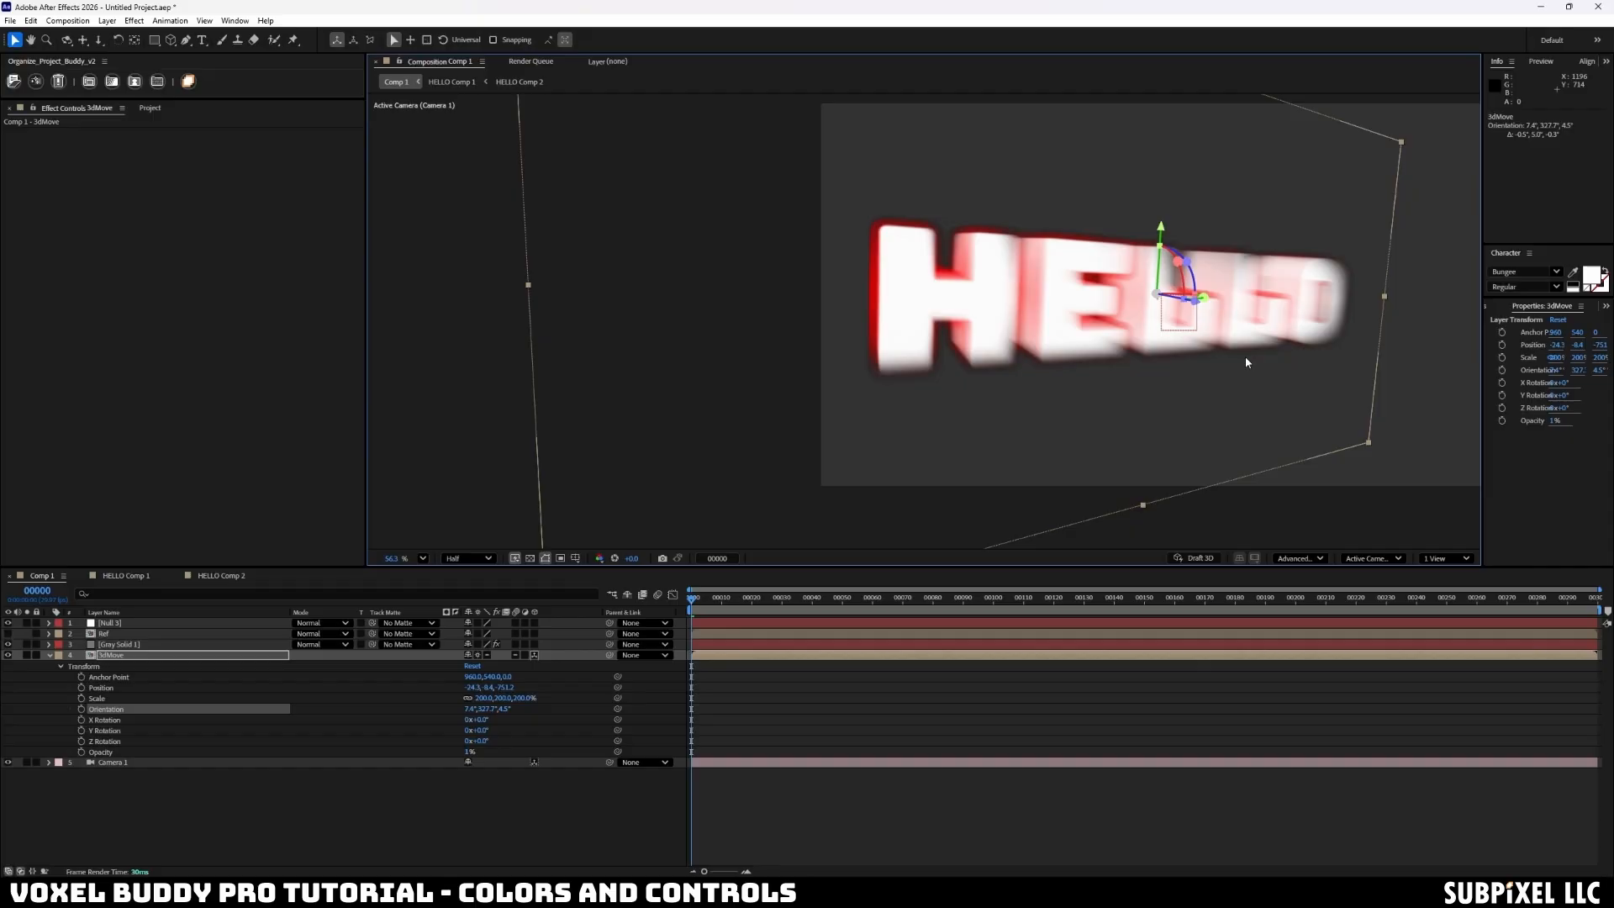
pyautogui.moveTo(1368, 280); pyautogui.dragTo(1191, 291)
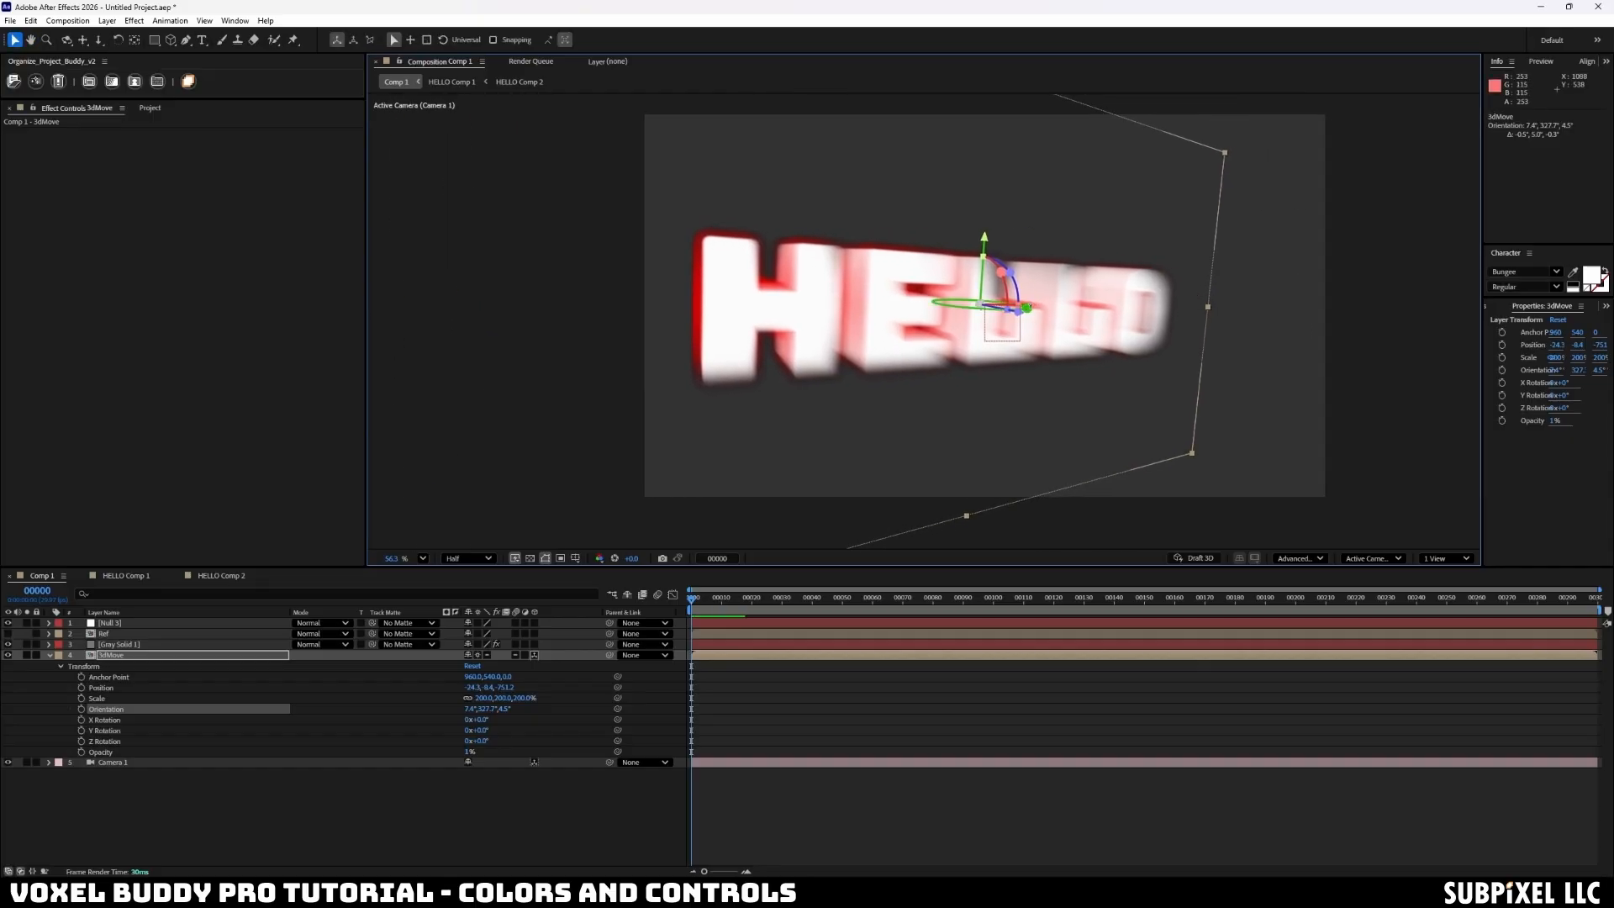
pyautogui.moveTo(1036, 309); pyautogui.dragTo(1101, 304)
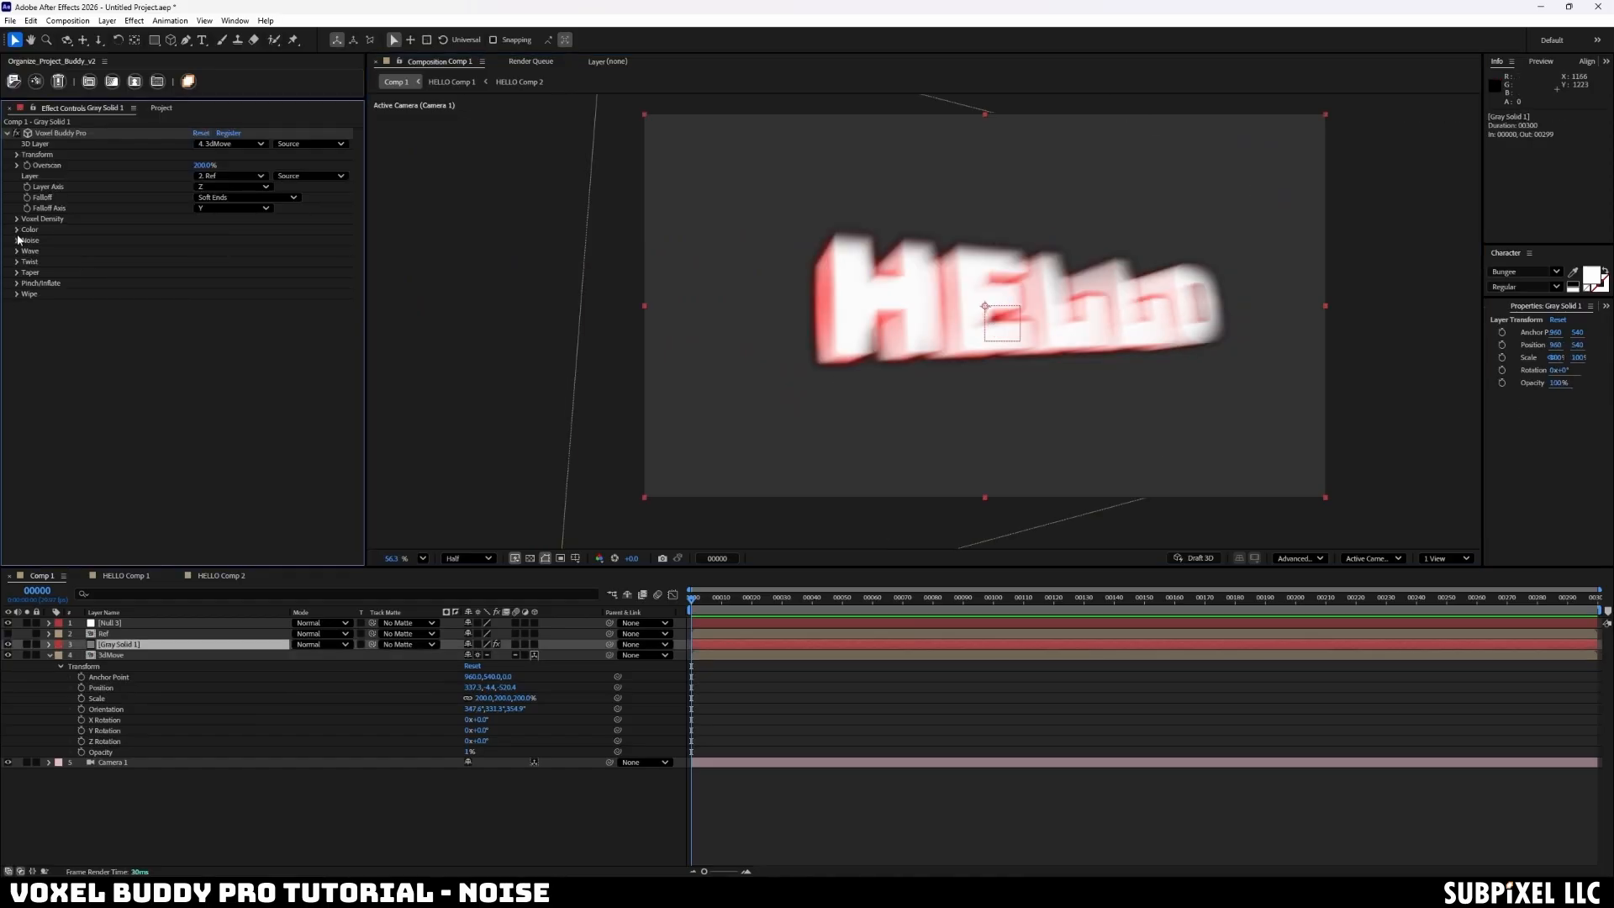
# - Raise the first noise Distortion Amount to about 73,000 and rotate the 3dMove layer to an orientation of about 3°, 48°, 347°
pyautogui.click(16, 242)
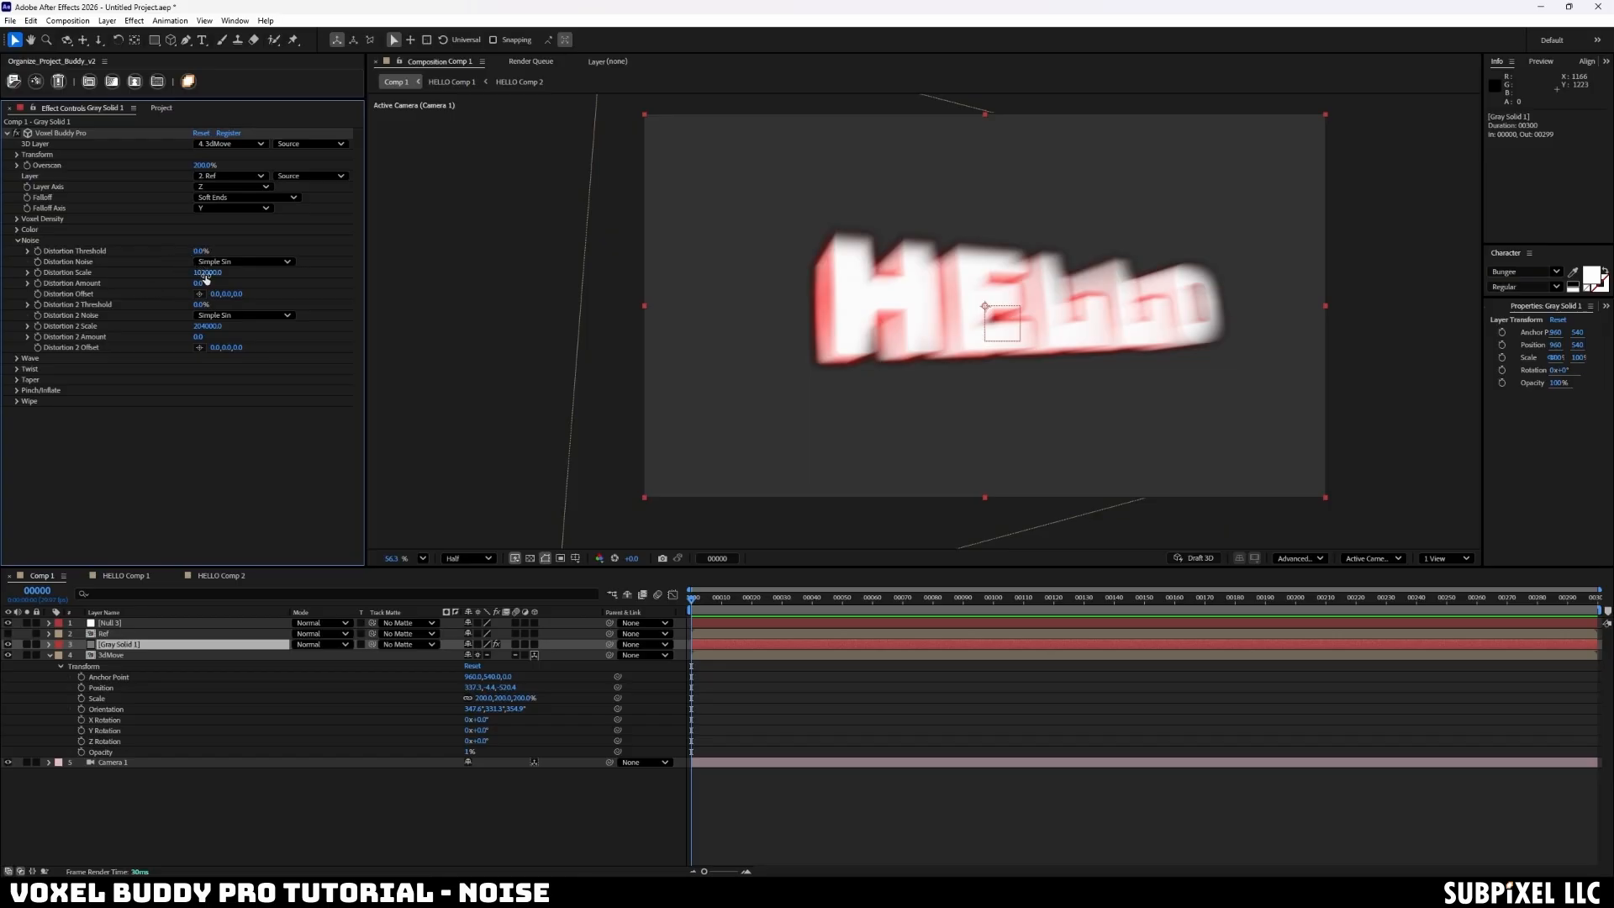
pyautogui.moveTo(198, 286)
pyautogui.mouseDown()
pyautogui.moveTo(222, 283)
pyautogui.moveTo(209, 283)
pyautogui.mouseUp()
pyautogui.click(148, 654)
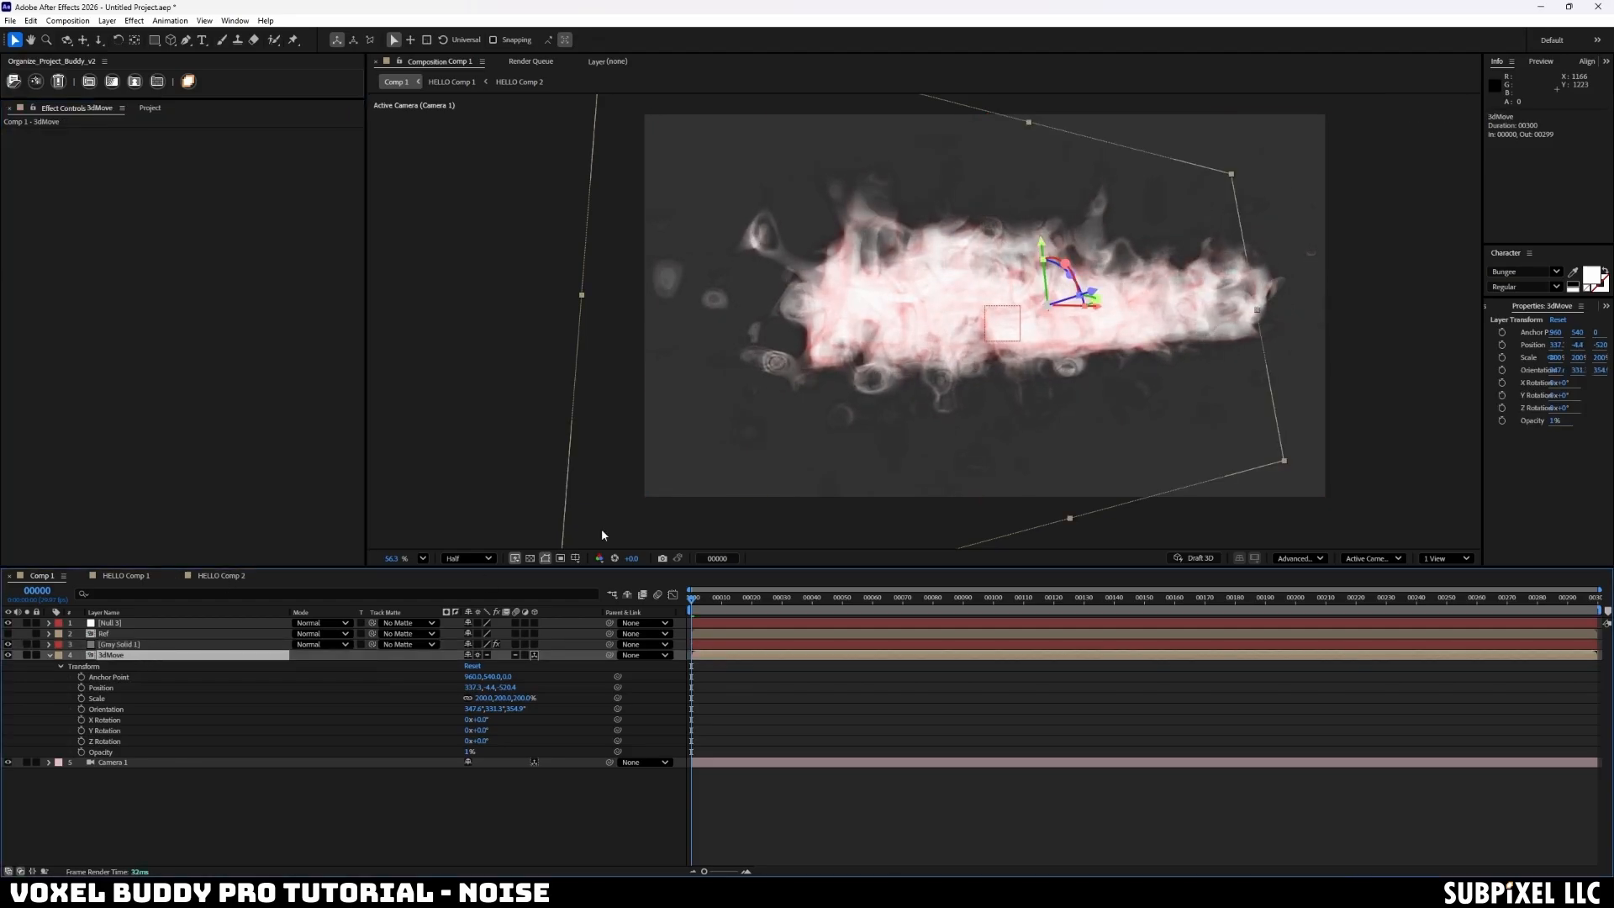
pyautogui.moveTo(1096, 301); pyautogui.dragTo(979, 277)
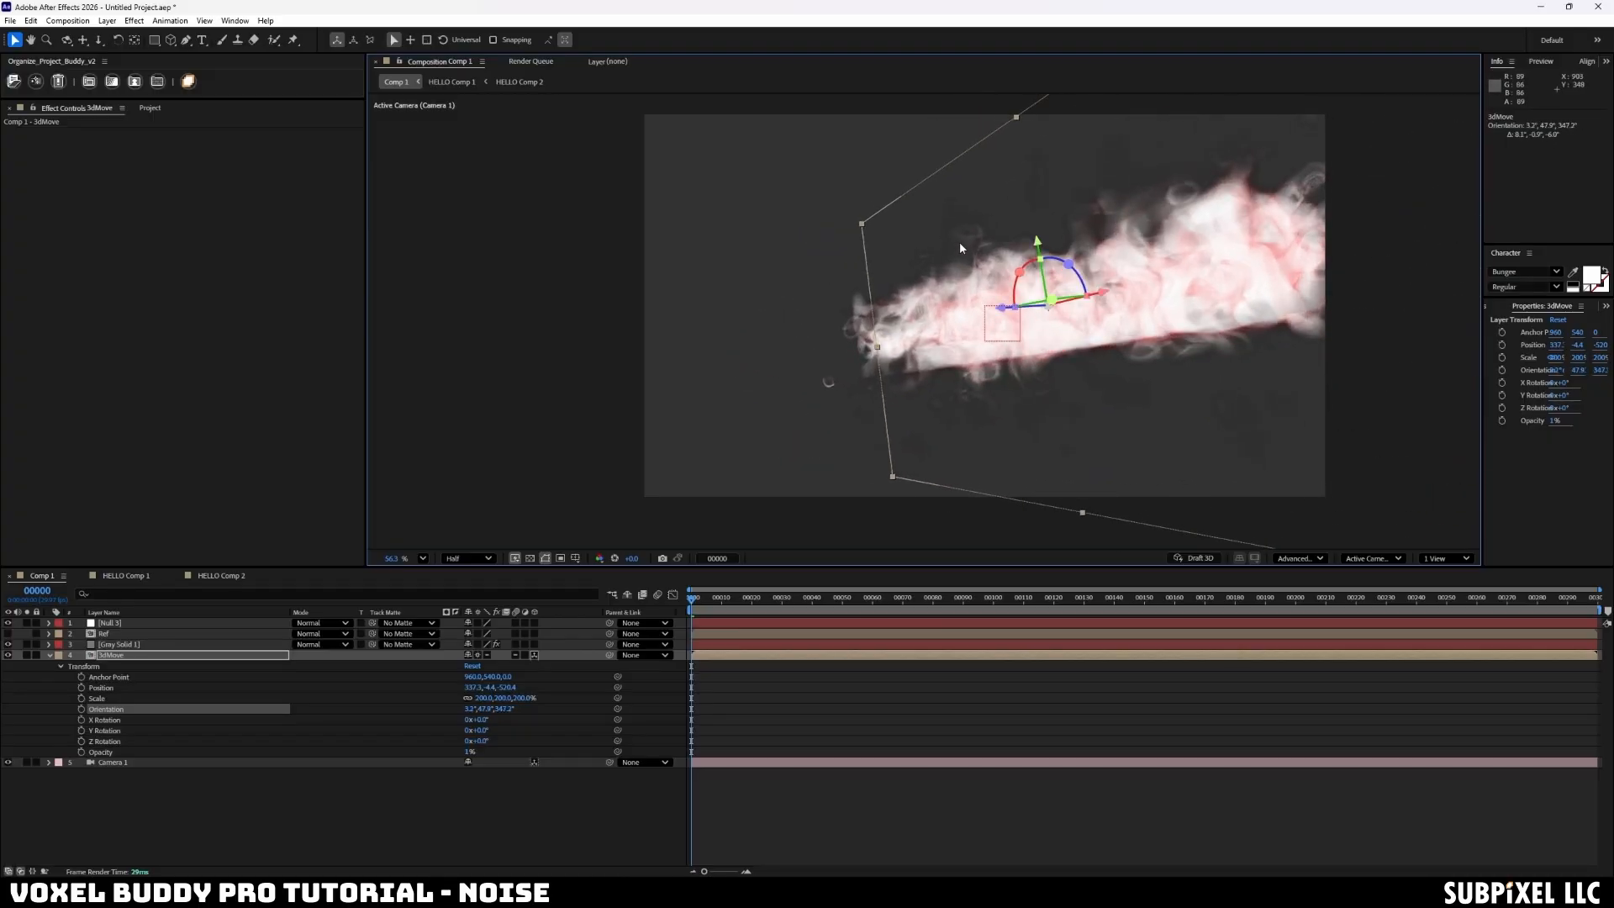
# - Set the Distortion Threshold to 20% and turn and move the 3dMove layer so the HELLO volume faces the camera more directly
pyautogui.click(126, 644)
pyautogui.moveTo(197, 252); pyautogui.dragTo(256, 256)
pyautogui.click(210, 654)
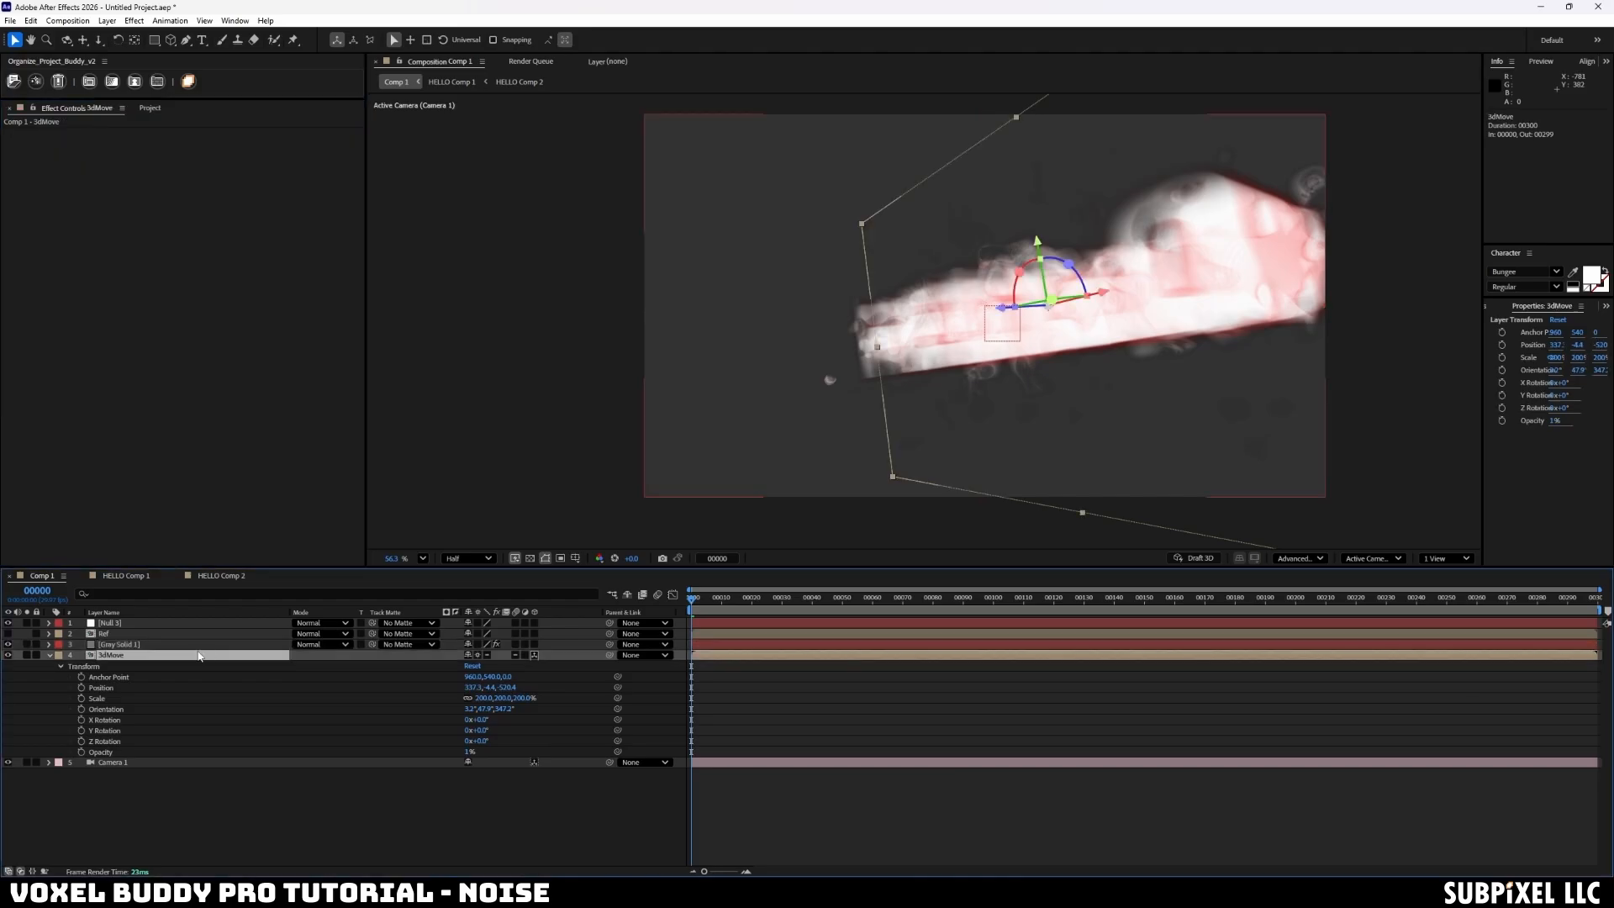
pyautogui.moveTo(1000, 308); pyautogui.dragTo(967, 315)
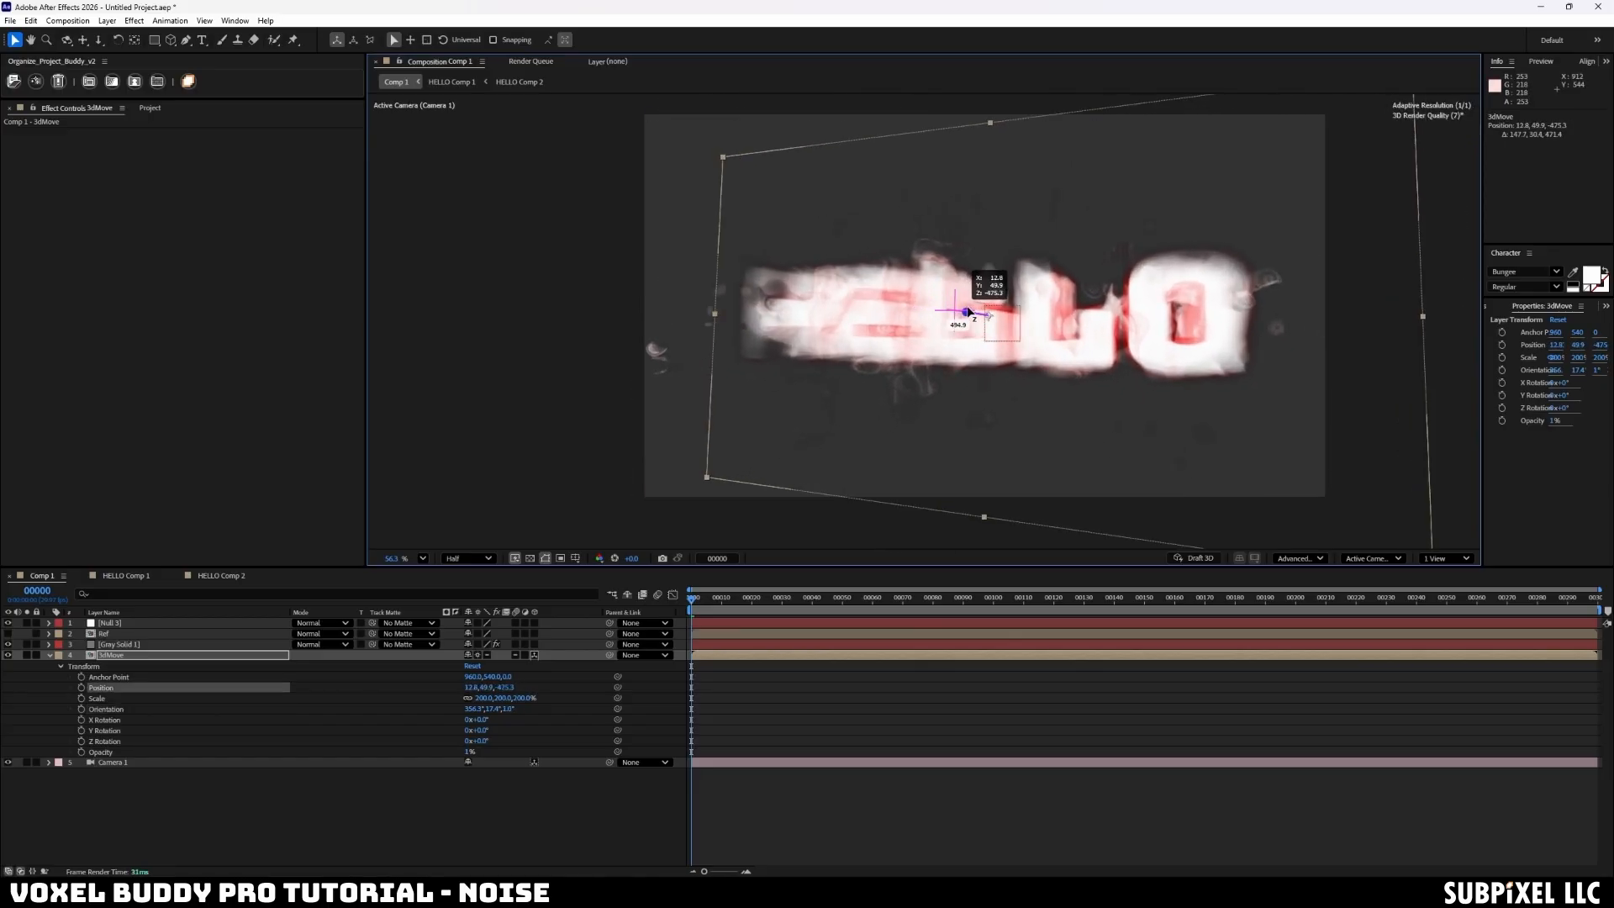
# - Try a Distortion Threshold of 34%, set the Distortion Scale to about 33,400, and lower the threshold to -100%
pyautogui.click(162, 644)
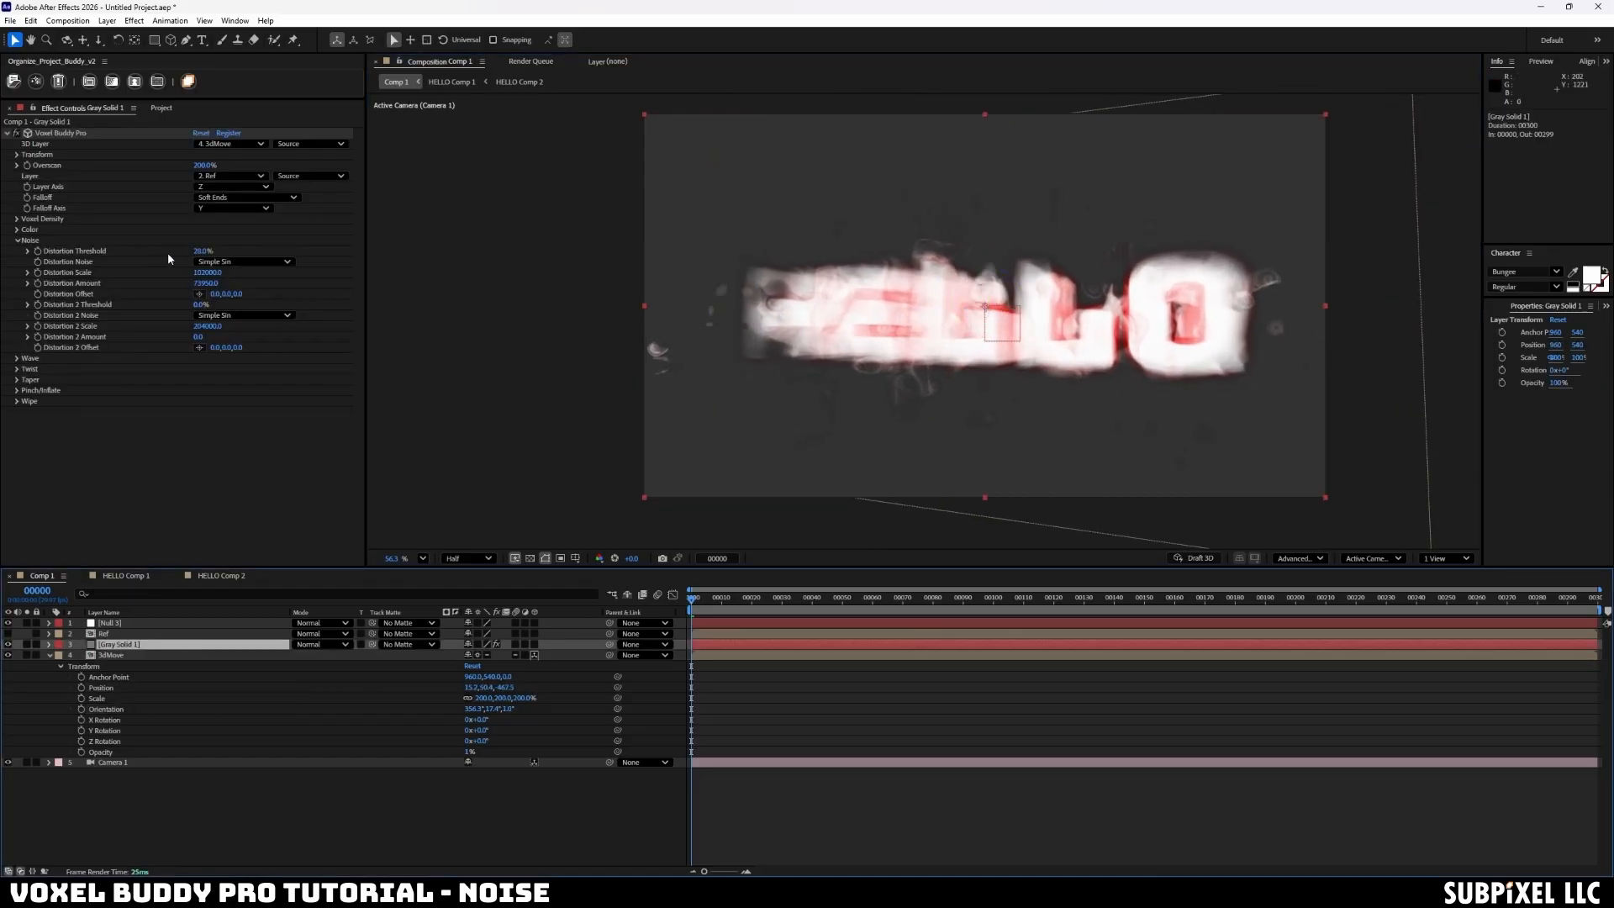
pyautogui.moveTo(200, 251); pyautogui.dragTo(302, 269)
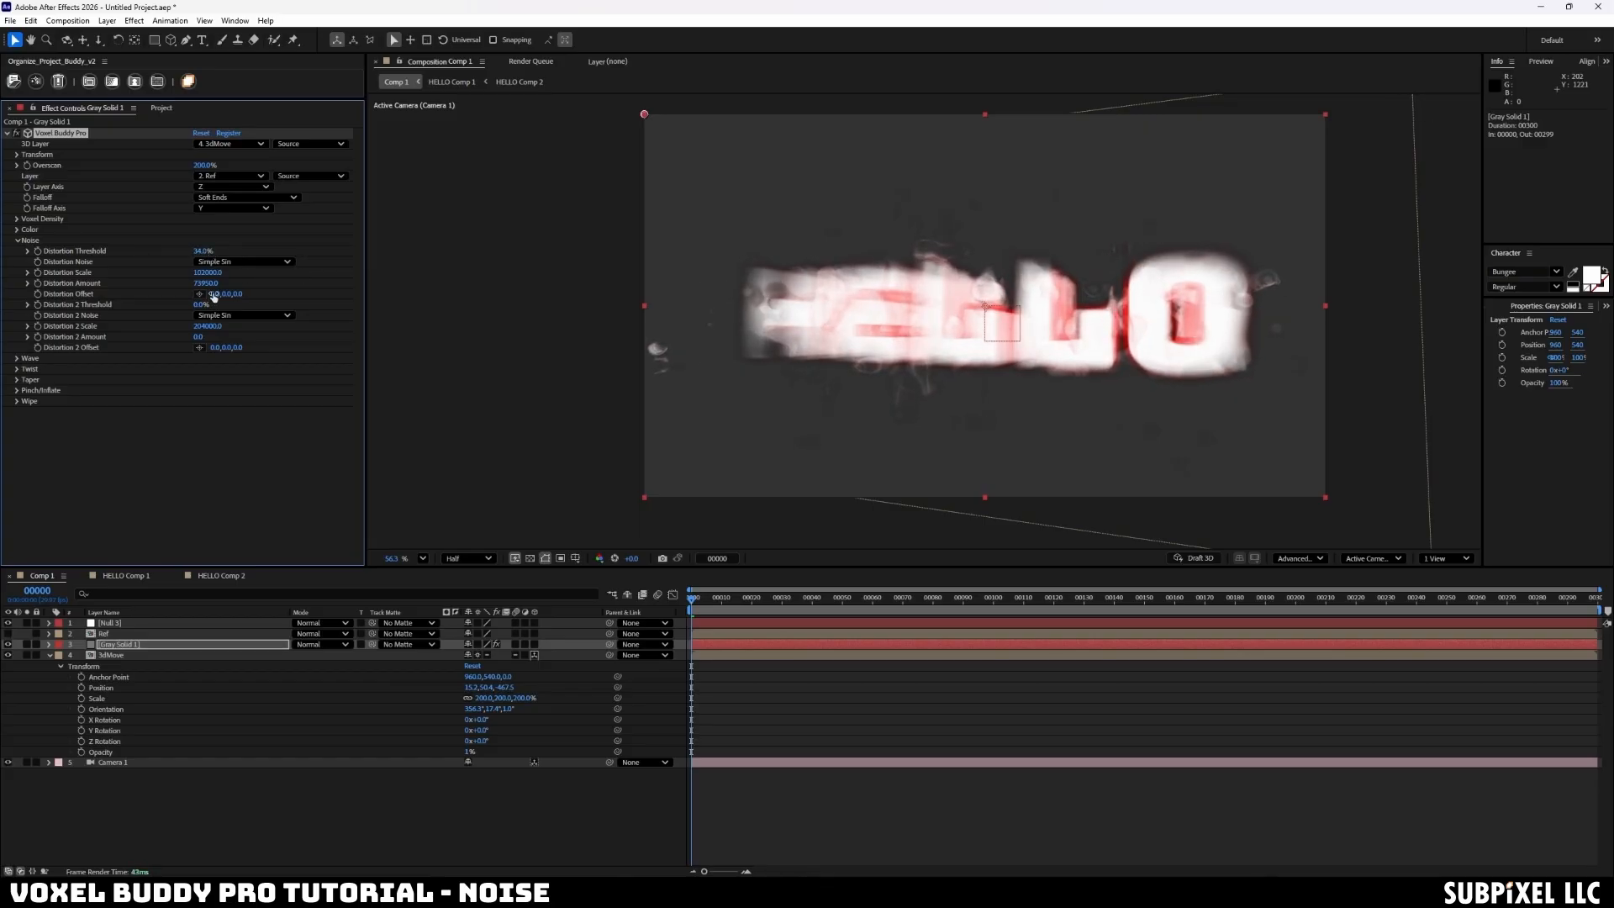
pyautogui.moveTo(209, 276)
pyautogui.mouseDown()
pyautogui.moveTo(350, 267)
pyautogui.moveTo(204, 272)
pyautogui.moveTo(218, 269)
pyautogui.mouseUp()
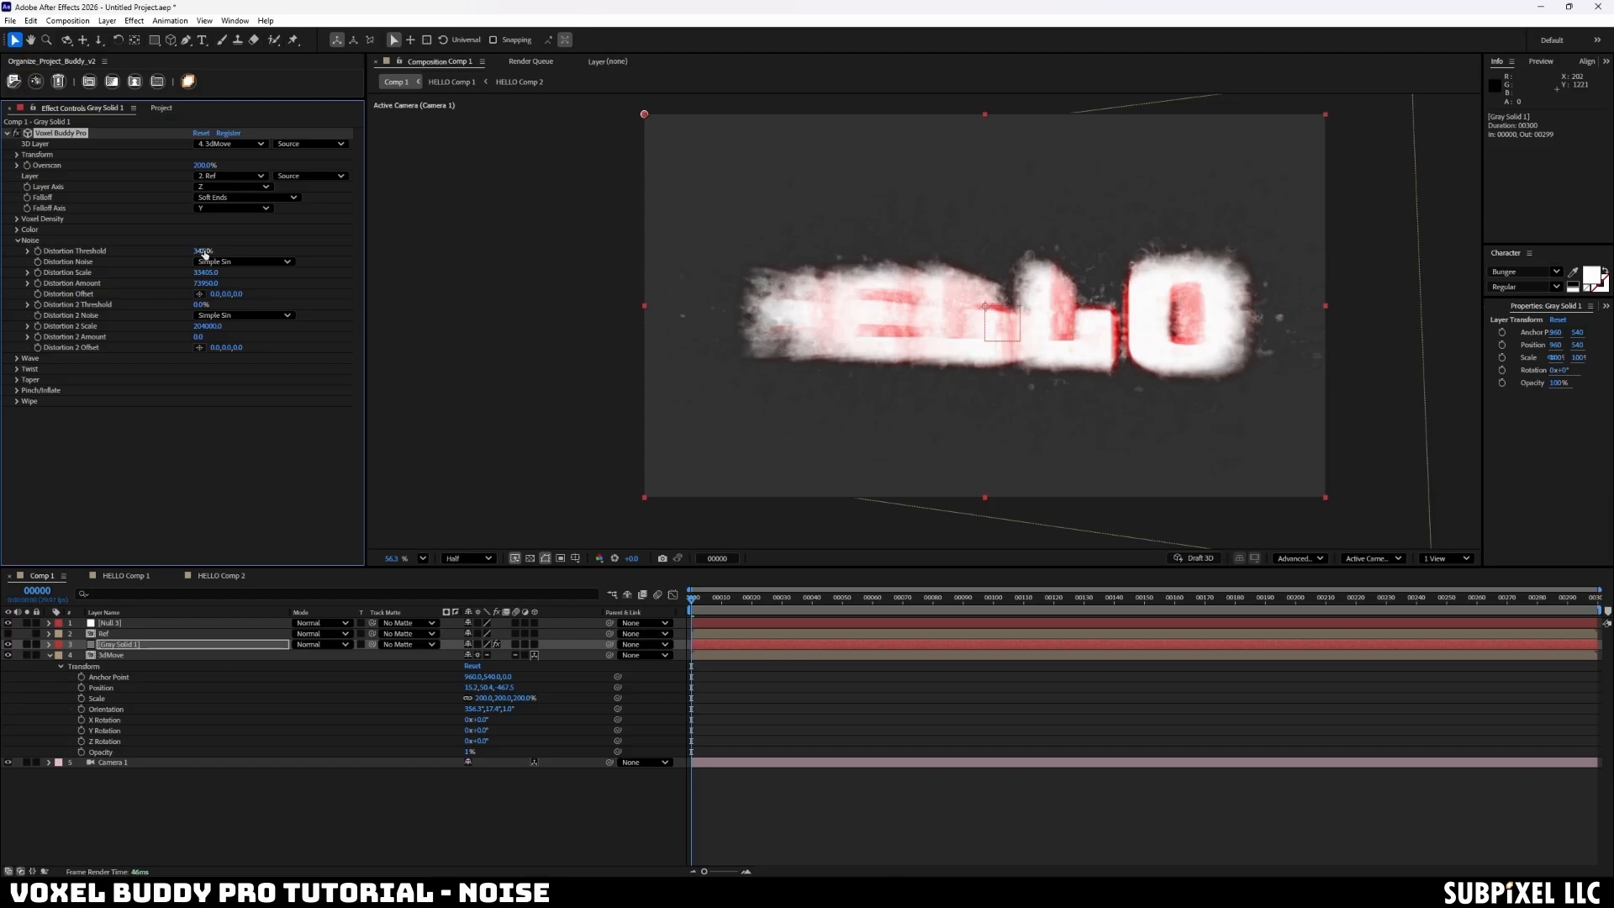
pyautogui.moveTo(199, 250); pyautogui.dragTo(50, 243)
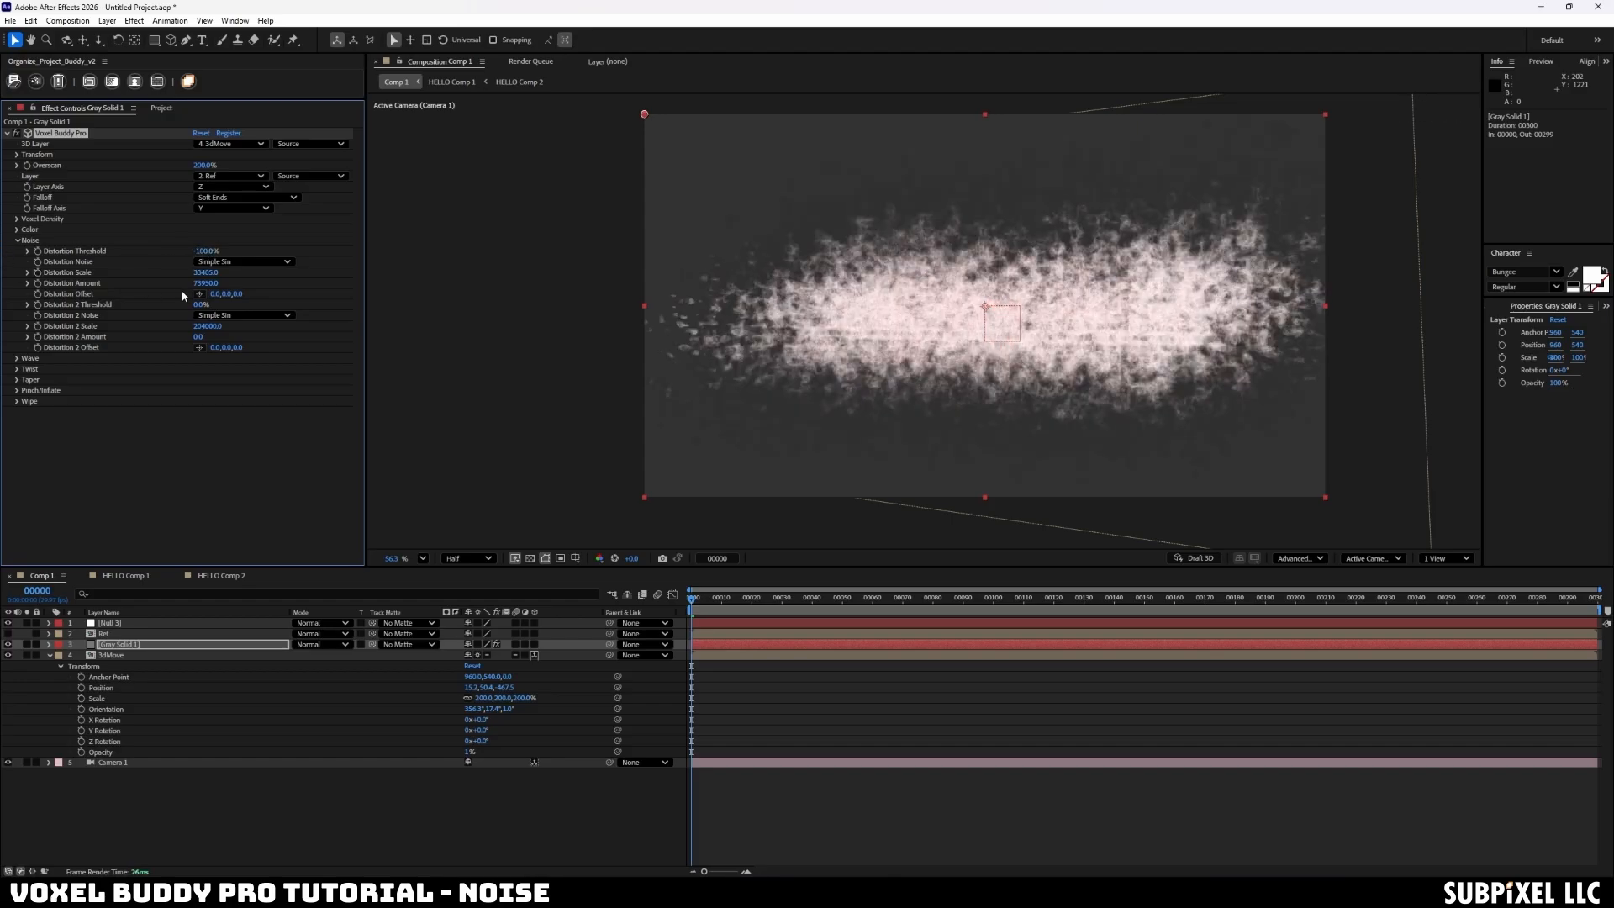
# - Try a Distortion Scale of about 255, raise it to about 130,000, and reduce the Distortion Amount to 0 with Simple Sin noise
pyautogui.moveTo(203, 277); pyautogui.dragTo(170, 260)
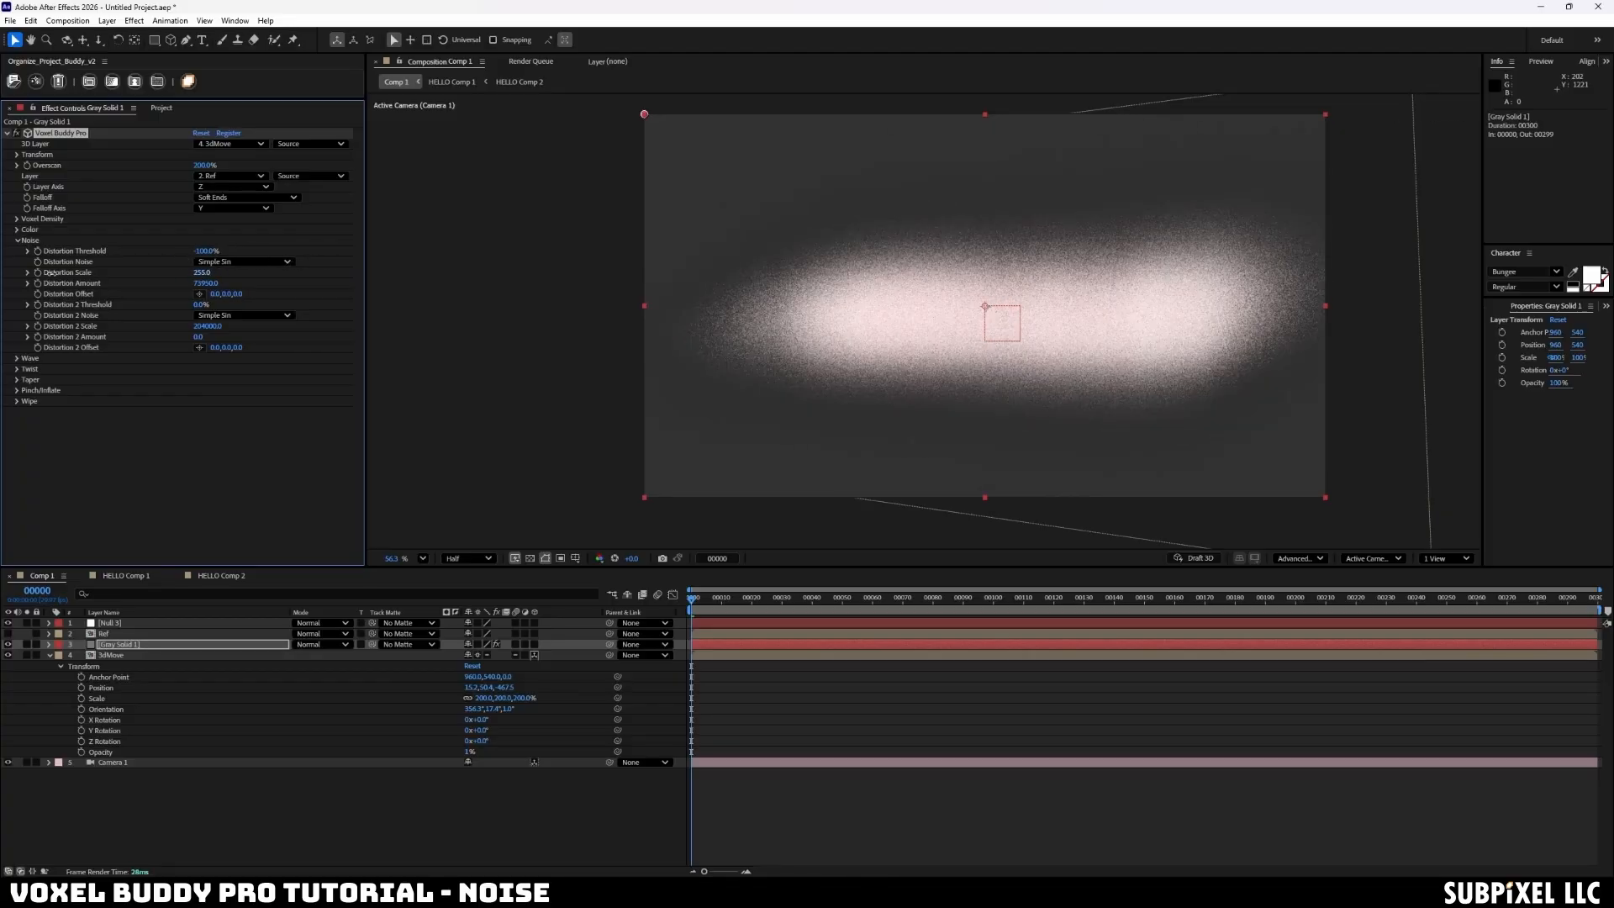
pyautogui.moveTo(48, 273); pyautogui.dragTo(186, 277)
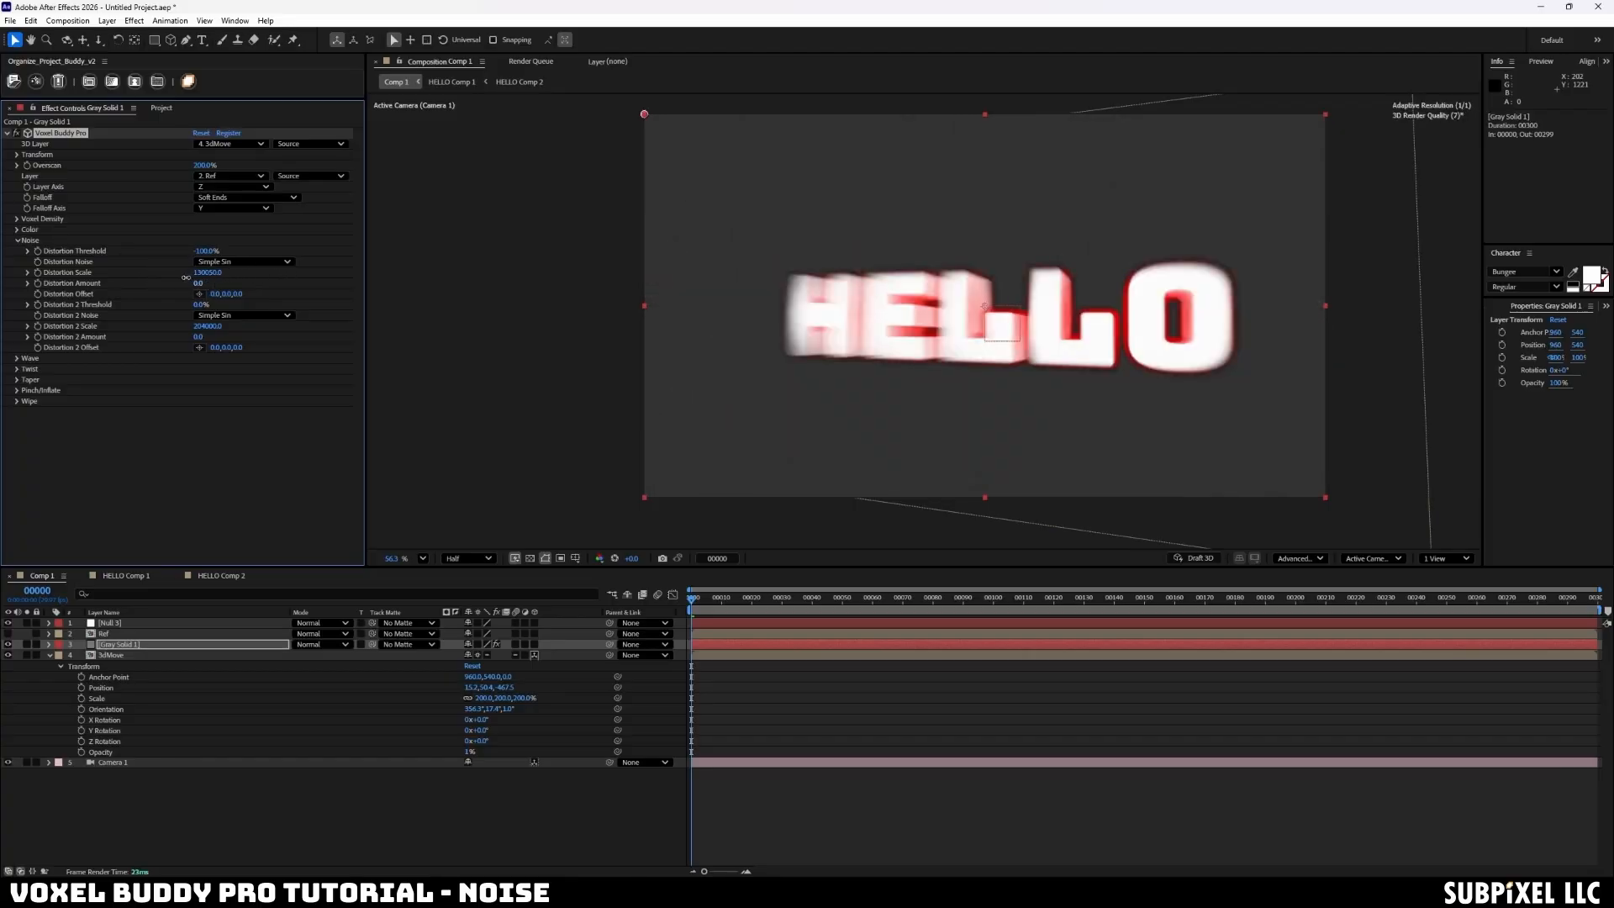
pyautogui.click(235, 261)
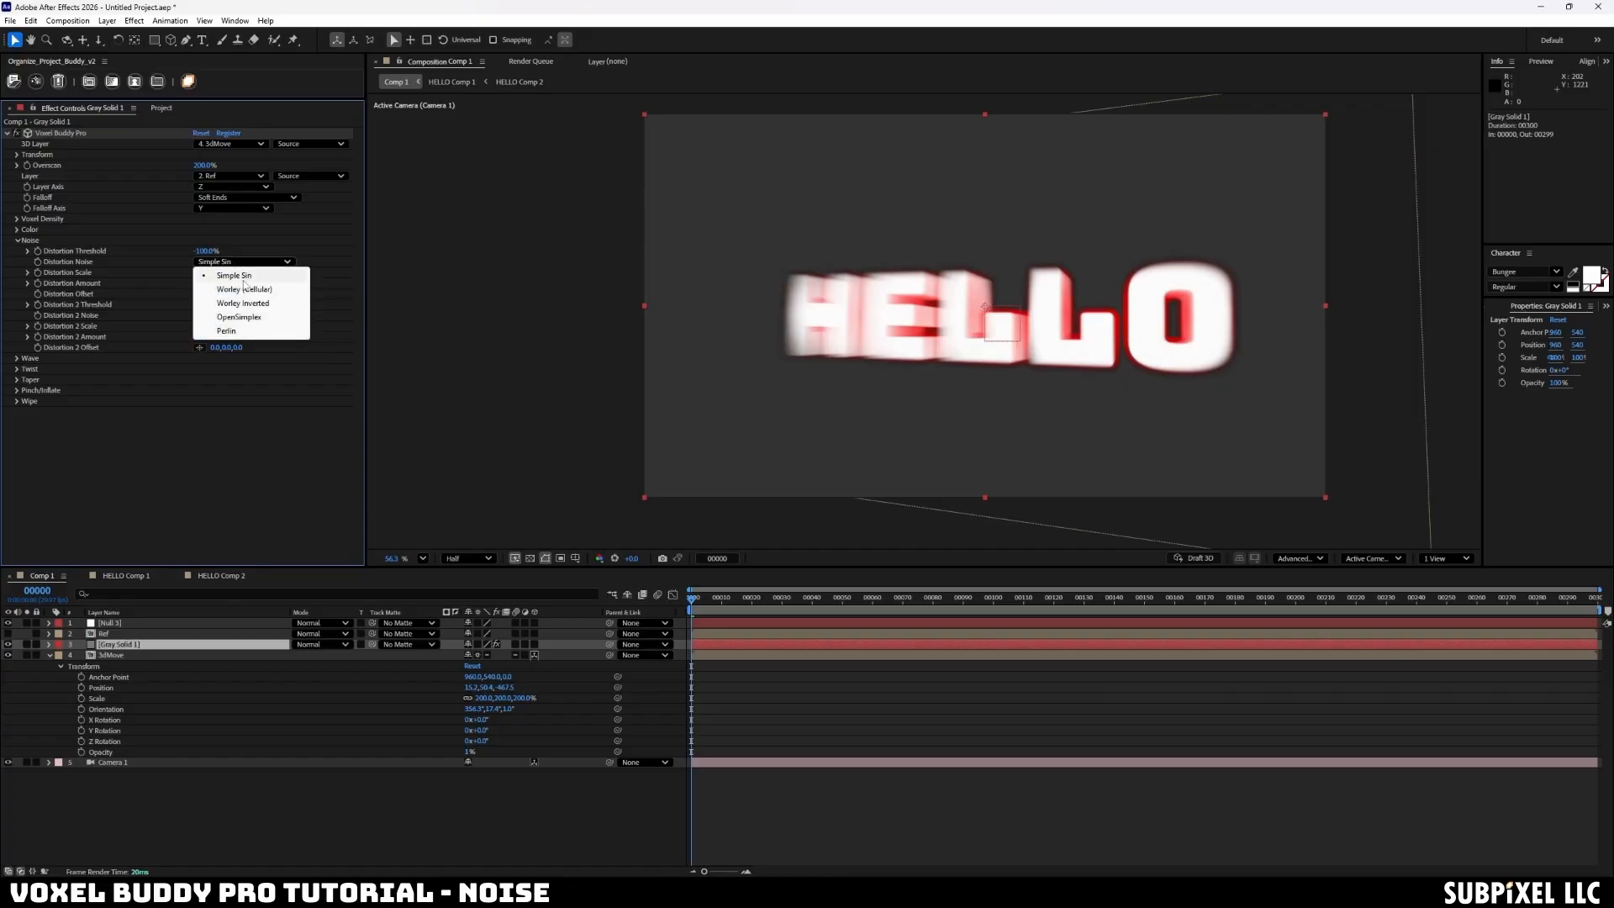
pyautogui.click(243, 279)
pyautogui.moveTo(200, 288); pyautogui.dragTo(194, 280)
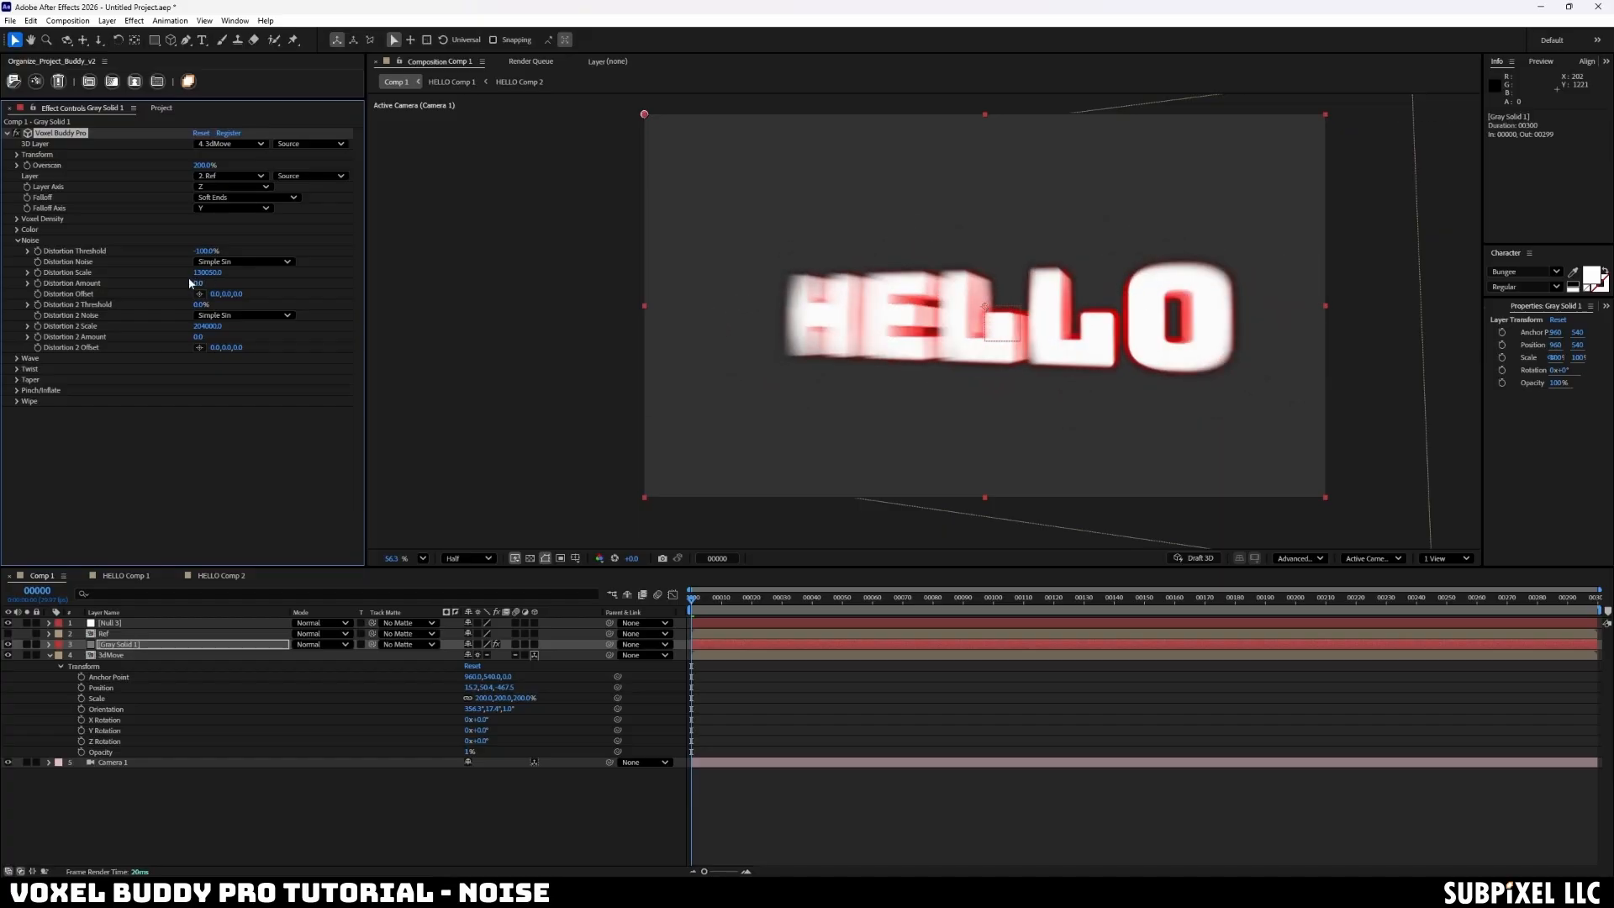
# - Try Perlin as the first Distortion Noise with a Distortion Amount of about 91,800, adjusting the Distortion Scale
pyautogui.click(235, 263)
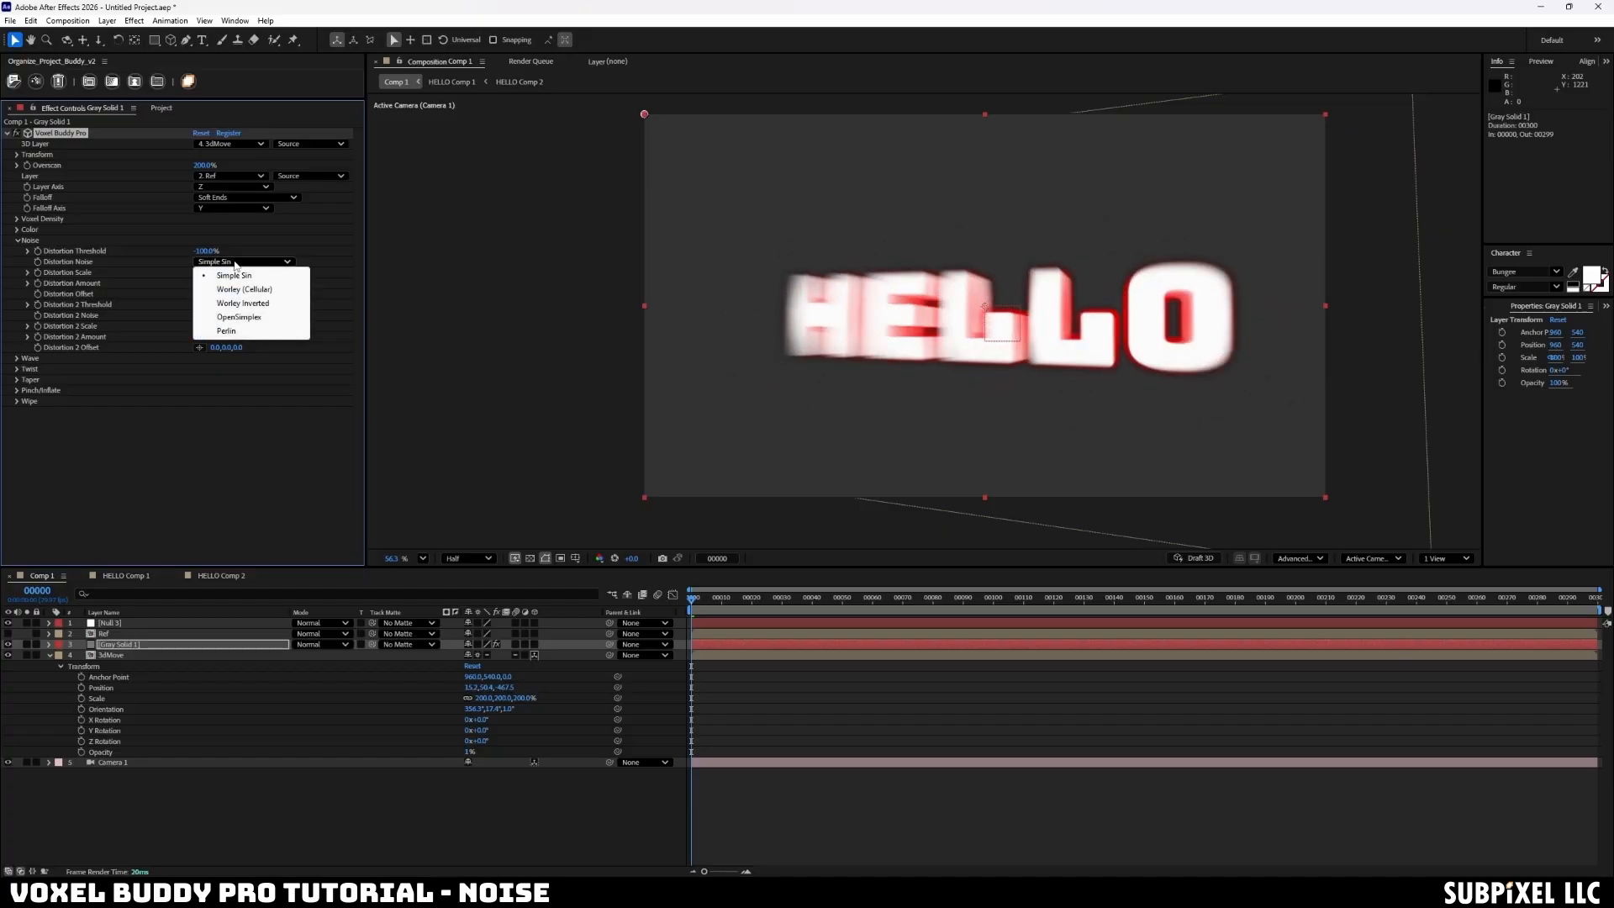
pyautogui.click(227, 331)
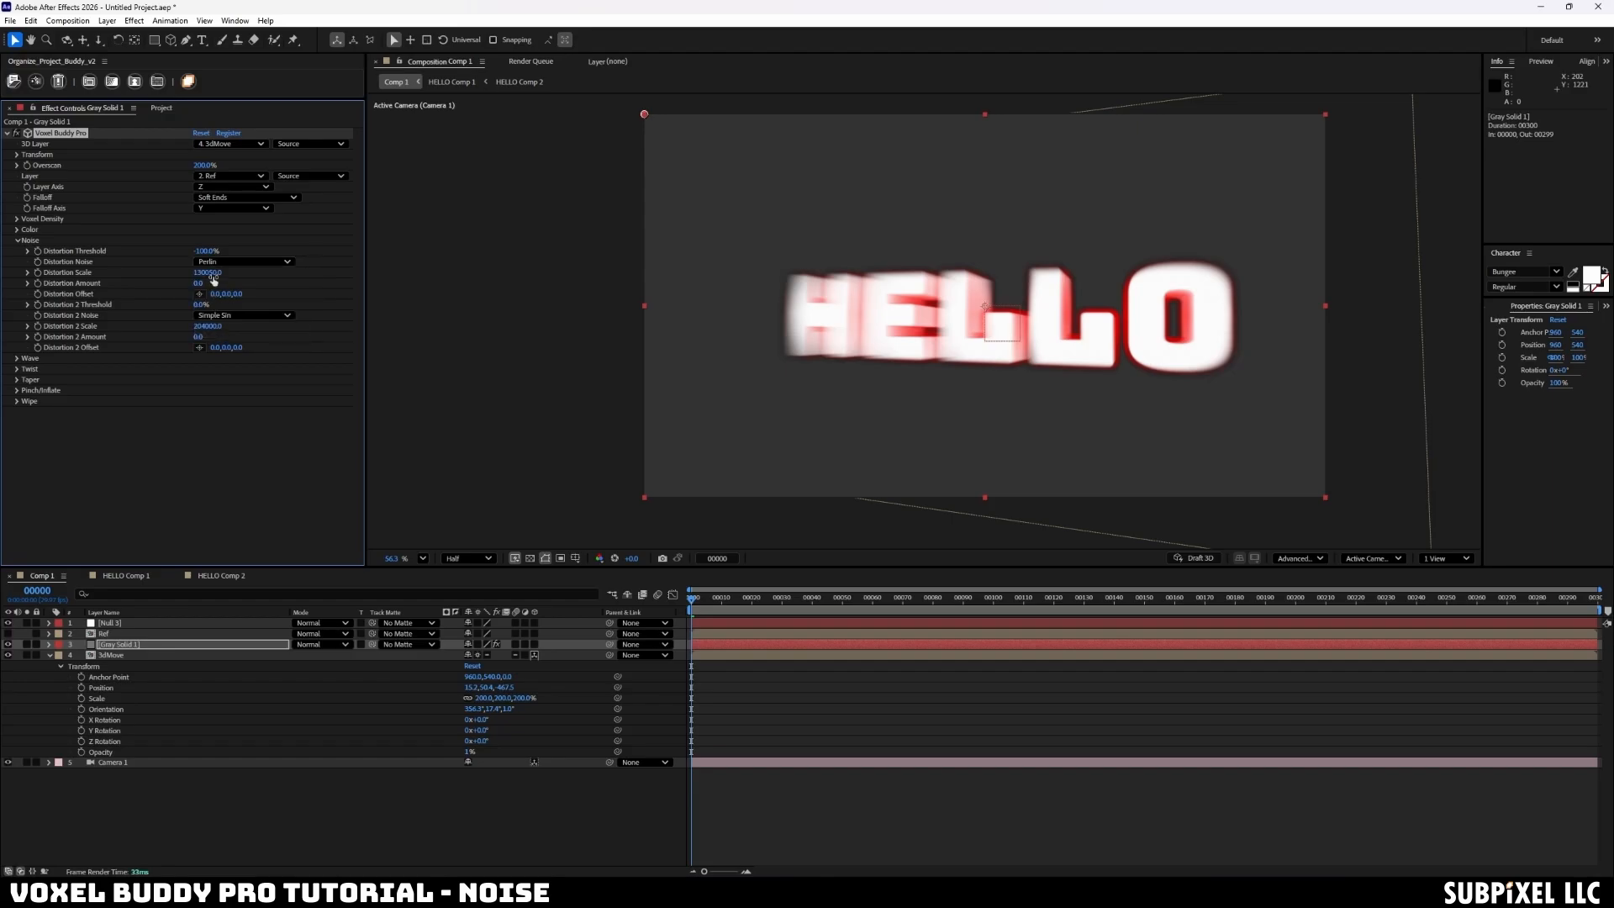
pyautogui.moveTo(213, 282); pyautogui.dragTo(222, 268)
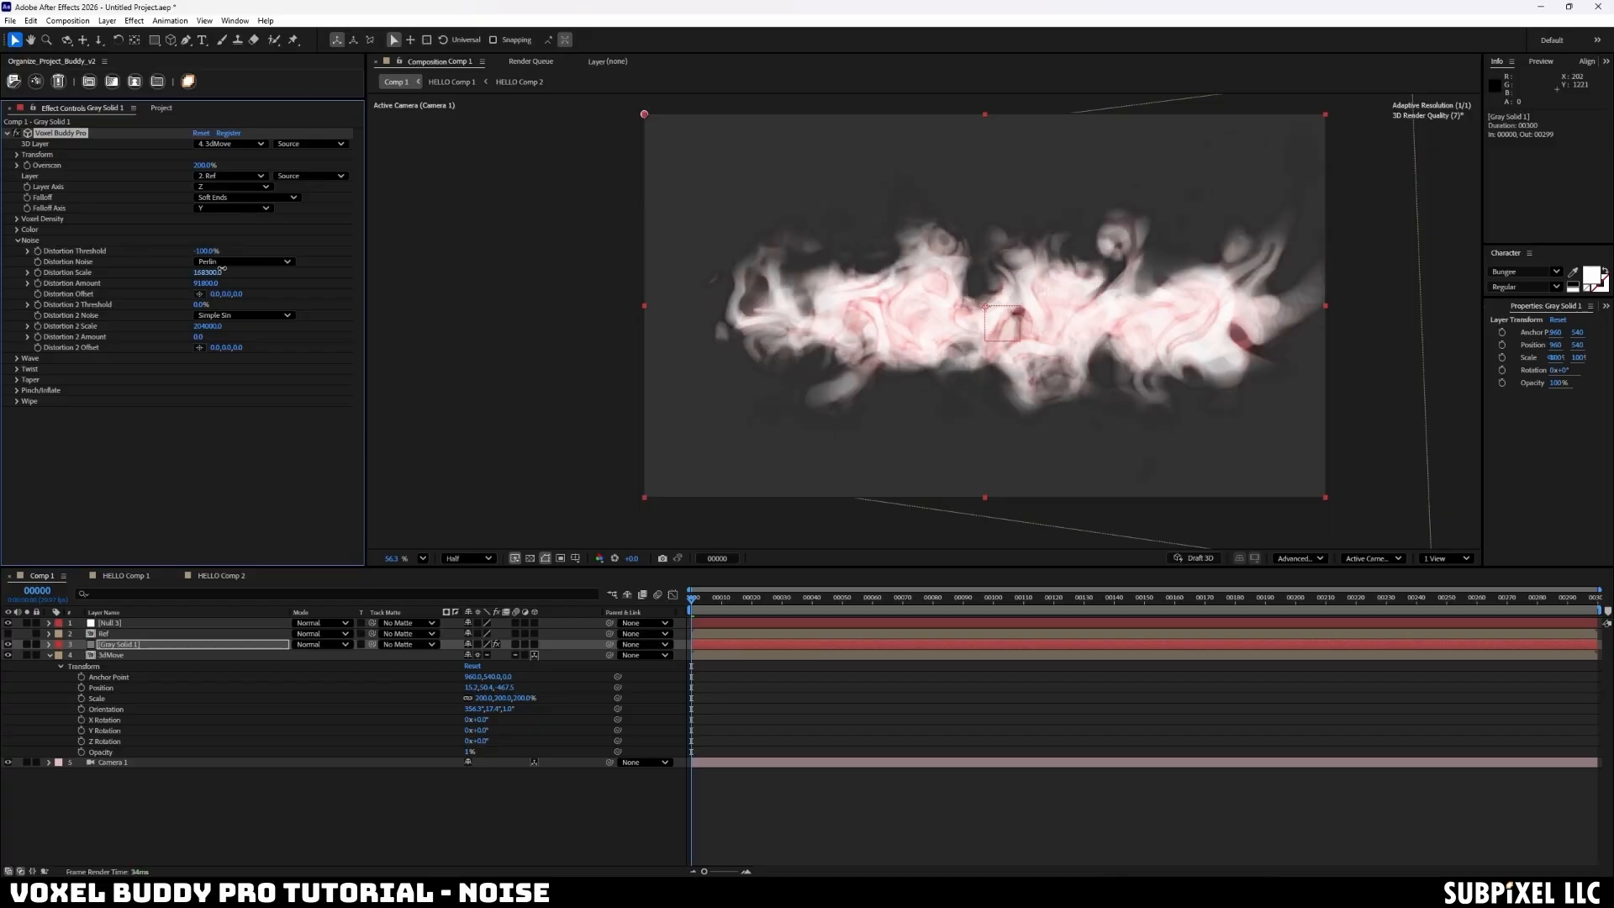
# - Try OpenSimplex as the first Distortion Noise and adjust its Distortion Amount and Distortion Scale
pyautogui.click(229, 262)
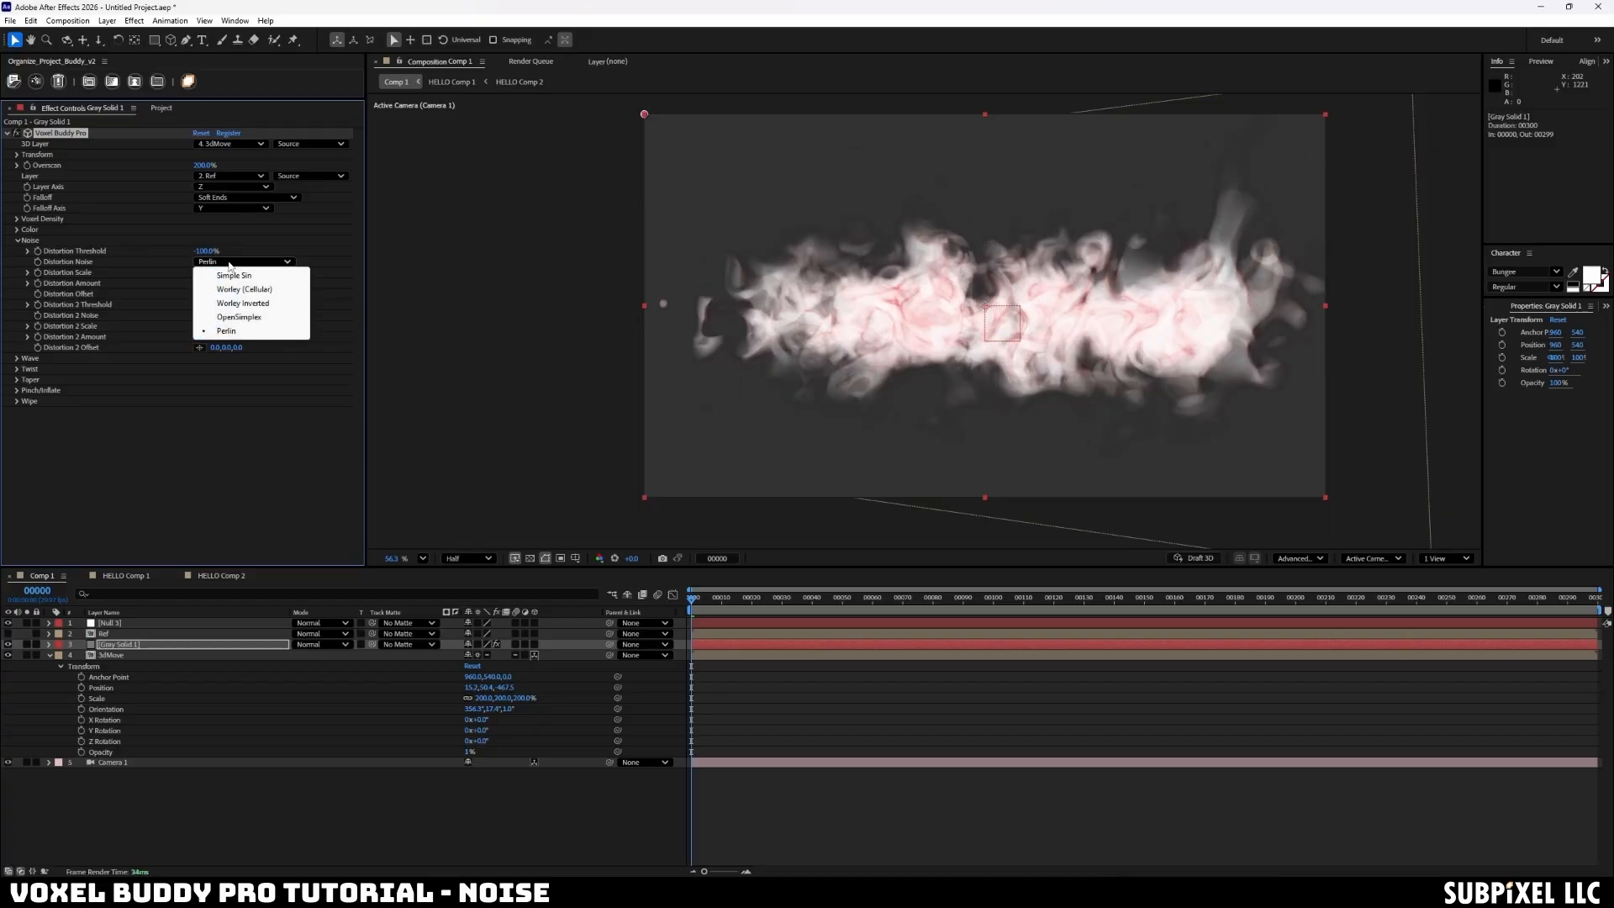
pyautogui.click(240, 317)
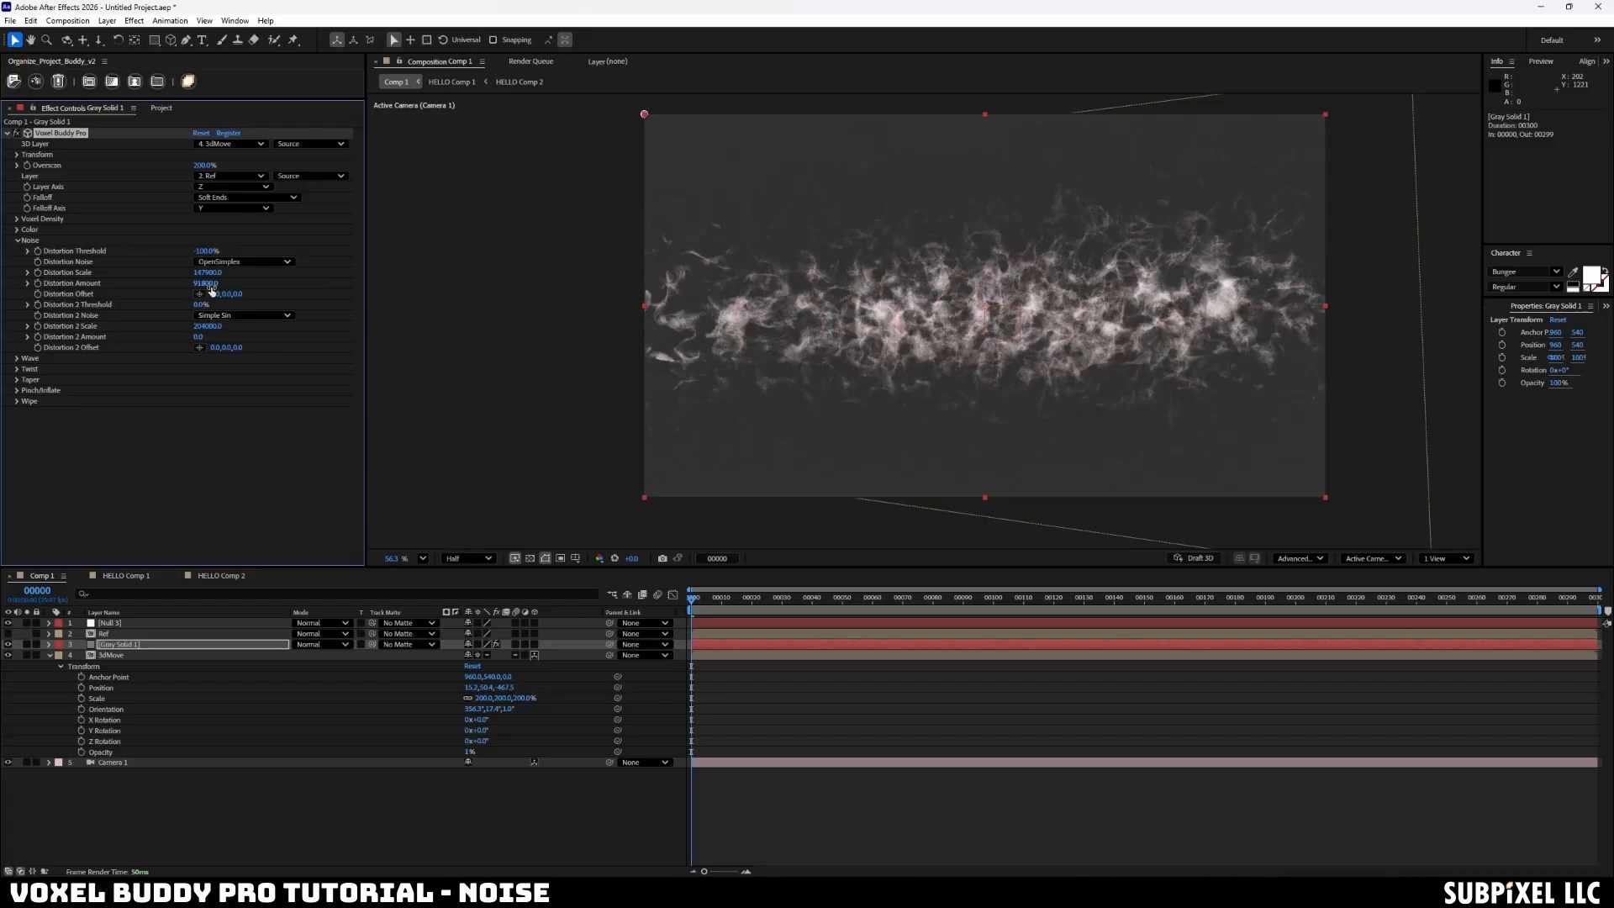
pyautogui.moveTo(233, 284)
pyautogui.mouseDown()
pyautogui.moveTo(195, 283)
pyautogui.moveTo(316, 269)
pyautogui.moveTo(220, 270)
pyautogui.moveTo(237, 269)
pyautogui.mouseUp()
# - Apply Worley (Cellular) as the first Distortion Noise at a scale of about 193,800, and rotate the 3dMove layer to about 356°, 33°, 1°
pyautogui.click(235, 263)
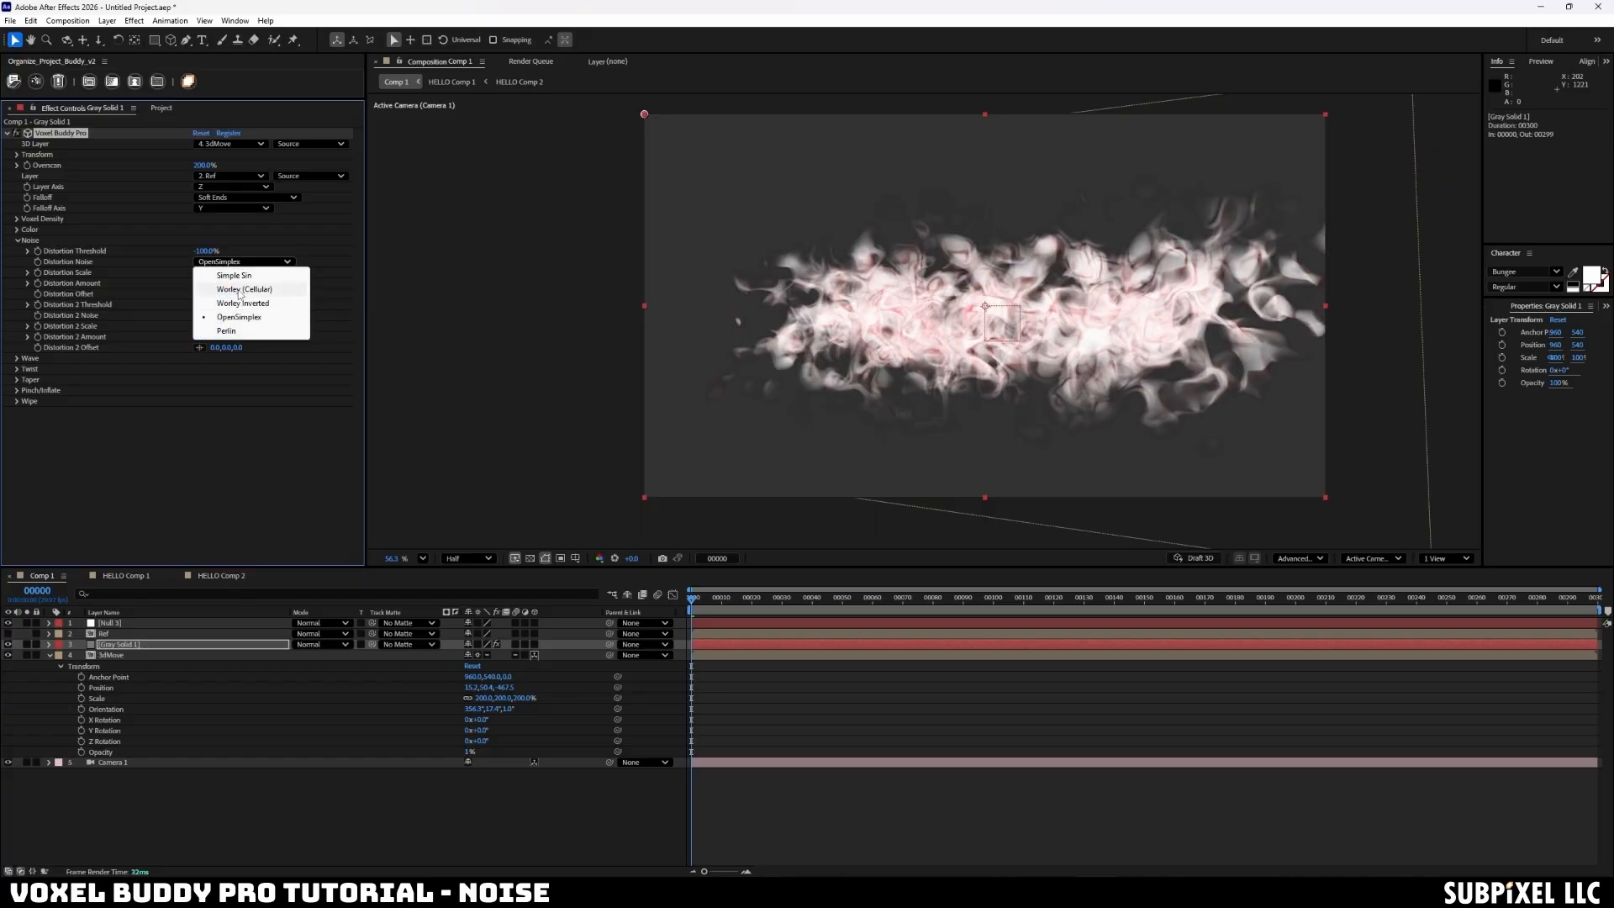
pyautogui.click(241, 290)
pyautogui.moveTo(205, 283)
pyautogui.mouseDown()
pyautogui.moveTo(227, 283)
pyautogui.moveTo(202, 274)
pyautogui.mouseUp()
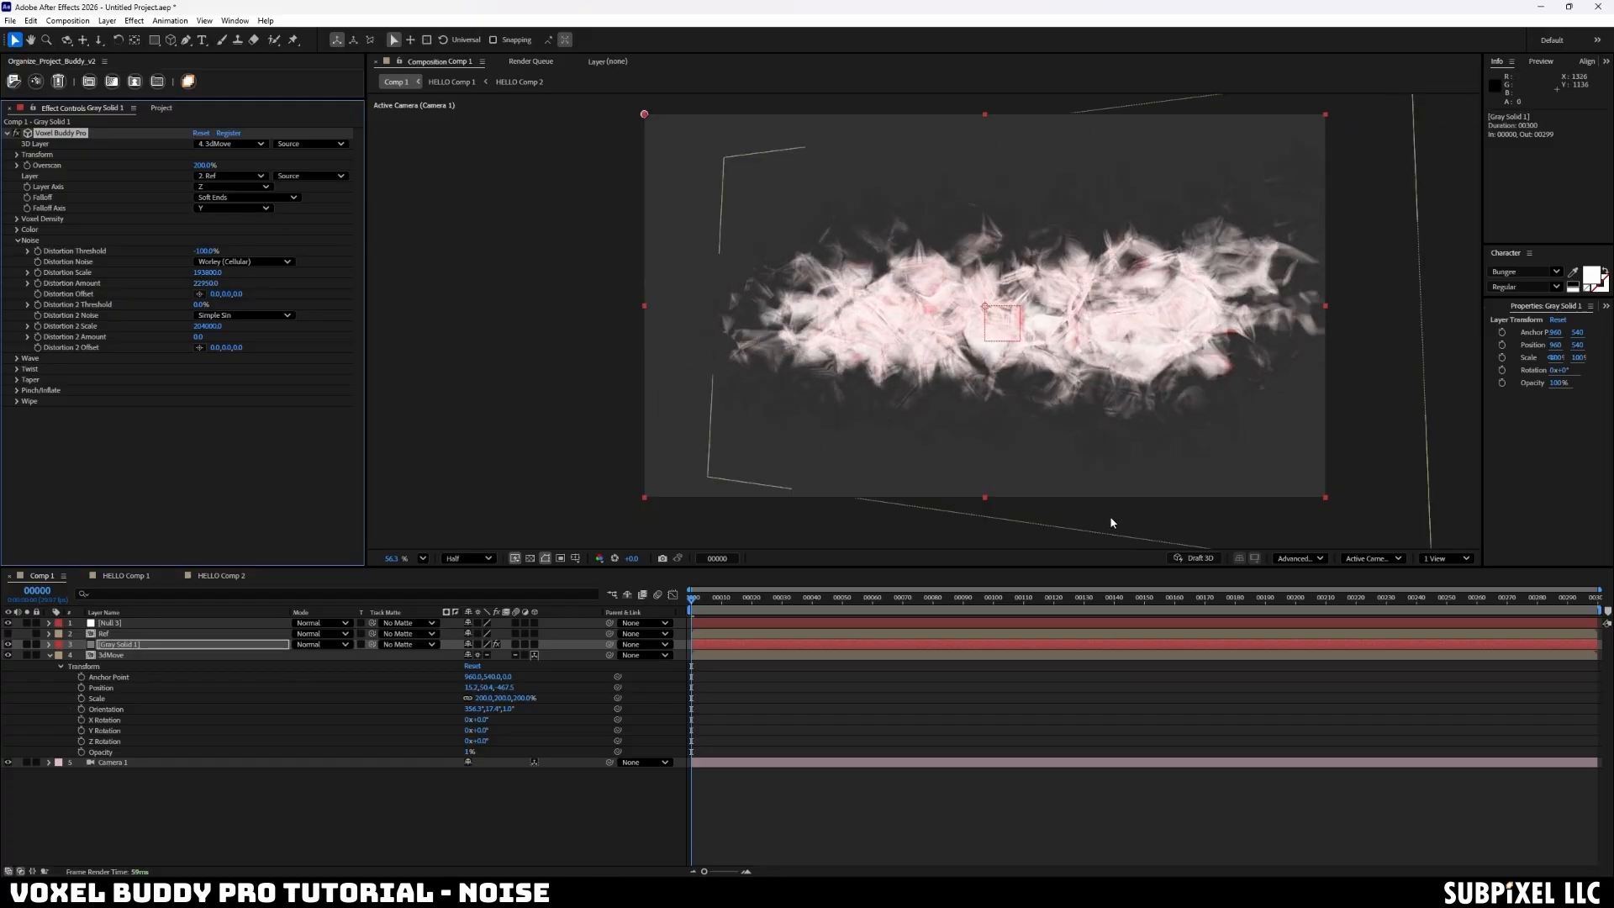
pyautogui.click(1029, 347)
pyautogui.moveTo(975, 281); pyautogui.dragTo(1000, 315)
# - Switch the first Distortion Noise on Grey Solid 1 back to Simple Sin
pyautogui.click(169, 643)
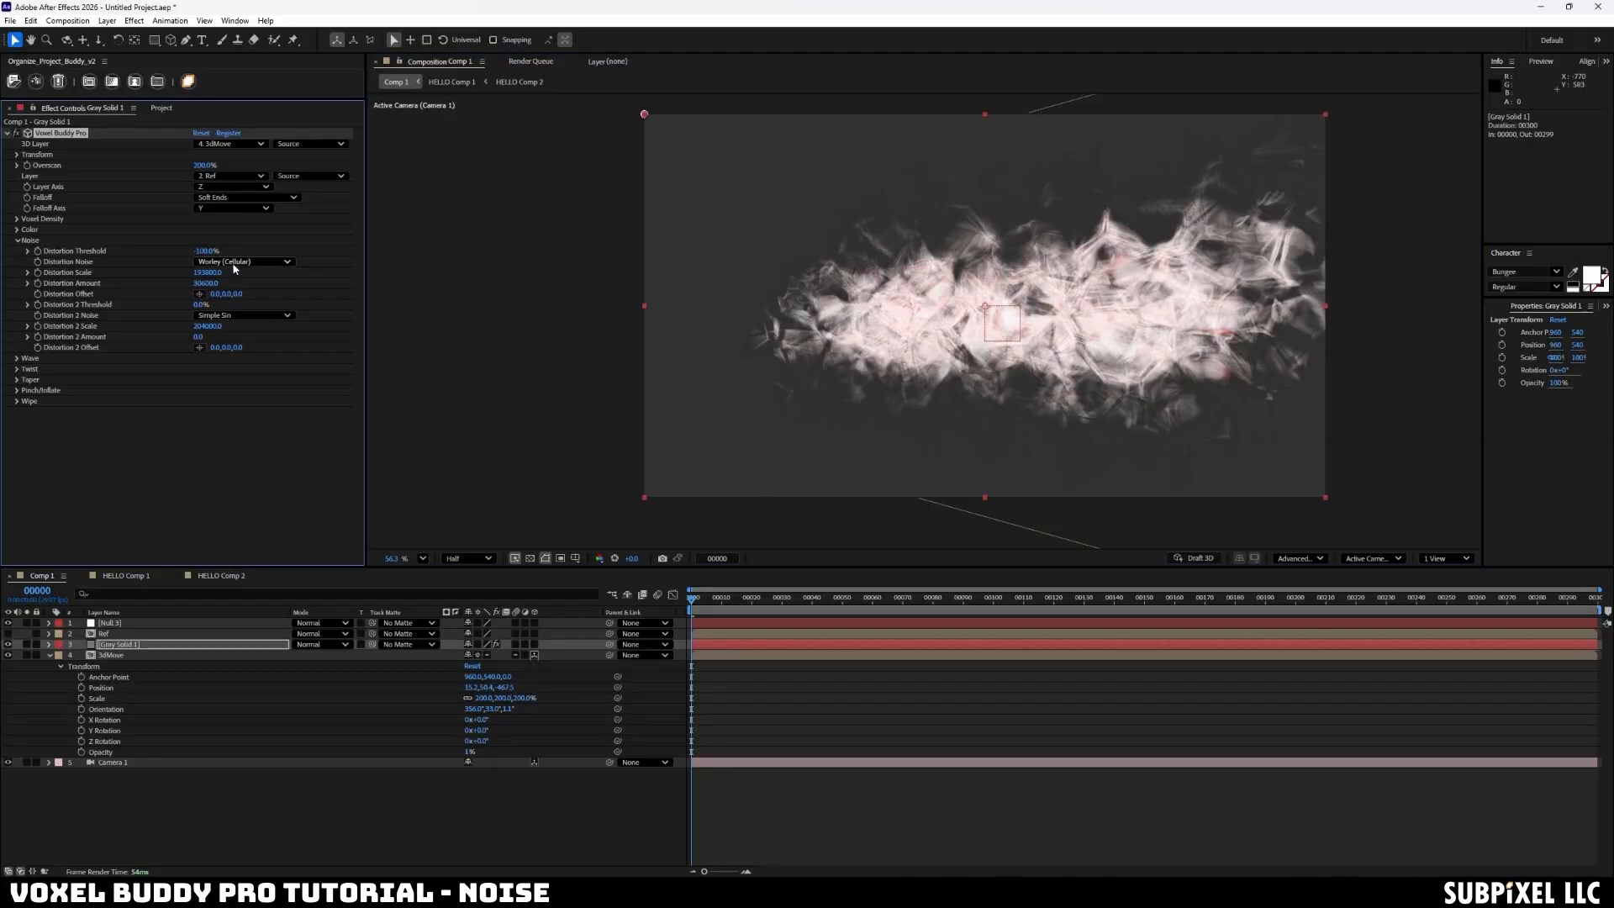
pyautogui.click(237, 262)
pyautogui.click(238, 277)
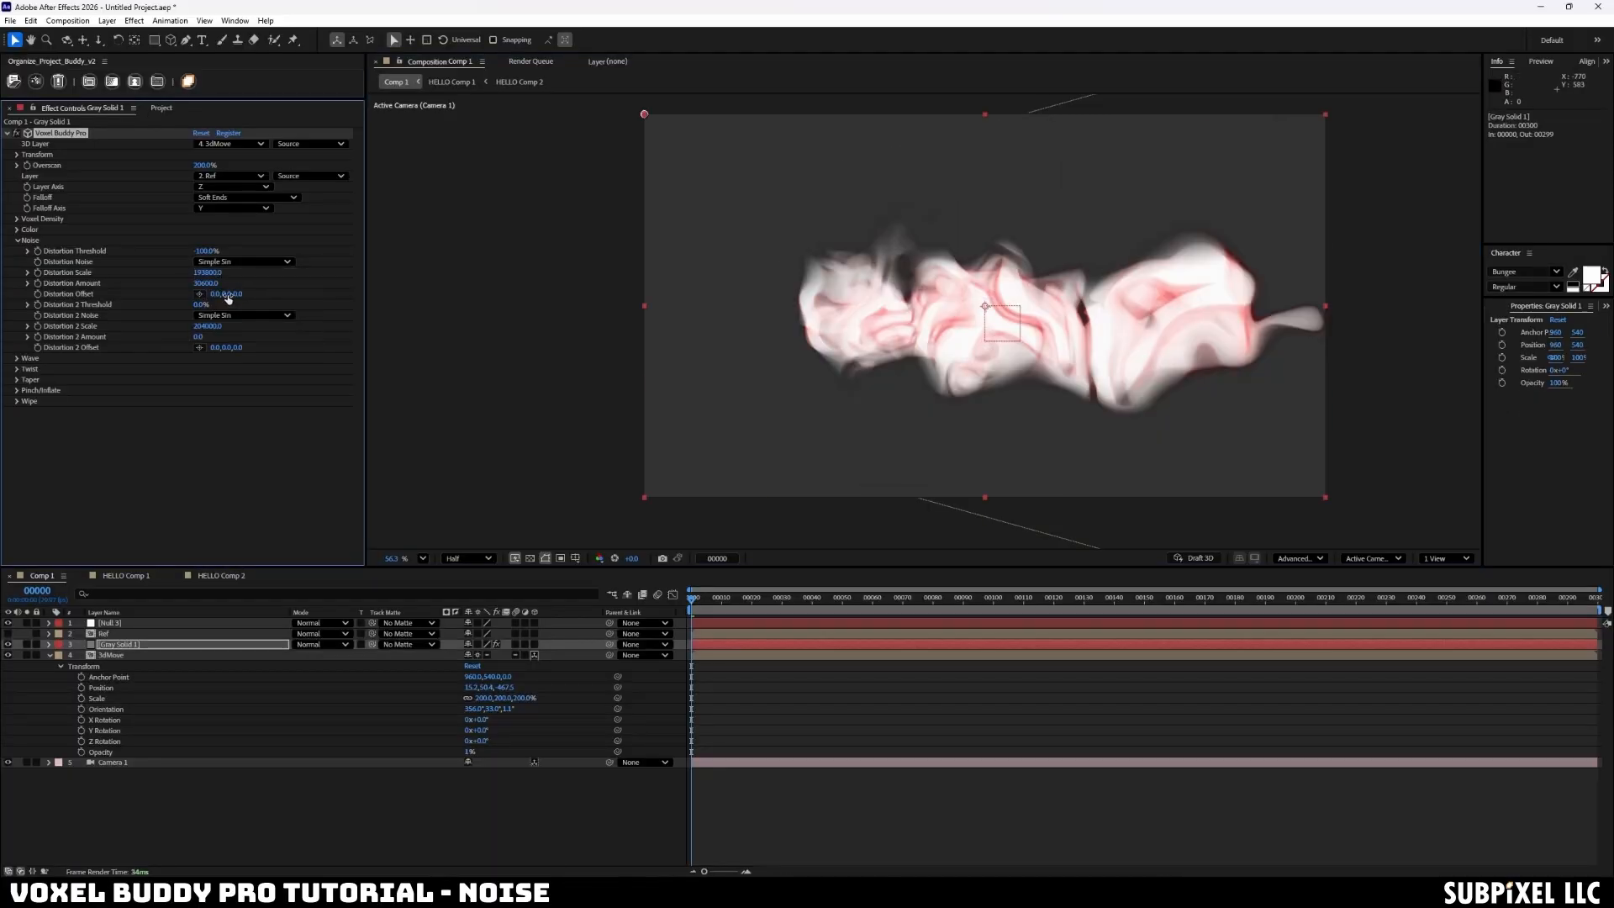
# - Try Y values between about 684 and 1,459 for the first Distortion Offset, and return it to 0
pyautogui.moveTo(234, 294); pyautogui.dragTo(931, 243)
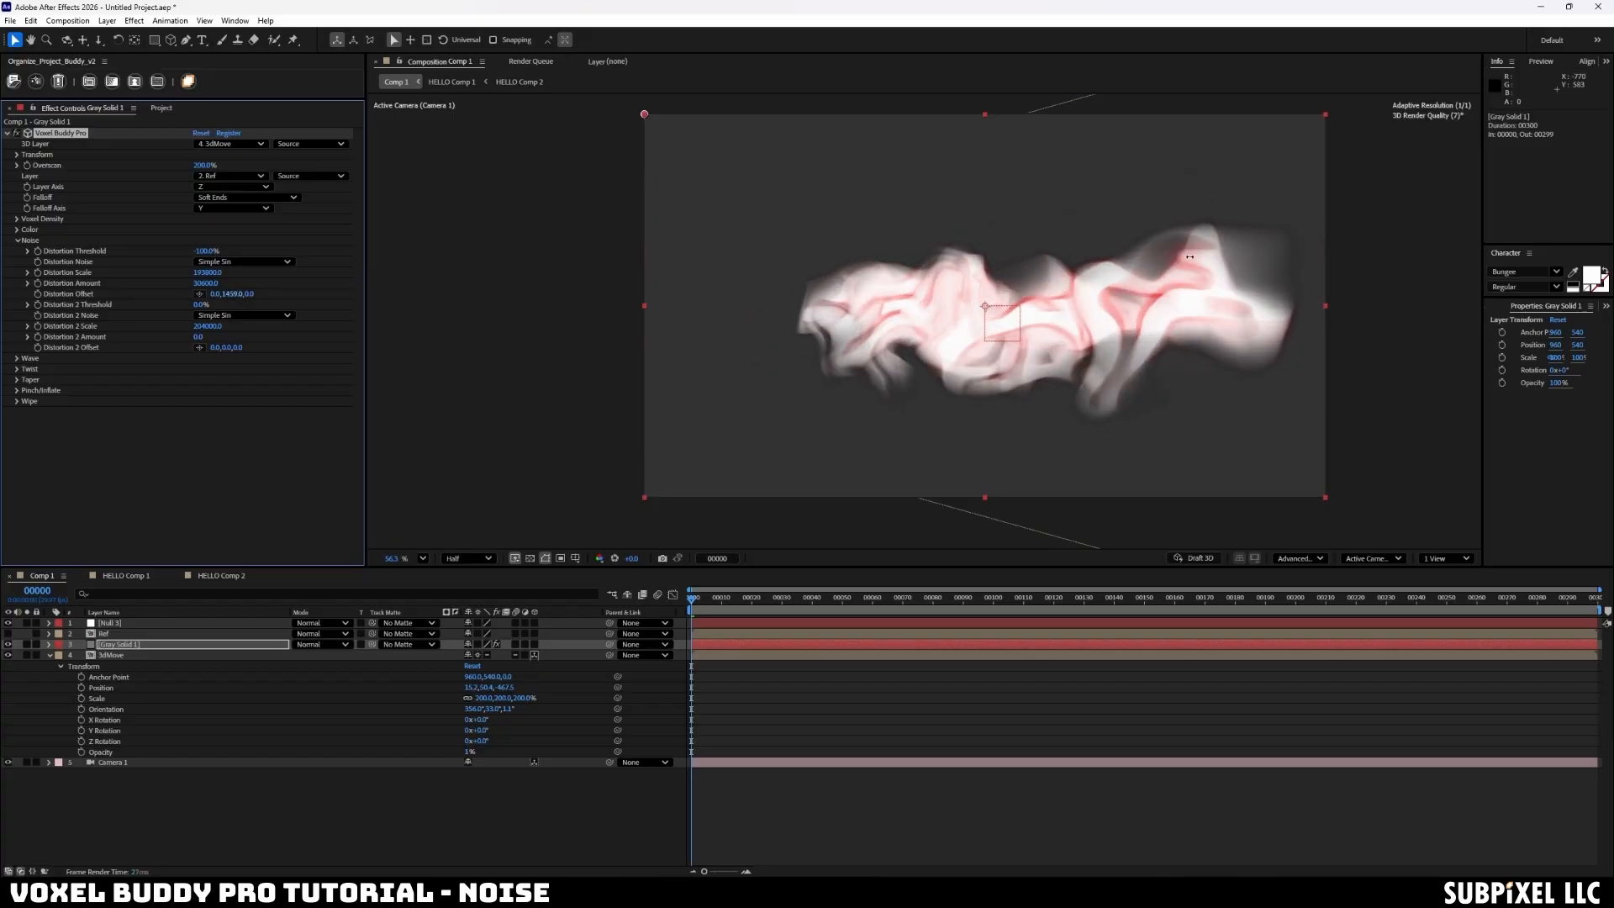
pyautogui.moveTo(1331, 263); pyautogui.dragTo(1234, 260)
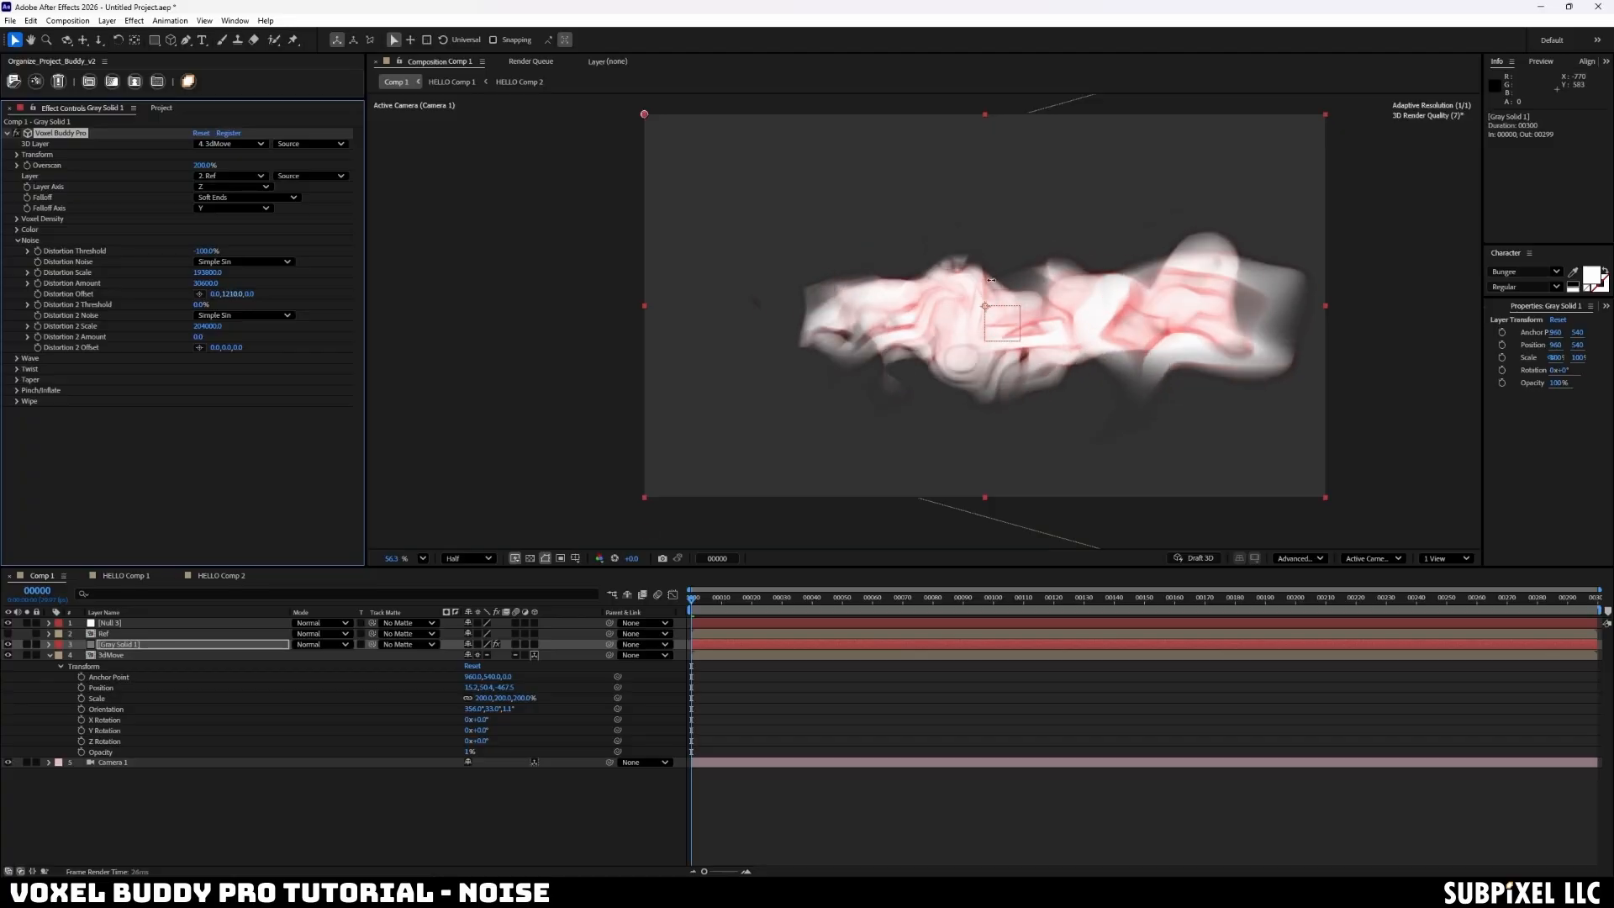
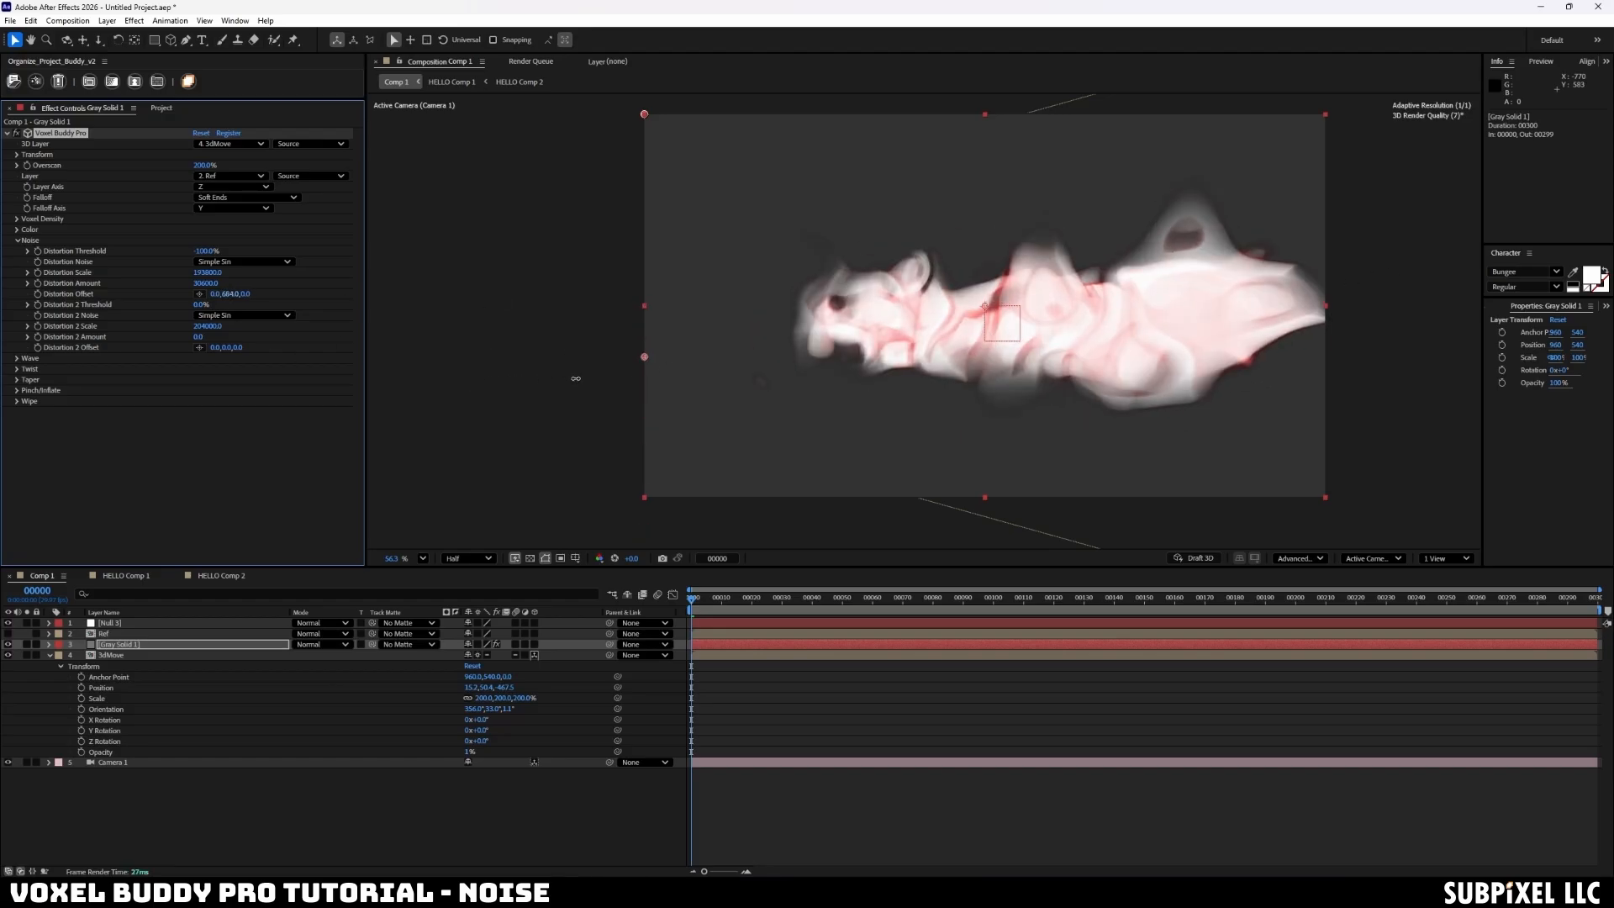
pyautogui.moveTo(1043, 334); pyautogui.dragTo(785, 346)
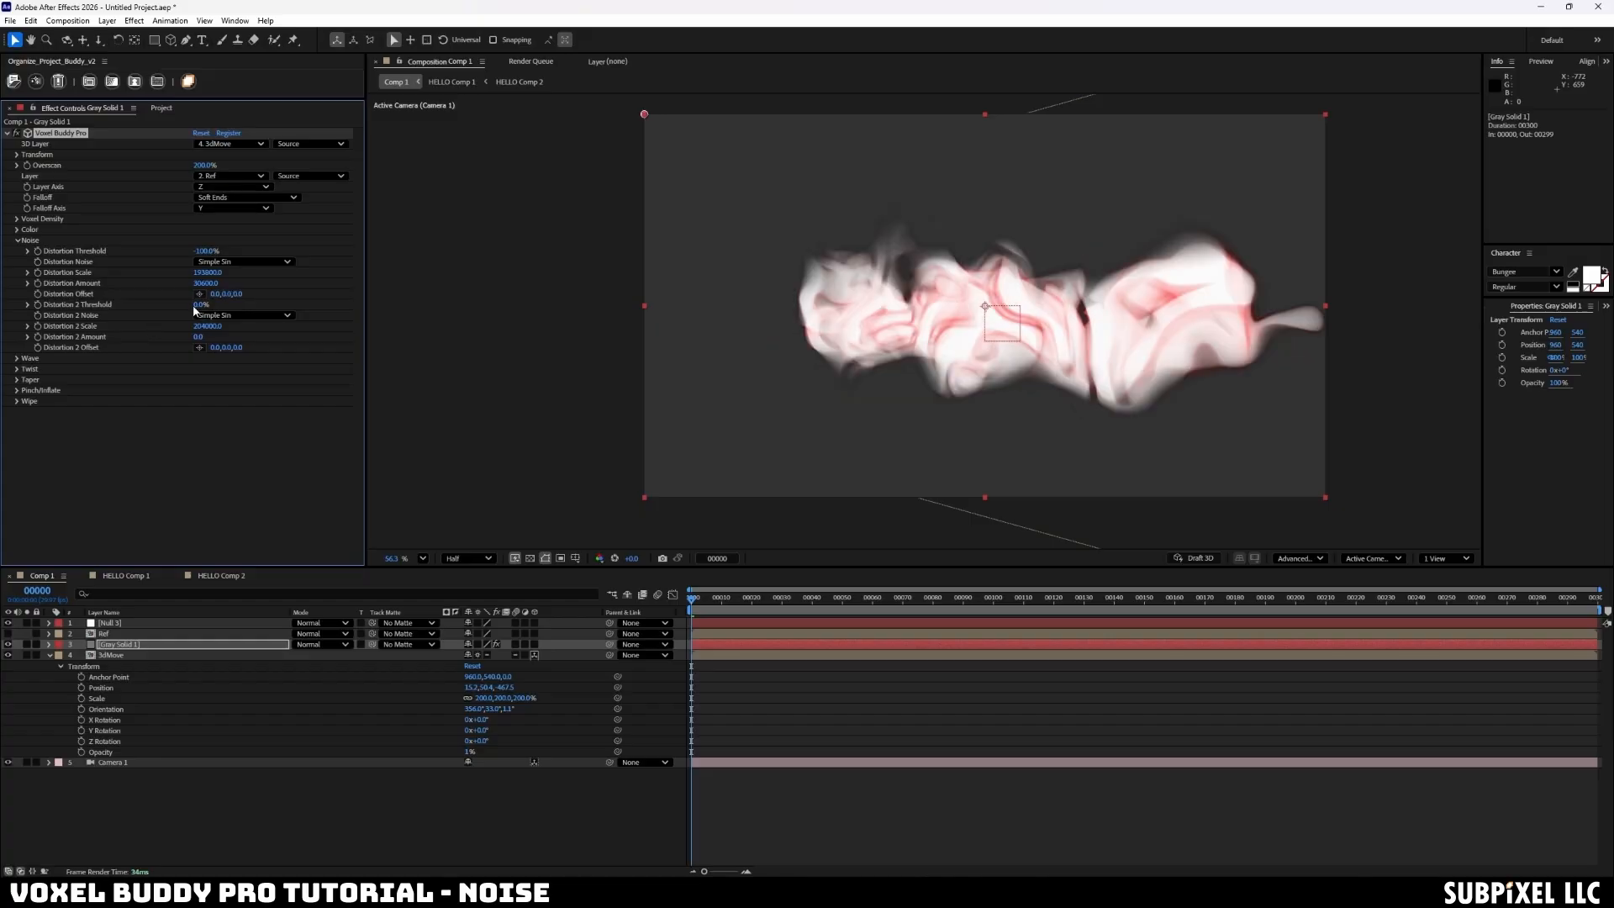
# - Set the second distortion to Worley (Cellular) with a 99% threshold and a scale of about 61,400, and raise the first Distortion Amount to about 132,600
pyautogui.moveTo(208, 330)
pyautogui.mouseDown()
pyautogui.moveTo(423, 309)
pyautogui.moveTo(257, 314)
pyautogui.moveTo(179, 336)
pyautogui.mouseUp()
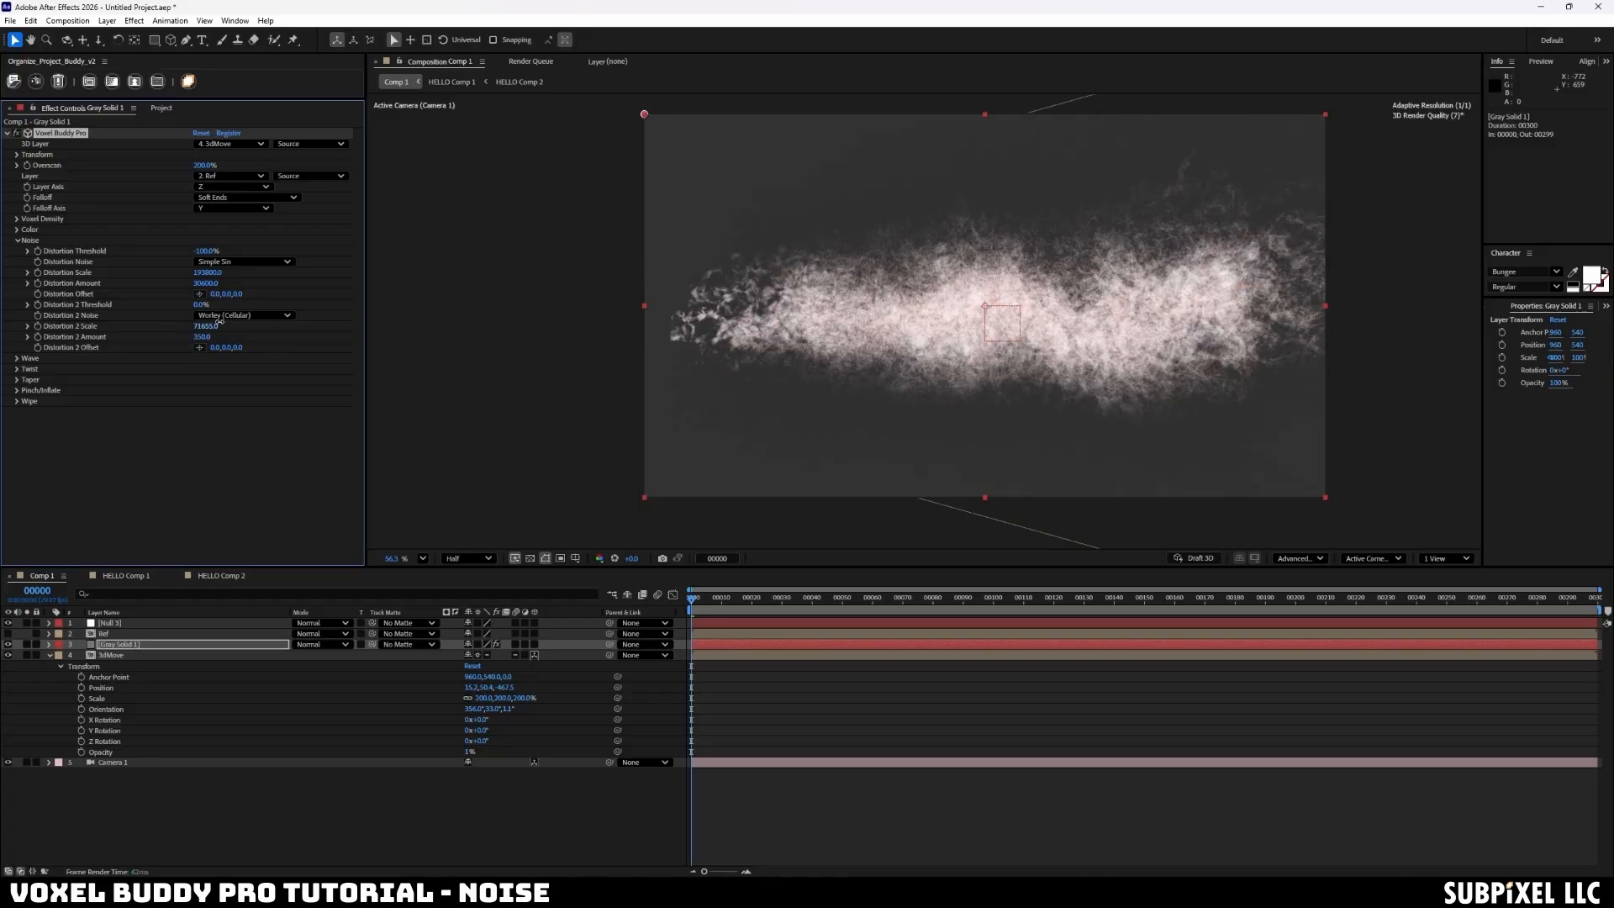
pyautogui.moveTo(209, 284); pyautogui.dragTo(294, 284)
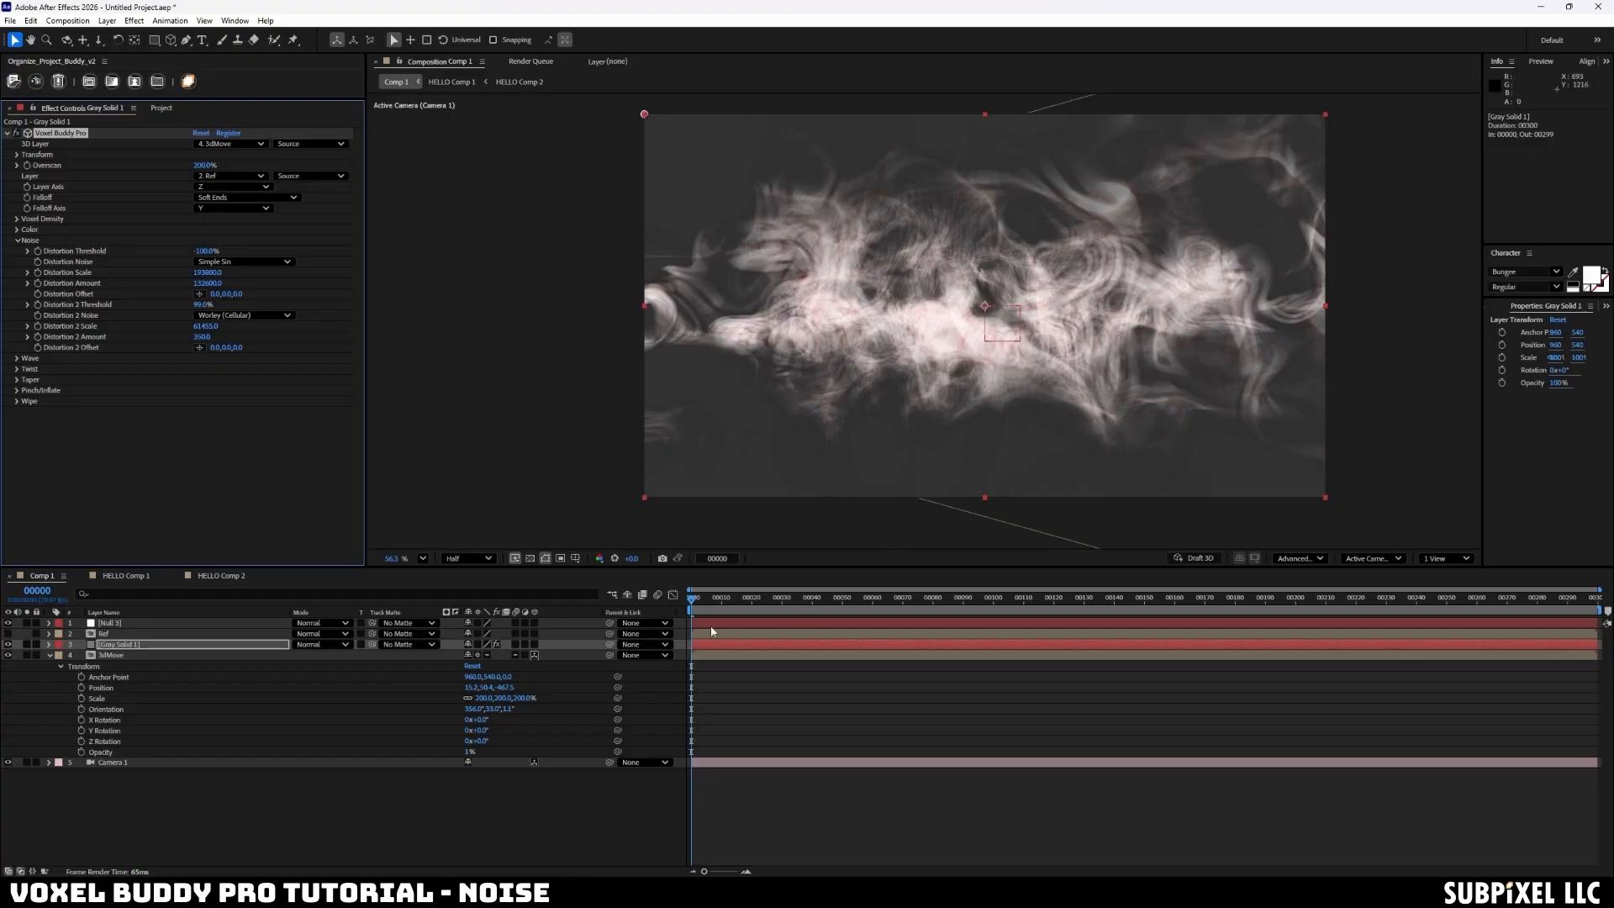
# - Rotate the 3dMove layer to an orientation of about 356.2°, 23.1°, 1.0°
pyautogui.click(220, 654)
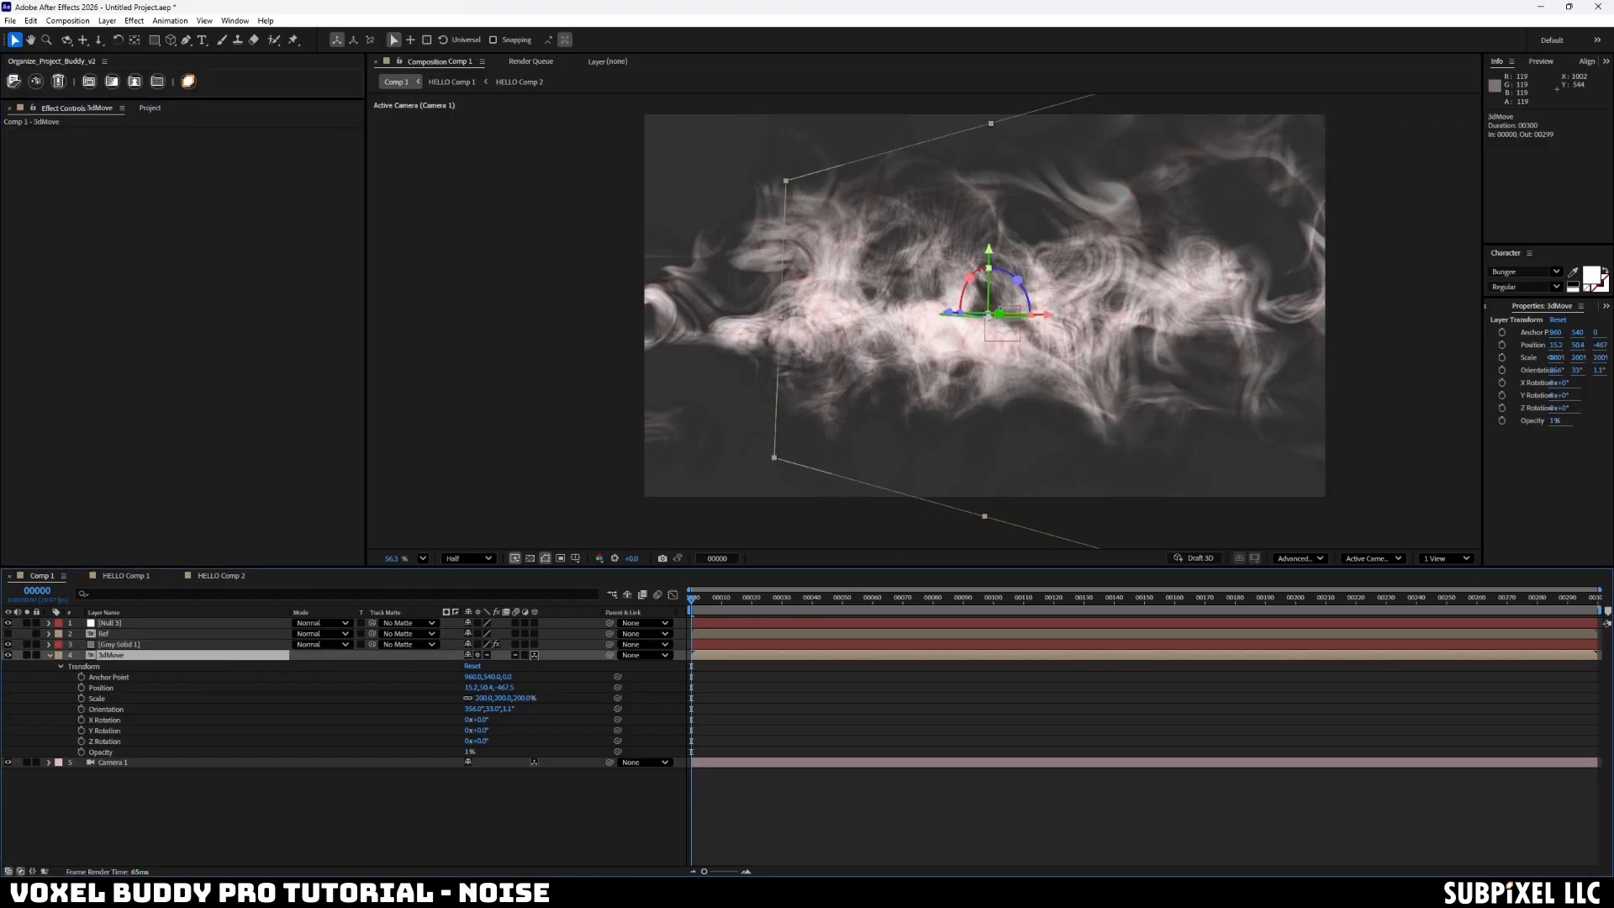
pyautogui.moveTo(1010, 319)
pyautogui.mouseDown()
pyautogui.moveTo(972, 311)
pyautogui.moveTo(1008, 316)
pyautogui.moveTo(985, 316)
pyautogui.mouseUp()
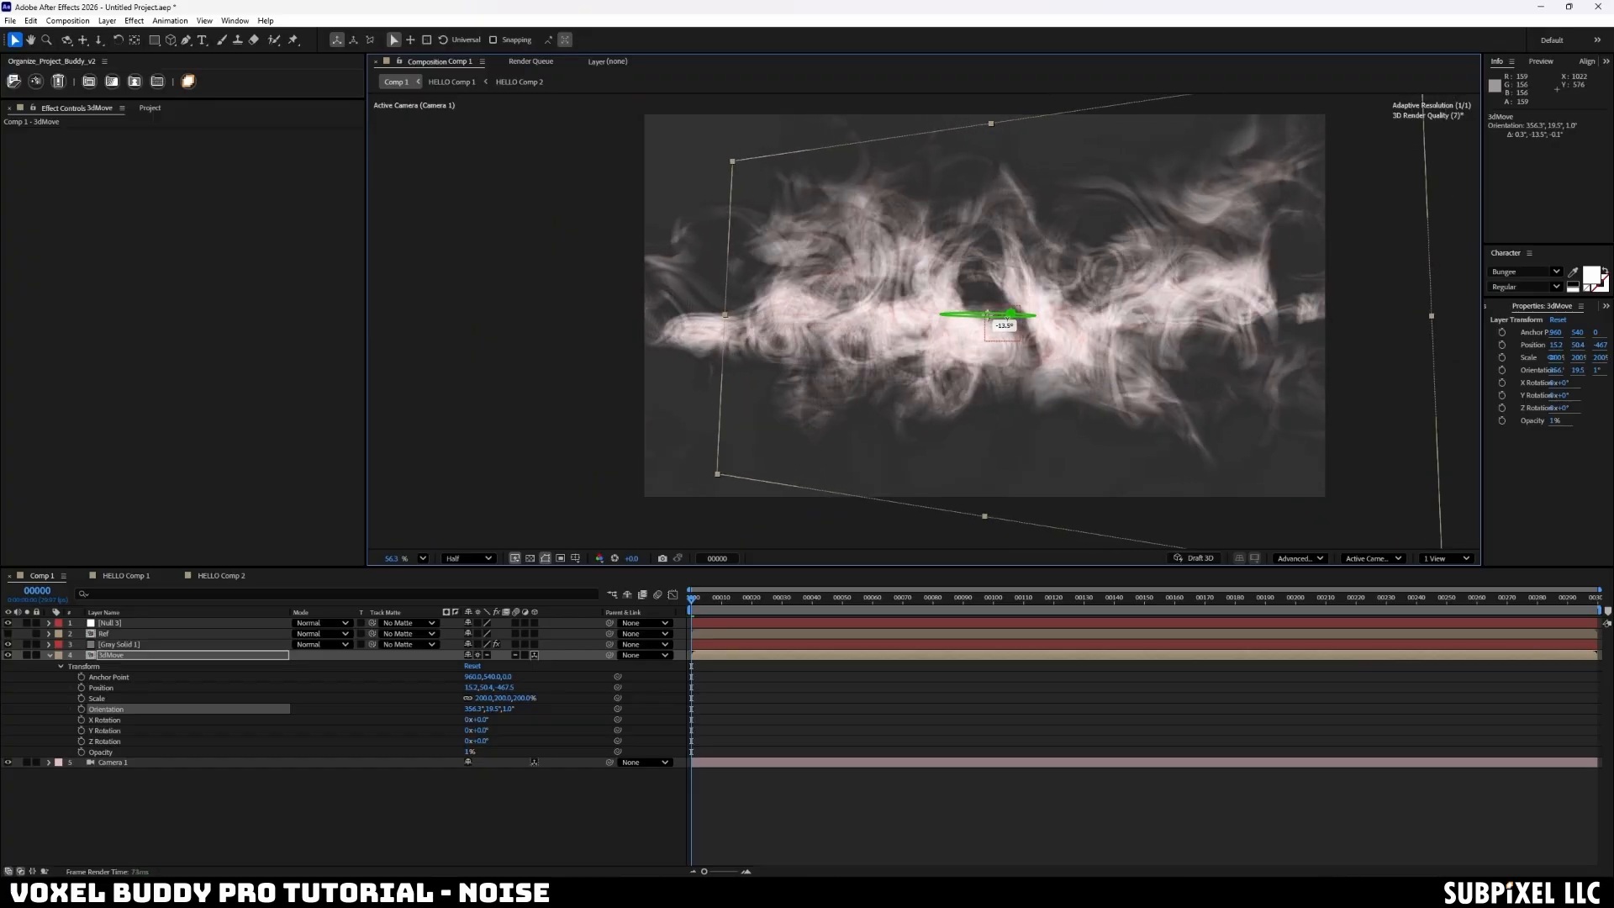
pyautogui.scroll(6, 944, 225)
pyautogui.scroll(-3, 945, 224)
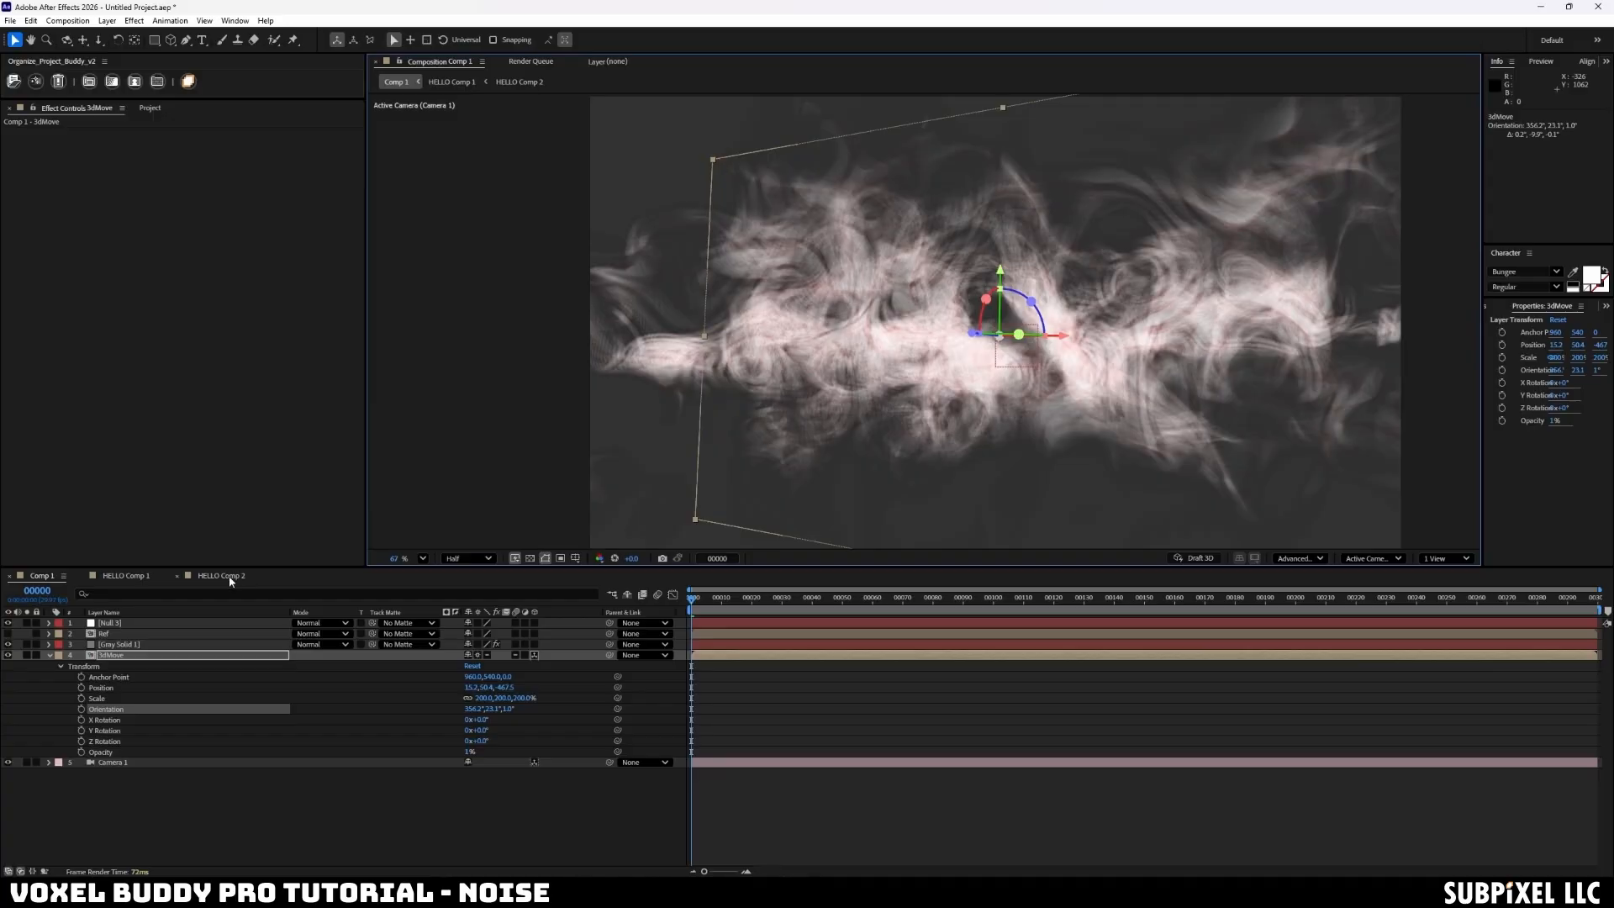
# - Increase the Overscan on Grey Solid 1 to about 296% and reveal the Voxel Density settings
pyautogui.click(116, 644)
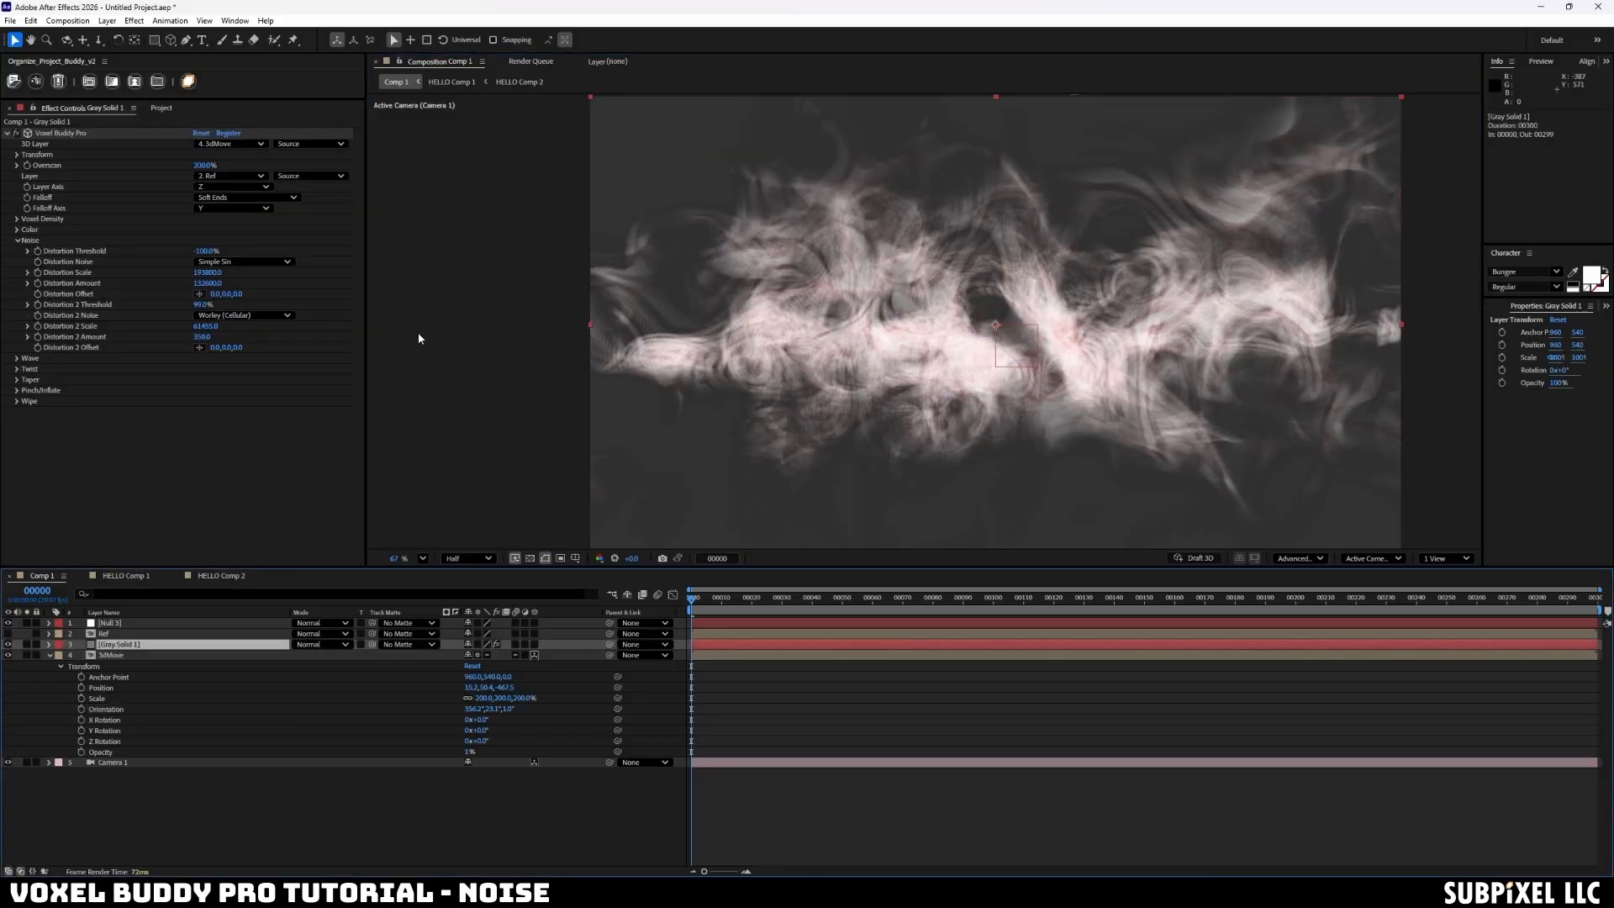
pyautogui.moveTo(200, 165); pyautogui.dragTo(330, 166)
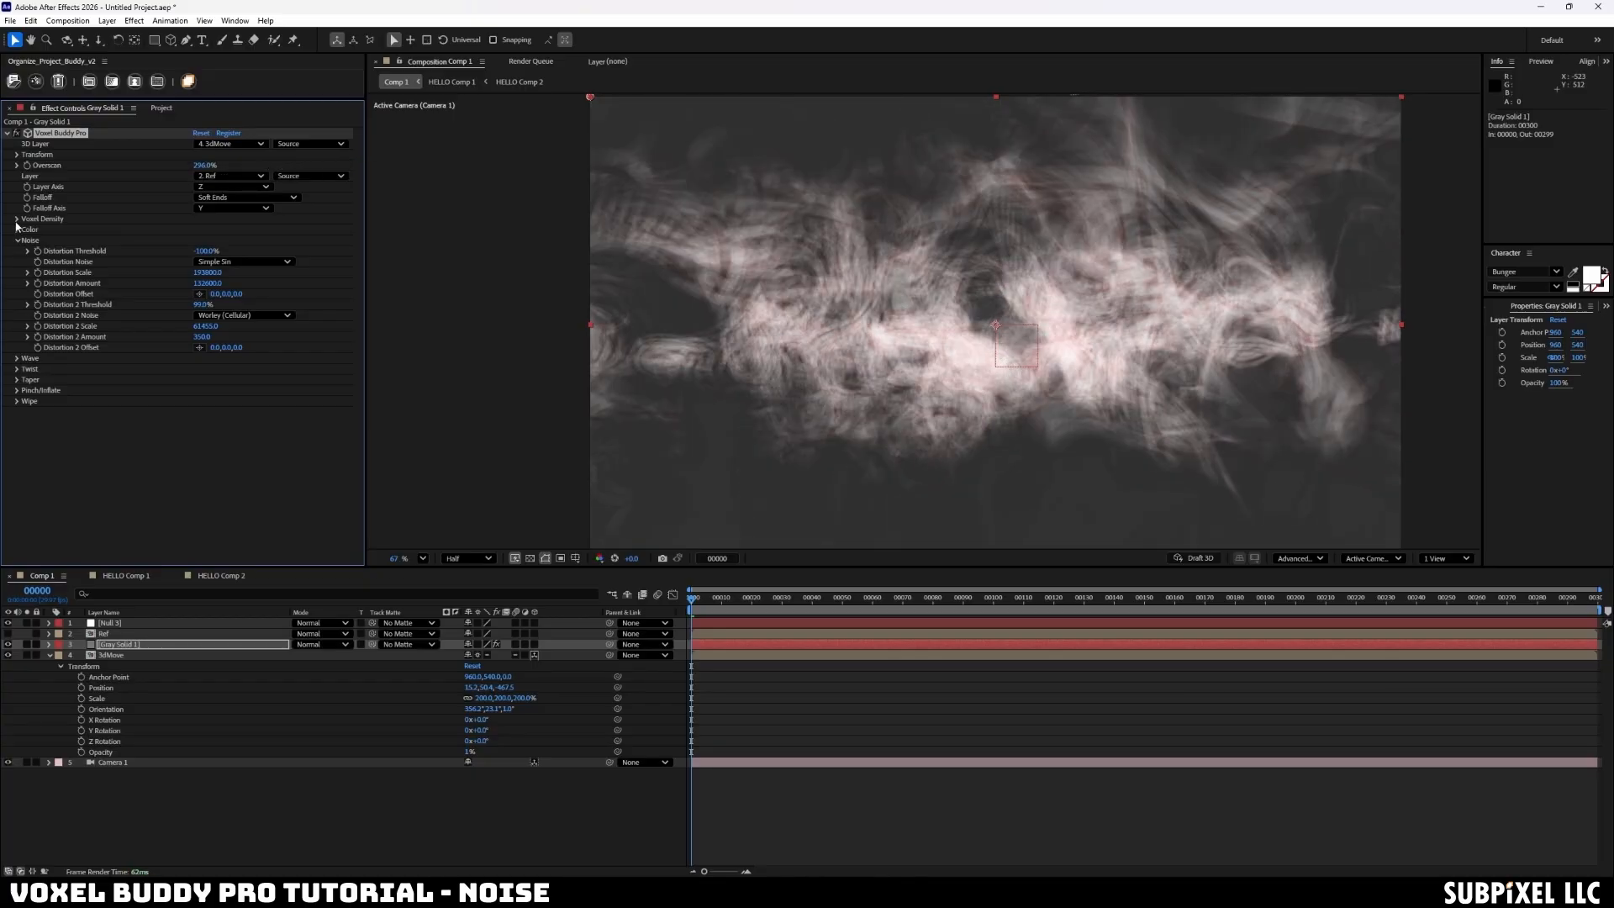
pyautogui.click(17, 219)
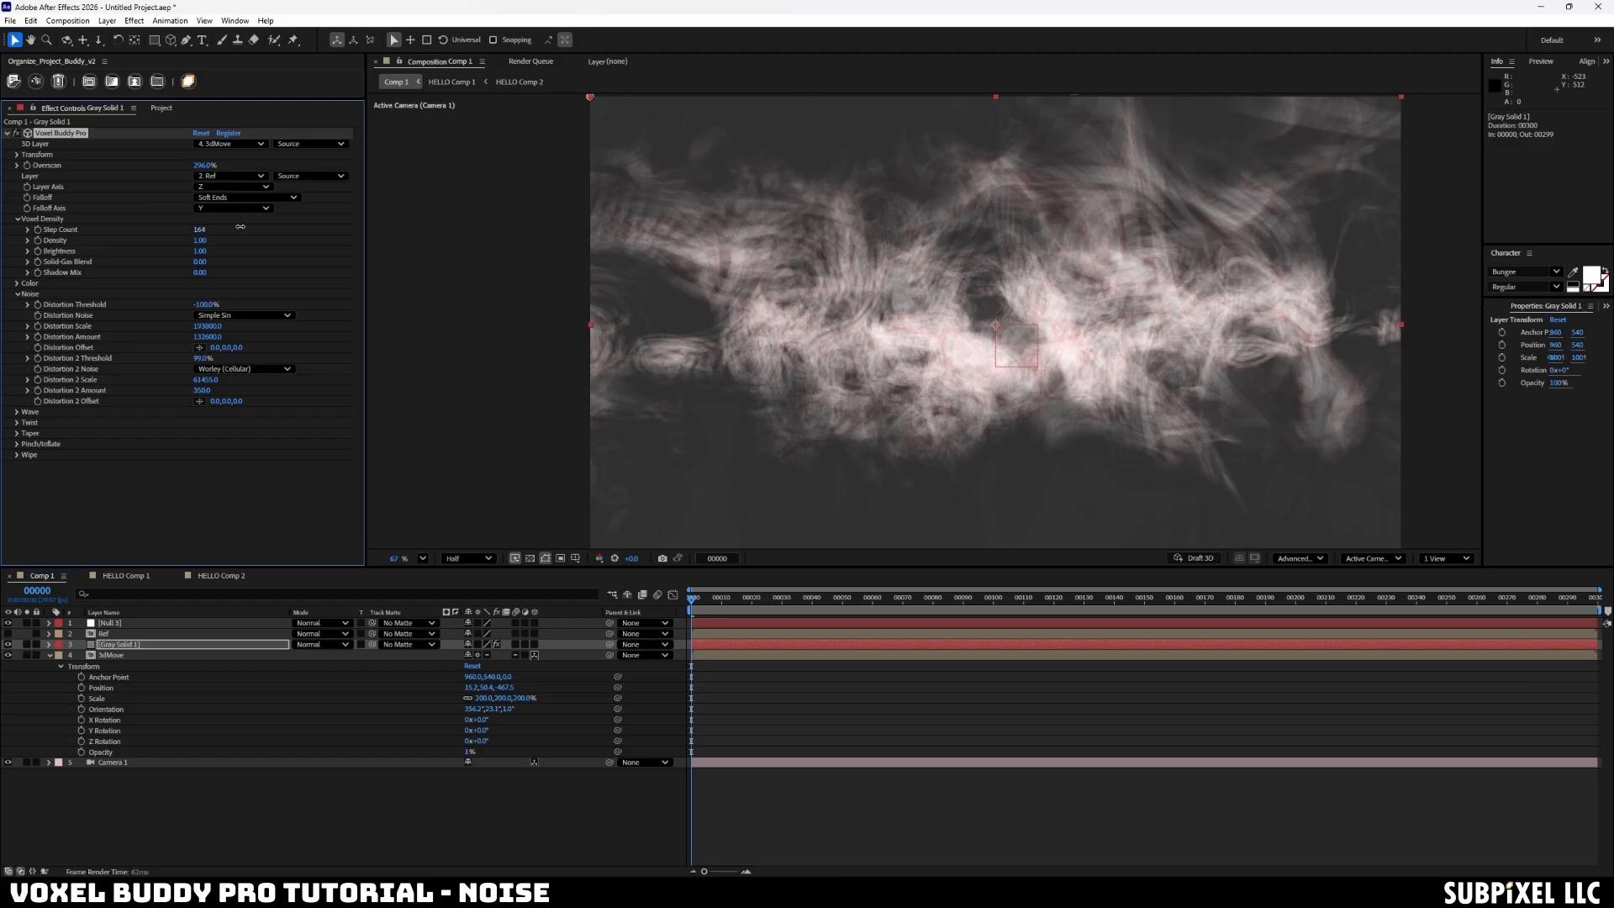
# - Try a Step Count of 508 and a Density of about 15 in the grey solid's Voxel Buddy Pro effect
pyautogui.moveTo(241, 227); pyautogui.dragTo(476, 191)
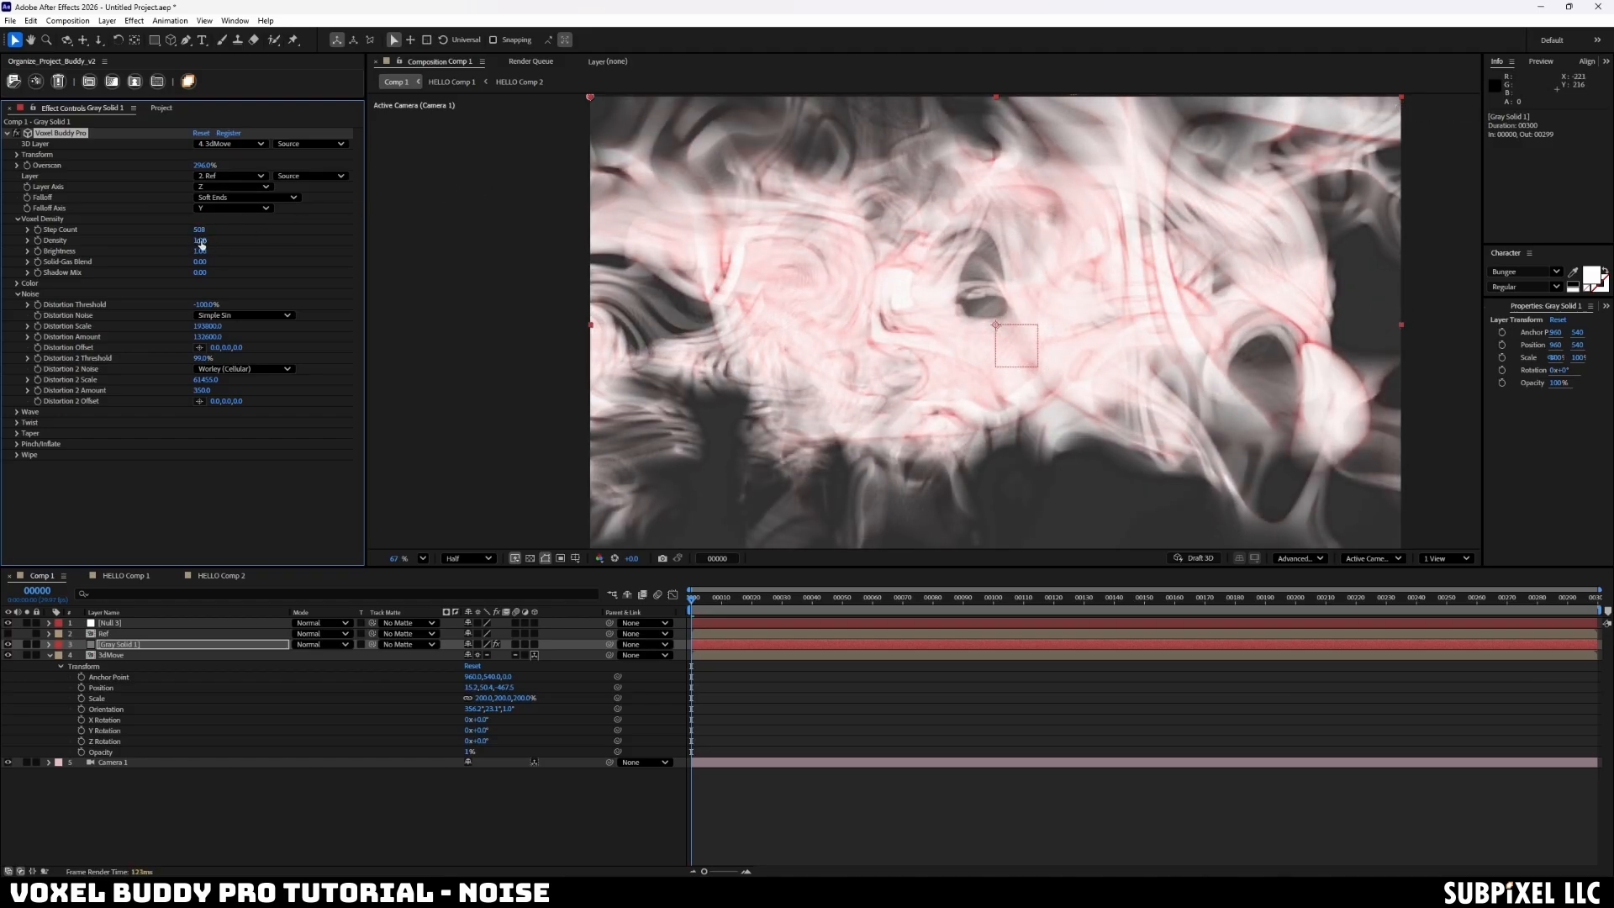
pyautogui.moveTo(218, 238); pyautogui.dragTo(336, 235)
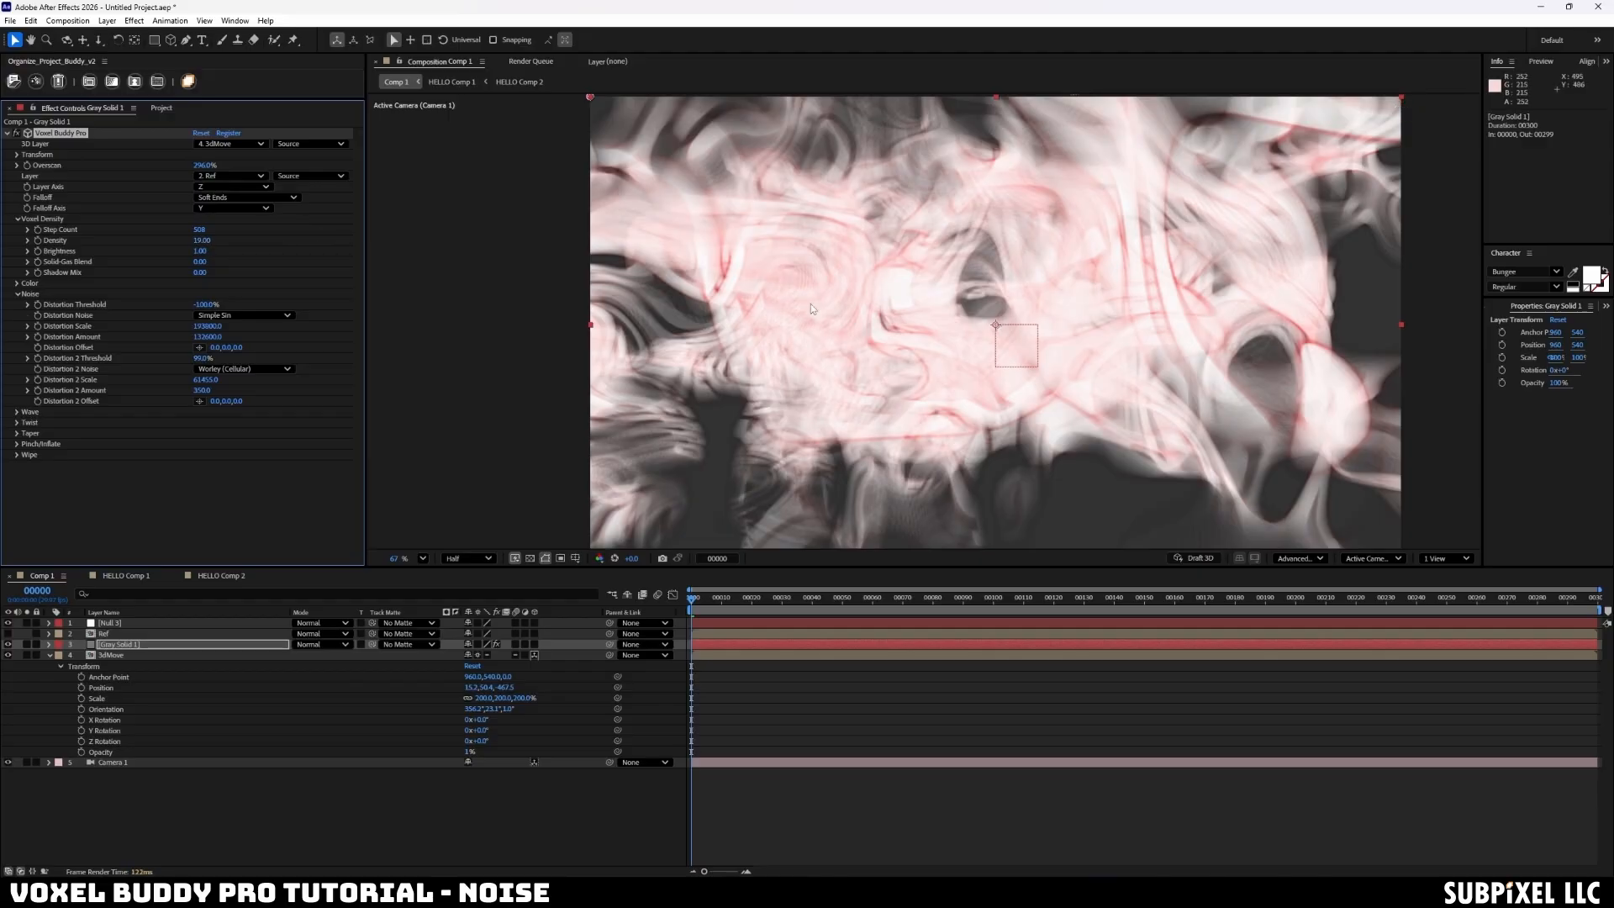
# - Try rotating the 3dMove layer in the composition view, and undo the rotation together with the Density and Step Count changes
pyautogui.click(162, 654)
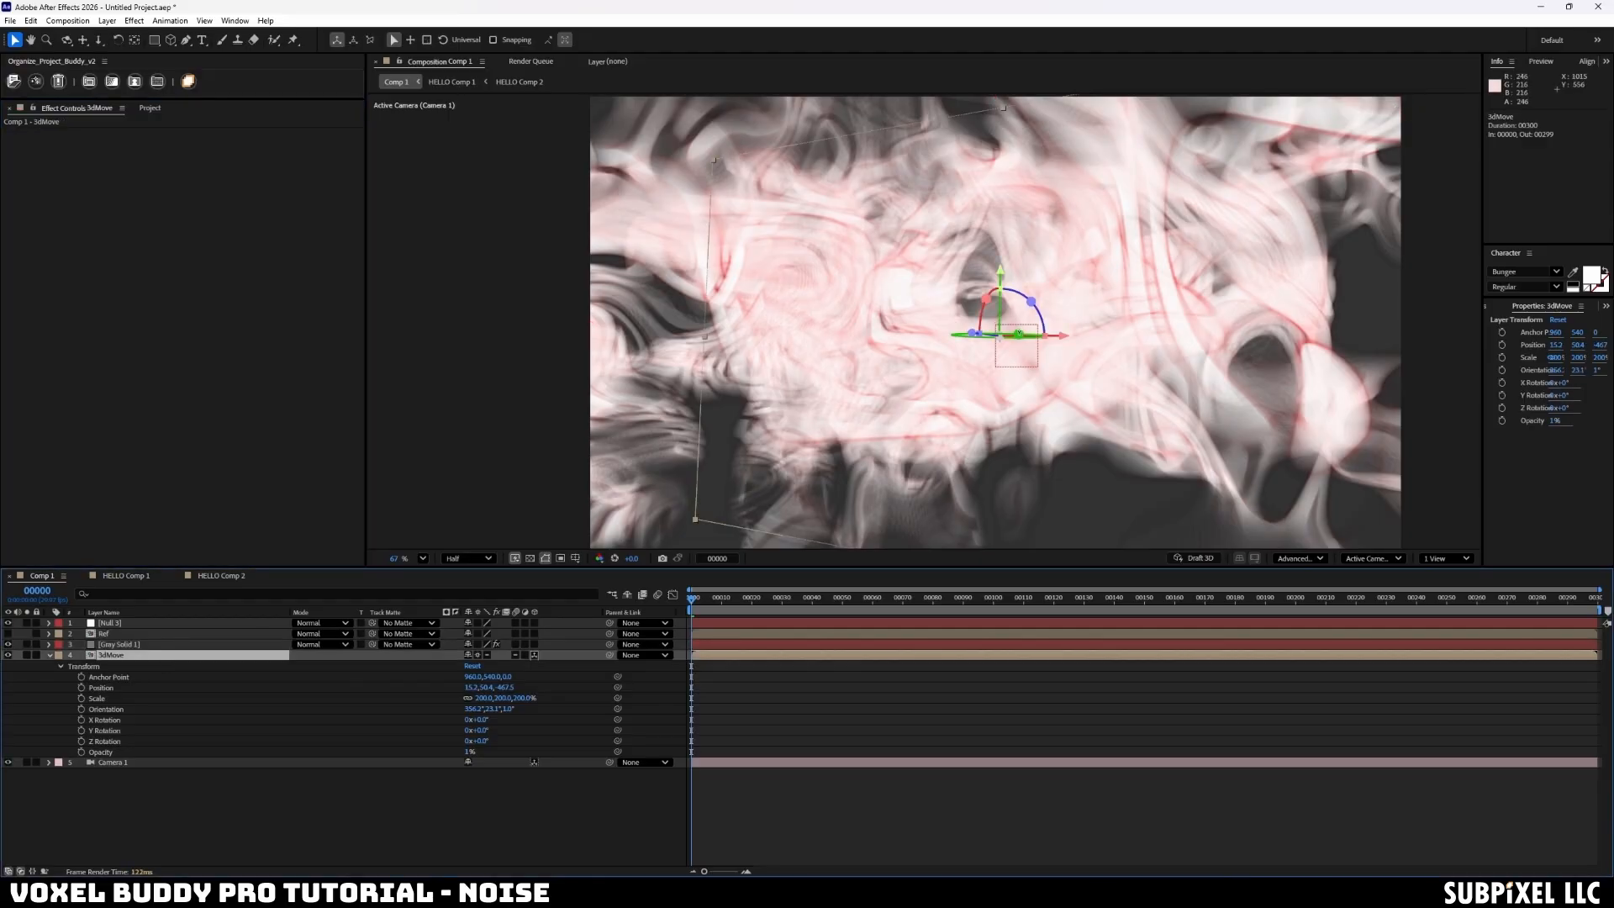
pyautogui.moveTo(1009, 335); pyautogui.dragTo(1005, 334)
pyautogui.hotkey('ctrl', 'z')
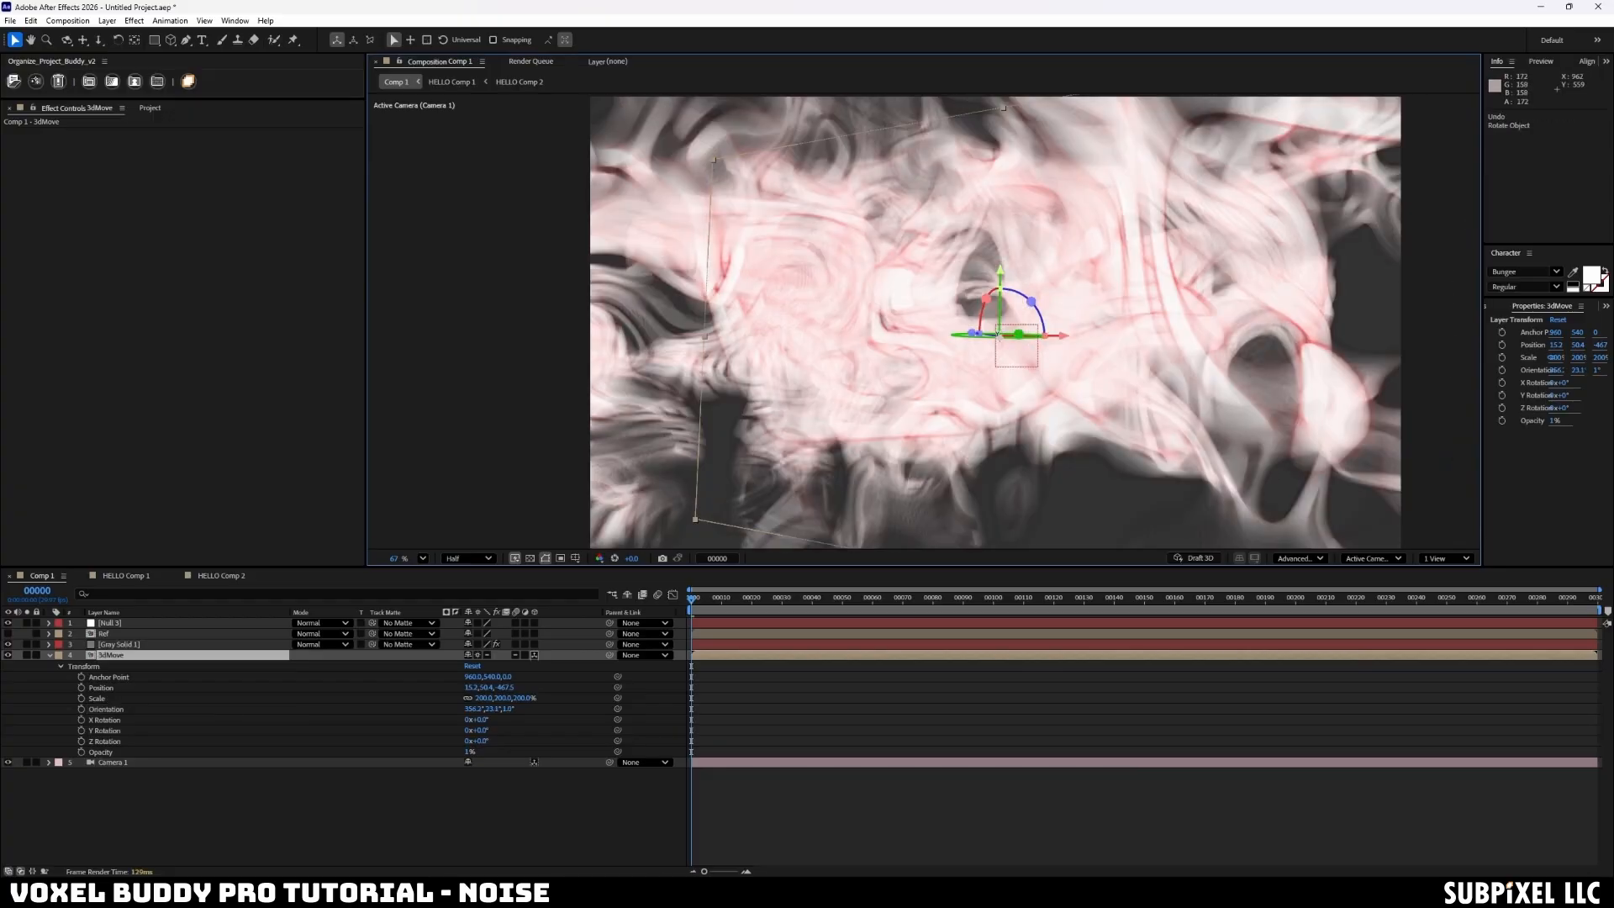
pyautogui.click(996, 326)
pyautogui.hotkey('ctrl', 'z')
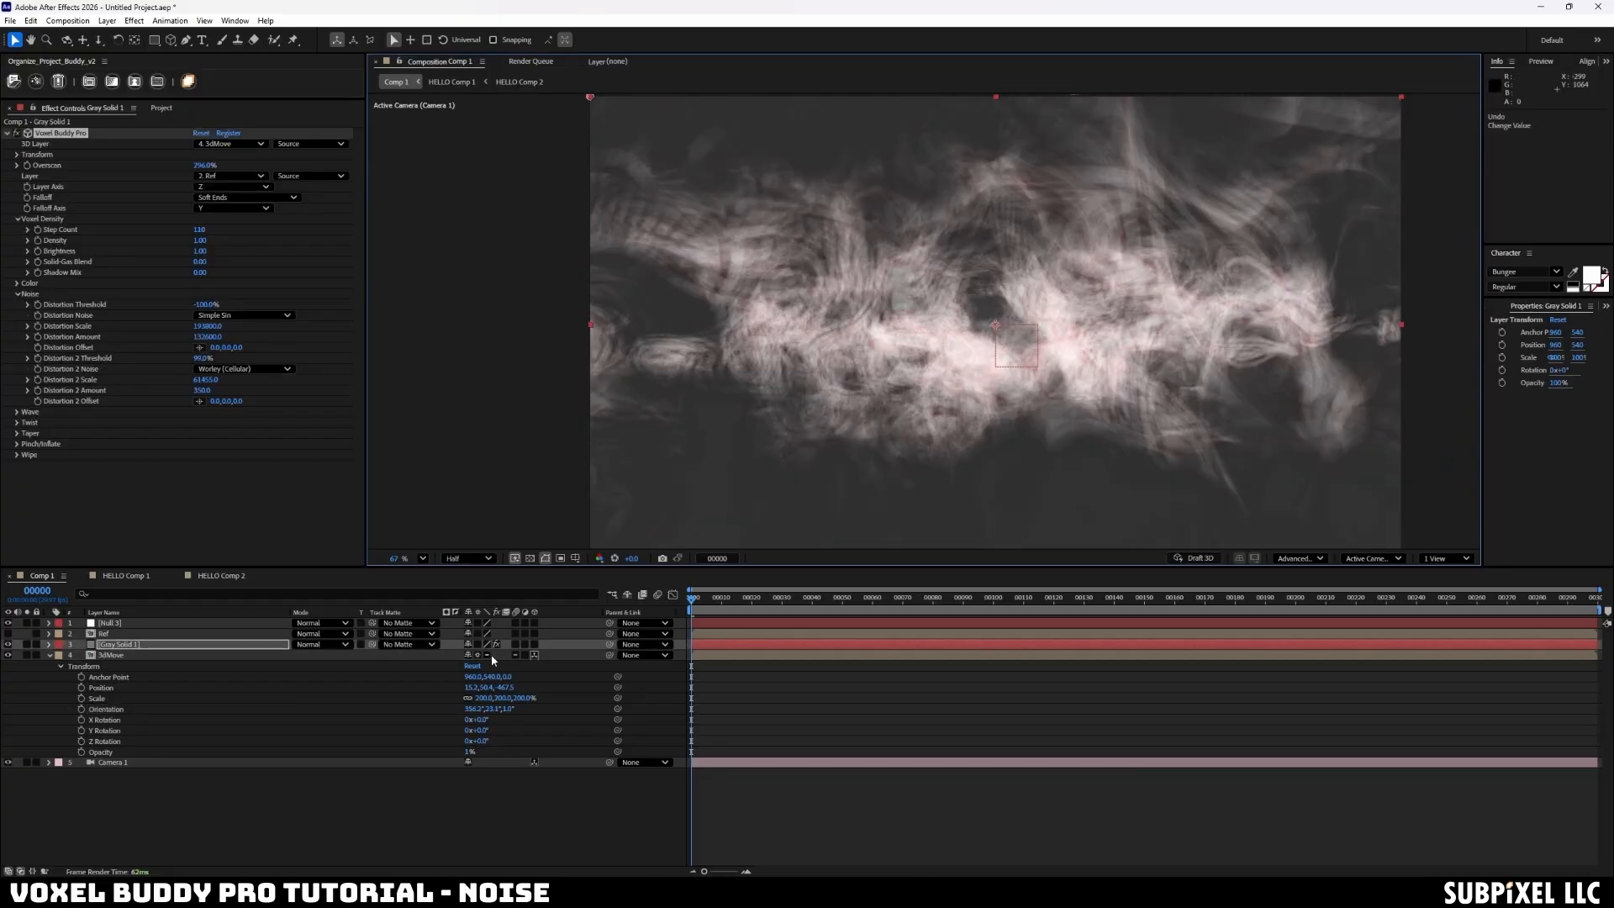
# - Apply Fast Box Blur with a Blur Radius of about 19 to the text in HELLO Comp 2, and disable its layer styles
pyautogui.click(221, 575)
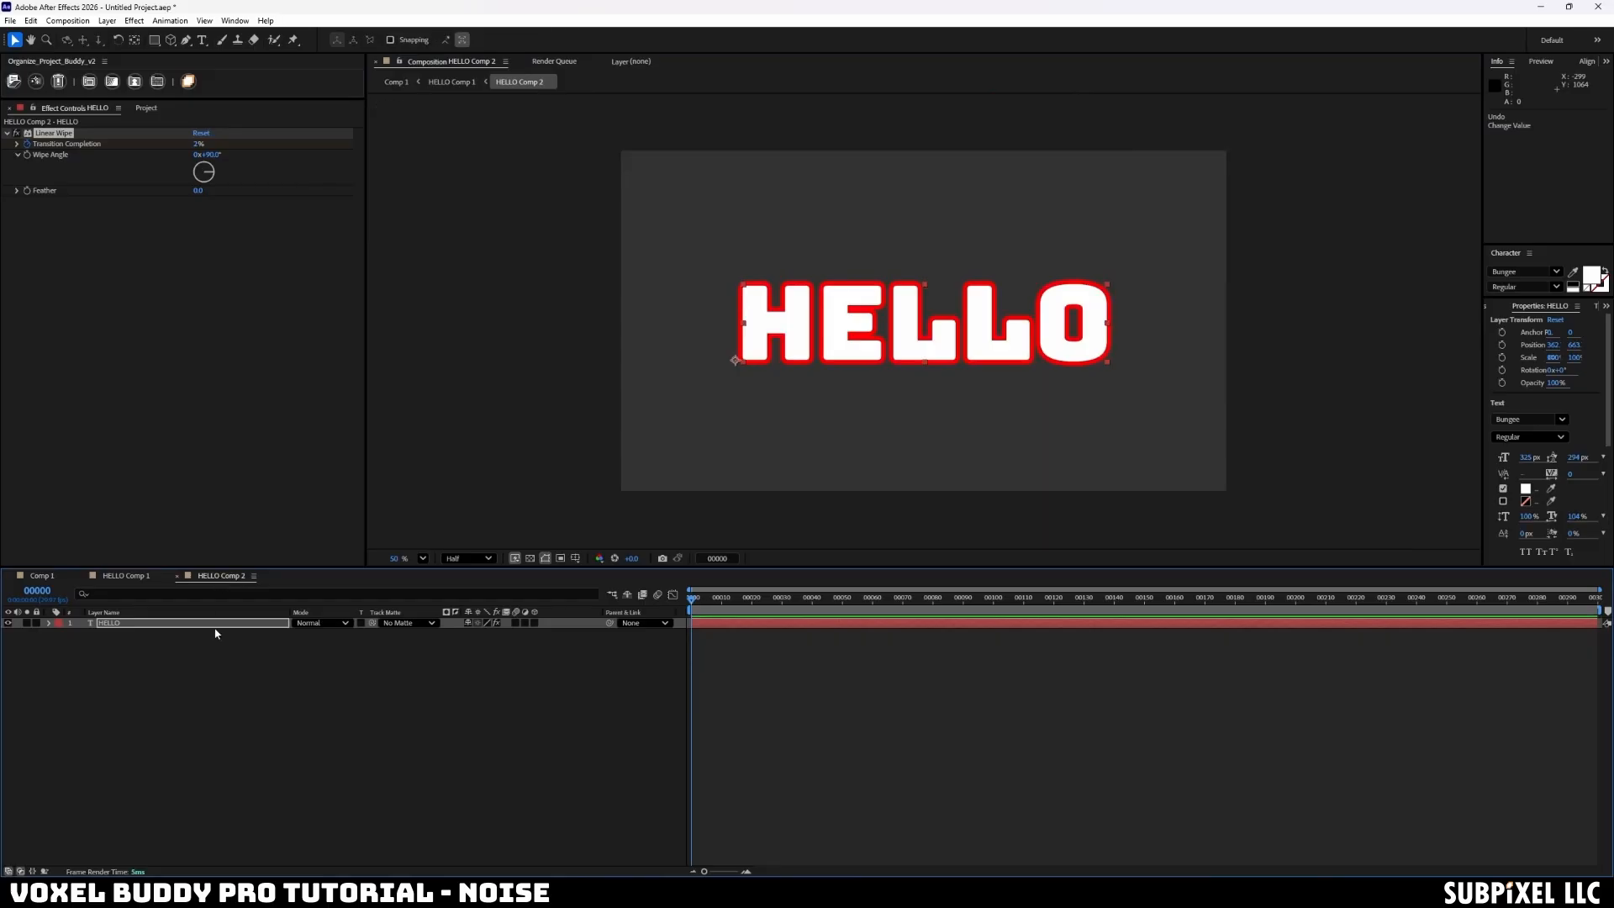
pyautogui.click(152, 626)
pyautogui.click(135, 20)
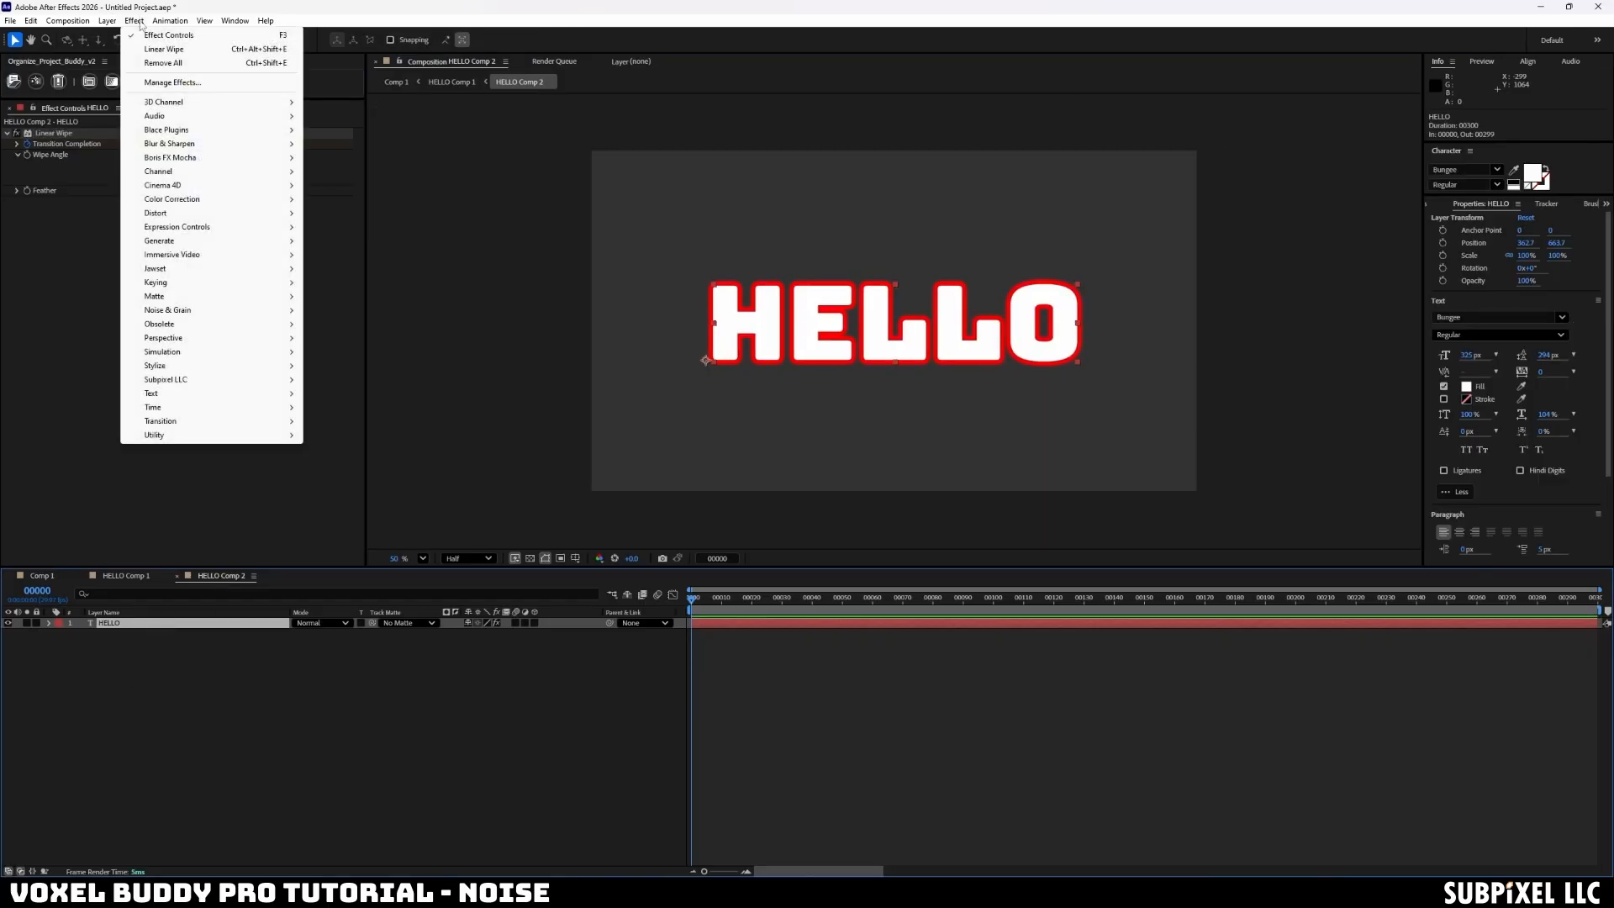
pyautogui.moveTo(228, 135)
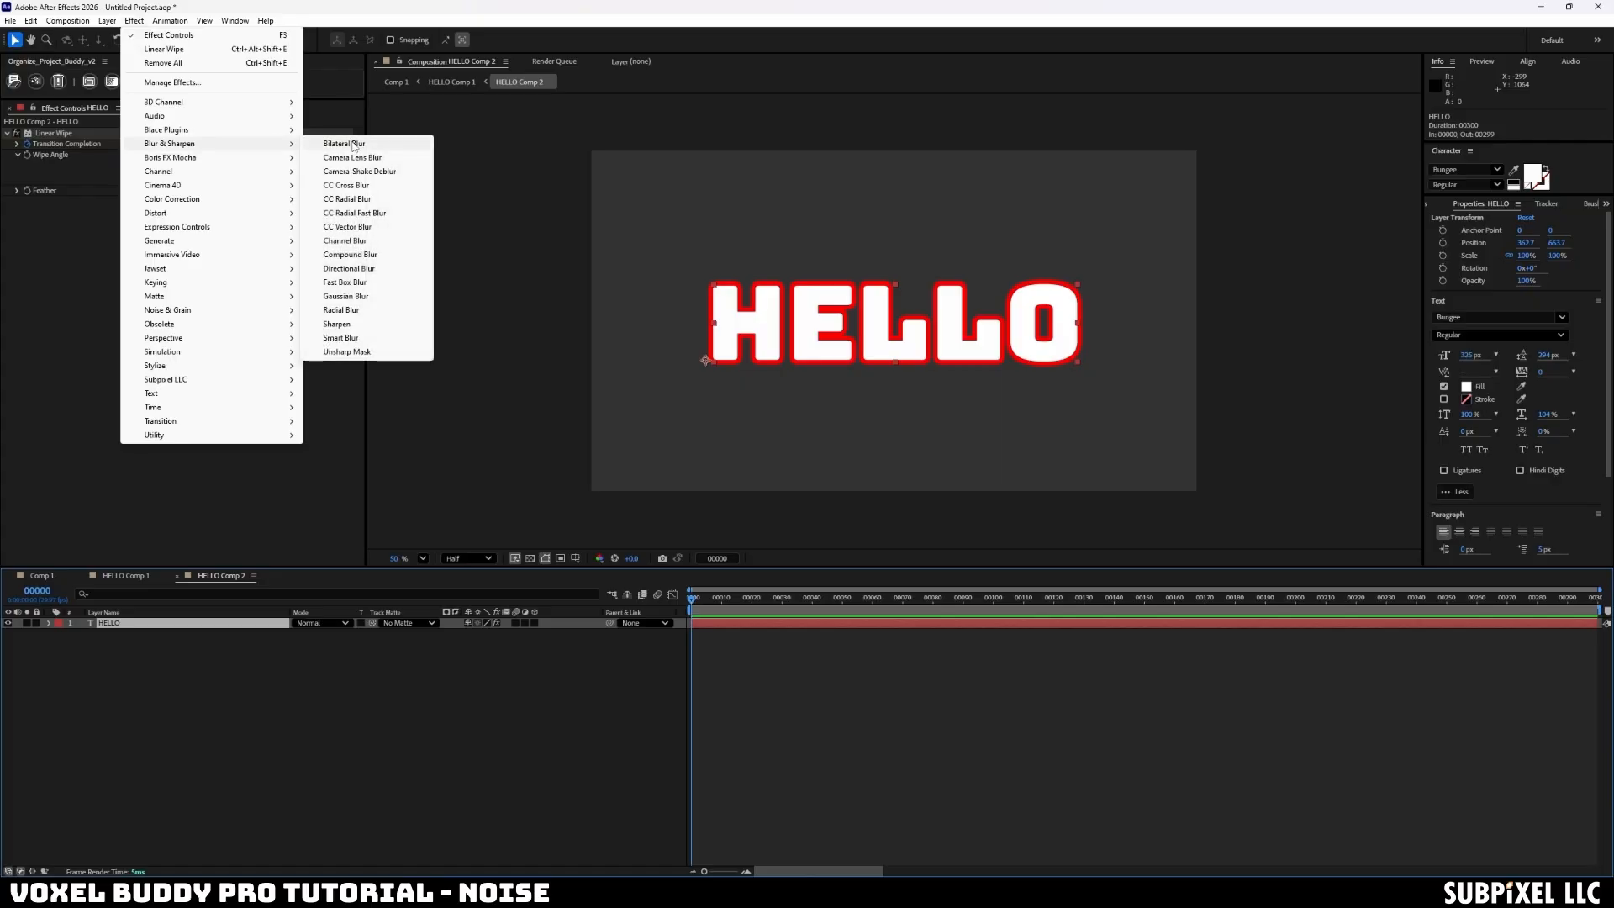
pyautogui.click(355, 284)
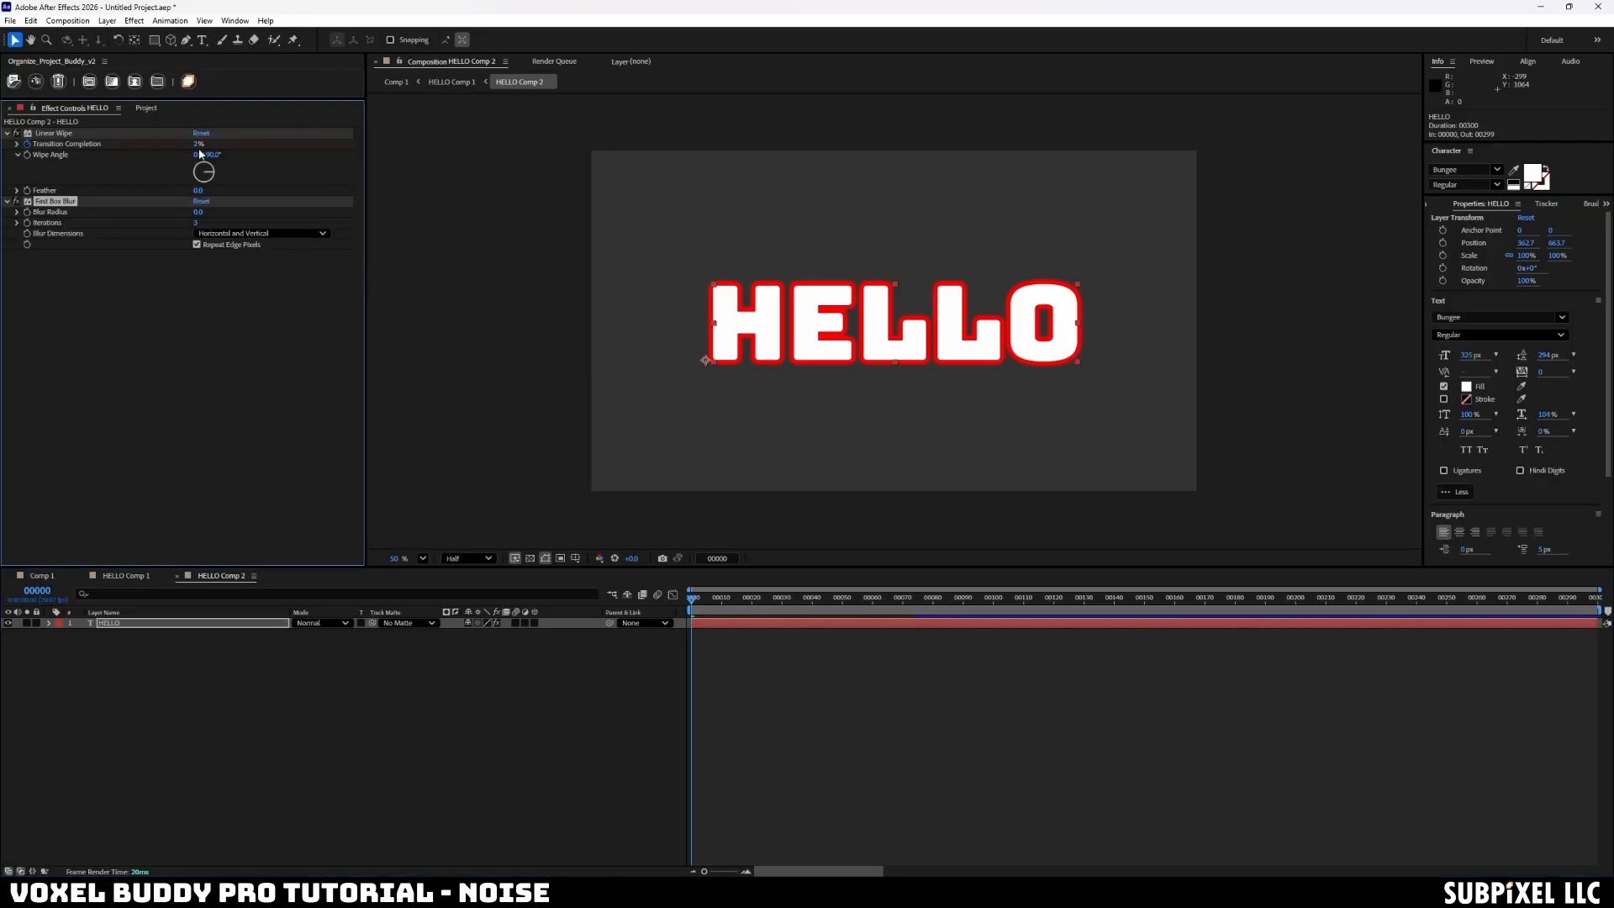
pyautogui.moveTo(199, 213); pyautogui.dragTo(229, 218)
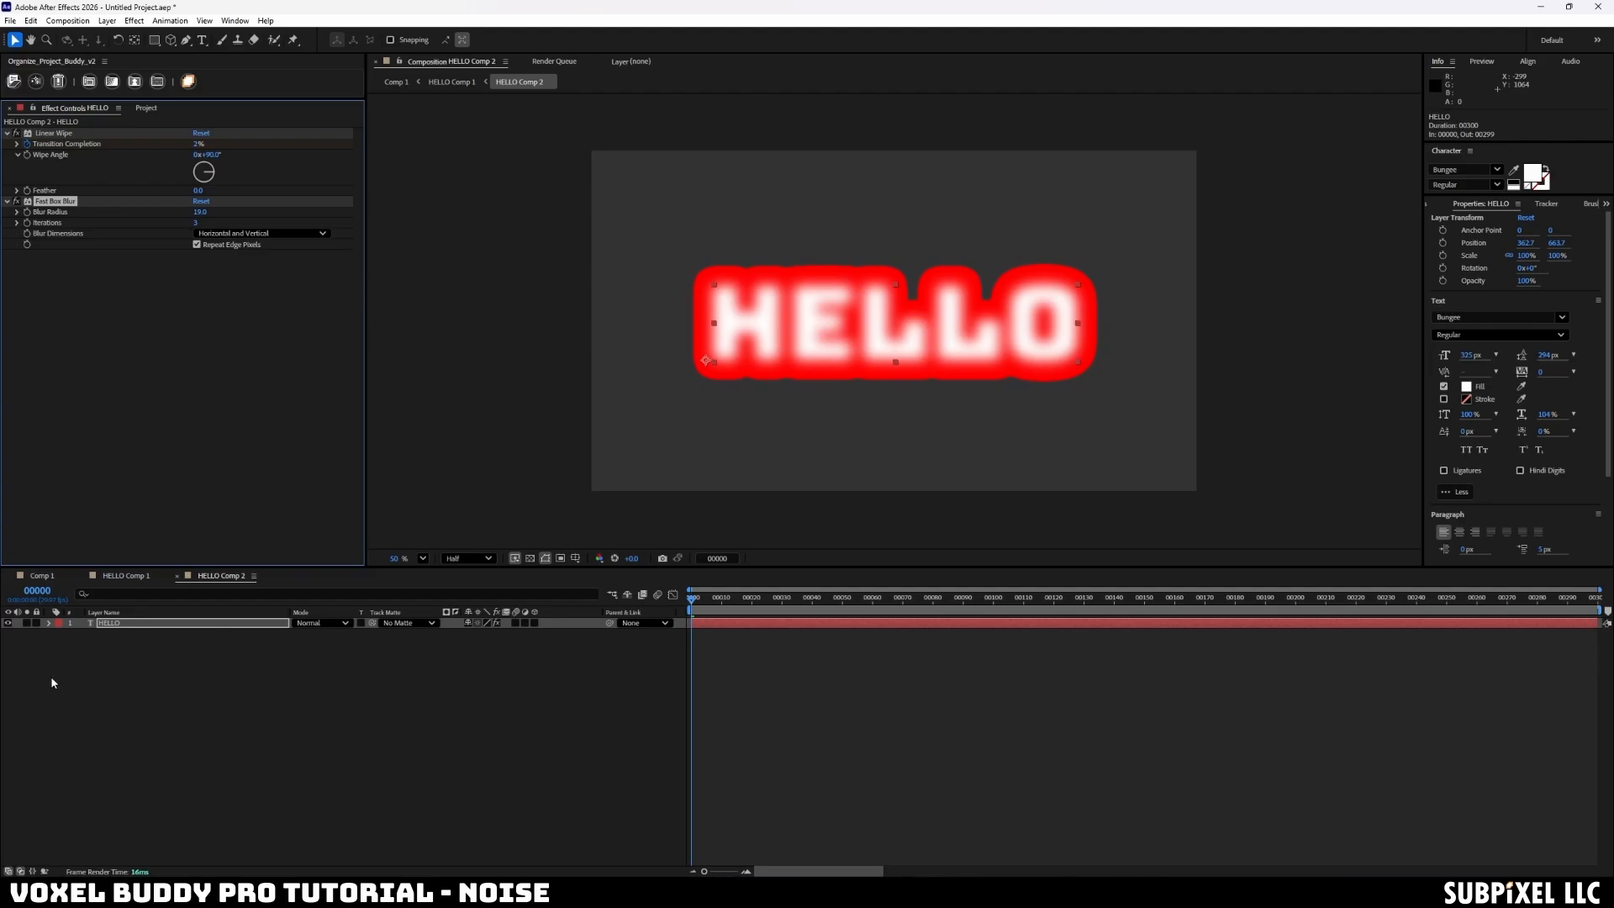
pyautogui.click(49, 623)
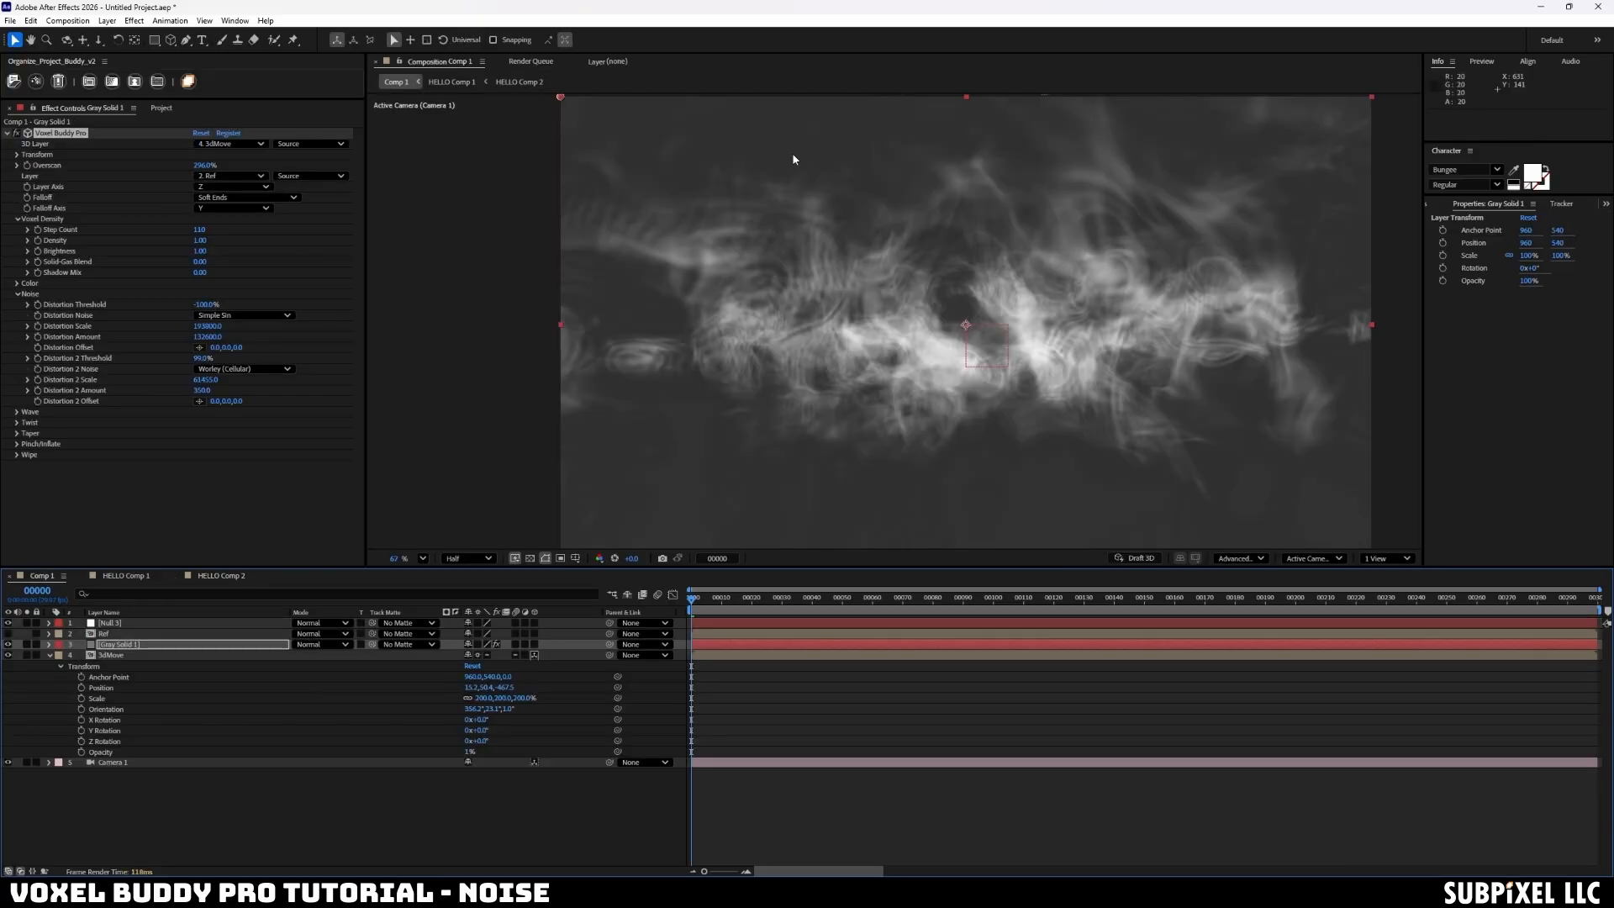
# - Split the Comp 1 view with a new locked viewer and show HELLO Comp 2 beside it
pyautogui.rightClick(771, 408)
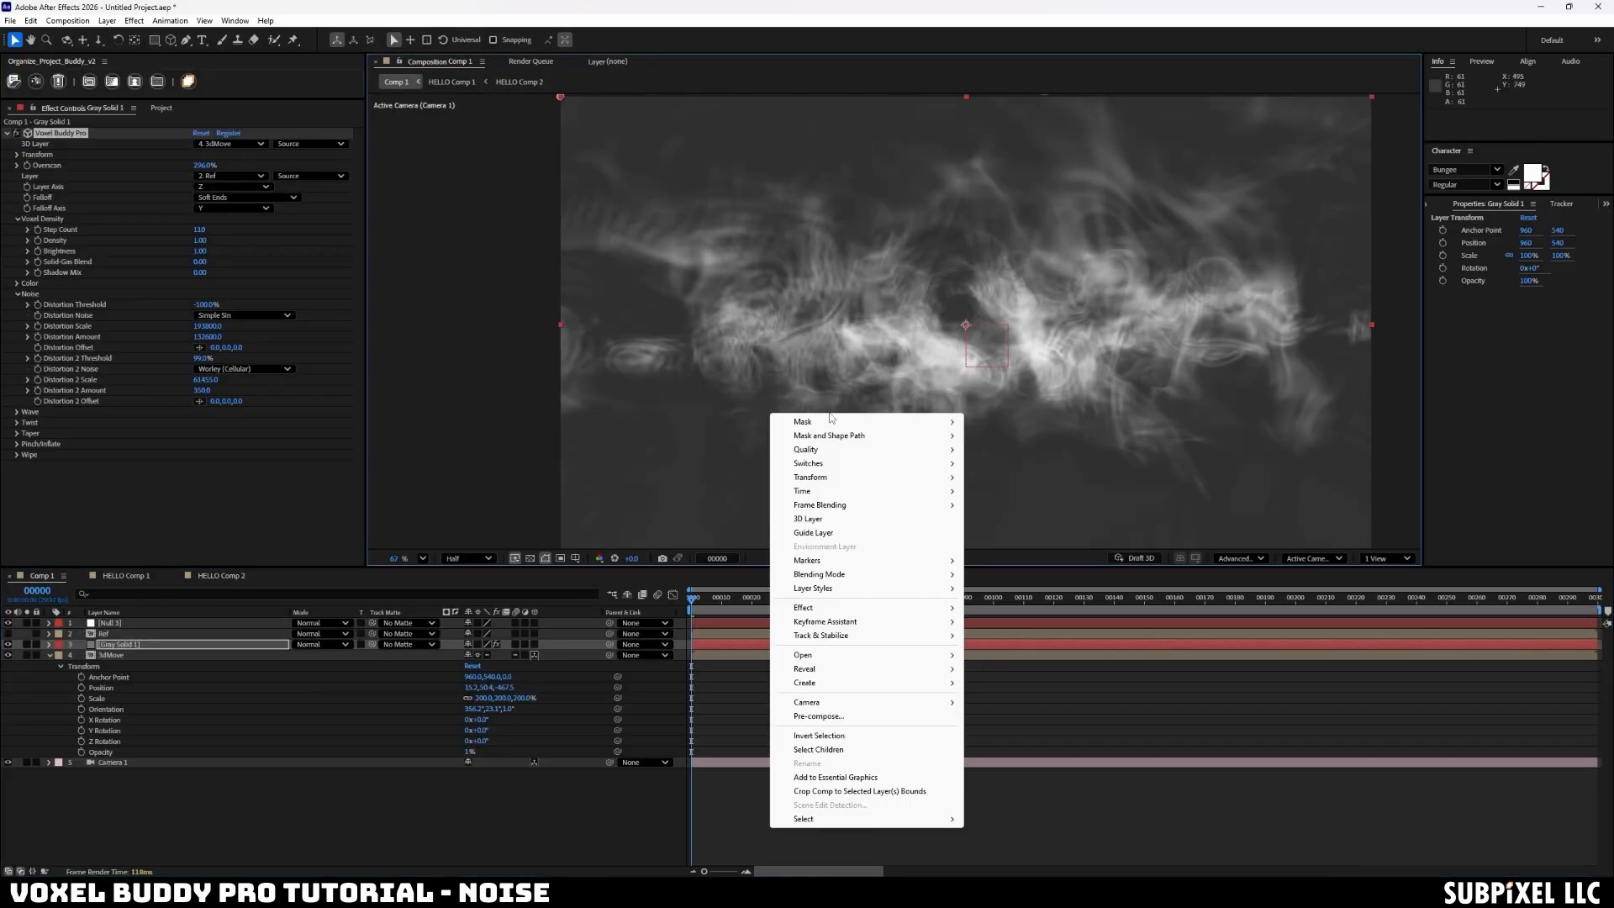
pyautogui.rightClick(510, 199)
pyautogui.moveTo(589, 204)
pyautogui.click(739, 206)
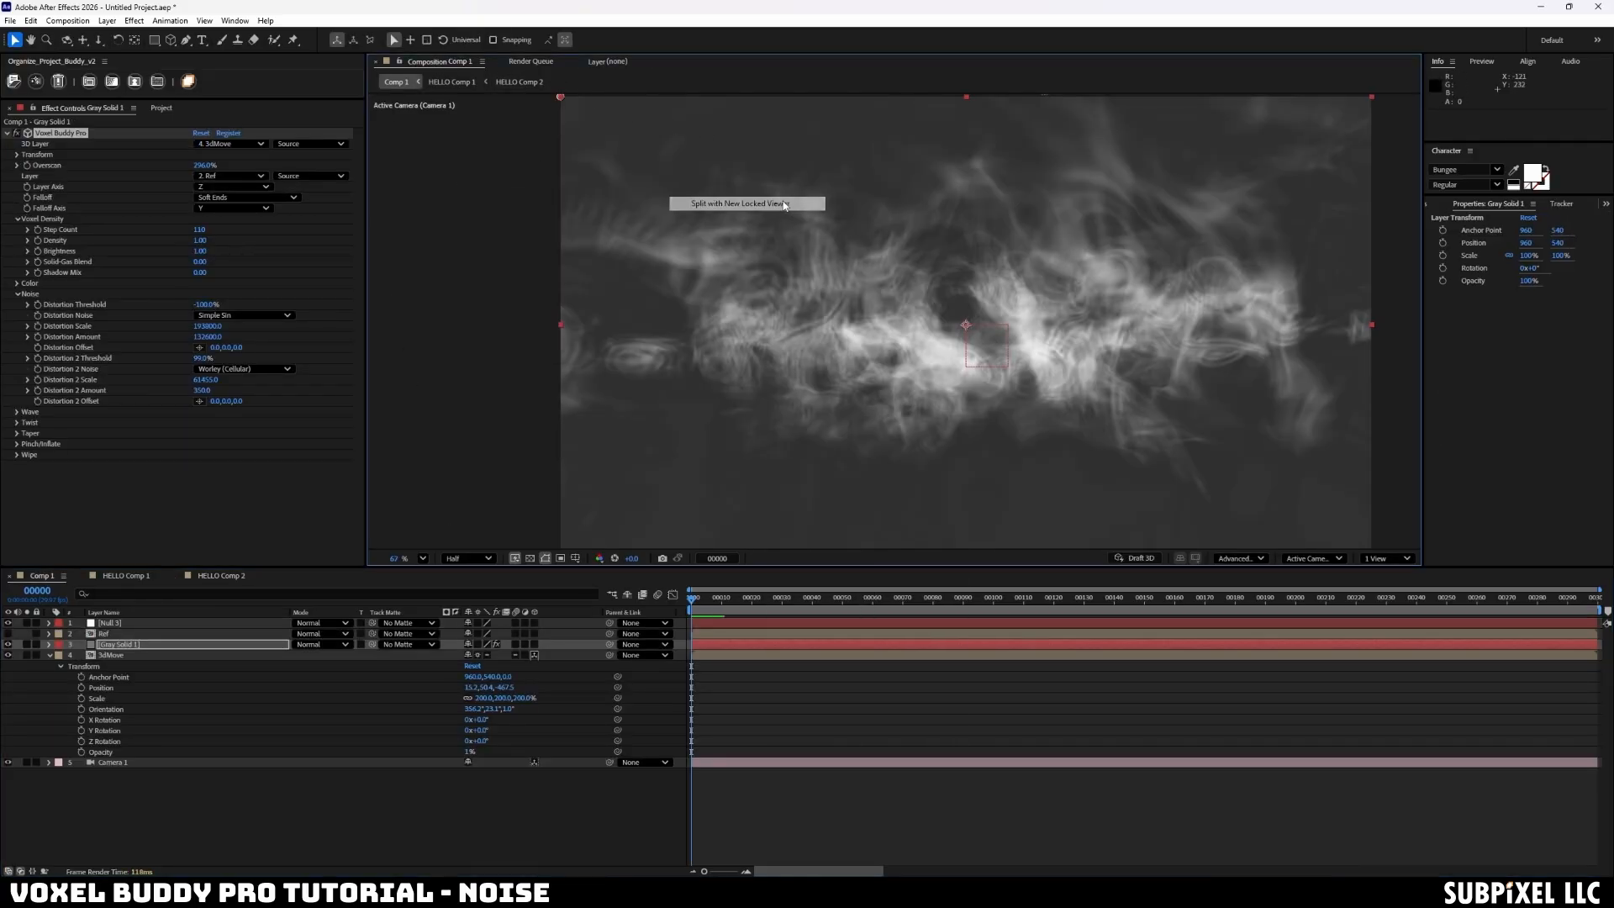
pyautogui.click(220, 575)
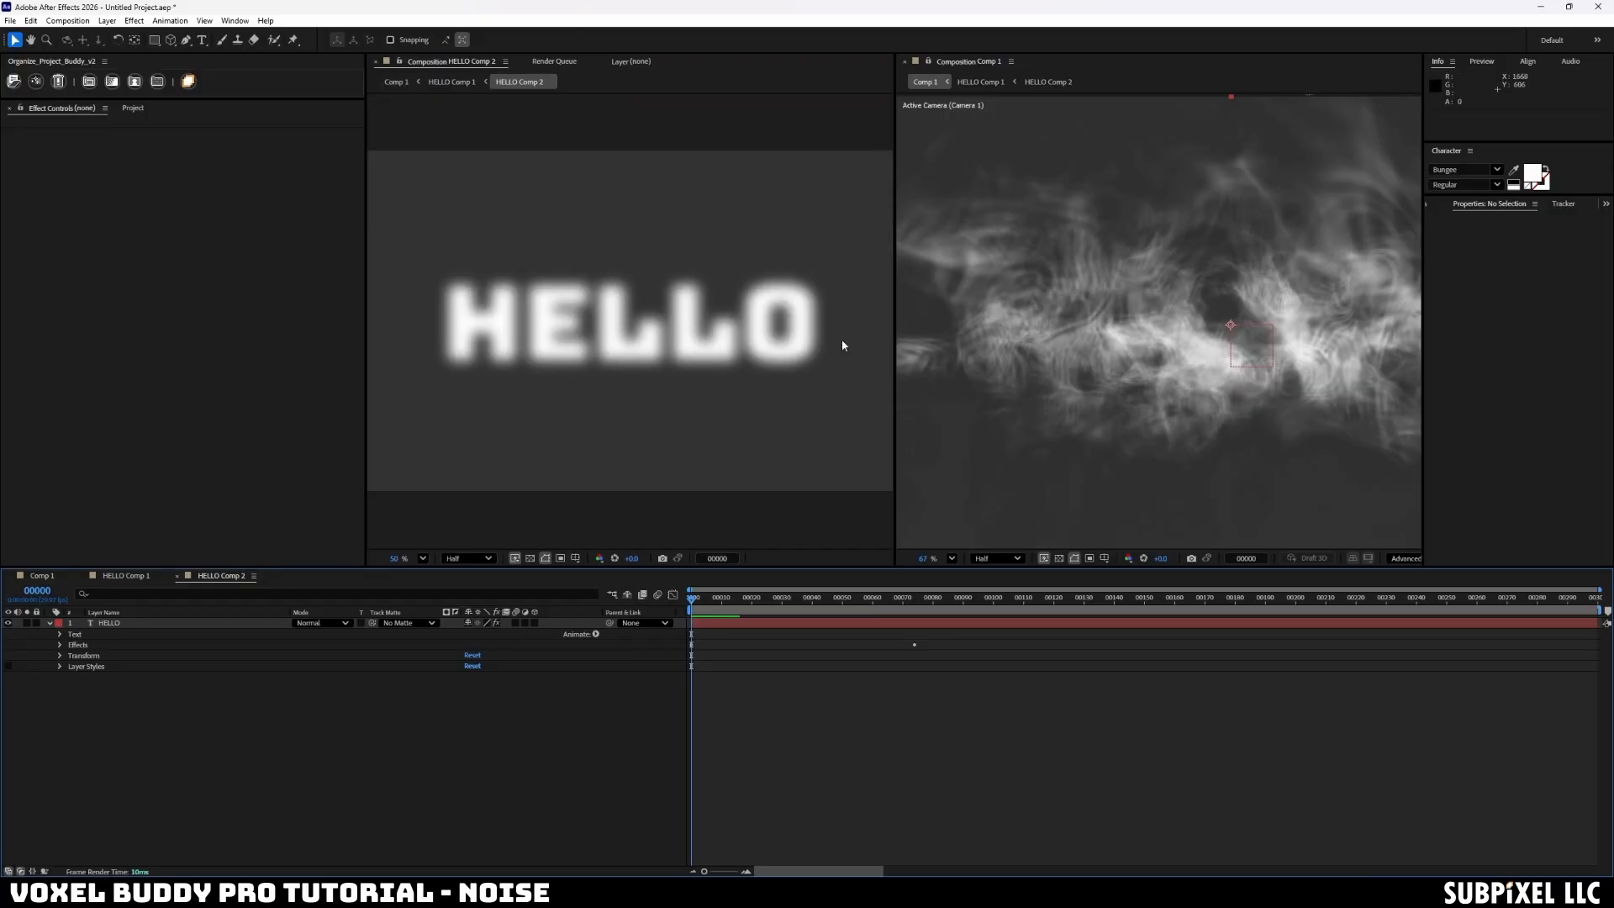
# - Compare Fast Box Blur radii of 72 and 0 on the HELLO text, settle on about 62, and scrub through the timeline
pyautogui.click(107, 622)
pyautogui.moveTo(200, 216); pyautogui.dragTo(252, 217)
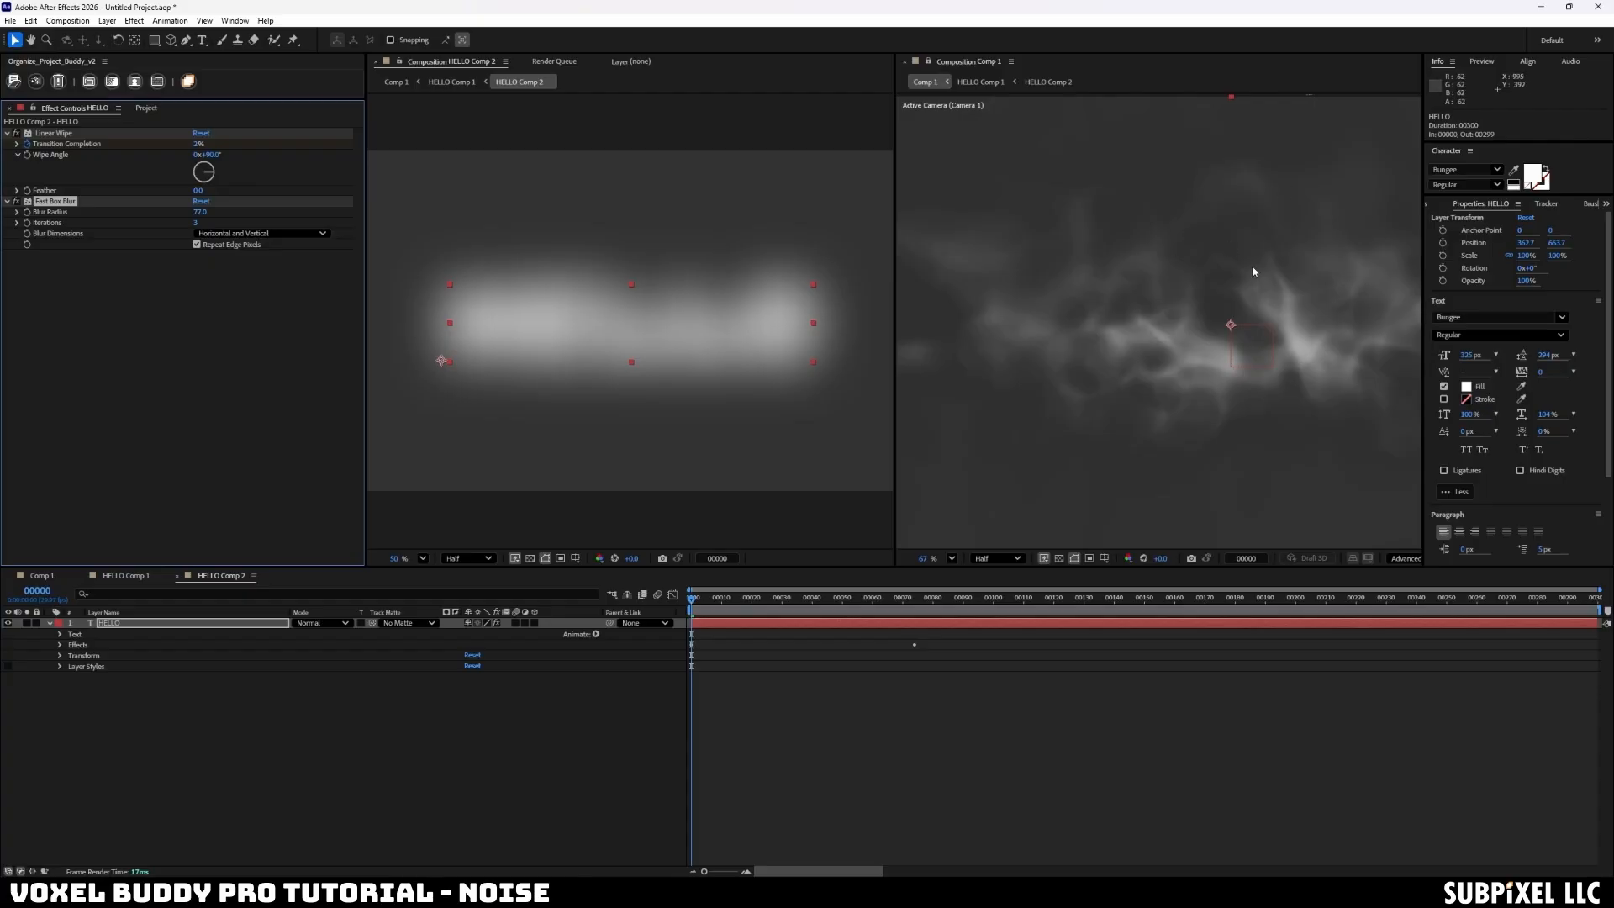
pyautogui.moveTo(195, 212); pyautogui.dragTo(88, 214)
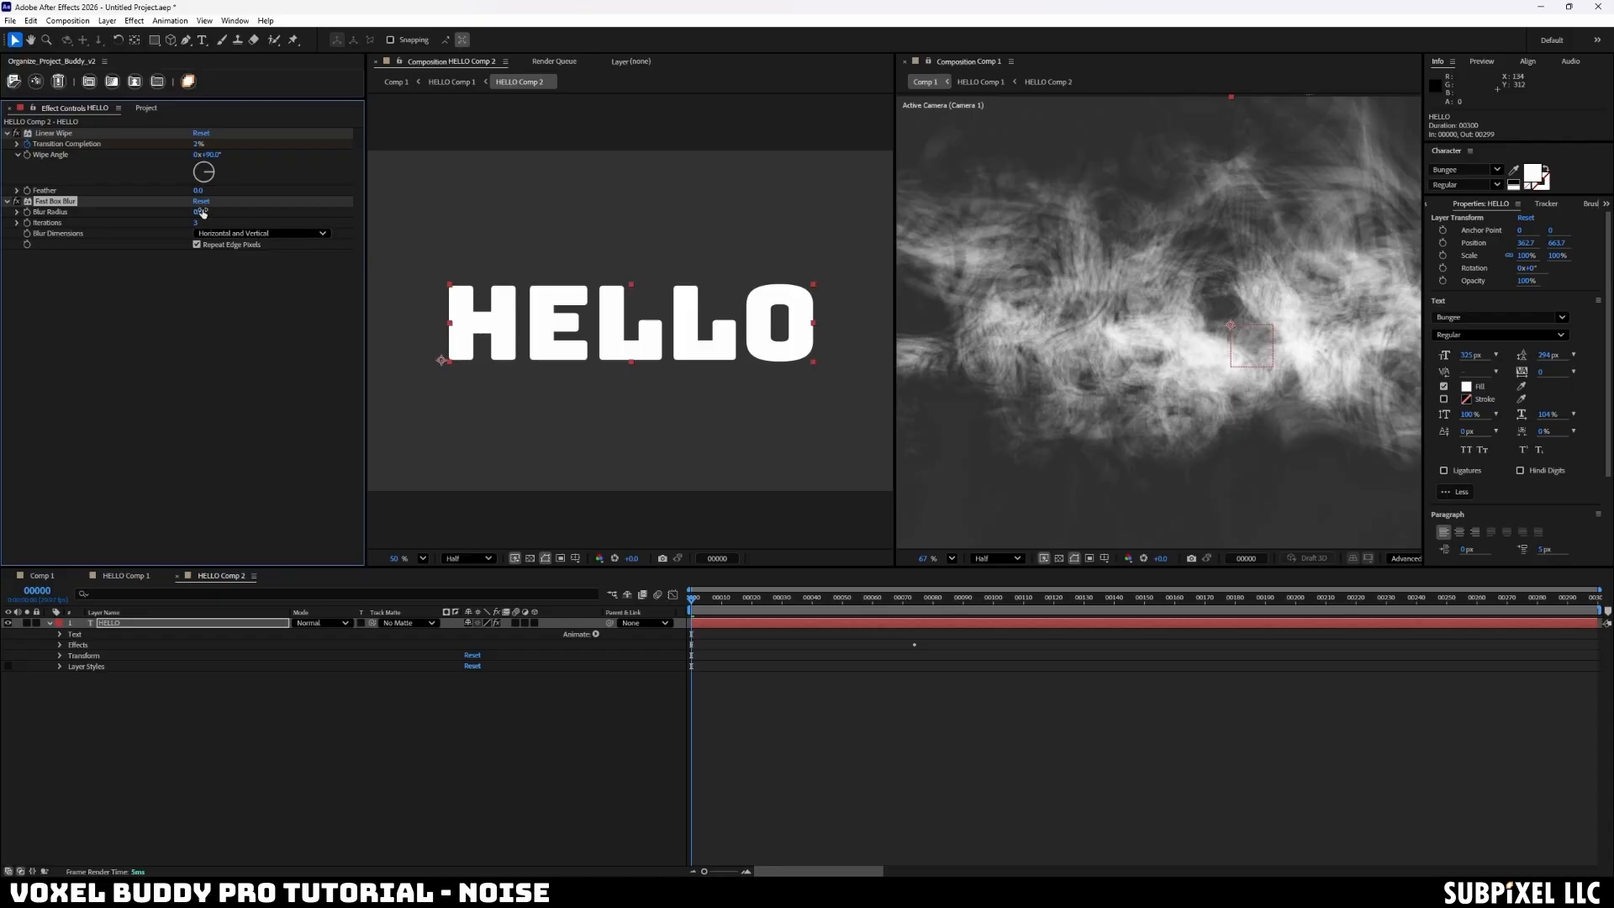
pyautogui.moveTo(202, 213); pyautogui.dragTo(244, 210)
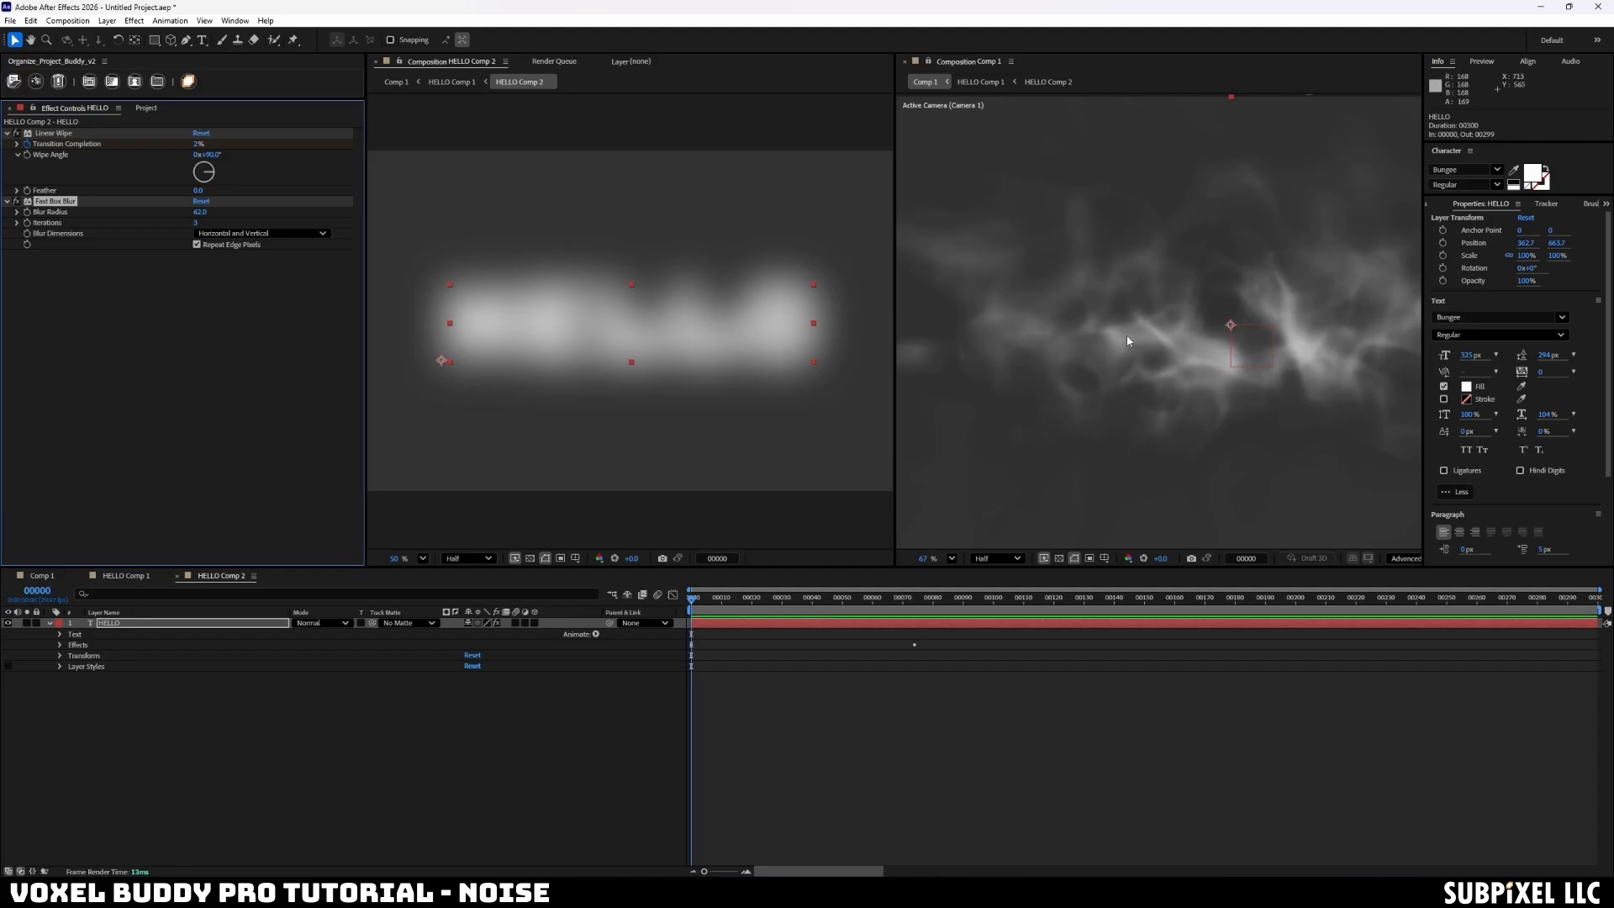
pyautogui.moveTo(810, 597); pyautogui.dragTo(691, 611)
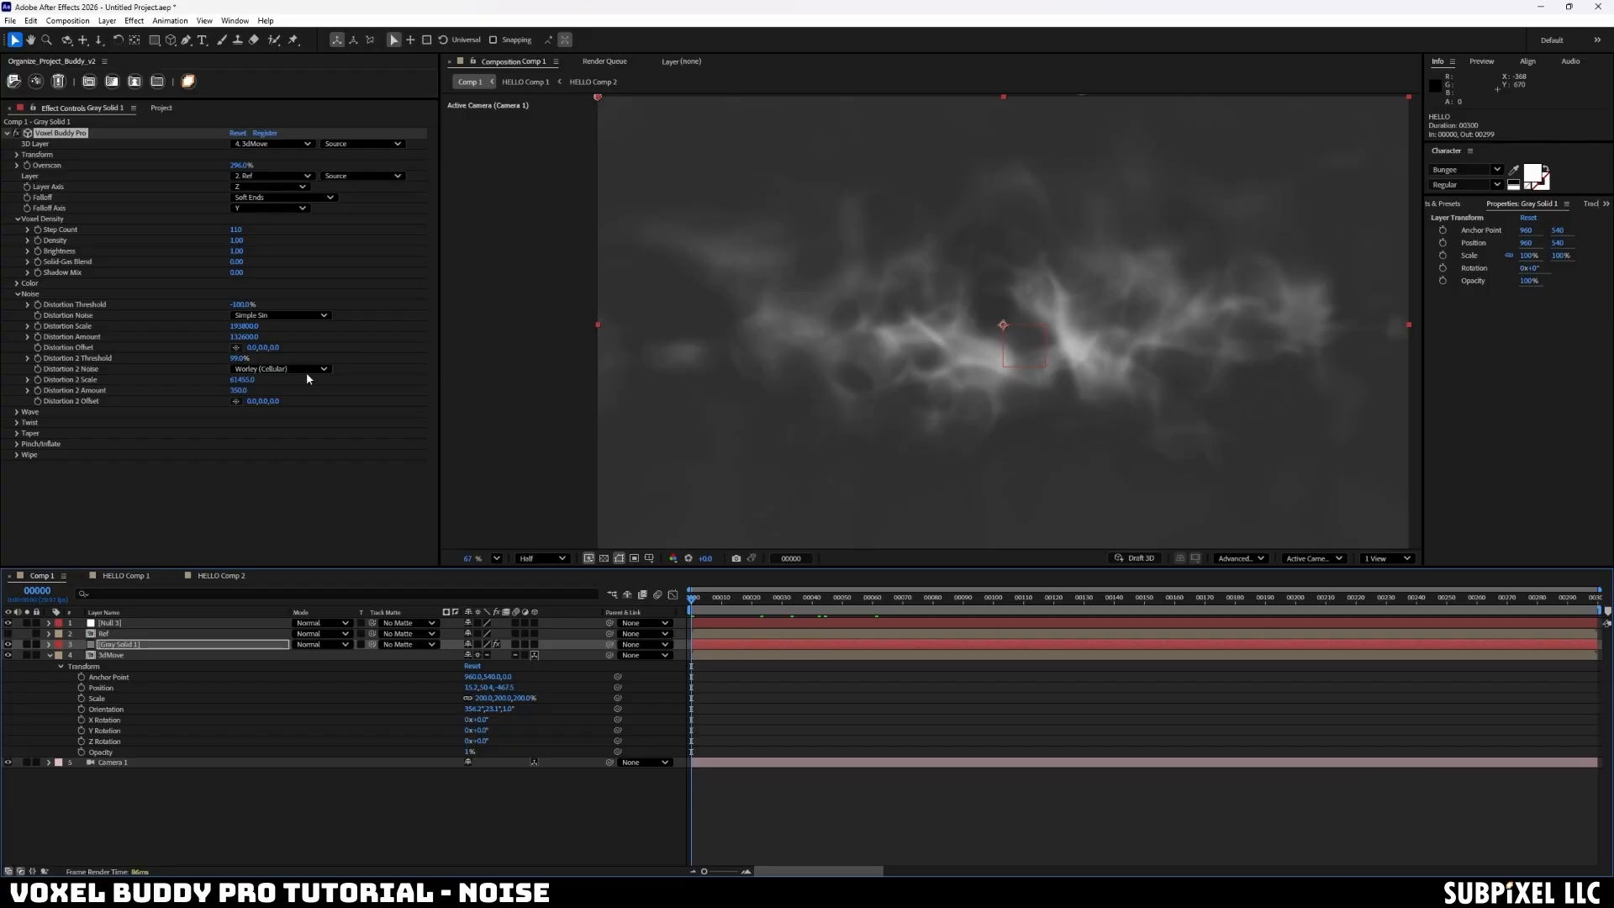
# - Enter a new Distortion Threshold for the first noise of the grey solid's Voxel Buddy Pro effect to remove the distortion
pyautogui.click(244, 305)
pyautogui.write('00')
pyautogui.press('Return')
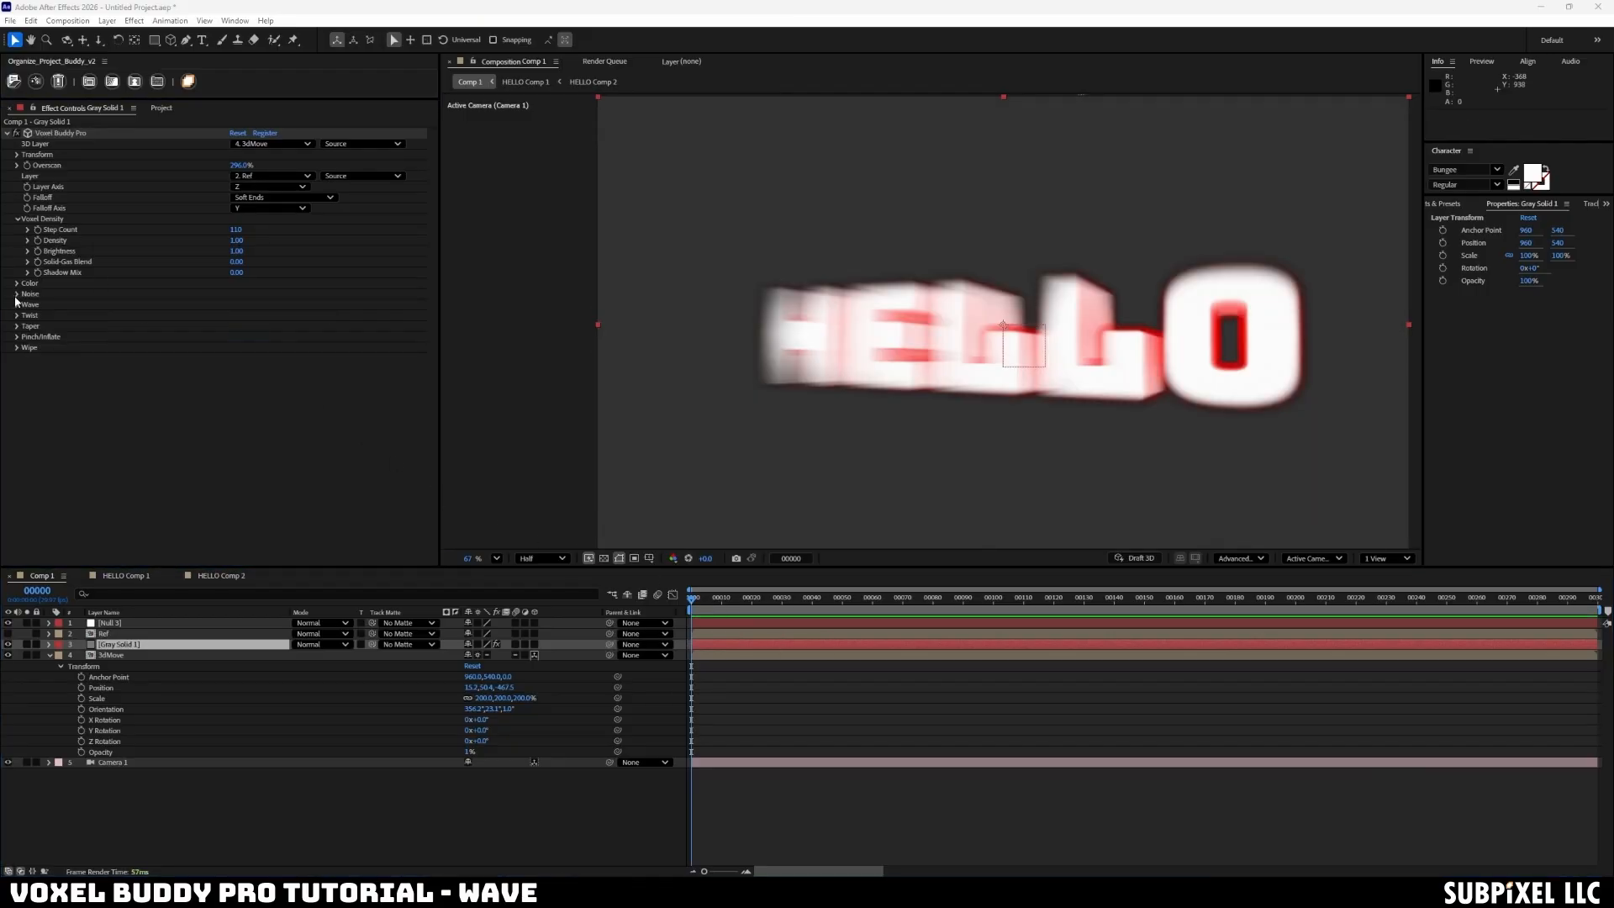
# - Set the grey solid's Wave Rot X to about 81°, Wave Frequency to about 2.5 and Wave Phase to 18, and raise the Wave Amplitude
pyautogui.click(18, 221)
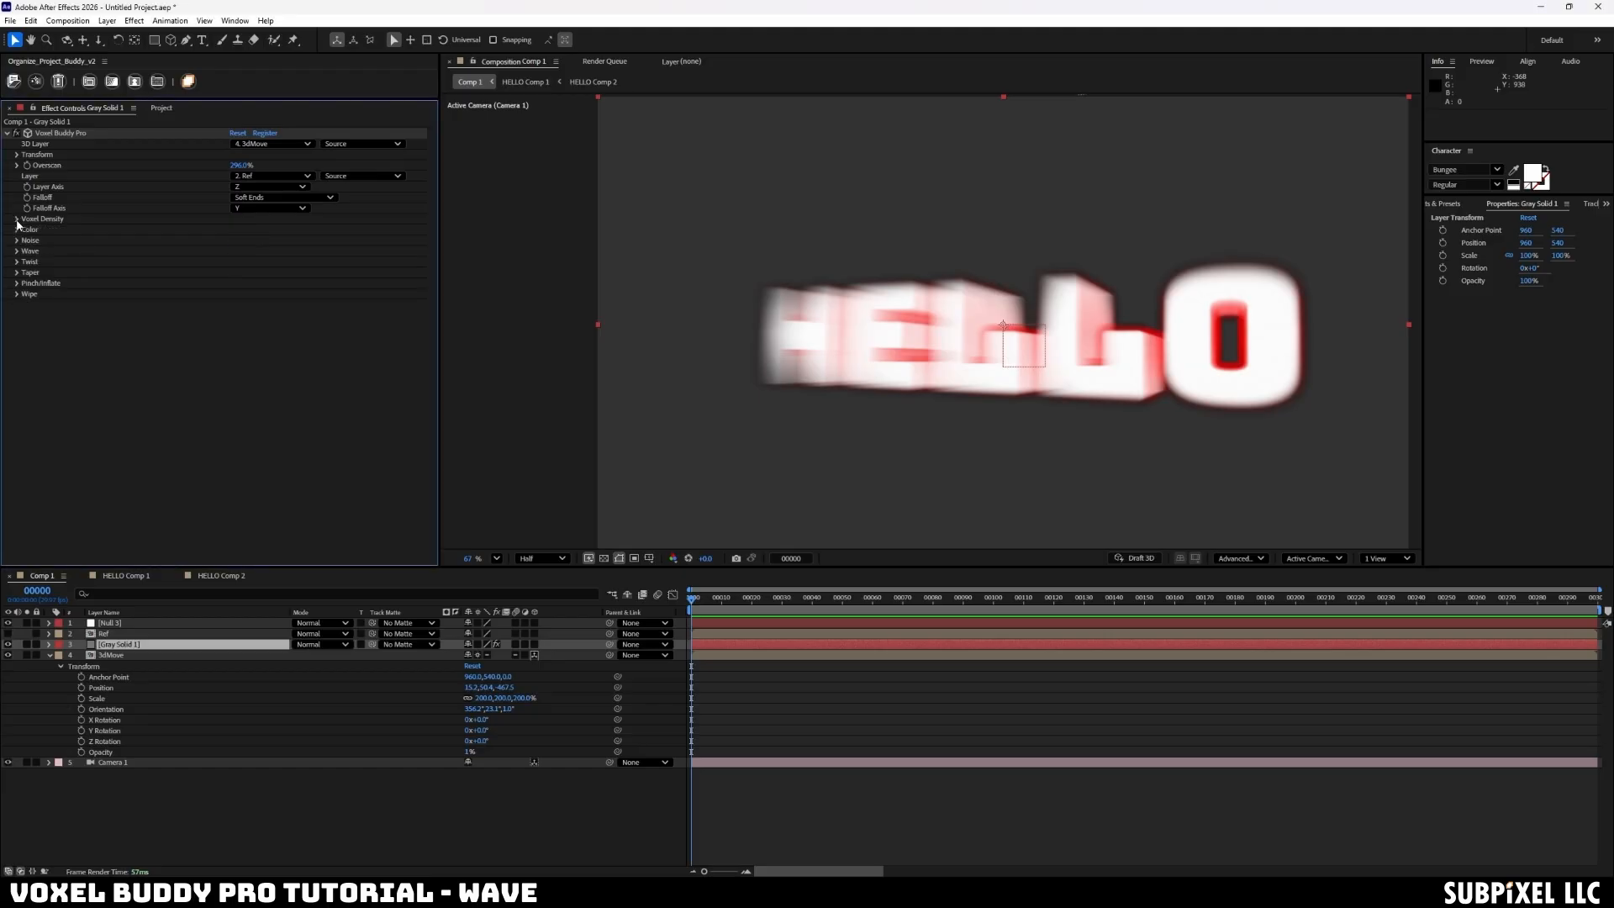
pyautogui.click(17, 220)
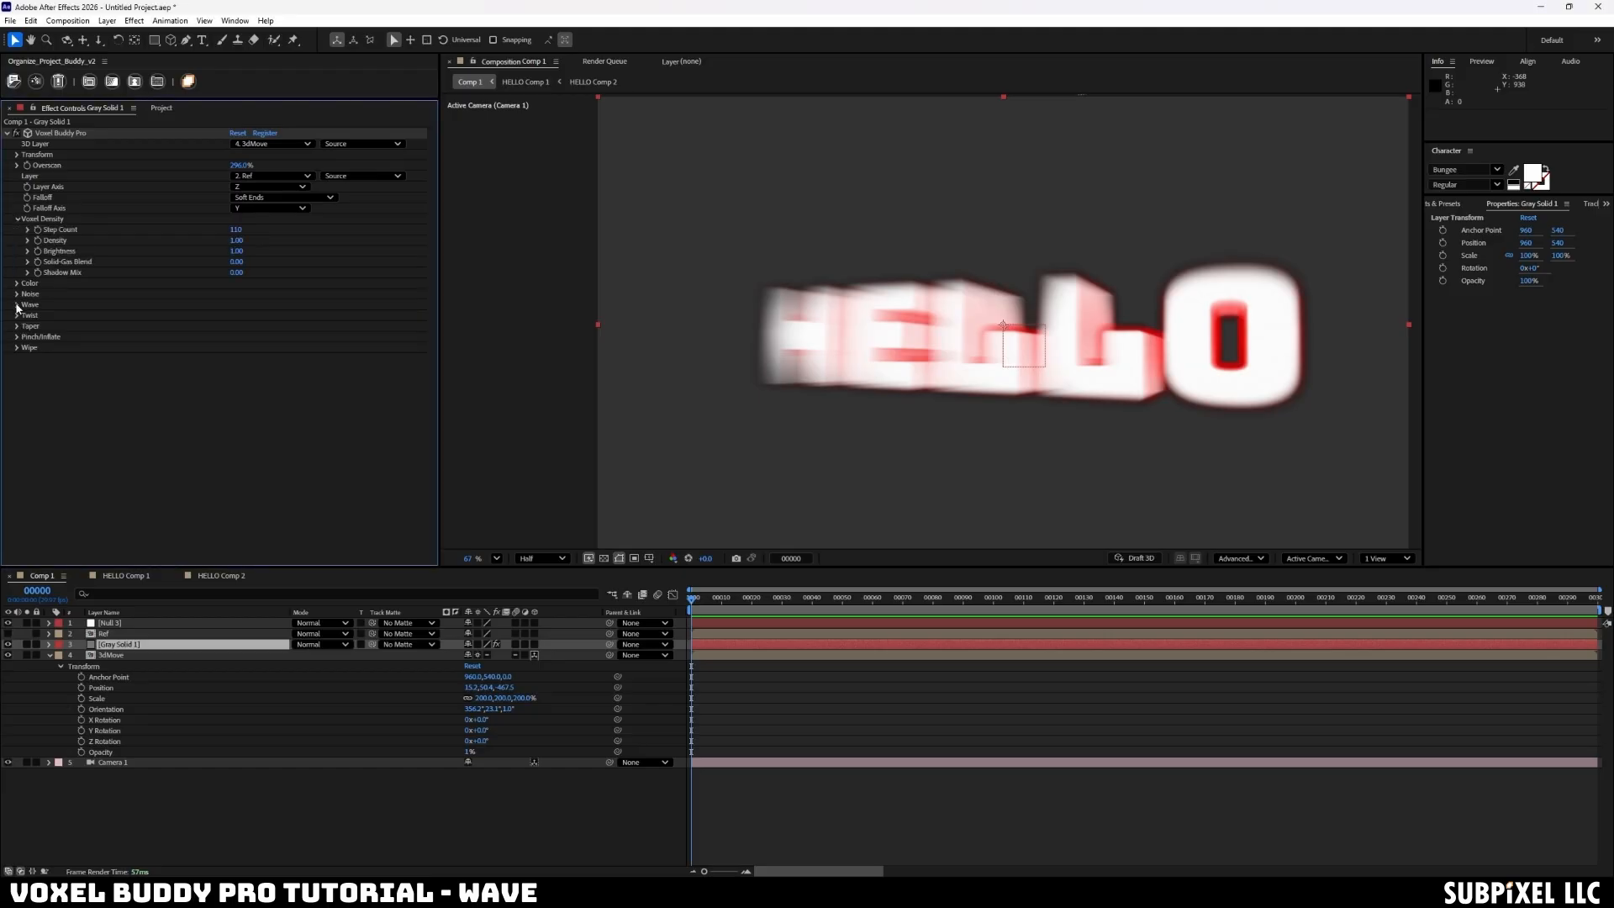
pyautogui.click(17, 305)
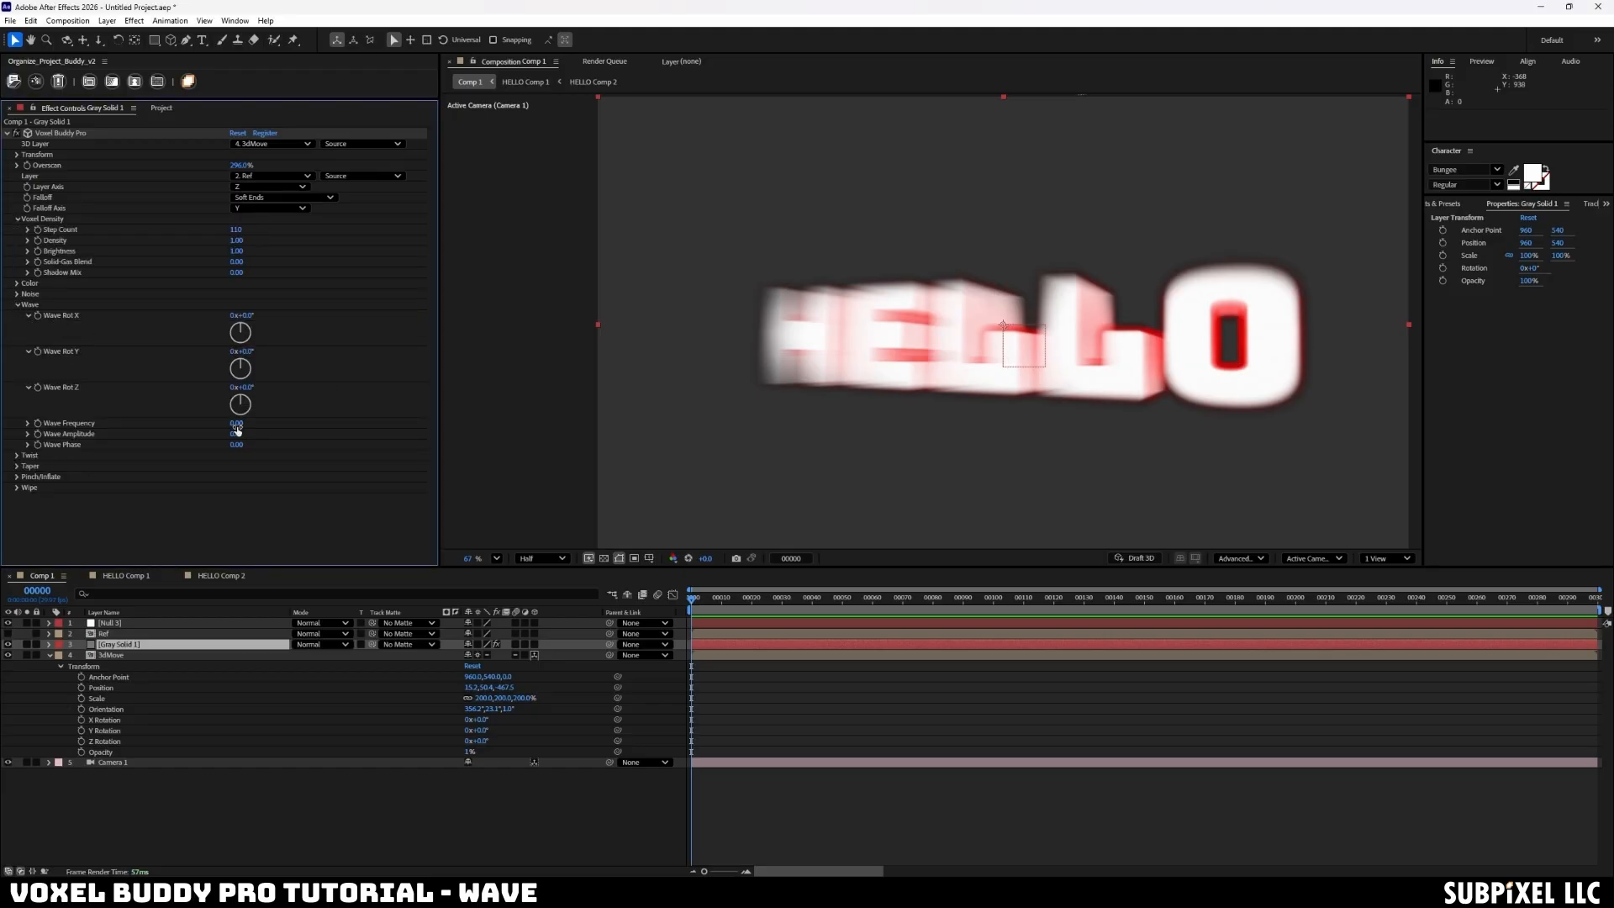
pyautogui.moveTo(236, 424); pyautogui.dragTo(243, 434)
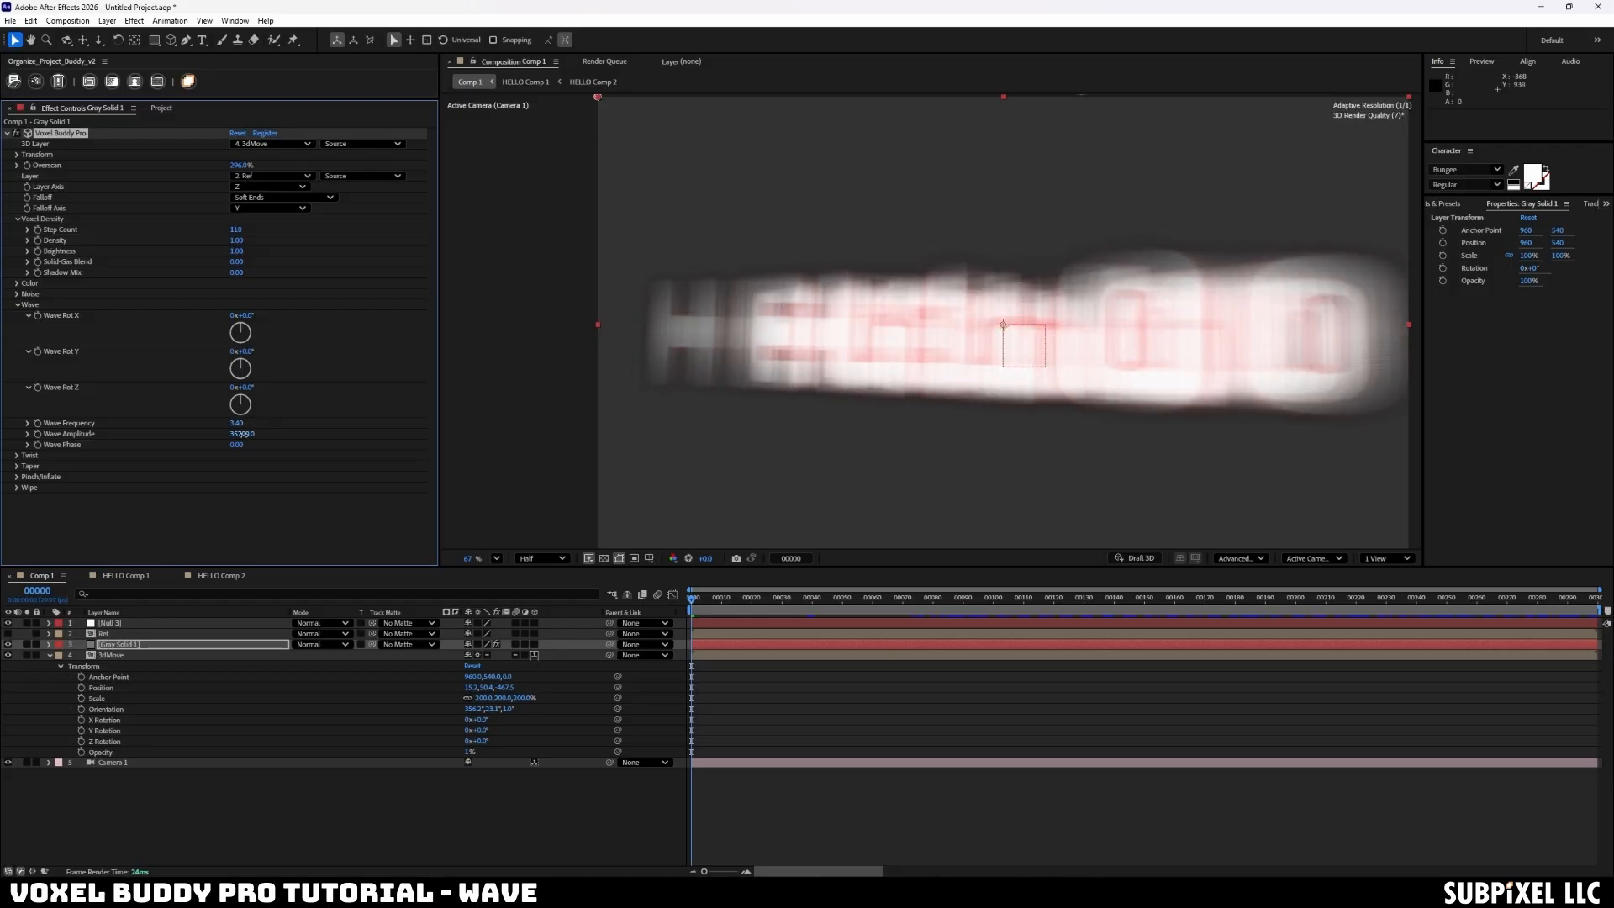
pyautogui.moveTo(244, 316); pyautogui.dragTo(290, 312)
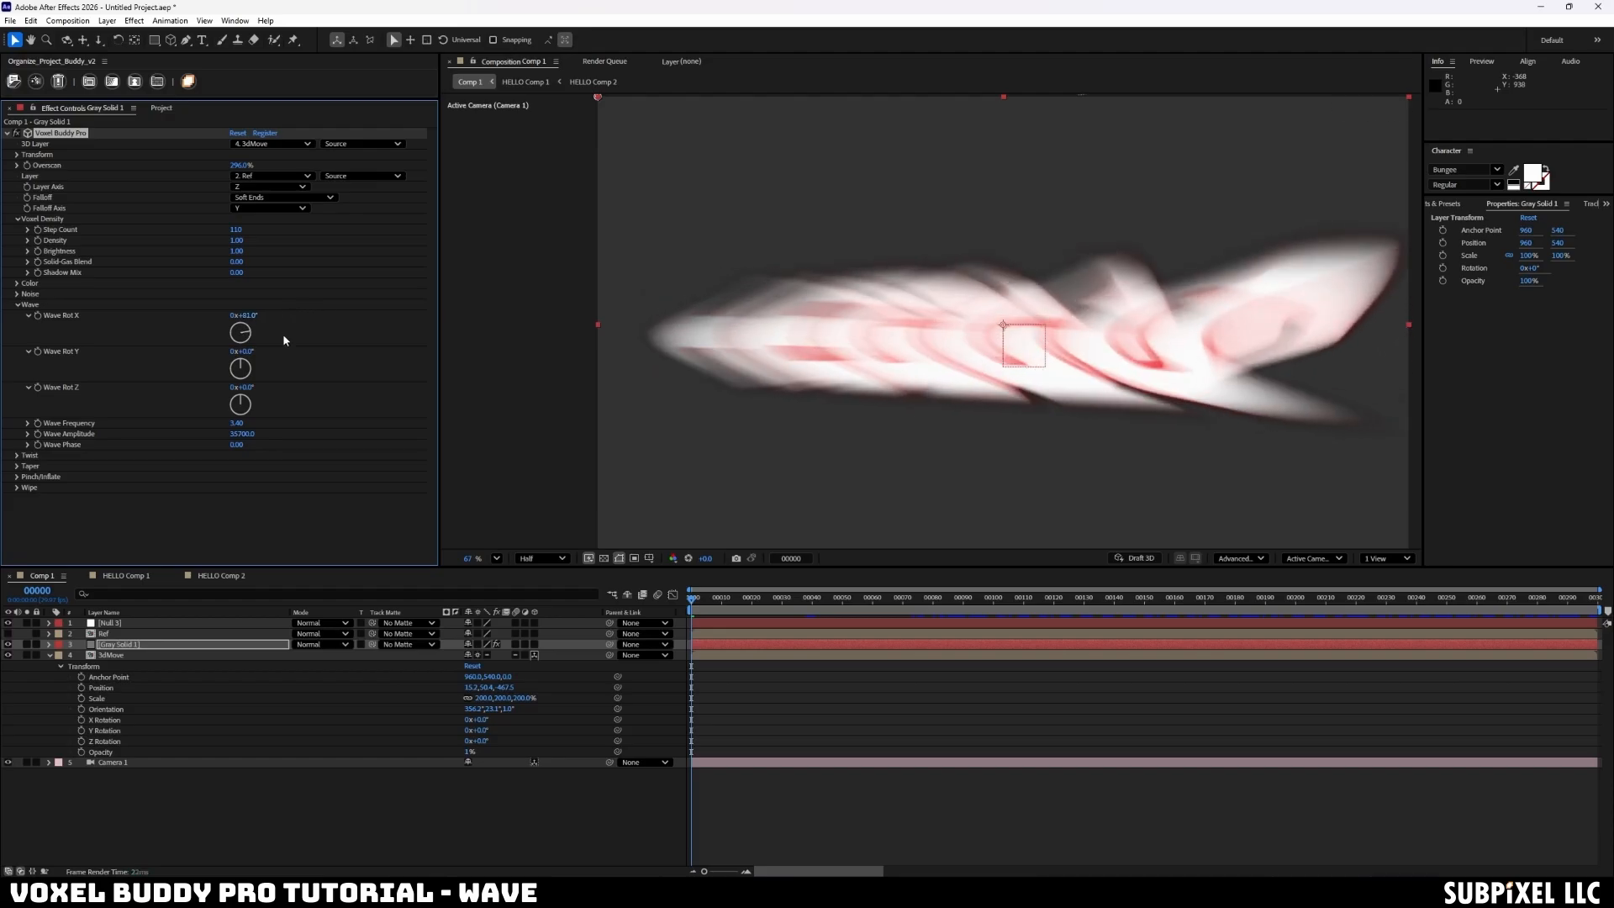
pyautogui.moveTo(239, 422); pyautogui.dragTo(226, 422)
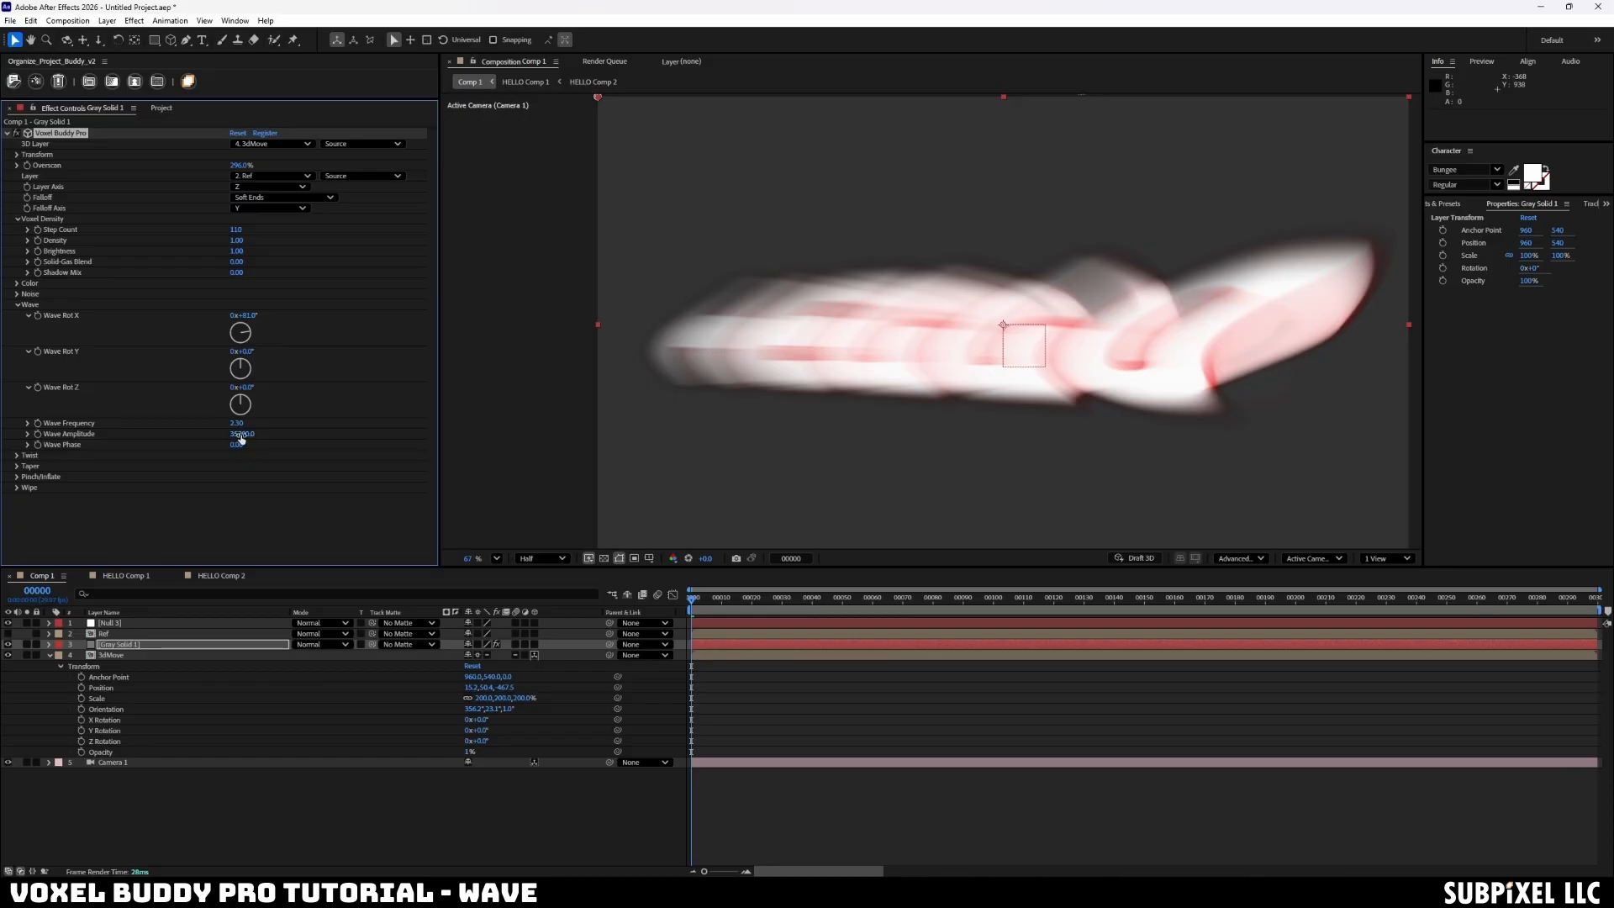
pyautogui.moveTo(244, 432)
pyautogui.mouseDown()
pyautogui.moveTo(253, 444)
pyautogui.moveTo(234, 444)
pyautogui.mouseUp()
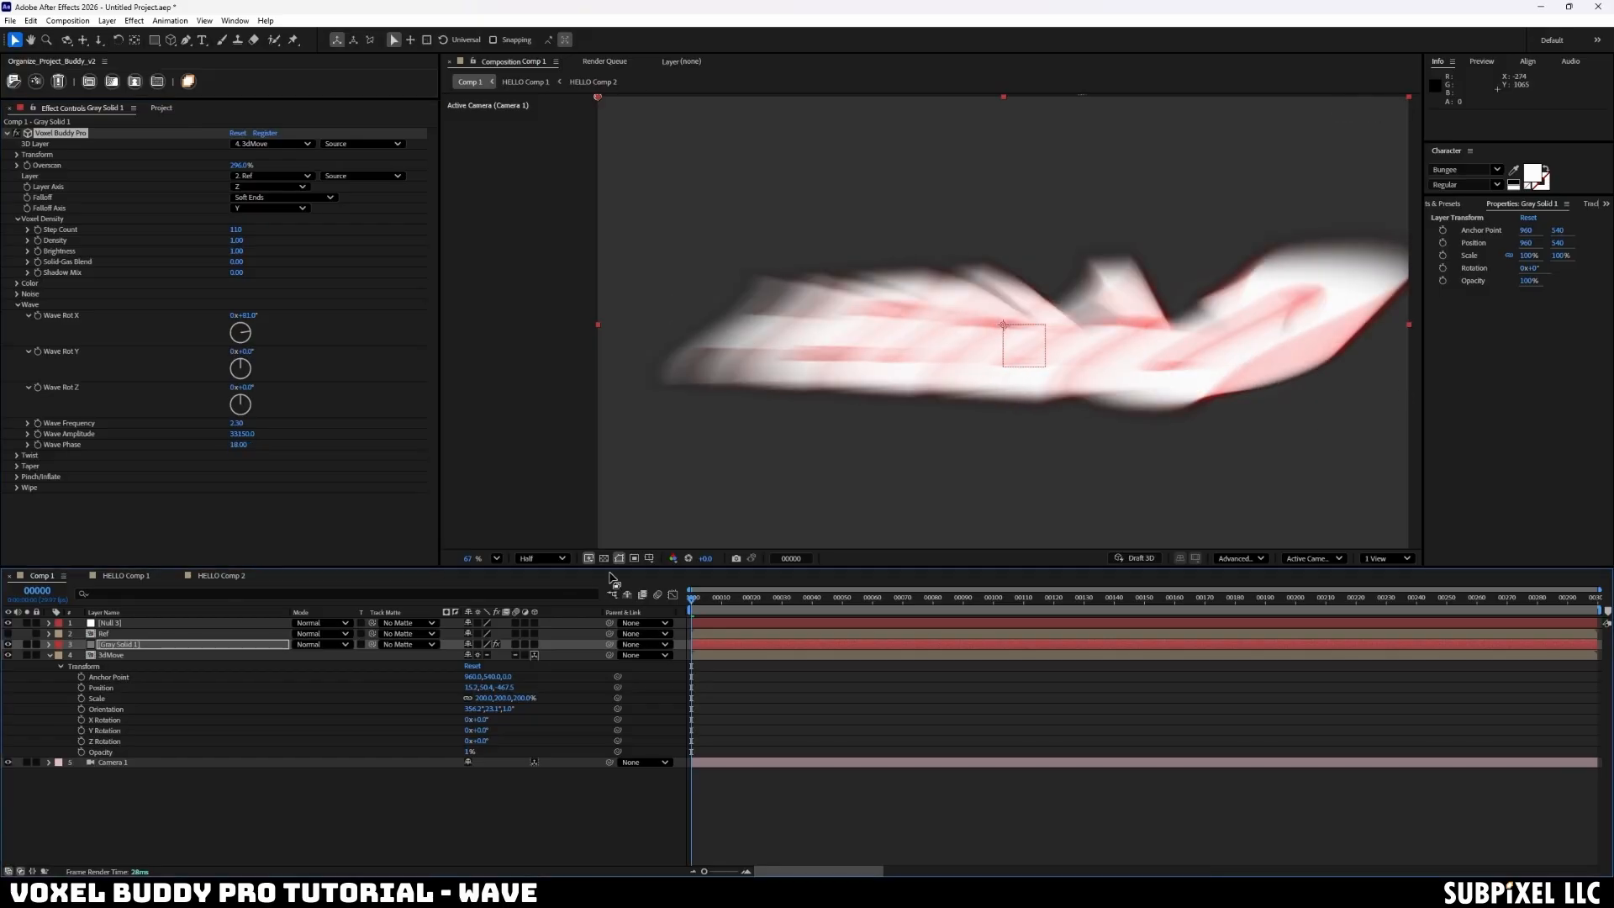
# - Return to frame 0, reselect the grey solid and set its Wave Phase to 0
pyautogui.click(735, 622)
pyautogui.moveTo(724, 597); pyautogui.dragTo(688, 599)
pyautogui.click(166, 644)
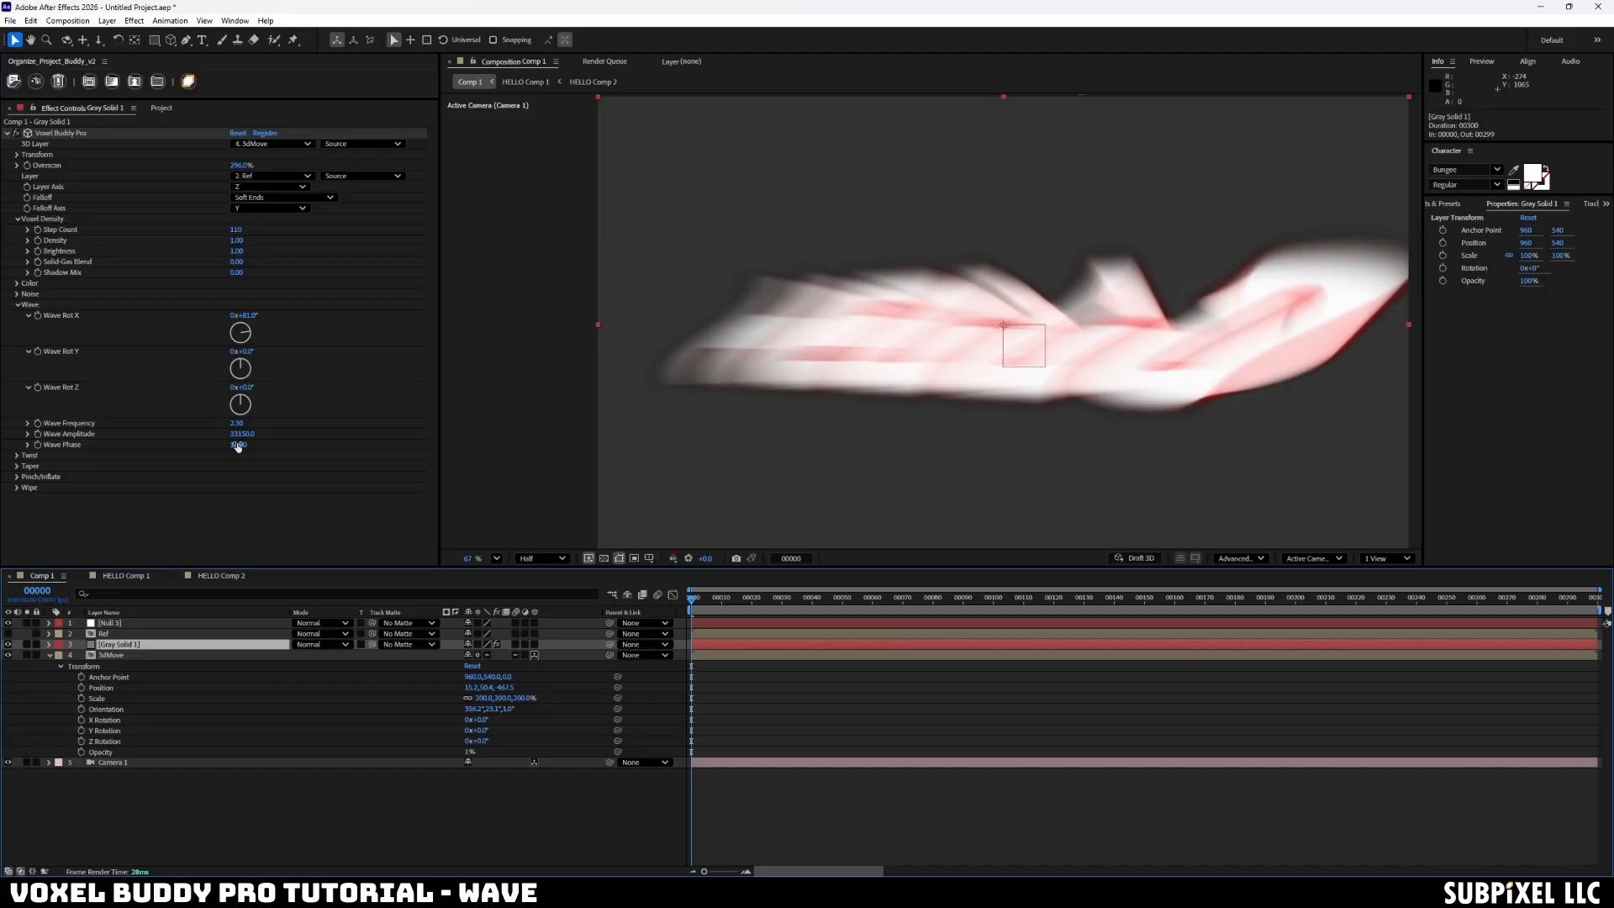
pyautogui.click(238, 444)
pyautogui.write('0')
pyautogui.press('Return')
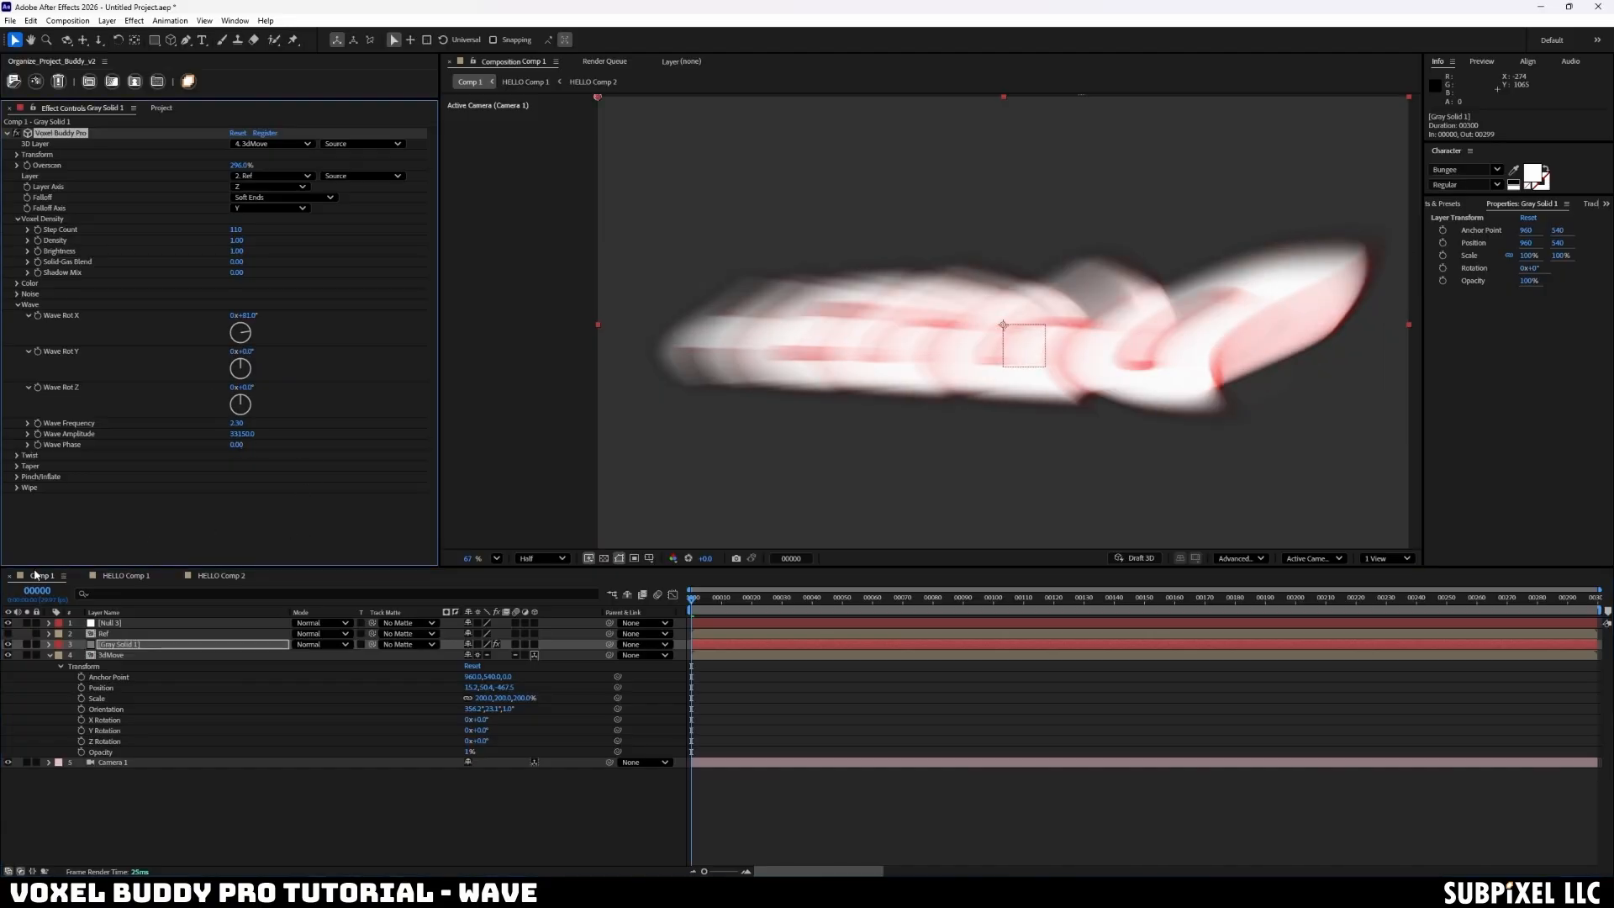
# - Try animating the Wave Phase with keyframes at frames 0 and 88, scrub through the result, and remove the keyframes
pyautogui.moveTo(814, 598); pyautogui.dragTo(958, 599)
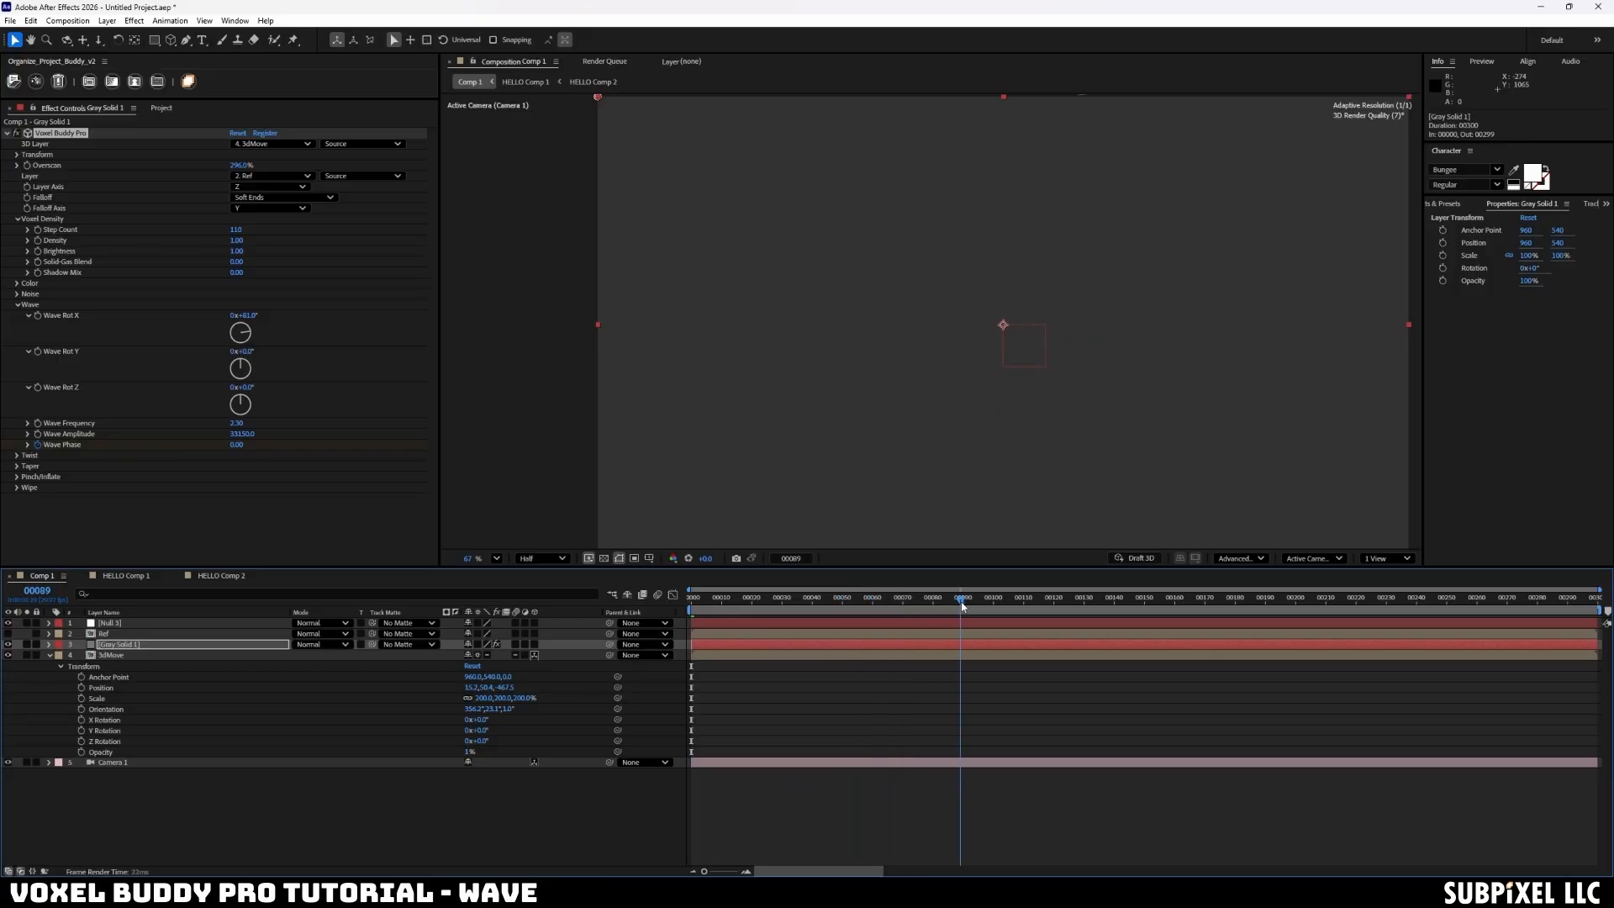
pyautogui.click(239, 445)
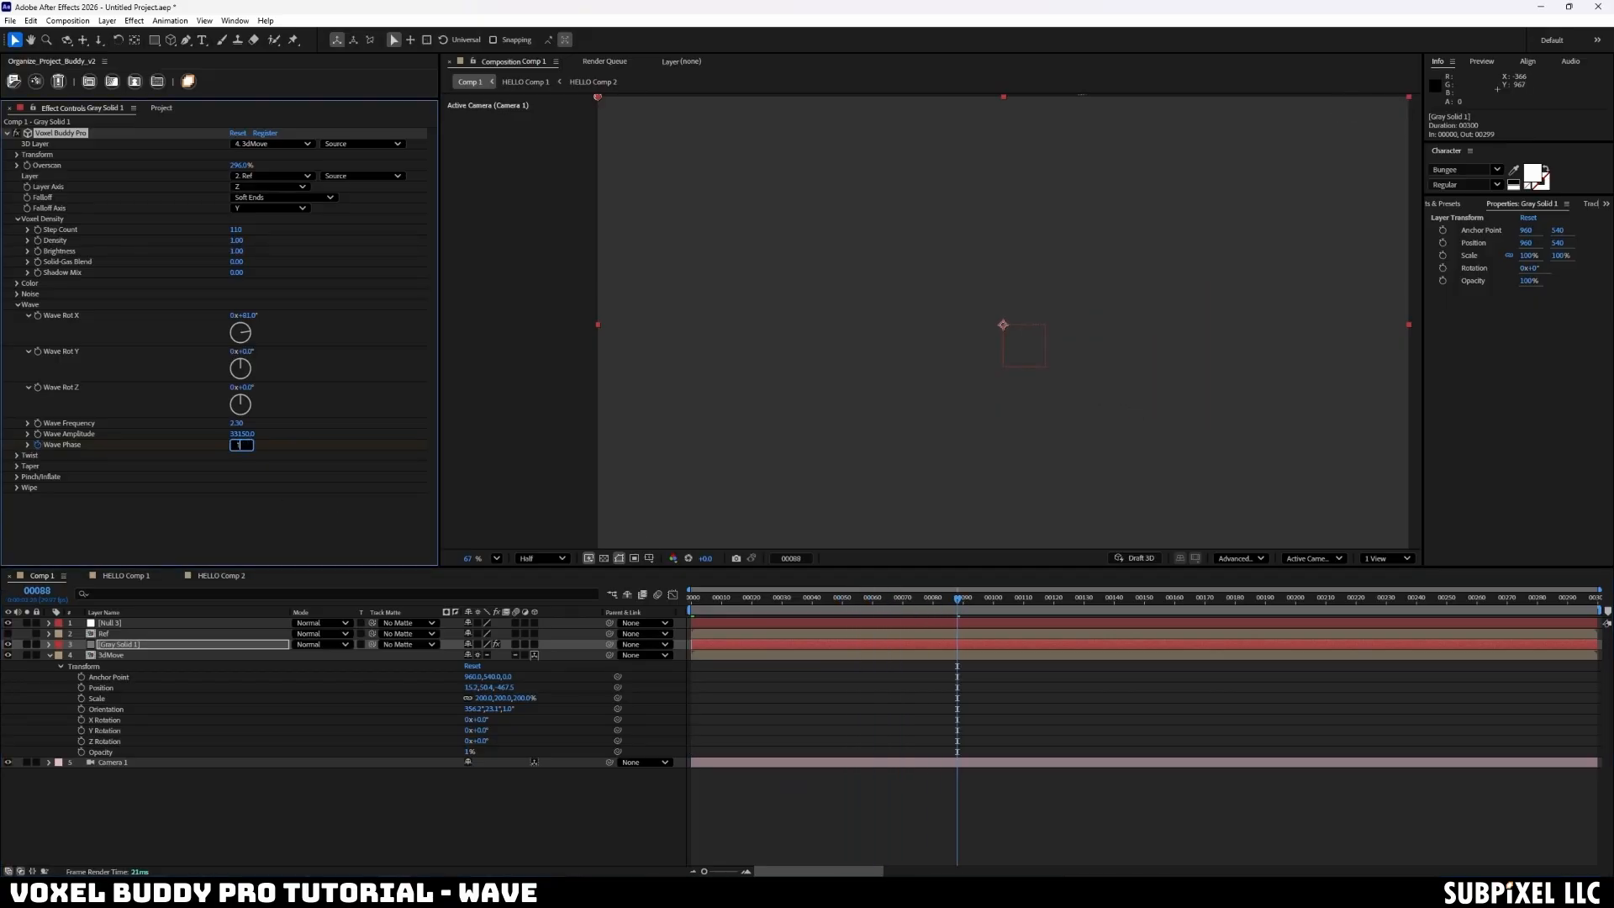
pyautogui.press('Return')
pyautogui.moveTo(947, 603); pyautogui.dragTo(674, 614)
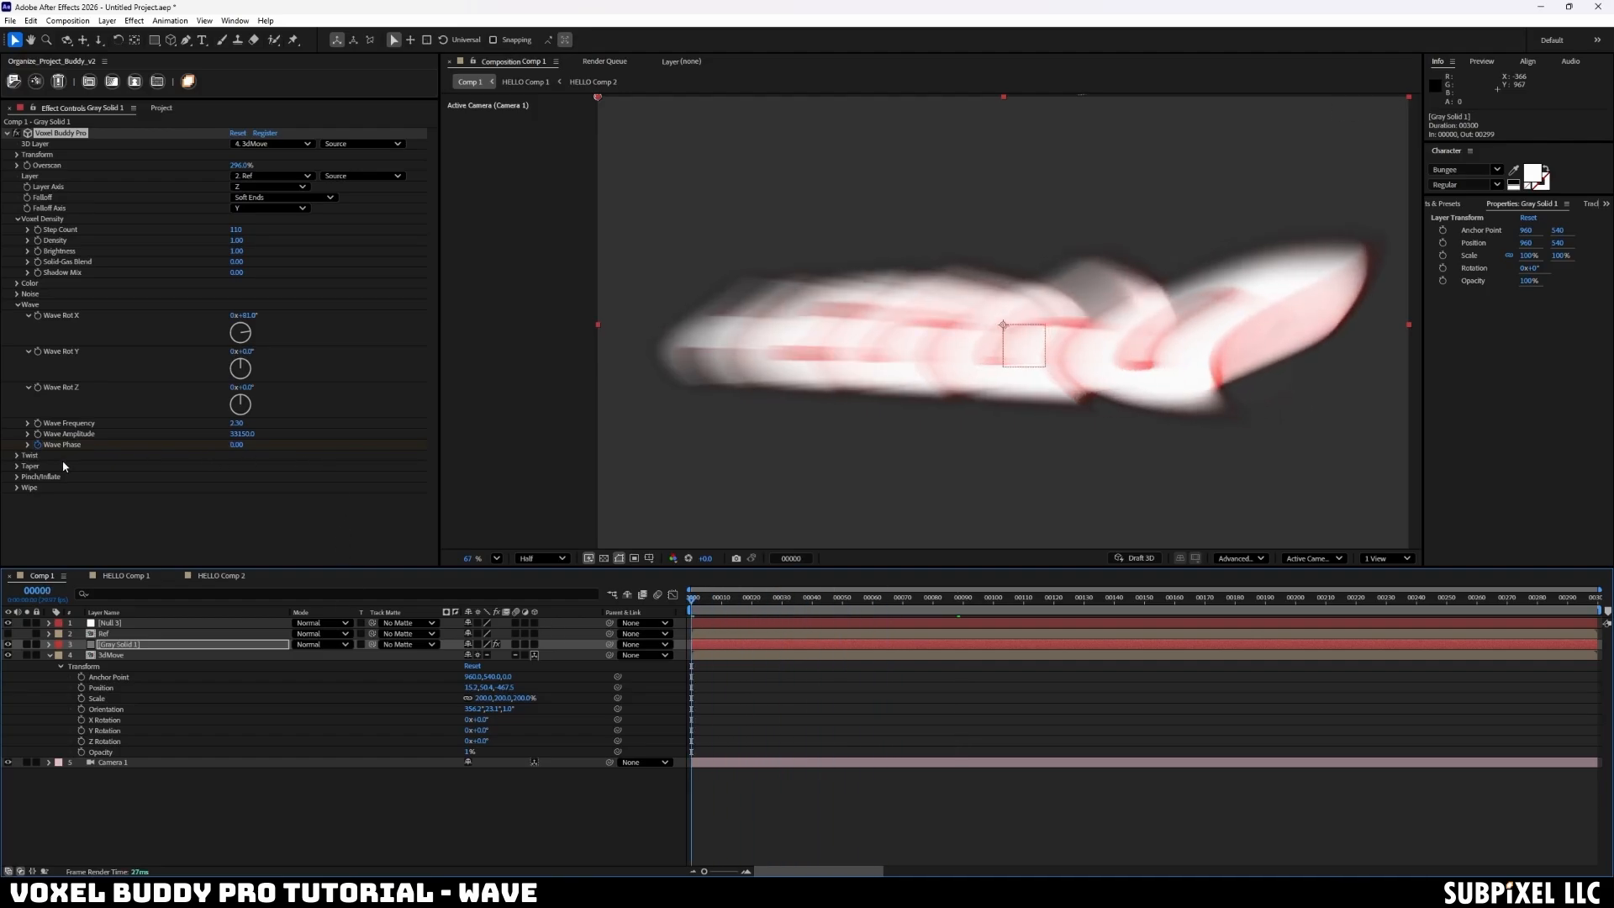
pyautogui.click(37, 445)
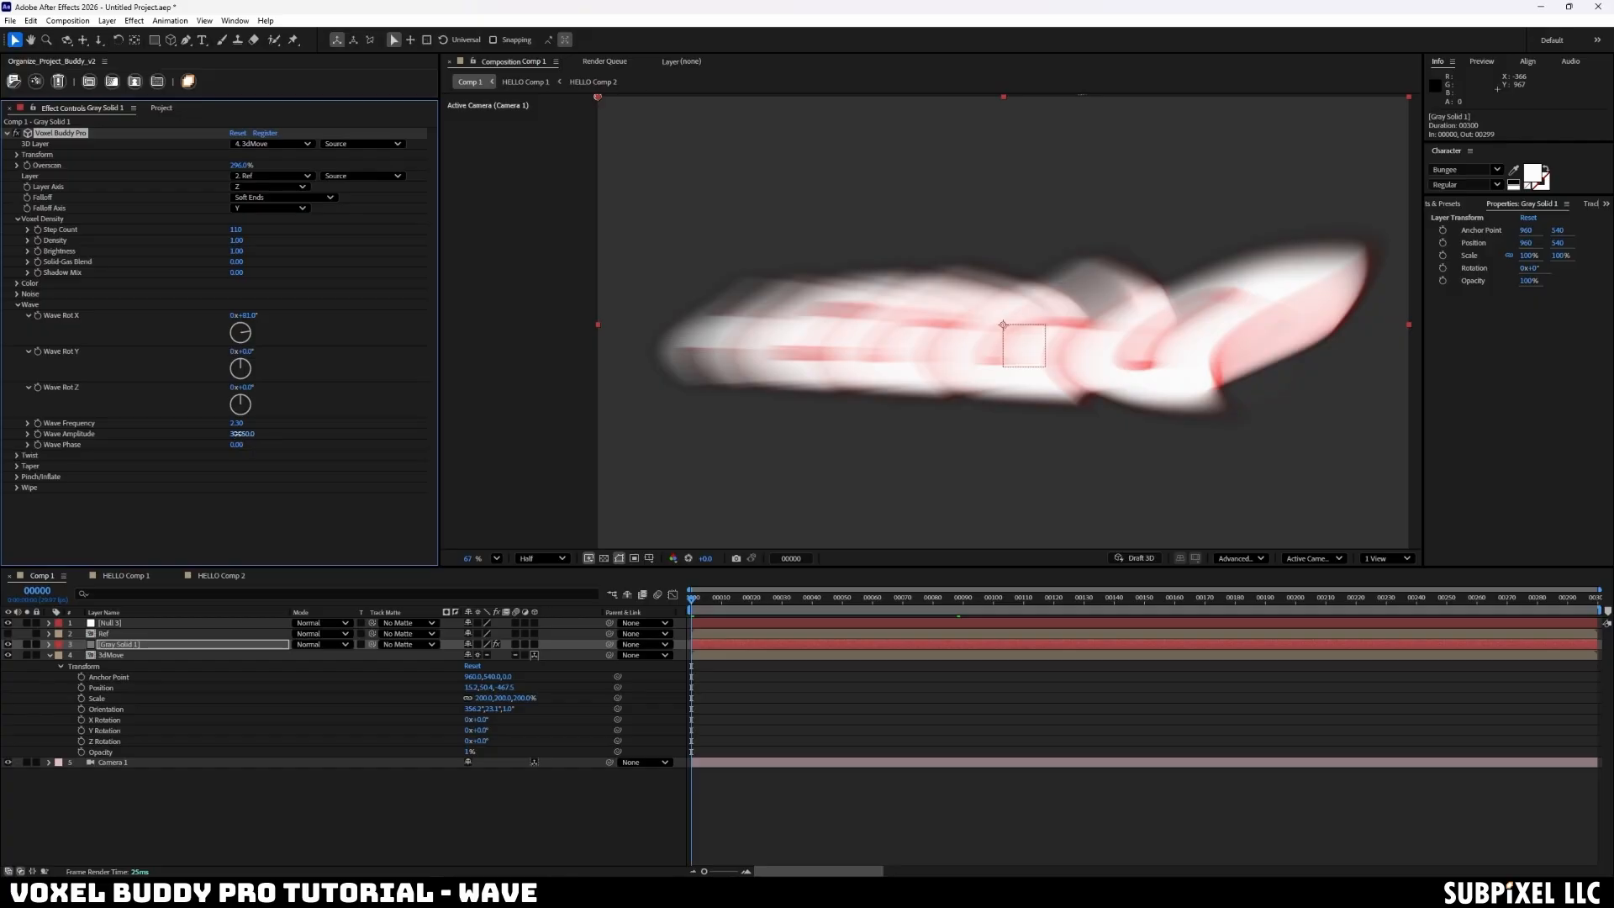
# - Increase the Wave Amplitude, and turn Wave Rot X to about -117° and Wave Rot Y to about 265°
pyautogui.moveTo(237, 432)
pyautogui.mouseDown()
pyautogui.moveTo(261, 426)
pyautogui.moveTo(229, 431)
pyautogui.mouseUp()
pyautogui.click(249, 315)
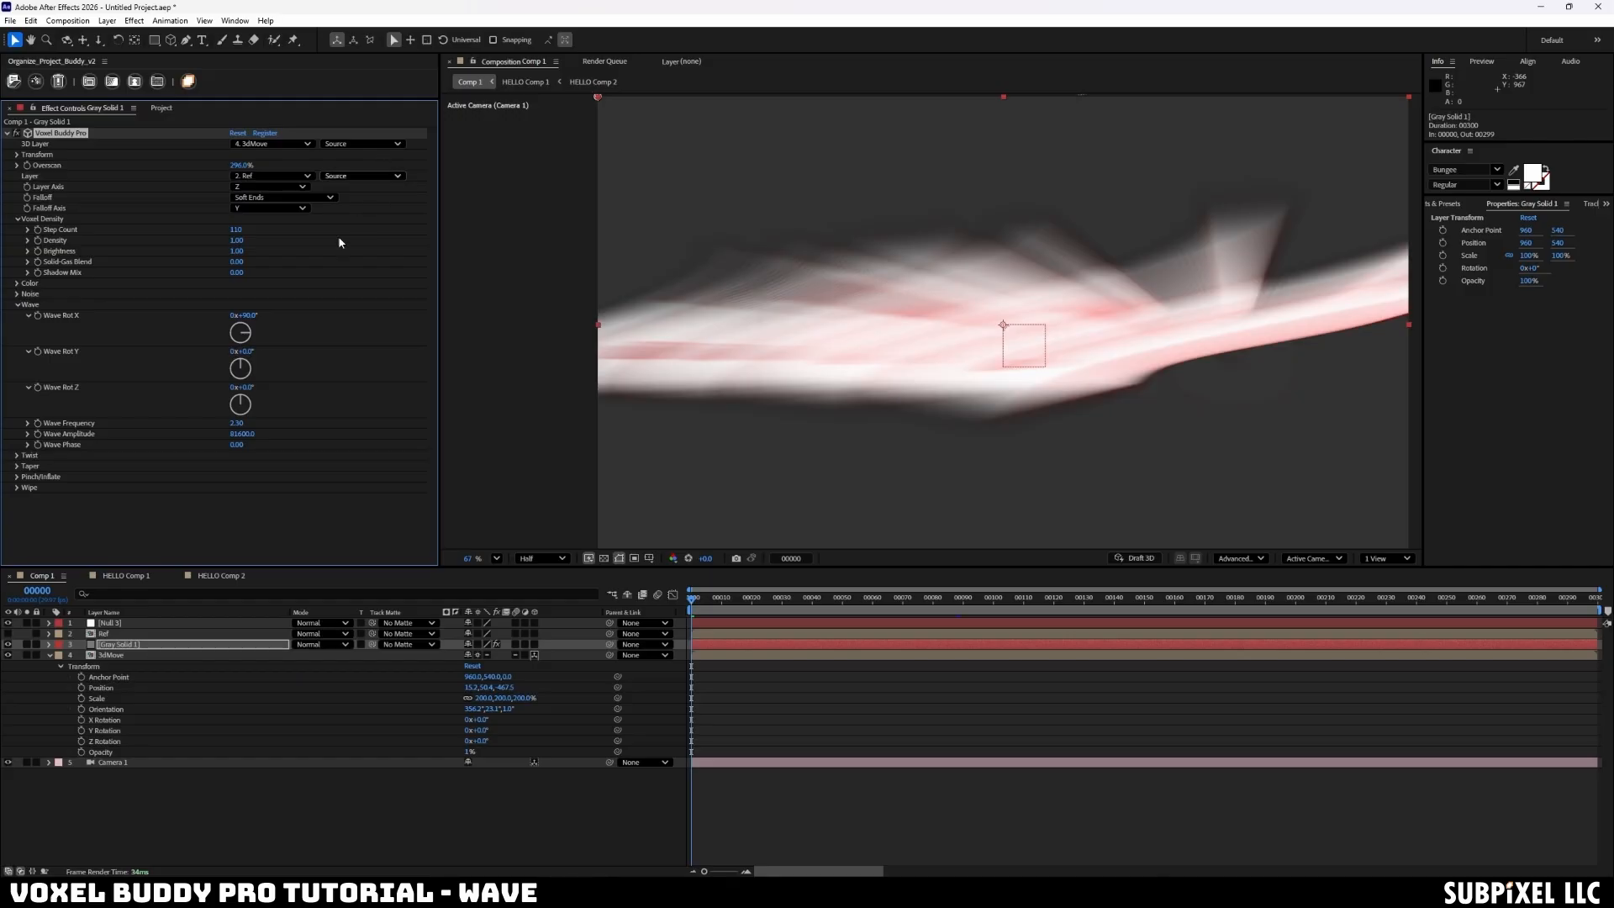
pyautogui.moveTo(249, 333); pyautogui.dragTo(407, 348)
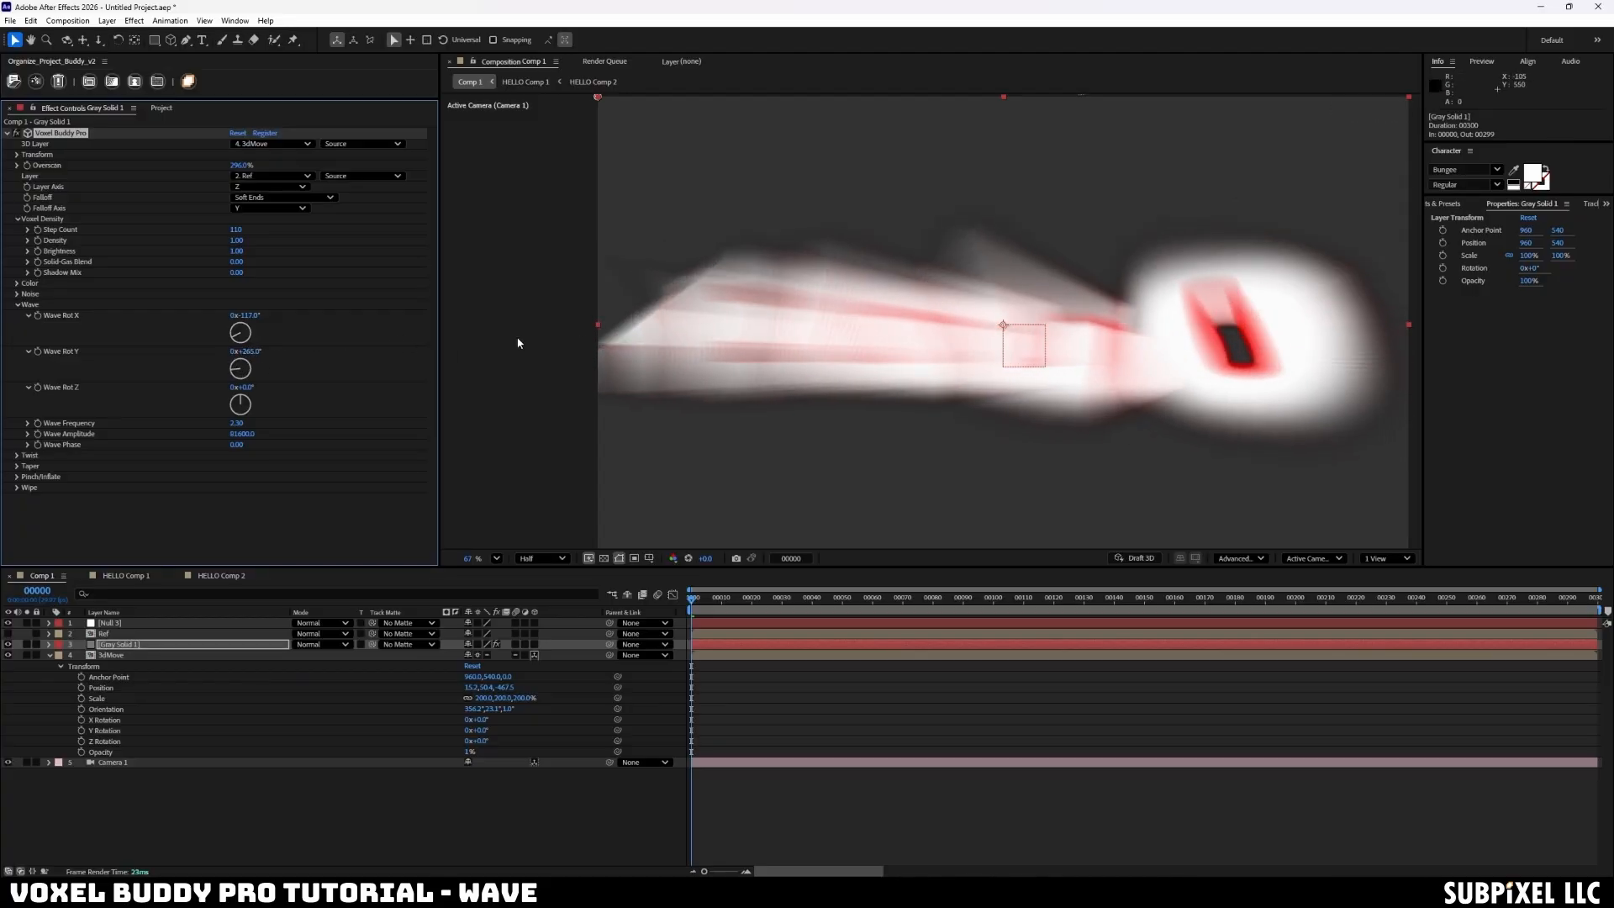
# - Rotate the 3dMove layer to an orientation of about 43°, 355°, 8.7°
pyautogui.click(118, 657)
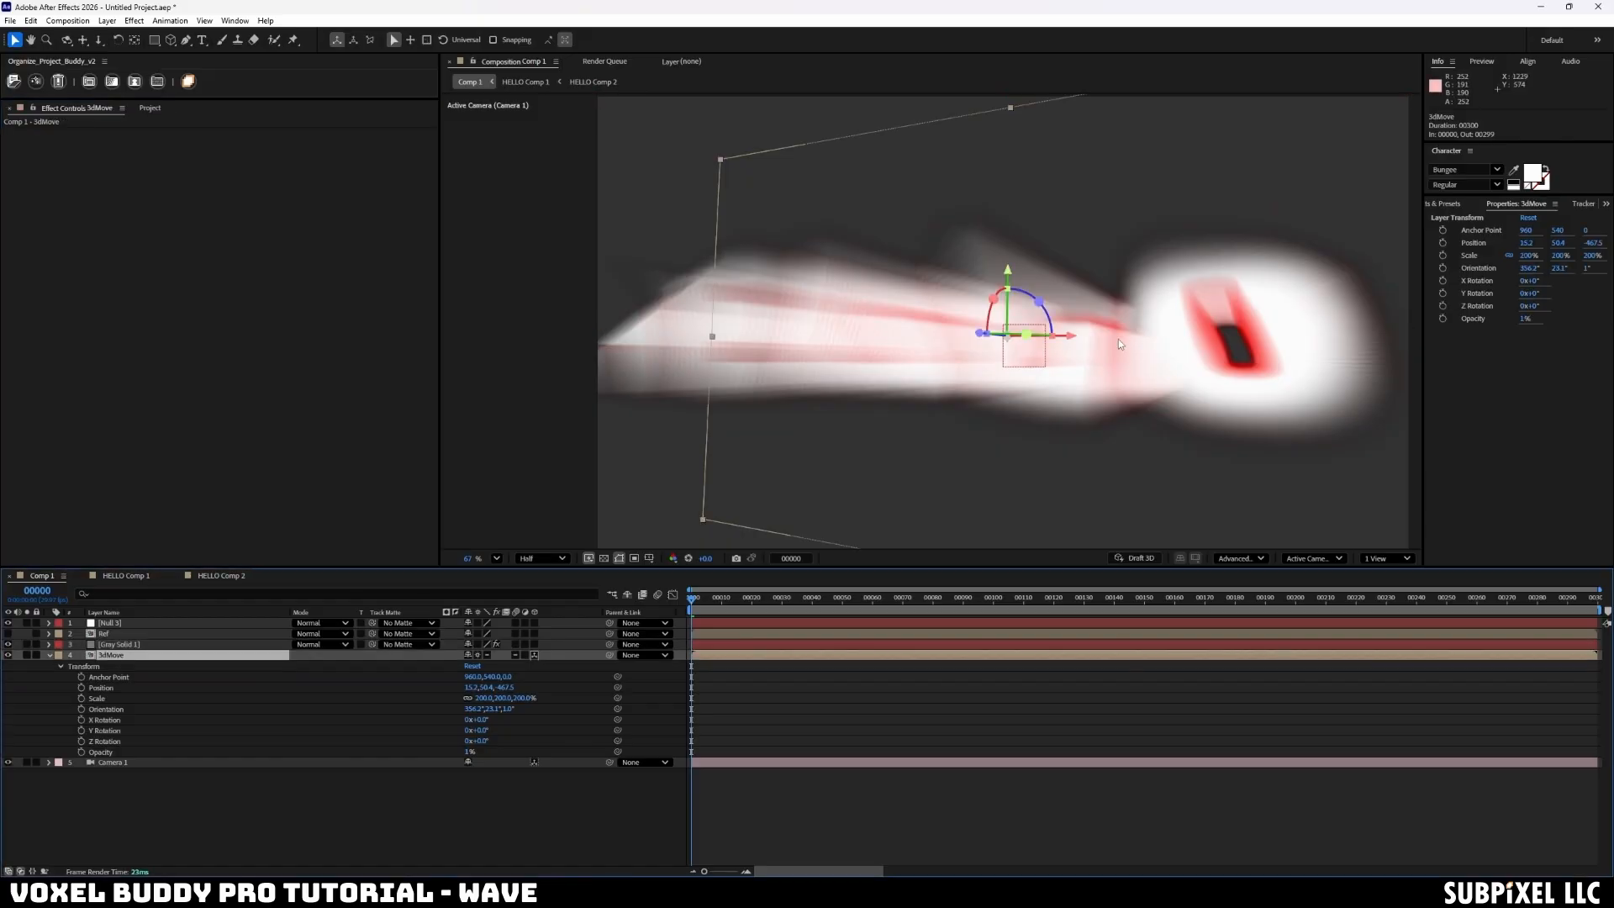
pyautogui.scroll(1, 1013, 326)
pyautogui.moveTo(1024, 337)
pyautogui.mouseDown()
pyautogui.moveTo(912, 347)
pyautogui.moveTo(1023, 348)
pyautogui.moveTo(1011, 323)
pyautogui.mouseUp()
pyautogui.scroll(-2, 1010, 324)
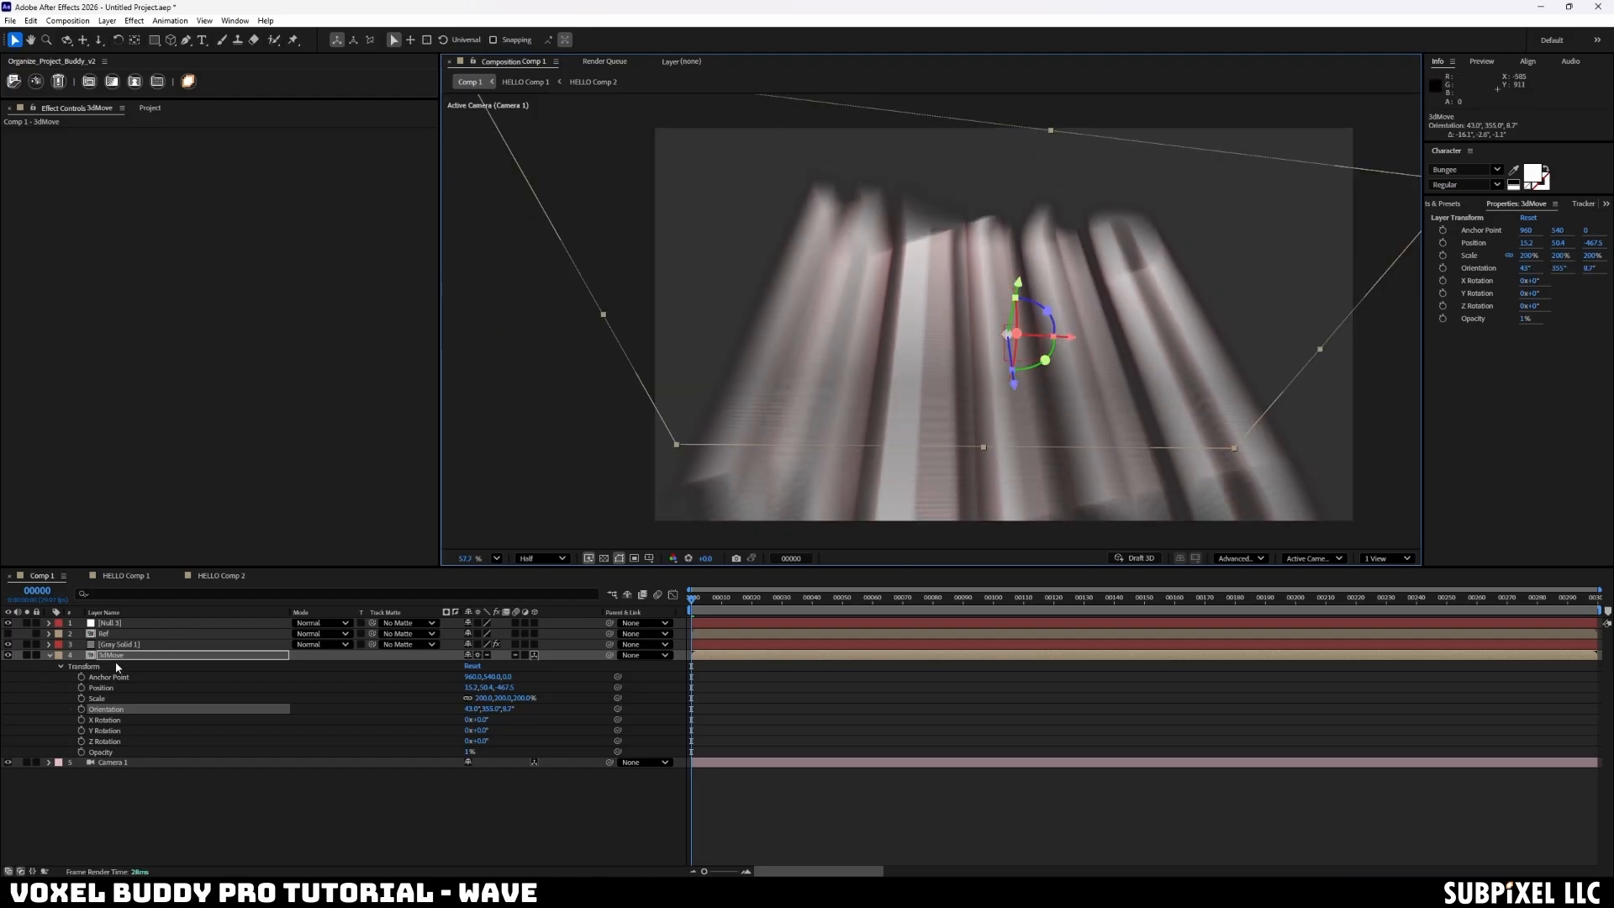
pyautogui.click(118, 667)
pyautogui.click(124, 656)
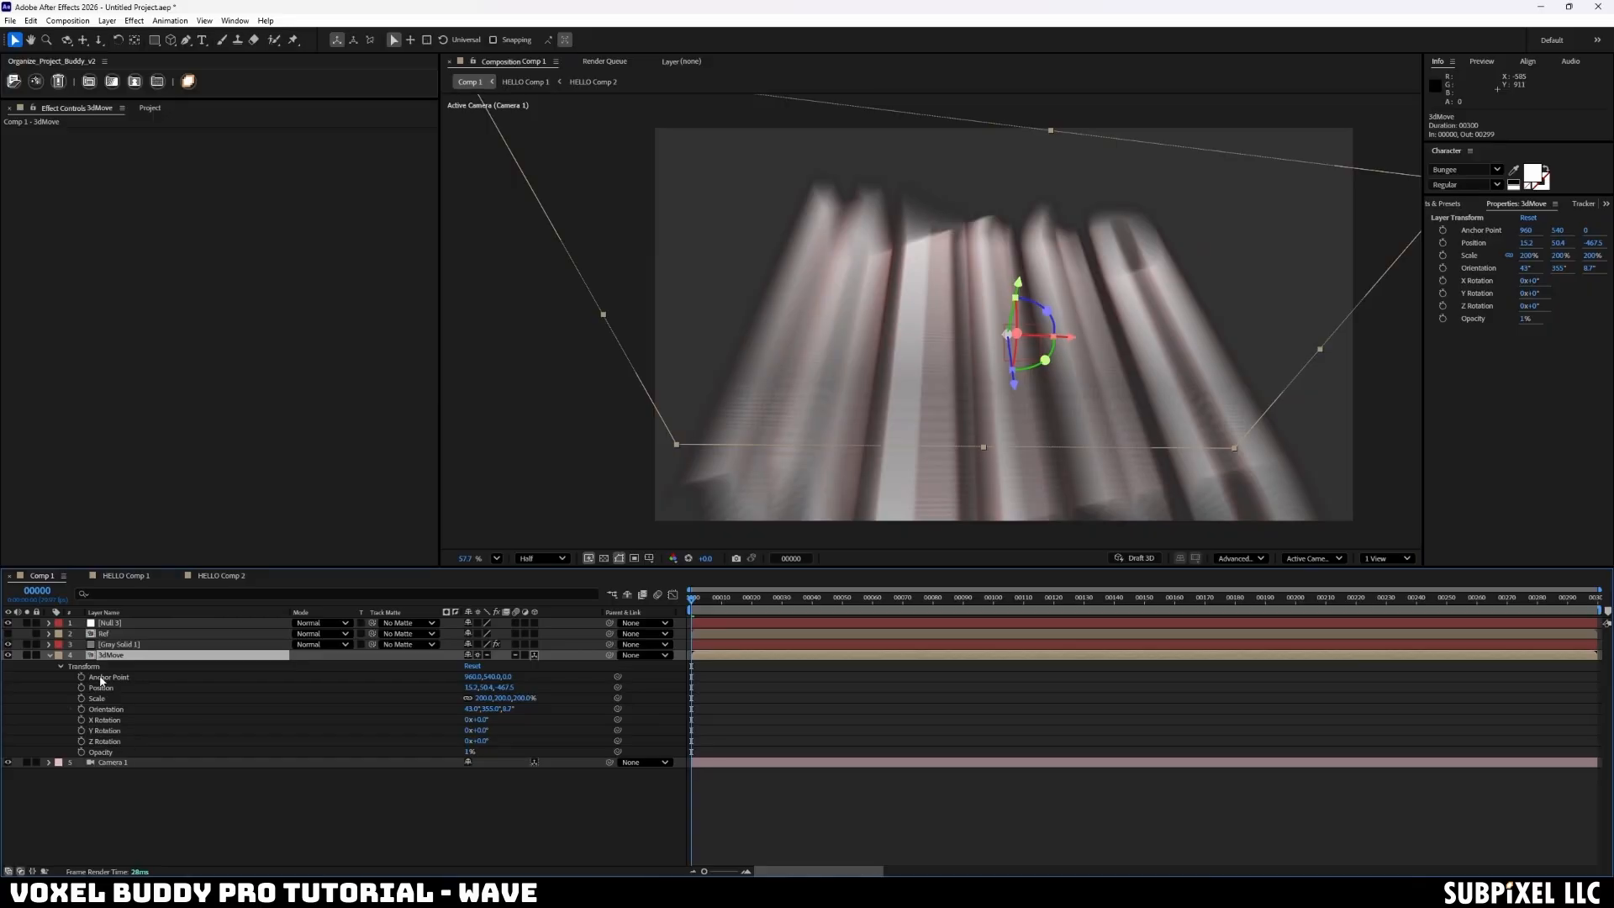
# - Reselect the grey solid, turn Wave Rot Y to about 1x+6° and Wave Rot Z to about 195°, and increase the Wave Amplitude
pyautogui.click(101, 646)
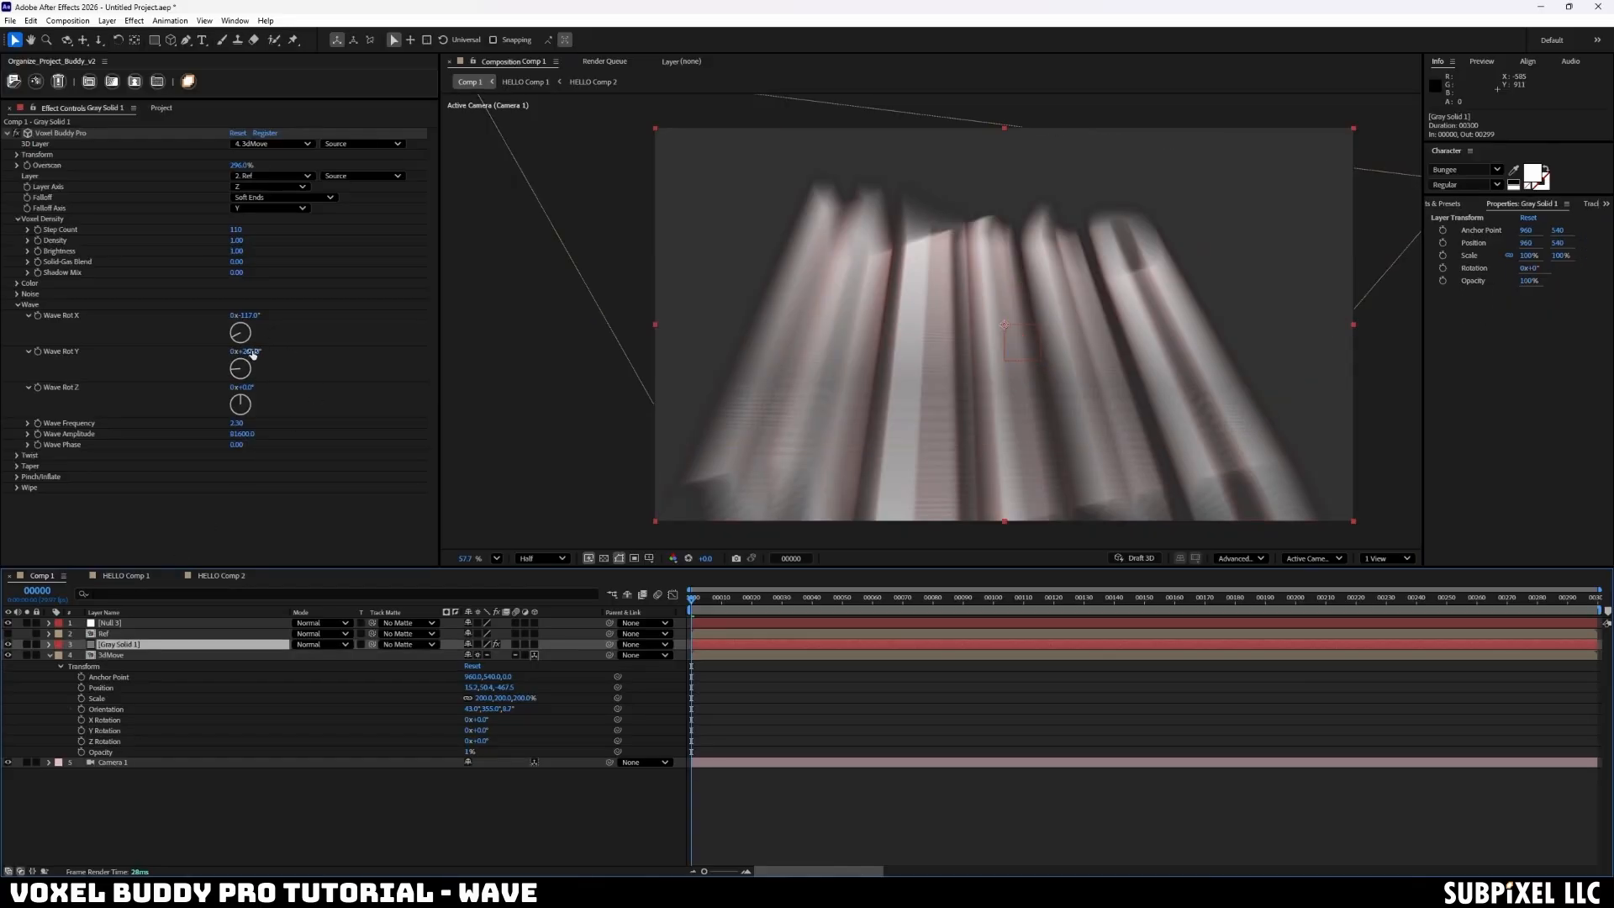
pyautogui.moveTo(252, 353); pyautogui.dragTo(314, 349)
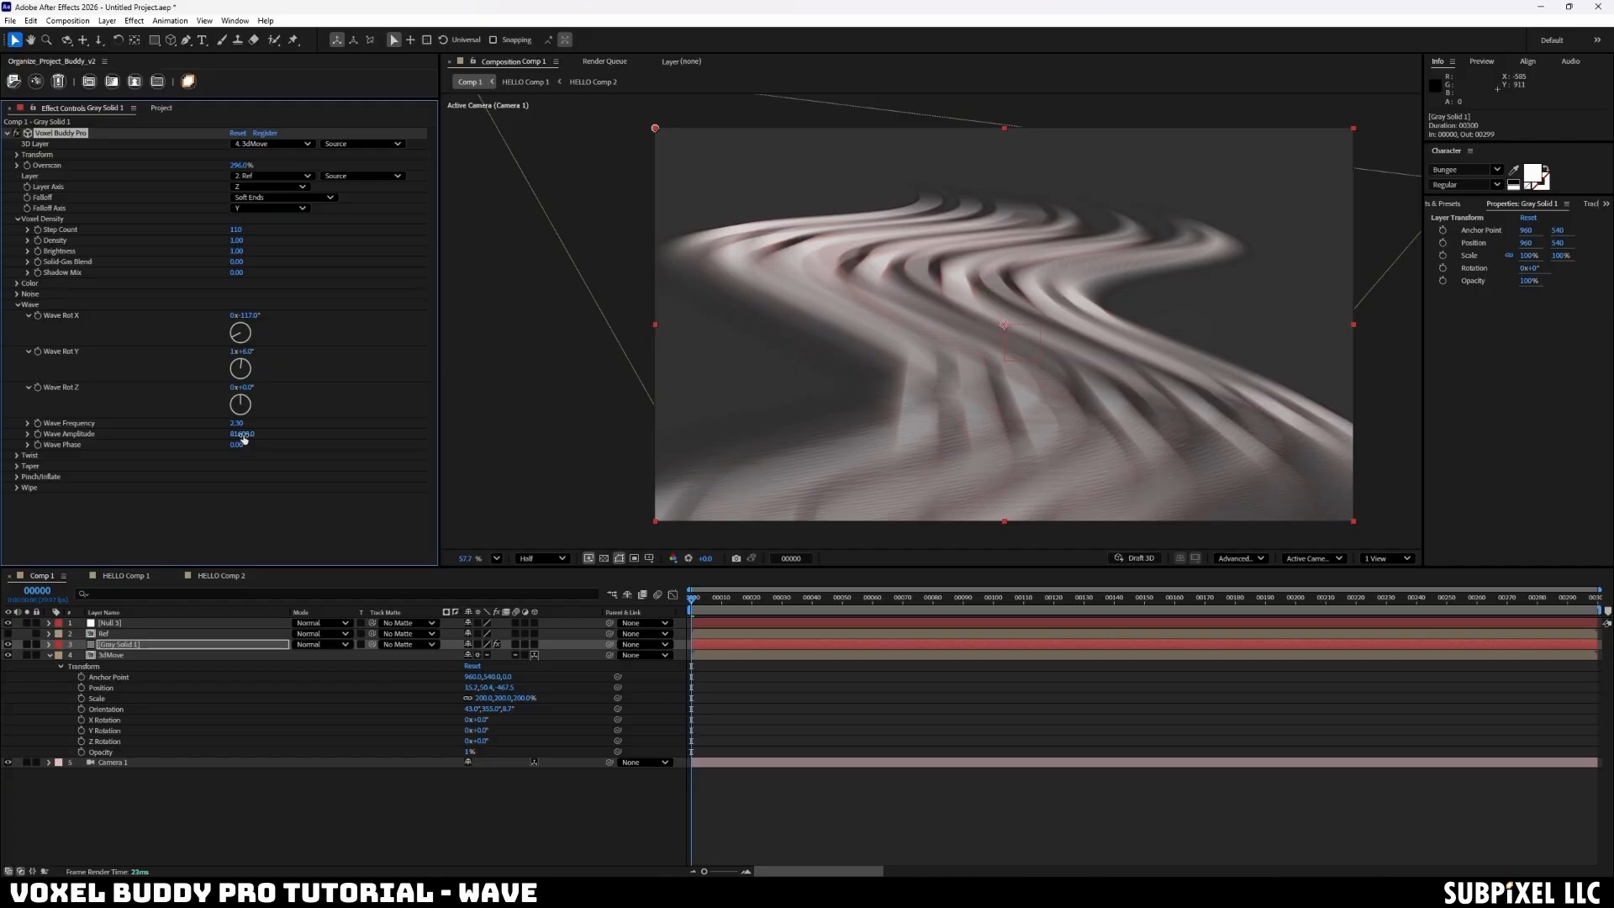
pyautogui.moveTo(242, 437); pyautogui.dragTo(238, 438)
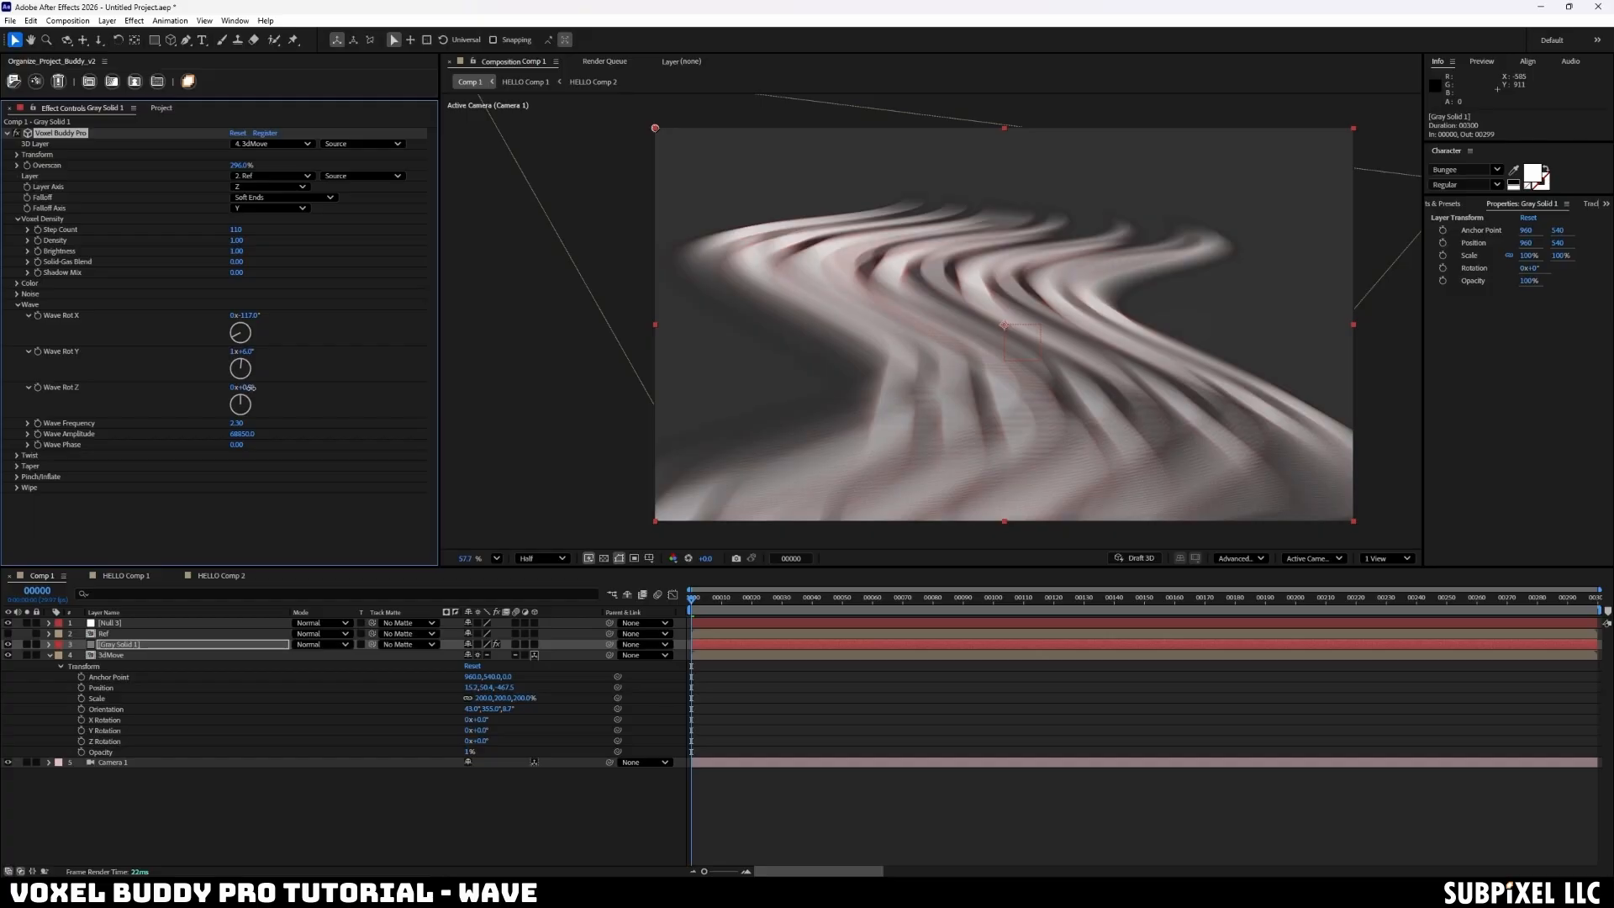
pyautogui.moveTo(251, 388); pyautogui.dragTo(566, 386)
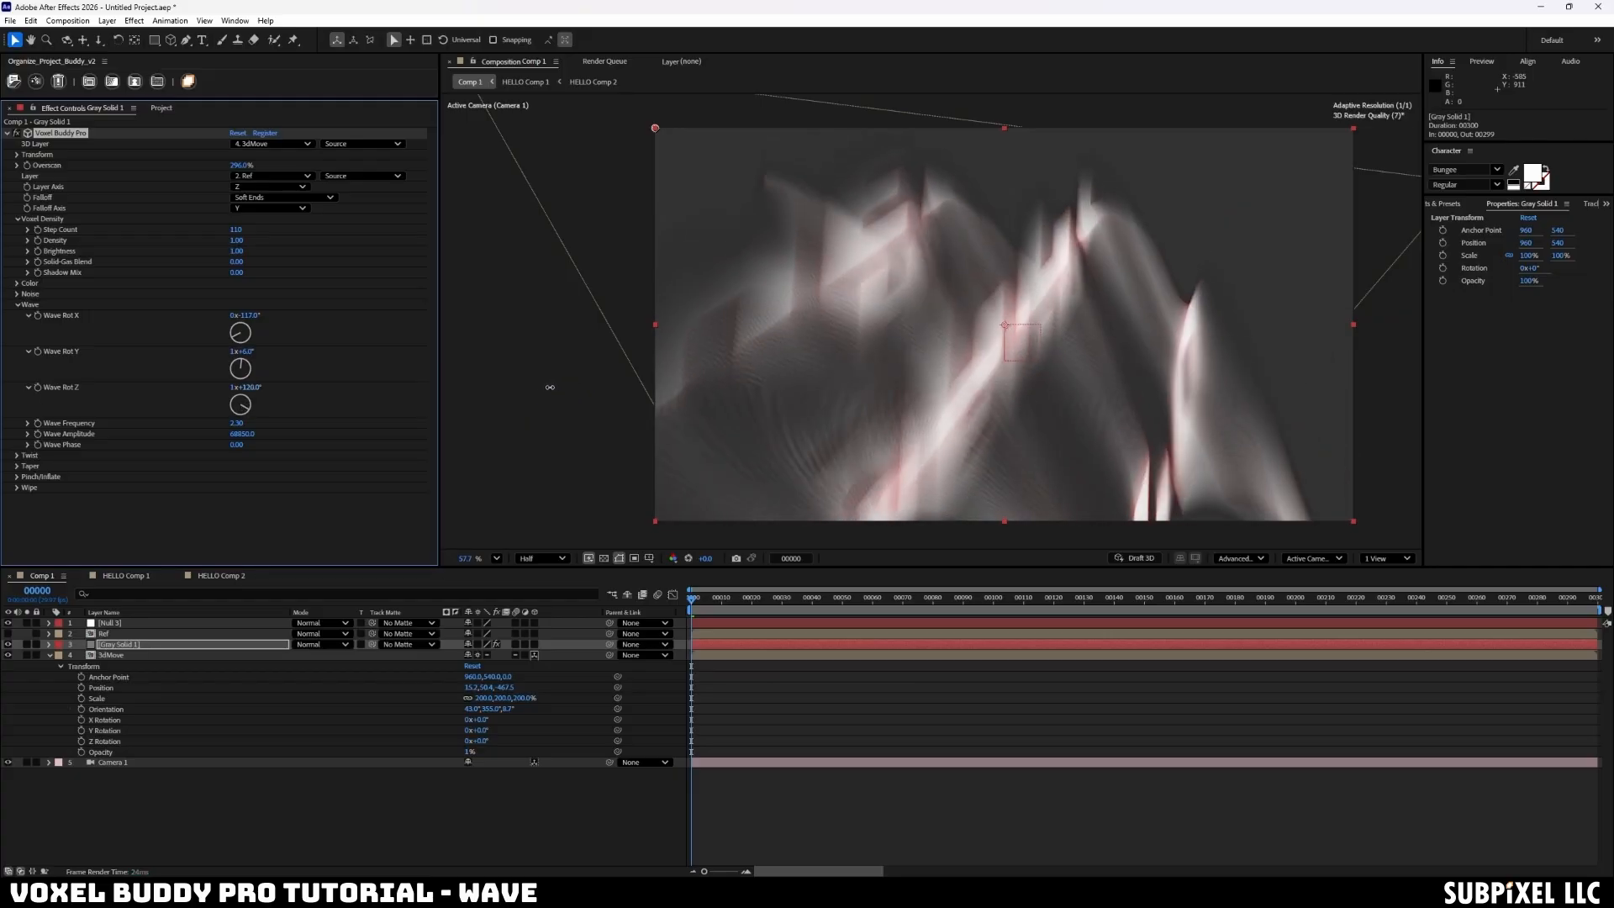
pyautogui.moveTo(441, 402); pyautogui.dragTo(401, 416)
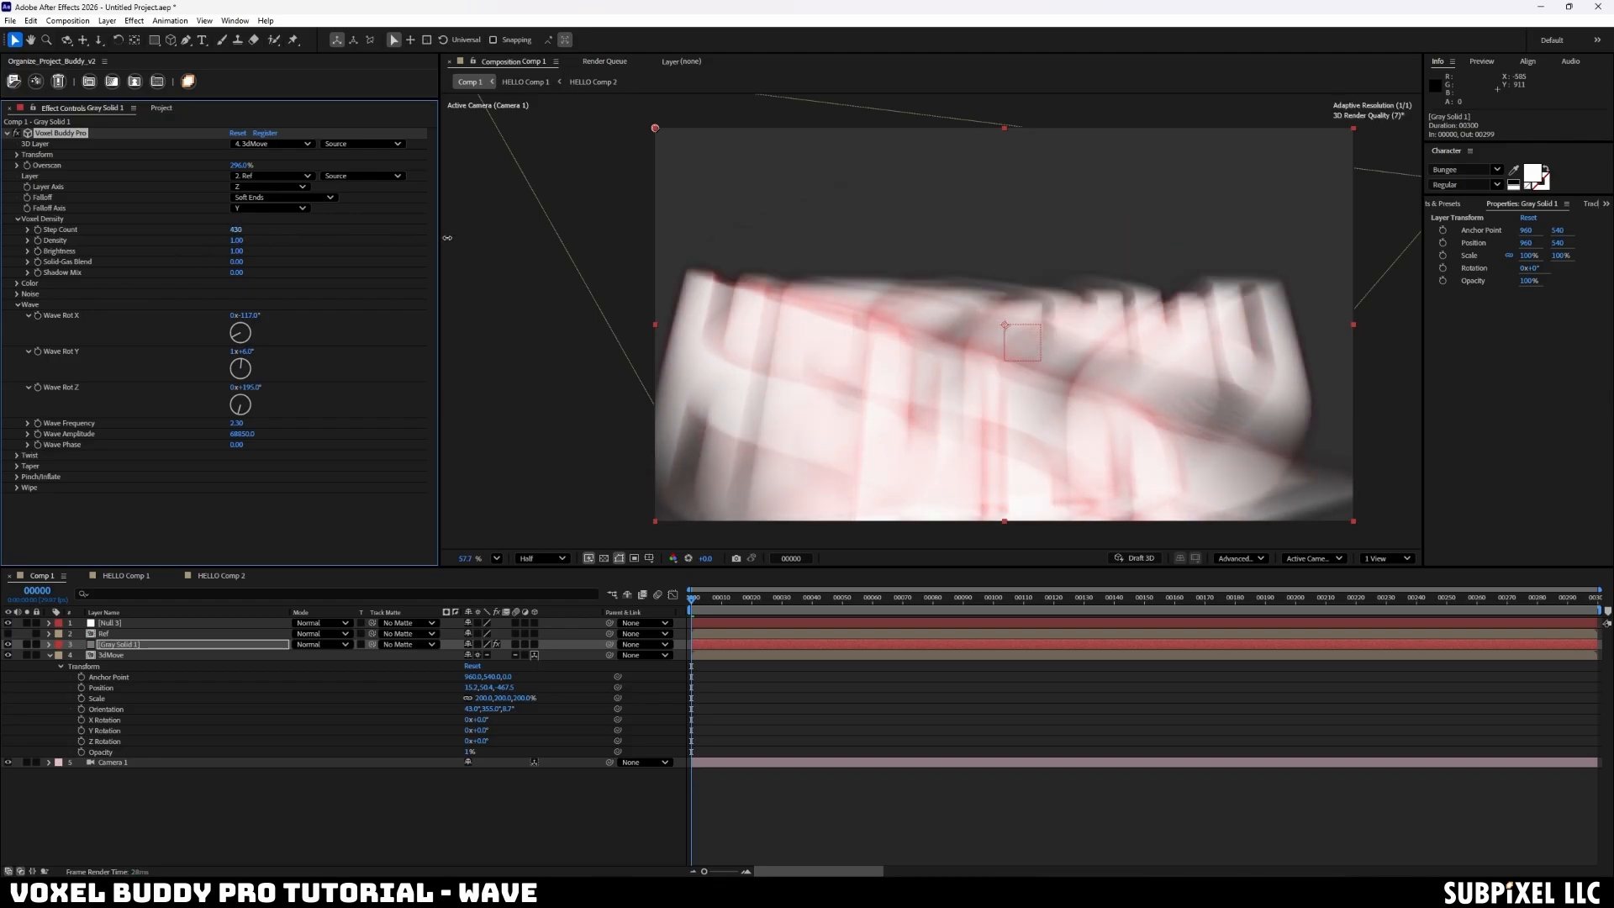
# - Set the effect's Overscan to 175% and the Step Count to 150, and increase the Density
pyautogui.moveTo(403, 237); pyautogui.dragTo(392, 233)
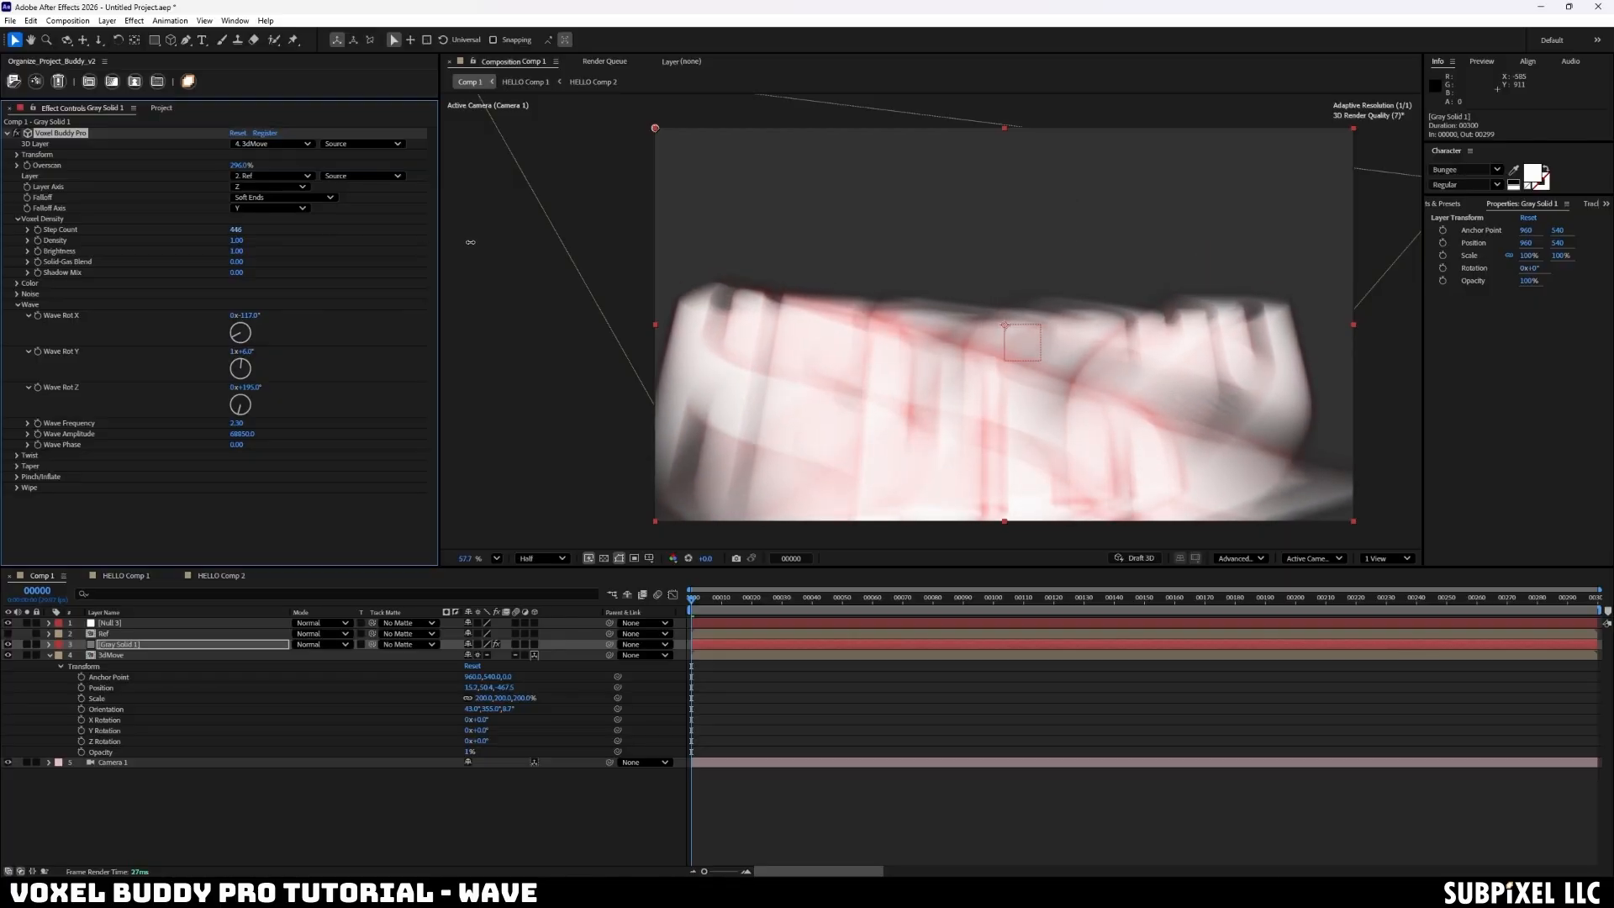
pyautogui.moveTo(239, 167); pyautogui.dragTo(386, 151)
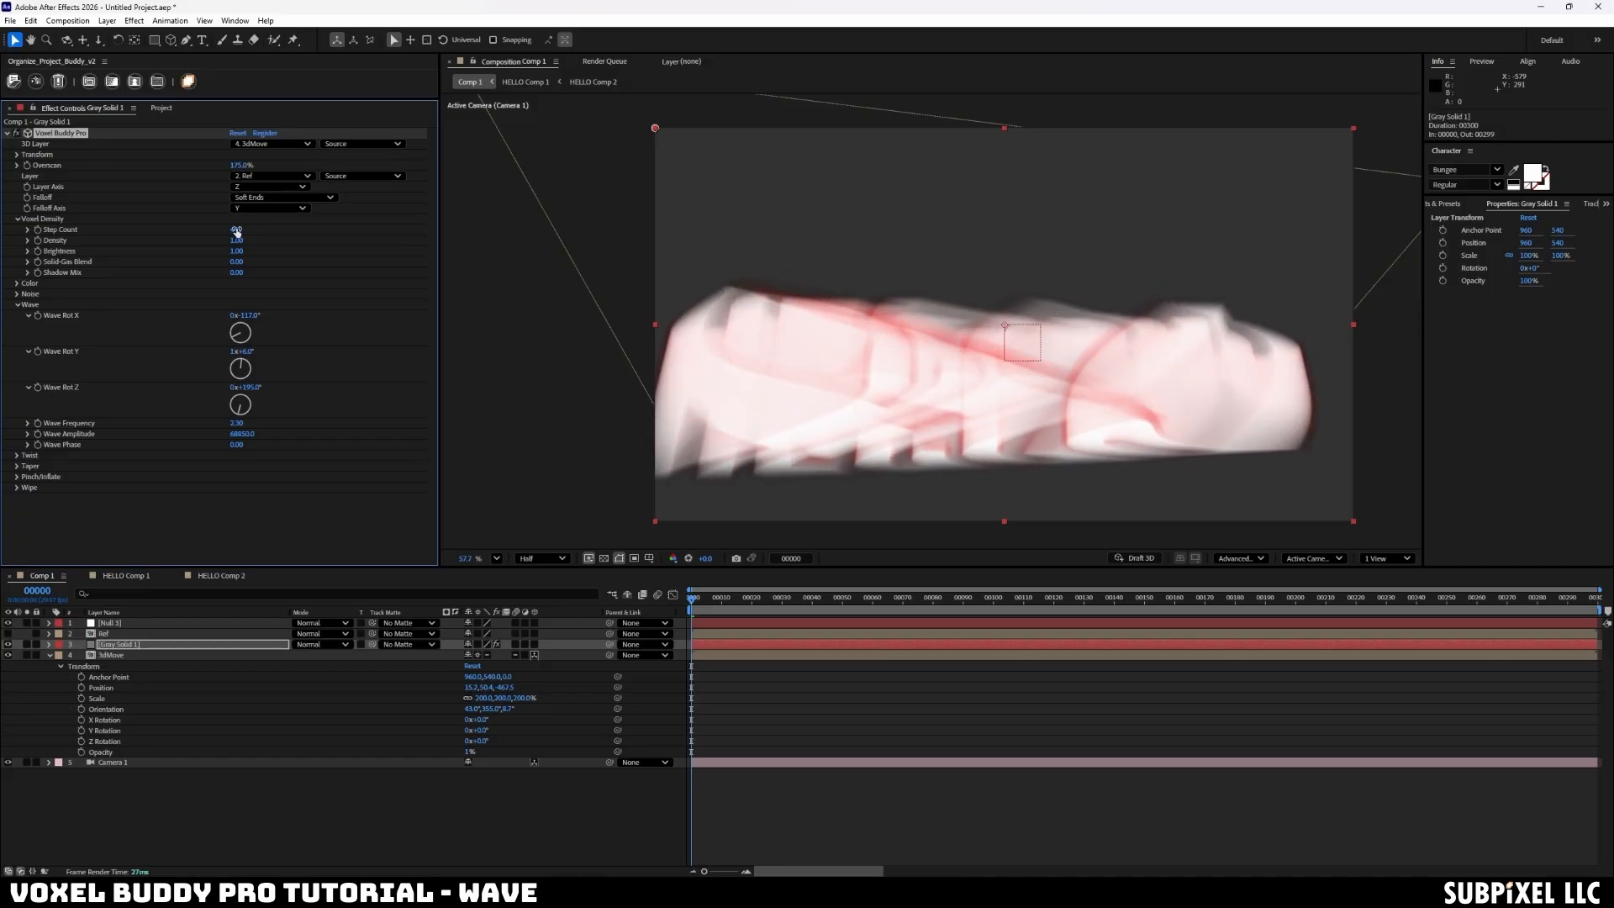
pyautogui.moveTo(237, 230); pyautogui.dragTo(56, 232)
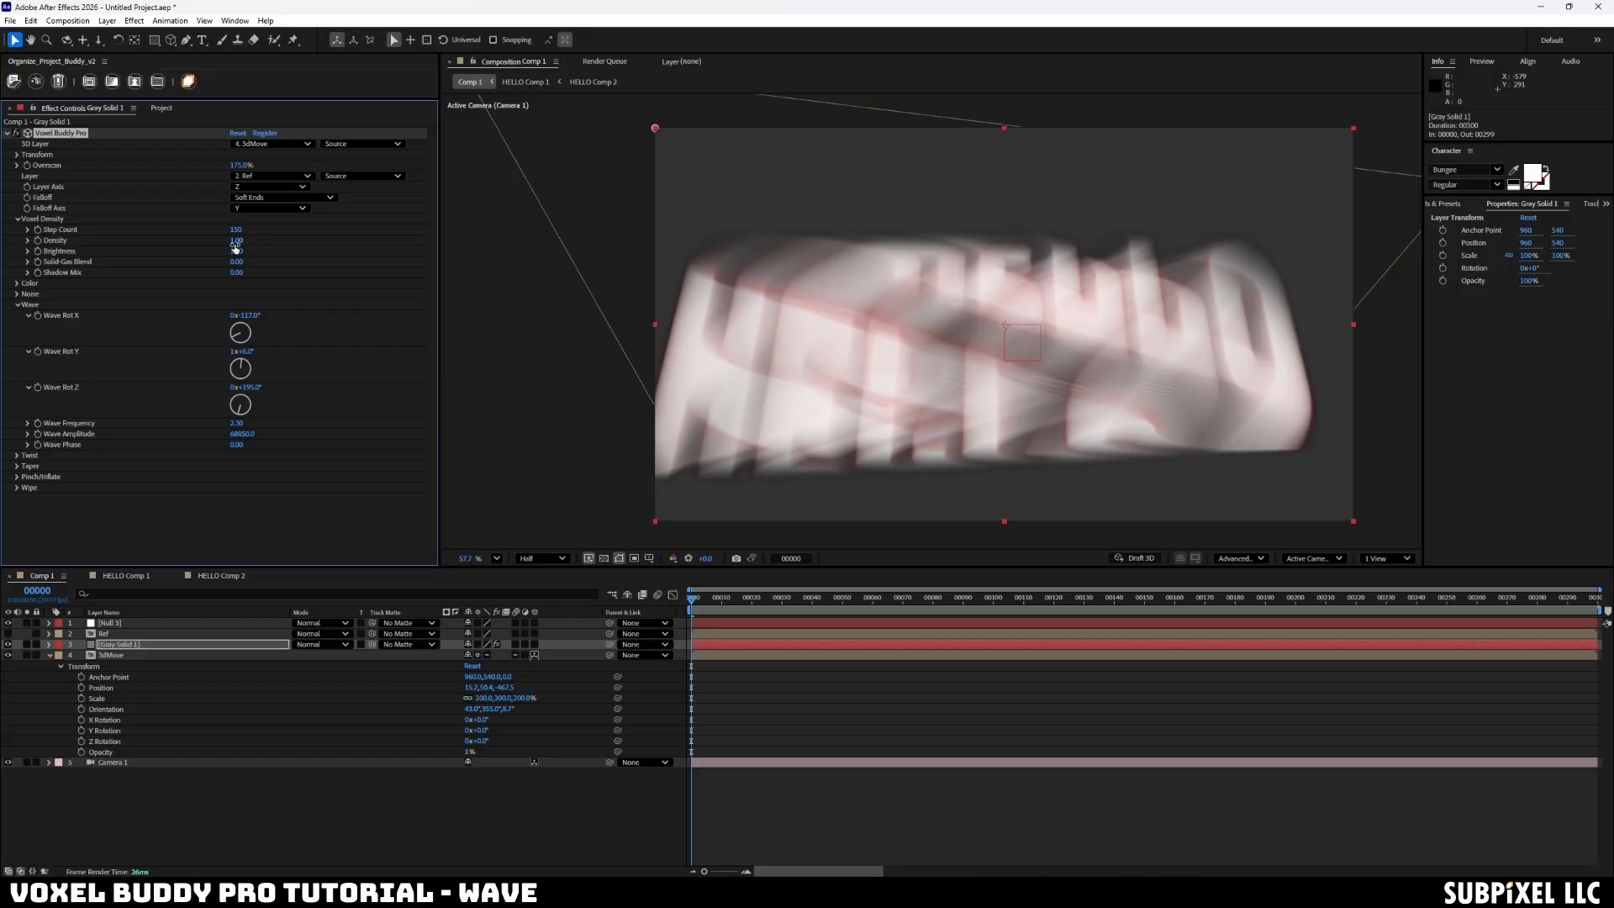
pyautogui.moveTo(235, 245); pyautogui.dragTo(279, 234)
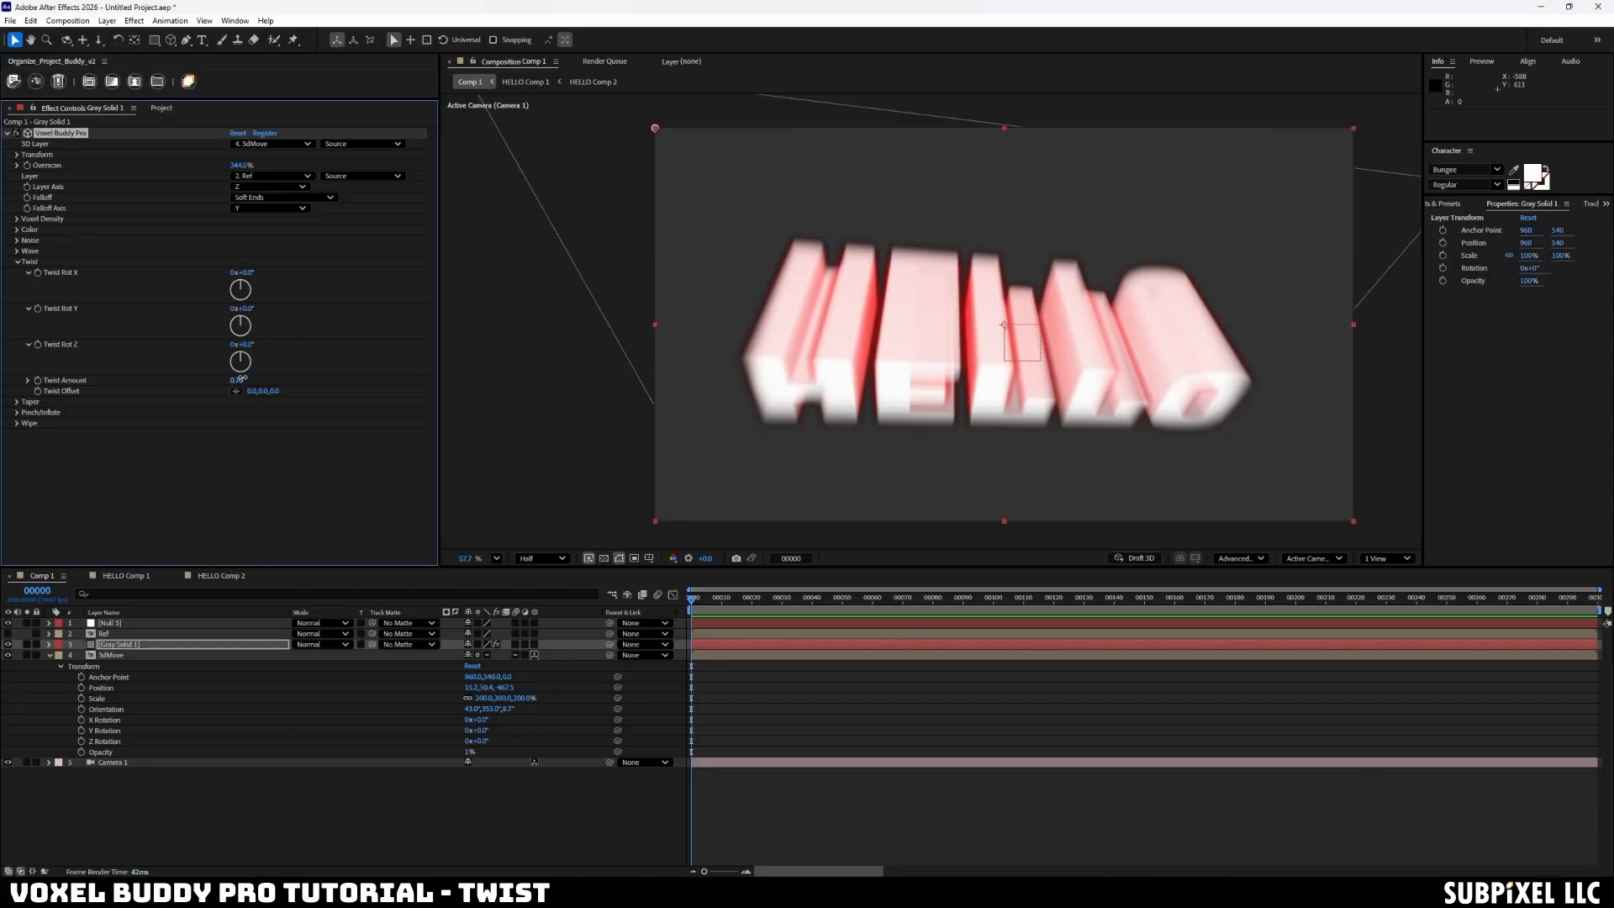
# - Set the grey solid's Twist Amount to 0.60, Twist Rot X to 90° and Twist Rot Y to 0°
pyautogui.moveTo(237, 380); pyautogui.dragTo(314, 261)
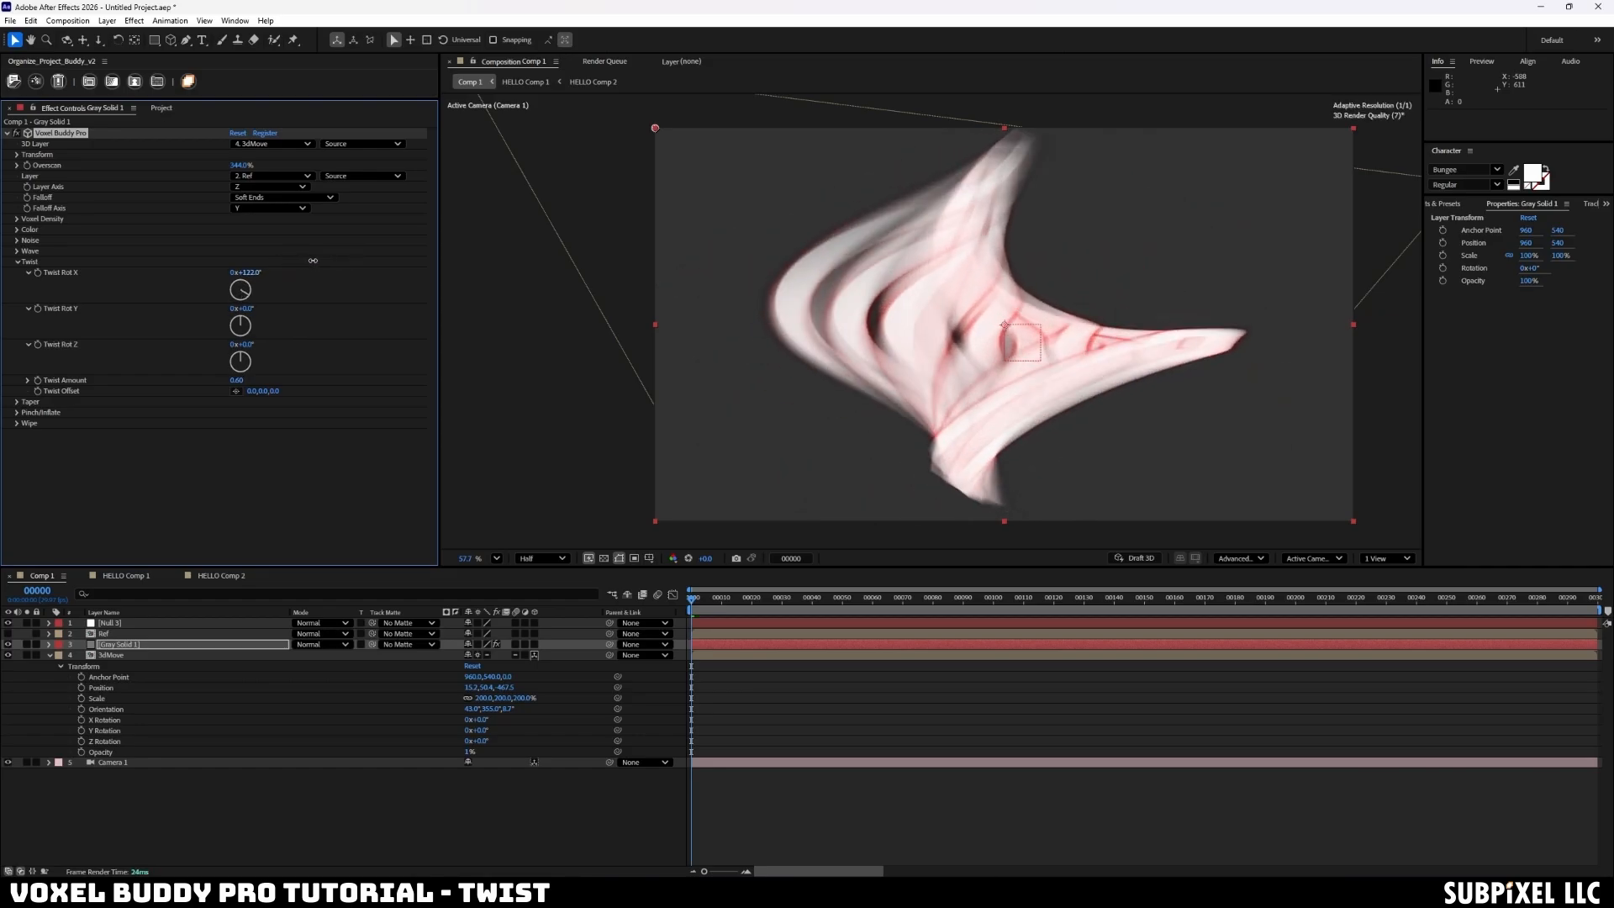
pyautogui.moveTo(243, 308); pyautogui.dragTo(450, 286)
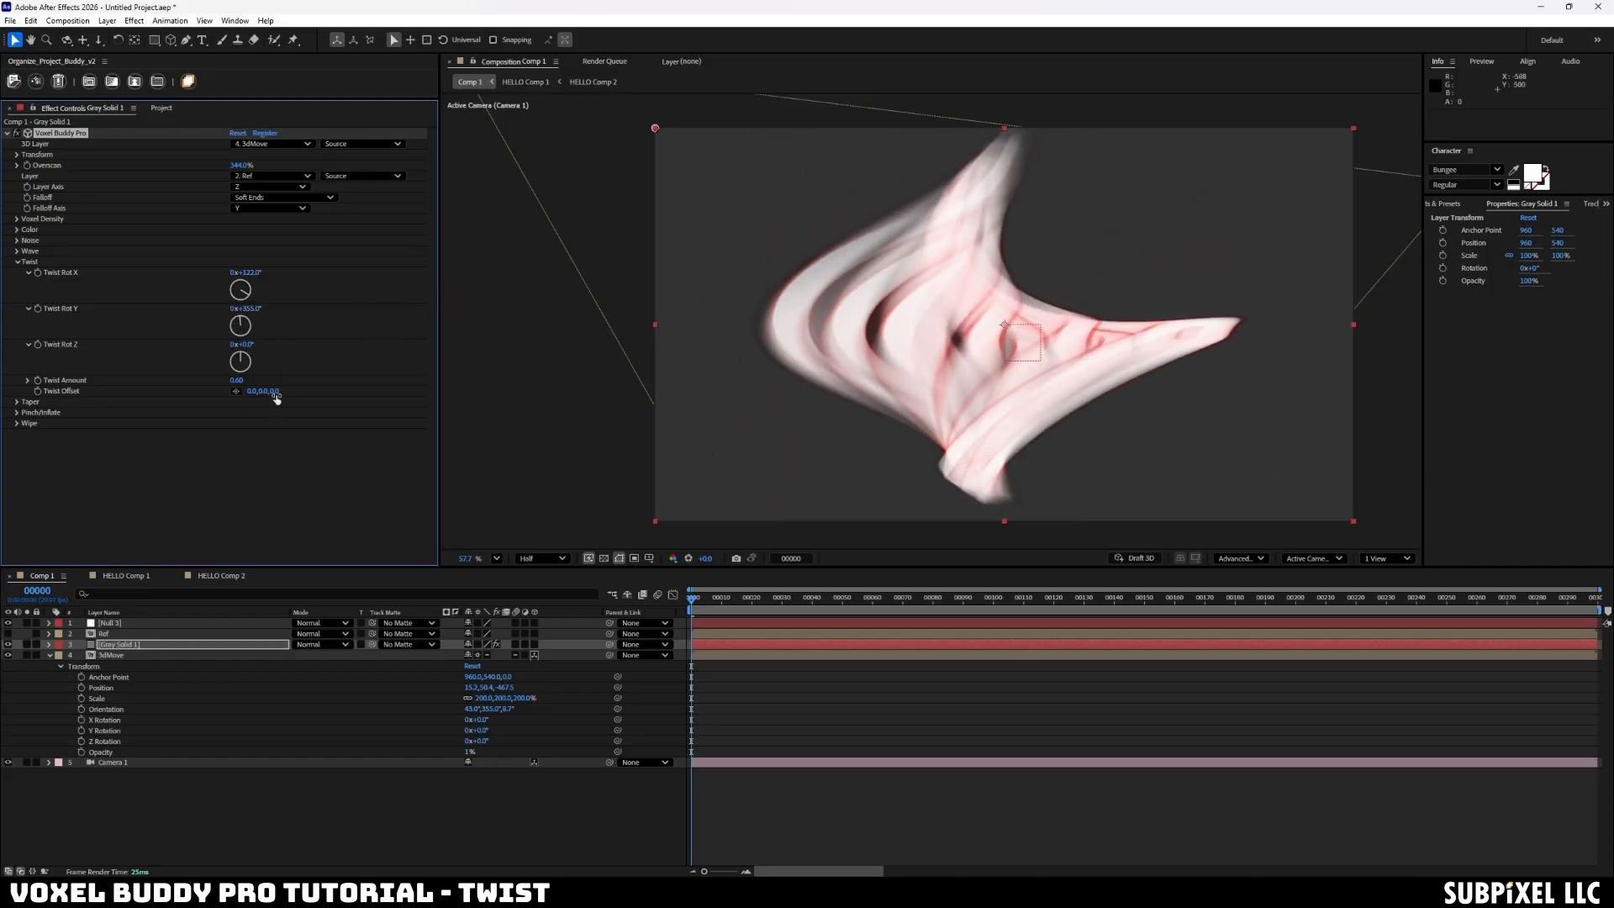
pyautogui.write('0')
pyautogui.press('Return')
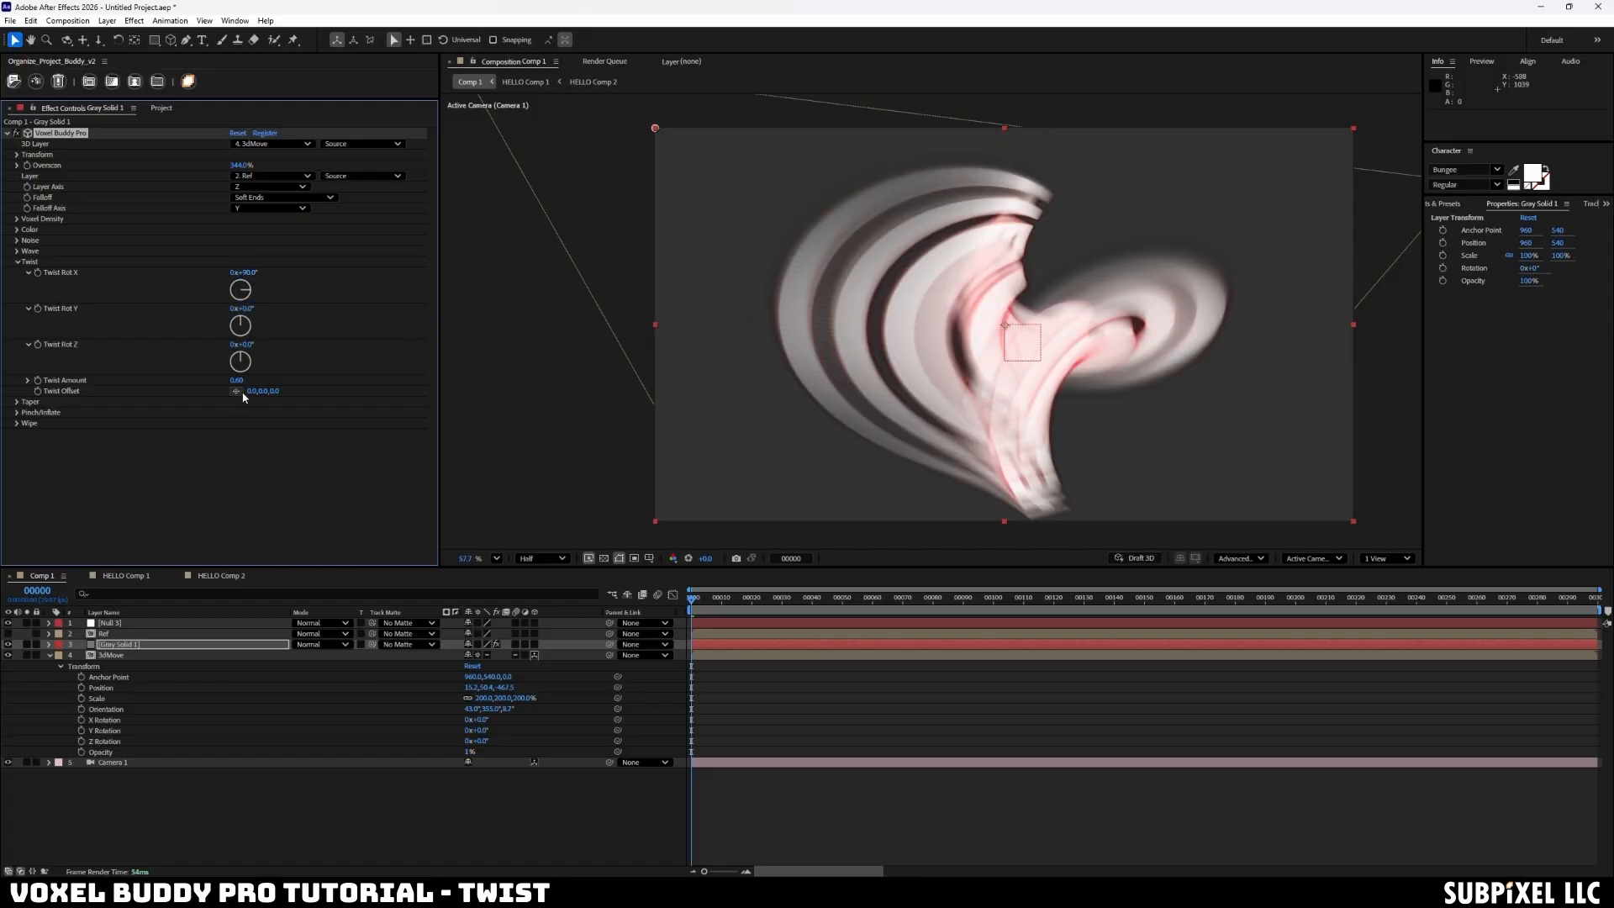
# - Set the Twist Offset to about 938, 268, 0 and rotate the 3dMove layer to about 358°, 350°, 2.6°
pyautogui.moveTo(236, 382); pyautogui.dragTo(850, 407)
pyautogui.scroll(1, 1096, 338)
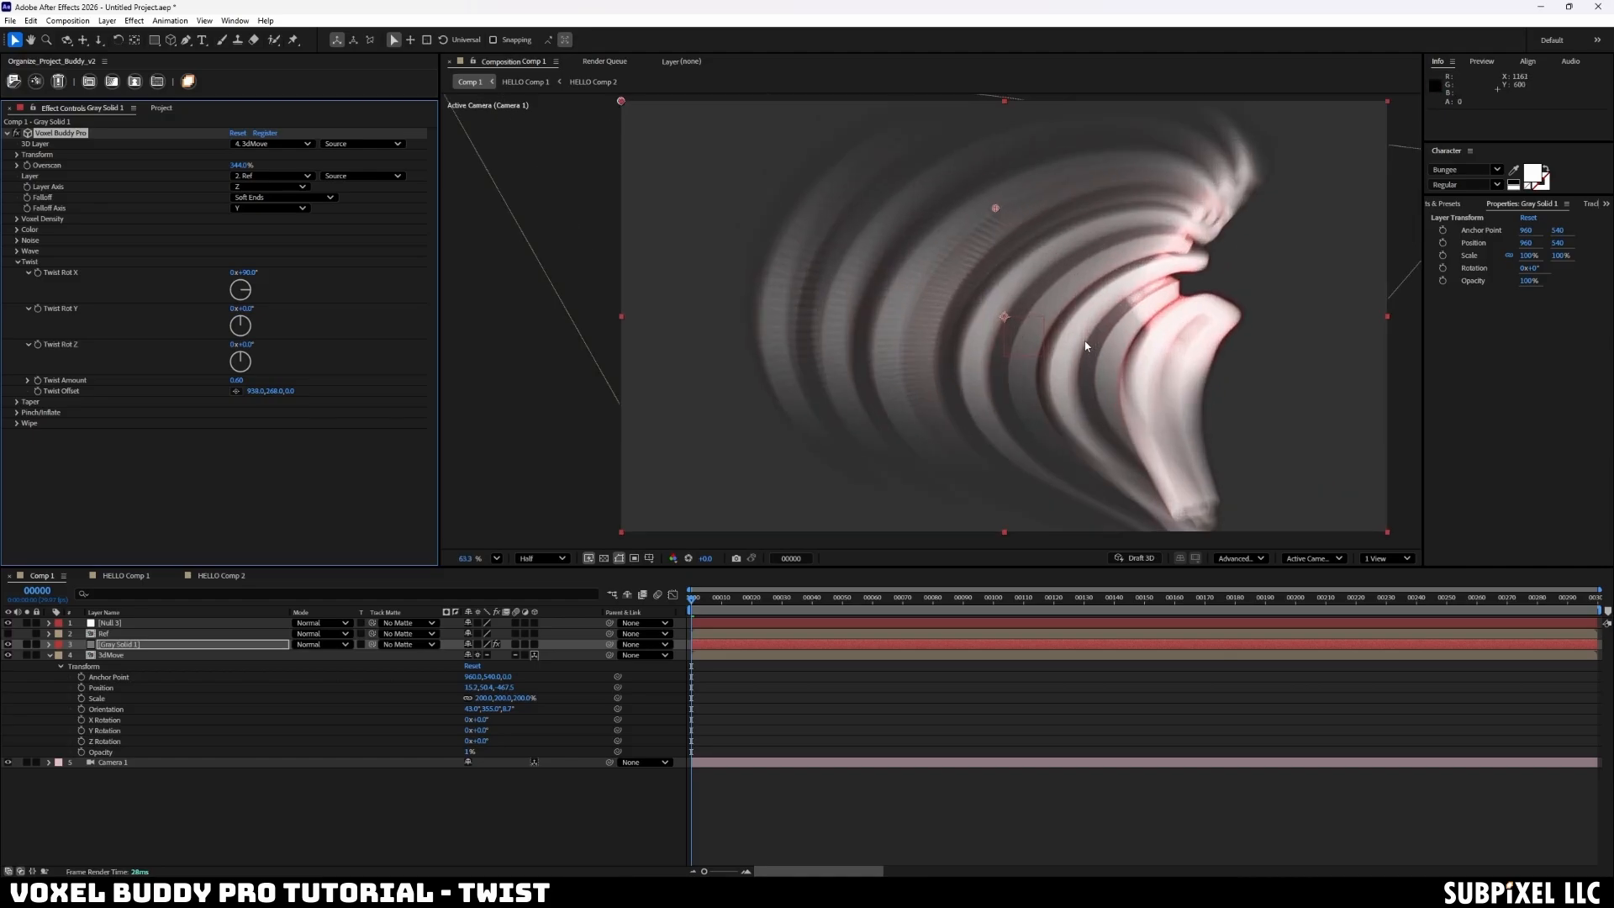
pyautogui.click(1101, 357)
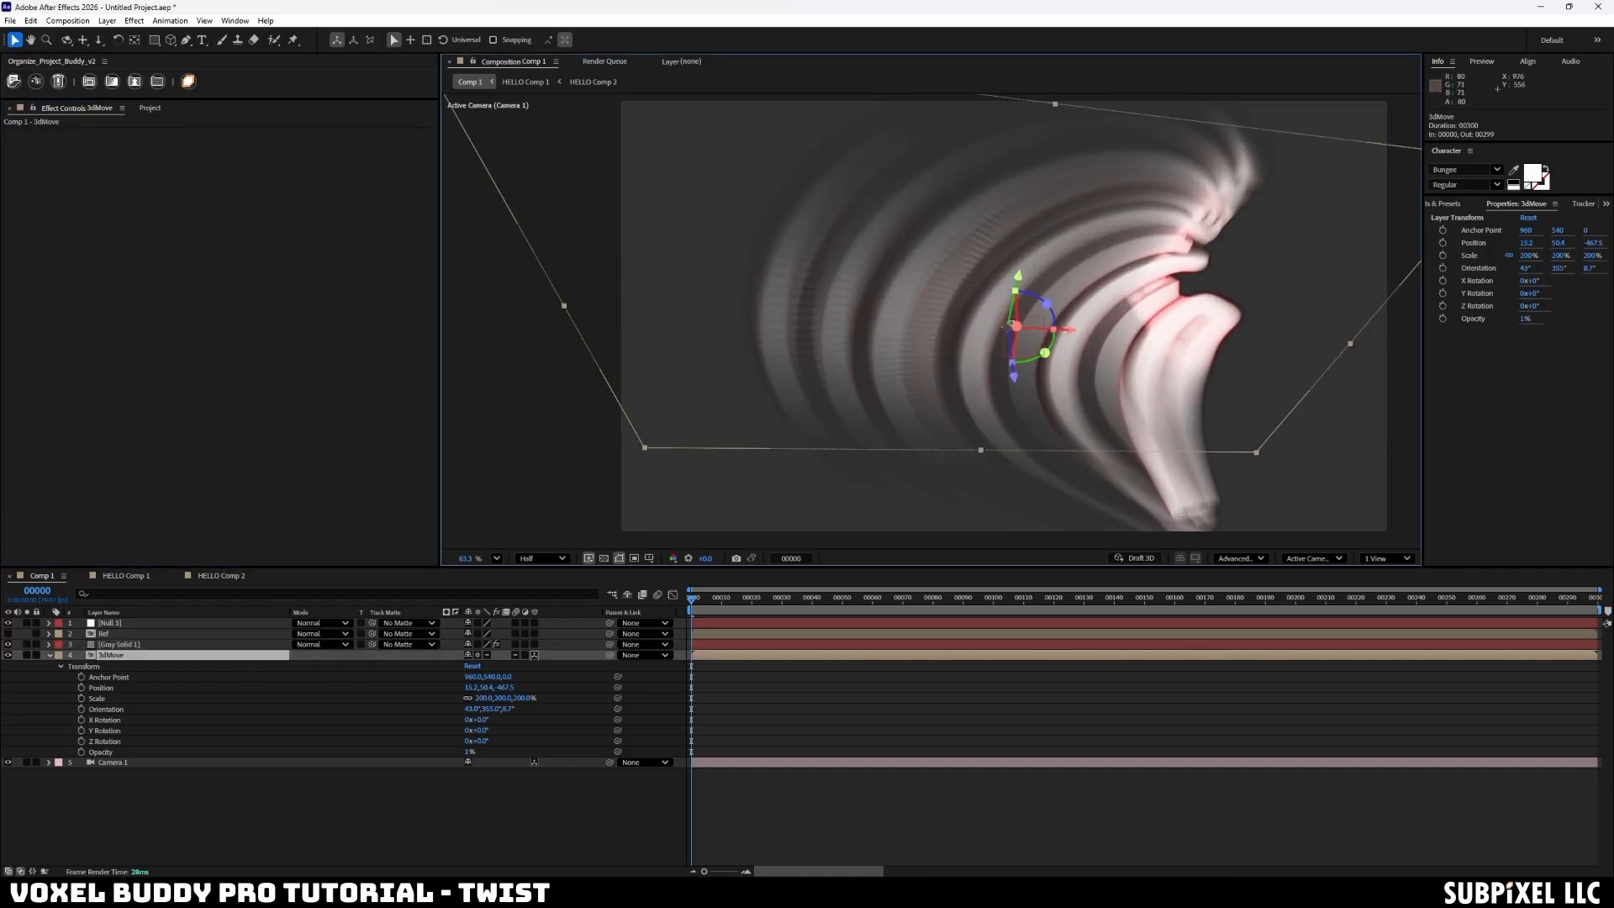
pyautogui.moveTo(1011, 324); pyautogui.dragTo(1007, 327)
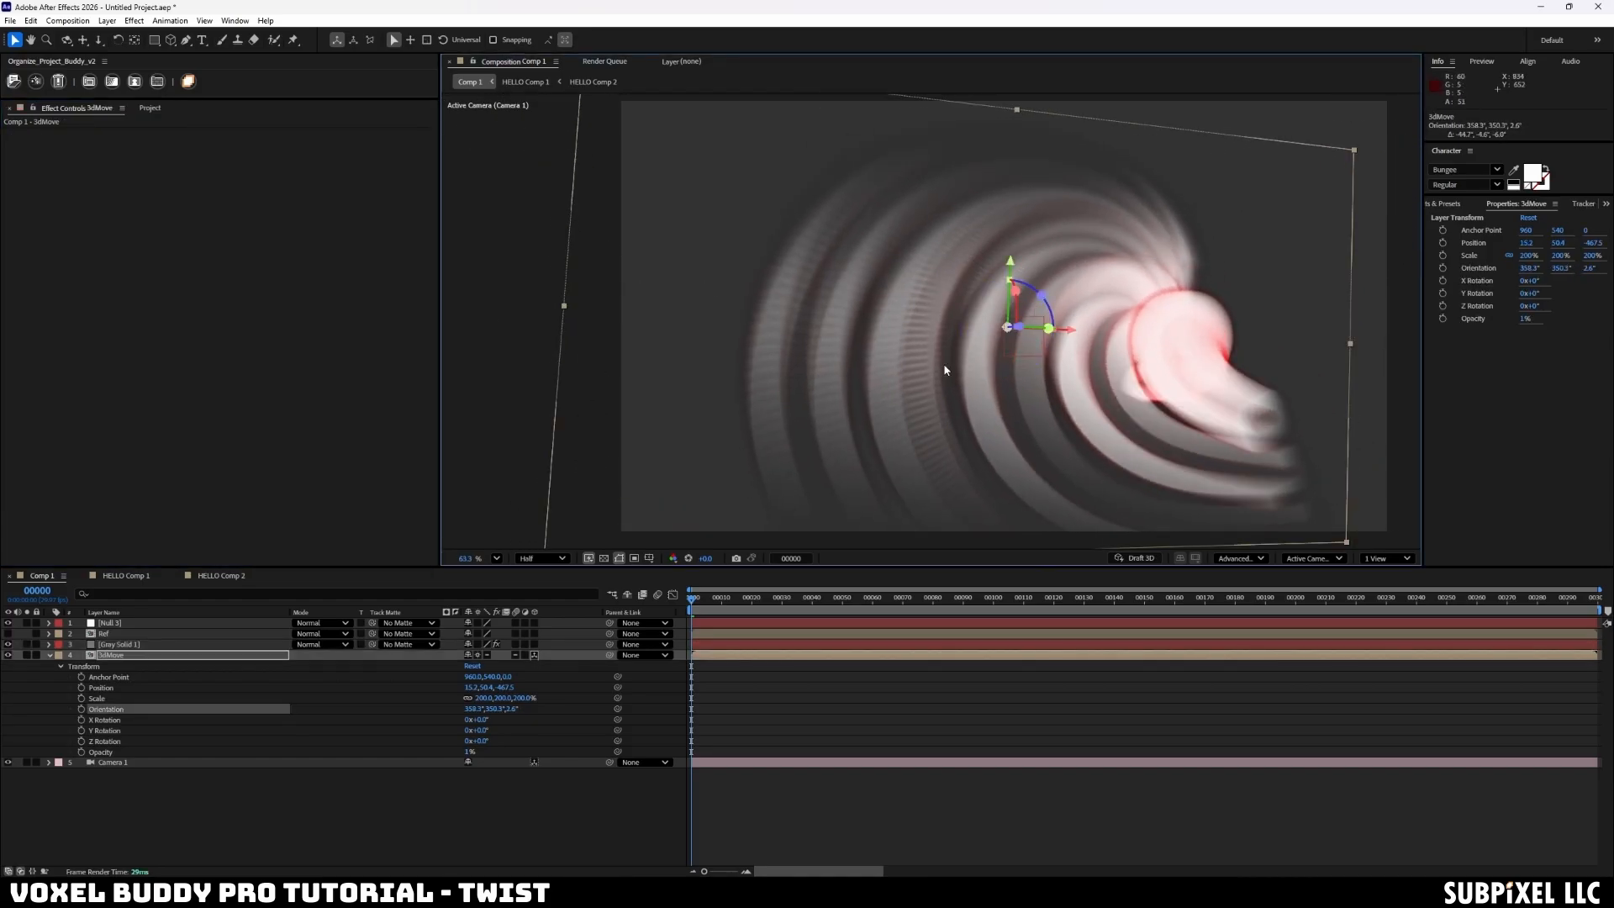
# - Try a larger Y value in the grey solid's Twist Offset and reset its X and Y values to 0
pyautogui.click(143, 645)
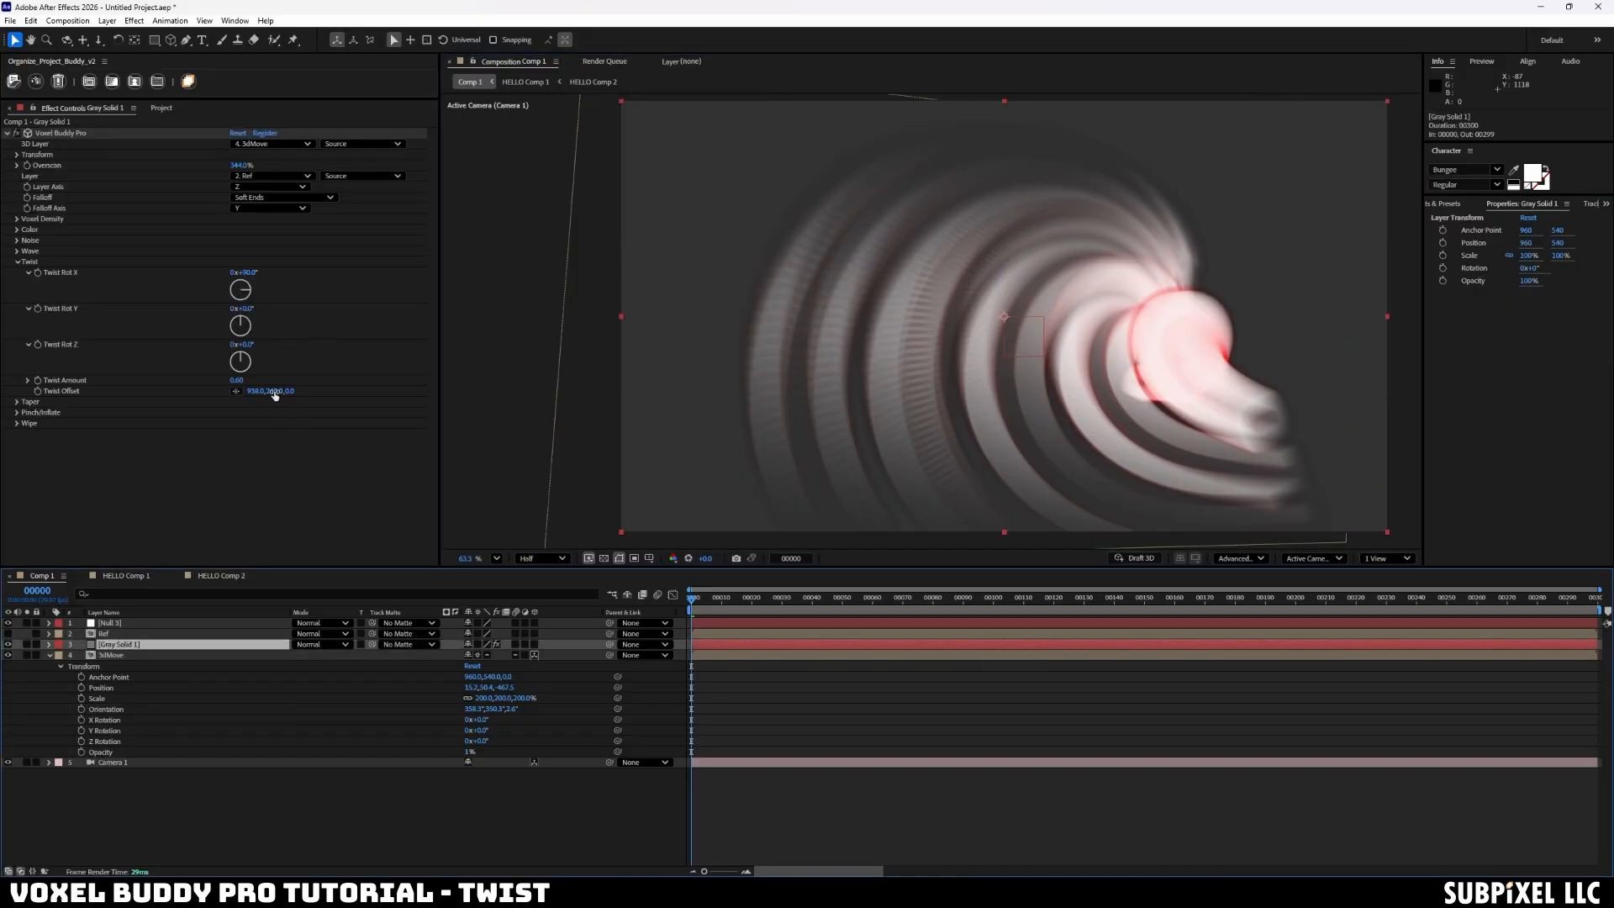
pyautogui.moveTo(274, 394)
pyautogui.mouseDown()
pyautogui.moveTo(424, 383)
pyautogui.moveTo(846, 400)
pyautogui.moveTo(933, 424)
pyautogui.moveTo(613, 441)
pyautogui.moveTo(273, 396)
pyautogui.mouseUp()
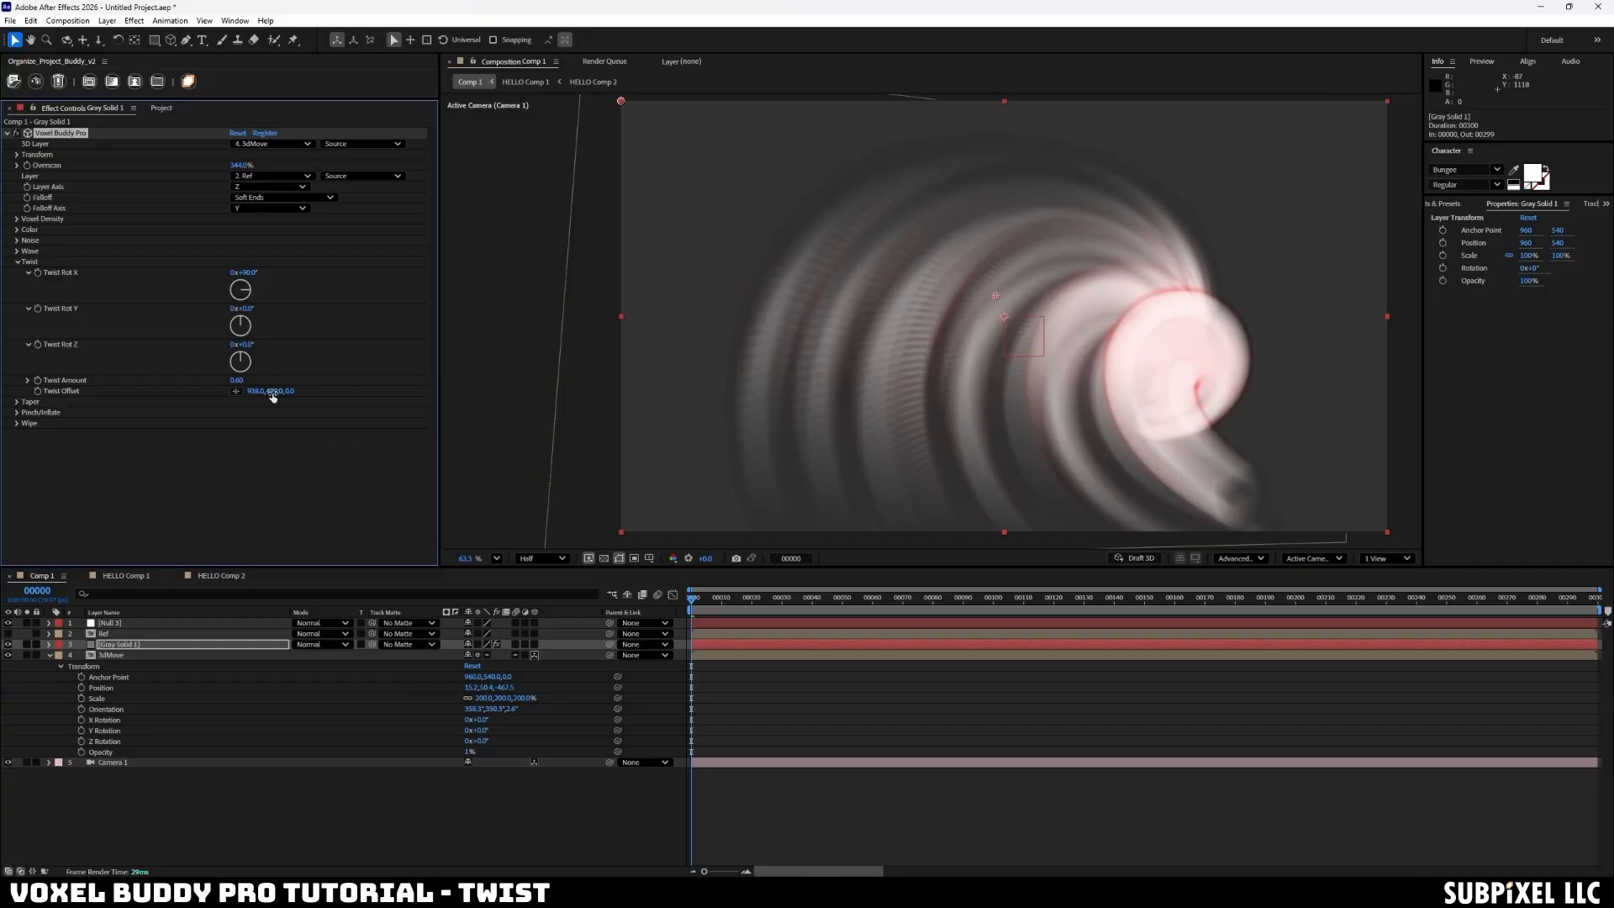
pyautogui.write('0')
pyautogui.press('Return')
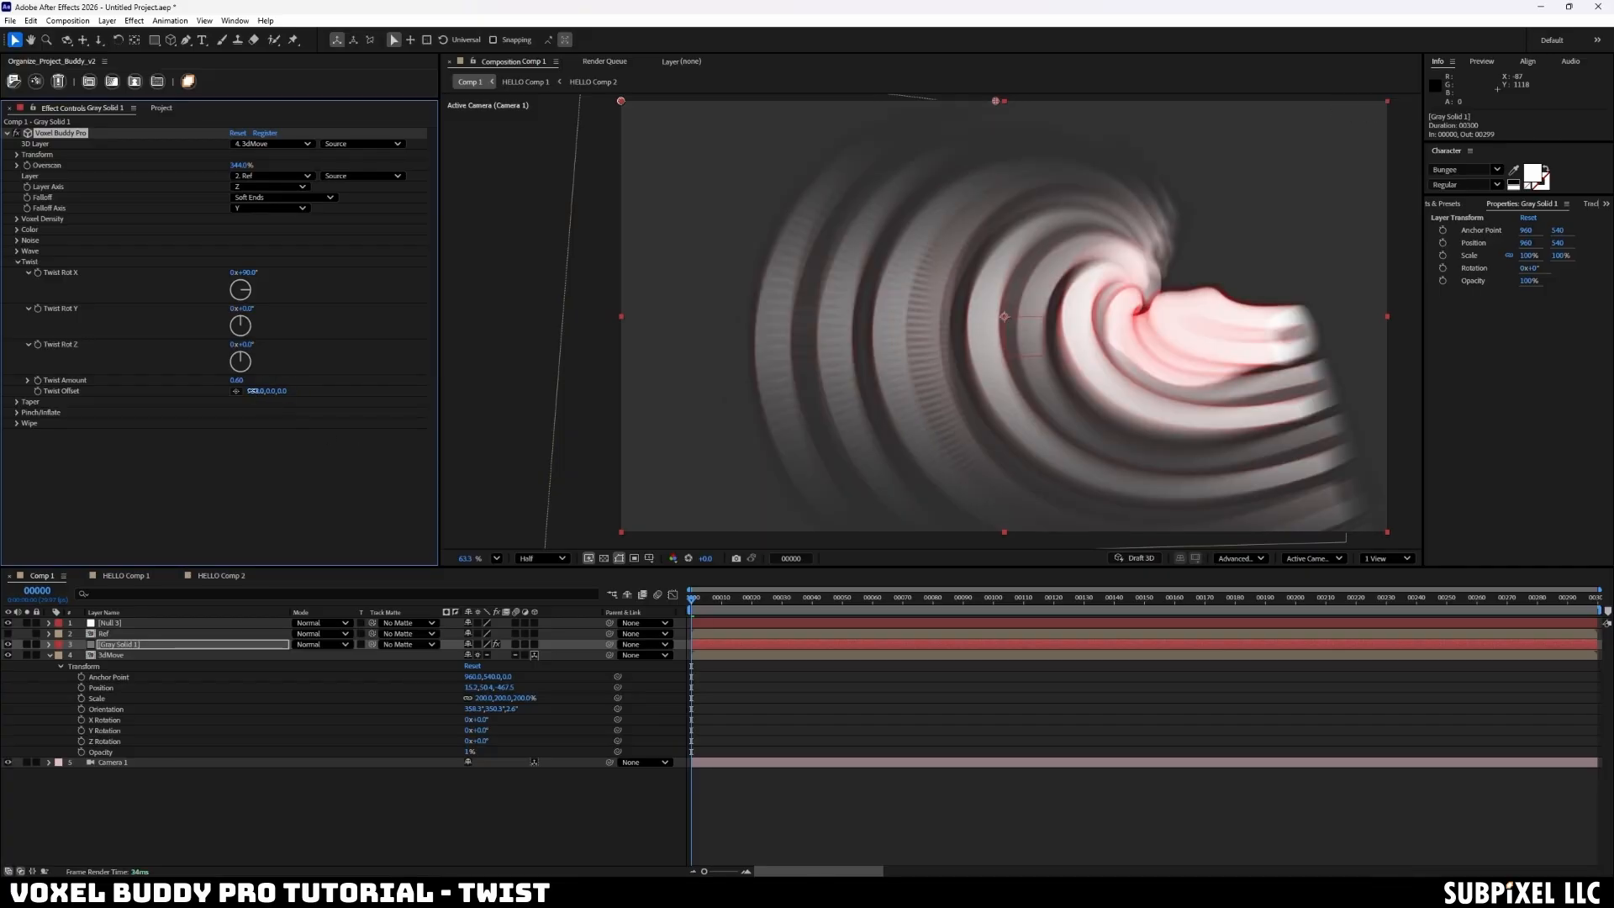
pyautogui.write('0')
pyautogui.press('Return')
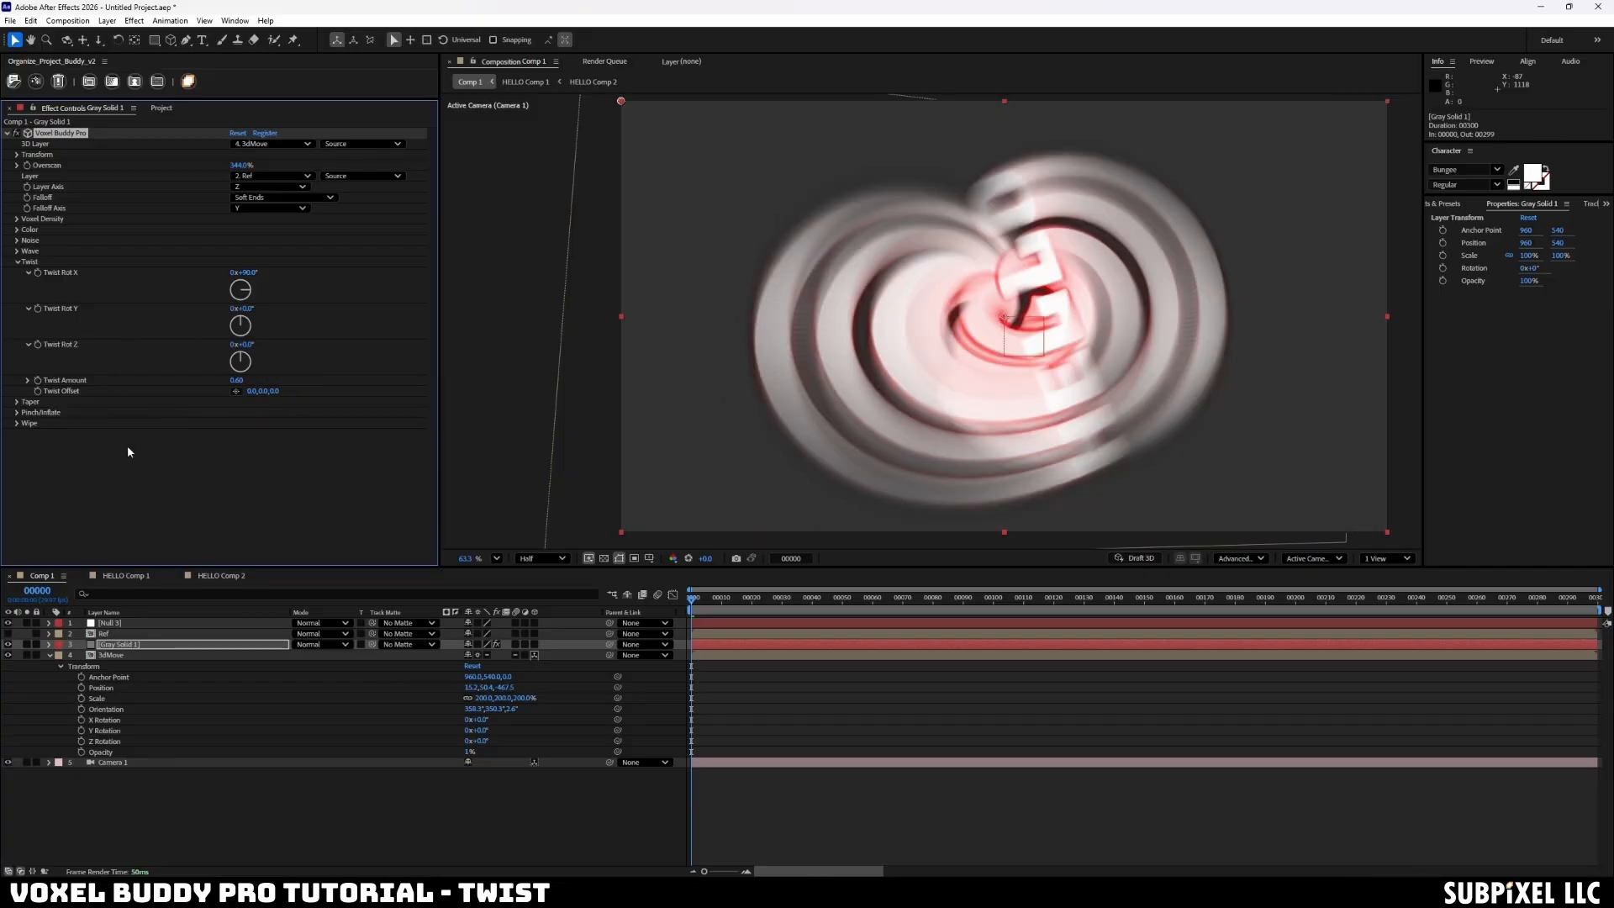
# - Move the 3dMove layer to a position of about 309, 66, -418
pyautogui.click(126, 655)
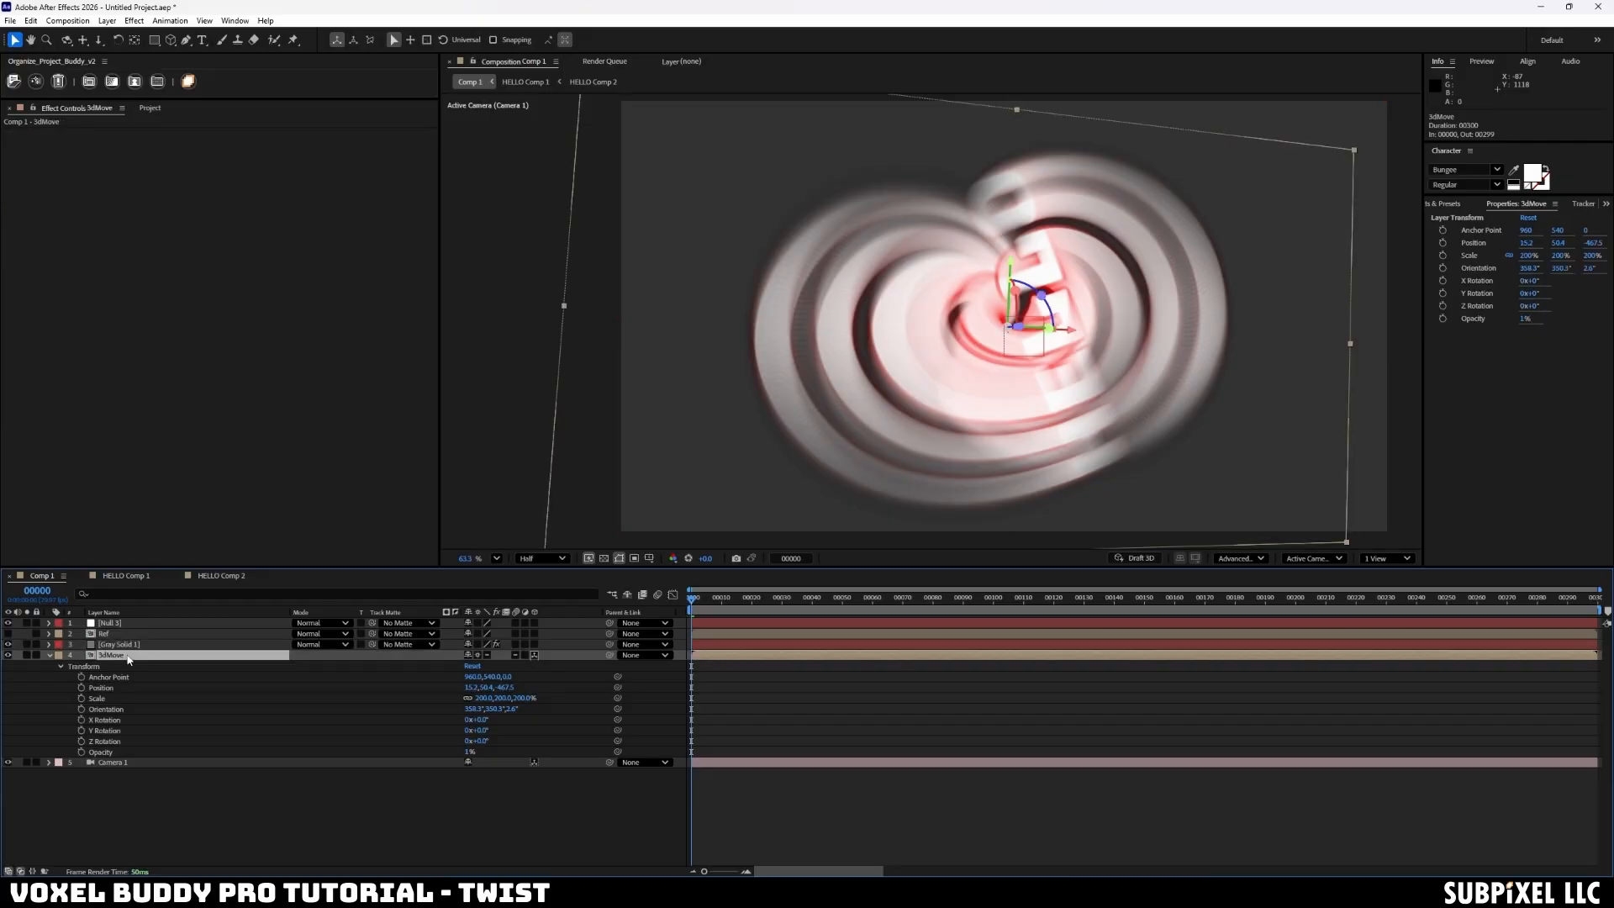
pyautogui.moveTo(1077, 327); pyautogui.dragTo(1138, 342)
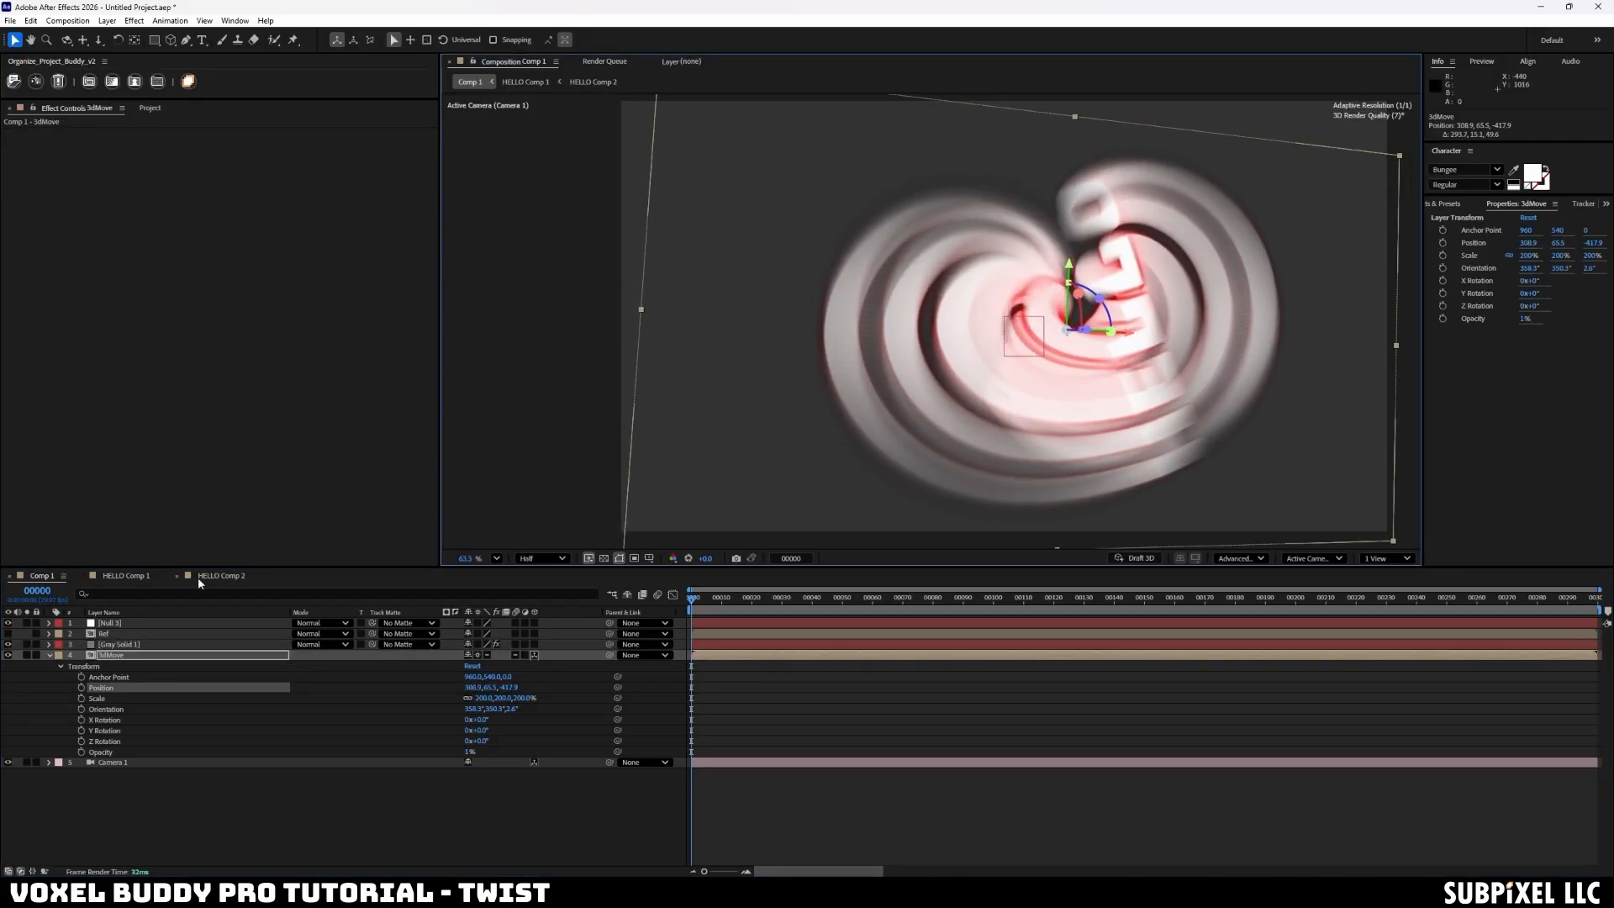
pyautogui.click(125, 656)
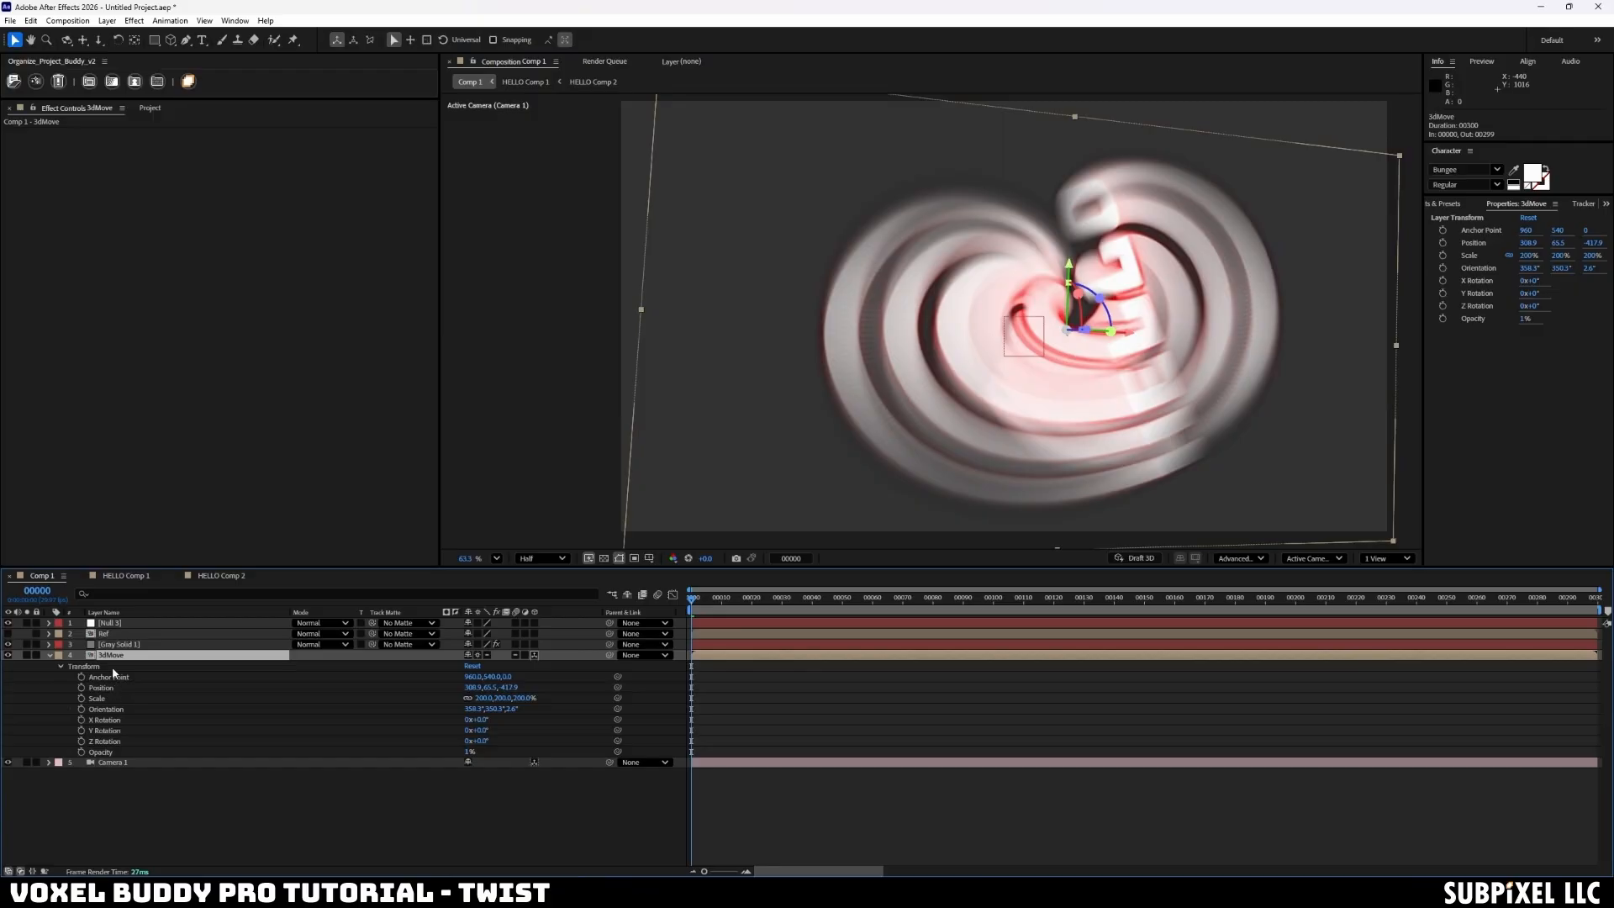
# - Reselect the grey solid and shift its Twist Offset to about 339 in X and 76 in Y
pyautogui.click(119, 644)
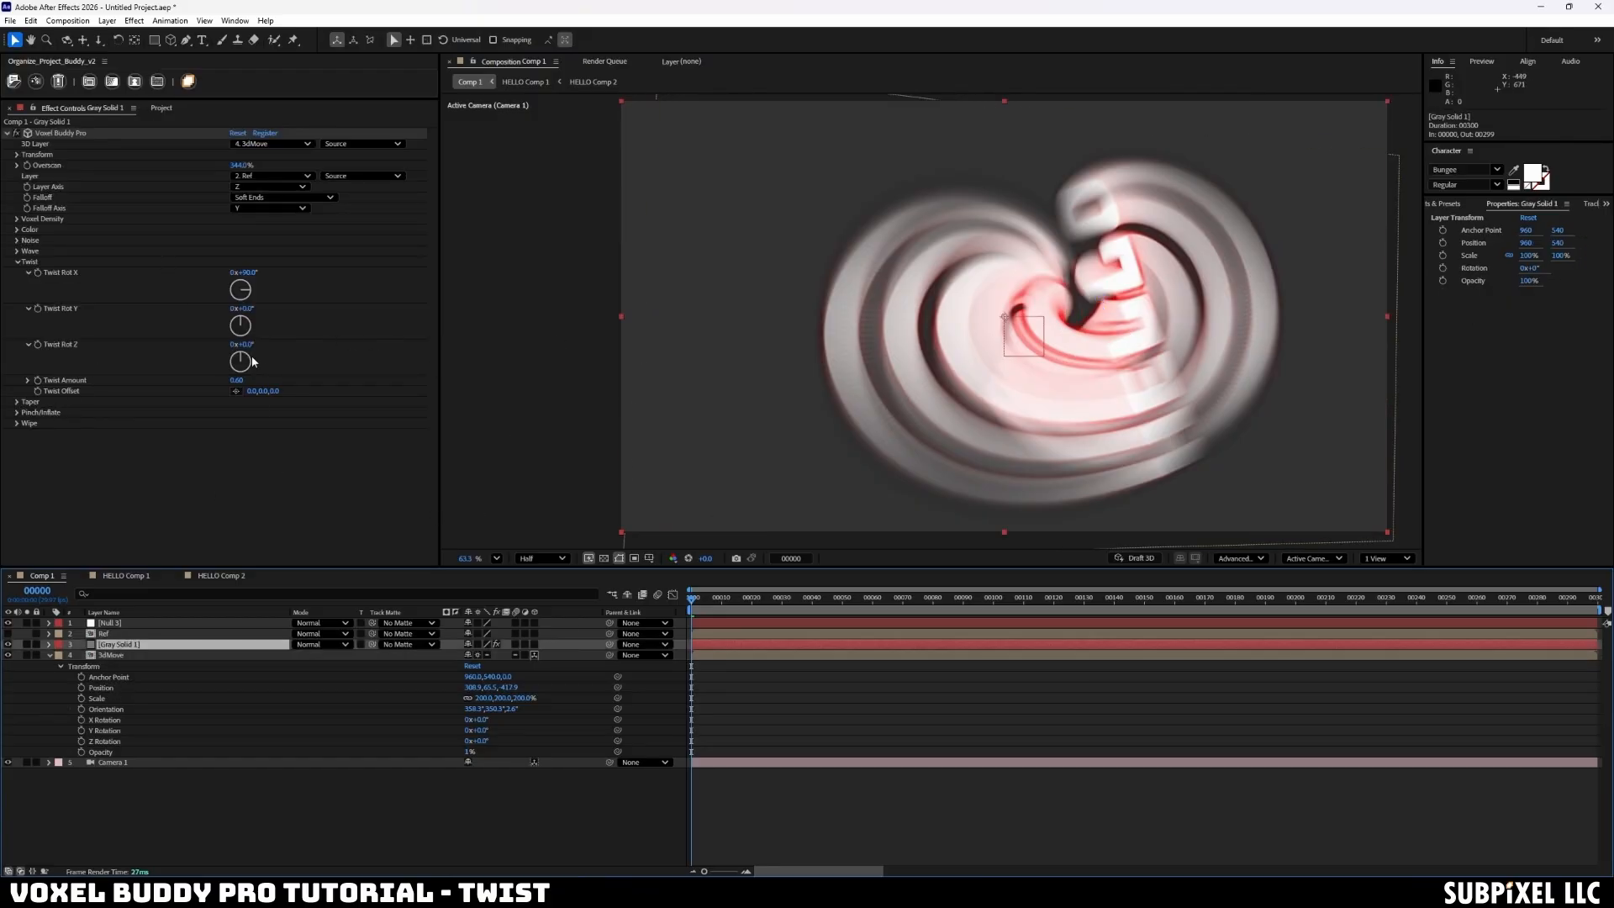
pyautogui.moveTo(265, 394)
pyautogui.mouseDown()
pyautogui.moveTo(739, 387)
pyautogui.moveTo(0, 410)
pyautogui.moveTo(137, 367)
pyautogui.moveTo(6, 354)
pyautogui.moveTo(269, 389)
pyautogui.mouseUp()
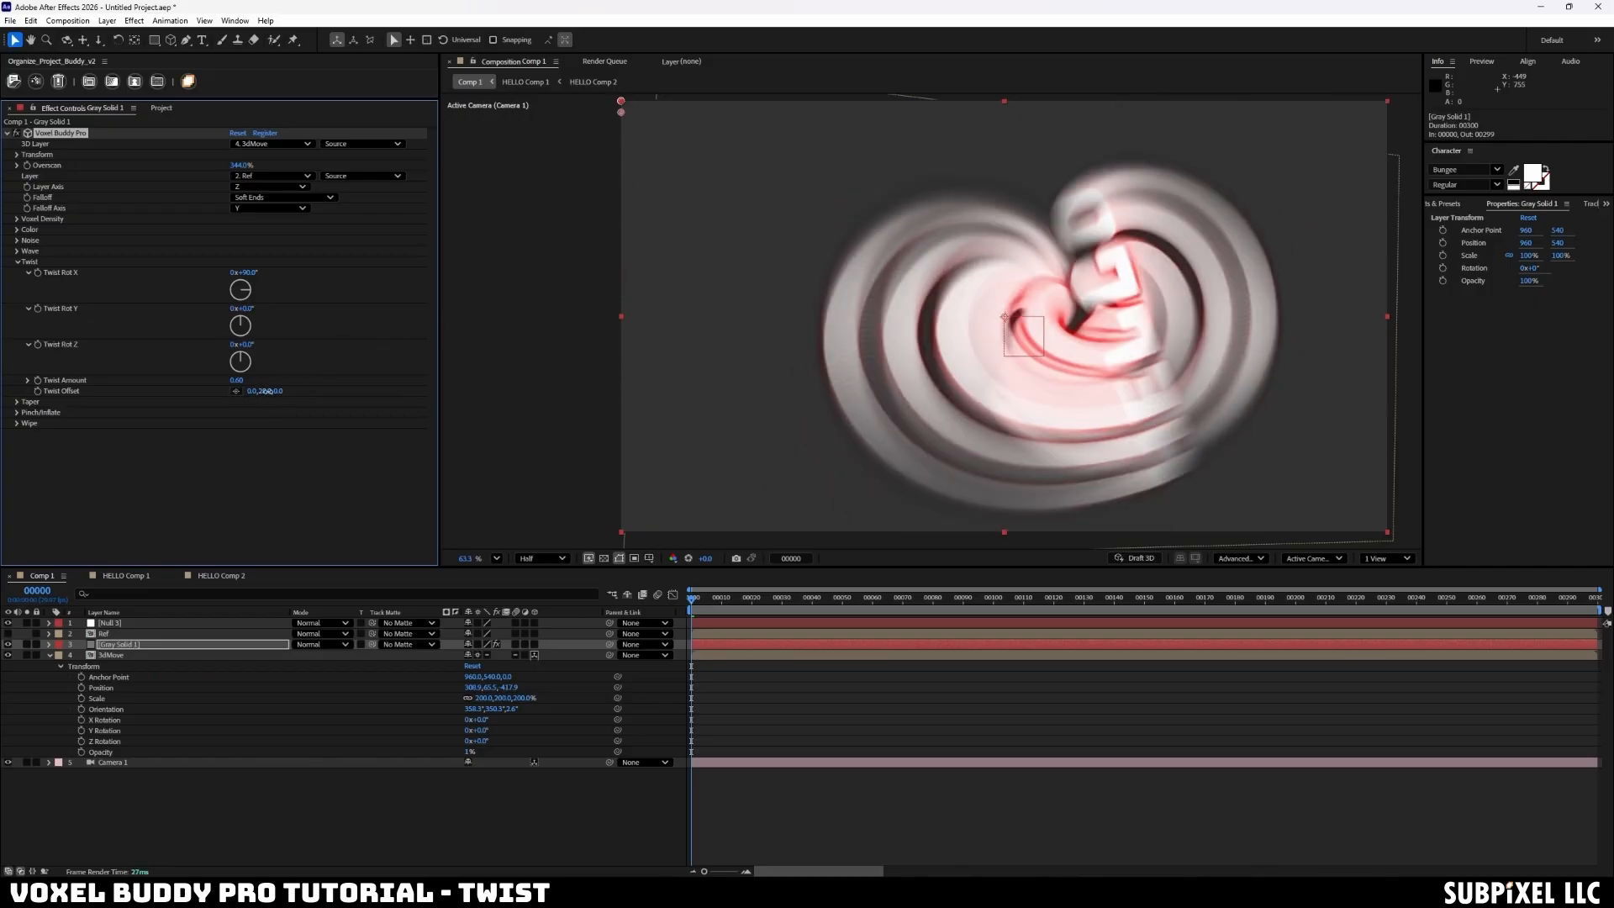
pyautogui.moveTo(267, 391); pyautogui.dragTo(219, 385)
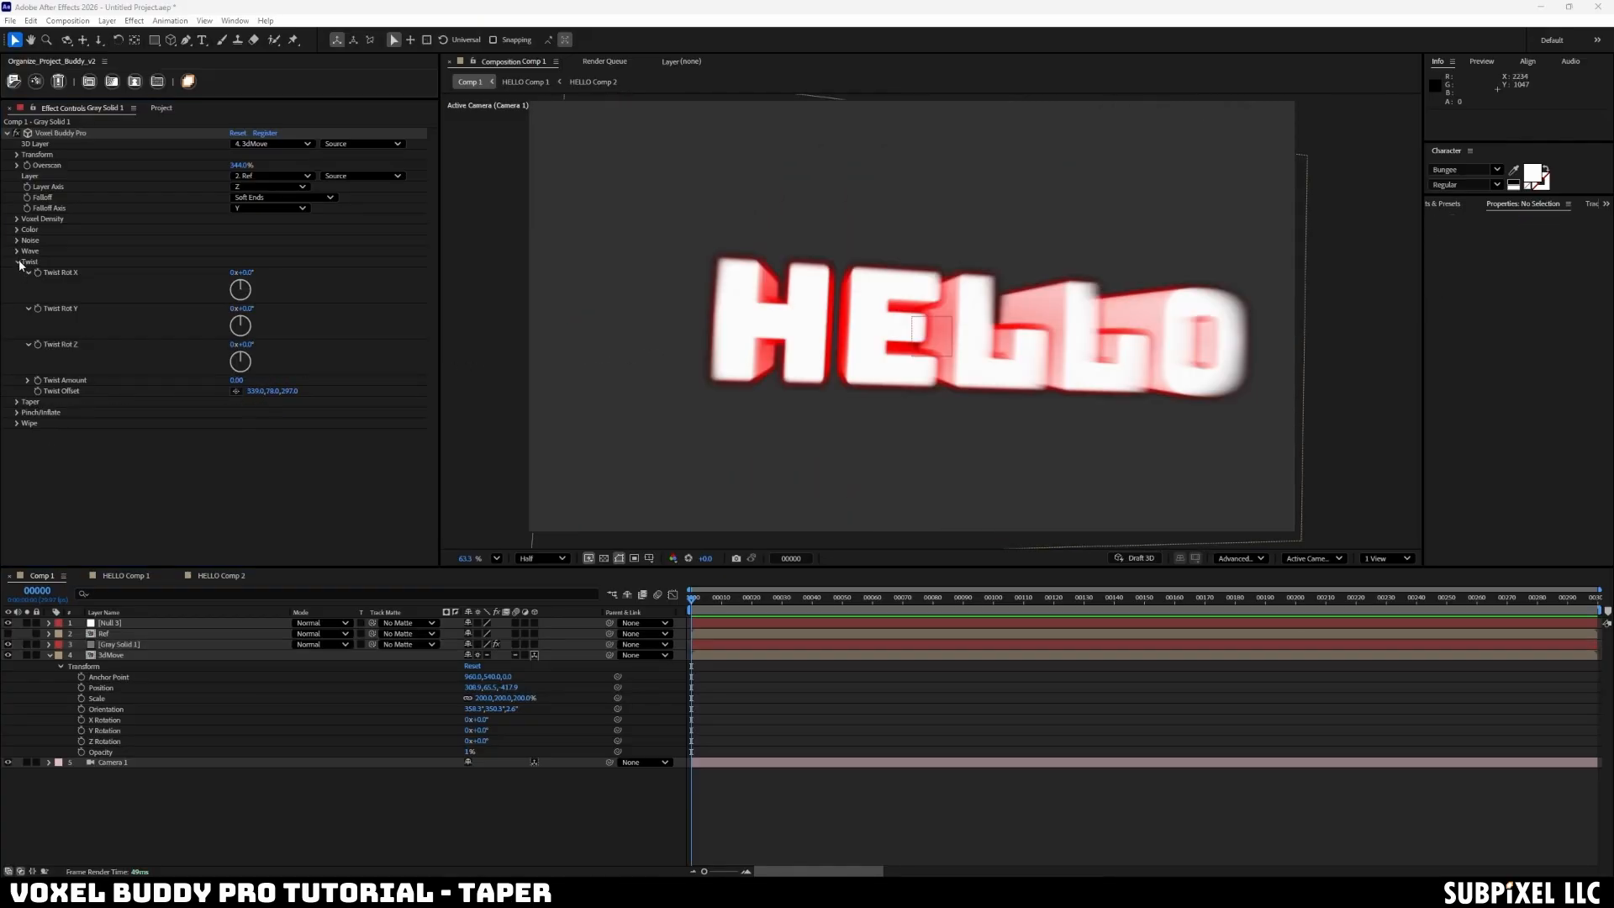
# - Expand the Taper settings in place of Twist, and set Taper Start to about 2.12 and Taper End to about 0.02
pyautogui.click(18, 263)
pyautogui.click(17, 273)
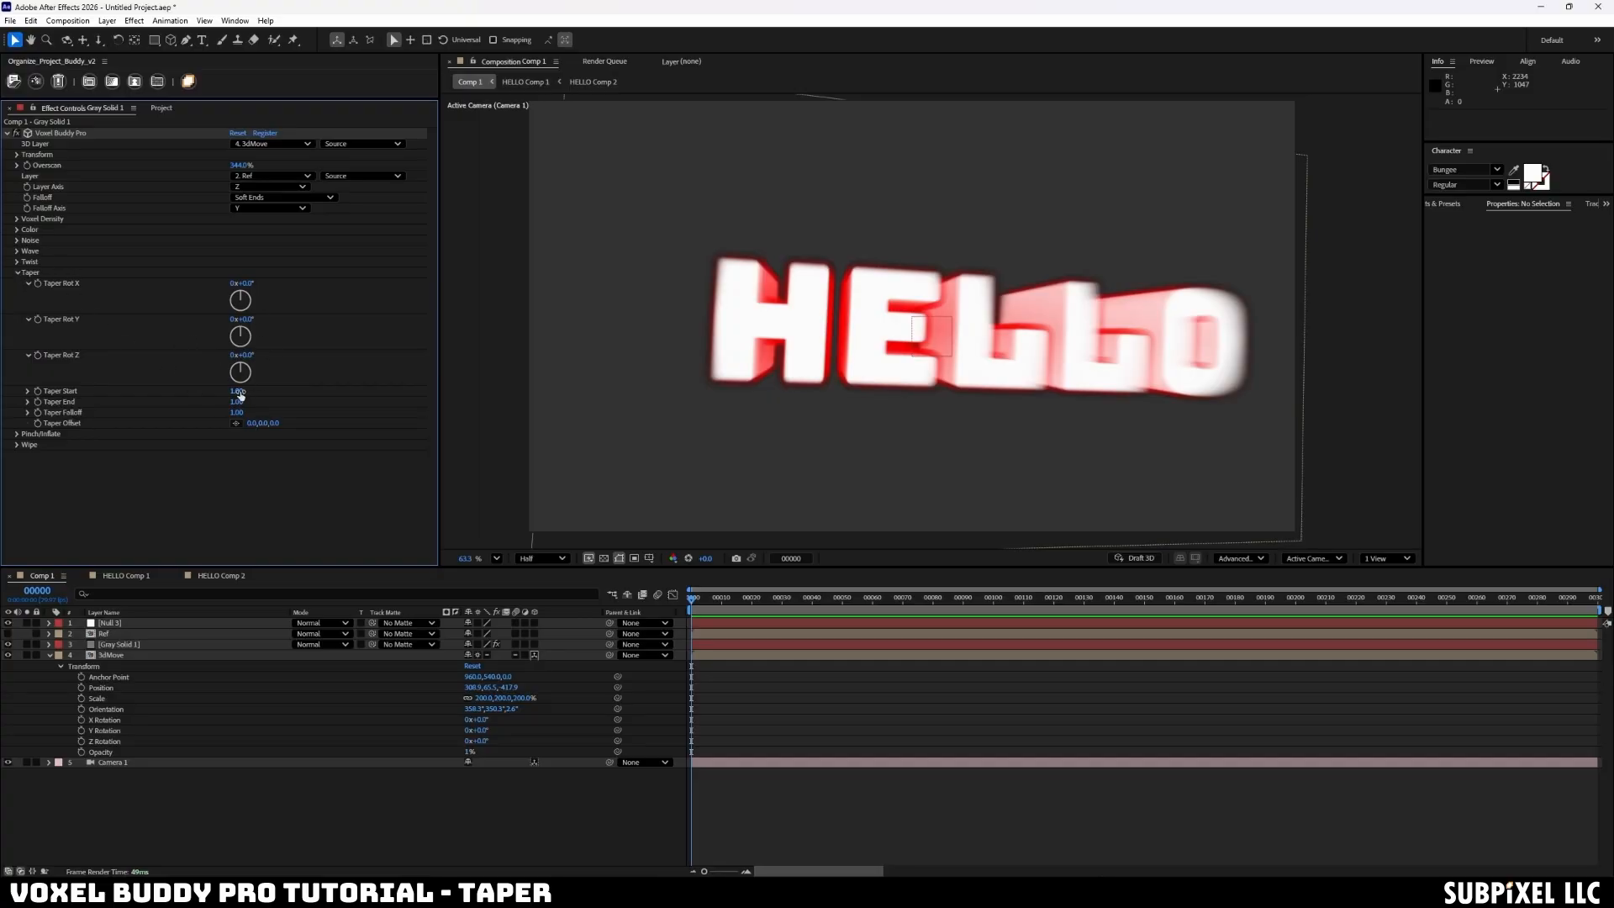
pyautogui.moveTo(239, 395); pyautogui.dragTo(119, 391)
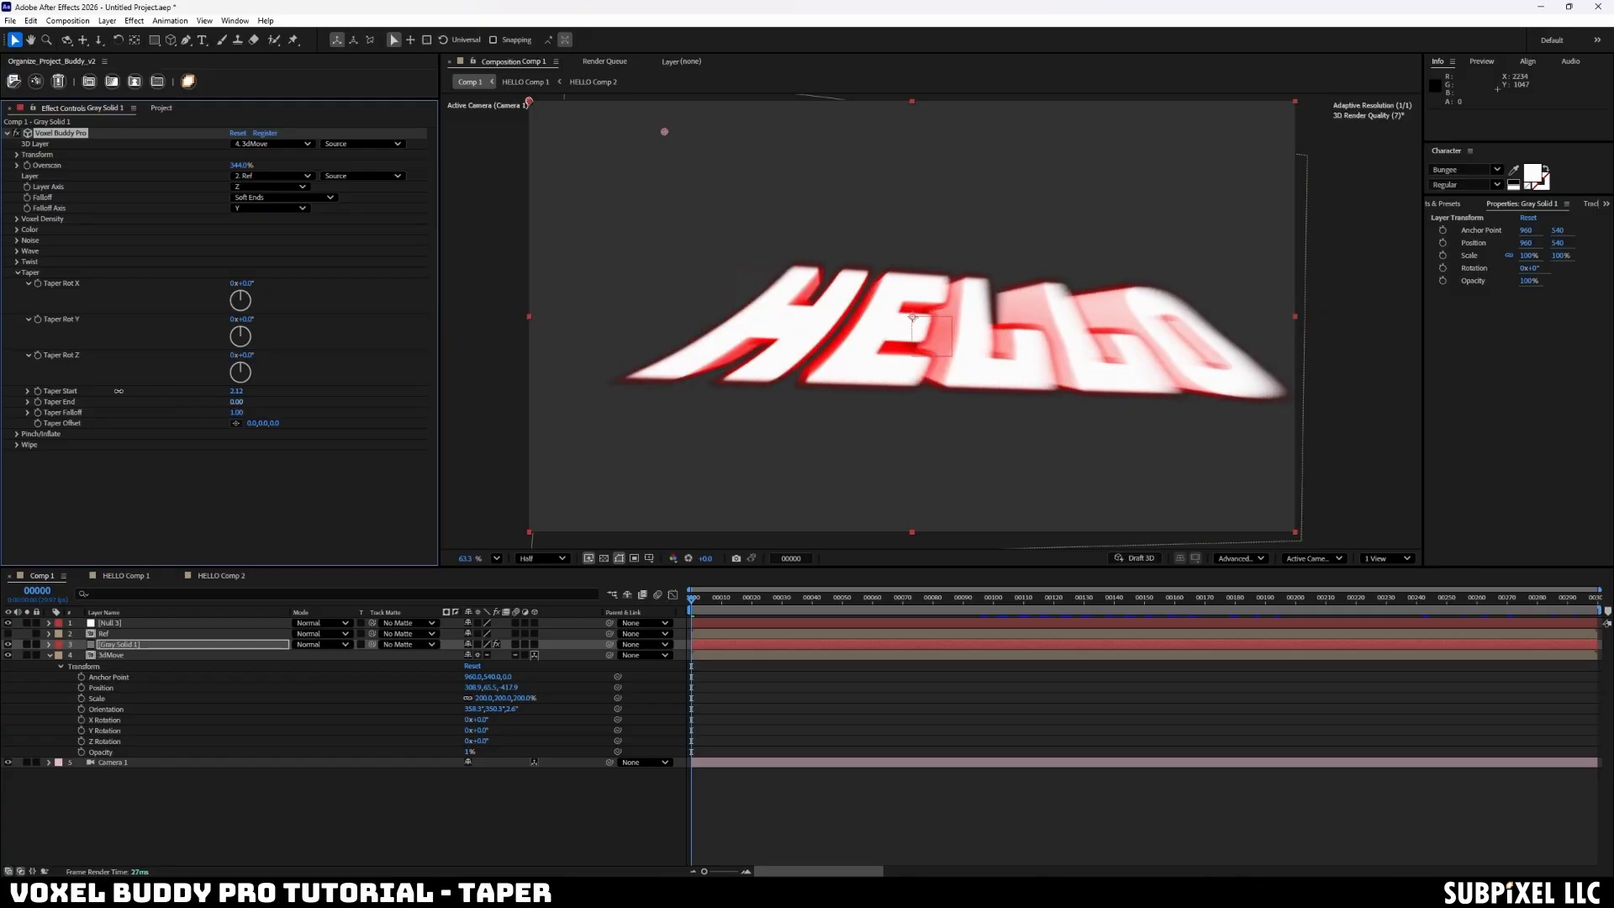
pyautogui.scroll(-2, 941, 307)
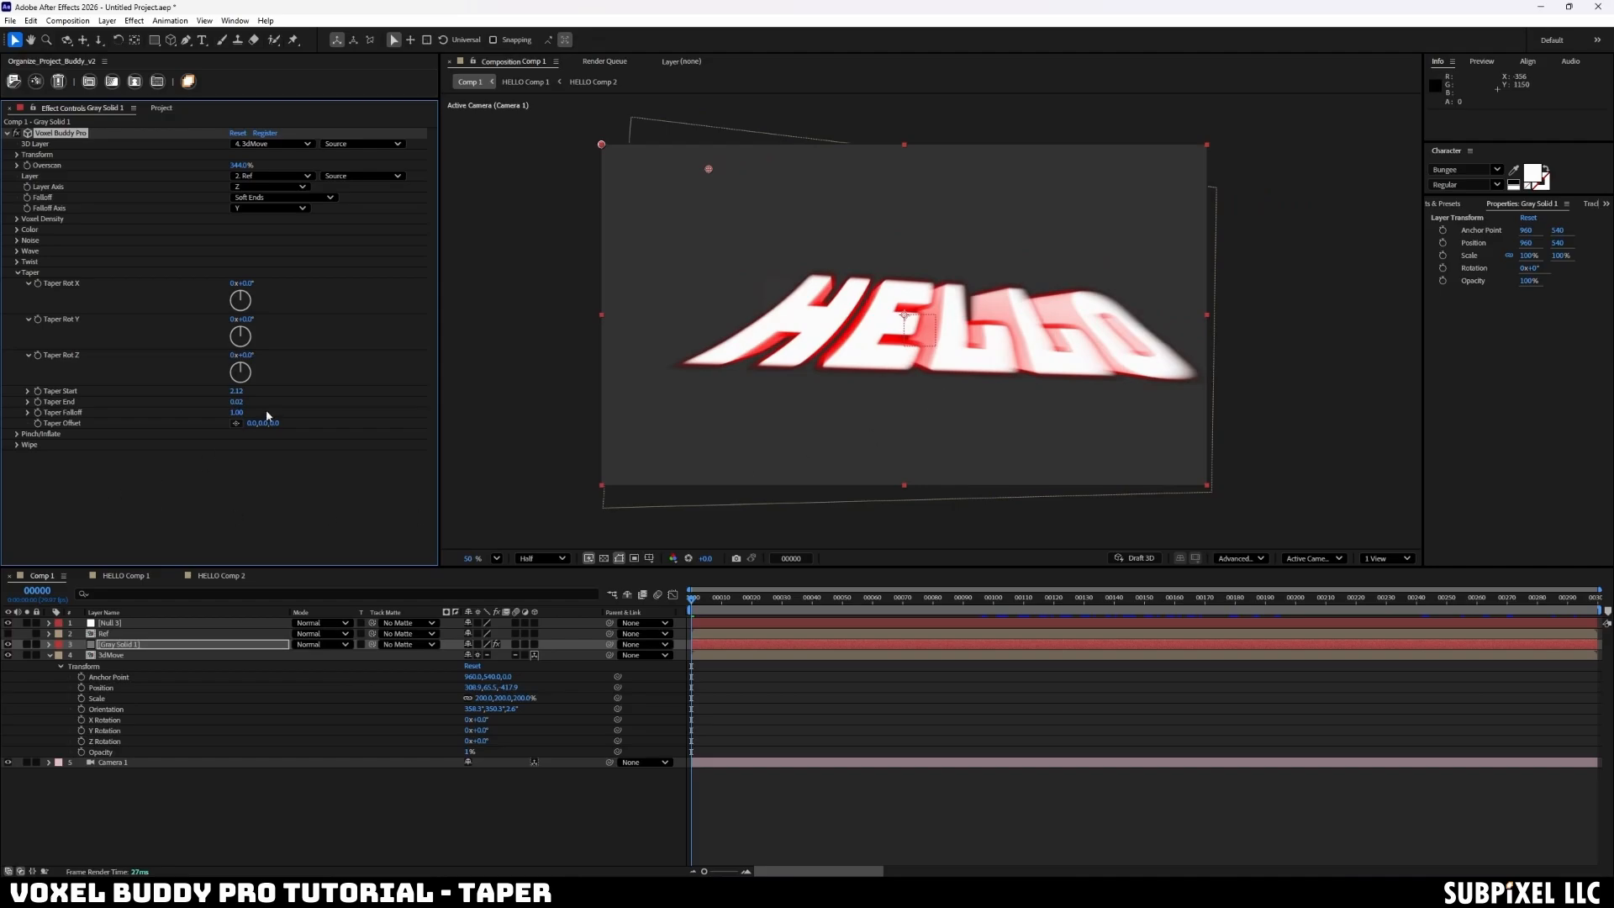
# - Set Taper Start to about 1.97, Taper End to 0 and Taper Falloff to about 1.07
pyautogui.moveTo(238, 392); pyautogui.dragTo(492, 380)
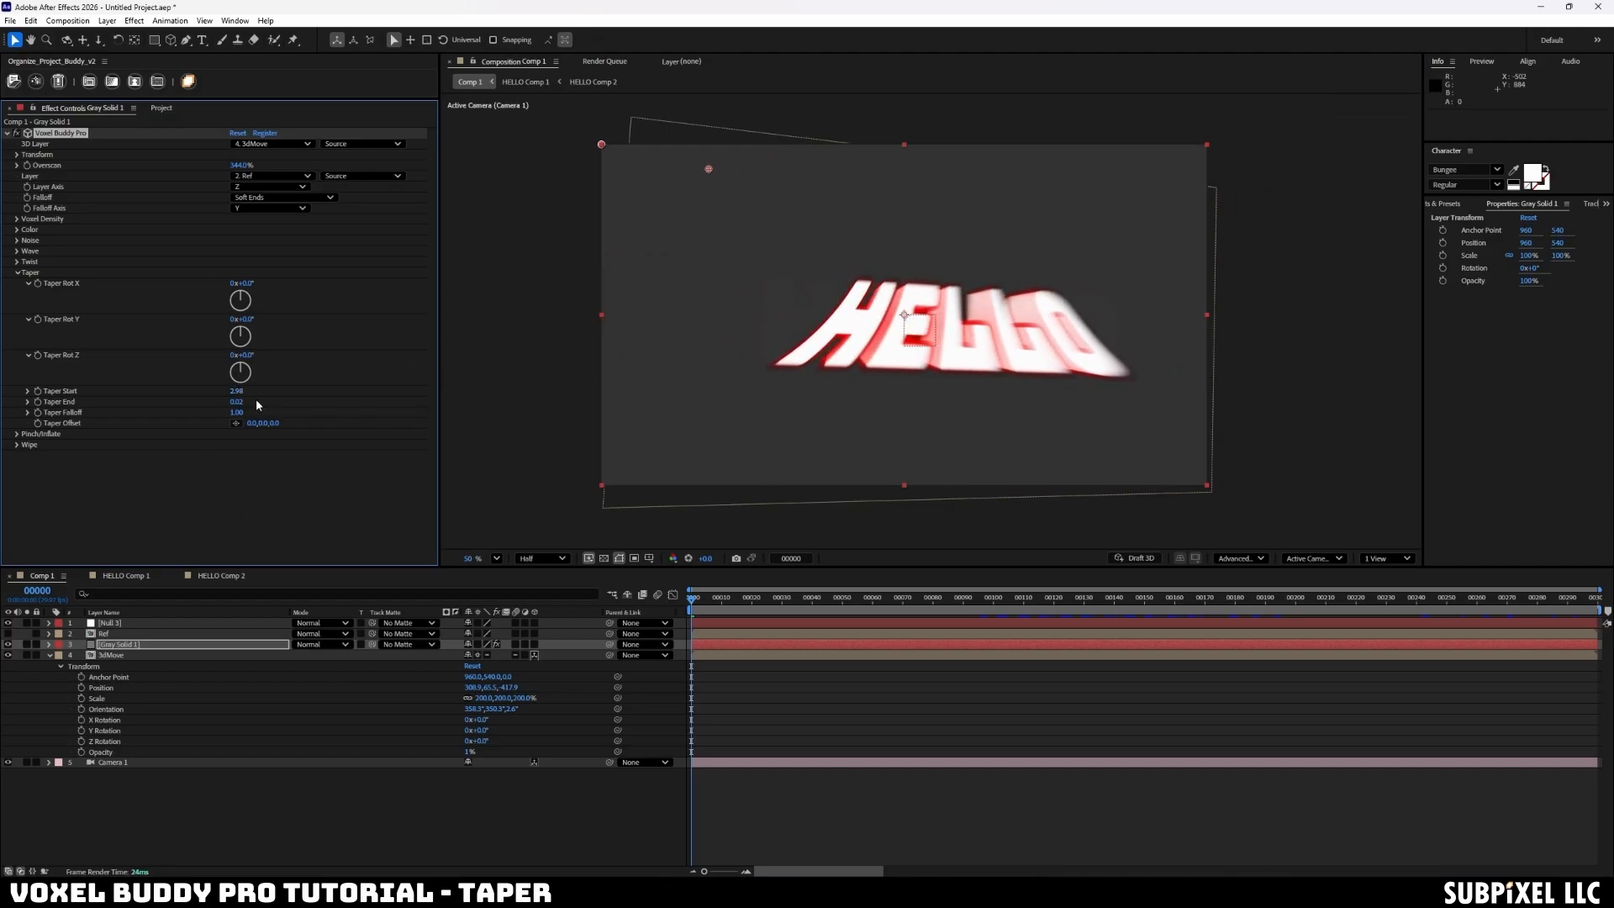
pyautogui.moveTo(236, 404); pyautogui.dragTo(138, 384)
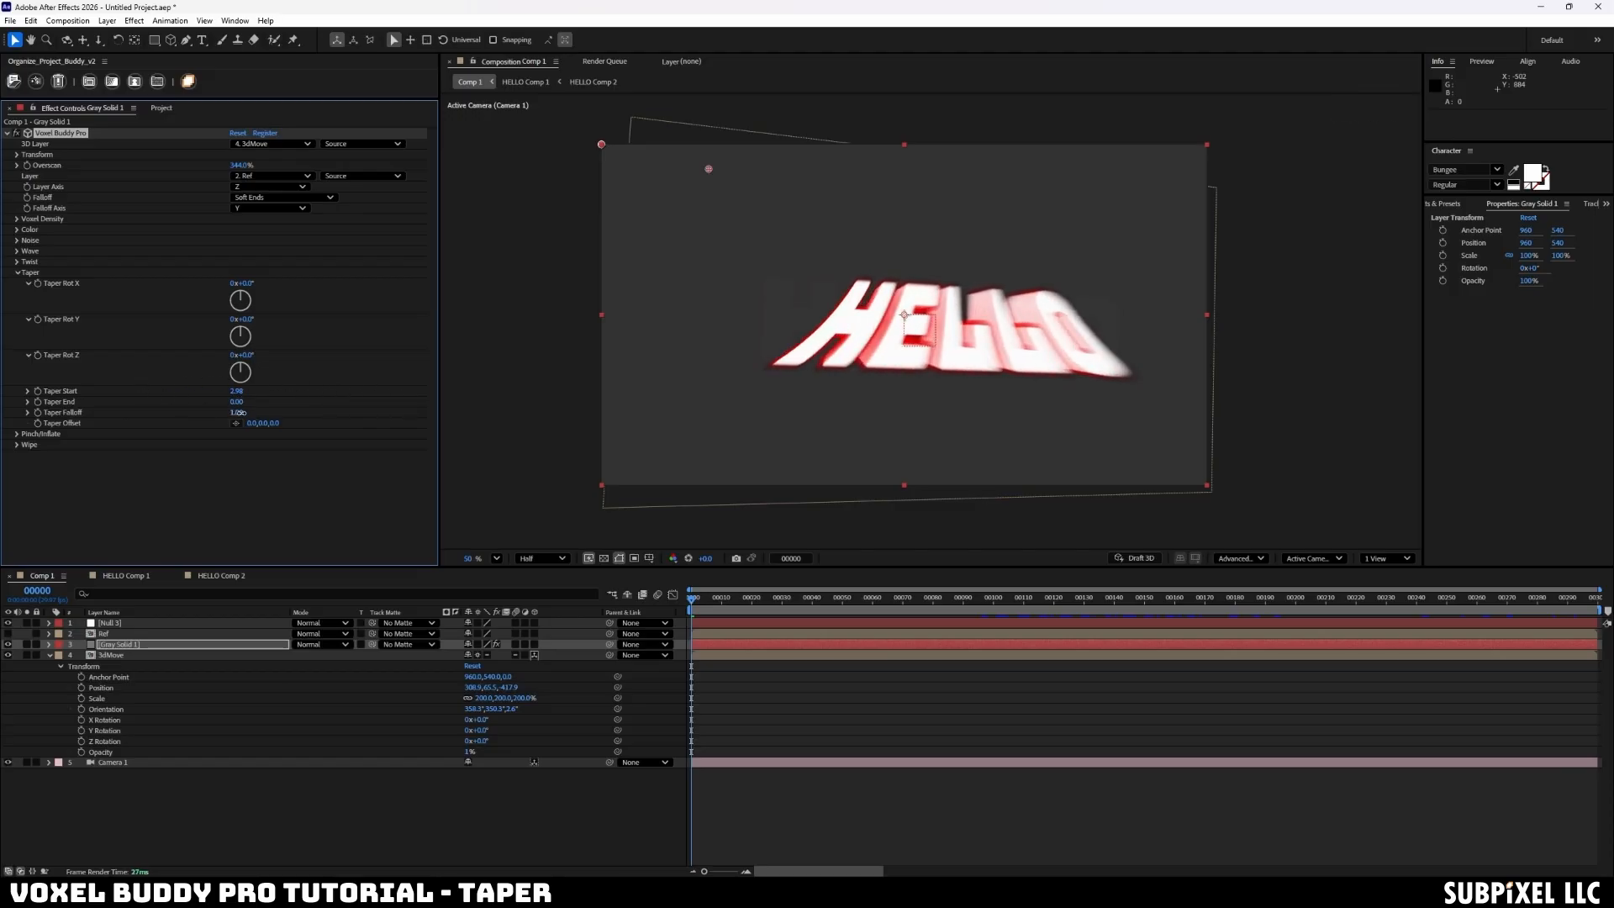
pyautogui.moveTo(240, 411); pyautogui.dragTo(294, 400)
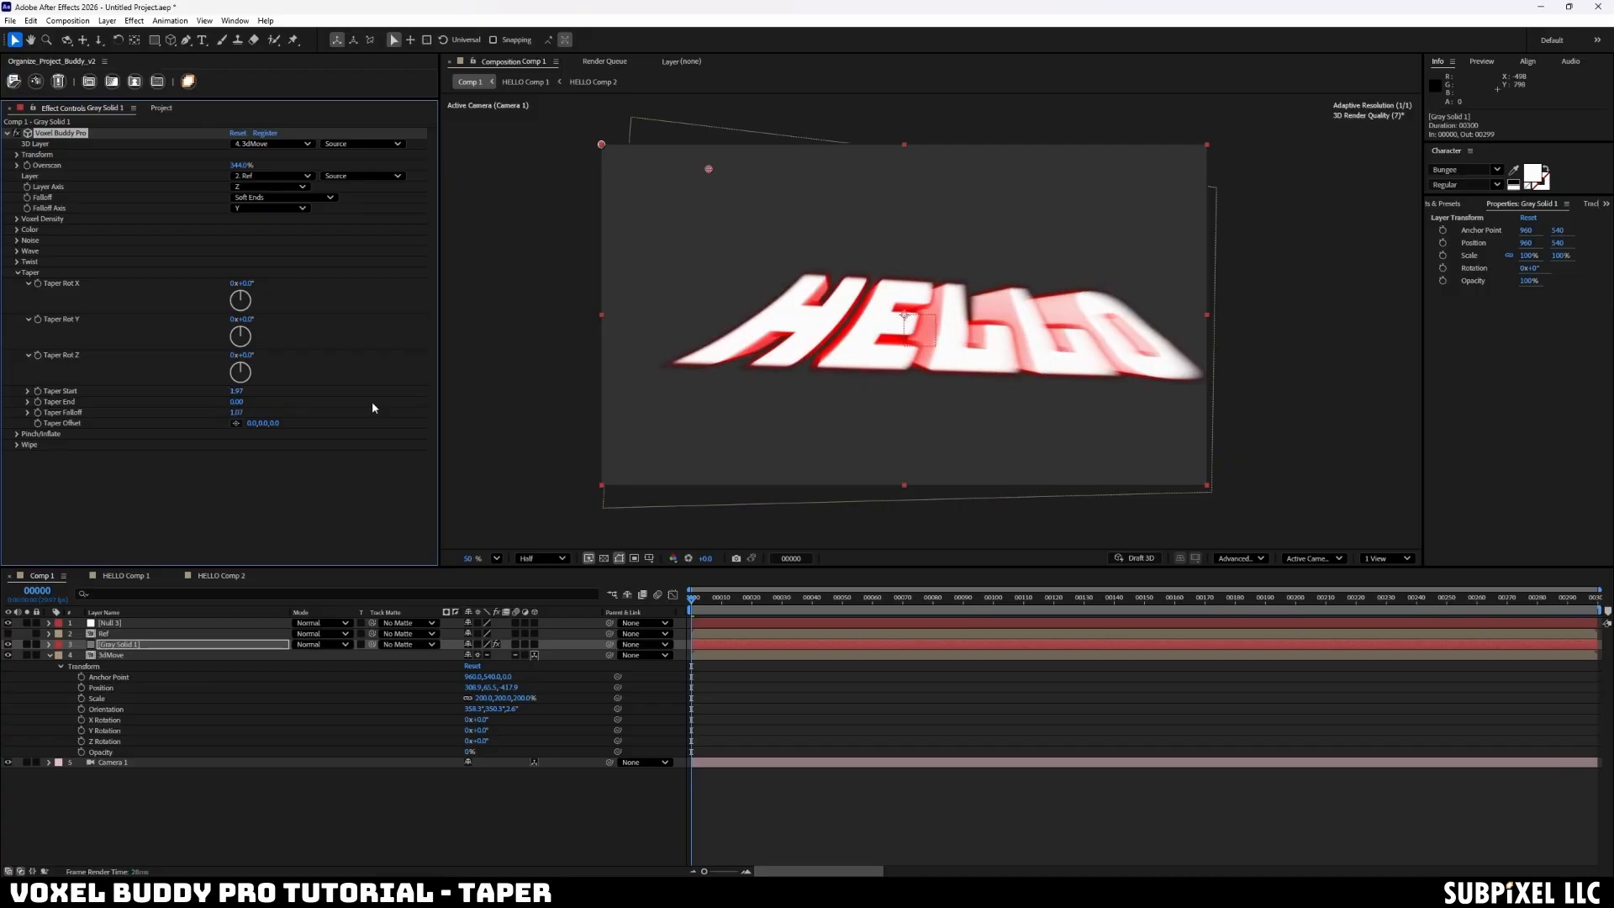
# - Rotate the 3dMove layer to an orientation of about 5°, 351°, 4° and reselect the grey solid with its Twist settings collapsed
pyautogui.click(685, 142)
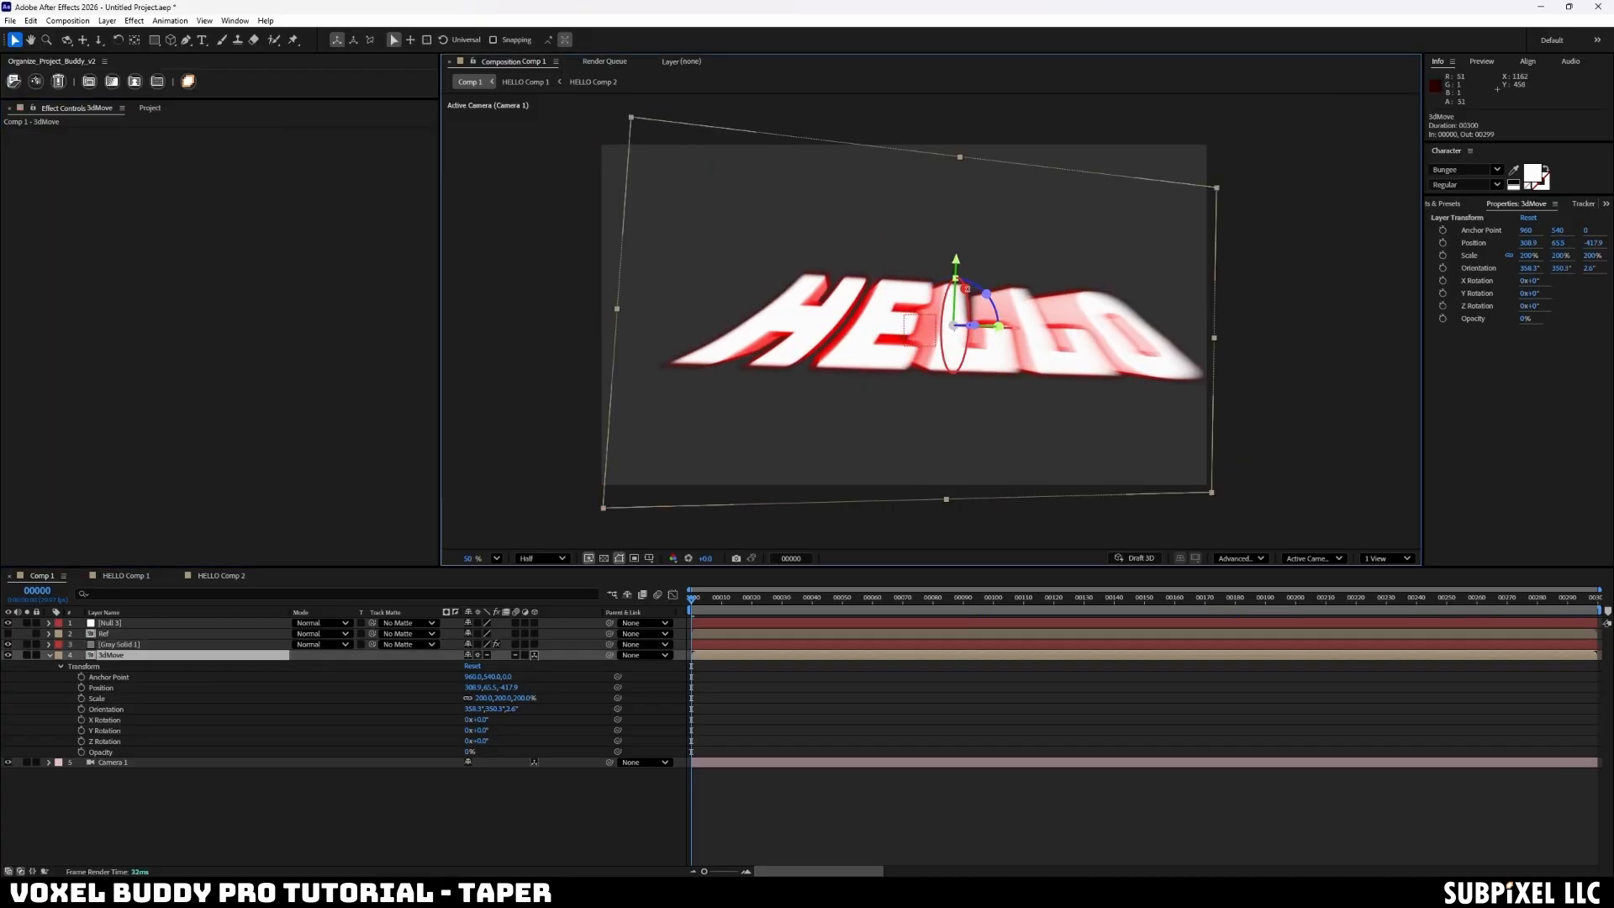
pyautogui.moveTo(958, 285); pyautogui.dragTo(955, 322)
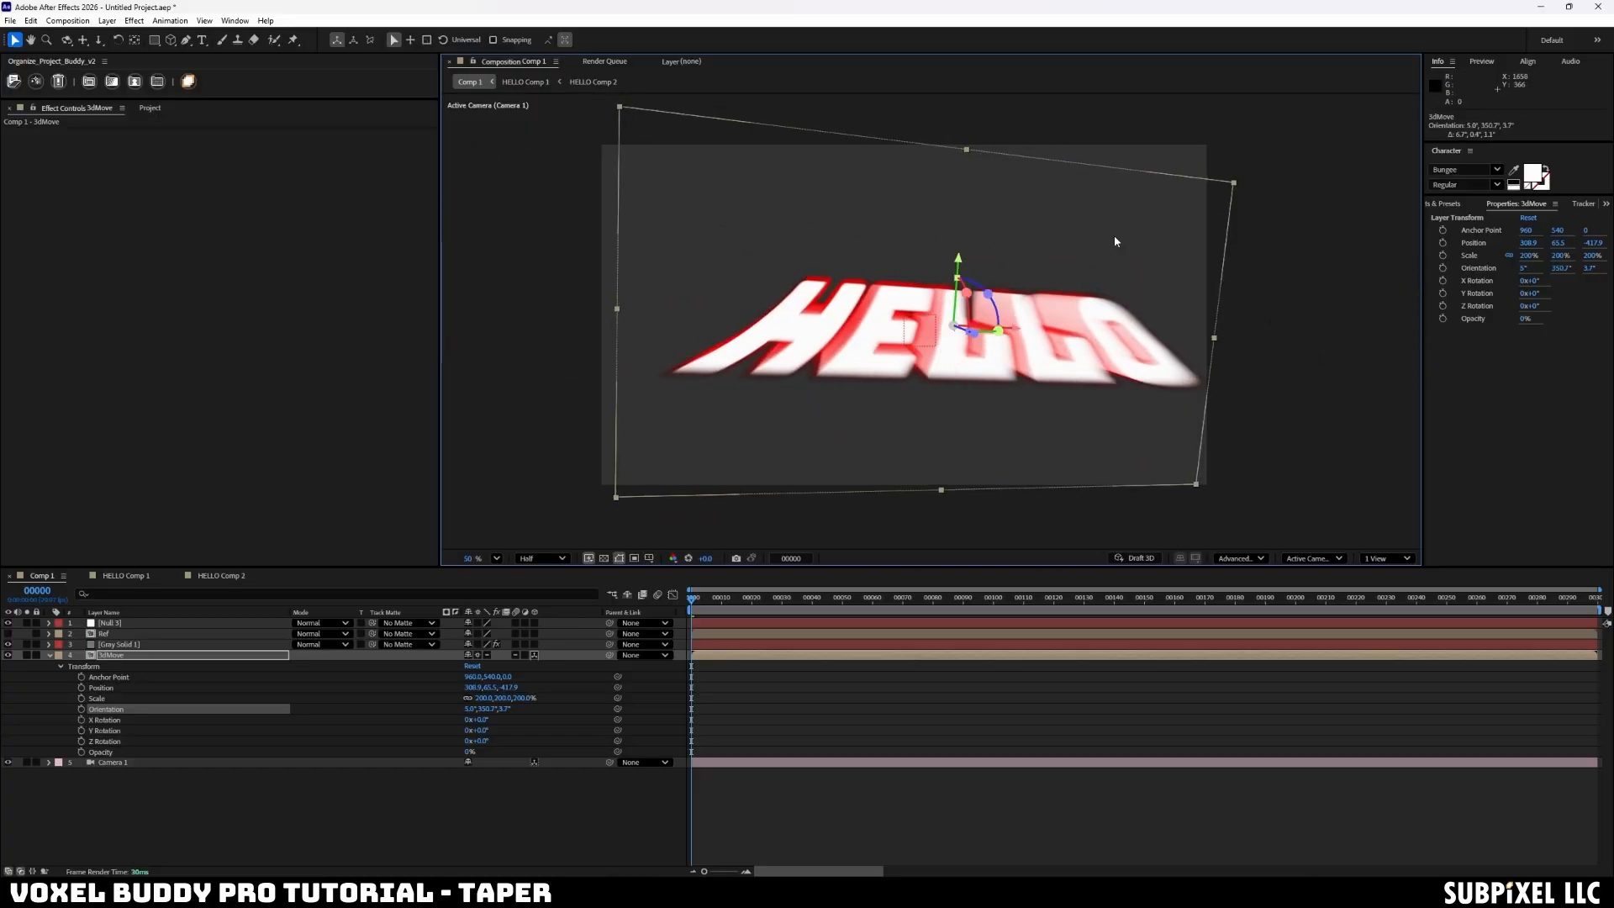
pyautogui.click(126, 644)
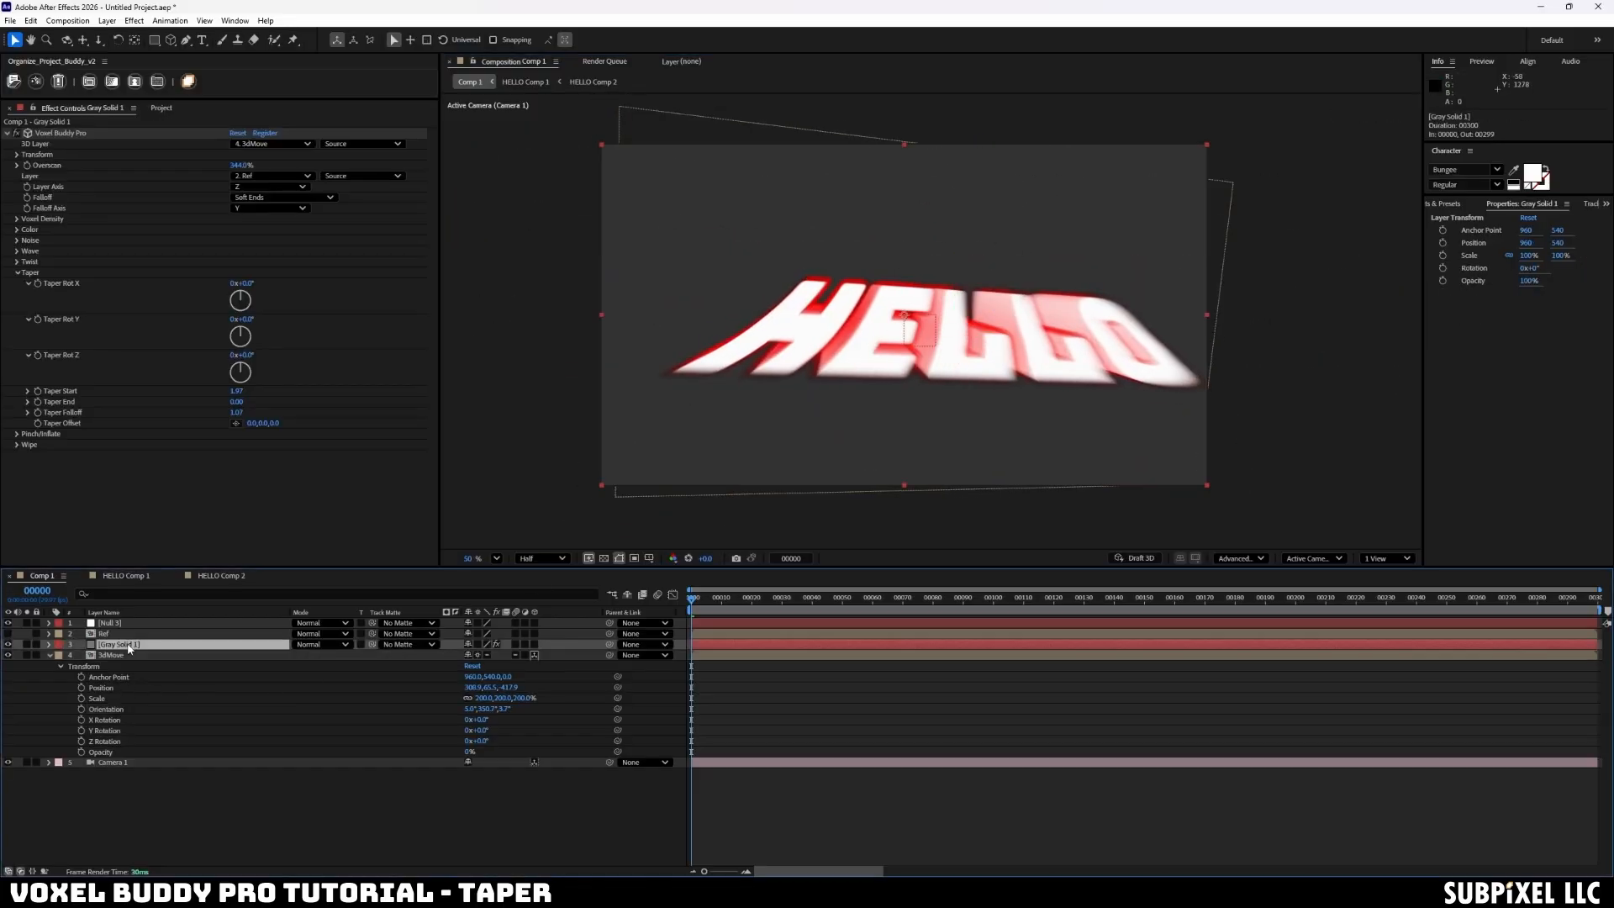
pyautogui.click(17, 262)
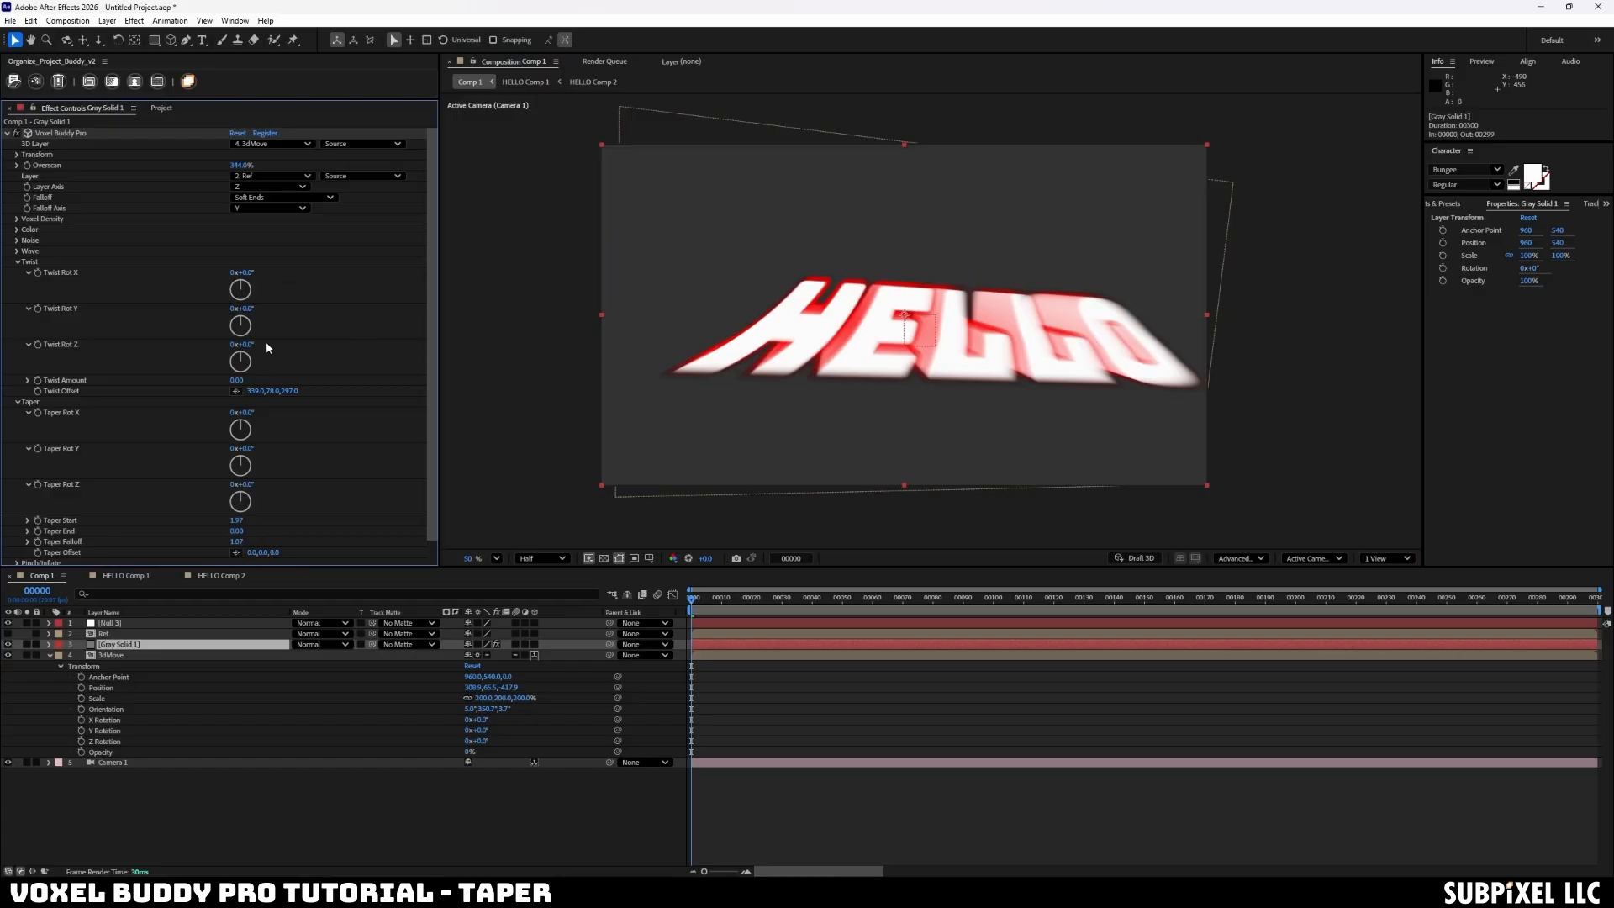
pyautogui.hotkey('ctrl', 'z')
pyautogui.click(17, 262)
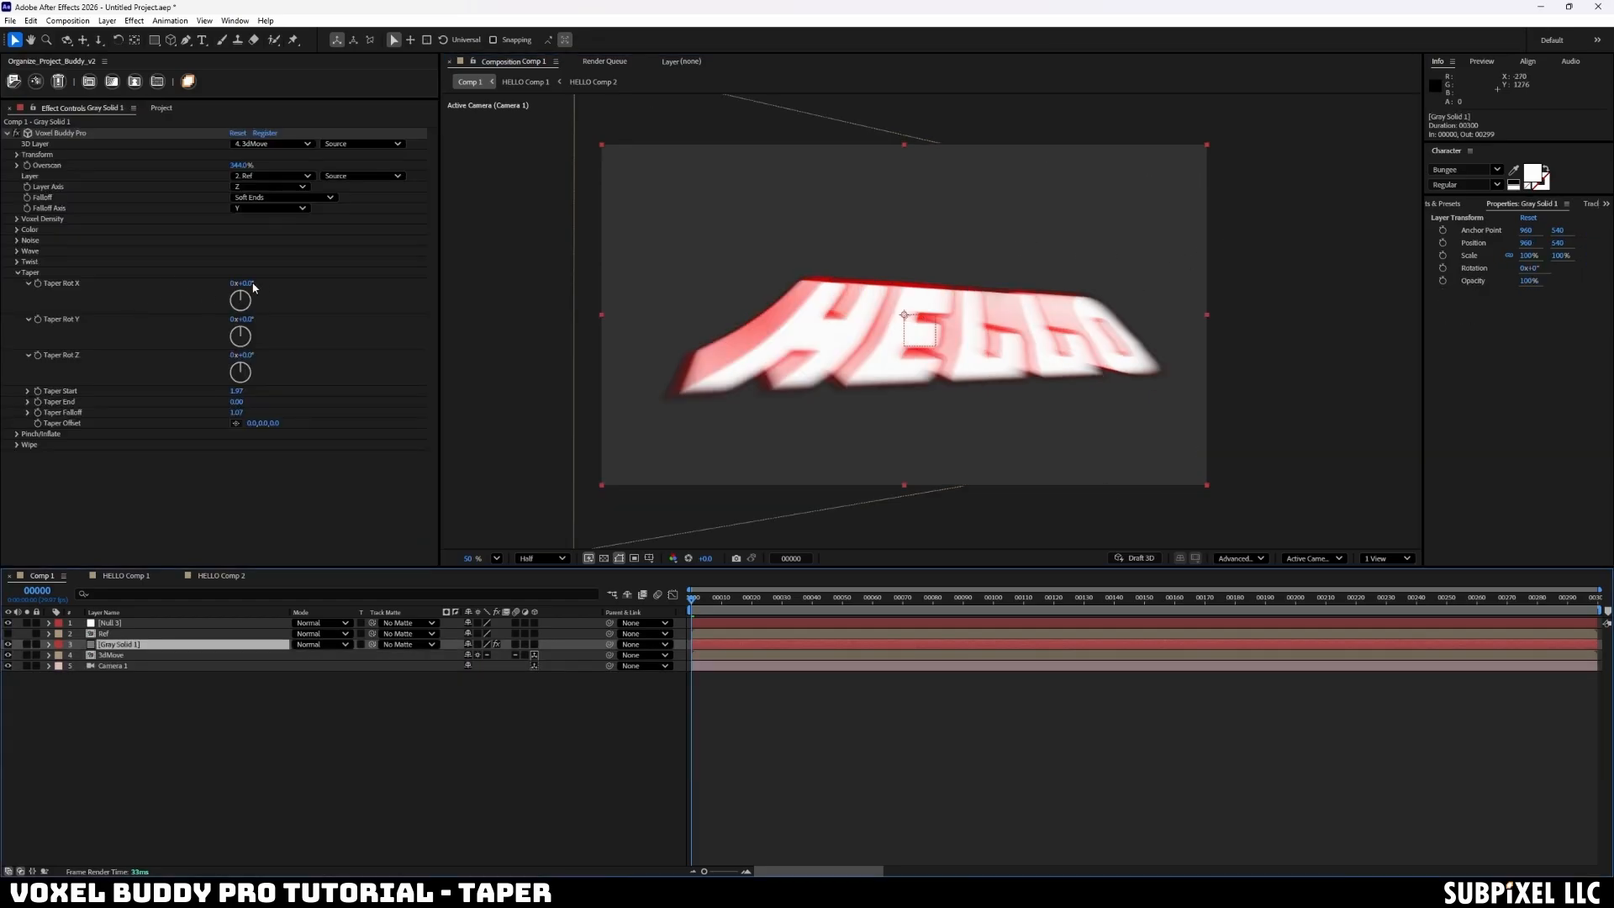
# - Set Taper Start to 1, Taper End to about 1.29 and Taper Falloff to 1, and shift Taper Offset to about 183 in Y and 51 in Z
pyautogui.moveTo(246, 282); pyautogui.dragTo(338, 316)
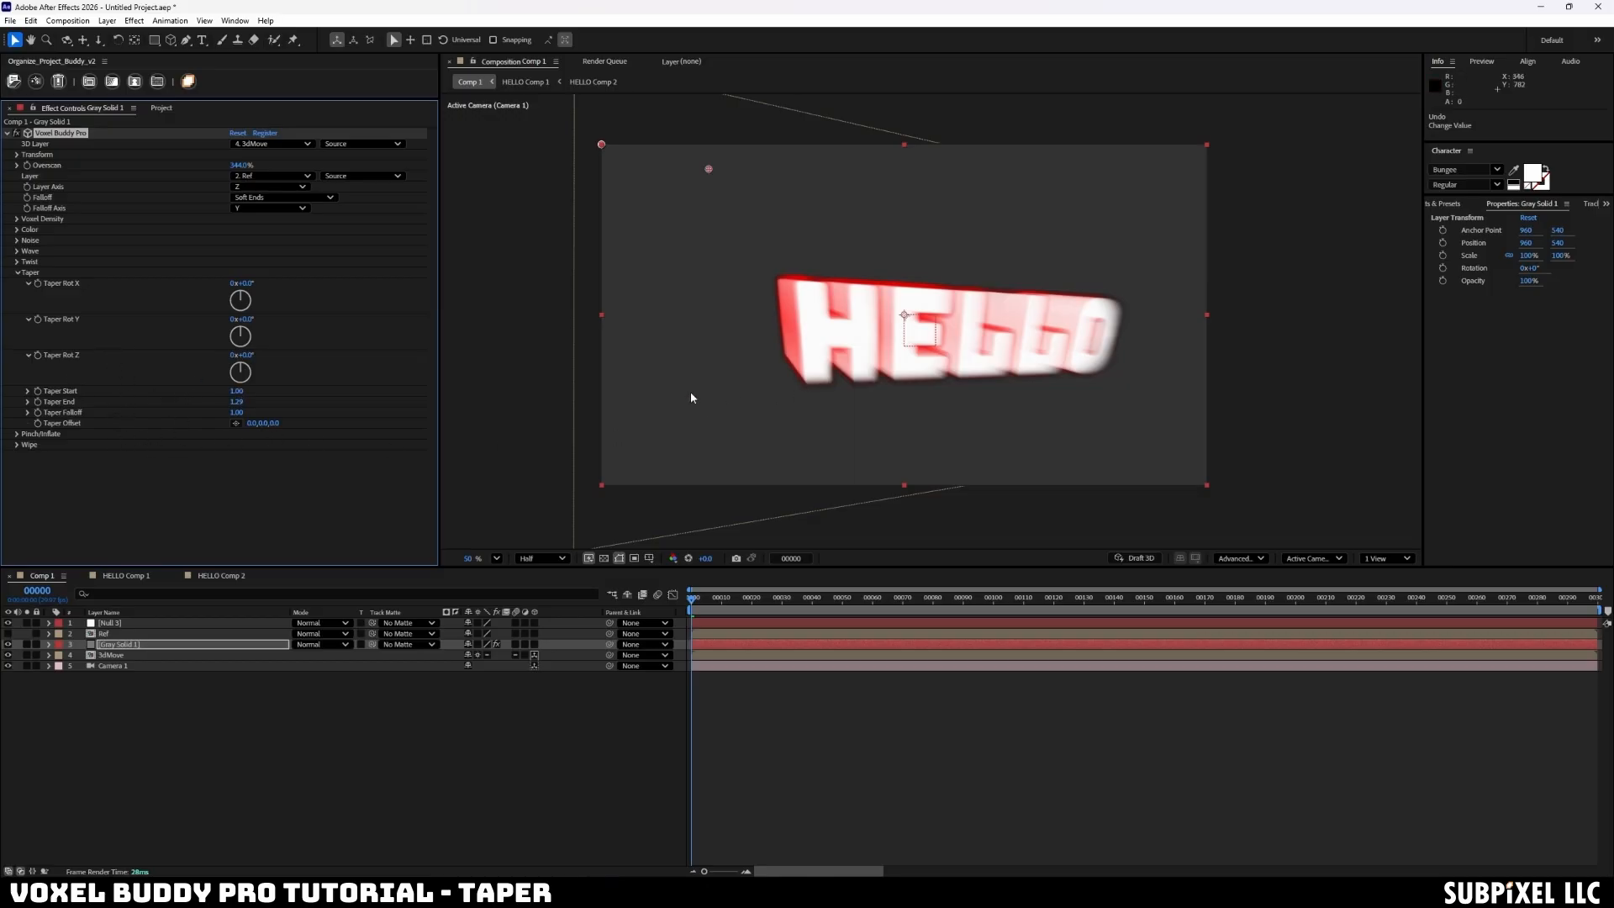
pyautogui.moveTo(262, 423); pyautogui.dragTo(311, 409)
# - Try moving the 3dMove layer within the composition and undo the move
pyautogui.click(624, 390)
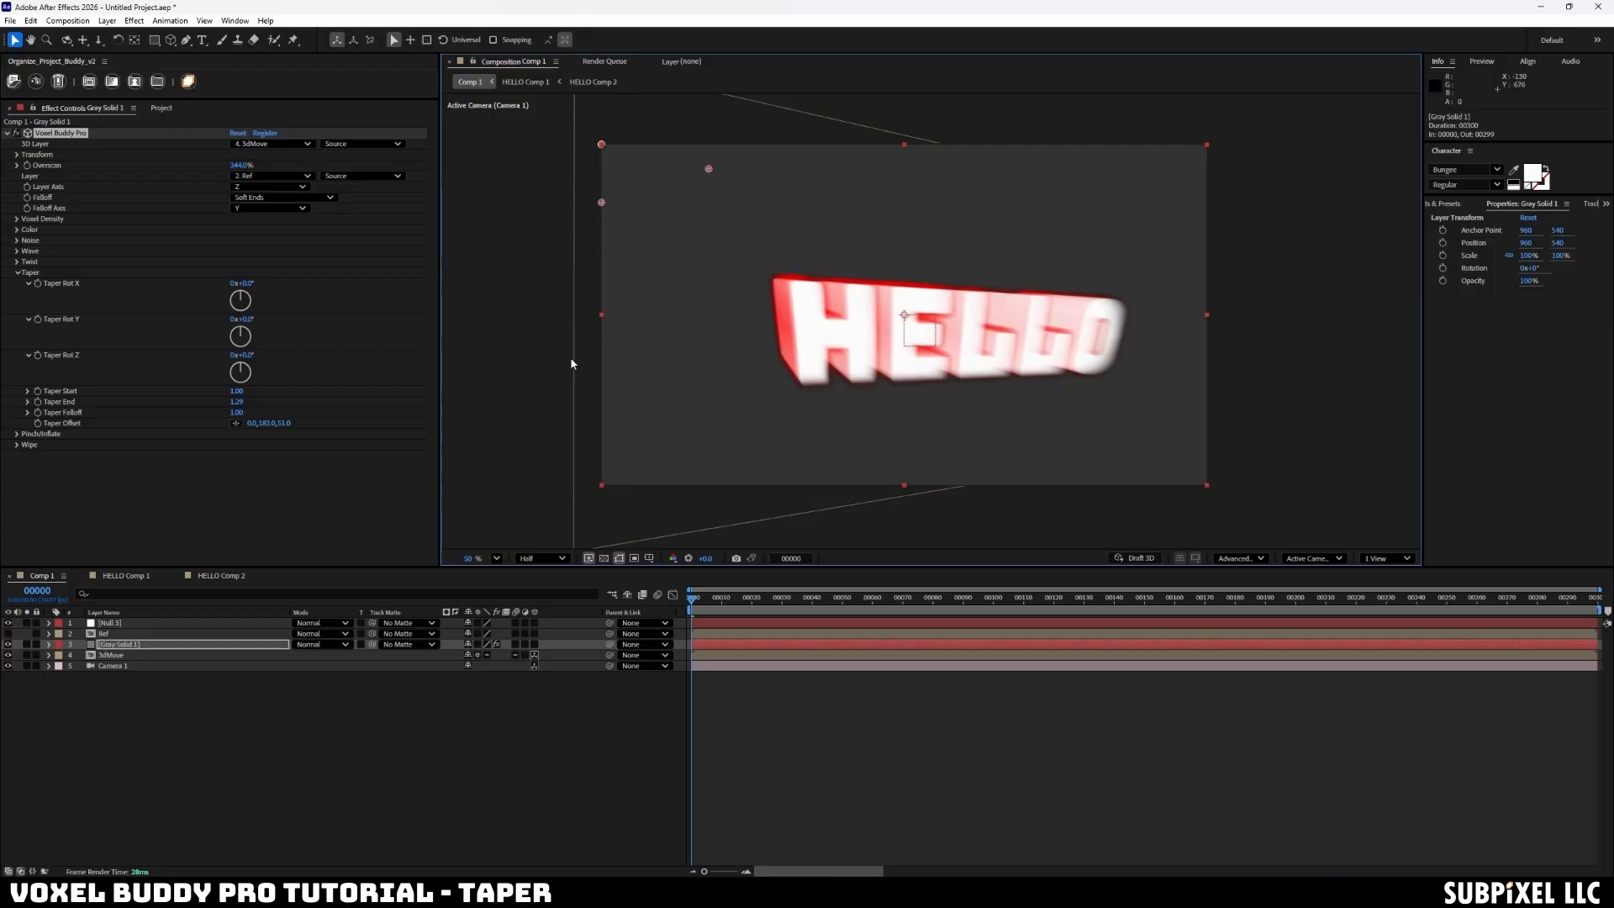
pyautogui.click(595, 379)
pyautogui.moveTo(1004, 331); pyautogui.dragTo(931, 326)
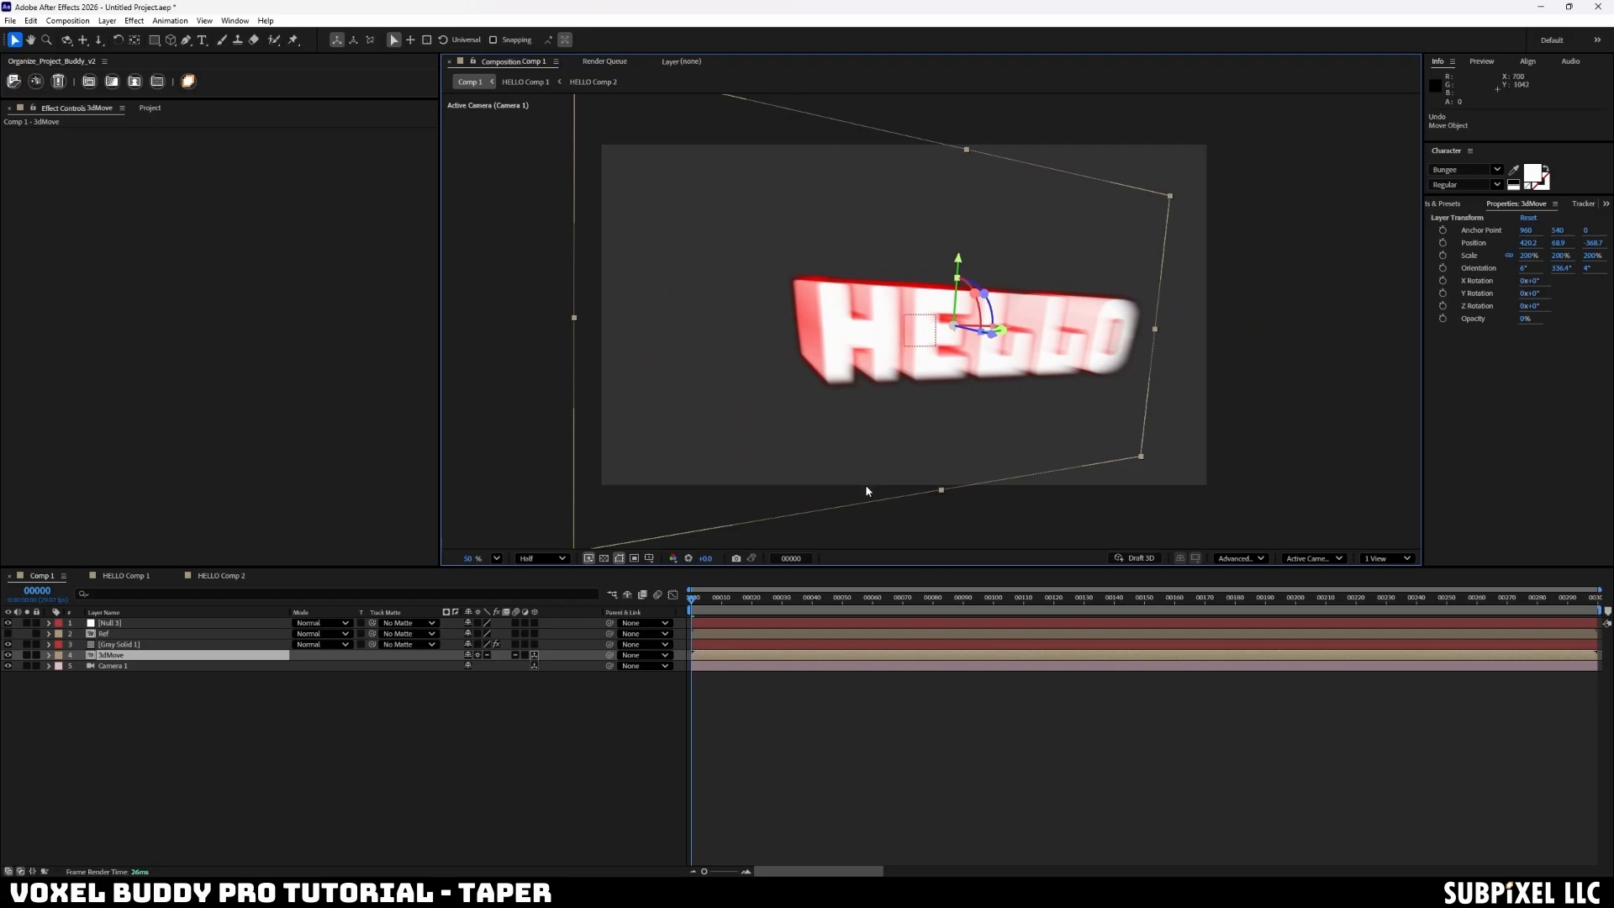
pyautogui.hotkey('ctrl', 'z')
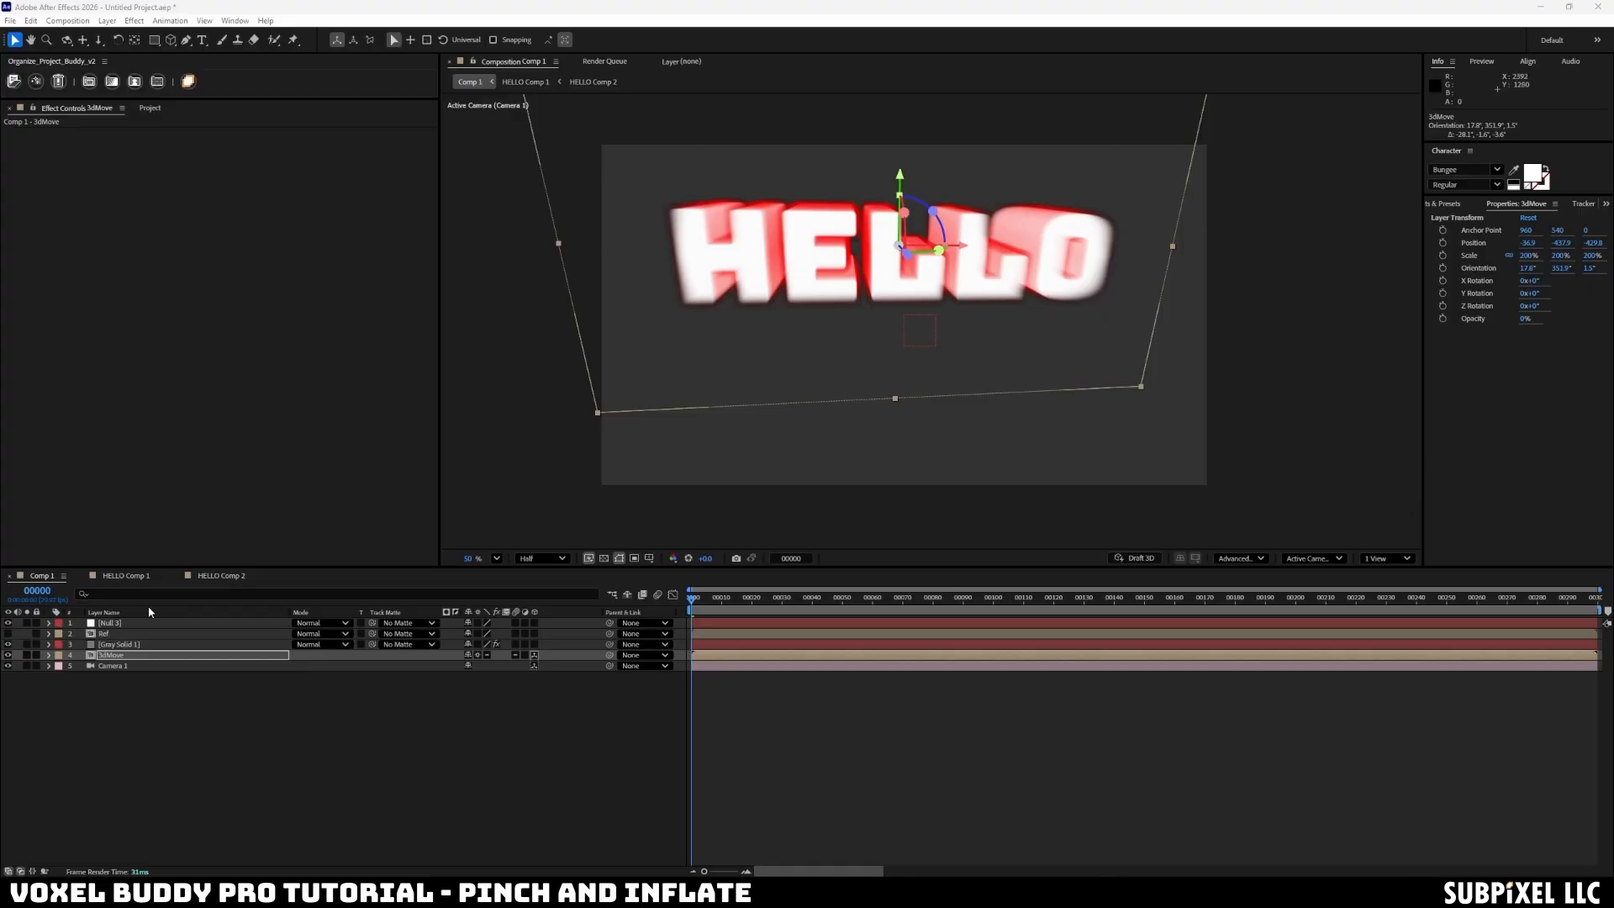
# - Set the grey solid's Pinch Amount to about 81600 and rotate the 3dMove layer to an orientation of about 14°, 67°, 43°
pyautogui.click(116, 644)
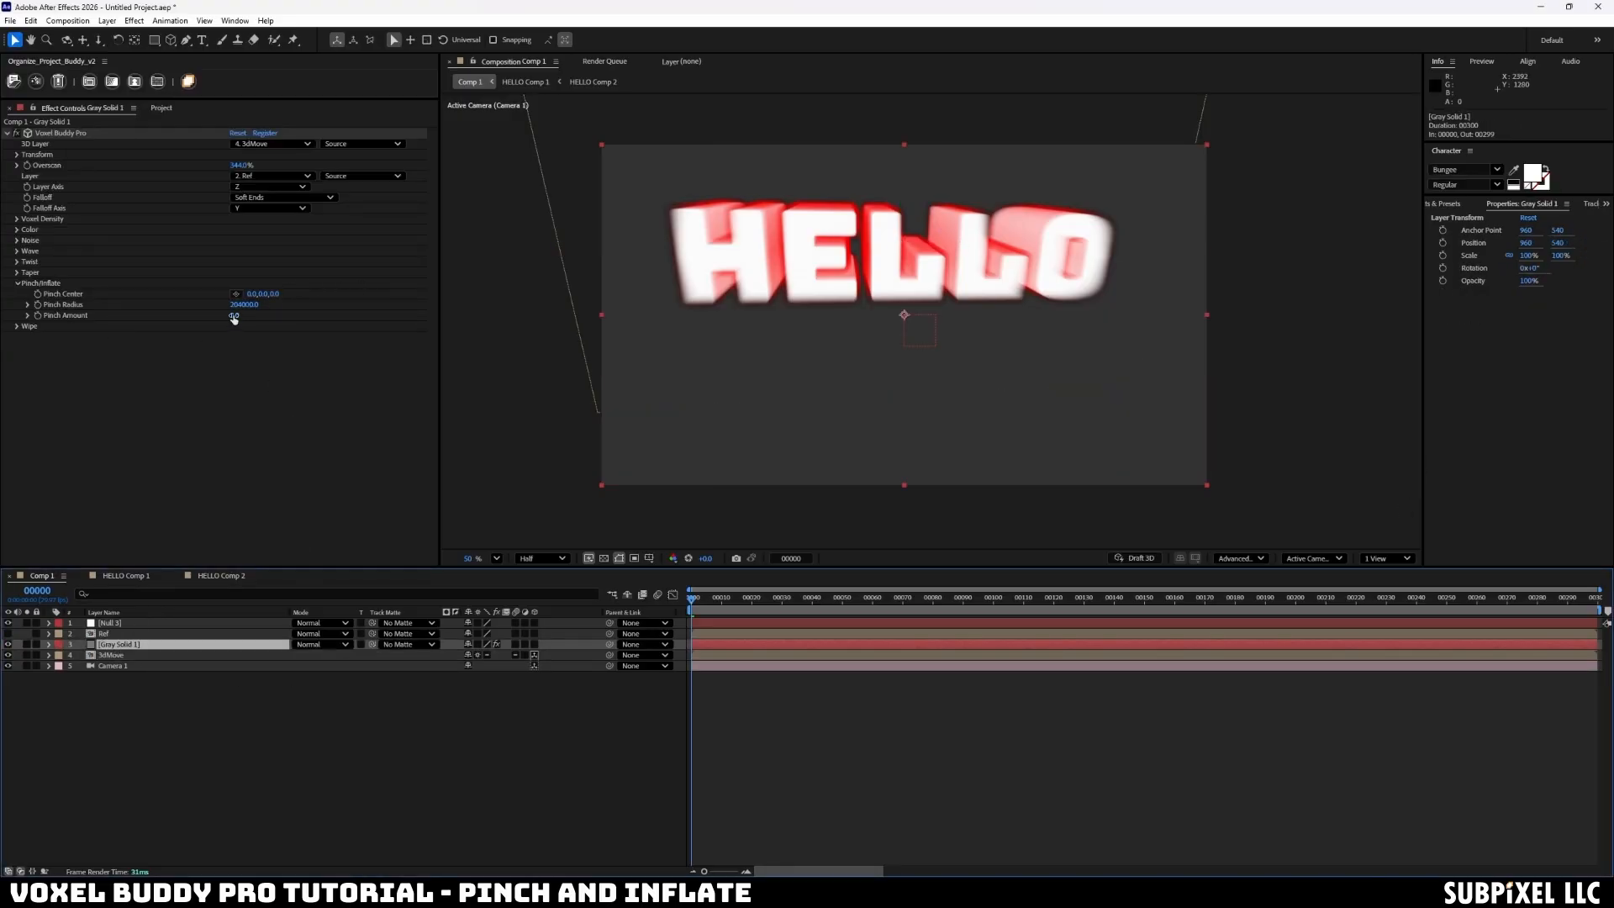
pyautogui.moveTo(233, 318); pyautogui.dragTo(252, 314)
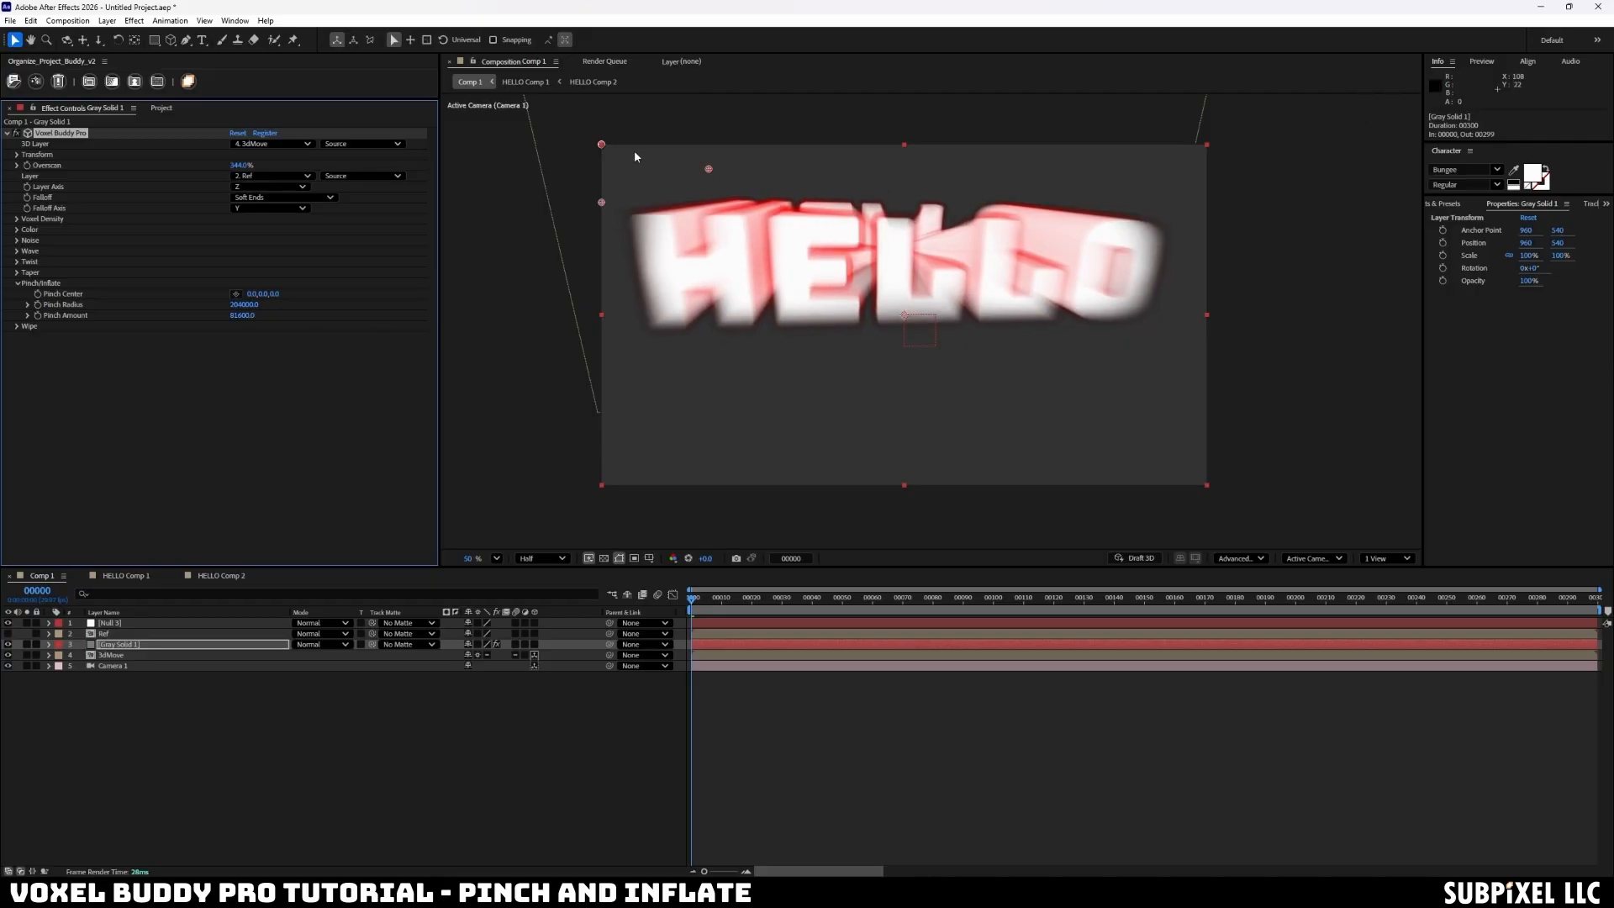
pyautogui.click(579, 157)
pyautogui.moveTo(936, 249)
pyautogui.mouseDown()
pyautogui.moveTo(891, 251)
pyautogui.moveTo(917, 232)
pyautogui.moveTo(916, 257)
pyautogui.mouseUp()
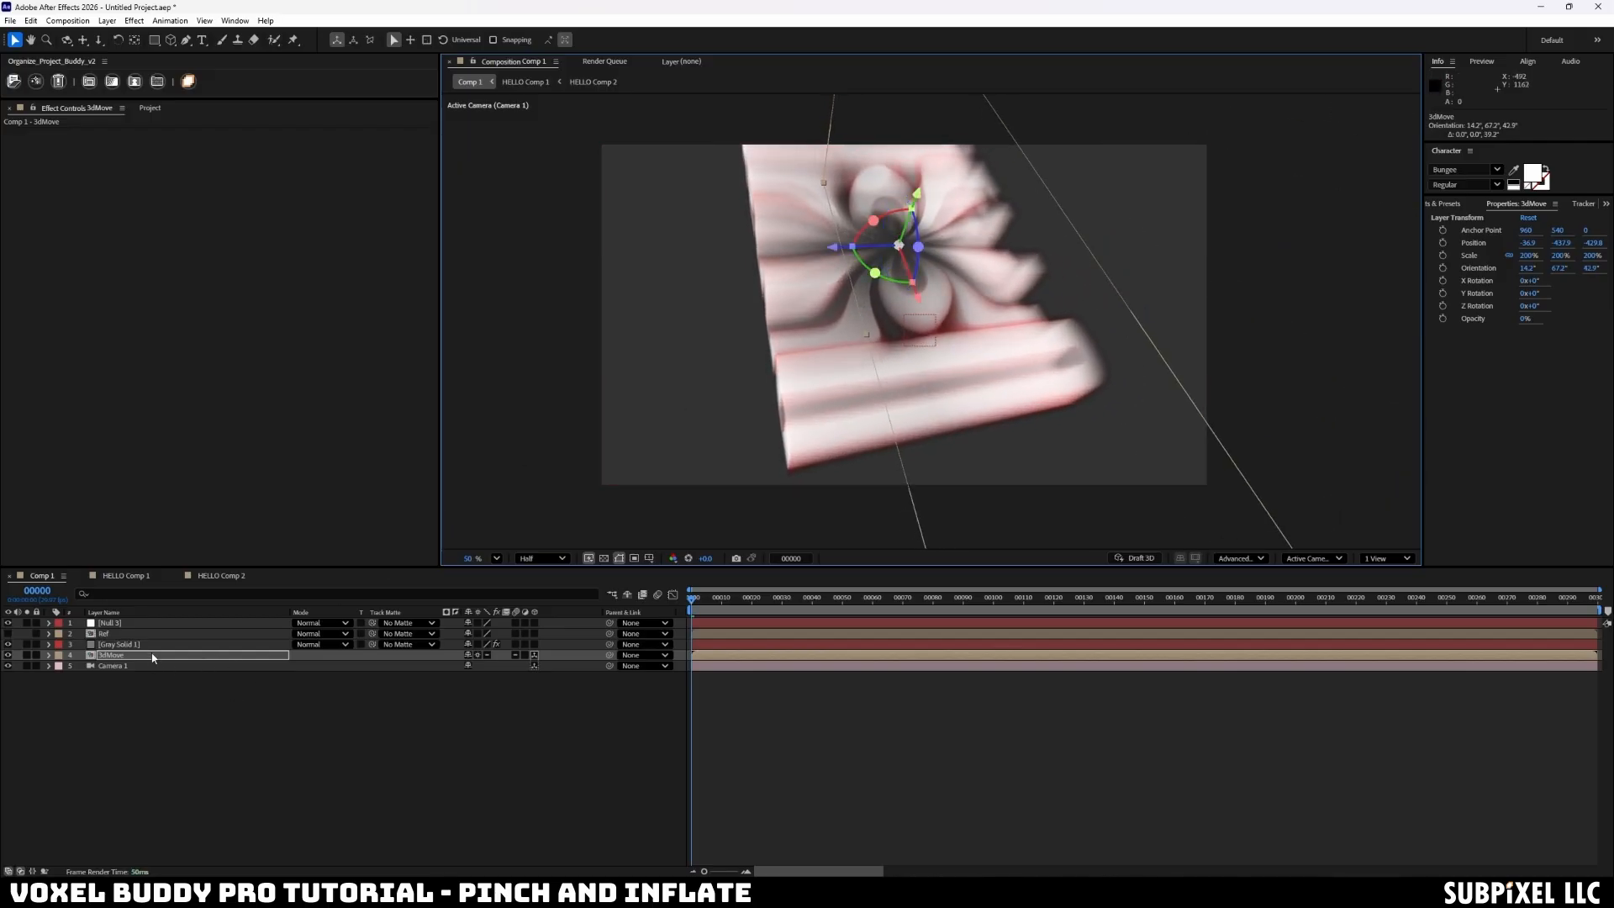
# - Set the grey solid's Pinch Radius to about 1479000 and Pinch Amount to about -94350, and turn the 3dMove layer towards the camera
pyautogui.click(126, 644)
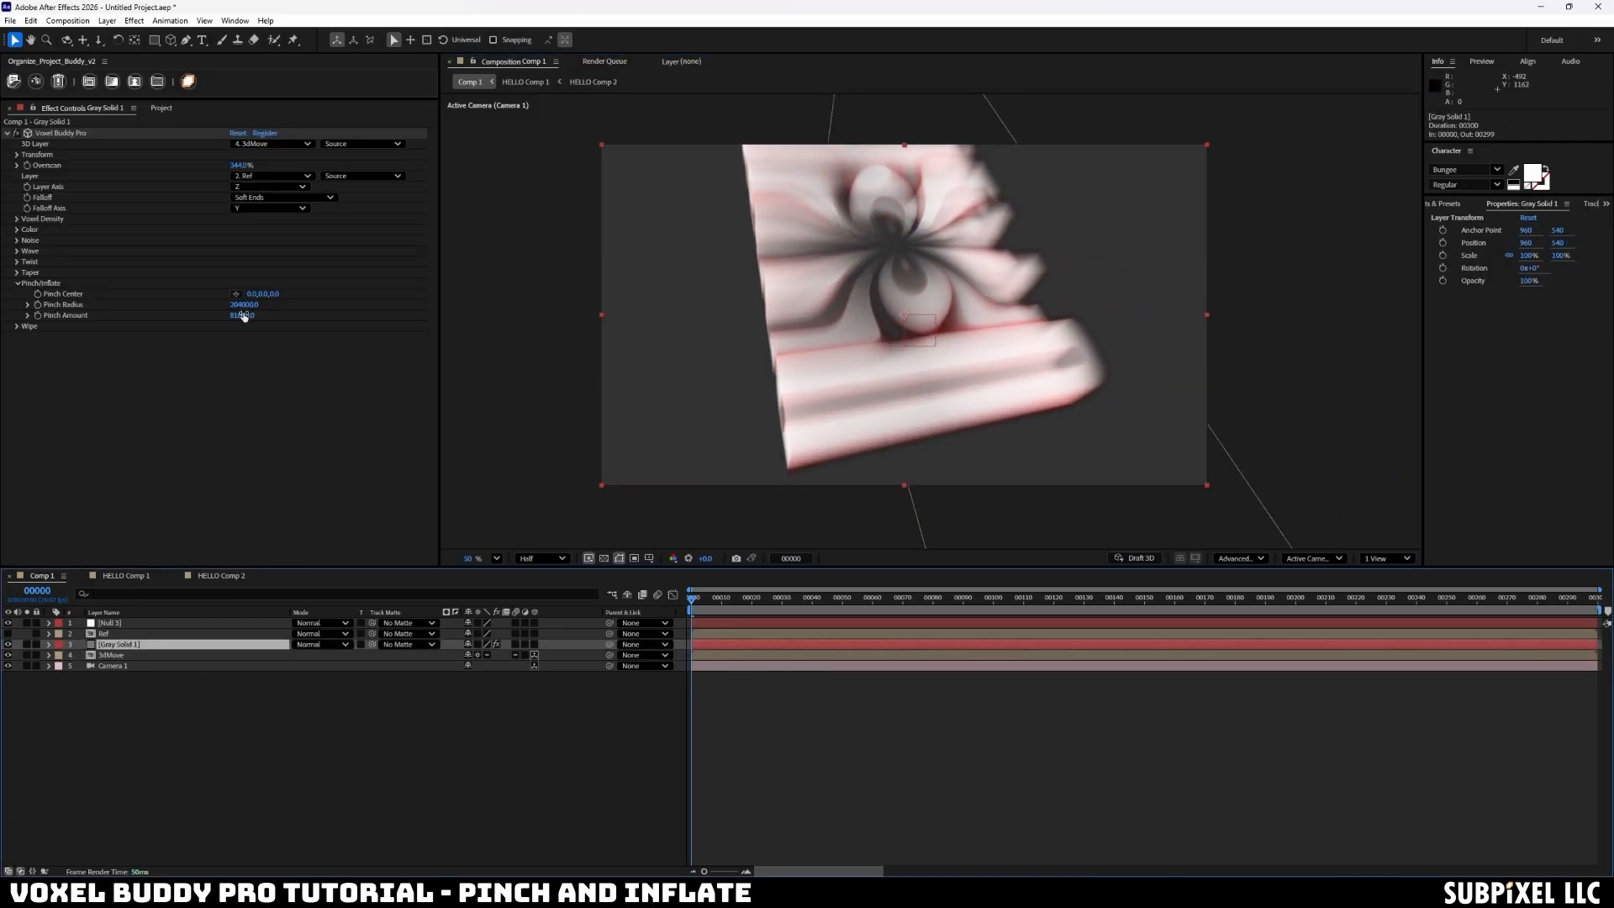
pyautogui.moveTo(243, 316); pyautogui.dragTo(276, 275)
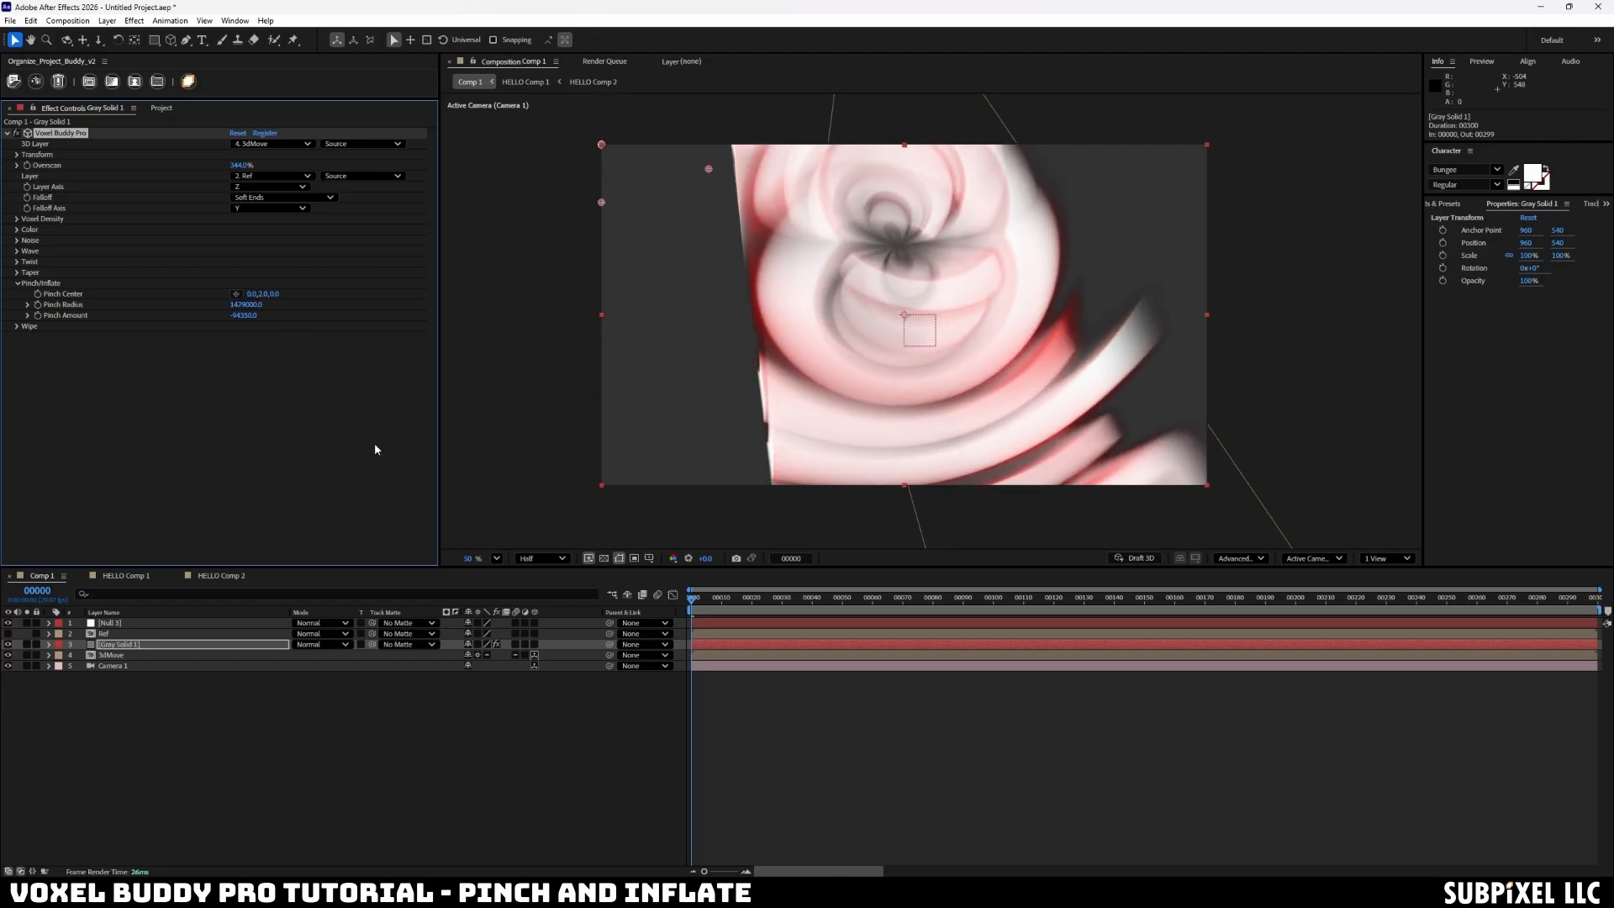
pyautogui.click(984, 112)
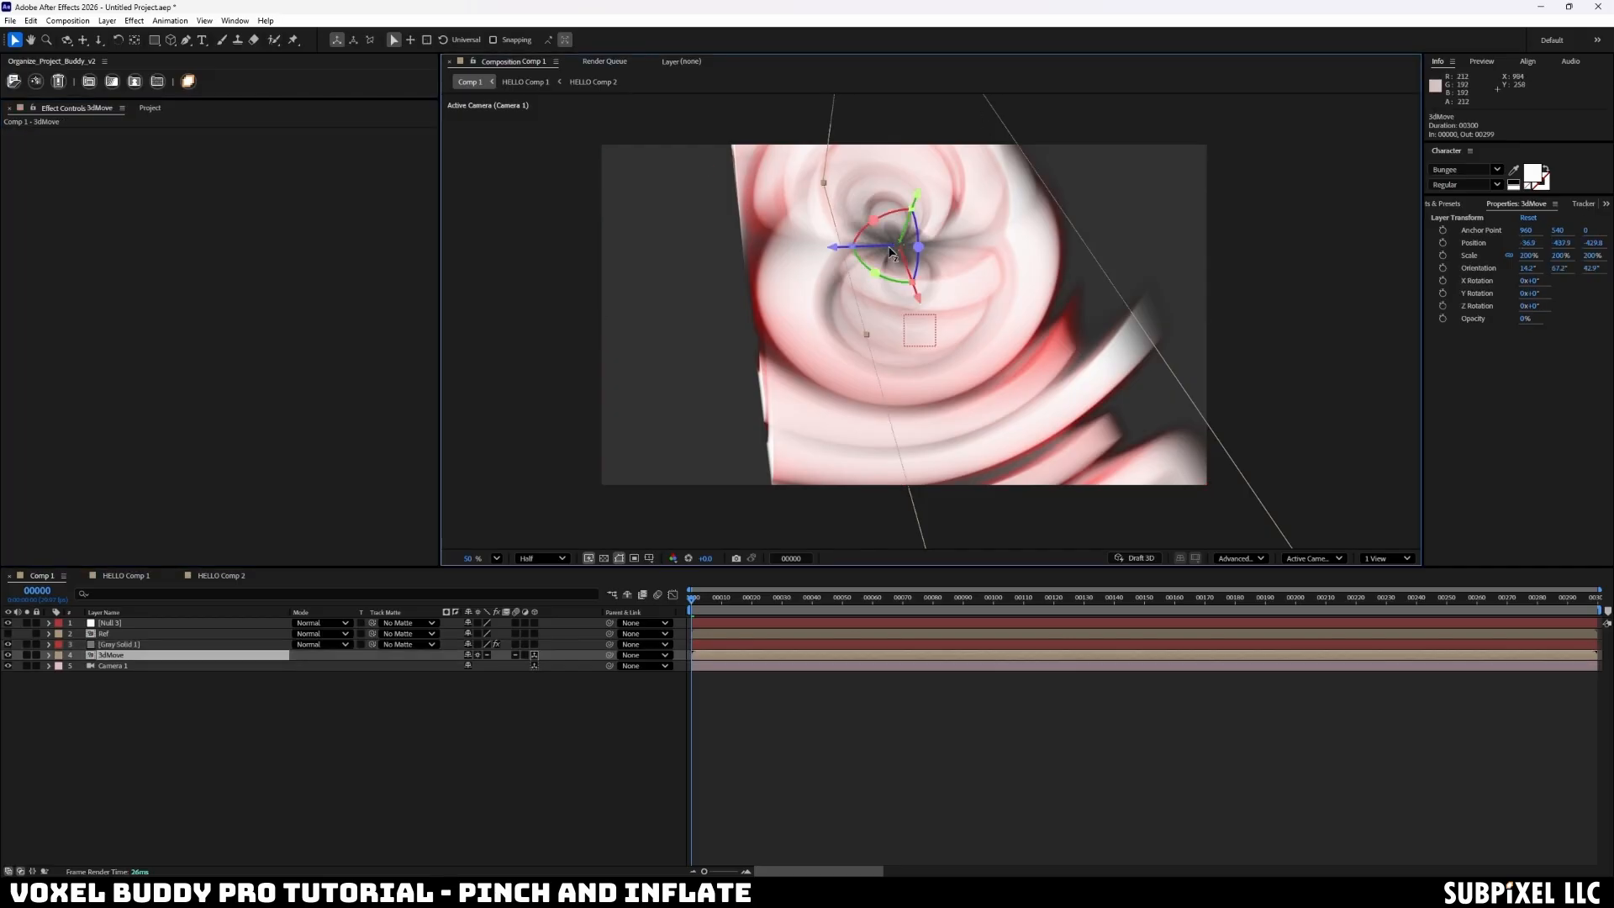
pyautogui.moveTo(899, 246); pyautogui.dragTo(902, 241)
pyautogui.moveTo(913, 183); pyautogui.dragTo(904, 238)
# - Set the grey solid's Pinch Radius to about 357000, Overscan to about 130% and Pinch Amount to about -22950
pyautogui.click(132, 649)
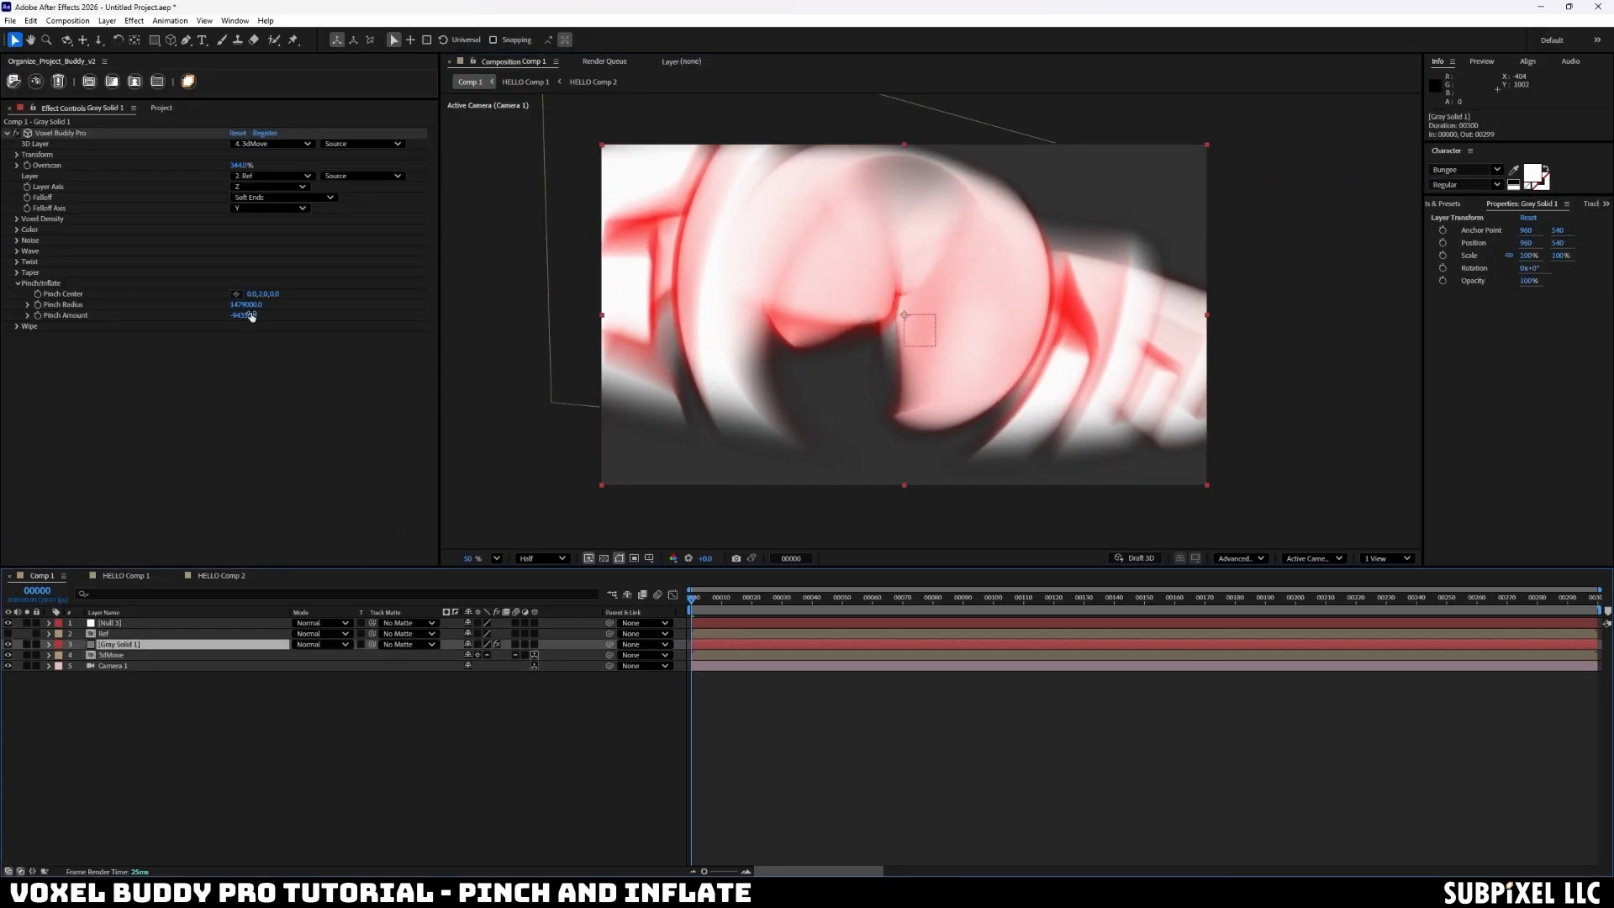
pyautogui.moveTo(255, 306)
pyautogui.mouseDown()
pyautogui.moveTo(220, 306)
pyautogui.moveTo(265, 316)
pyautogui.moveTo(252, 315)
pyautogui.mouseUp()
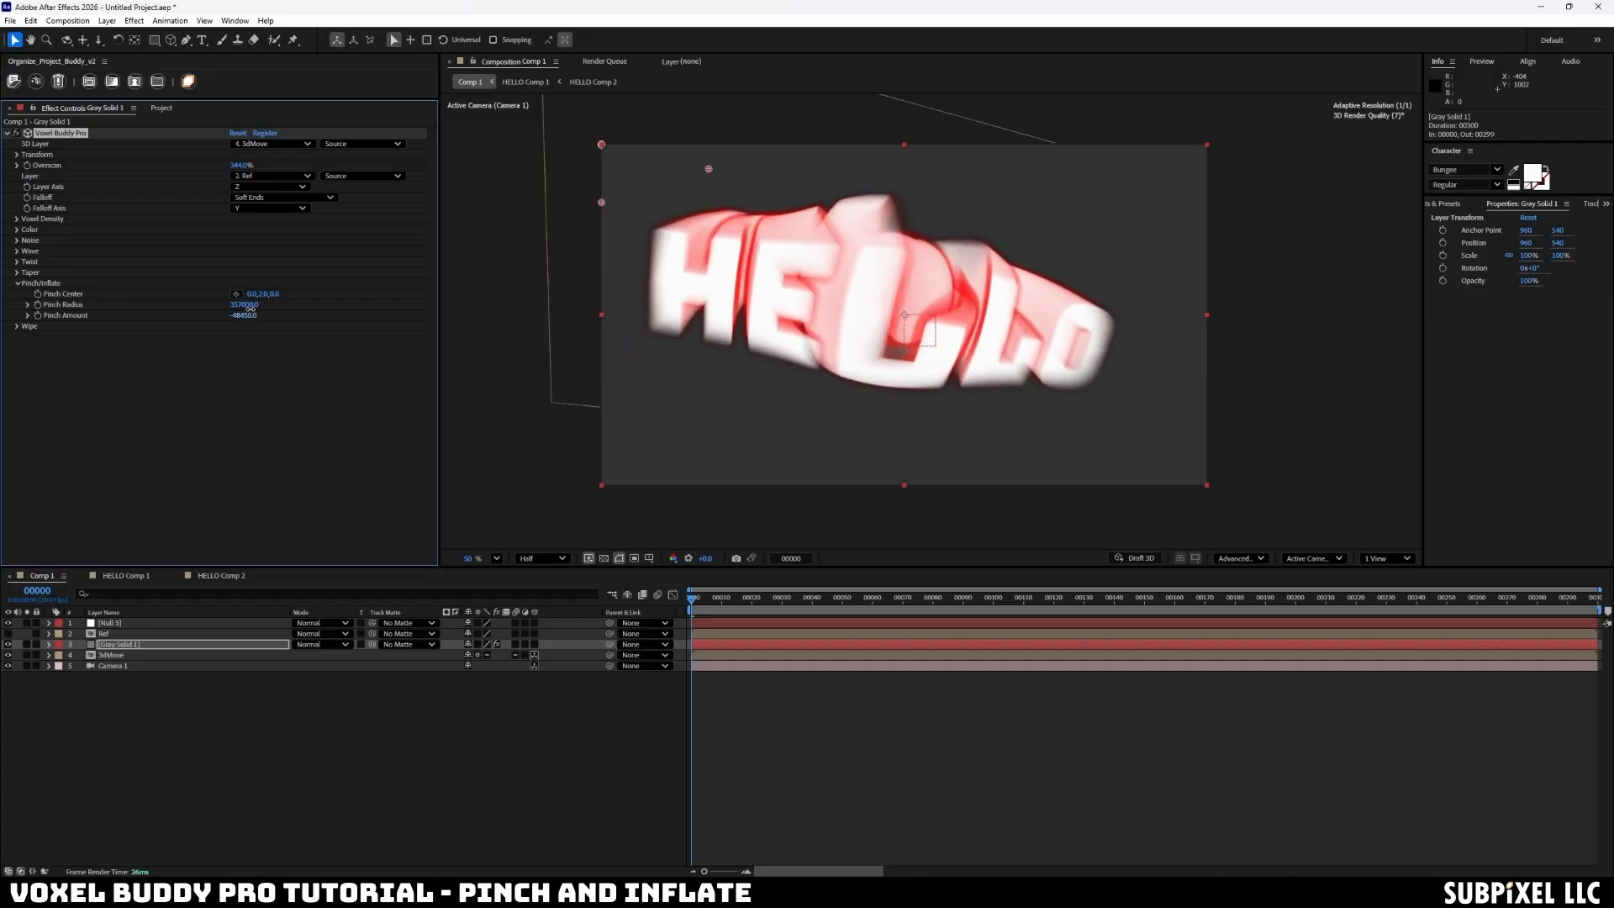
pyautogui.moveTo(235, 306)
pyautogui.mouseDown()
pyautogui.moveTo(253, 304)
pyautogui.moveTo(235, 305)
pyautogui.mouseUp()
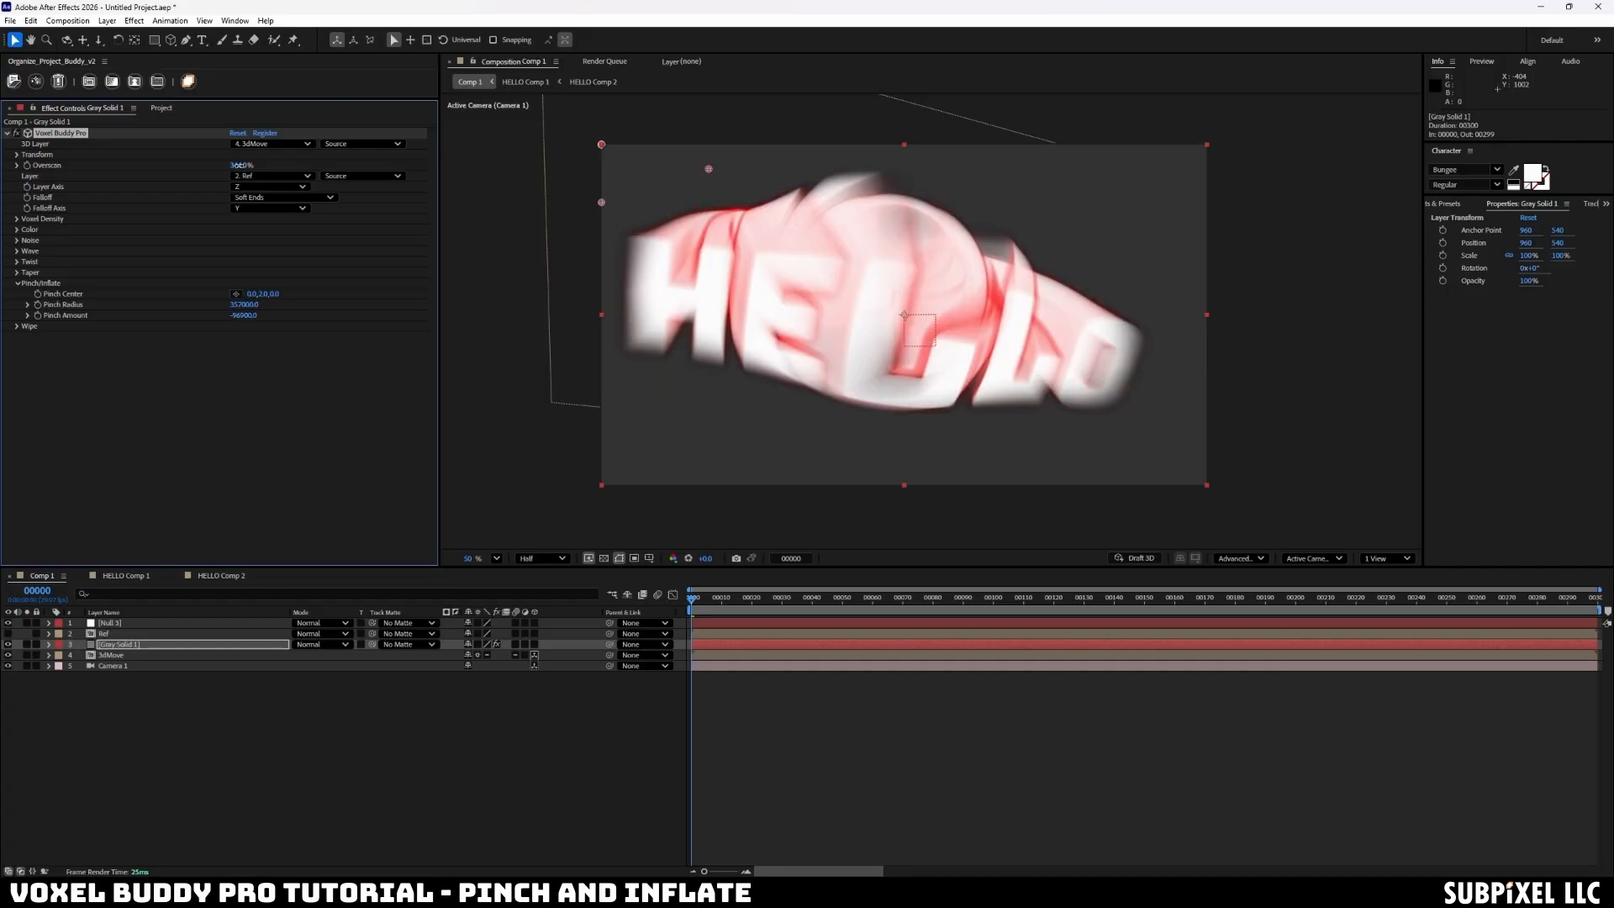
pyautogui.moveTo(238, 165); pyautogui.dragTo(180, 169)
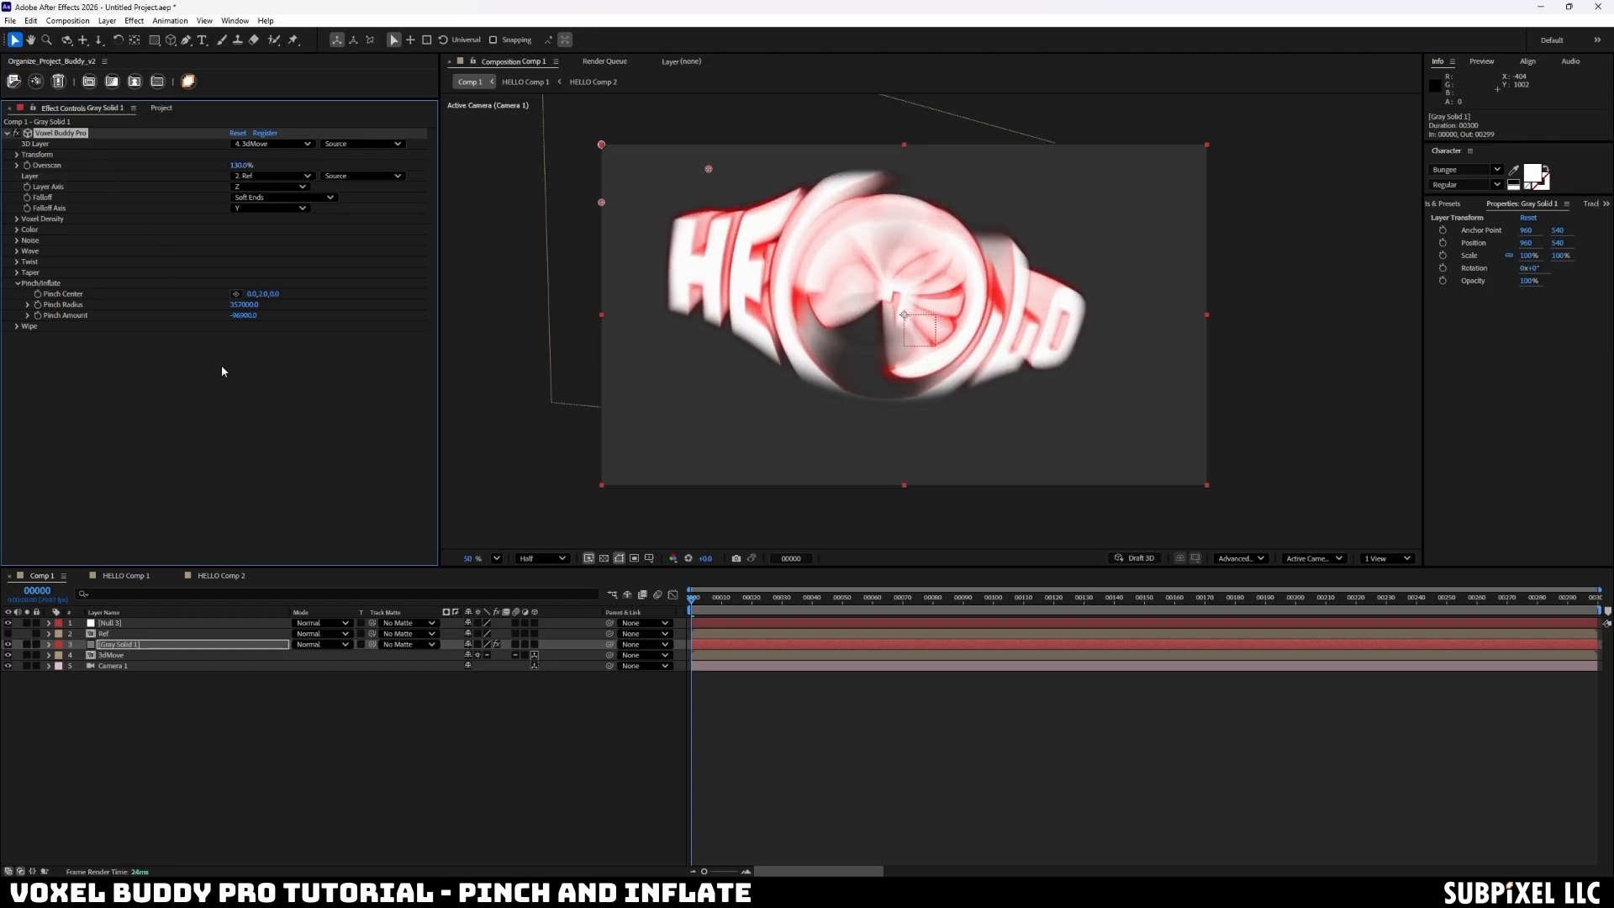
pyautogui.moveTo(249, 315); pyautogui.dragTo(123, 289)
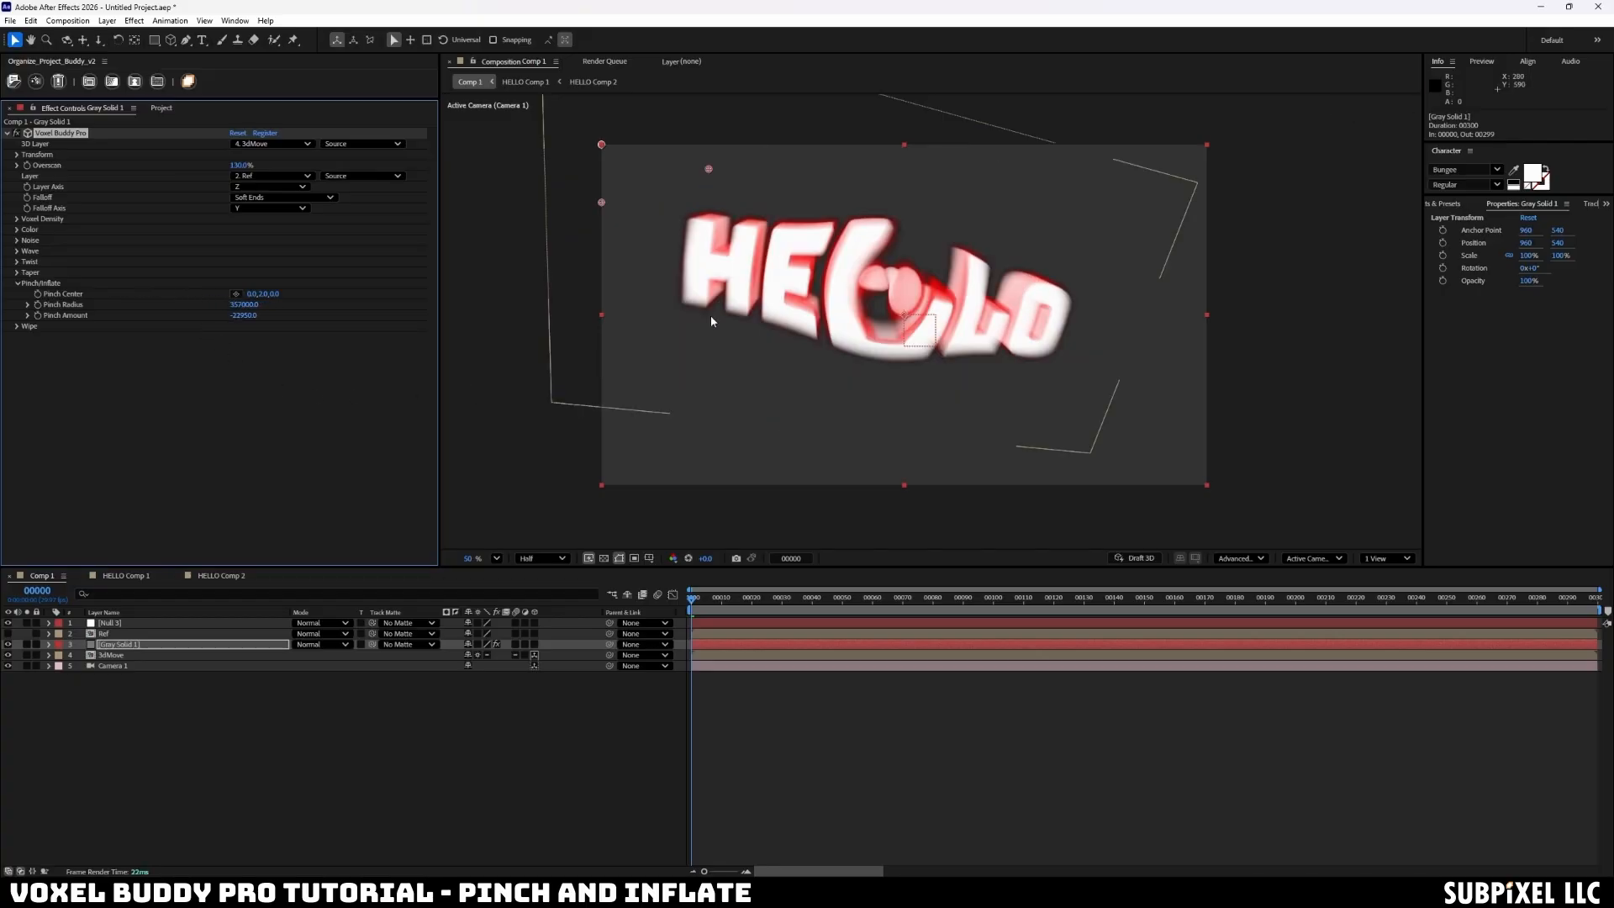
# - Rotate the 3dMove layer to an orientation of about 9°, 356°, 359° so the HELLO text faces the camera
pyautogui.click(981, 283)
pyautogui.moveTo(907, 289); pyautogui.dragTo(950, 296)
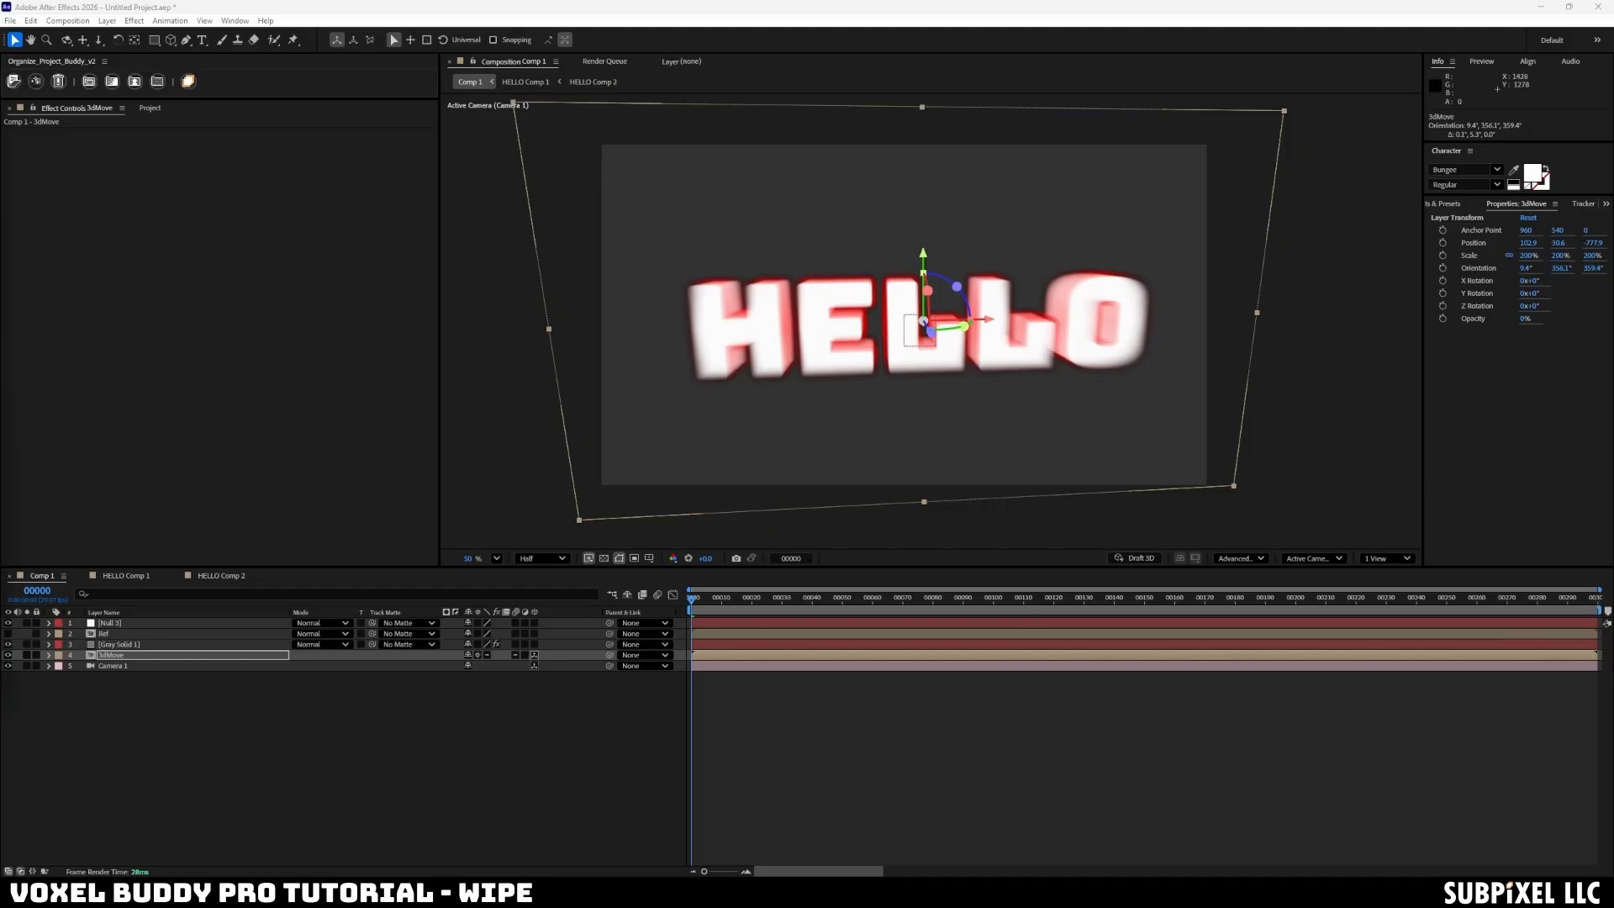
pyautogui.click(520, 771)
pyautogui.click(124, 656)
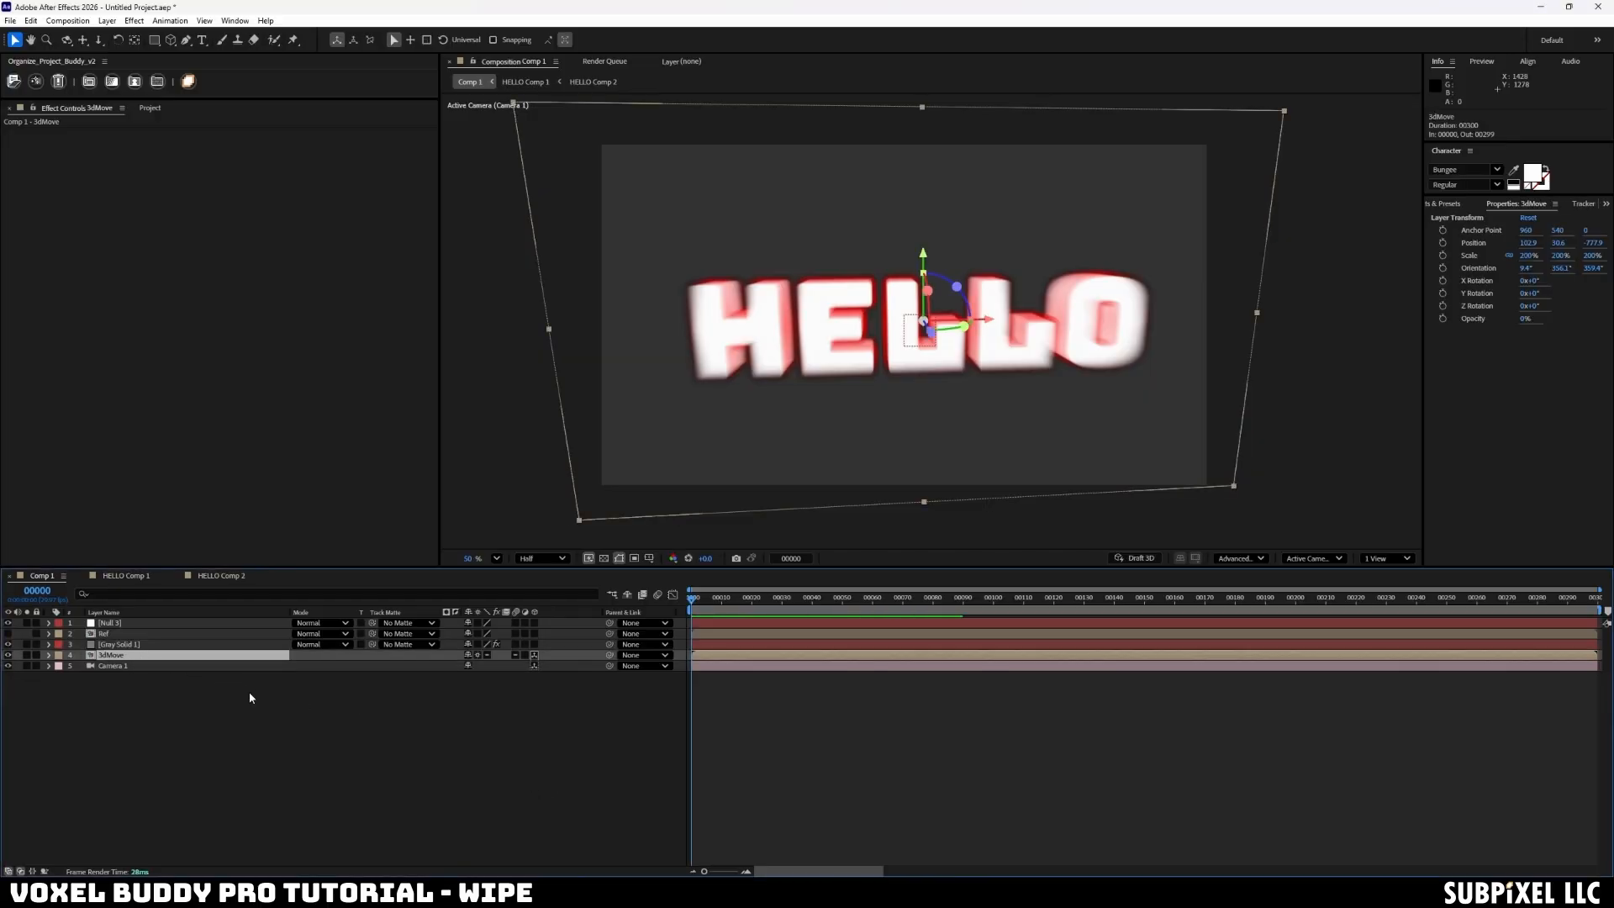
# - Expand the grey solid's Color and Noise settings and set Original Color Blend to 0
pyautogui.click(119, 644)
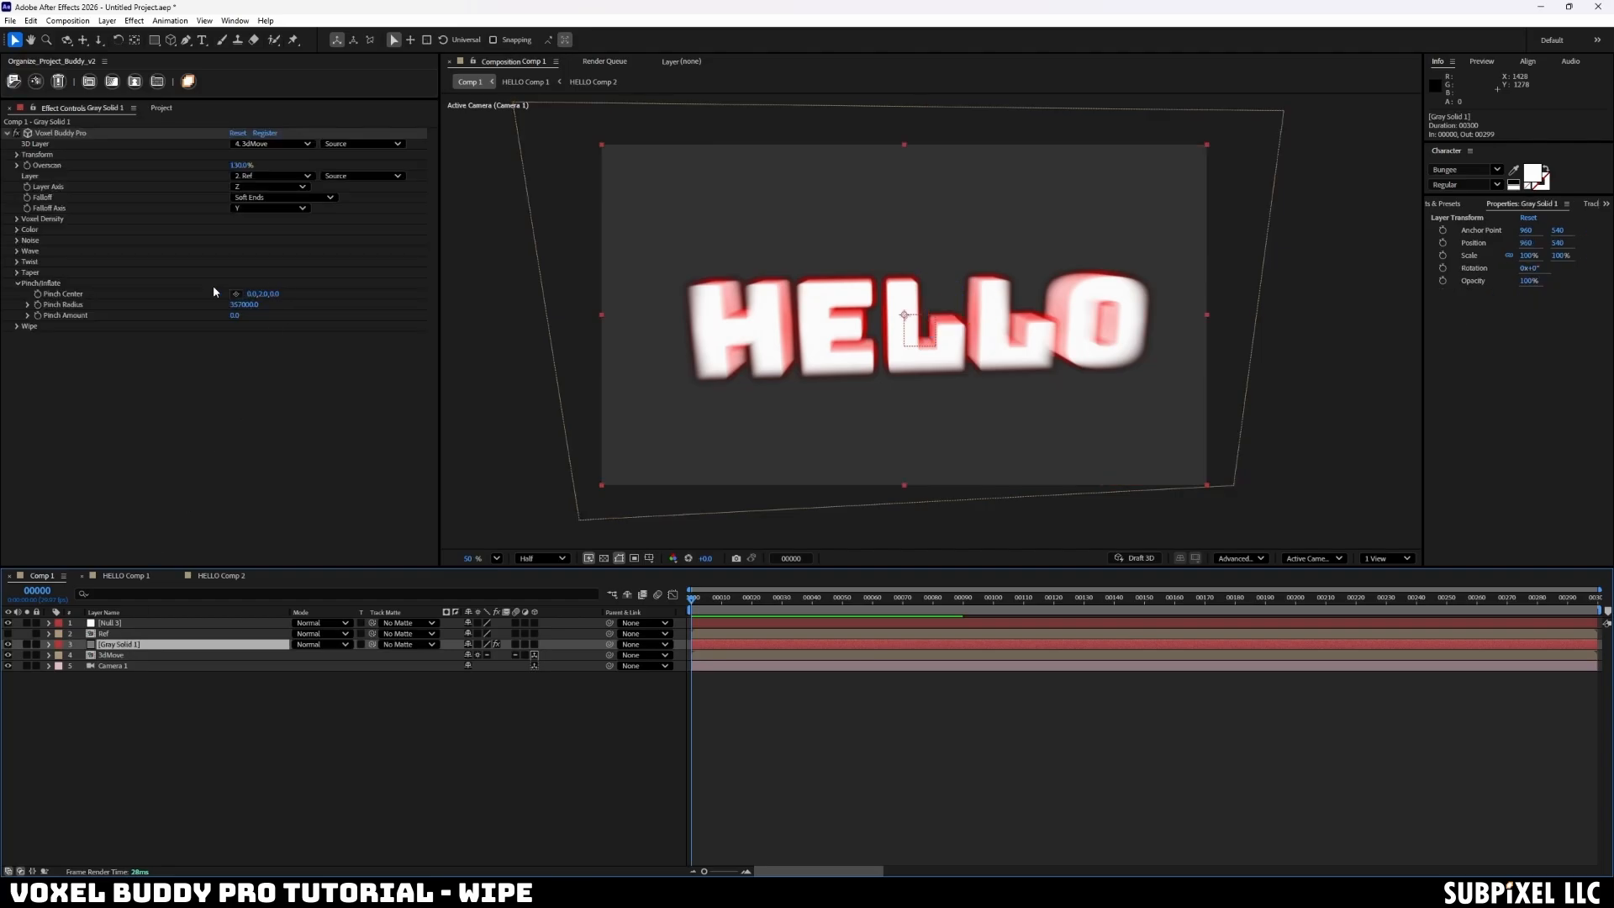
pyautogui.click(17, 230)
pyautogui.press('Return')
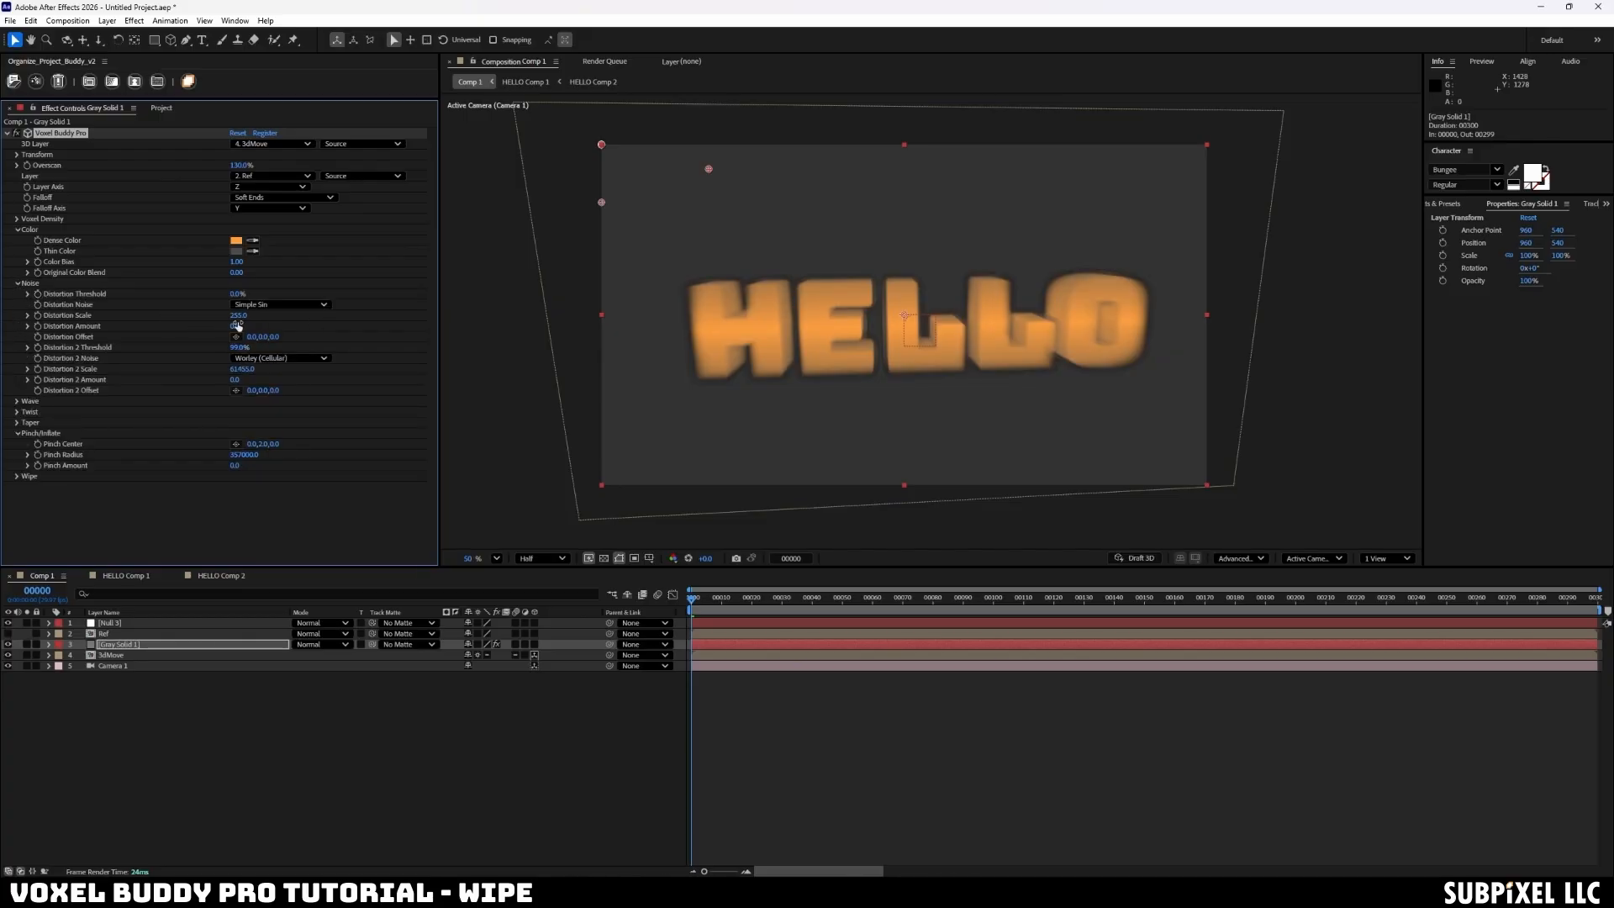
# - Set the first noise's Distortion Scale to about 150705 and Distortion Amount to about 76500
pyautogui.click(238, 316)
pyautogui.click(284, 325)
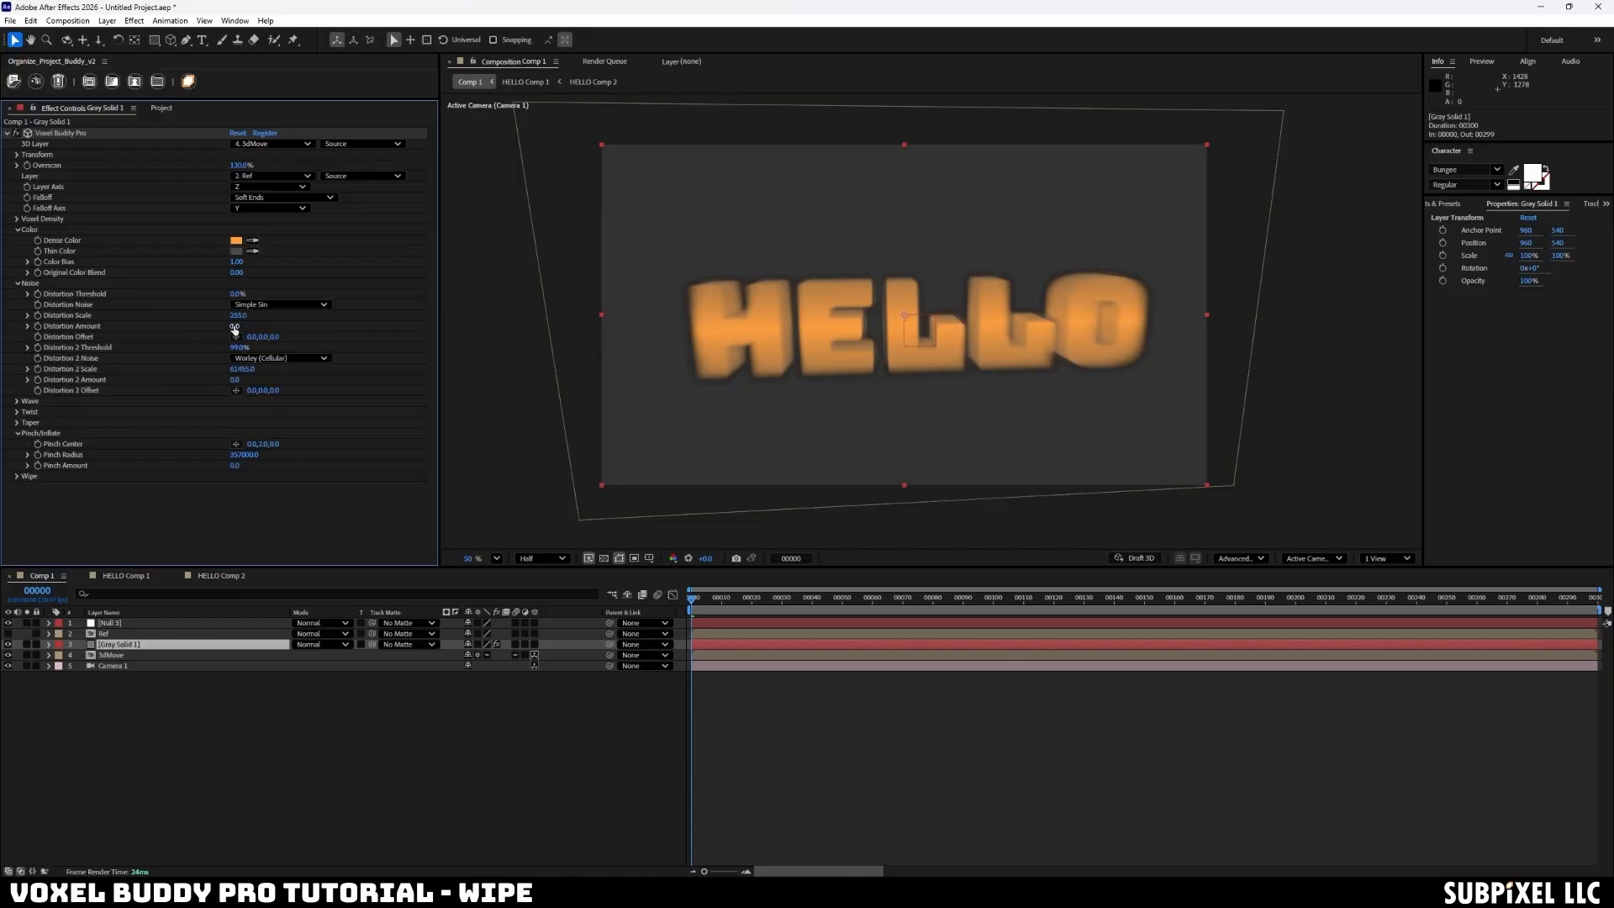
pyautogui.moveTo(236, 327); pyautogui.dragTo(274, 314)
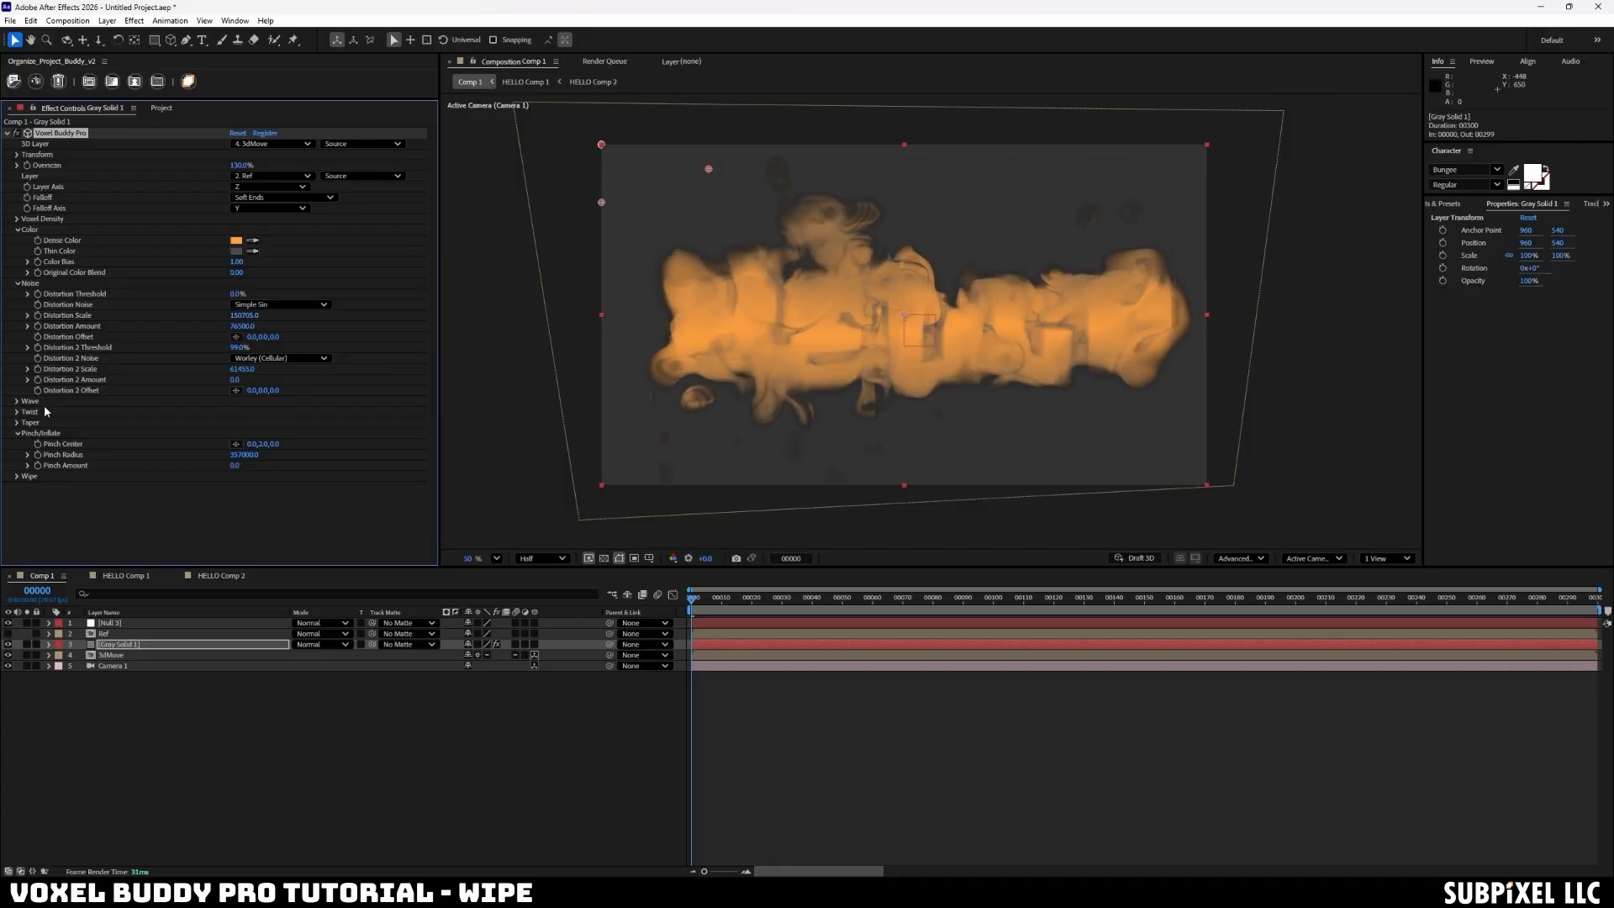
# - Expand the Wipe settings in place of Pinch/Inflate and set Wipe Width to about 158100
pyautogui.click(17, 433)
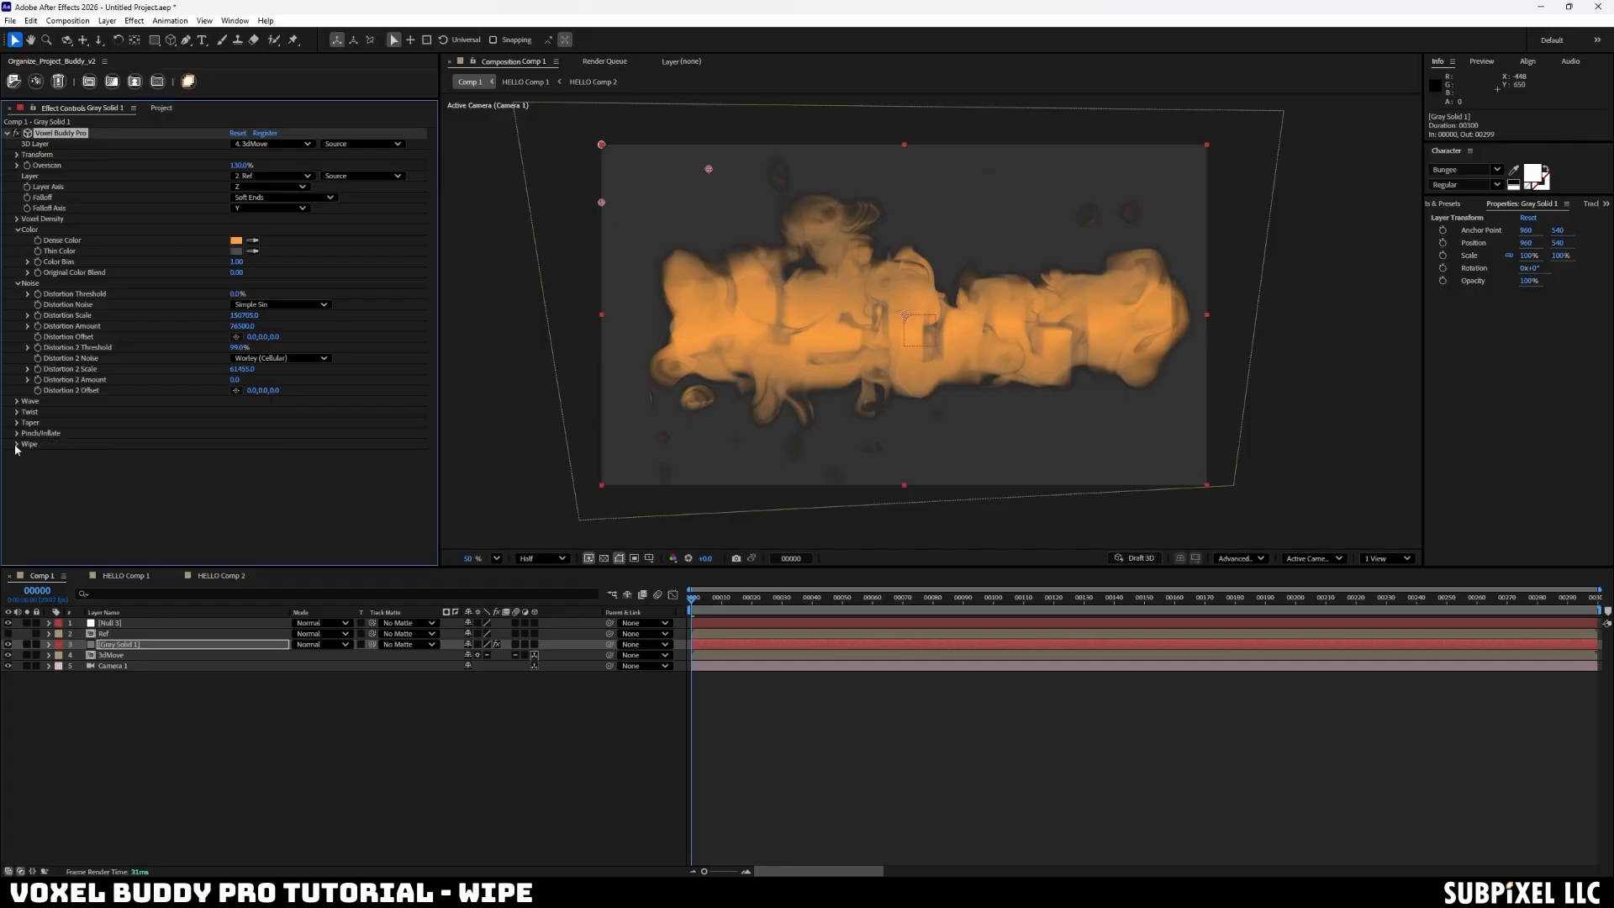
pyautogui.click(16, 444)
pyautogui.scroll(-2, 386, 442)
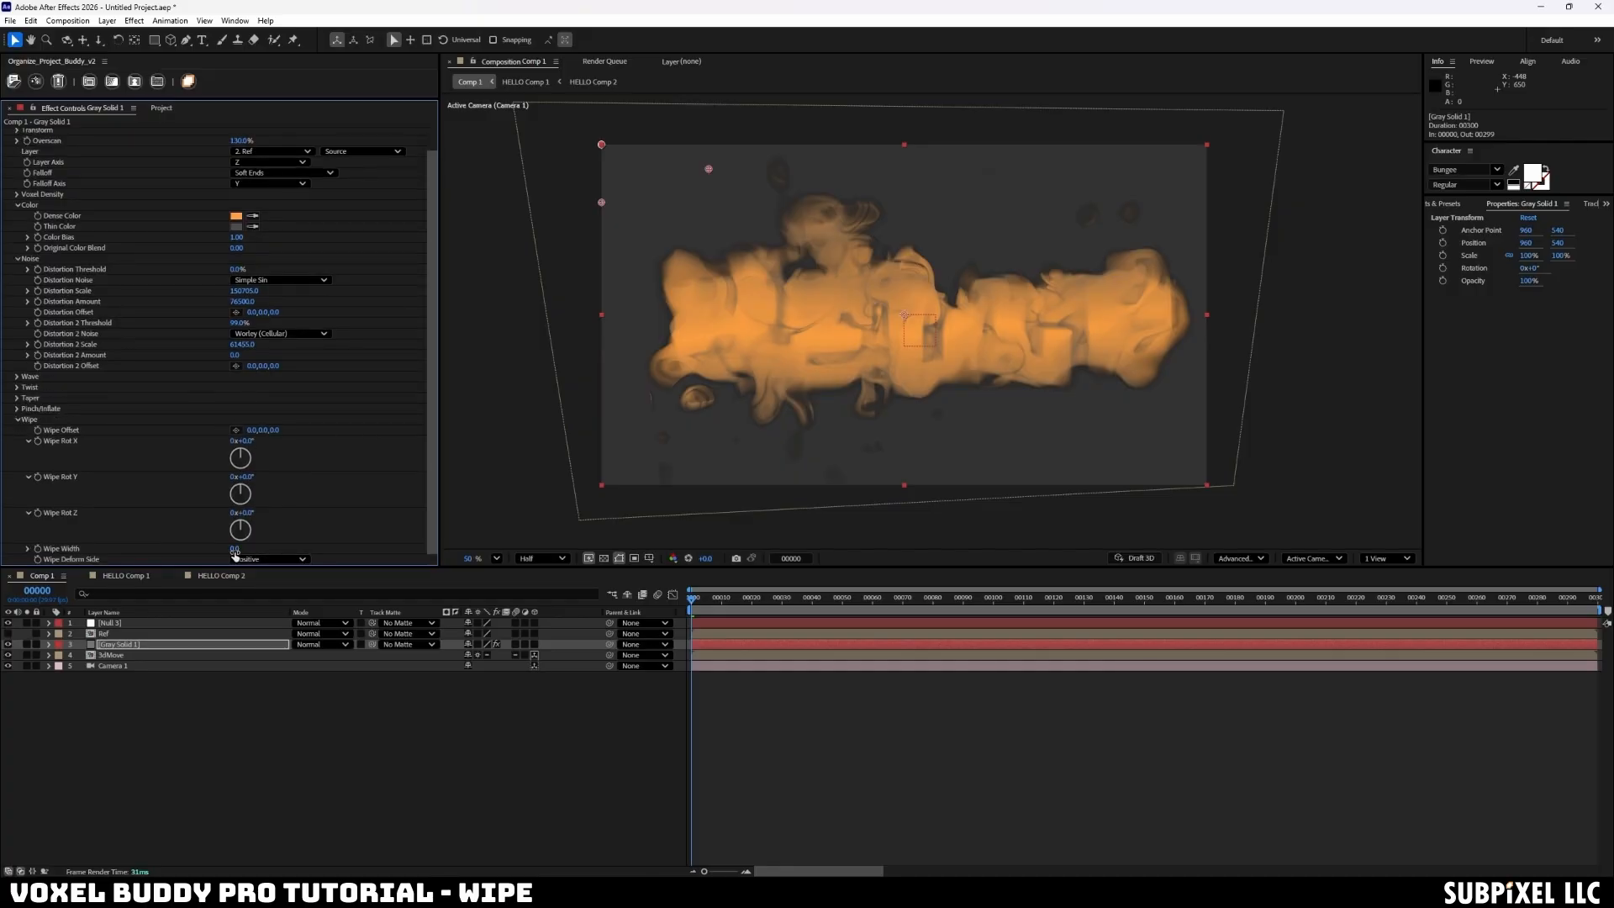
pyautogui.moveTo(235, 552); pyautogui.dragTo(364, 512)
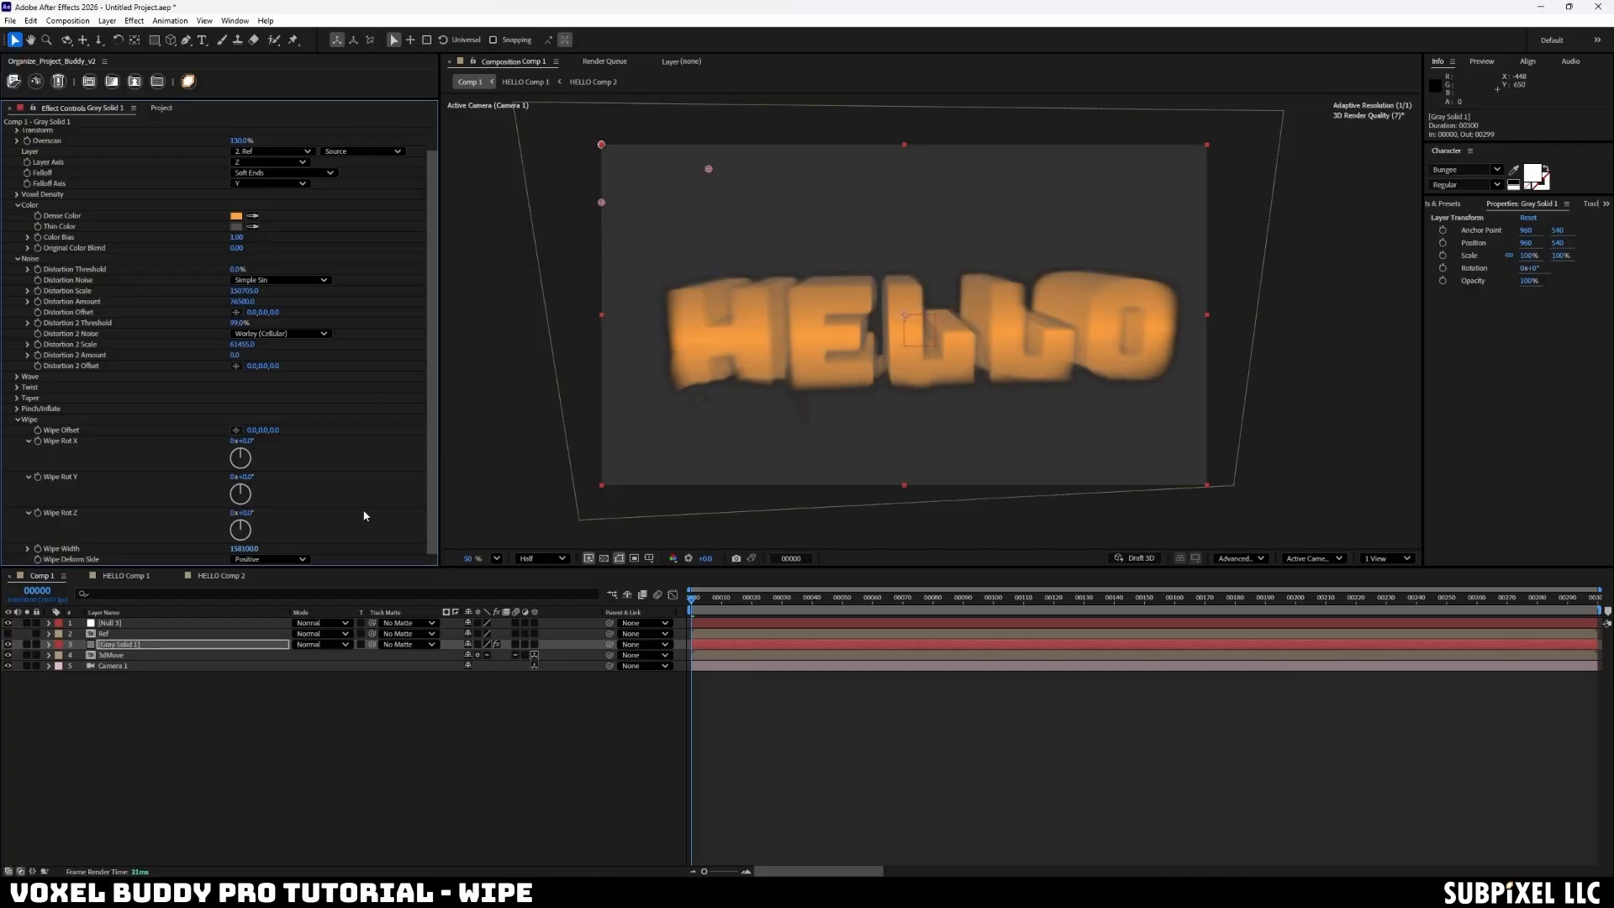
# - Set Wipe Deform Side to Negative, Wipe Width to about 7650 and Wipe Offset to about -170 in Y
pyautogui.click(269, 559)
pyautogui.click(284, 580)
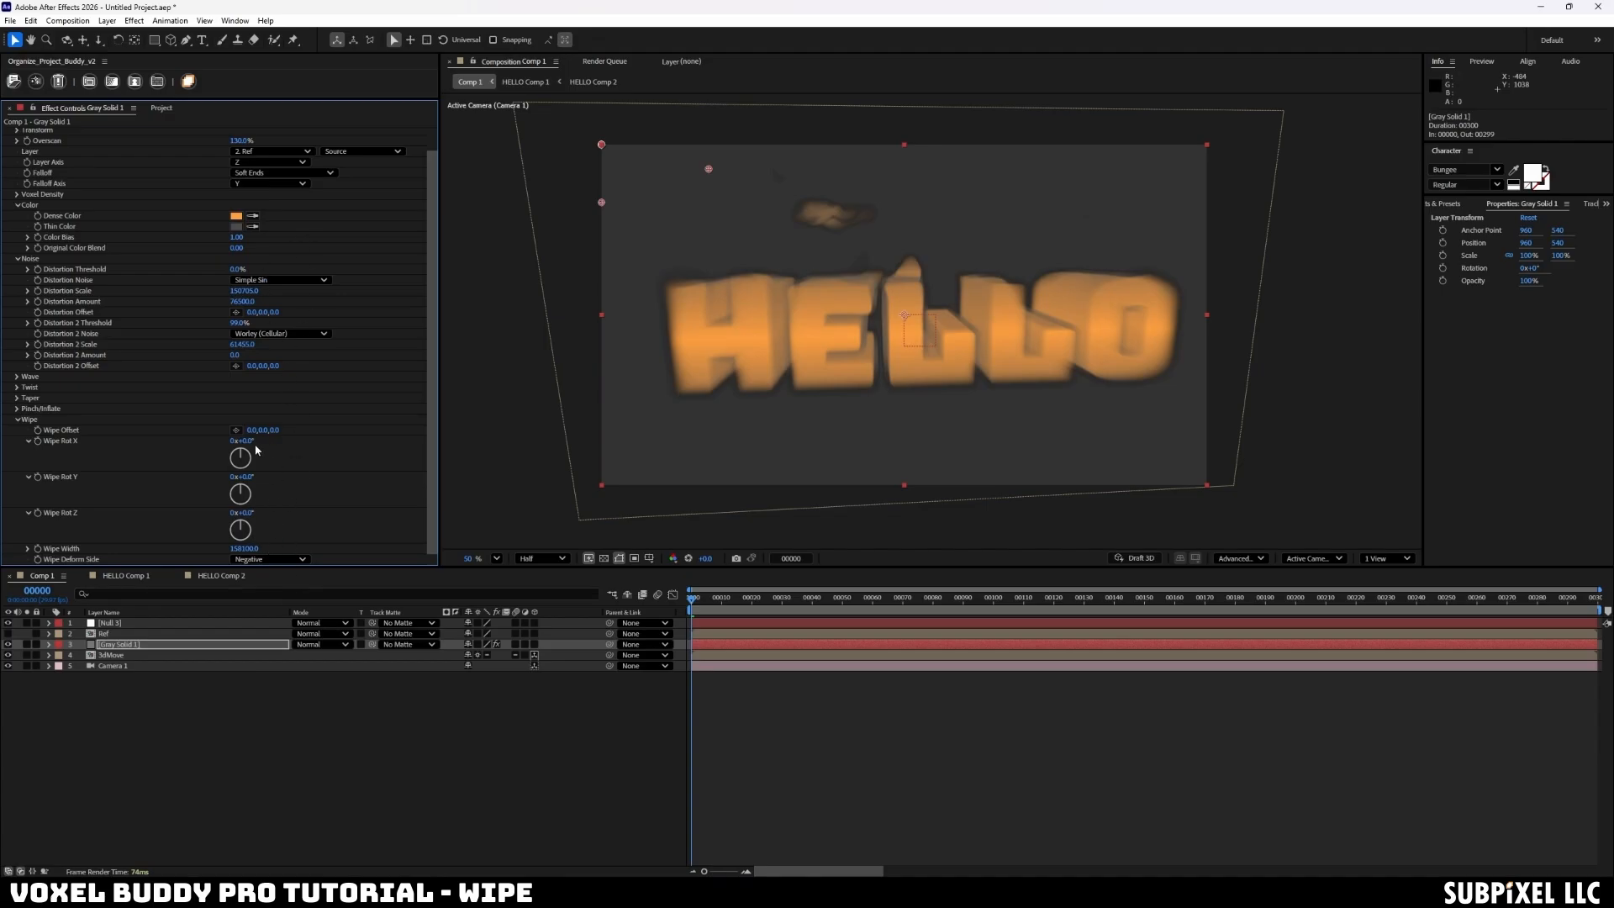
pyautogui.moveTo(243, 548); pyautogui.dragTo(208, 548)
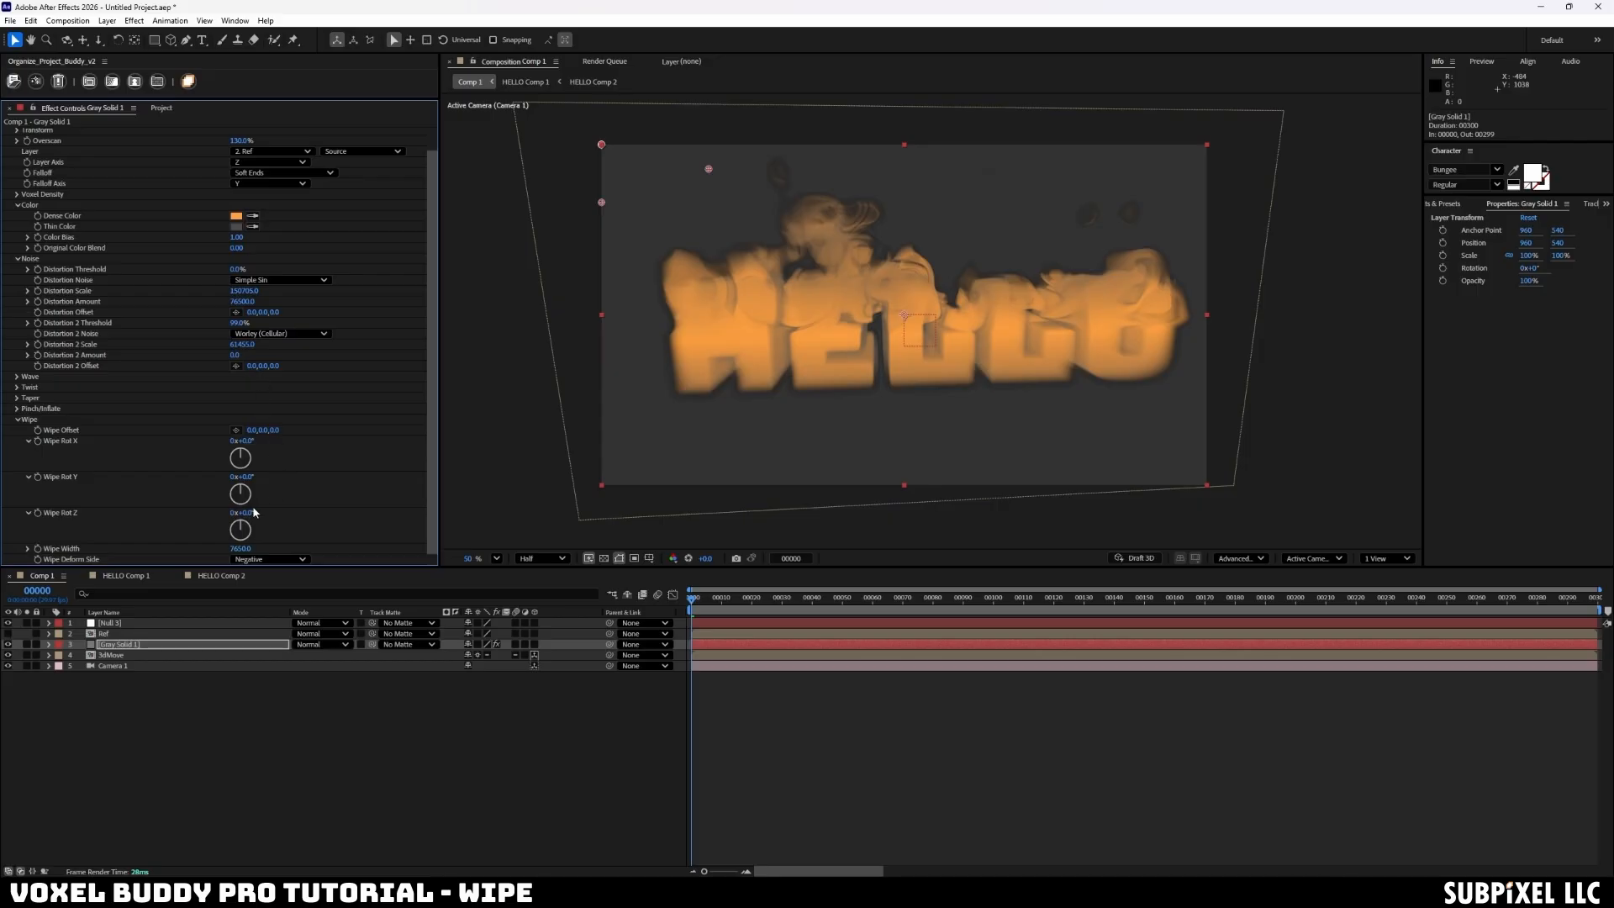
pyautogui.moveTo(283, 427); pyautogui.dragTo(289, 277)
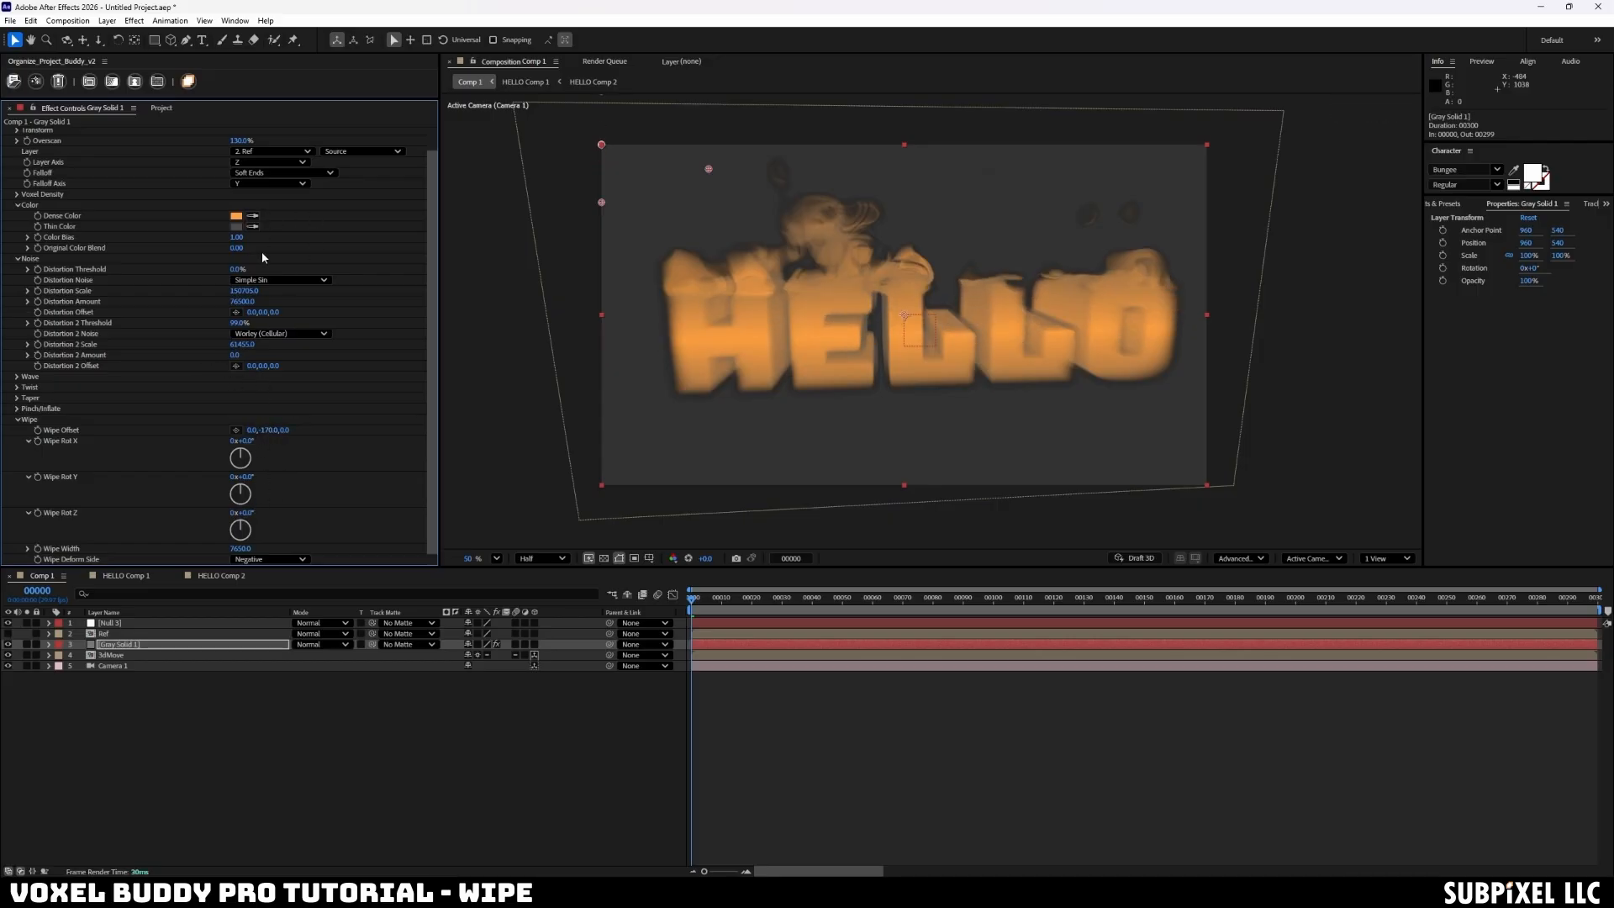
# - Set the first noise's Distortion Threshold to -100%, Distortion Offset Y to about 658 and Distortion Scale to about 150705
pyautogui.moveTo(263, 312); pyautogui.dragTo(294, 312)
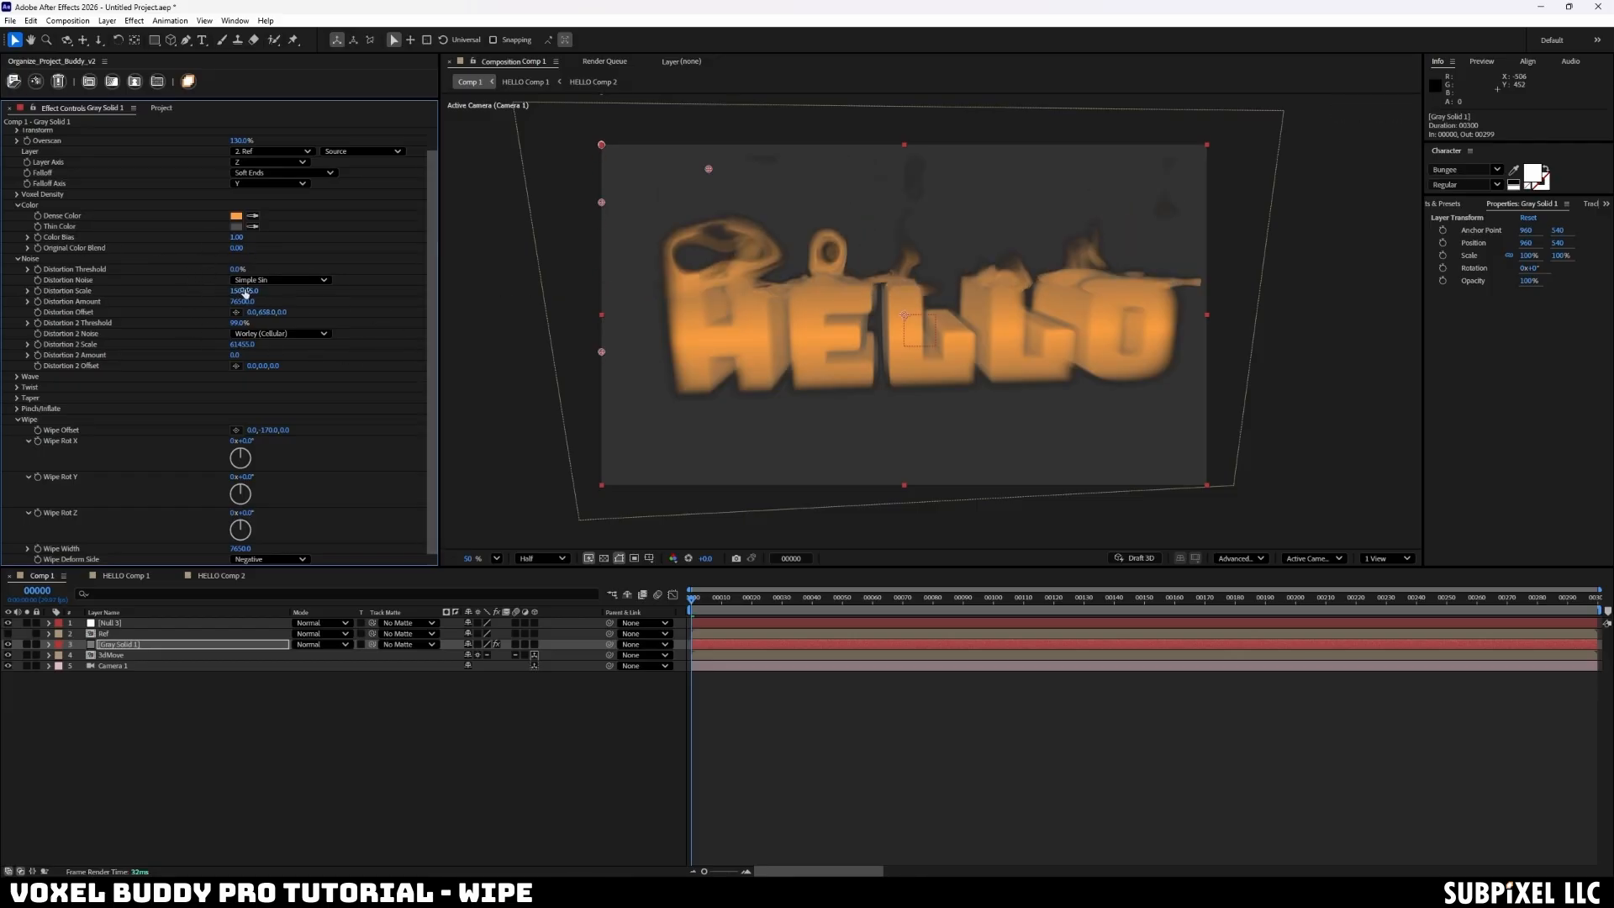
pyautogui.moveTo(245, 291); pyautogui.dragTo(63, 257)
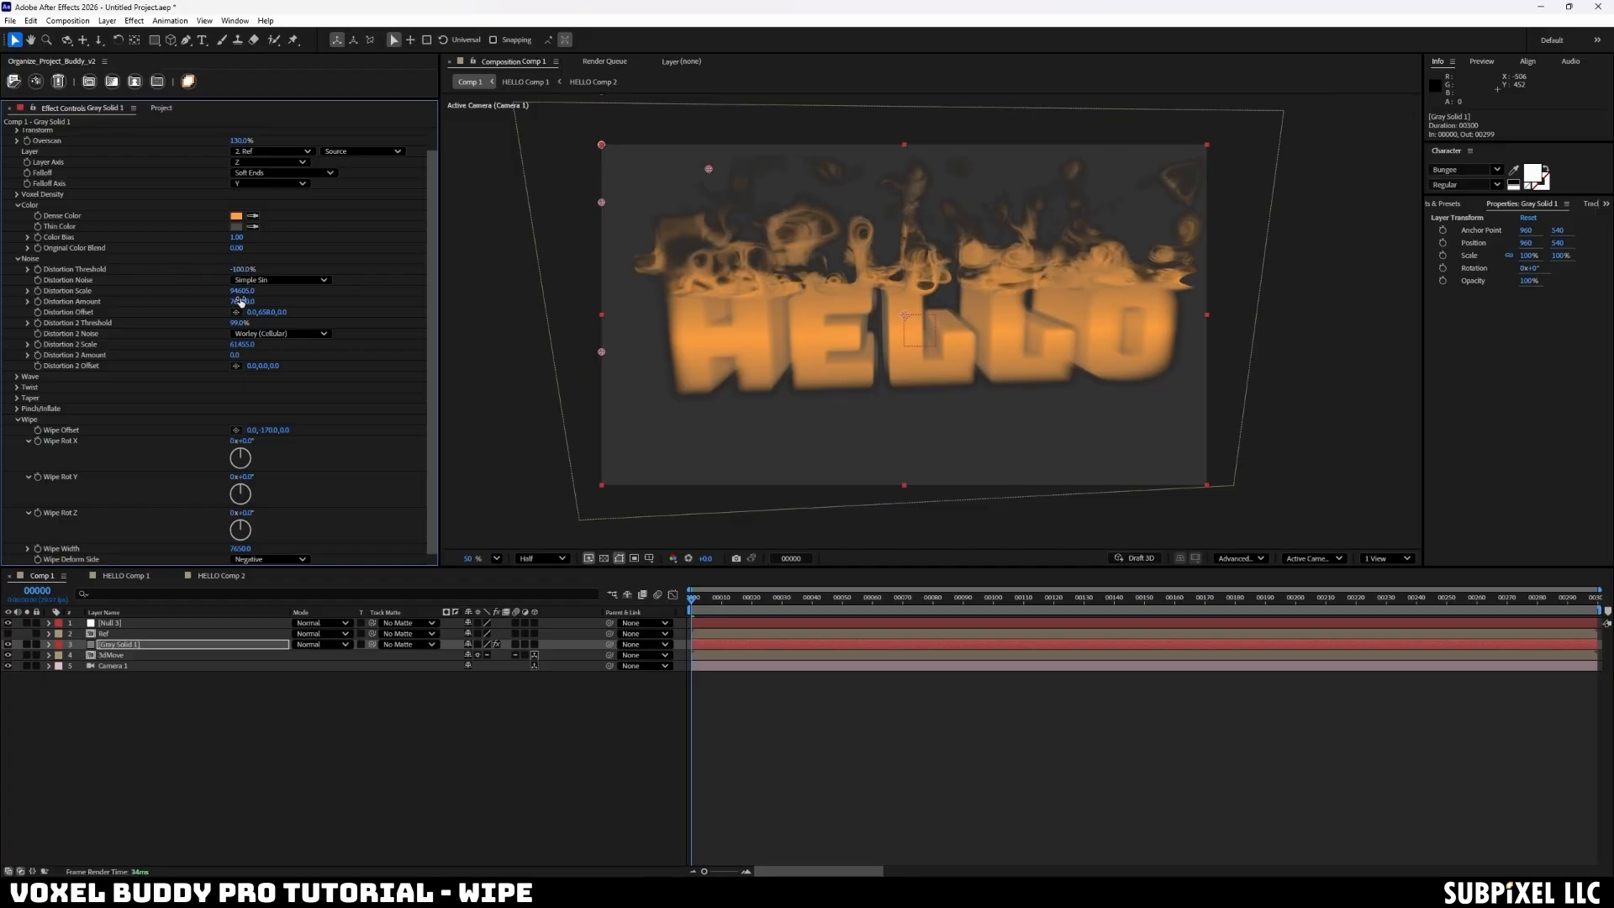
pyautogui.moveTo(250, 290); pyautogui.dragTo(257, 290)
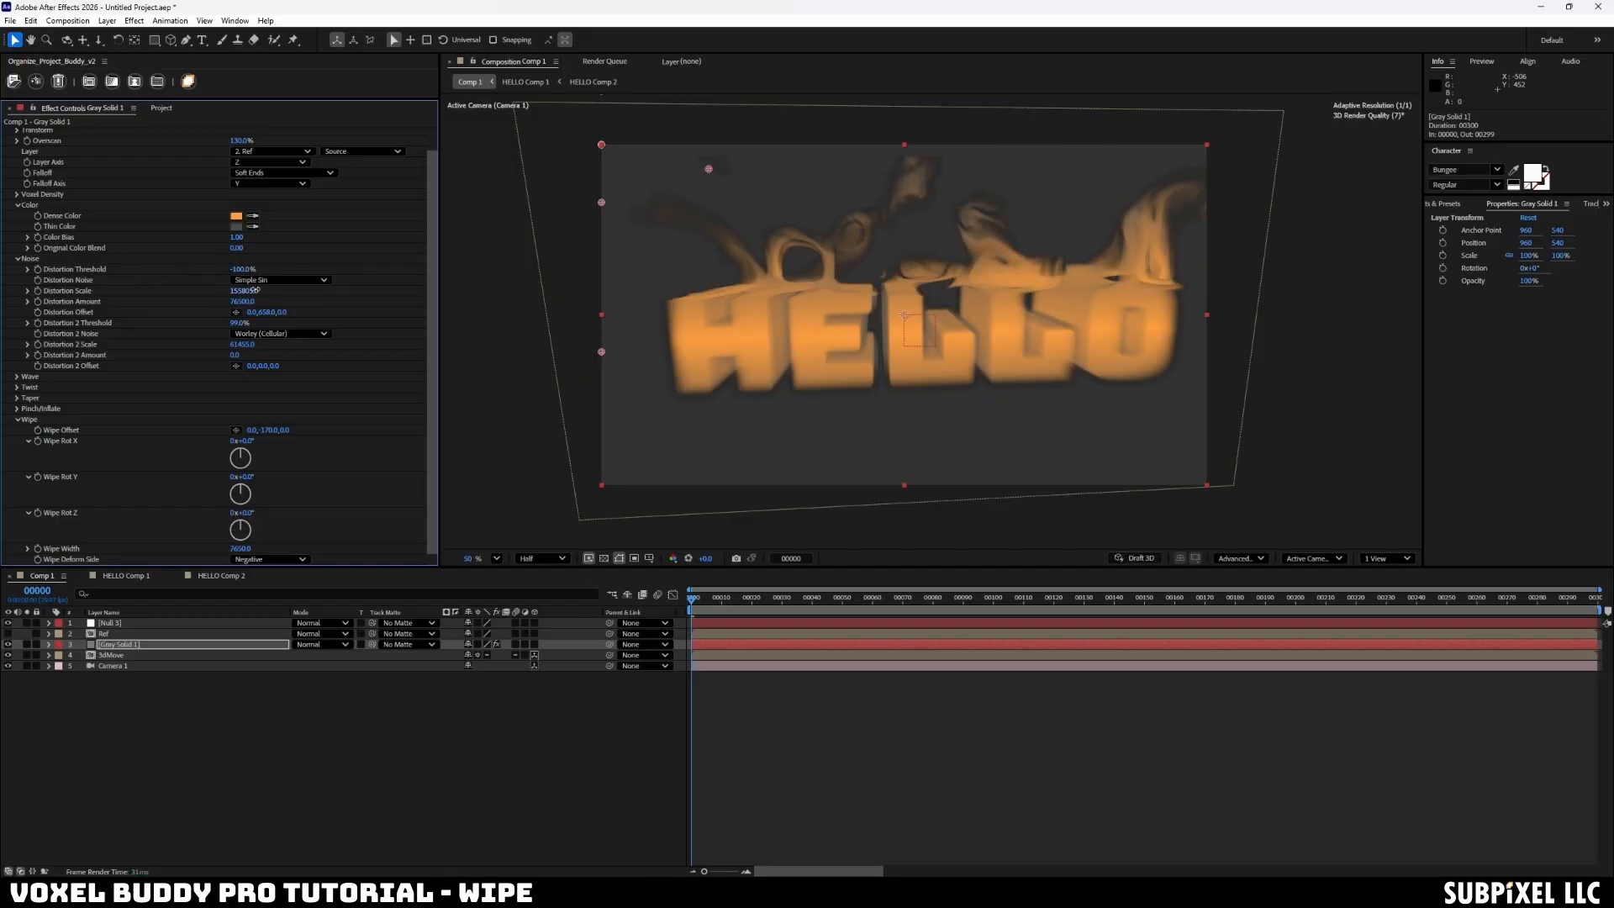
# - Set the Voxel Density Brightness to about 1.63 and change the Falloff to Gradient
pyautogui.click(18, 194)
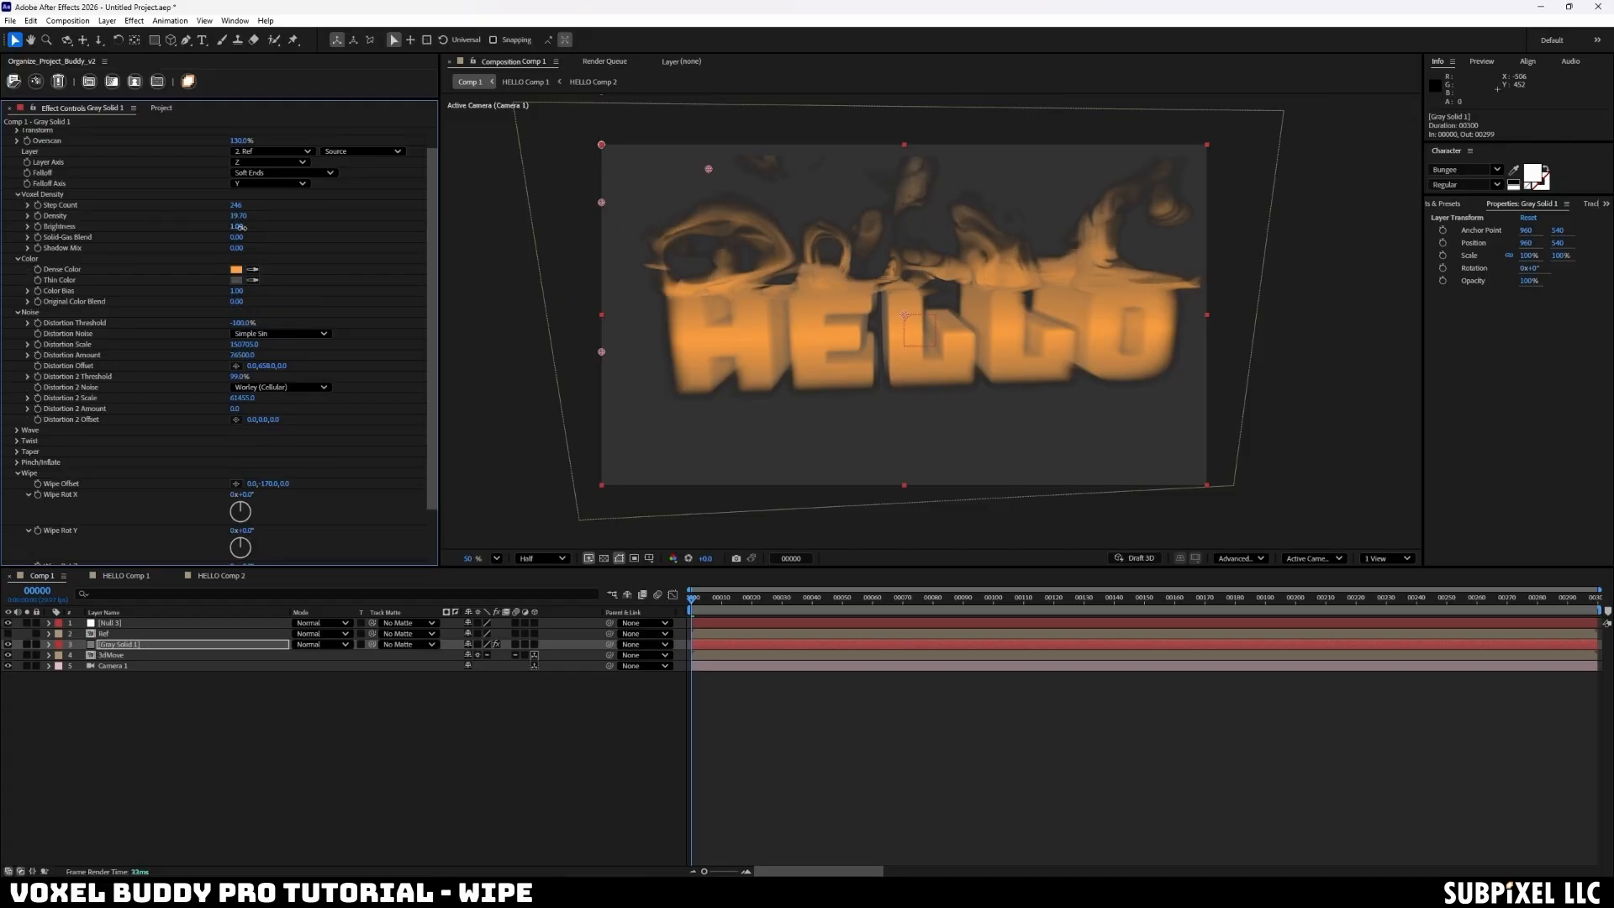
pyautogui.moveTo(240, 227); pyautogui.dragTo(268, 228)
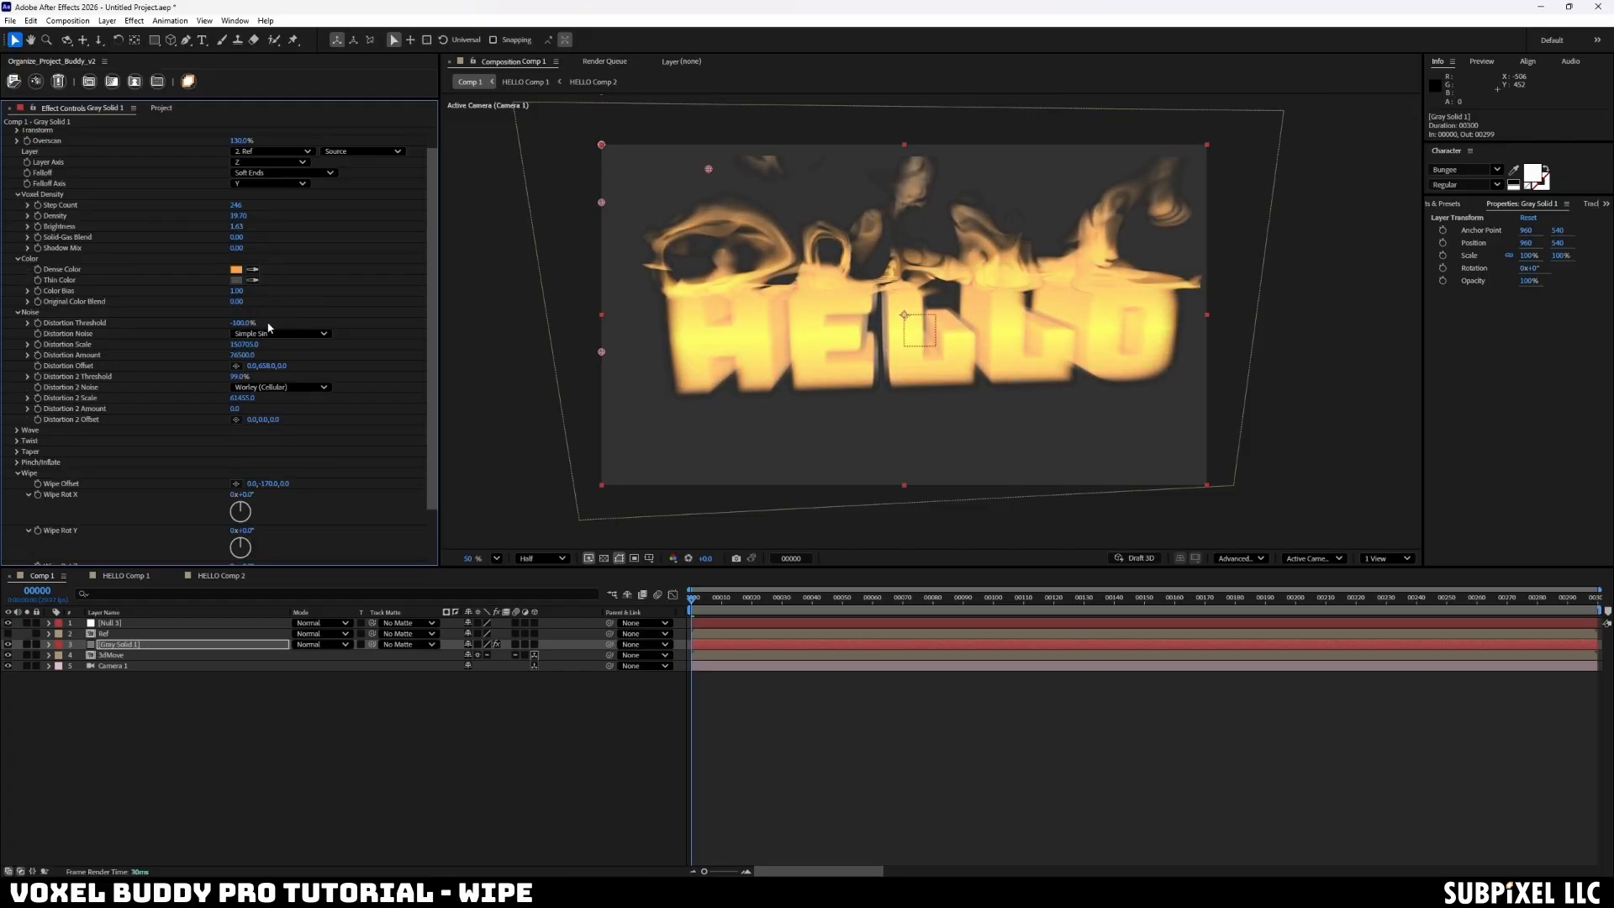
pyautogui.click(312, 174)
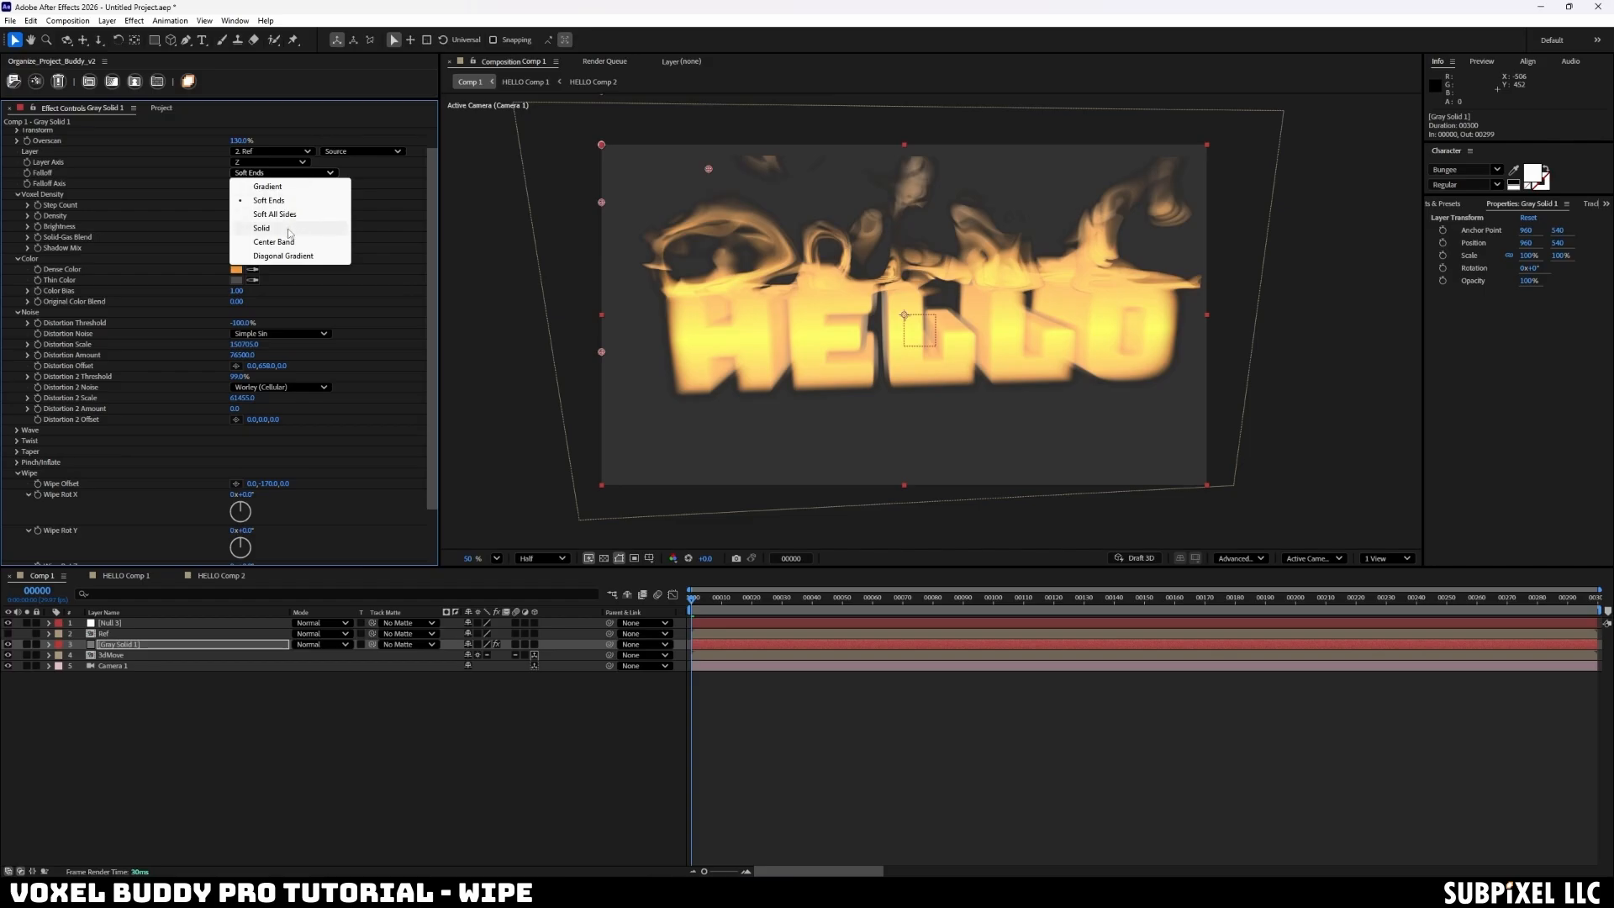
pyautogui.click(286, 189)
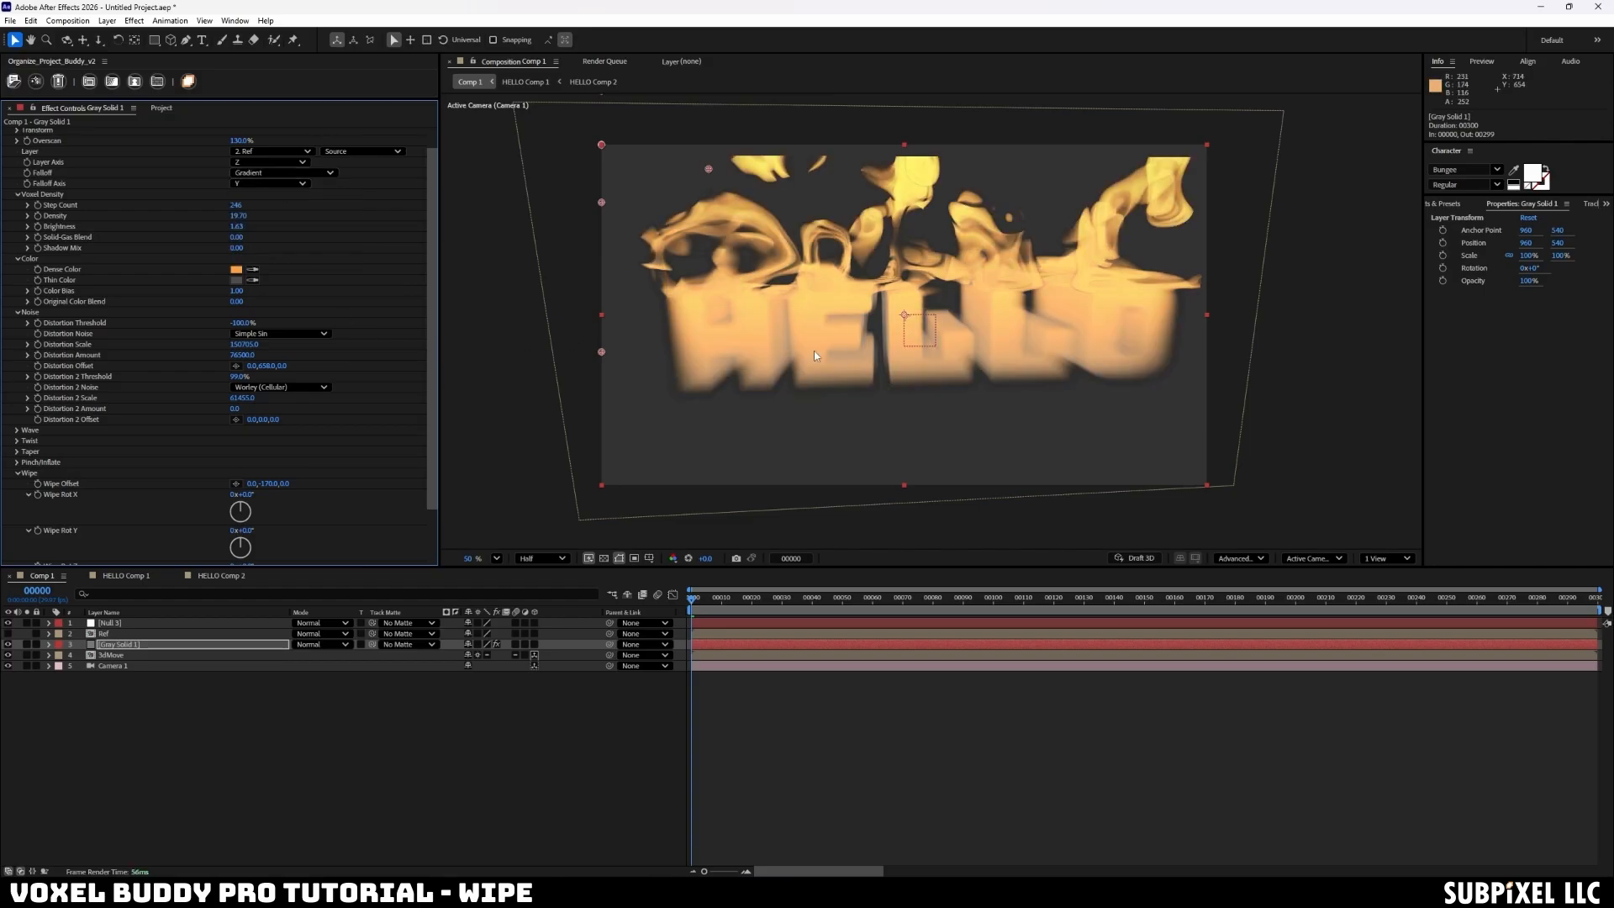
# - Move the 3dMove layer down along its Y axis to about 161
pyautogui.scroll(-1, 977, 270)
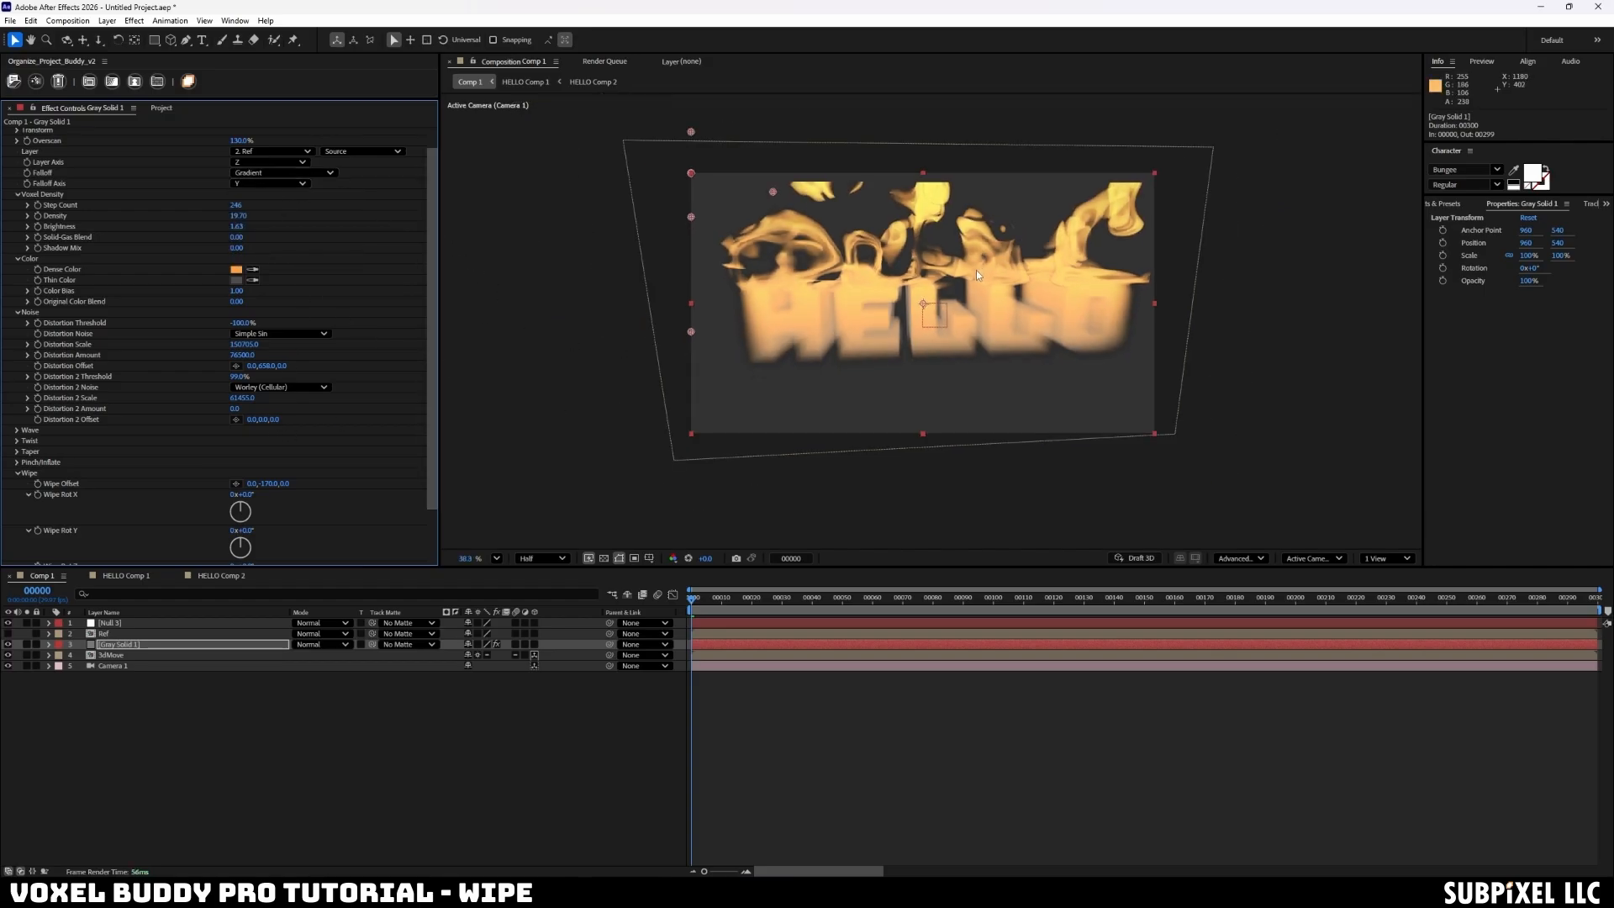
pyautogui.scroll(1, 978, 270)
pyautogui.click(578, 137)
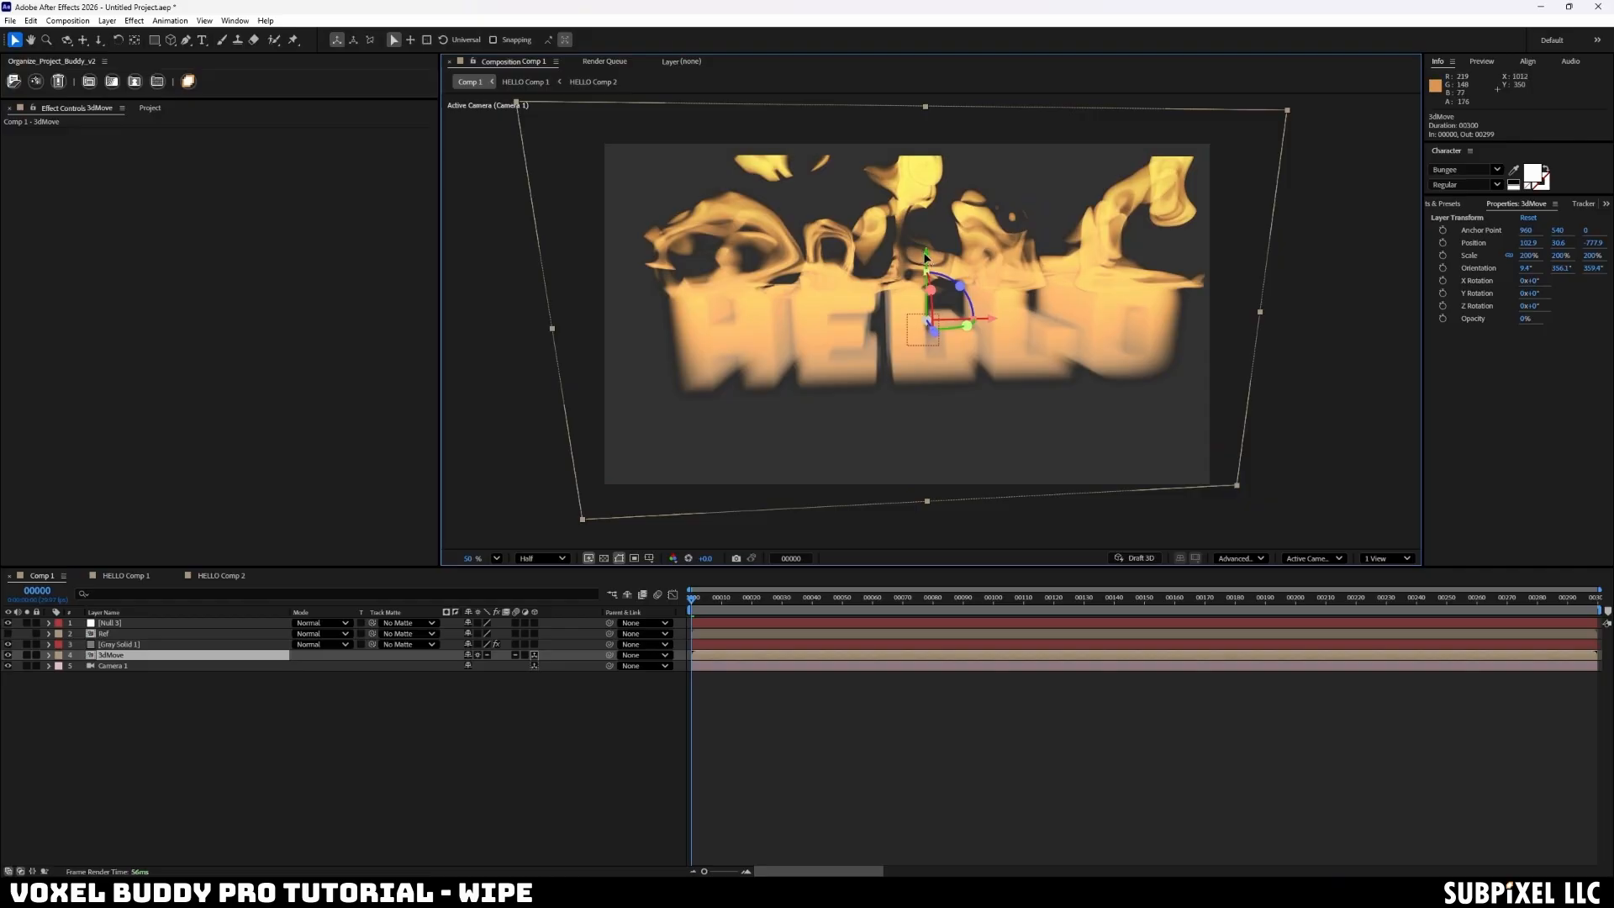
pyautogui.moveTo(926, 250); pyautogui.dragTo(925, 289)
pyautogui.hotkey('ctrl', 'z')
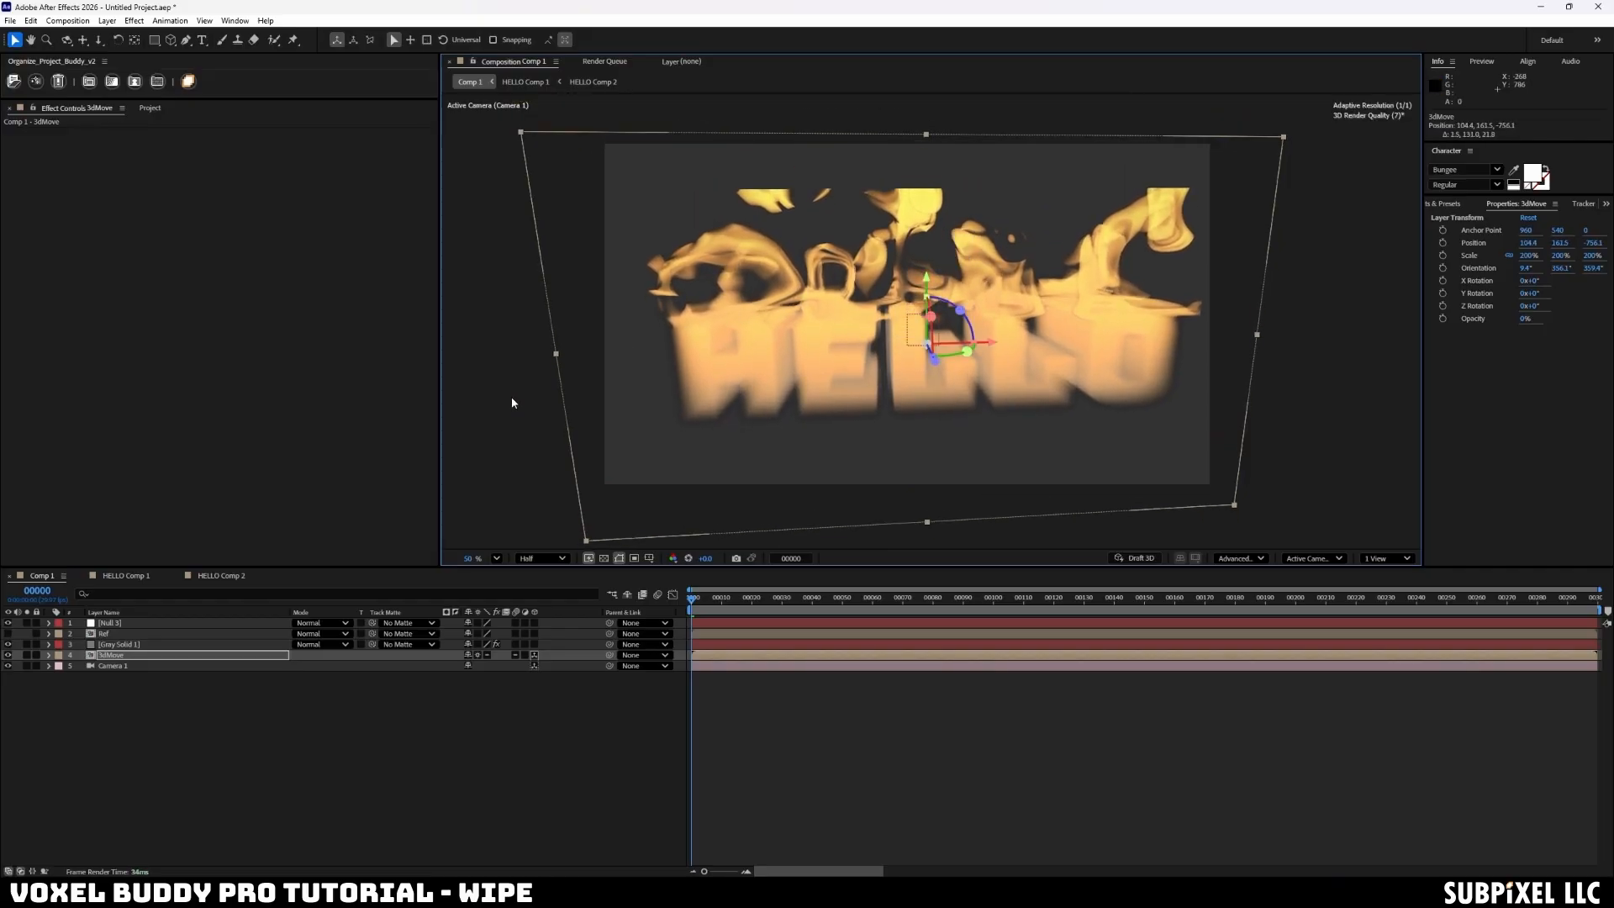
# - Select the grey solid and raise its Overscan to about 164%
pyautogui.click(120, 655)
pyautogui.click(117, 644)
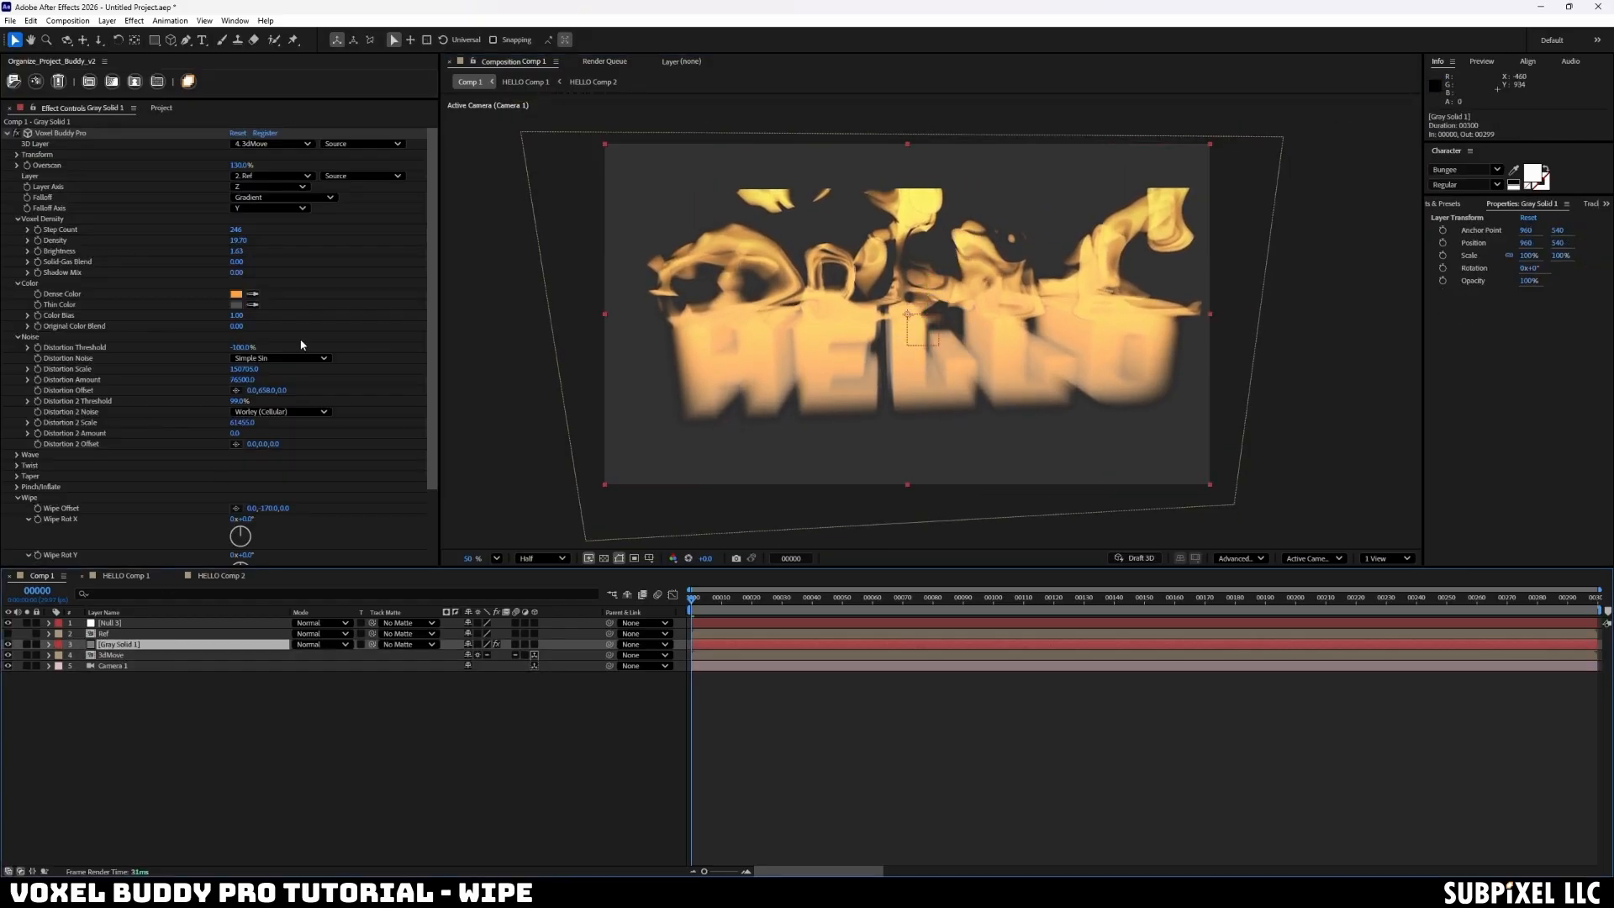
pyautogui.moveTo(242, 164); pyautogui.dragTo(255, 174)
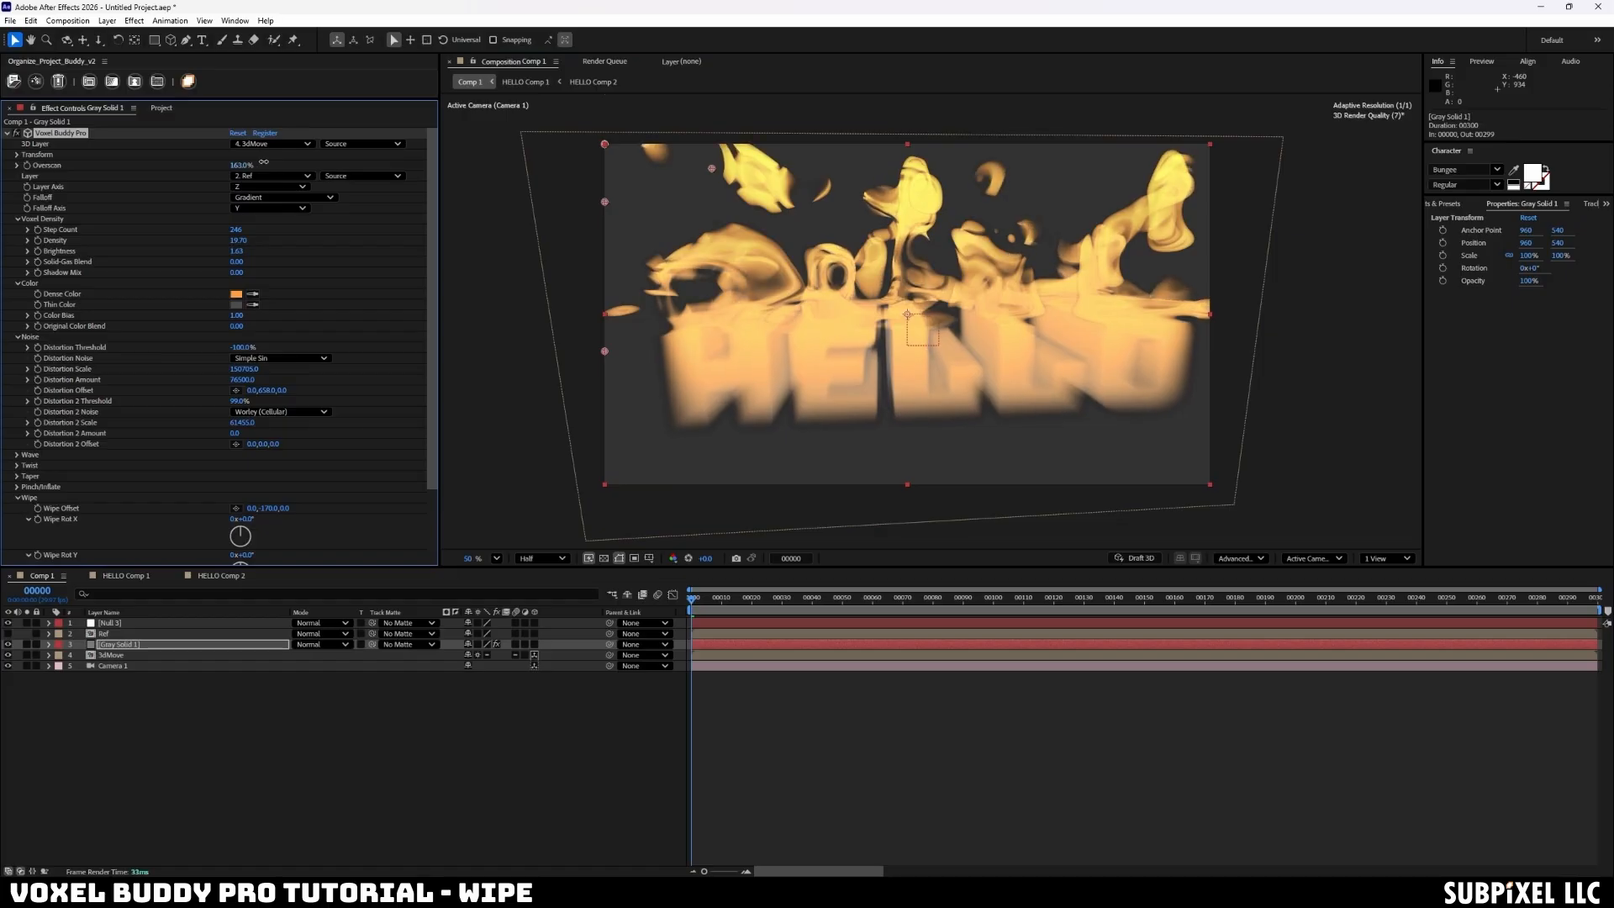
# - Set Wipe Width to about 81600 and Wipe Rot X to about 1x+9°
pyautogui.scroll(-2, 66, 488)
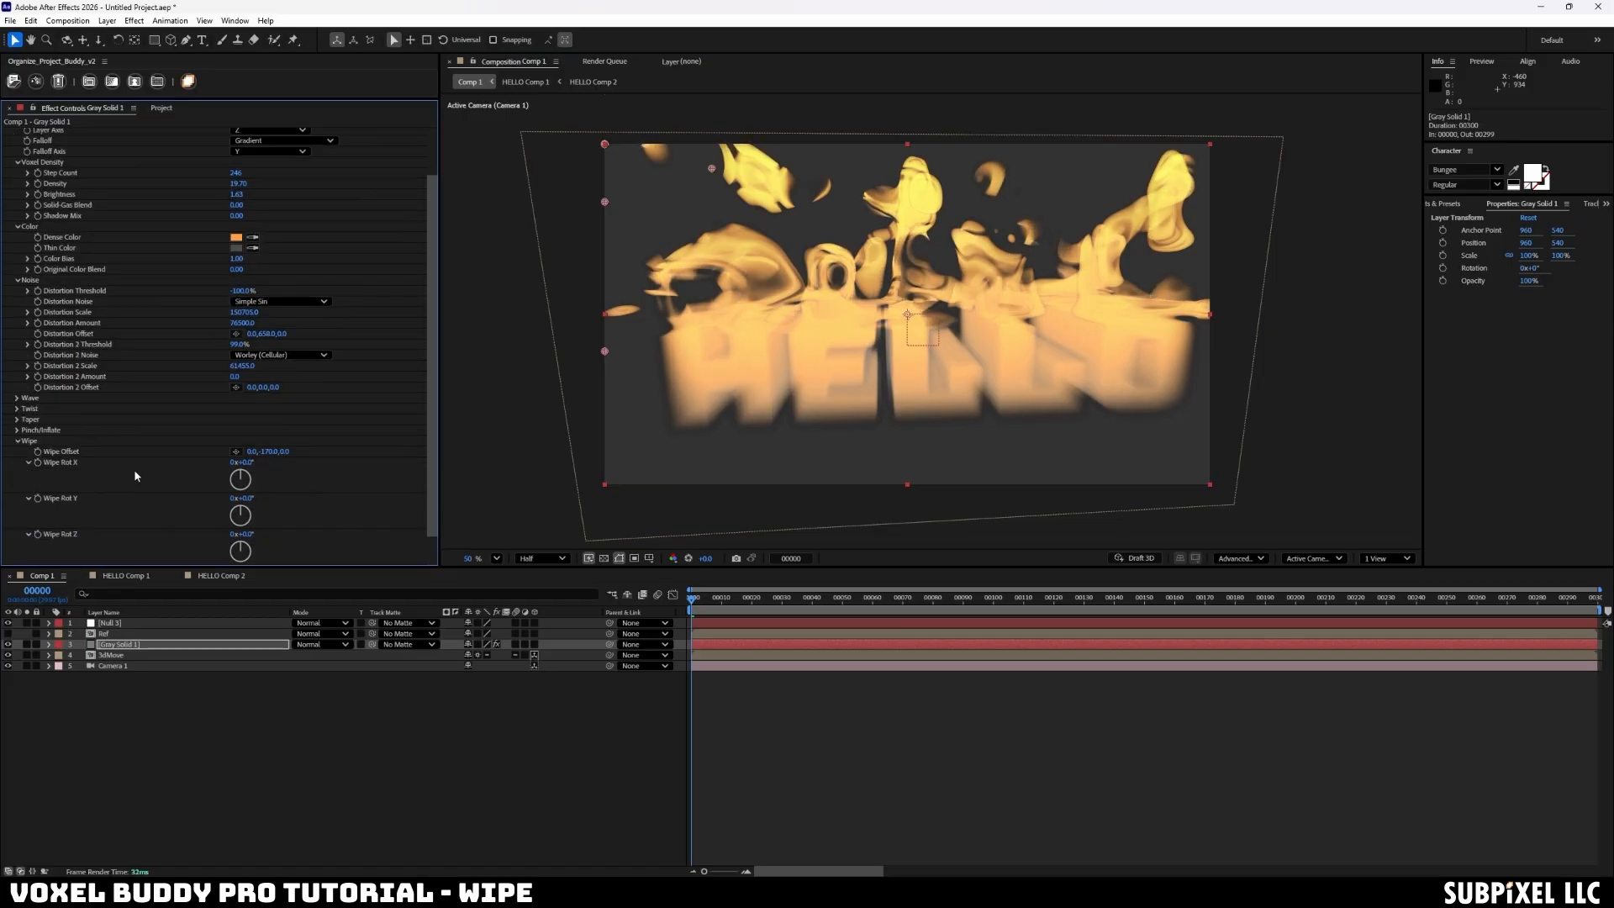
pyautogui.moveTo(245, 465); pyautogui.dragTo(220, 447)
pyautogui.moveTo(240, 449); pyautogui.dragTo(236, 457)
pyautogui.scroll(-1, 302, 485)
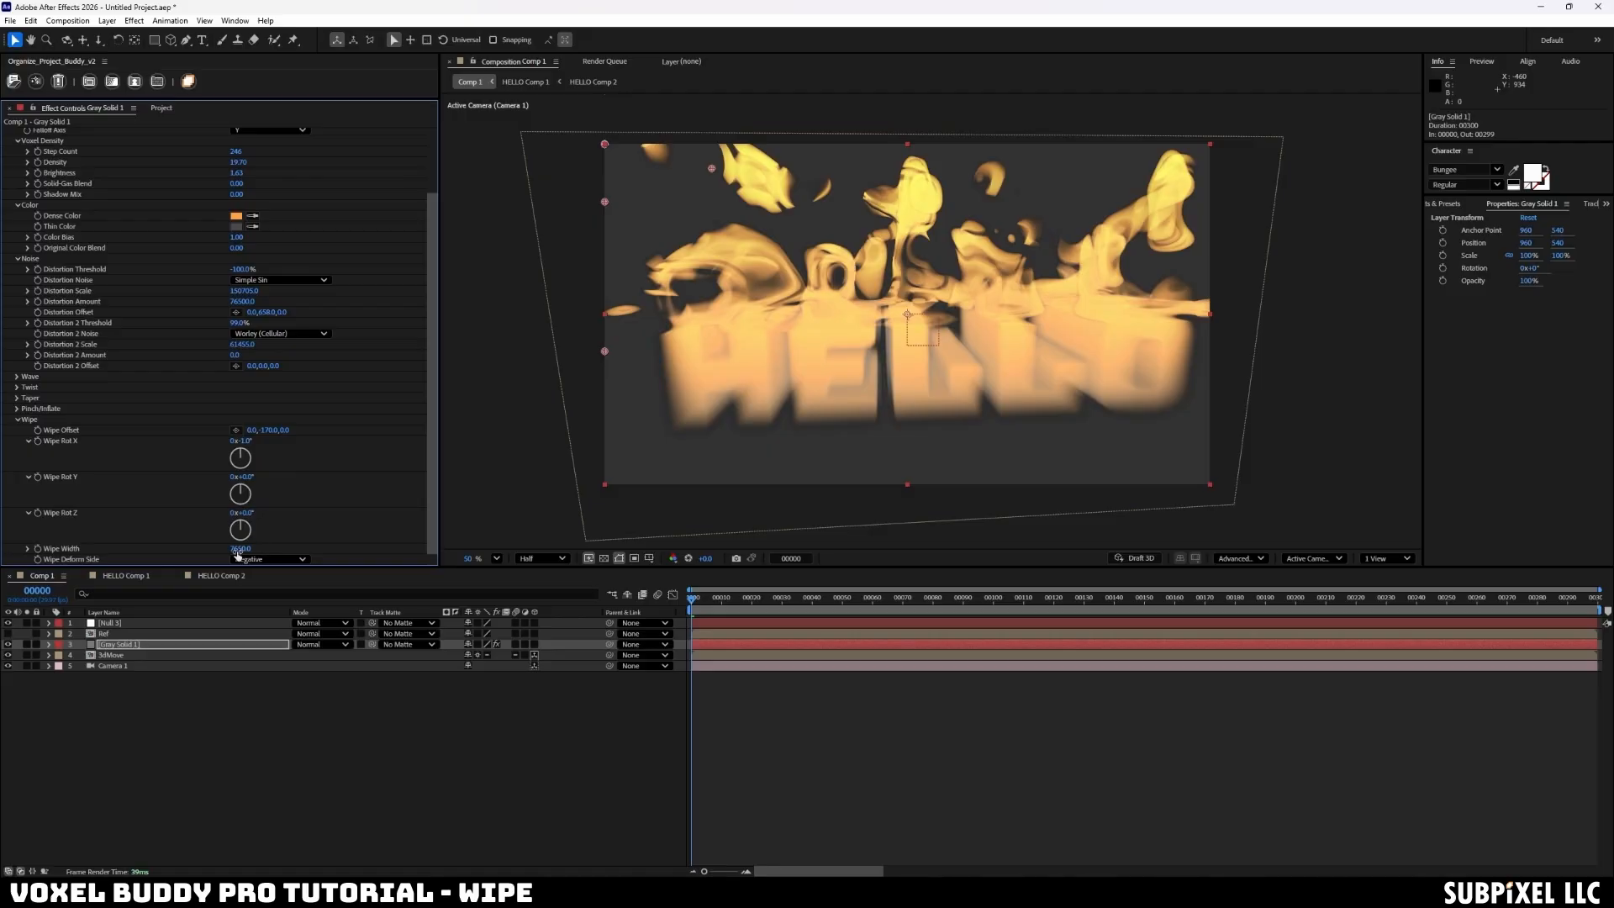
pyautogui.moveTo(240, 549); pyautogui.dragTo(263, 548)
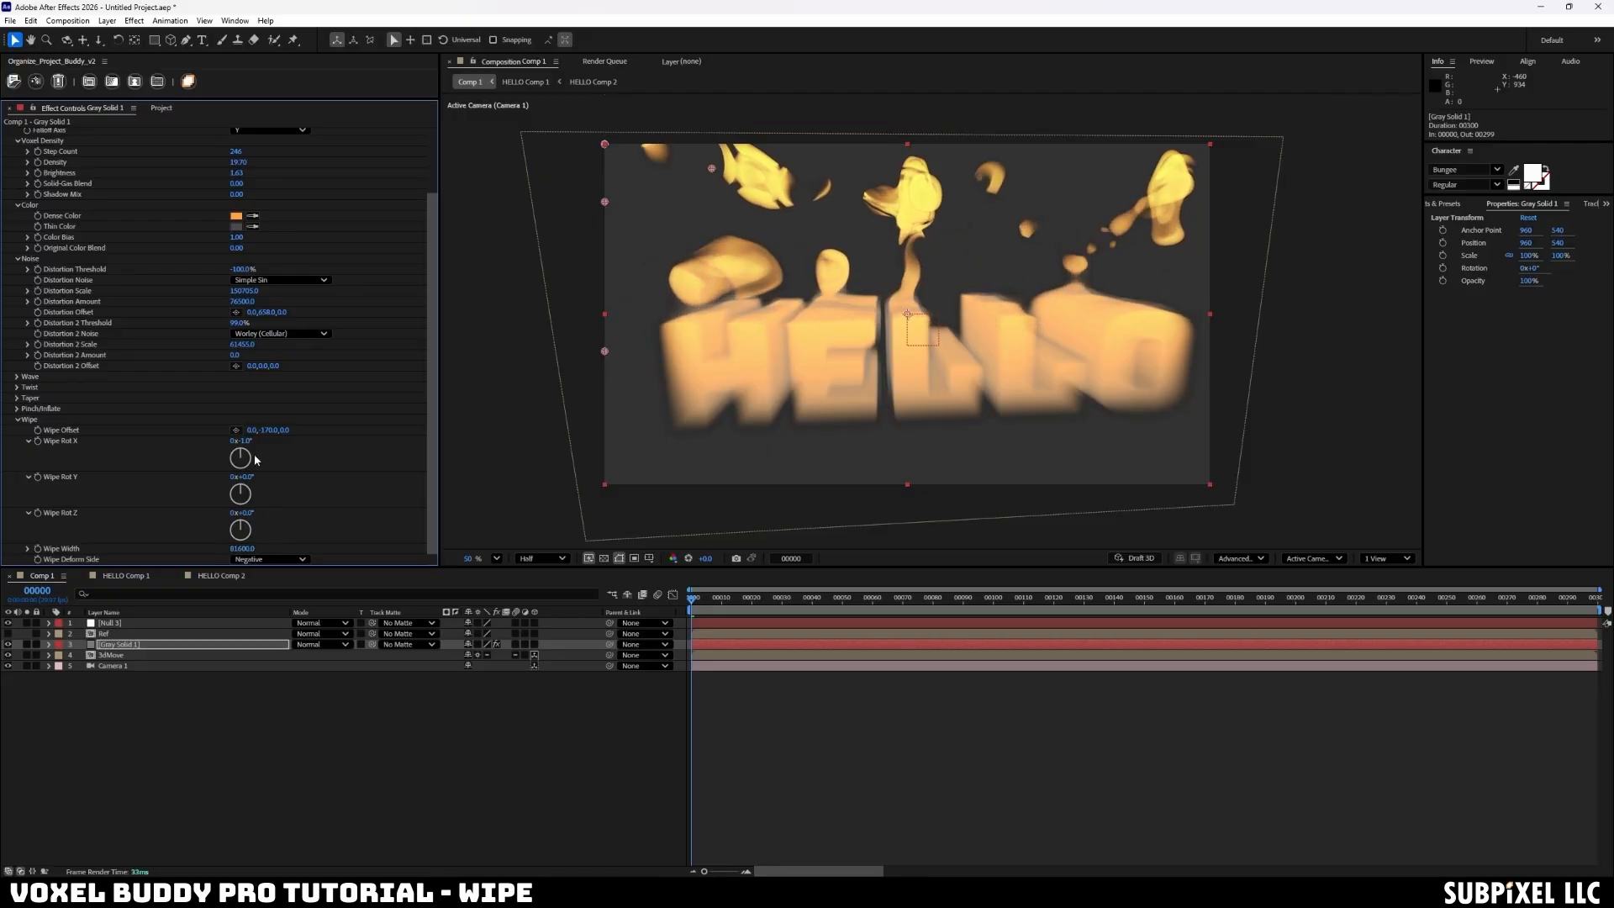
pyautogui.moveTo(247, 443); pyautogui.dragTo(446, 419)
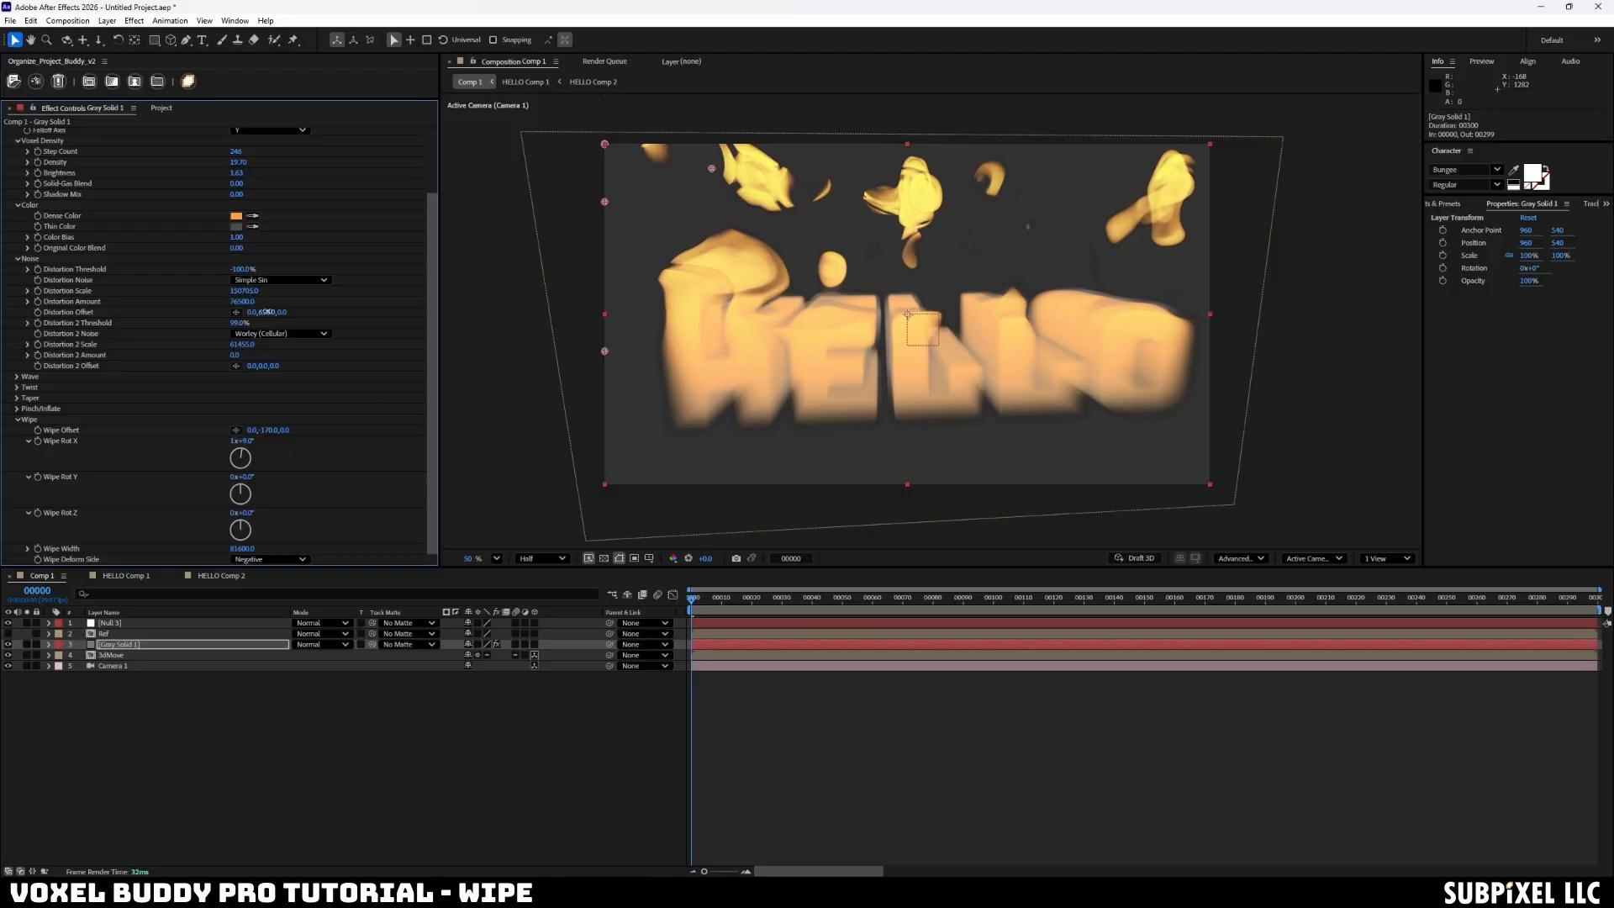
# - Set the first noise's Distortion Offset to about 152, 2286, 953, with Wipe Width about 86700 and Wipe Offset Y about -72
pyautogui.moveTo(267, 312); pyautogui.dragTo(1406, 340)
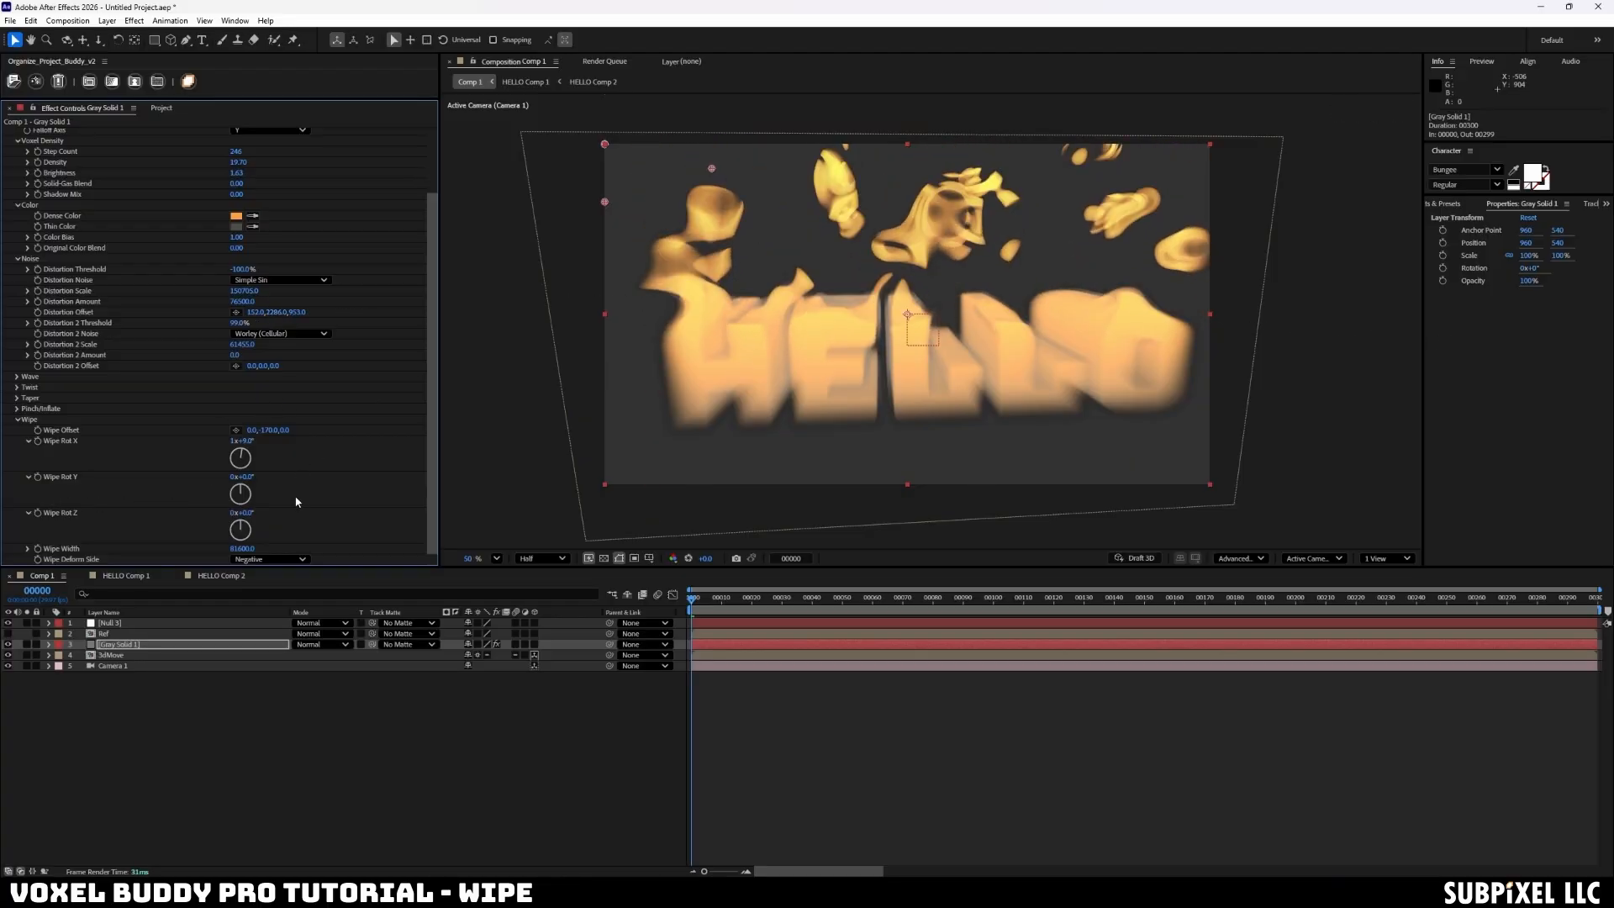
pyautogui.moveTo(249, 549); pyautogui.dragTo(217, 529)
pyautogui.moveTo(269, 430); pyautogui.dragTo(309, 456)
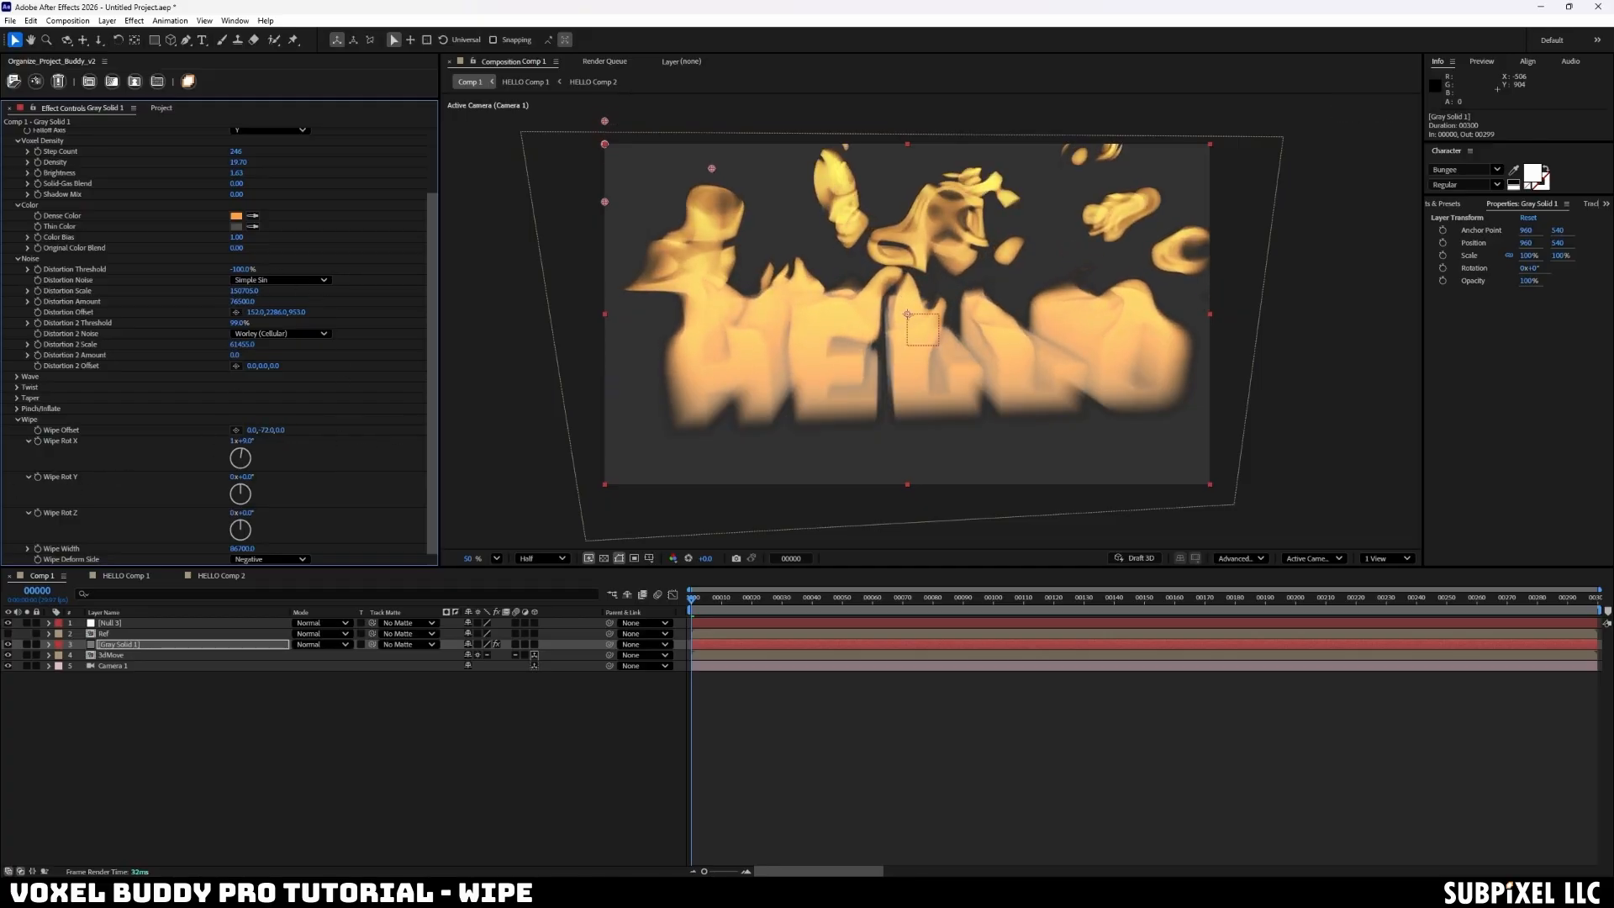
pyautogui.click(35, 397)
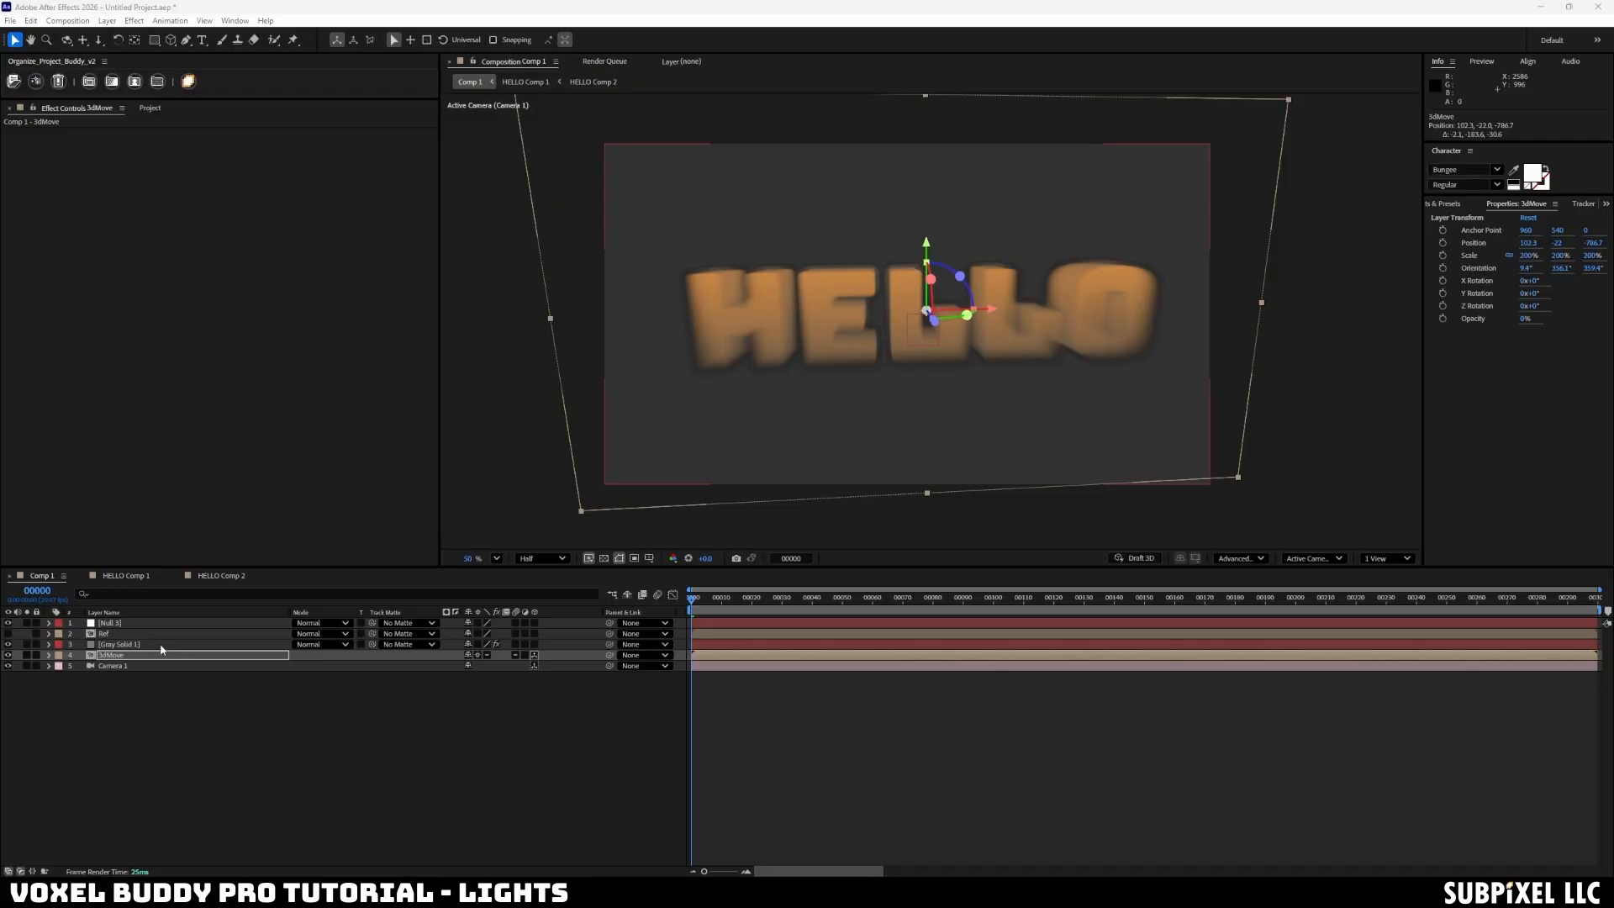
# - Select the grey solid and collapse its Wipe, Voxel Density, Color and Noise settings
pyautogui.click(119, 643)
pyautogui.click(16, 497)
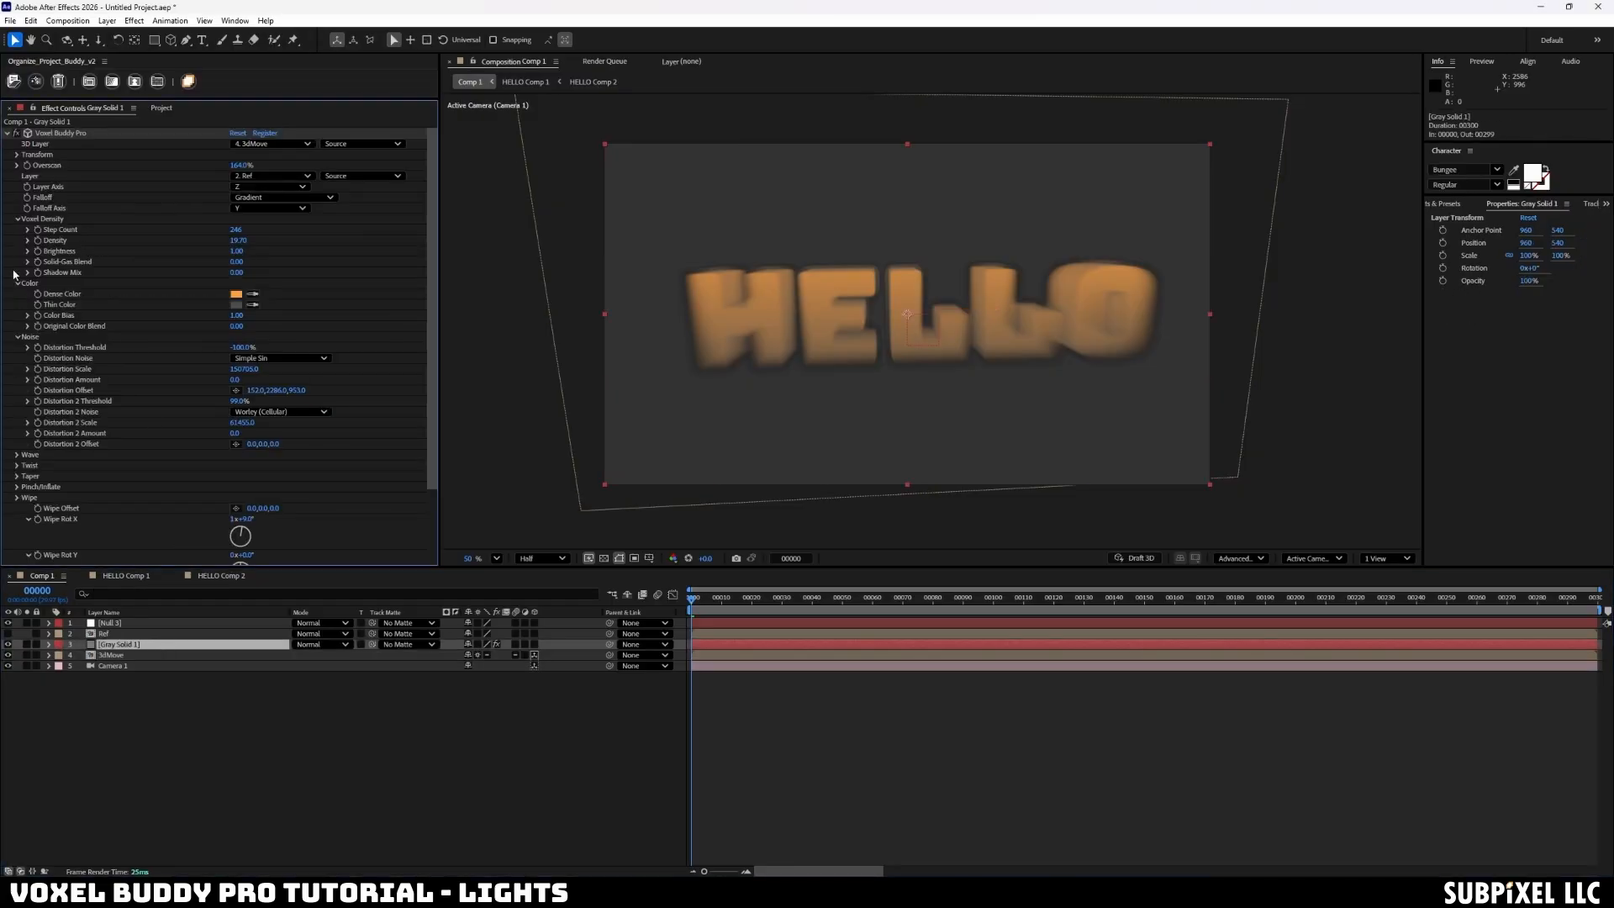
pyautogui.click(17, 165)
pyautogui.click(16, 167)
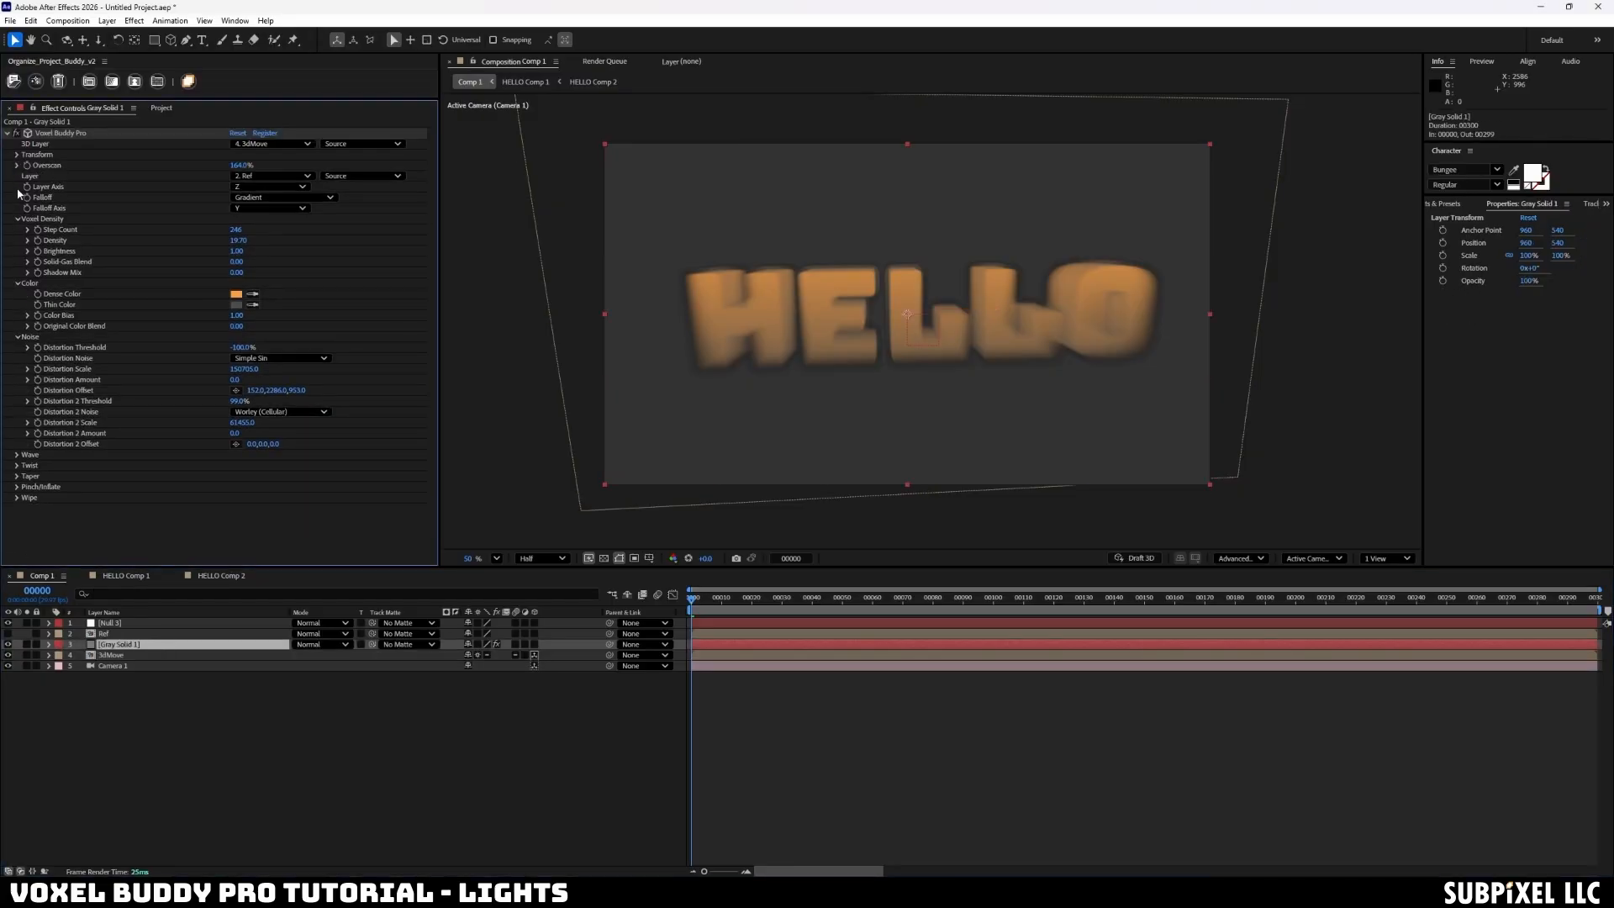
pyautogui.click(16, 219)
pyautogui.click(16, 229)
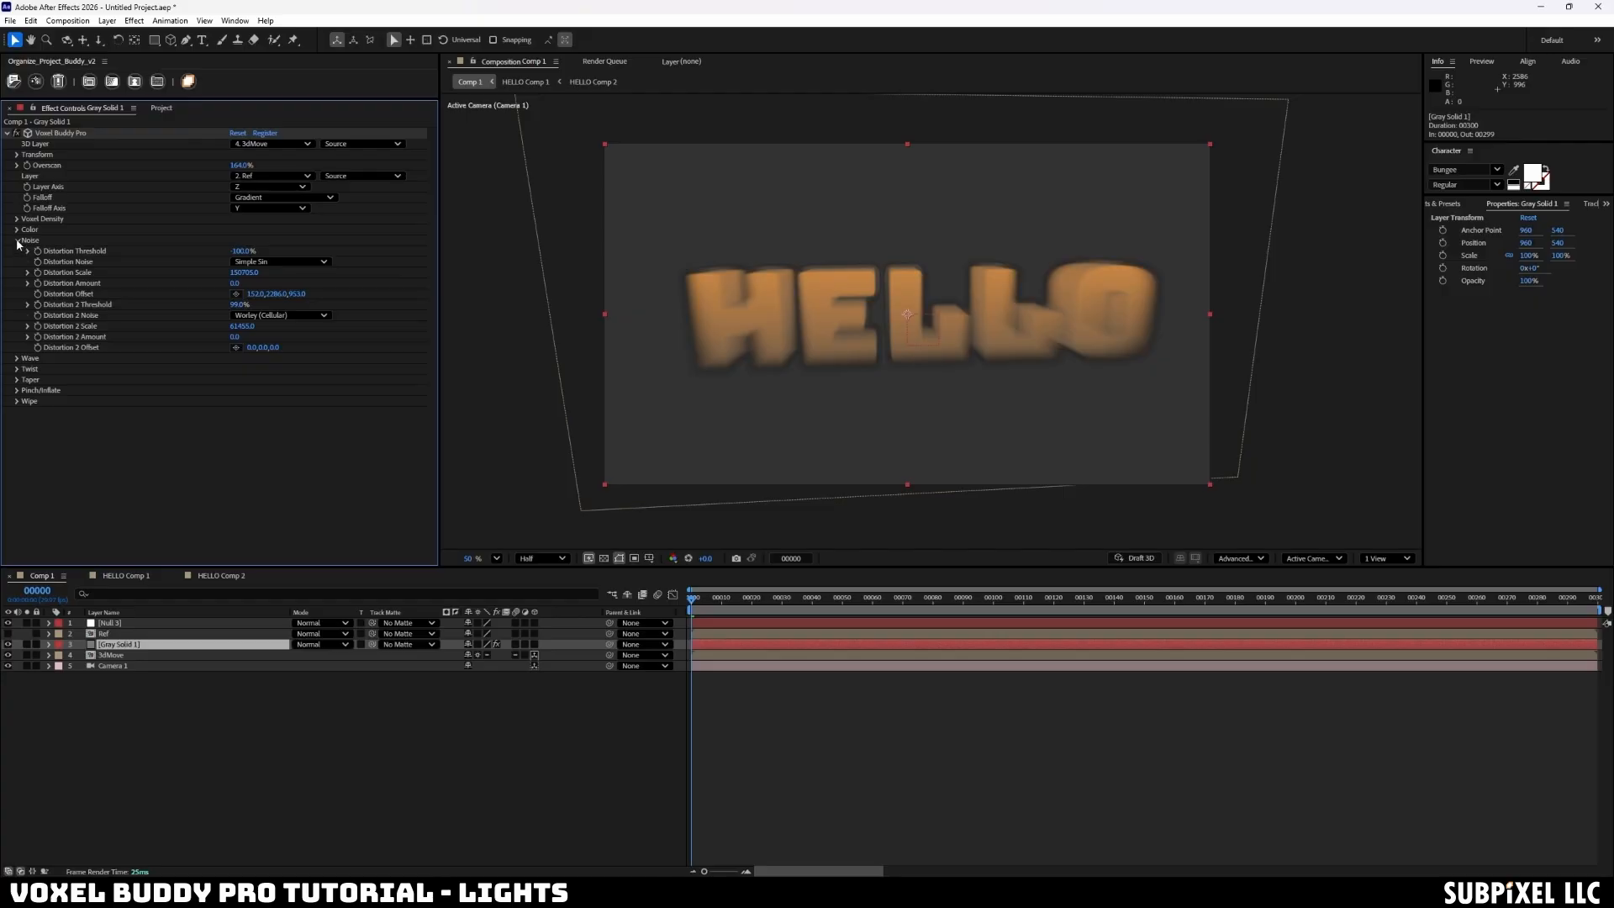
pyautogui.click(17, 241)
pyautogui.click(276, 692)
pyautogui.click(147, 644)
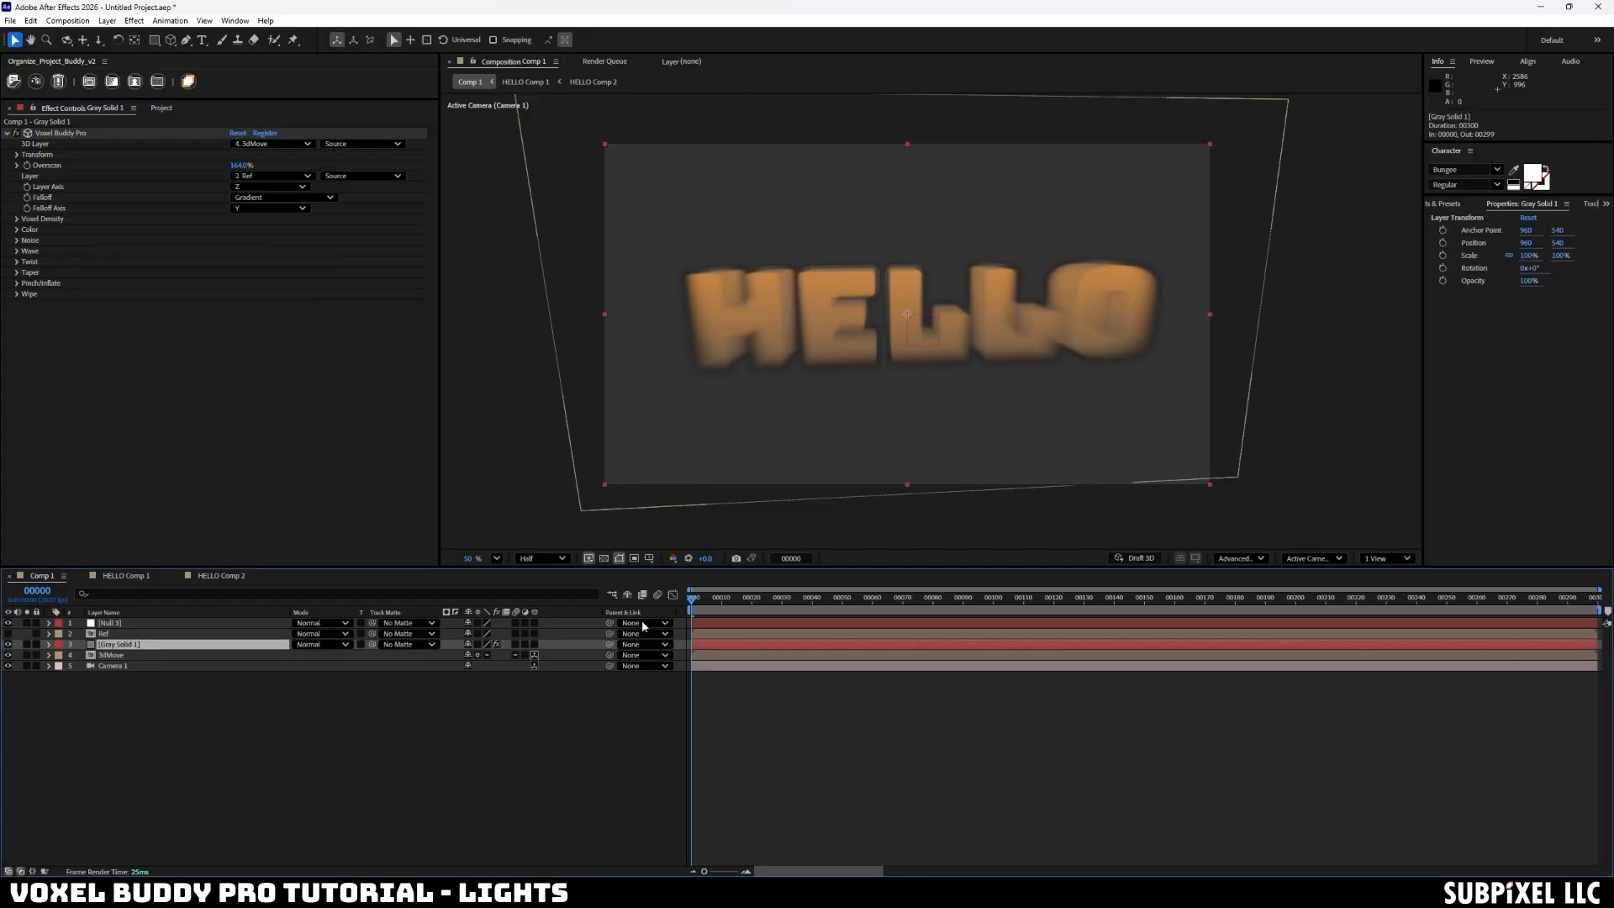
# - Add a white point light with 100% intensity and no falloff, and position it at about 541.5 in X and 8.1 in Y
pyautogui.click(64, 21)
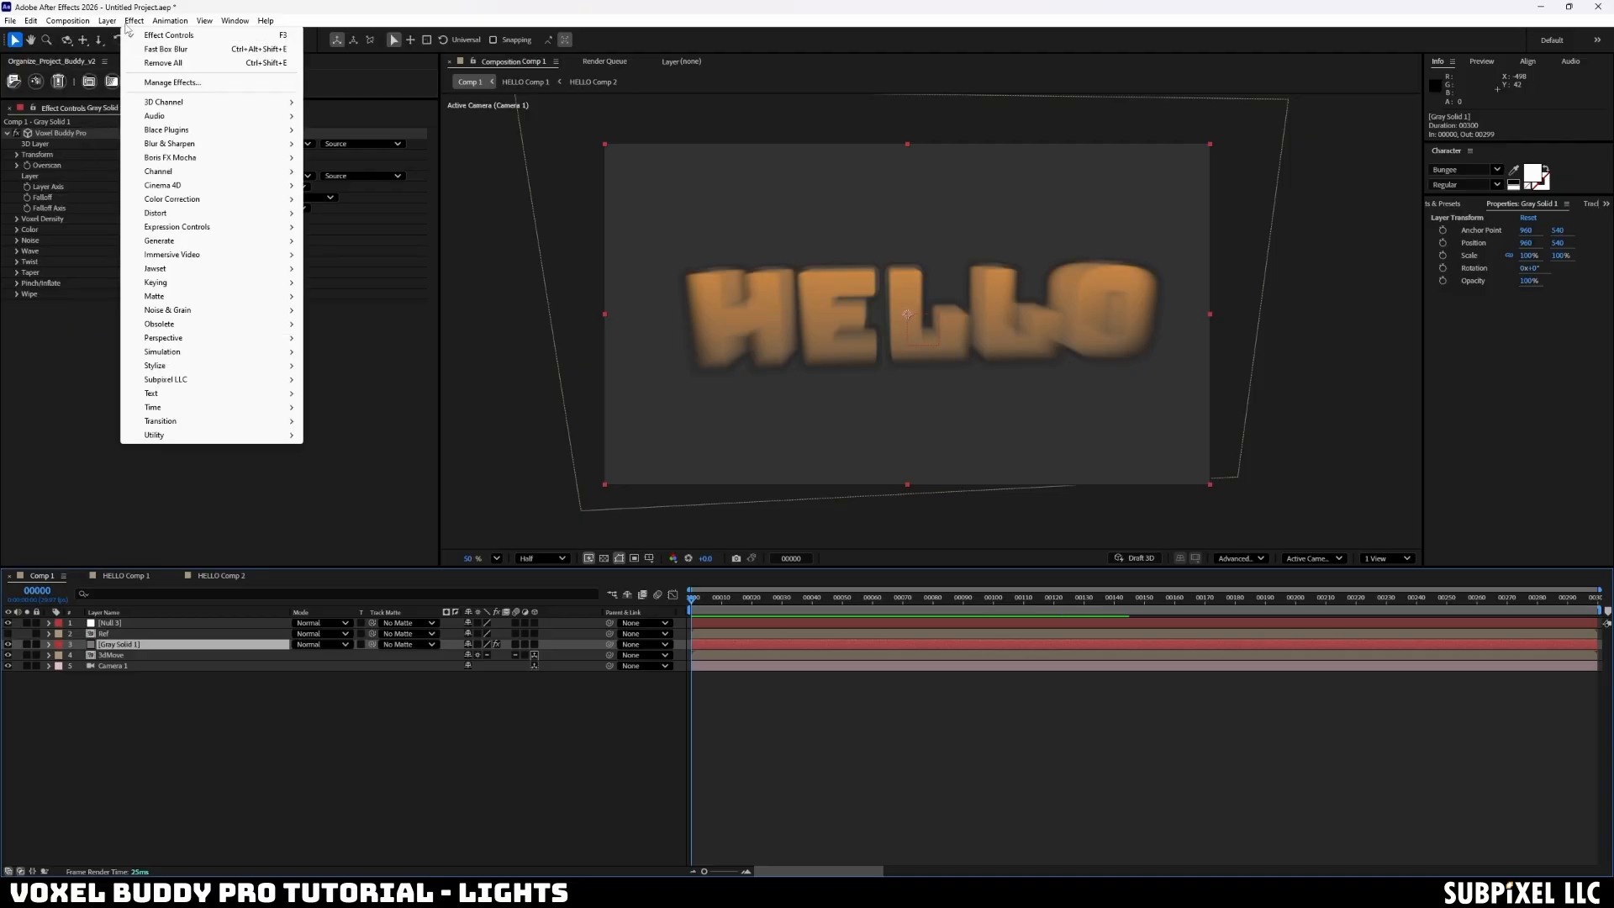
pyautogui.moveTo(134, 35)
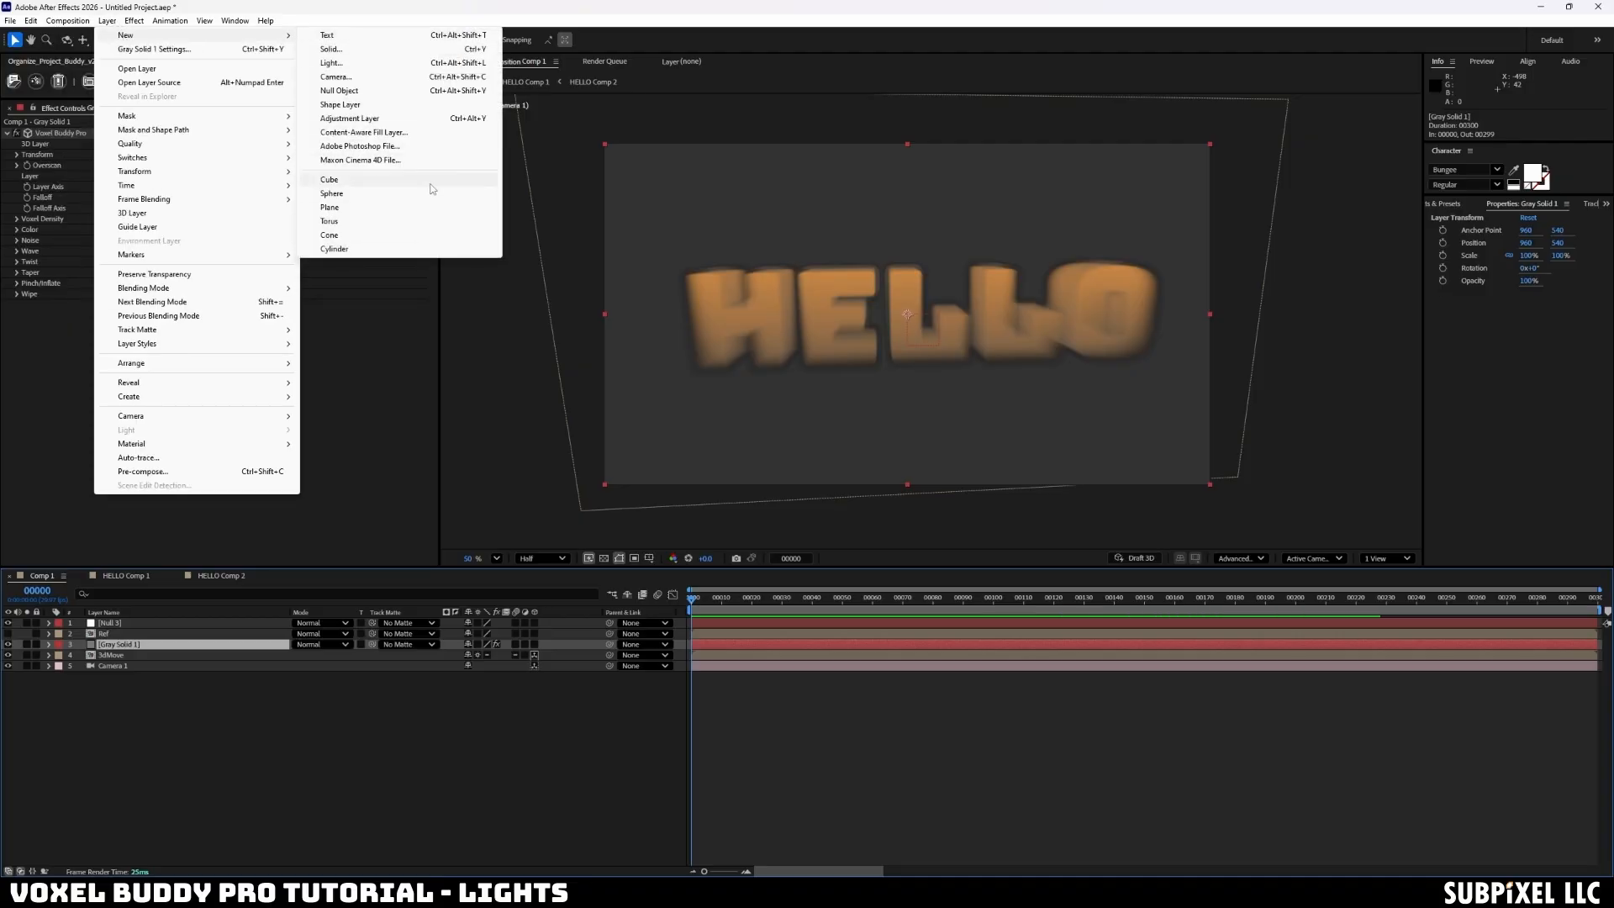
pyautogui.click(381, 60)
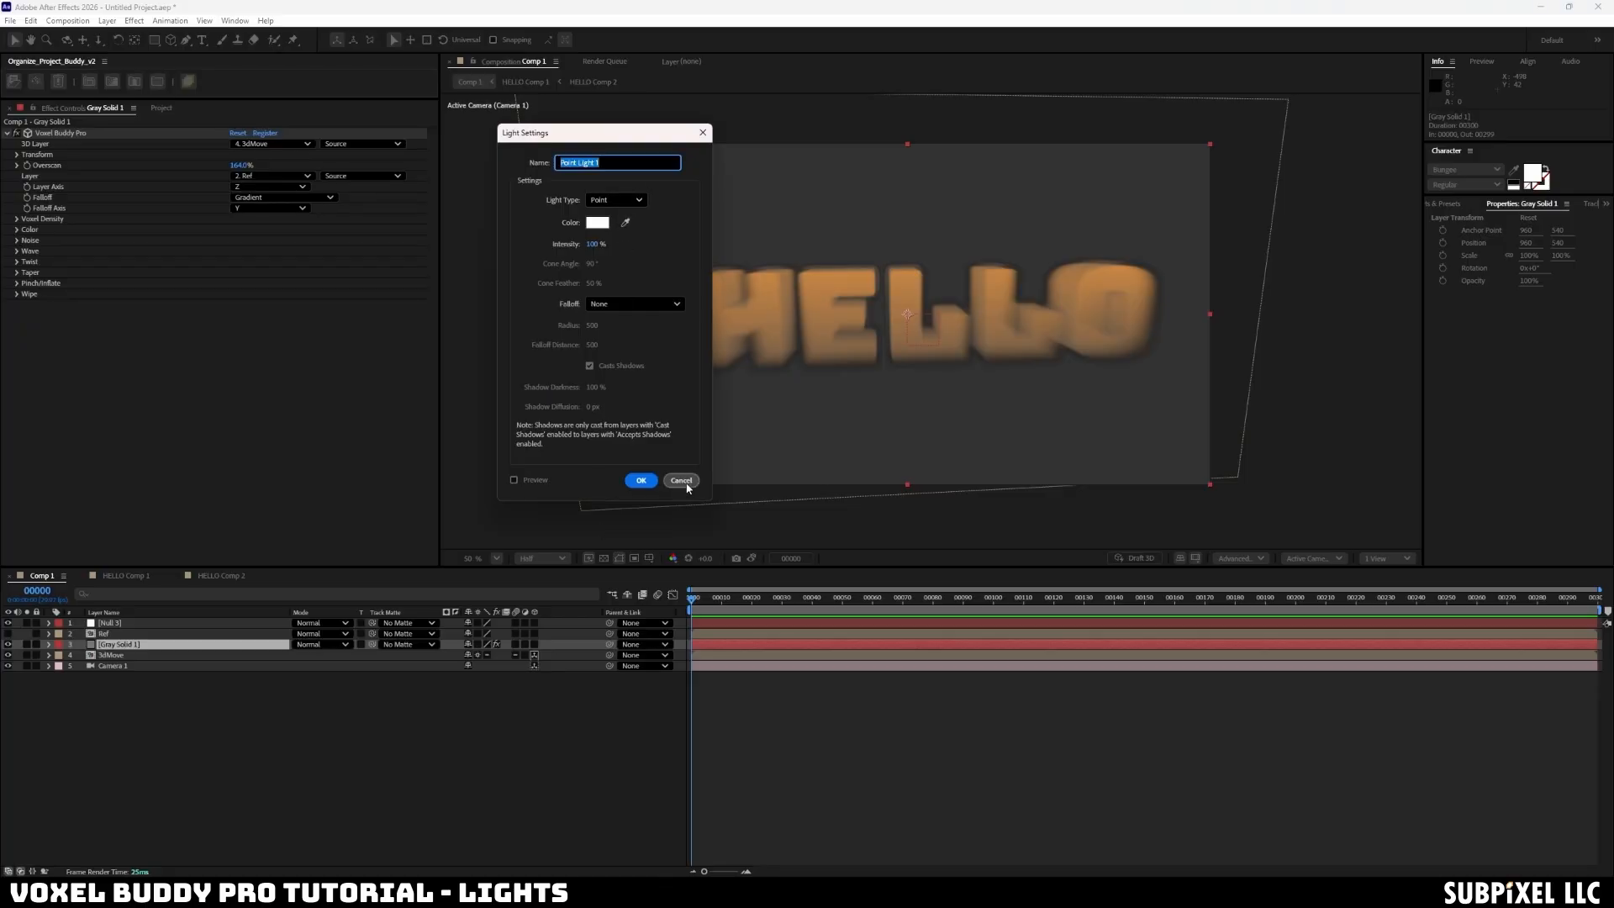
pyautogui.click(641, 479)
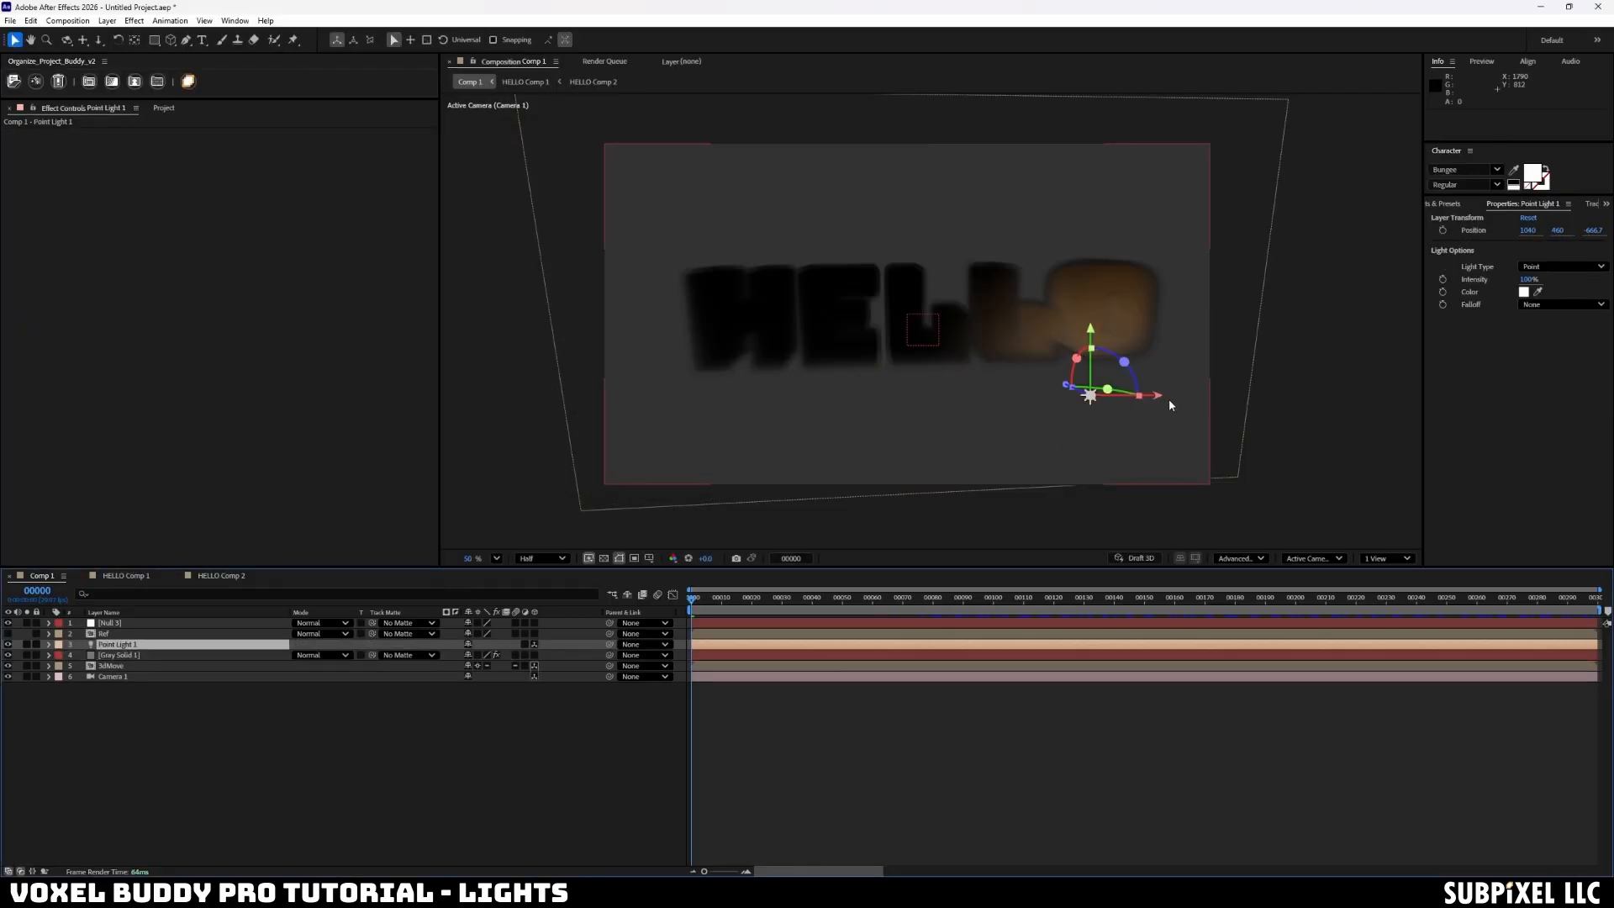
pyautogui.moveTo(1158, 401); pyautogui.dragTo(1005, 254)
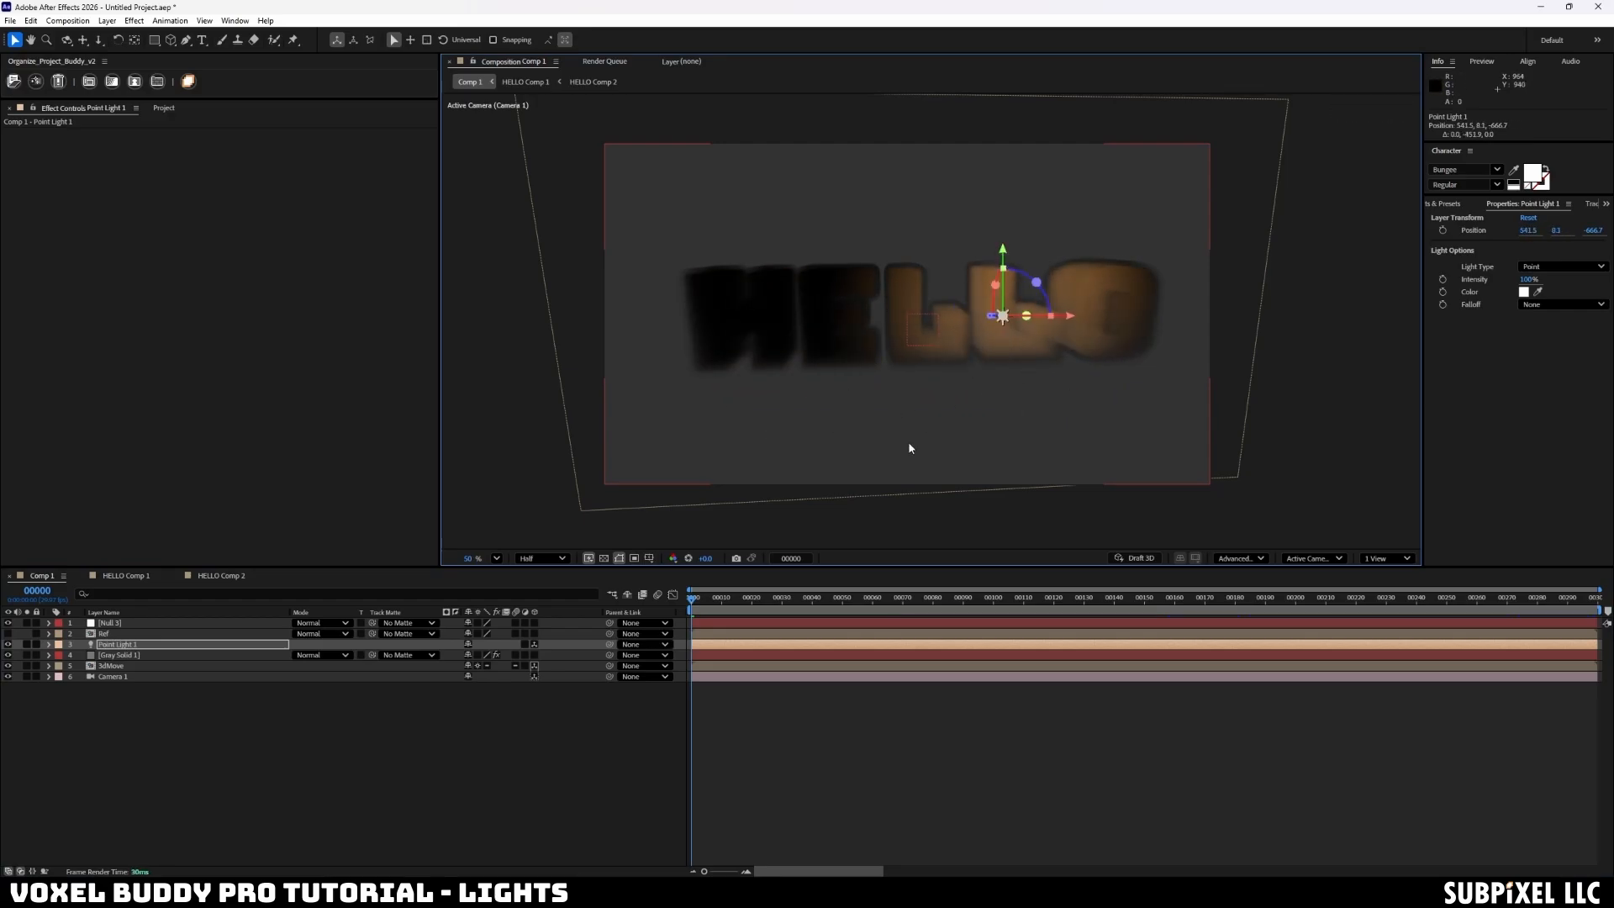
# - Rotate the 3dMove layer about its Y axis to about 299°, and move the point light to about 93 in X
pyautogui.click(625, 403)
pyautogui.click(566, 335)
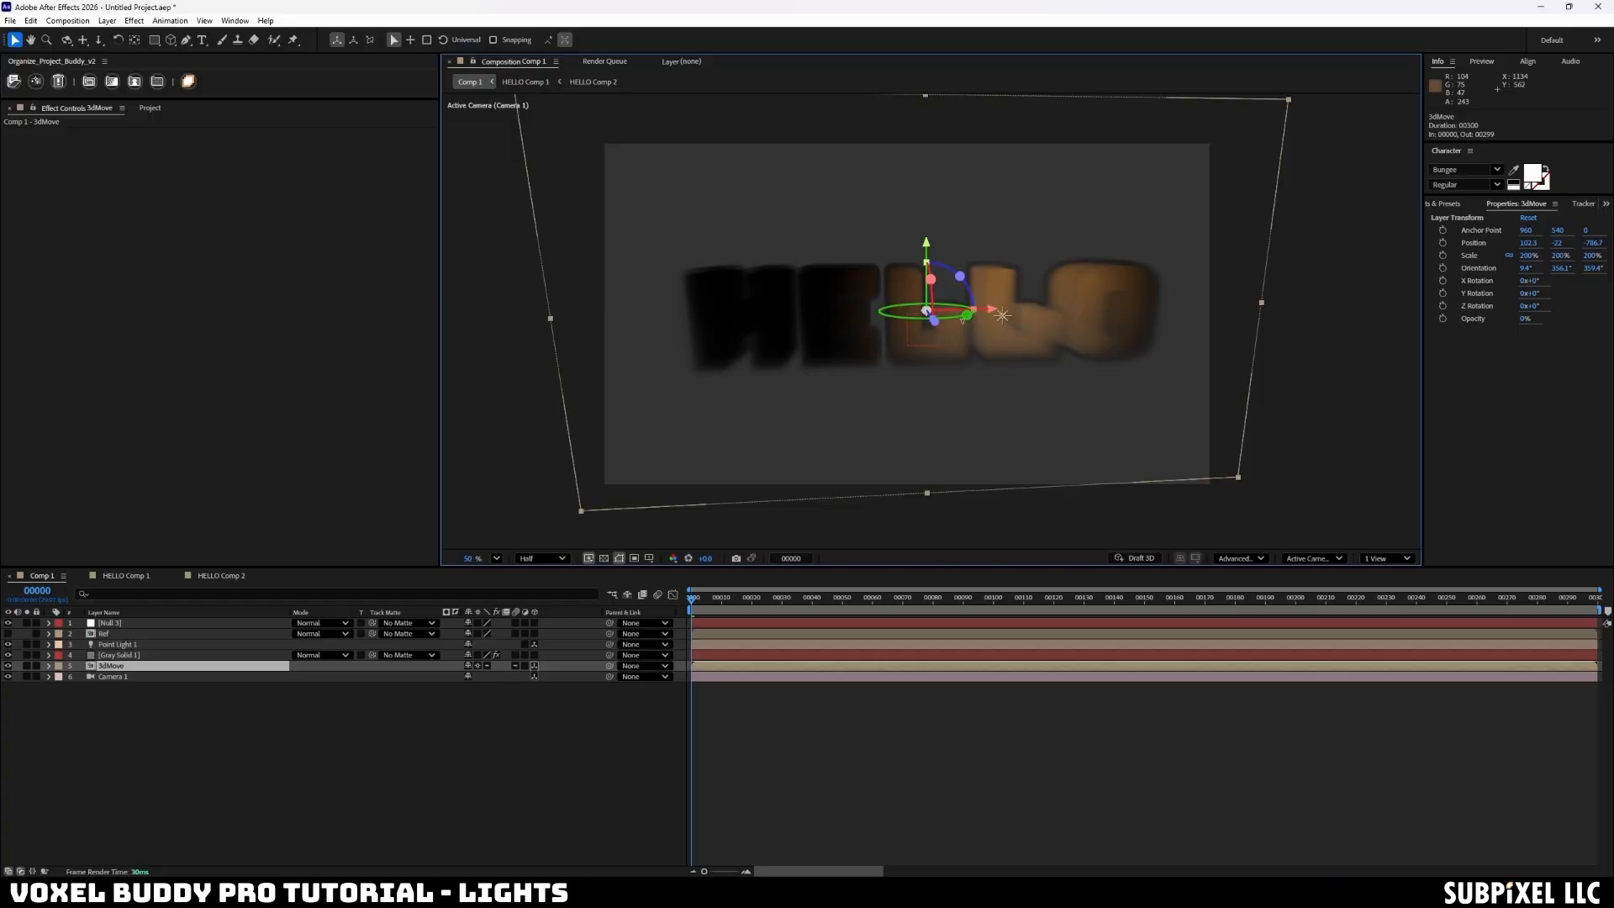
pyautogui.moveTo(963, 319); pyautogui.dragTo(710, 480)
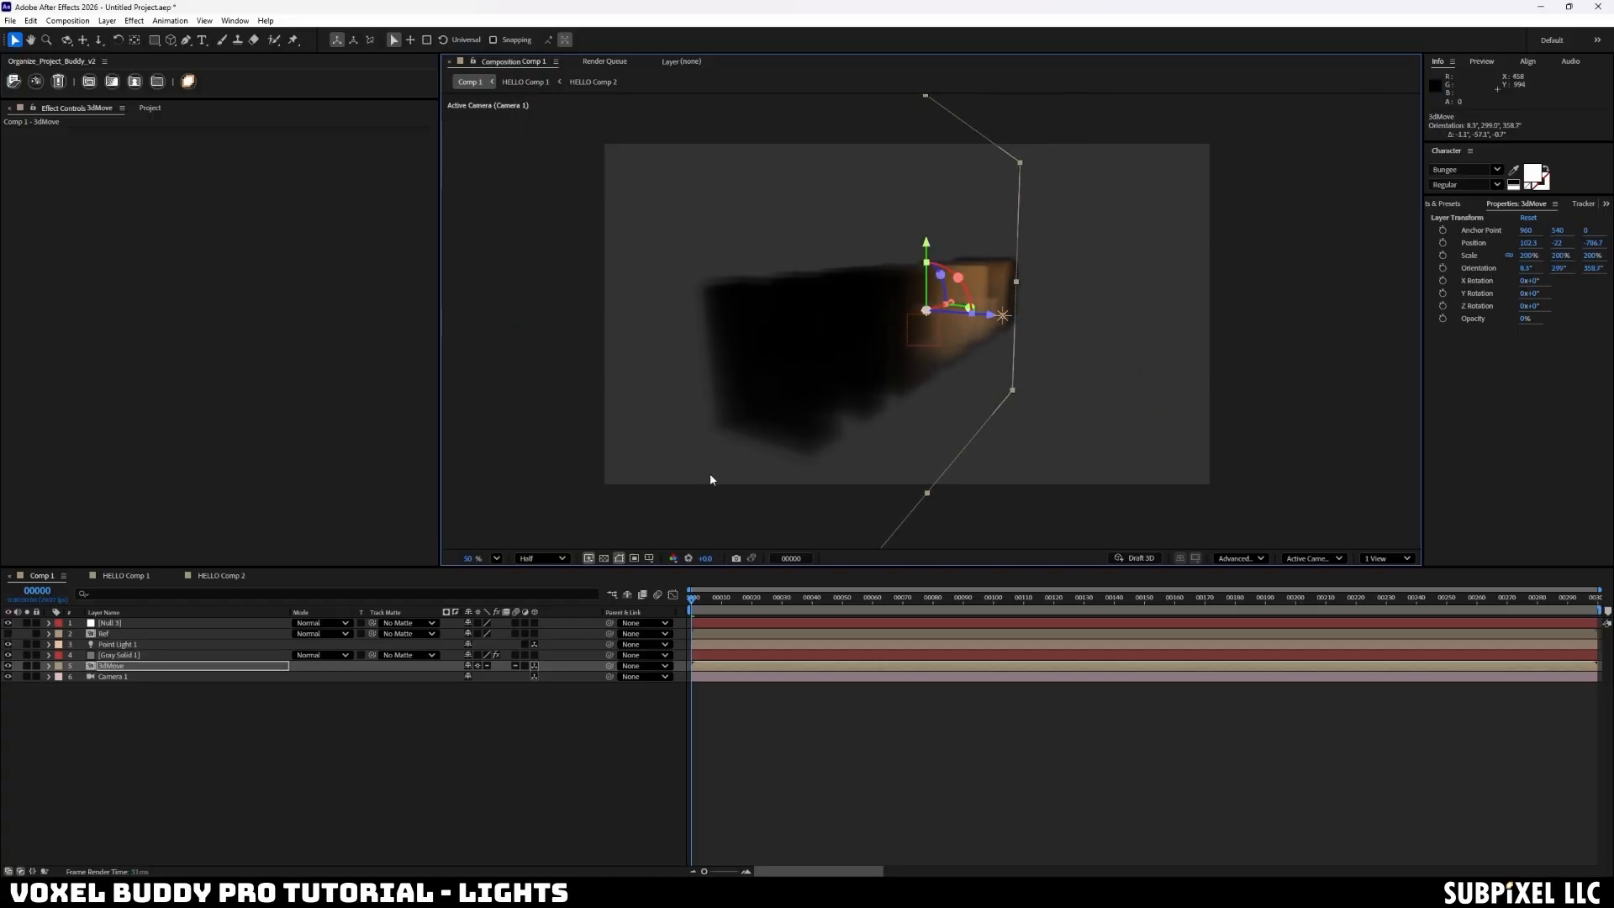
pyautogui.click(999, 319)
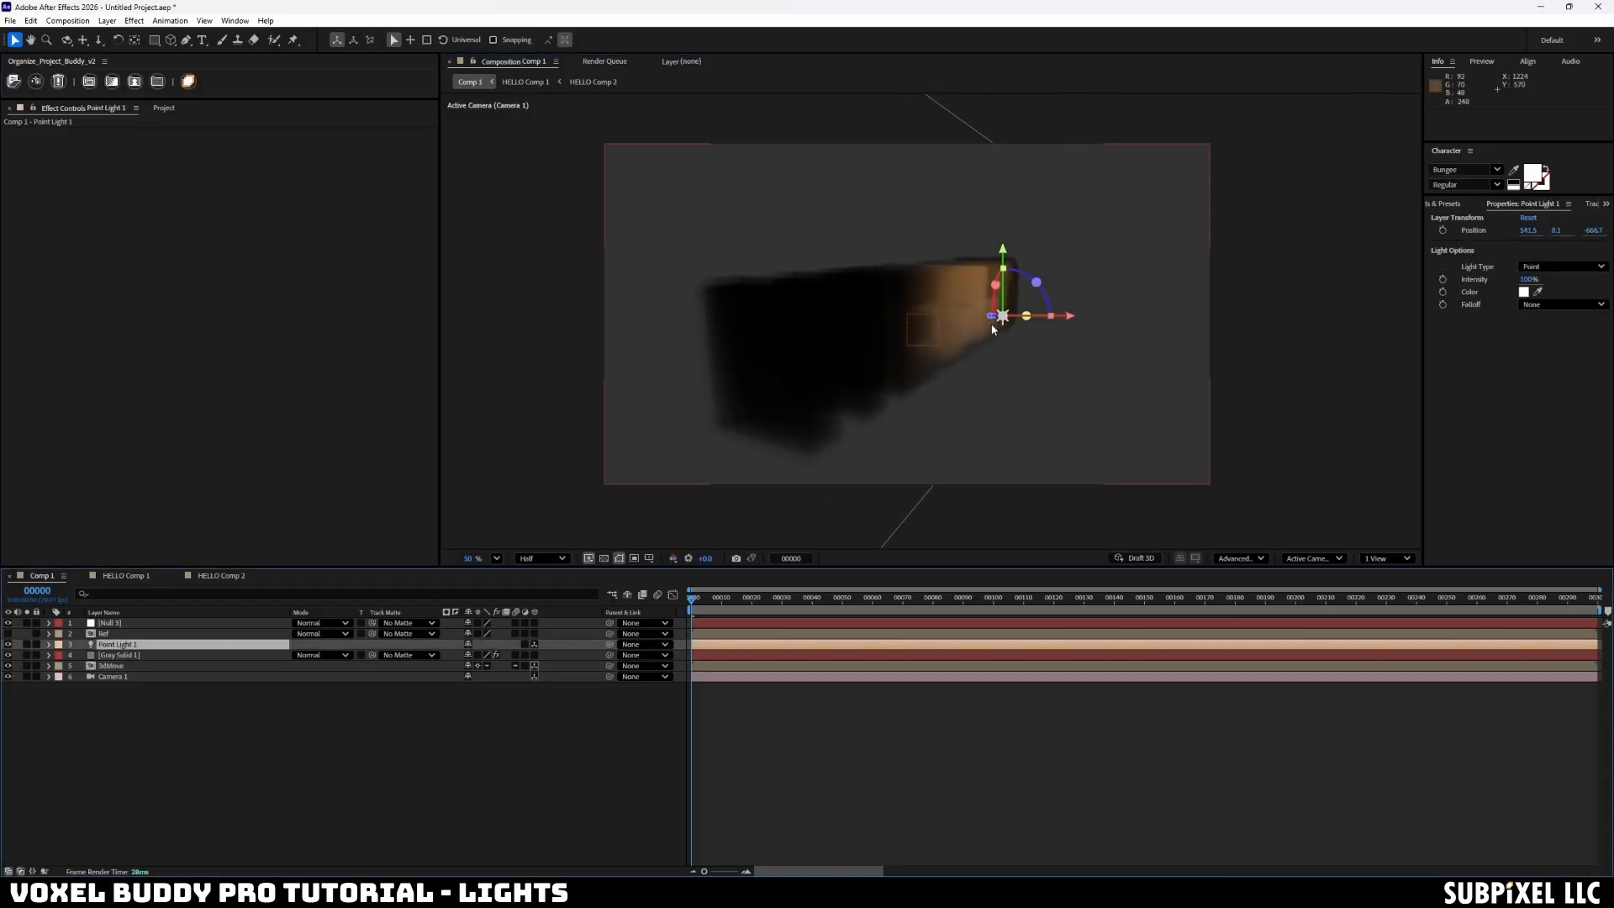
pyautogui.moveTo(1067, 317); pyautogui.dragTo(1001, 322)
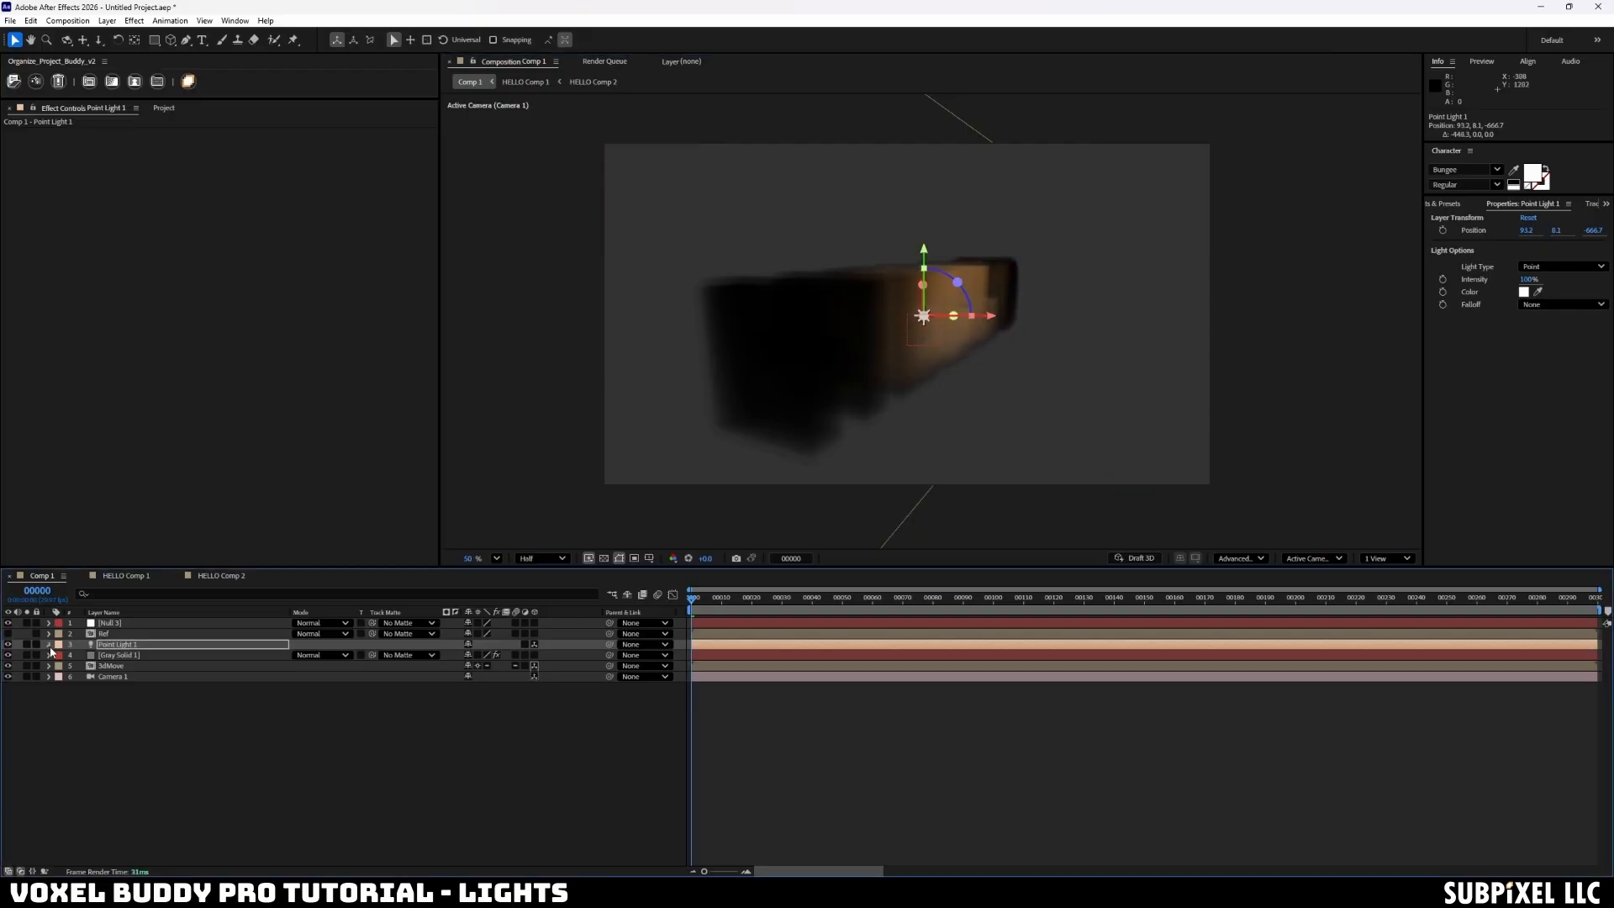
# - Expand the point light's Transform and Light Options and raise its Intensity to about 663%
pyautogui.click(49, 644)
pyautogui.click(59, 656)
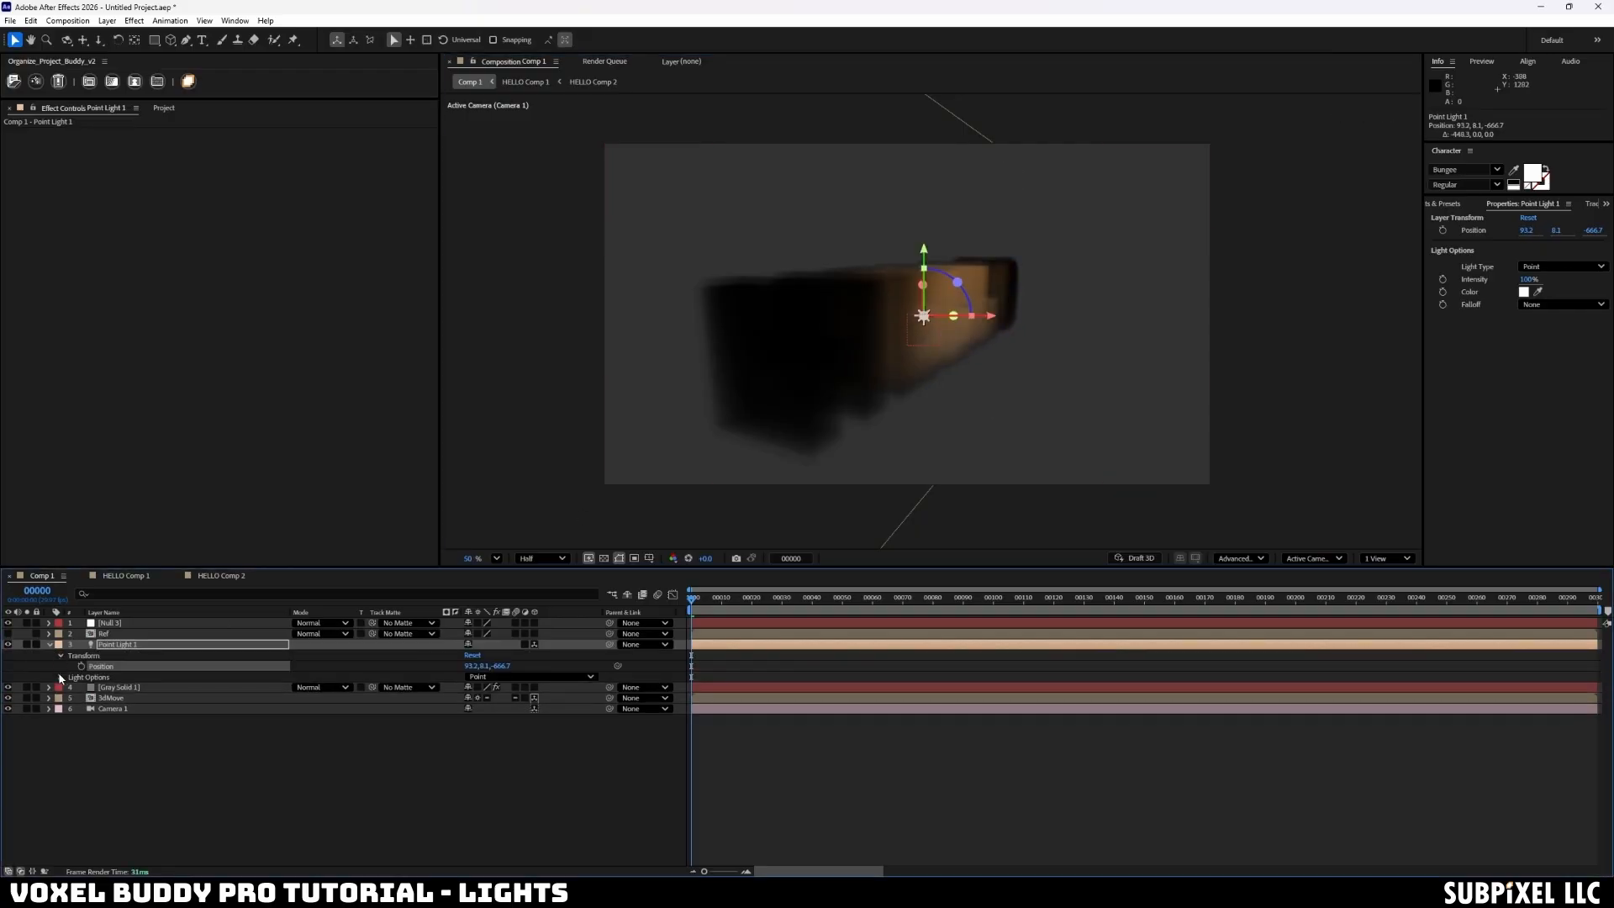
pyautogui.click(60, 677)
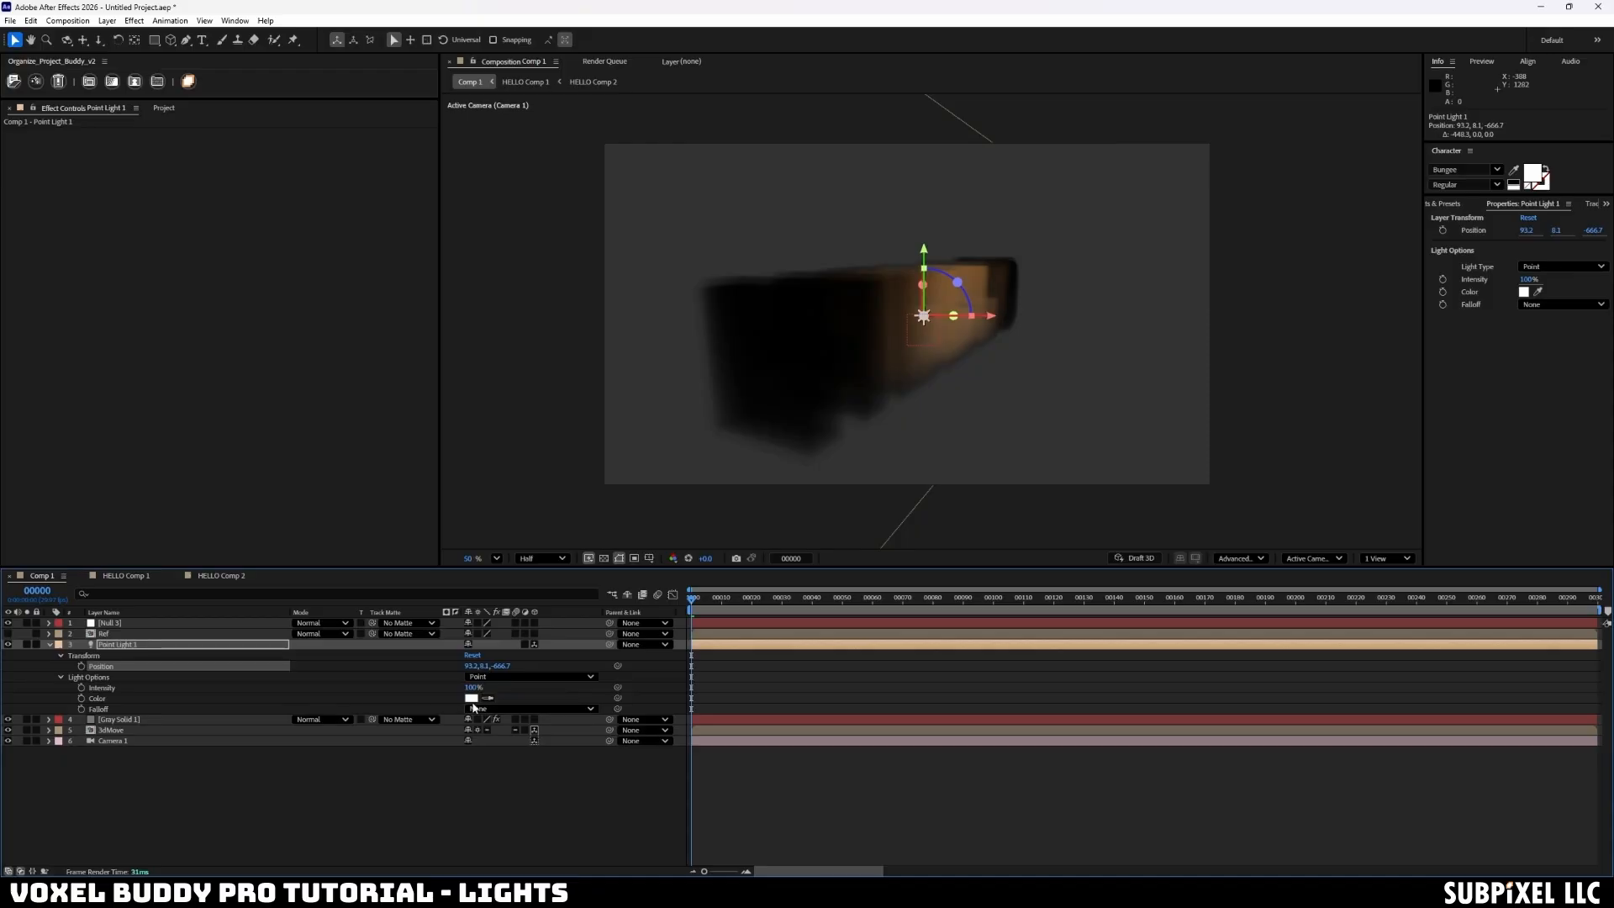
pyautogui.moveTo(470, 689); pyautogui.dragTo(793, 656)
pyautogui.click(930, 430)
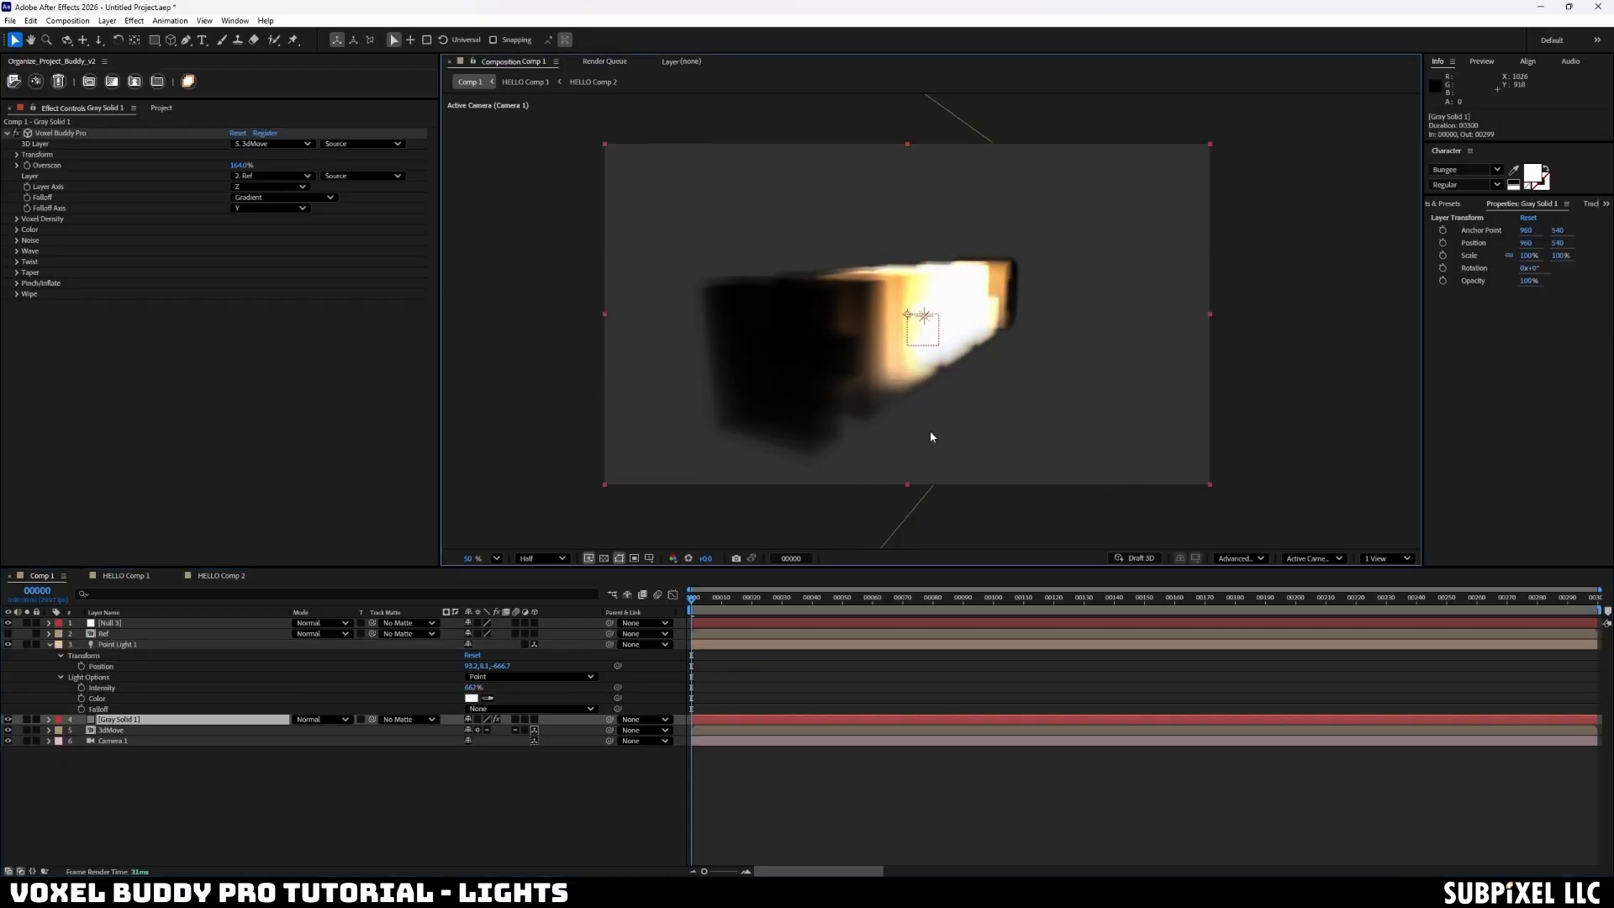
# - Rotate the 3dMove layer about its Y axis to about 351° and set the point light's Intensity to 100%
pyautogui.moveTo(970, 309); pyautogui.dragTo(1008, 313)
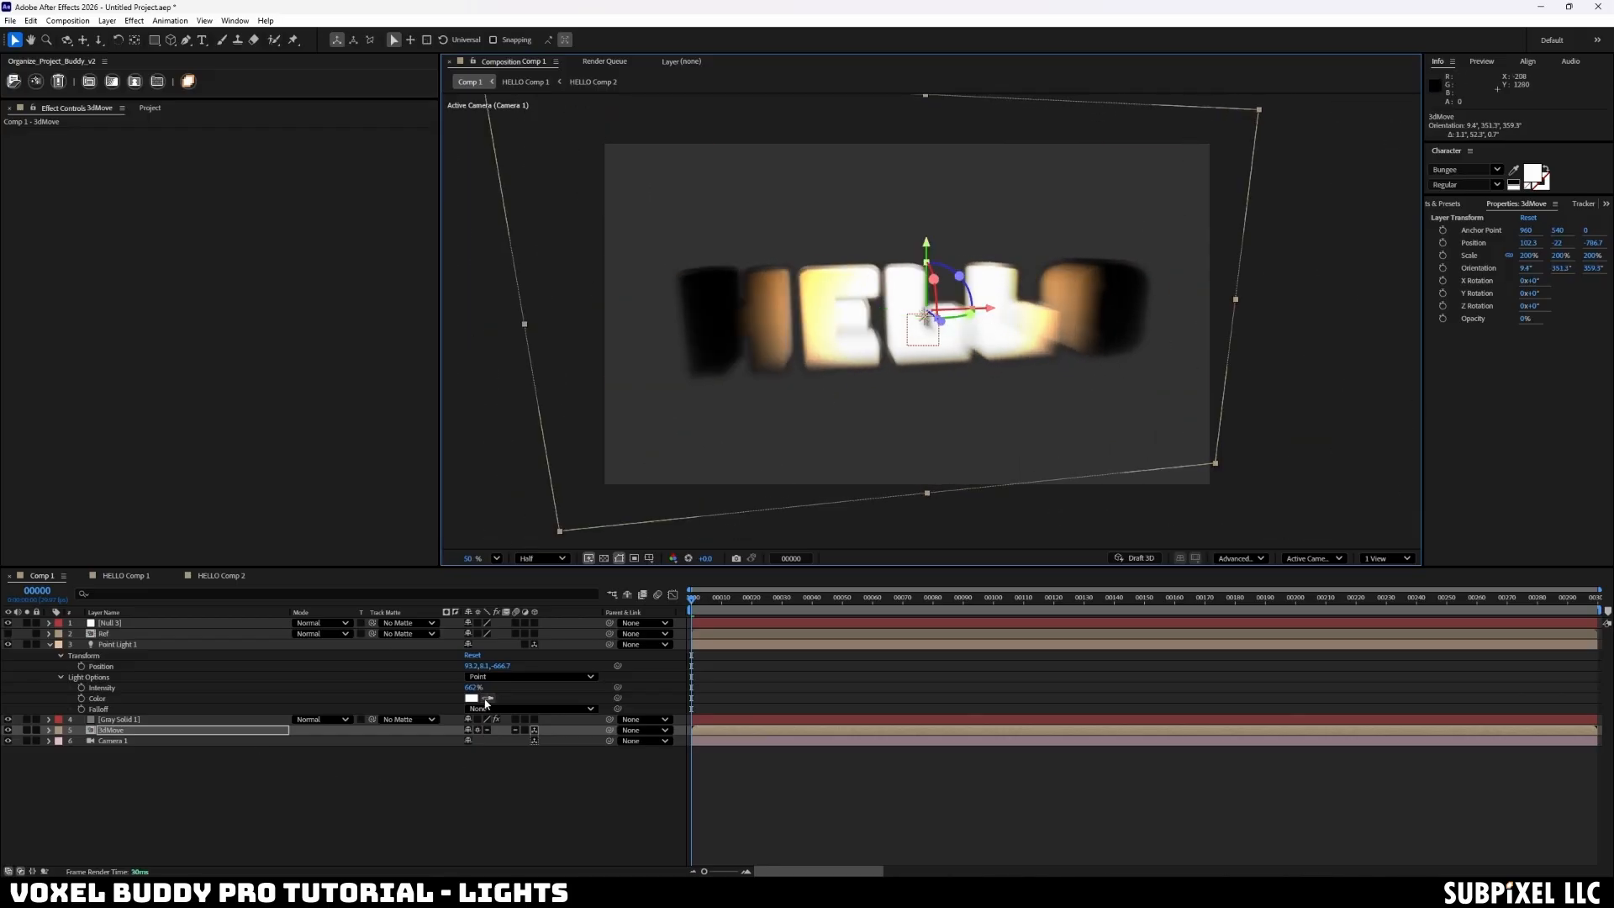
pyautogui.click(474, 687)
pyautogui.write('100')
pyautogui.press('Return')
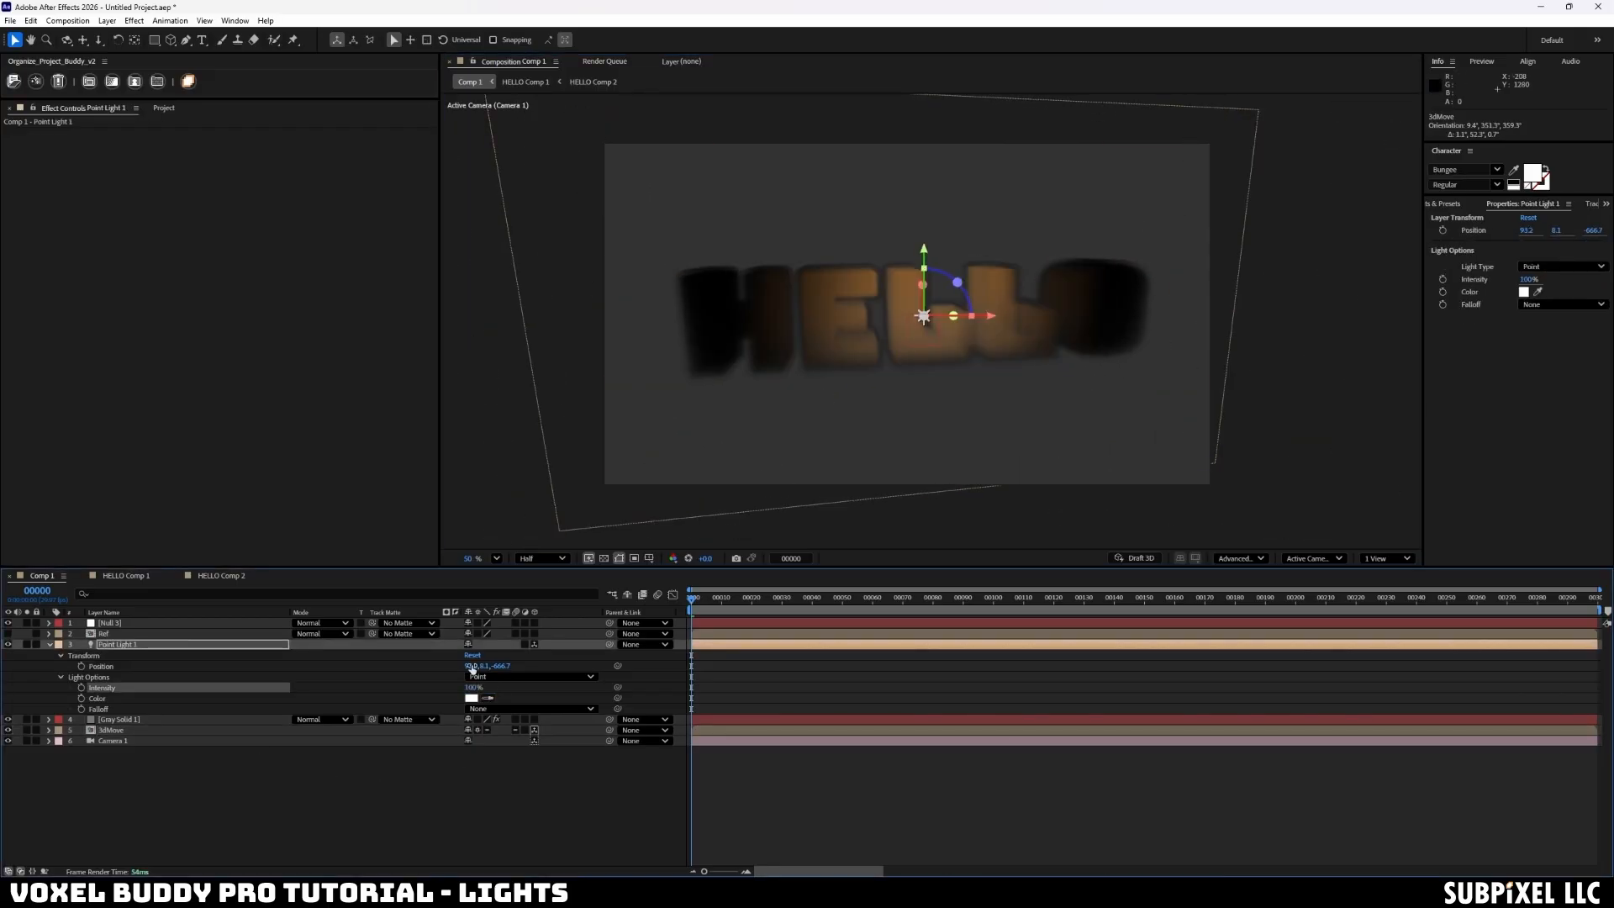
# - Give the point light a Smooth falloff with a Radius of about 151, and move it to about 861 in X
pyautogui.click(493, 709)
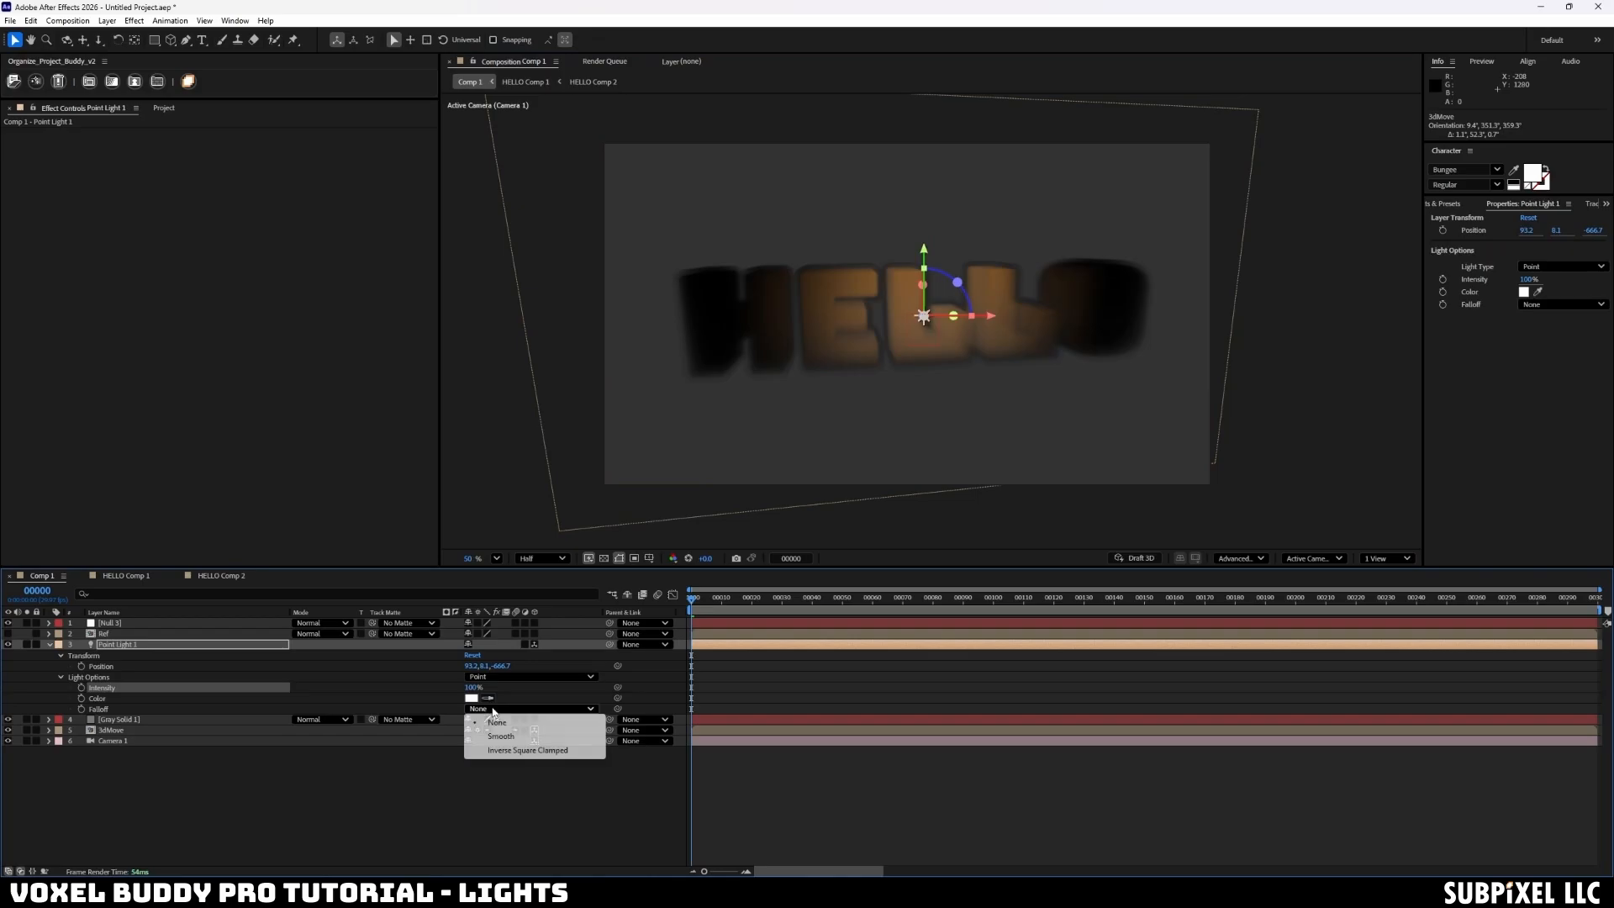
pyautogui.click(515, 731)
pyautogui.moveTo(471, 723); pyautogui.dragTo(960, 698)
pyautogui.moveTo(670, 721); pyautogui.dragTo(193, 713)
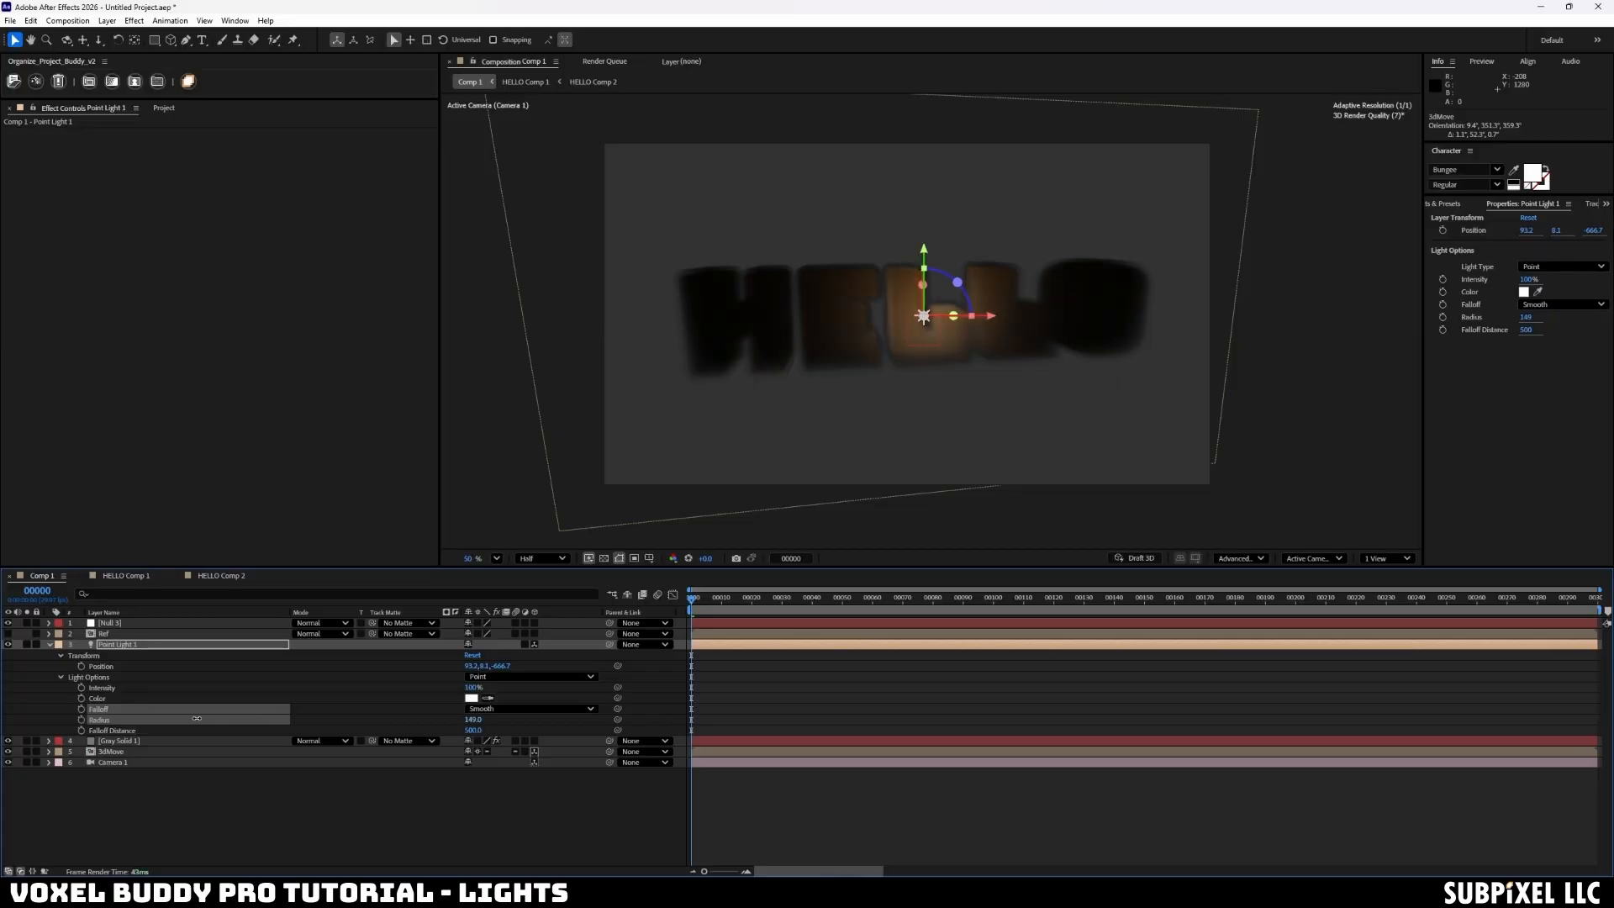
pyautogui.moveTo(982, 324); pyautogui.dragTo(819, 393)
# - Turn the light into a Spot at about 1284, -20, -961, aimed at about -285, 140, -294, with about 2031% Intensity
pyautogui.click(530, 676)
pyautogui.click(483, 692)
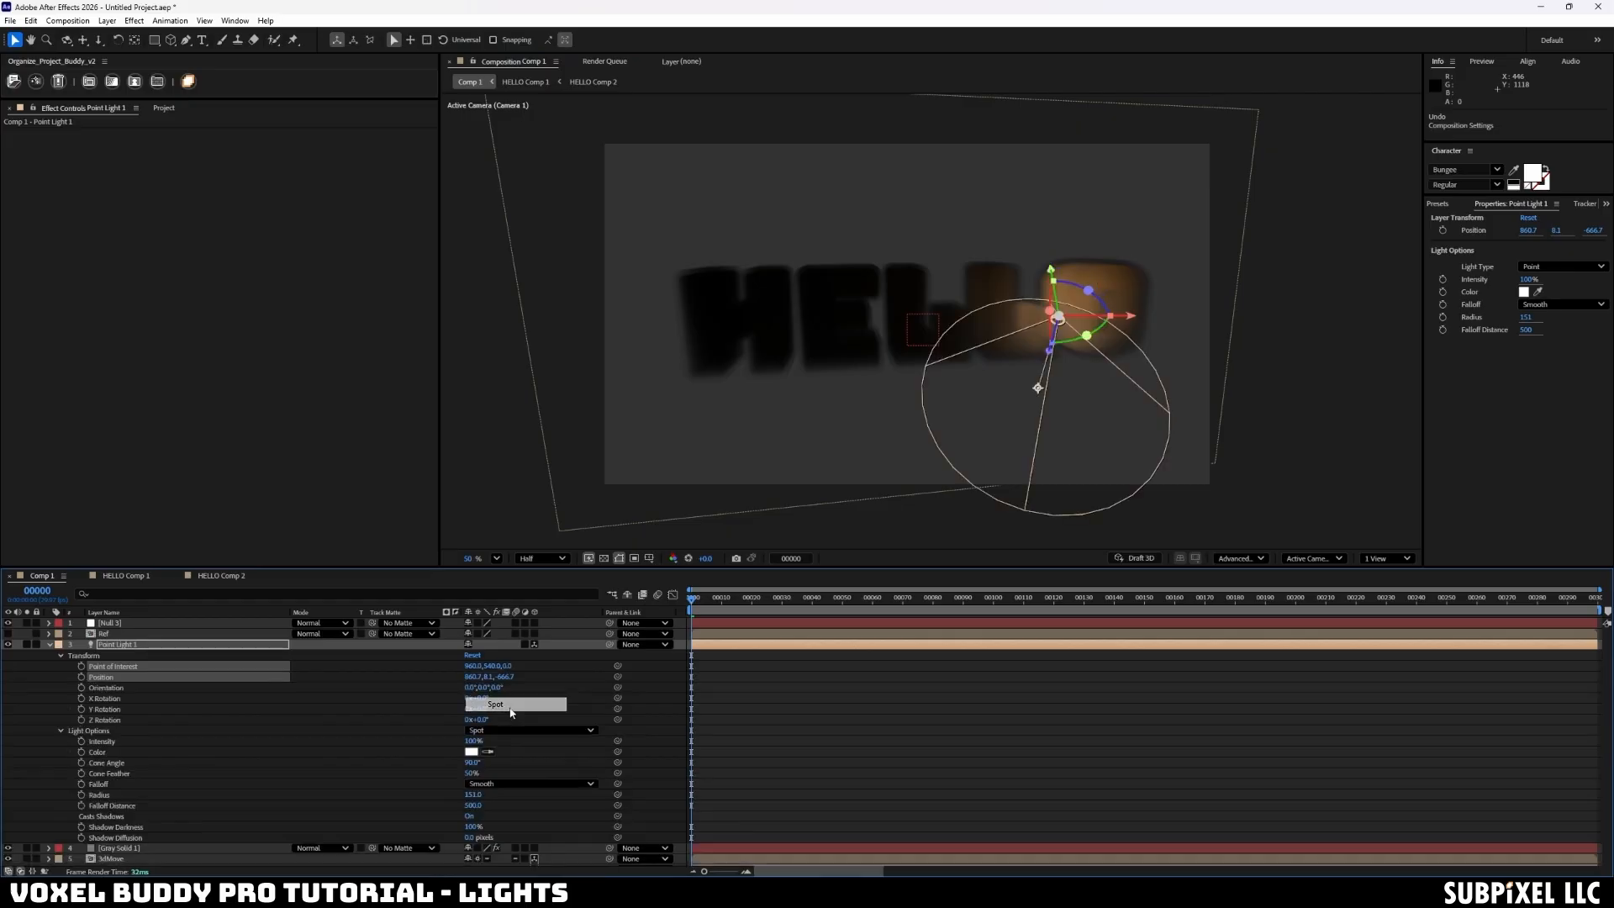
pyautogui.moveTo(1038, 388); pyautogui.dragTo(894, 325)
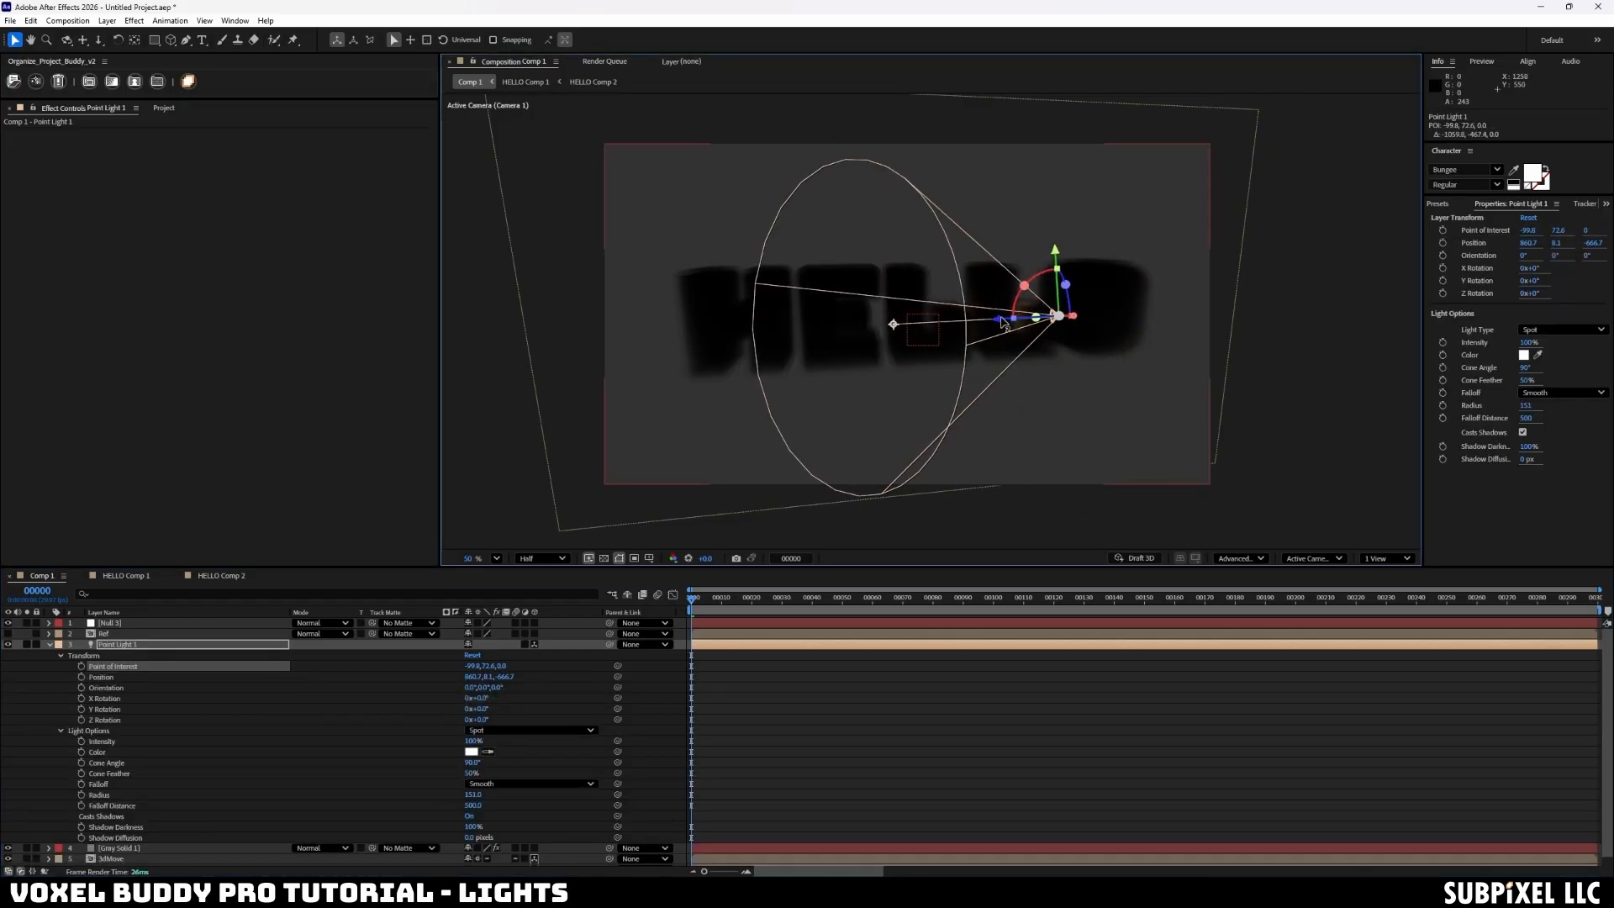
pyautogui.moveTo(991, 320); pyautogui.dragTo(1094, 320)
pyautogui.moveTo(473, 741); pyautogui.dragTo(711, 719)
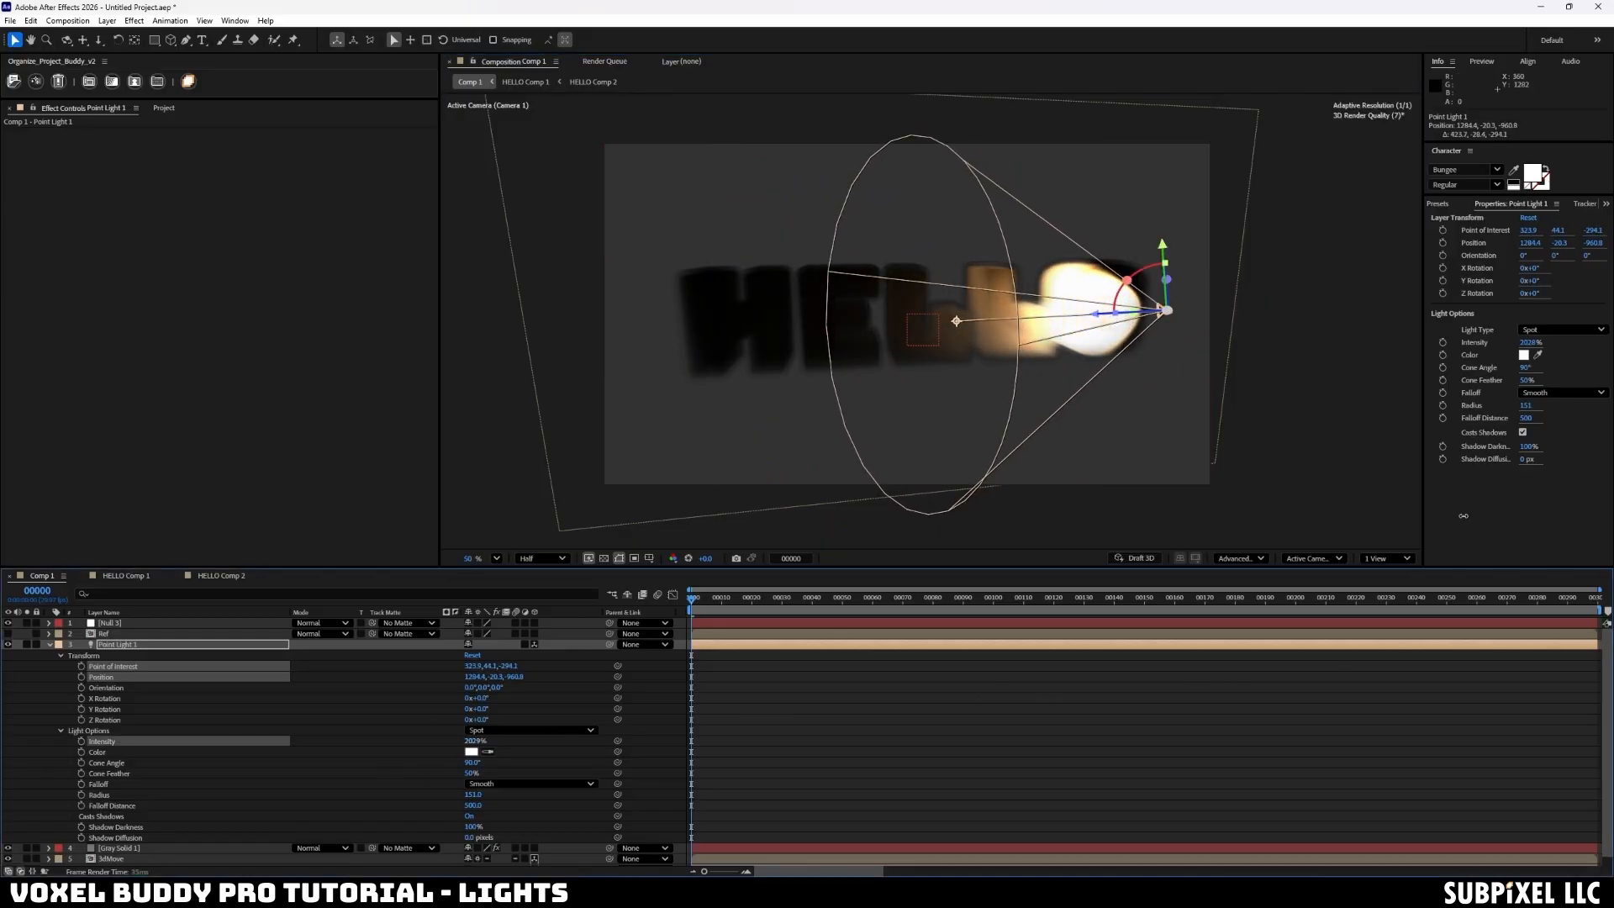
pyautogui.moveTo(956, 320); pyautogui.dragTo(864, 336)
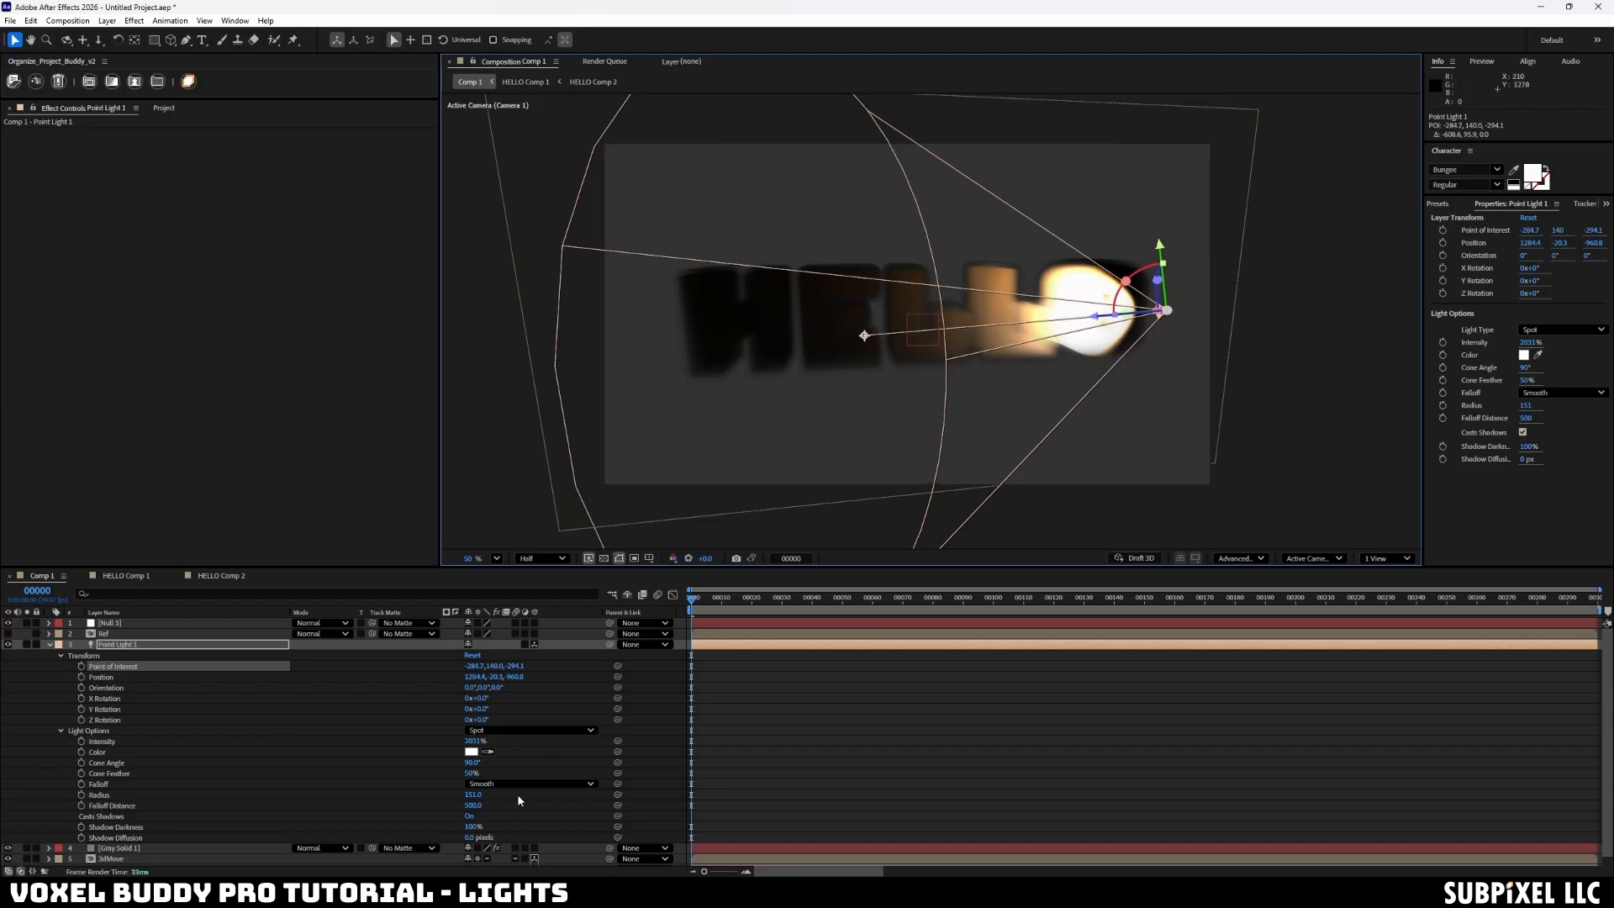
# - Set the spot light's Cone Angle to 47° and Cone Feather to 89%, with a Radius of about 1879 and Falloff Distance of about 1880
pyautogui.scroll(-1, 524, 788)
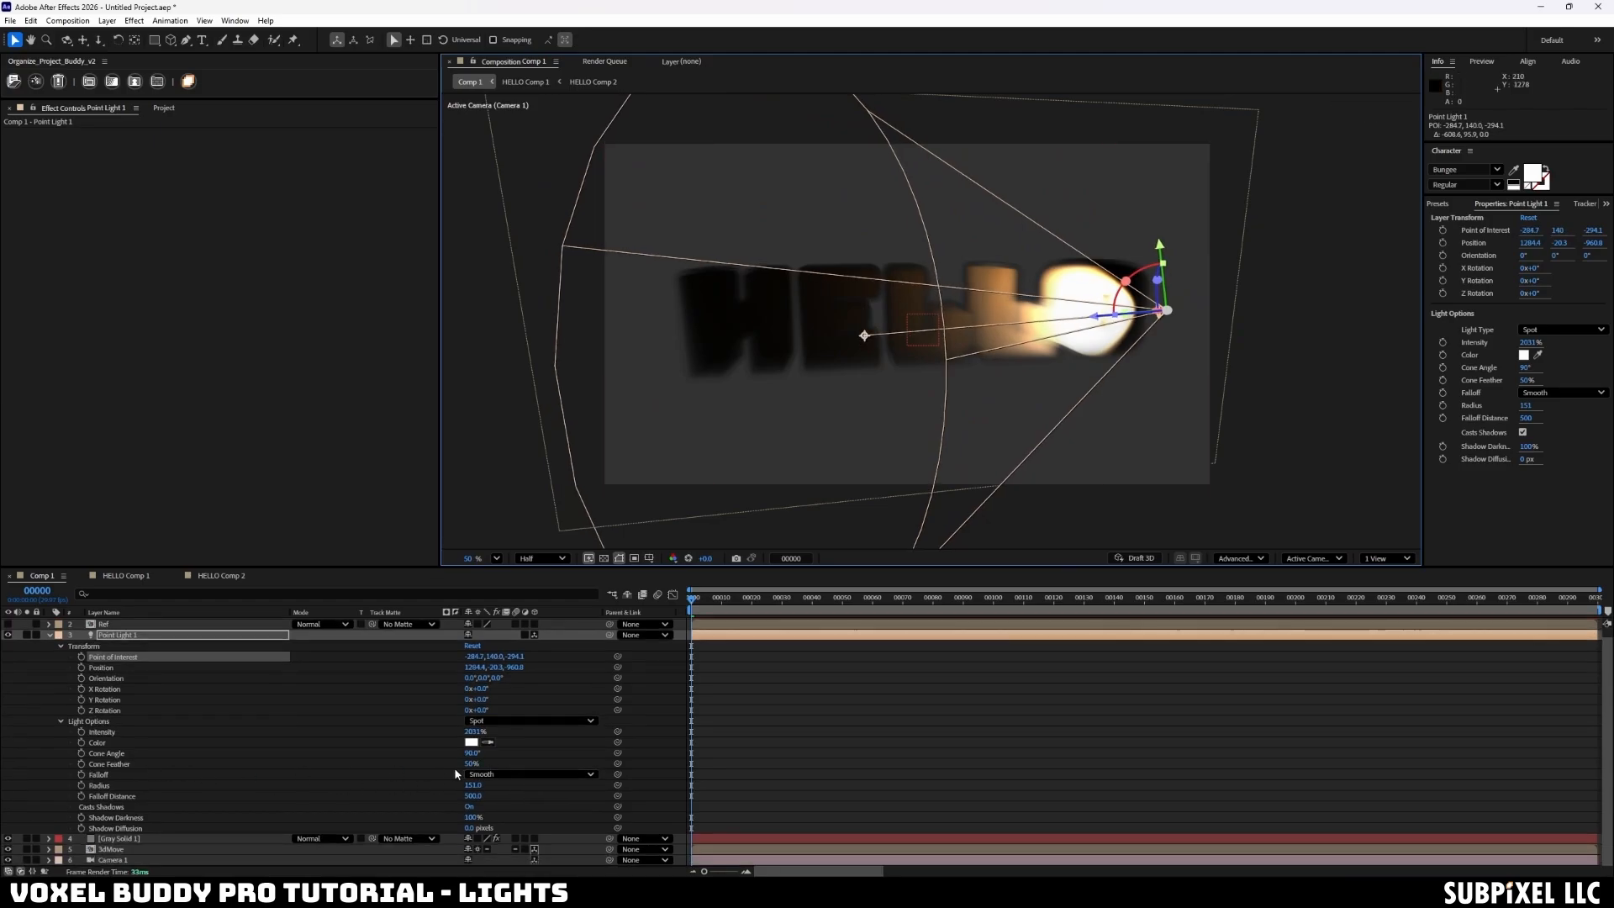
pyautogui.moveTo(473, 764); pyautogui.dragTo(546, 748)
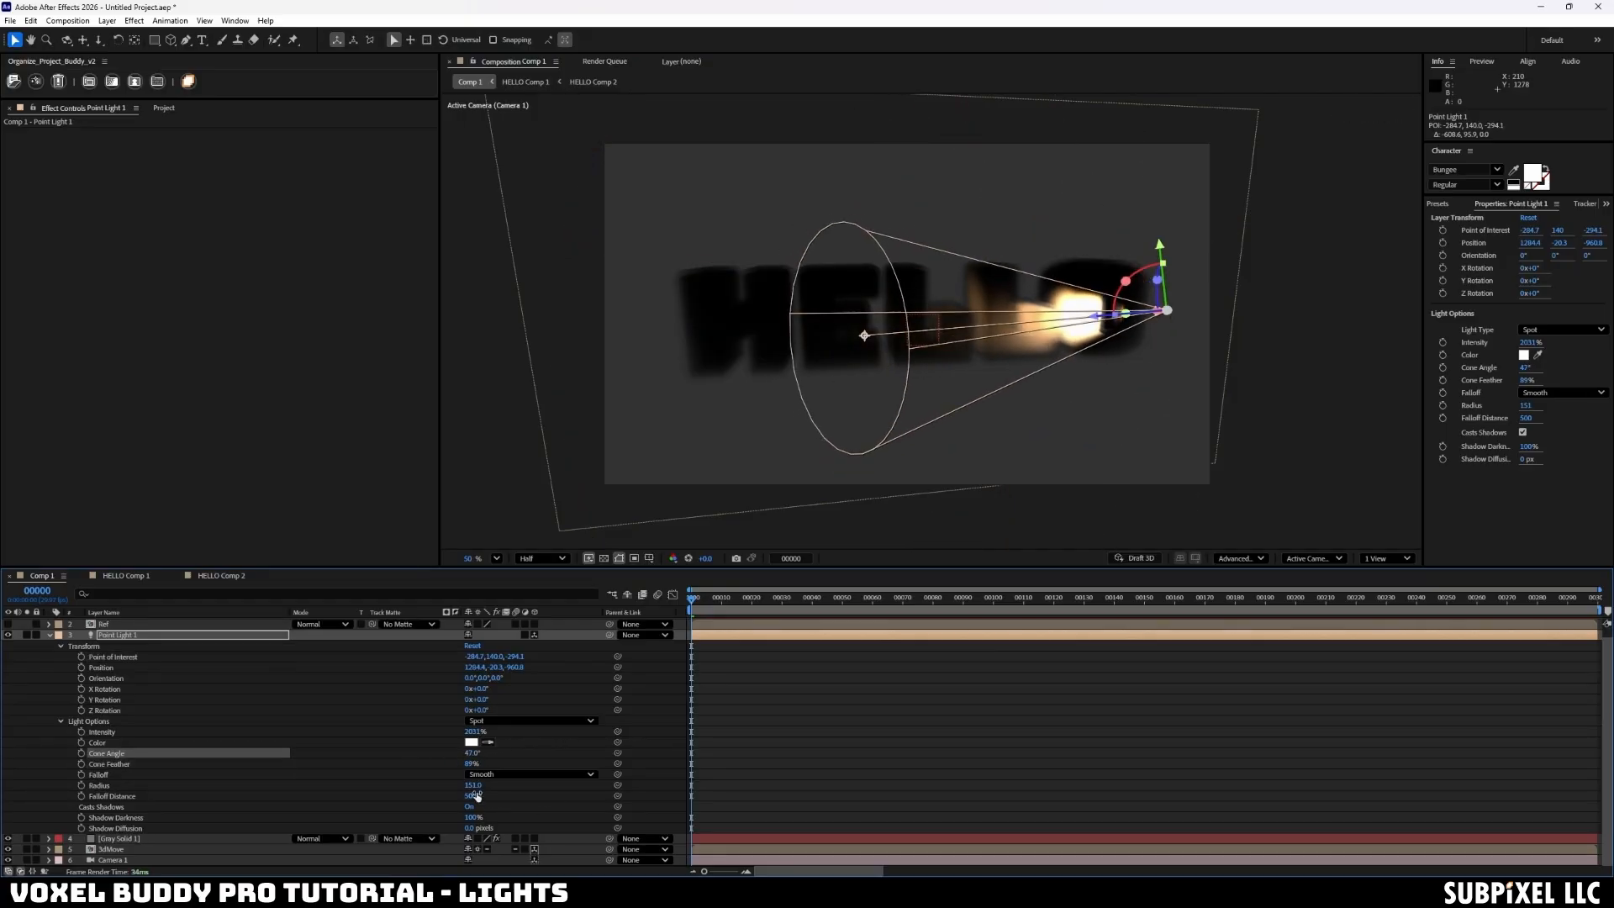
pyautogui.moveTo(473, 785); pyautogui.dragTo(1609, 744)
pyautogui.moveTo(1182, 538); pyautogui.dragTo(1336, 548)
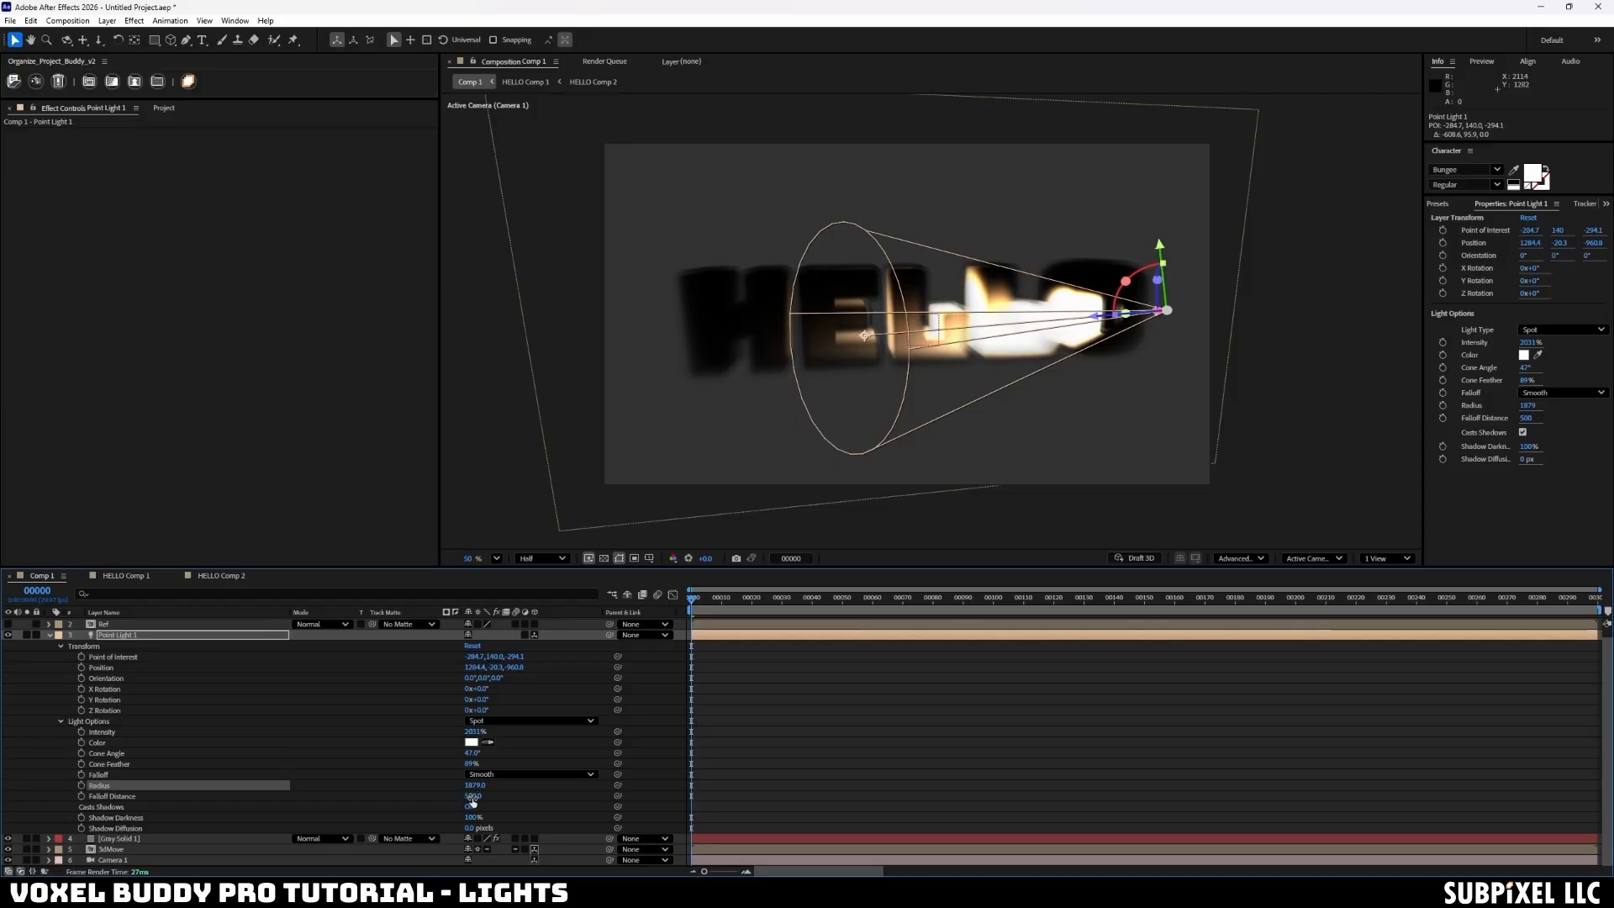
pyautogui.moveTo(468, 796); pyautogui.dragTo(562, 785)
pyautogui.moveTo(410, 764); pyautogui.dragTo(1337, 705)
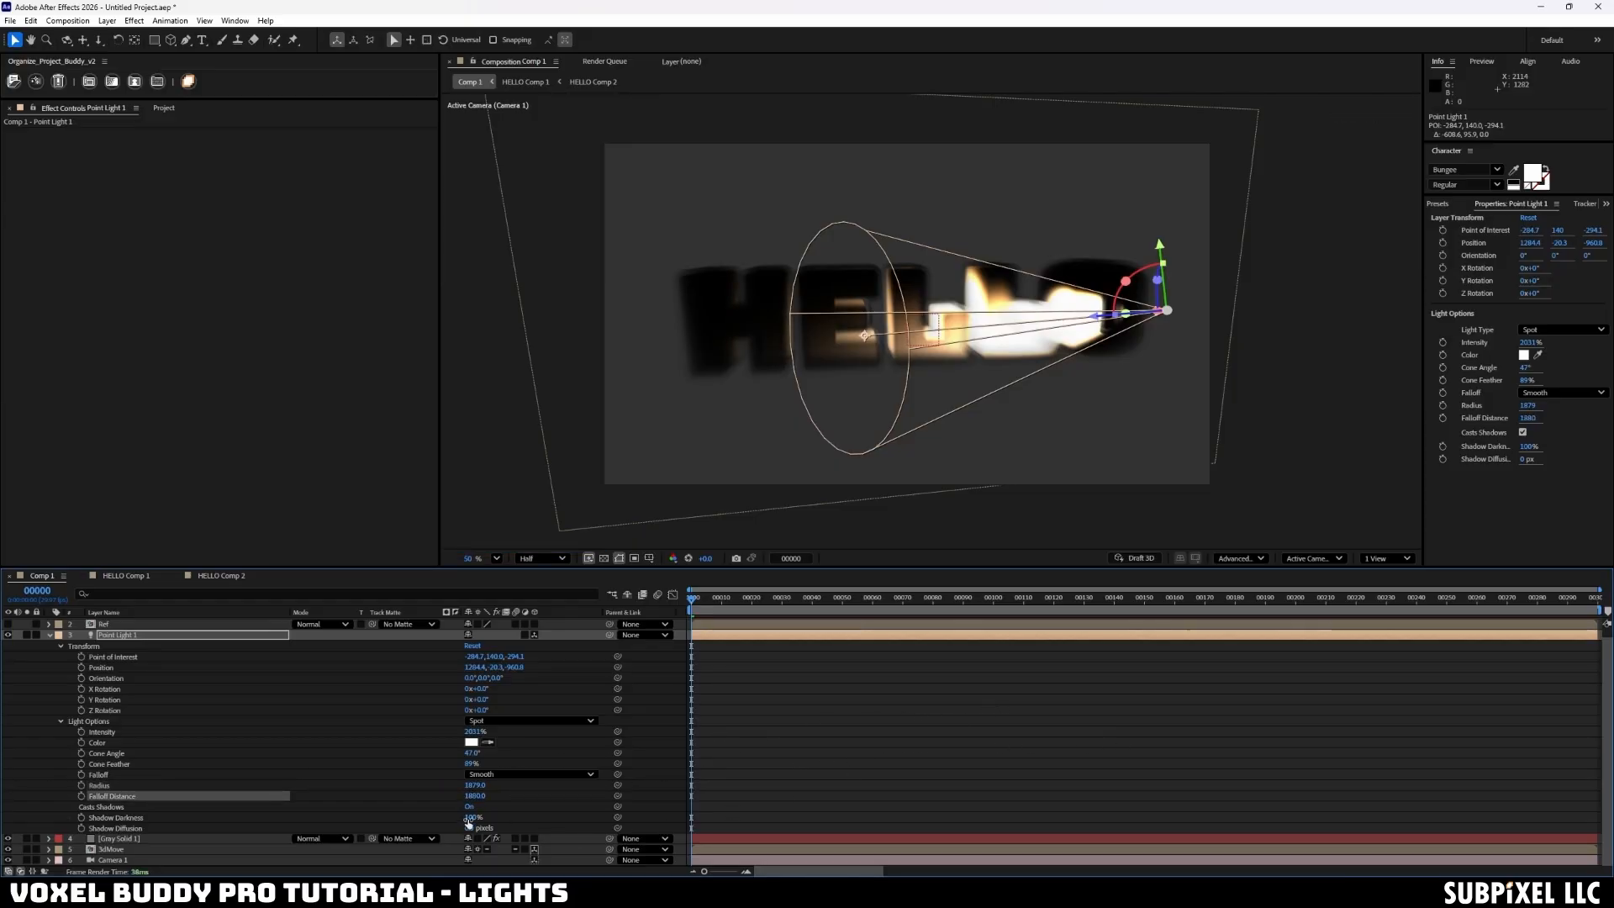
# - Try the spot light's Shadow Darkness at 0% and 61%, adjust its Shadow Diffusion, and undo these shadow changes
pyautogui.moveTo(473, 817); pyautogui.dragTo(624, 811)
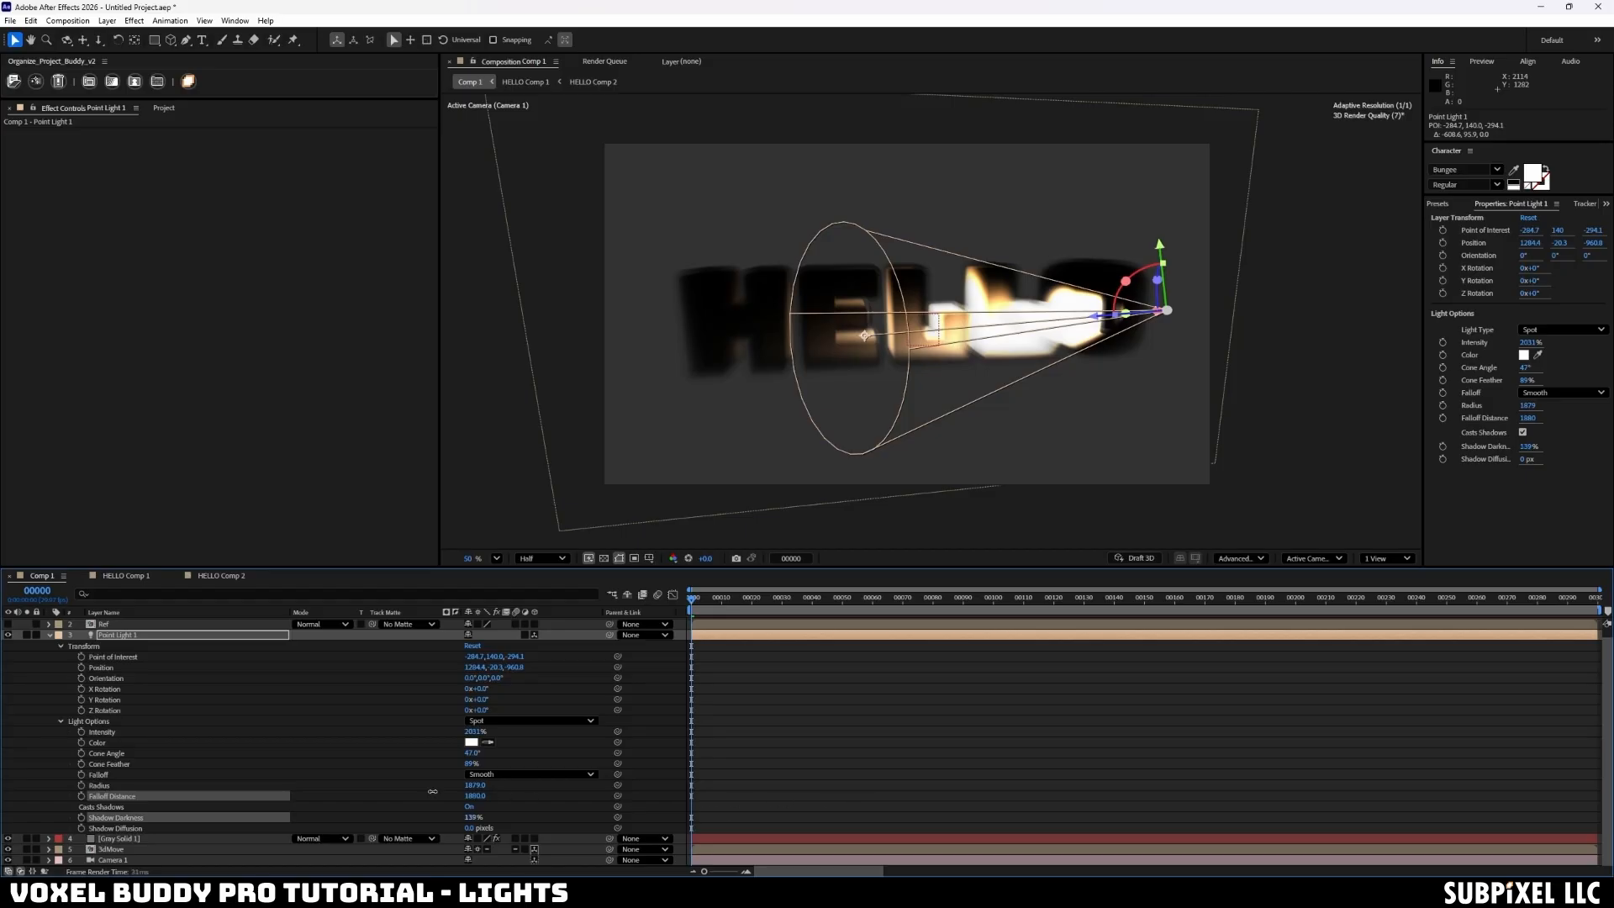
pyautogui.moveTo(432, 791); pyautogui.dragTo(277, 797)
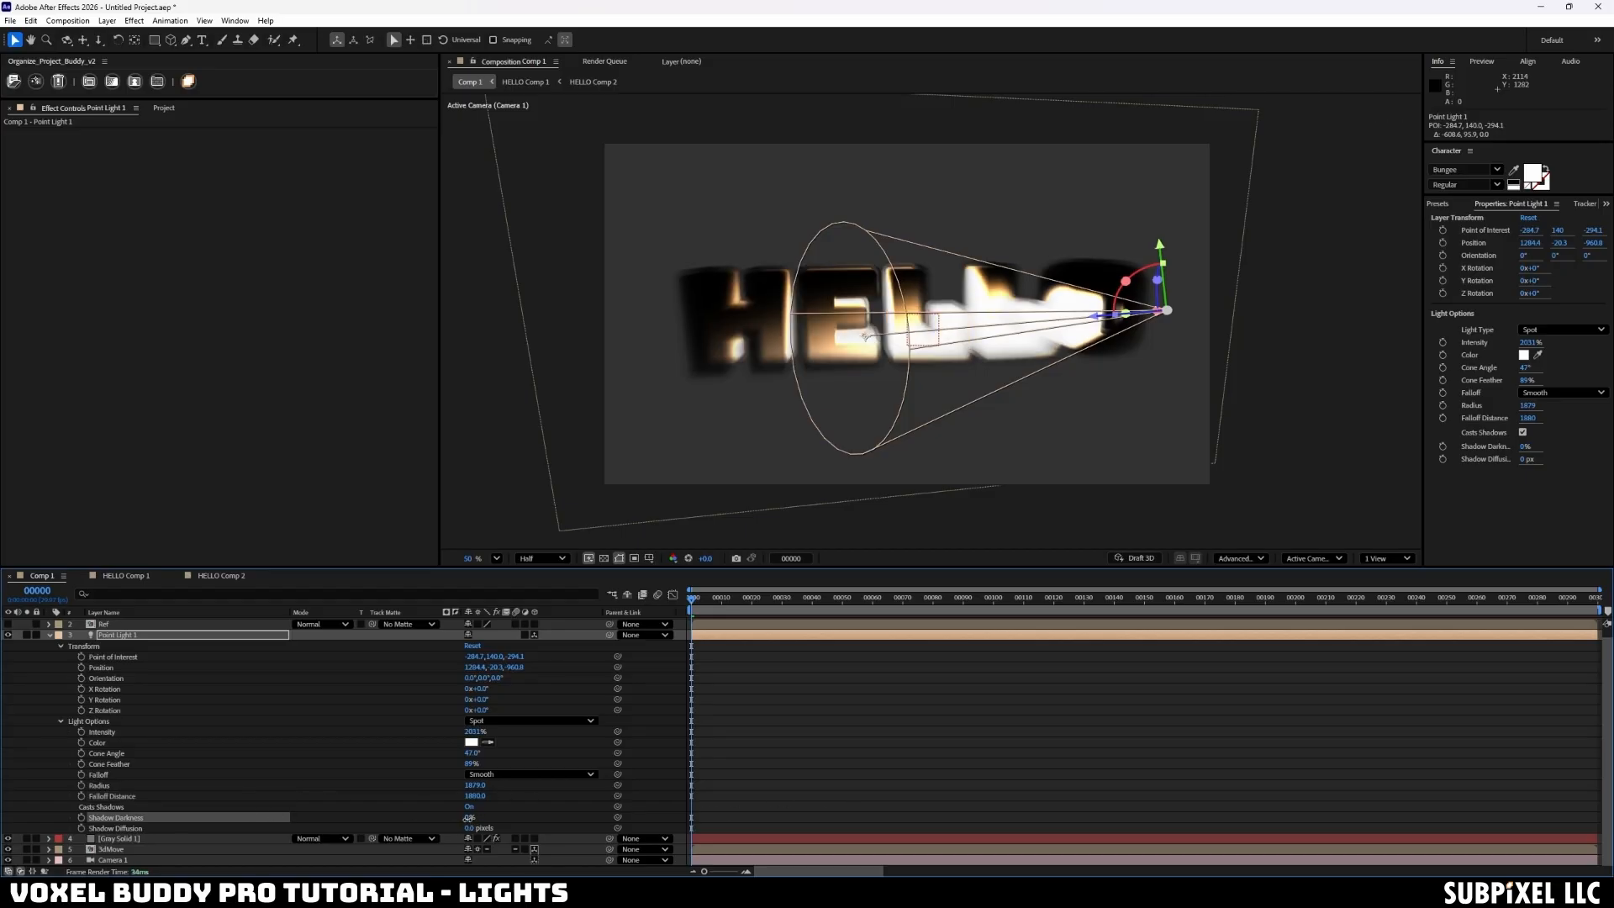
pyautogui.moveTo(468, 817); pyautogui.dragTo(671, 810)
pyautogui.moveTo(550, 813); pyautogui.dragTo(229, 812)
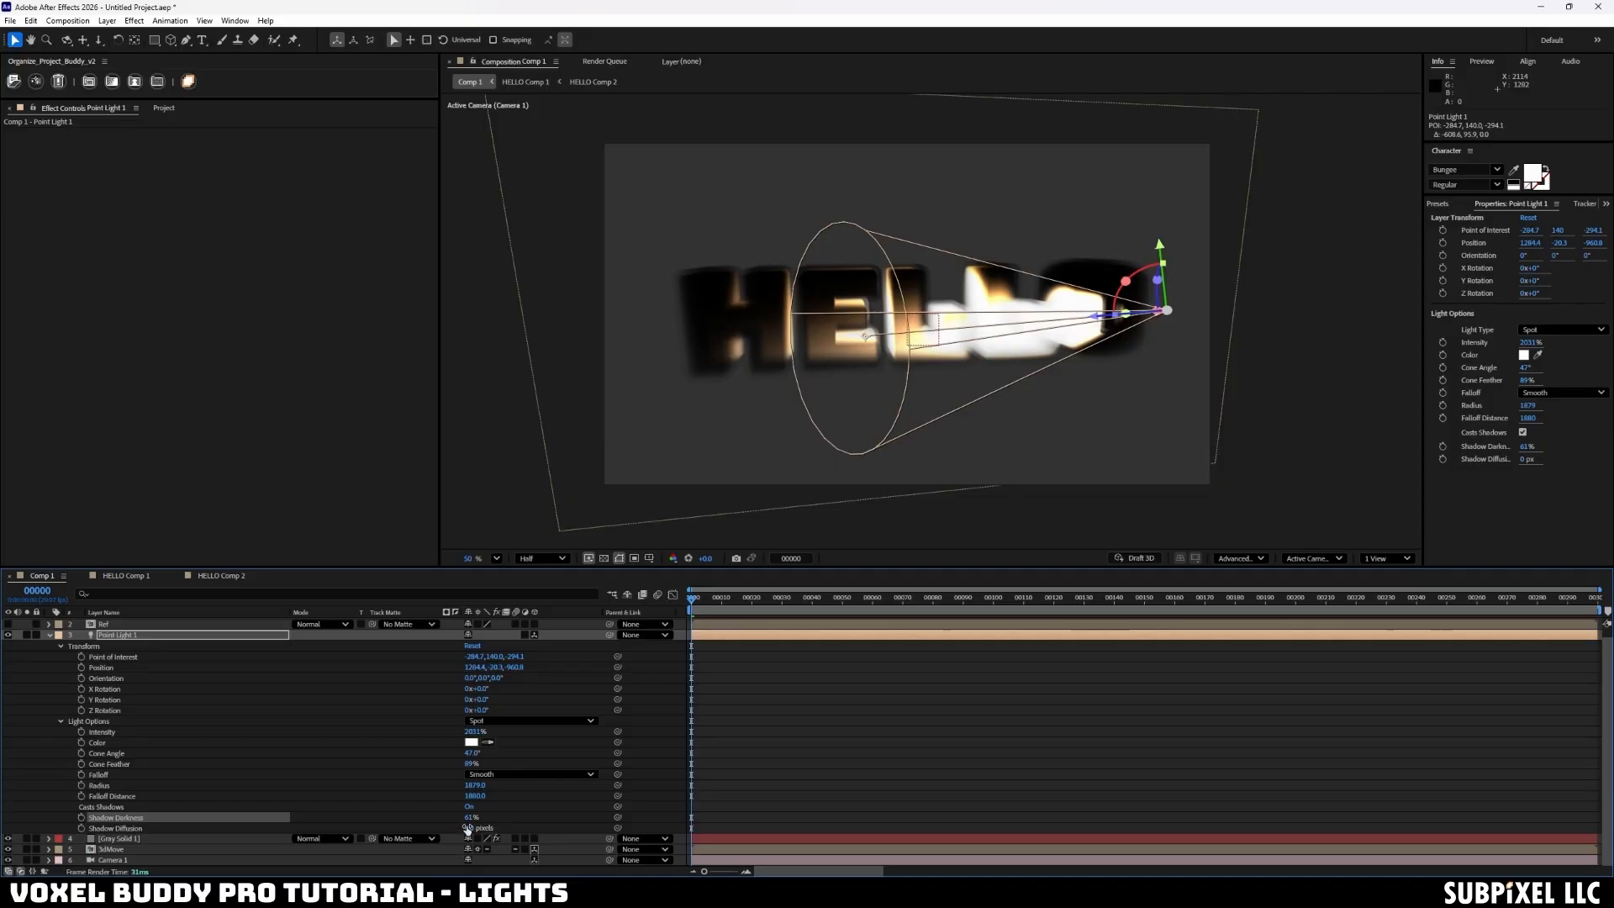
pyautogui.moveTo(468, 827); pyautogui.dragTo(496, 820)
pyautogui.moveTo(671, 798); pyautogui.dragTo(522, 808)
pyautogui.hotkey('ctrl', 'z')
pyautogui.hotkey('ctrl', 'z')
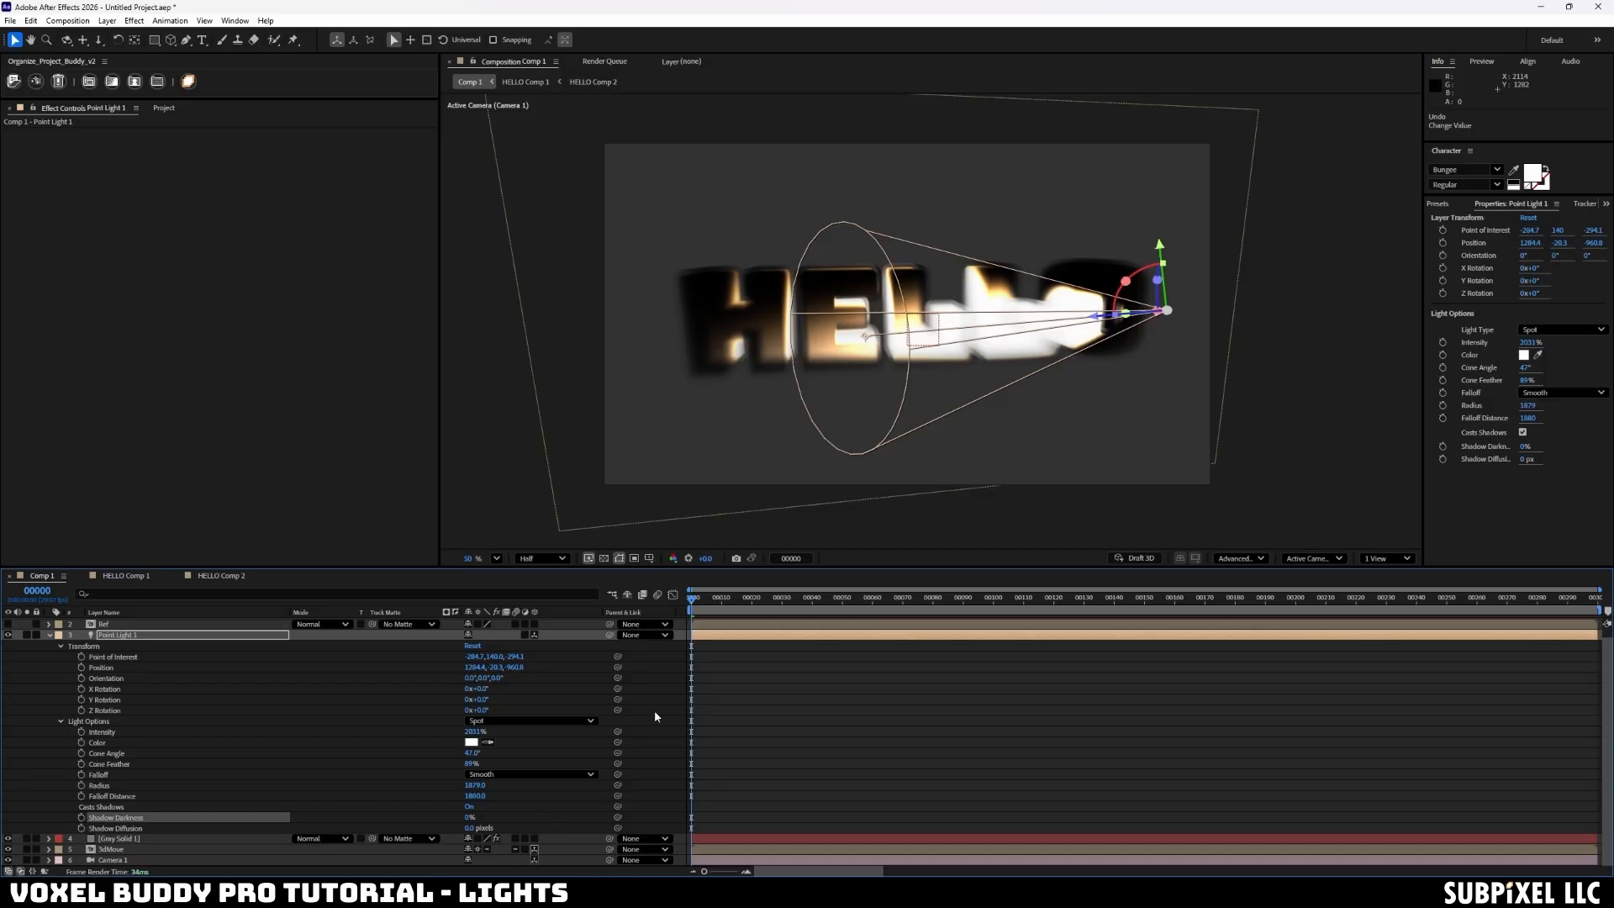
pyautogui.hotkey('ctrl', 'shift', 'z')
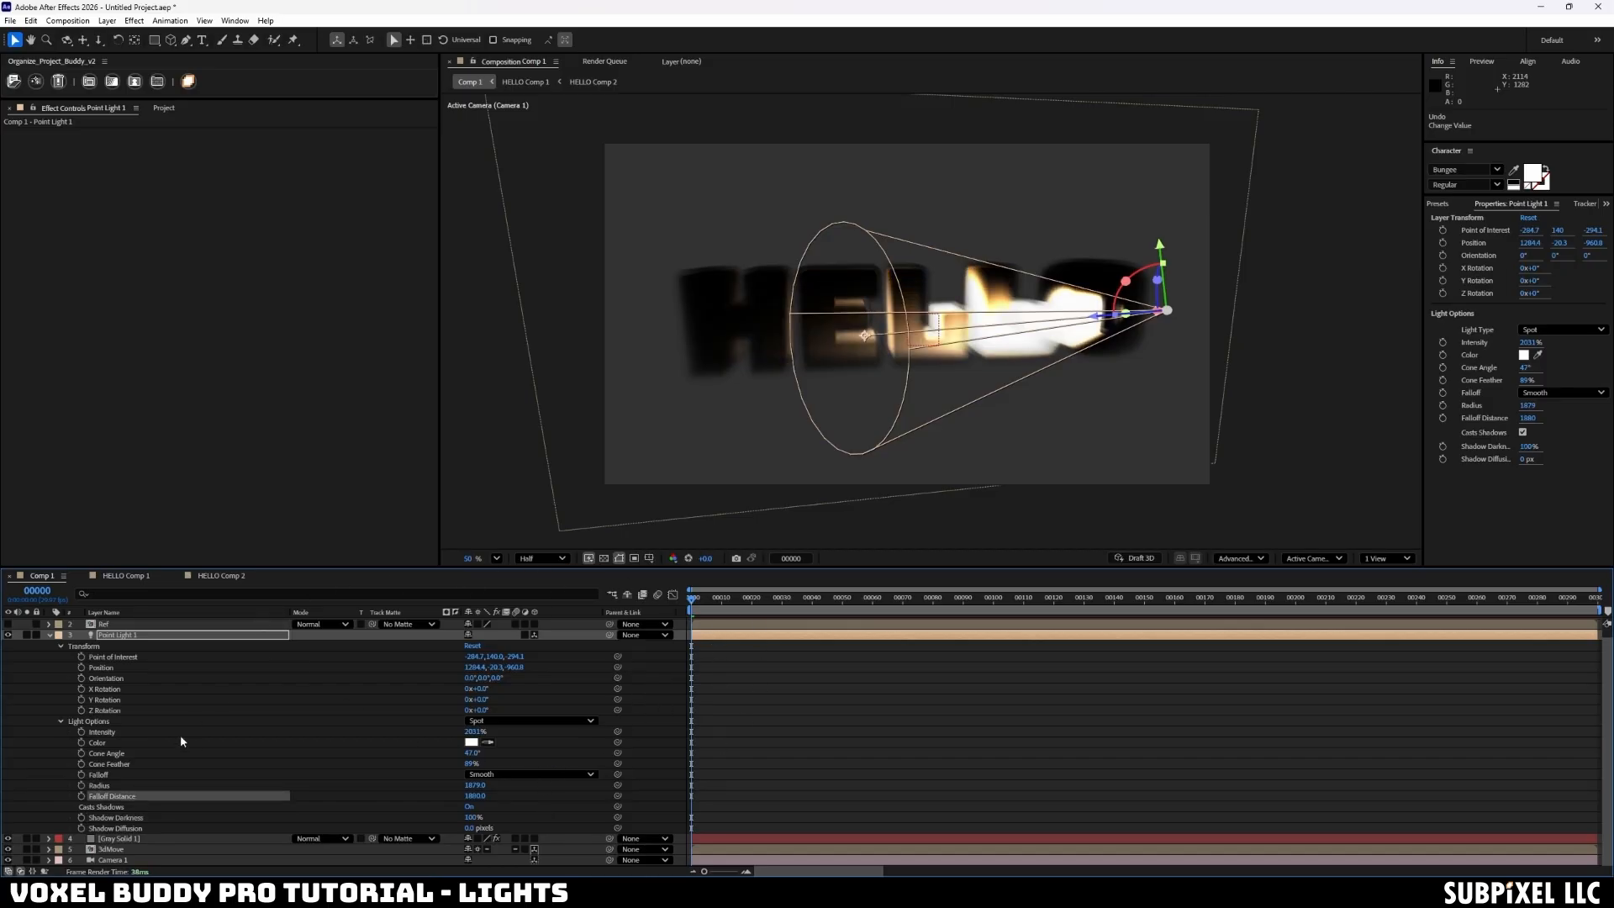
# - Change the light type to Parallel and lower its Intensity to about 1450%
pyautogui.click(533, 720)
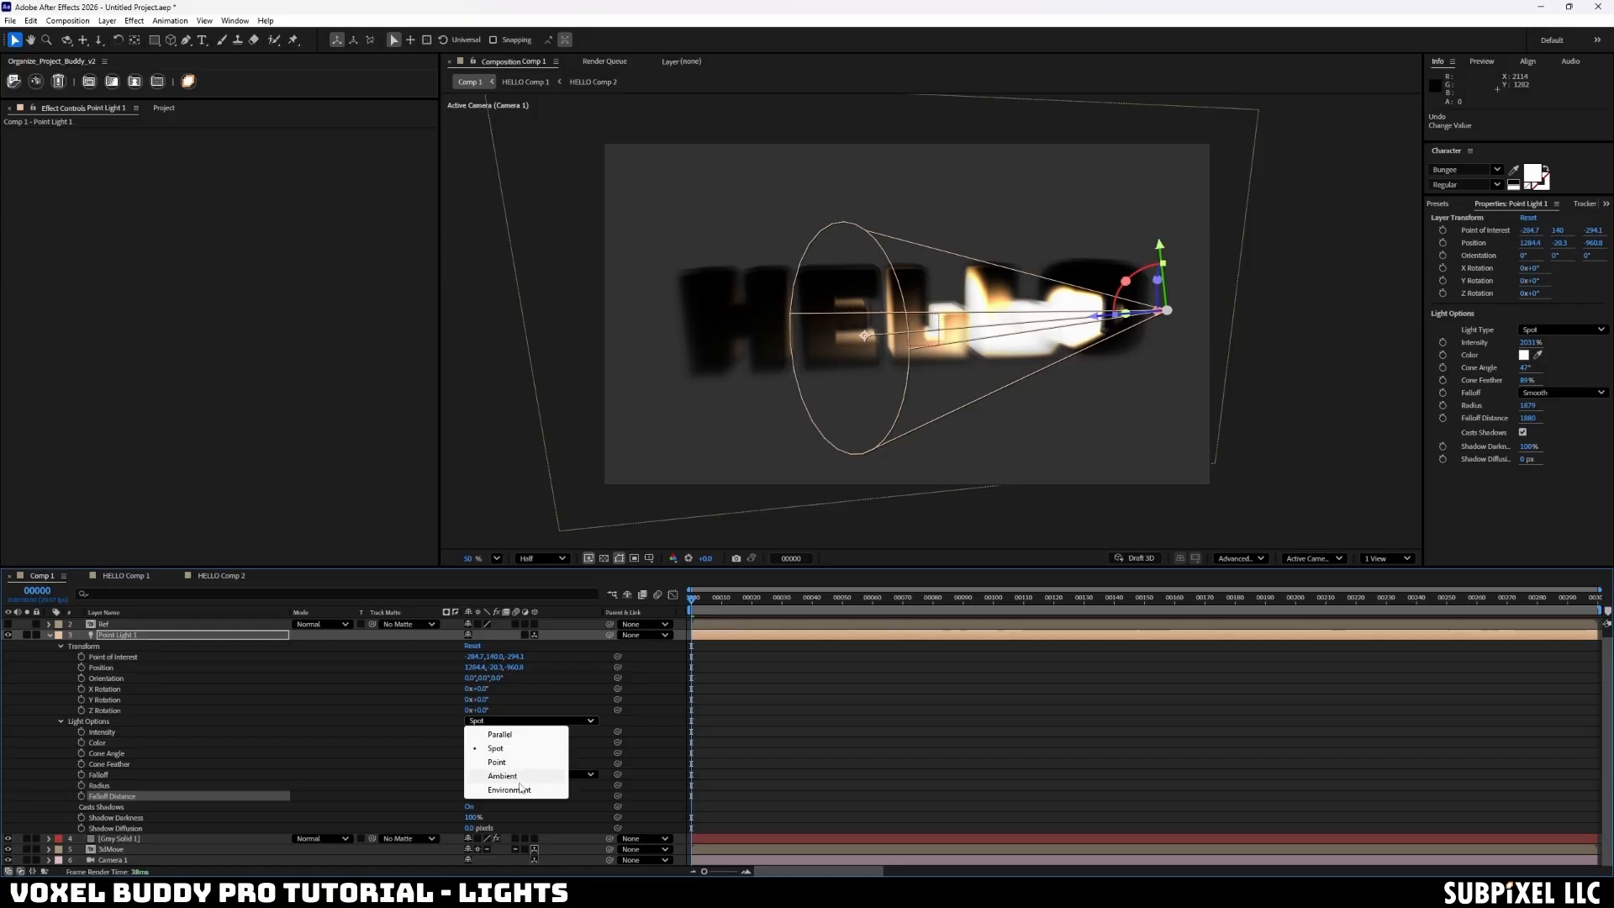
pyautogui.click(500, 734)
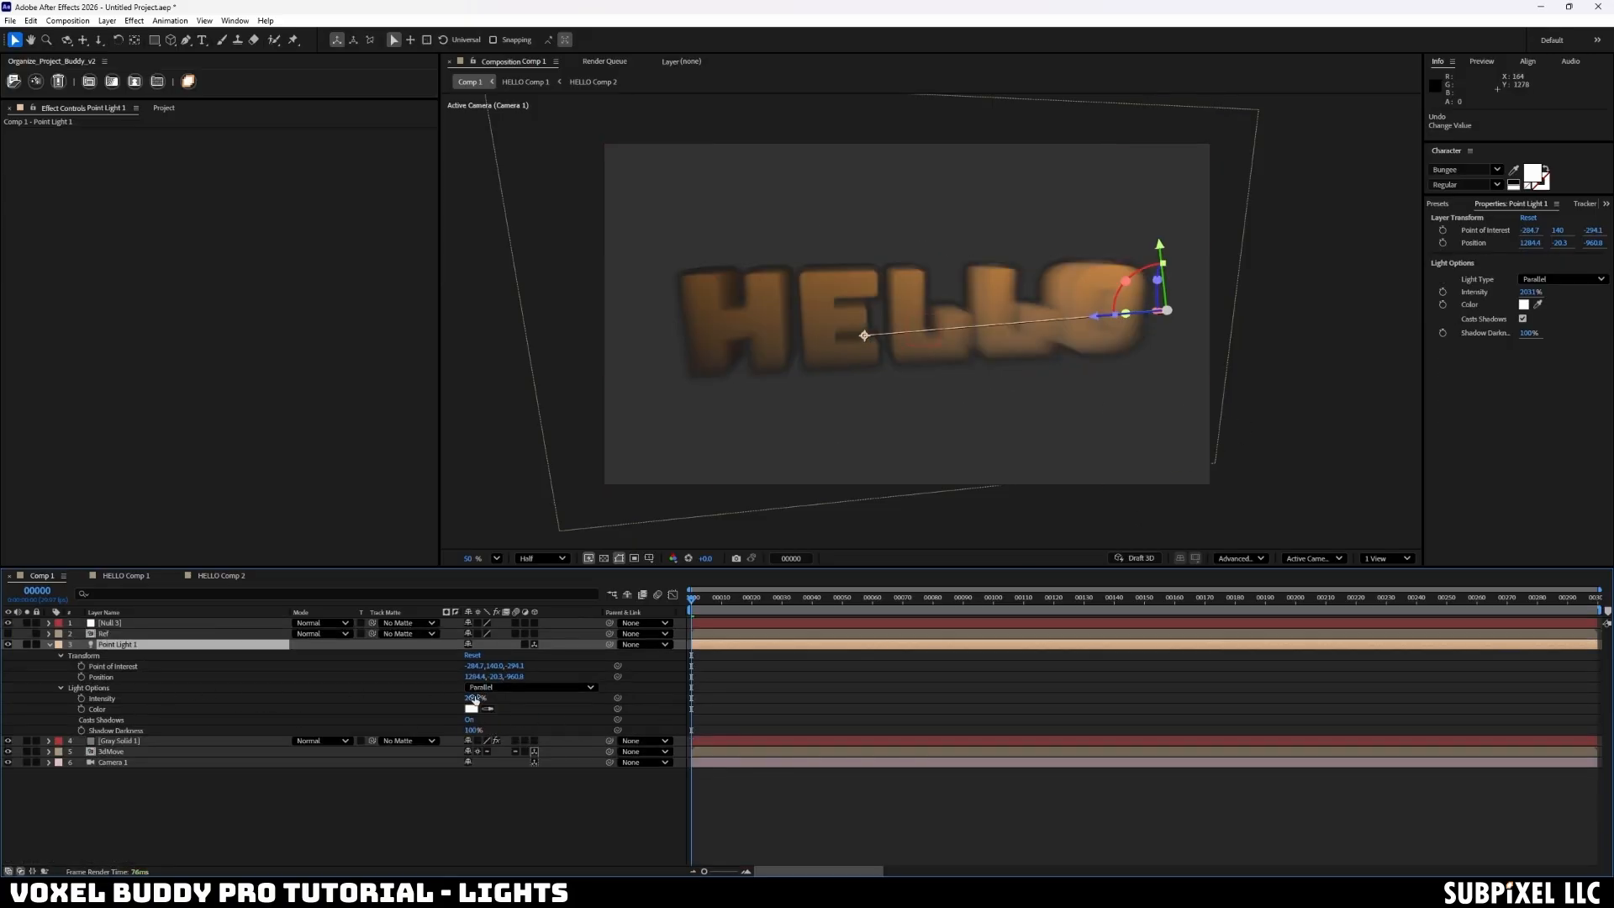
pyautogui.moveTo(475, 699); pyautogui.dragTo(445, 700)
# - Change the light type to Ambient with 100% Intensity, then vary the Intensity and undo that variation
pyautogui.click(538, 687)
pyautogui.click(520, 746)
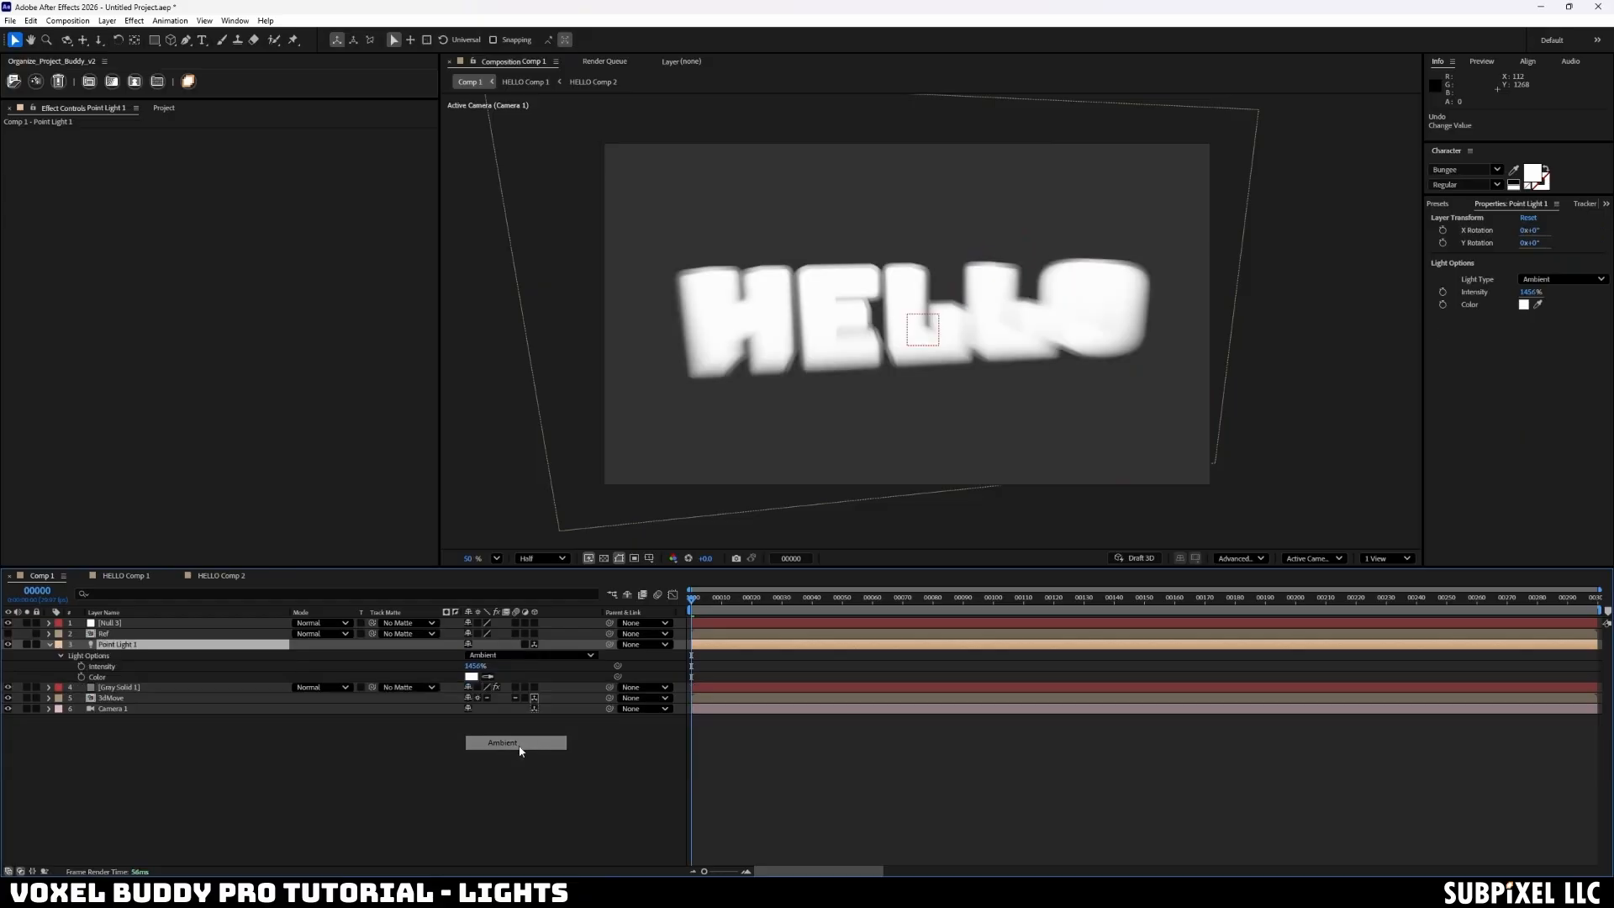
pyautogui.click(475, 666)
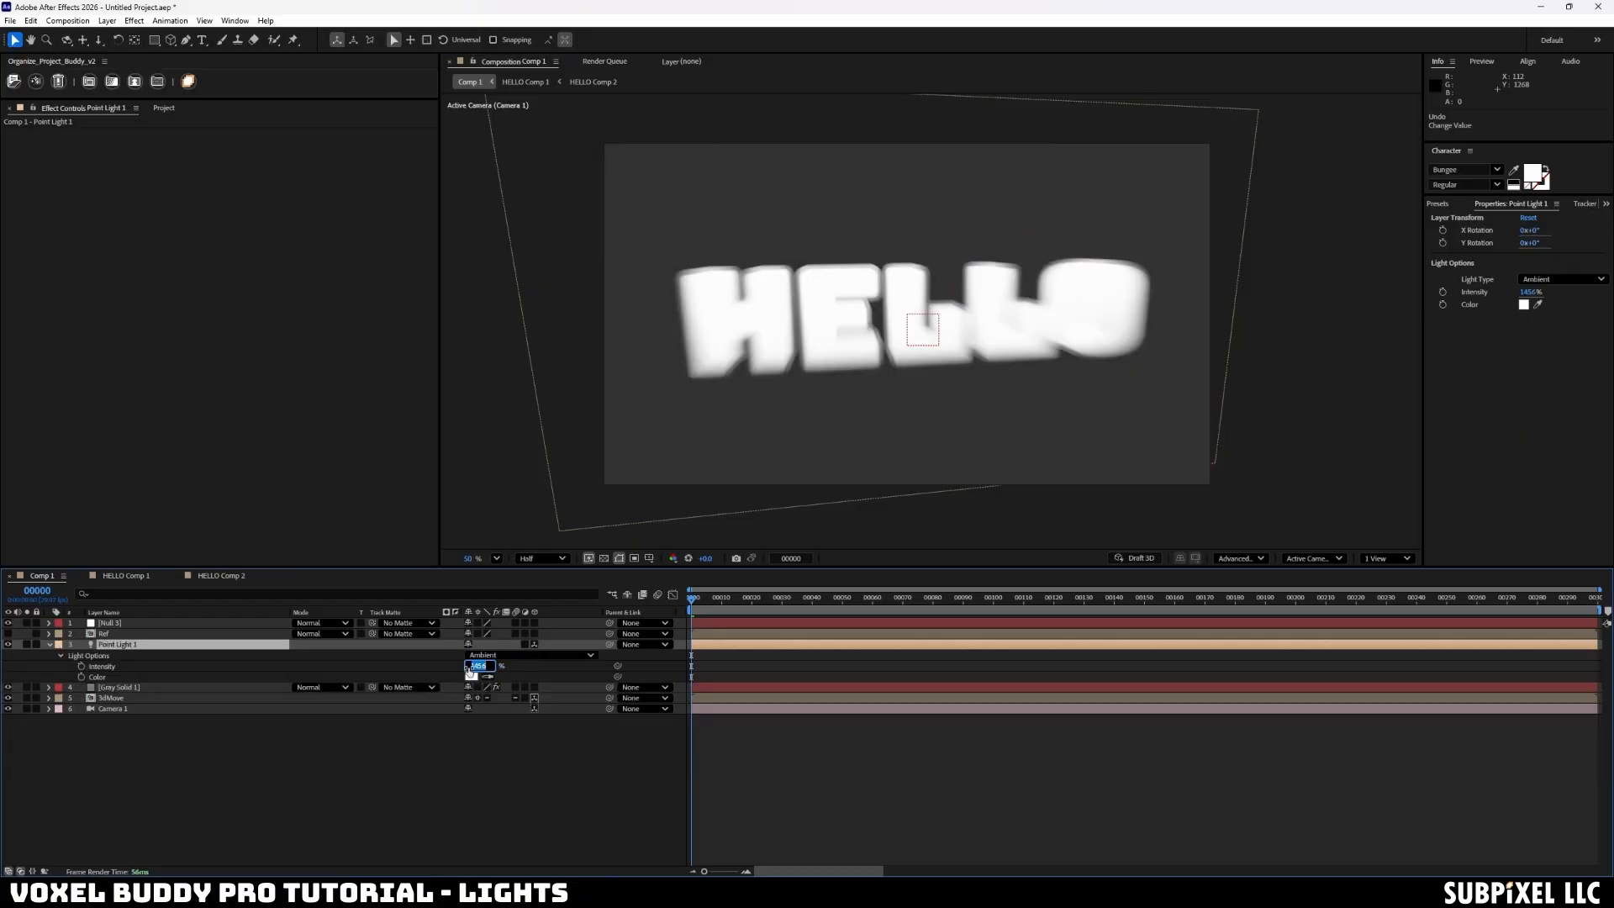
pyautogui.write('100')
pyautogui.press('Return')
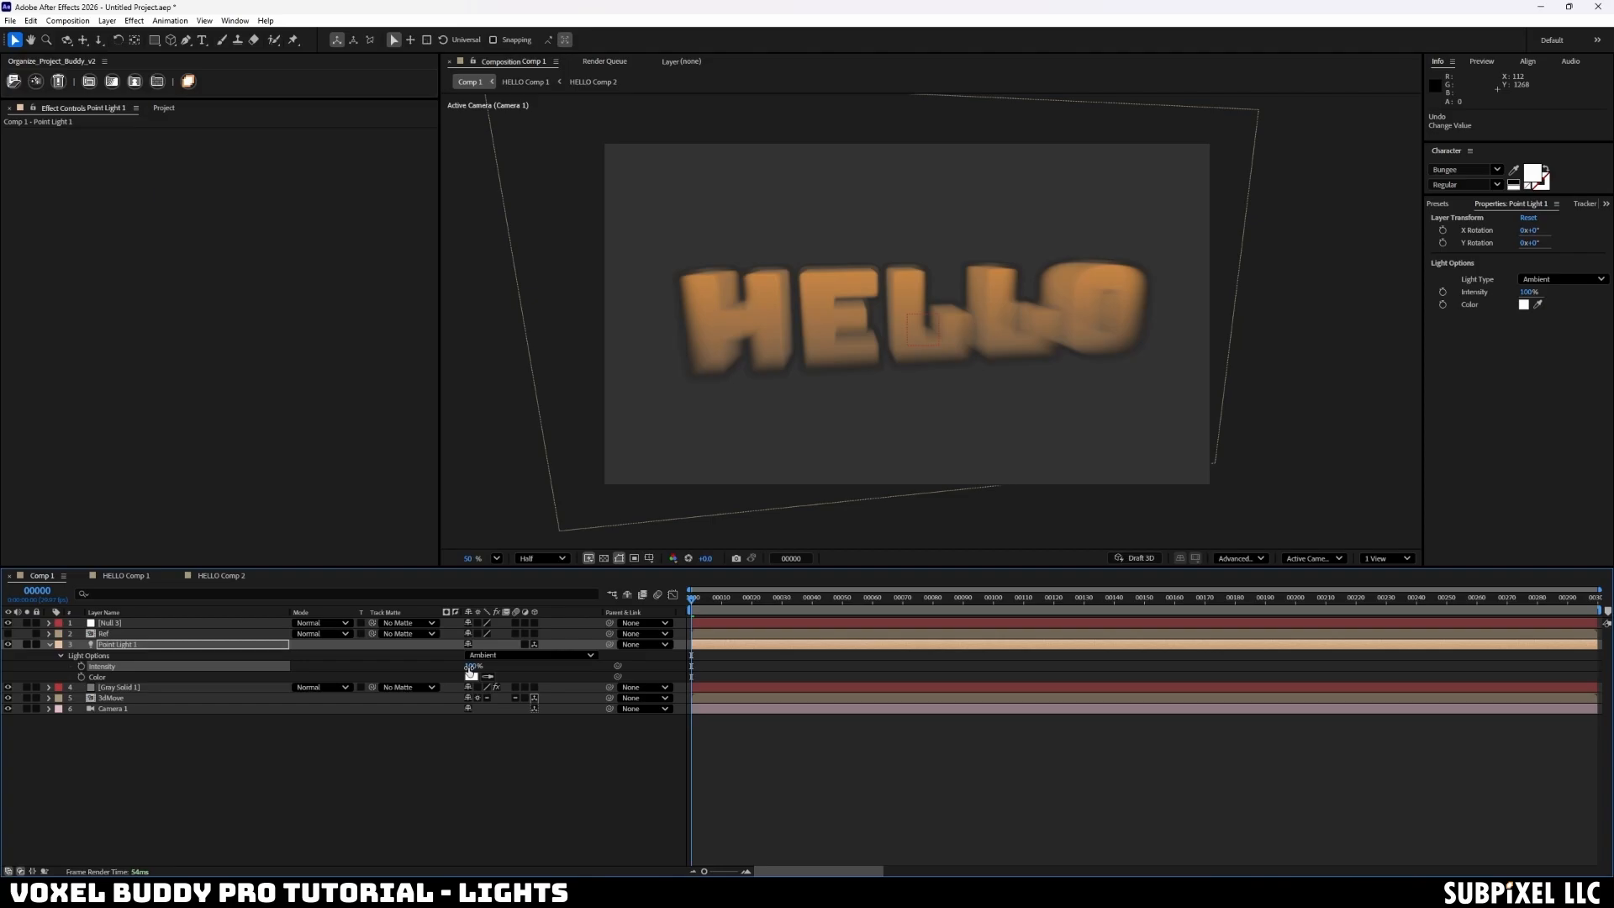
pyautogui.moveTo(449, 665); pyautogui.dragTo(482, 602)
pyautogui.hotkey('ctrl', 'z')
# - Change the light type to Environment with about 141% Intensity, and toggle its Casts Shadows setting before undoing the toggle
pyautogui.click(508, 656)
pyautogui.click(510, 723)
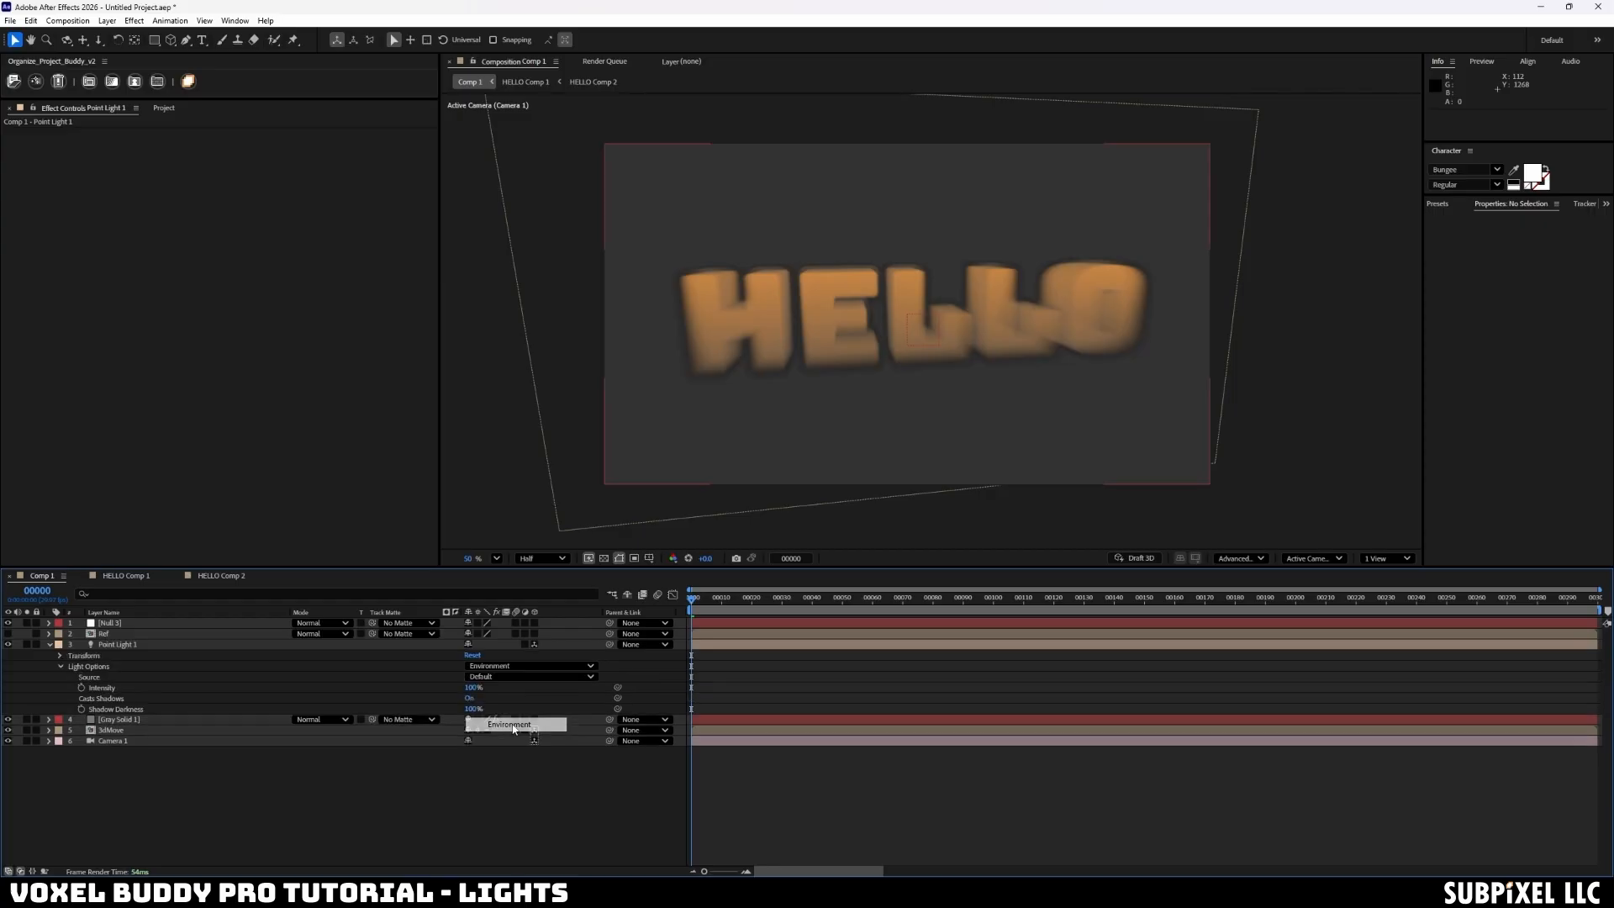
pyautogui.moveTo(475, 691)
pyautogui.mouseDown()
pyautogui.moveTo(505, 692)
pyautogui.moveTo(471, 694)
pyautogui.moveTo(478, 706)
pyautogui.mouseUp()
pyautogui.click(469, 697)
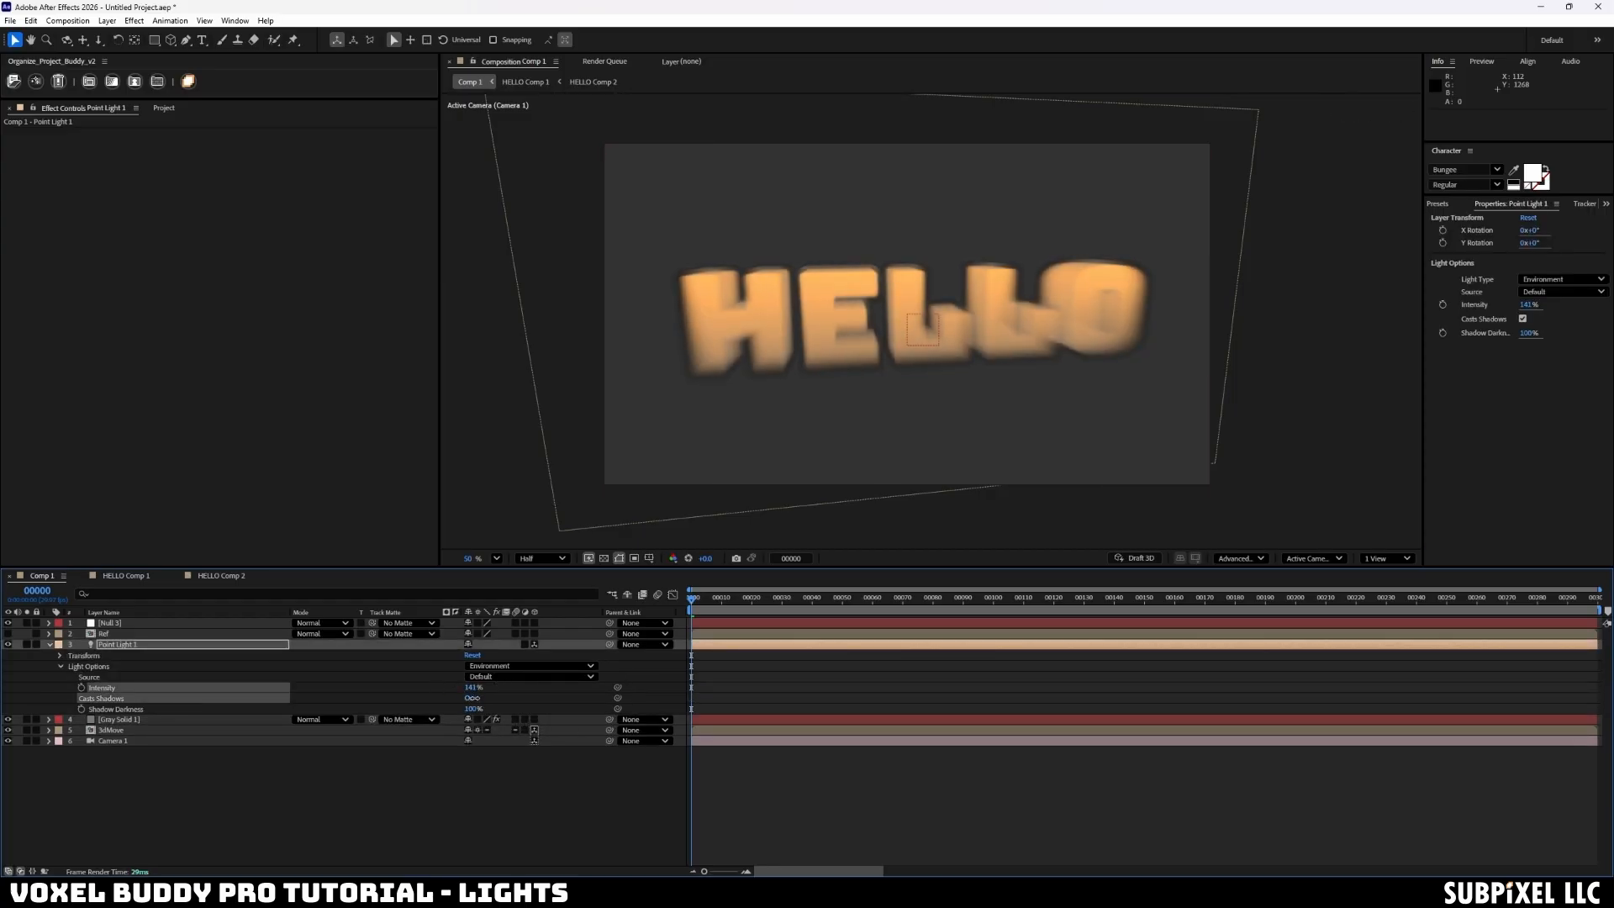
pyautogui.hotkey('ctrl', 'z')
# - Change the light type to Parallel with about 561% Intensity and move the light to about 517, 117, -390
pyautogui.click(532, 667)
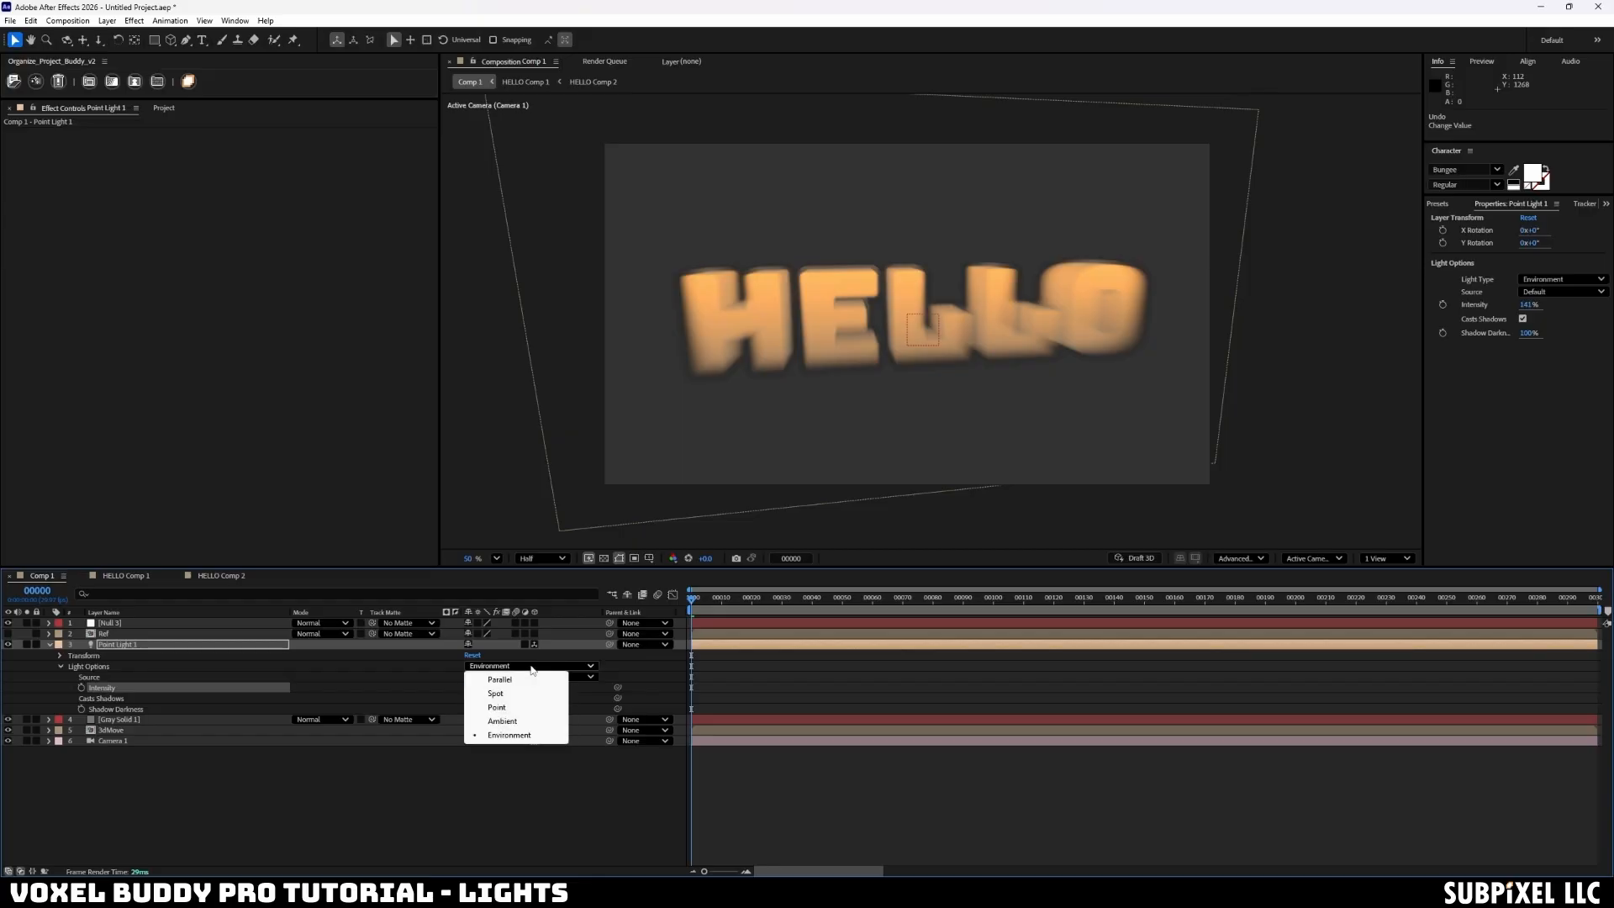
pyautogui.click(529, 679)
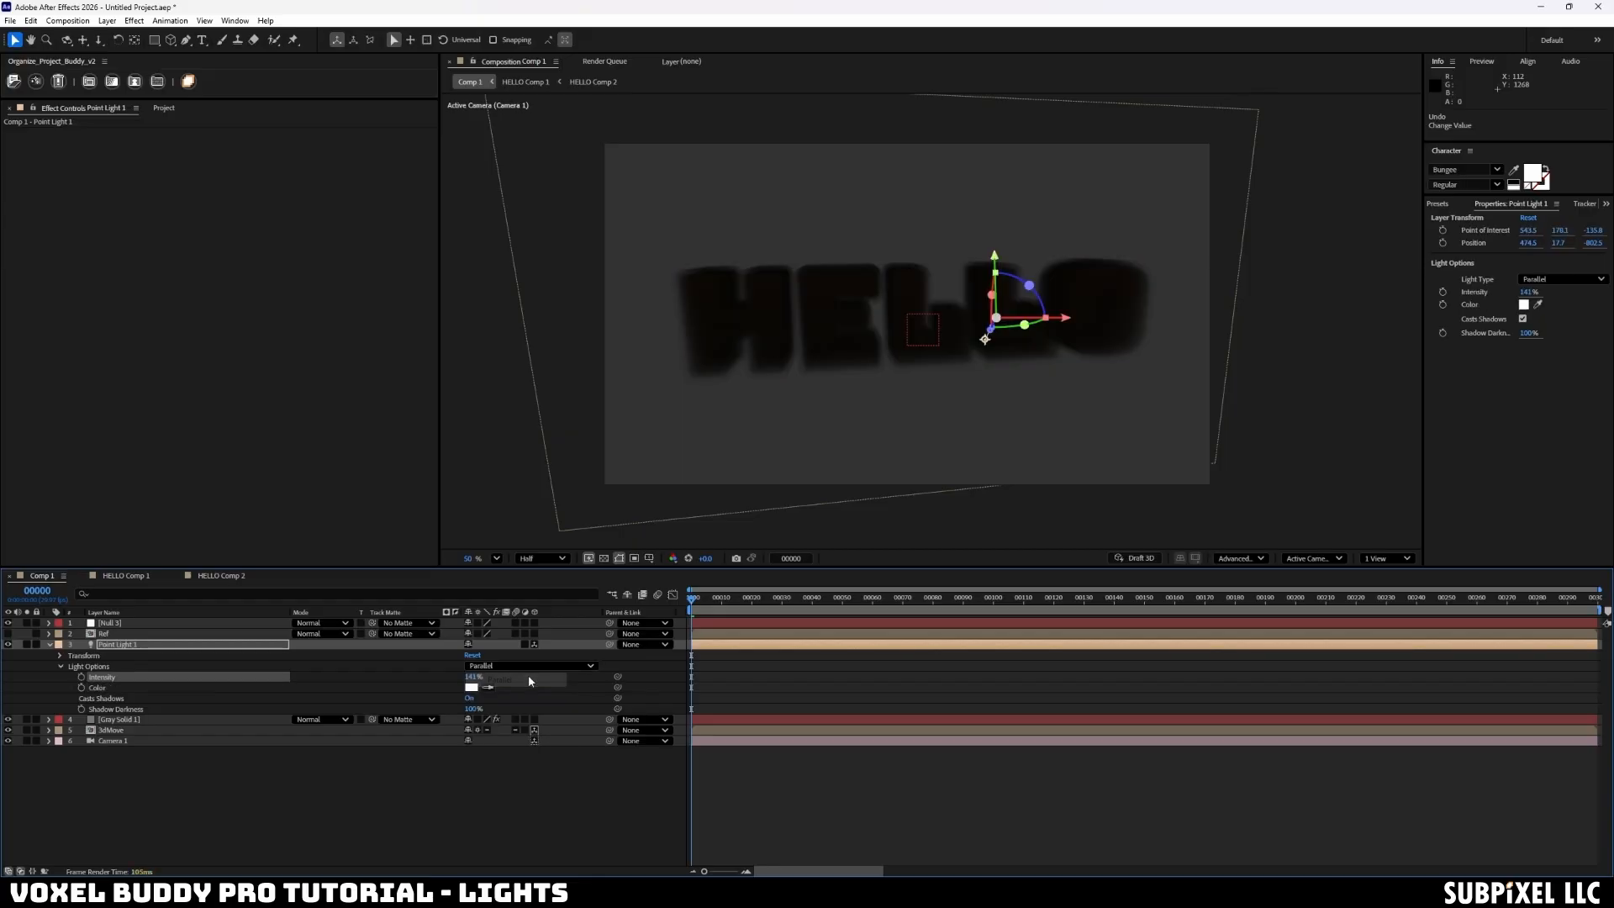
pyautogui.moveTo(474, 676); pyautogui.dragTo(731, 669)
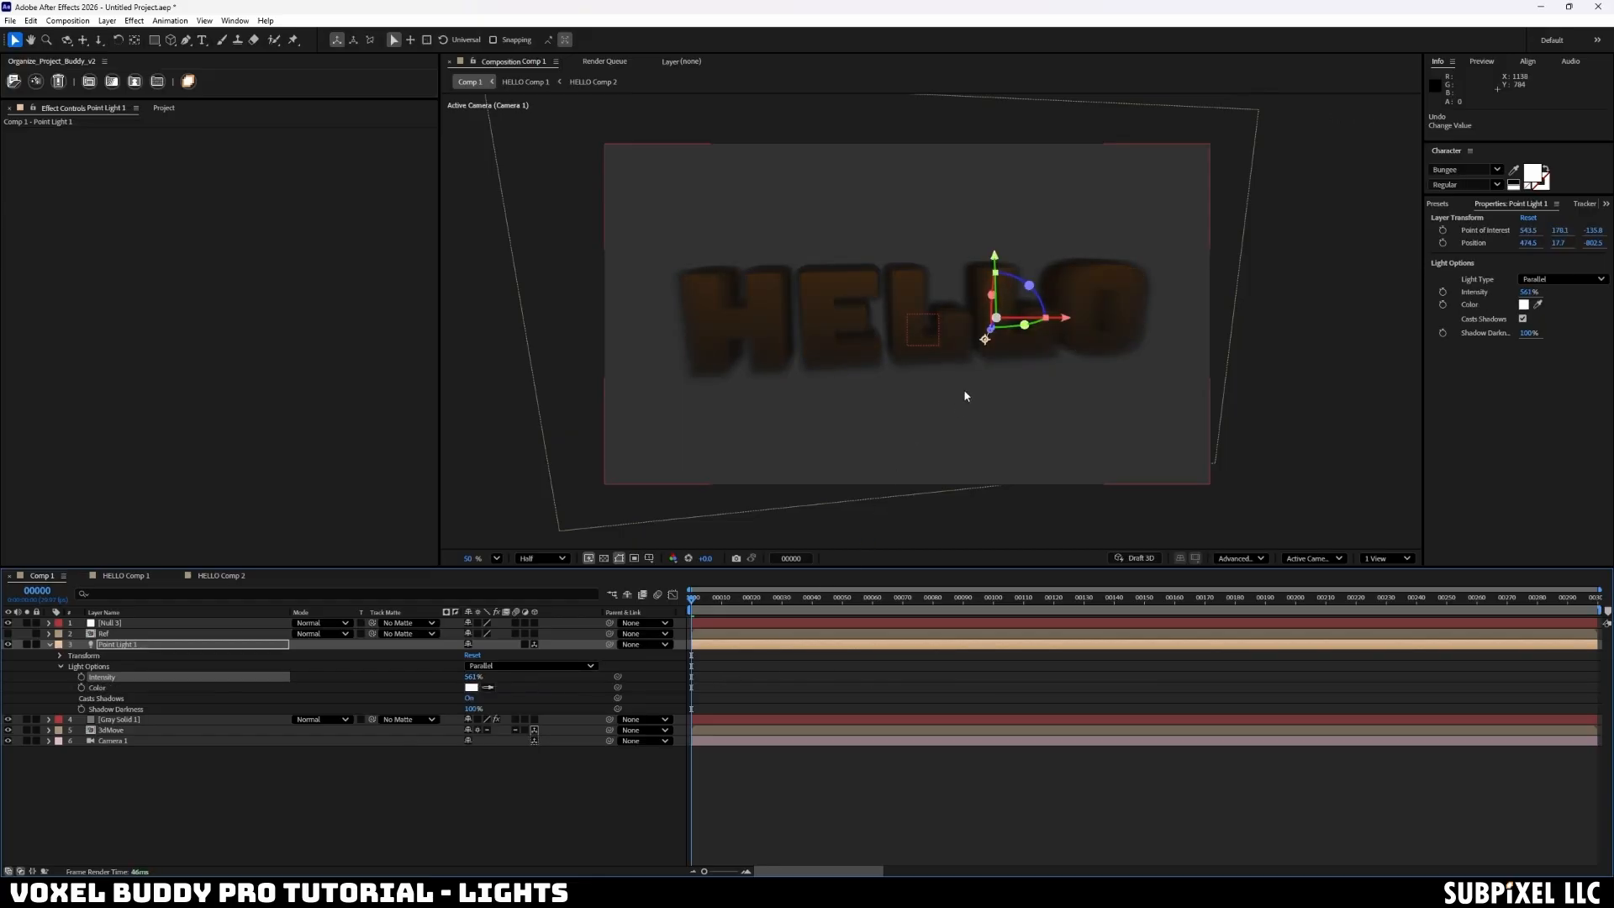
pyautogui.moveTo(990, 330); pyautogui.dragTo(1127, 302)
# - Change the light type back to Point and move it to about 1542 in X, then back across the text to the H
pyautogui.click(521, 666)
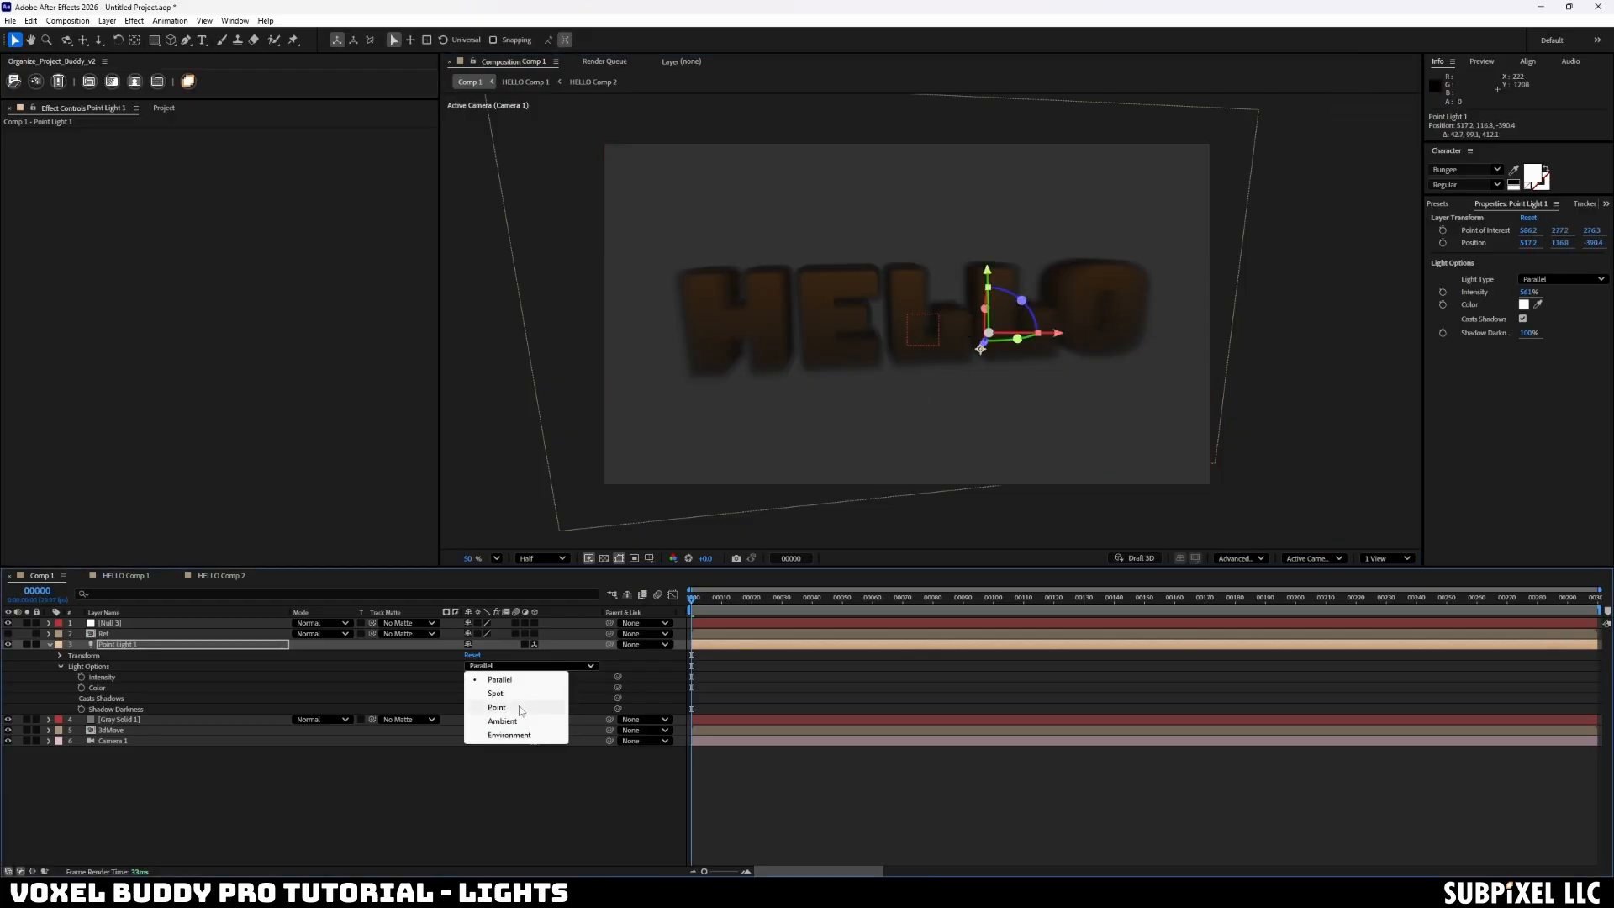
pyautogui.click(497, 707)
pyautogui.moveTo(1052, 334); pyautogui.dragTo(1219, 357)
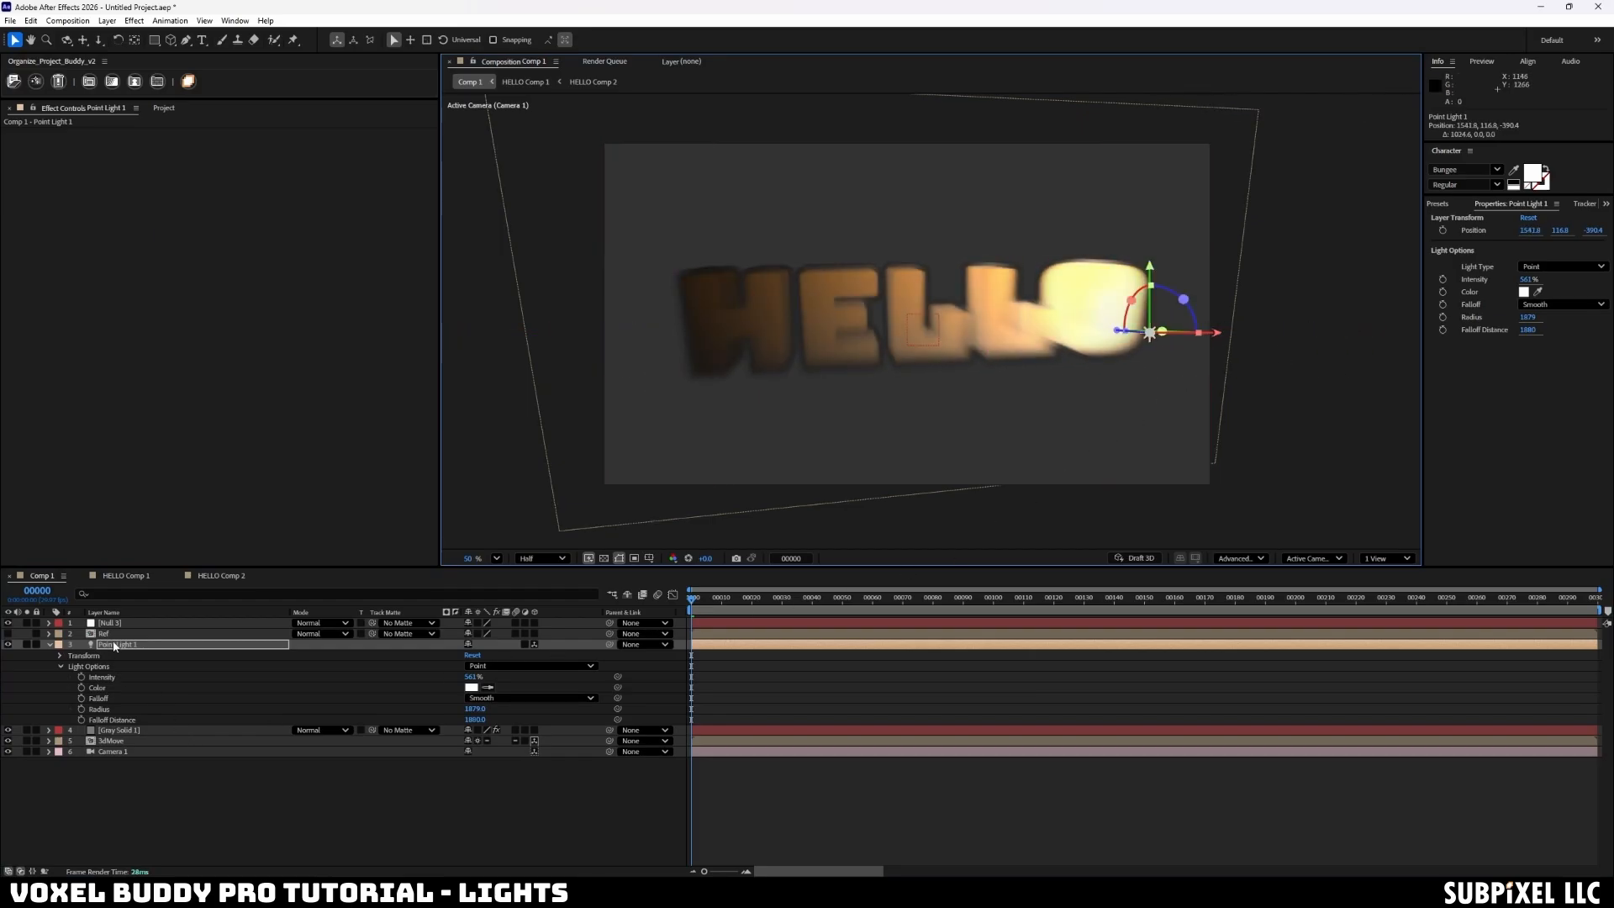
pyautogui.scroll(5, 858, 259)
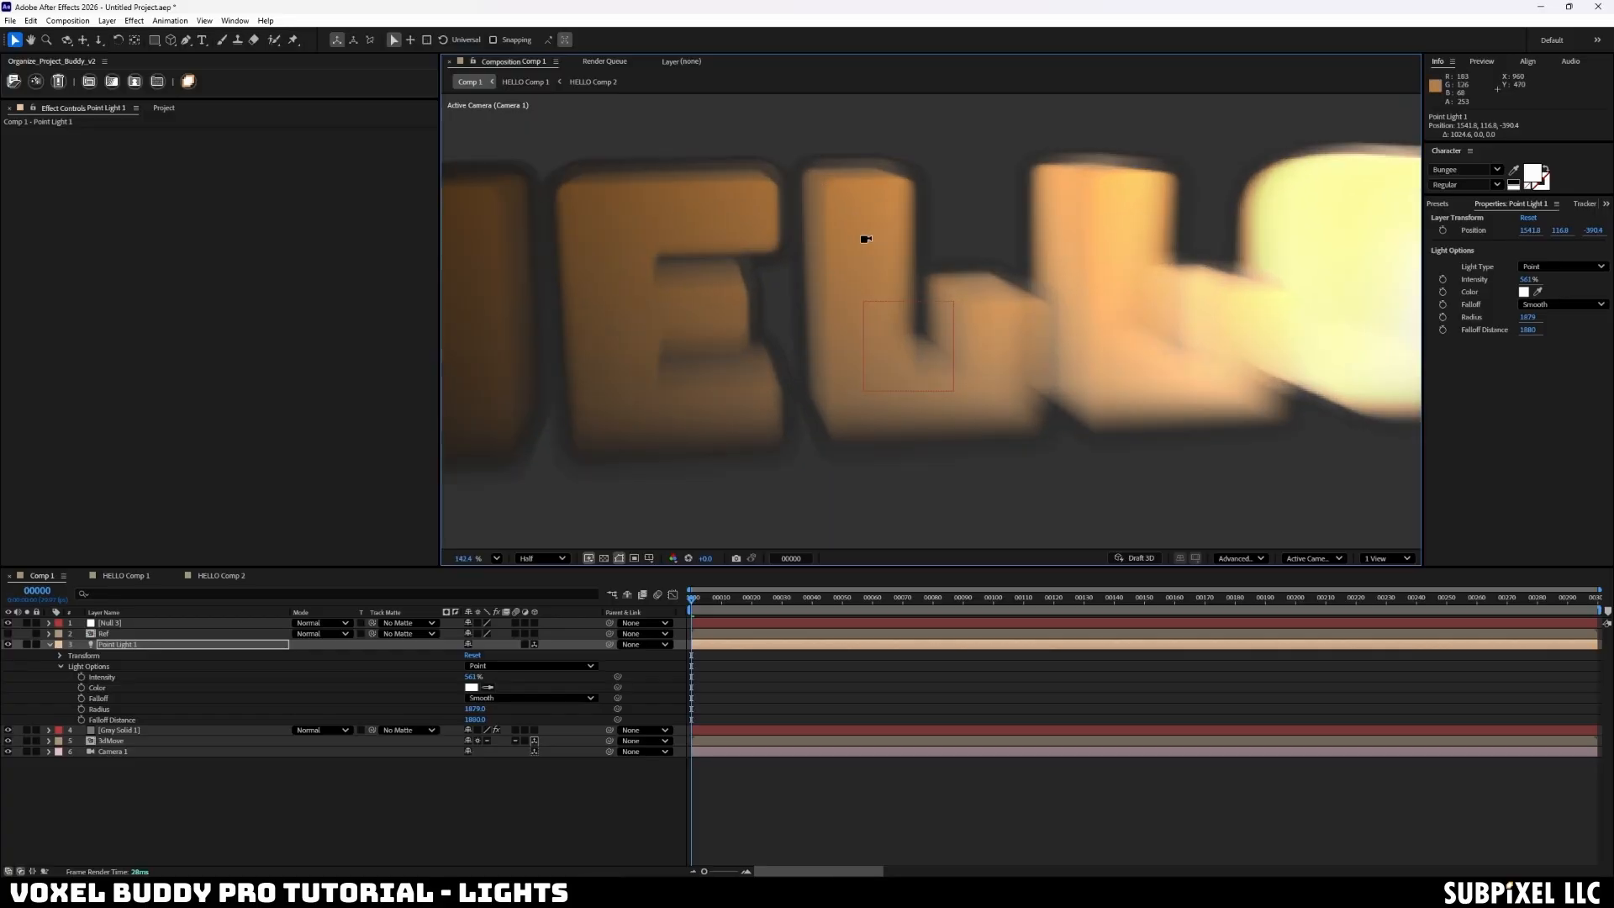
pyautogui.scroll(-5, 865, 238)
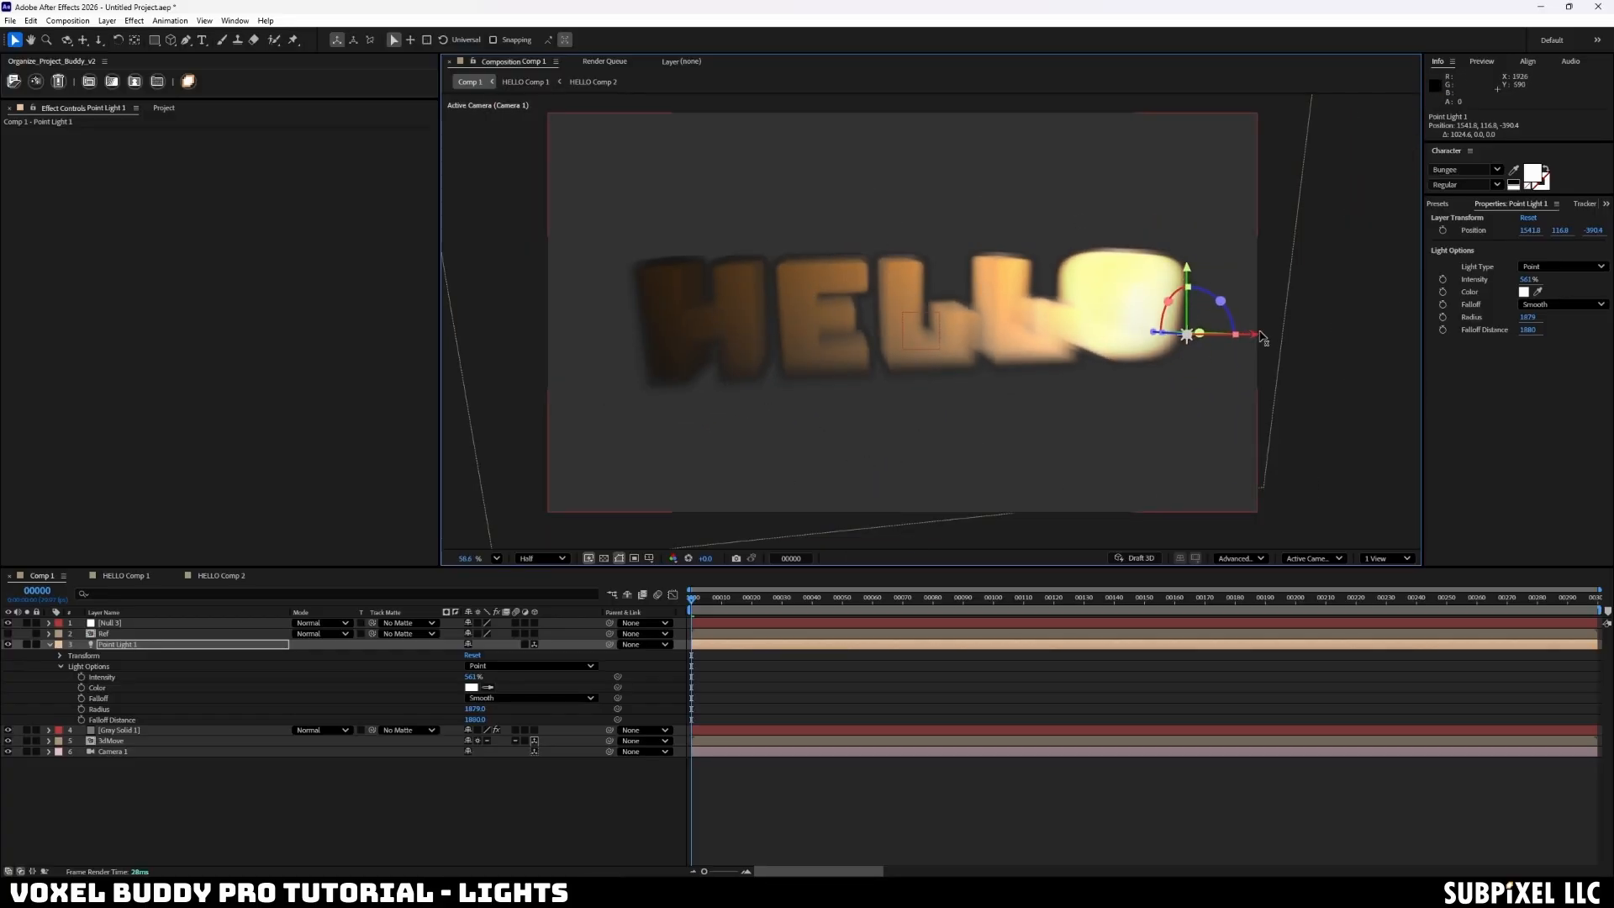
pyautogui.moveTo(1261, 336); pyautogui.dragTo(743, 405)
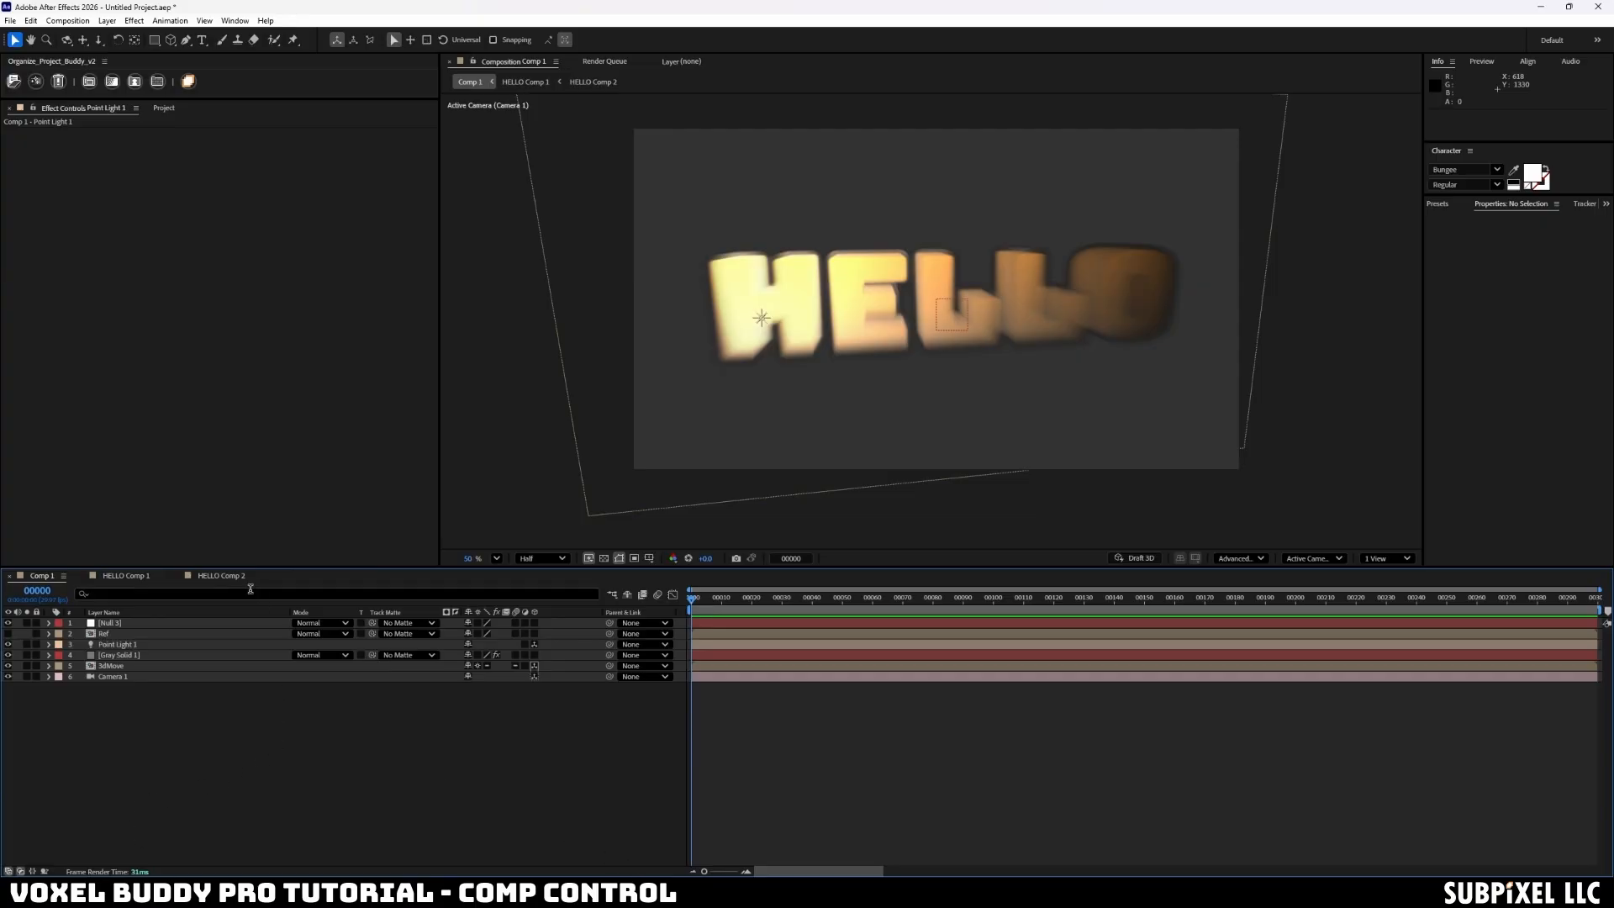
# - Look through HELLO Comp 1 and Comp 1, then open HELLO Comp 2 and select its HELLO text layer
pyautogui.click(203, 578)
pyautogui.click(113, 575)
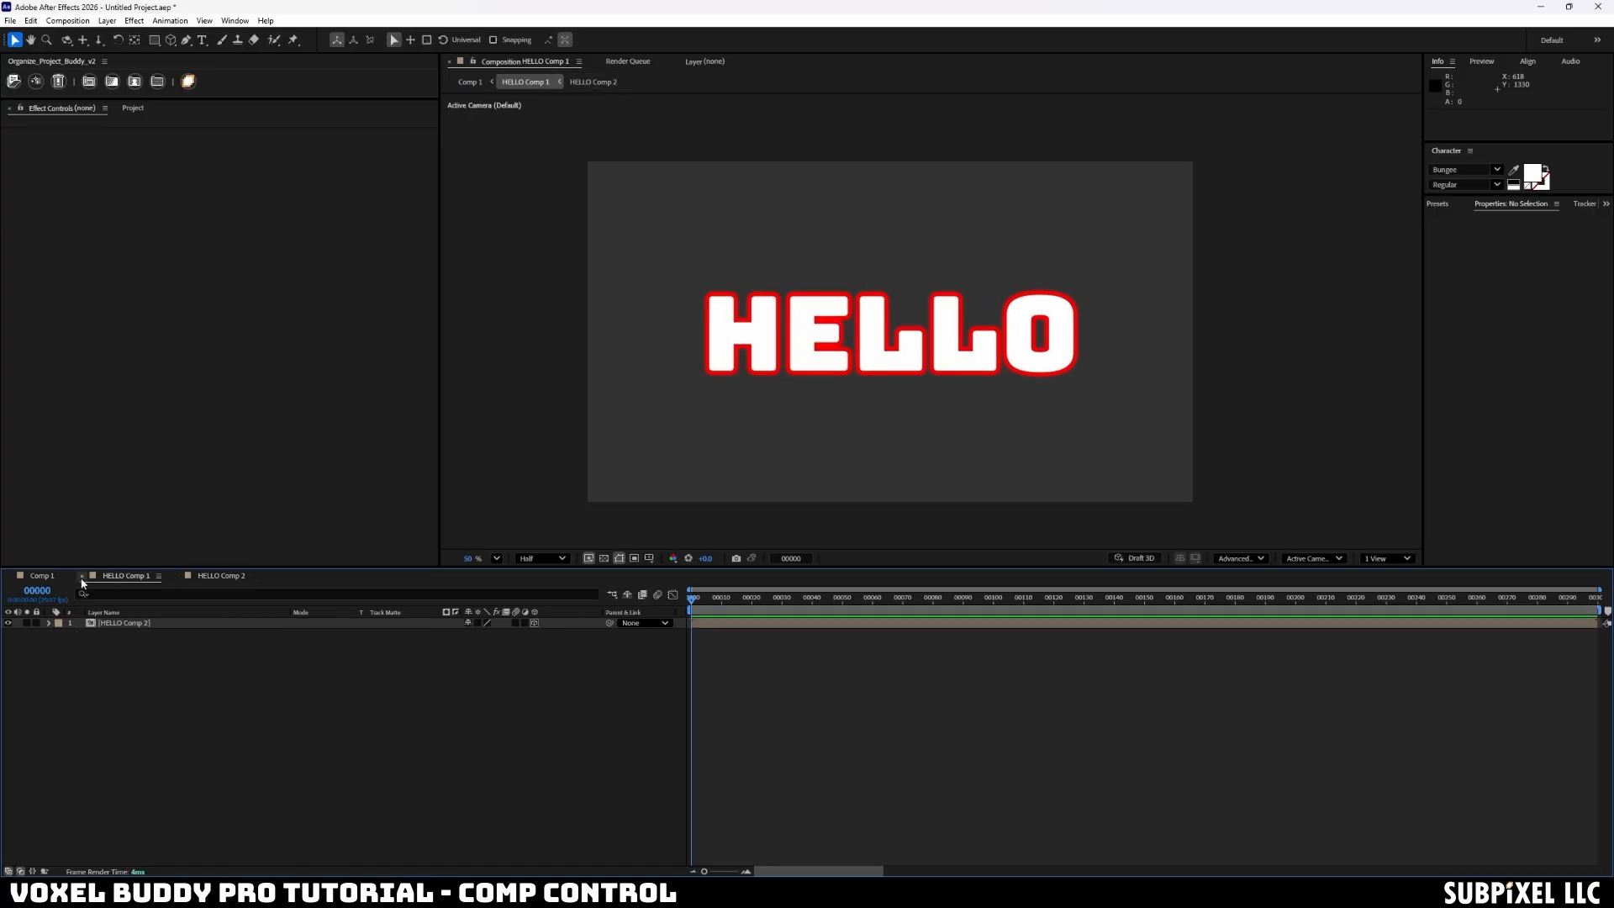
pyautogui.click(57, 578)
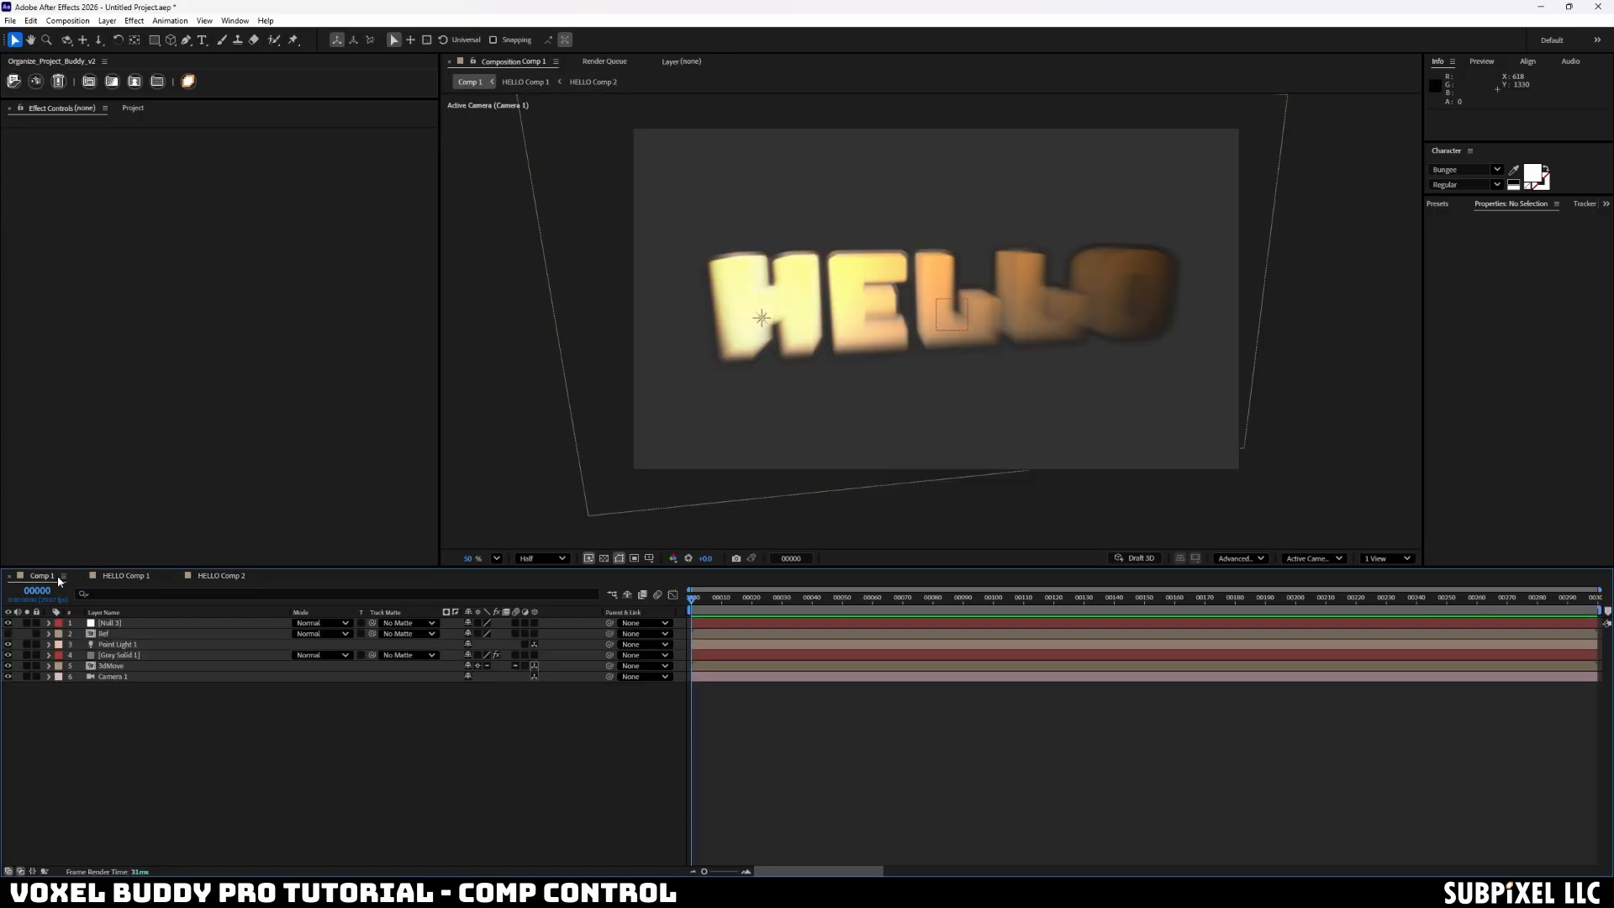
pyautogui.click(213, 577)
pyautogui.click(111, 624)
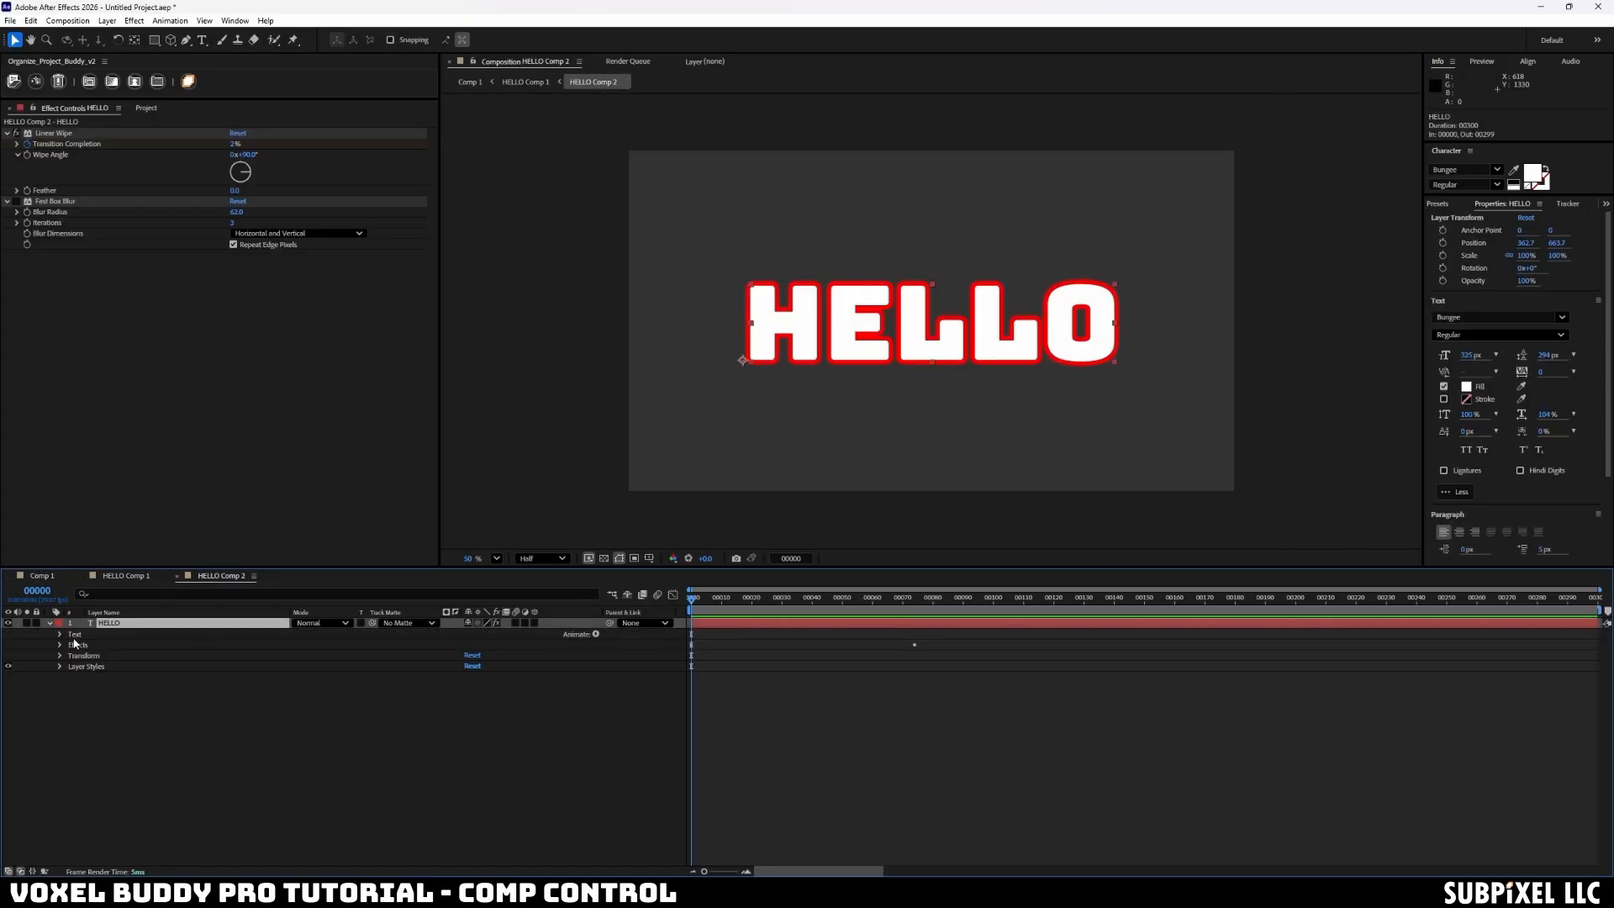
# - Apply the Slide and Pop In text animation preset to the HELLO layer and preview the animation in Comp 1
pyautogui.click(59, 635)
pyautogui.click(71, 655)
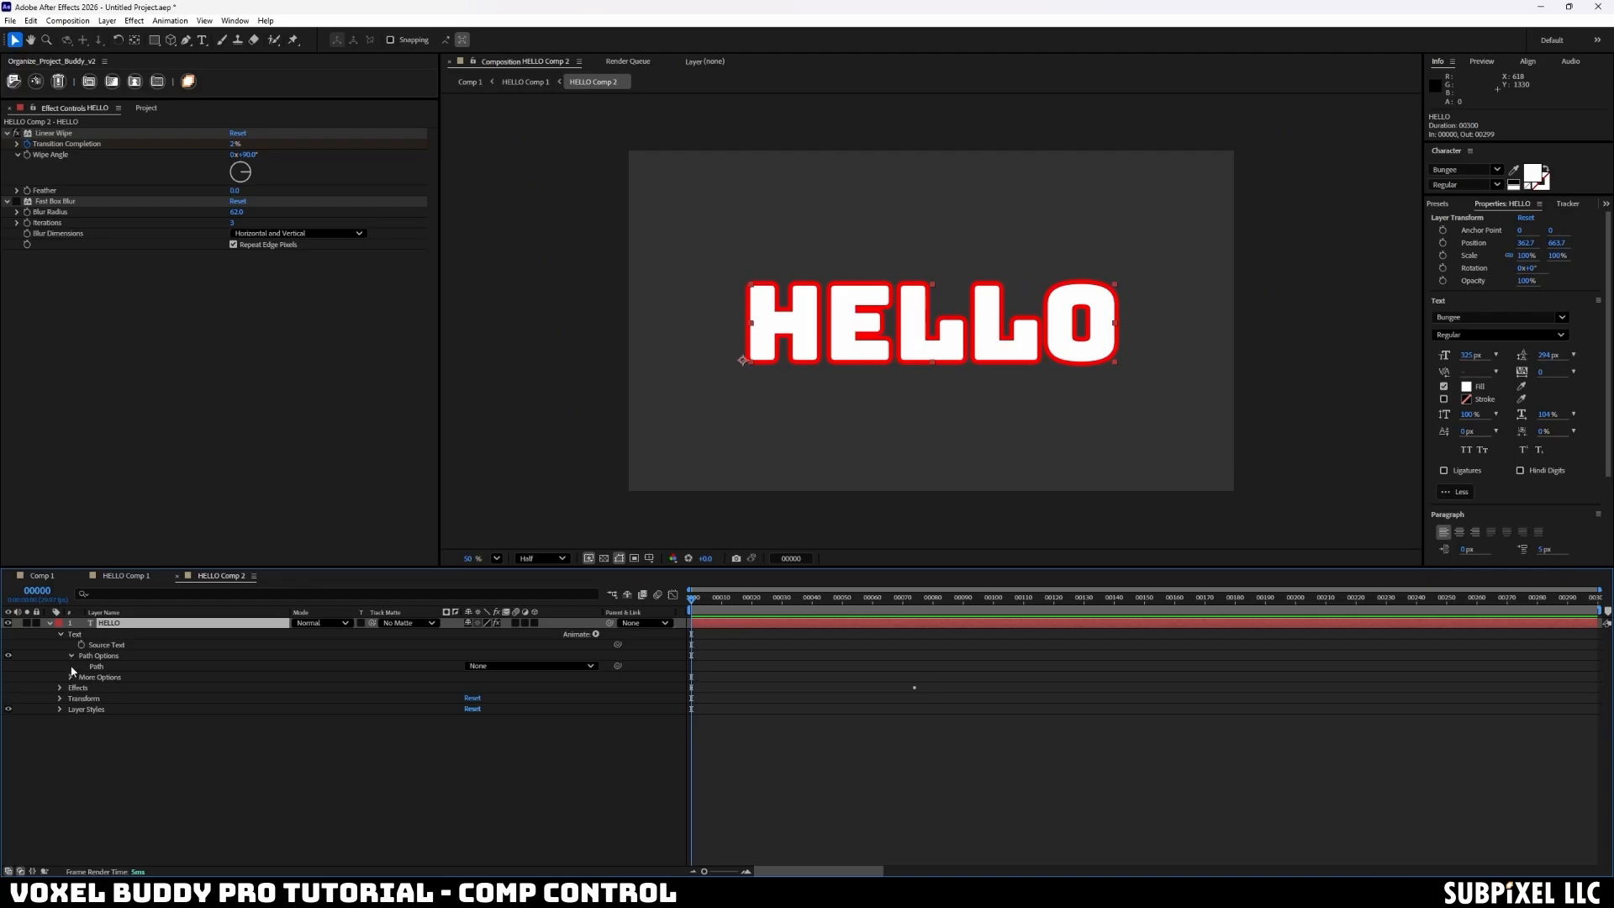
pyautogui.click(70, 676)
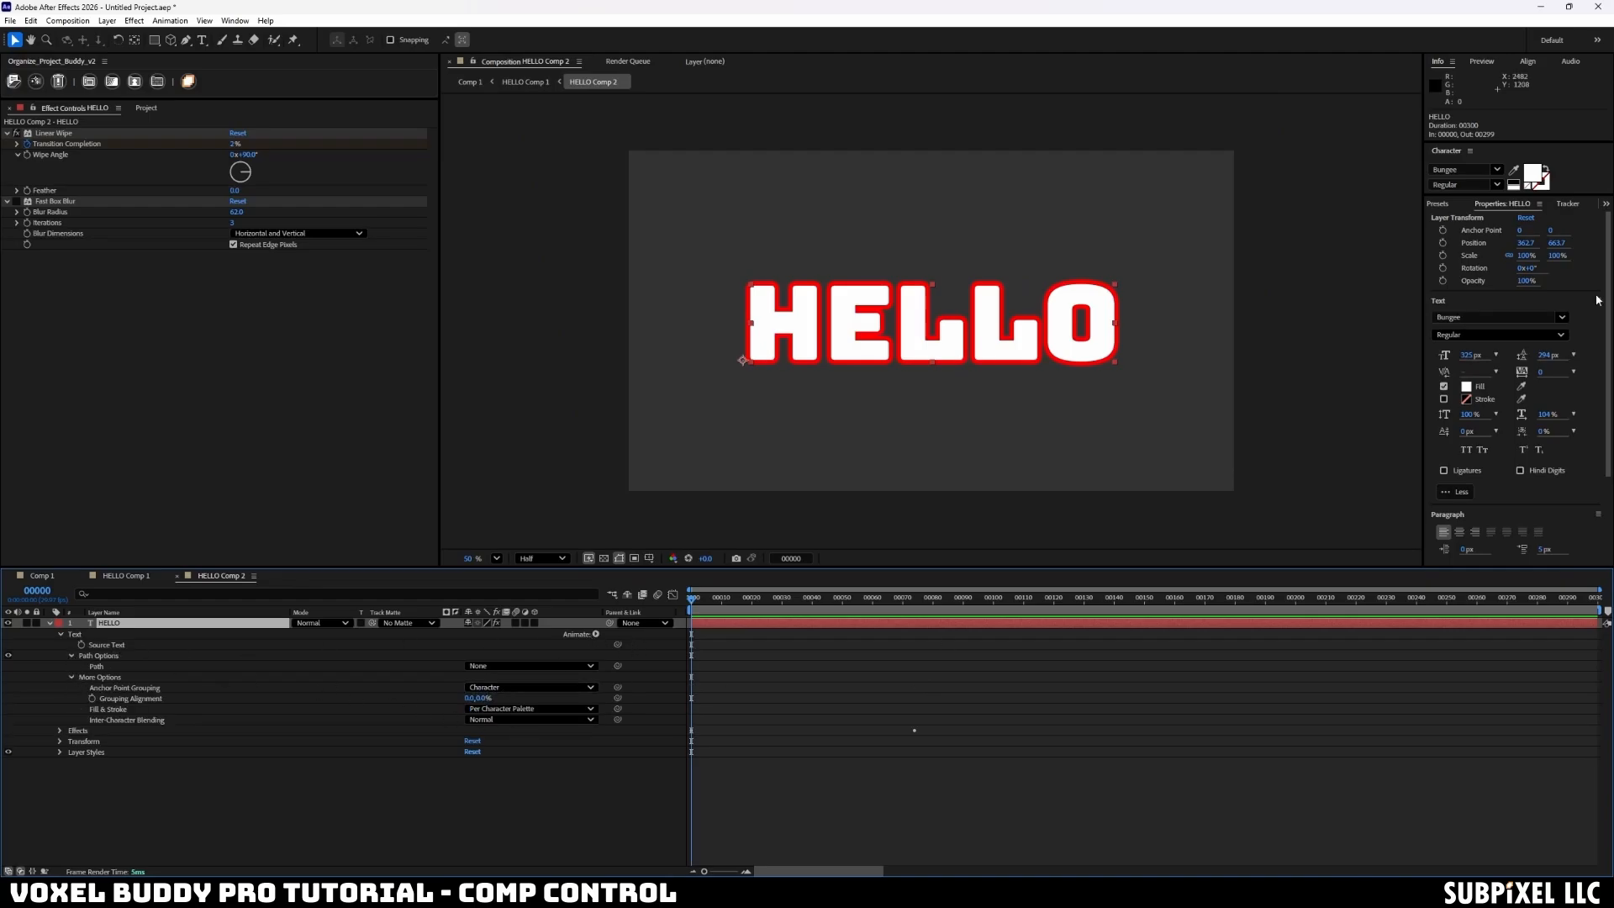
pyautogui.click(1439, 204)
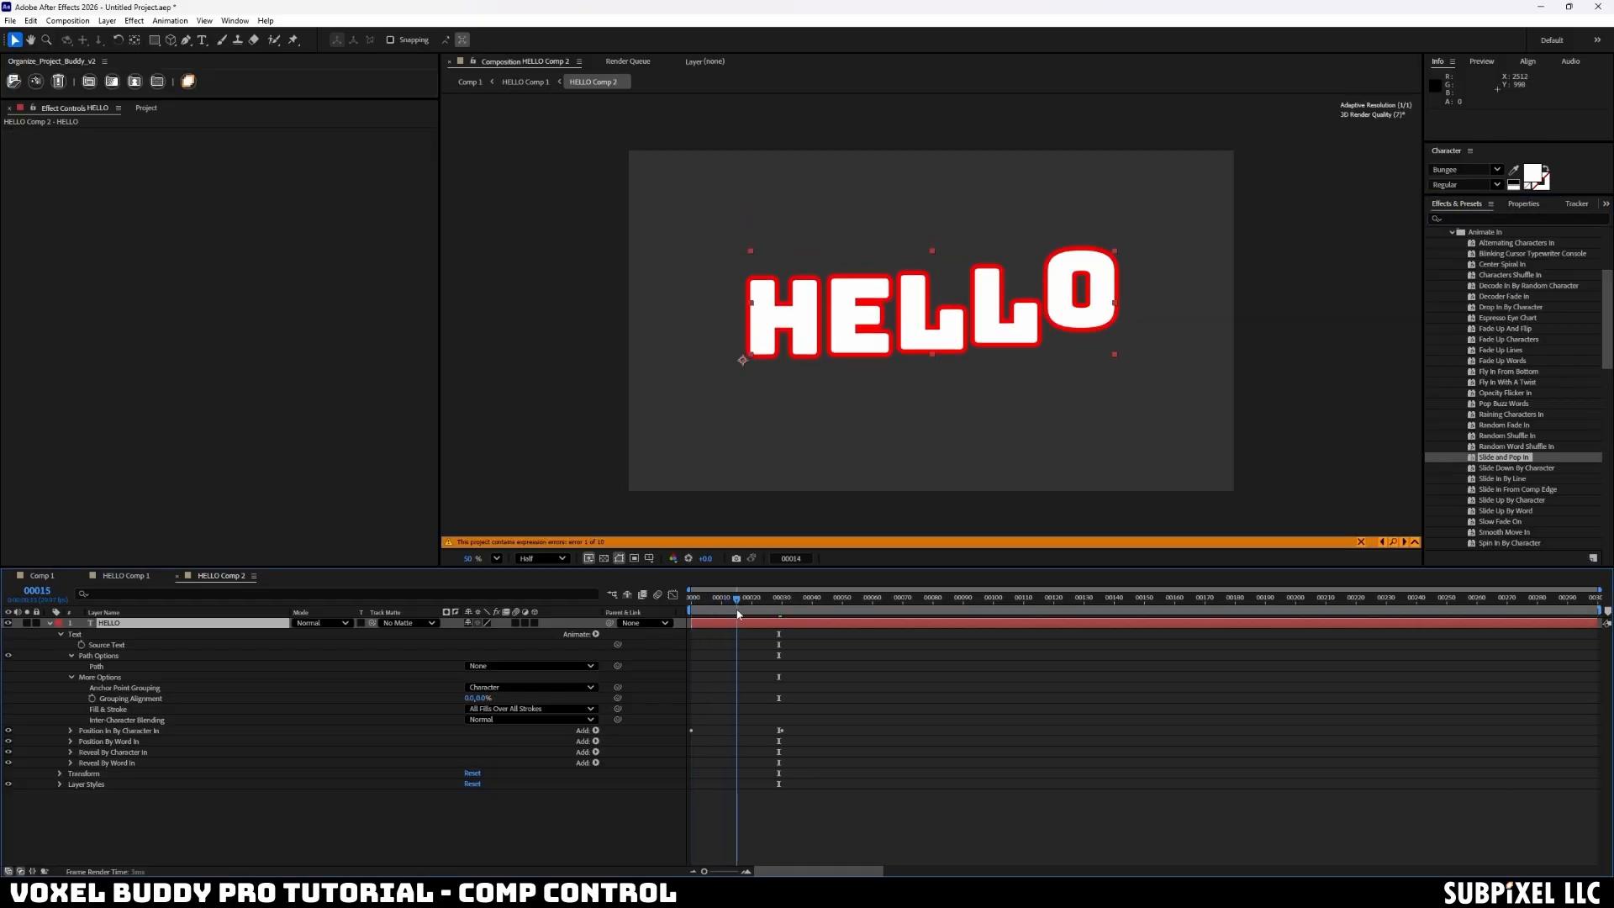
pyautogui.moveTo(760, 632)
pyautogui.mouseDown()
pyautogui.moveTo(798, 632)
pyautogui.moveTo(694, 632)
pyautogui.moveTo(763, 633)
pyautogui.mouseUp()
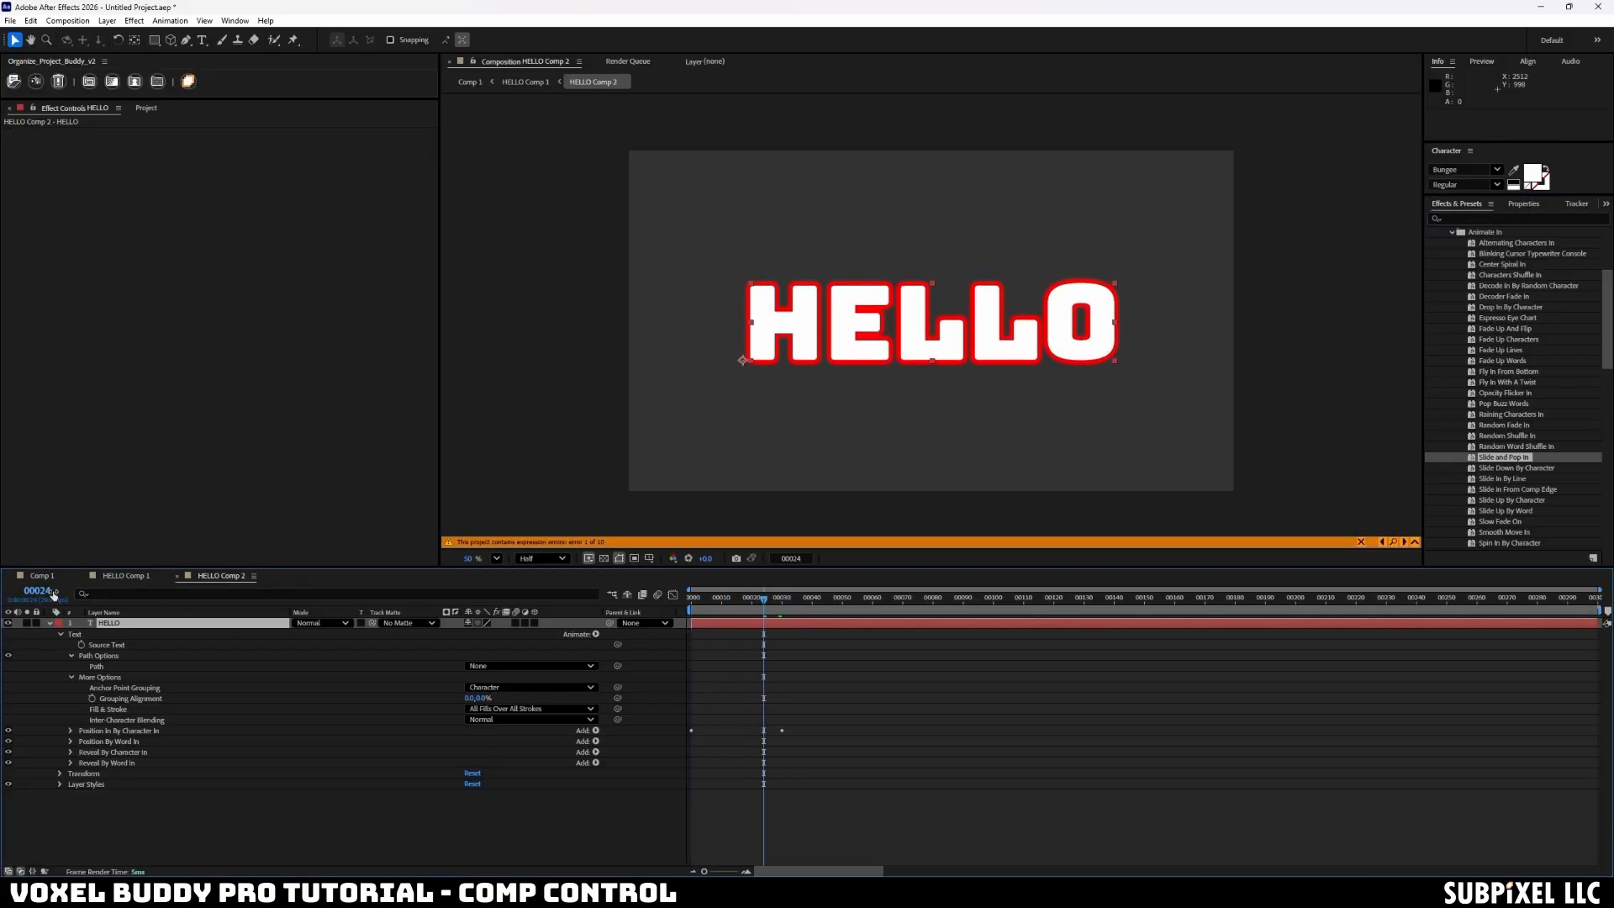
pyautogui.click(43, 576)
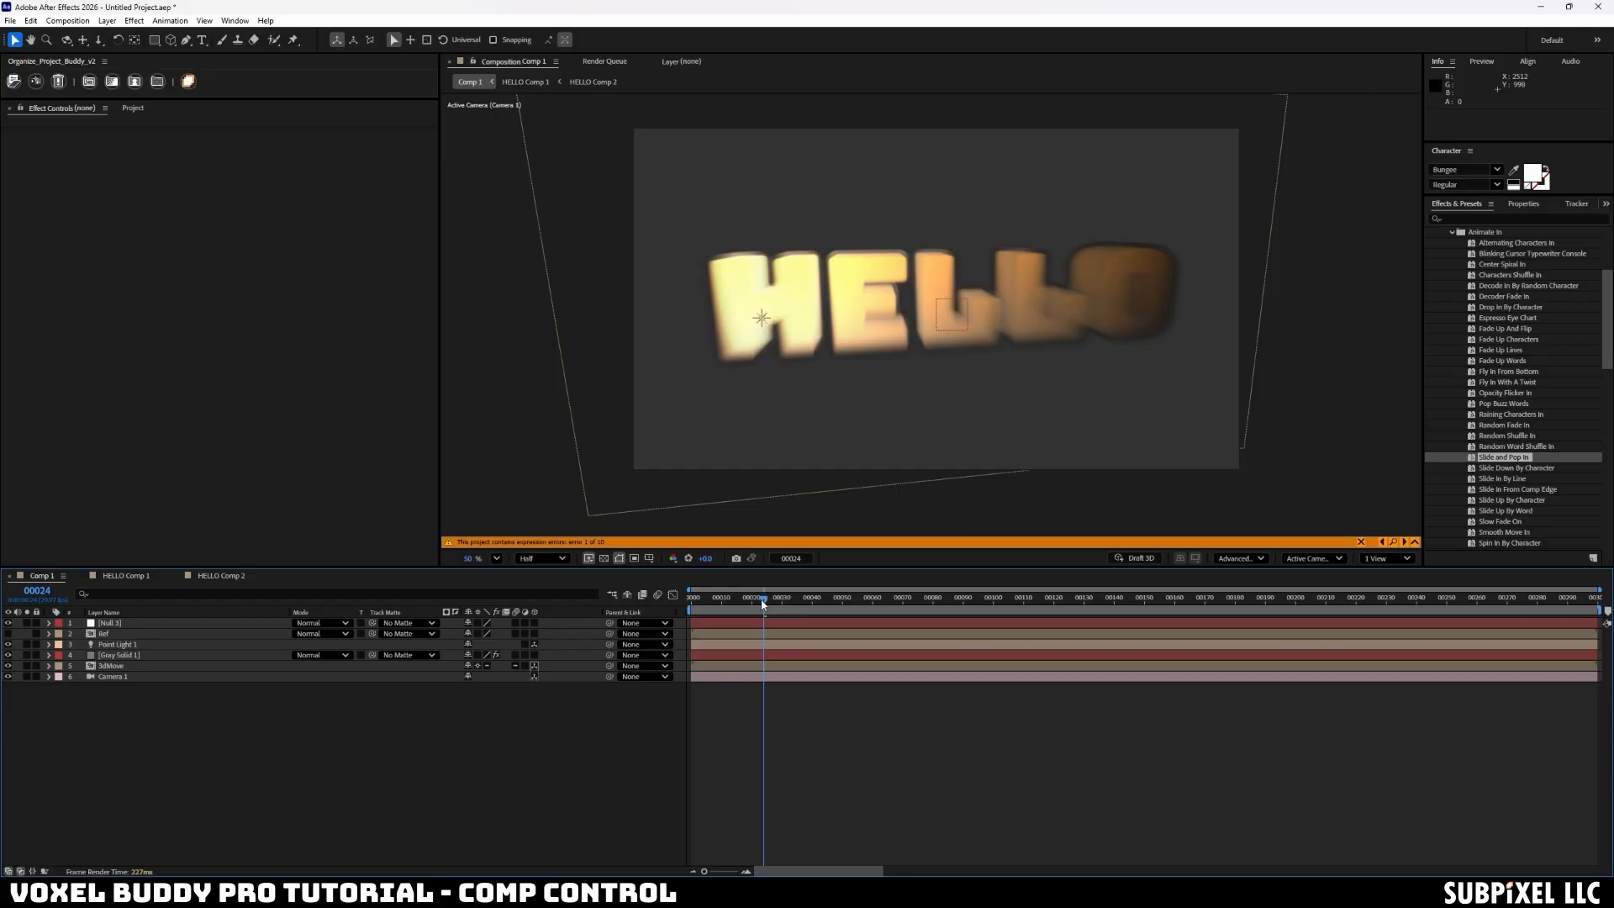
pyautogui.moveTo(763, 603)
pyautogui.mouseDown()
pyautogui.moveTo(708, 607)
pyautogui.moveTo(808, 616)
pyautogui.moveTo(705, 619)
pyautogui.moveTo(774, 629)
pyautogui.mouseUp()
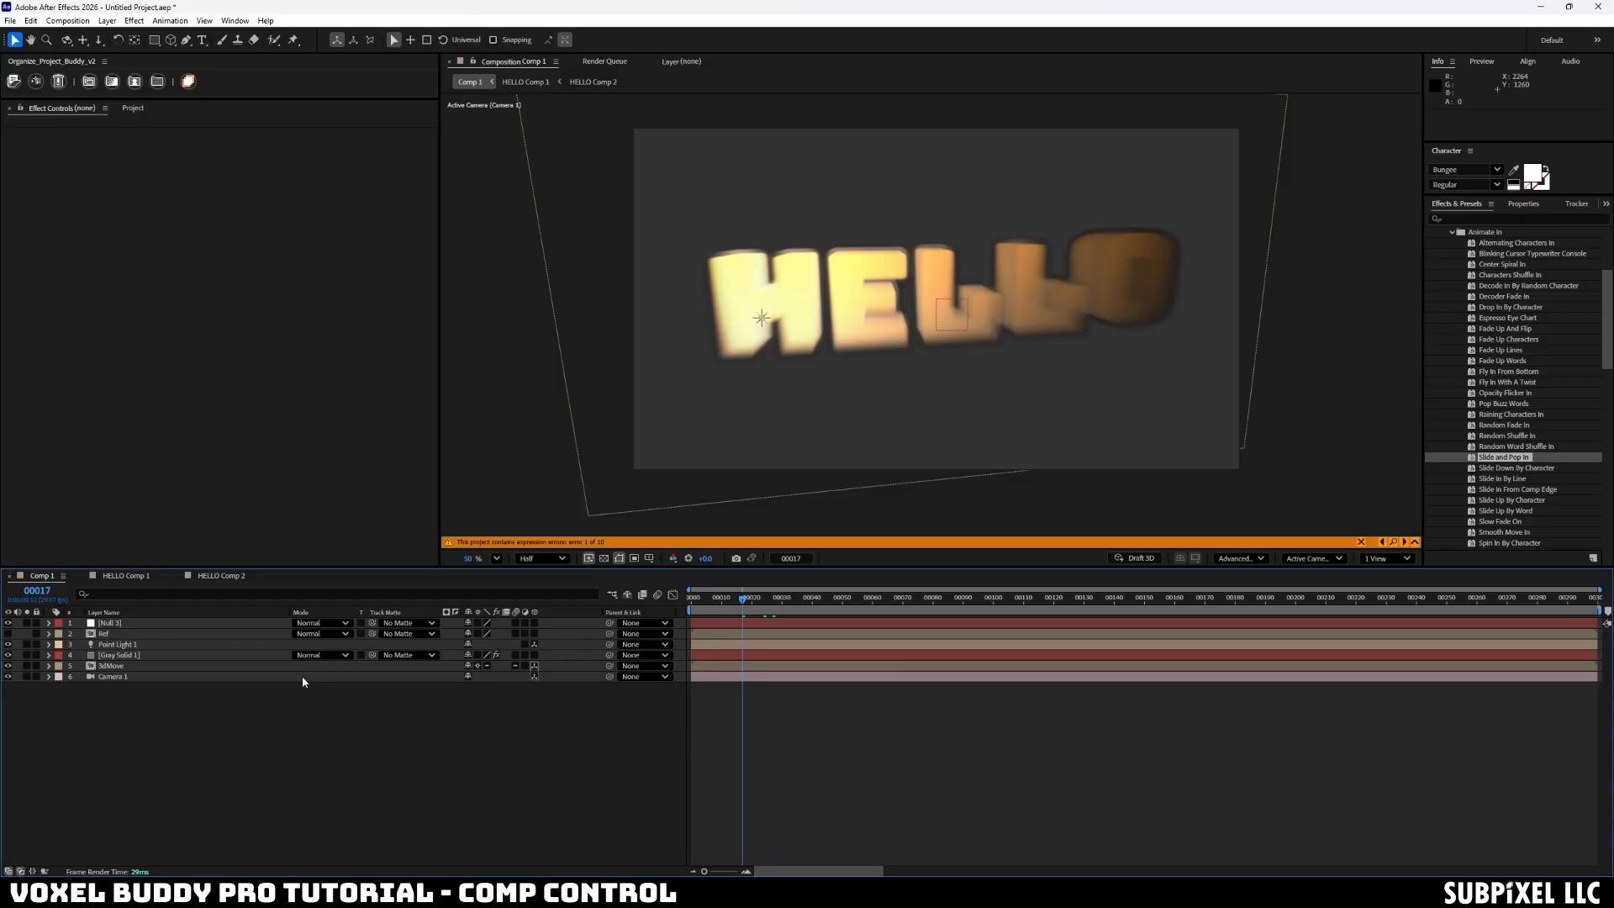
# - In HELLO Comp 2, delete the HELLO text layer and create a comp-sized grey solid in its place
pyautogui.click(220, 576)
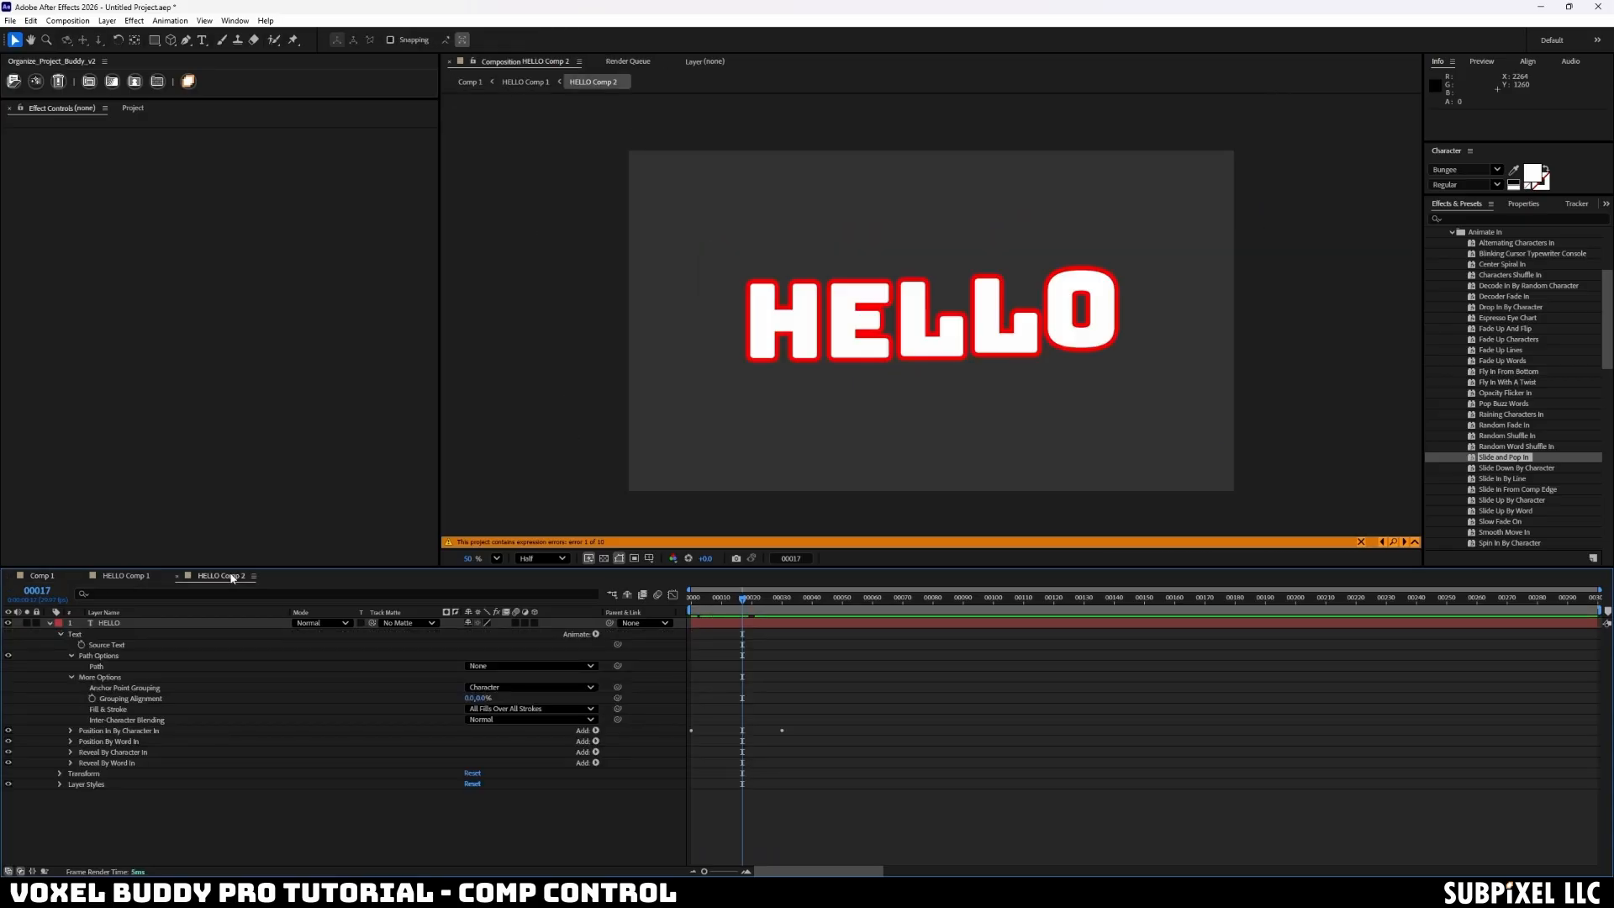
pyautogui.click(110, 624)
pyautogui.press('Delete')
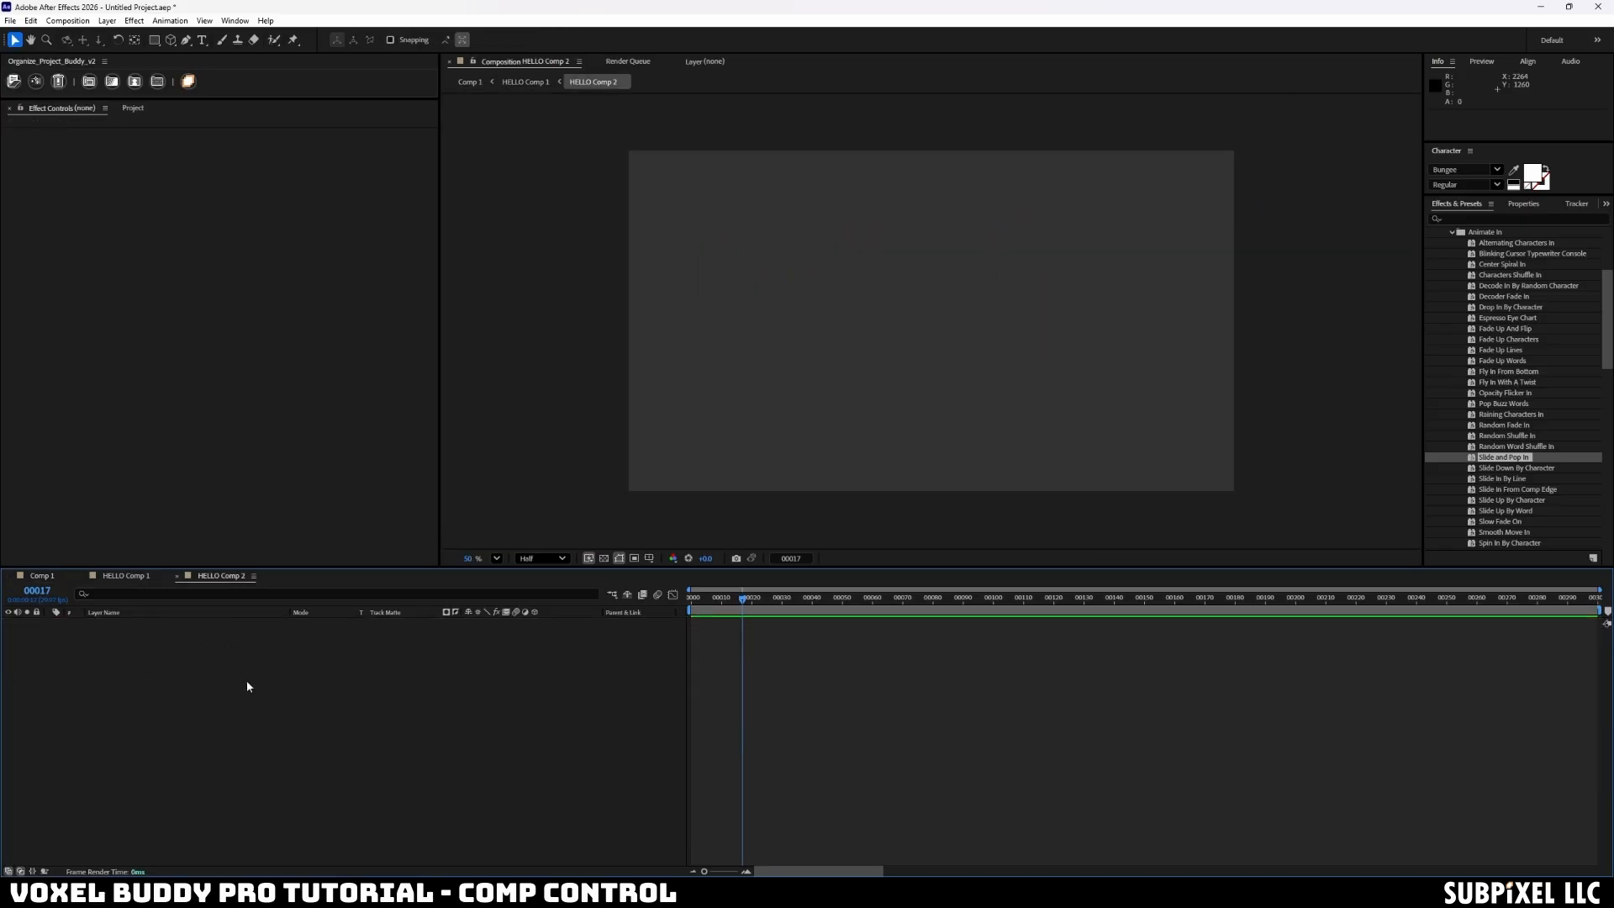
pyautogui.hotkey('ctrl', 'y')
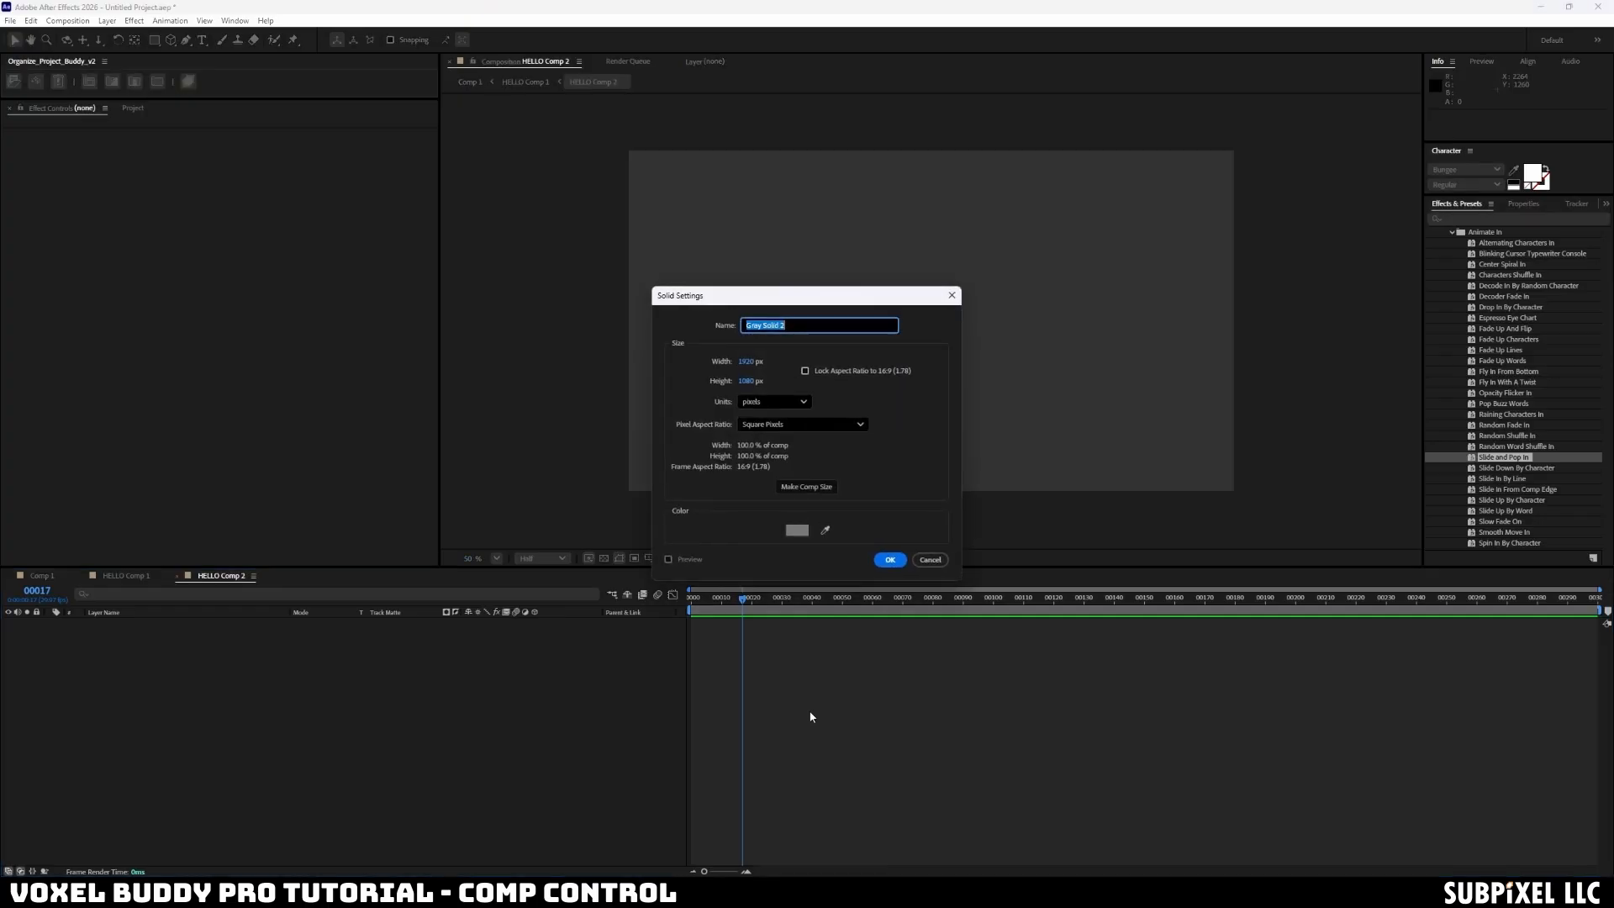
pyautogui.press('Return')
# - Apply the Radio Waves effect to the grey solid and scrub to frame 100 to preview the expanding rings
pyautogui.click(134, 20)
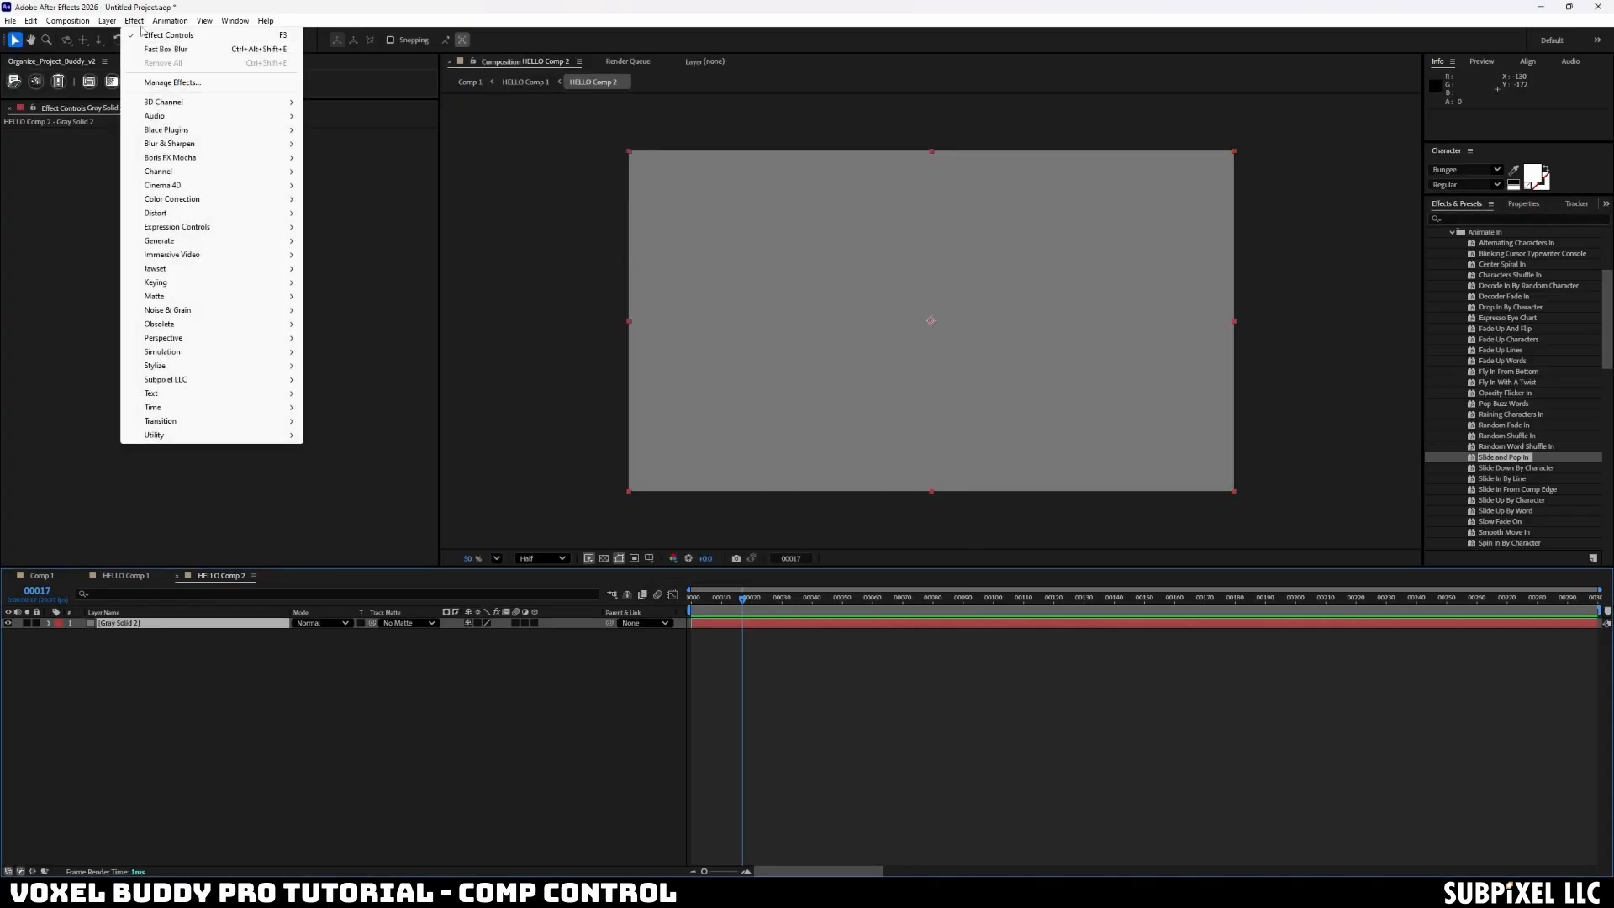
pyautogui.click(1511, 220)
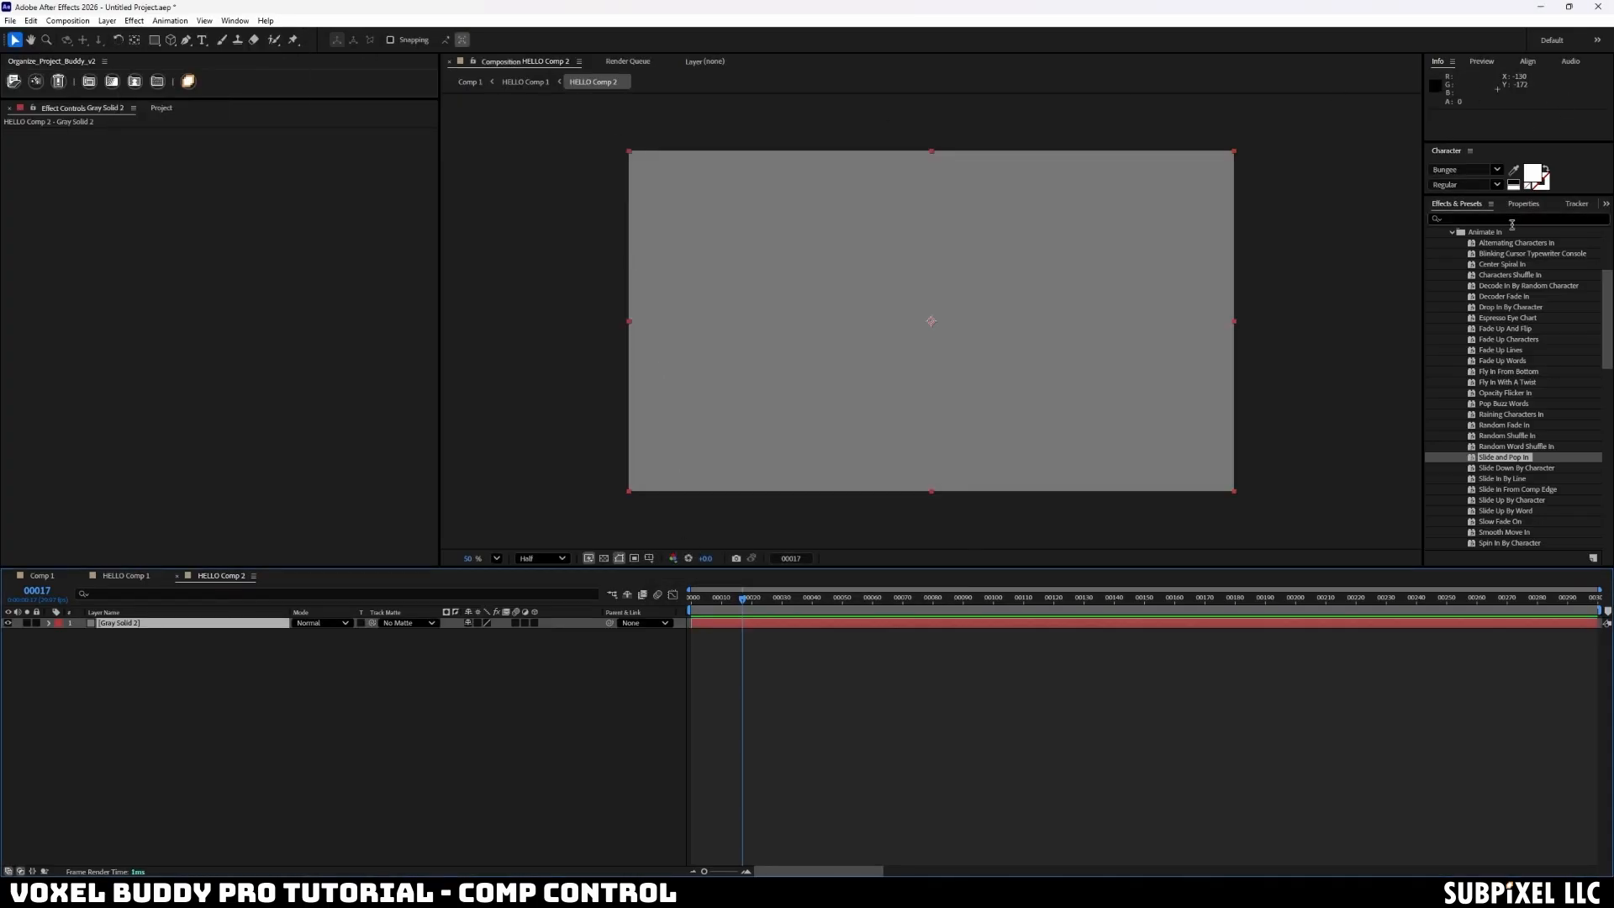
pyautogui.click(1511, 218)
pyautogui.write('radio')
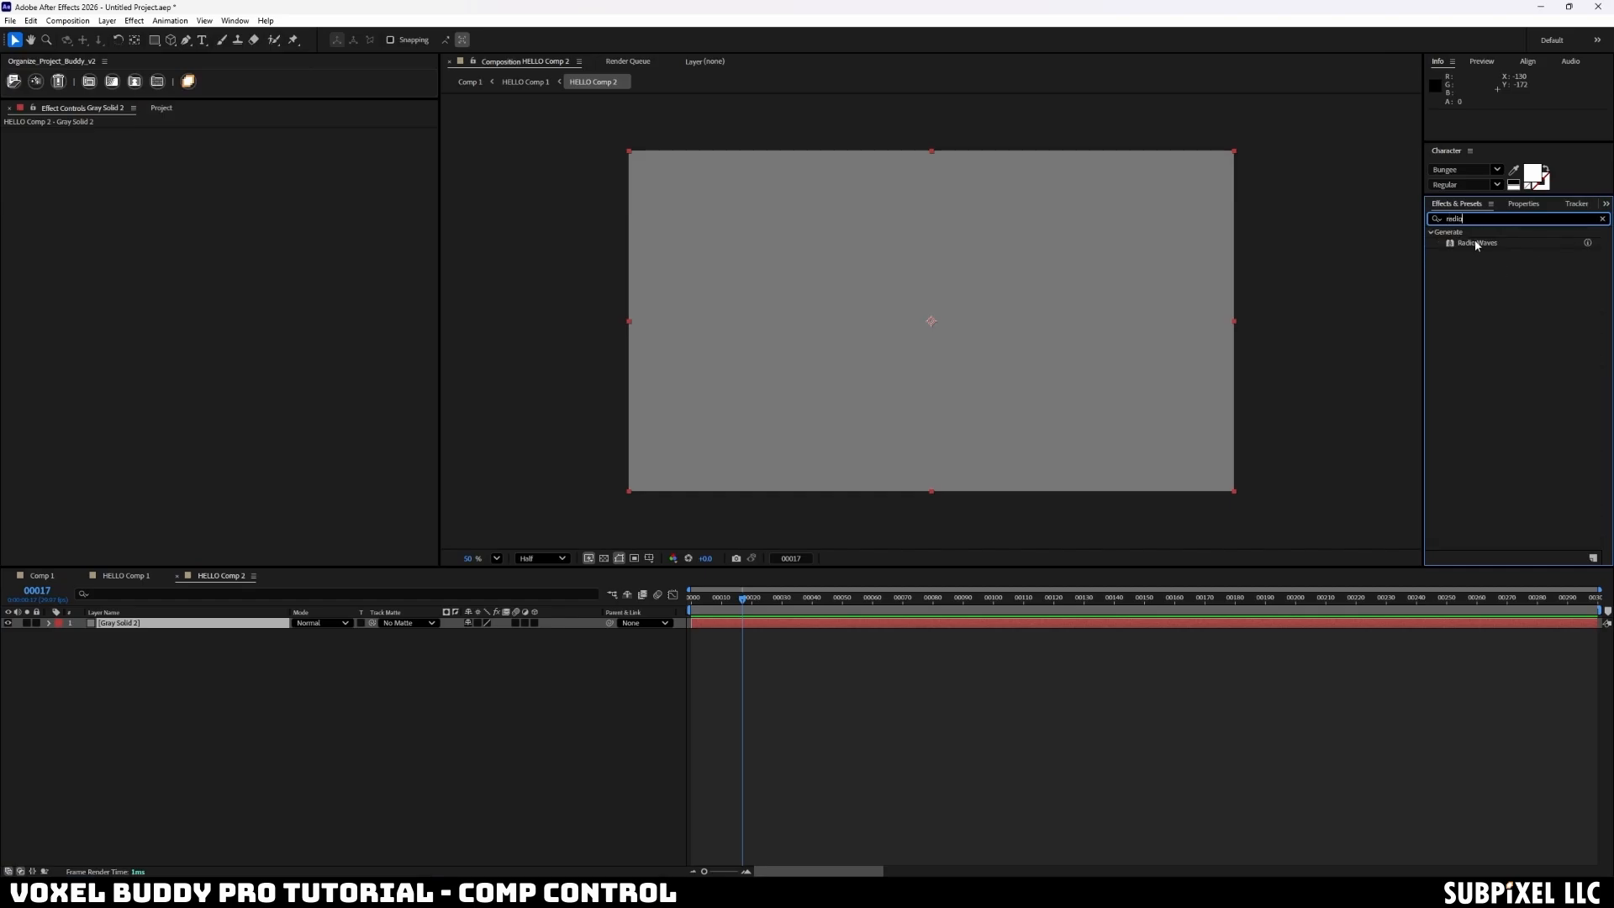
pyautogui.moveTo(1475, 243); pyautogui.dragTo(206, 626)
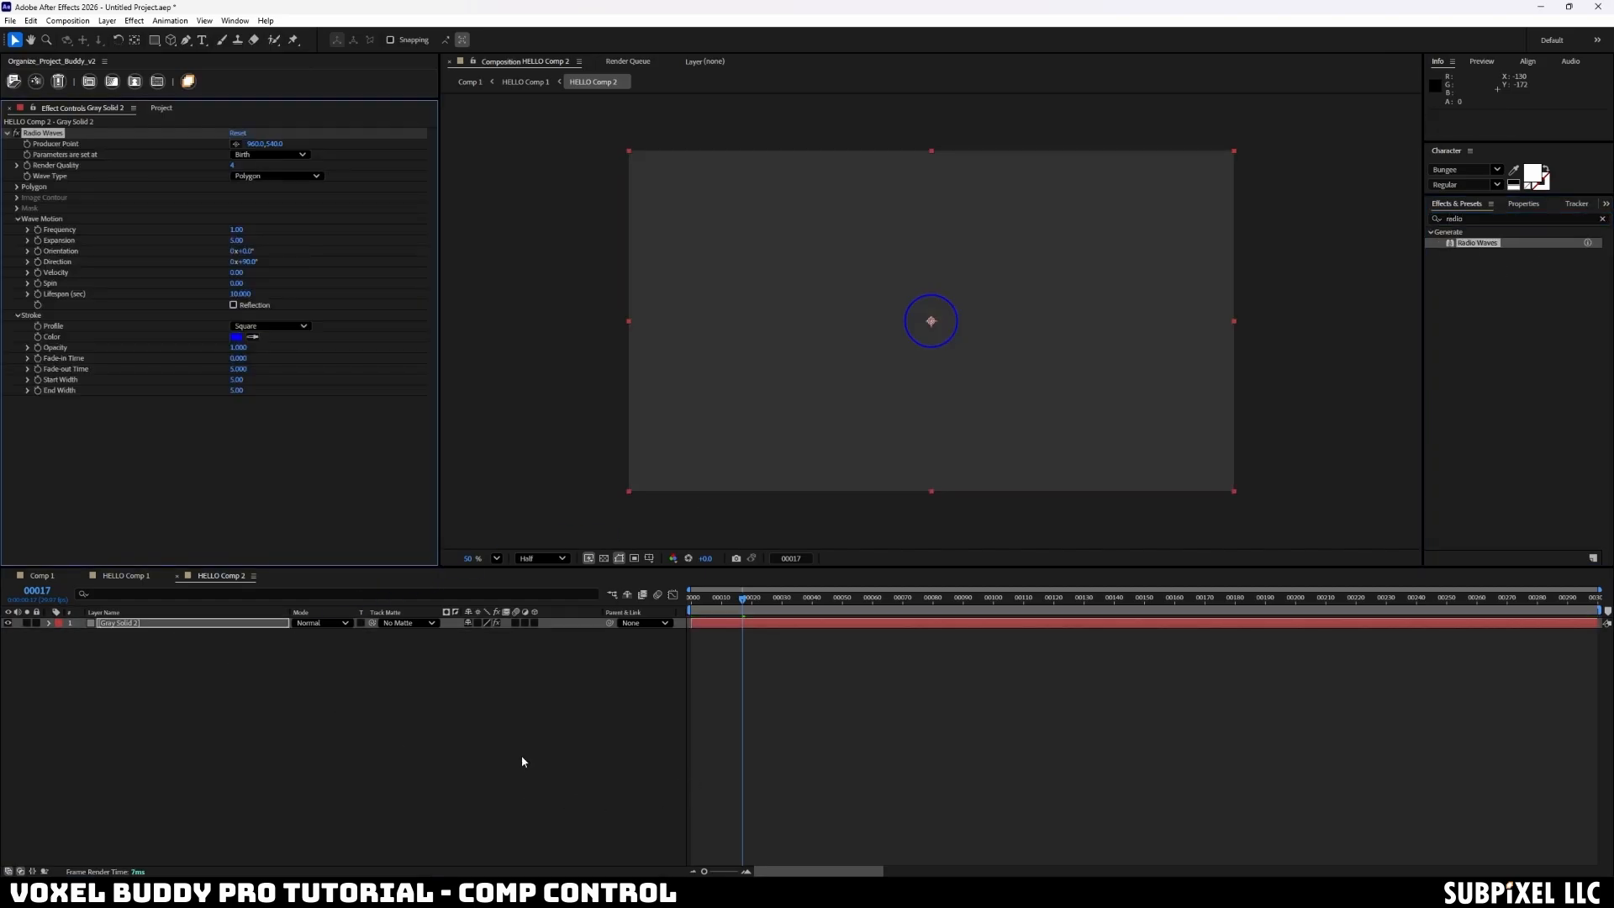
pyautogui.moveTo(744, 598); pyautogui.dragTo(995, 597)
# - Draw a filled black ellipse about 1272 × 1128 px over the rings, and shrink and center it inside the outermost ring
pyautogui.click(116, 623)
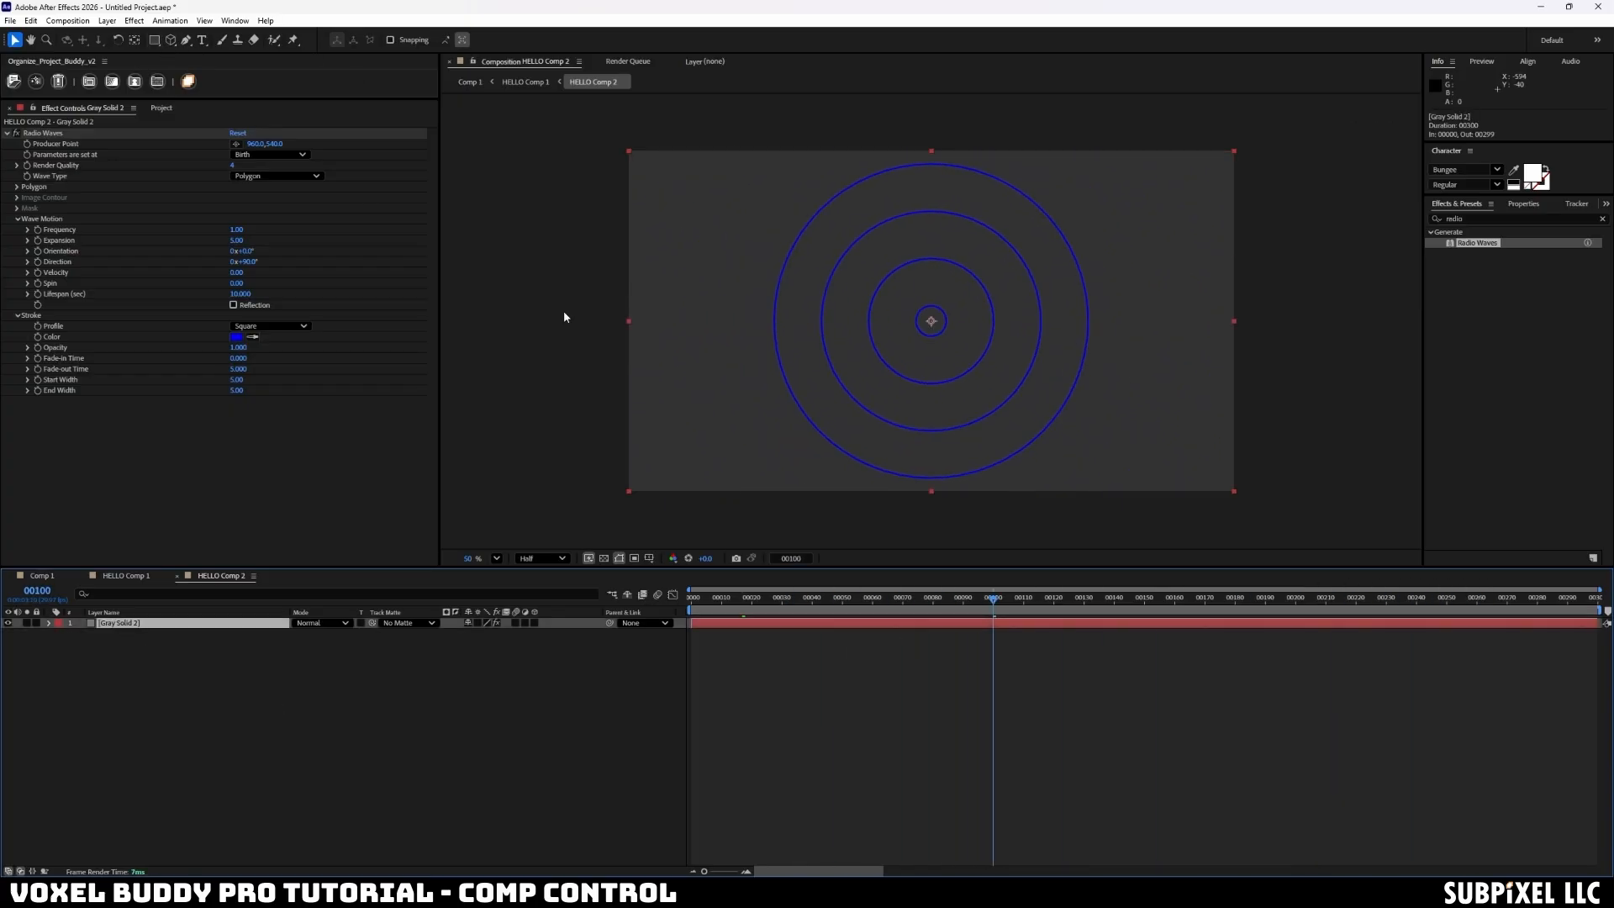
pyautogui.click(154, 40)
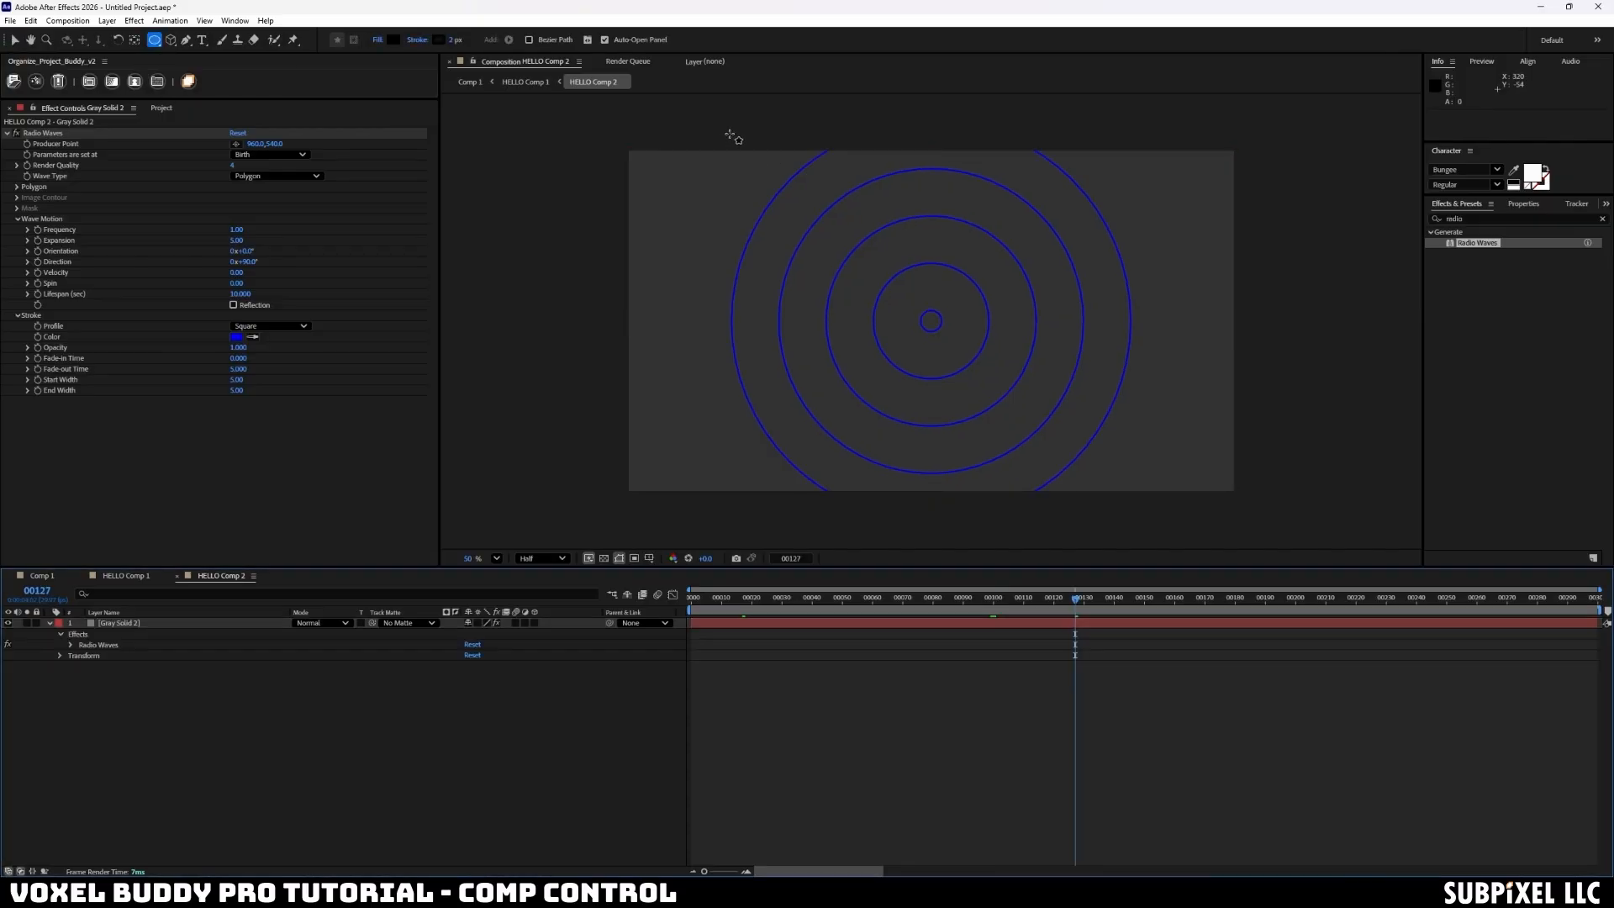
pyautogui.moveTo(729, 134)
pyautogui.mouseDown()
pyautogui.moveTo(1041, 461)
pyautogui.moveTo(1143, 525)
pyautogui.moveTo(1130, 489)
pyautogui.mouseUp()
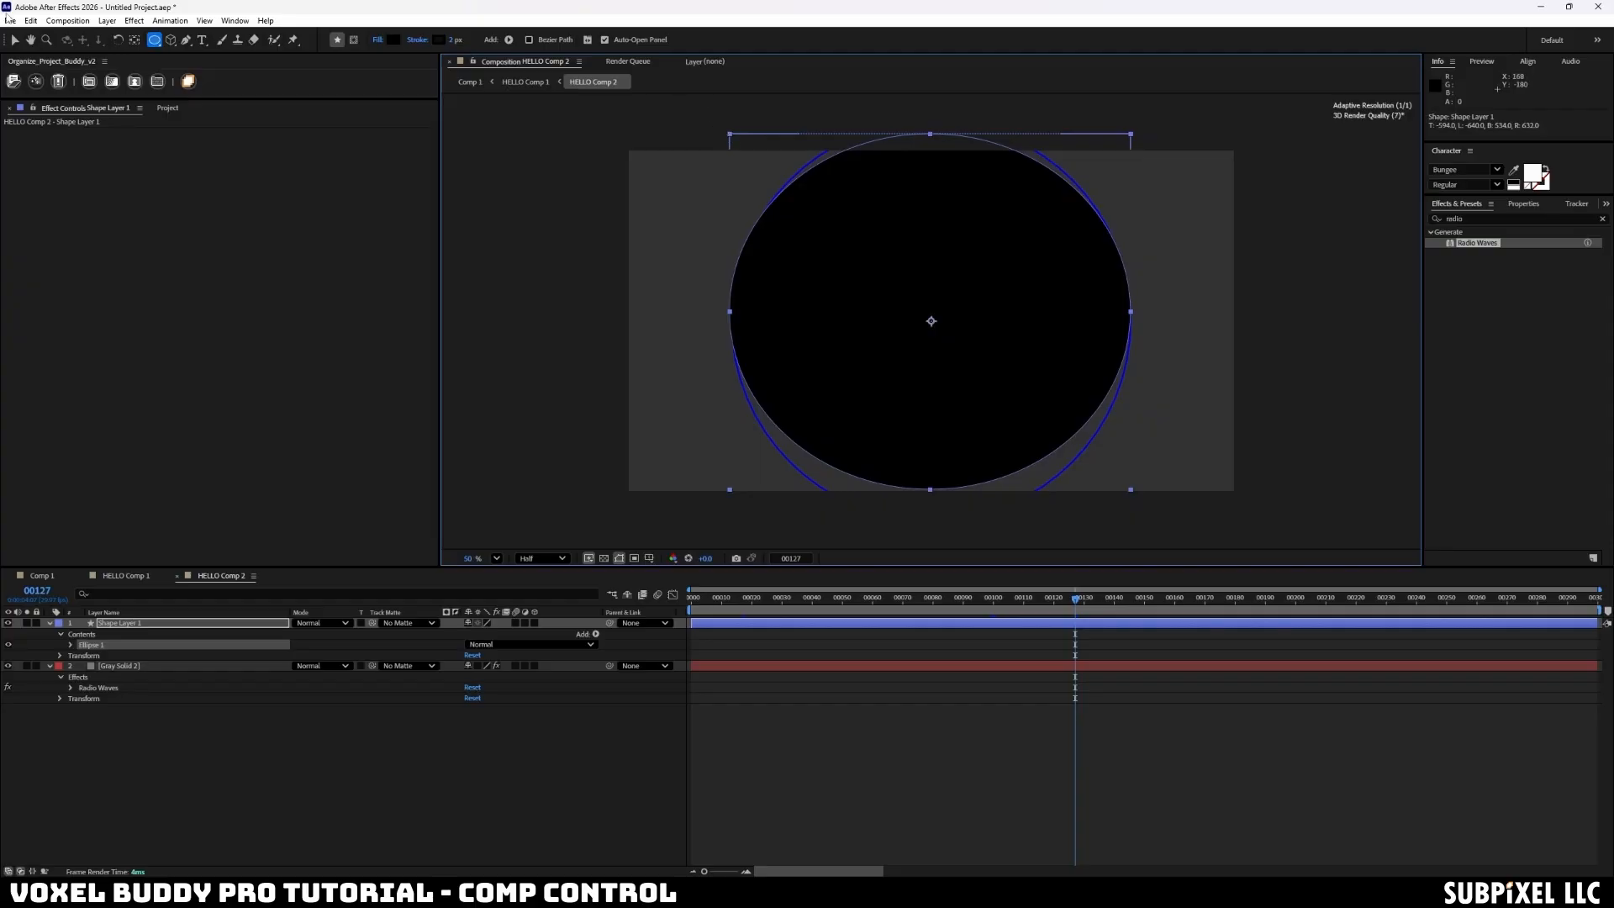
pyautogui.click(15, 39)
pyautogui.moveTo(729, 134); pyautogui.dragTo(775, 152)
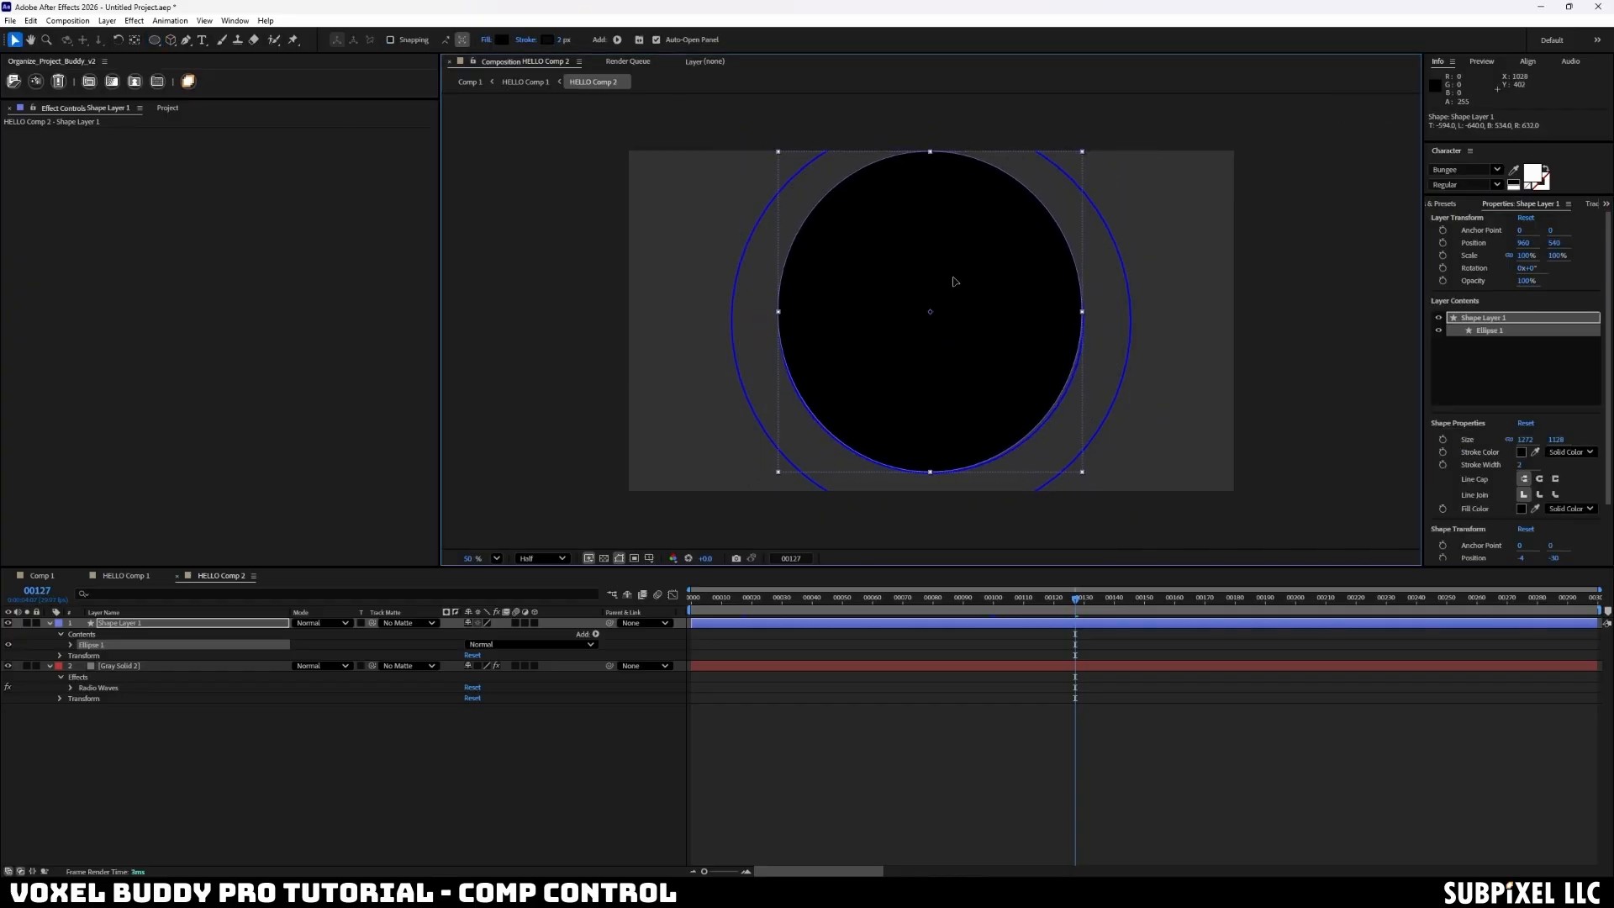
pyautogui.moveTo(953, 279); pyautogui.dragTo(955, 289)
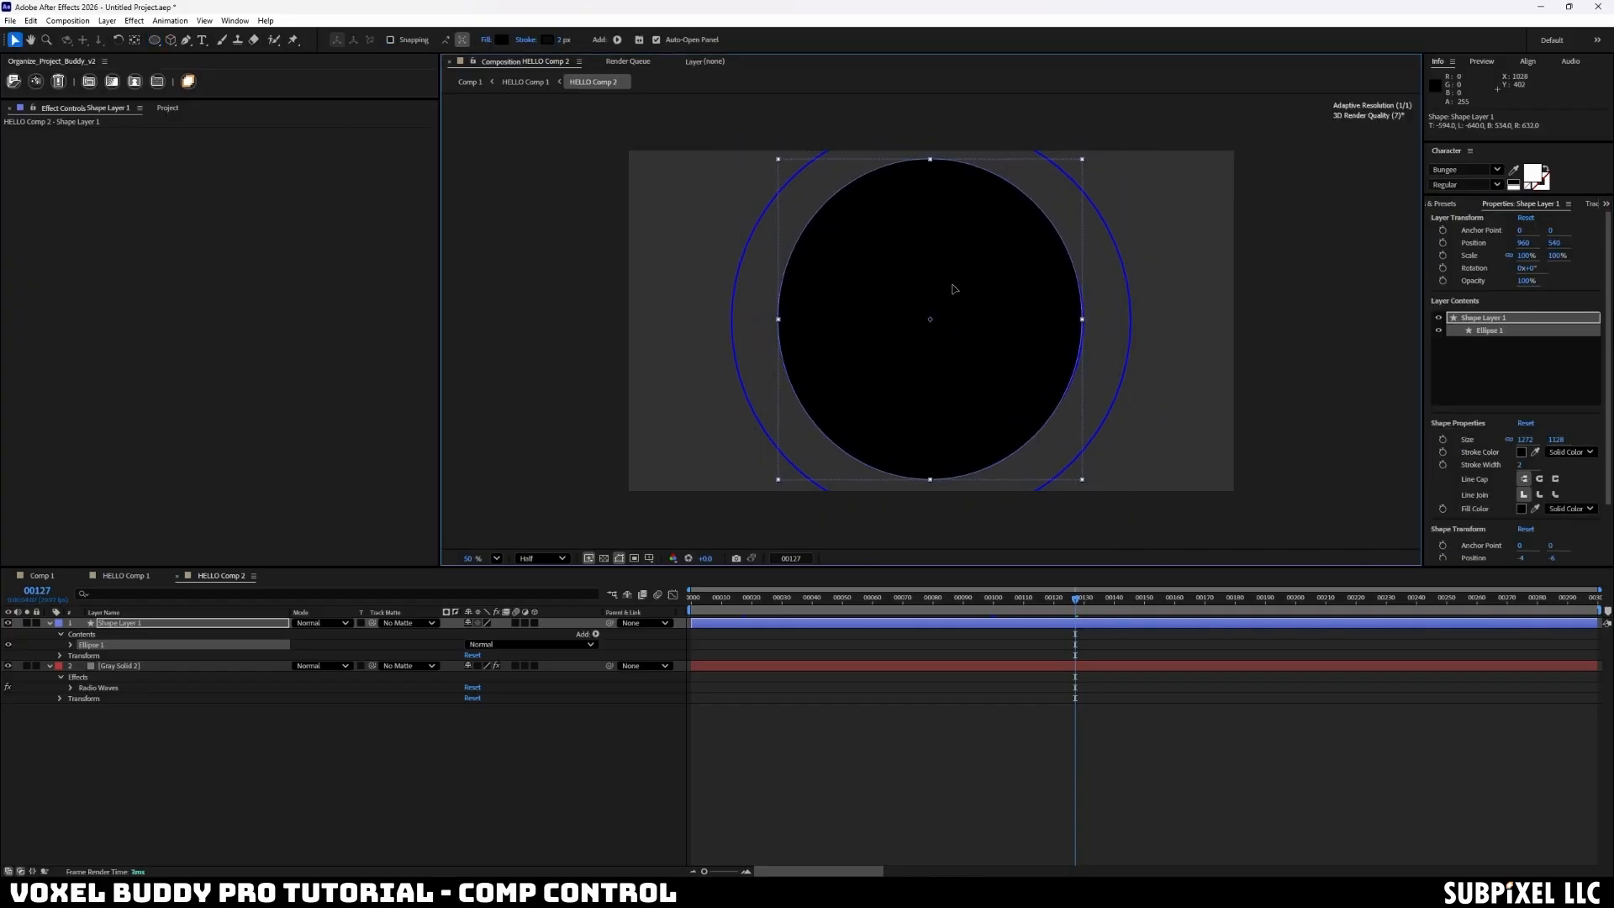
# - Set the ellipse shape layer's blending mode to Stencil Alpha and reduce the ellipse's height to a near circle
pyautogui.click(340, 623)
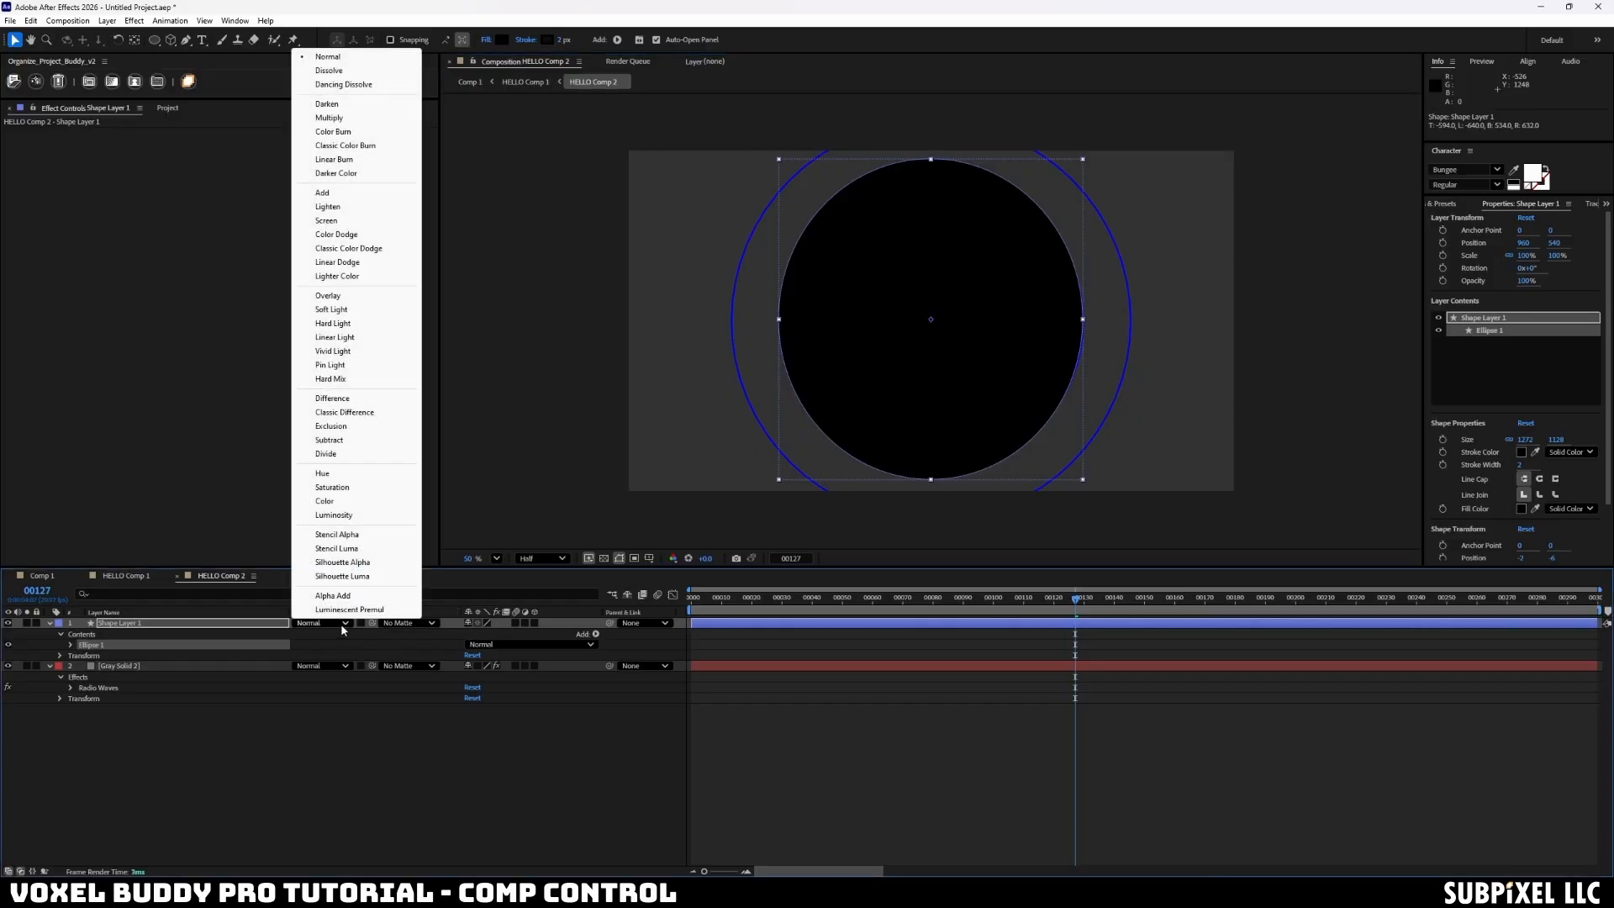
pyautogui.click(372, 535)
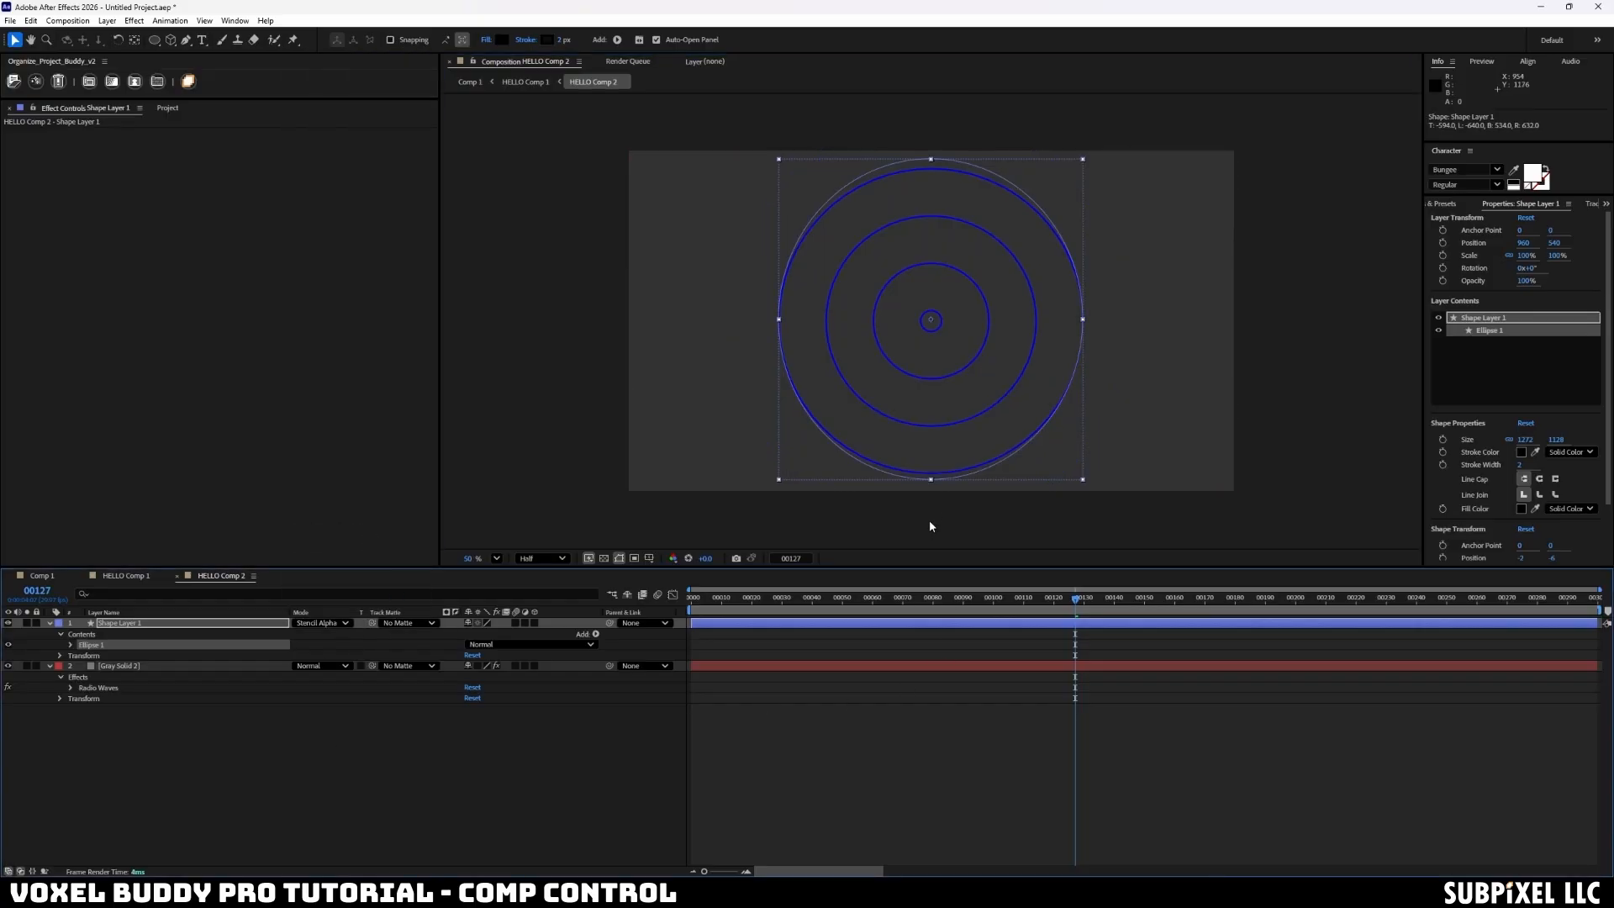
pyautogui.moveTo(935, 479); pyautogui.dragTo(932, 469)
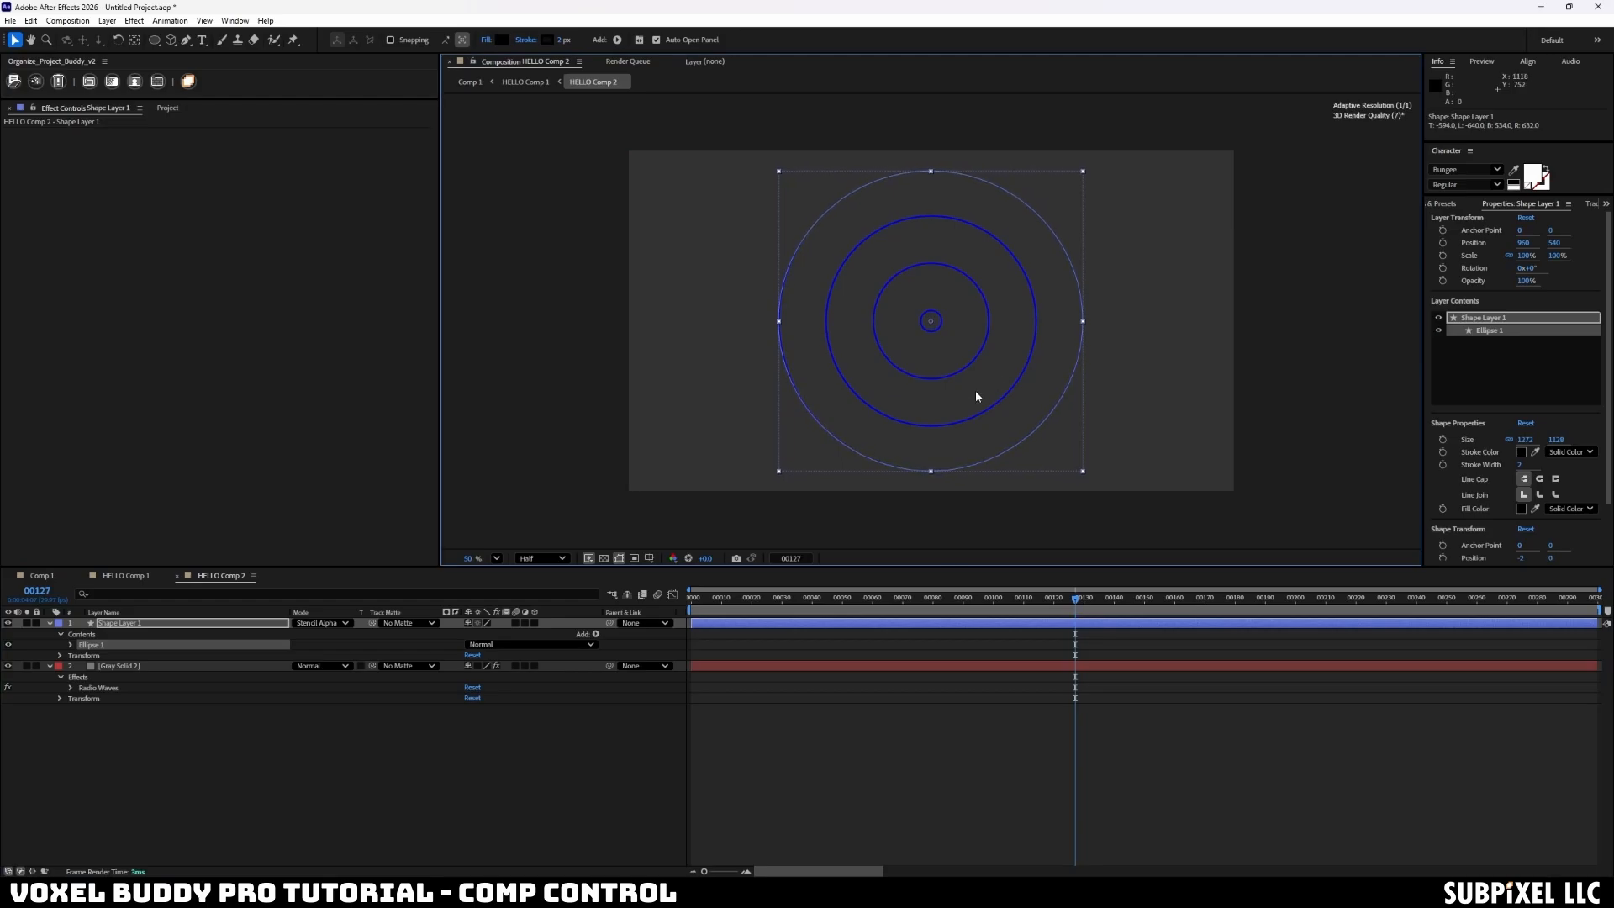
# - Preview the stenciled rings in HELLO Comp 2 and Comp 1, and rotate the 3dMove layer about 24° around Y
pyautogui.click(234, 781)
pyautogui.moveTo(1049, 597); pyautogui.dragTo(751, 626)
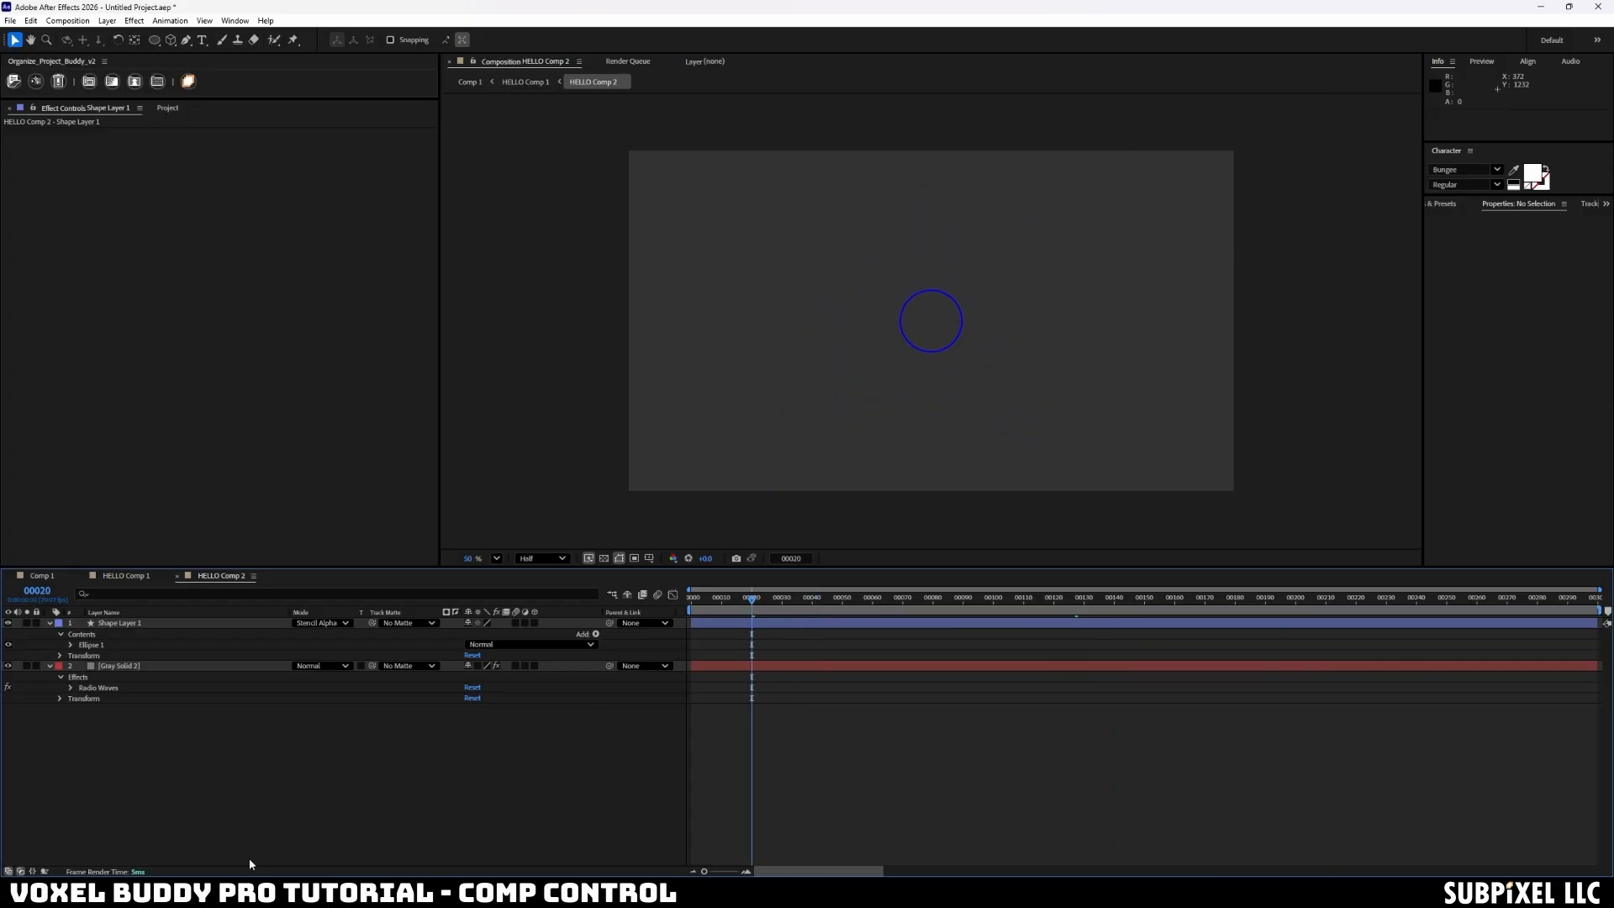
pyautogui.click(18, 578)
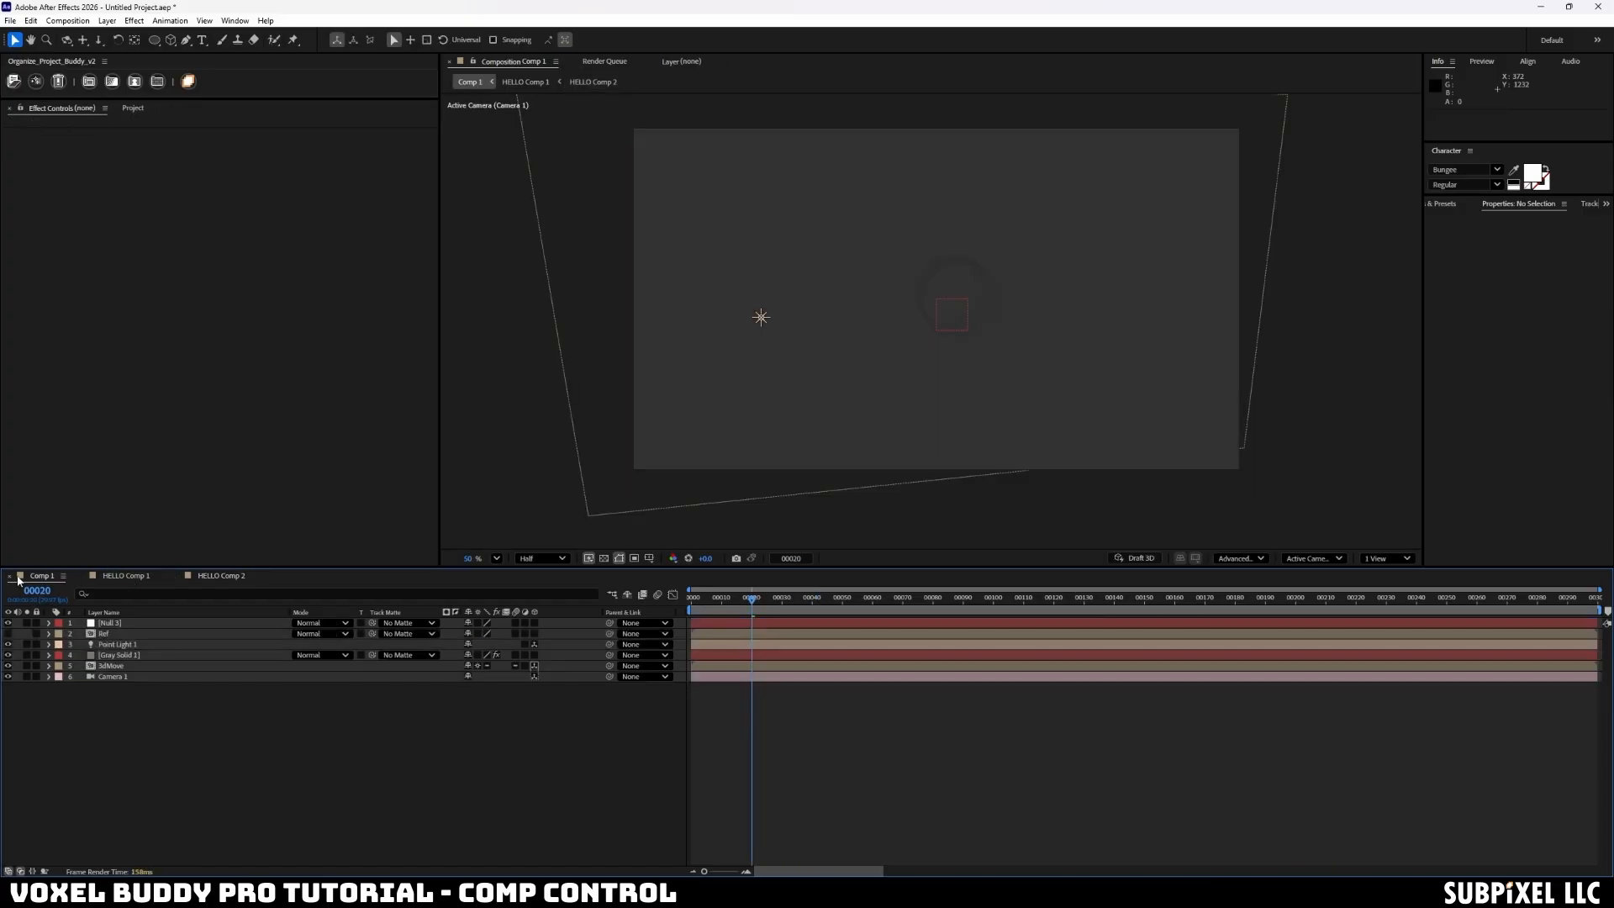
pyautogui.moveTo(764, 605); pyautogui.dragTo(951, 598)
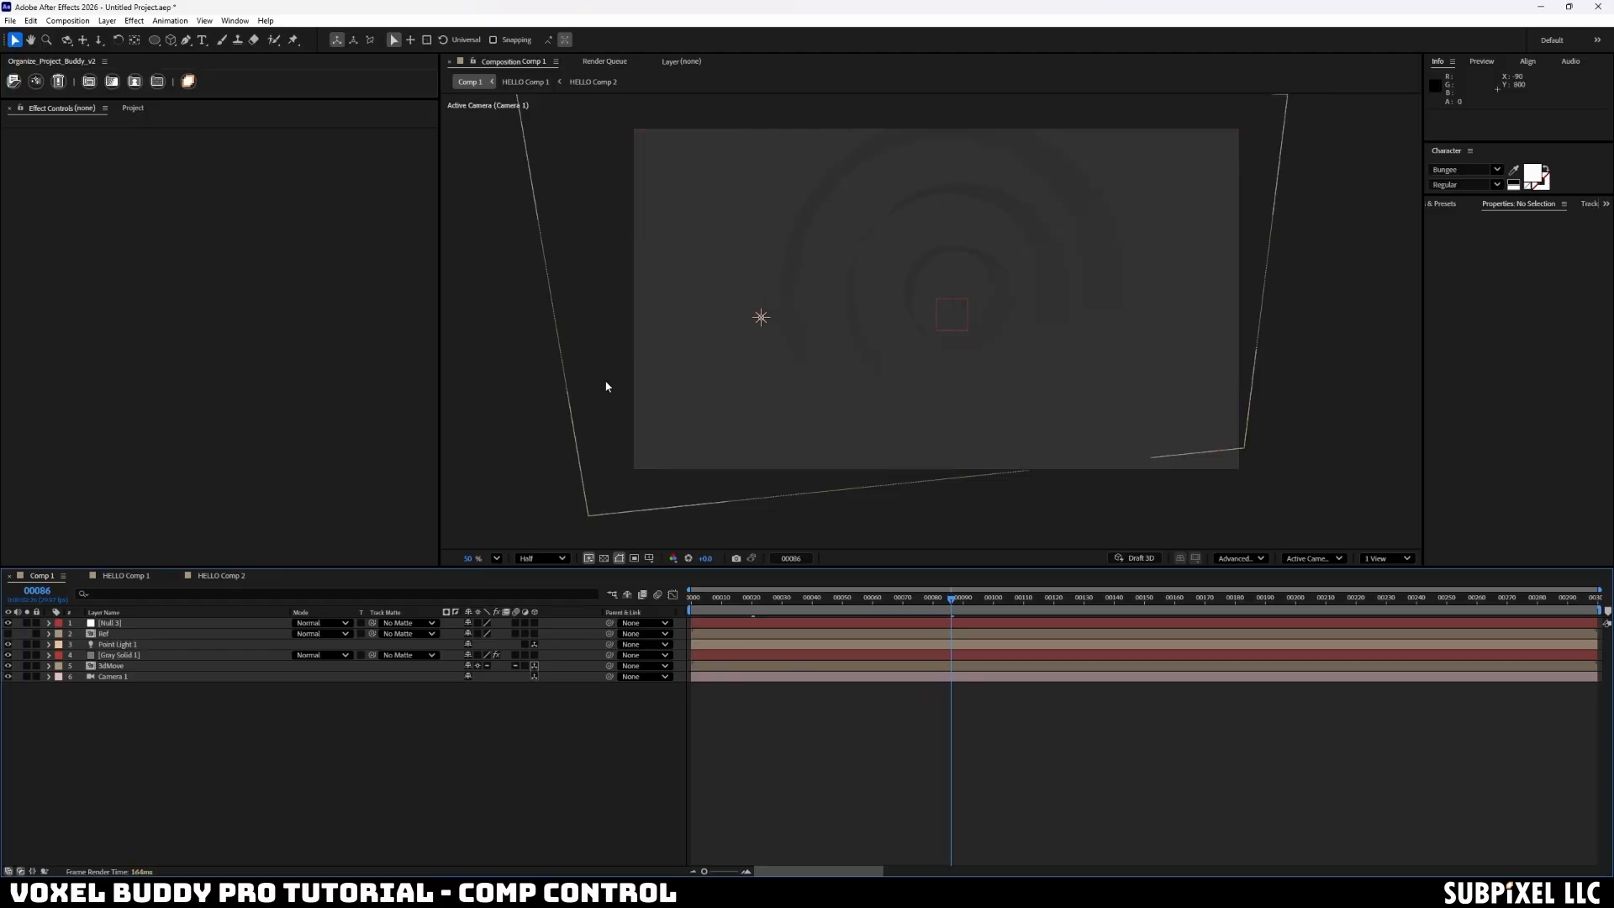
pyautogui.click(1057, 329)
pyautogui.moveTo(971, 316); pyautogui.dragTo(818, 353)
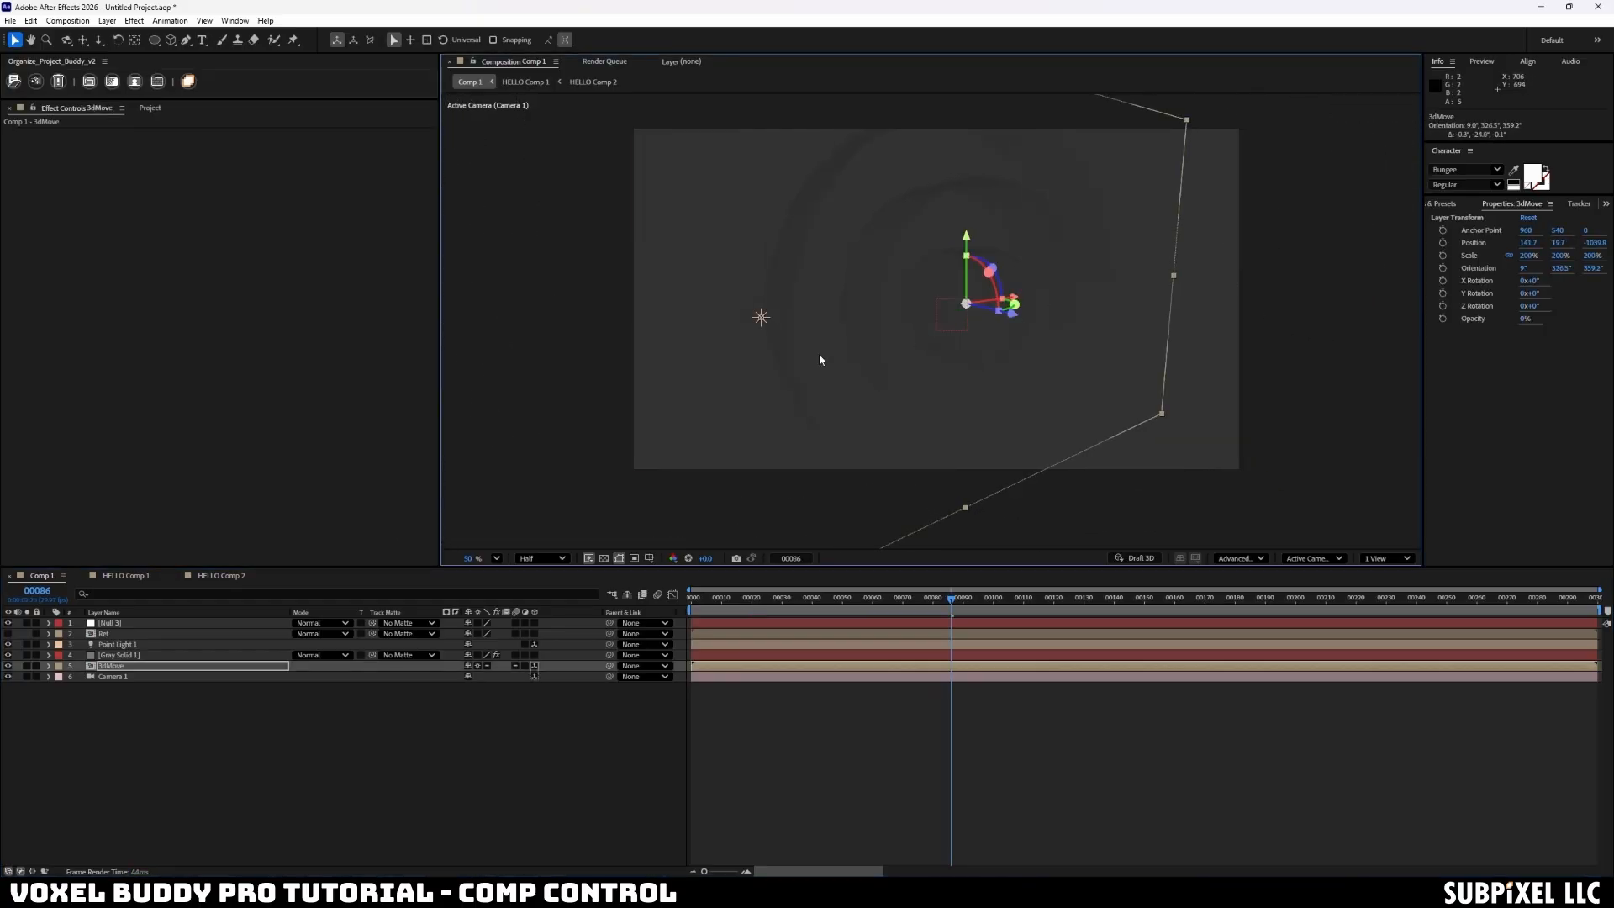
# - Set the Thin Color of the Voxel Buddy Pro effect on the Comp 1 grey solid to red, FF0000
pyautogui.click(116, 655)
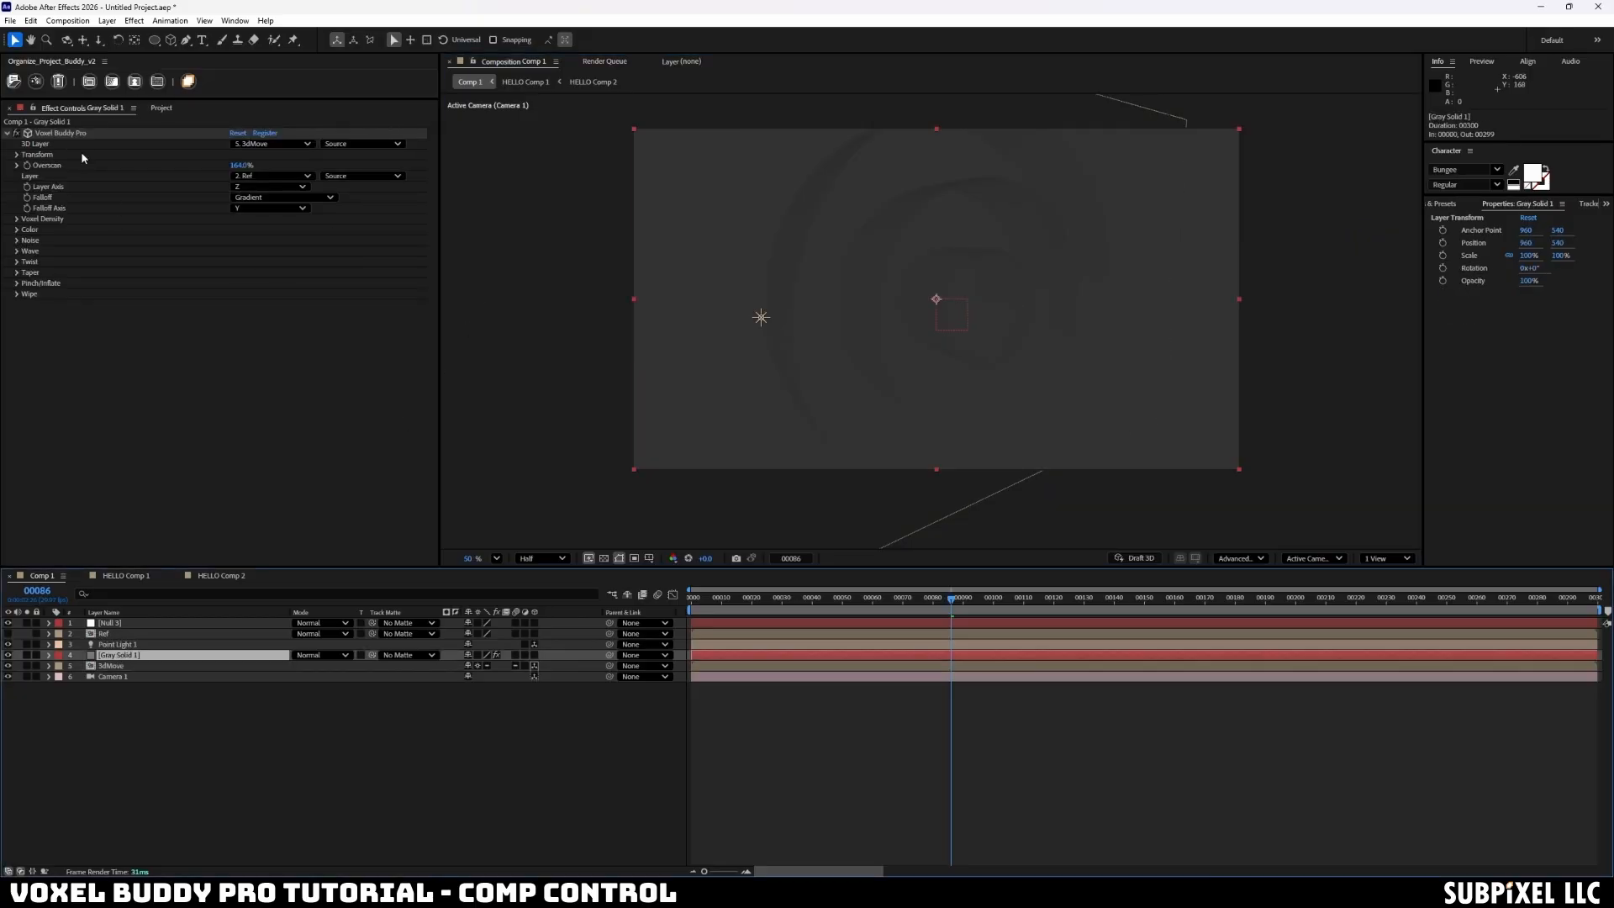
pyautogui.click(17, 229)
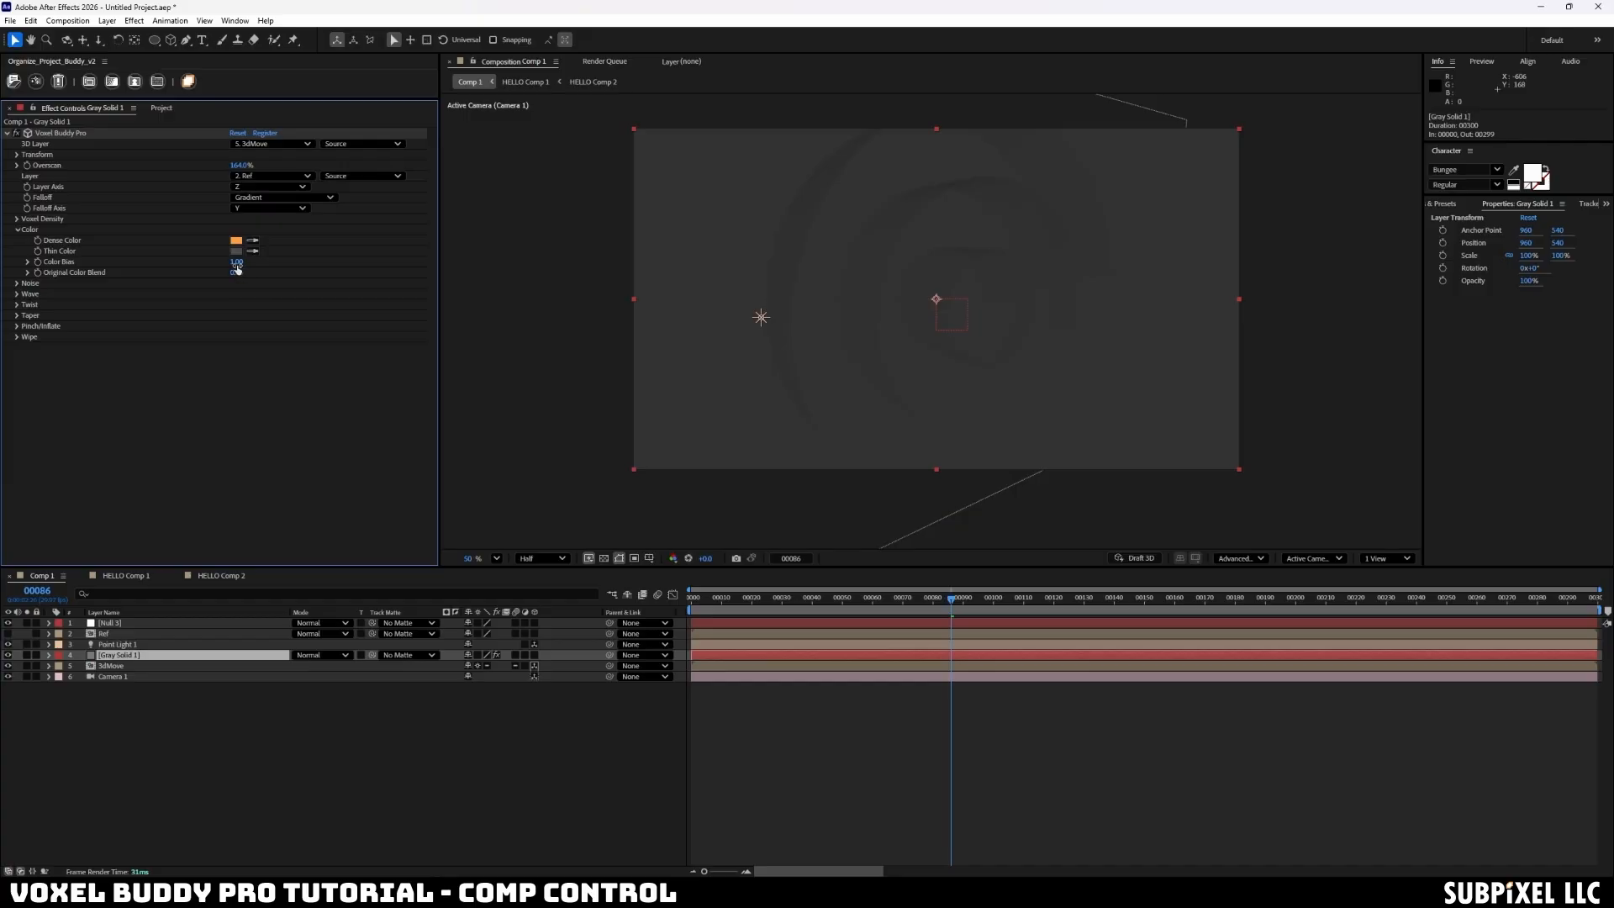
pyautogui.click(236, 250)
pyautogui.click(617, 305)
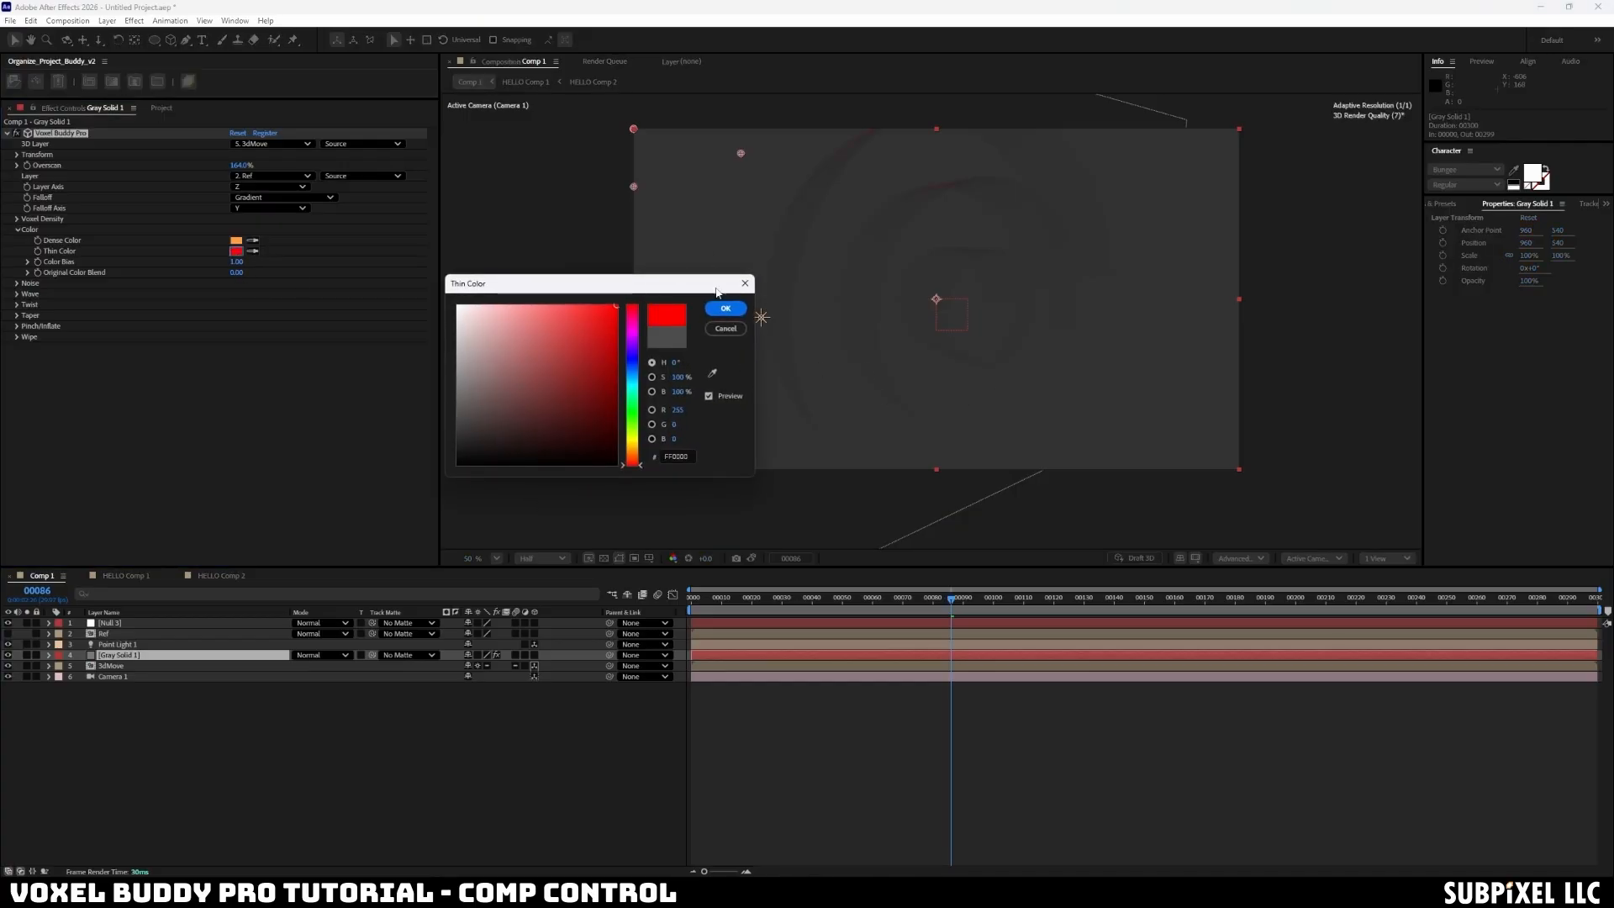
pyautogui.click(726, 310)
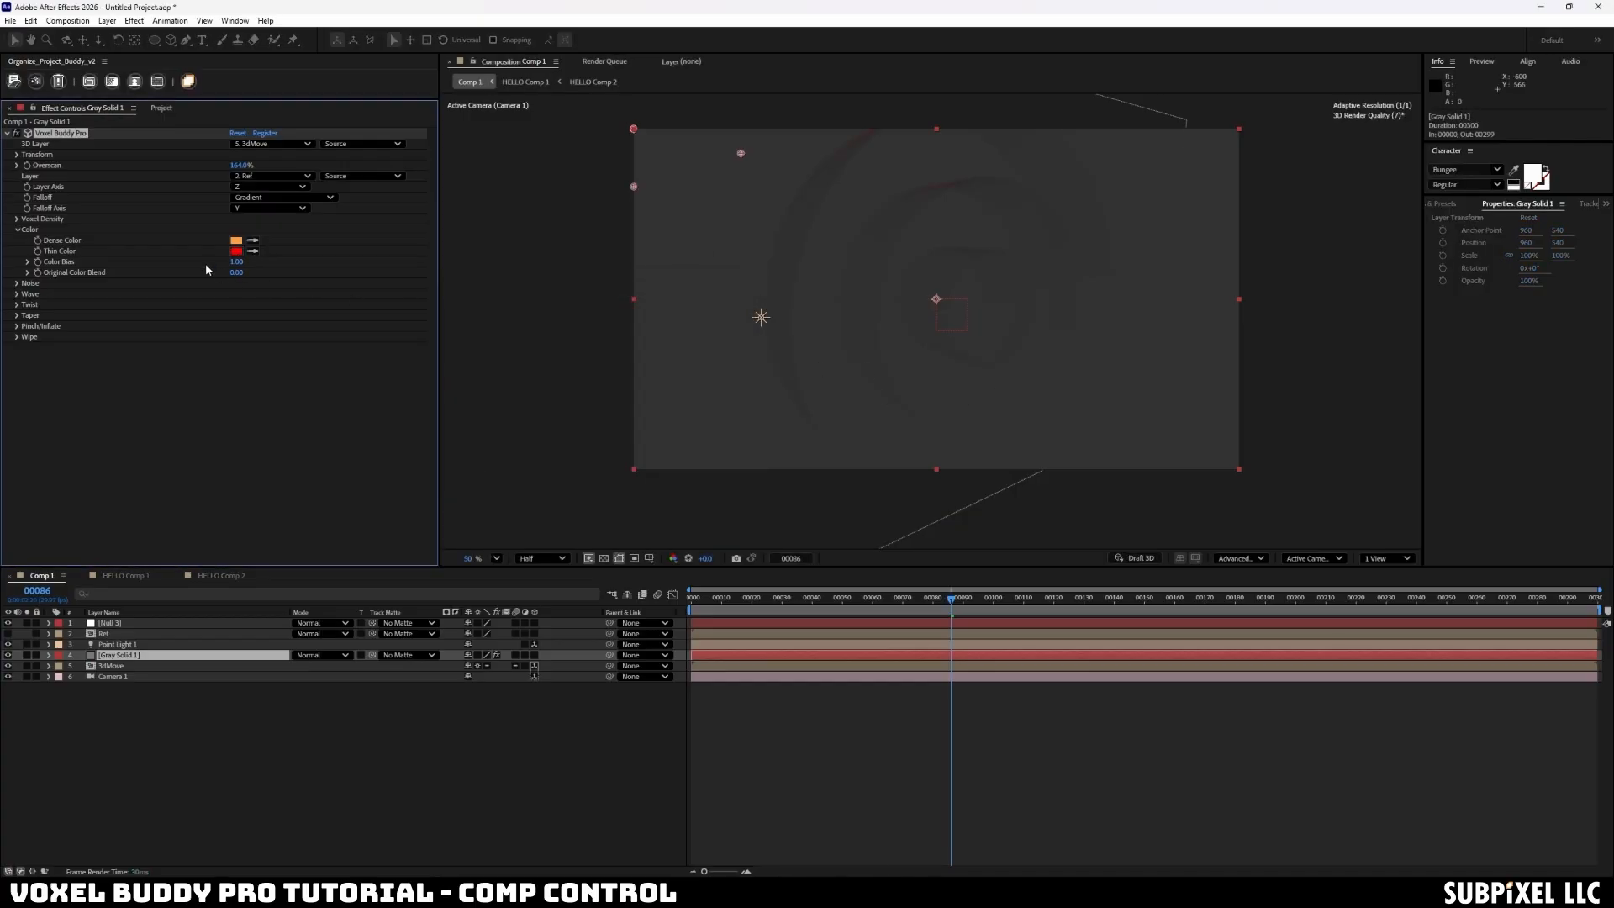
# - In HELLO Comp 2, set the Radio Waves stroke color on the grey solid to bright green
pyautogui.click(187, 576)
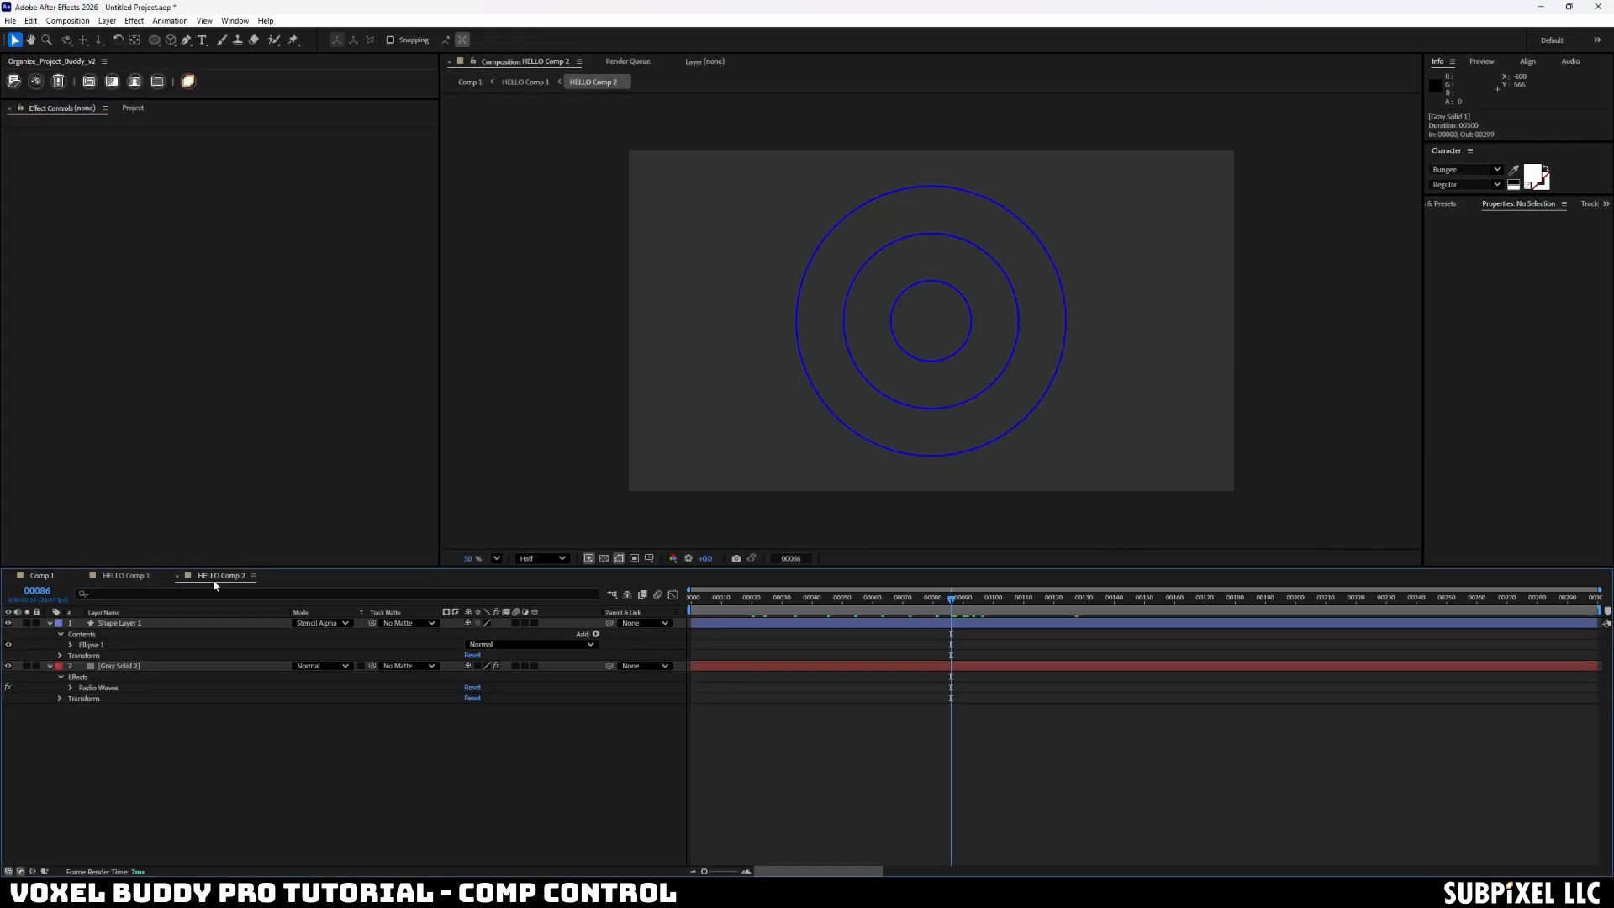
pyautogui.click(117, 665)
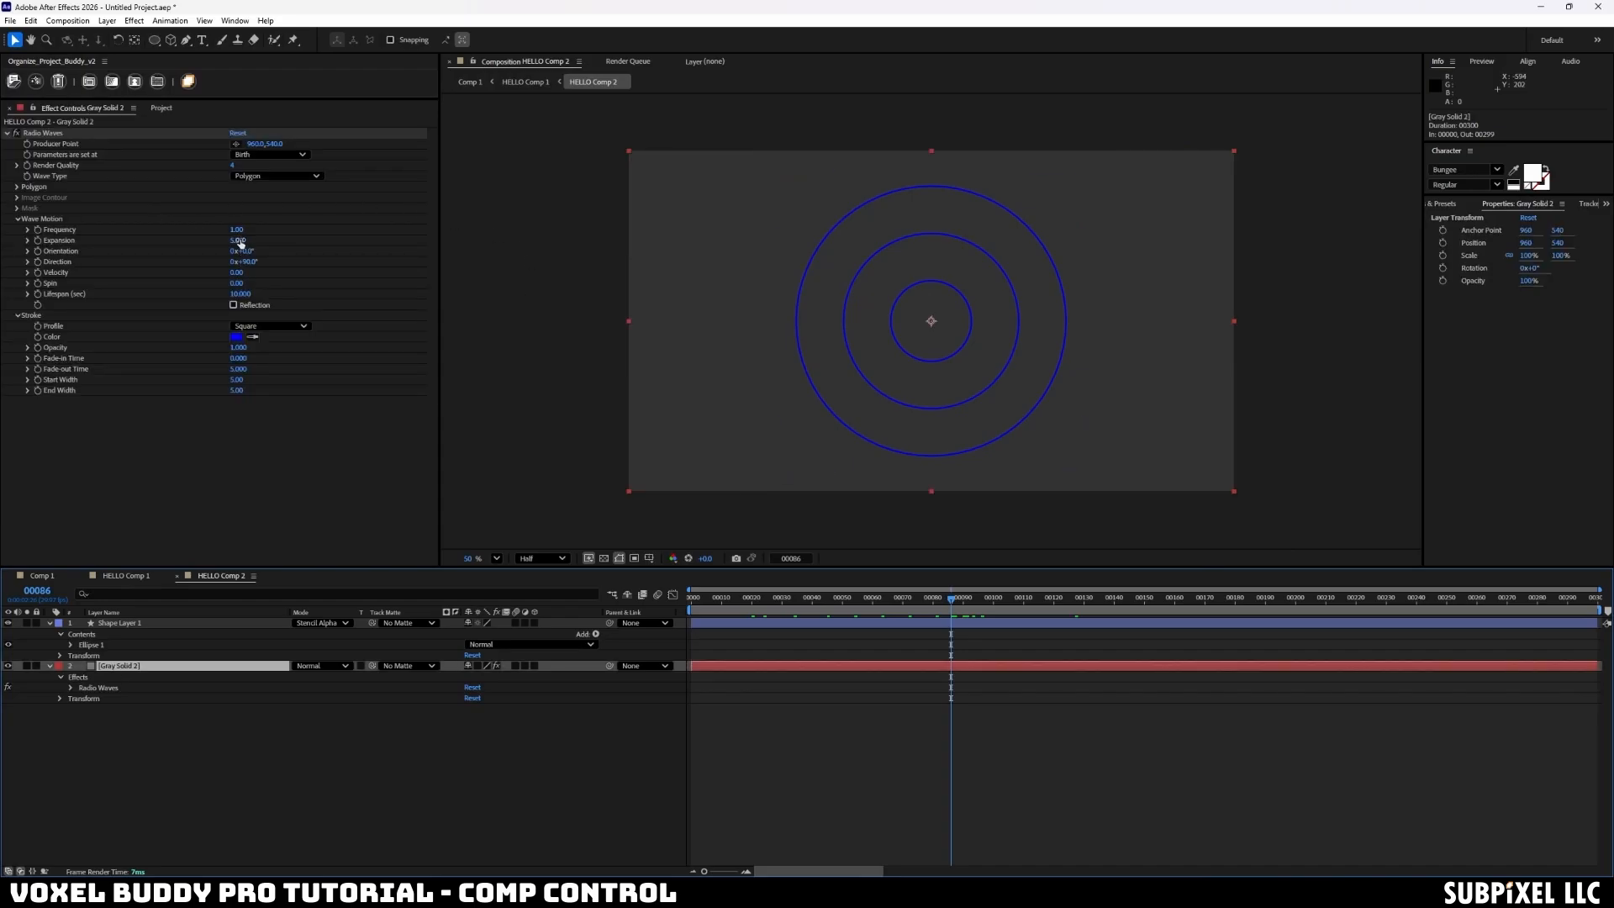
pyautogui.click(236, 337)
pyautogui.click(631, 418)
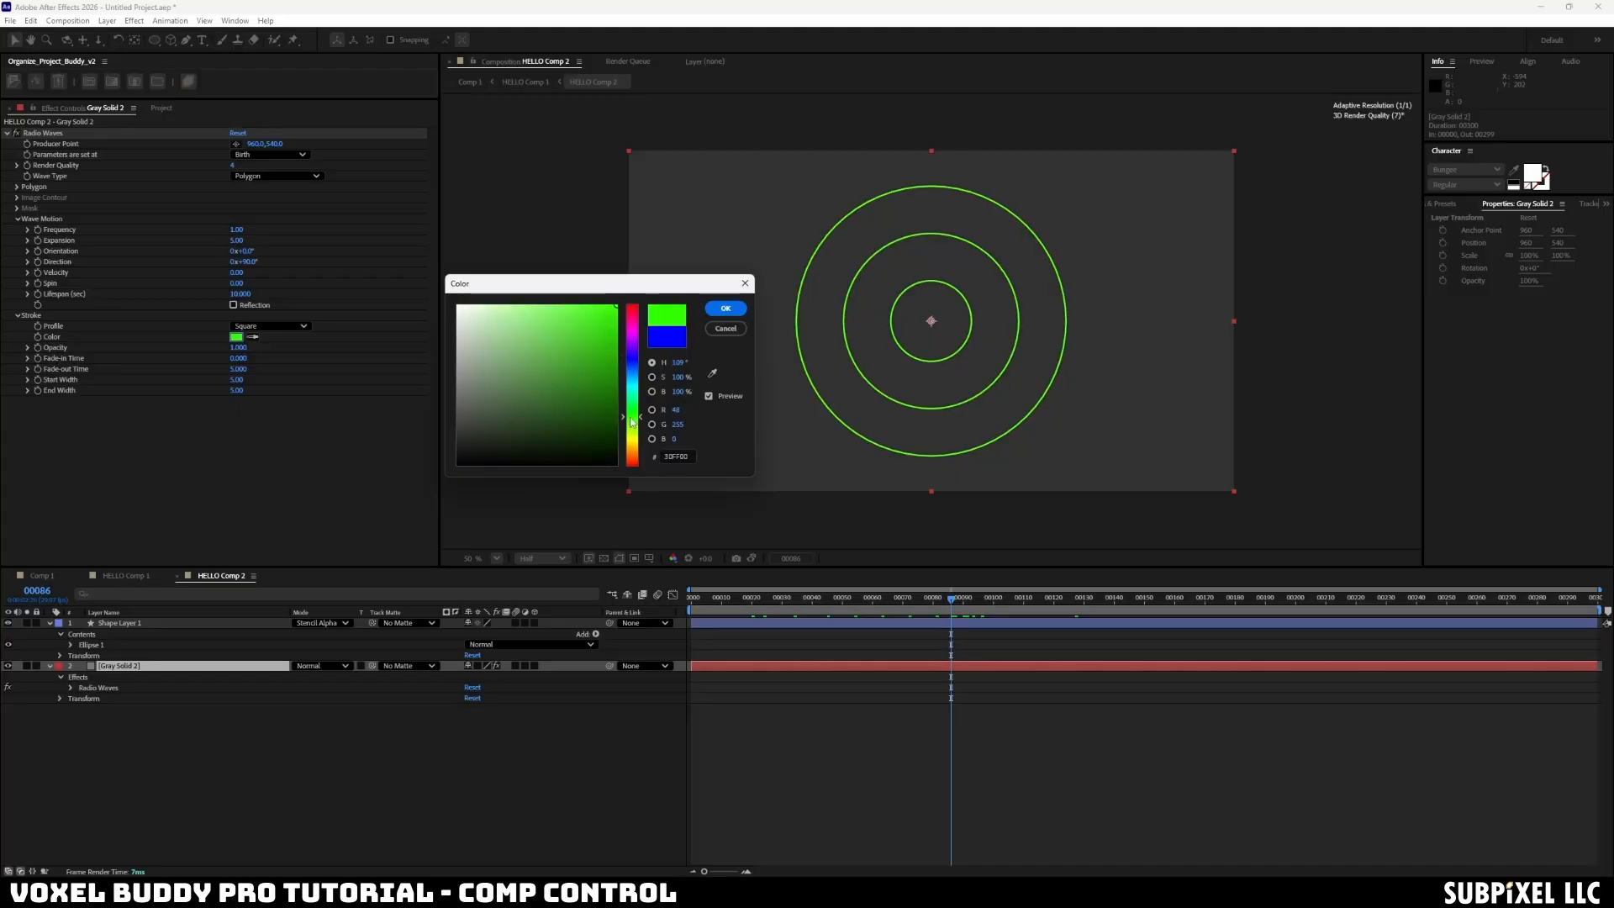
pyautogui.click(724, 310)
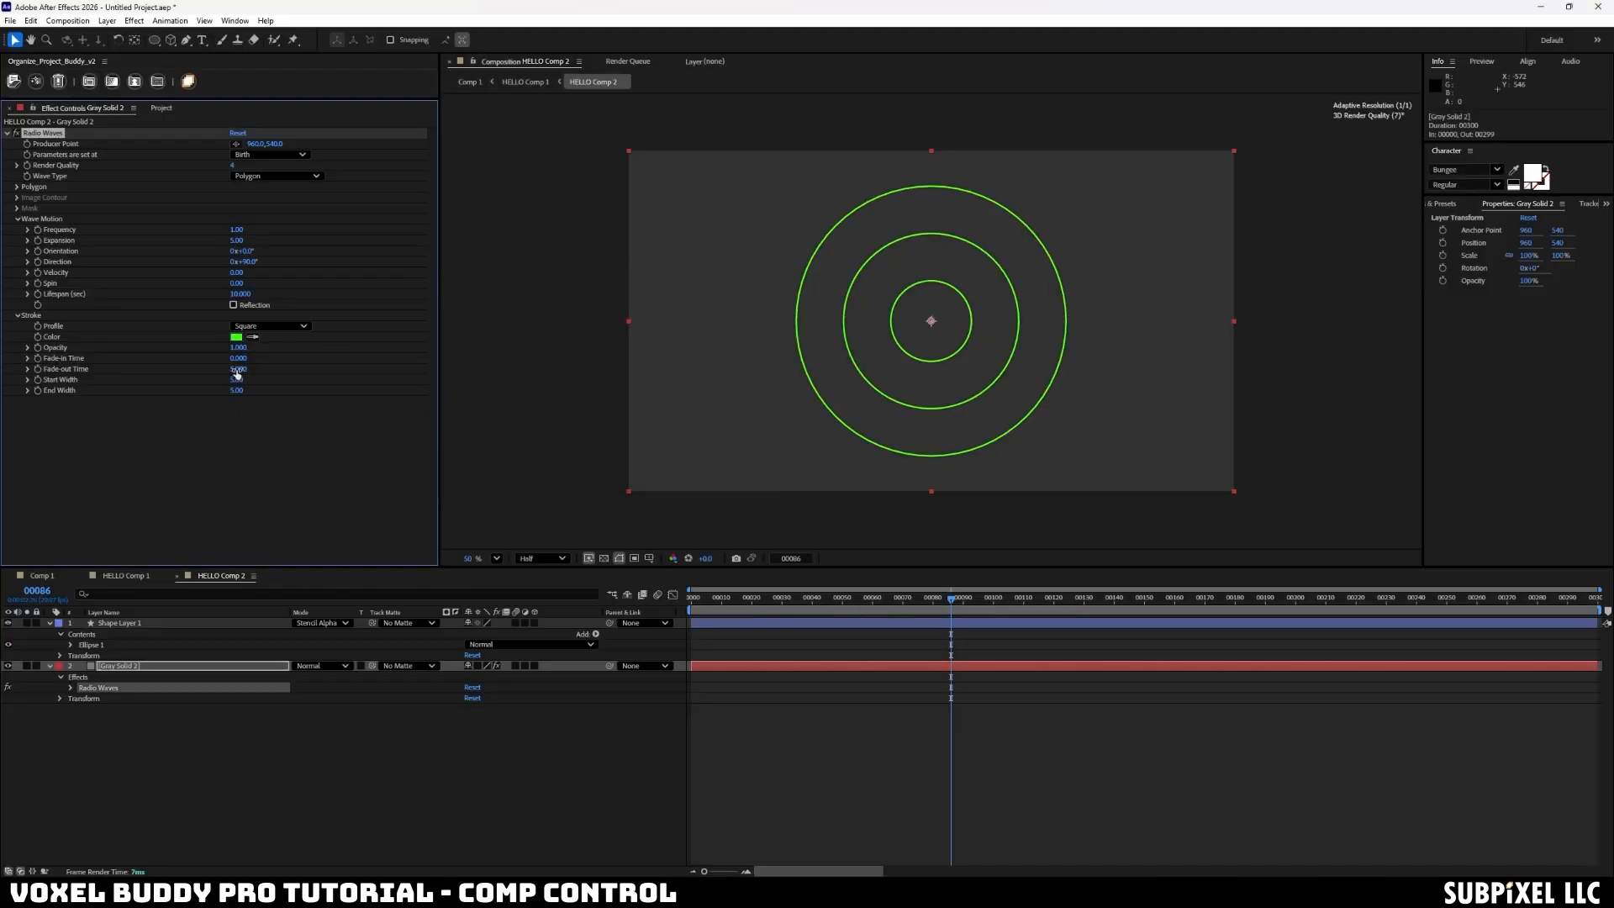
# - Undo the last change, greatly increase the Radio Waves Start Width, and preview the thicker rings in Comp 1 up to frame 185
pyautogui.hotkey('ctrl', 'z')
pyautogui.moveTo(236, 381); pyautogui.dragTo(679, 366)
pyautogui.click(96, 732)
pyautogui.click(42, 575)
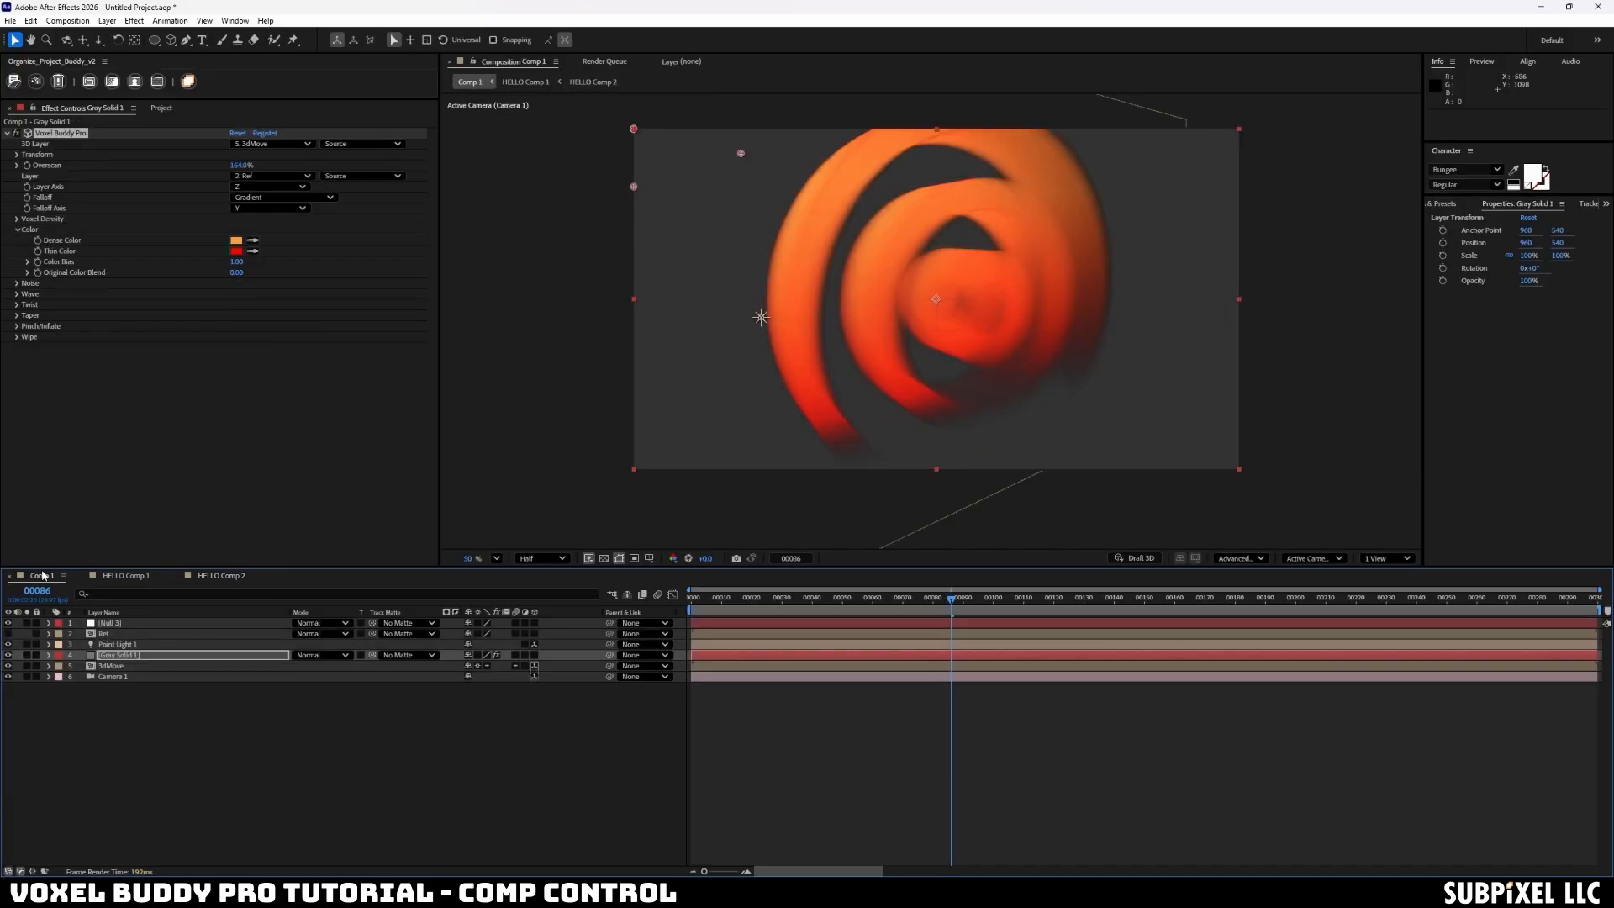
pyautogui.moveTo(955, 610); pyautogui.dragTo(1251, 594)
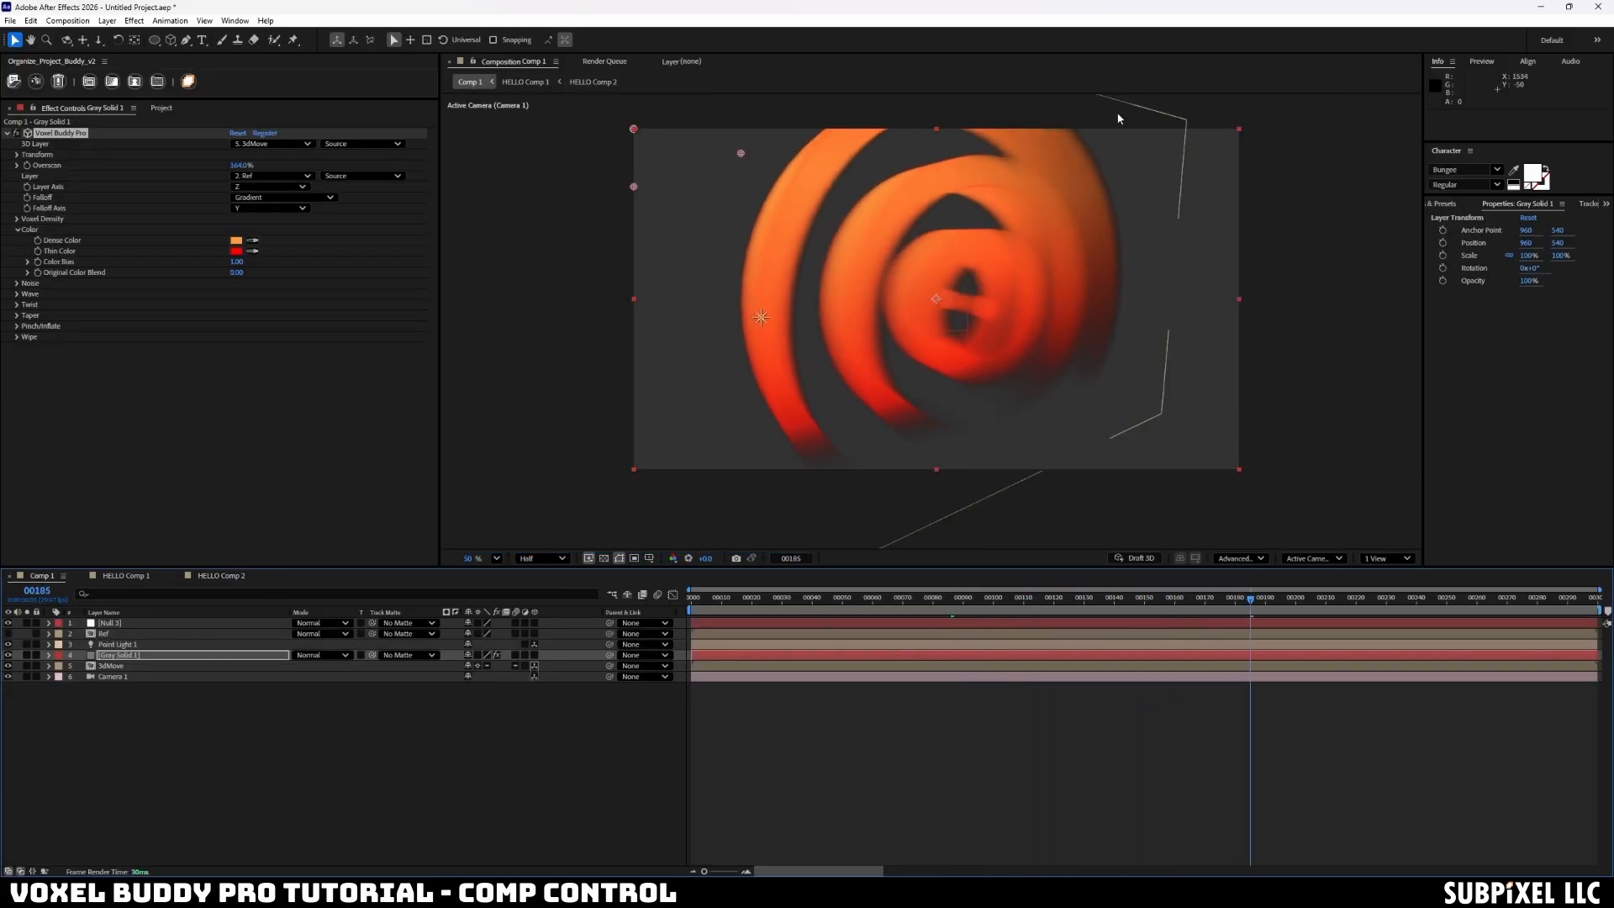
# - Move the 3dMove layer away from the camera to about 23, -199, 829 so the whole ring shape fits in Comp 1
pyautogui.click(1076, 305)
pyautogui.moveTo(1020, 306); pyautogui.dragTo(925, 290)
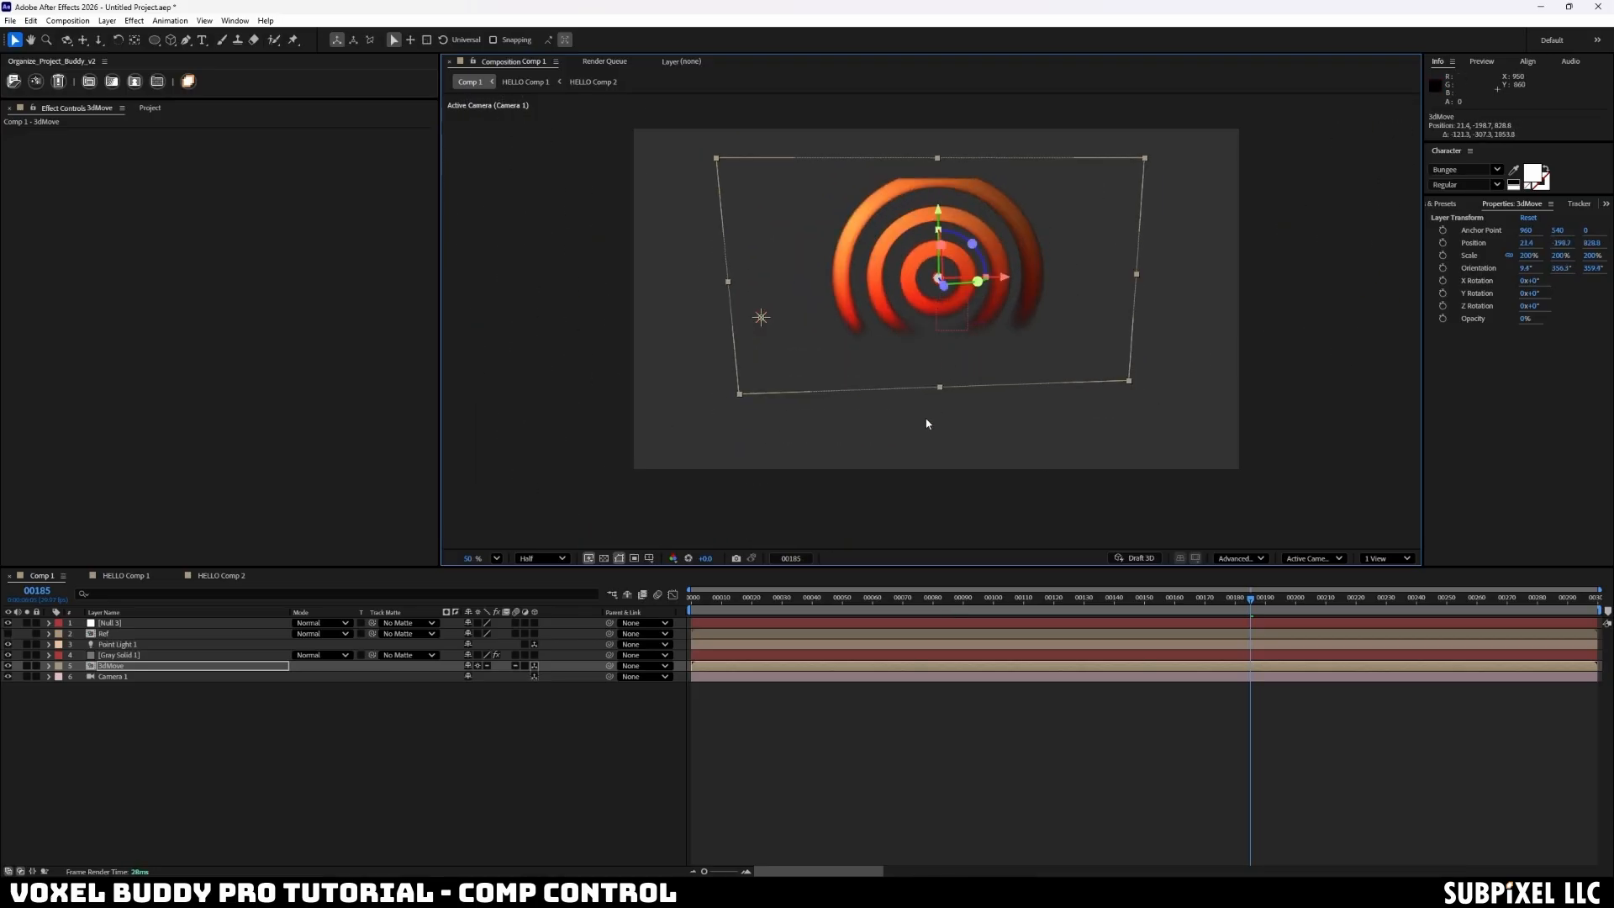
pyautogui.click(168, 705)
# - On the grey solid's Voxel Buddy Pro effect, set Overscan to about 285% and the Falloff Axis to Z
pyautogui.click(127, 655)
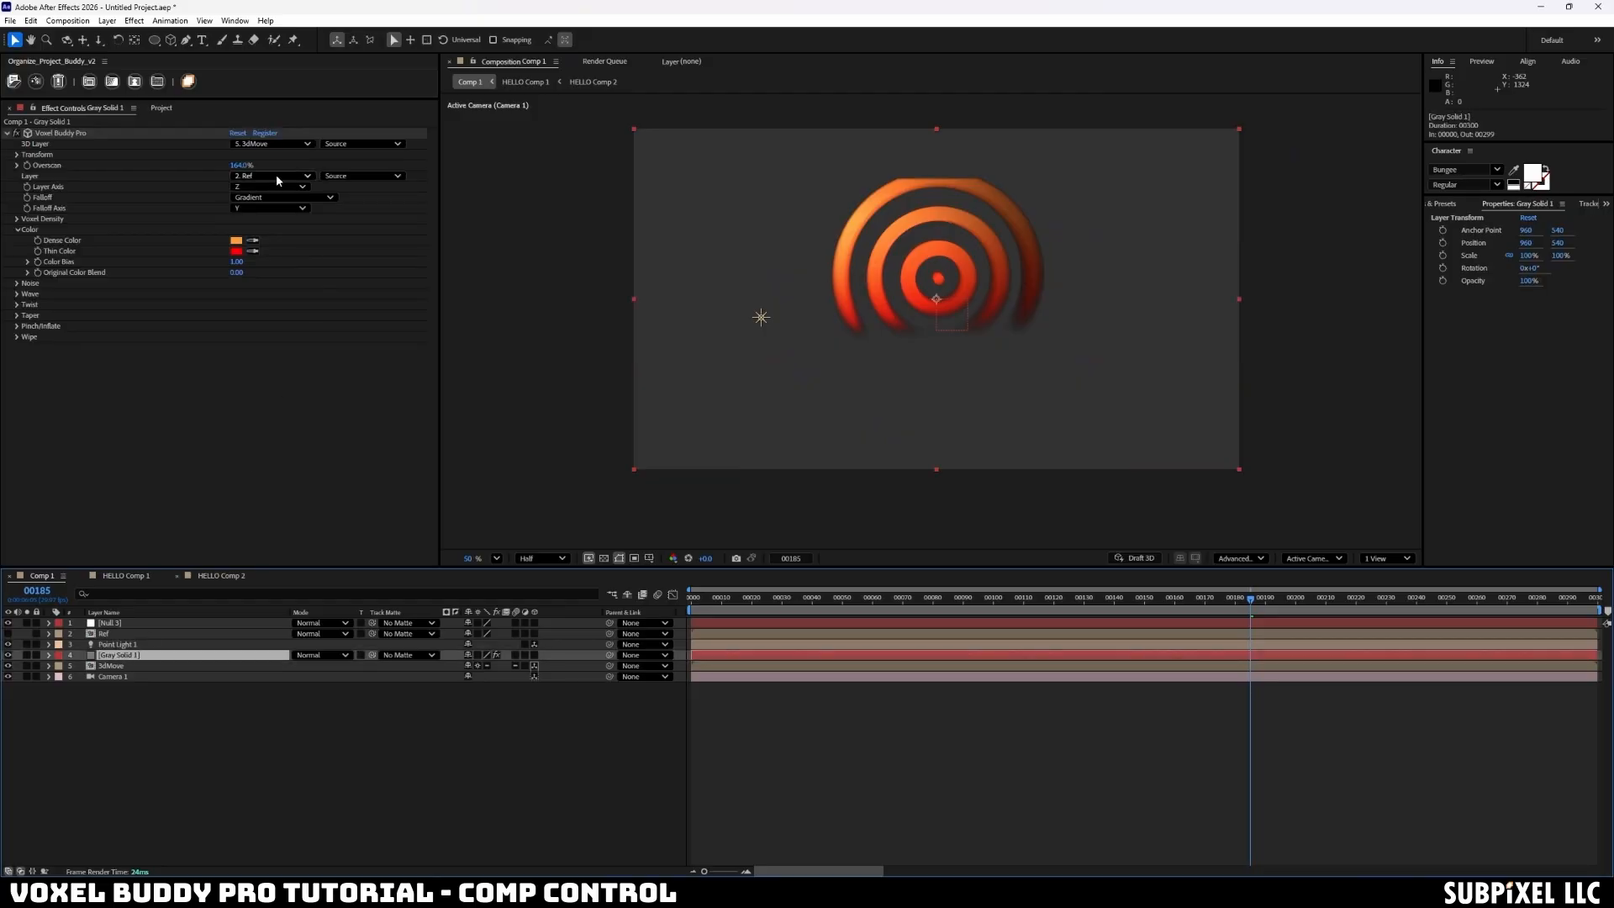
pyautogui.moveTo(239, 168); pyautogui.dragTo(308, 162)
pyautogui.click(286, 197)
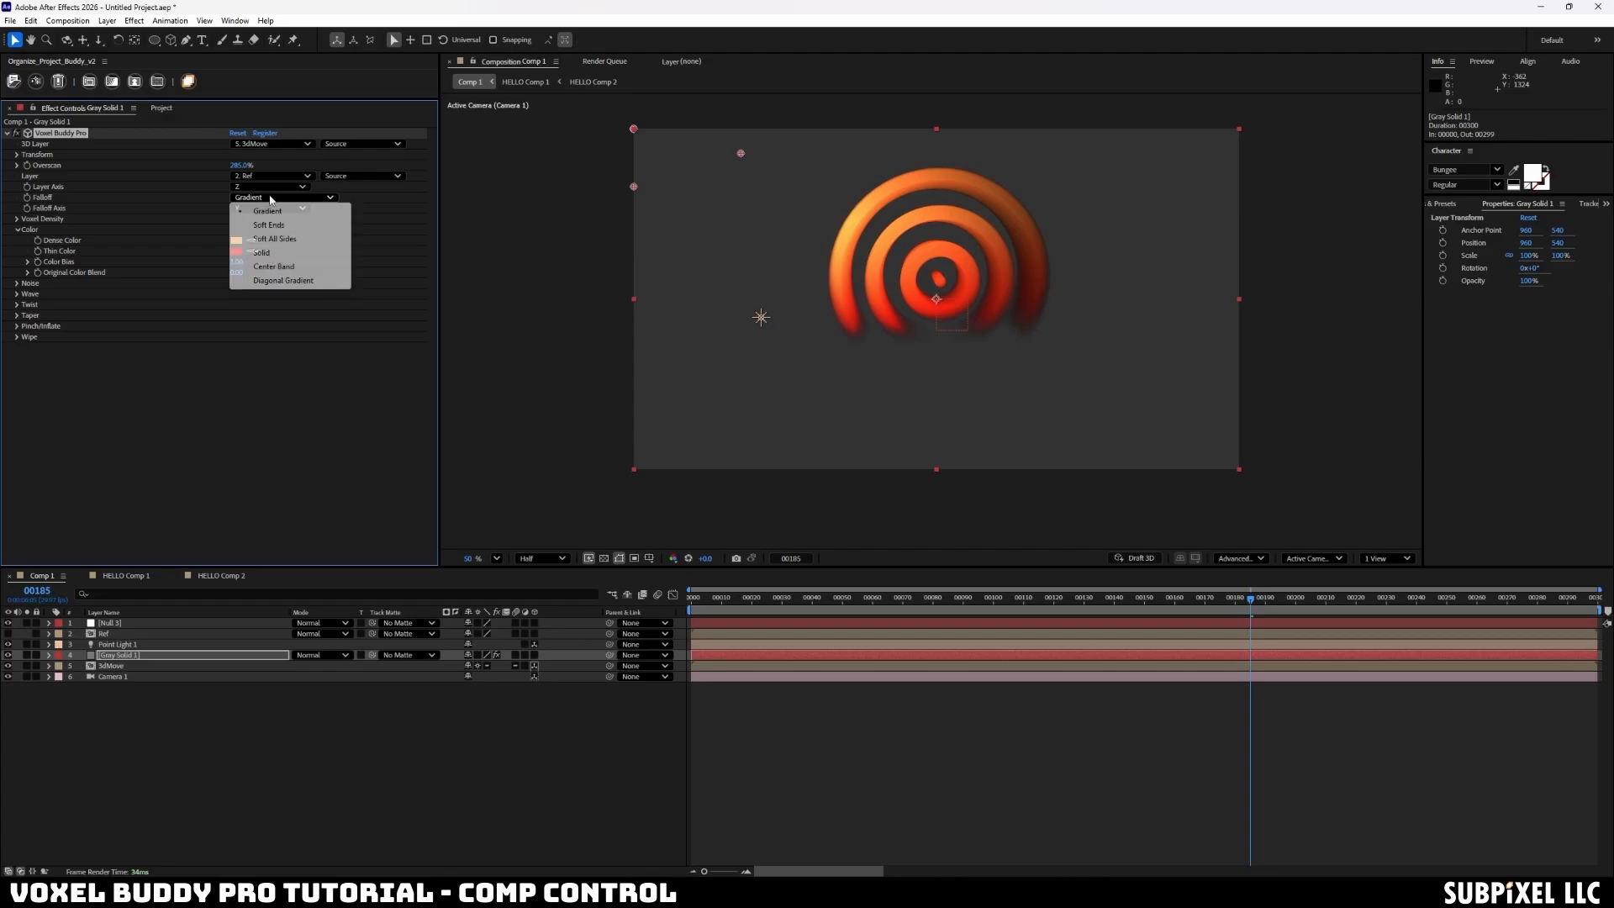
pyautogui.click(427, 313)
pyautogui.click(295, 208)
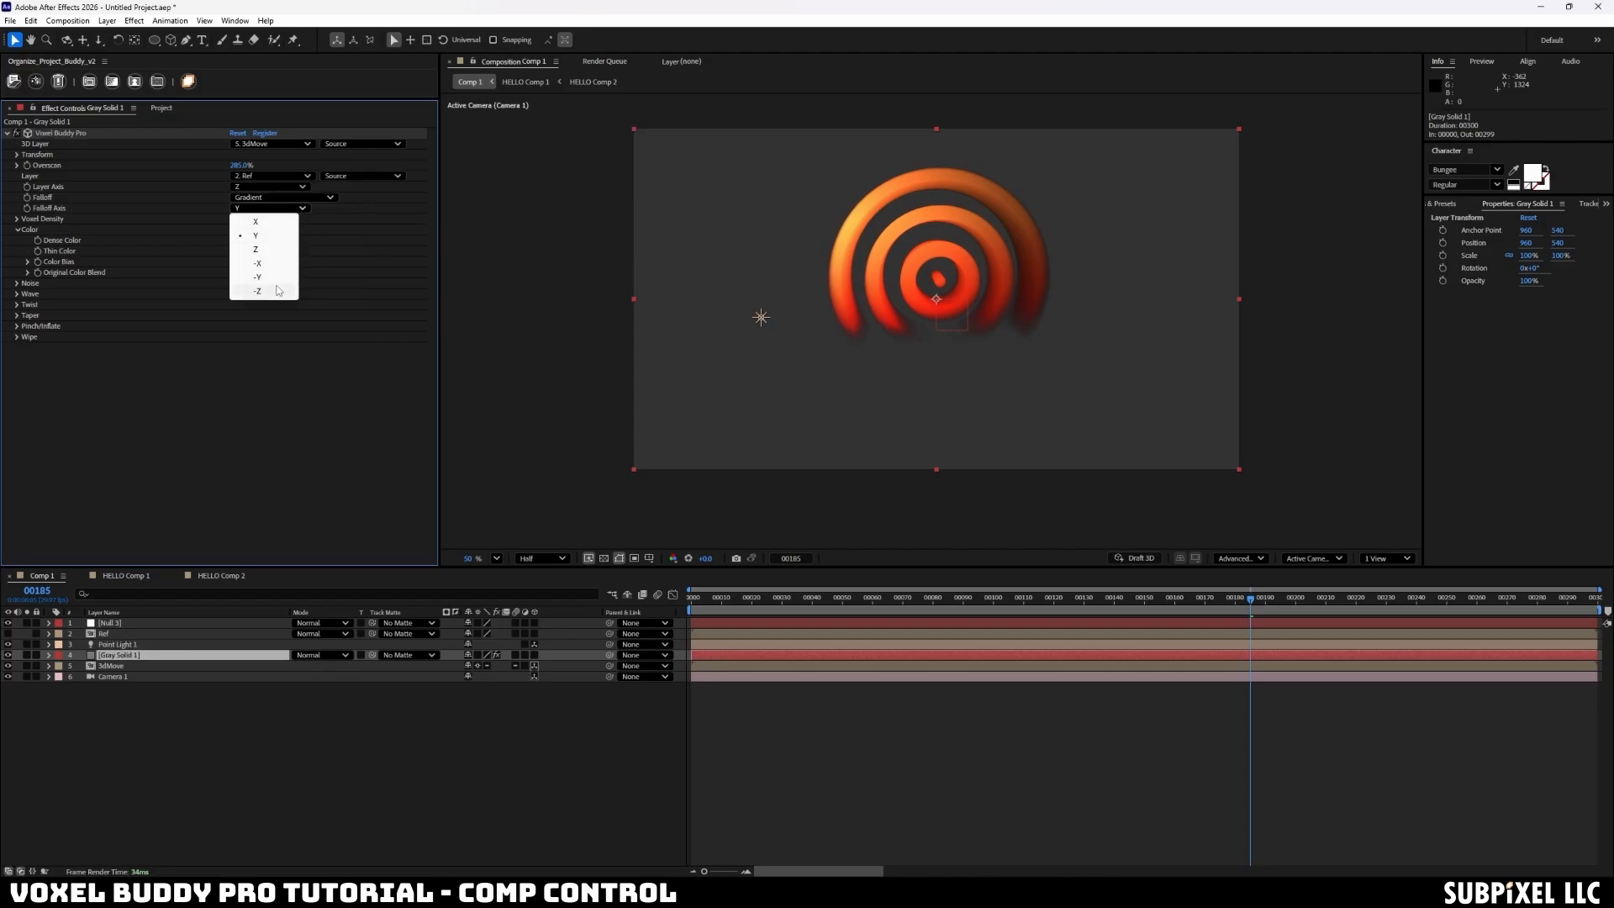
pyautogui.click(273, 252)
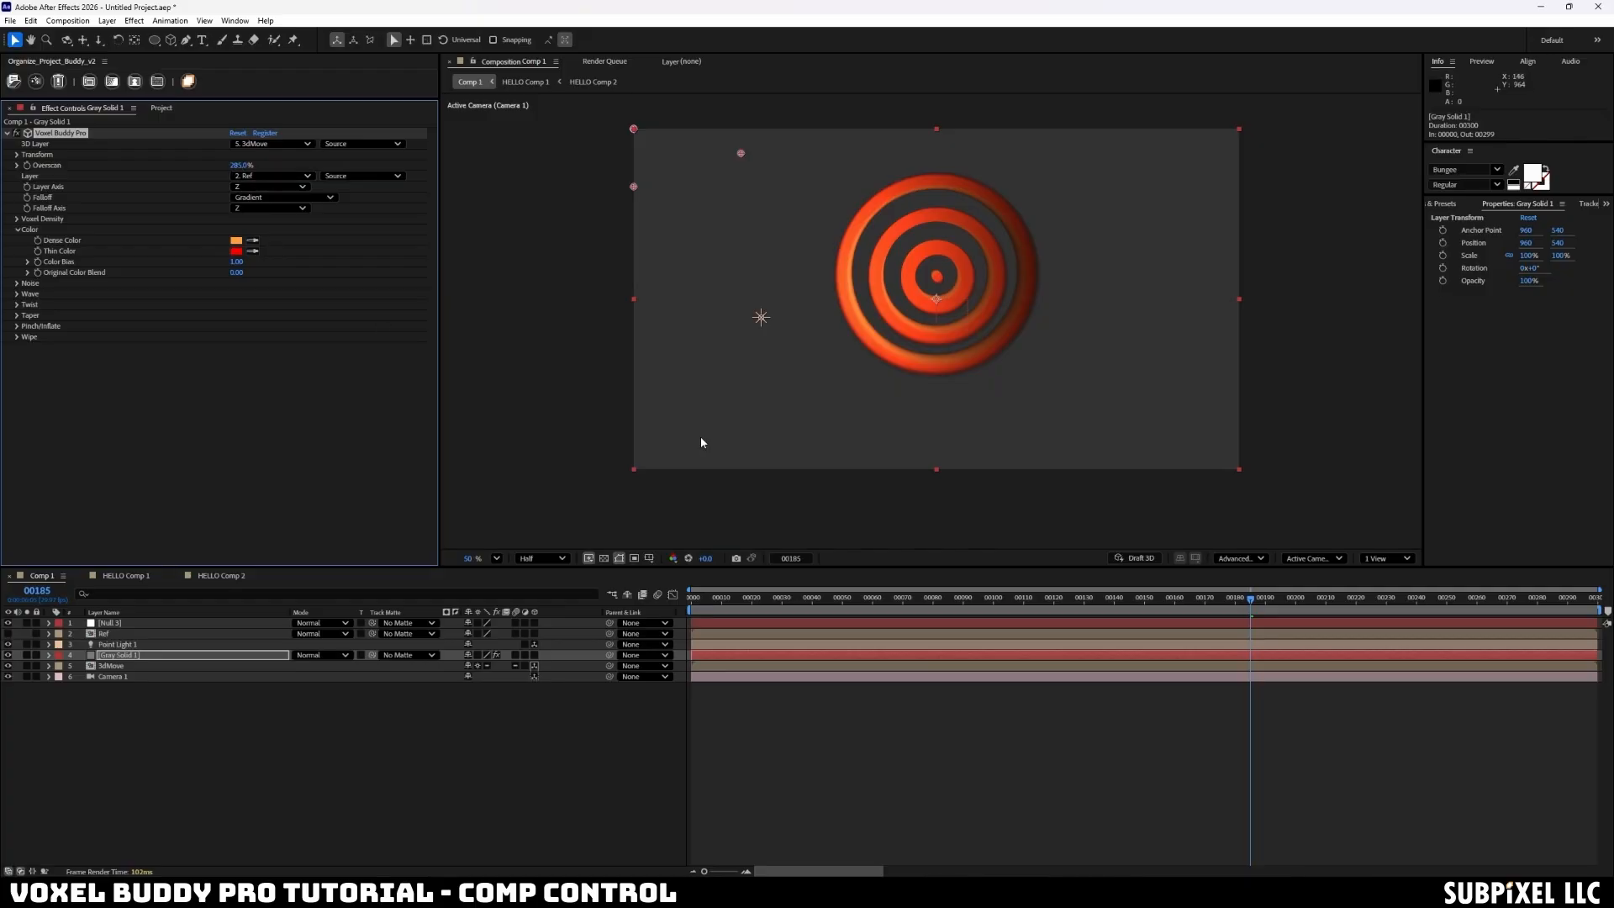
# - Rotate the 3dMove layer to about 283°, 357°, 313° so the rings lie nearly flat, and move it closer to the camera
pyautogui.click(141, 654)
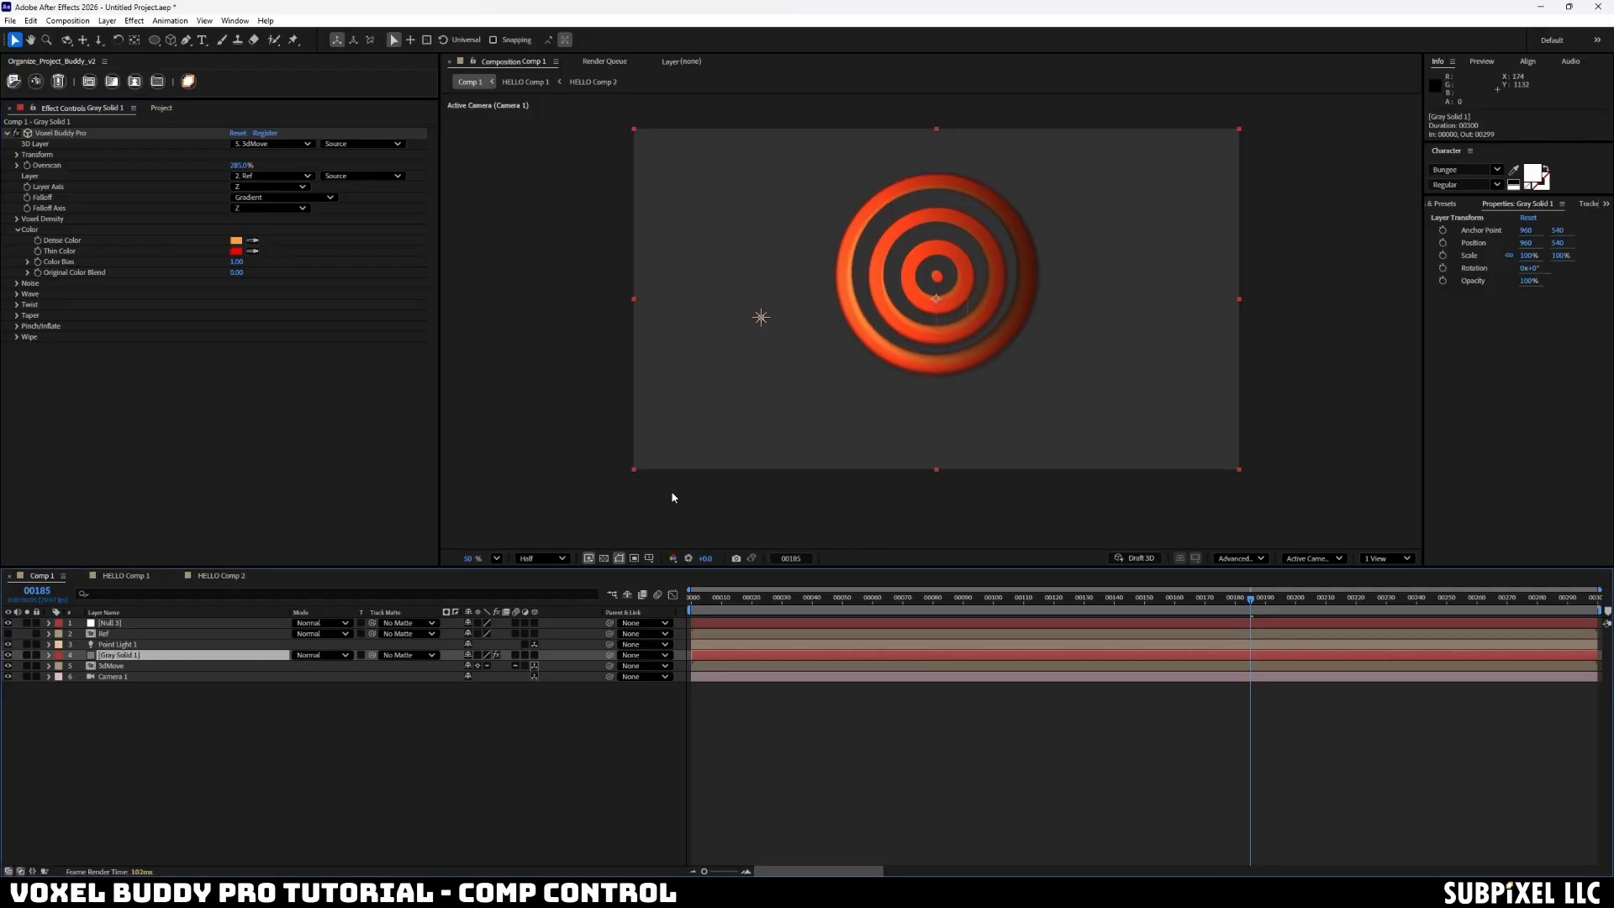
pyautogui.click(151, 667)
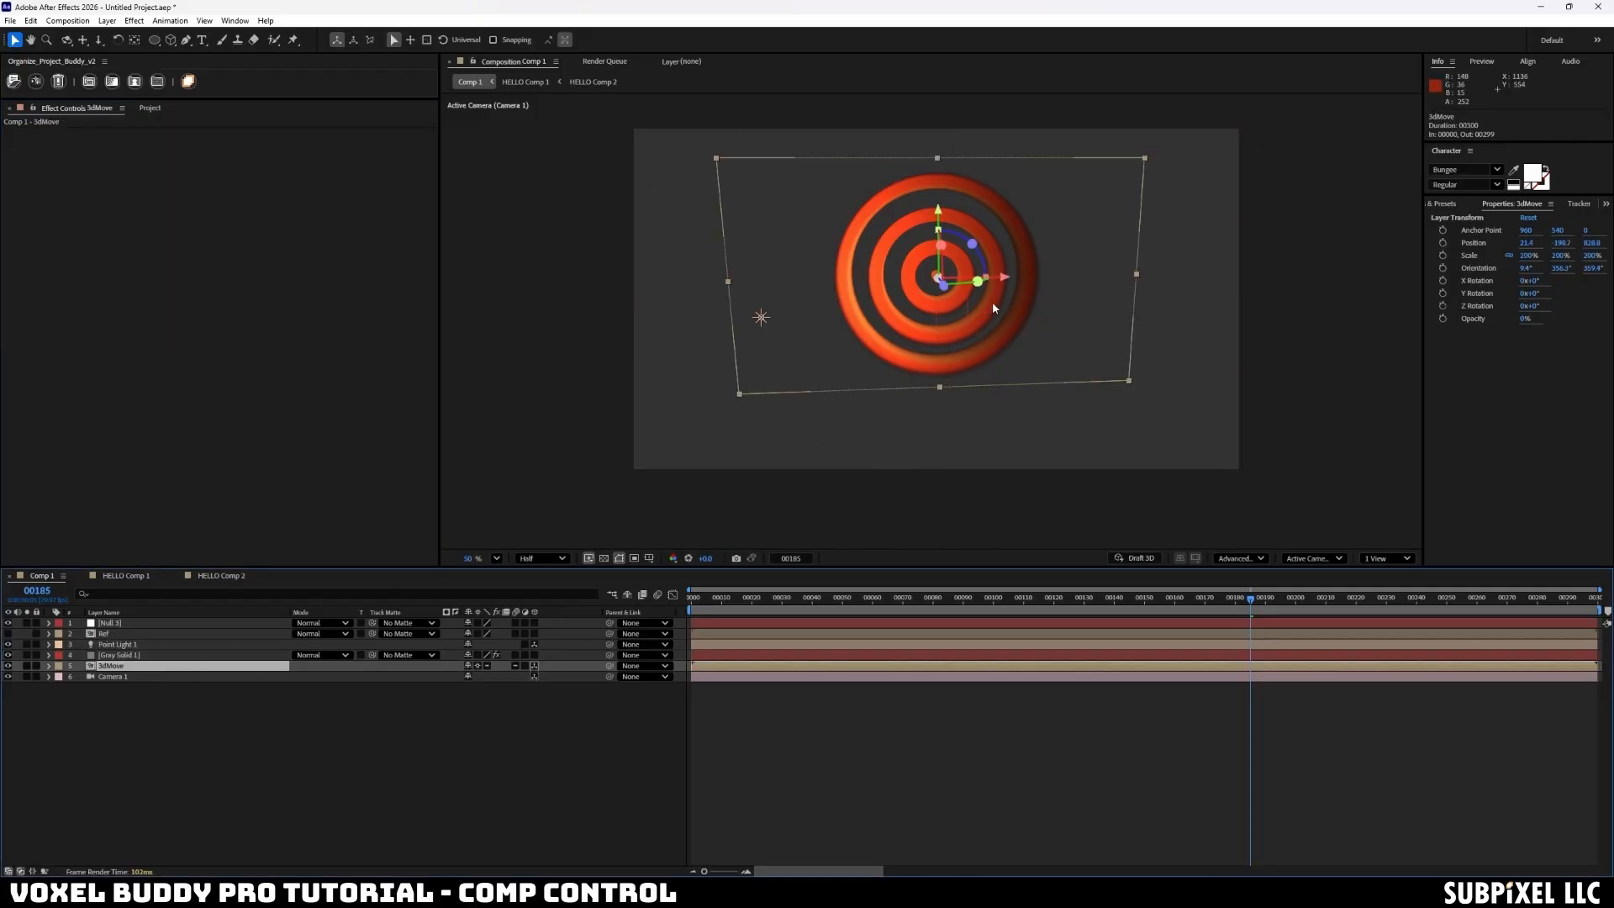
pyautogui.moveTo(978, 281); pyautogui.dragTo(900, 201)
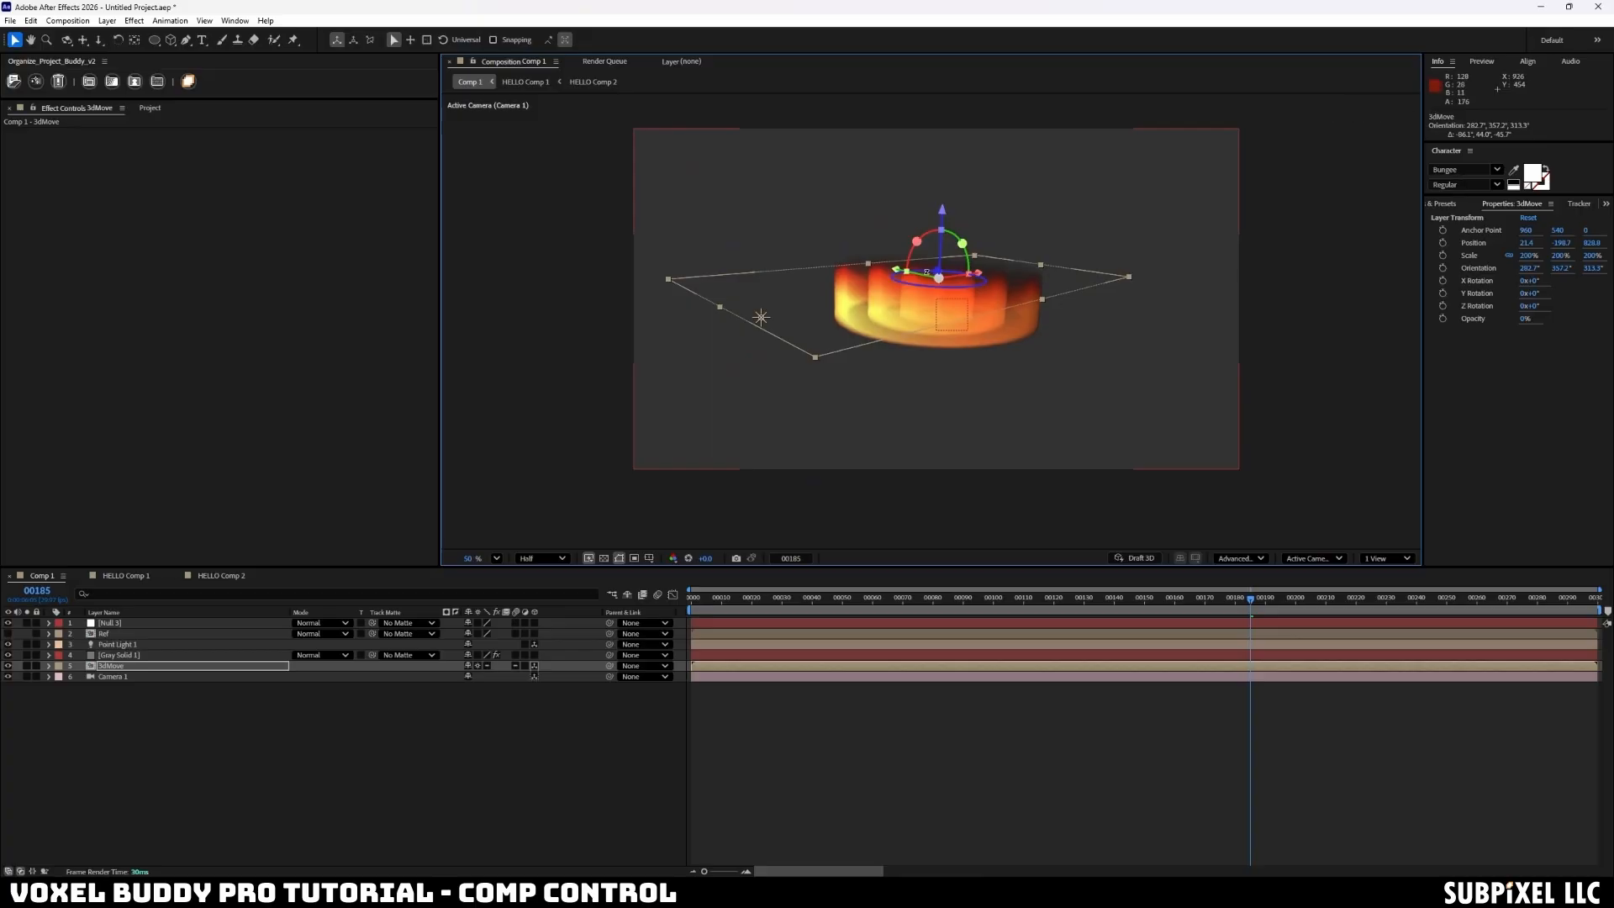
pyautogui.moveTo(941, 307); pyautogui.dragTo(876, 332)
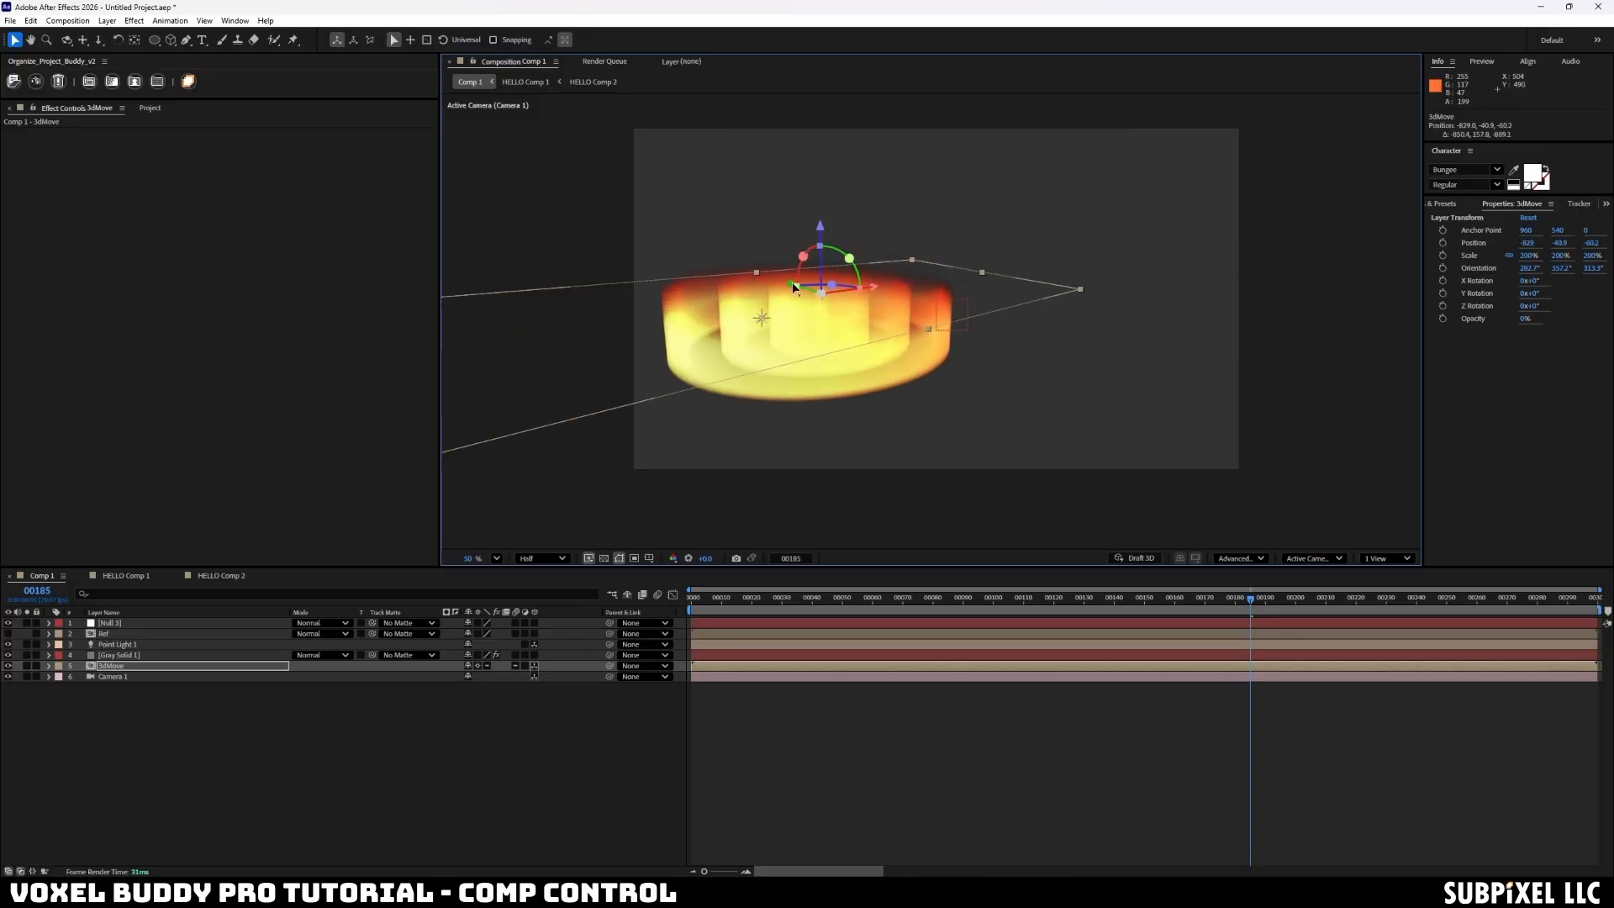
pyautogui.moveTo(792, 285); pyautogui.dragTo(953, 297)
pyautogui.hotkey('ctrl', 'z')
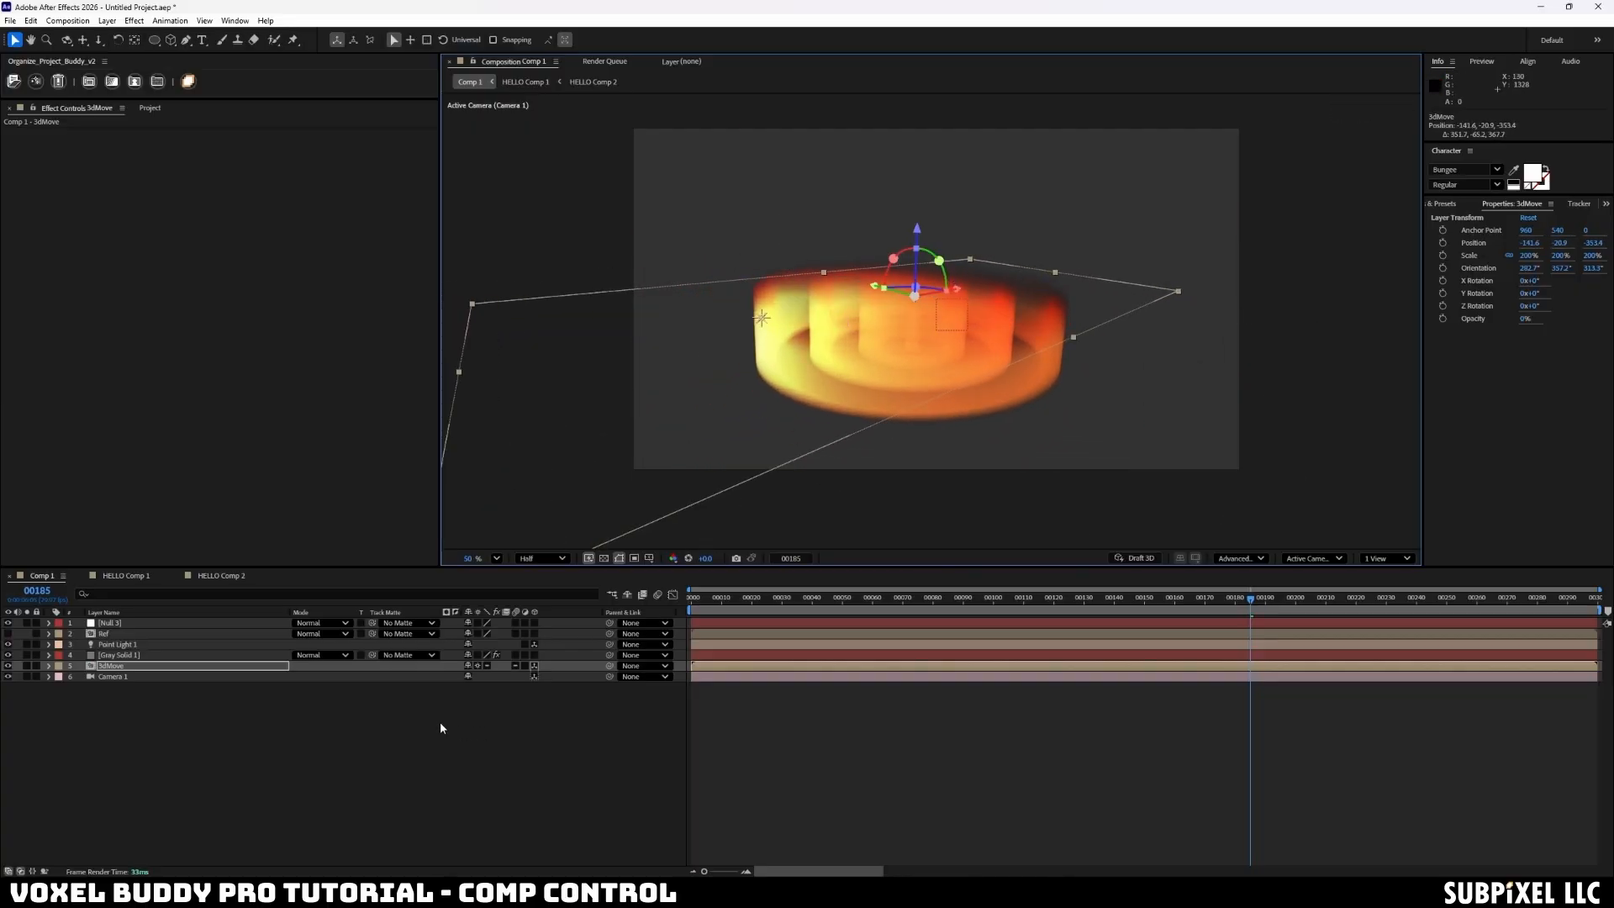
# - Stretch the volume's depth by setting the Voxel Buddy Pro transform Size Z on the grey solid to about 978
pyautogui.click(271, 723)
pyautogui.click(114, 665)
pyautogui.click(127, 676)
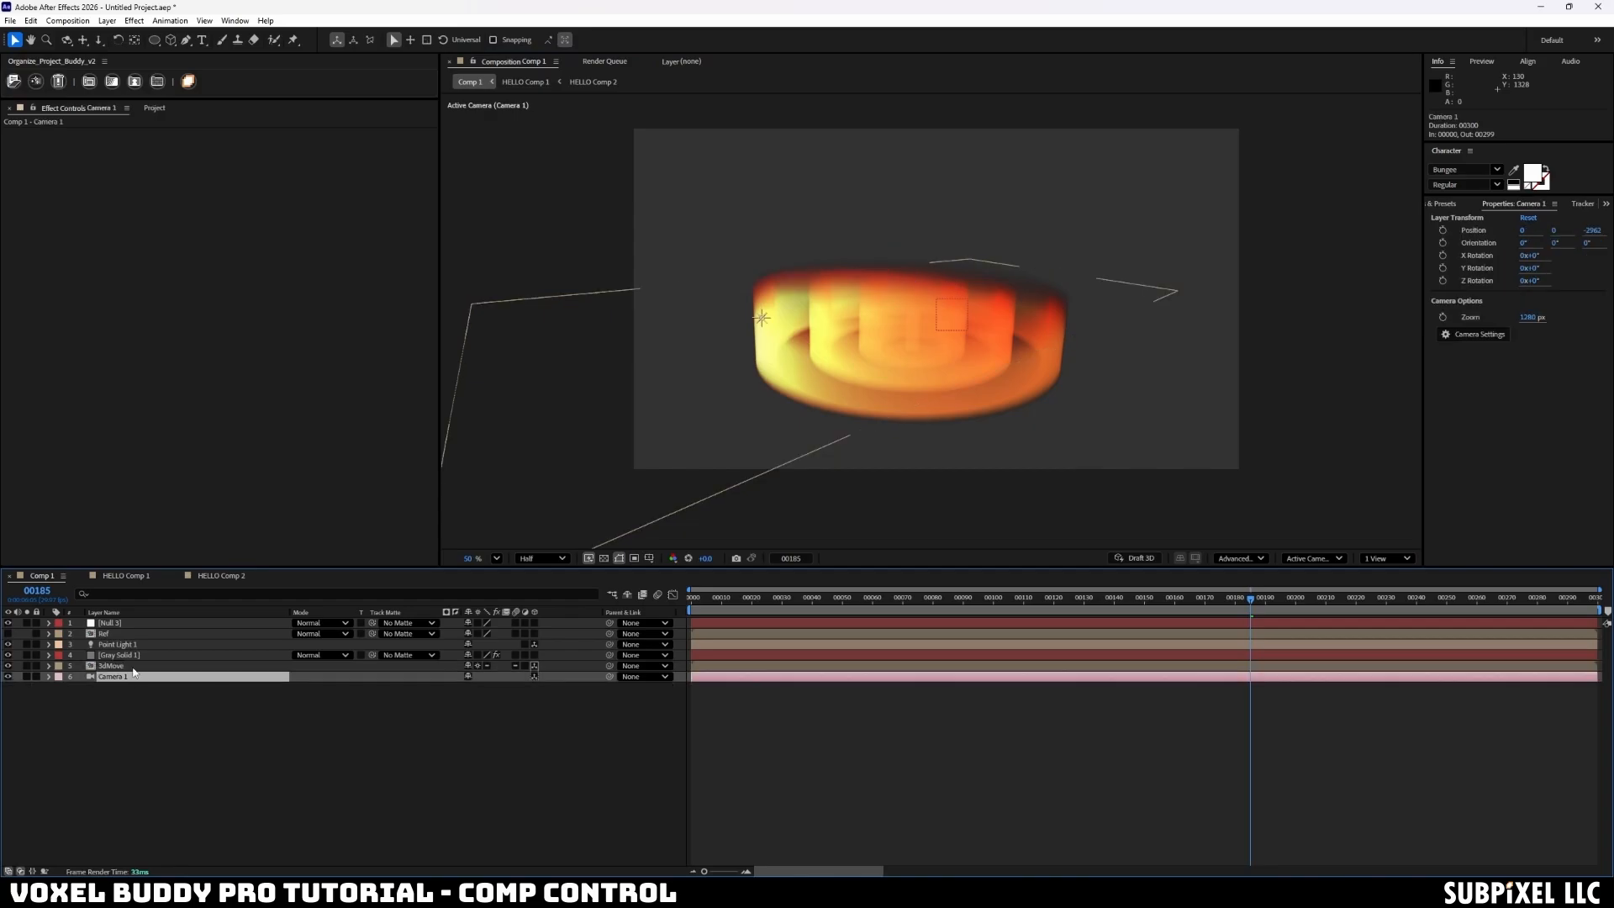
pyautogui.click(131, 656)
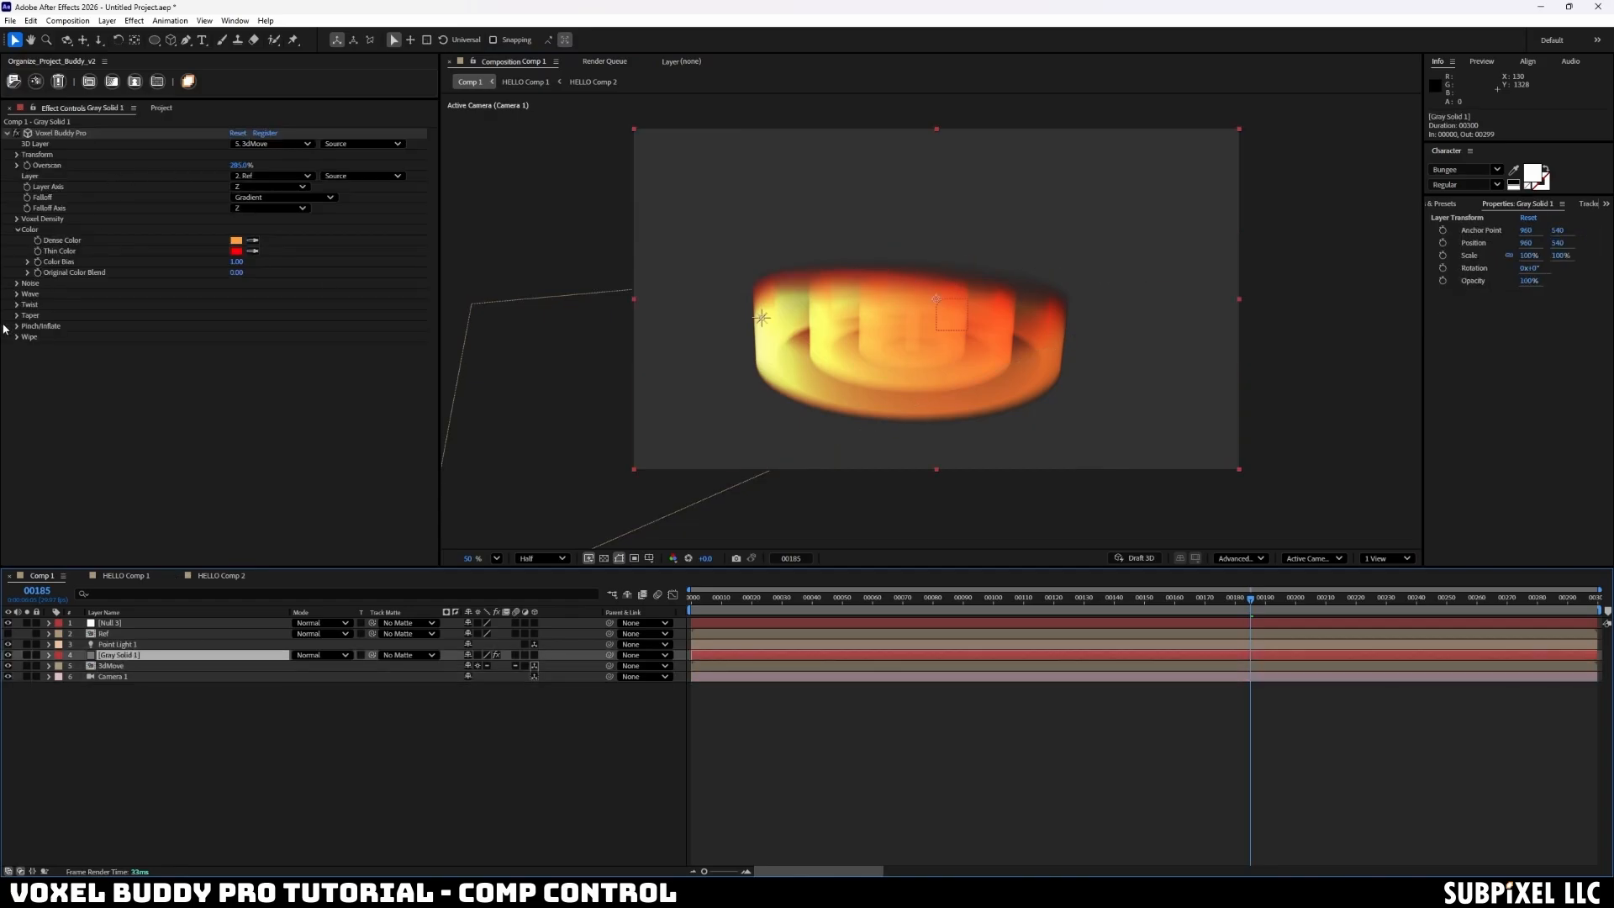
pyautogui.click(16, 155)
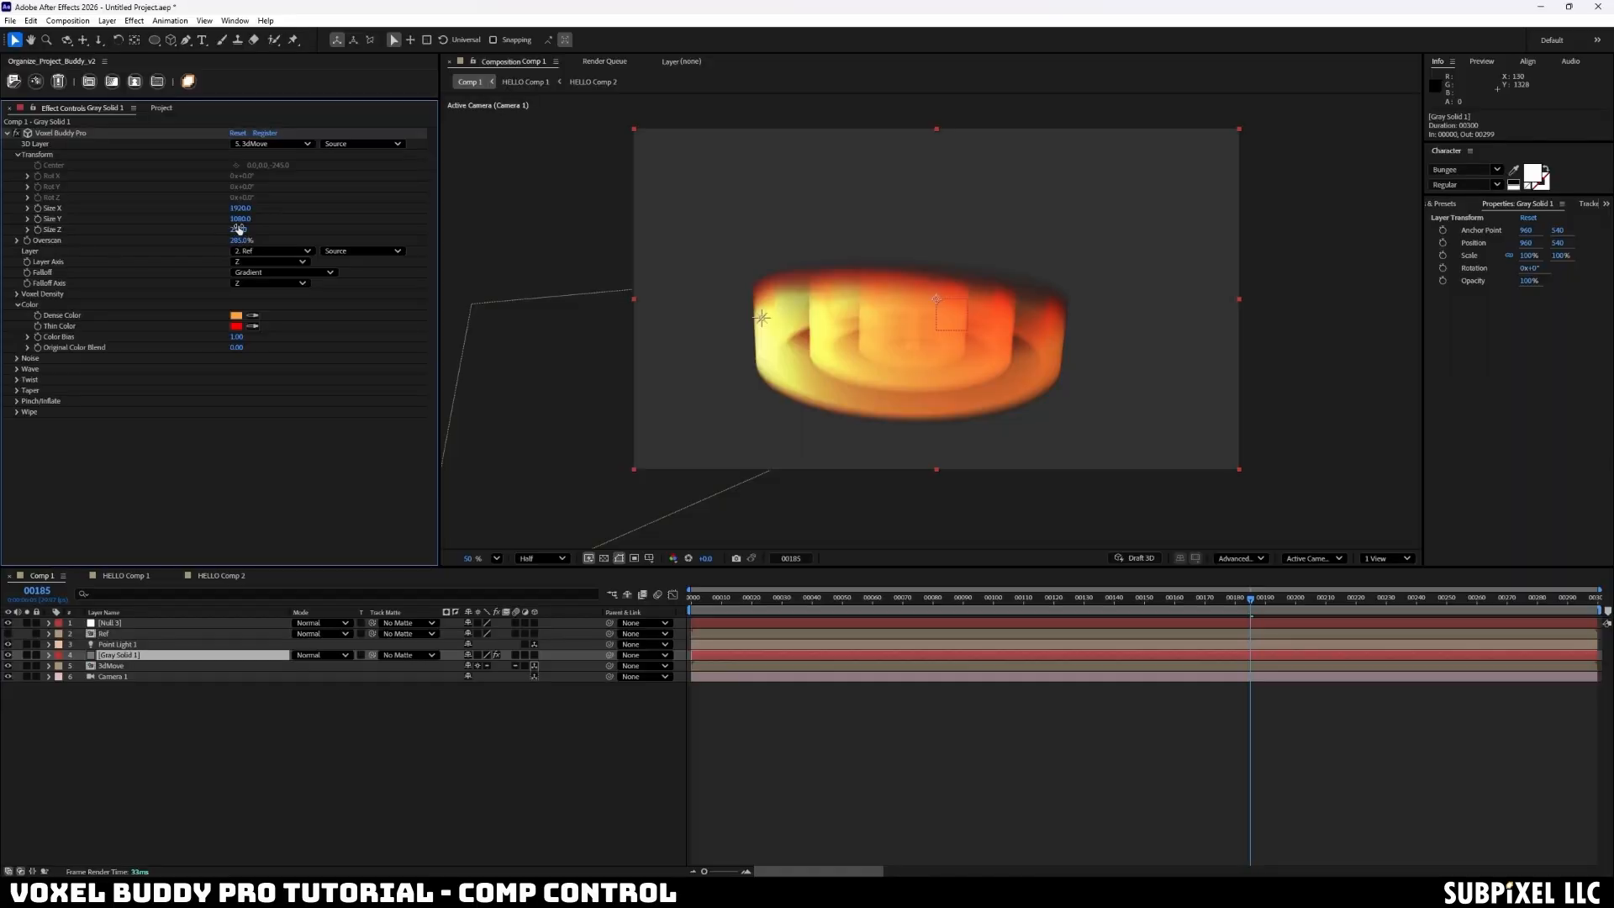
pyautogui.moveTo(238, 229); pyautogui.dragTo(274, 226)
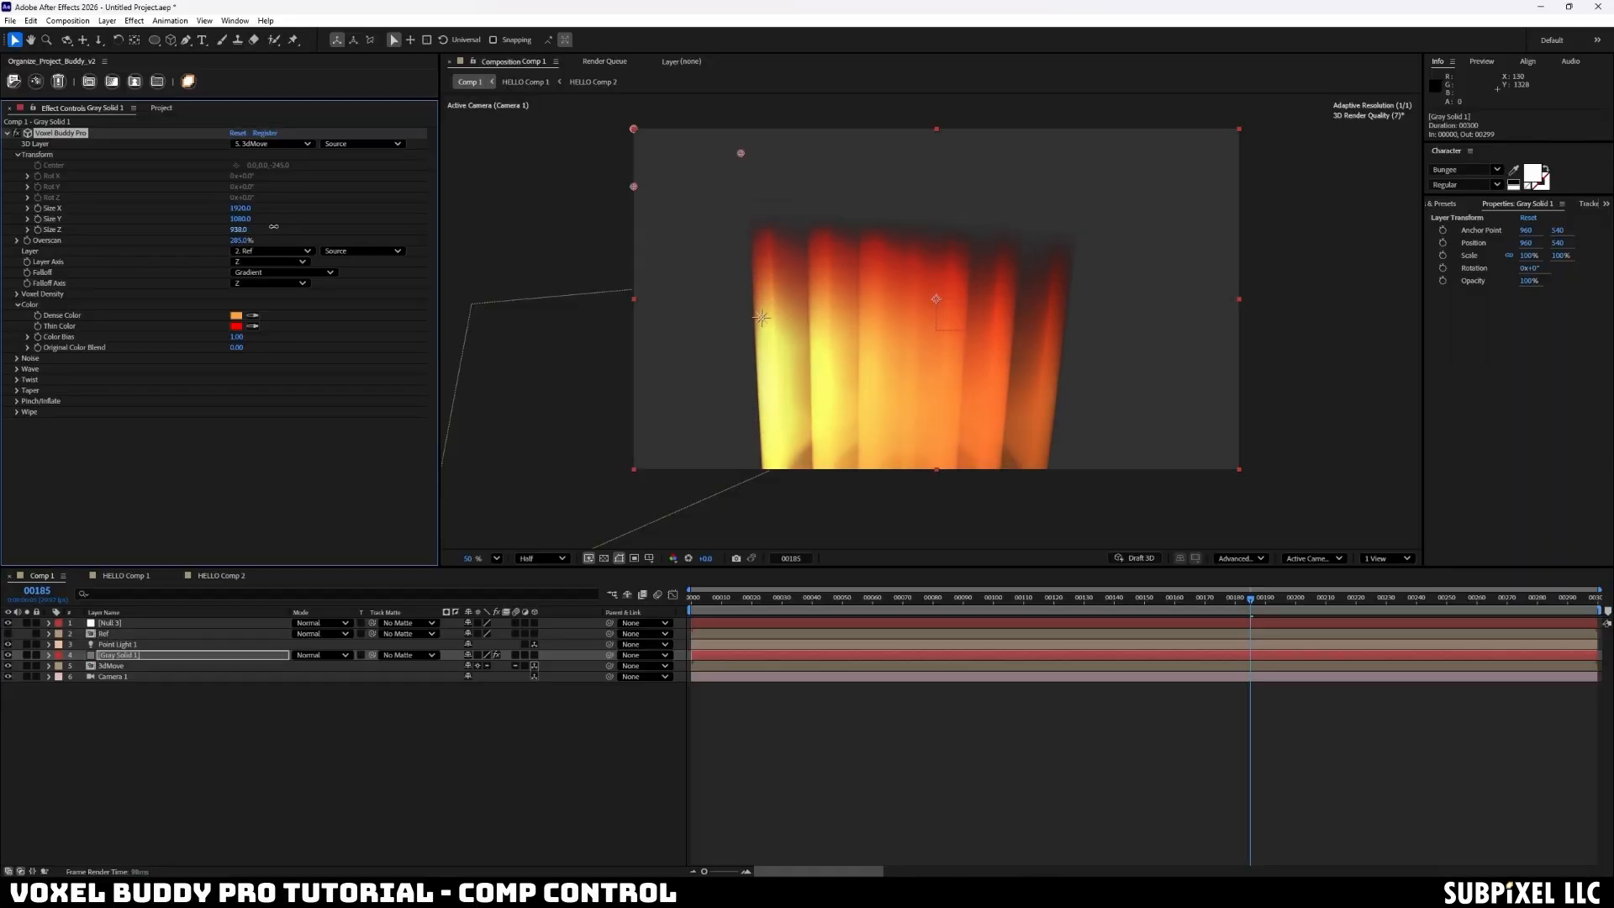
# - Raise the 3dMove layer in Comp 1 until the base of the stretched rings is inside the frame
pyautogui.click(619, 356)
pyautogui.moveTo(910, 238); pyautogui.dragTo(919, 114)
pyautogui.click(188, 785)
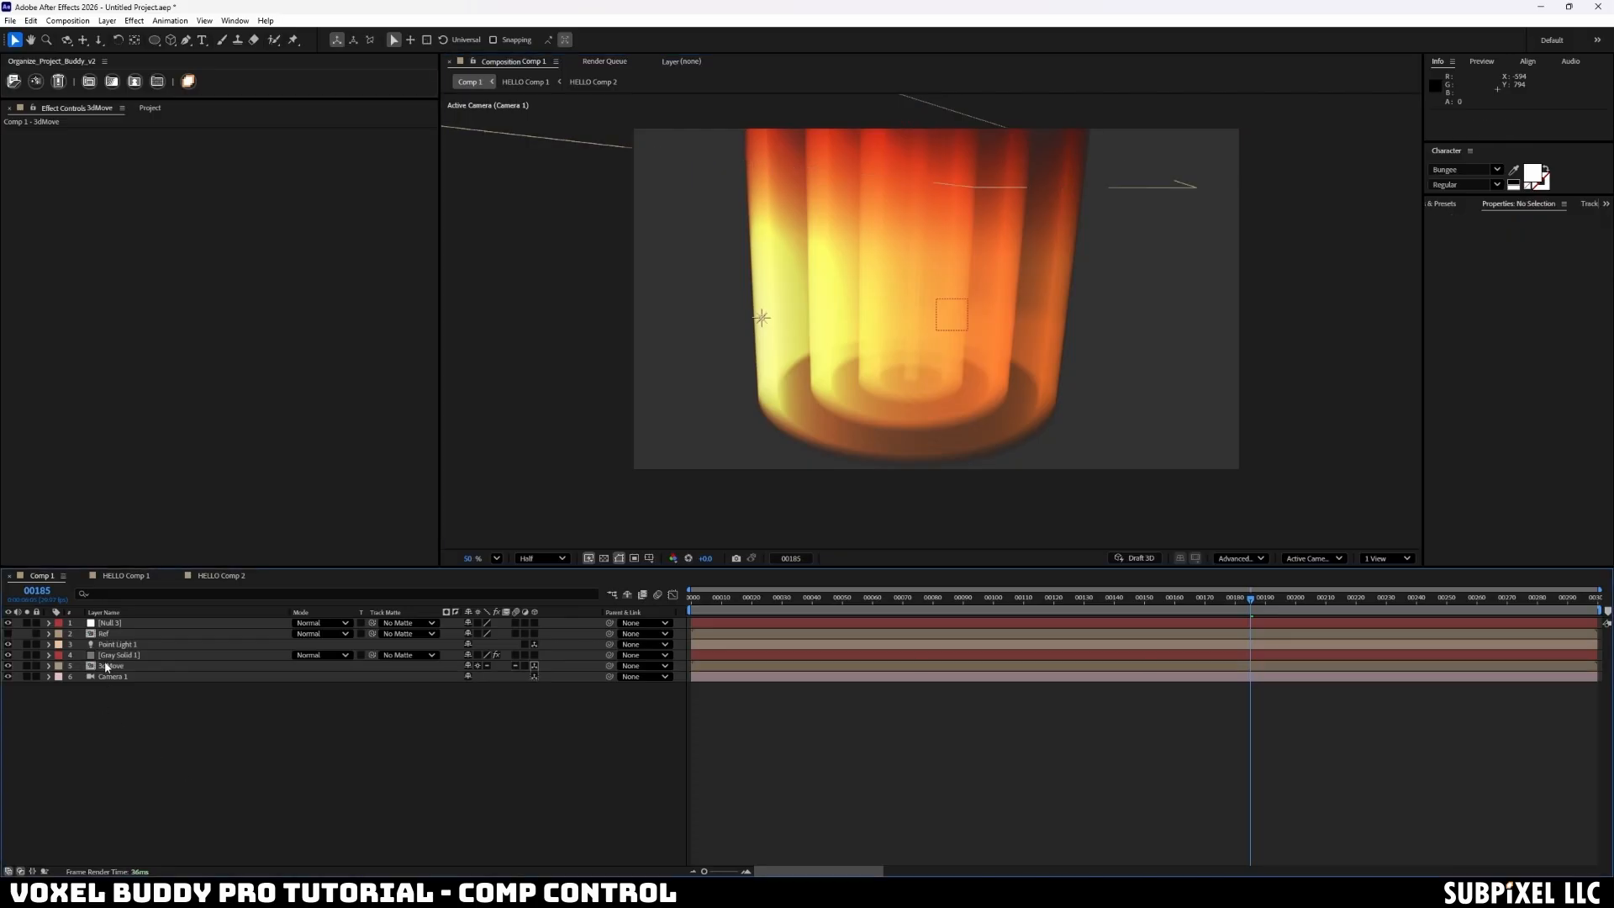
# - On the grey solid's Voxel Buddy Pro effect, set Taper Rot X to 90° and increase Taper Start to narrow the volume's upper end
pyautogui.click(107, 665)
pyautogui.click(119, 655)
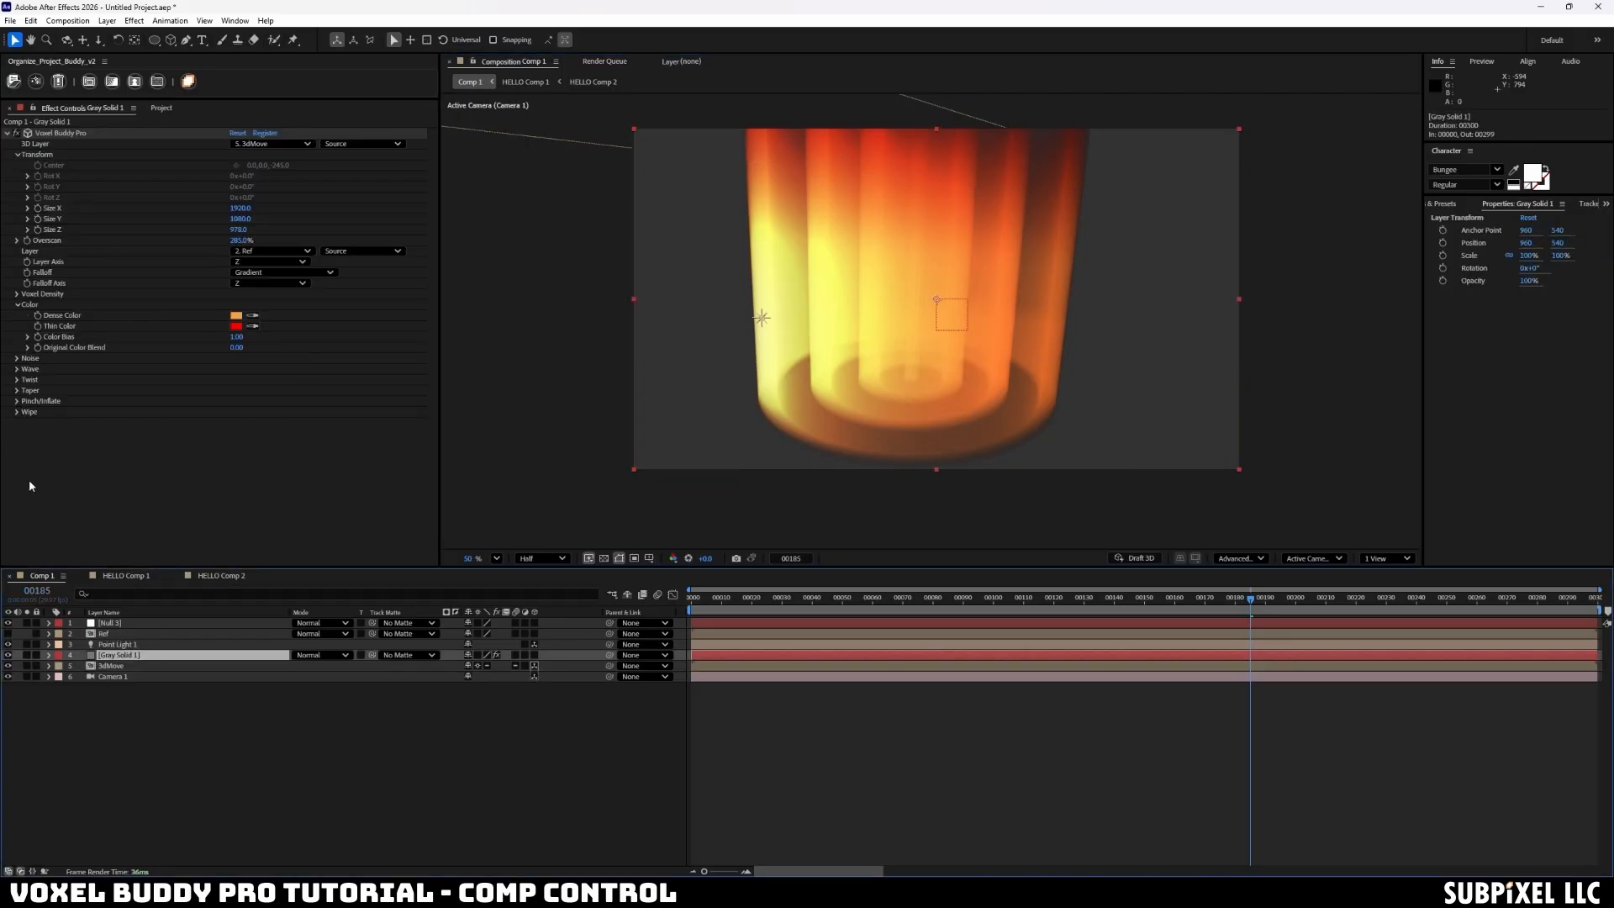
pyautogui.click(17, 391)
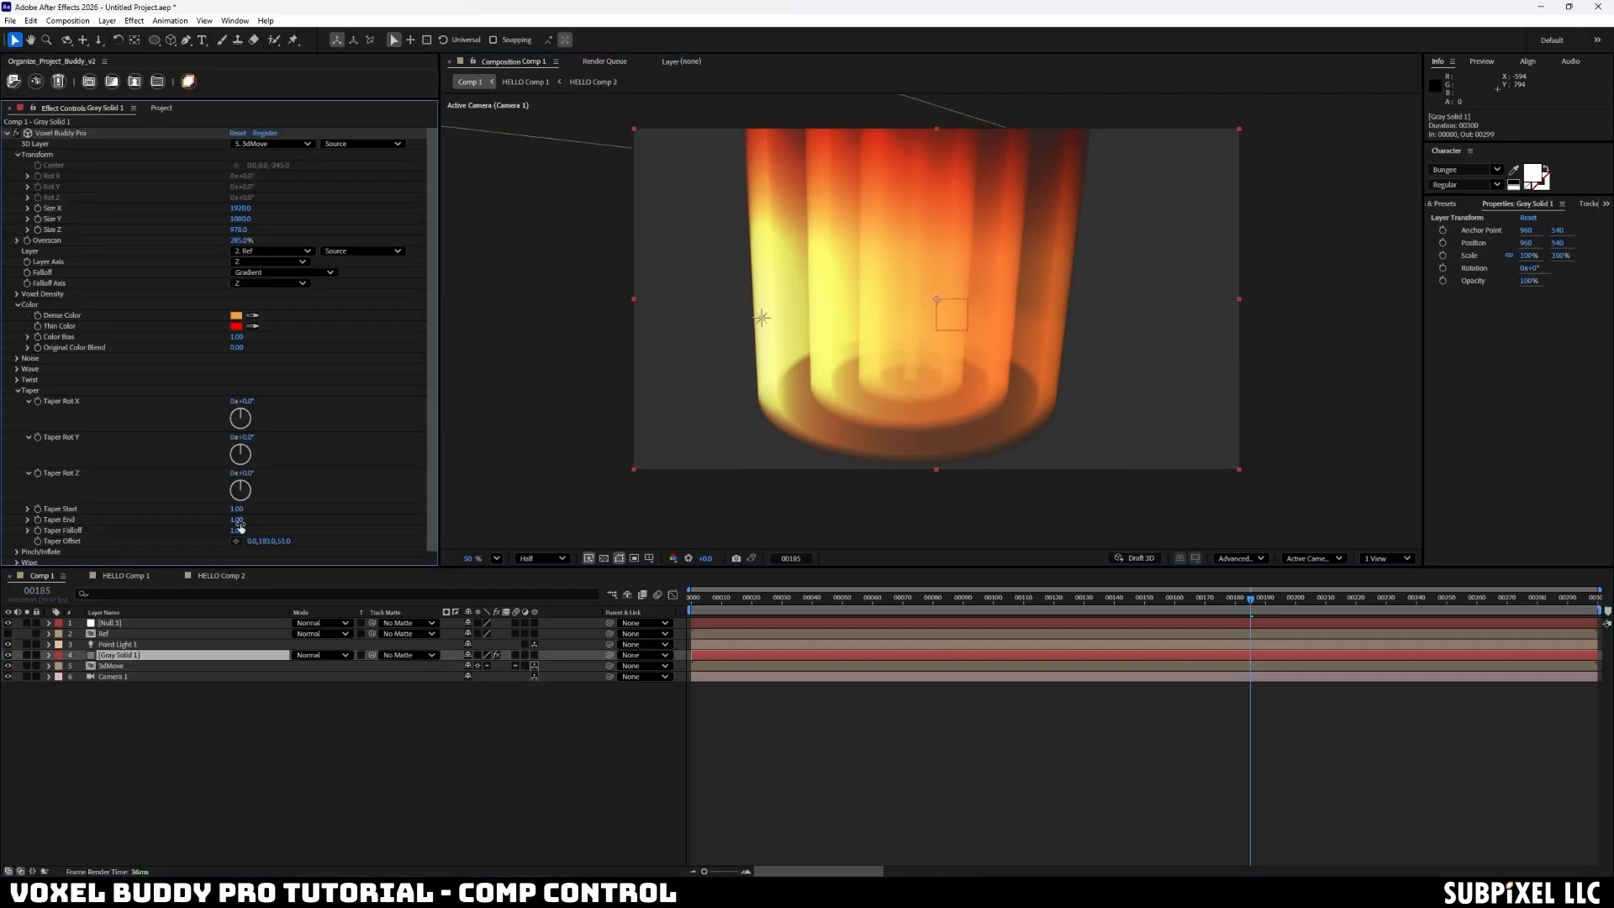
pyautogui.moveTo(240, 521); pyautogui.dragTo(263, 532)
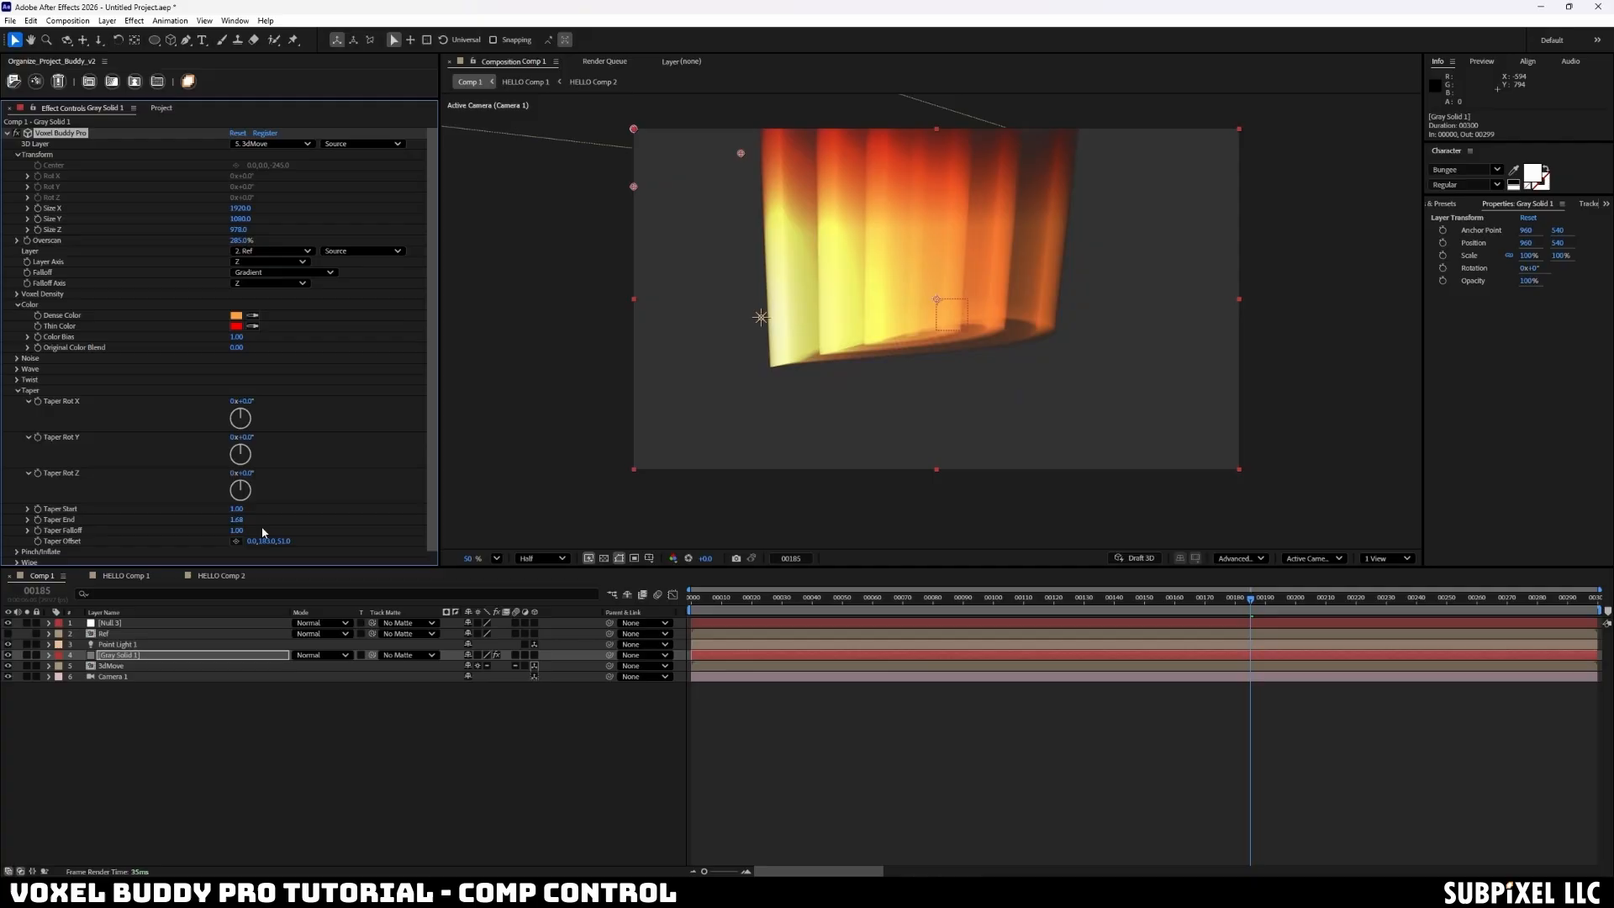
pyautogui.hotkey('ctrl', 'z')
pyautogui.click(247, 401)
pyautogui.press('Return')
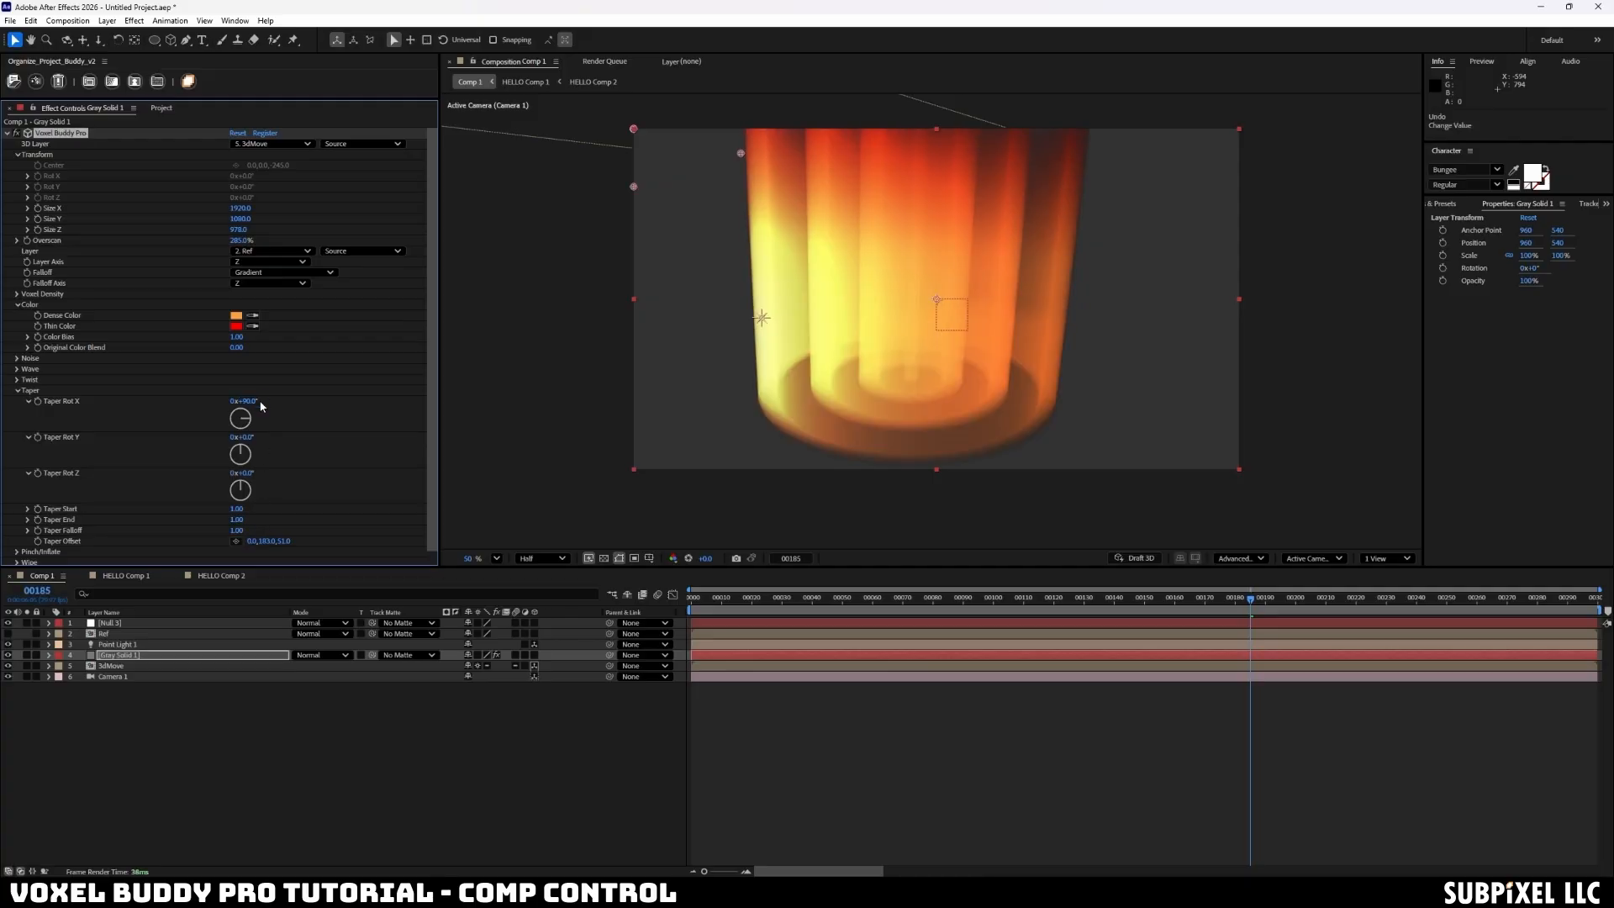
pyautogui.moveTo(236, 509); pyautogui.dragTo(355, 507)
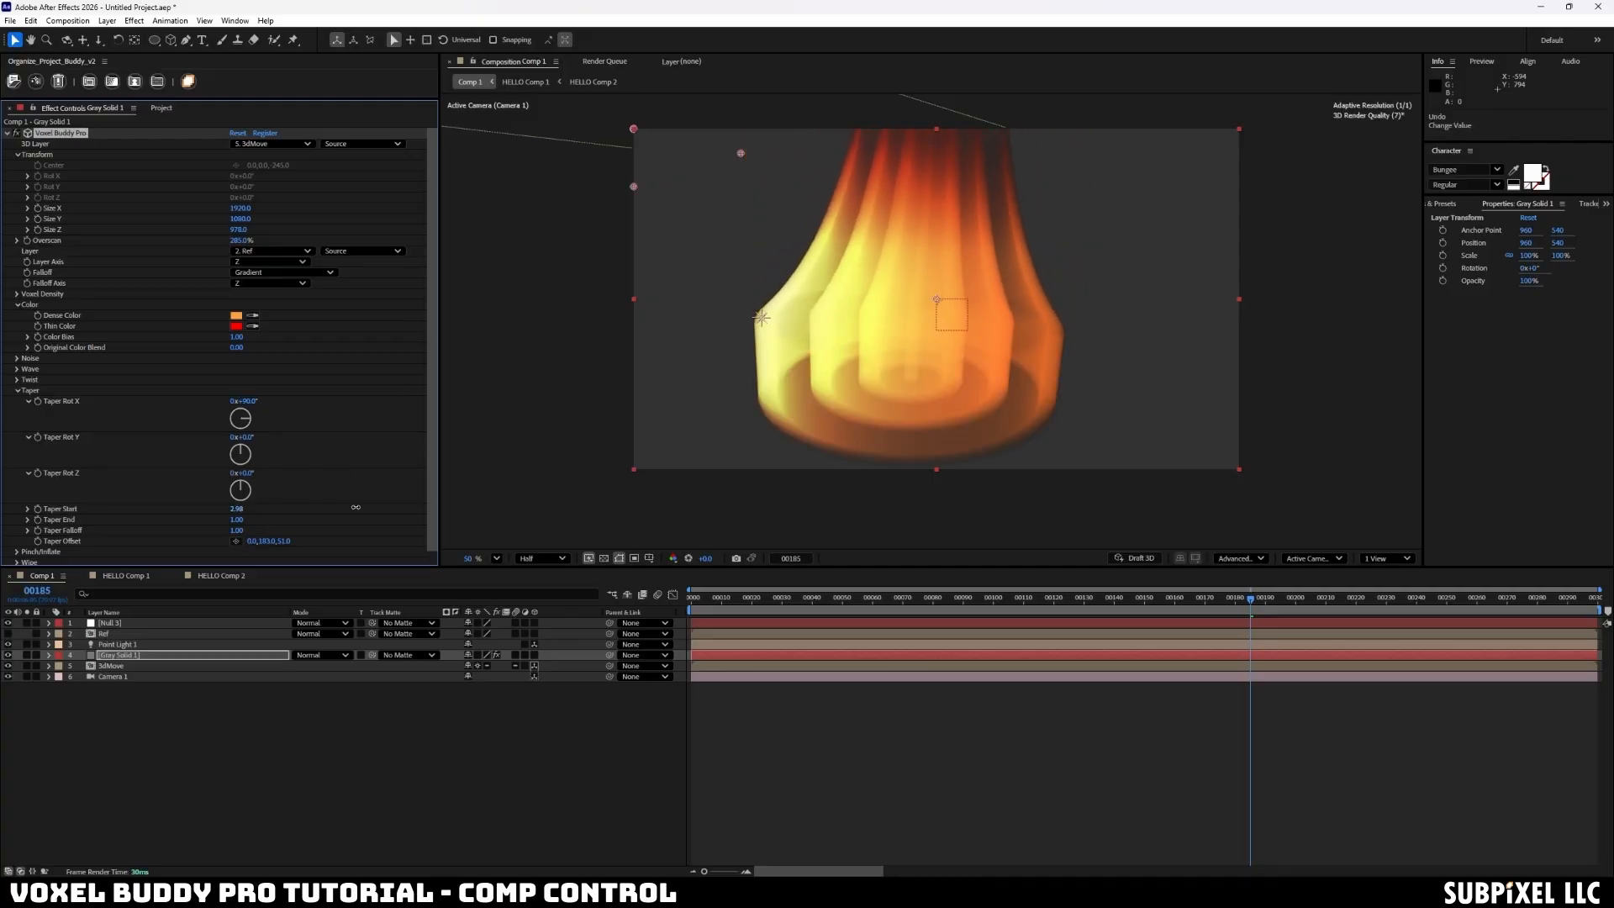
# - Try a Taper Rot Y of 90° on the volume and return it to 0°
pyautogui.click(249, 438)
pyautogui.write('90')
pyautogui.press('Return')
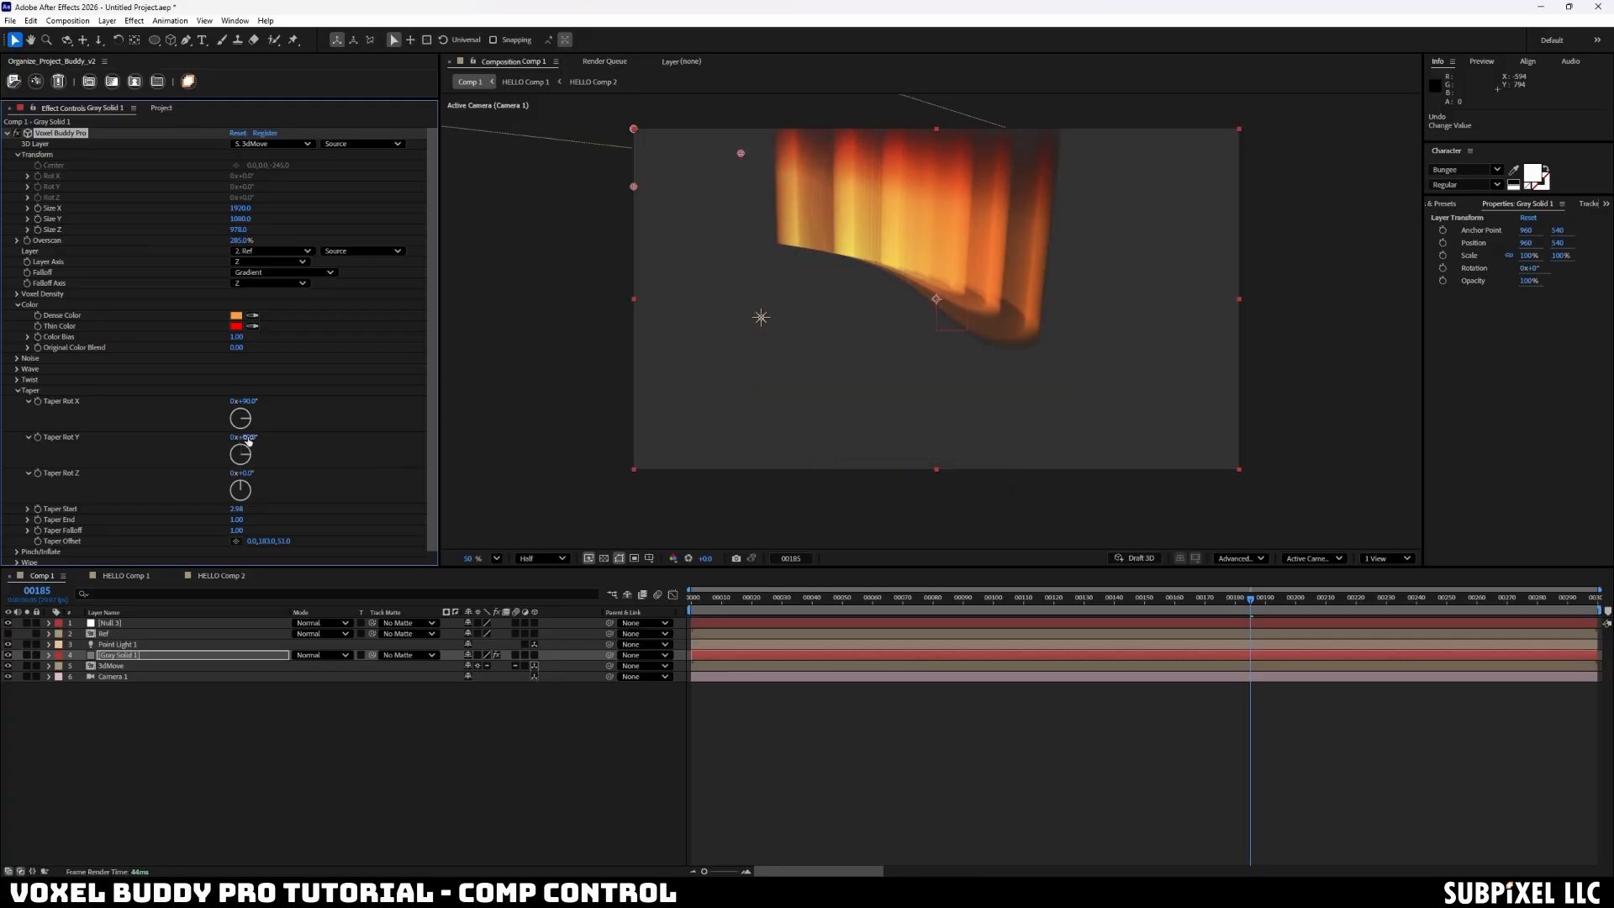
pyautogui.write('0')
pyautogui.press('Return')
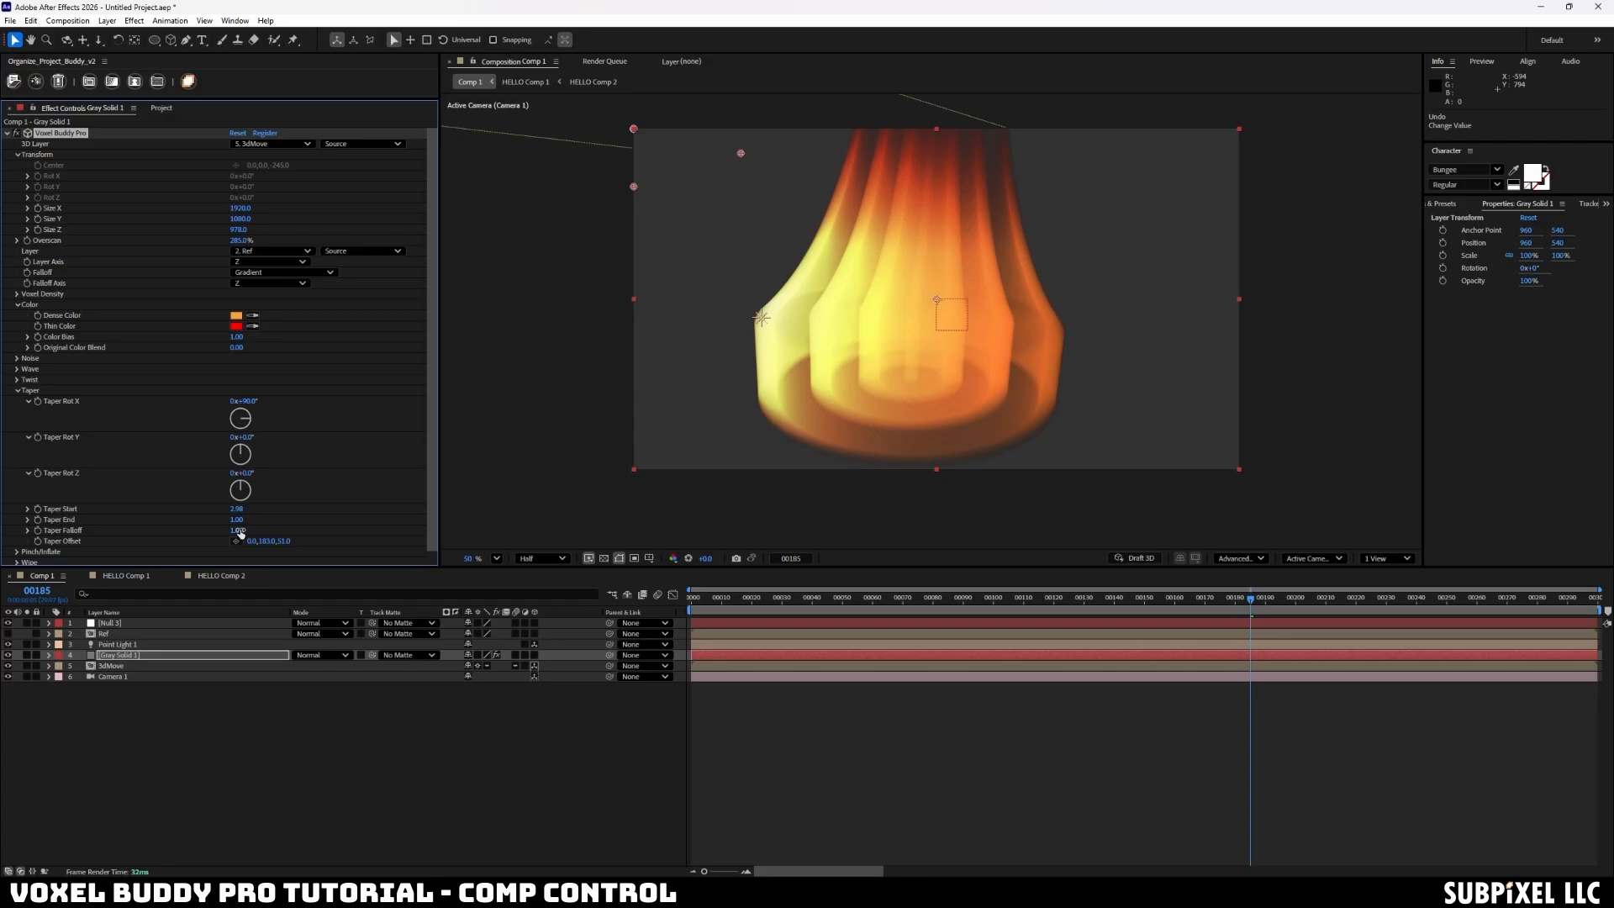
# - Widen the volume's base by lowering Taper End to about 0.54 and Taper Falloff to about 0.64
pyautogui.moveTo(239, 532); pyautogui.dragTo(201, 513)
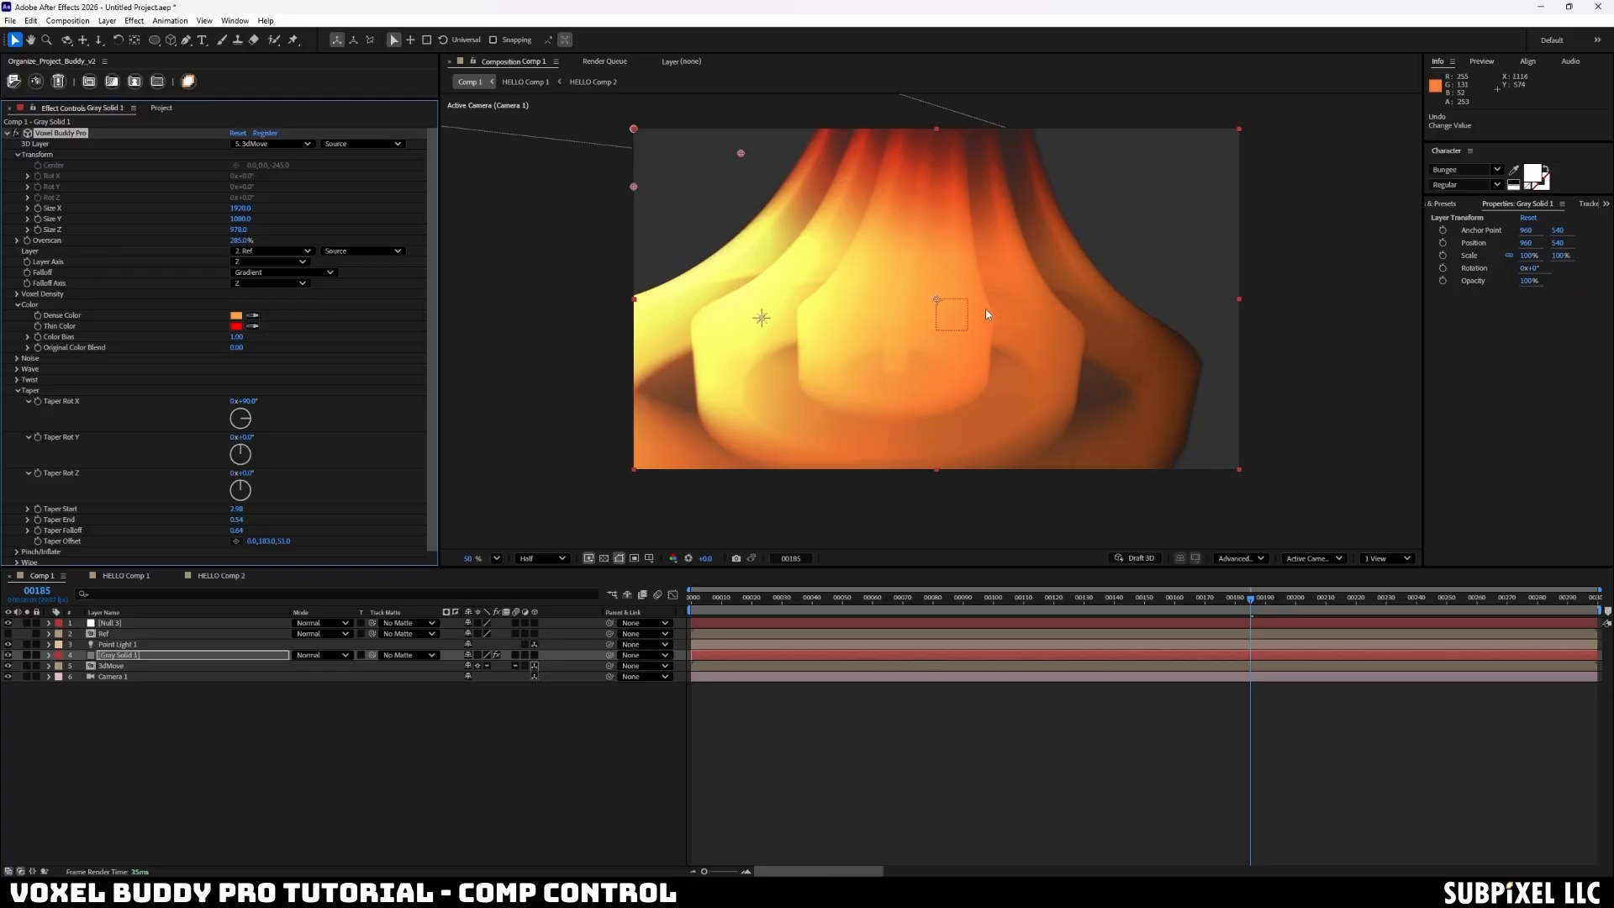
# - Rotate the 3dMove layer to an orientation of about 278°, 2°, 344° and nudge its position slightly
pyautogui.scroll(-2, 980, 310)
pyautogui.click(810, 199)
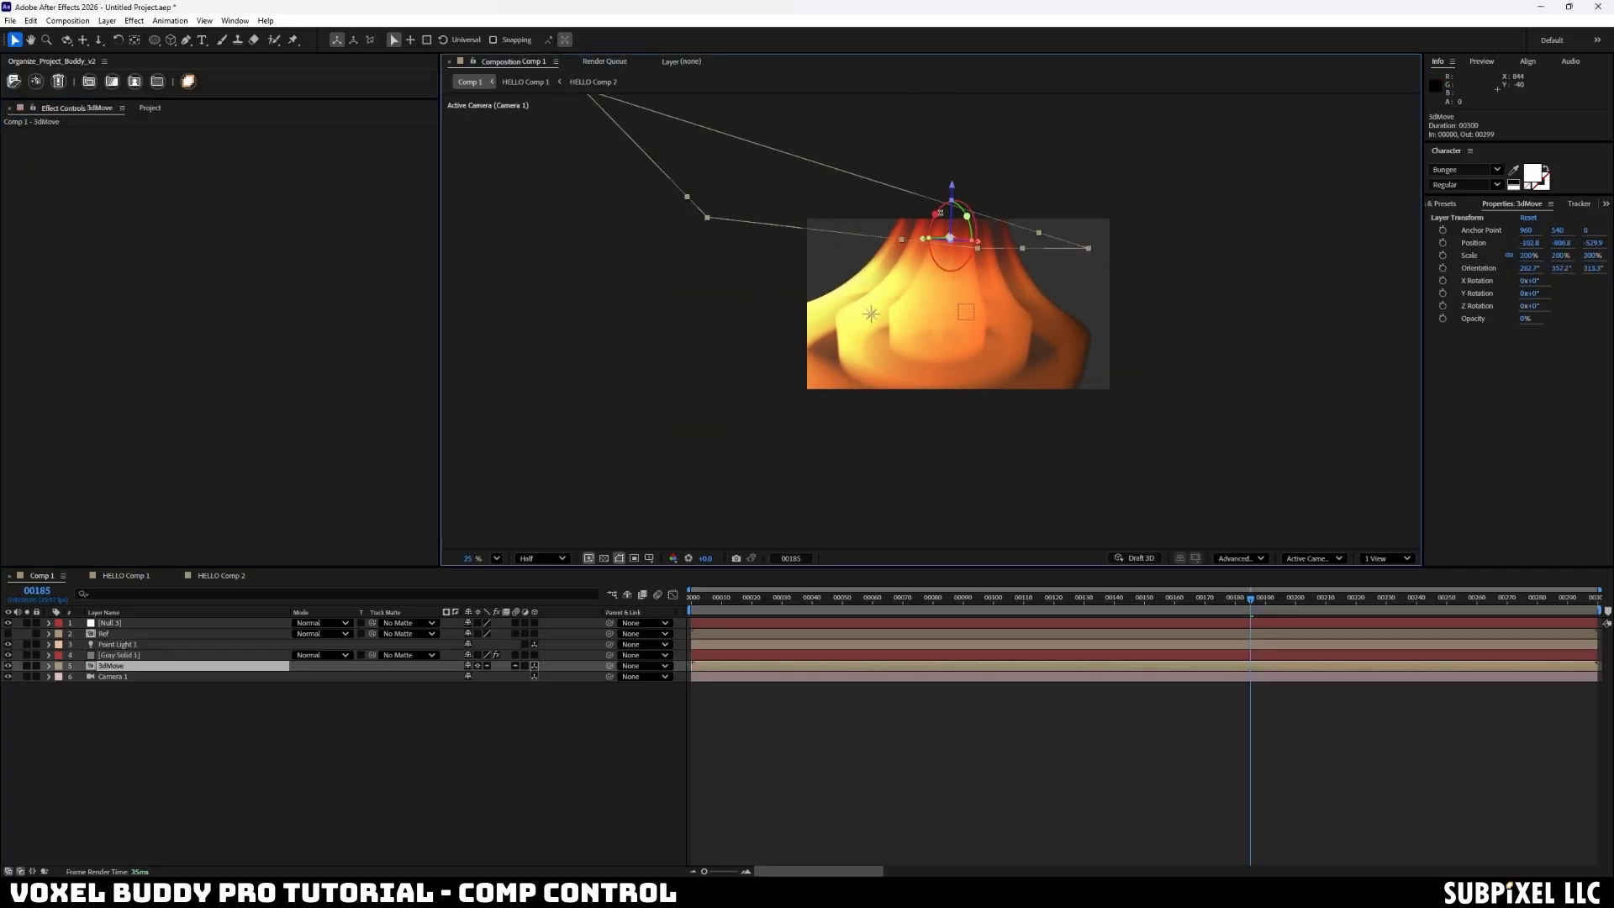
pyautogui.moveTo(939, 212); pyautogui.dragTo(949, 179)
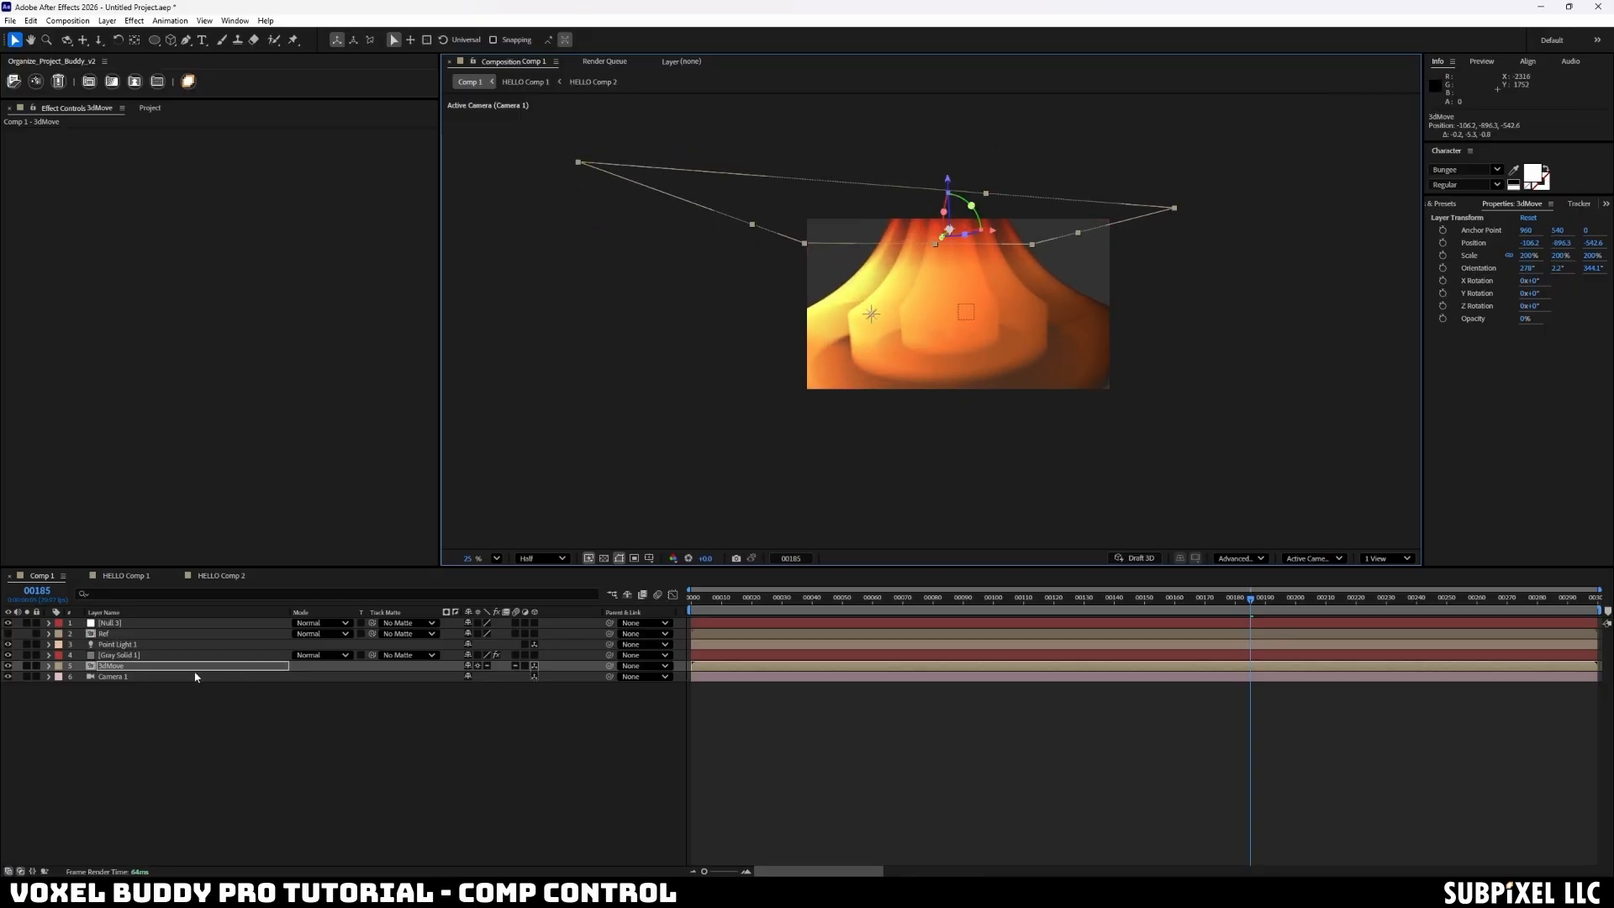
# - Pull Camera 1 back by setting its Z position to about -4347 so the whole tapered volume fits in frame
pyautogui.click(109, 676)
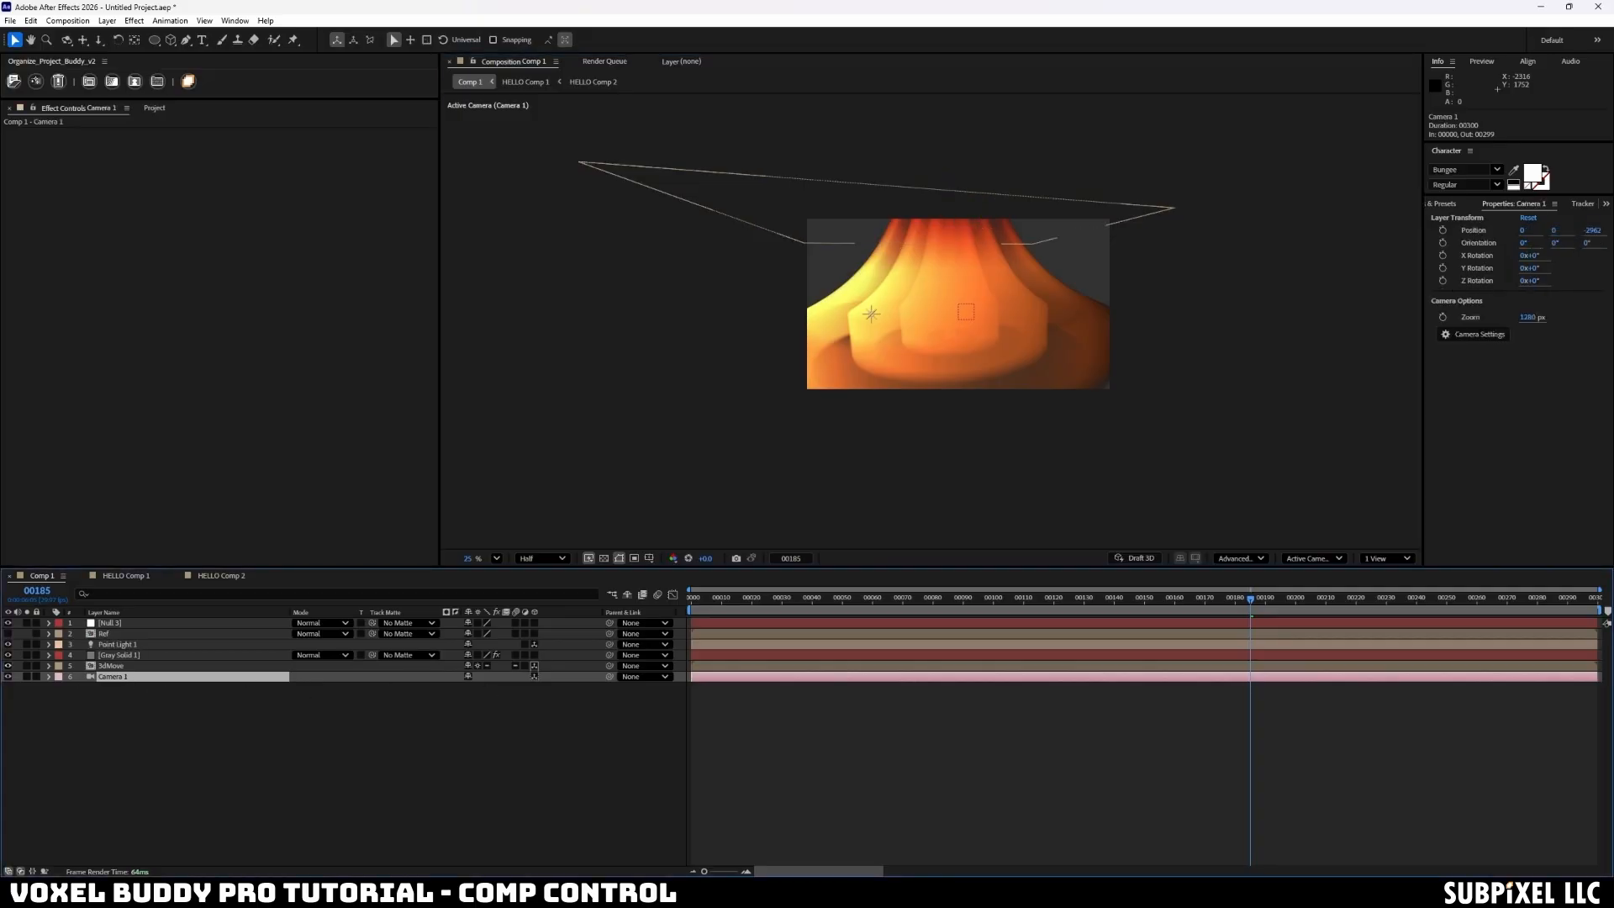
pyautogui.click(49, 676)
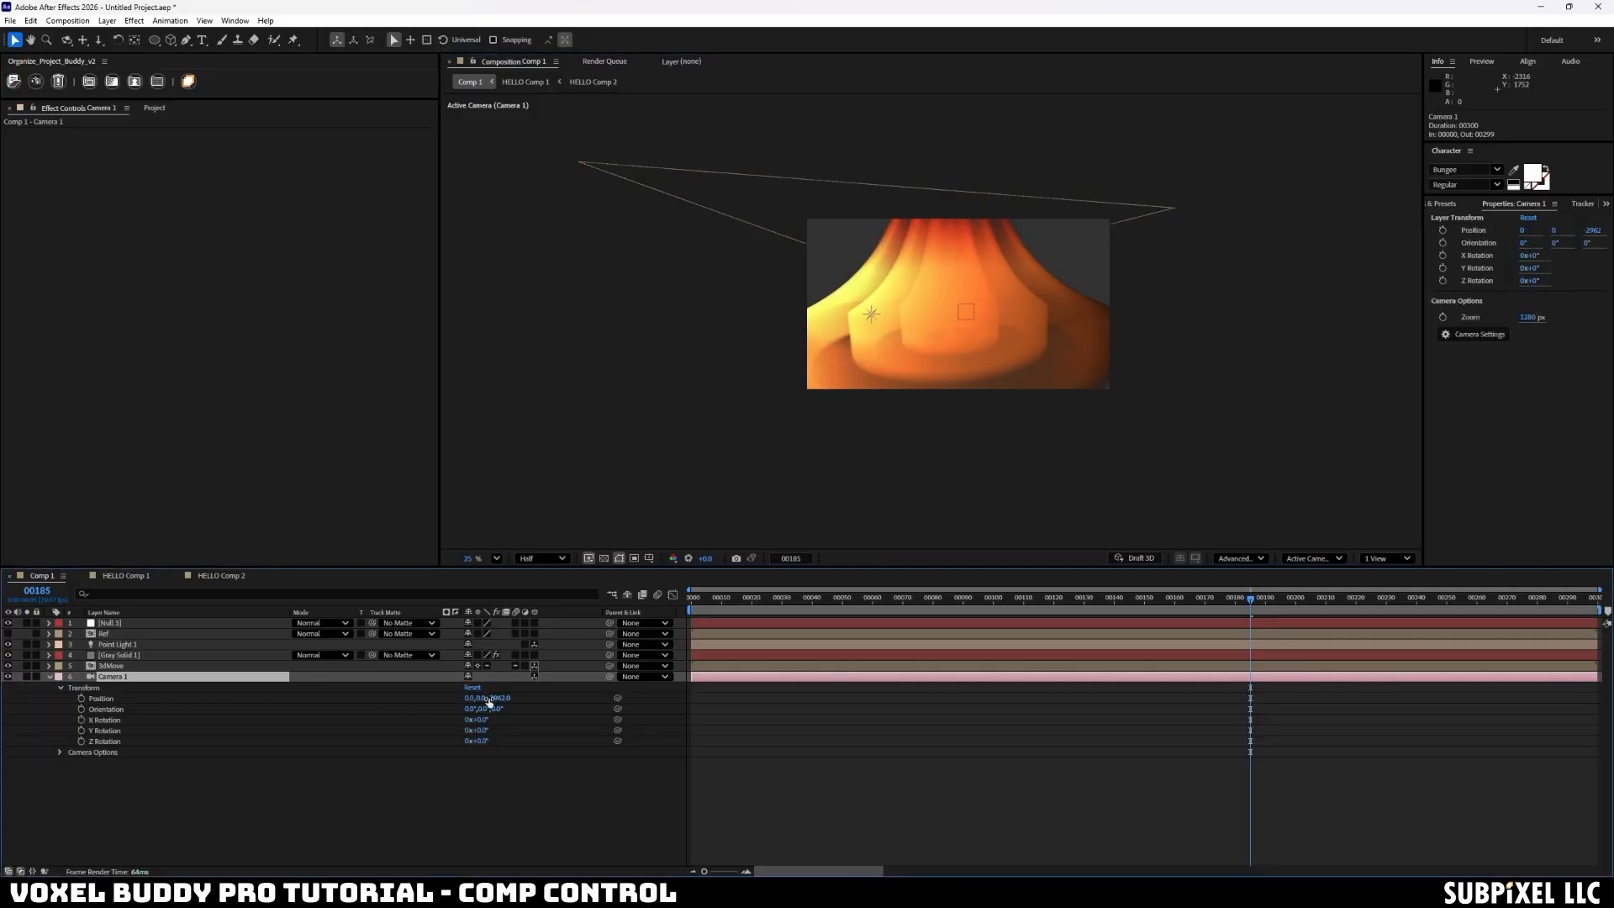
pyautogui.moveTo(504, 699); pyautogui.dragTo(200, 798)
pyautogui.scroll(2, 946, 290)
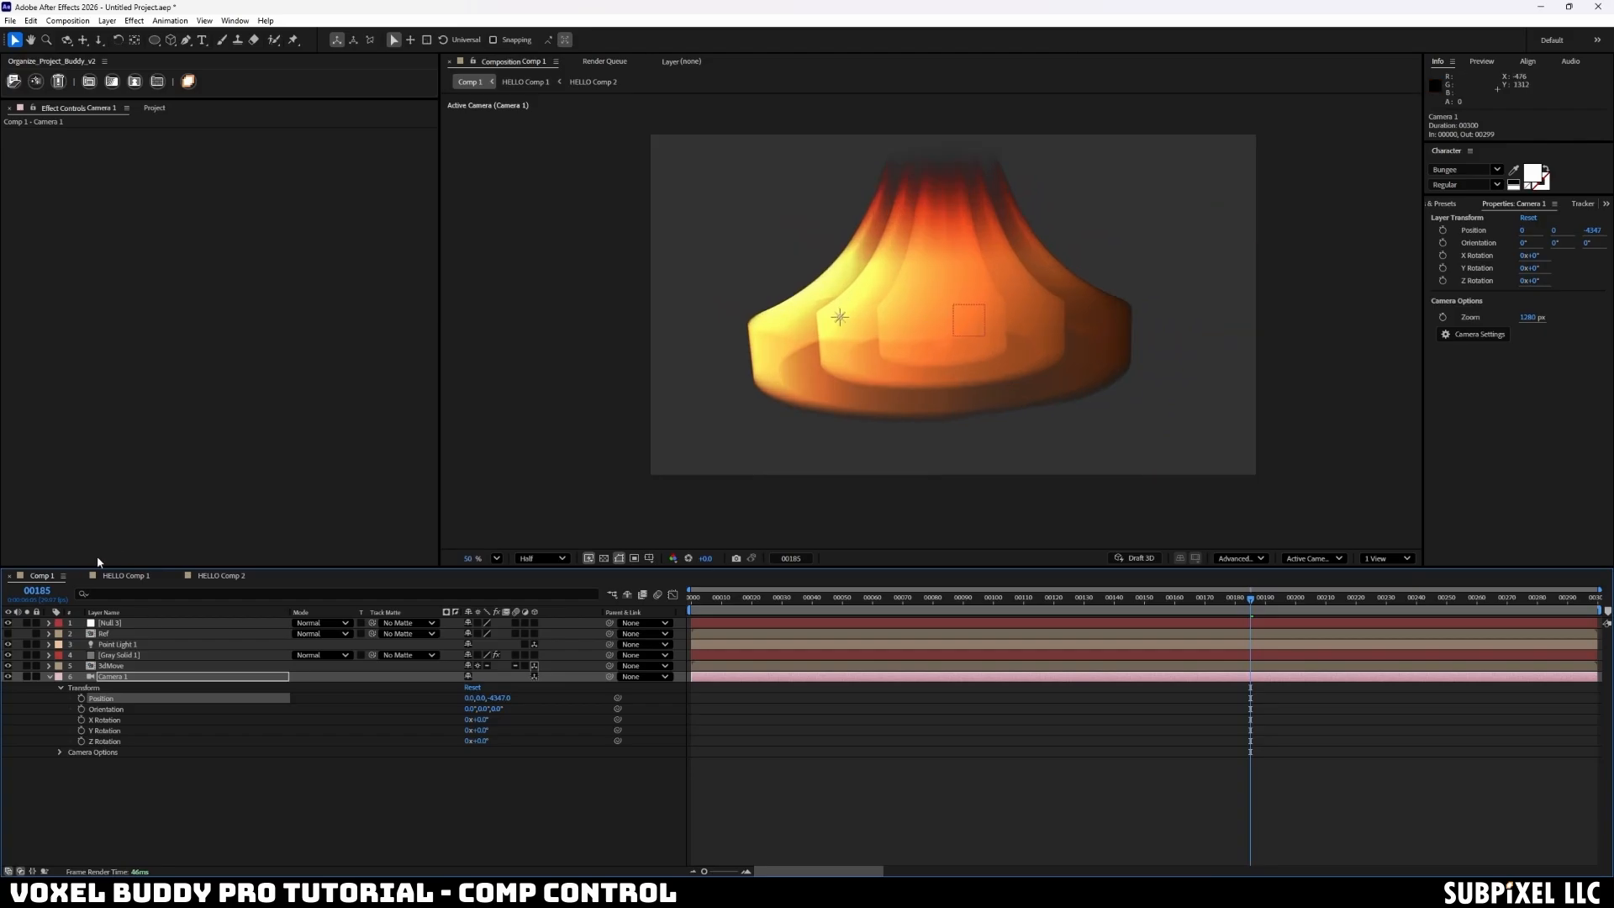
# - Narrow the flared base by setting the grey solid's Taper End to about 0.72
pyautogui.click(126, 665)
pyautogui.click(122, 654)
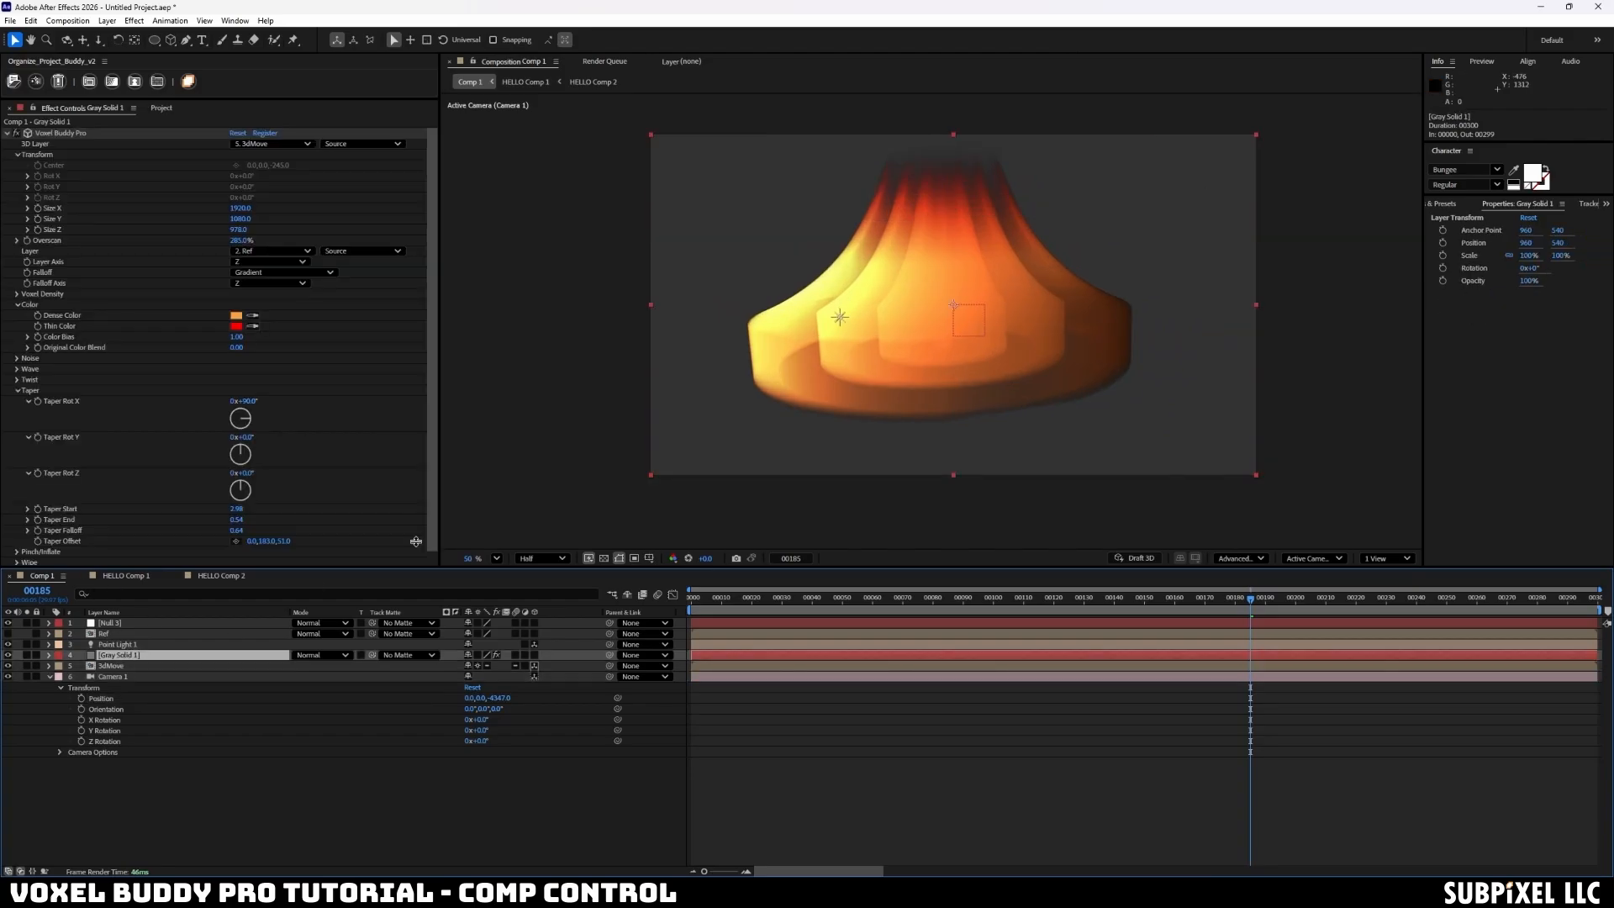
pyautogui.moveTo(238, 521); pyautogui.dragTo(280, 545)
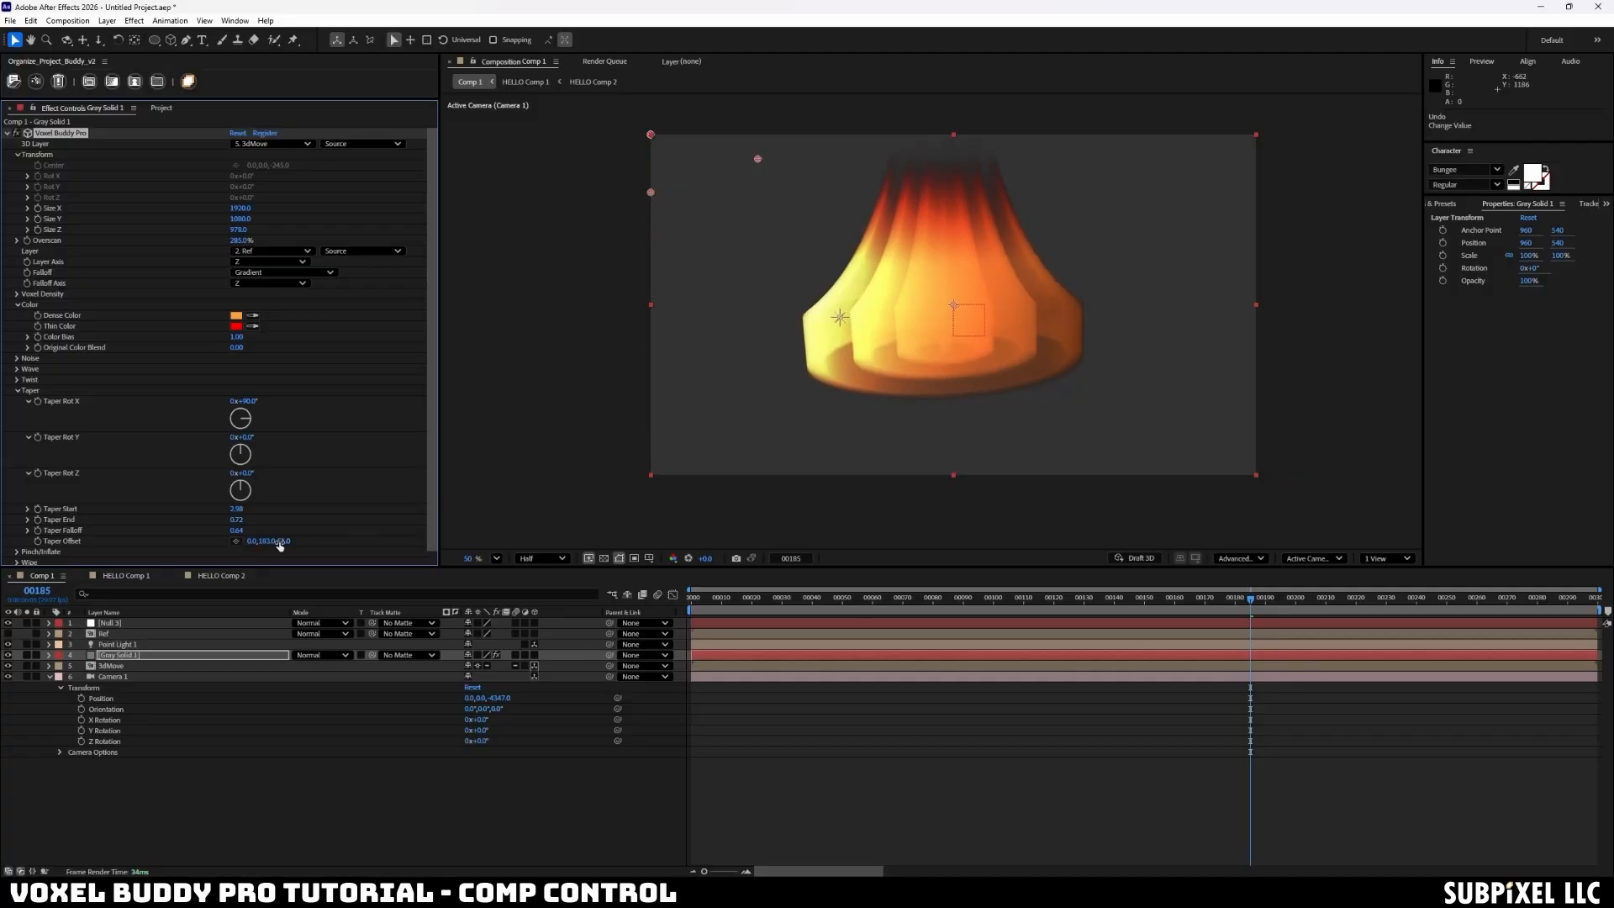
# - Set the Taper Offset to 0 in Y and about -457 in Z so the flare reaches down to the base
pyautogui.click(268, 542)
pyautogui.write('0')
pyautogui.press('Return')
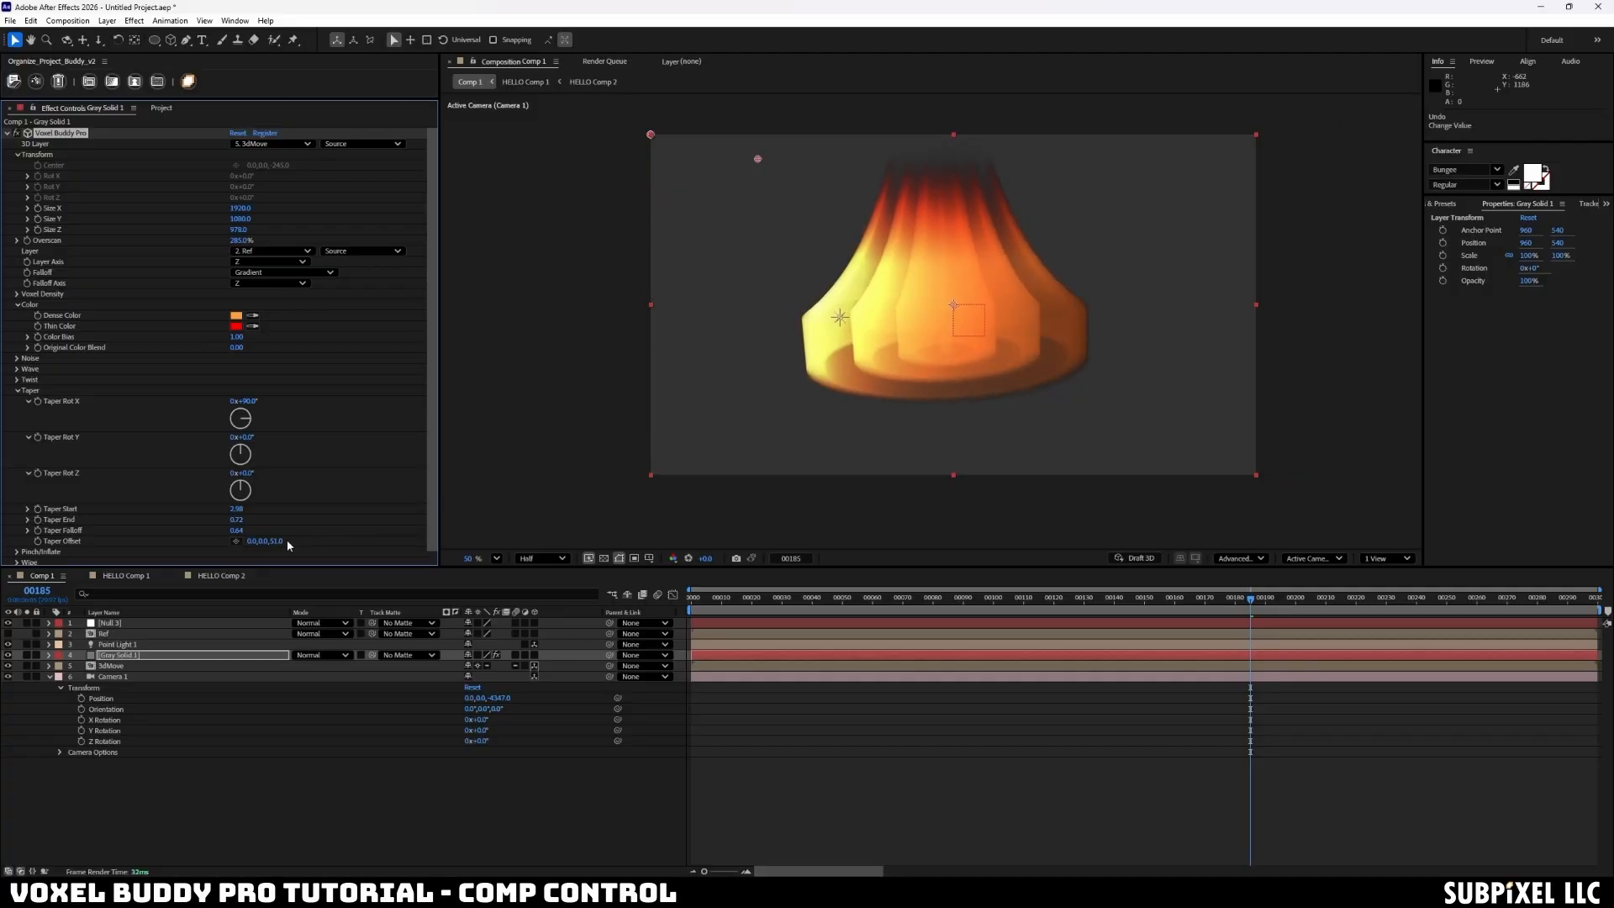
pyautogui.click(277, 541)
pyautogui.write('0')
pyautogui.press('Return')
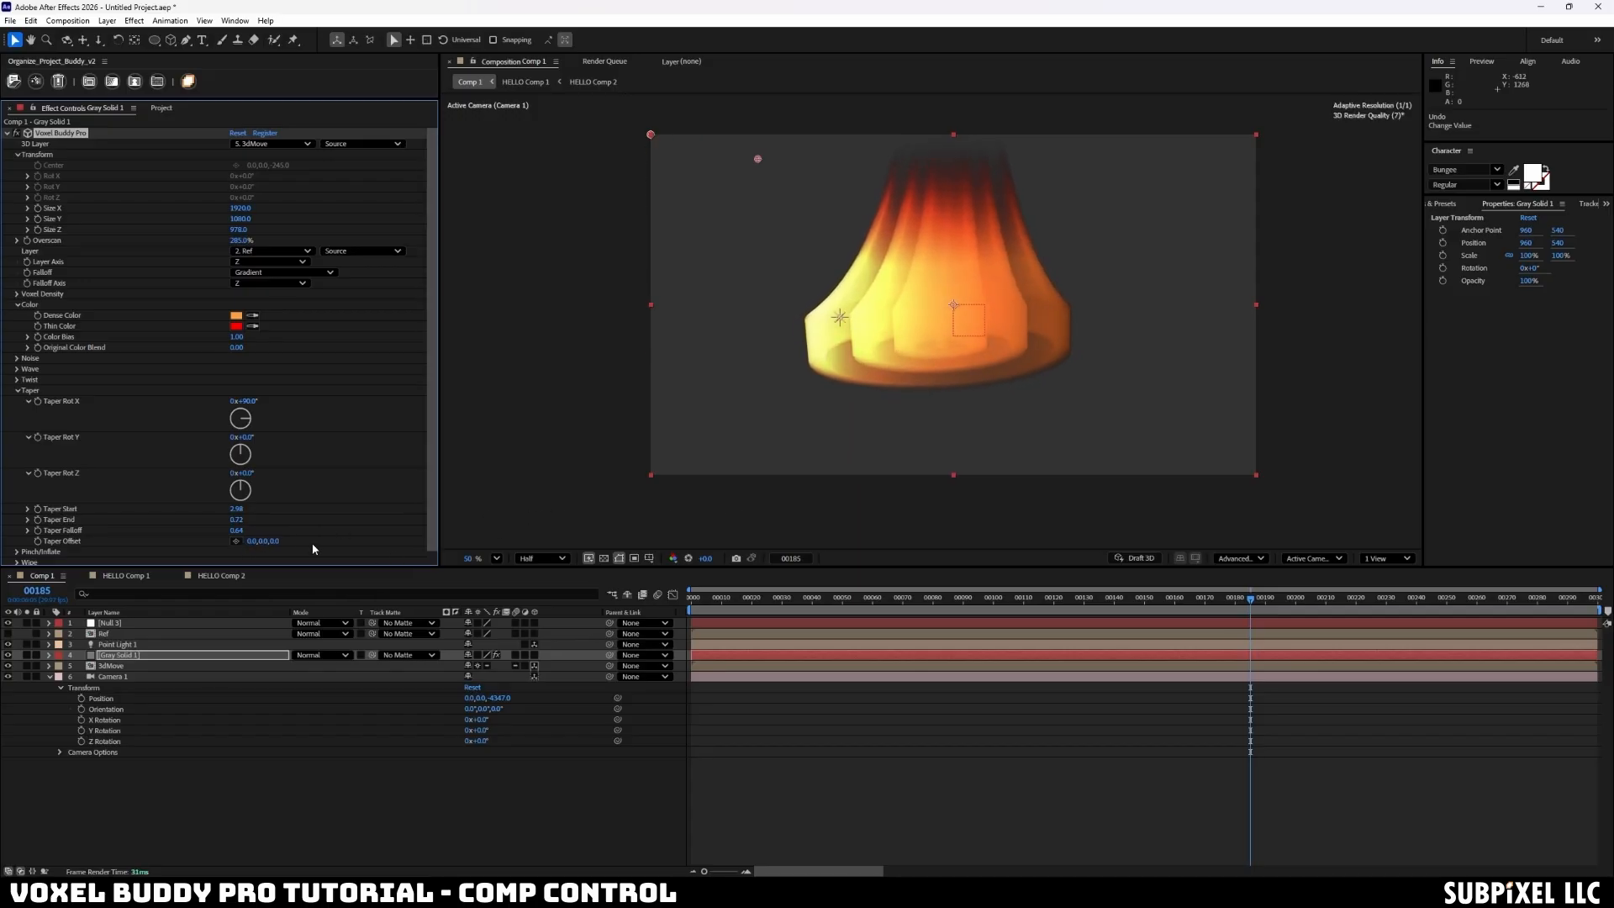
pyautogui.moveTo(277, 542); pyautogui.dragTo(164, 541)
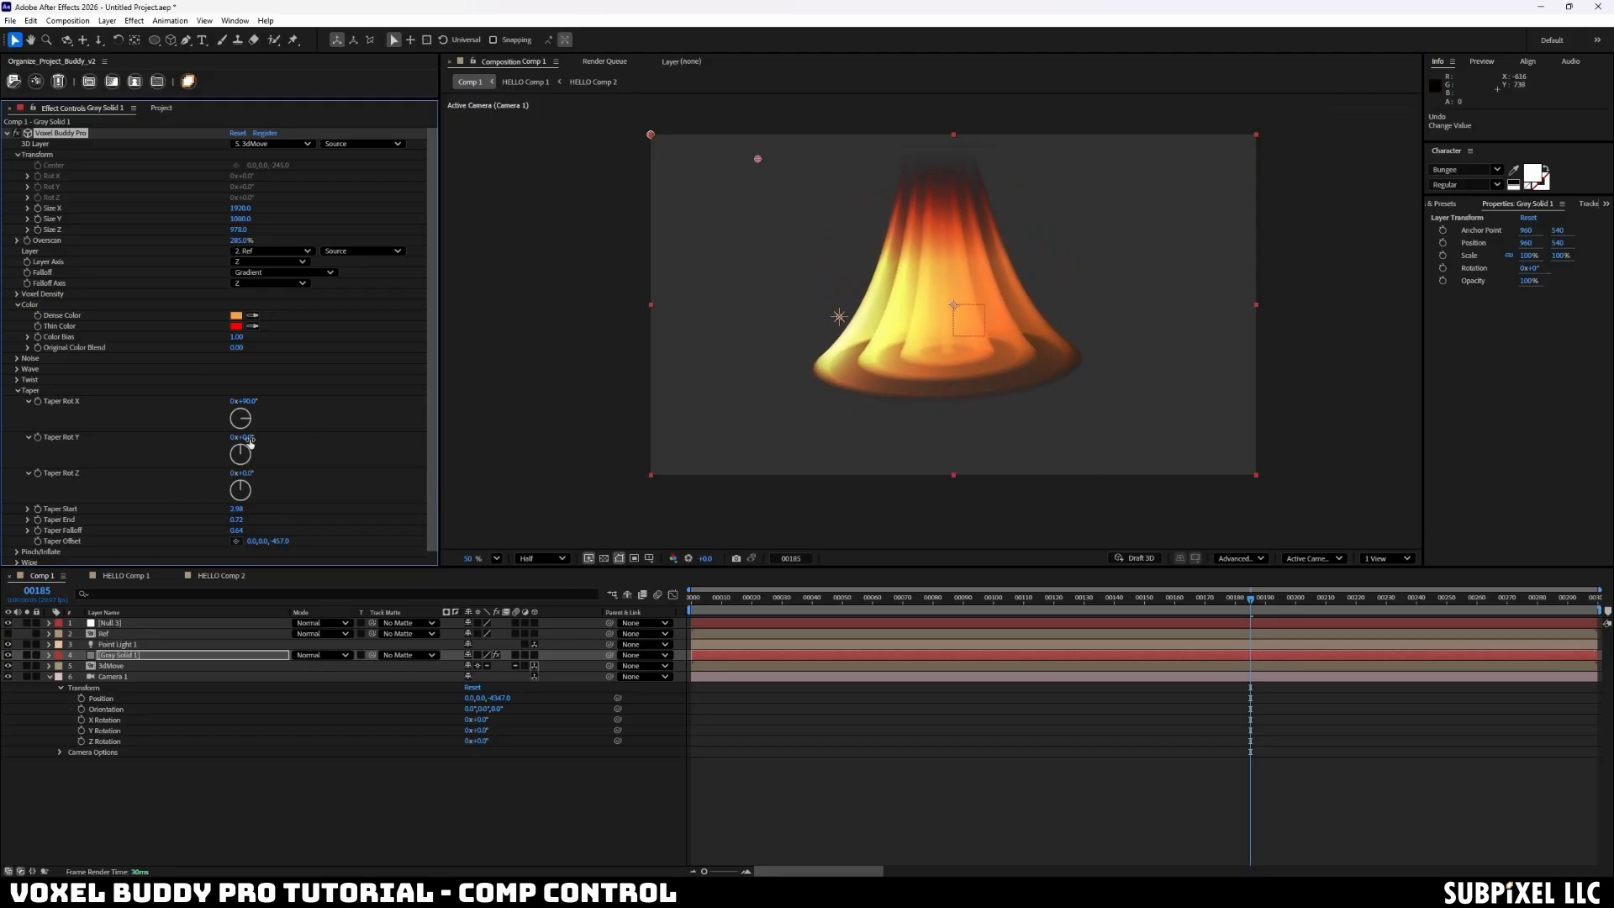
# - In the effect's Noise settings, raise Distortion Amount to about 12750 and shift the Distortion Offset in Y
pyautogui.click(17, 358)
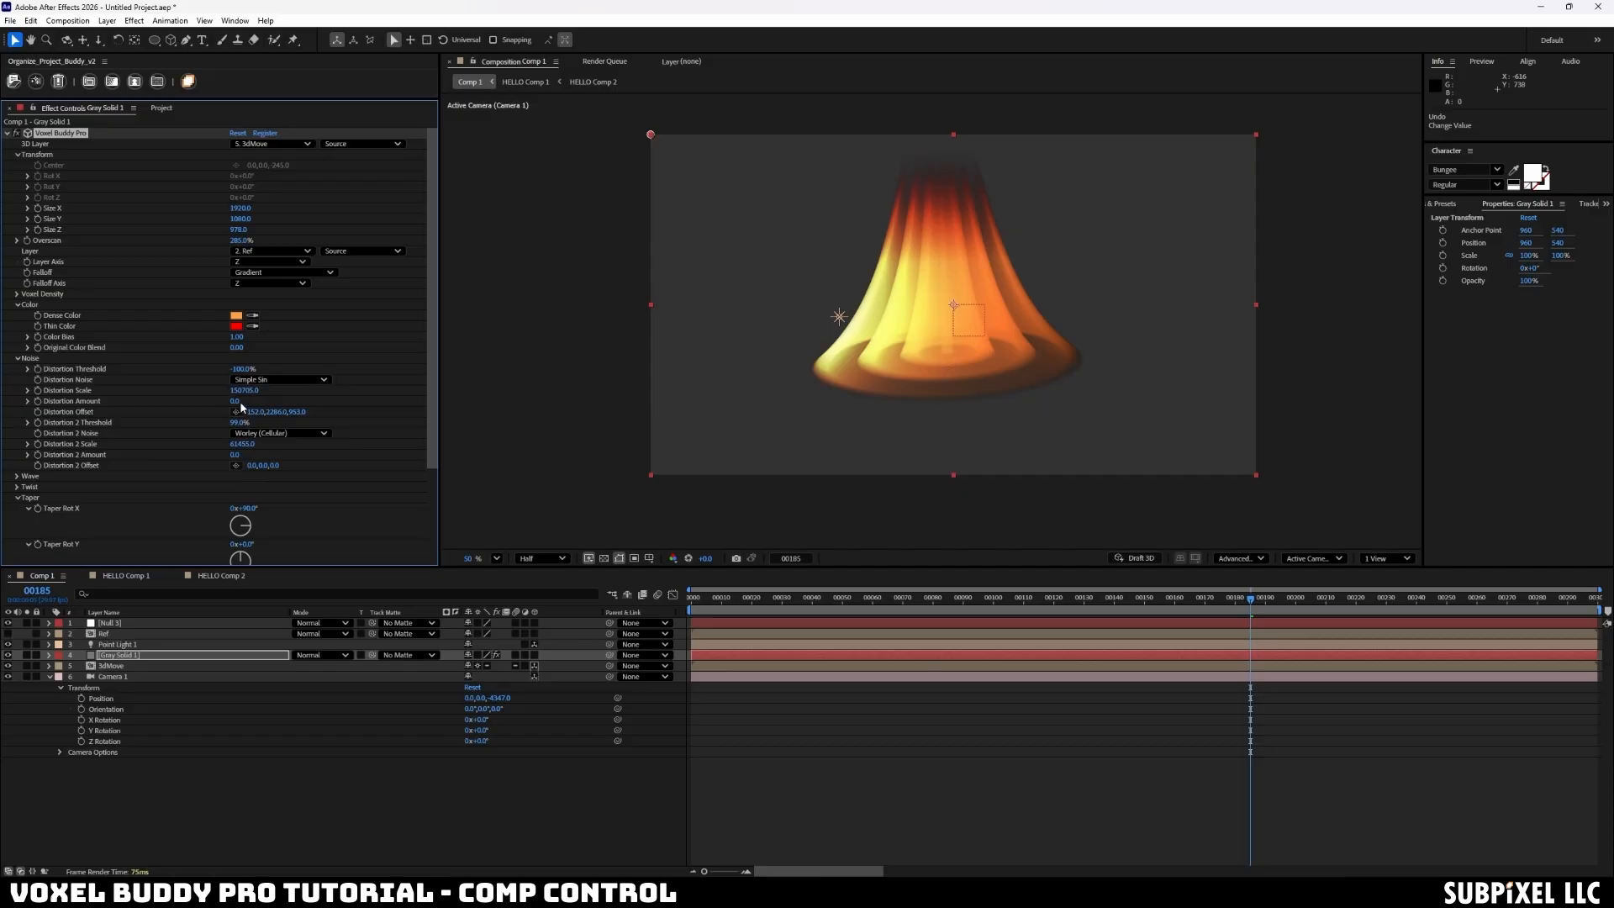
pyautogui.moveTo(236, 401); pyautogui.dragTo(468, 396)
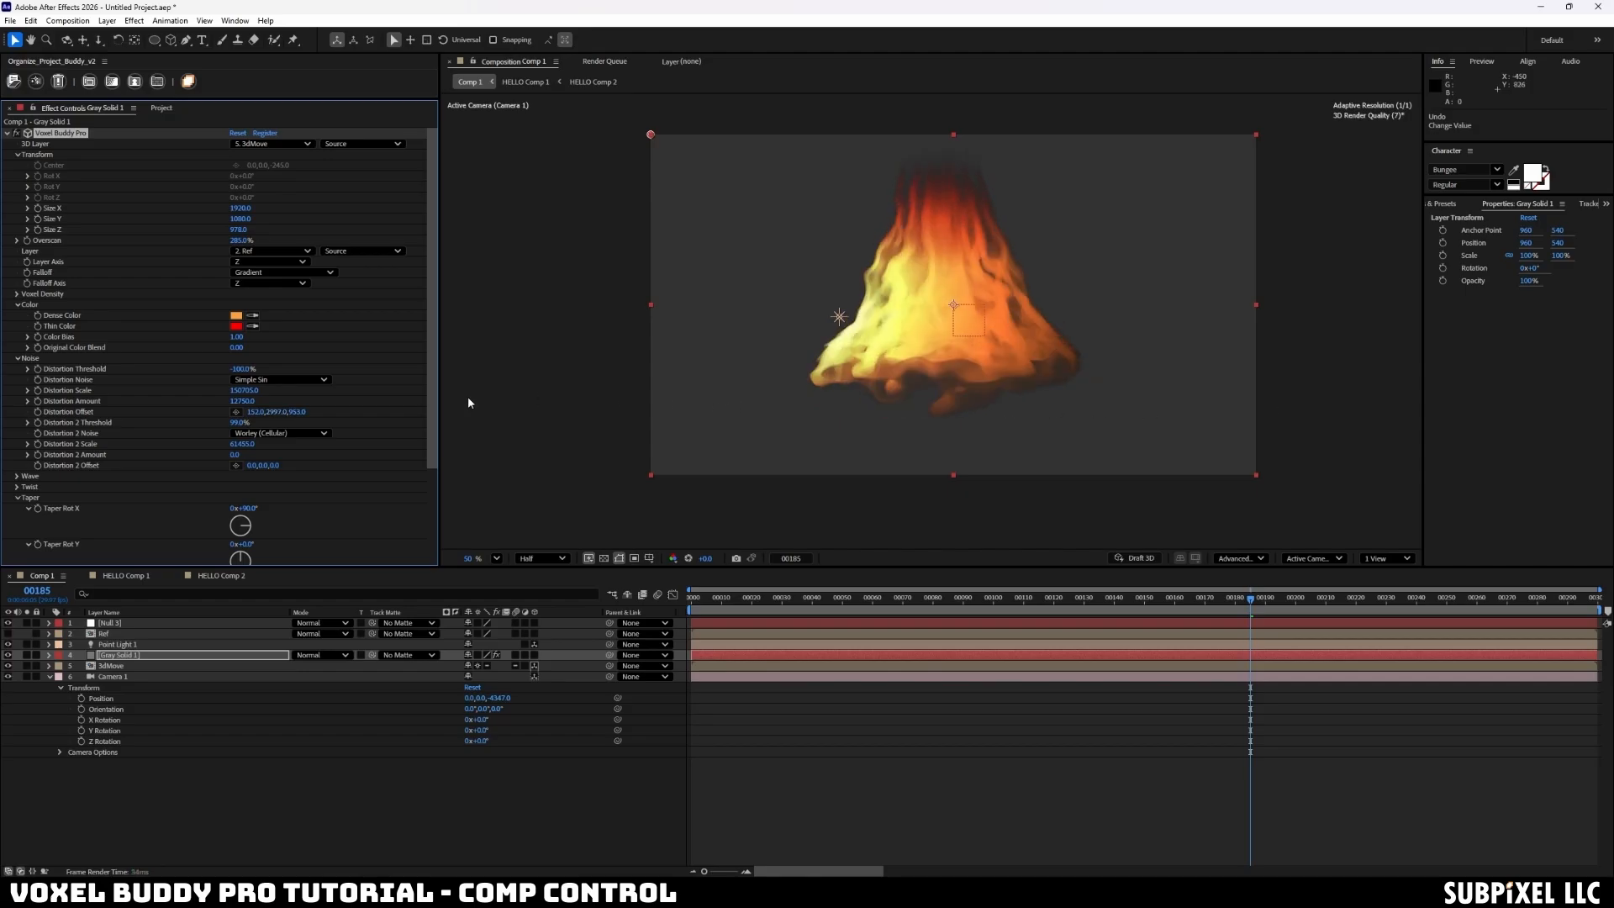
# - Raise the Distortion Offset's Z value to about 4000, then try a different X offset and undo it
pyautogui.moveTo(299, 411); pyautogui.dragTo(1127, 421)
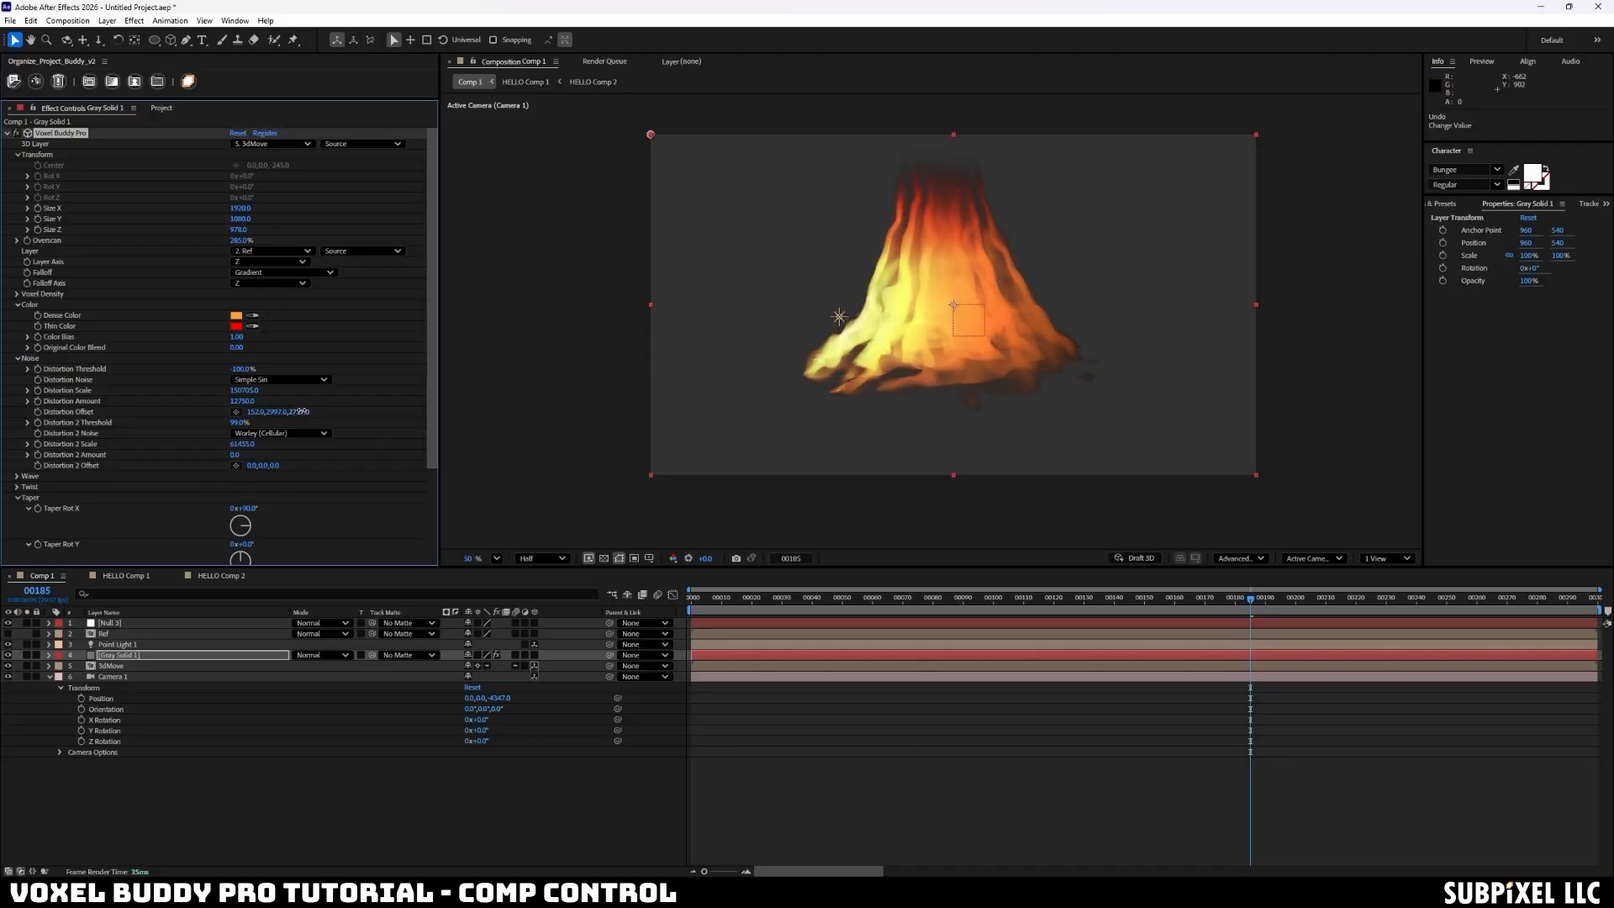
pyautogui.moveTo(301, 411); pyautogui.dragTo(1145, 405)
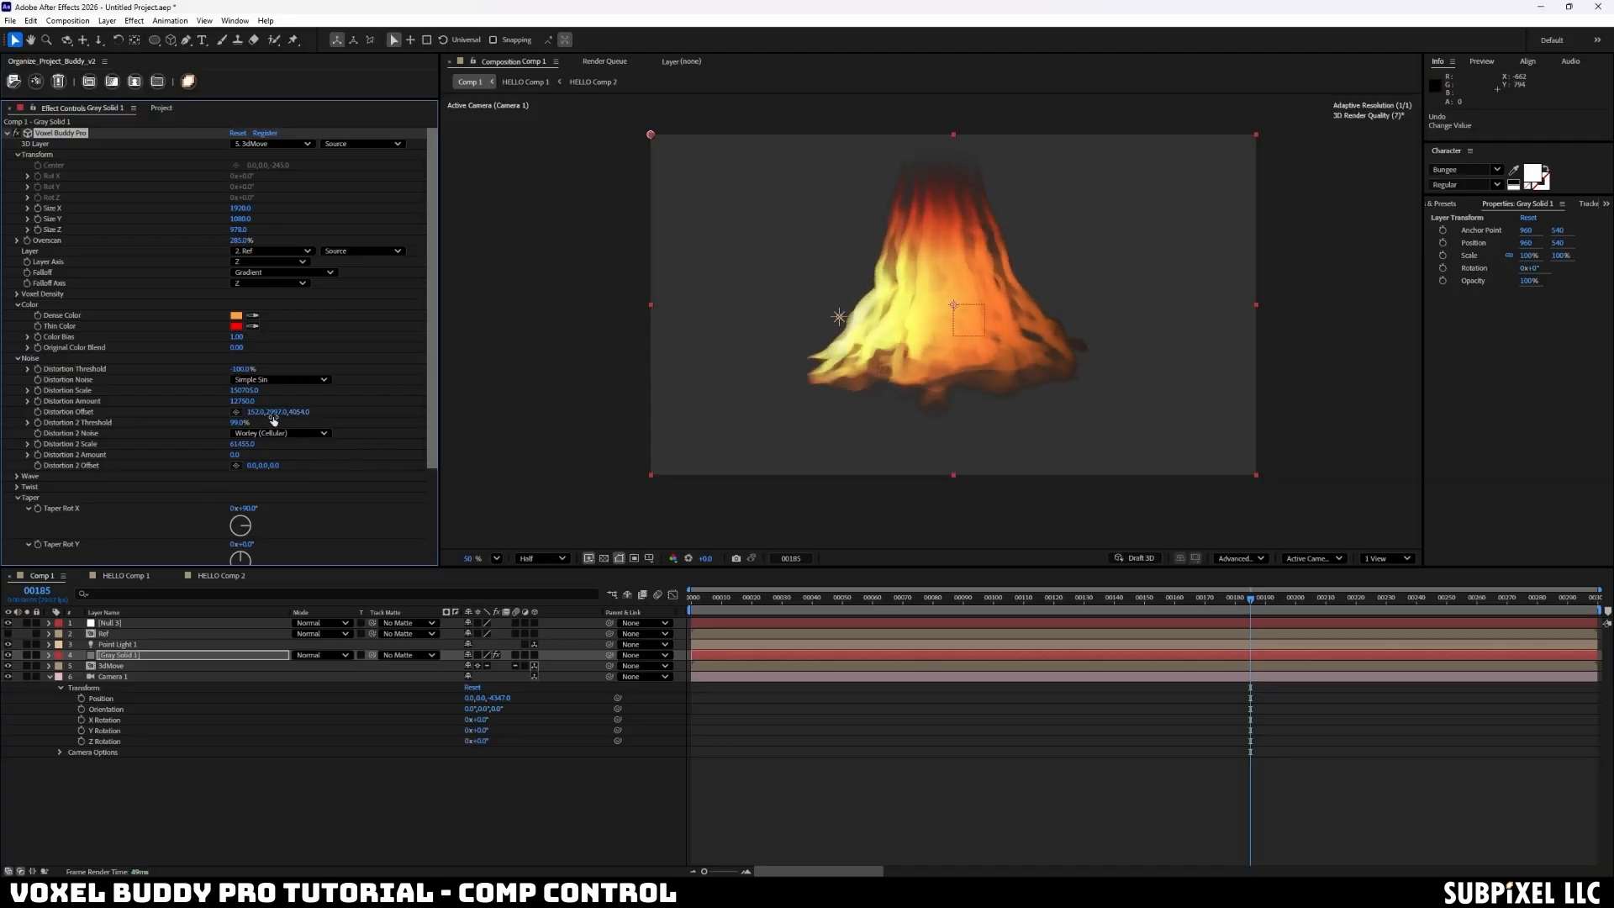
pyautogui.moveTo(250, 412); pyautogui.dragTo(732, 476)
pyautogui.hotkey('ctrl', 'z')
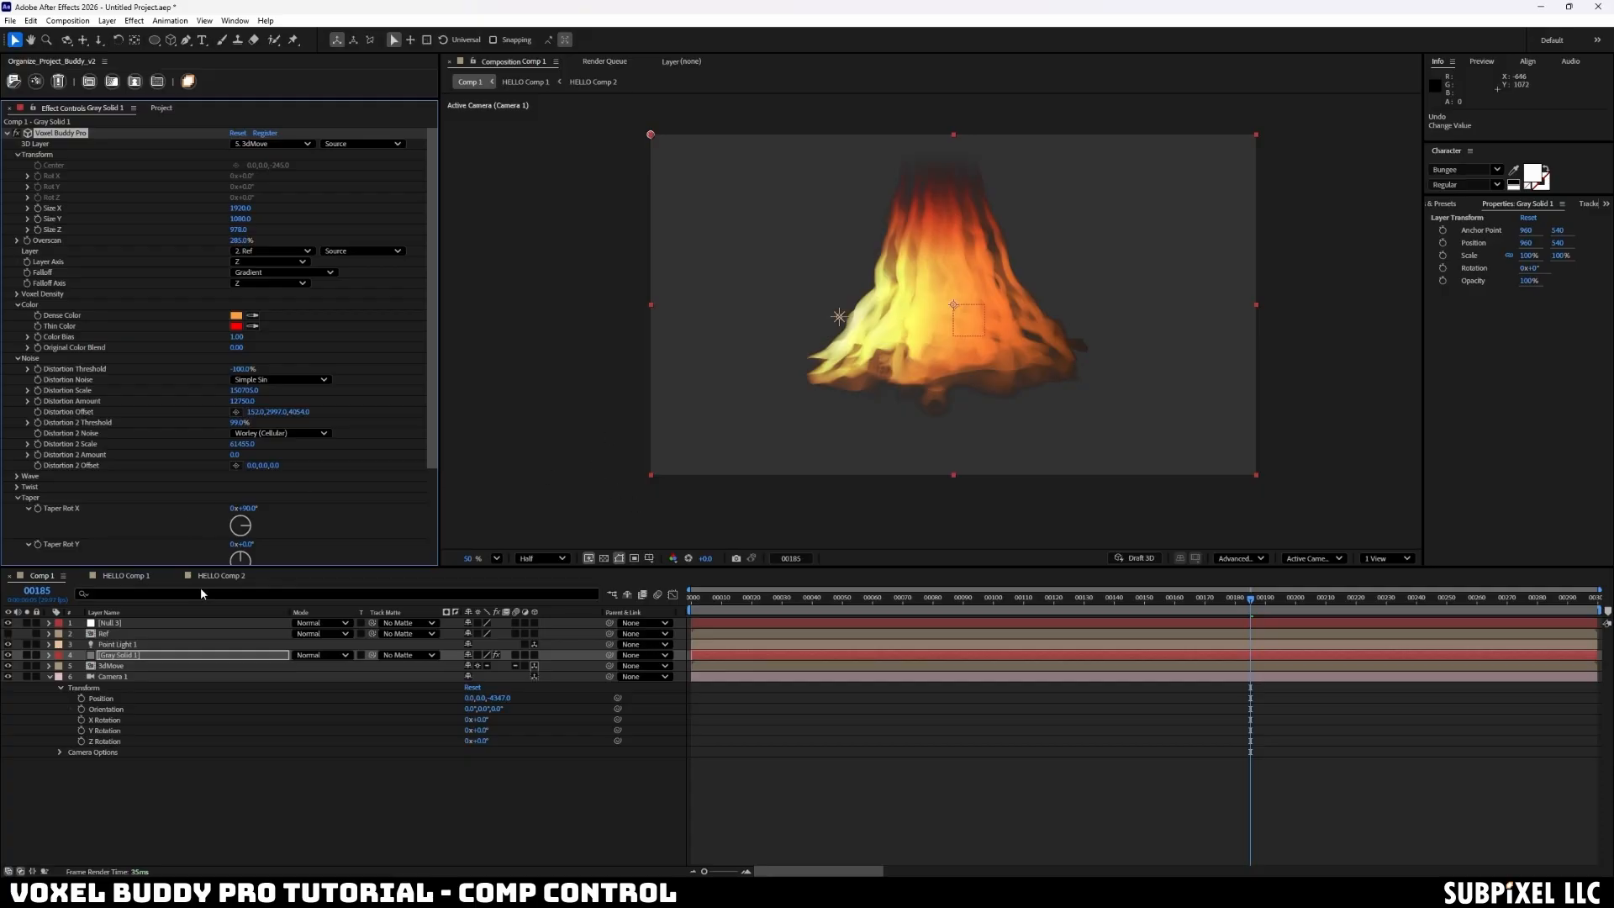
# - Go to frame 102 of Comp 1 and move Point Light 1 up to the narrow top of the fiery volume
pyautogui.click(222, 577)
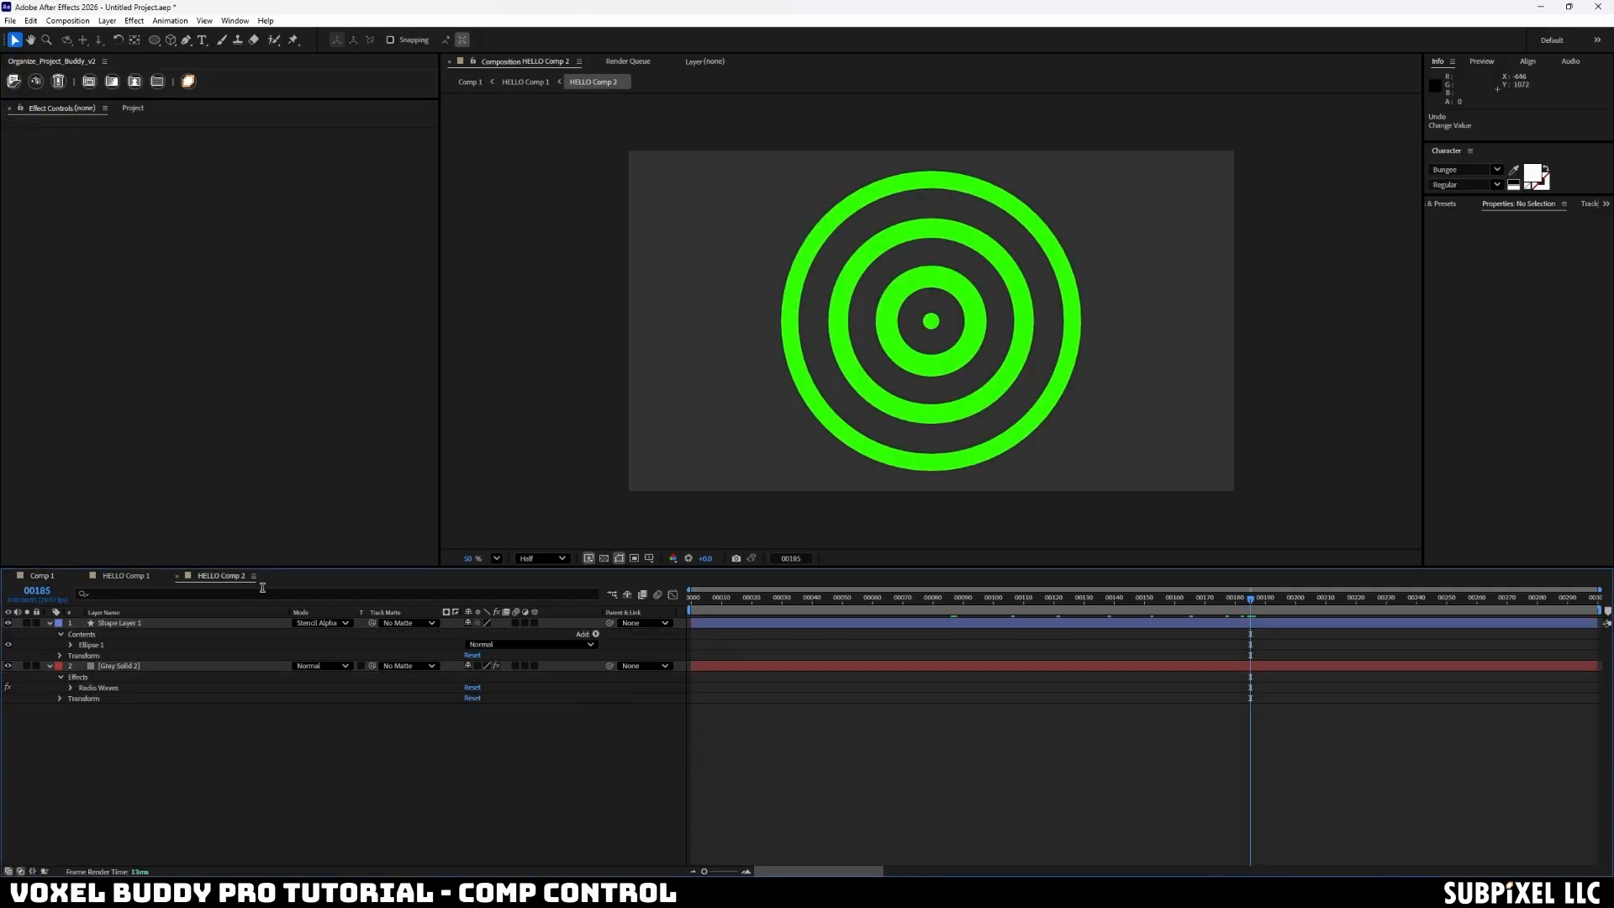
pyautogui.click(46, 576)
pyautogui.moveTo(1259, 600); pyautogui.dragTo(999, 612)
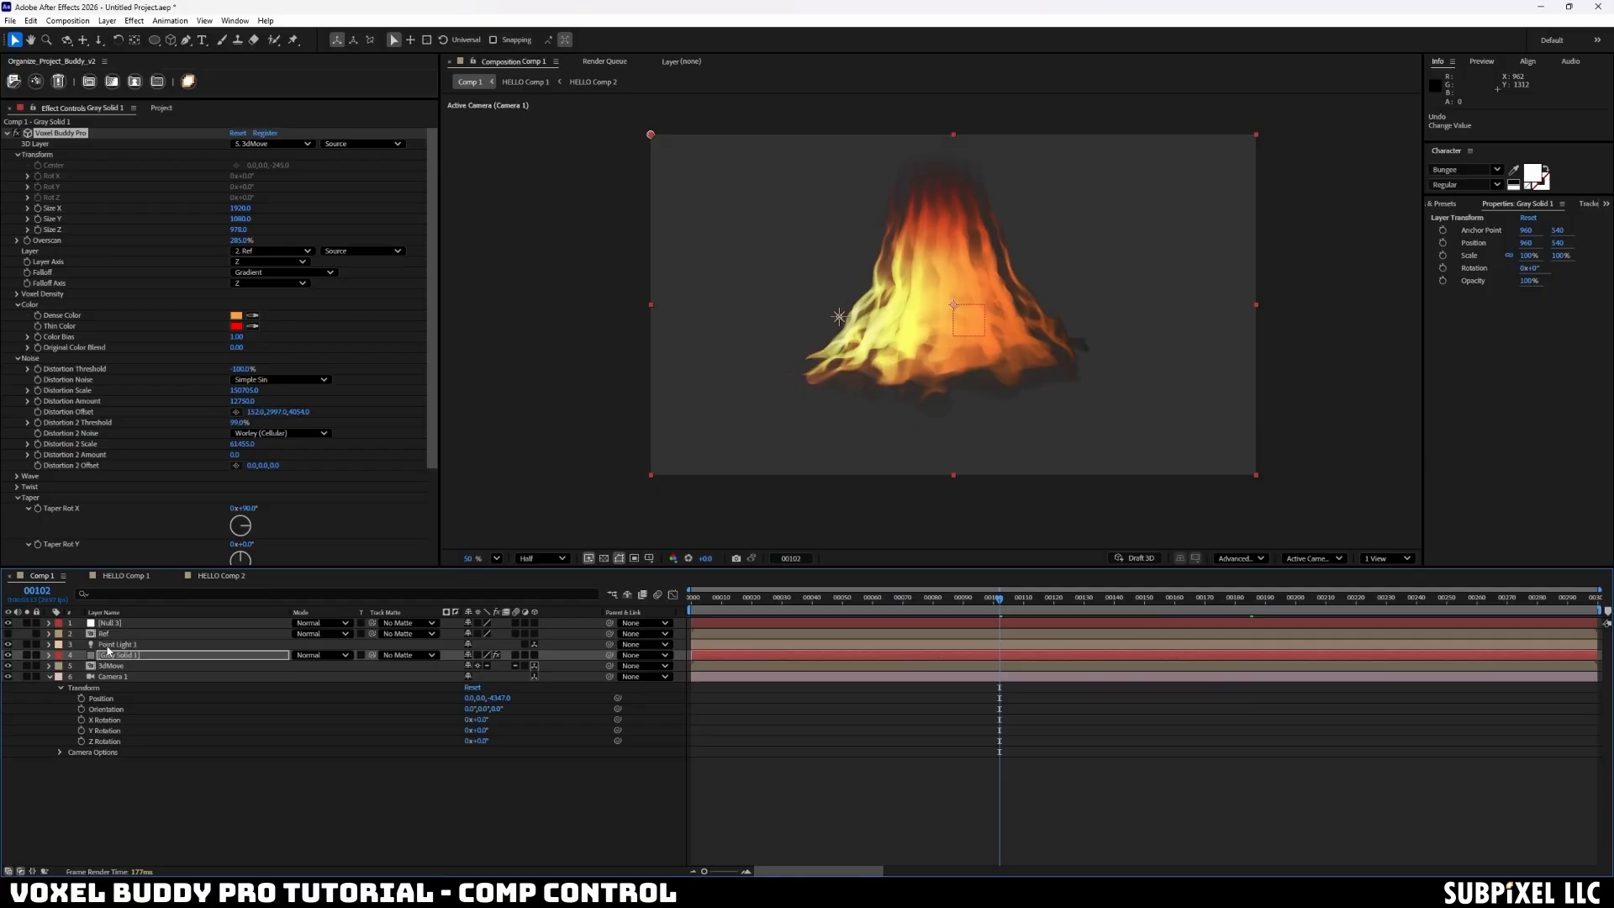
pyautogui.click(108, 645)
pyautogui.moveTo(910, 319); pyautogui.dragTo(1020, 319)
pyautogui.moveTo(950, 256); pyautogui.dragTo(939, 140)
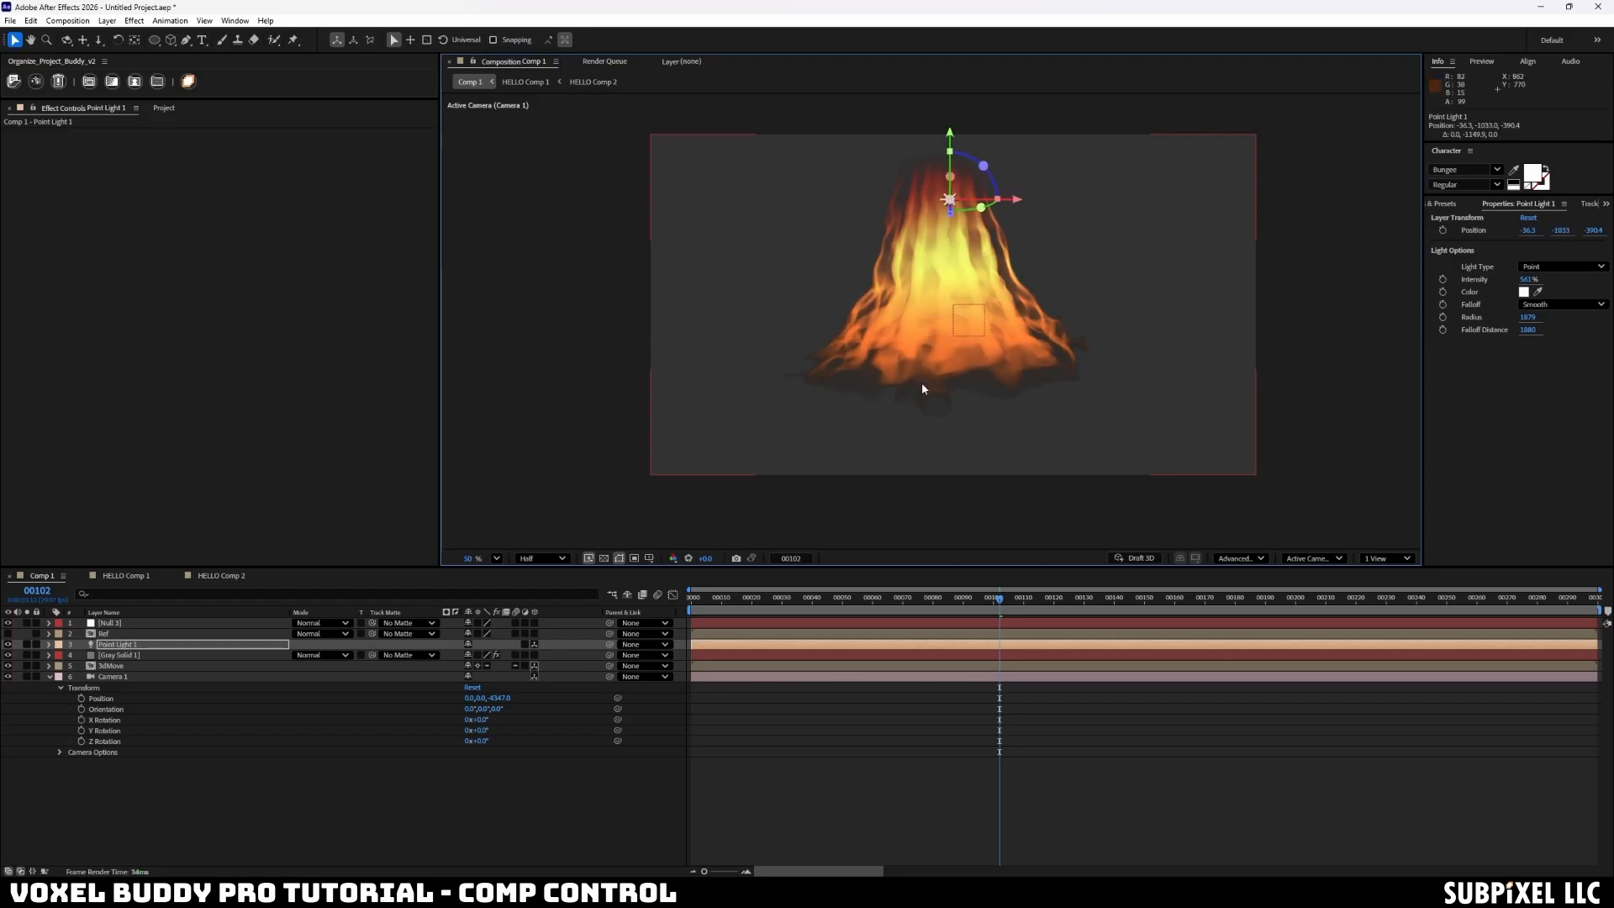
pyautogui.click(111, 664)
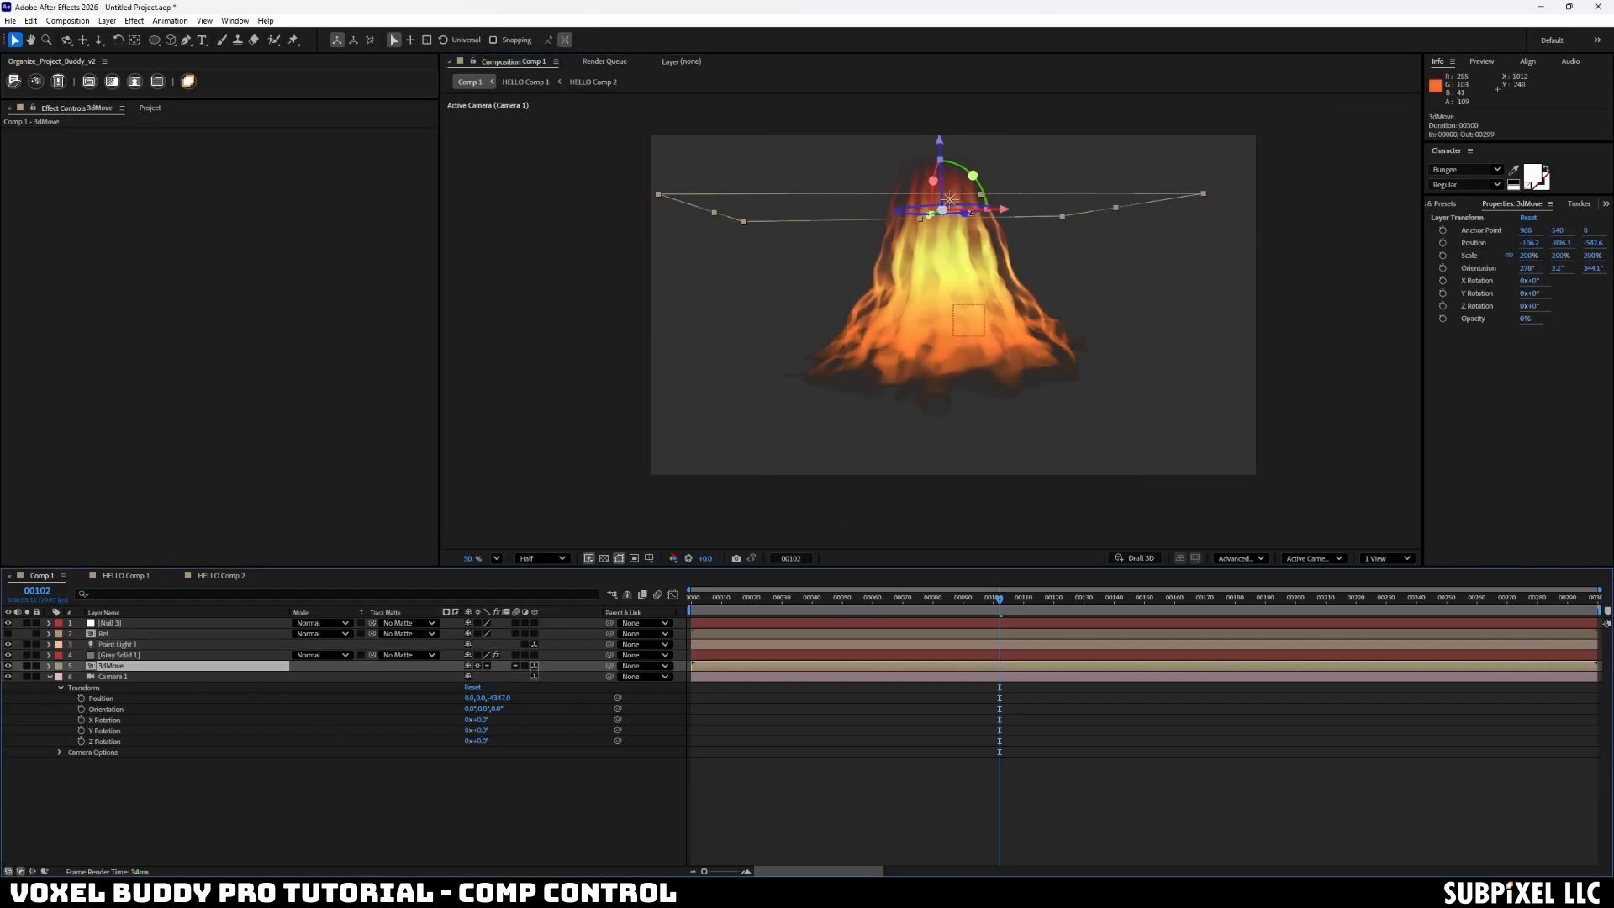
pyautogui.moveTo(1007, 215); pyautogui.dragTo(924, 210)
pyautogui.hotkey('ctrl', 'z')
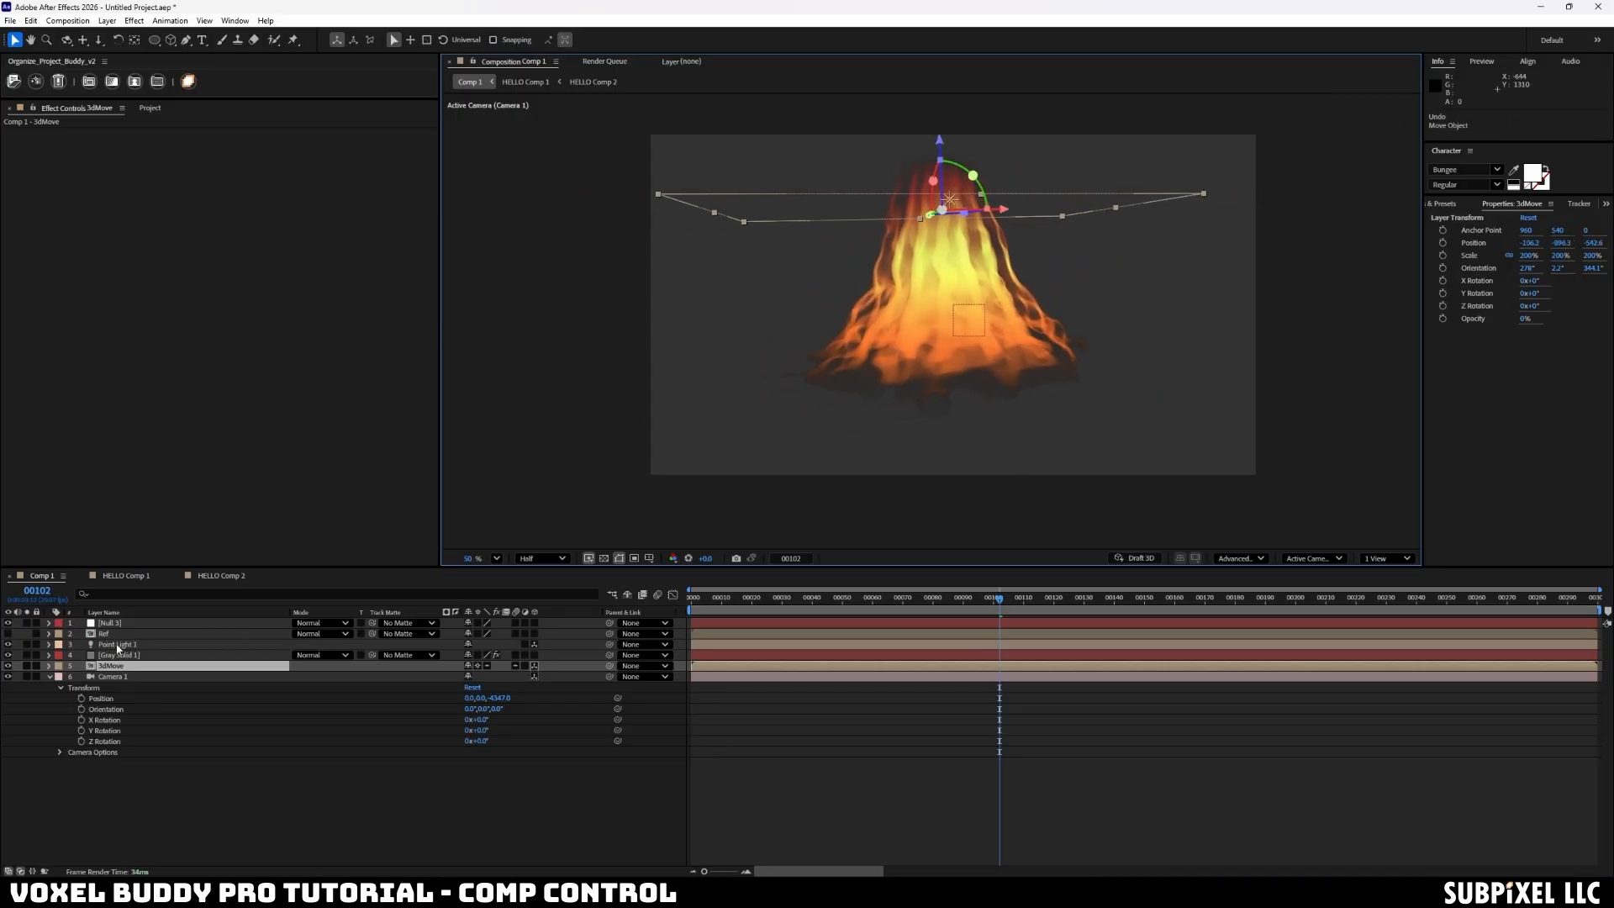
# - Parent Point Light 1 to the 3dMove layer, then reposition 3dMove and turn it to an orientation of about 350°, 345°, 353°
pyautogui.moveTo(610, 645); pyautogui.dragTo(138, 666)
pyautogui.moveTo(1002, 209); pyautogui.dragTo(948, 264)
pyautogui.moveTo(943, 170); pyautogui.dragTo(944, 165)
# - Preview the Comp 1 animation and examine the fiery rings around frame 197 with no layer selected
pyautogui.moveTo(999, 602); pyautogui.dragTo(1324, 609)
pyautogui.press('space')
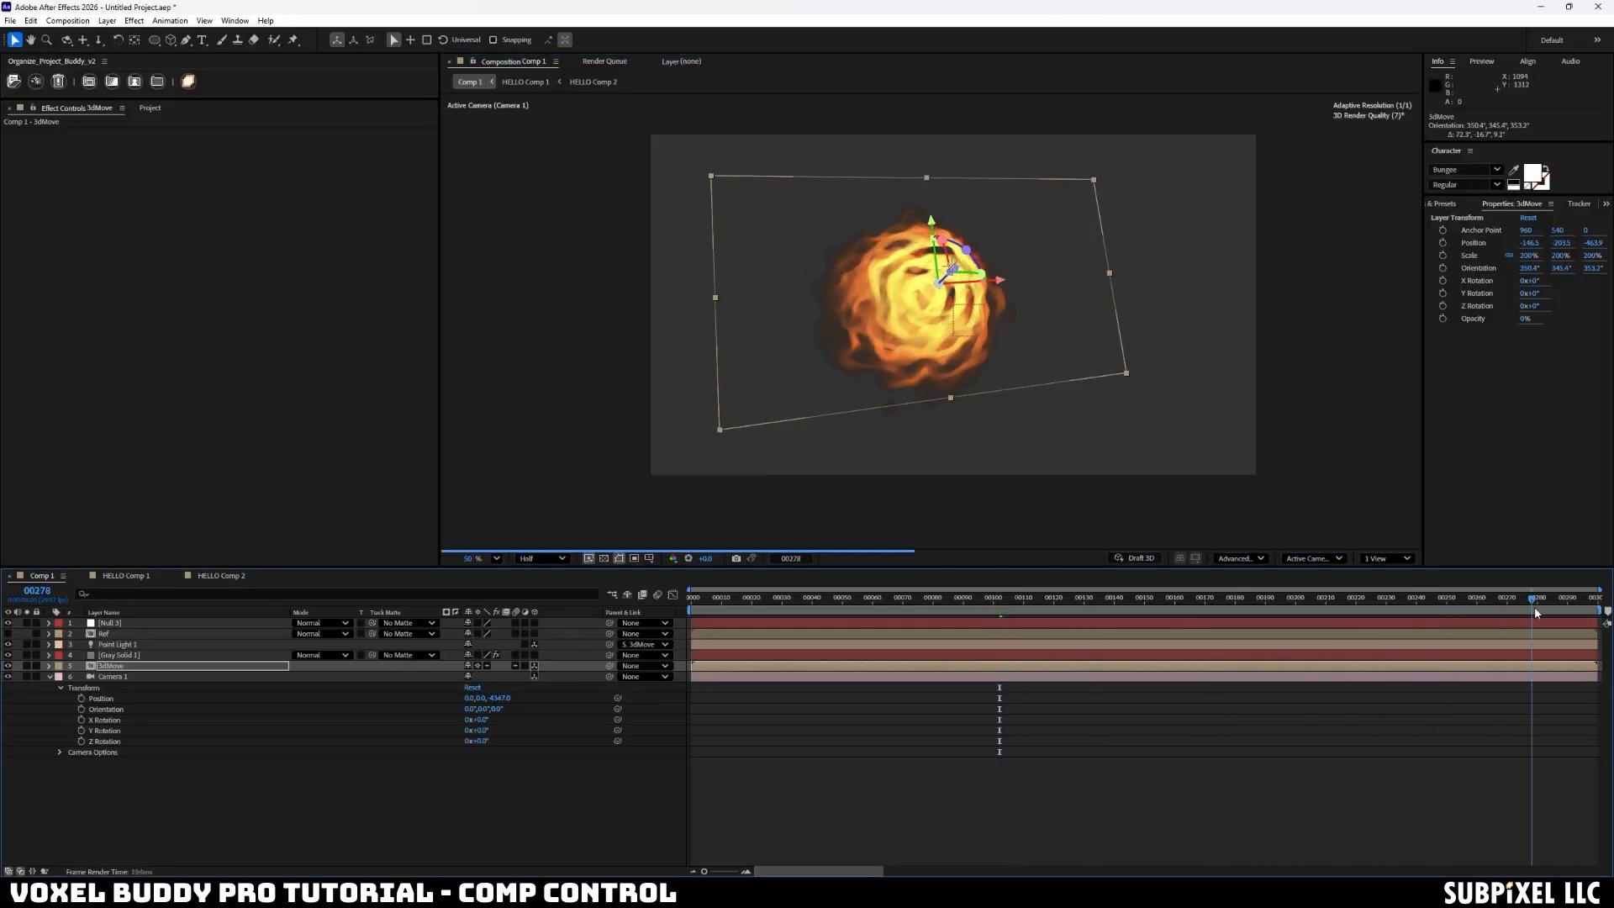
pyautogui.press('space')
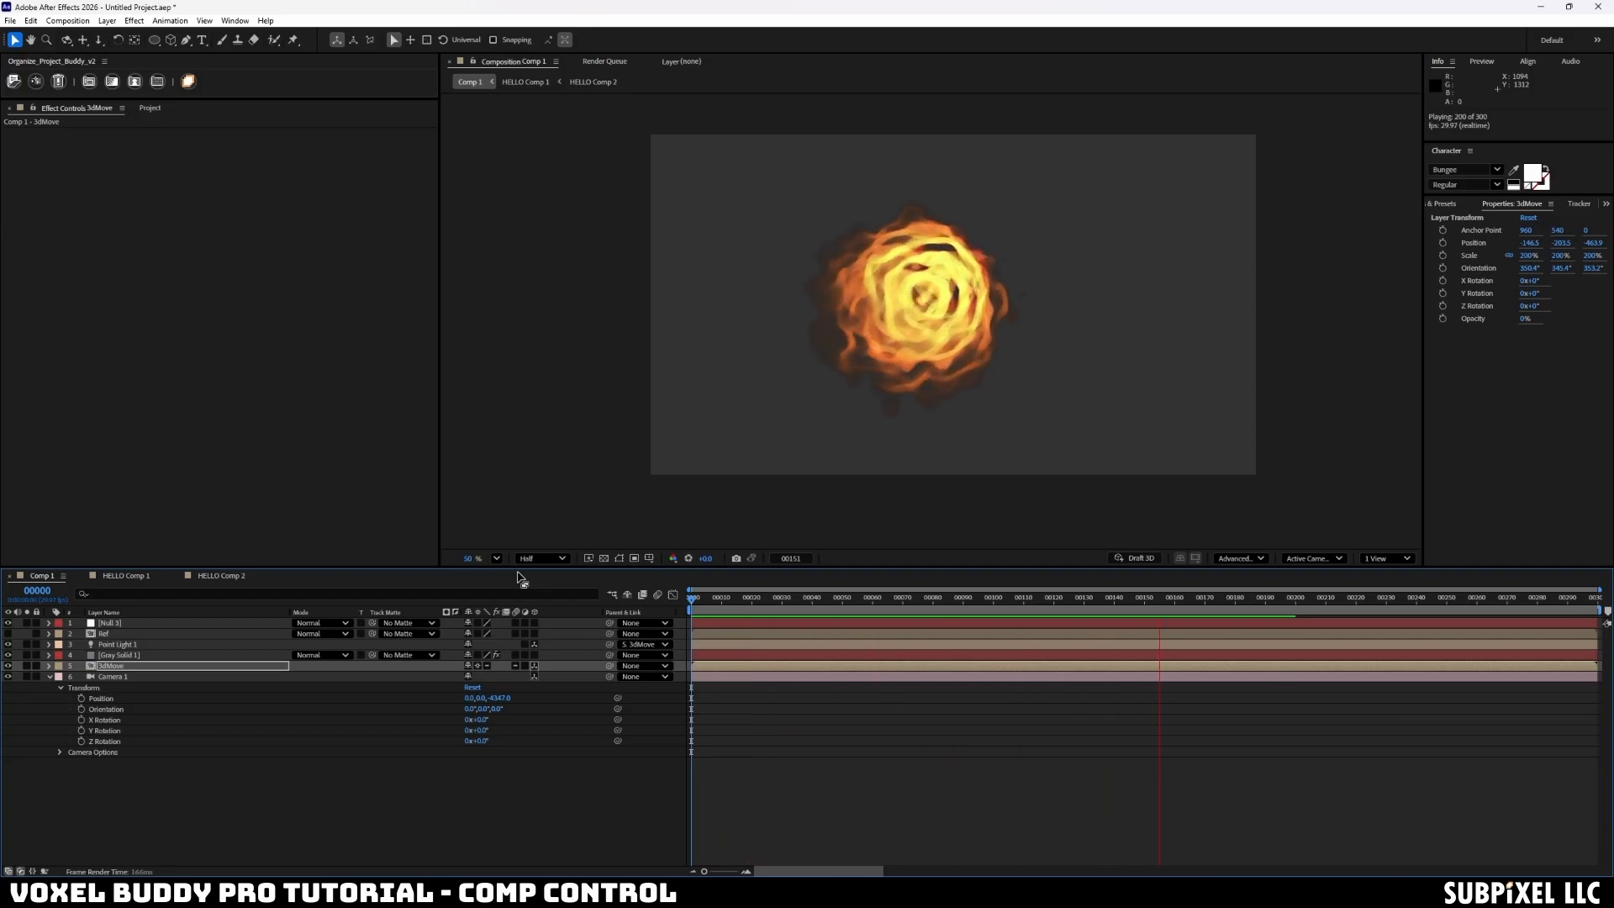
pyautogui.press('space')
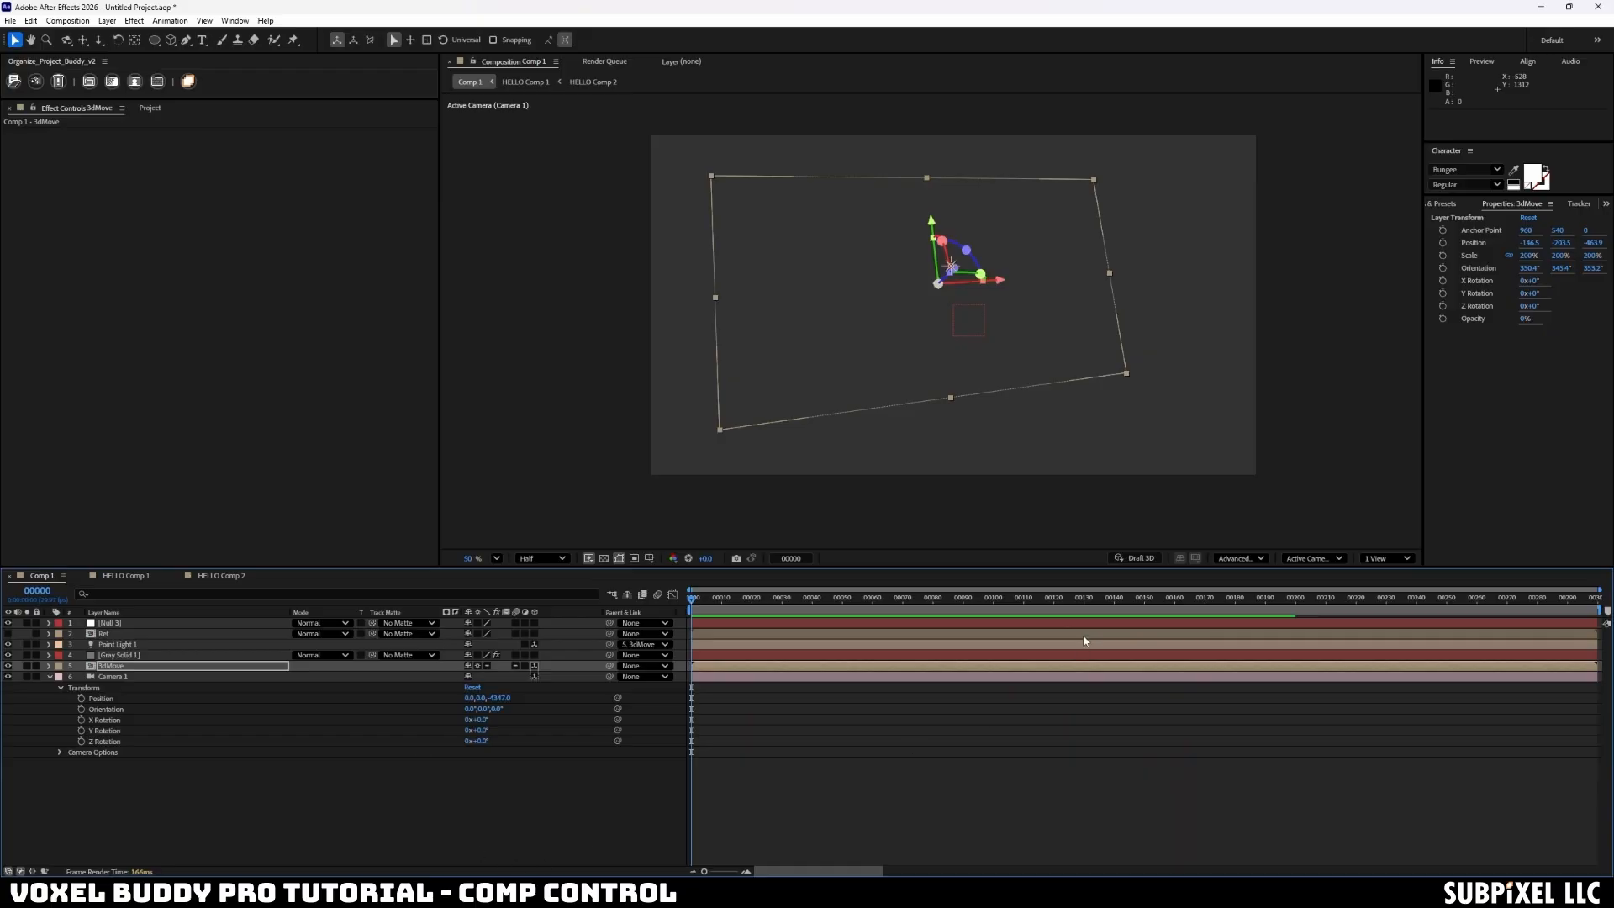
pyautogui.moveTo(1104, 599); pyautogui.dragTo(1283, 528)
pyautogui.click(1118, 769)
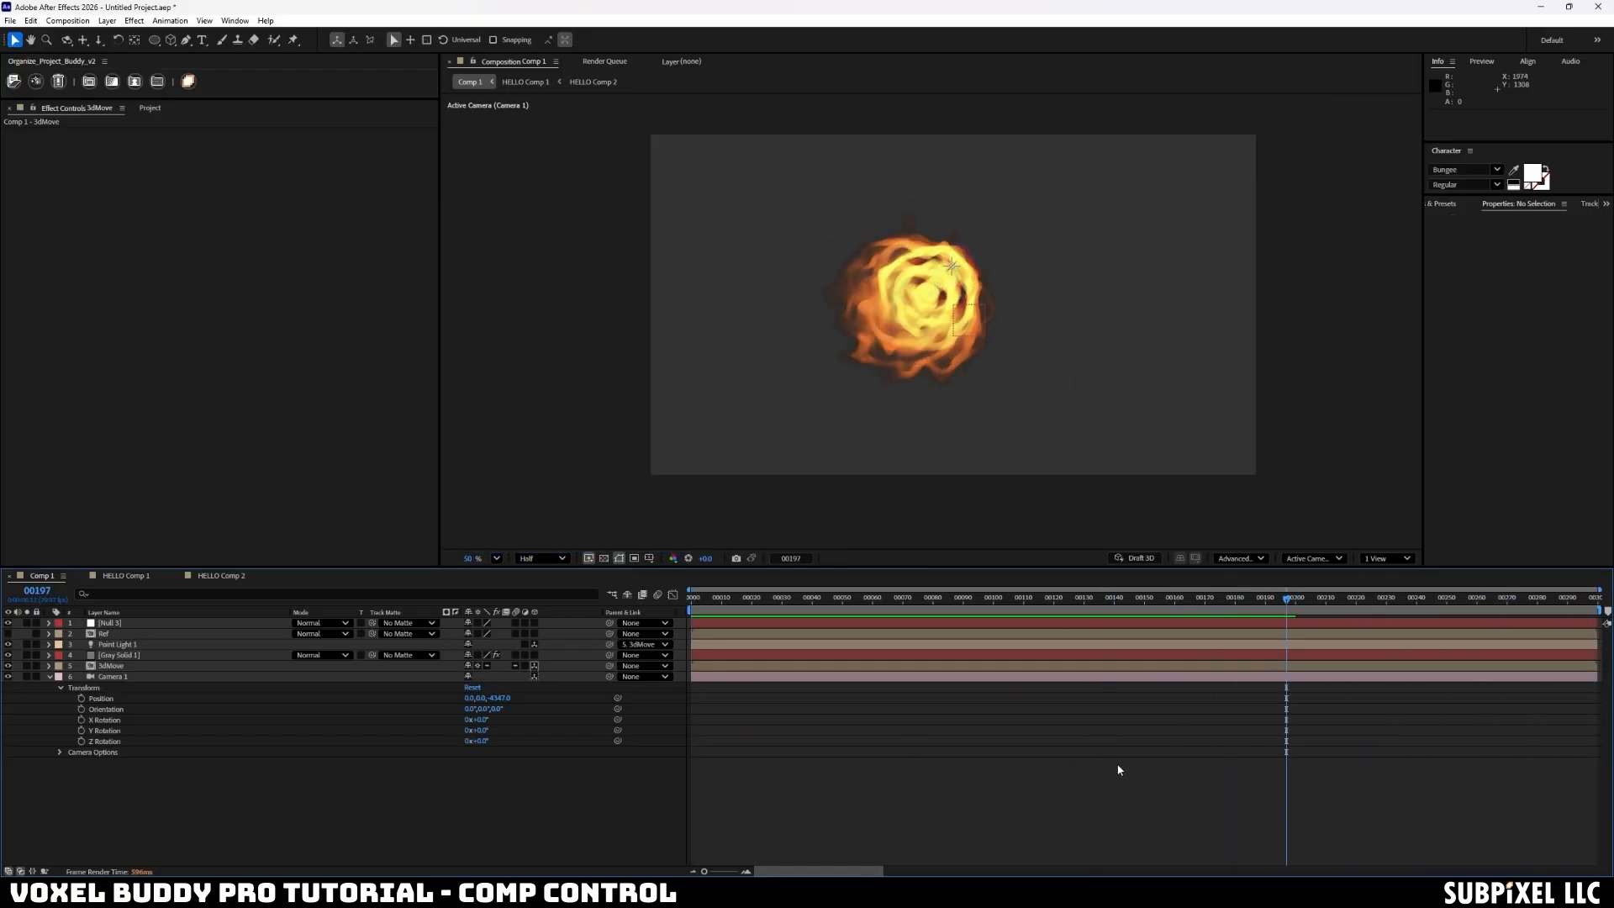
# - In HELLO Comp 2, apply Fast Box Blur to Shape Layer 1 with a Blur Radius of about 41
pyautogui.click(221, 575)
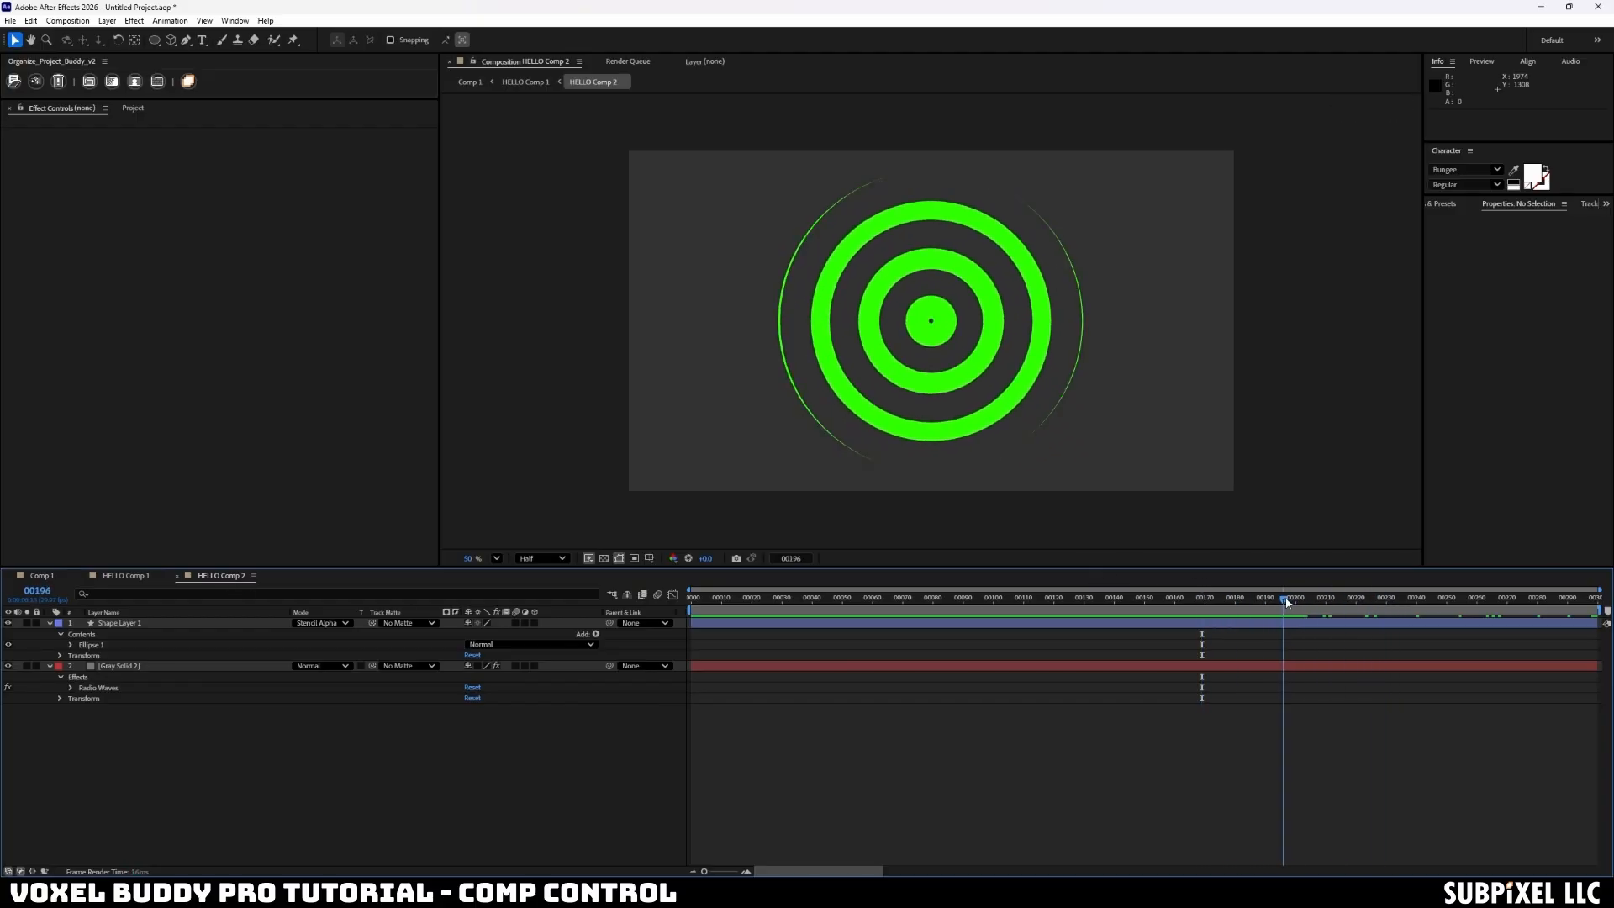
pyautogui.click(143, 625)
pyautogui.click(143, 624)
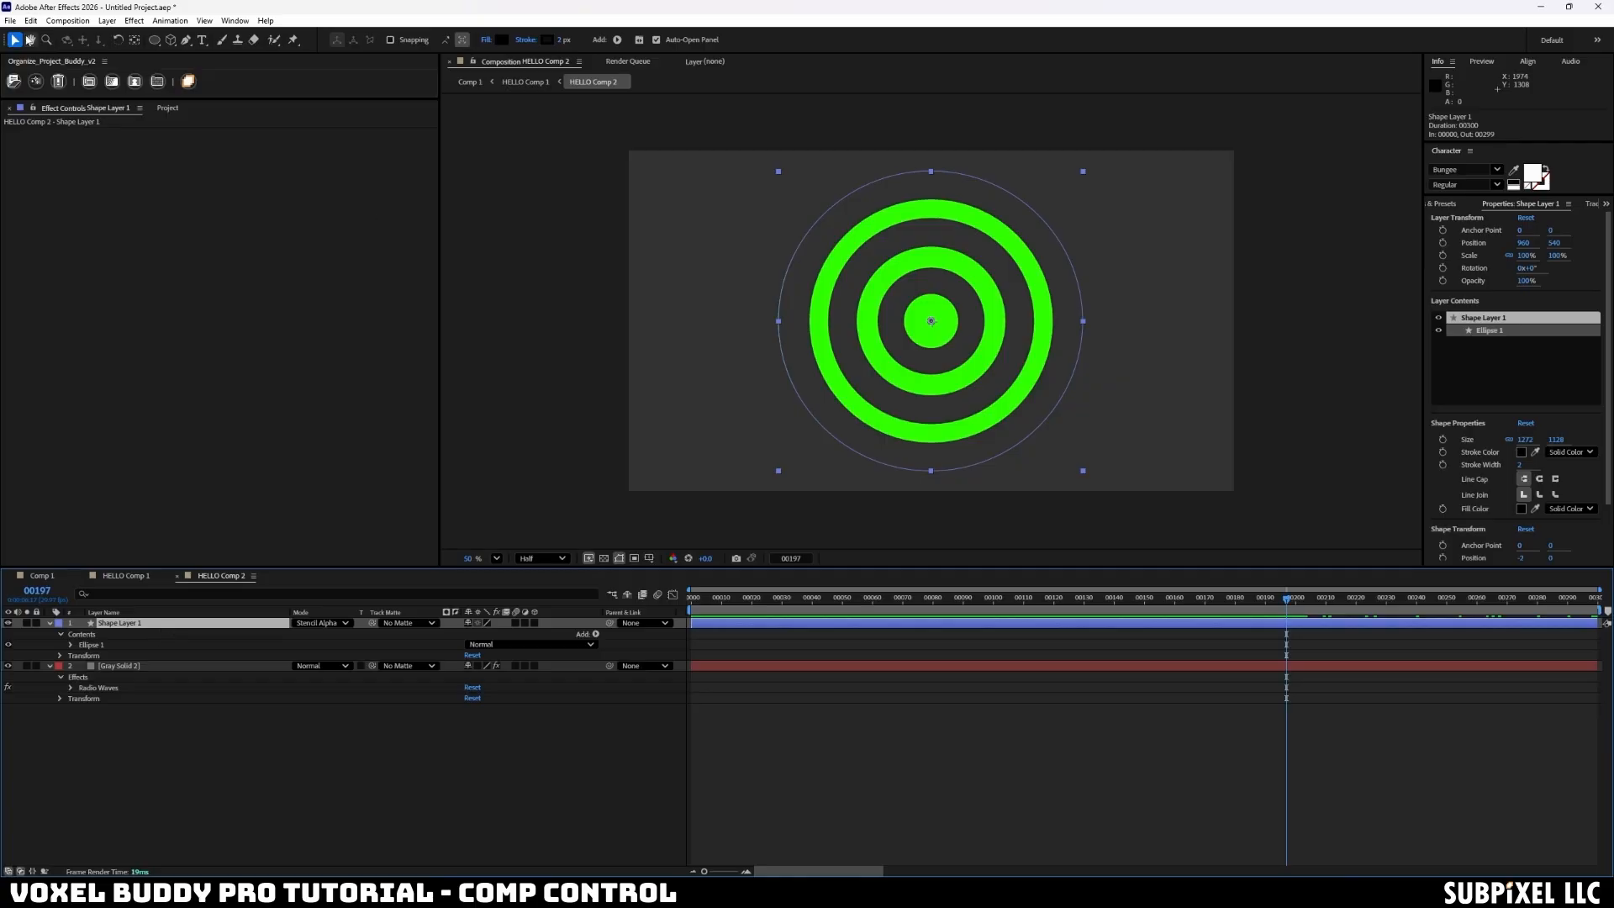
pyautogui.click(134, 21)
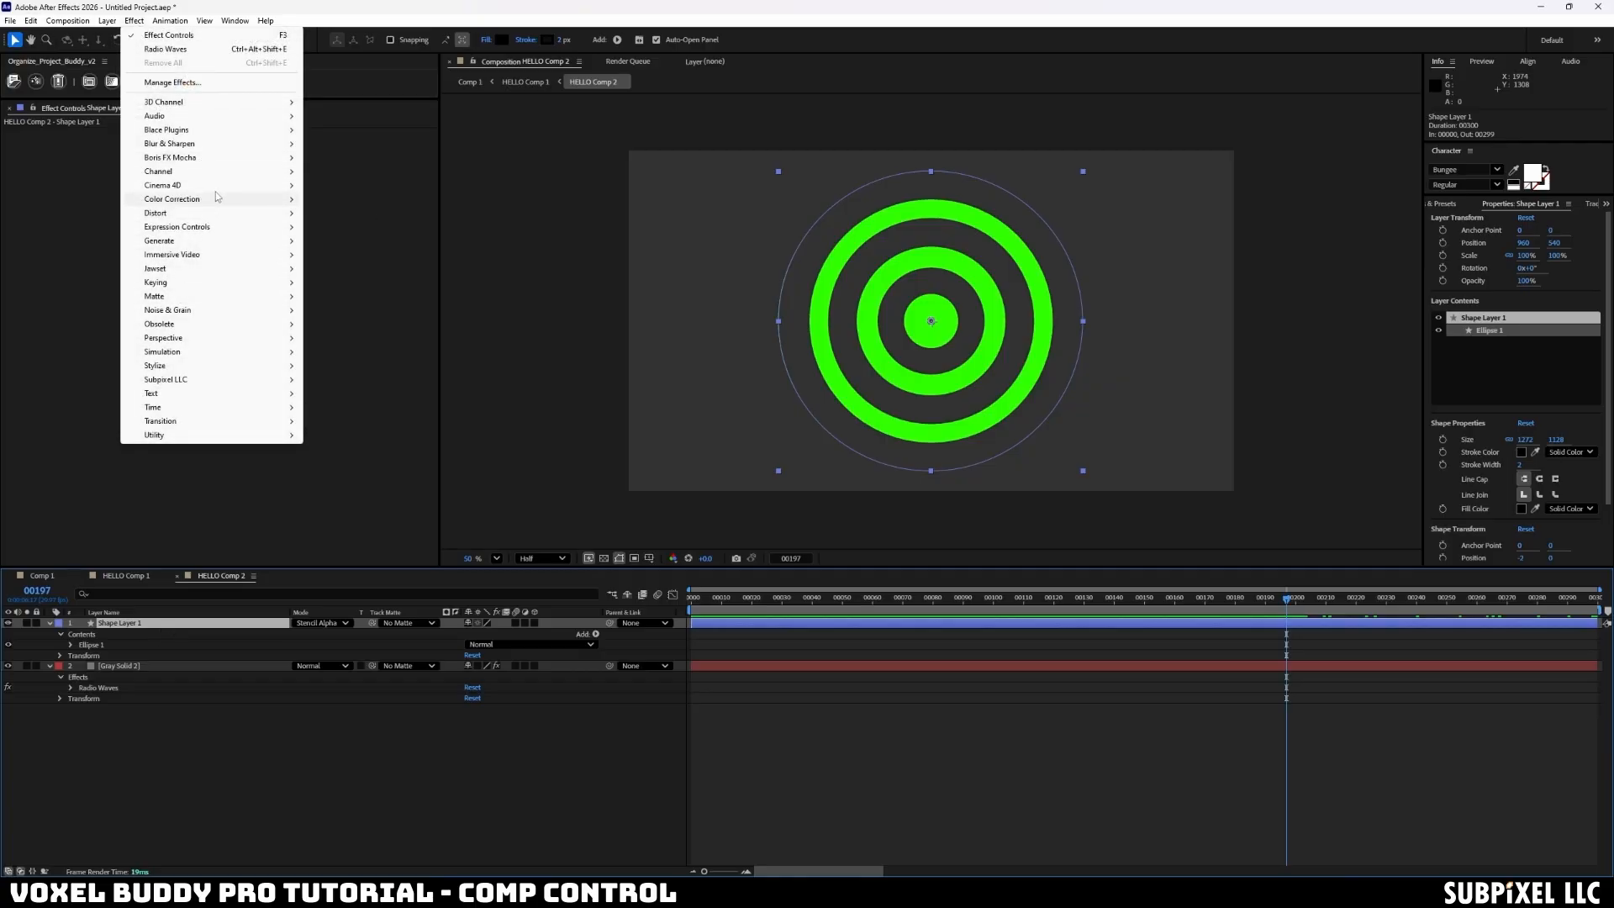
pyautogui.moveTo(210, 144)
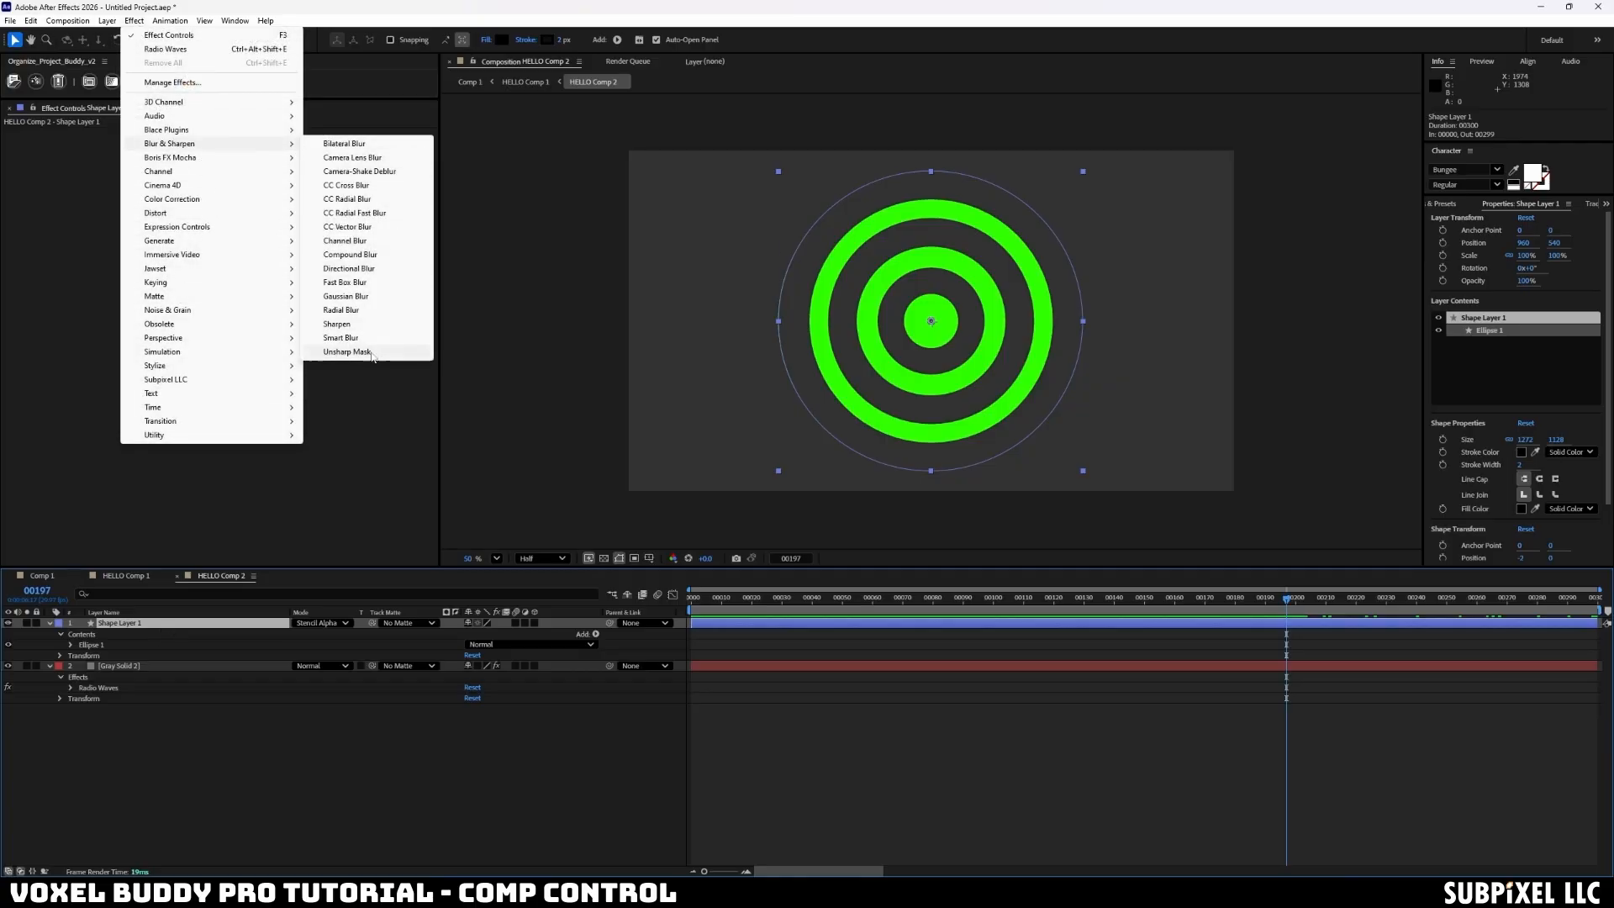
pyautogui.click(370, 283)
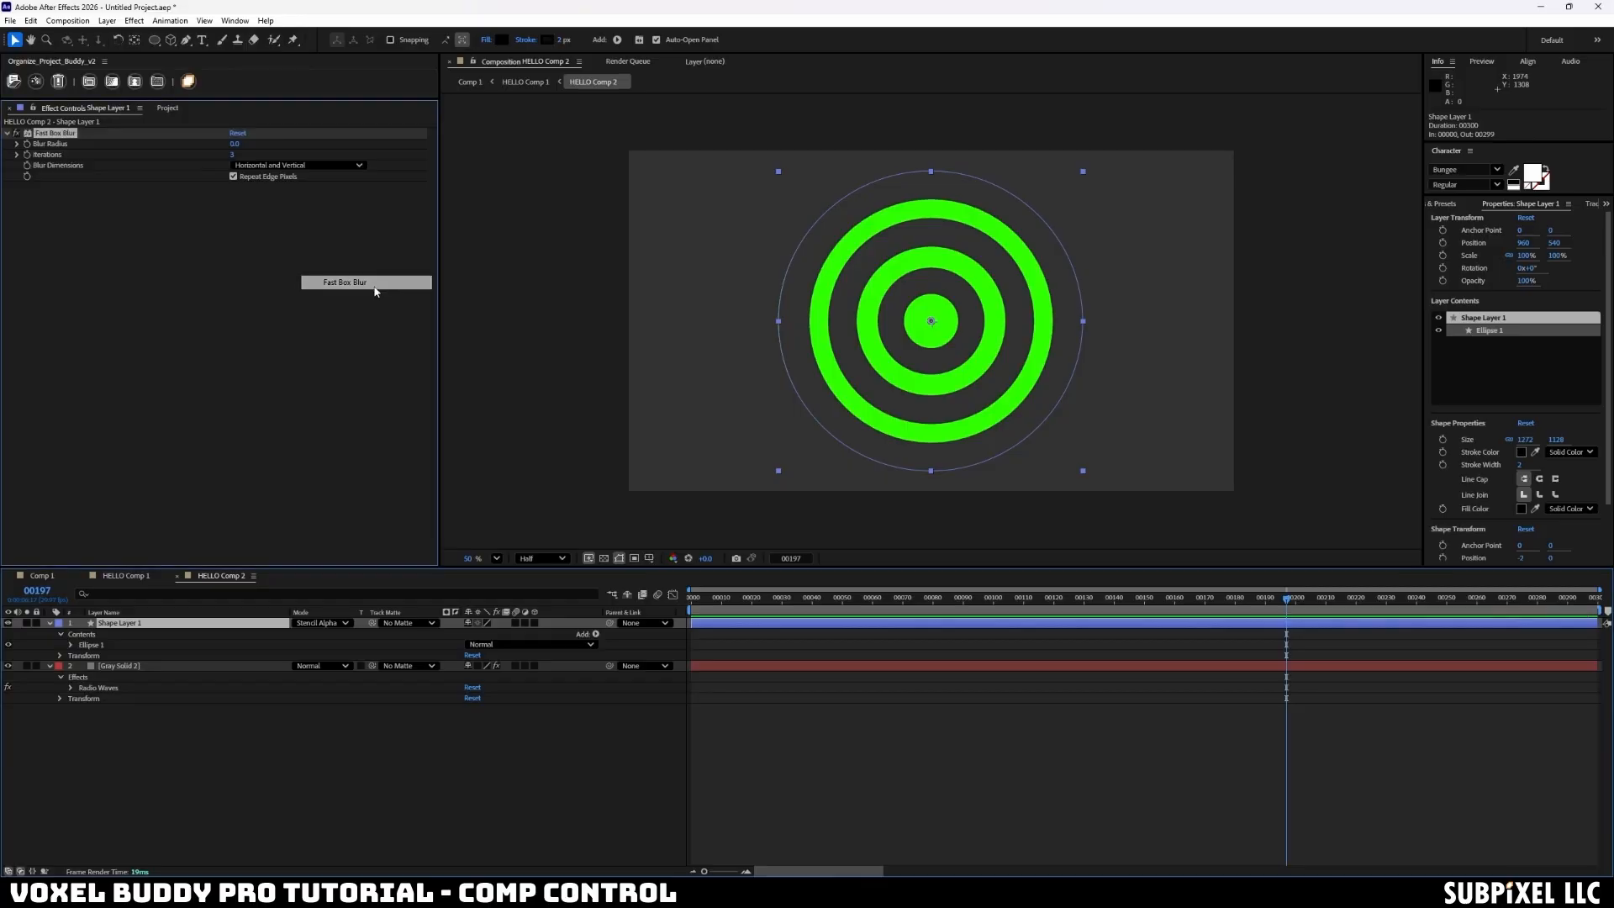
pyautogui.moveTo(236, 144); pyautogui.dragTo(273, 142)
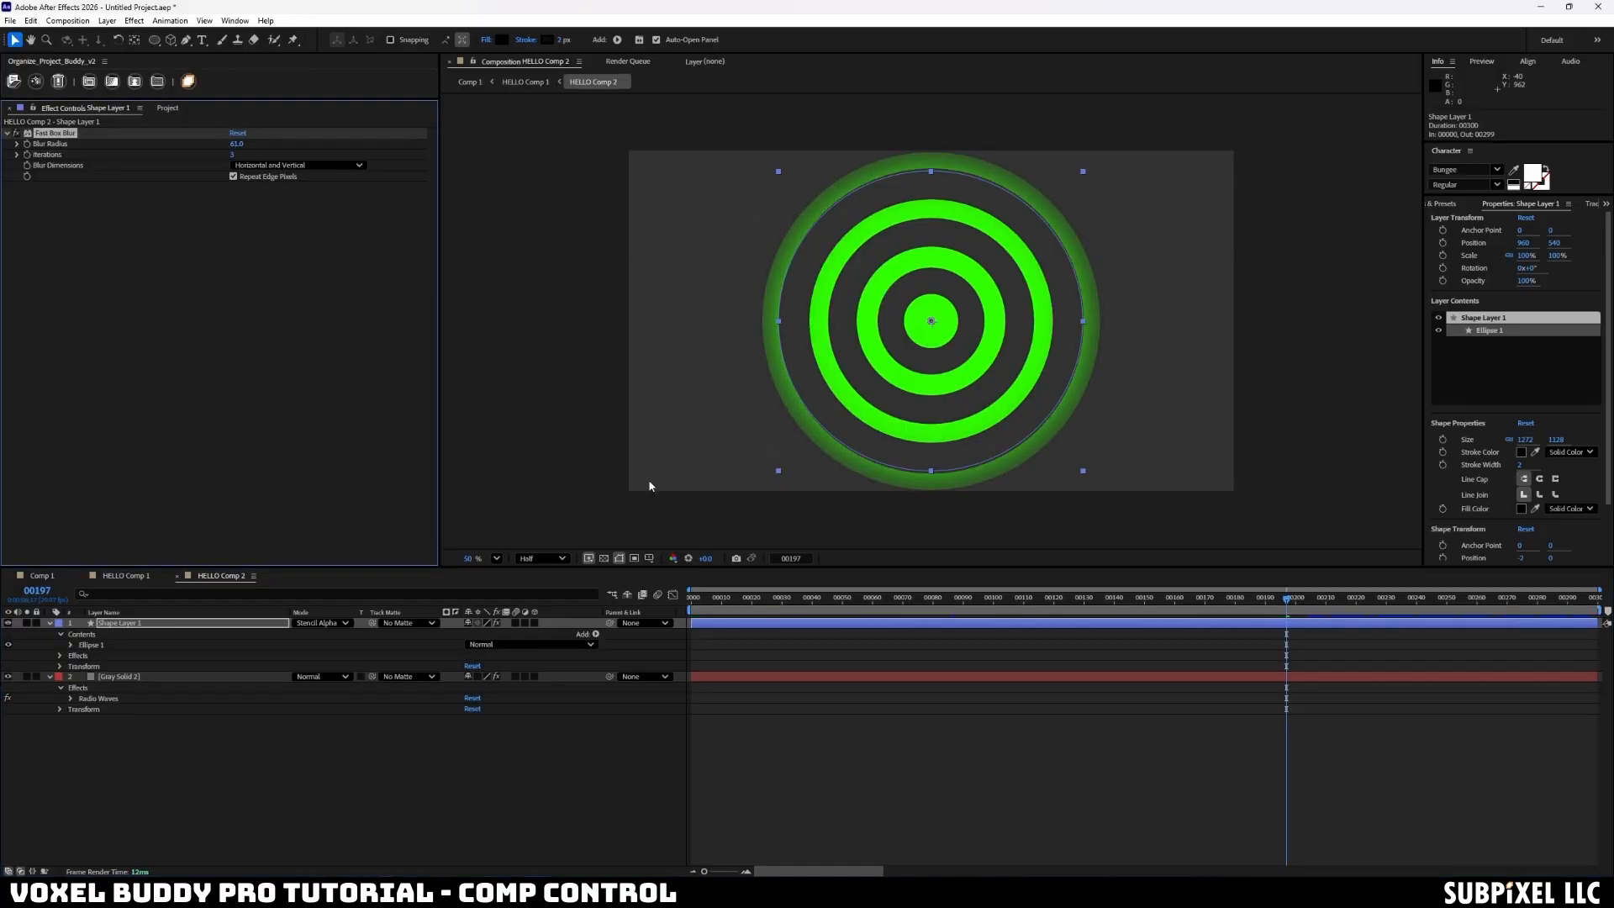
# - Scale Shape Layer 1 down to about 75% and check the result in Comp 1 at frame 236
pyautogui.moveTo(1081, 172); pyautogui.dragTo(1012, 205)
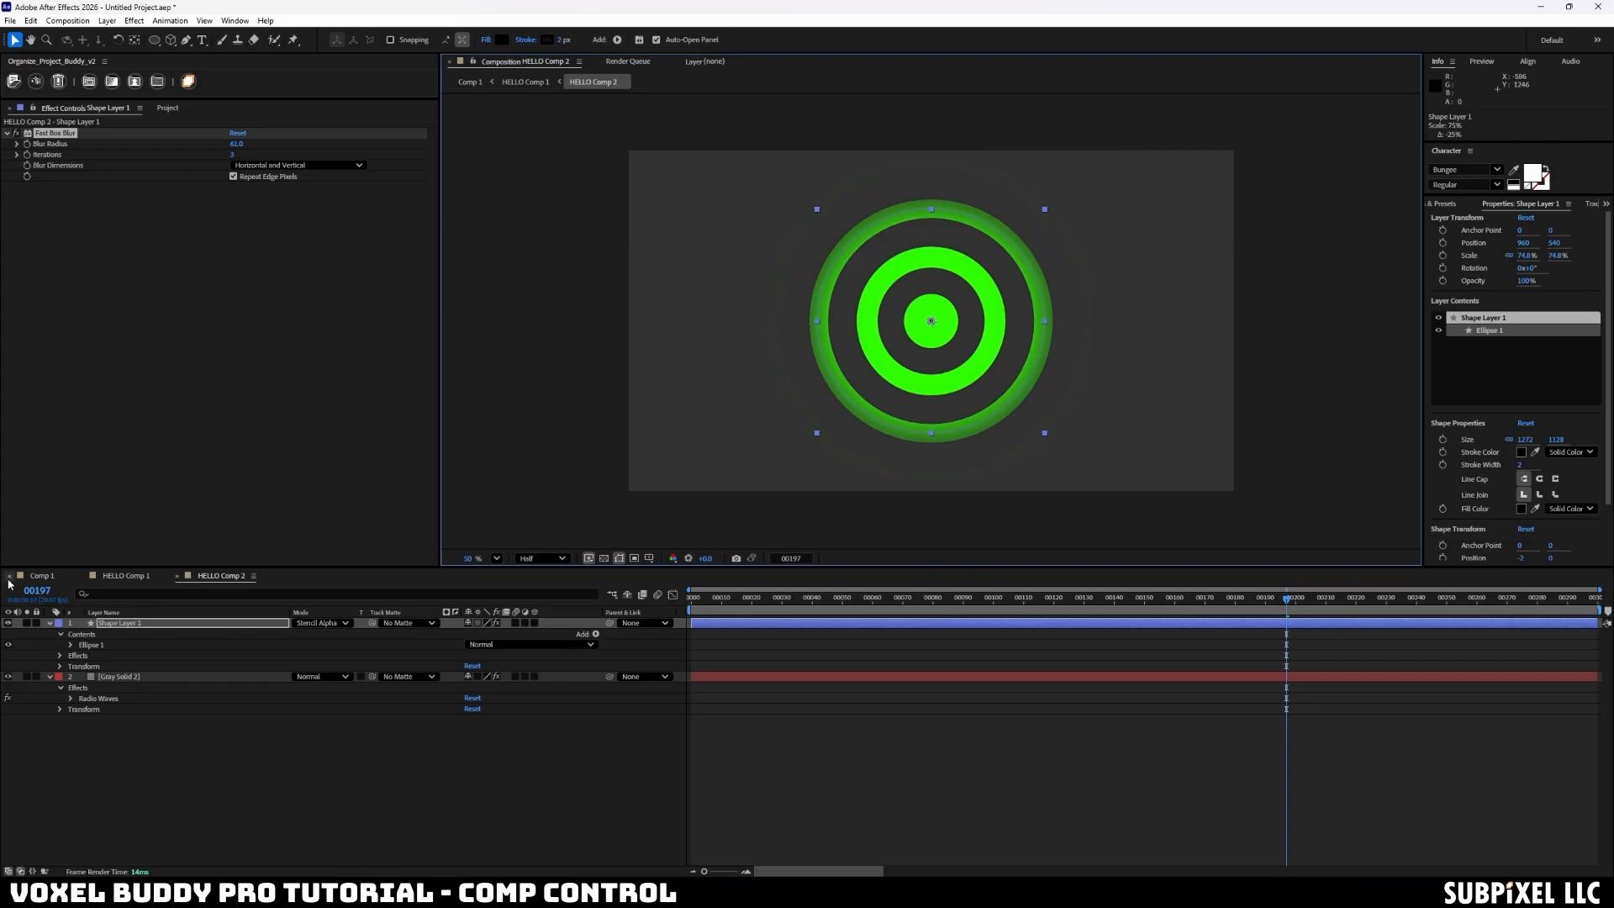
pyautogui.click(34, 576)
pyautogui.moveTo(1091, 609); pyautogui.dragTo(1408, 600)
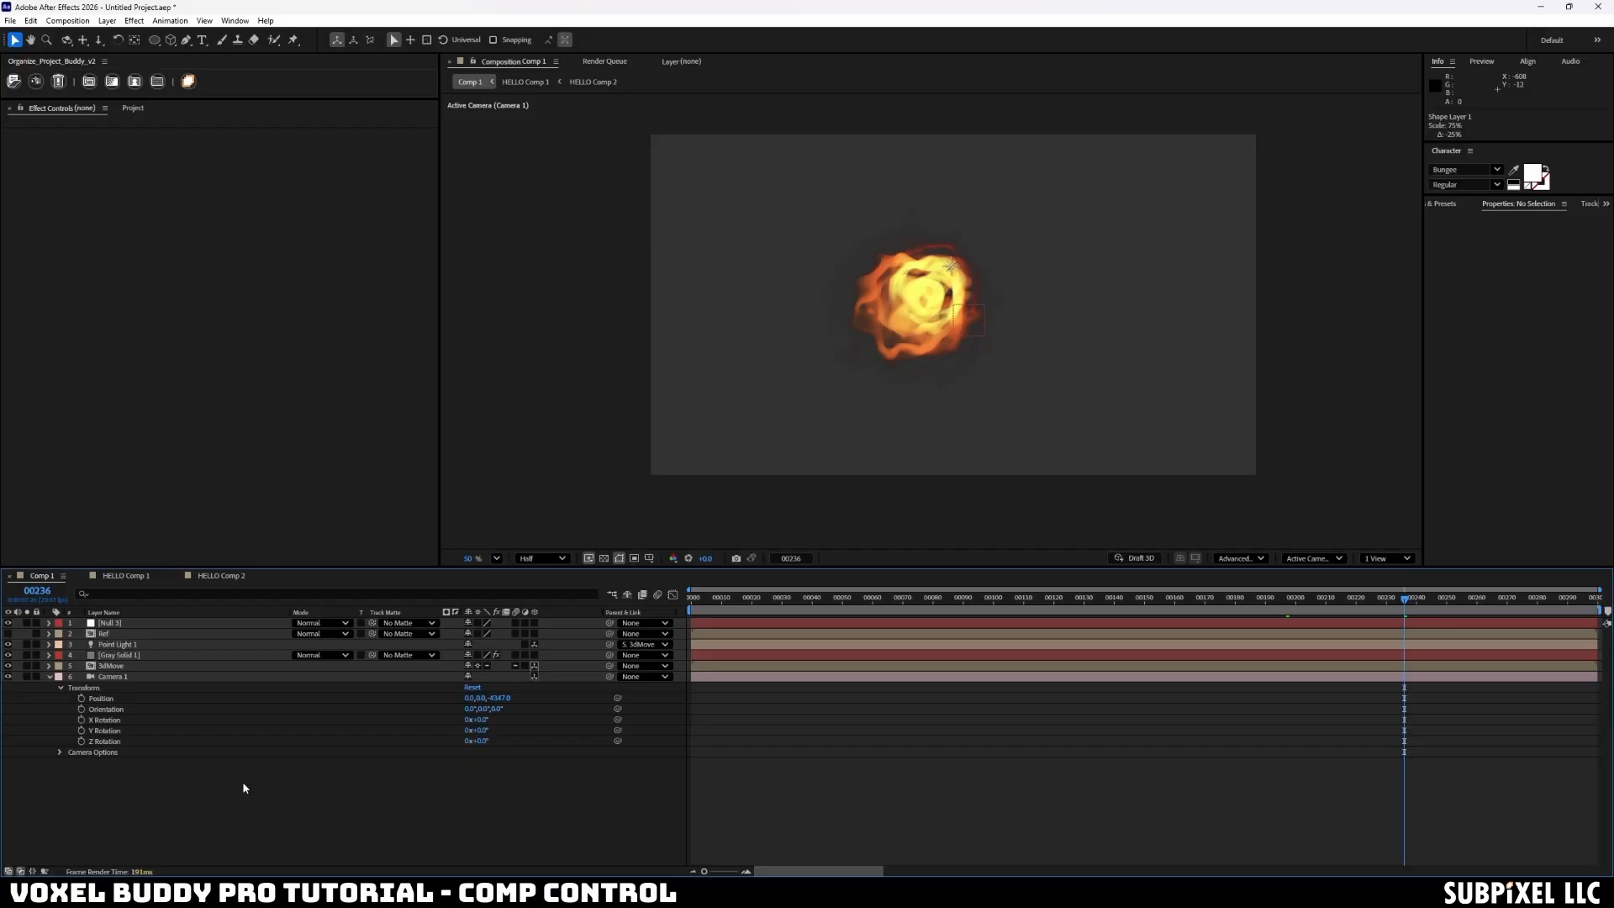
# - Rotate the 3dMove layer to a Y orientation of about 46° and shift it left so the flame is seen from the side
pyautogui.click(144, 667)
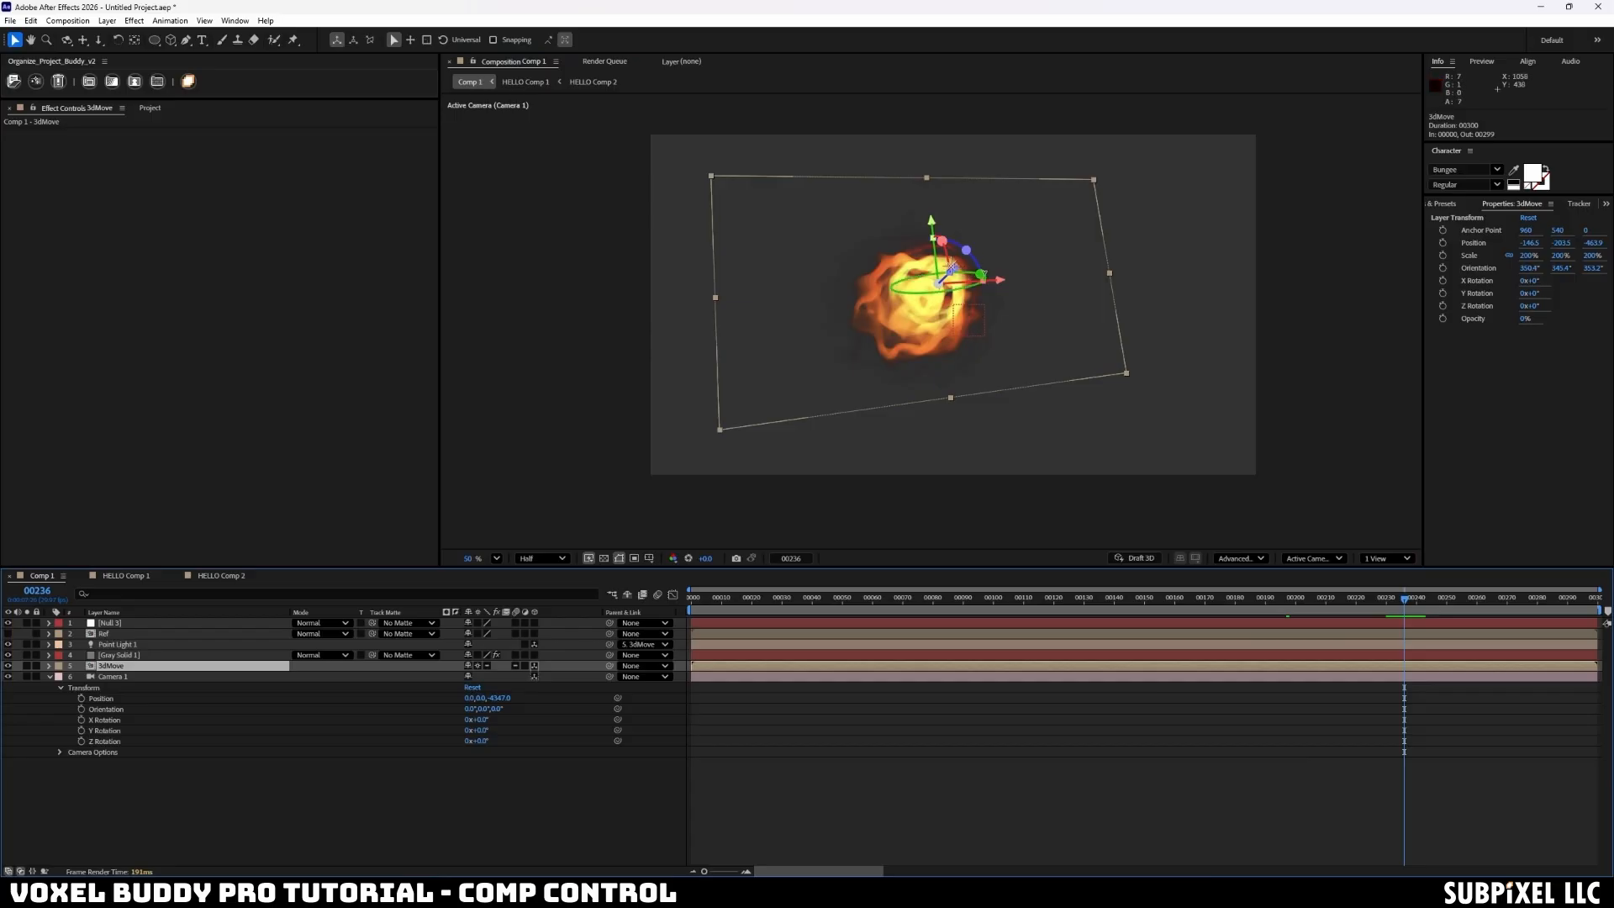
pyautogui.moveTo(980, 274); pyautogui.dragTo(866, 291)
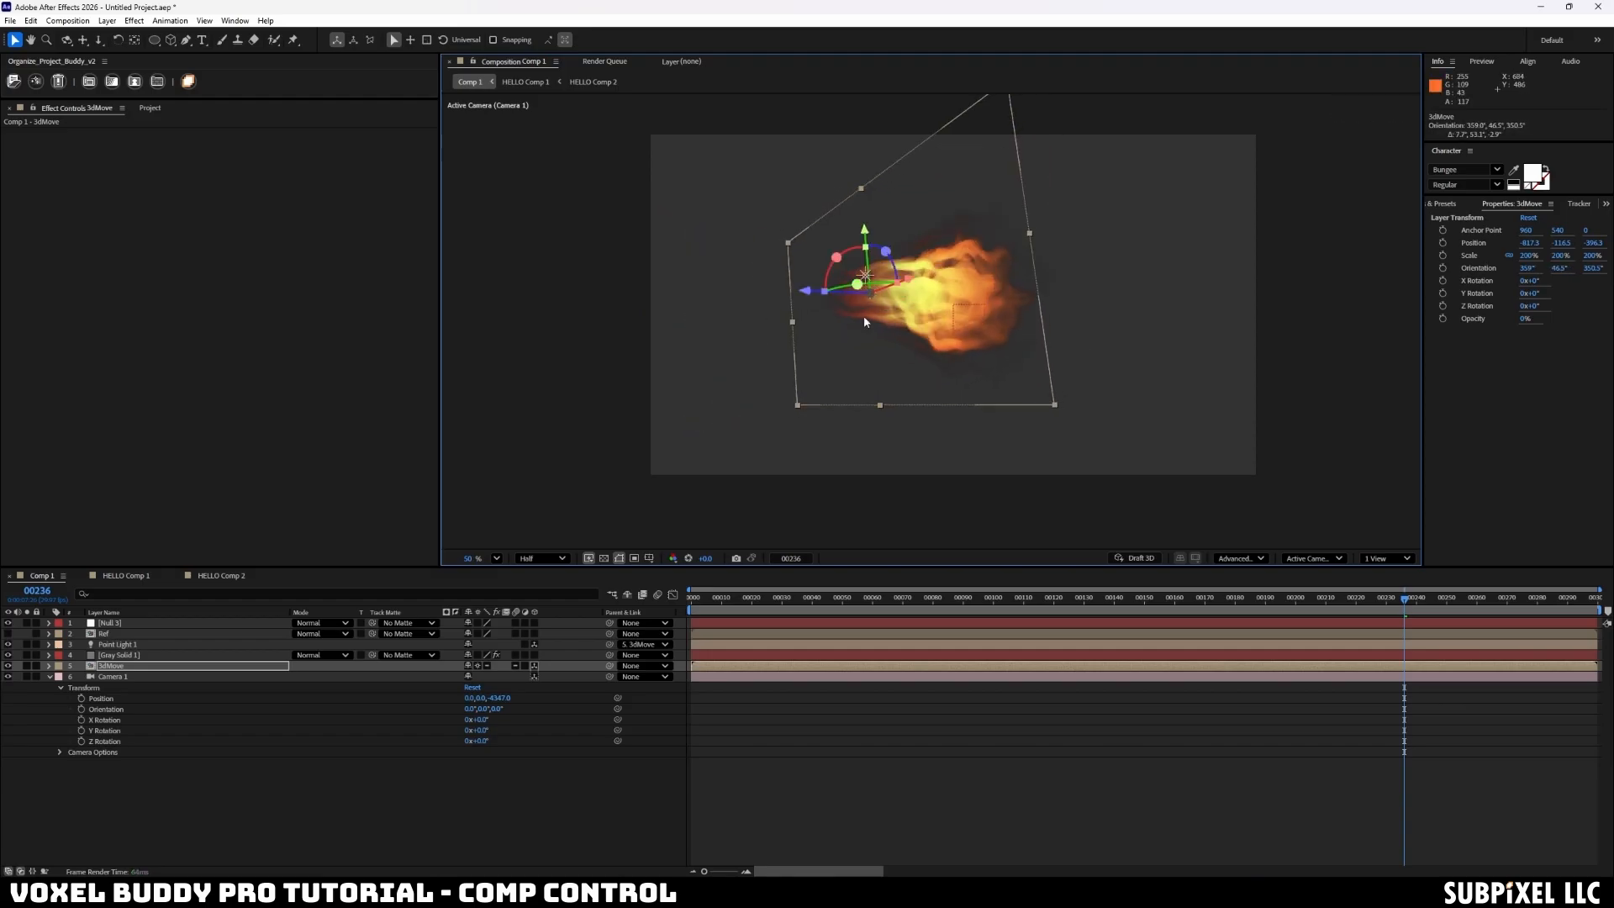
pyautogui.click(413, 799)
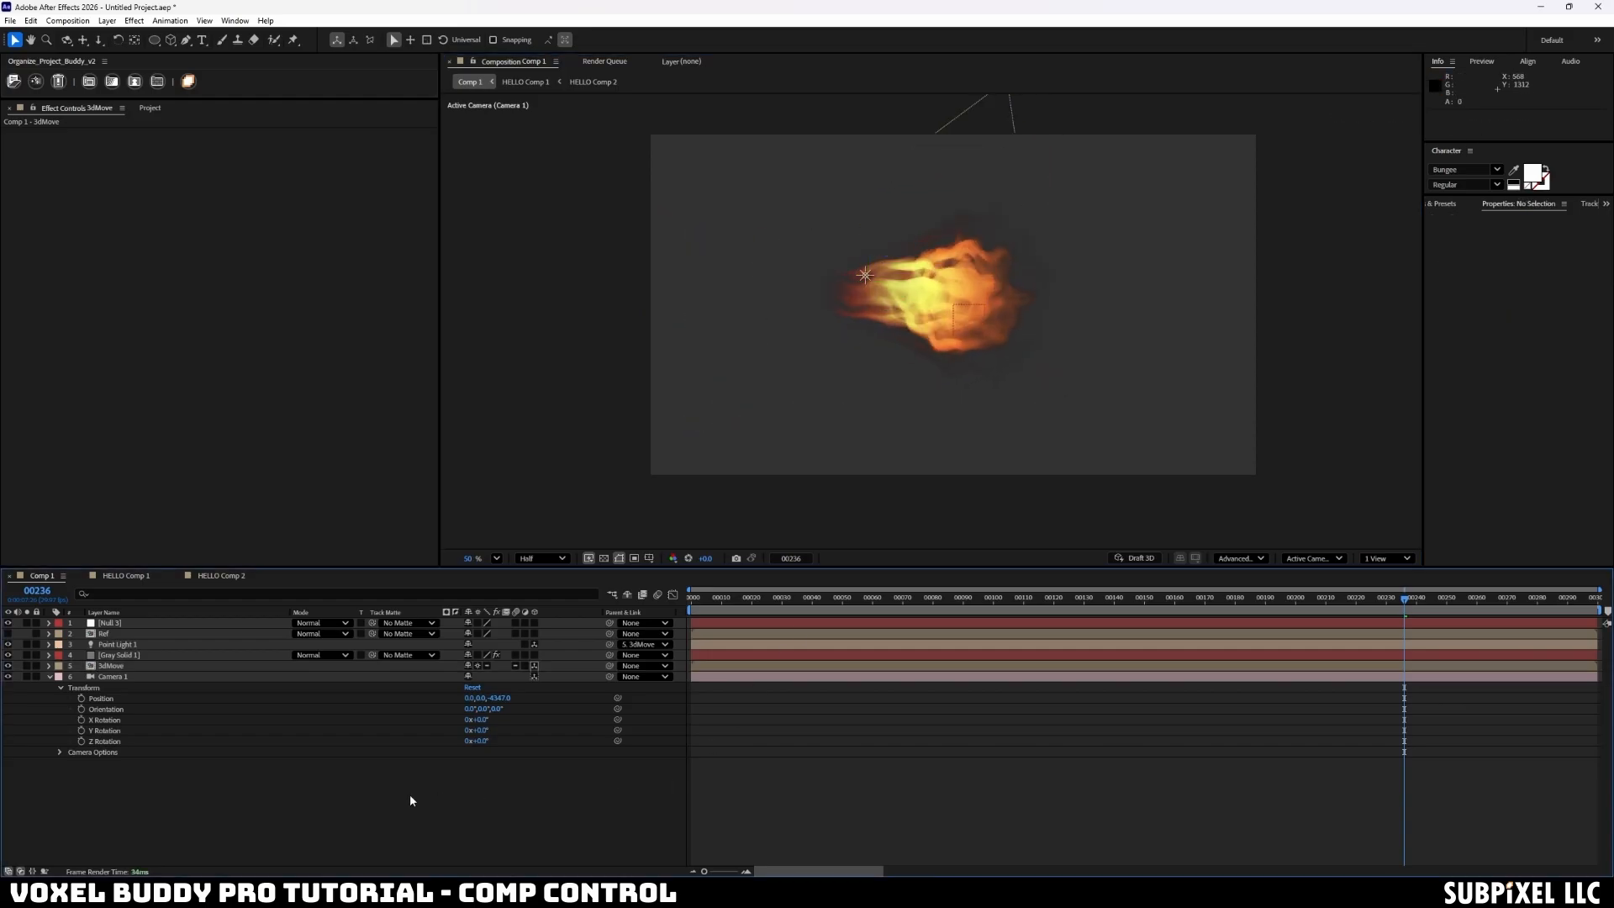